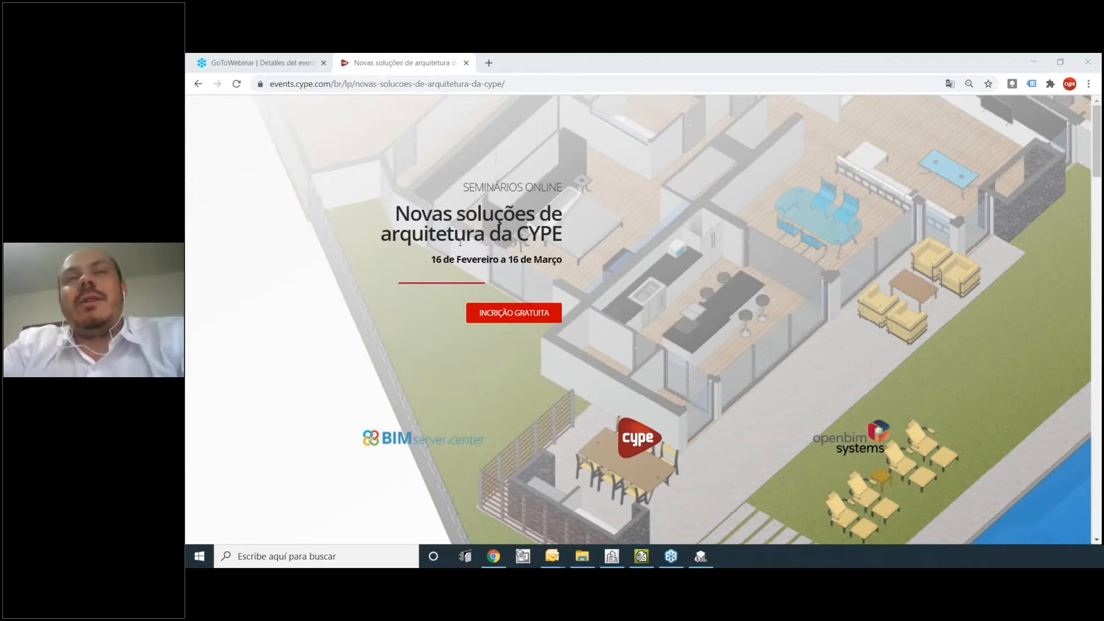
Examine the CYPE architecture seminar page down to the agenda's 16 February introductory modelling session.
left_click(464, 217)
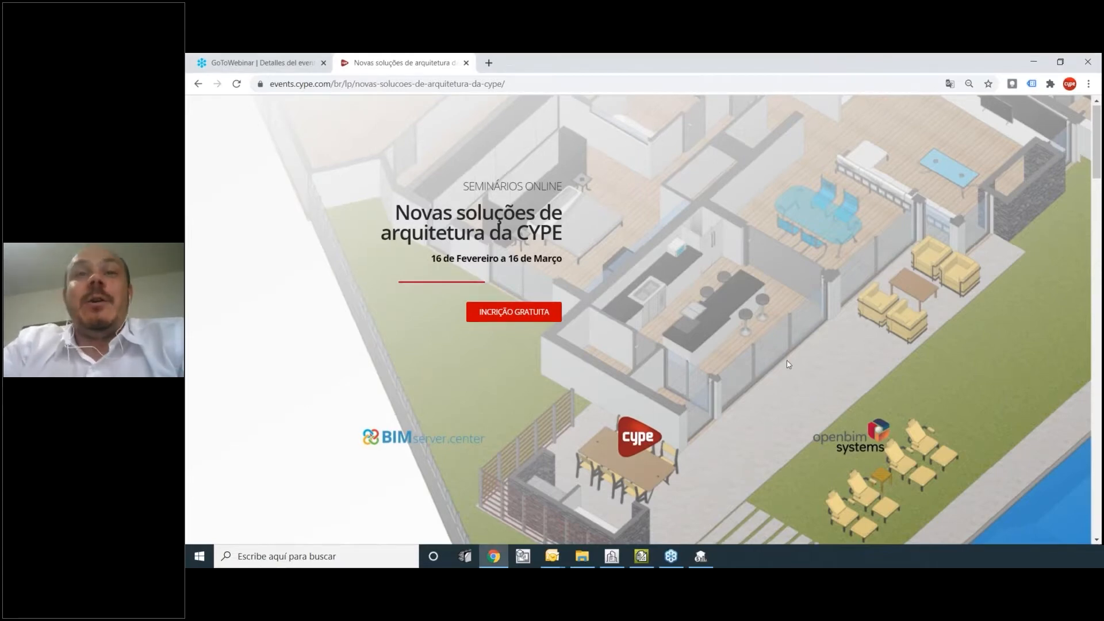
scroll(788, 363, "down", 8)
scroll(788, 364, "down", 9)
scroll(866, 357, "up", 4)
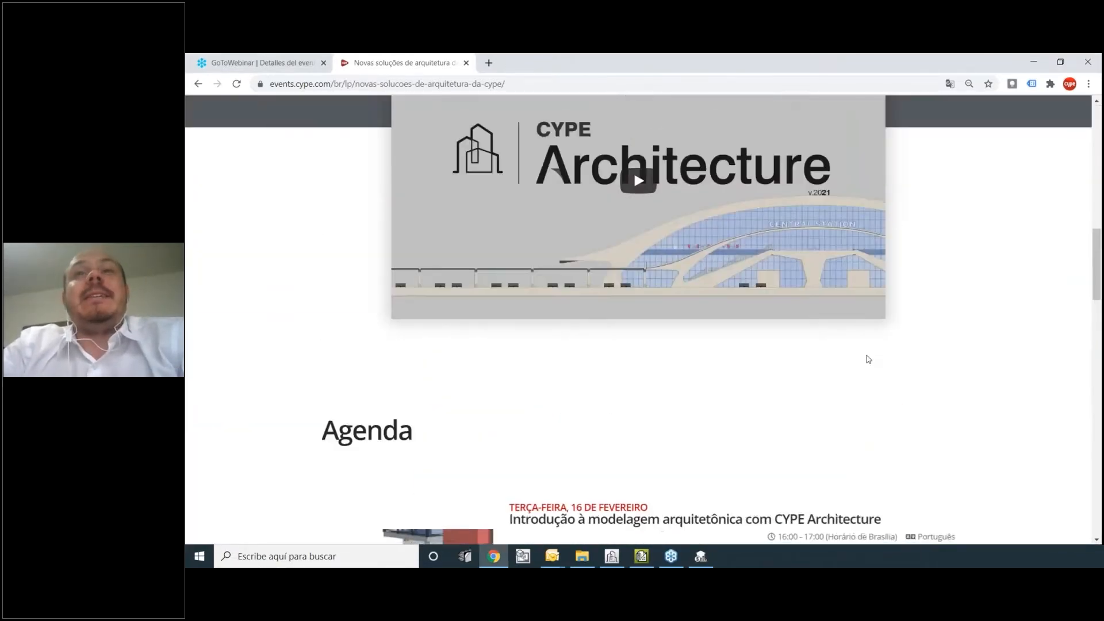
scroll(866, 358, "down", 4)
scroll(868, 359, "down", 2)
scroll(868, 361, "up", 8)
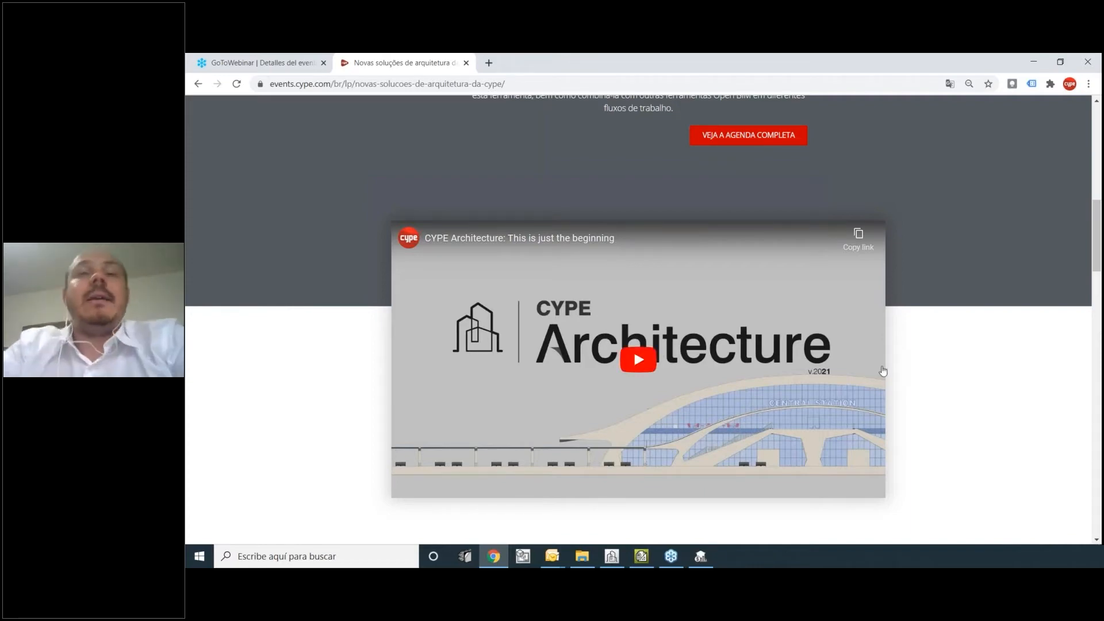
scroll(888, 371, "down", 8)
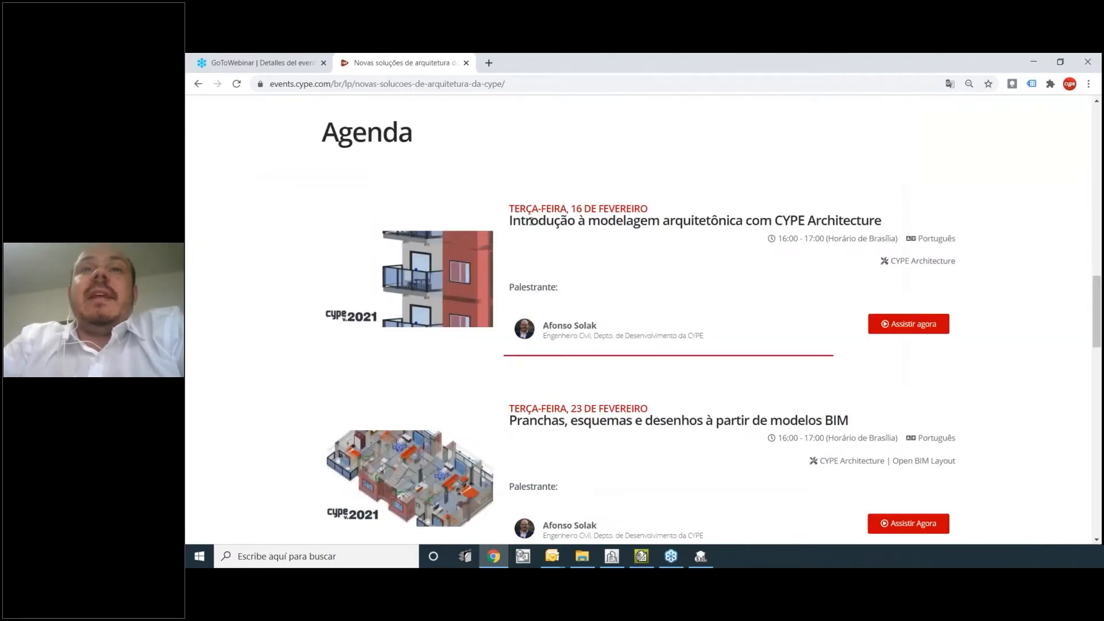
left_click_drag(529, 221, 634, 219)
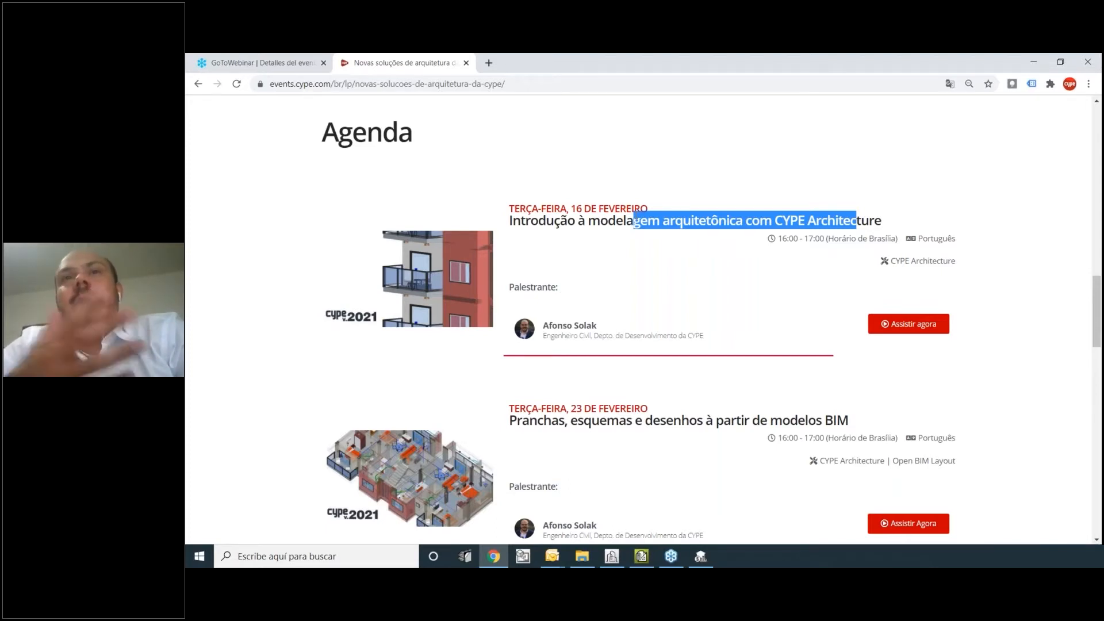
left_click_drag(850, 221, 770, 223)
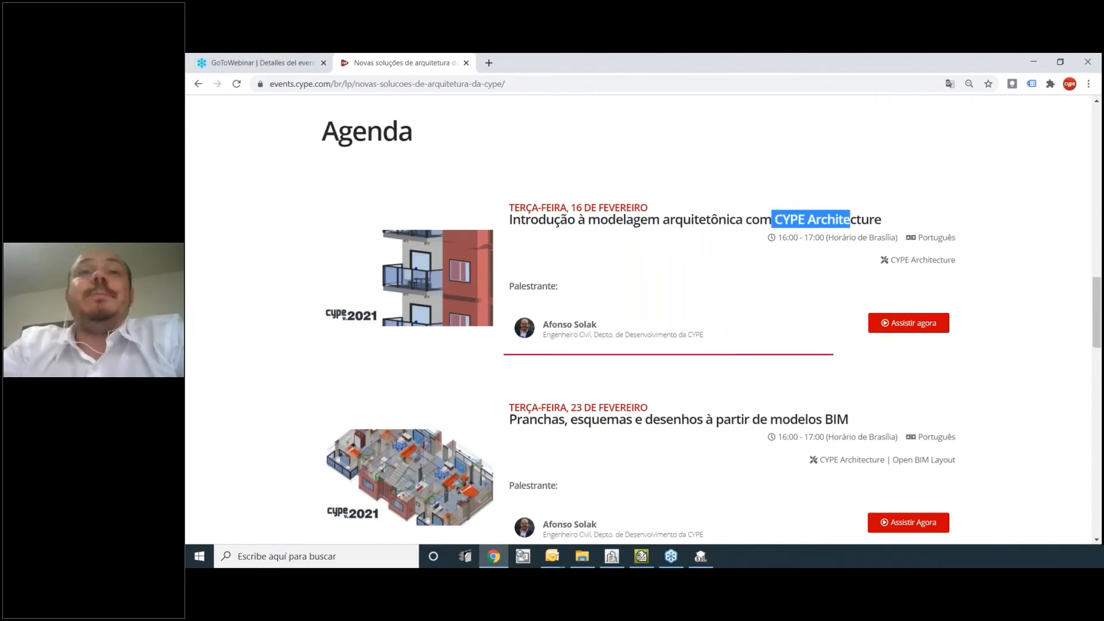
Review the 23 February agenda entry on sheets, diagrams and drawings from BIM models, including its listed programs.
scroll(751, 229, "down", 1)
left_click_drag(522, 360, 570, 361)
left_click(824, 362)
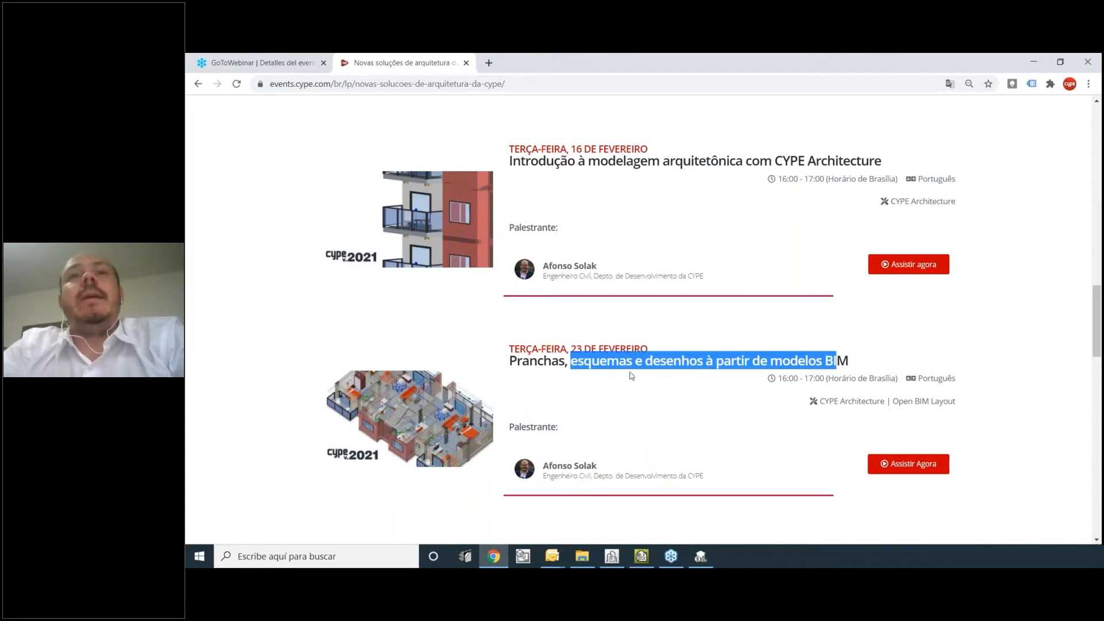
left_click_drag(568, 362, 583, 361)
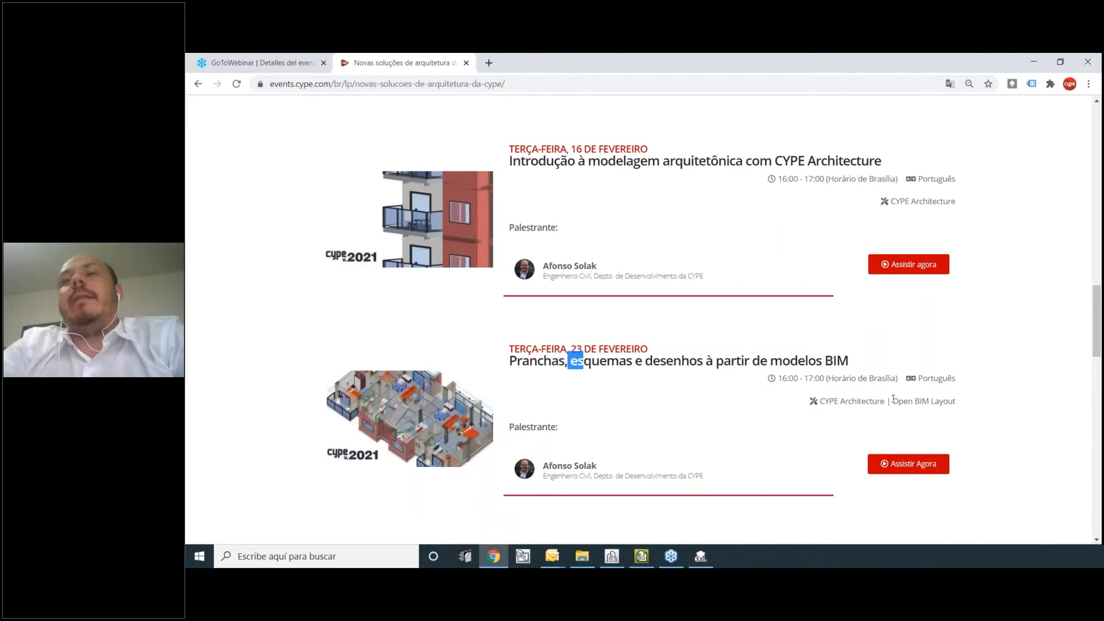
left_click_drag(893, 400, 955, 401)
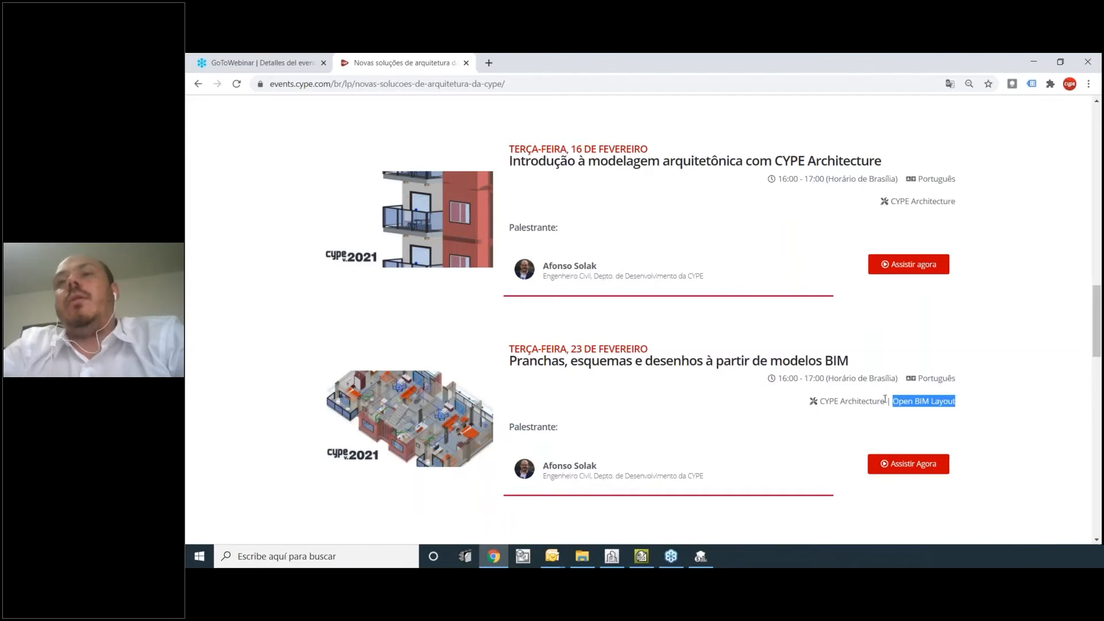
left_click_drag(885, 401, 819, 401)
left_click_drag(893, 401, 943, 401)
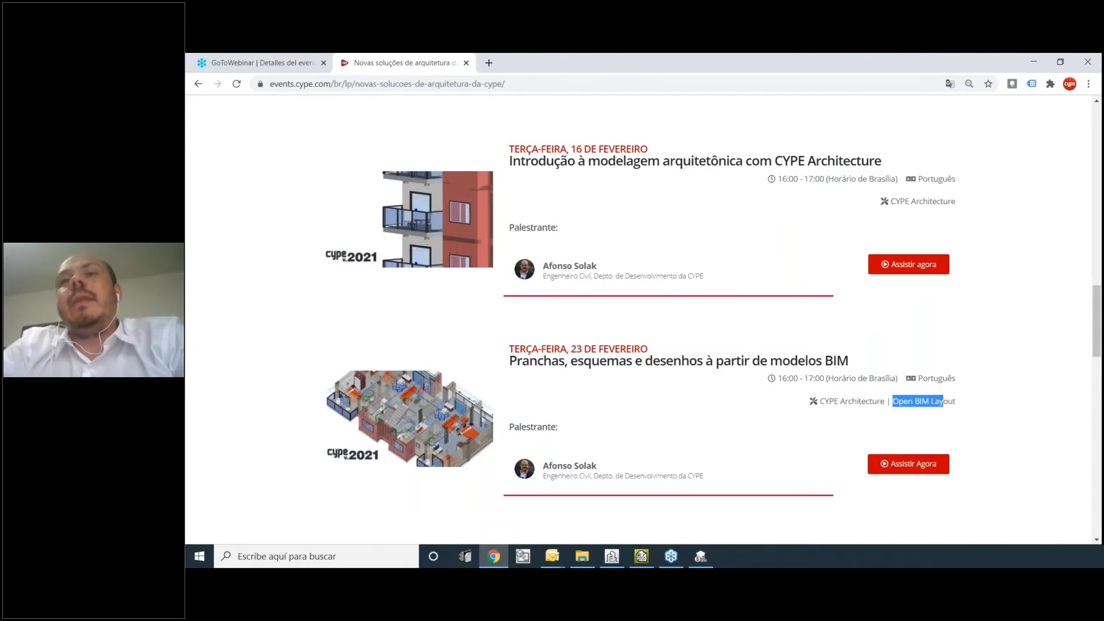
left_click(933, 402)
scroll(894, 360, "down", 3)
scroll(897, 358, "up", 3)
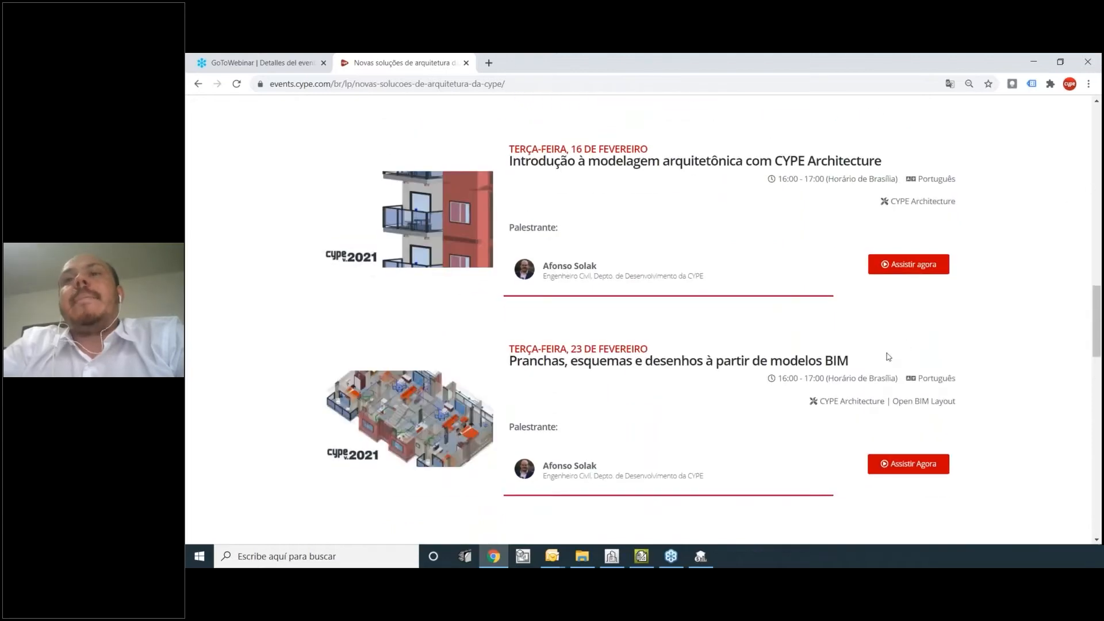
Review the agenda entries for the 2, 9 and 16 March sessions on quantities, clash detection and structural projects.
scroll(884, 357, "down", 5)
scroll(539, 307, "up", 1)
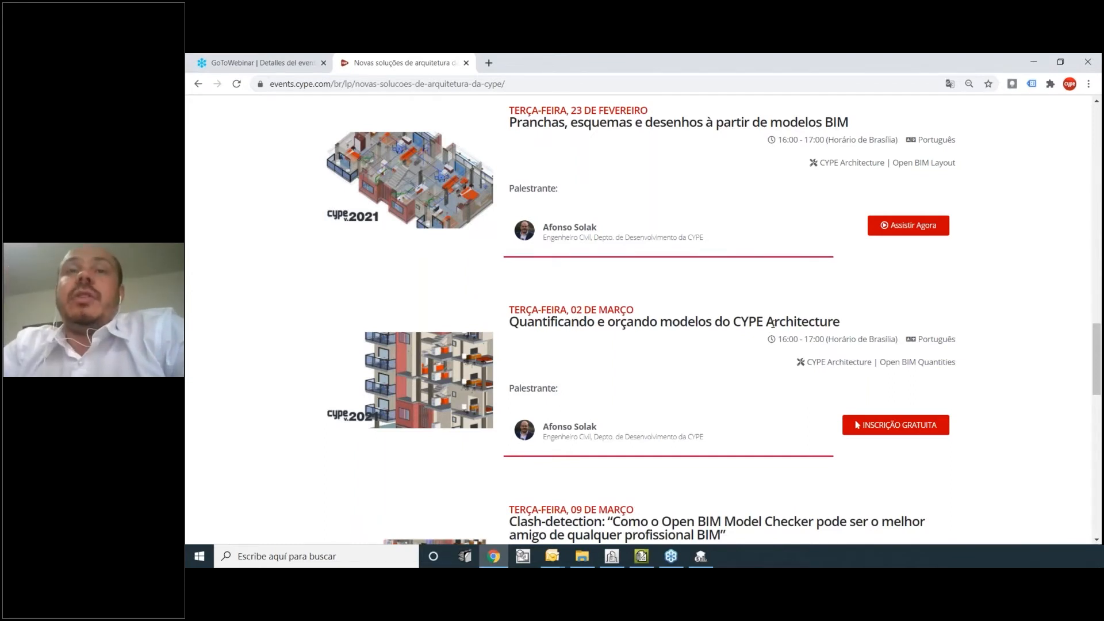
left_click_drag(597, 321, 798, 322)
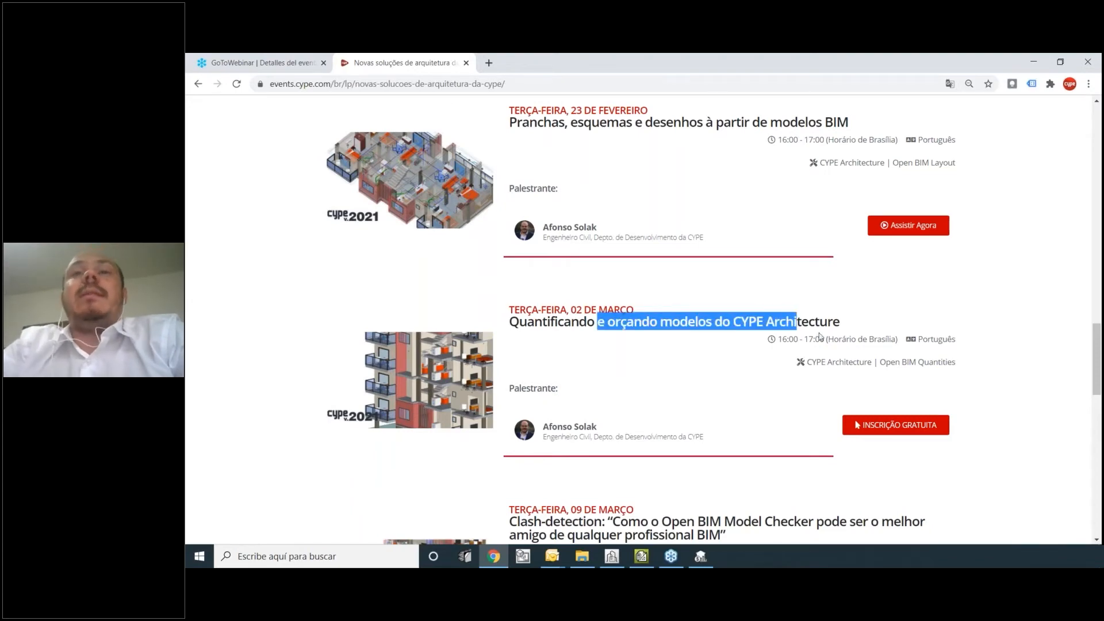
left_click(821, 322)
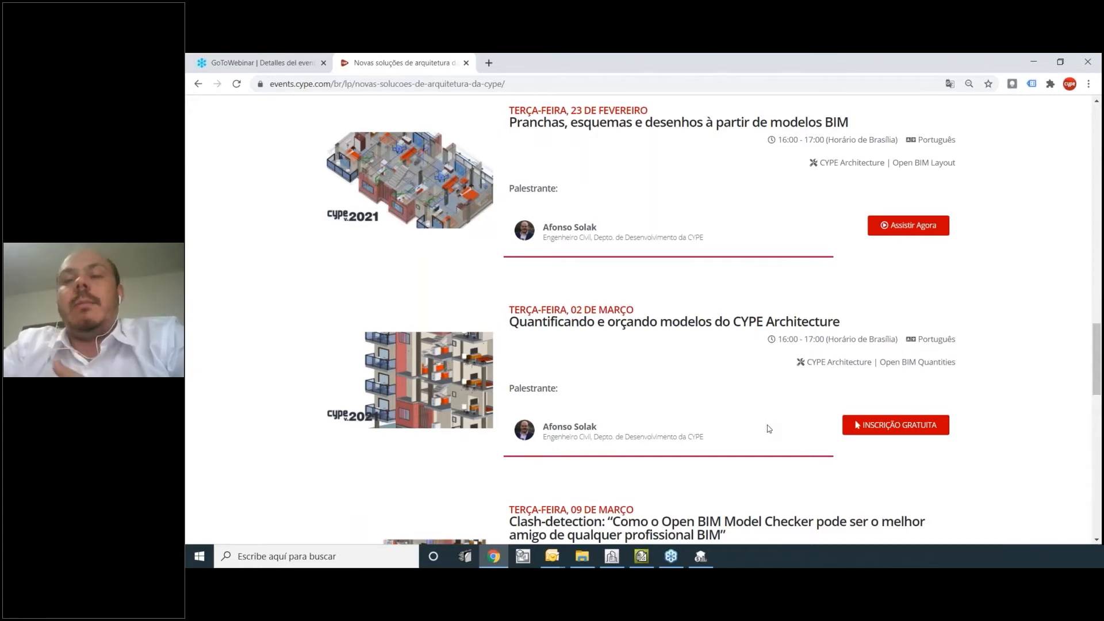
scroll(767, 441, "down", 2)
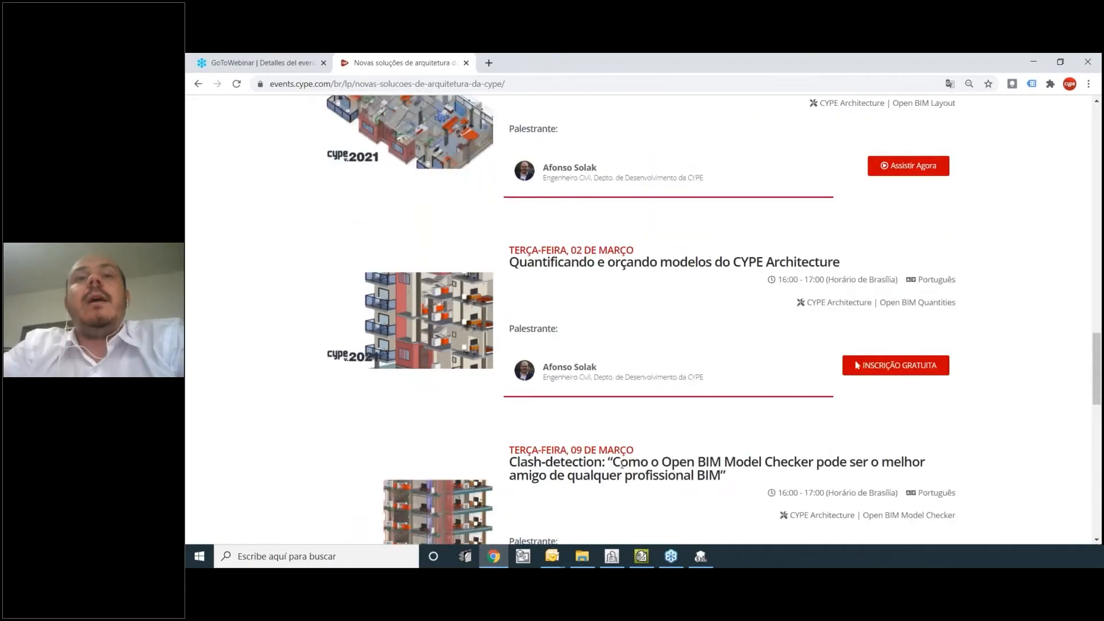
left_click_drag(566, 411, 704, 417)
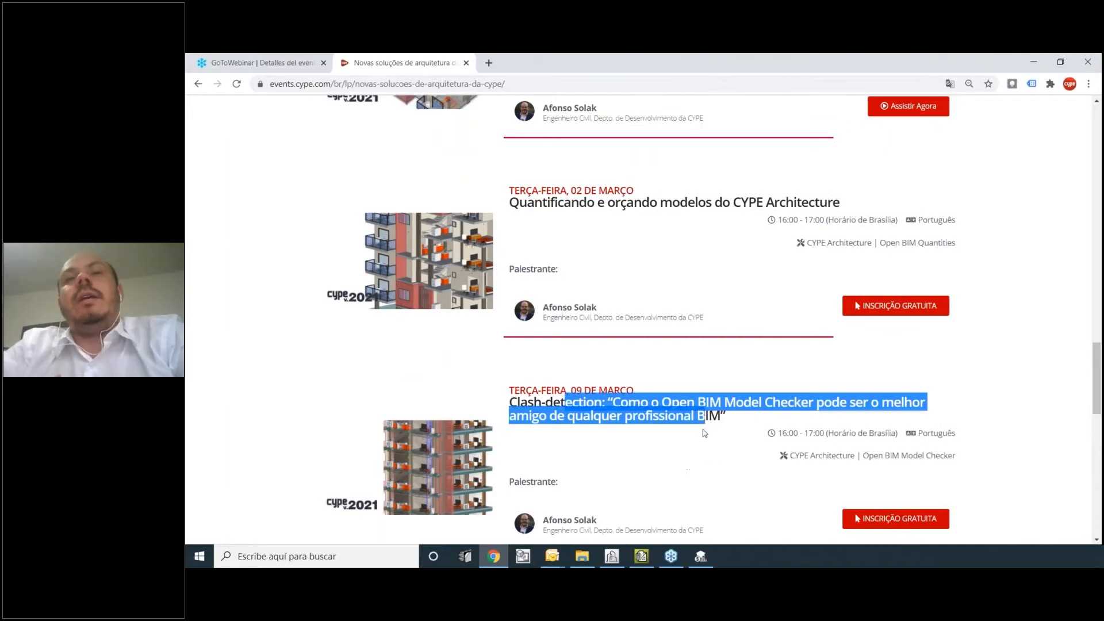
scroll(705, 432, "down", 2)
scroll(706, 432, "down", 3)
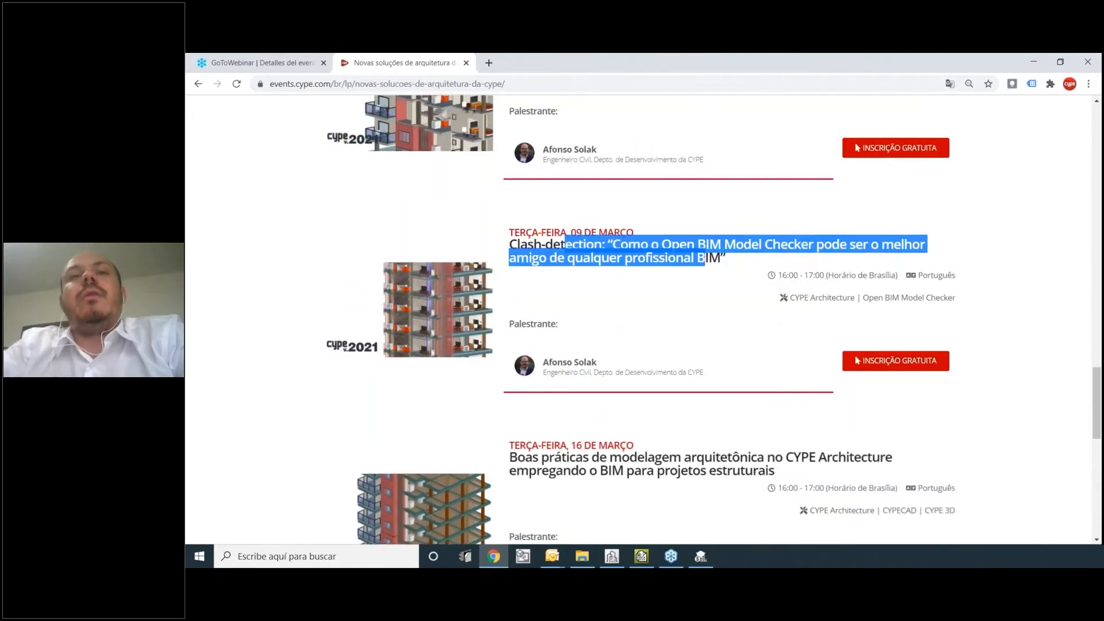
left_click_drag(621, 317, 742, 338)
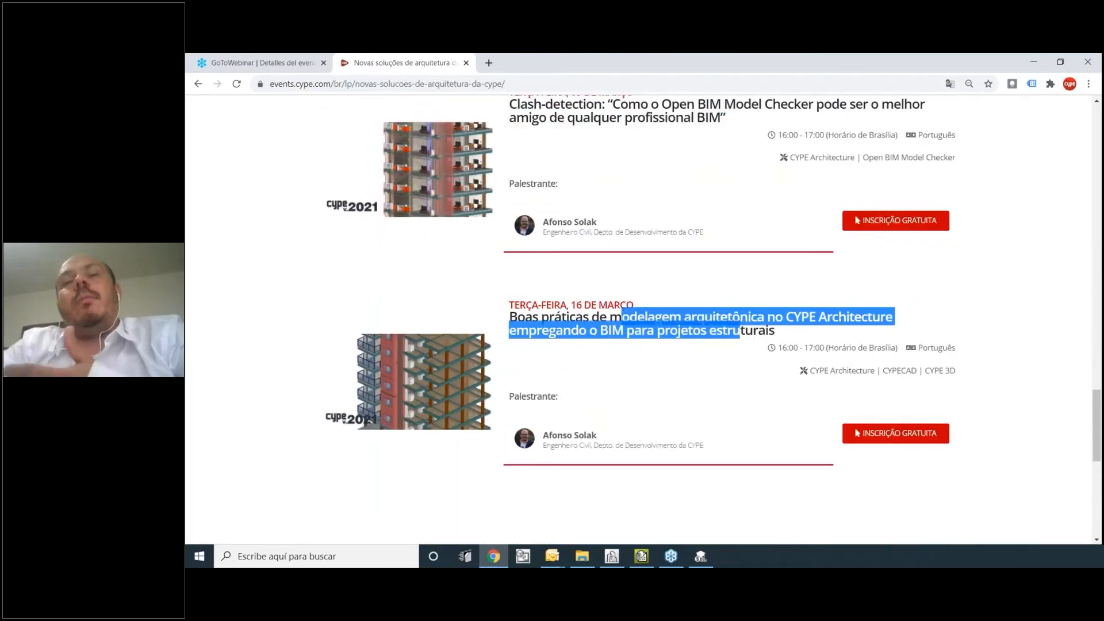
scroll(777, 336, "down", 1)
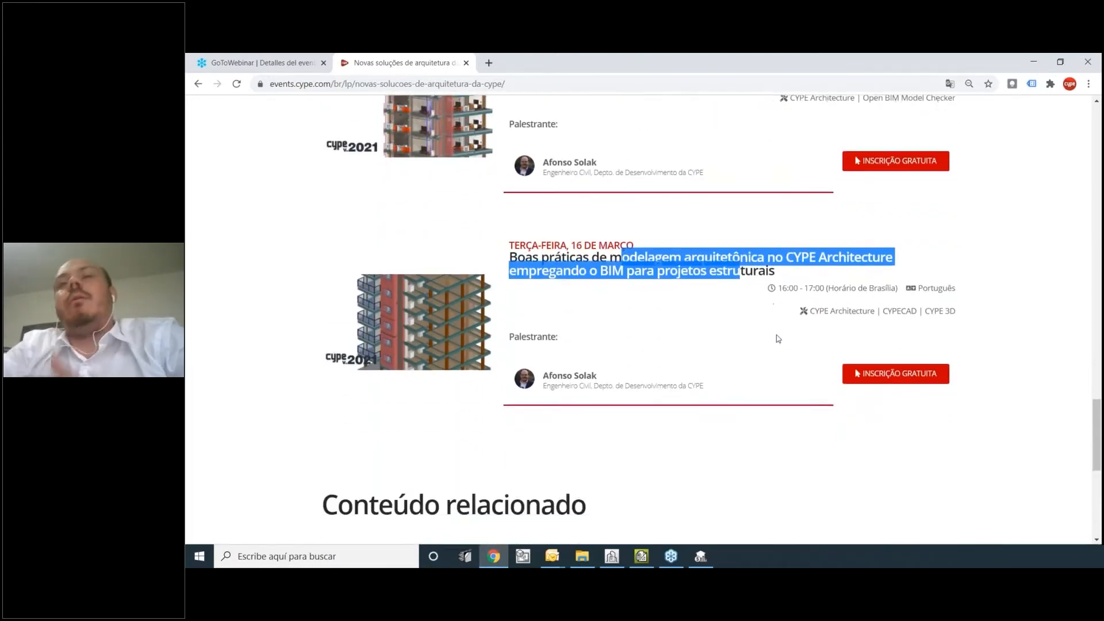
scroll(776, 342, "up", 2)
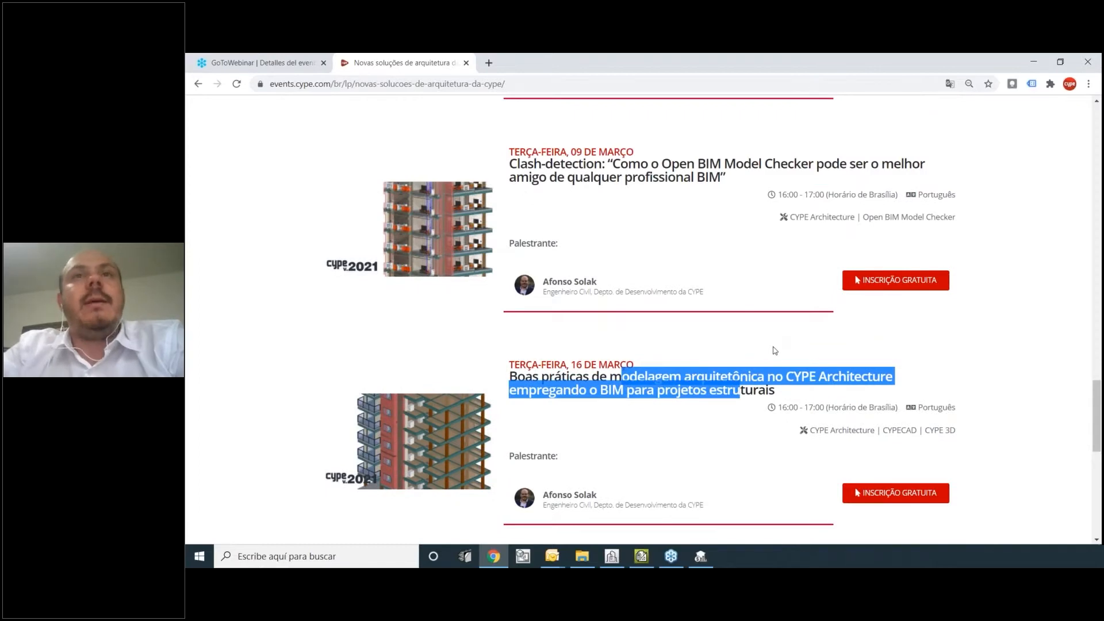
Go back through the 23 February and 2 March agenda entries, examining the programs listed for the quantities session.
scroll(775, 350, "up", 9)
left_click_drag(521, 300, 819, 307)
scroll(692, 335, "up", 1)
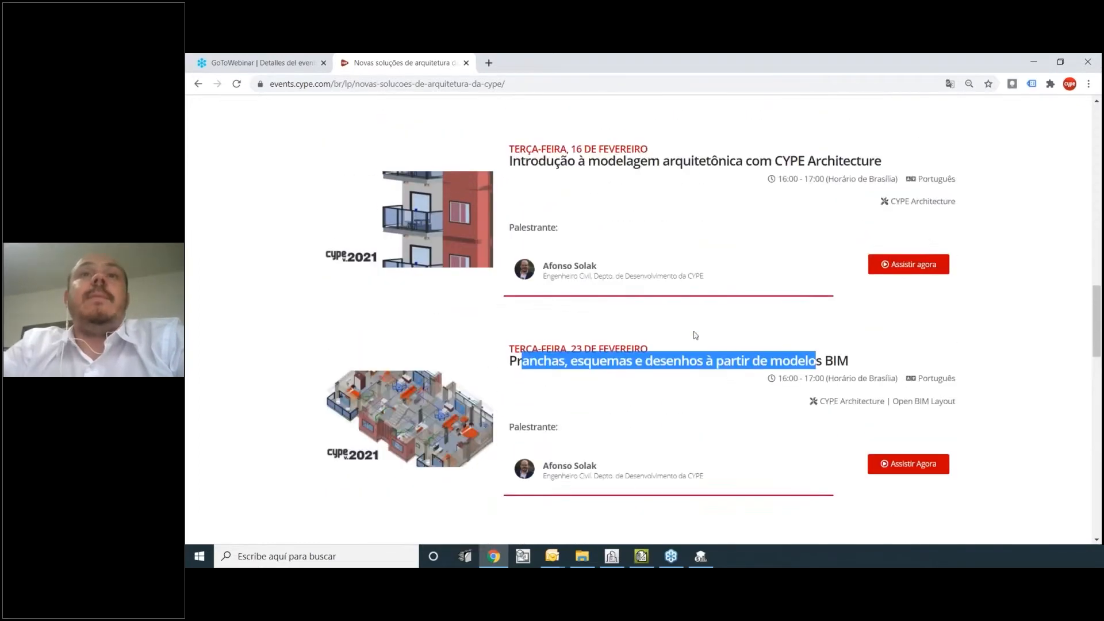
scroll(692, 335, "down", 2)
left_click(588, 440)
left_click_drag(588, 440, 766, 447)
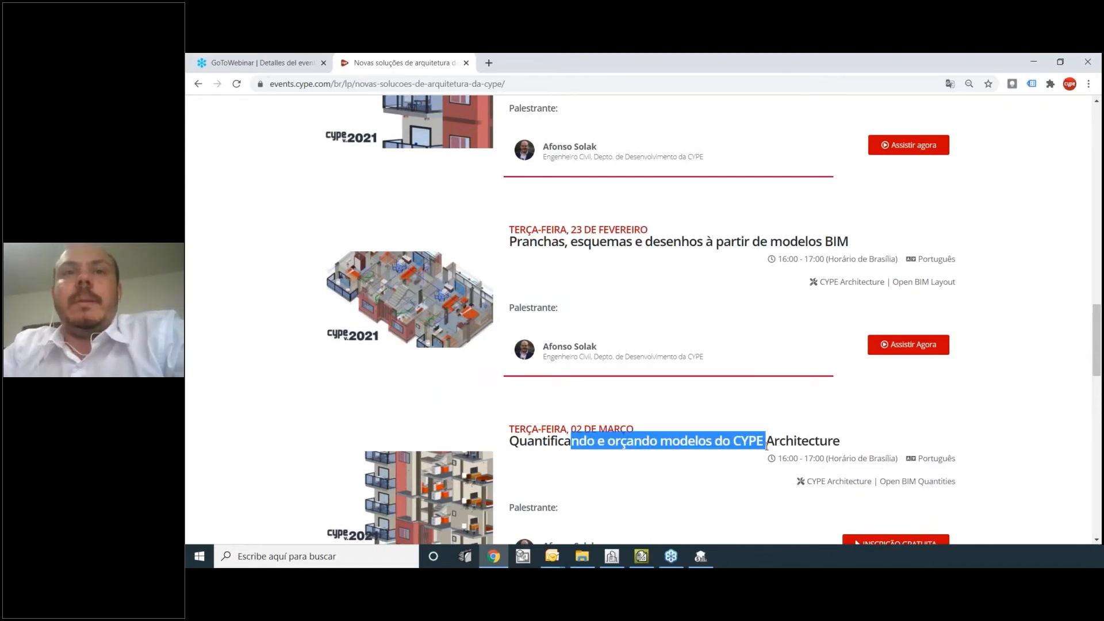
scroll(788, 423, "up", 1)
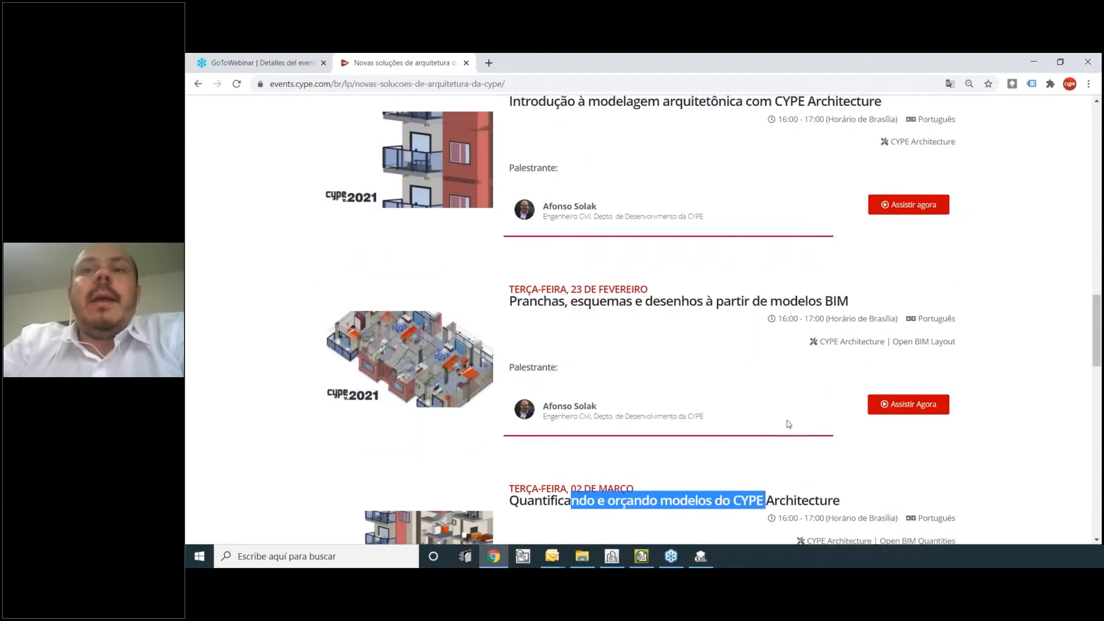
scroll(789, 422, "down", 1)
left_click_drag(810, 481, 861, 481)
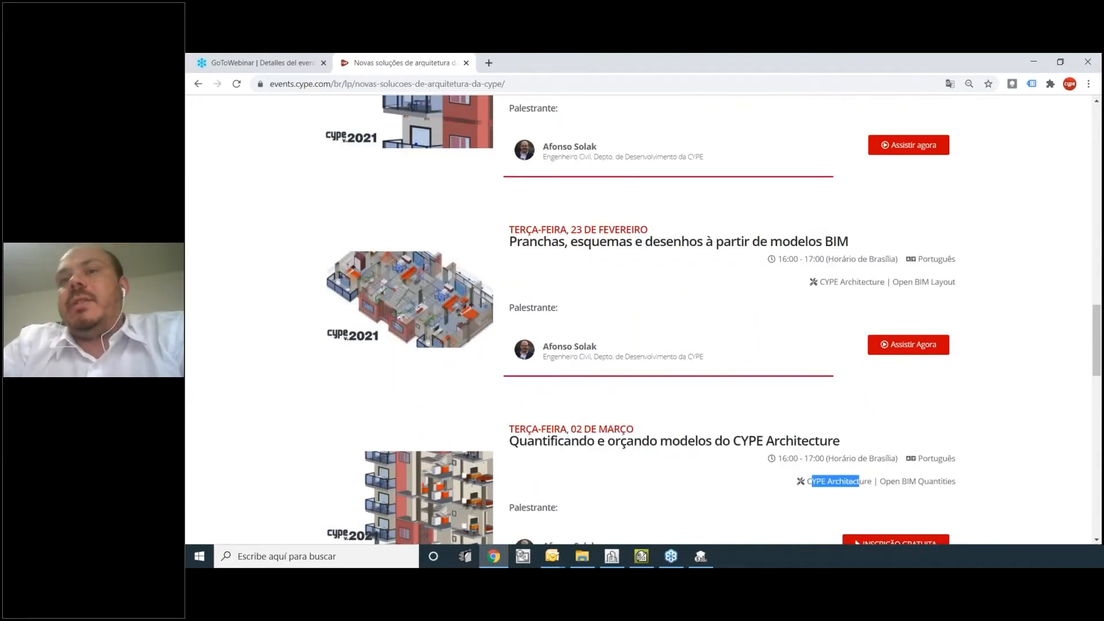
scroll(860, 481, "down", 1)
scroll(848, 436, "down", 1)
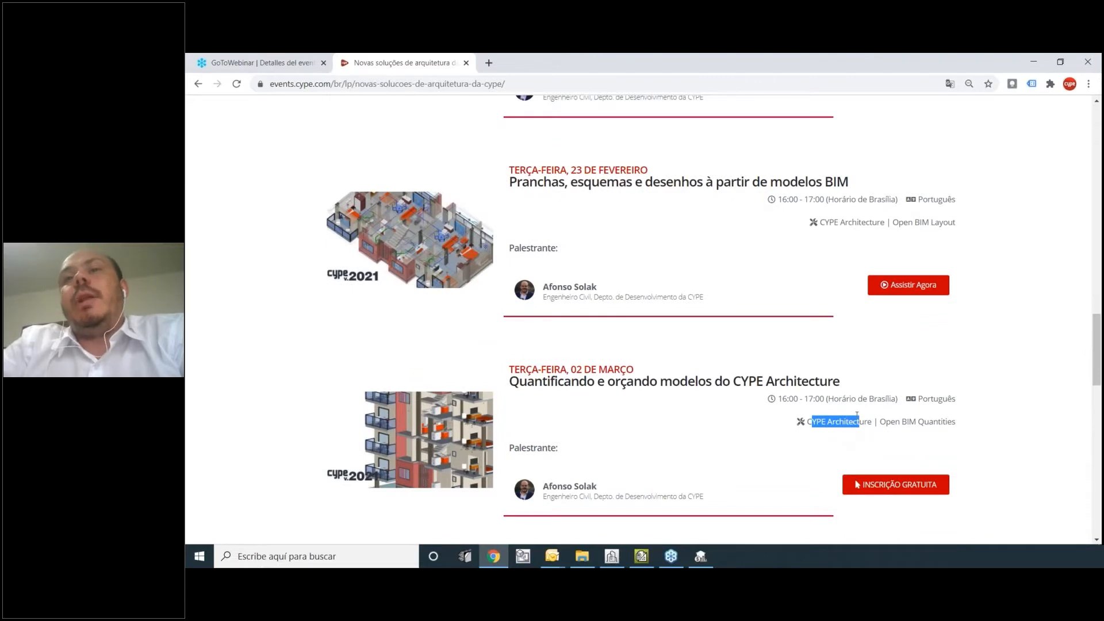
mouse_move(886, 423)
left_mouse_down()
mouse_move(958, 423)
mouse_move(904, 415)
left_mouse_up()
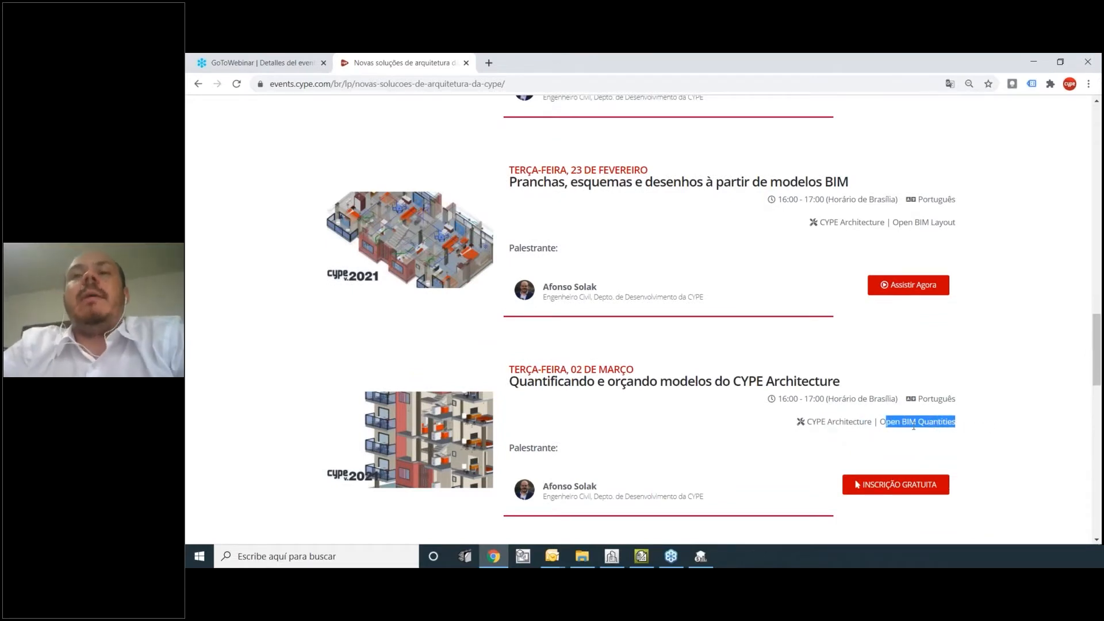
scroll(912, 426, "down", 1)
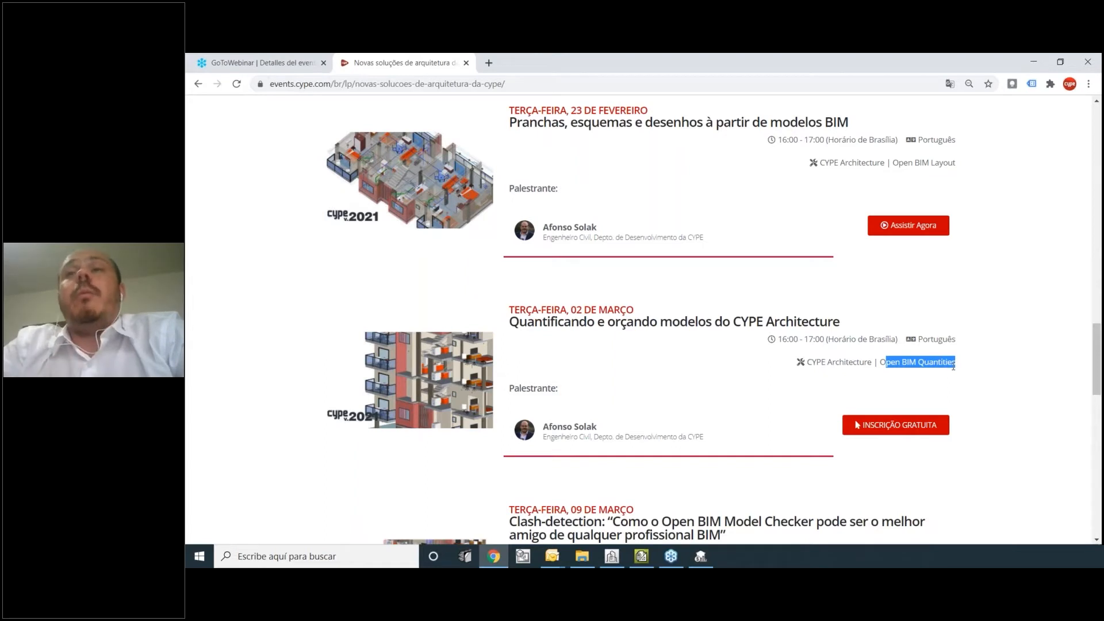
triple_click(920, 362)
left_click(920, 362)
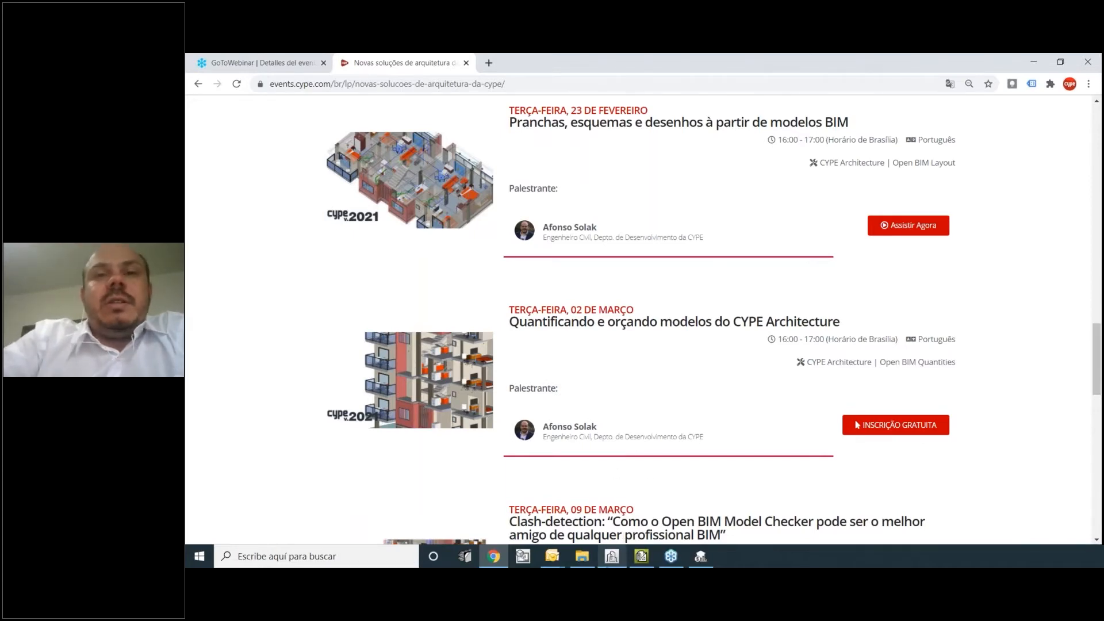
Switch to CYPE Architecture with the Piscina Recanto model open in its 3D view.
mouse_move(612, 555)
left_click(631, 504)
scroll(691, 448, "down", 3)
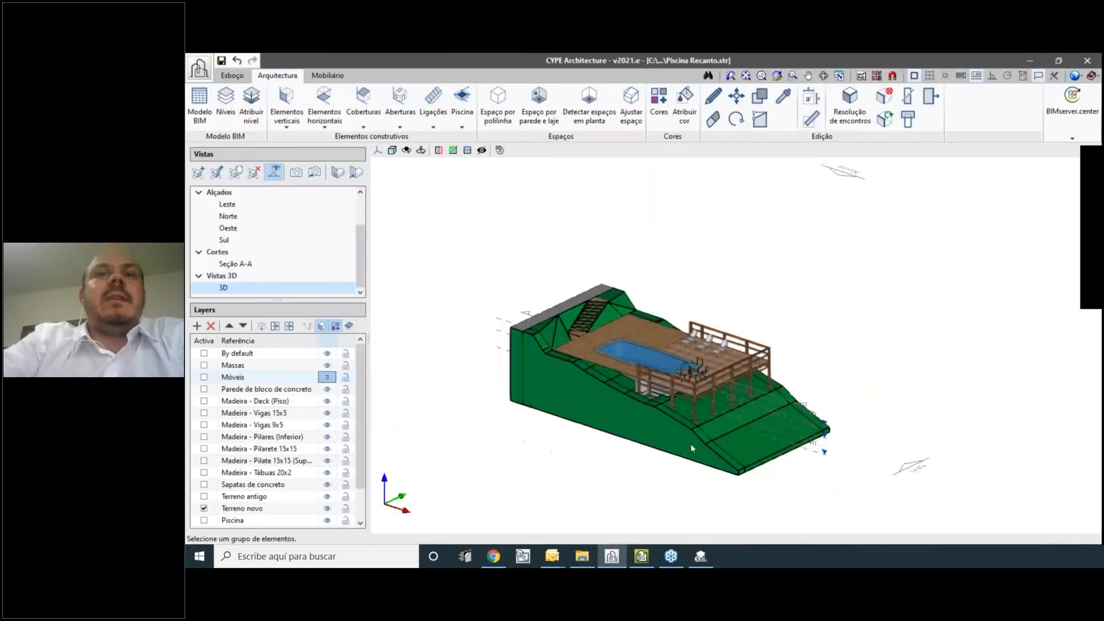
Examine the pool, wooden deck, stairs and terrain of the 3D model from several angles.
scroll(906, 316, "up", 3)
middle_click_drag(867, 325, 929, 243, "shift")
scroll(860, 384, "up", 2)
scroll(856, 383, "down", 4)
scroll(849, 381, "up", 1)
scroll(805, 374, "up", 2)
scroll(837, 387, "down", 1)
scroll(930, 243, "up", 1)
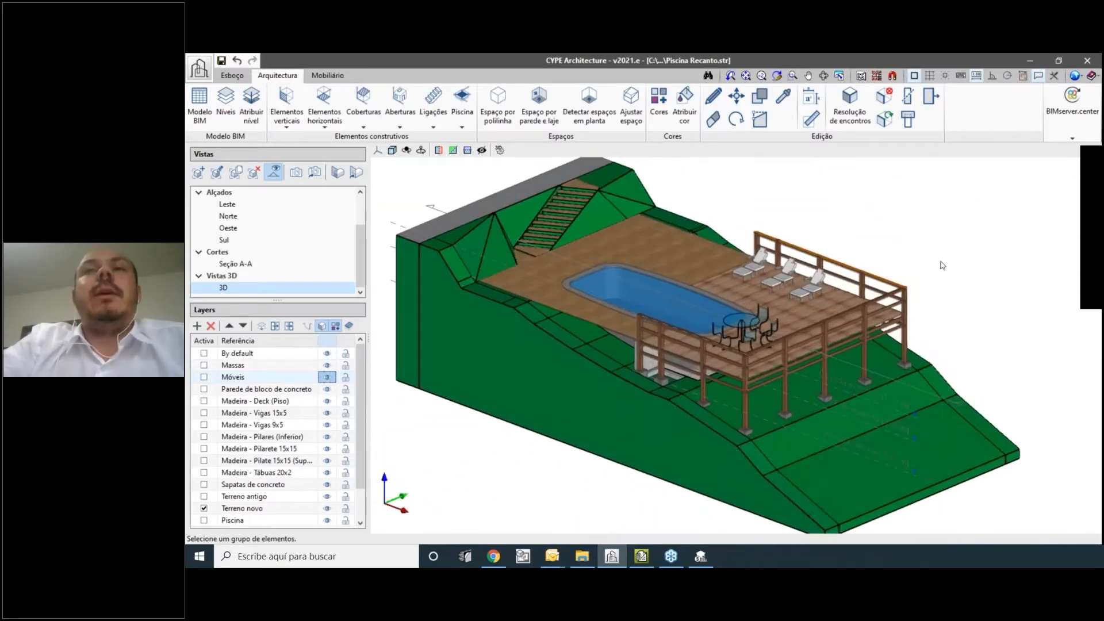
scroll(942, 265, "up", 1)
middle_click_drag(1002, 303, 944, 282, "shift")
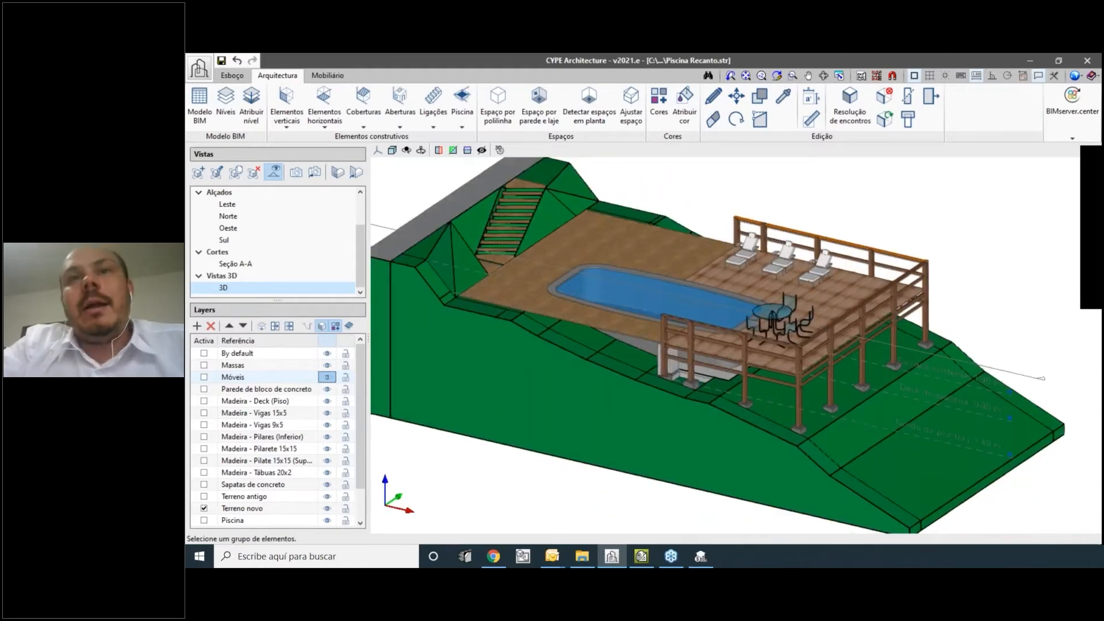
middle_click_drag(465, 268, 740, 340, "shift")
scroll(644, 322, "up", 1)
scroll(673, 324, "down", 1)
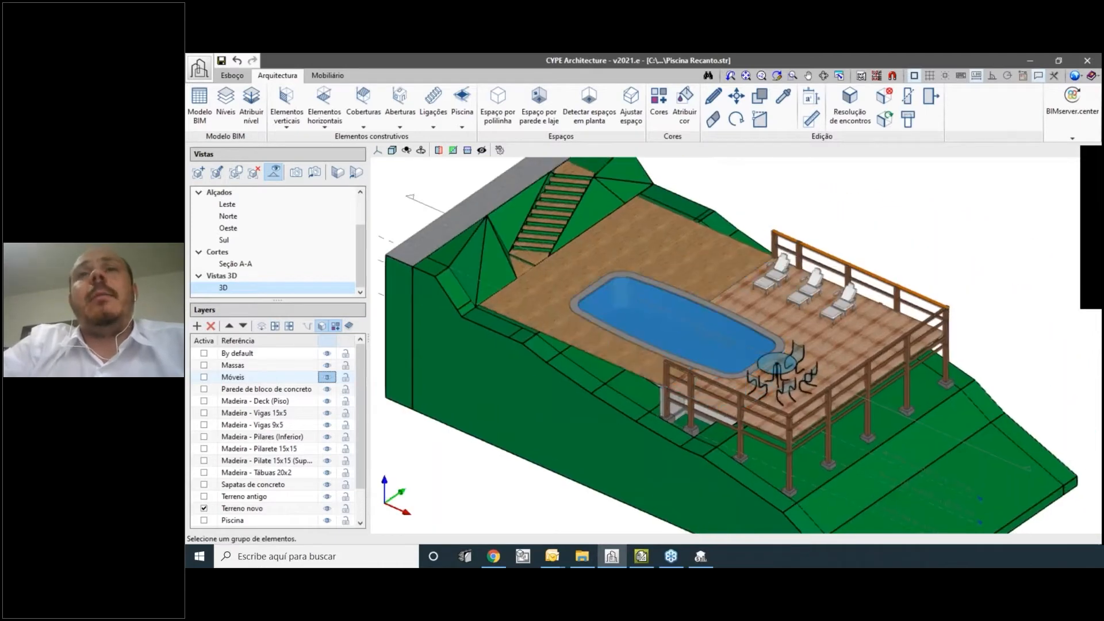
scroll(720, 205, "up", 2)
scroll(721, 205, "down", 3)
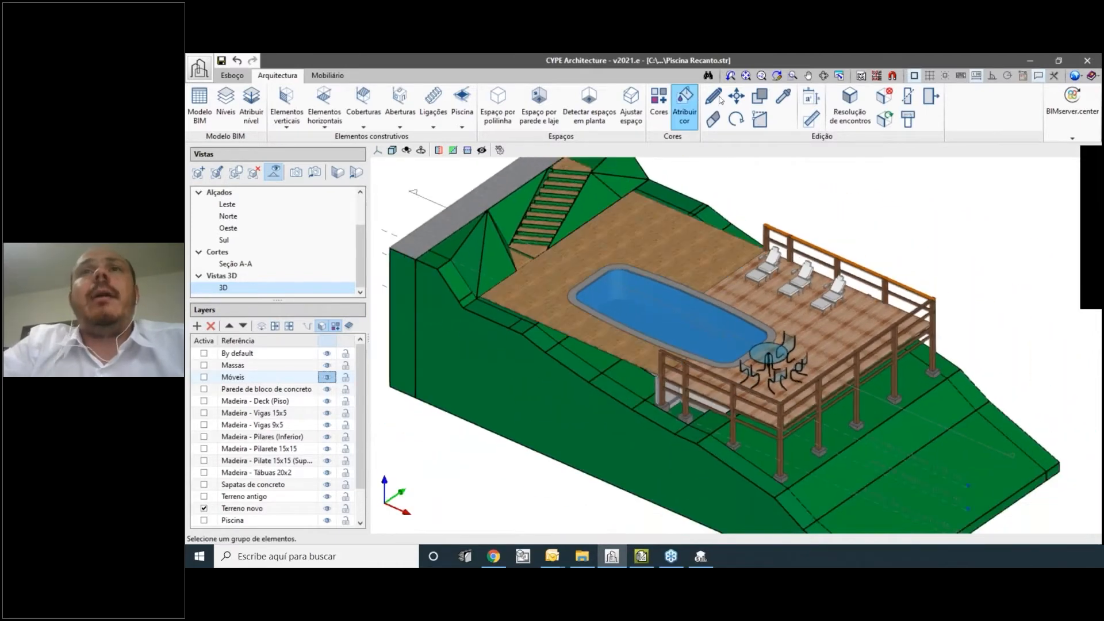
Change the texture of the Pedra São Tomé colour on the pool paving to the brown irregular stone.
left_click(710, 102)
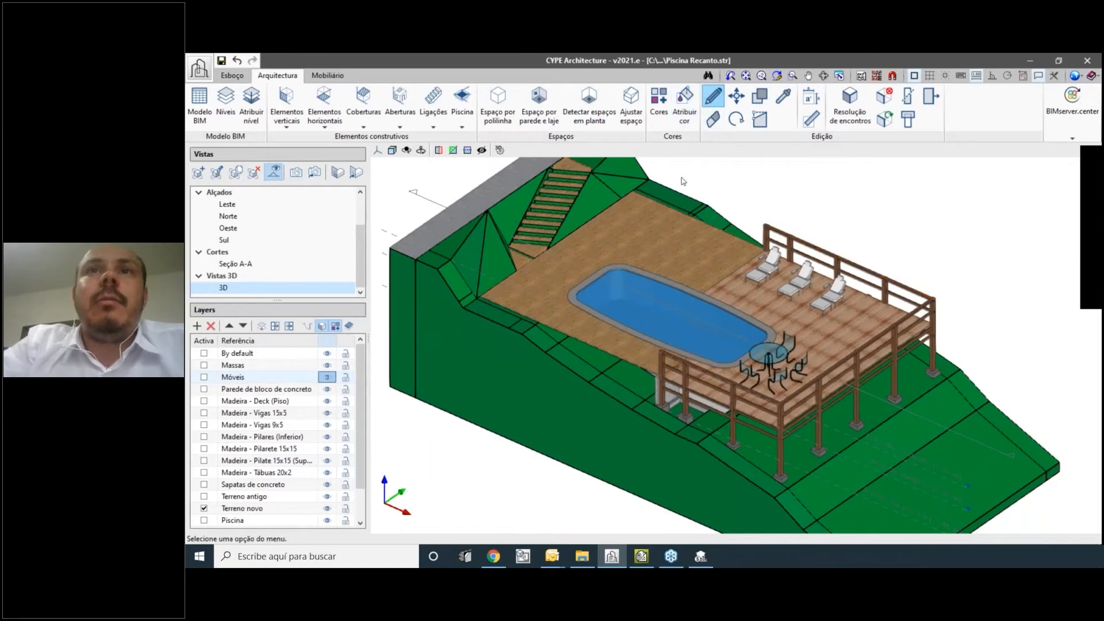
left_click(683, 232)
left_click(730, 173)
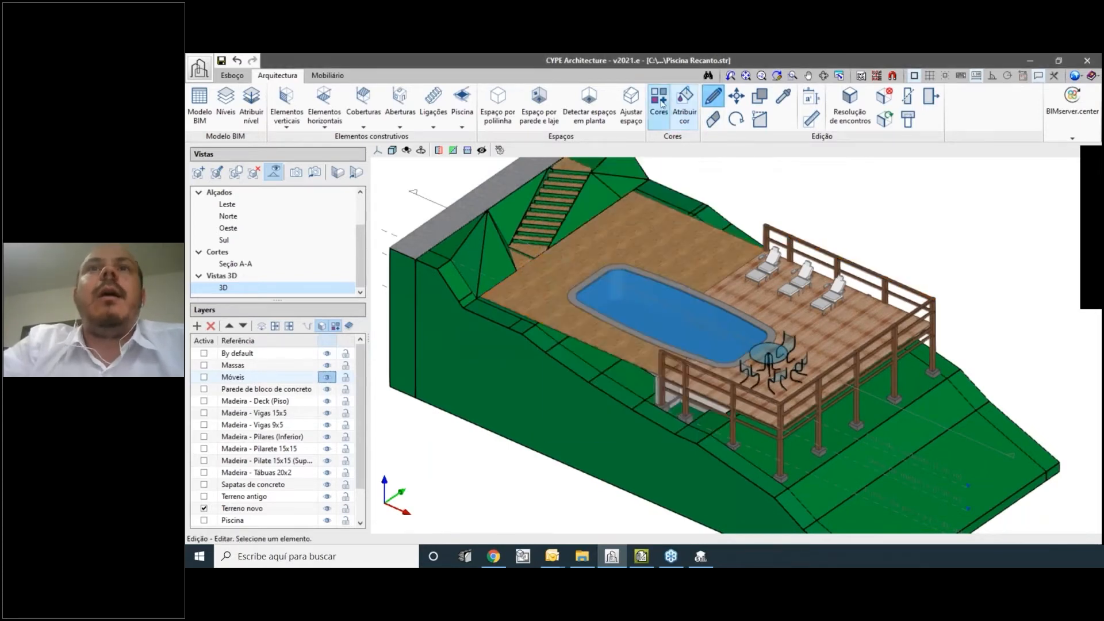
left_click(658, 101)
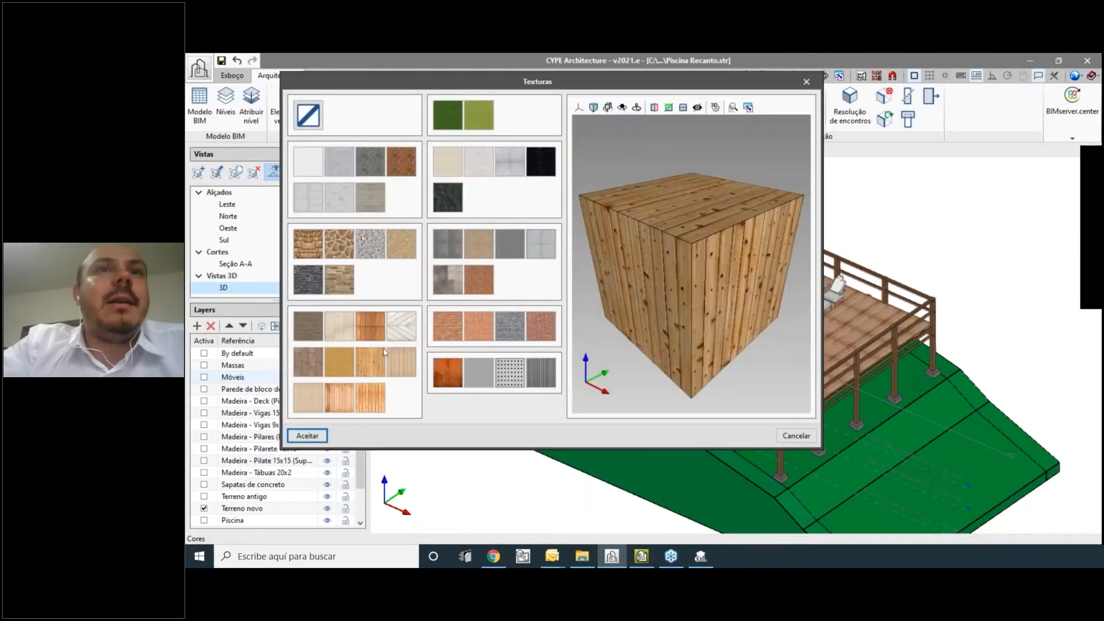
left_click(349, 249)
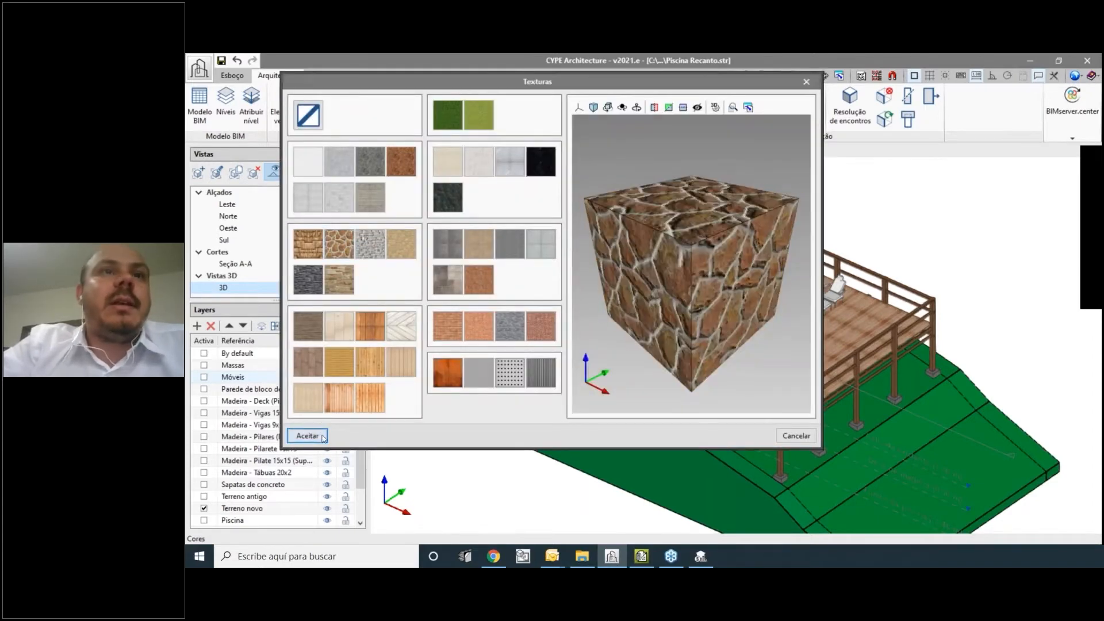
left_click(307, 436)
left_click(415, 400)
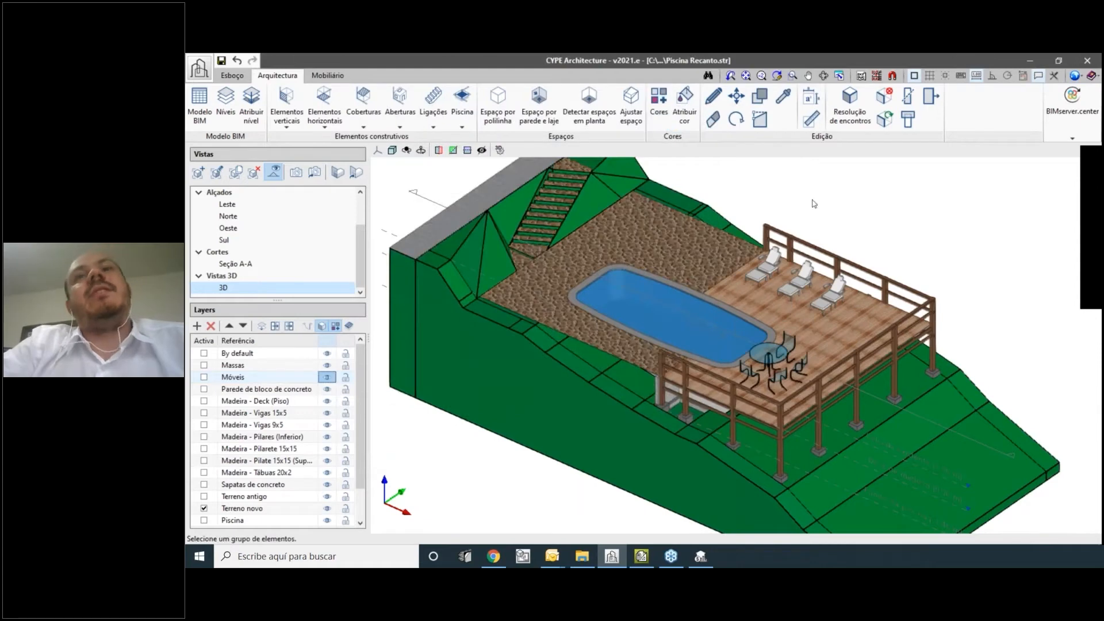
Hide the model's textures in the 3D view to check the pool paving's transparency.
scroll(794, 198, "up", 2)
scroll(809, 212, "down", 3)
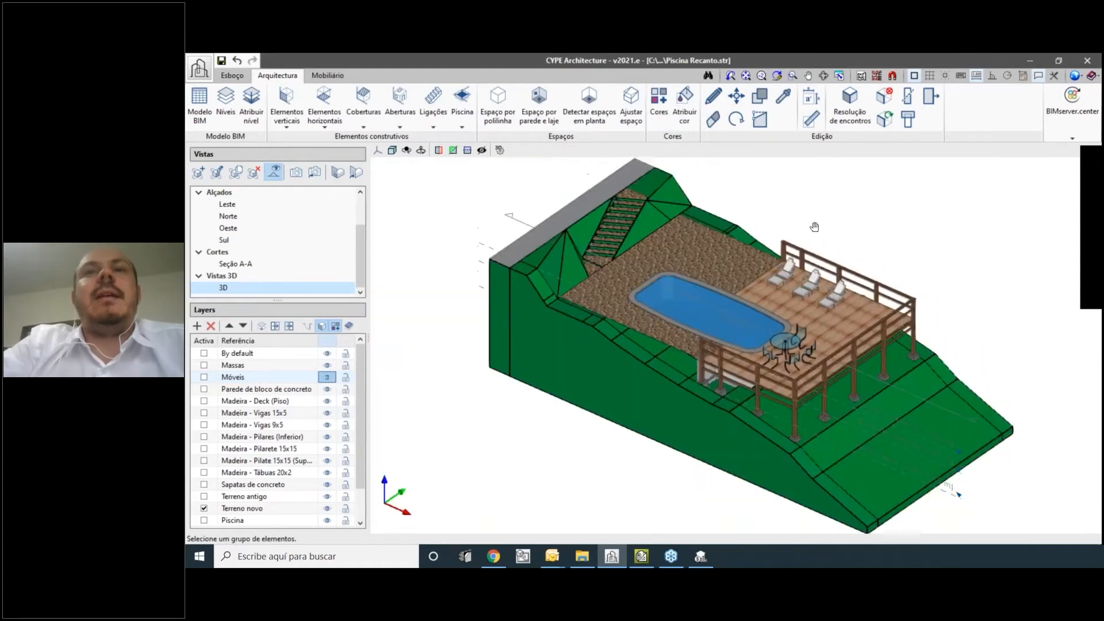
middle_click_drag(814, 227, 815, 251)
scroll(815, 251, "up", 2)
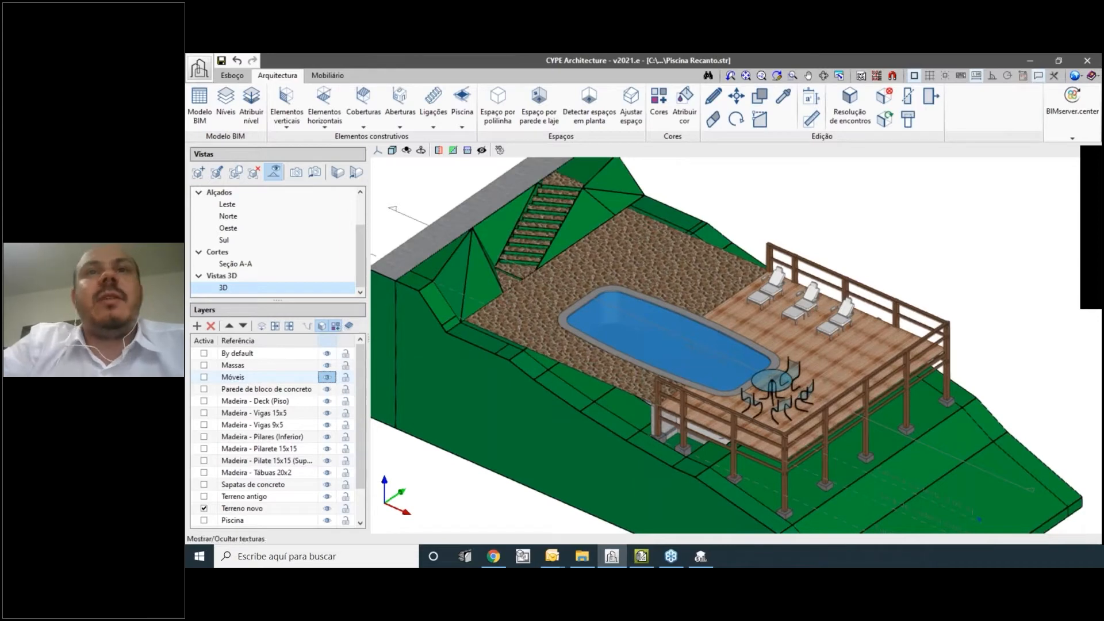
left_click(335, 326)
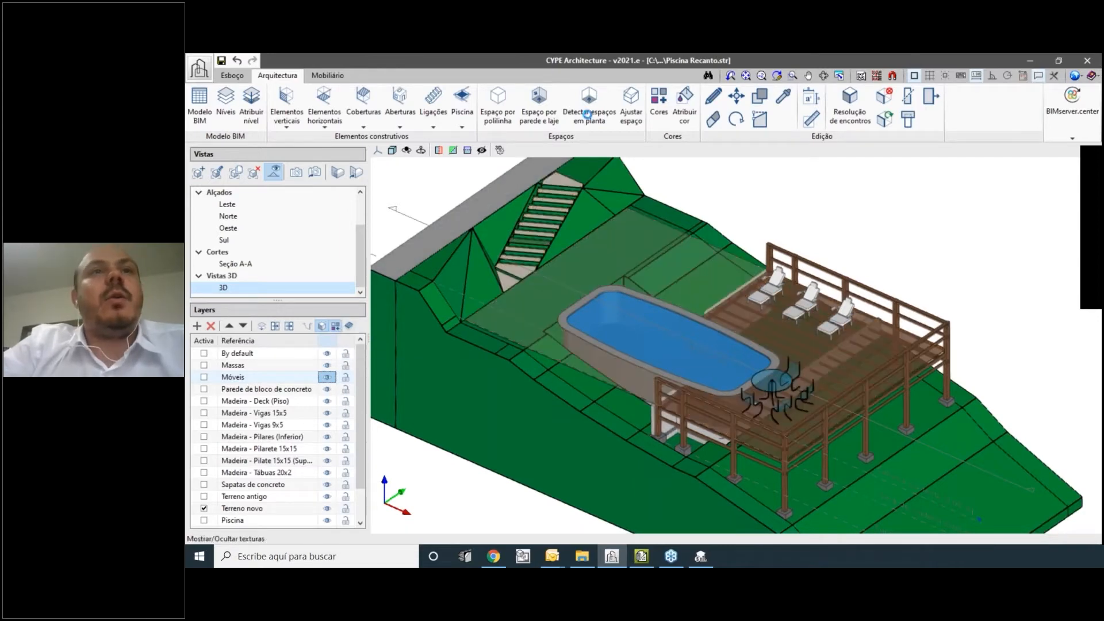
Set the opacity of the Pedra São Tomé colour to 100.
left_click(659, 99)
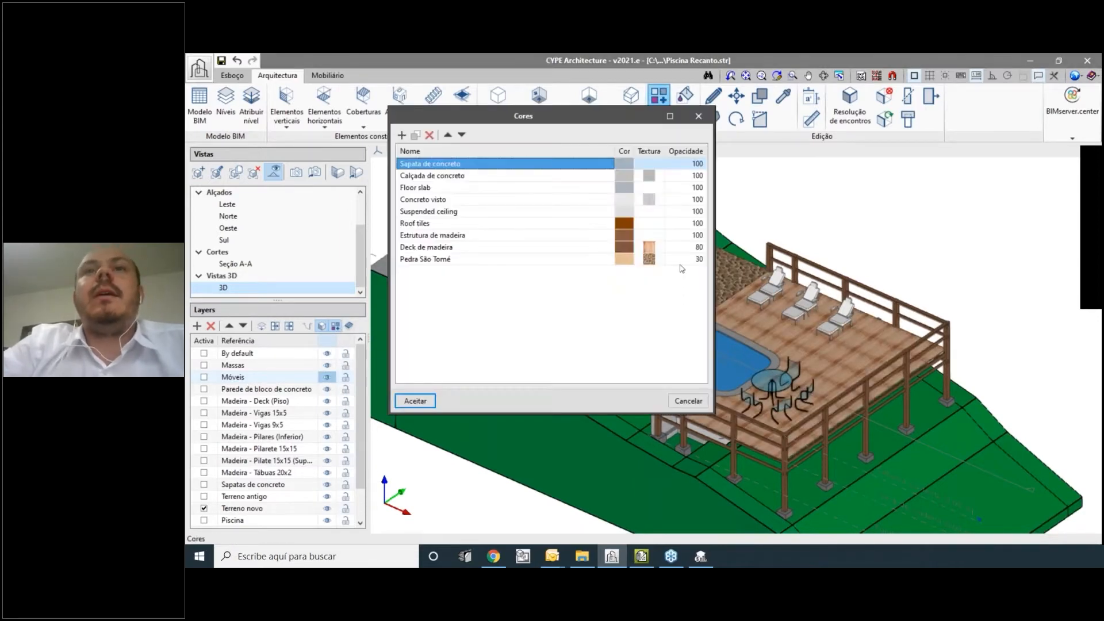
left_click(695, 259)
left_click(696, 259)
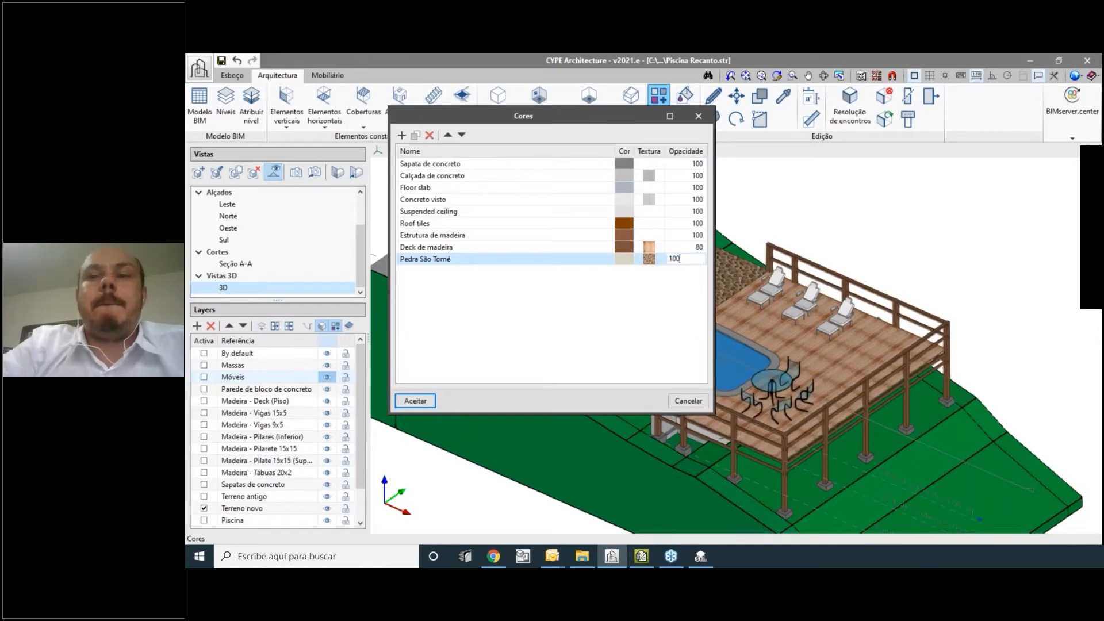
type("100")
key("Return")
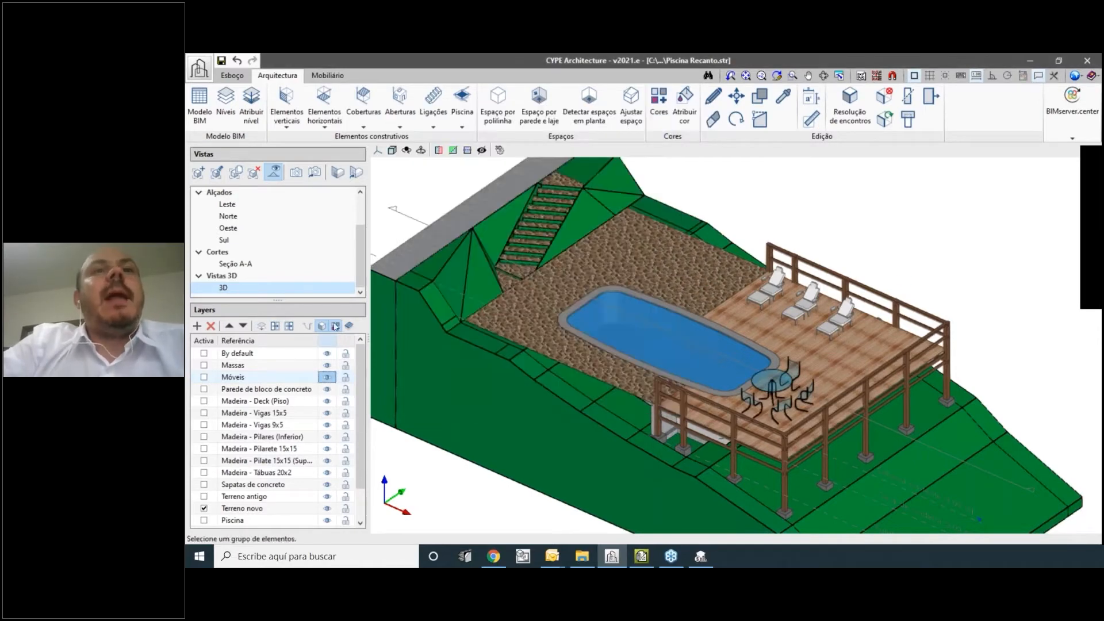
Examine the pool, the deck and its supporting pillars from several angles with the textures hidden.
scroll(796, 310, "up", 2)
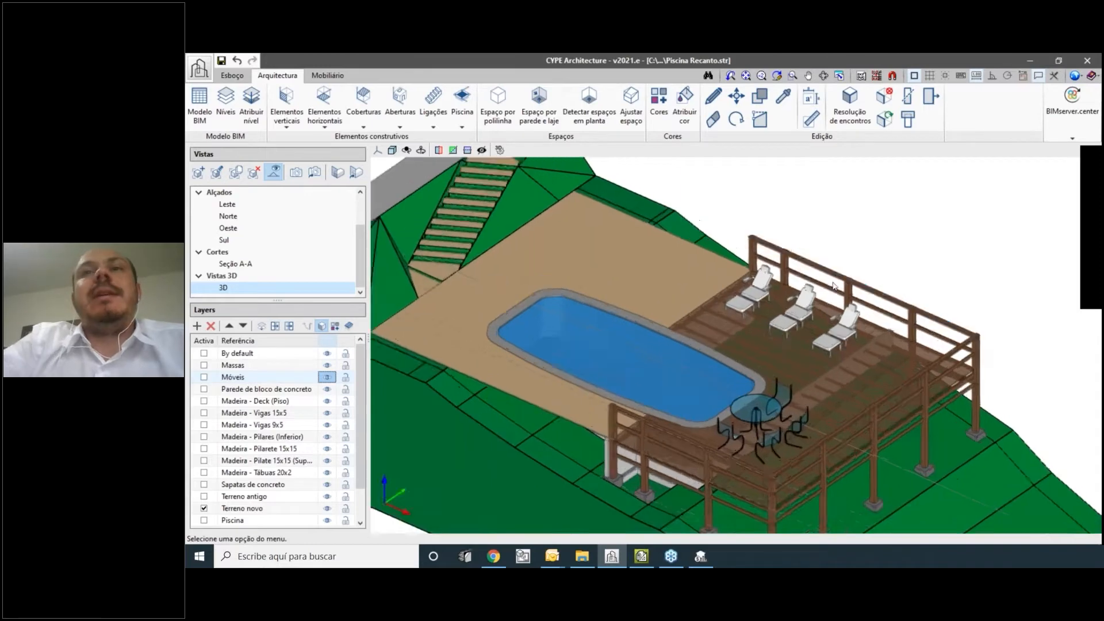
middle_click_drag(840, 385, 950, 351)
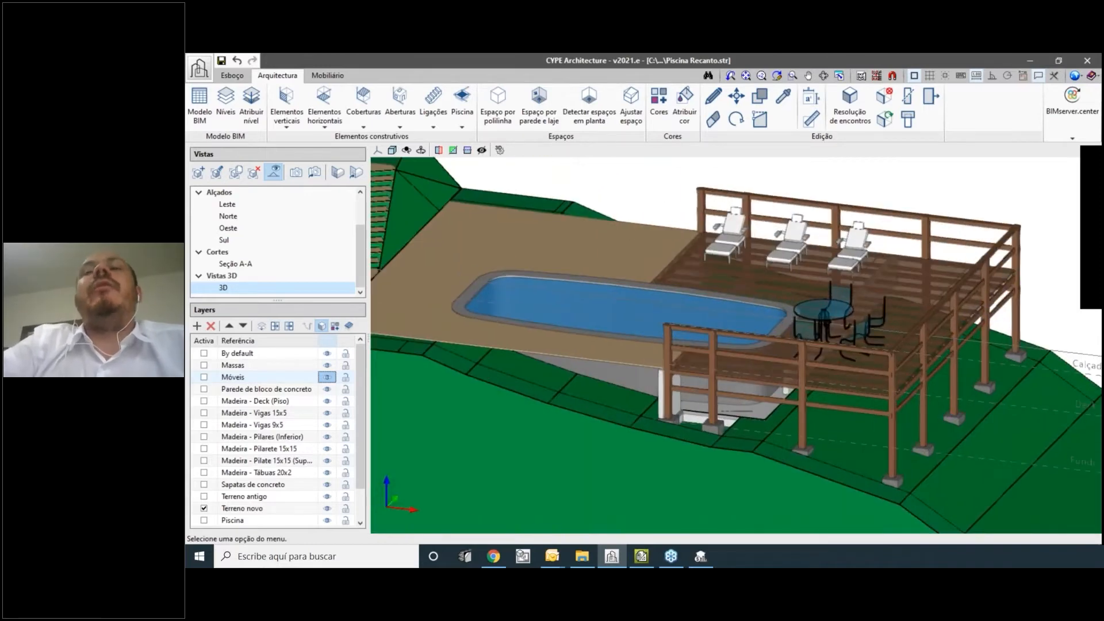
middle_click_drag(967, 388, 903, 365)
scroll(755, 294, "up", 1)
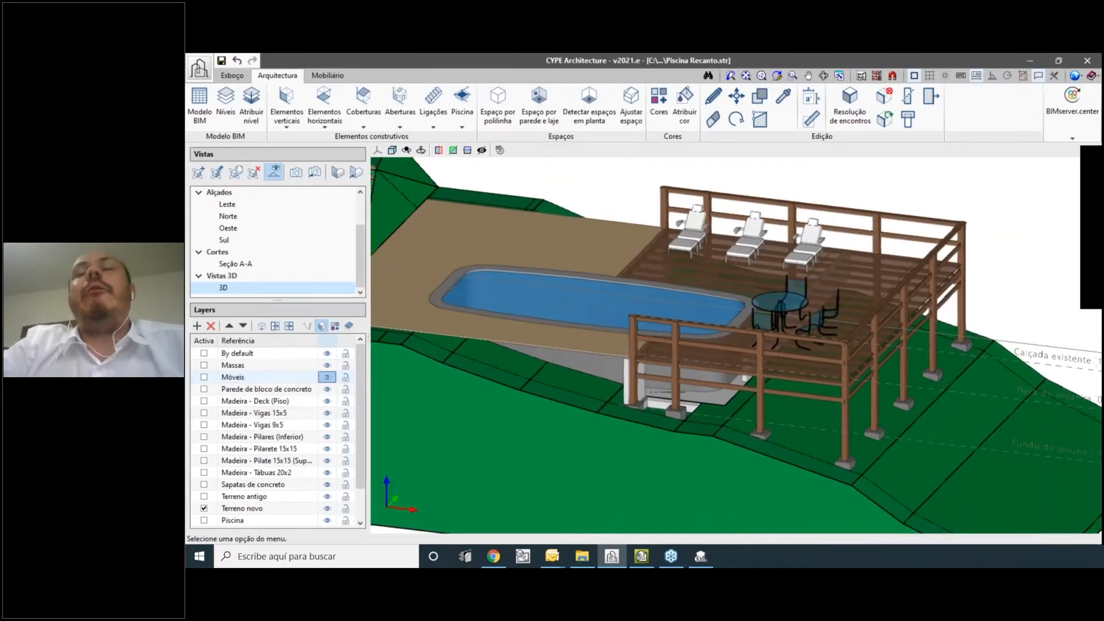
scroll(888, 394, "down", 4)
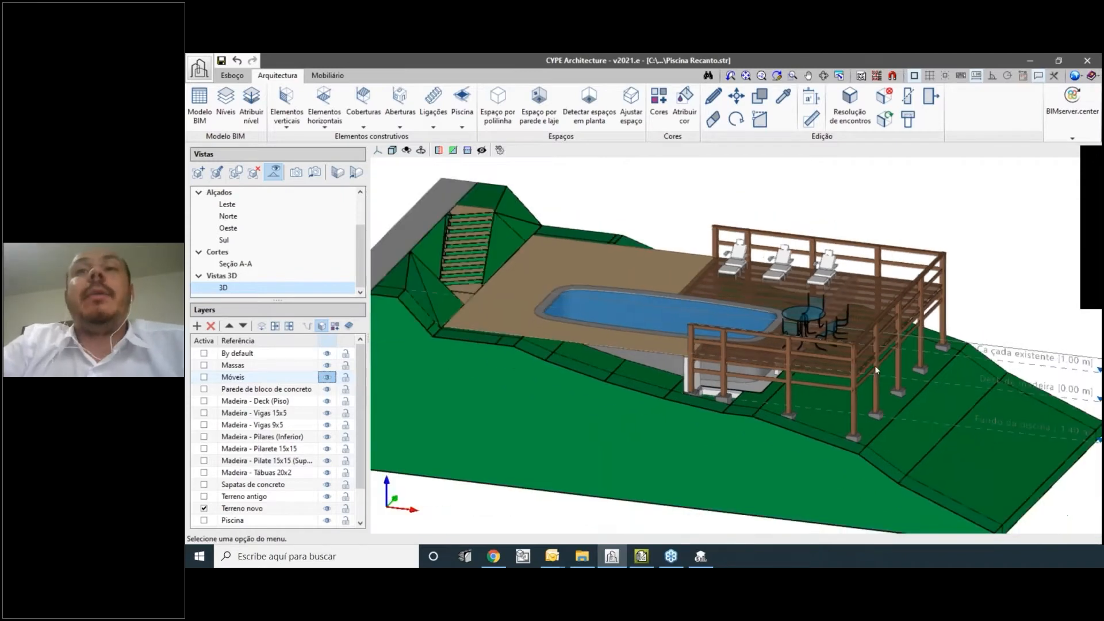
middle_click_drag(888, 394, 900, 385)
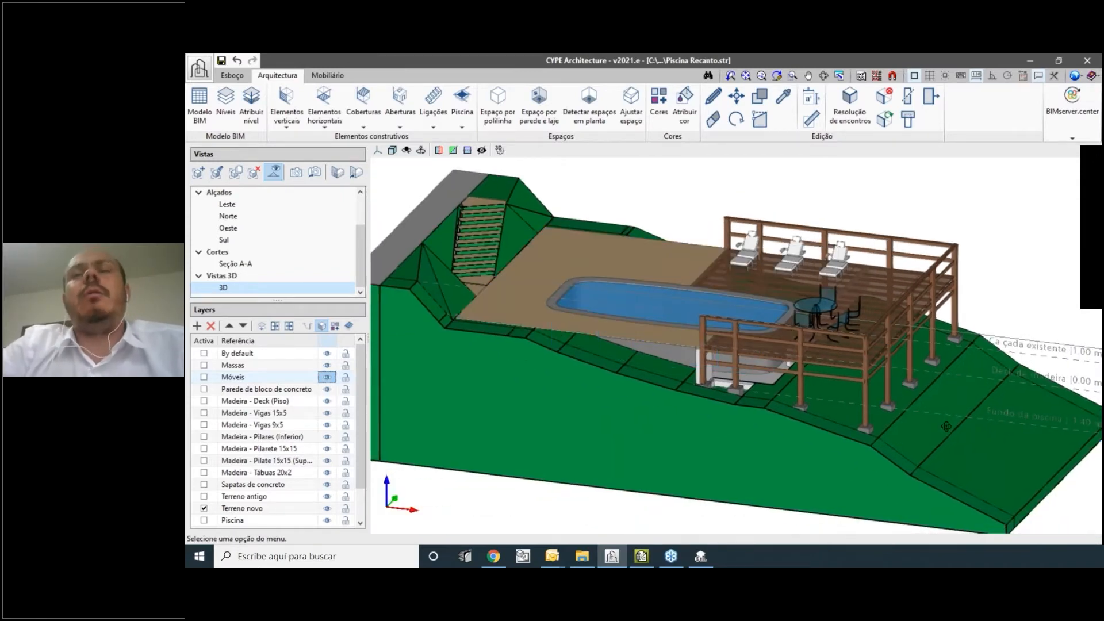
middle_click_drag(973, 431, 962, 432, "shift")
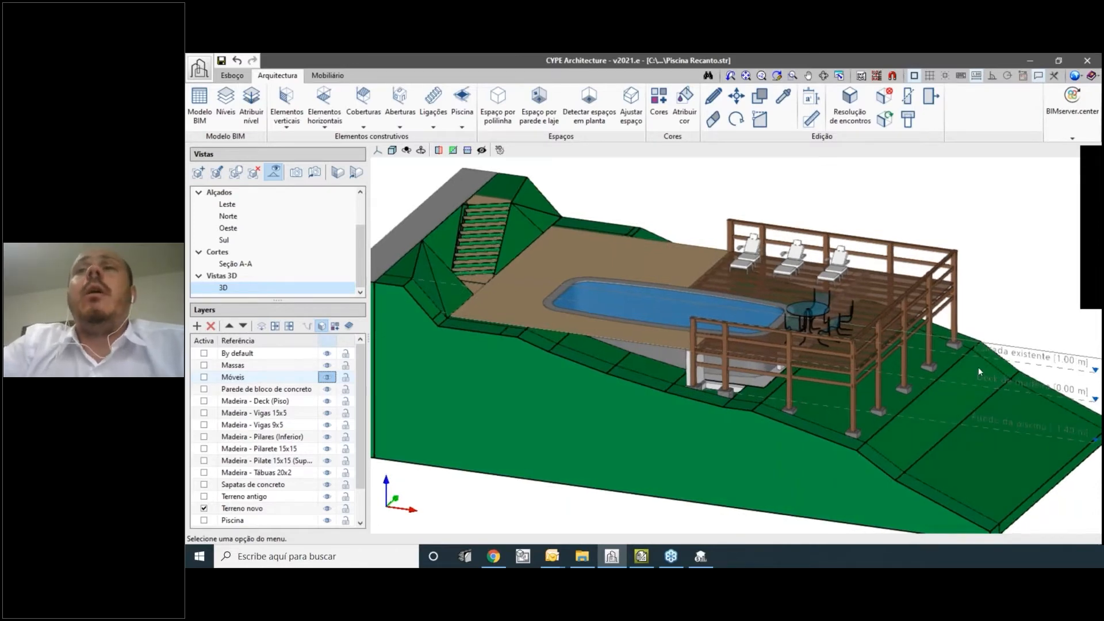
scroll(979, 372, "up", 3)
middle_click_drag(827, 373, 807, 349)
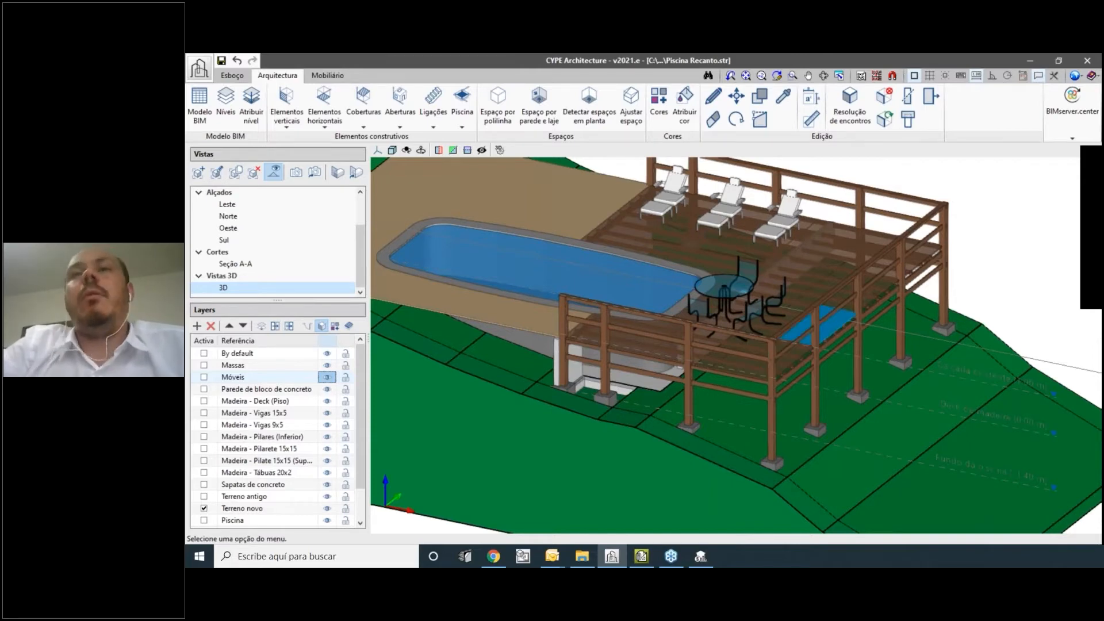
scroll(841, 344, "down", 4)
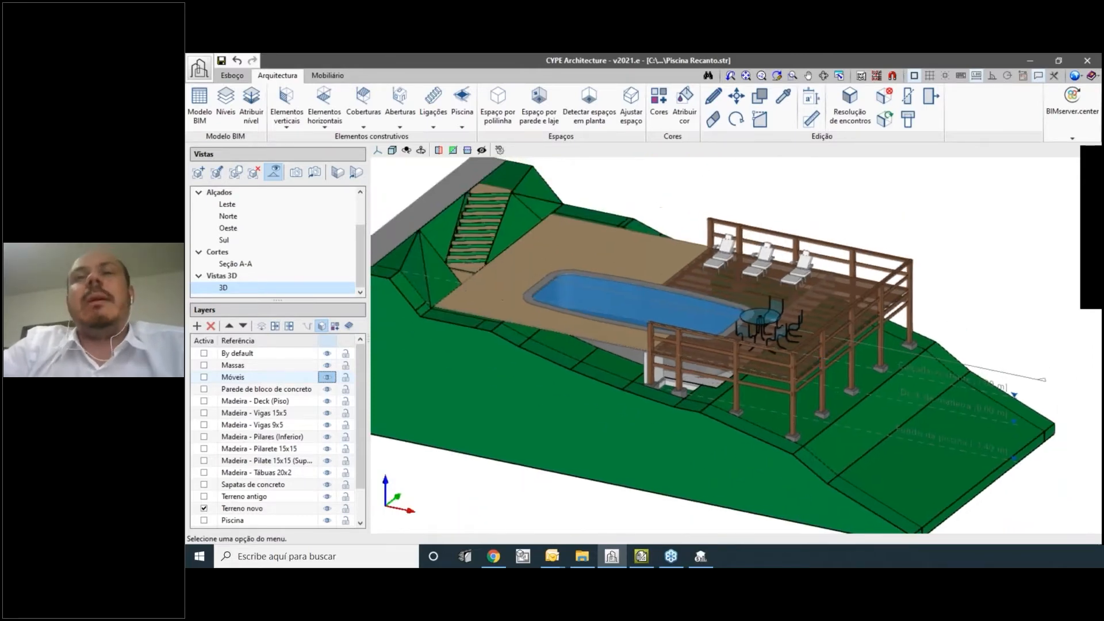
scroll(813, 403, "up", 5)
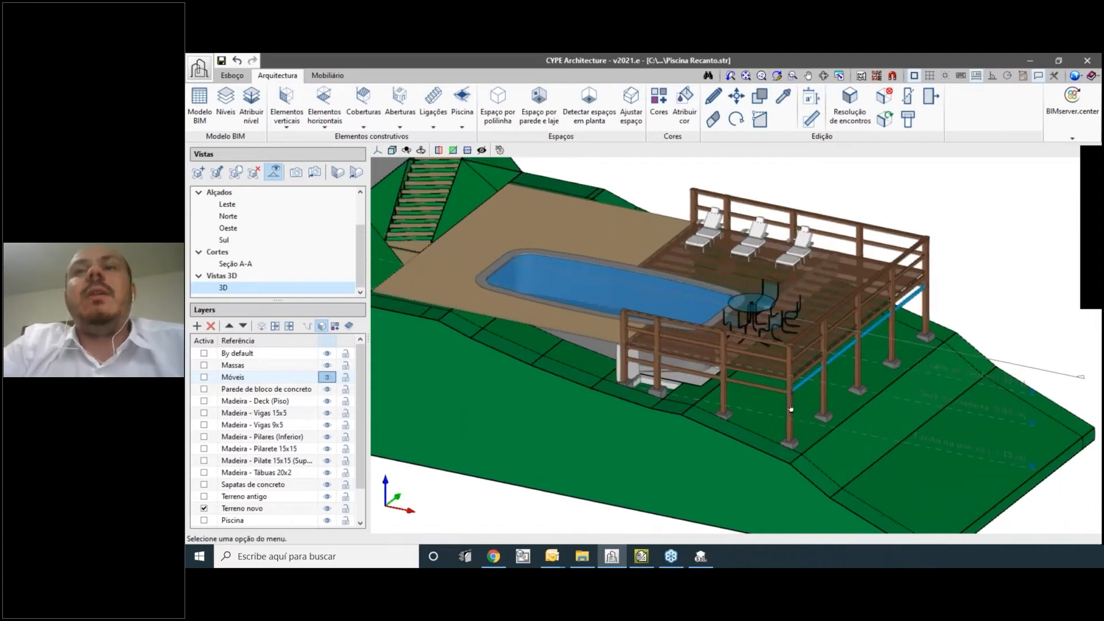
Inspect the properties and reference name of the lower part of the deck's front corner pillar without changing them.
left_click(789, 408)
left_click(713, 96)
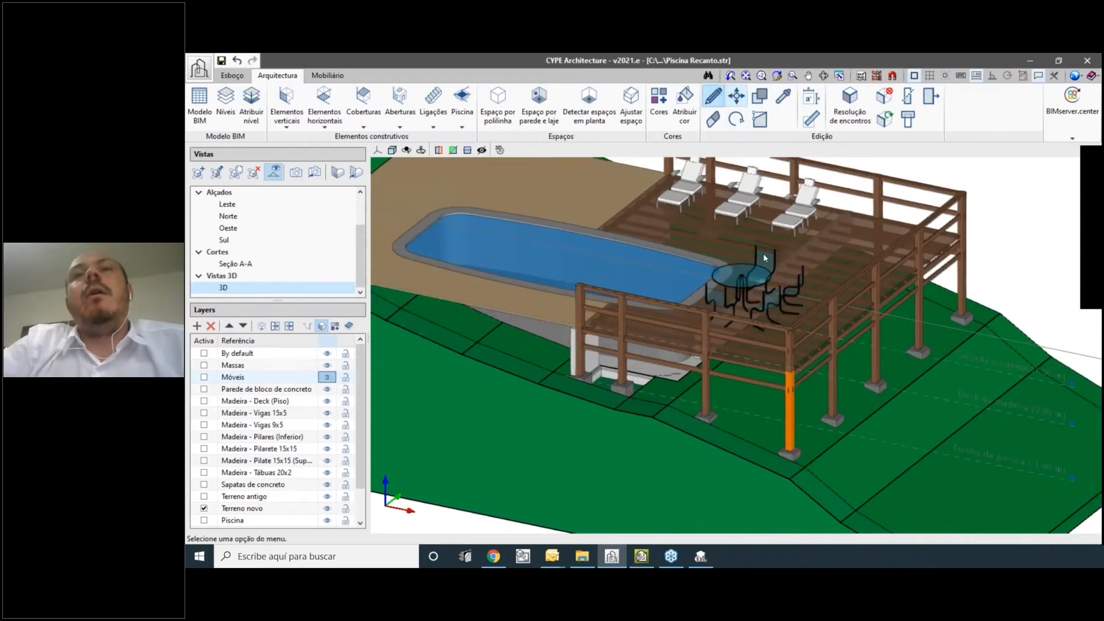
left_click(789, 414)
left_click_drag(604, 183, 504, 161)
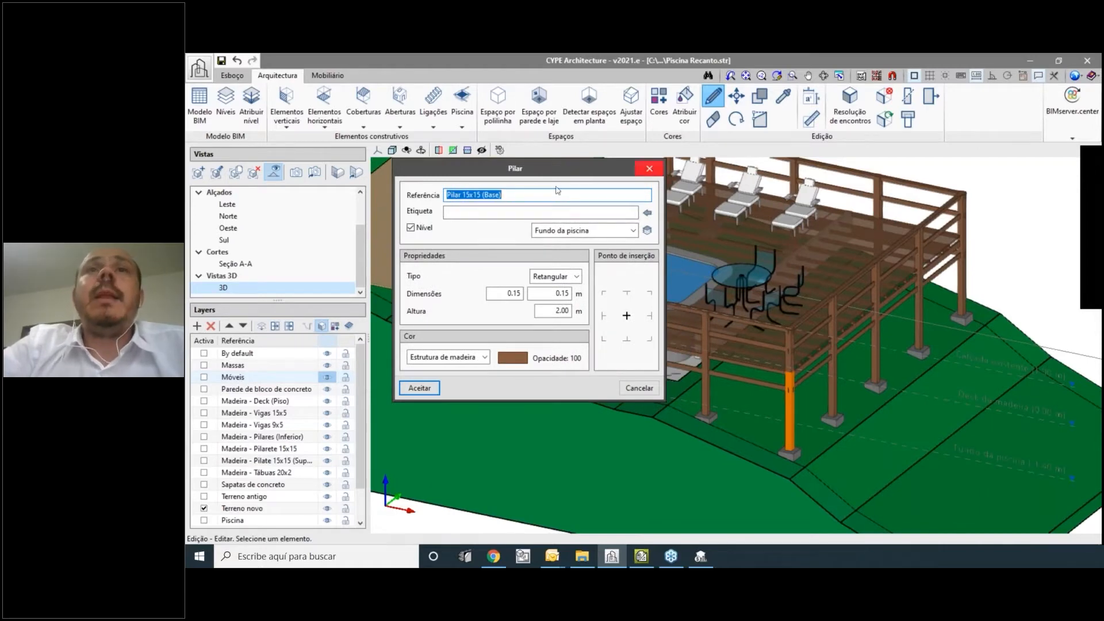
left_click(468, 195)
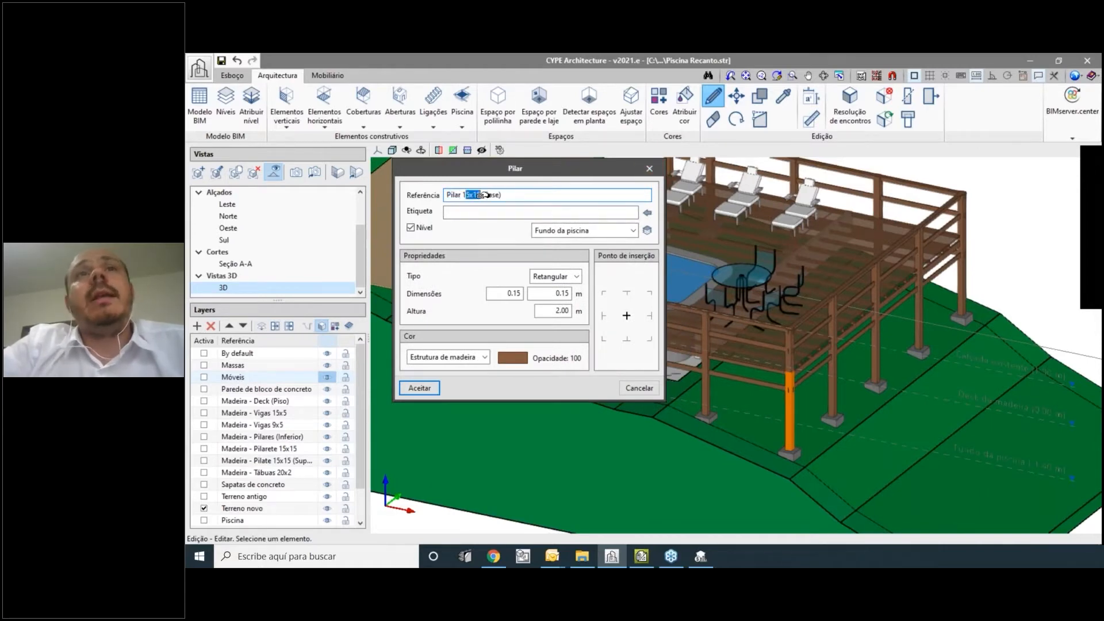
double_click(491, 194)
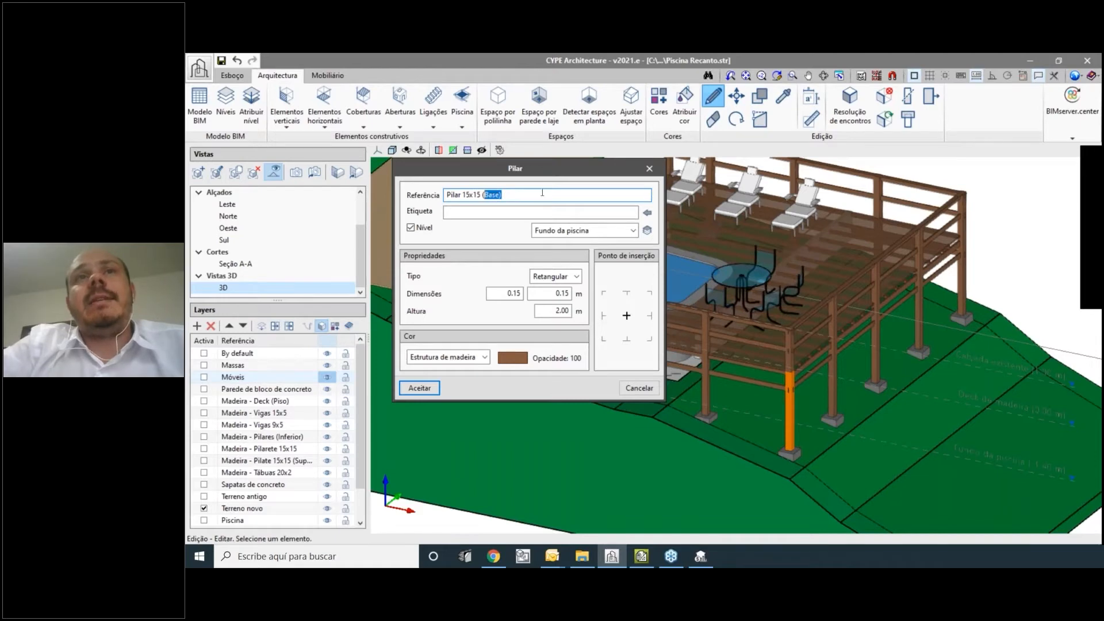
left_click(650, 169)
Inspect the properties of the upper part of the same corner pillar without changing them.
scroll(784, 408, "up", 4)
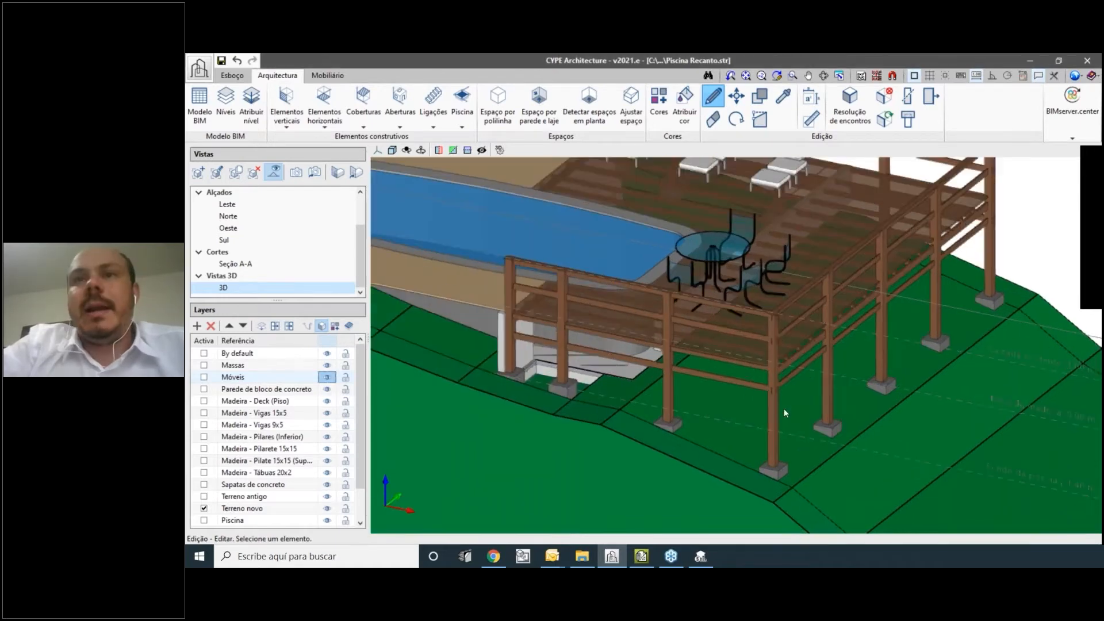
left_click(771, 348)
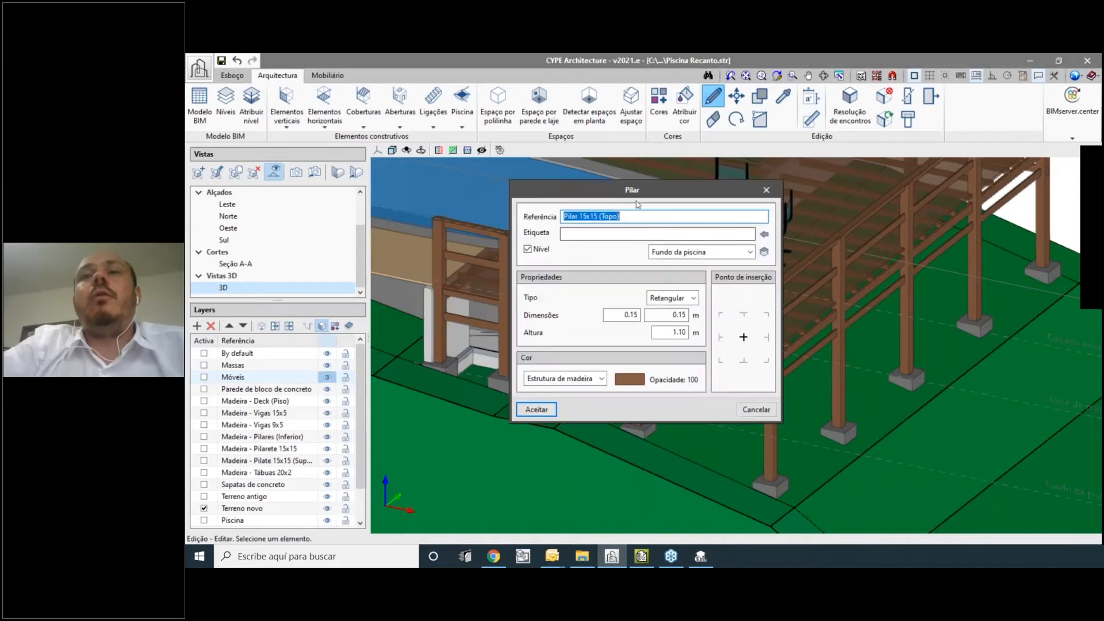
left_click_drag(636, 185, 459, 141)
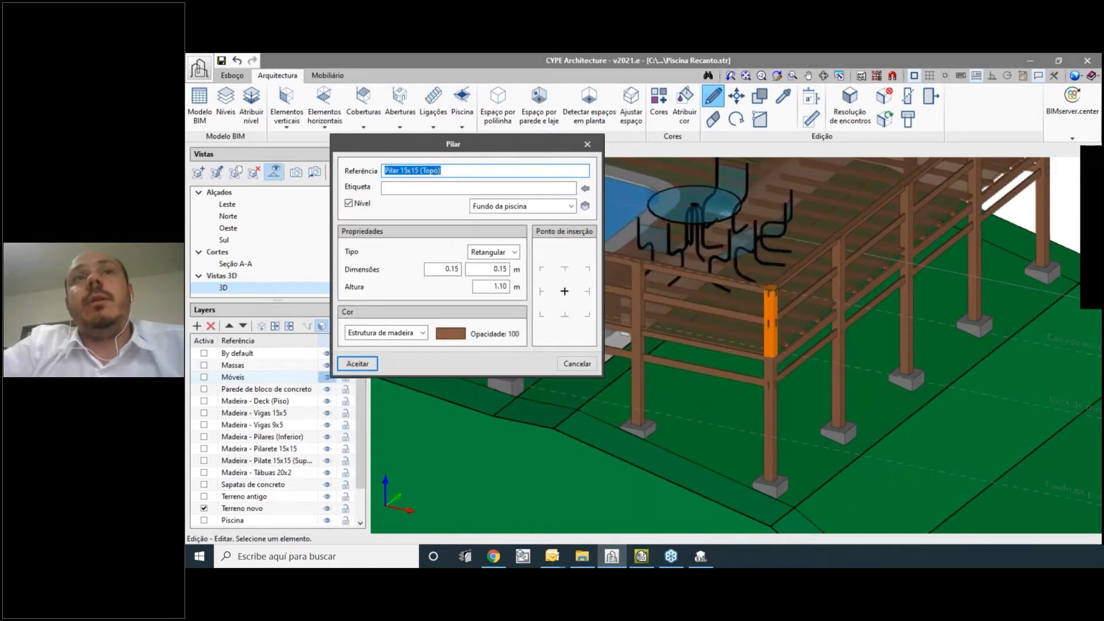
left_click(596, 149)
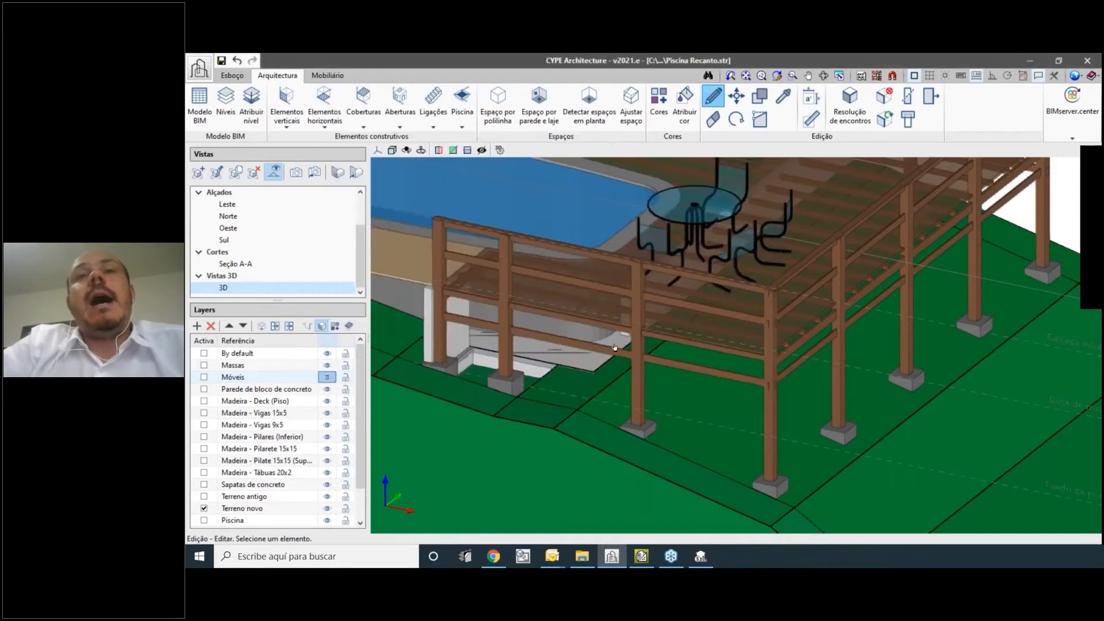
Examine the deck structure from the pool side and inspect the properties of the horizontal board below the deck floor.
scroll(662, 382, "up", 3)
middle_click_drag(663, 382, 910, 322)
scroll(910, 321, "up", 2)
scroll(906, 313, "down", 2)
scroll(896, 311, "up", 2)
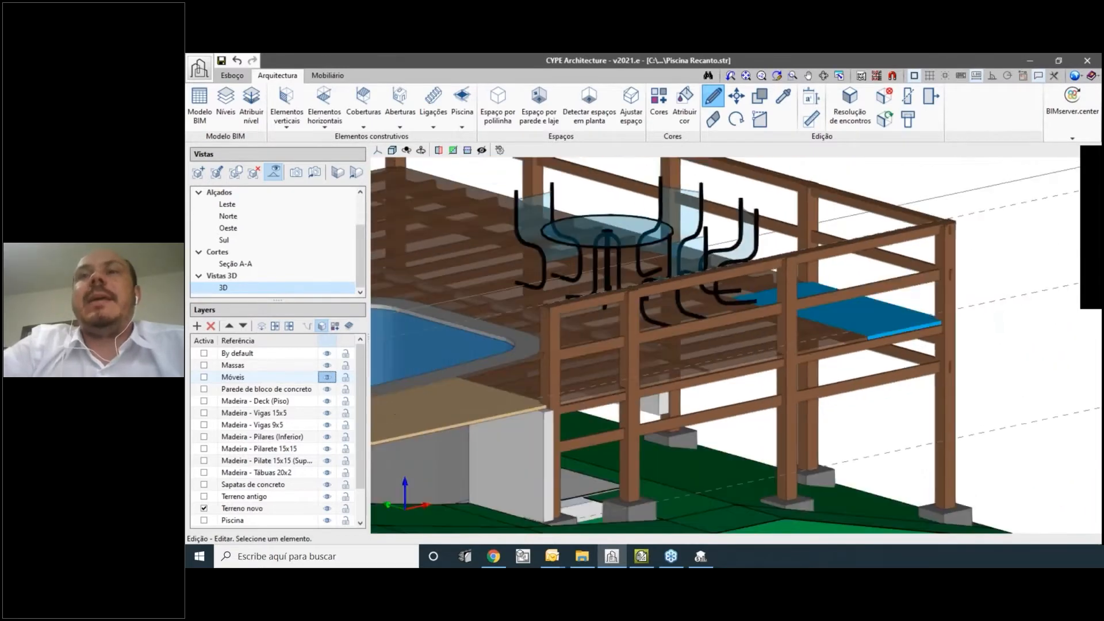
scroll(920, 287, "down", 1)
scroll(896, 296, "up", 2)
scroll(899, 339, "down", 2)
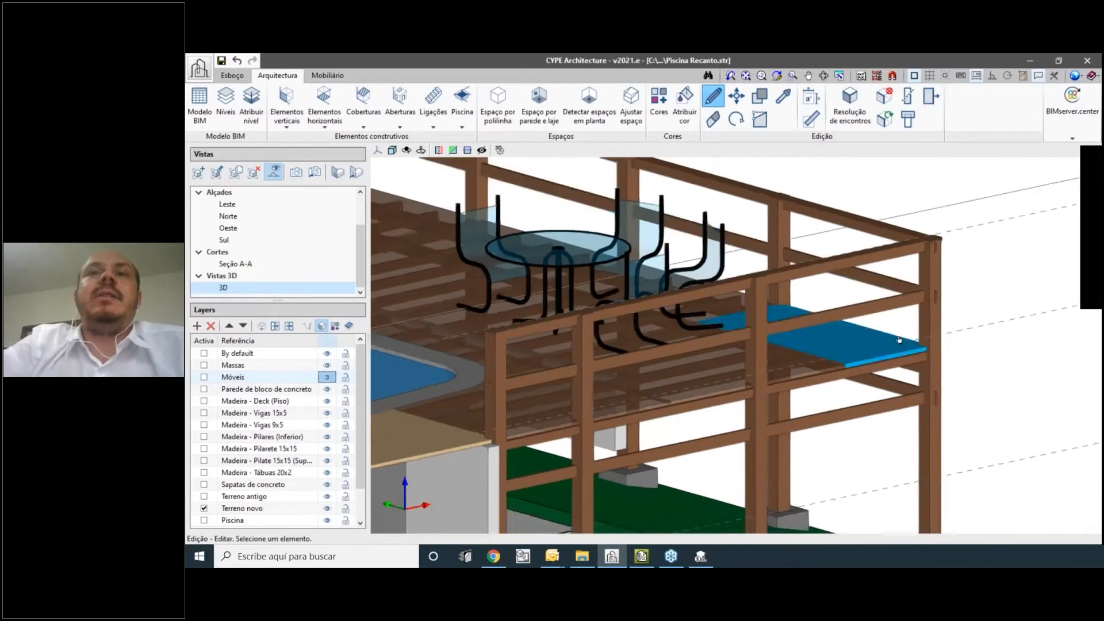
scroll(874, 419, "up", 1)
left_click(871, 397)
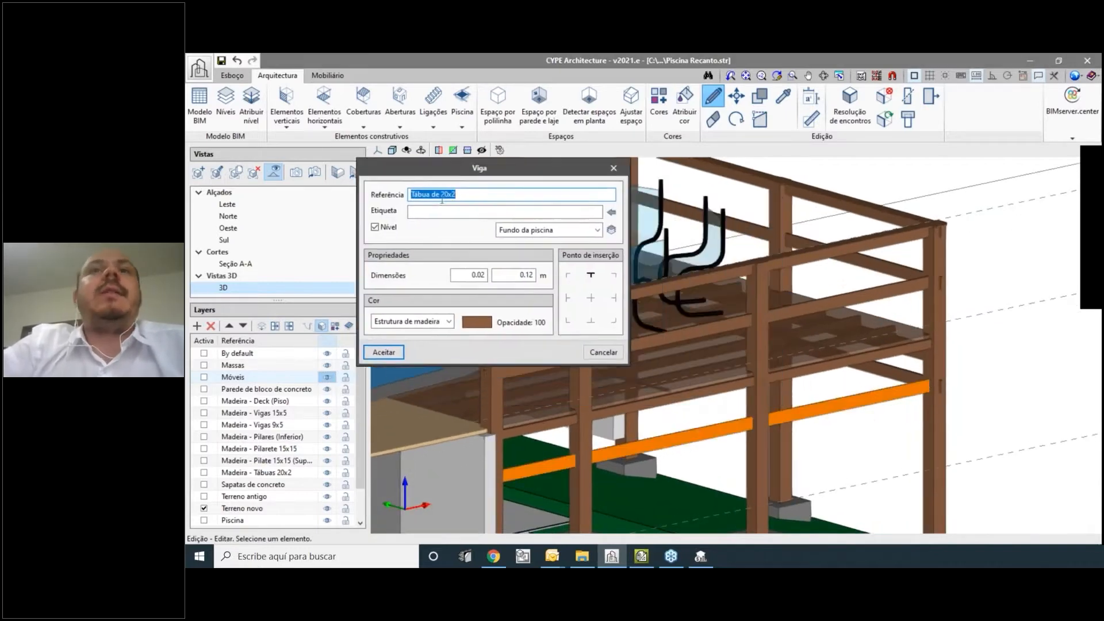
left_click(614, 169)
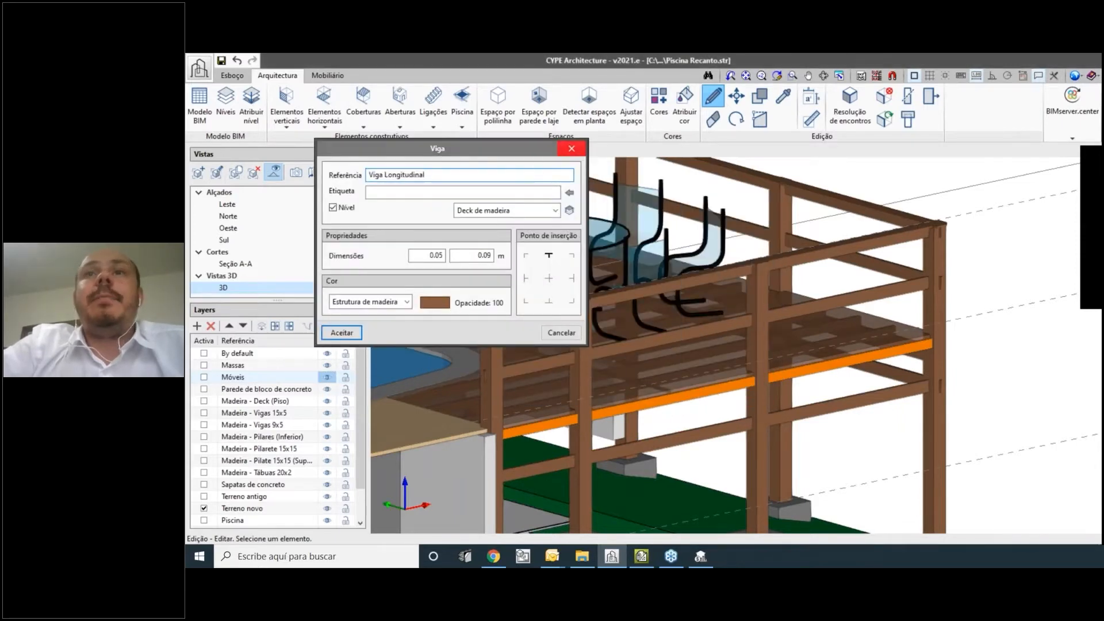
Inspect the properties of the longitudinal deck beam, the guardrail's middle board and its top rail without changing them.
left_click(571, 149)
left_click(575, 237)
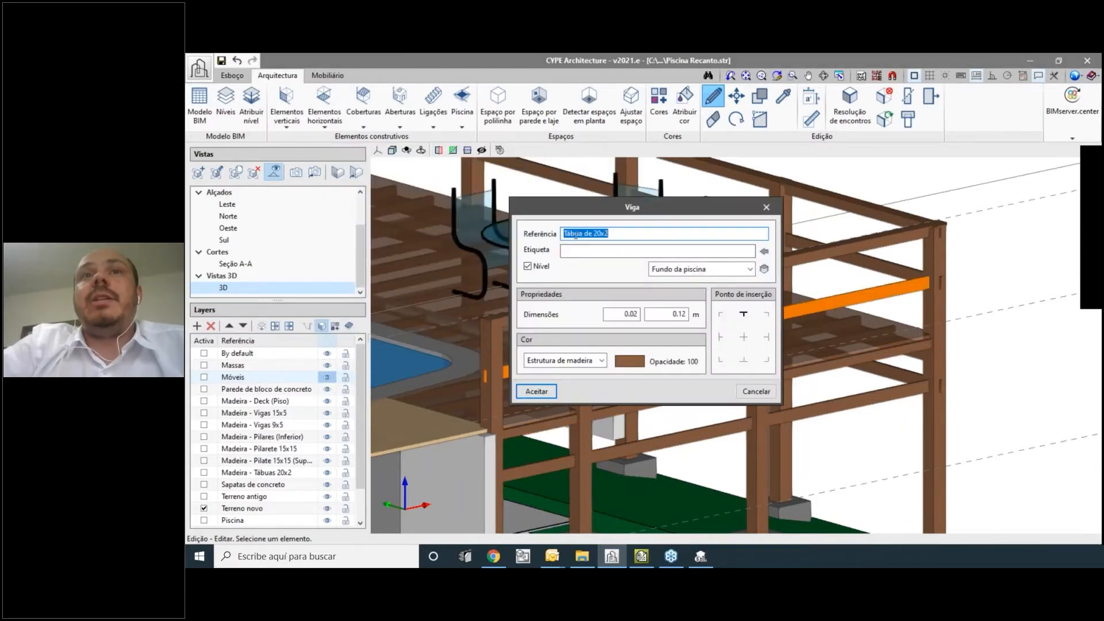
left_click(766, 208)
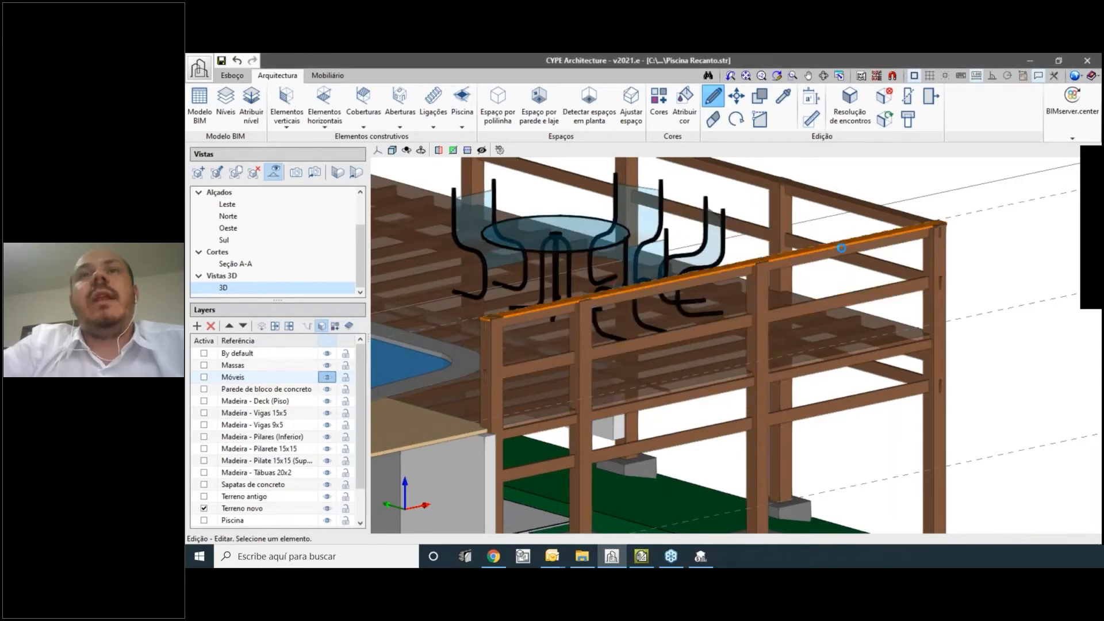
left_click(841, 248)
left_click(770, 207)
scroll(859, 336, "down", 5)
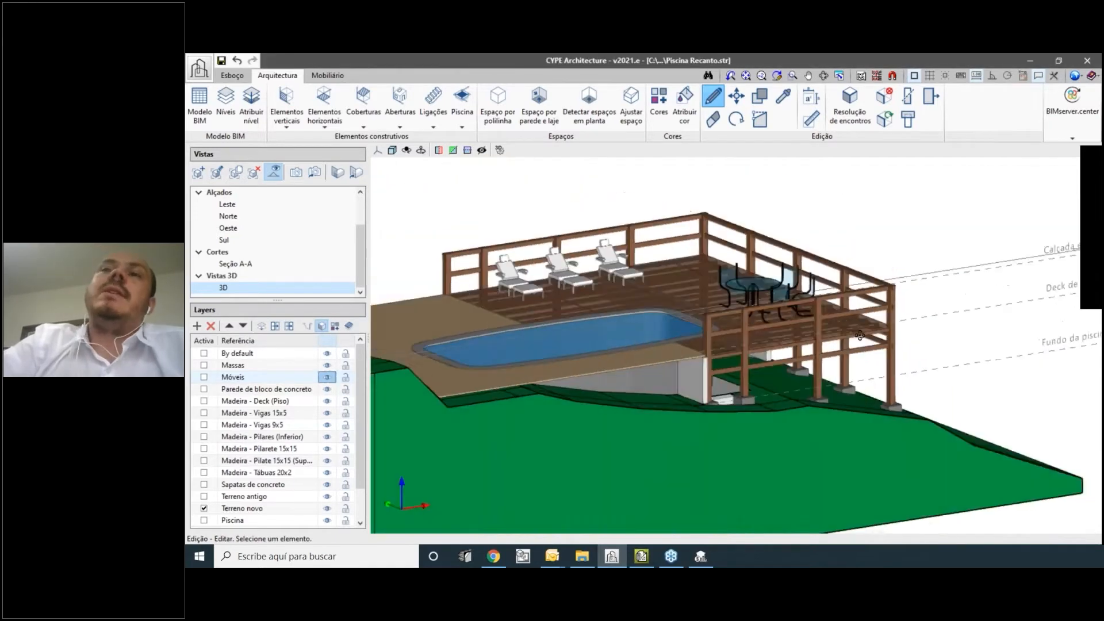
Examine the deck from above and inspect the properties of a longitudinal beam below its floor without changing them.
middle_click_drag(860, 335, 704, 402, "shift")
middle_click_drag(776, 401, 784, 316)
scroll(784, 316, "up", 4)
middle_click_drag(796, 276, 796, 331)
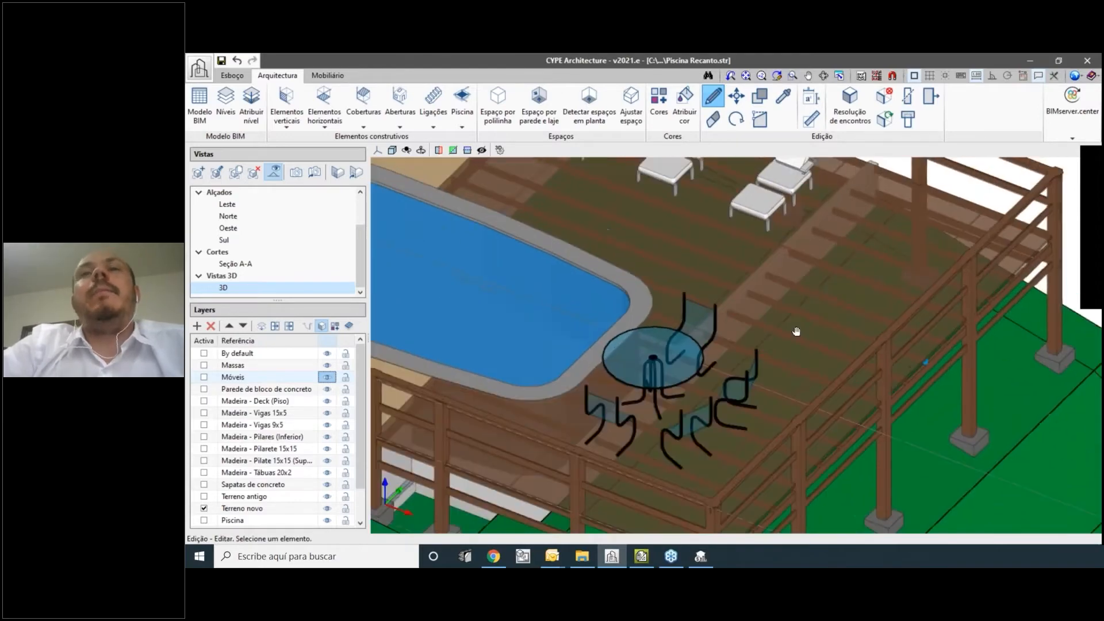
left_click_drag(796, 331, 797, 347)
scroll(796, 348, "down", 4)
scroll(795, 349, "up", 2)
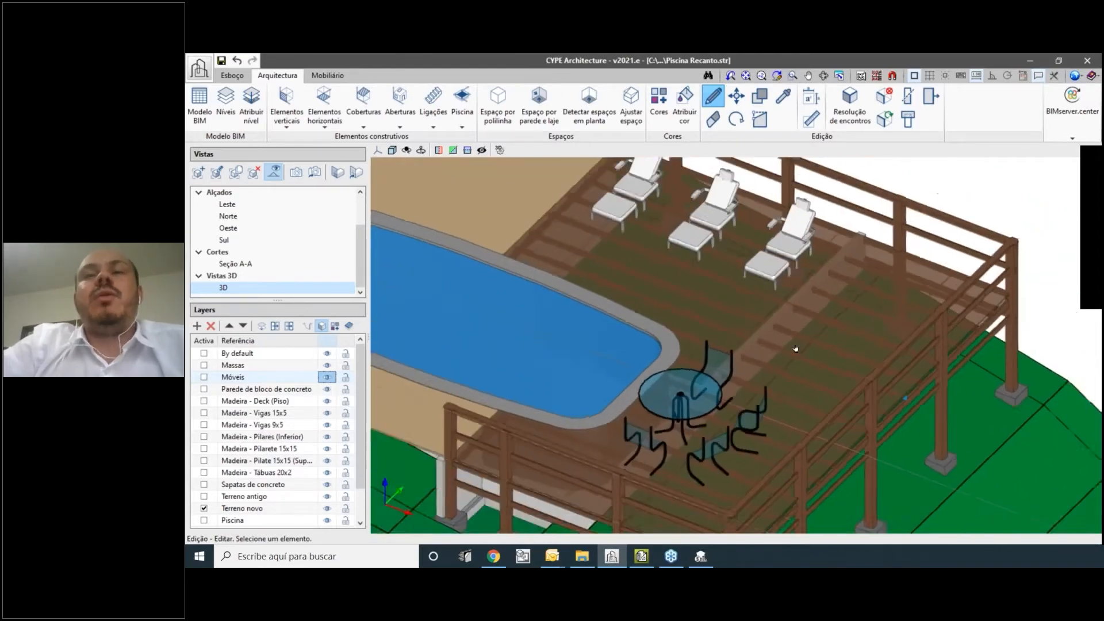
scroll(796, 348, "down", 3)
middle_click_drag(796, 347, 739, 299, "shift")
scroll(771, 315, "up", 3)
left_click(736, 299)
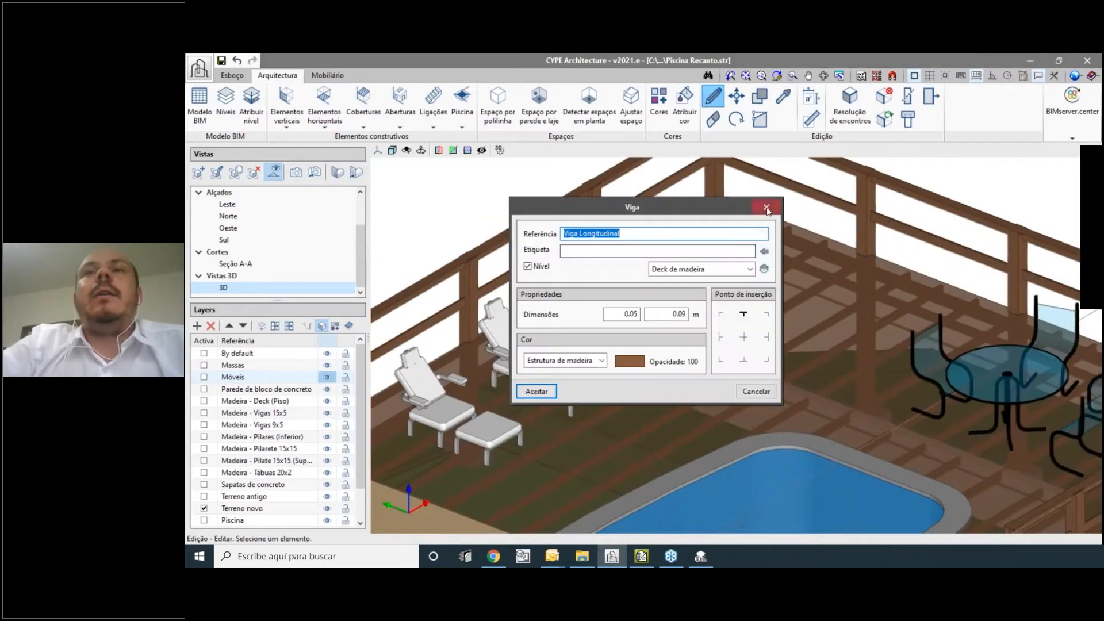
key("Escape")
Inspect the thickness, label and reference name of the deck floor slab at the far corner without changing them.
left_click(718, 308)
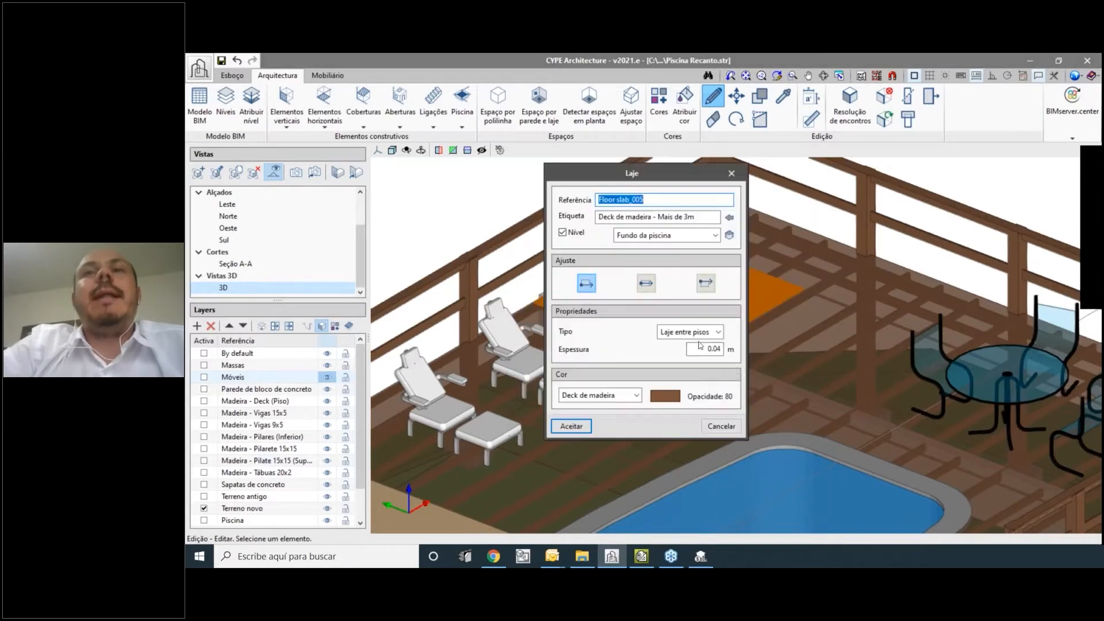
double_click(712, 348)
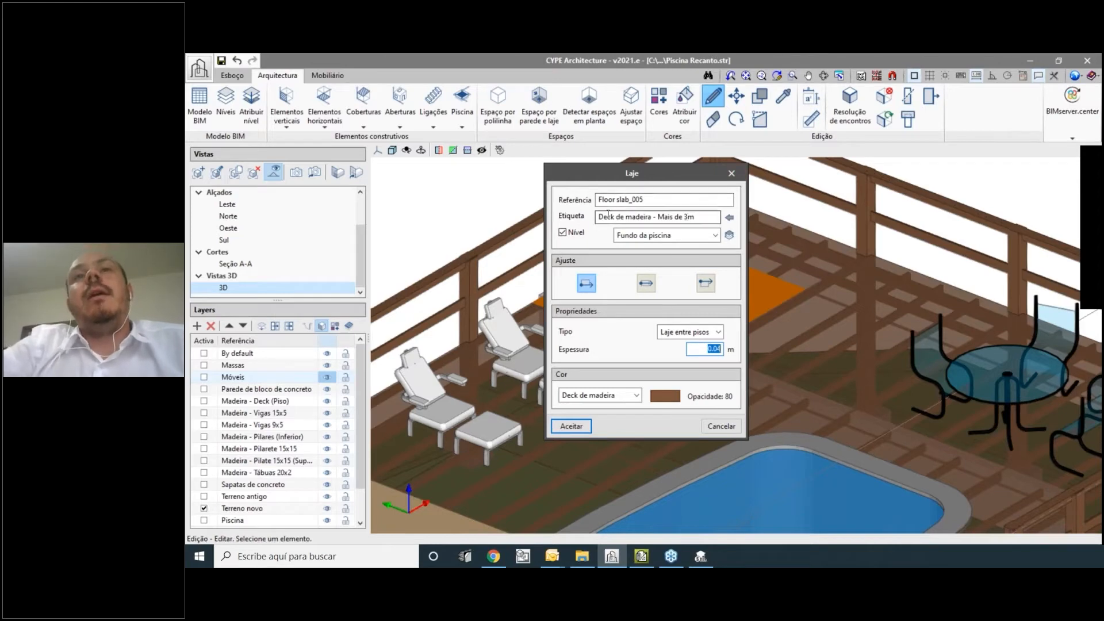
left_click_drag(606, 217, 719, 217)
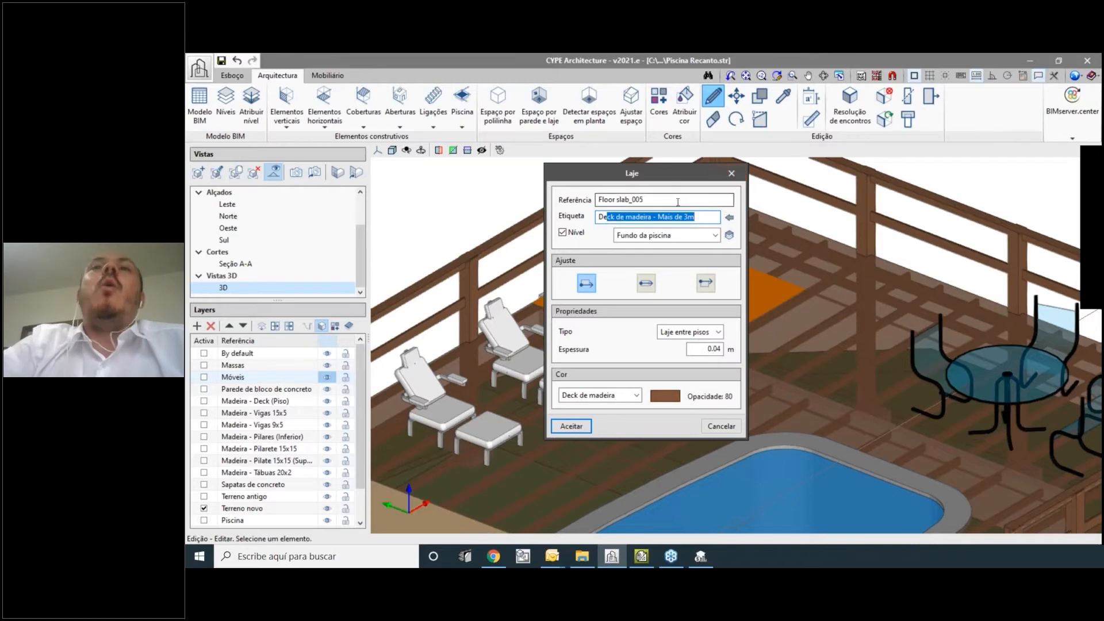
left_click_drag(678, 201, 595, 198)
left_click(725, 175)
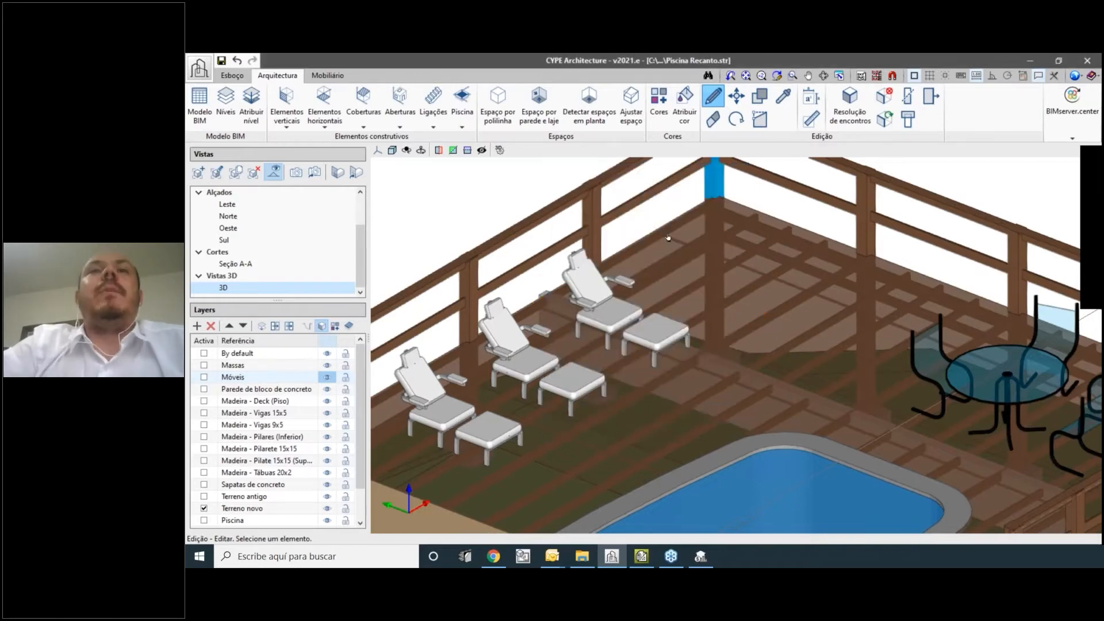
Inspect the properties of an upper guardrail pillar and the deck floor slab behind the loungers without changing them.
scroll(651, 298, "up", 4)
left_click(651, 299)
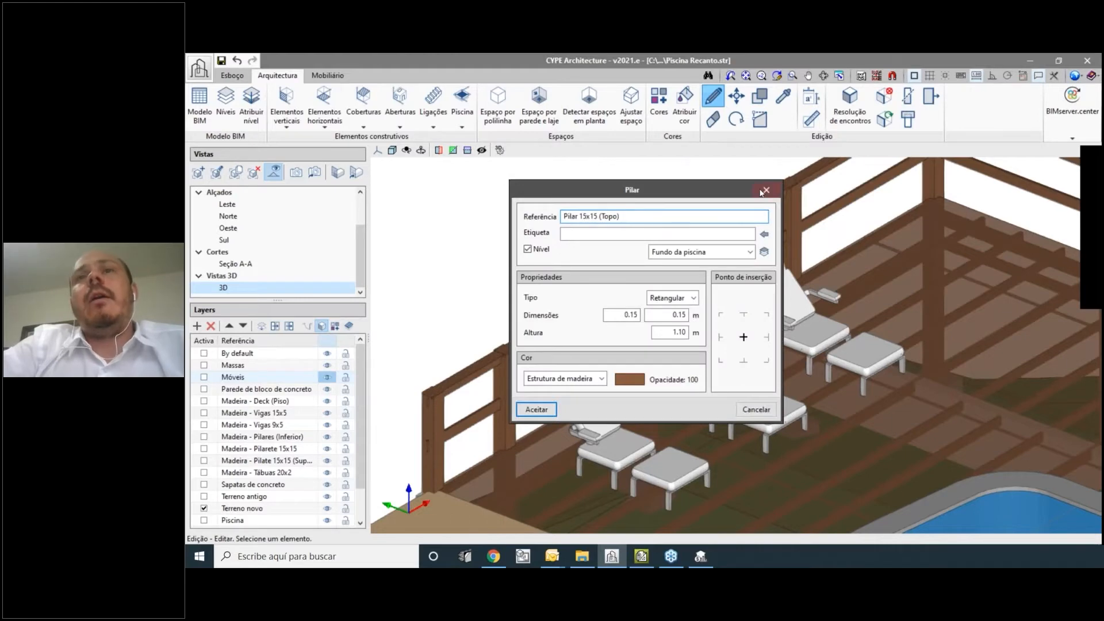
left_click(764, 190)
left_click(830, 241)
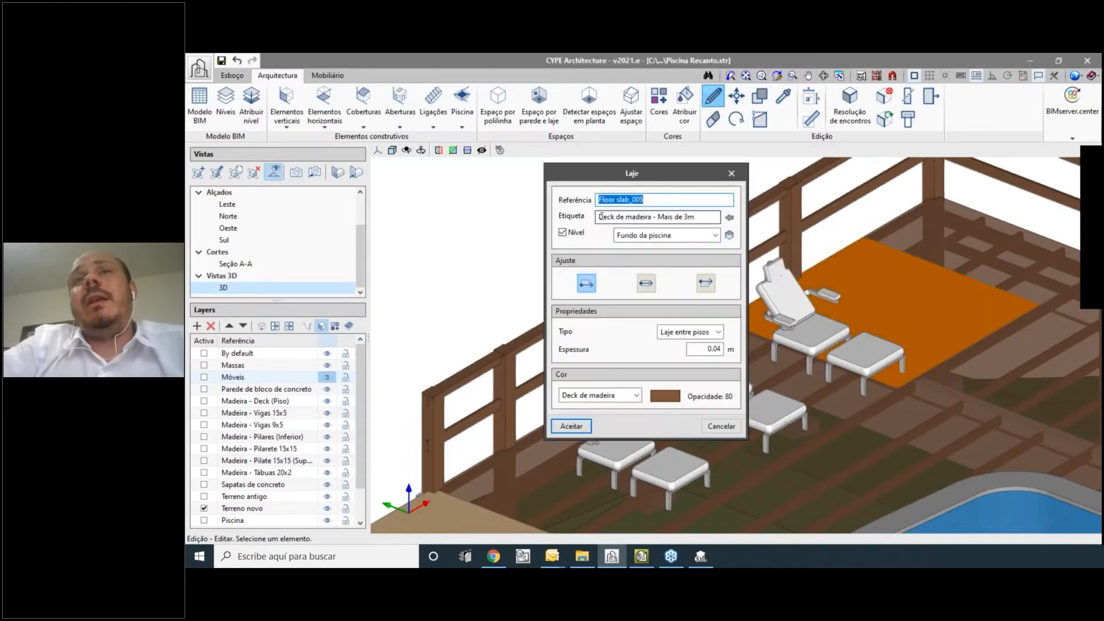
left_click(725, 176)
scroll(892, 256, "down", 5)
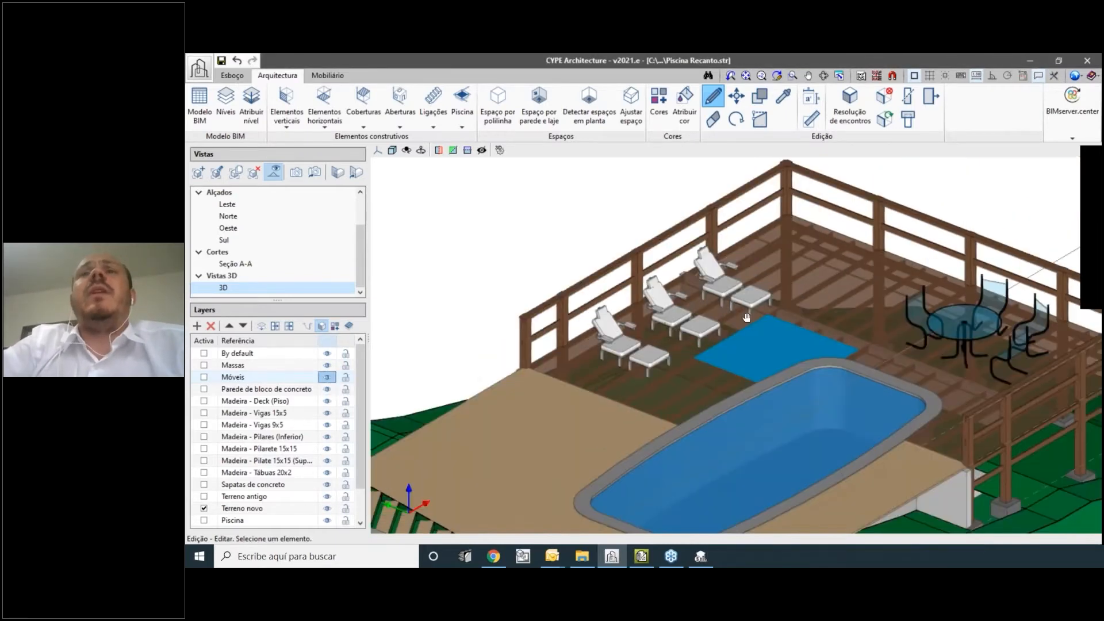
middle_click_drag(892, 256, 855, 265)
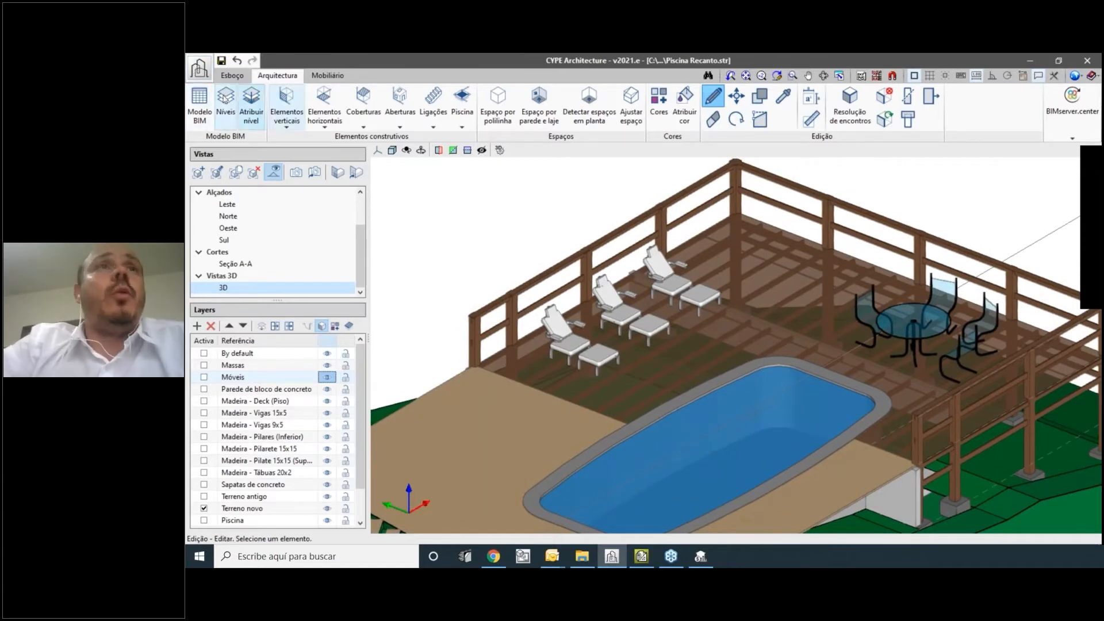
Review the pillar list of the BIM model, checking the reference names of the footings and pillars.
left_click(204, 118)
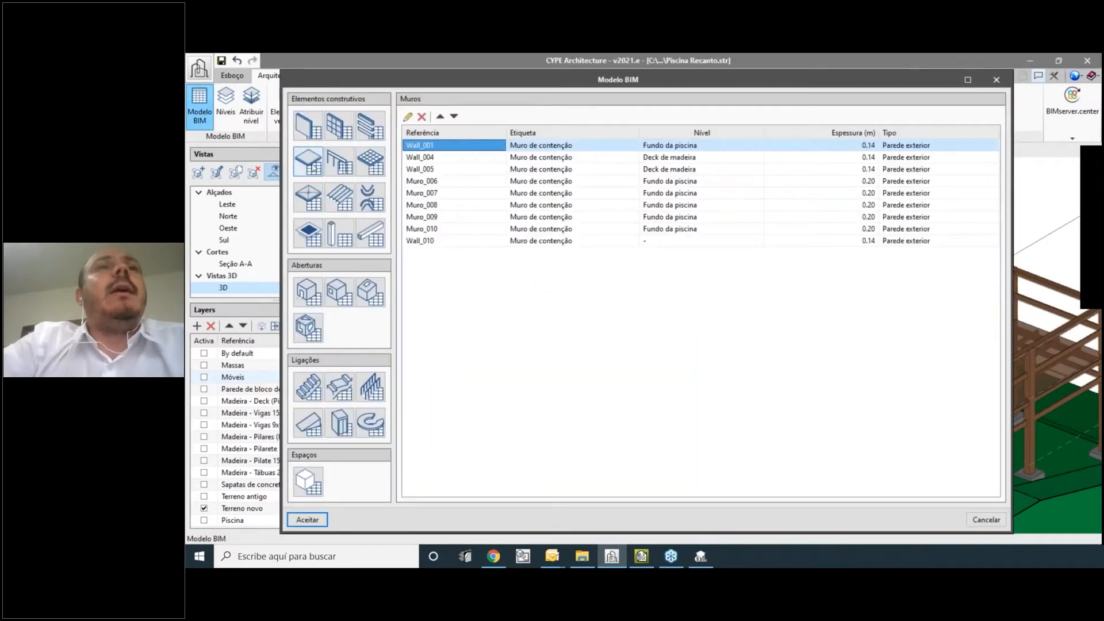
left_click(336, 243)
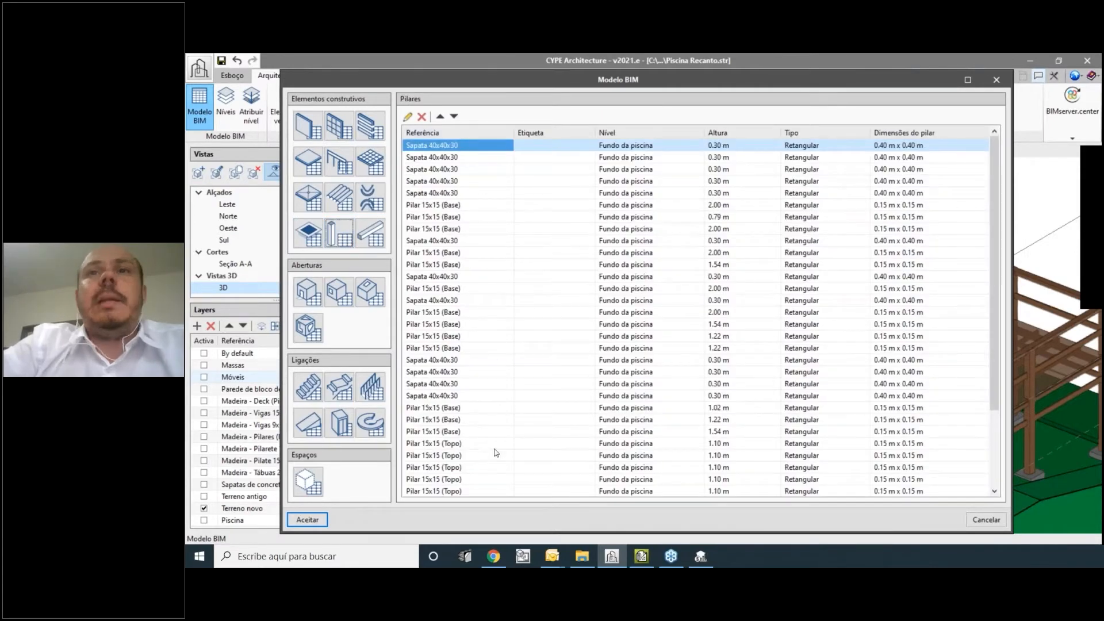
left_click(437, 156)
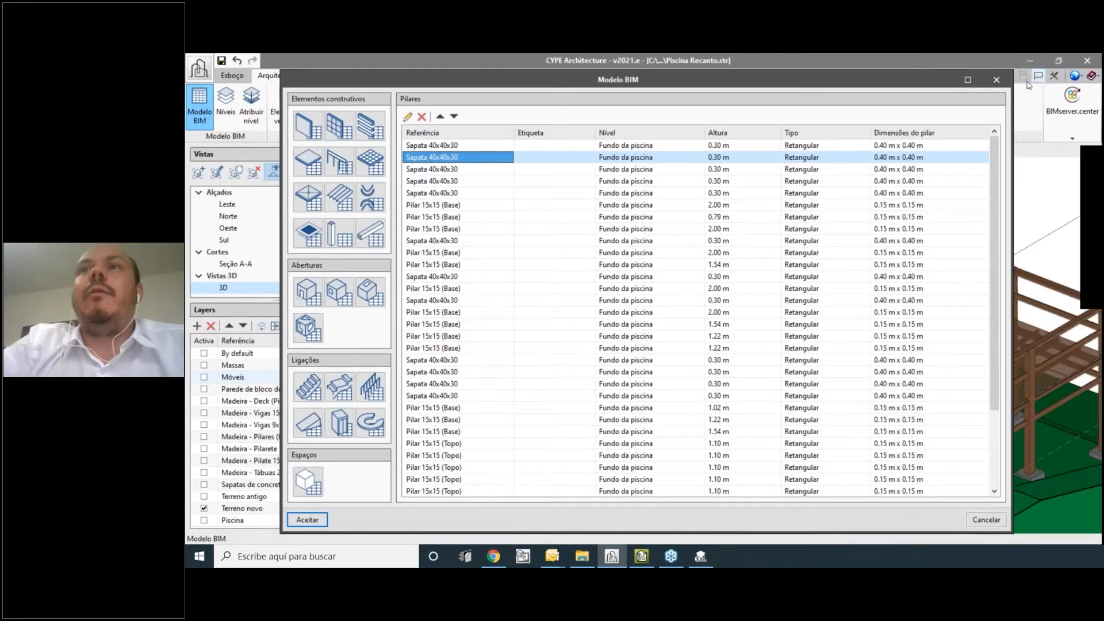
key("Return")
Inspect the properties and reference name of the concrete footing under the deck's front corner pillar without changing them.
scroll(959, 437, "up", 5)
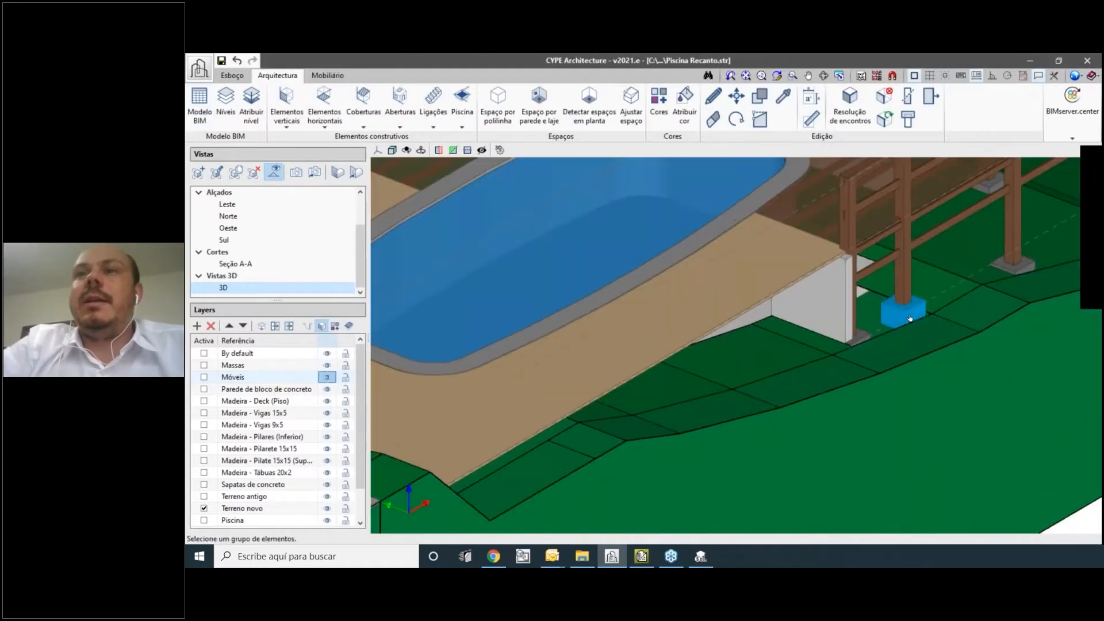
left_click(909, 317)
left_click(713, 97)
scroll(994, 317, "up", 1)
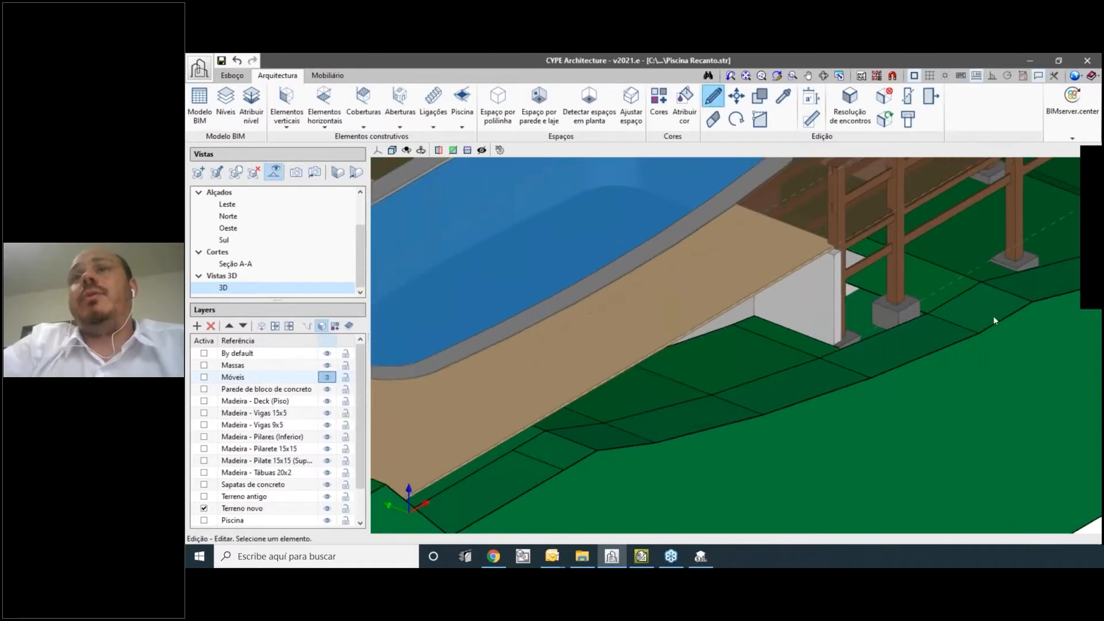
middle_click_drag(993, 319, 715, 382)
left_click(716, 383)
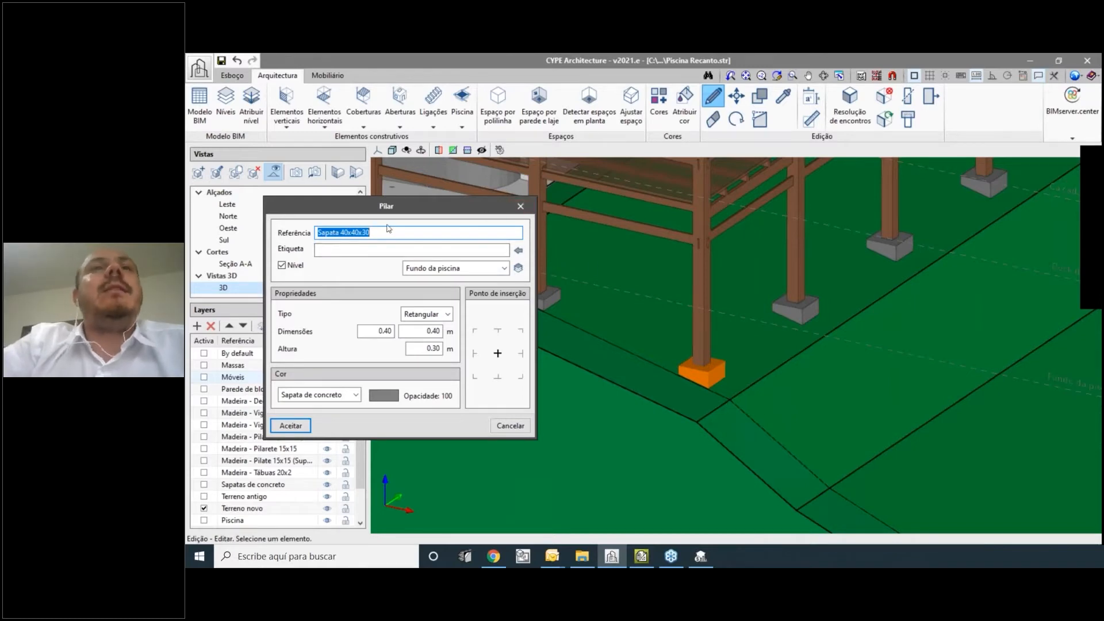
left_click(520, 207)
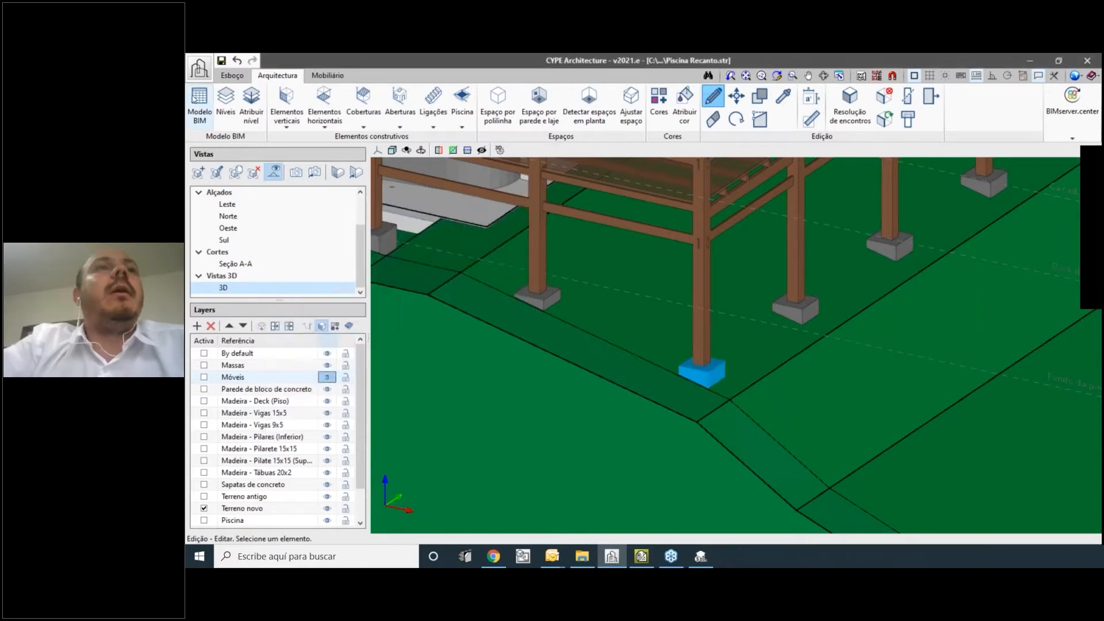
Sort the BIM model's pillar list by reference and review the base pillars, top pillars and footings.
left_click(199, 103)
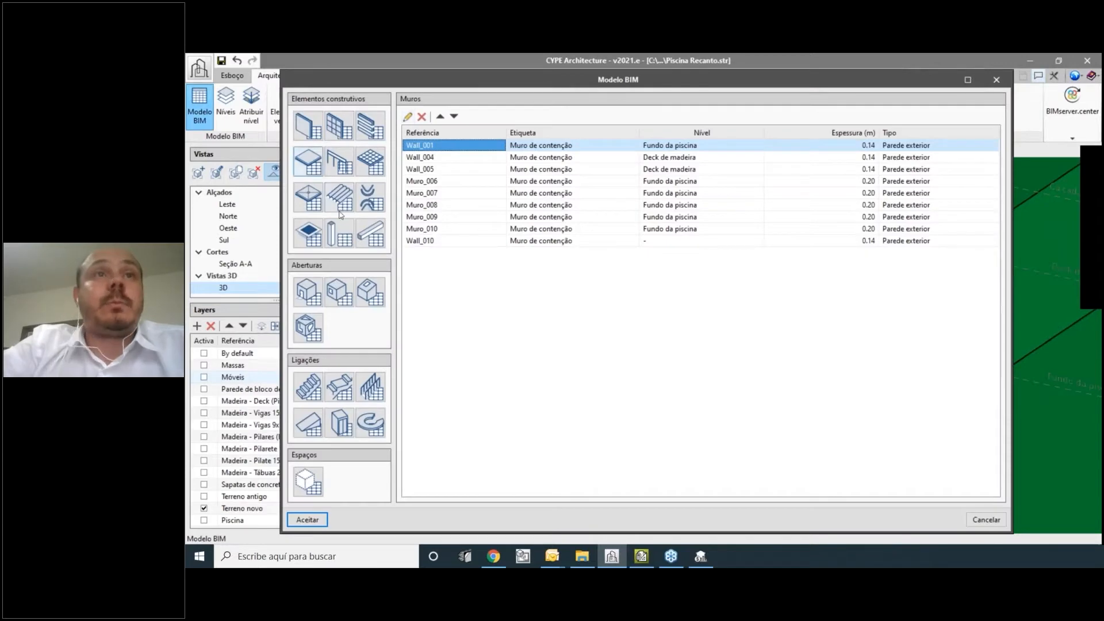
left_click(338, 233)
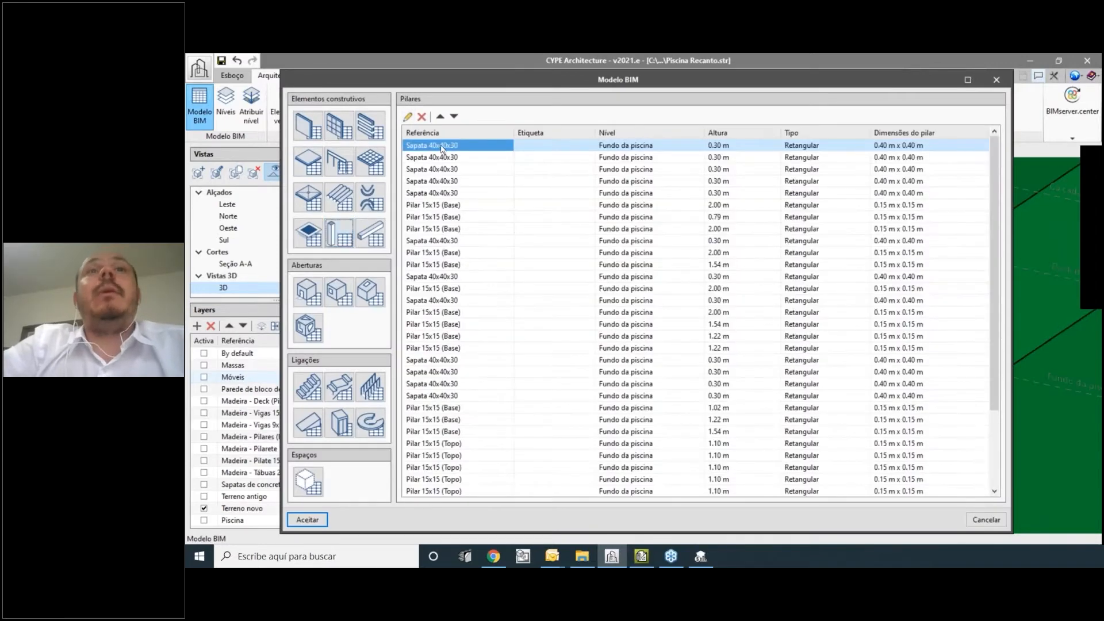
left_click(434, 207)
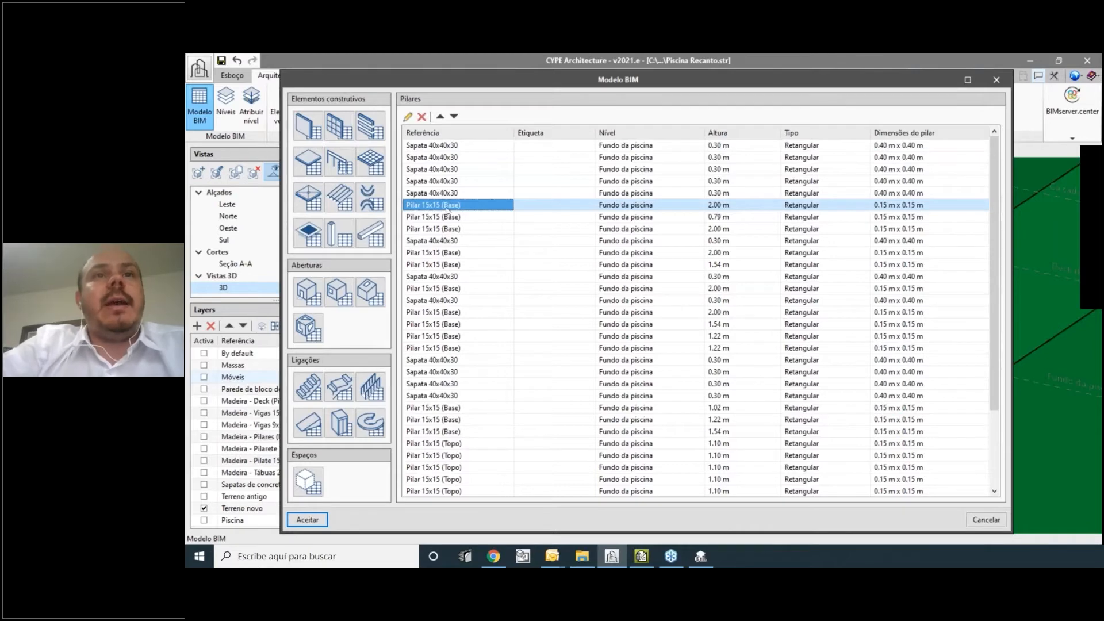
left_click(451, 132)
left_click(569, 336)
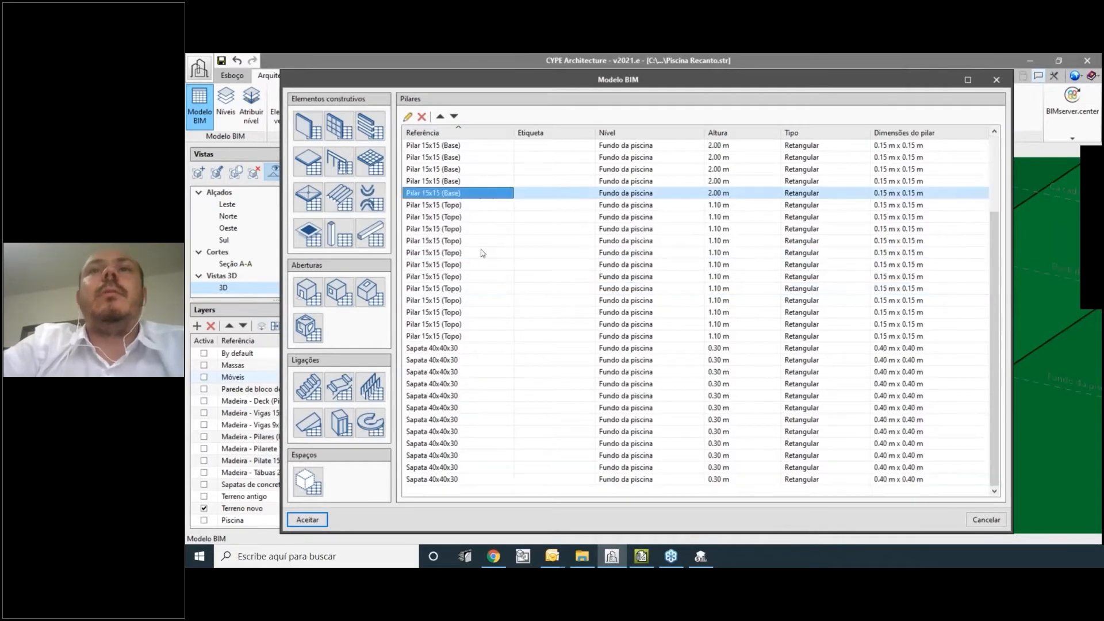
left_click(455, 325)
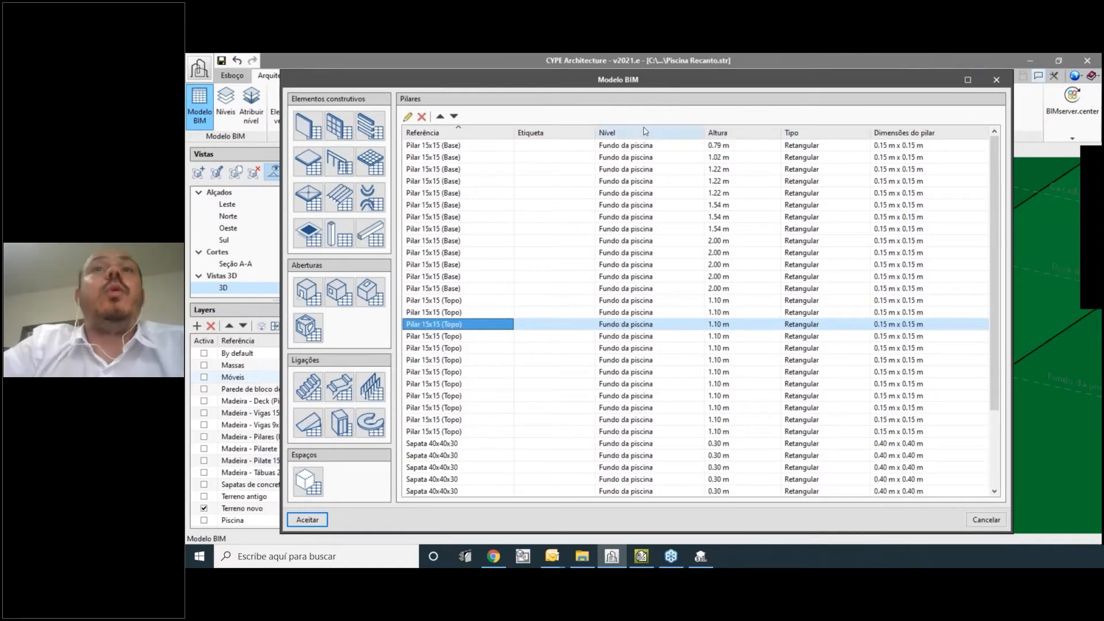
scroll(650, 328, "down", 1)
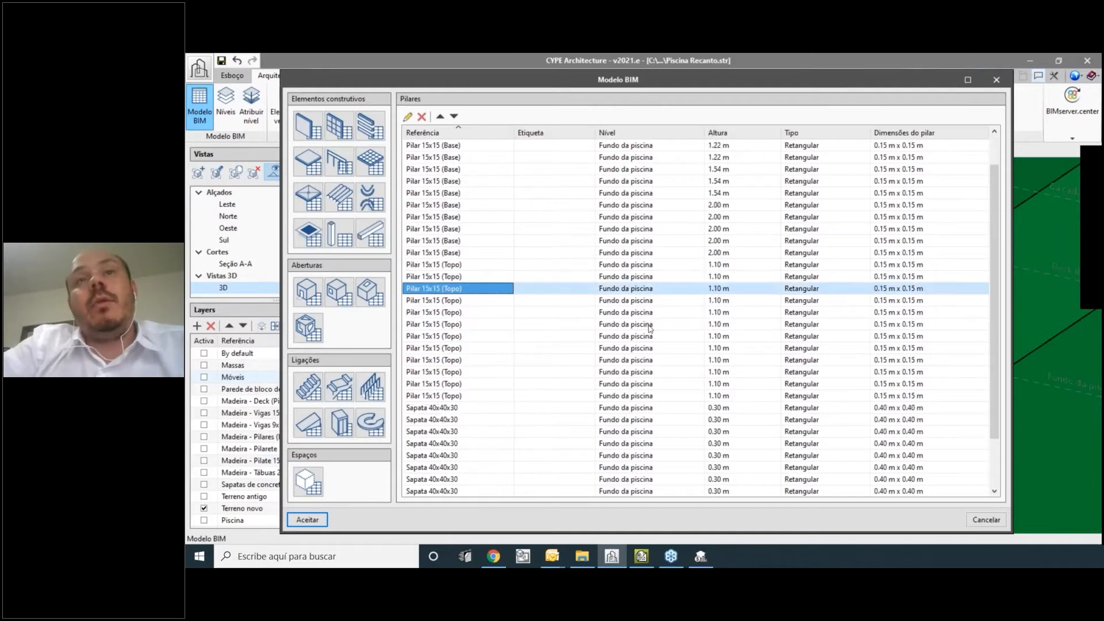
scroll(650, 328, "down", 2)
scroll(637, 224, "up", 3)
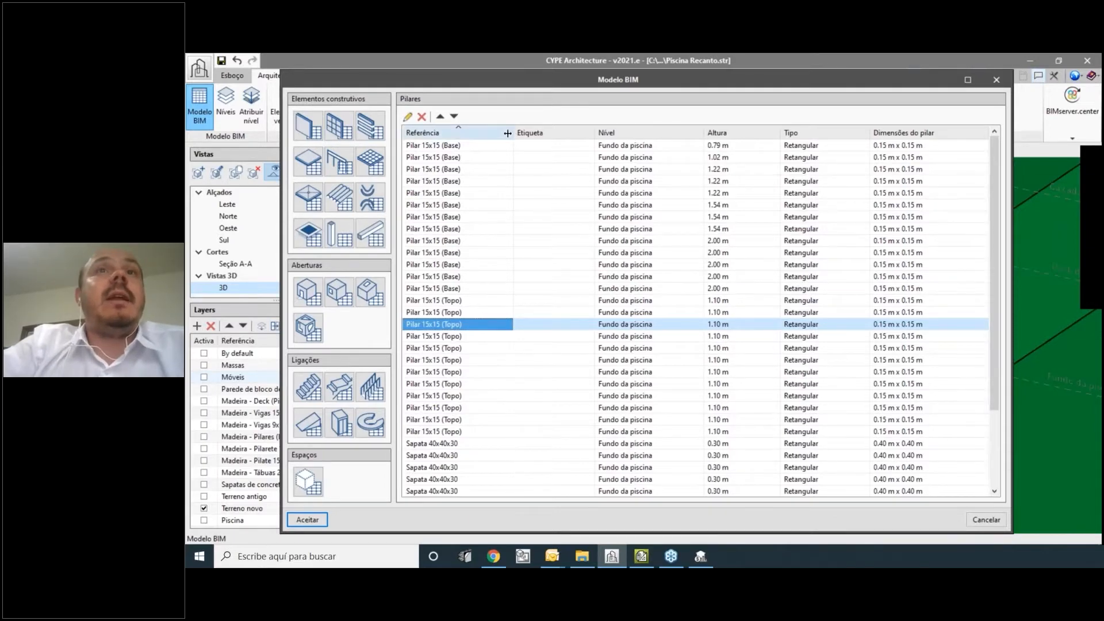
Review the BIM model's beam list and its slab list sorted by label, and leave the tables without accepting.
left_click(378, 238)
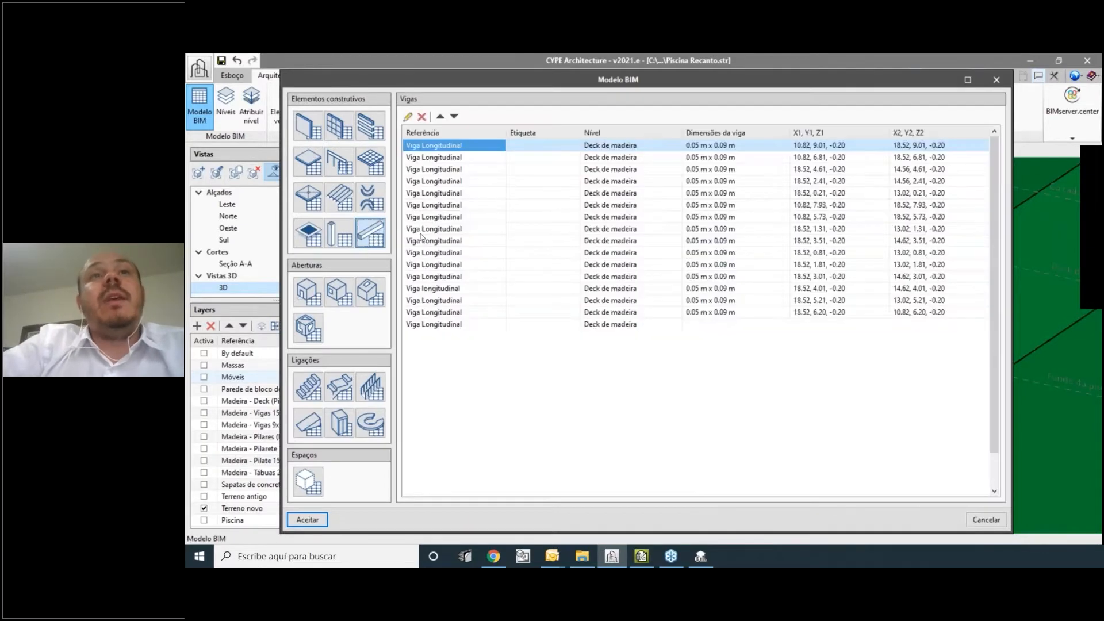
scroll(460, 357, "down", 1)
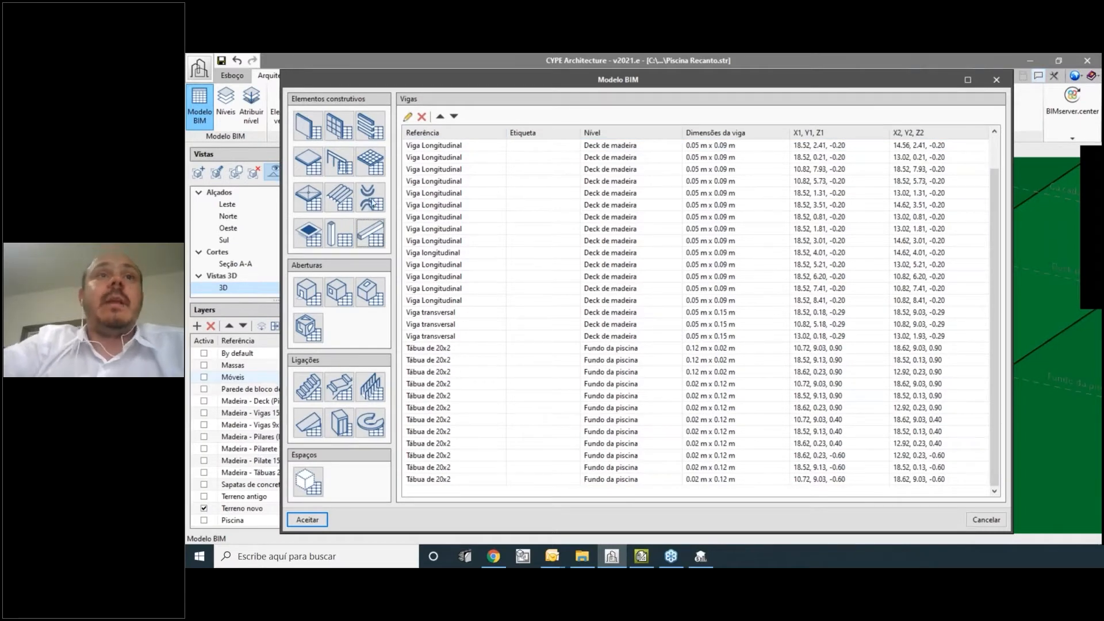
left_click(308, 161)
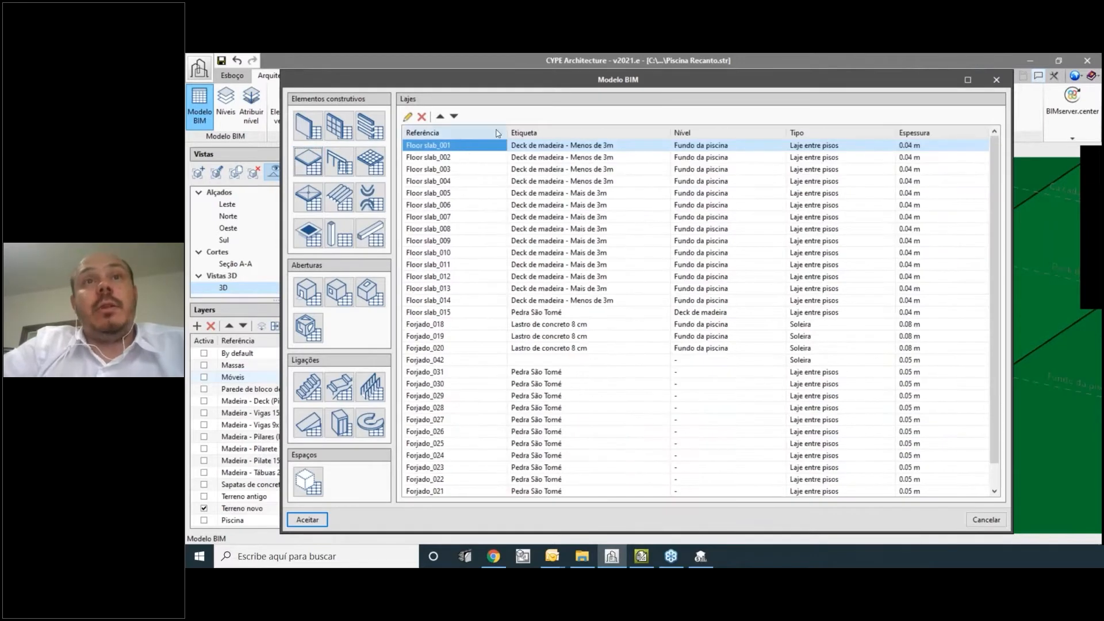
left_click(542, 133)
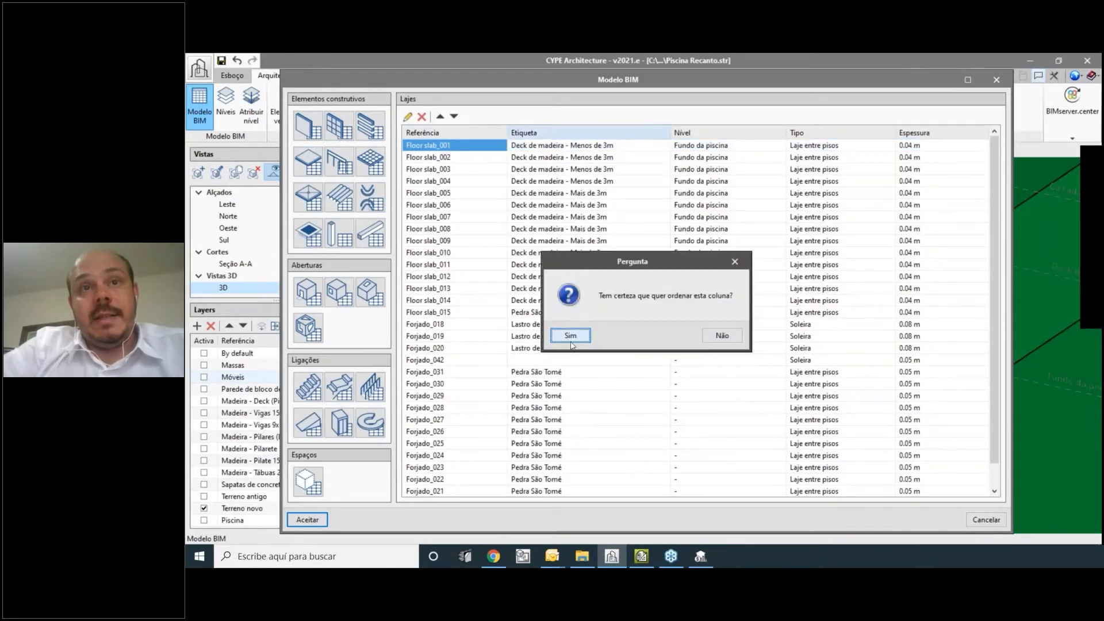
left_click(570, 337)
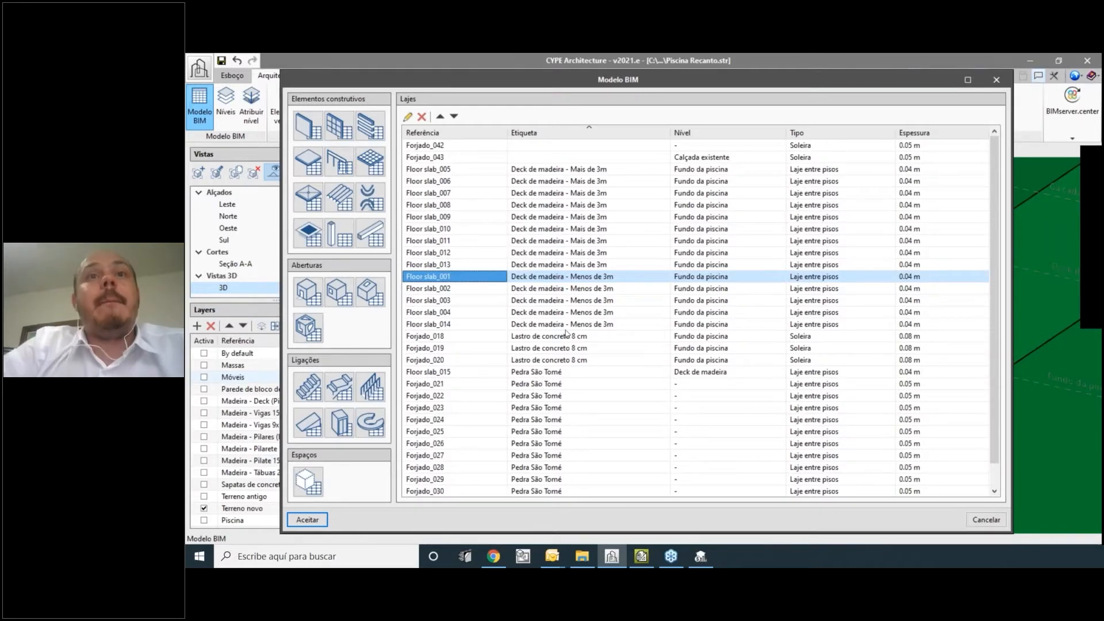
scroll(567, 332, "down", 1)
scroll(565, 338, "up", 1)
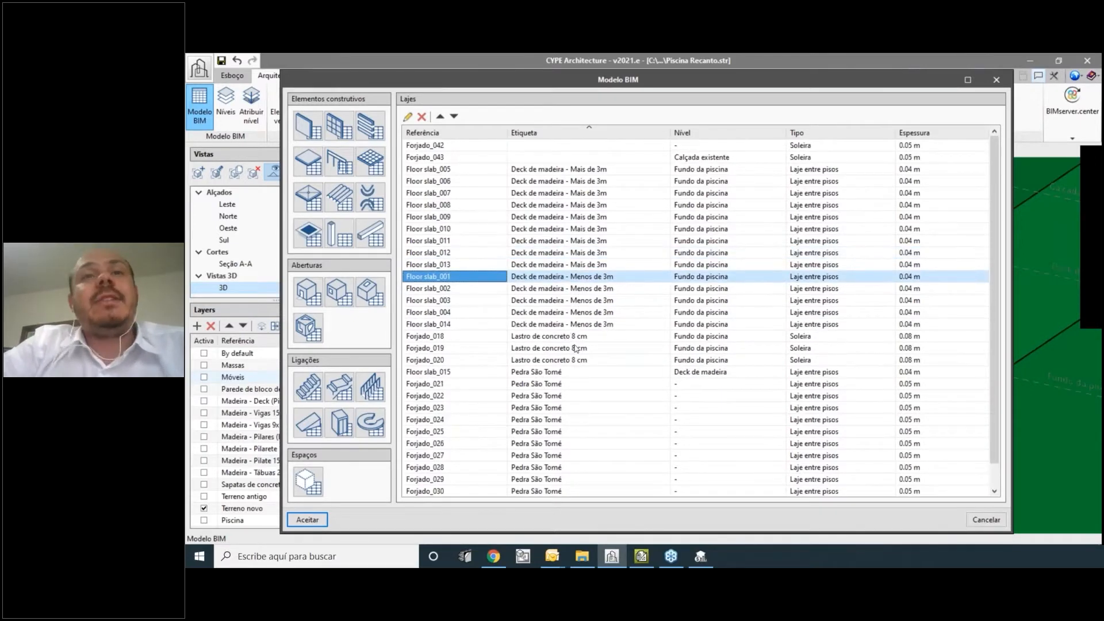
left_click(996, 79)
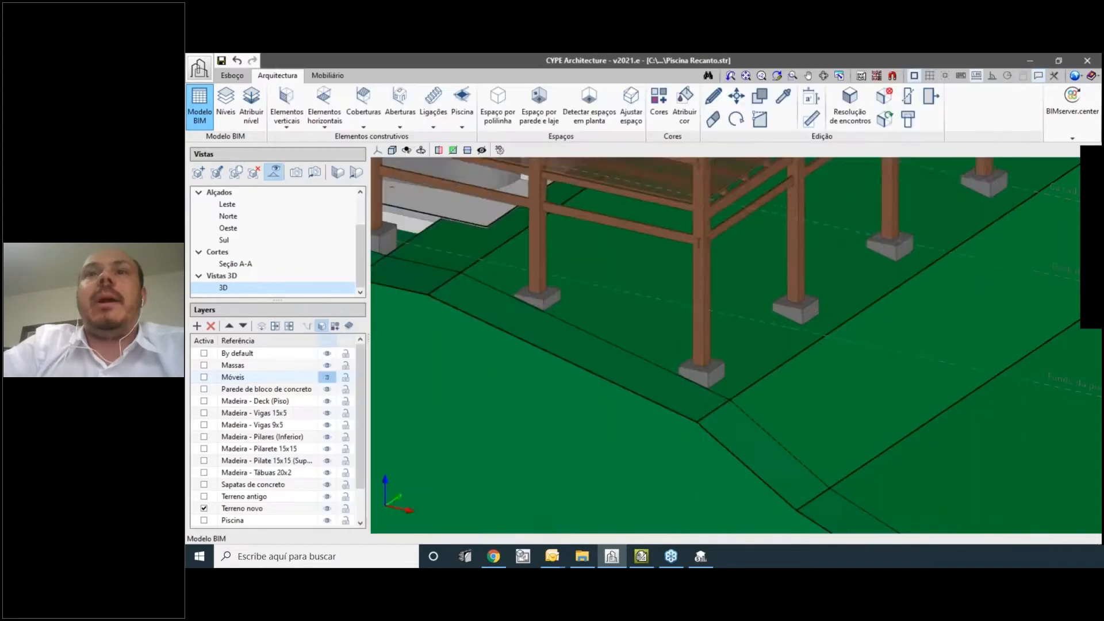
Inspect the reference and label of the stone paving slab around the pool, leaving its properties without changes.
scroll(785, 402, "down", 4)
scroll(679, 362, "up", 4)
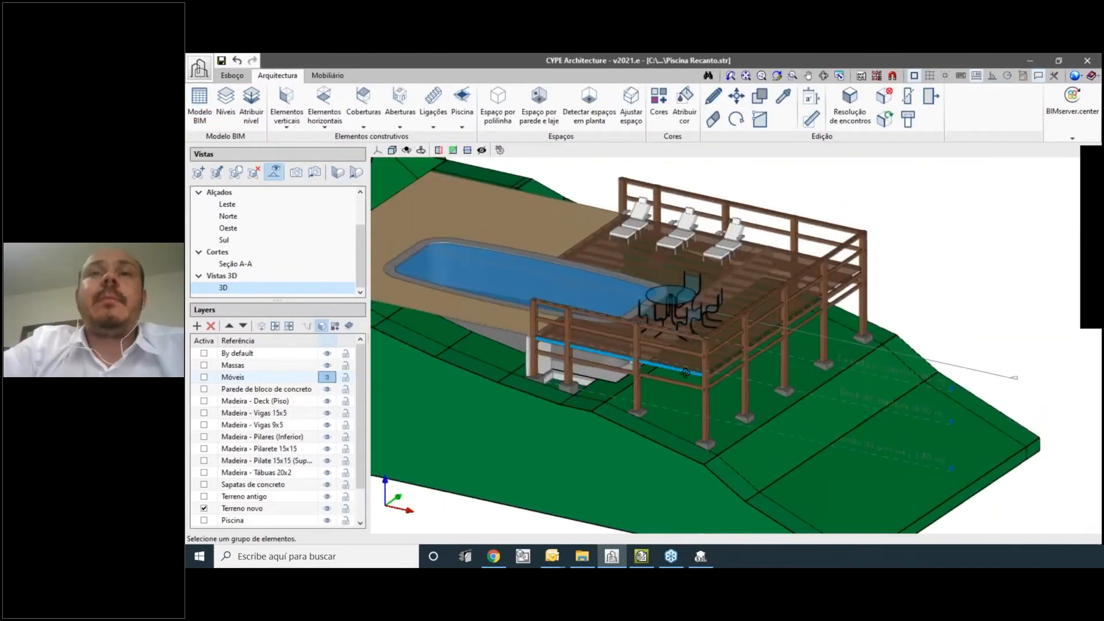
middle_click_drag(690, 368, 661, 391, "shift")
scroll(661, 356, "down", 1)
middle_click_drag(655, 345, 750, 348)
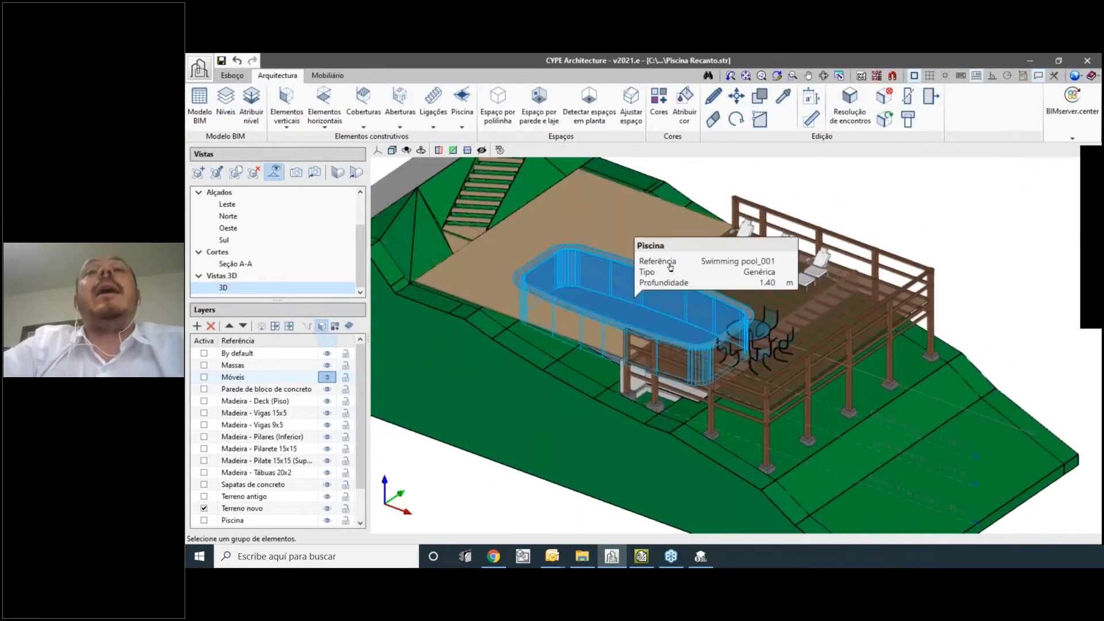
scroll(669, 247, "up", 1)
left_click(712, 96)
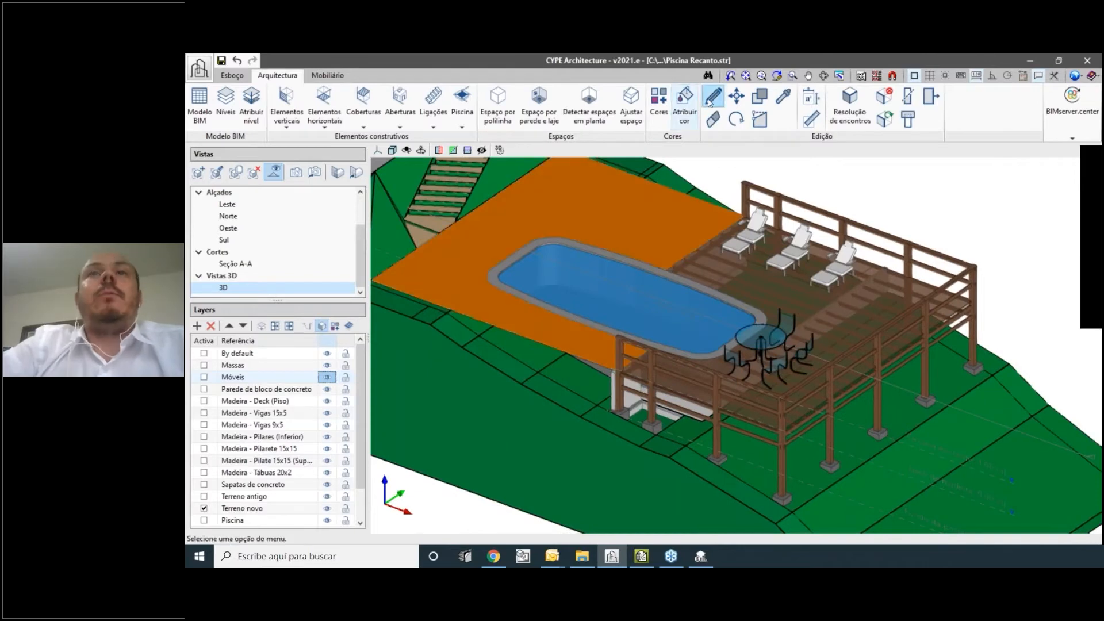
left_click(660, 202)
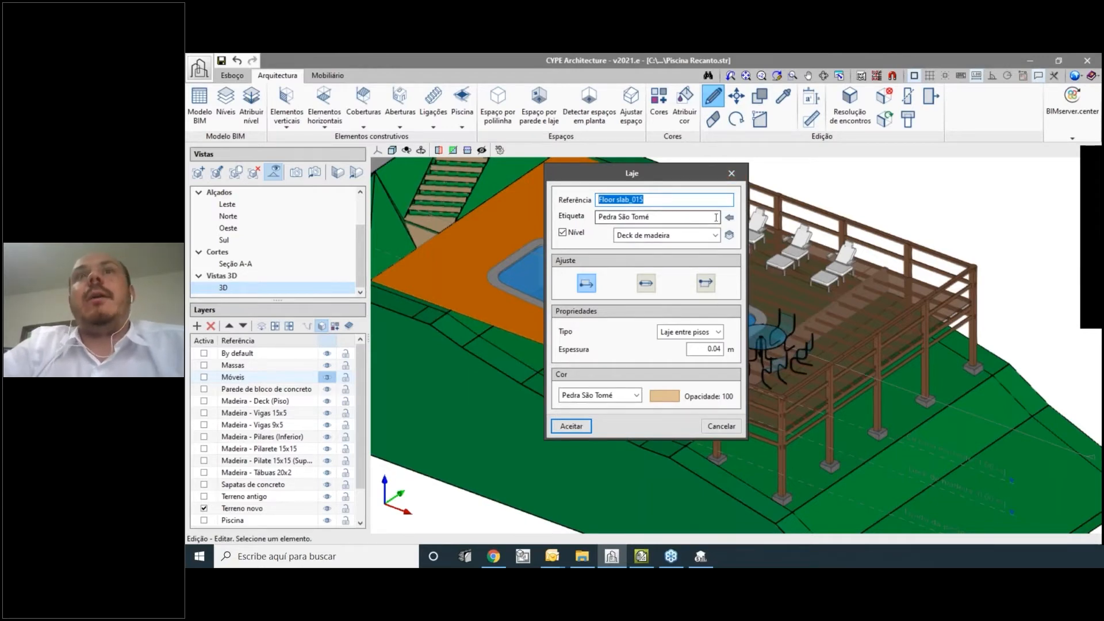
left_click(638, 222)
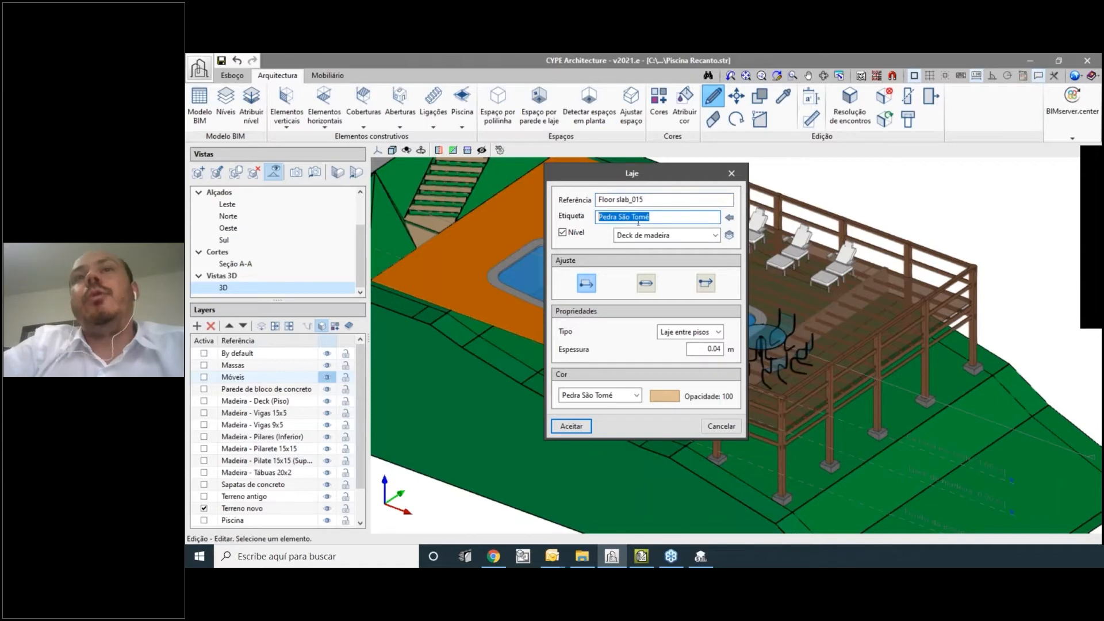
key("Escape")
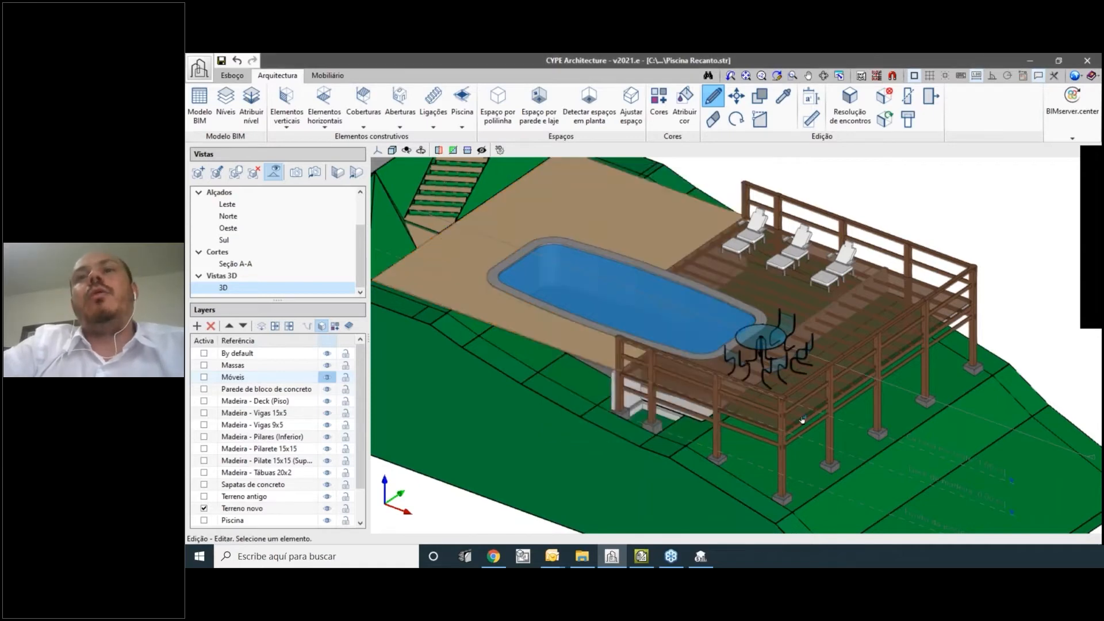
Inspect the reference and label of a longitudinal beam under the deck's front and of a wooden deck slab beside the table.
scroll(763, 424, "up", 3)
left_click(763, 427)
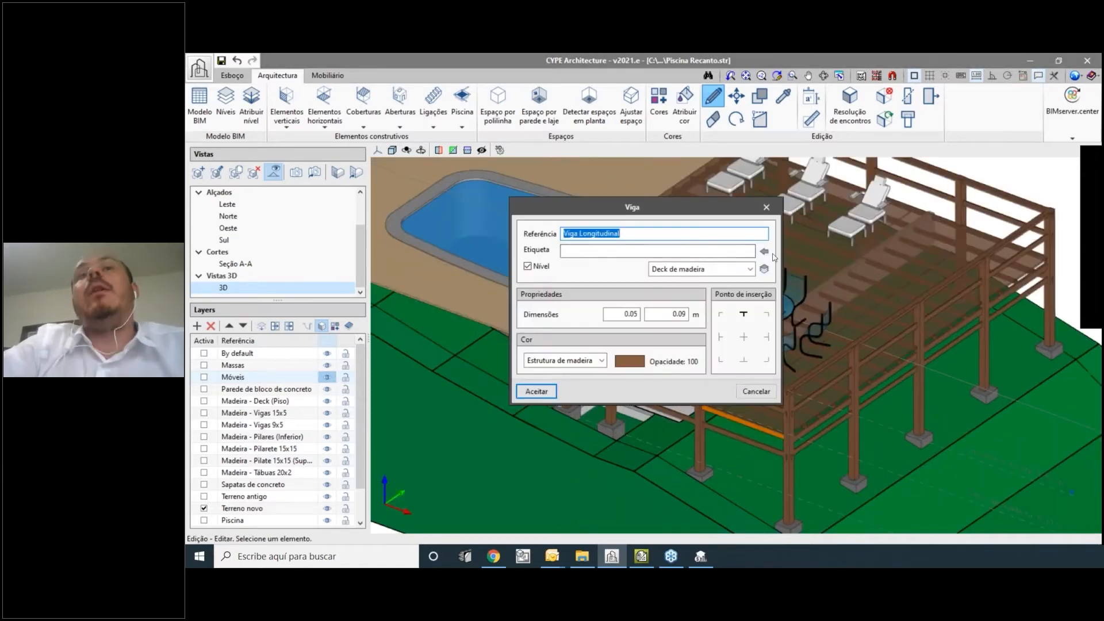
key("Escape")
scroll(865, 286, "up", 2)
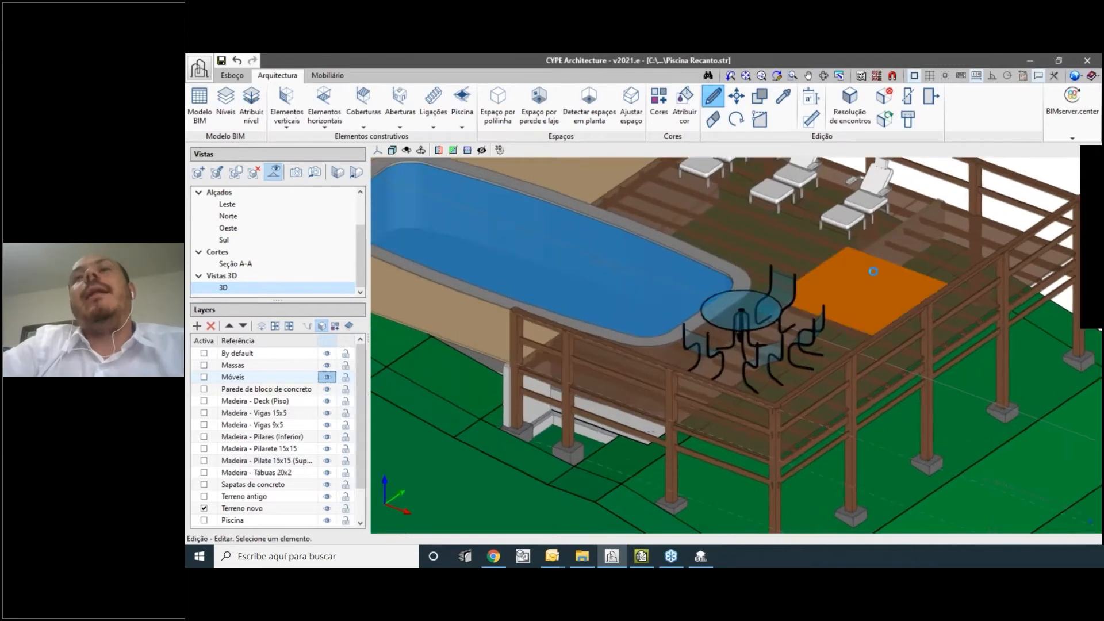
left_click(868, 287)
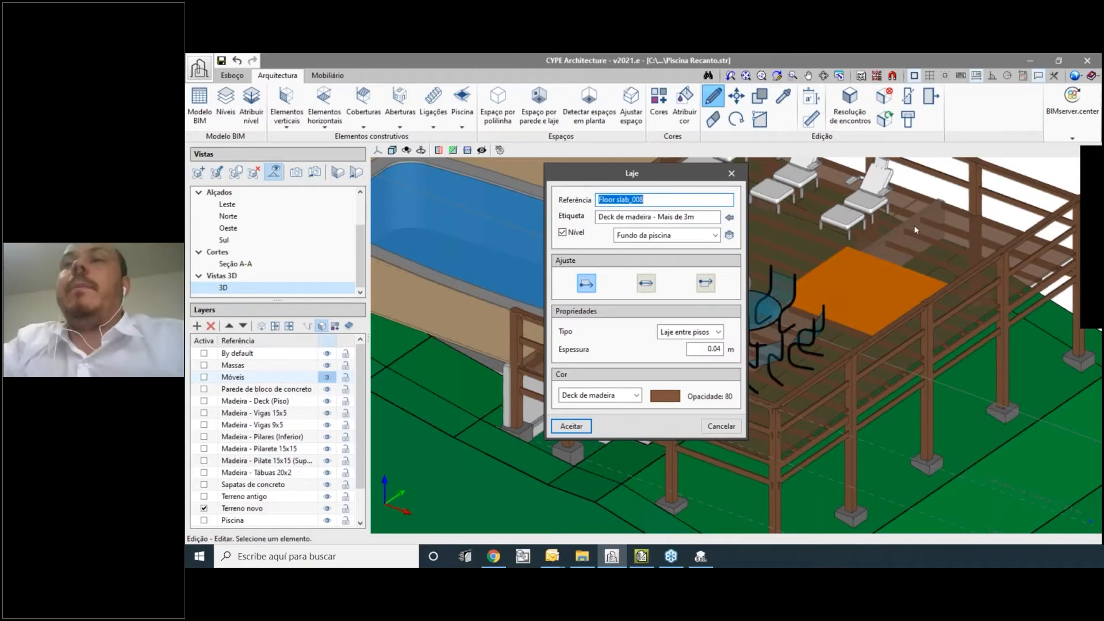
key("Return")
scroll(912, 222, "down", 6)
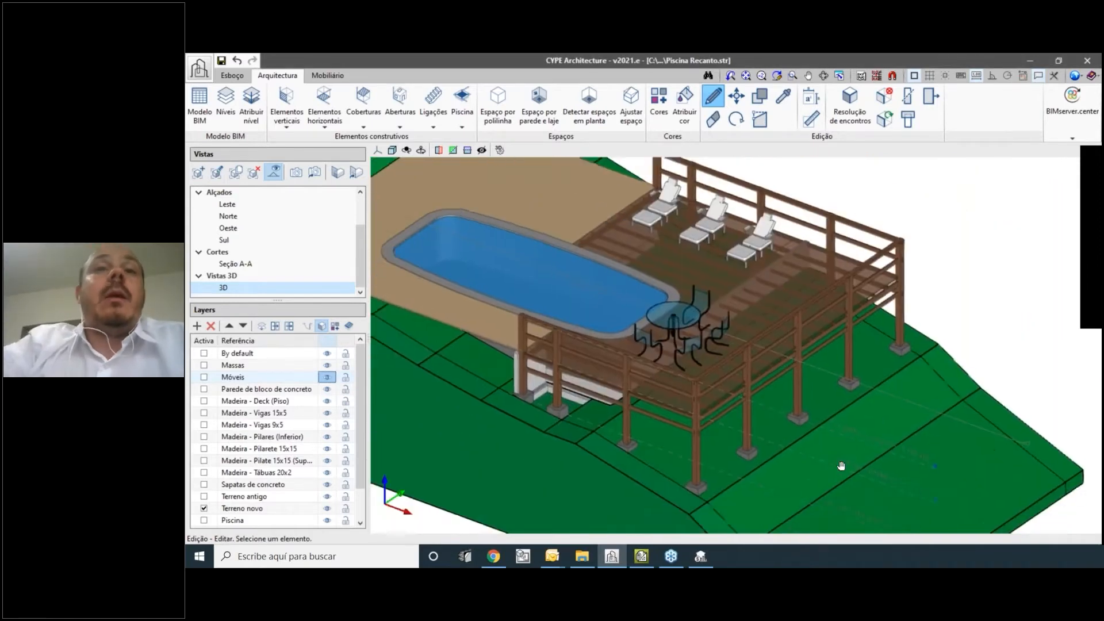
scroll(640, 443, "up", 6)
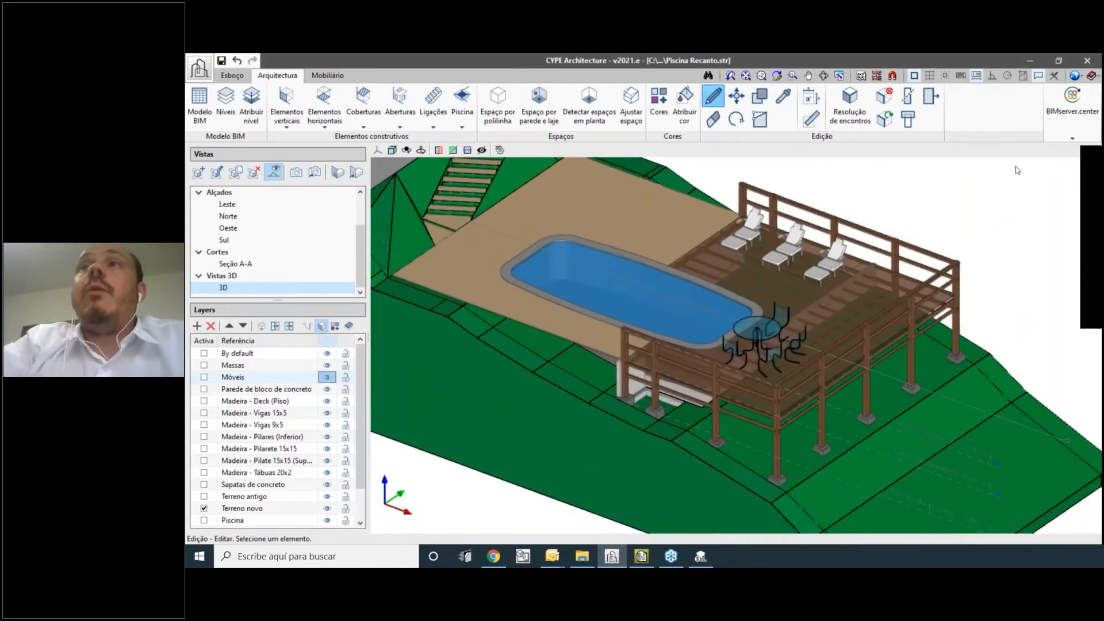
Hide the layers Madeira - Deck (Piso), Madeira - Vigas 15x5, Madeira - Vigas 9x5 and Madeira - Pilares (Inferior).
left_click(327, 400)
left_click(326, 413)
left_click(326, 424)
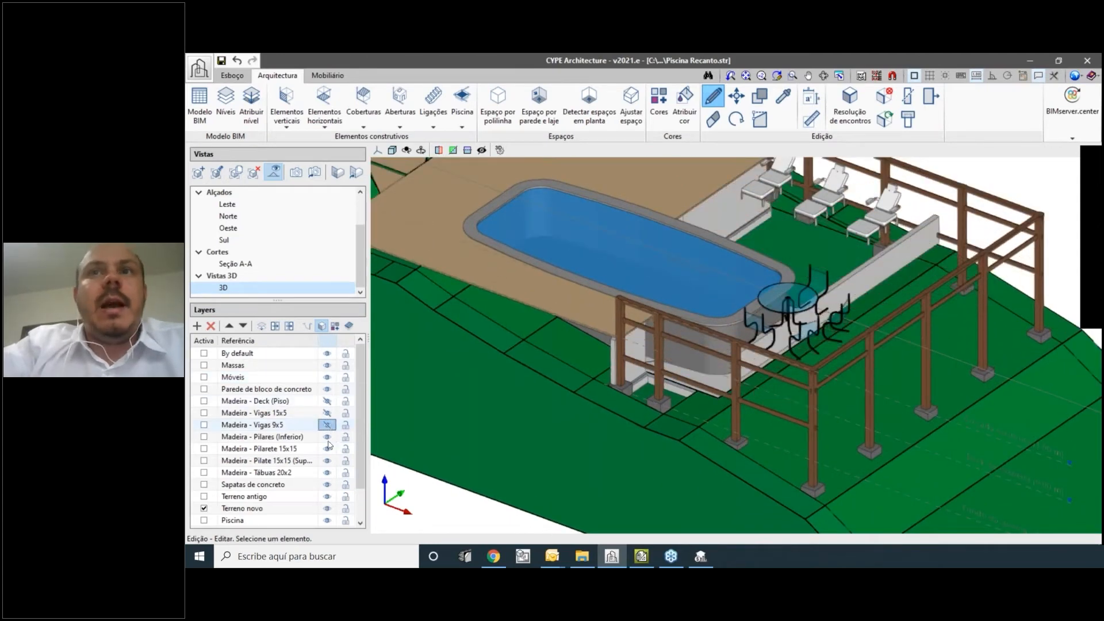
left_click(326, 436)
Inspect the properties and label of the retaining wall beneath the deck without changing them, and examine the exposed structure.
middle_click_drag(643, 417, 851, 246)
left_click(737, 165)
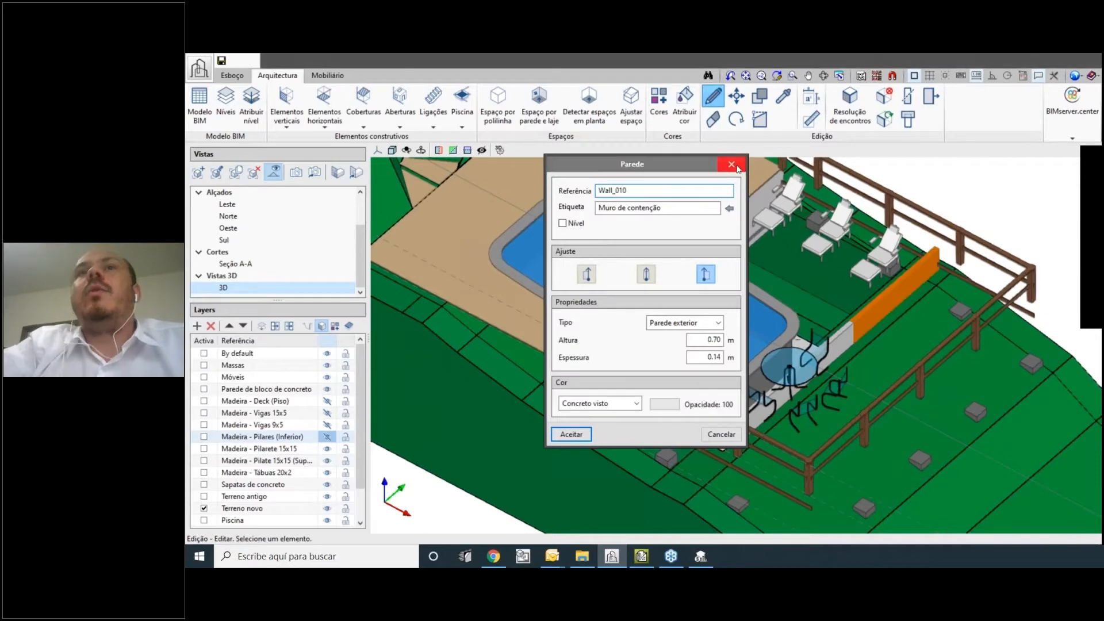
scroll(662, 407, "up", 2)
scroll(662, 405, "down", 3)
middle_click_drag(813, 438, 818, 389)
middle_click_drag(877, 311, 747, 360)
scroll(746, 360, "down", 1)
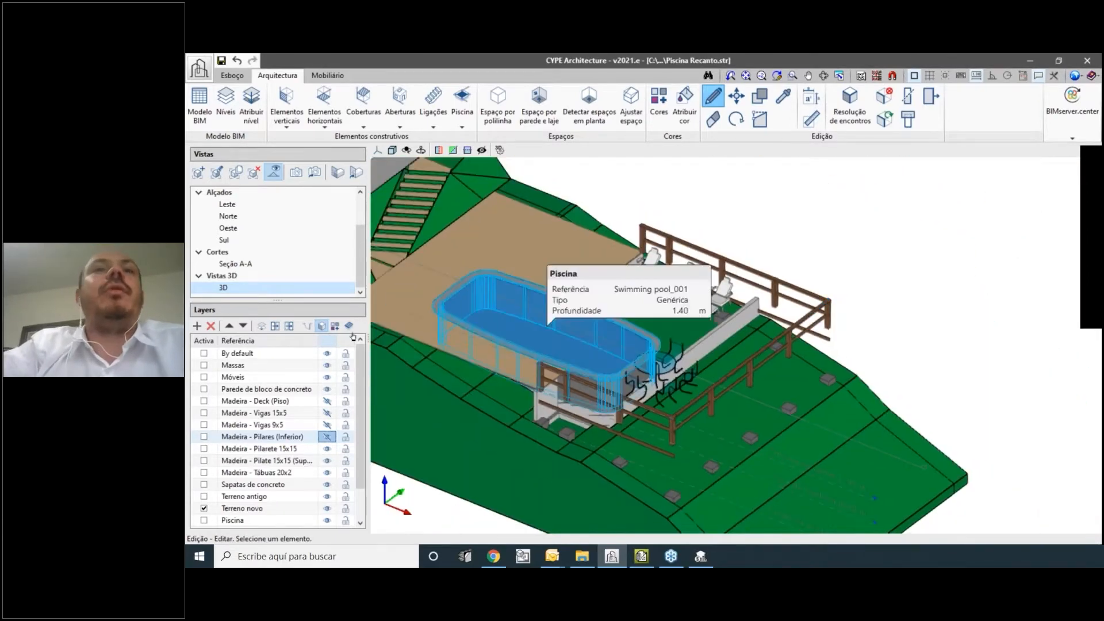
Show the hidden wooden deck floor, 15x5 beam, 9x5 beam and lower pillar layers again.
left_click(326, 437)
left_click(326, 425)
left_click(326, 412)
left_click(326, 401)
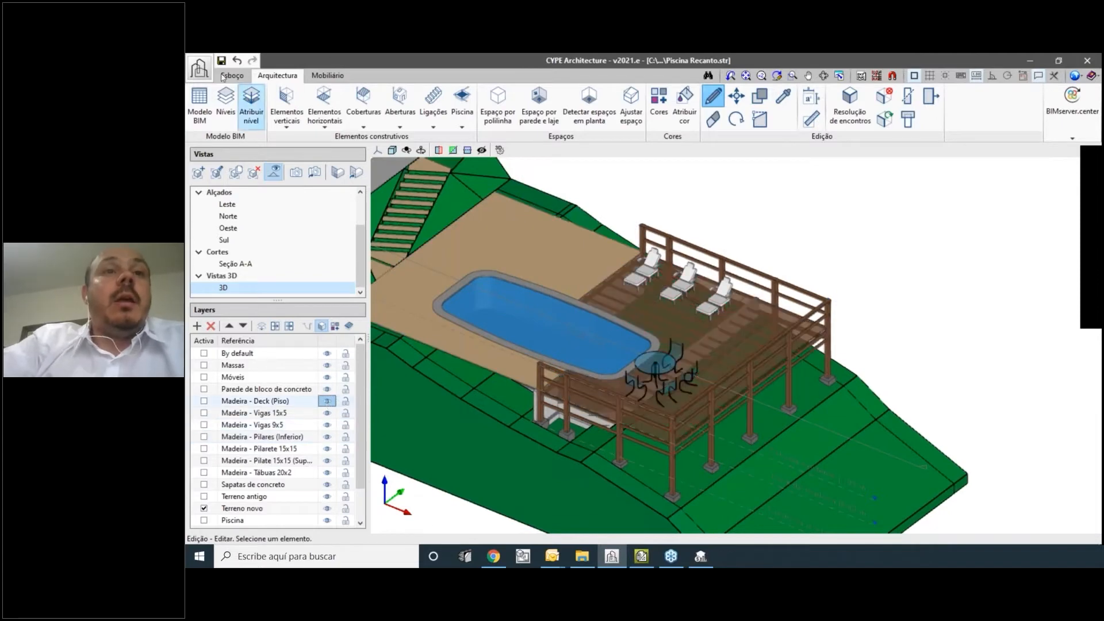
Start a new BIMserver.center project from the model update's project selection and name it Piscina Exemplo 02 03 2021.
left_click(1071, 107)
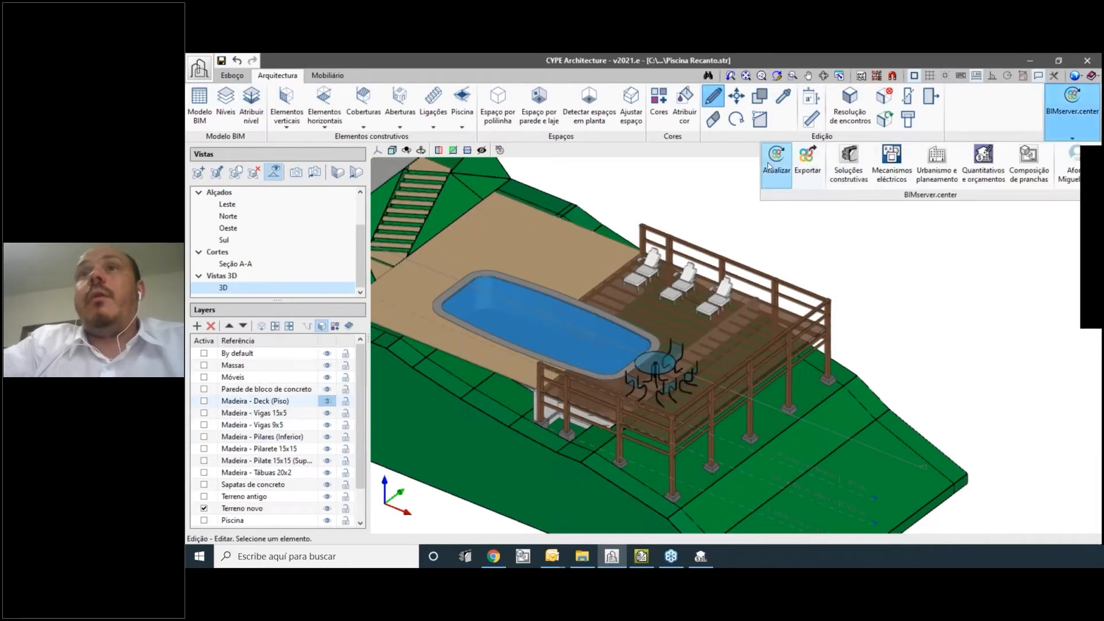
left_click(776, 164)
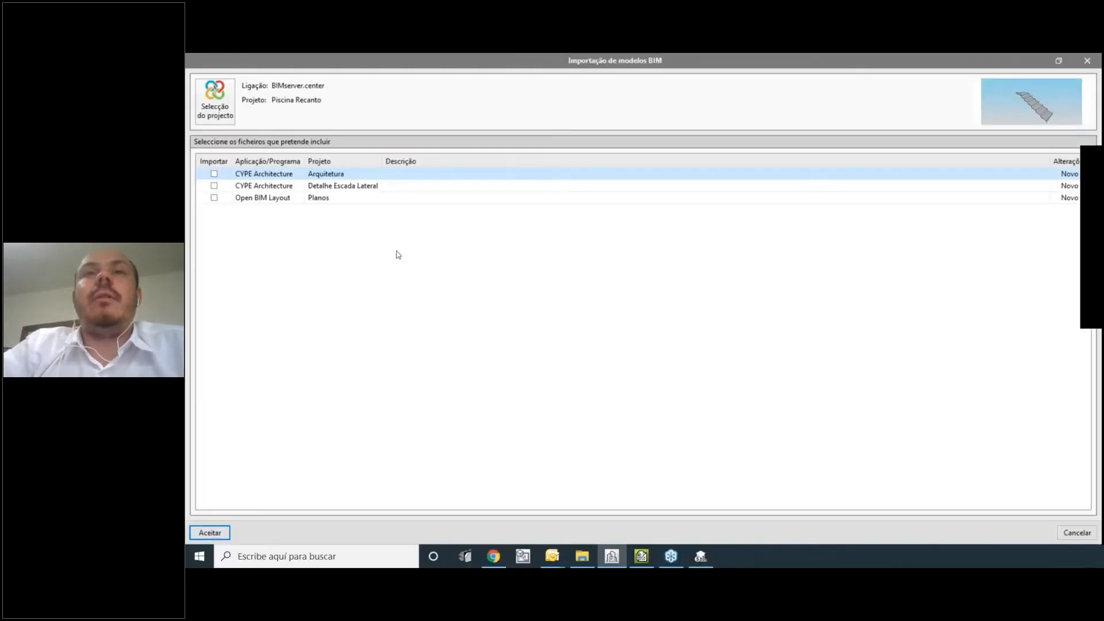
left_click(214, 99)
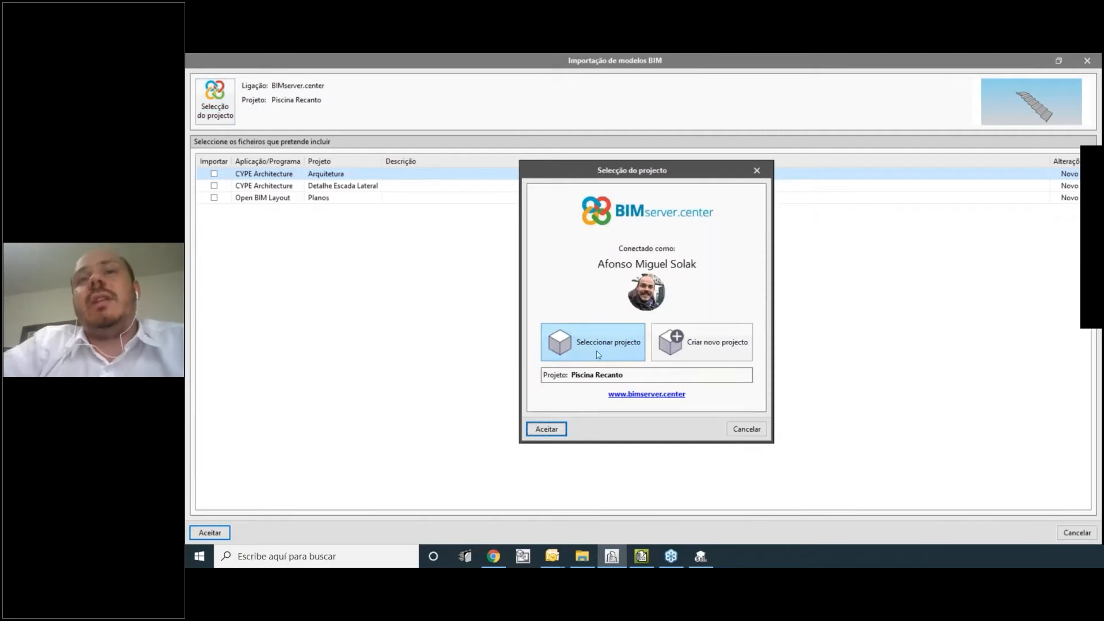
left_click(711, 345)
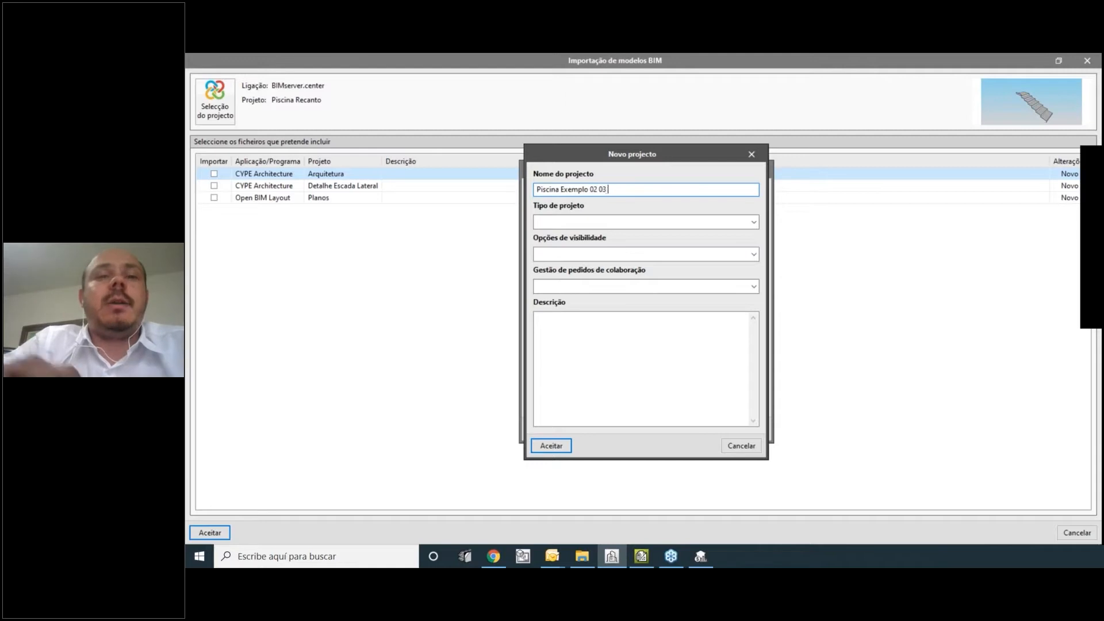
Set the new project's type to Outros, its visibility to Não visível and its collaboration requests to Fechado.
left_click(707, 223)
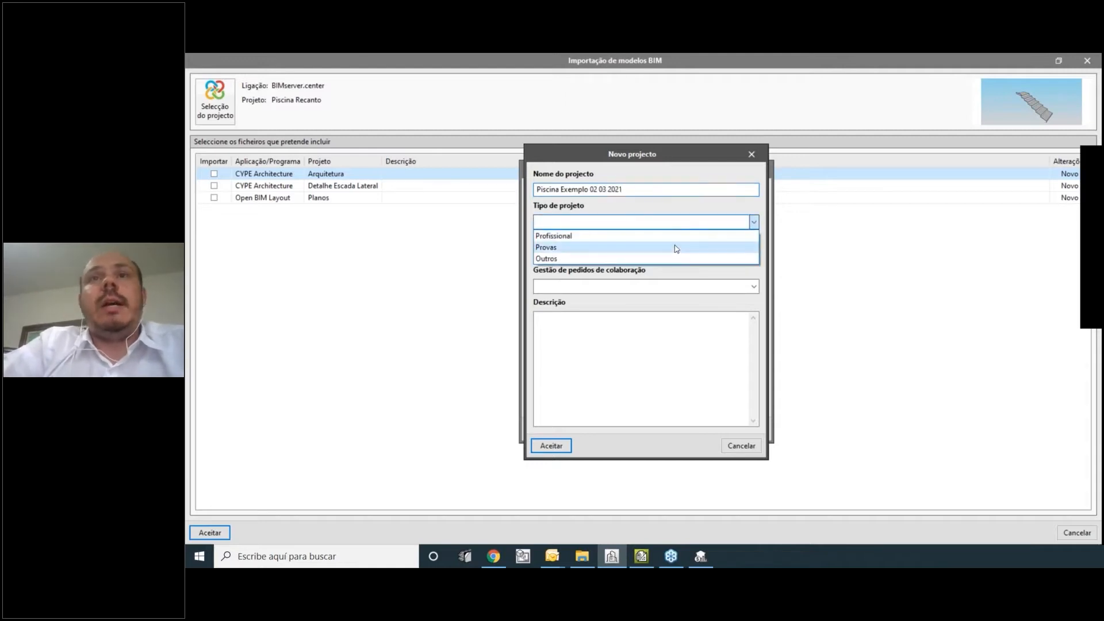
left_click(736, 259)
left_click(671, 255)
left_click(667, 290)
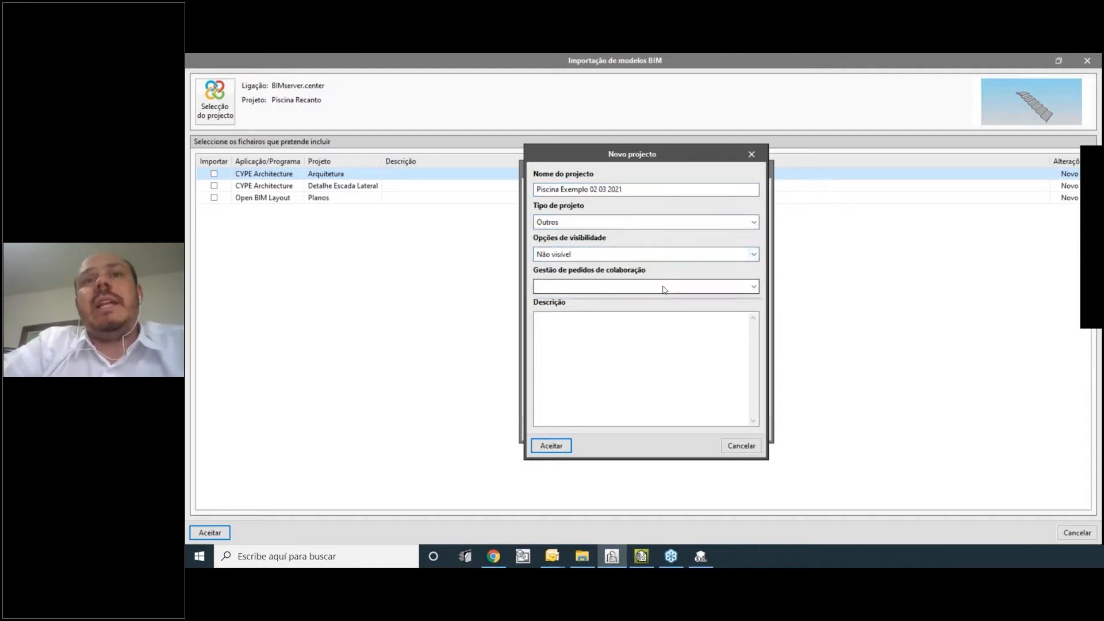
left_click(664, 286)
left_click(632, 322)
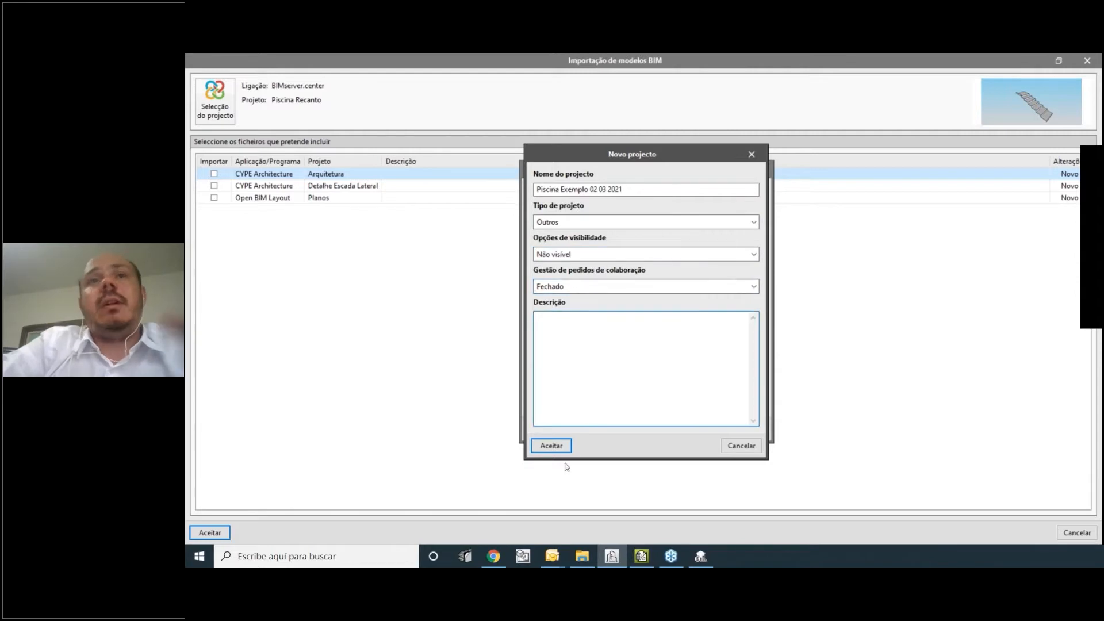
Create the new project, link the model to it and accept the BIM model import.
left_click(554, 447)
left_click(546, 430)
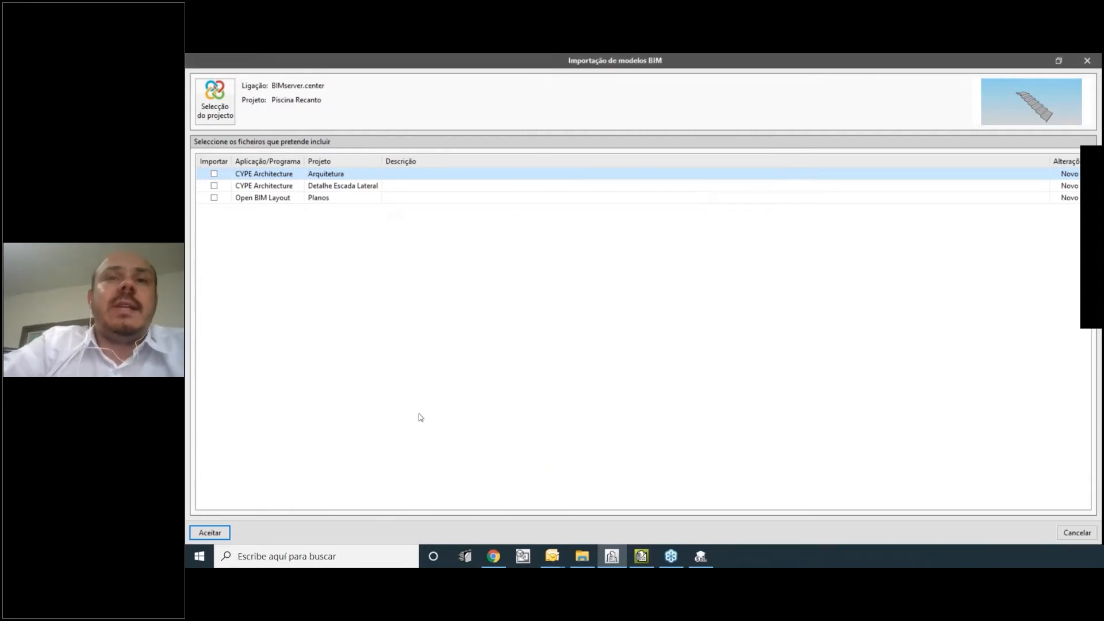
left_click(211, 532)
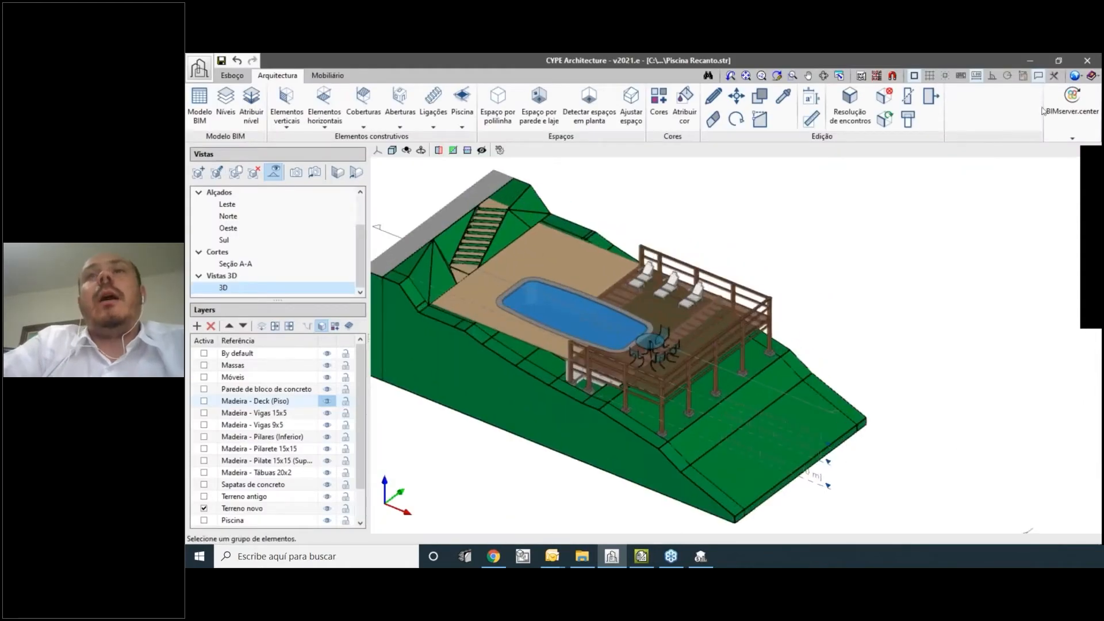
Export the model to the BIMserver.center project under the IFC file name Arquitetura.
left_click(1072, 109)
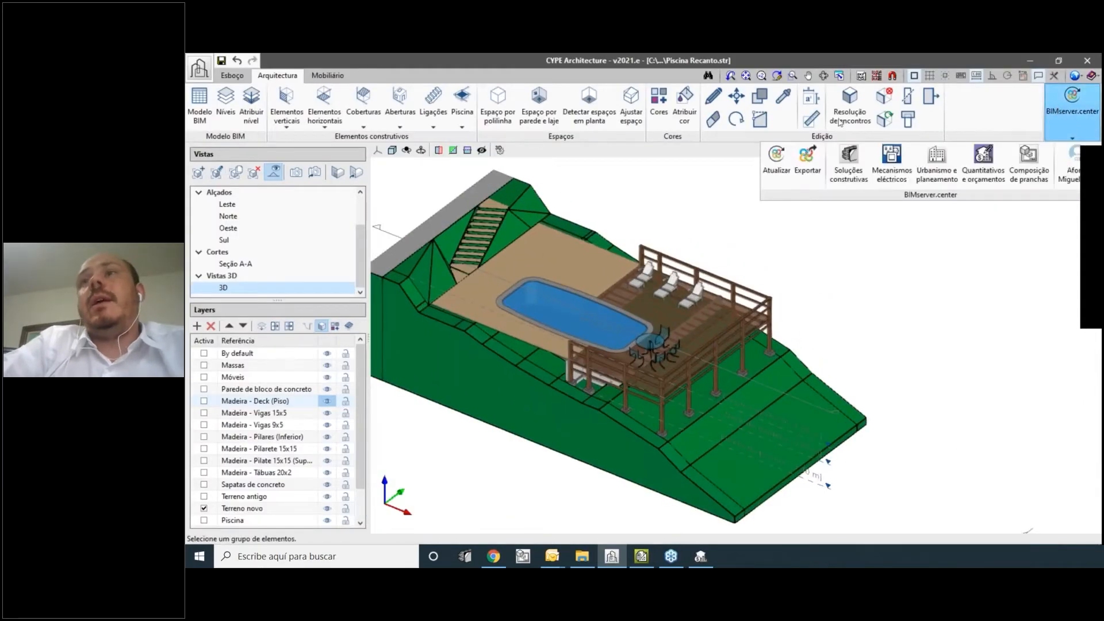
left_click(804, 170)
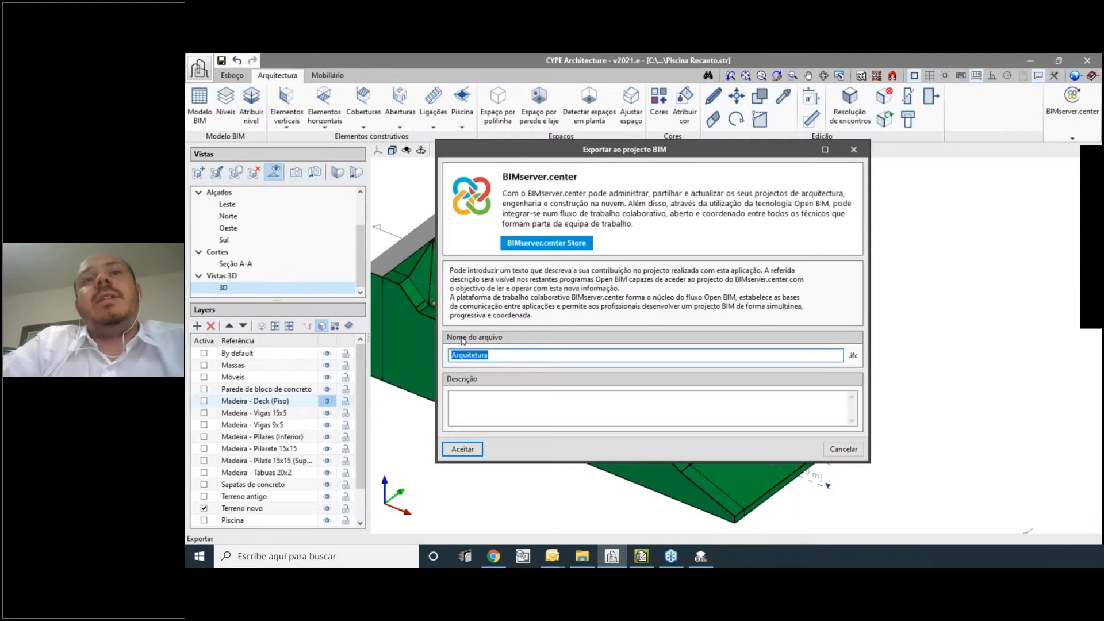
left_click(802, 356)
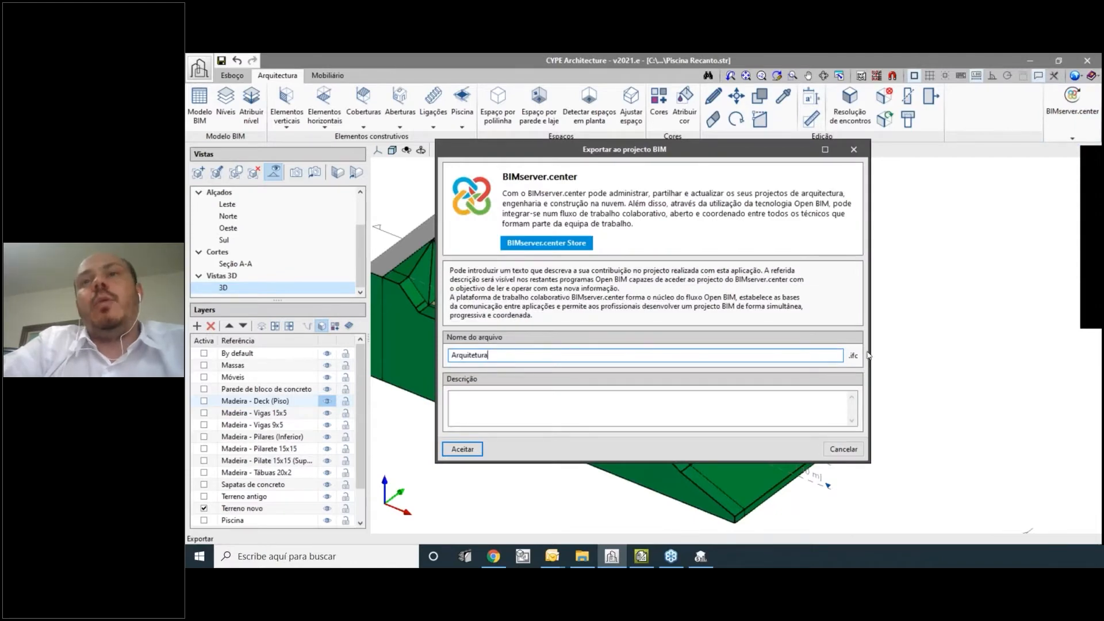
left_click(462, 449)
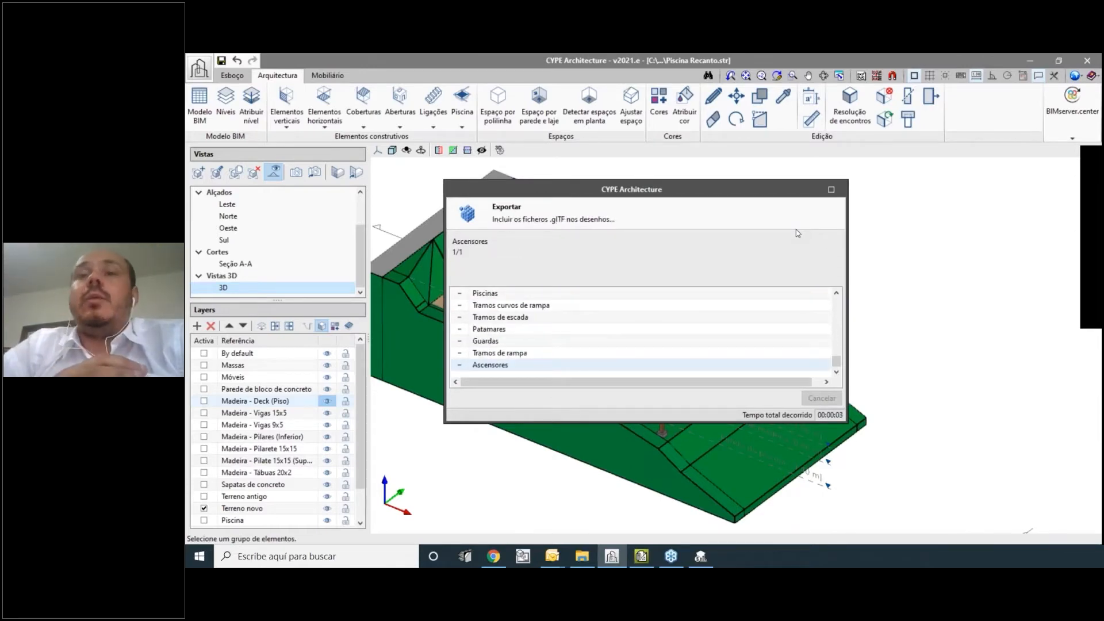
Switch to Chrome and open the bimserver.center website in a new tab.
left_click(493, 555)
left_click(489, 63)
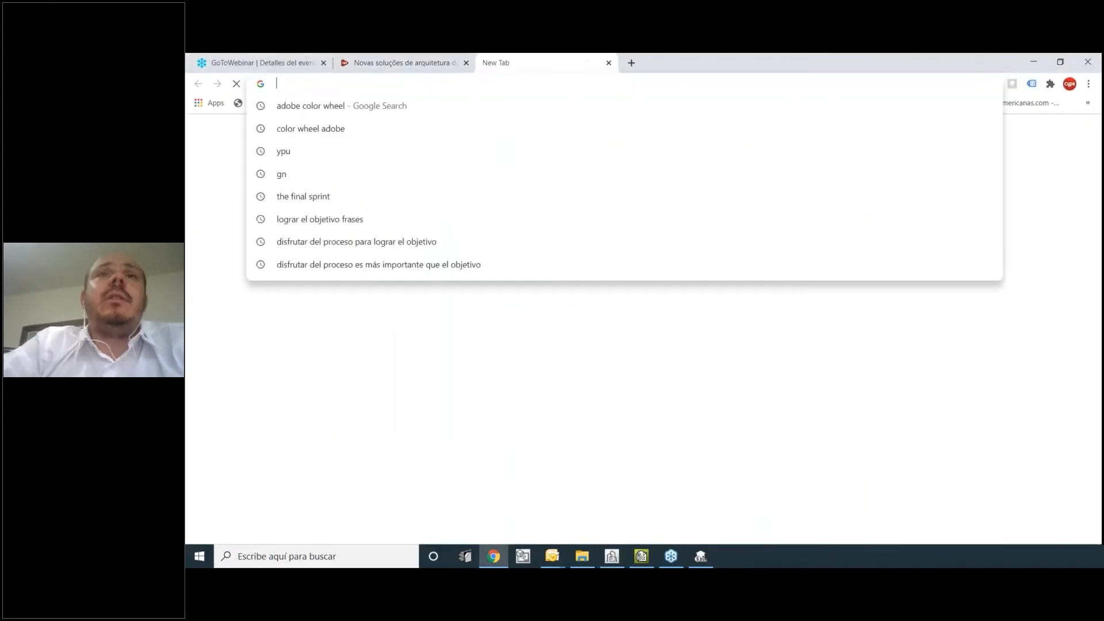
type("bim")
key("Return")
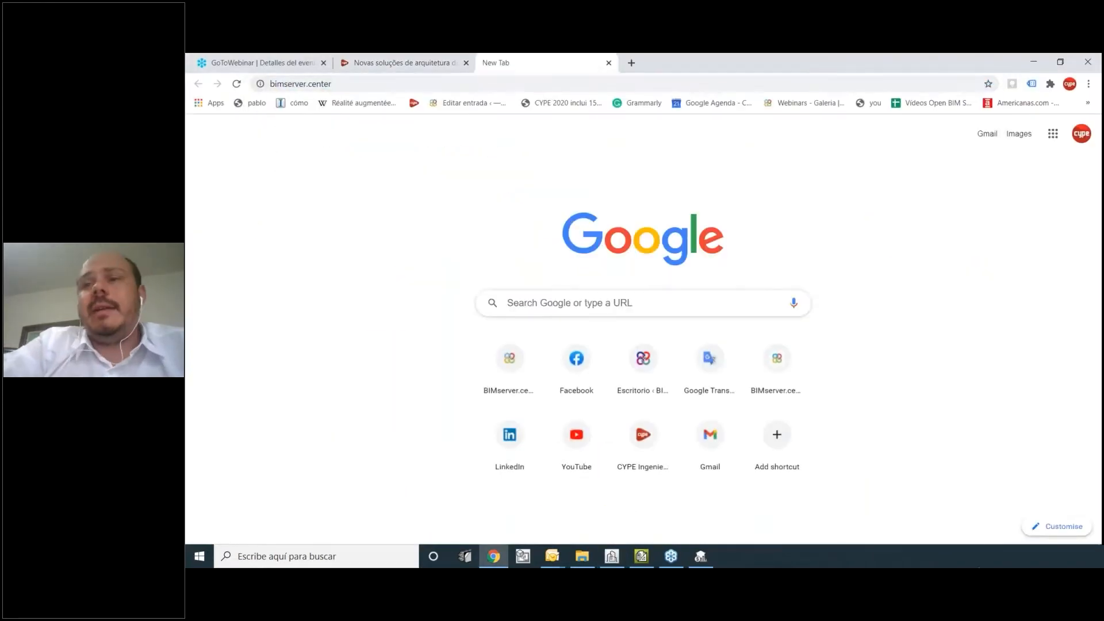
Check the list of synchronised projects in BIMserver.center Sync, and minimise its window.
left_click(976, 556)
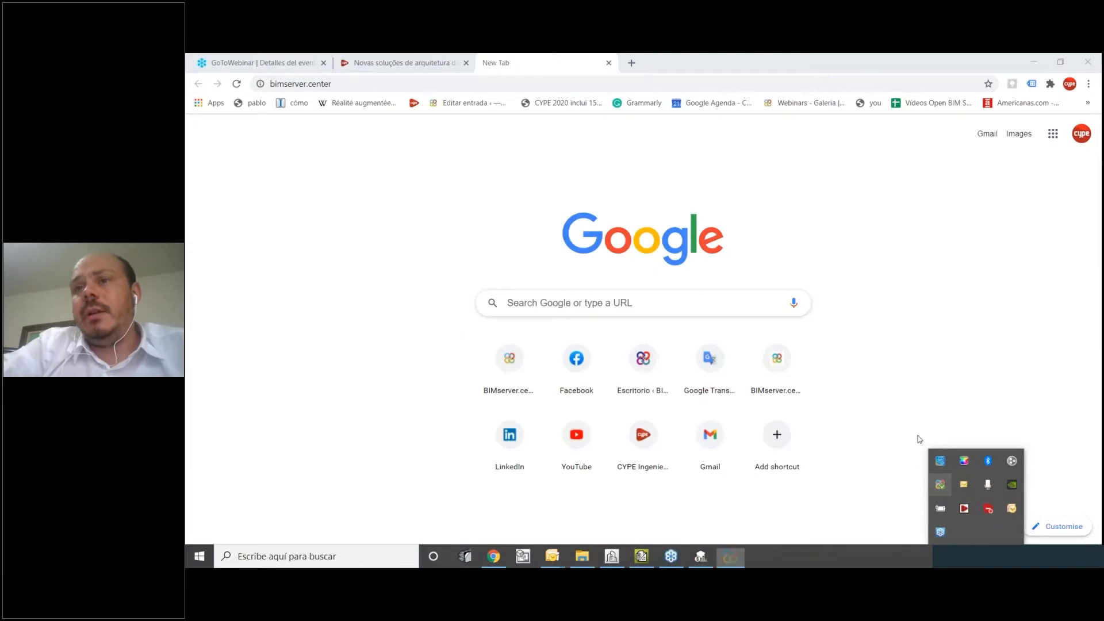
left_click(940, 484)
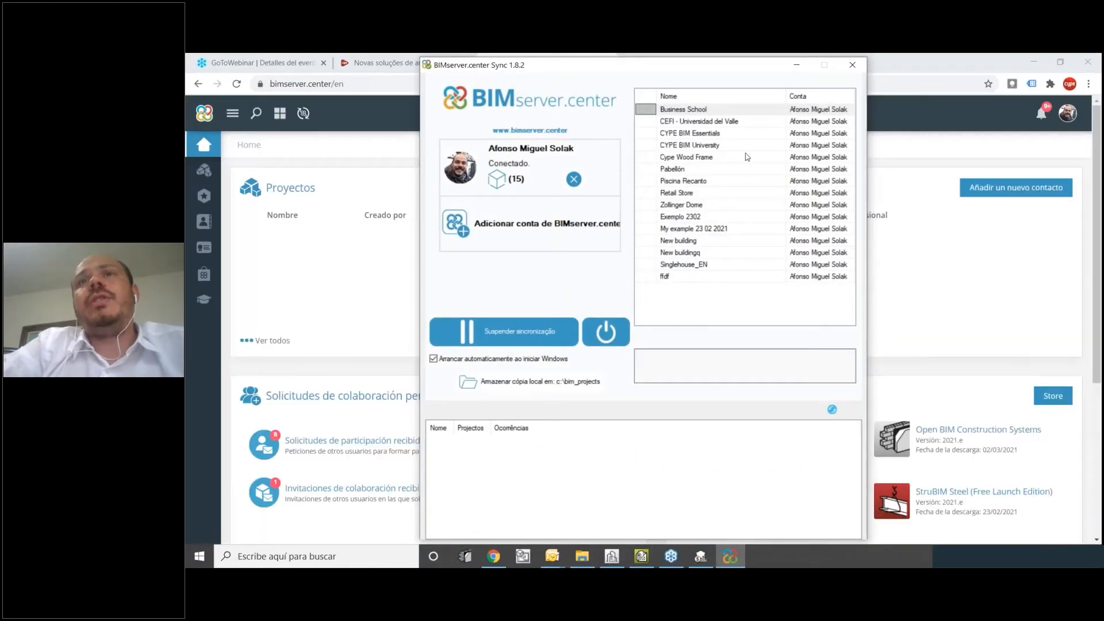
left_click(796, 64)
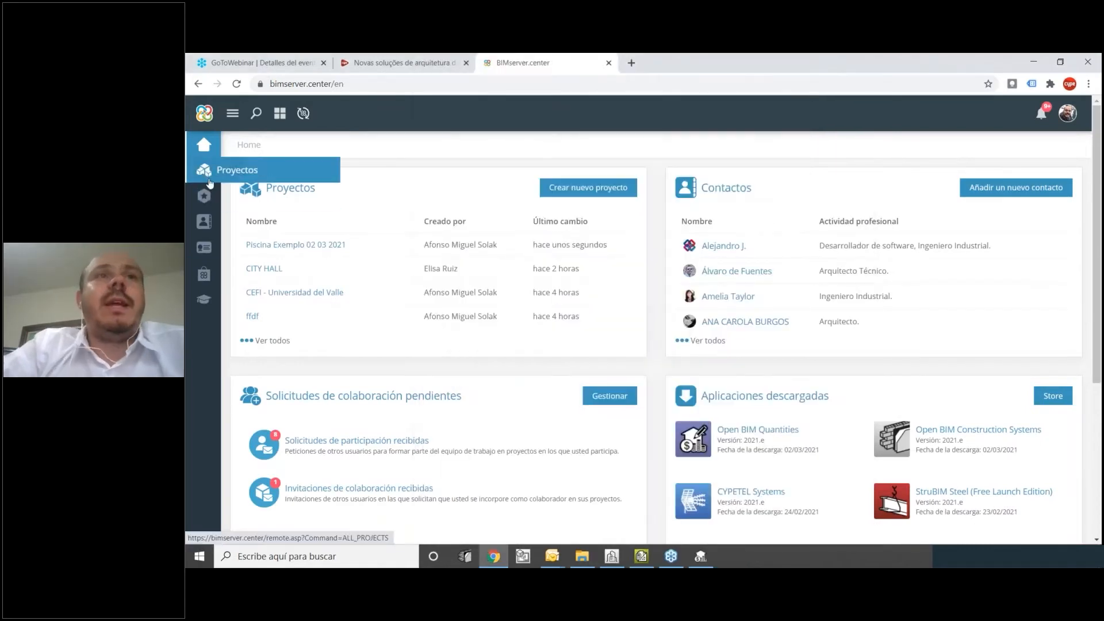
Open the project Piscina Exemplo 02 03 2021 from the website's list of active projects.
left_click(209, 181)
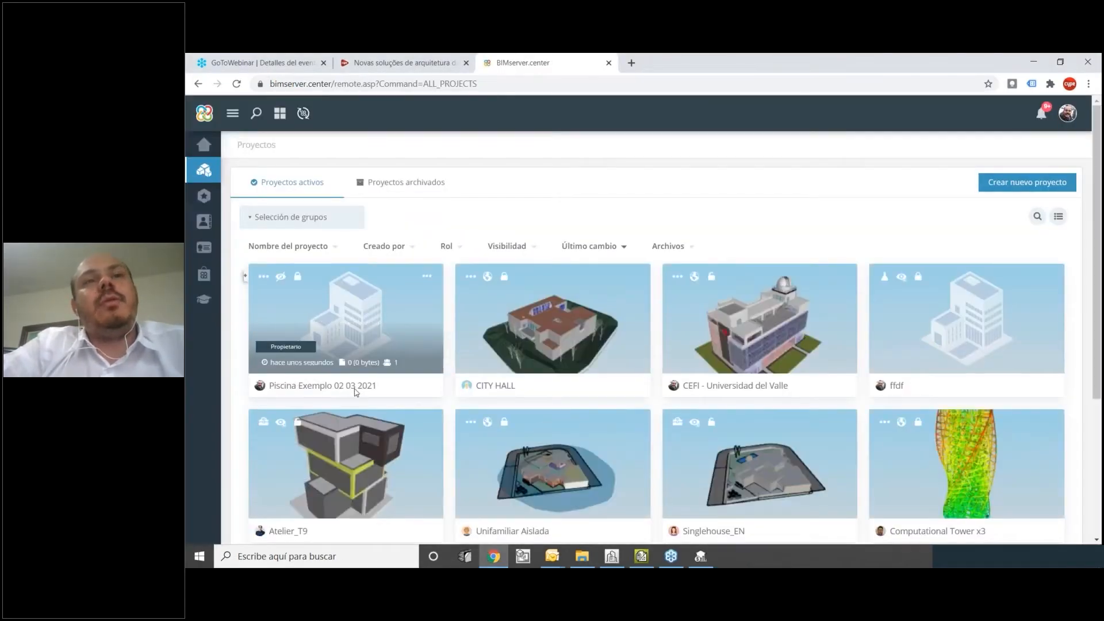
left_click(374, 318)
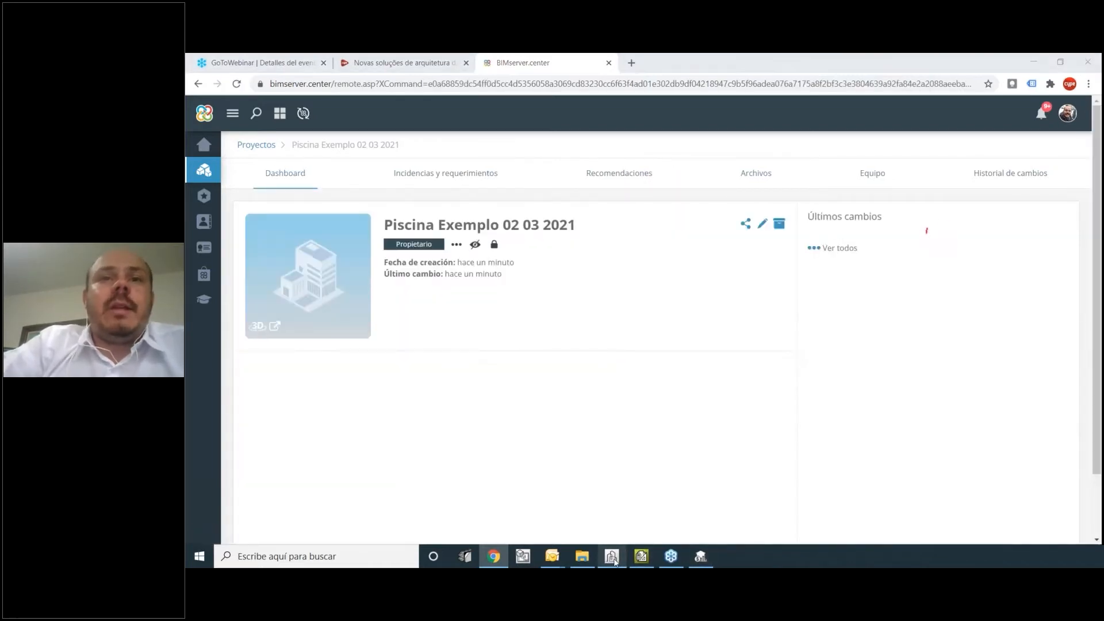
Return to CYPE Architecture, check the exported IFC file's path in the export notice, and close it to inspect the 3D model.
left_click(1039, 67)
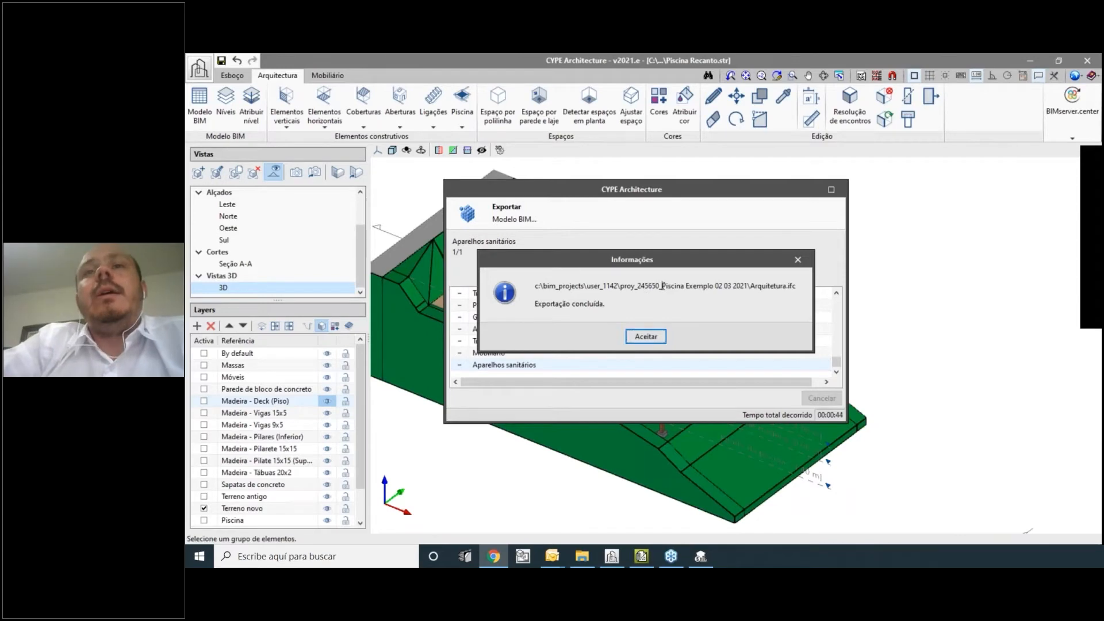
left_click_drag(661, 286, 799, 289)
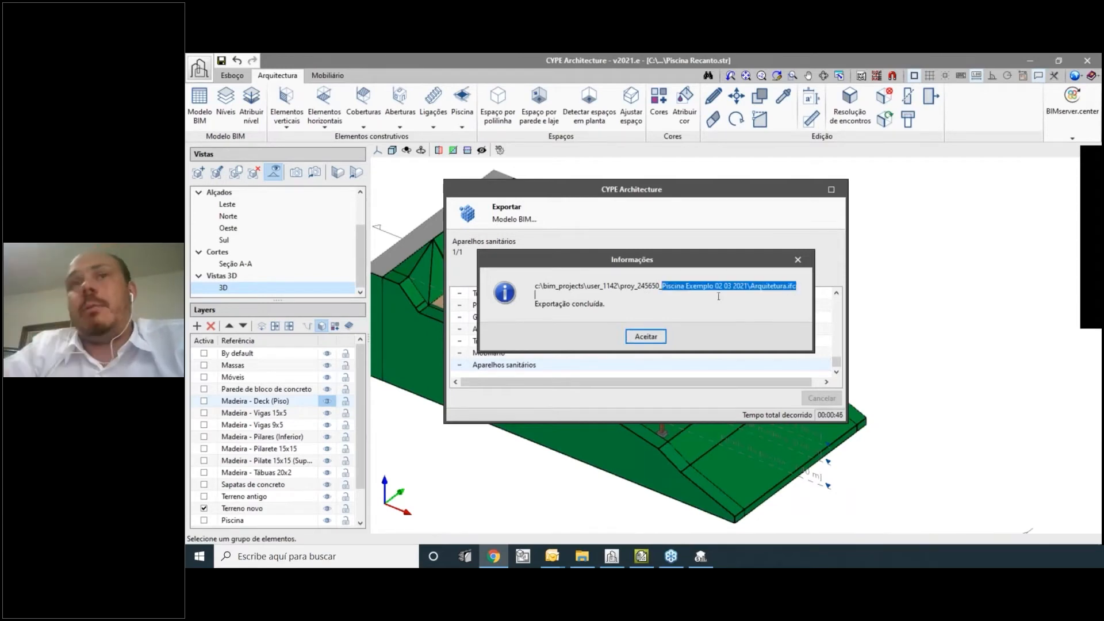
left_click_drag(541, 285, 805, 288)
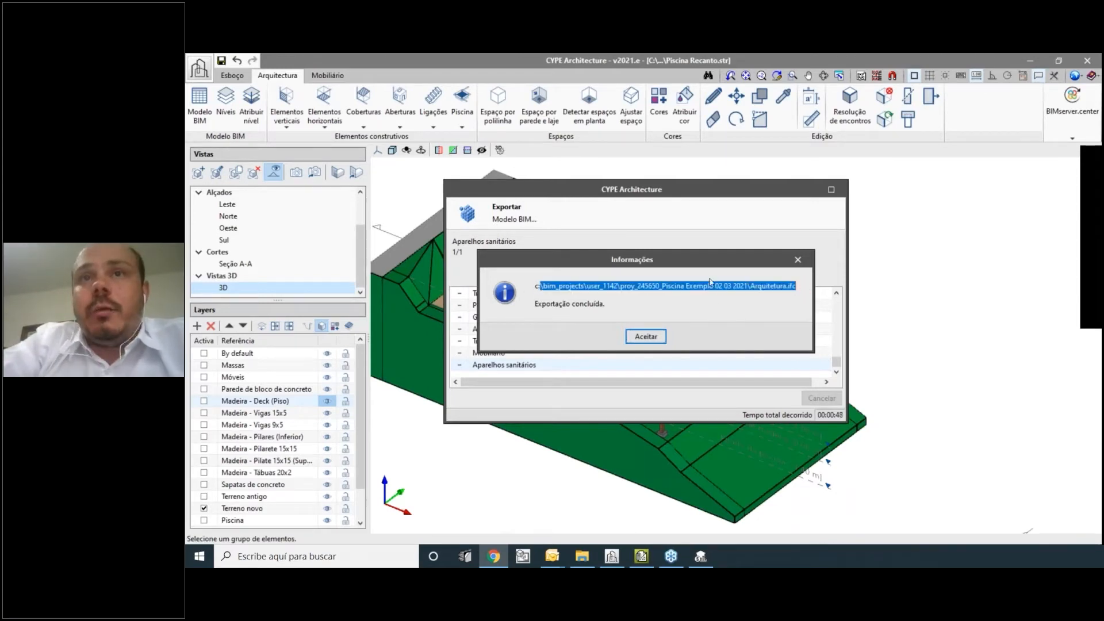
left_click(650, 337)
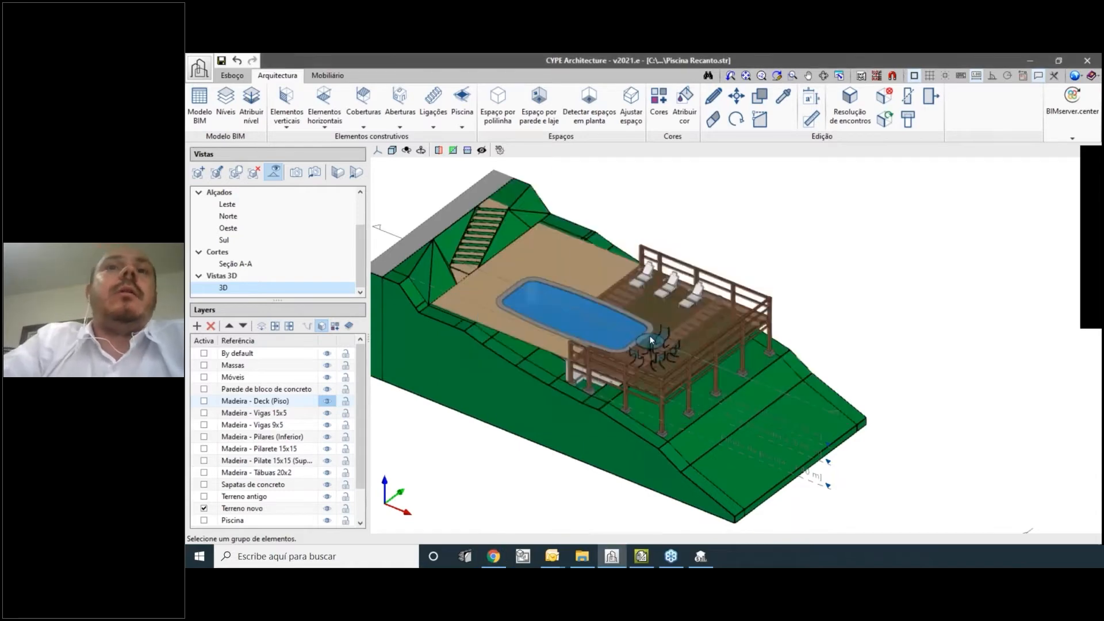
left_click(647, 336)
scroll(747, 310, "down", 2)
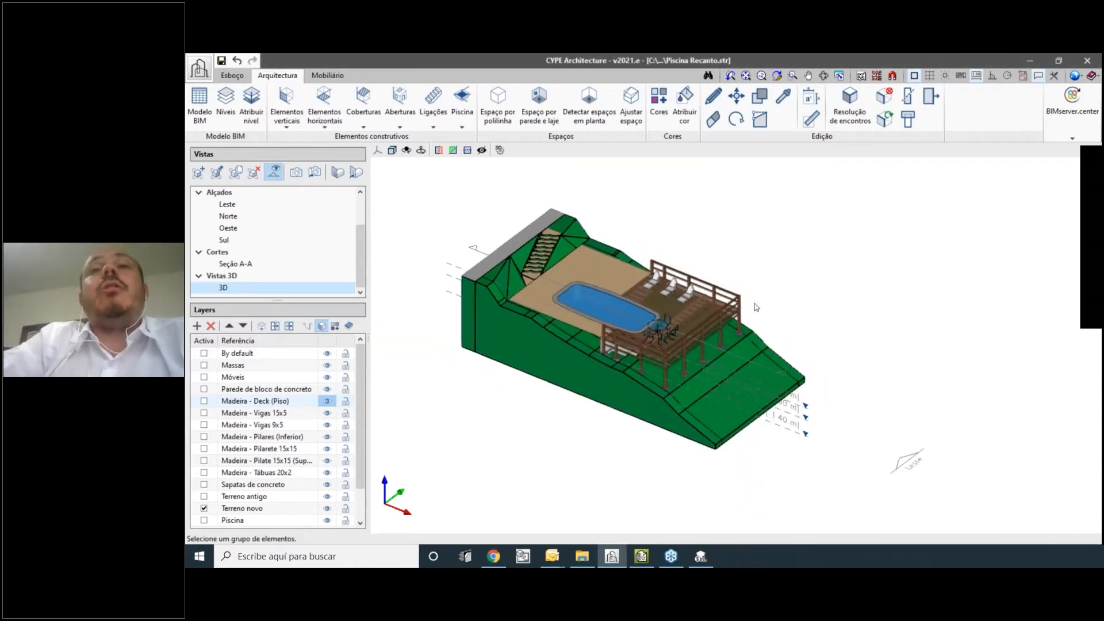
scroll(755, 307, "up", 2)
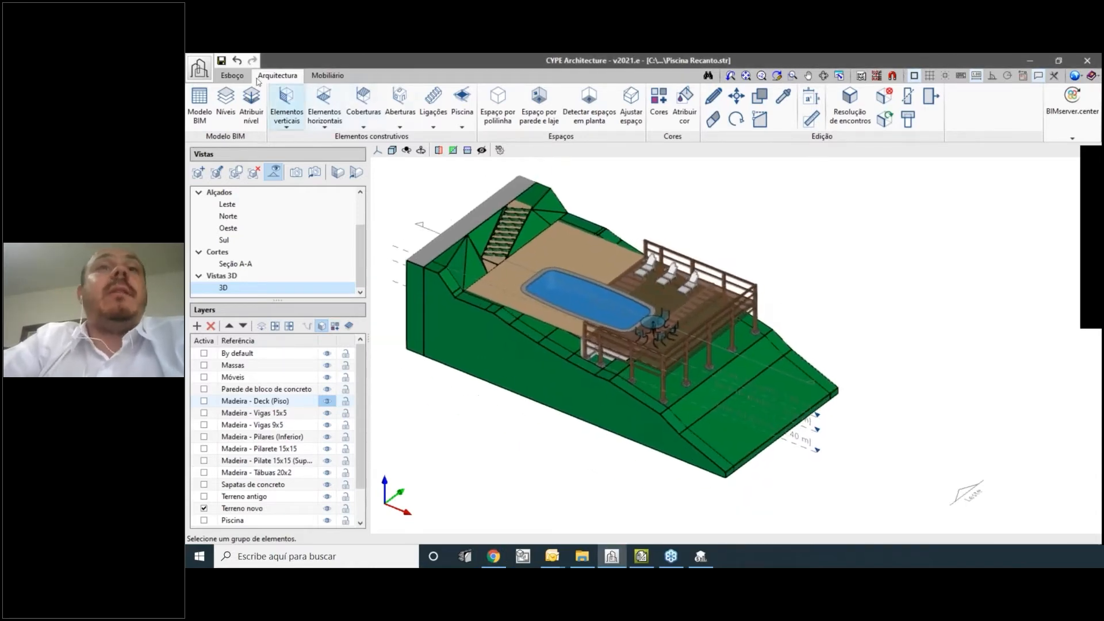
middle_click_drag(871, 321, 892, 296)
scroll(862, 316, "up", 2)
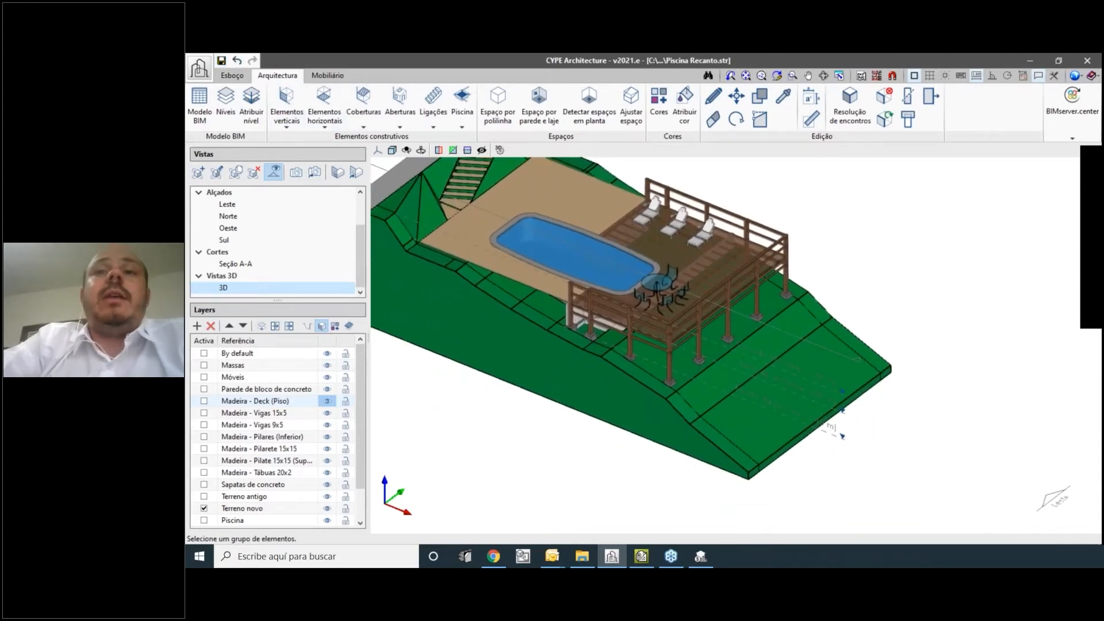
Switch to Open BIM Quantities, start a new job and browse to the Piscina Recanto folder within Projectos, Exemplos Meus.
left_click(700, 556)
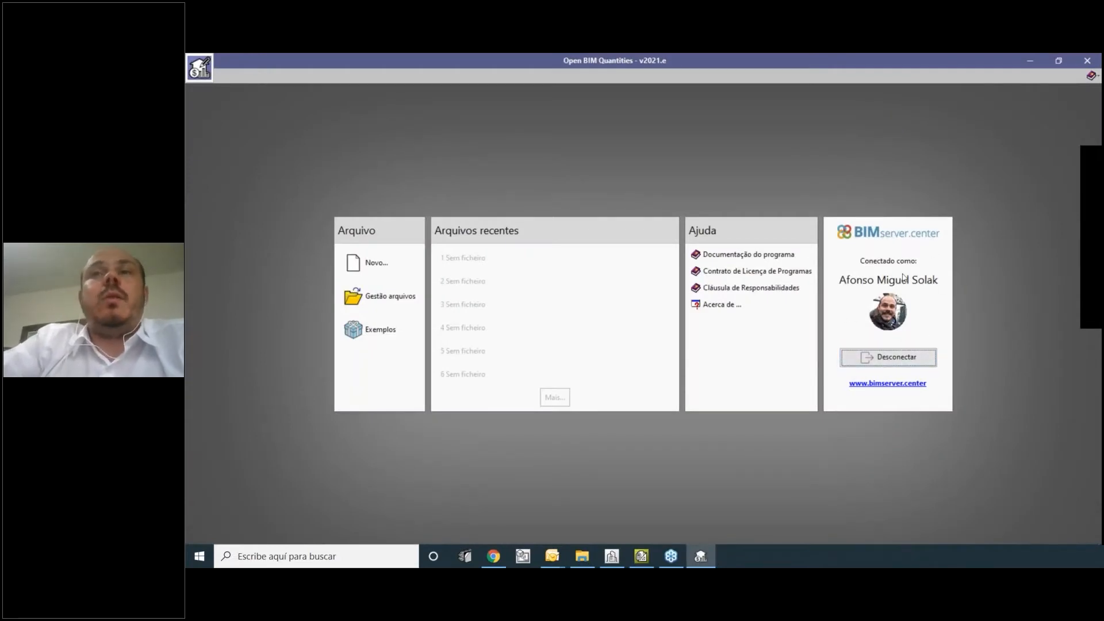
left_click(374, 262)
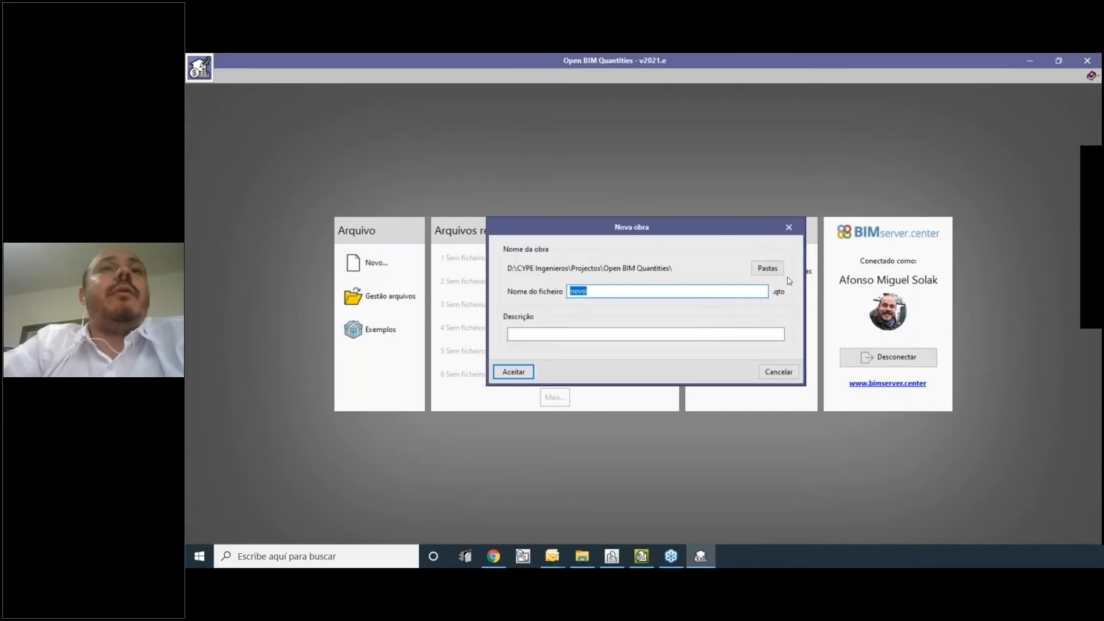
left_click(769, 269)
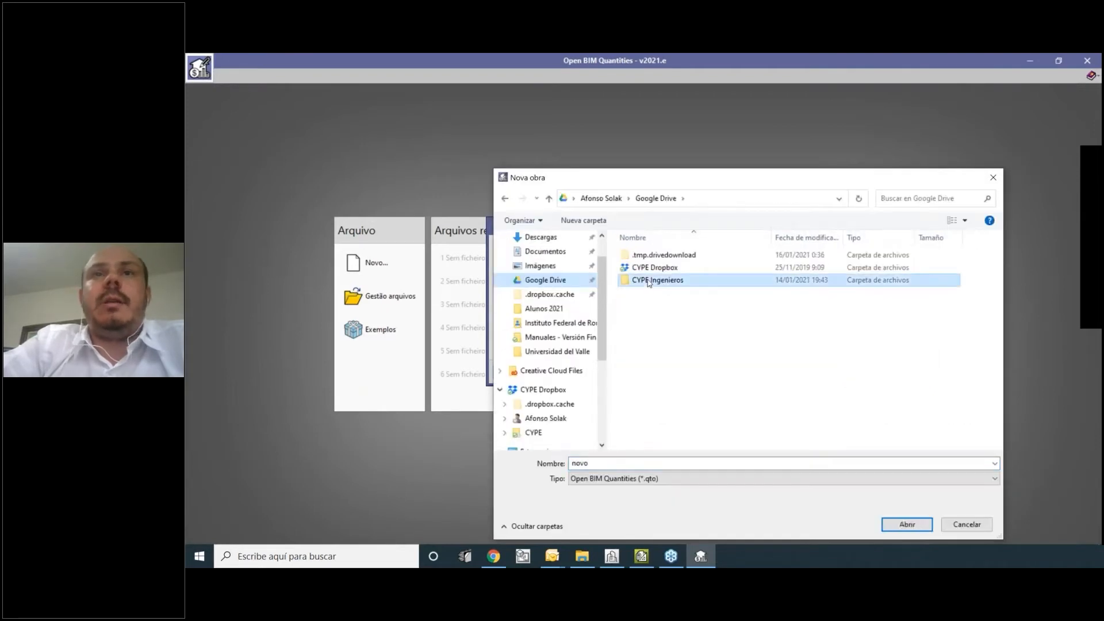
double_click(646, 282)
double_click(639, 316)
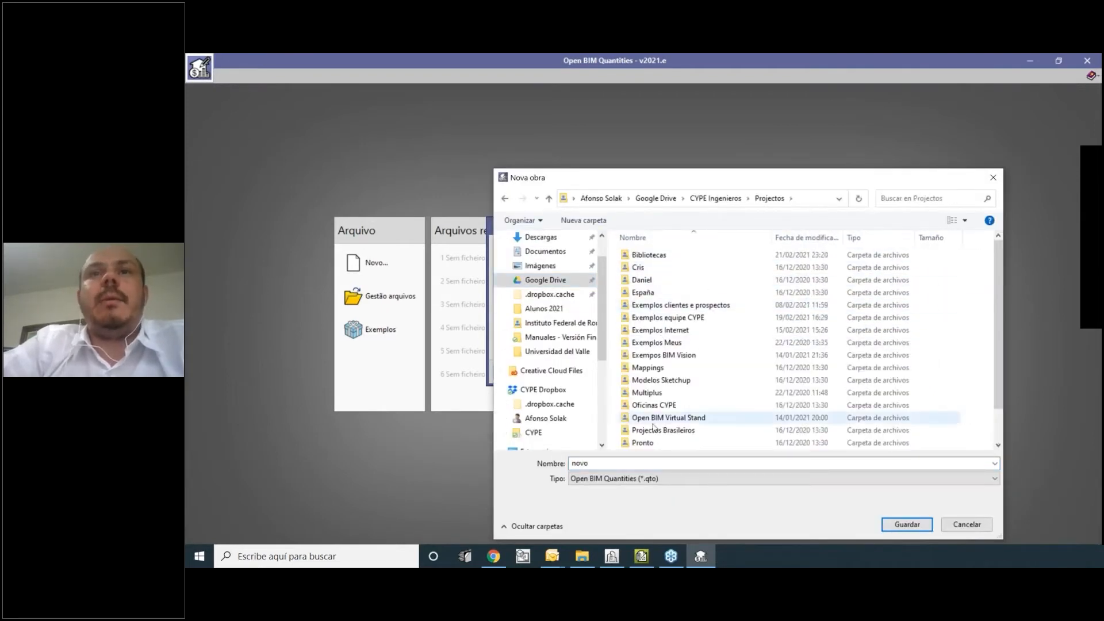
double_click(656, 343)
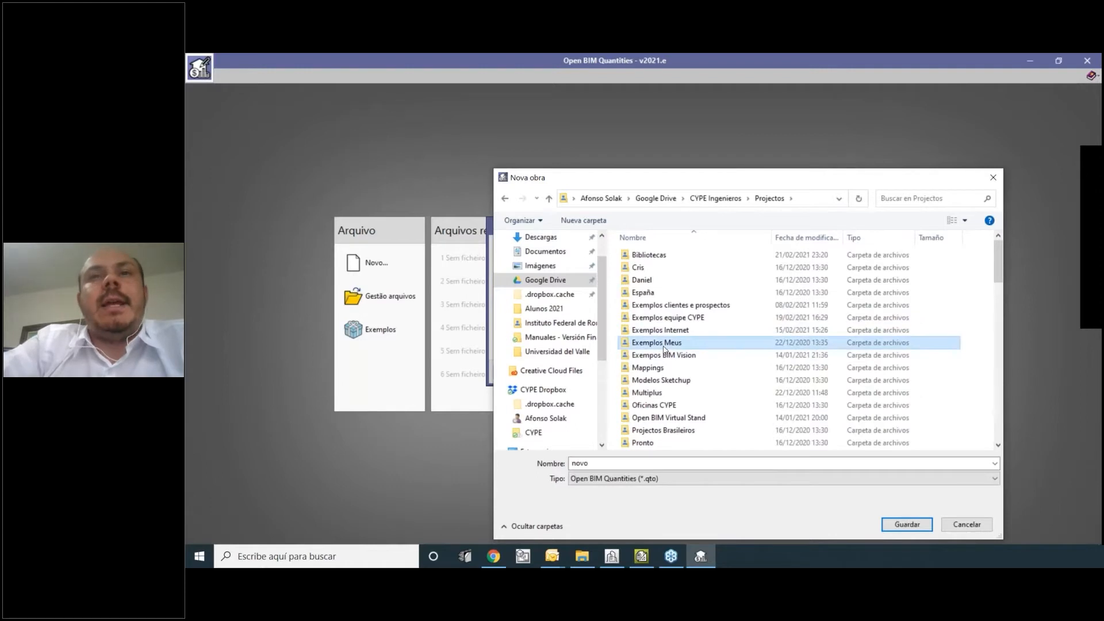
scroll(669, 298, "down", 10)
left_click(671, 252)
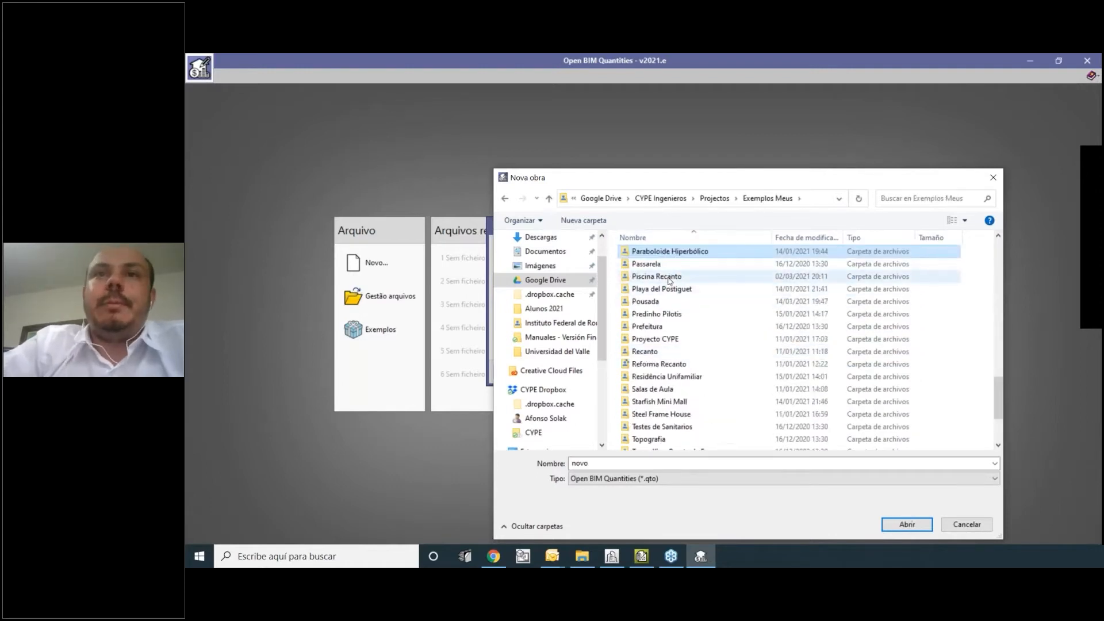
double_click(674, 277)
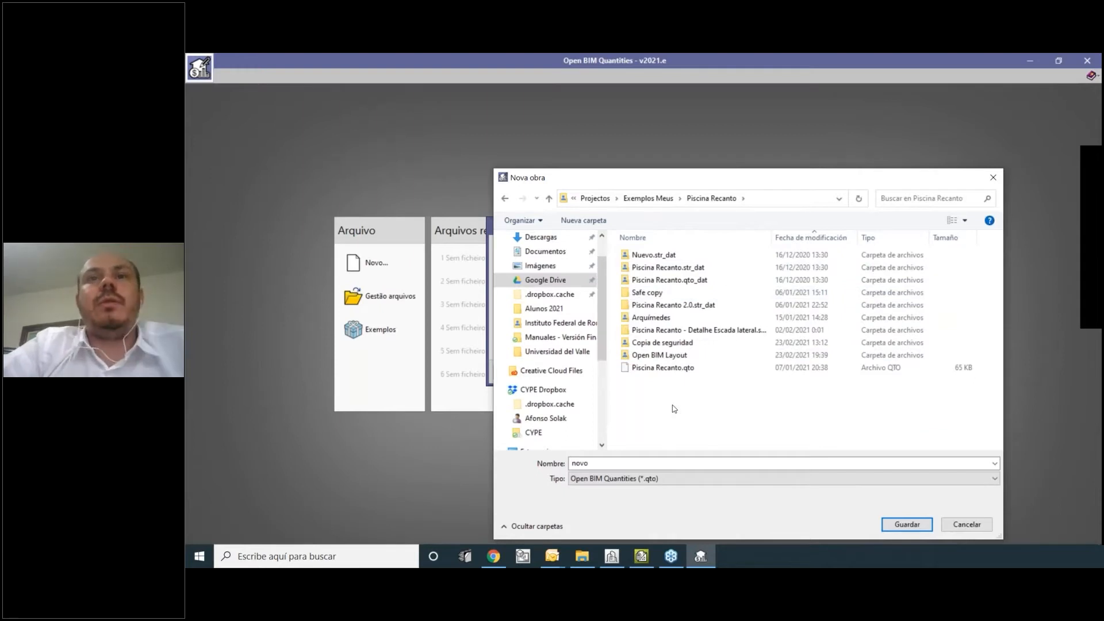
Create a folder named Open BIM Quantities inside Piscina Recanto and open it.
right_click(674, 409)
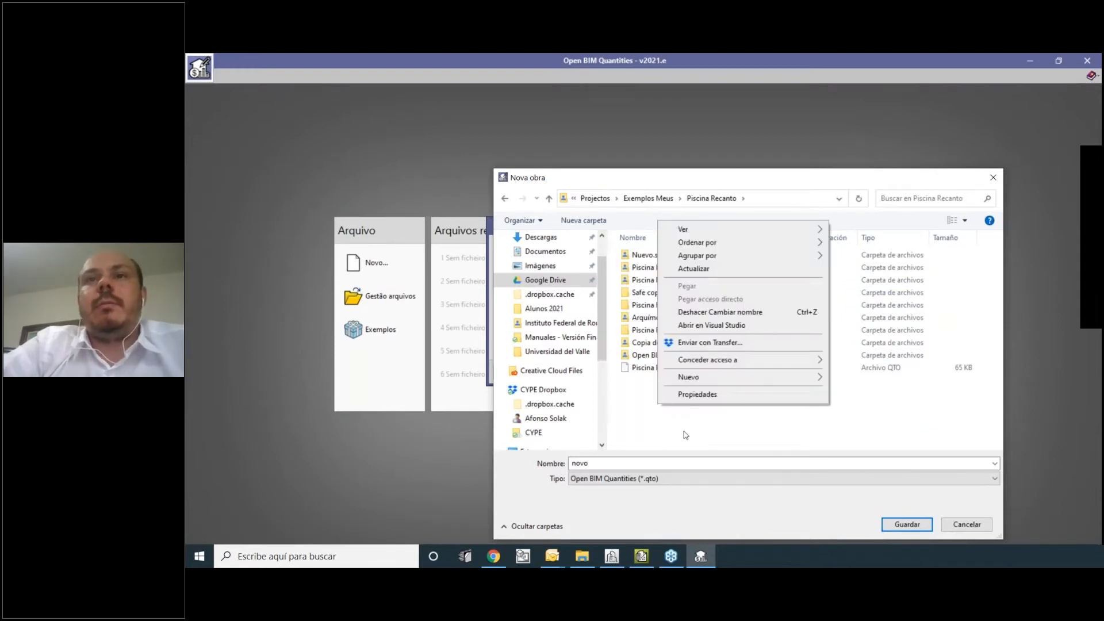
right_click(684, 414)
left_click(865, 383)
type("Open BIM")
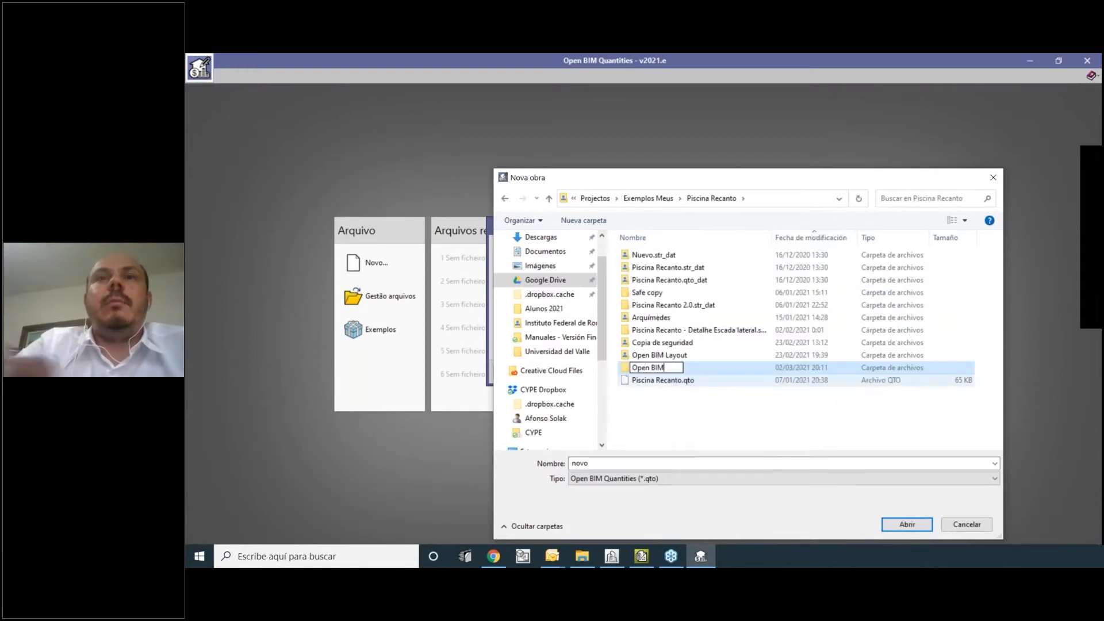
type(" Qaantities")
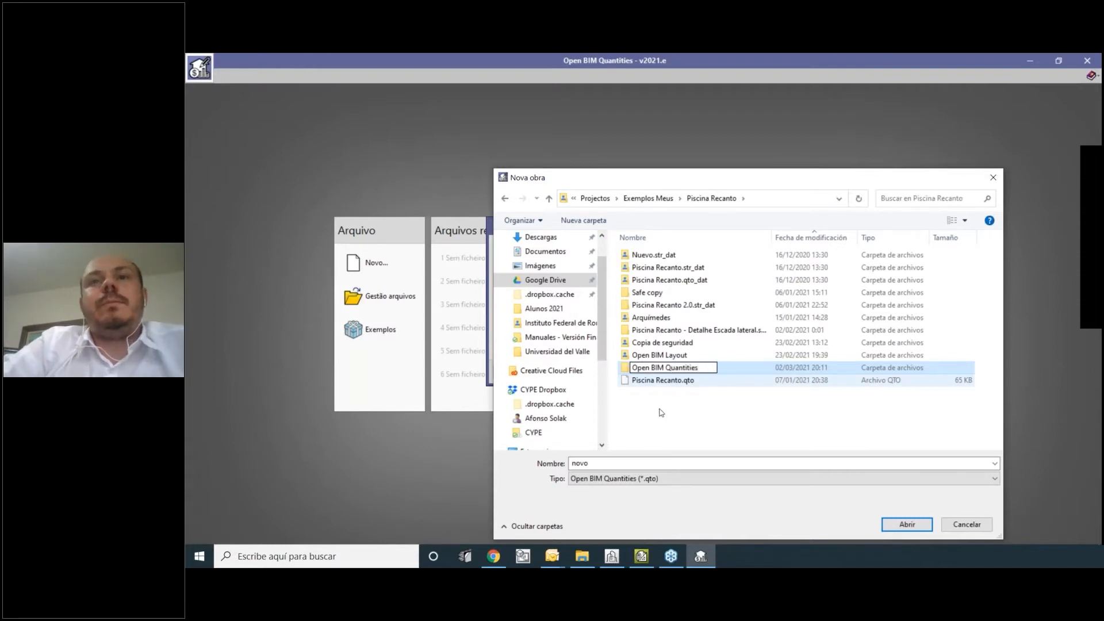
key("Return")
double_click(664, 368)
Name the job file Exemplo piscina 02 03 2021 and create it in the Open BIM Quantities folder.
double_click(675, 464)
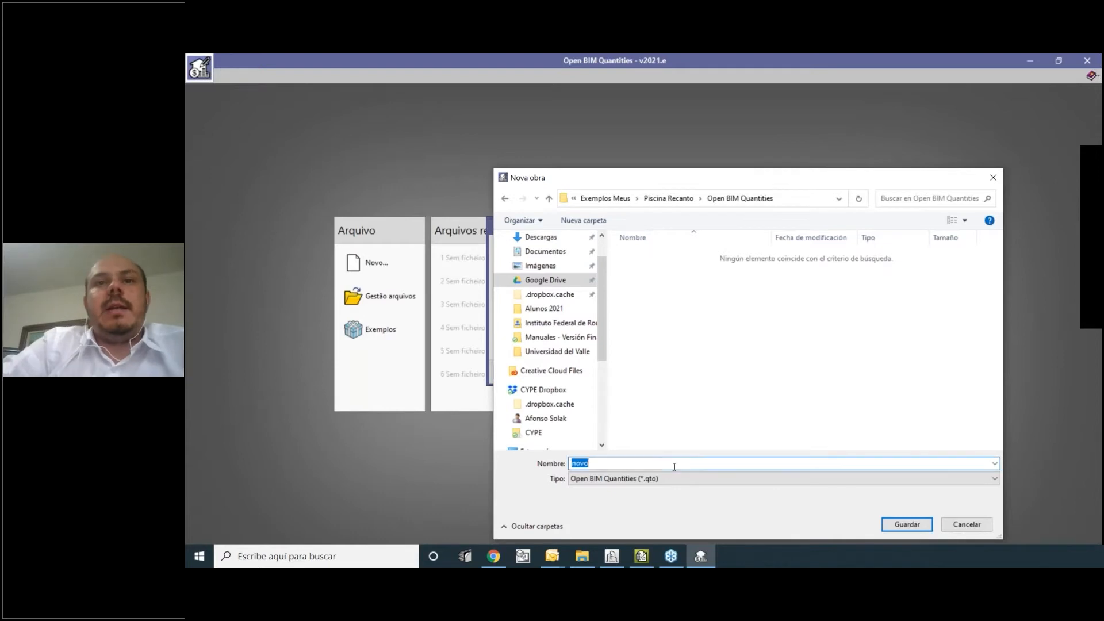
type("Exemplo piscin")
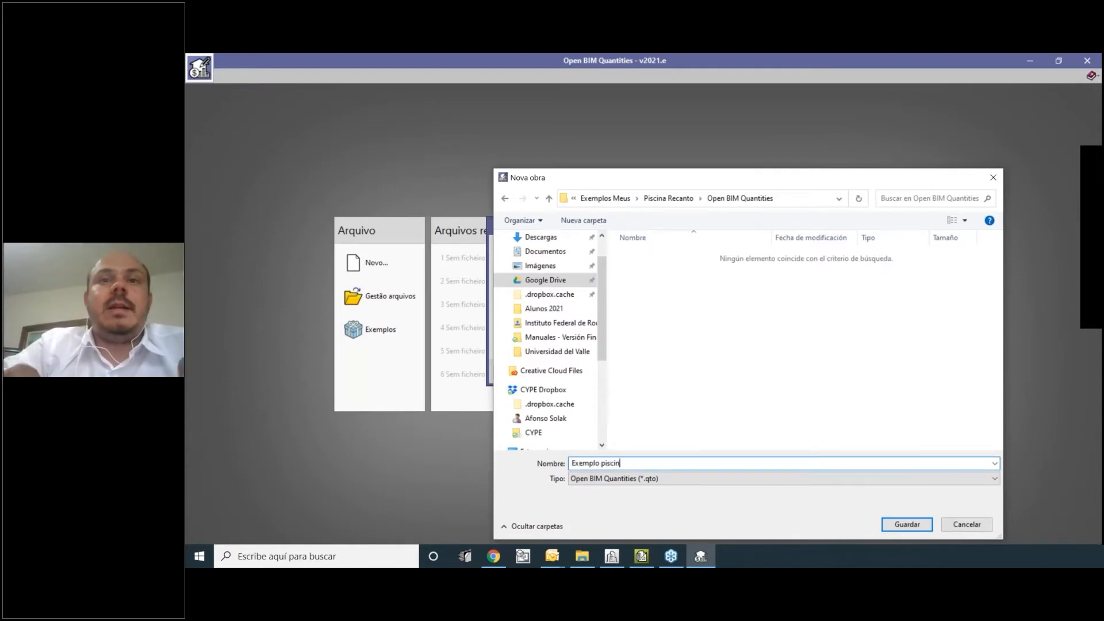
type("a 02 03 2")
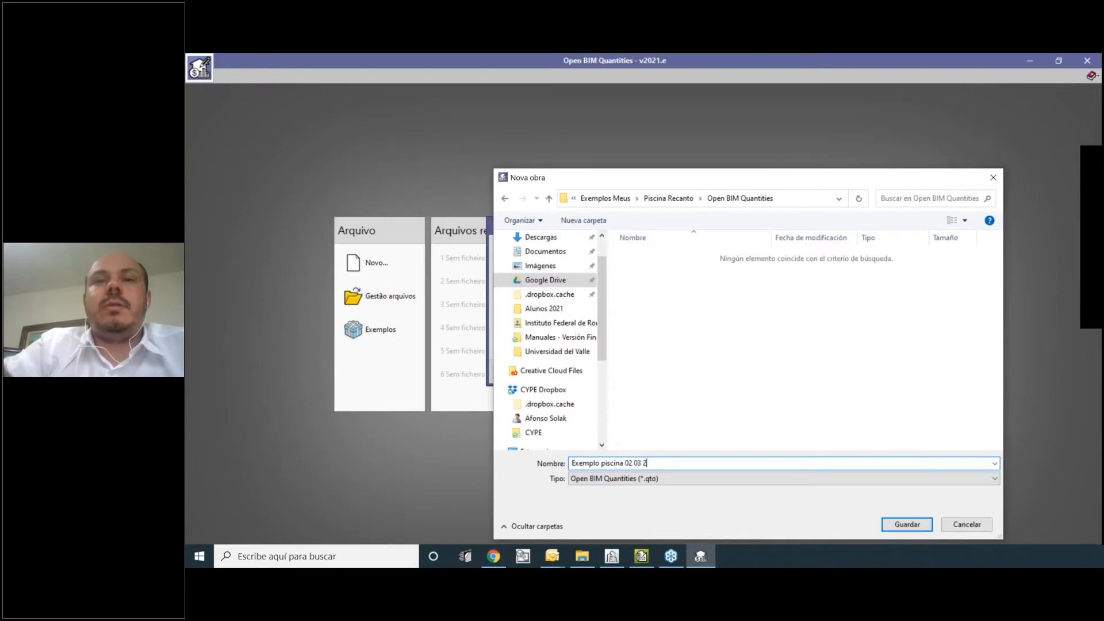
type("021")
left_click(906, 524)
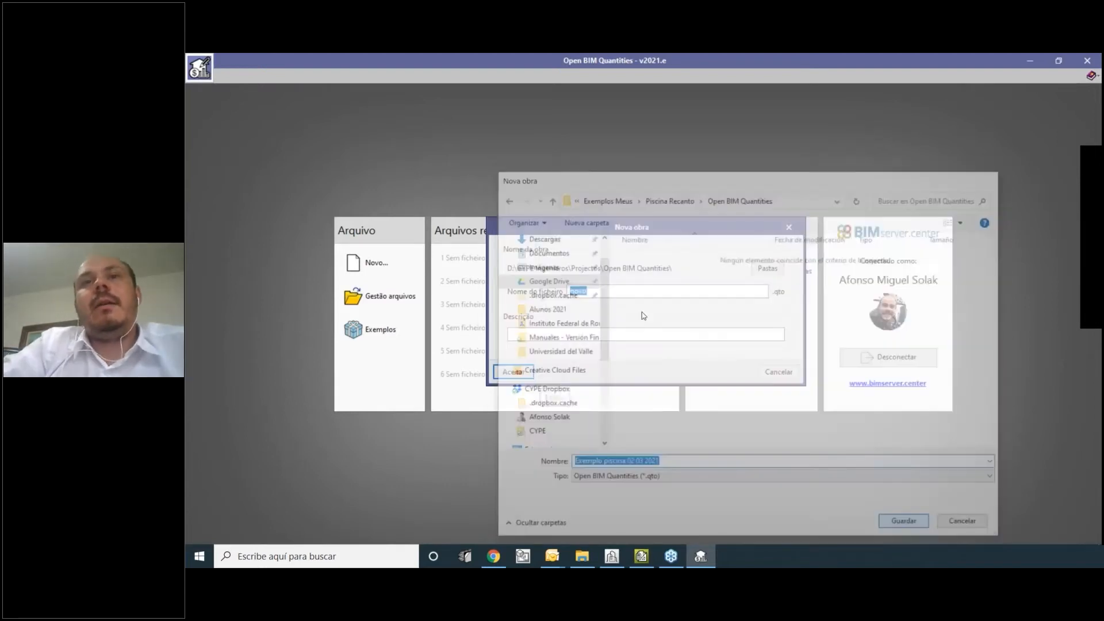
left_click(513, 371)
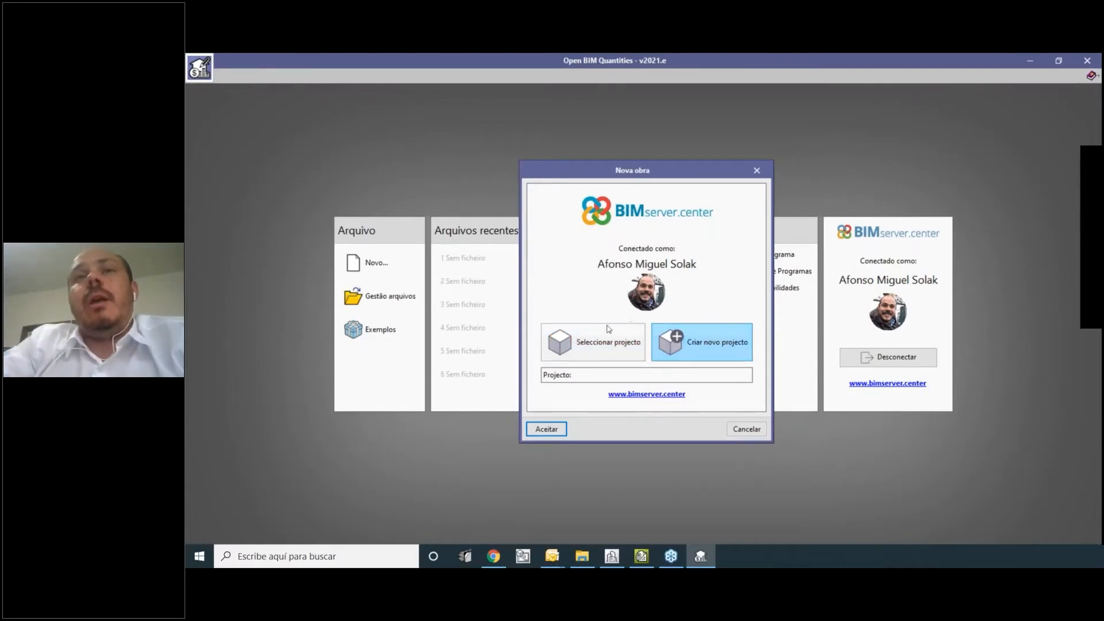
Link the new job to the existing BIMserver.center project Piscina Exemplo 02 03 2021.
left_click(586, 353)
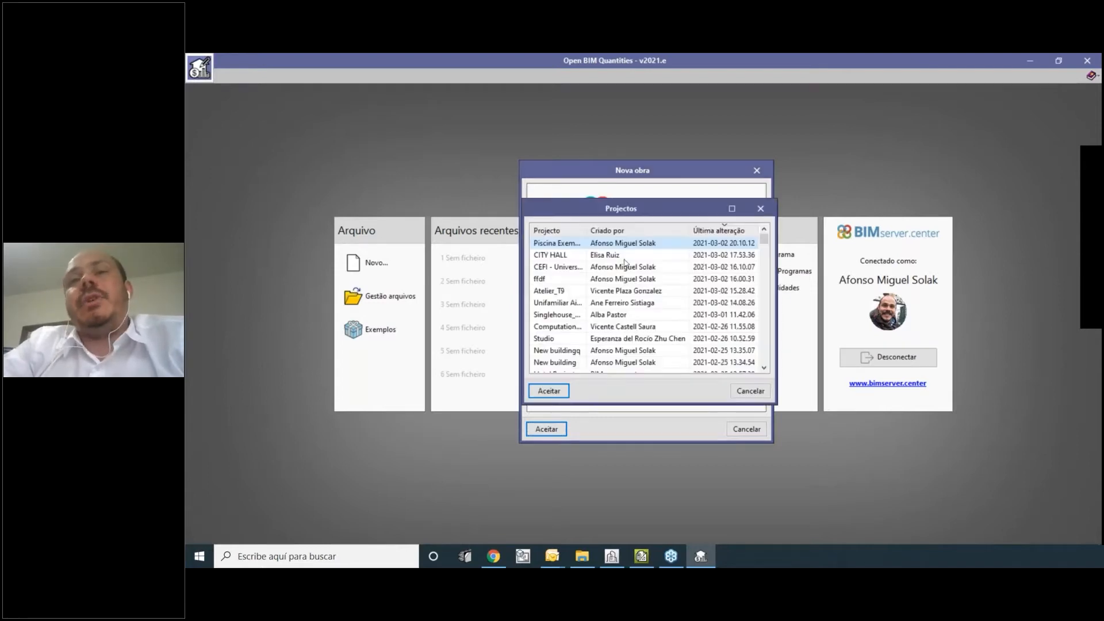
left_click_drag(586, 230, 628, 230)
left_click(543, 390)
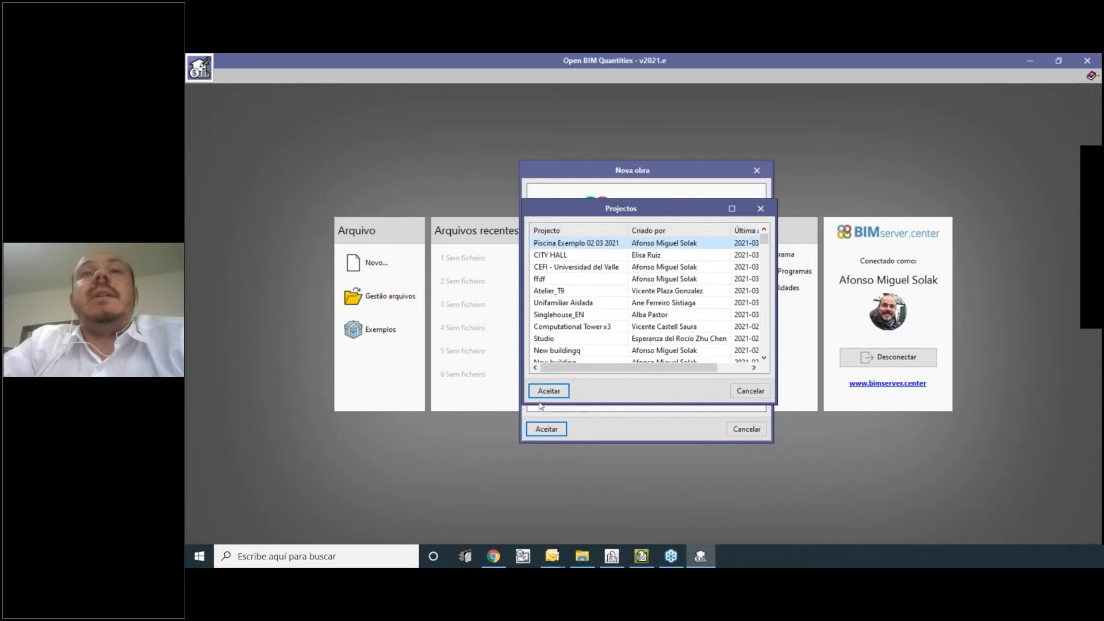
left_click(547, 430)
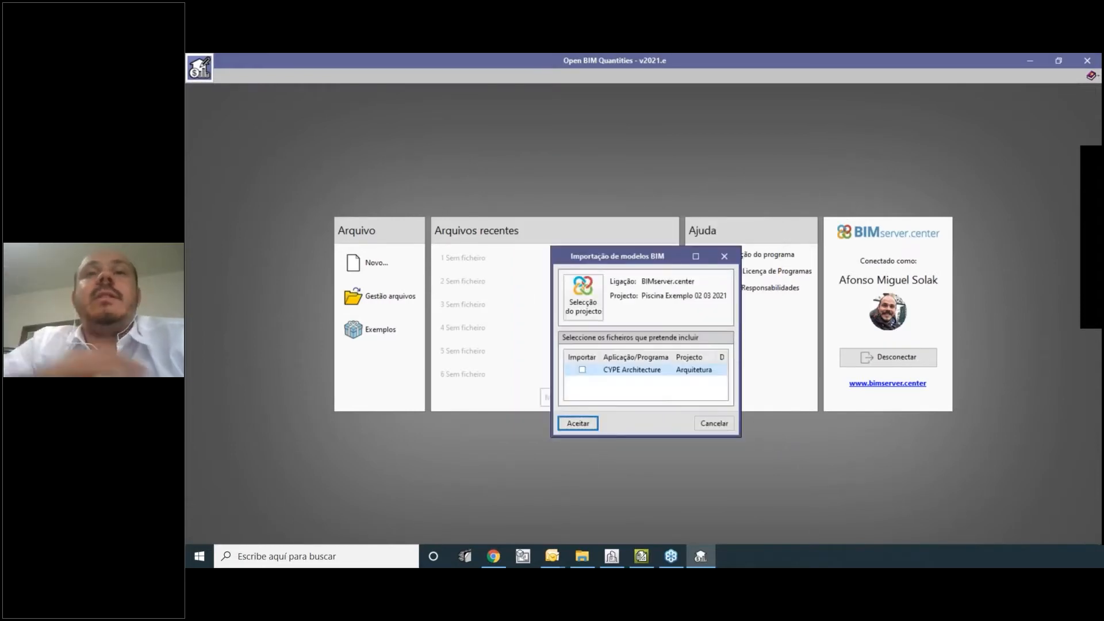
Import the CYPE Architecture model Arquitetura into the job from the BIMserver.center project.
left_click(695, 256)
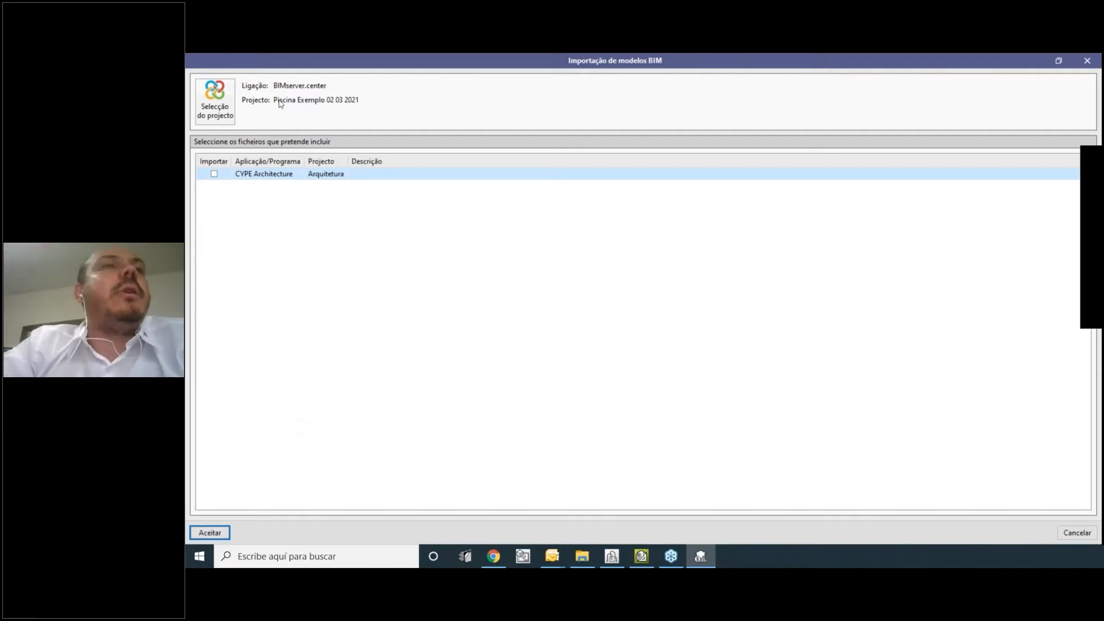
left_click(214, 174)
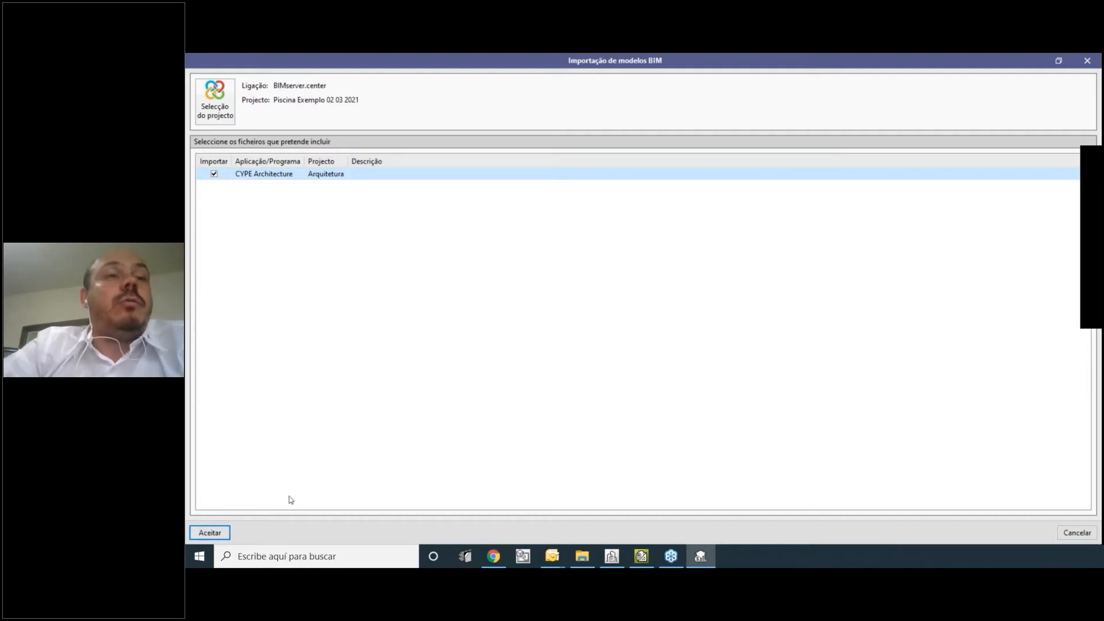
left_click(210, 533)
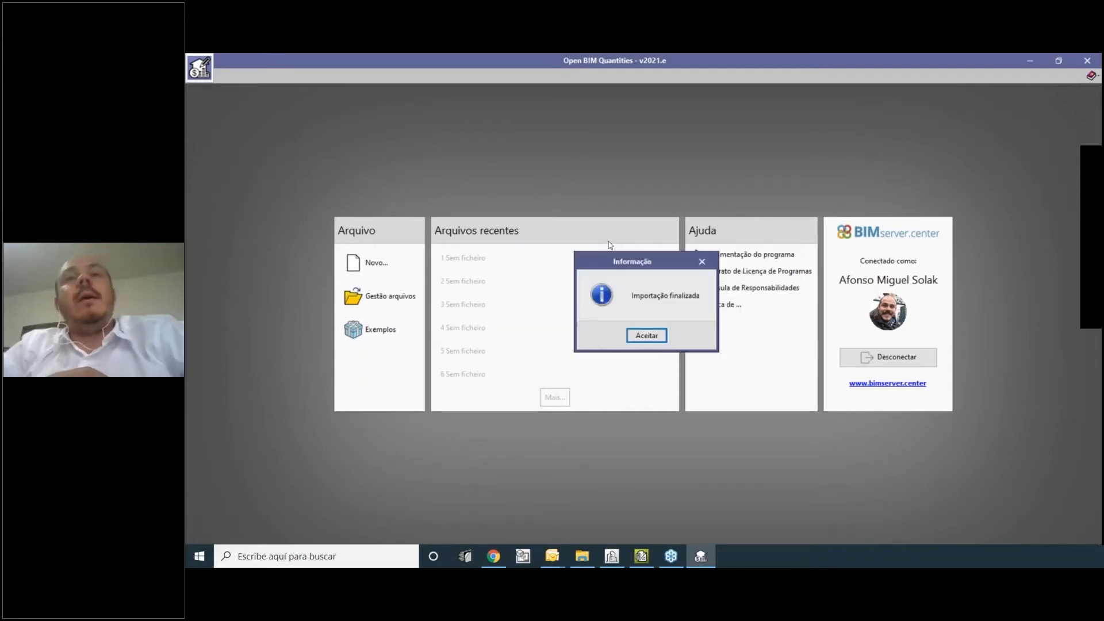
left_click(646, 335)
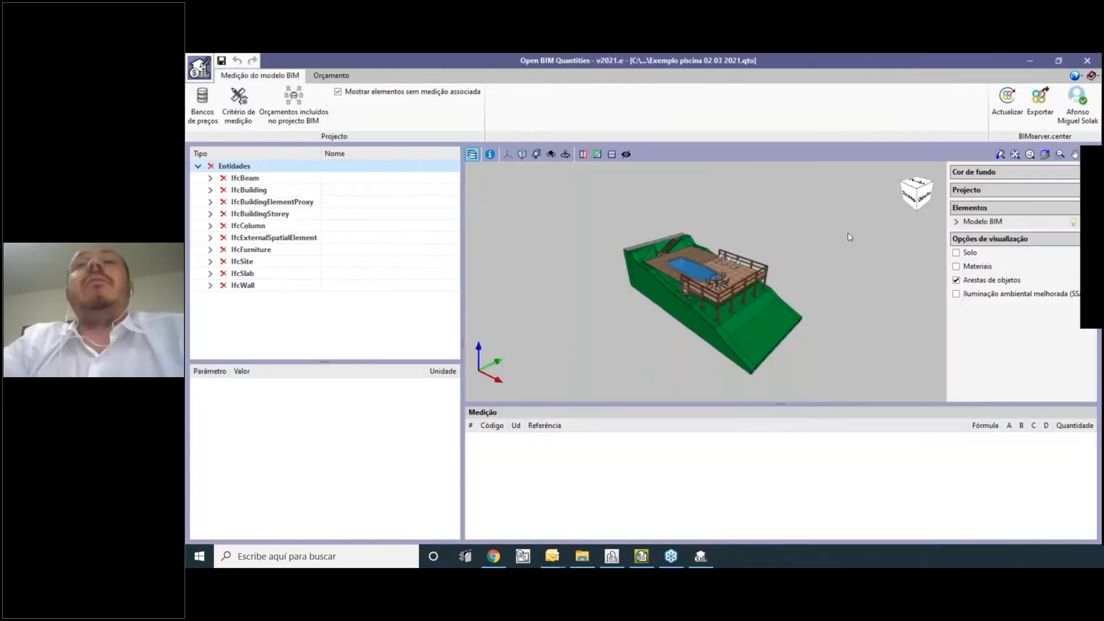
Make the 3D view area taller and frame the imported pool model more closely.
middle_click_drag(847, 236, 788, 370)
left_click_drag(786, 404, 785, 430)
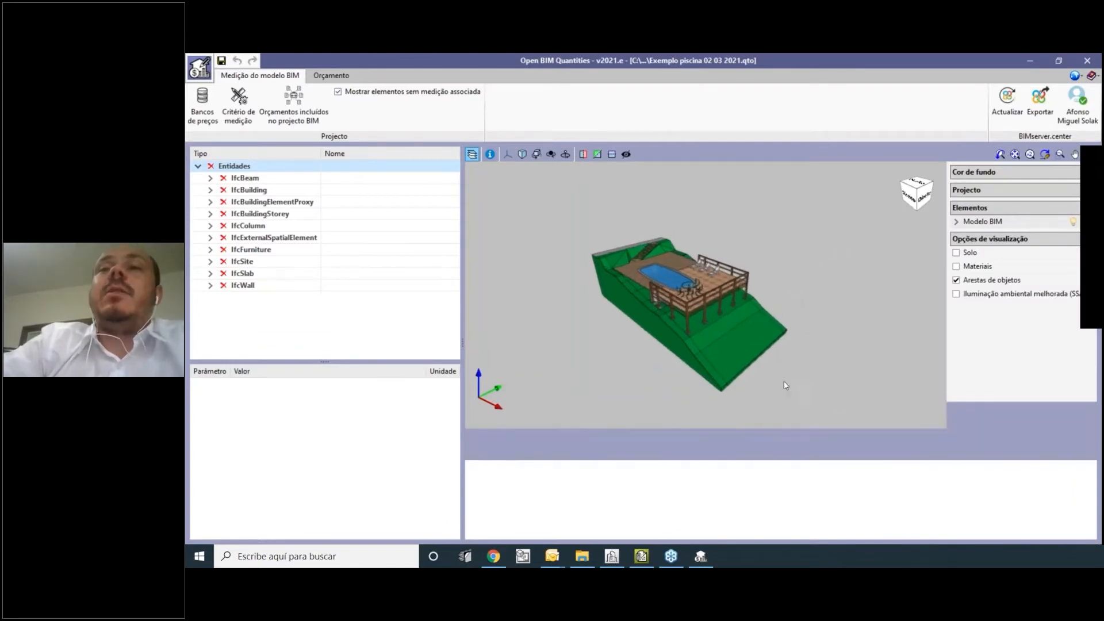
scroll(784, 381, "up", 3)
middle_click_drag(808, 353, 823, 263)
scroll(810, 270, "up", 2)
scroll(823, 263, "down", 1)
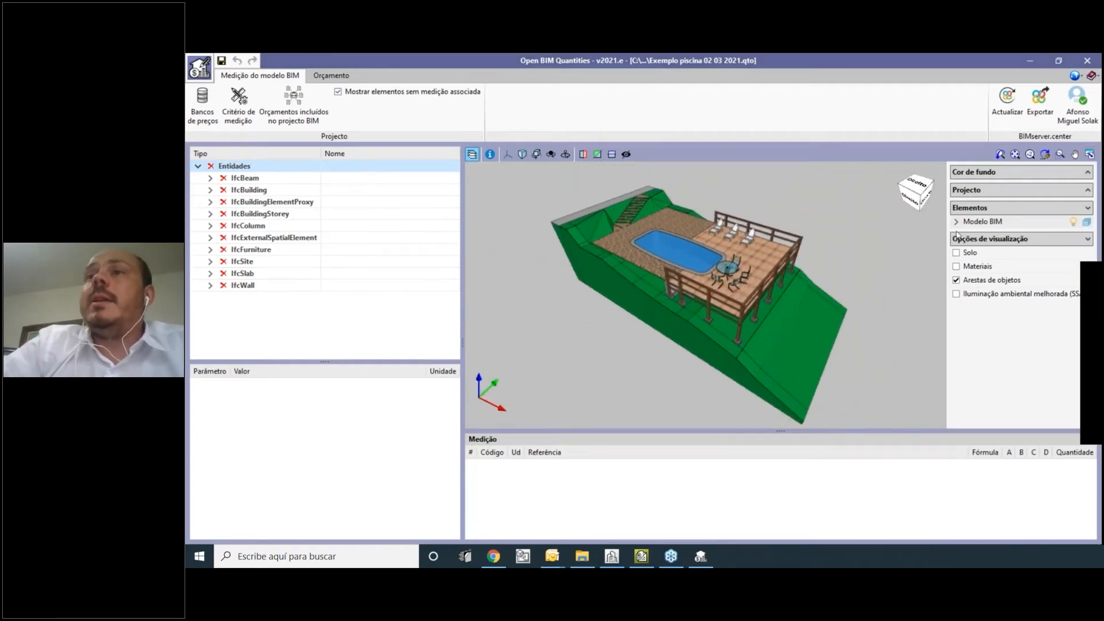
Display the BIM model as a wireframe and inspect the pool, deck structure and footings.
left_click(1087, 223)
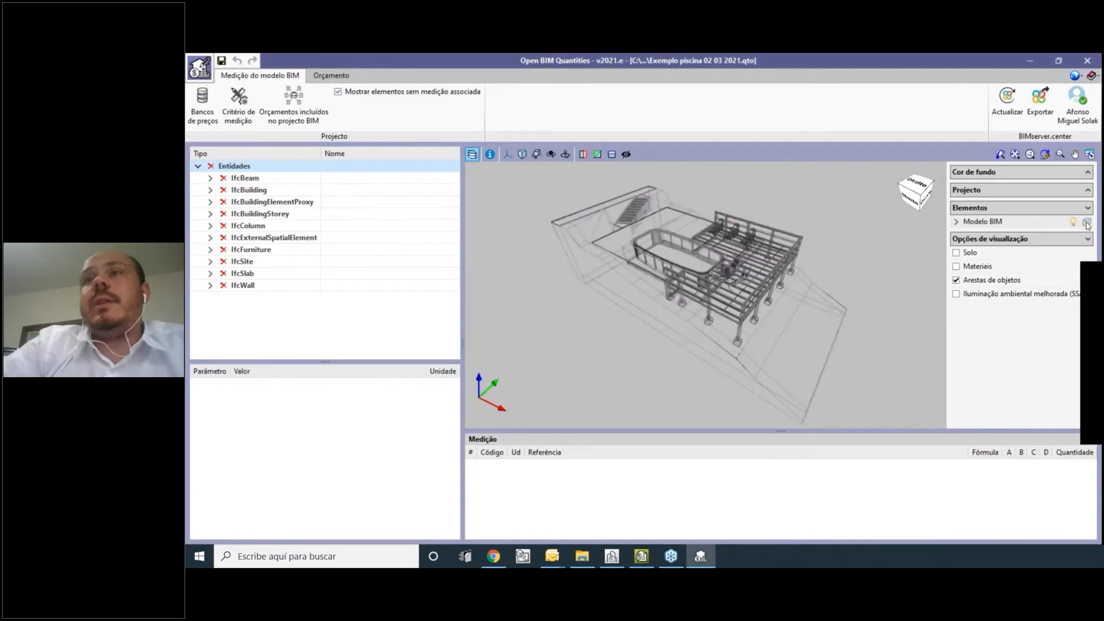
left_click(1086, 223)
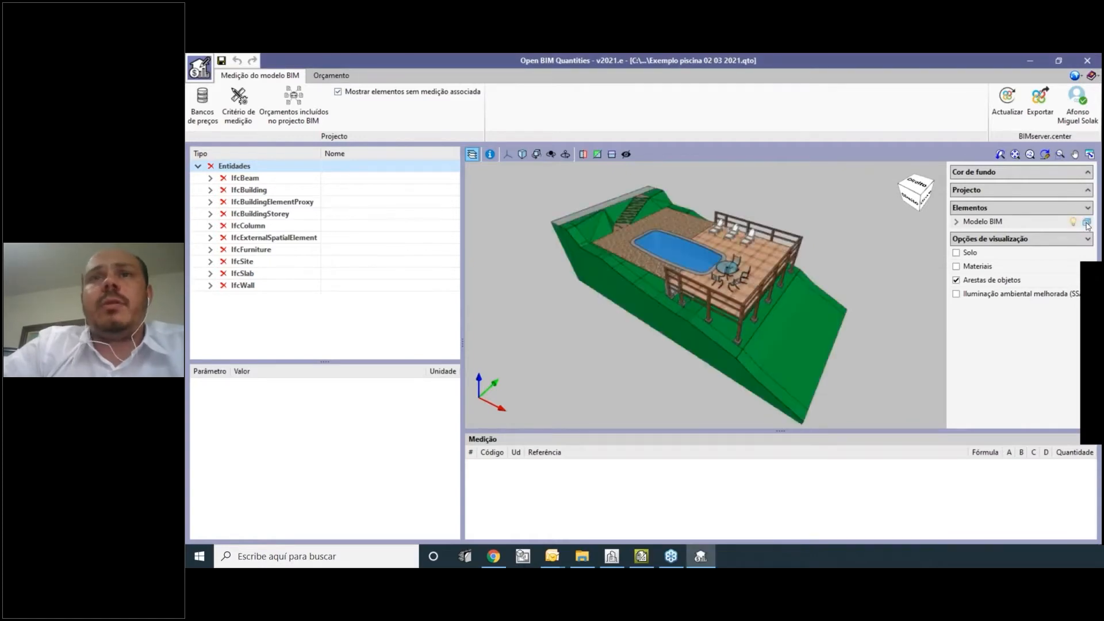
left_click(1087, 223)
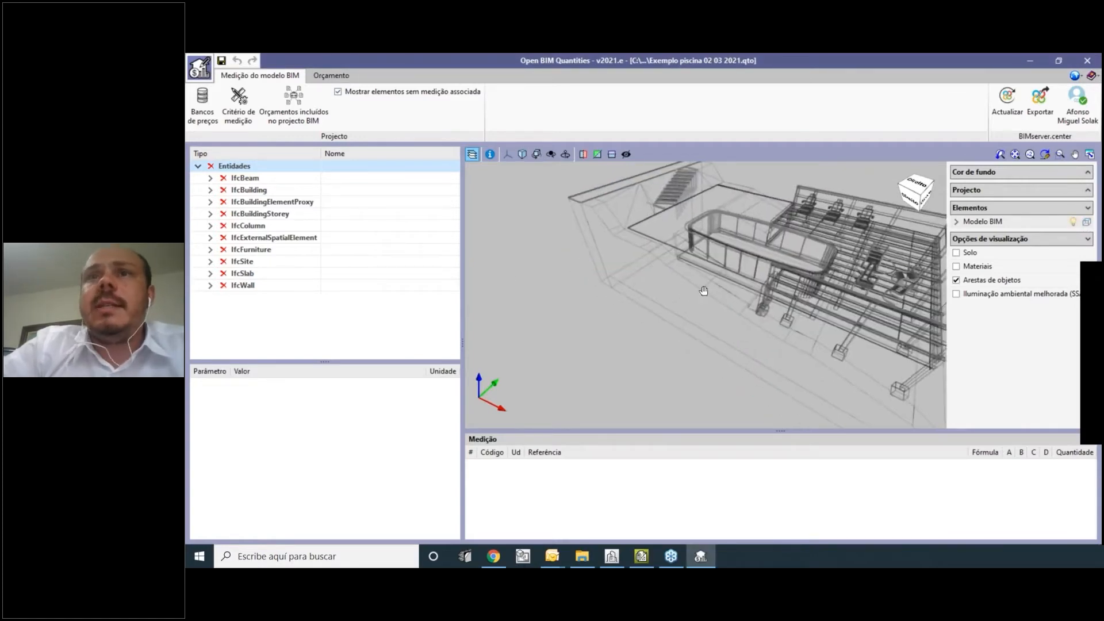
scroll(651, 248, "up", 5)
scroll(646, 235, "down", 3)
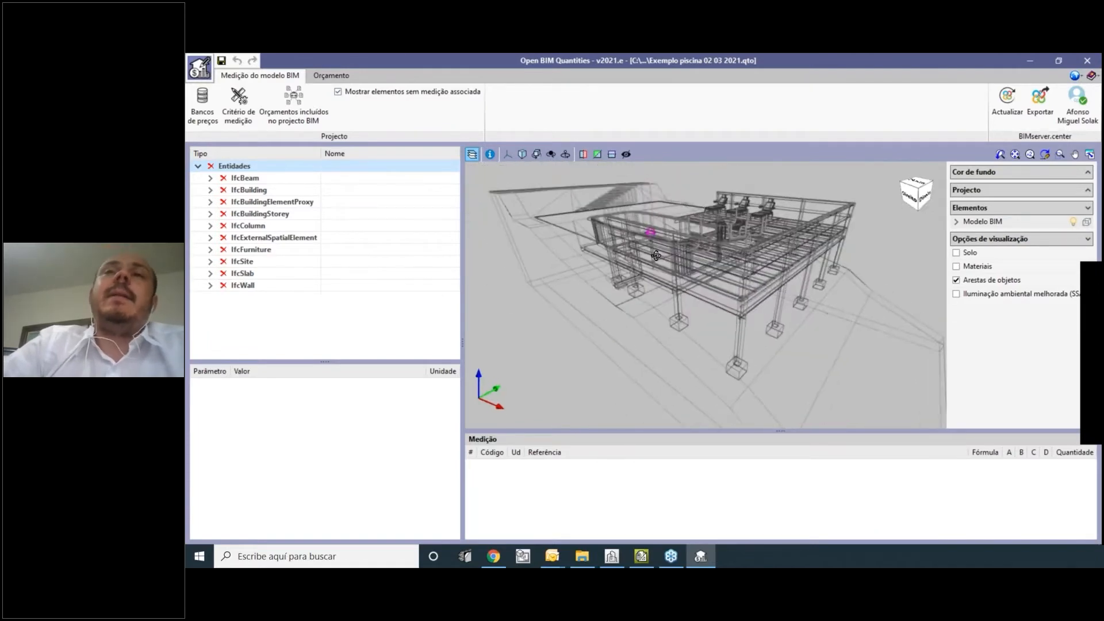
Expand the IfcWall entities and review the listed Muro de contenção walls.
scroll(712, 291, "up", 3)
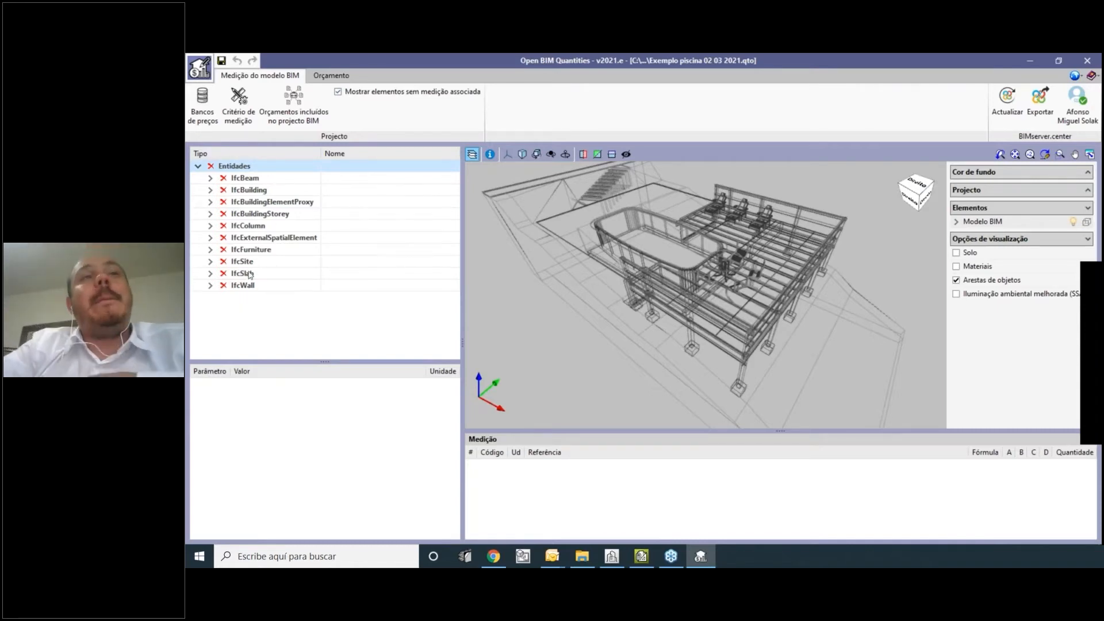
mouse_move(250, 195)
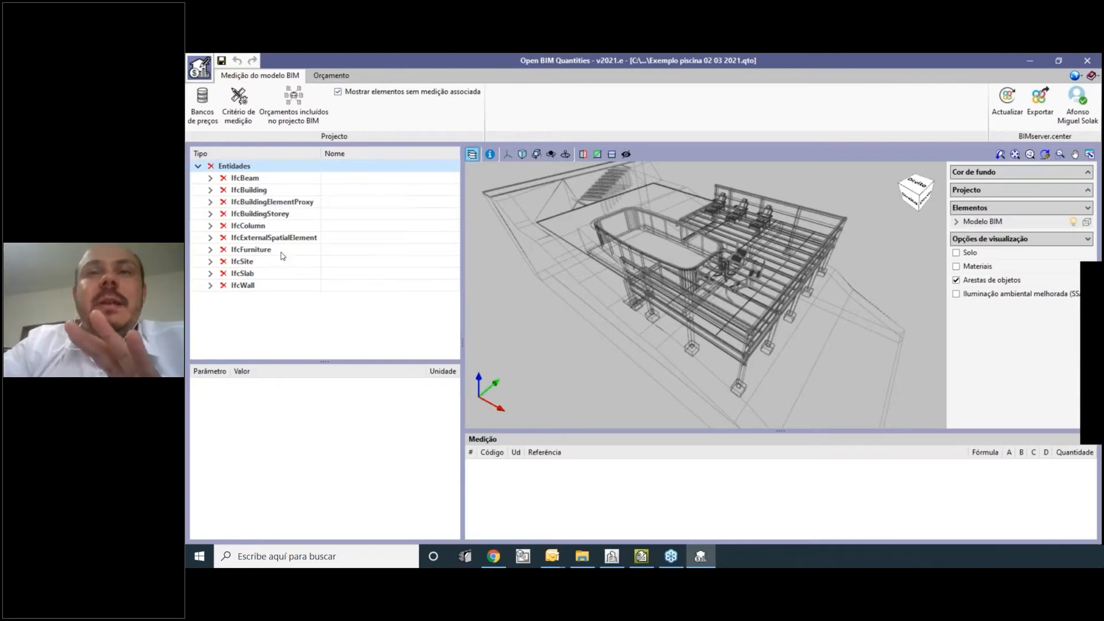
middle_click_drag(695, 308, 698, 327)
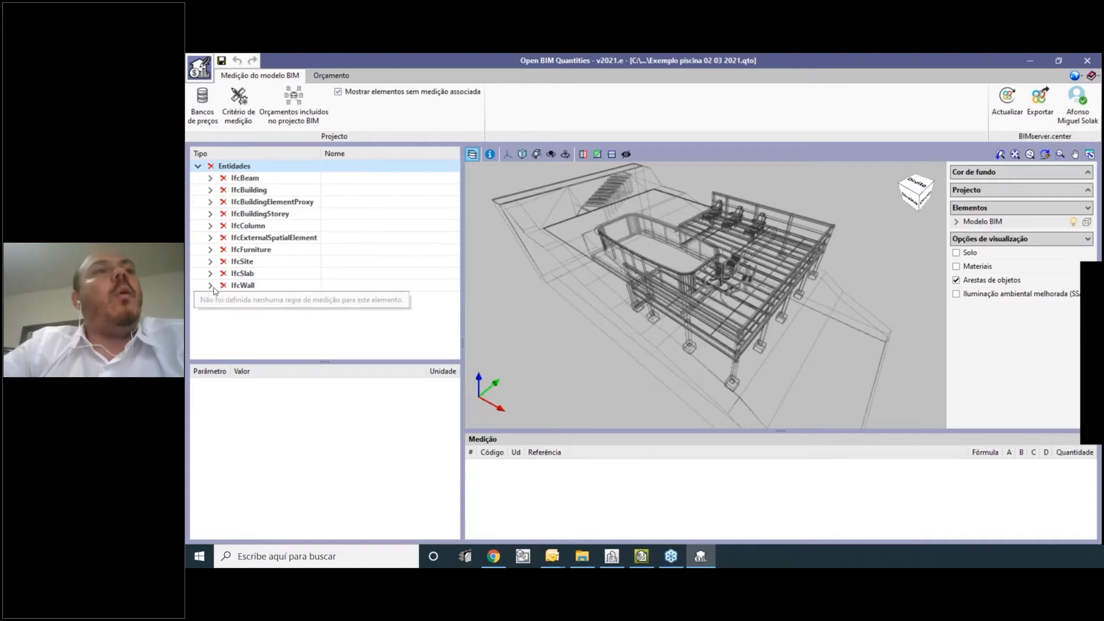
double_click(248, 287)
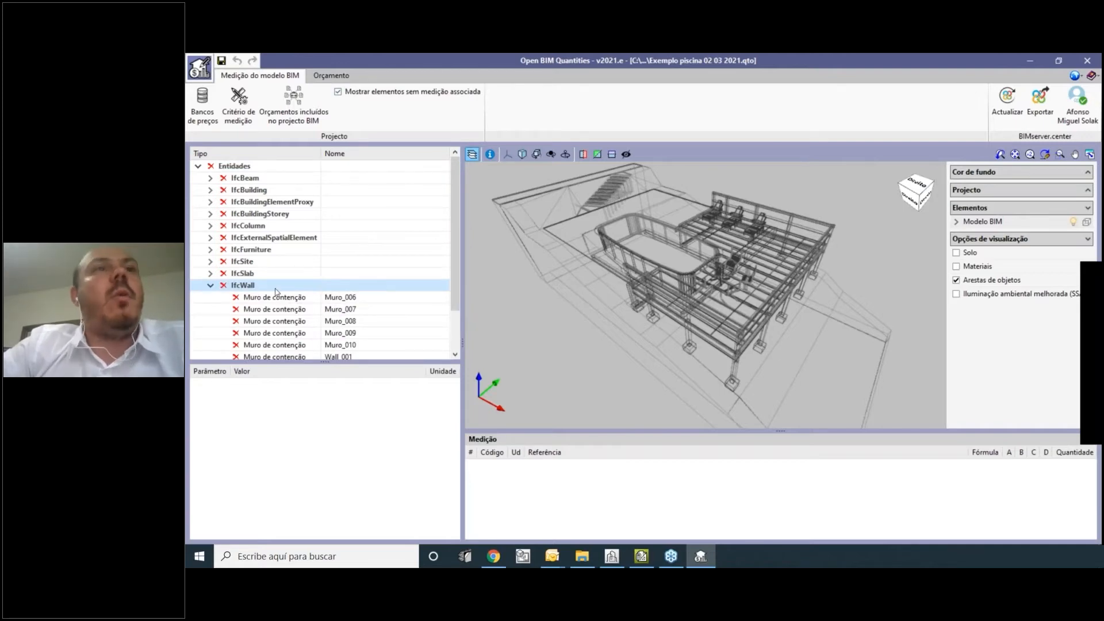
scroll(296, 304, "down", 2)
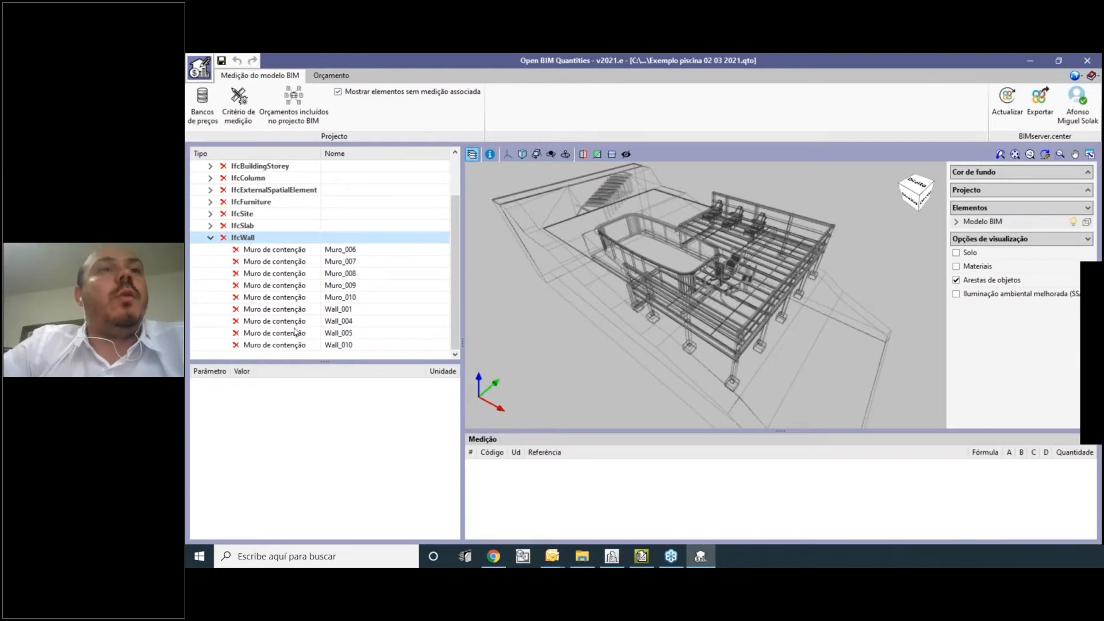
scroll(291, 305, "up", 1)
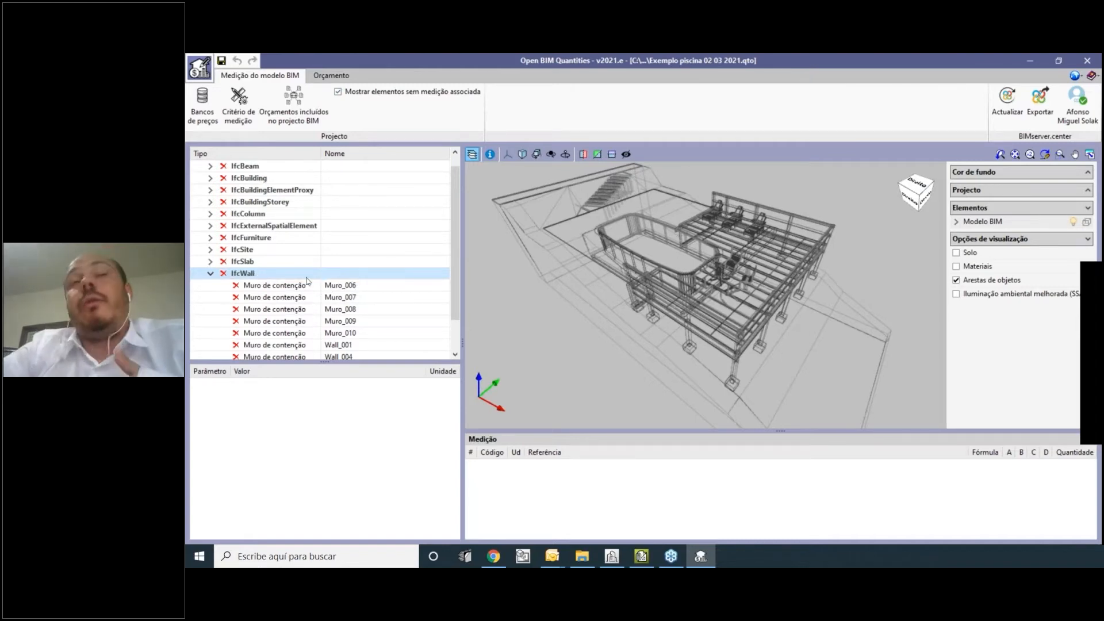
Expand the IfcSlab entities and inspect the wooden deck slabs Floor slab_011 and Floor slab_009 with their properties.
double_click(230, 261)
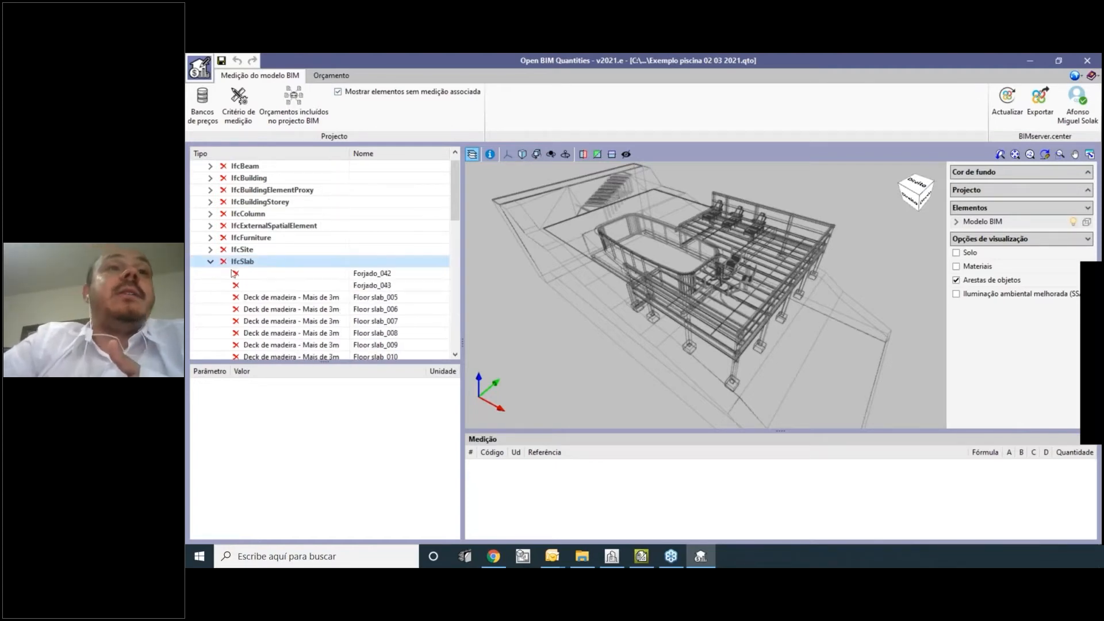
scroll(284, 292, "down", 2)
left_click(284, 296)
scroll(285, 296, "down", 2)
scroll(293, 304, "up", 3)
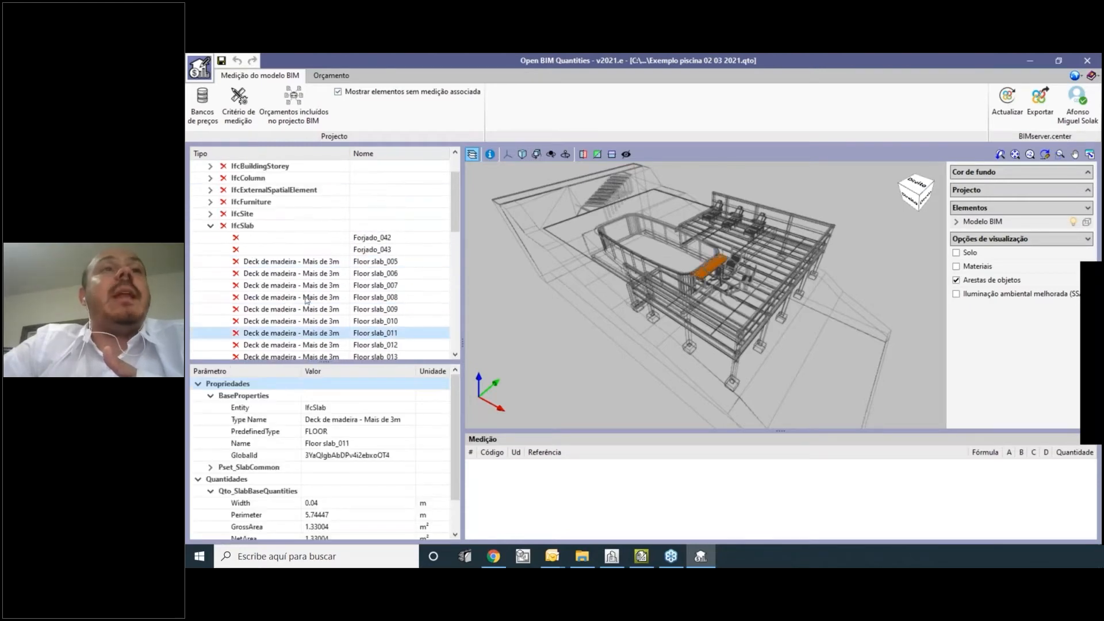
left_click(299, 311)
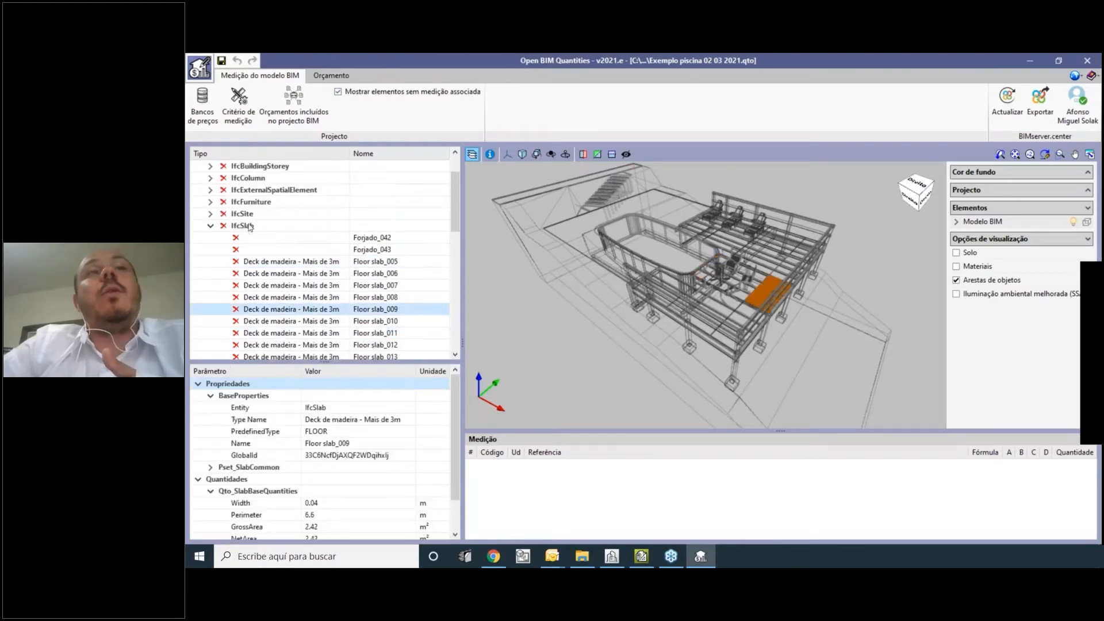
Inspect the Pedra São Tomé slabs Forjado_021 and Forjado_027 and the concrete base slab Forjado_020.
scroll(284, 290, "down", 4)
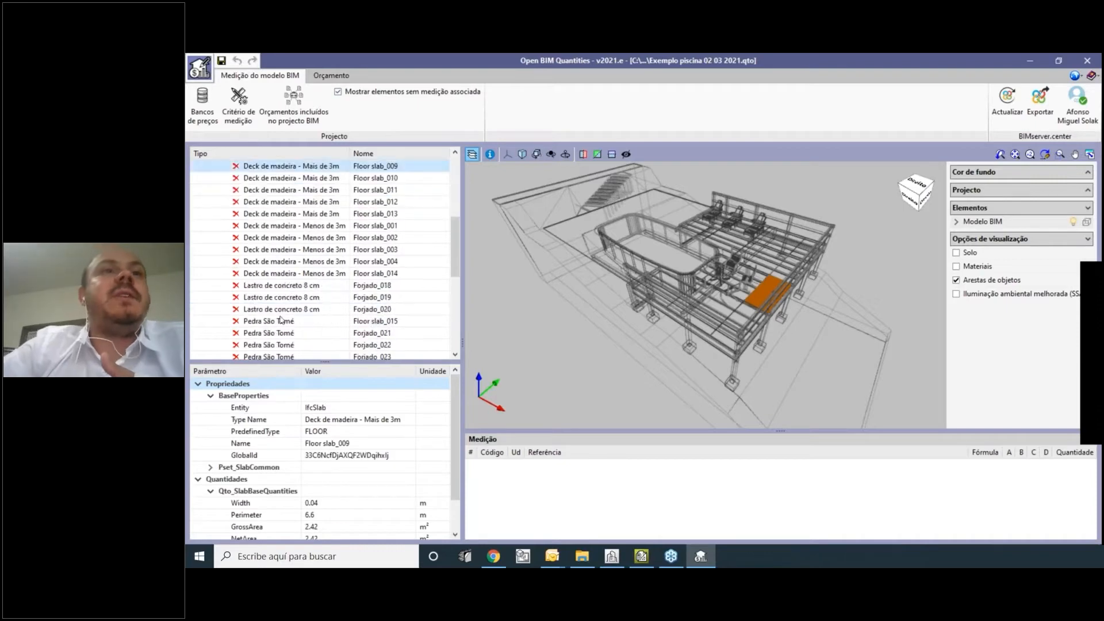
left_click(279, 336)
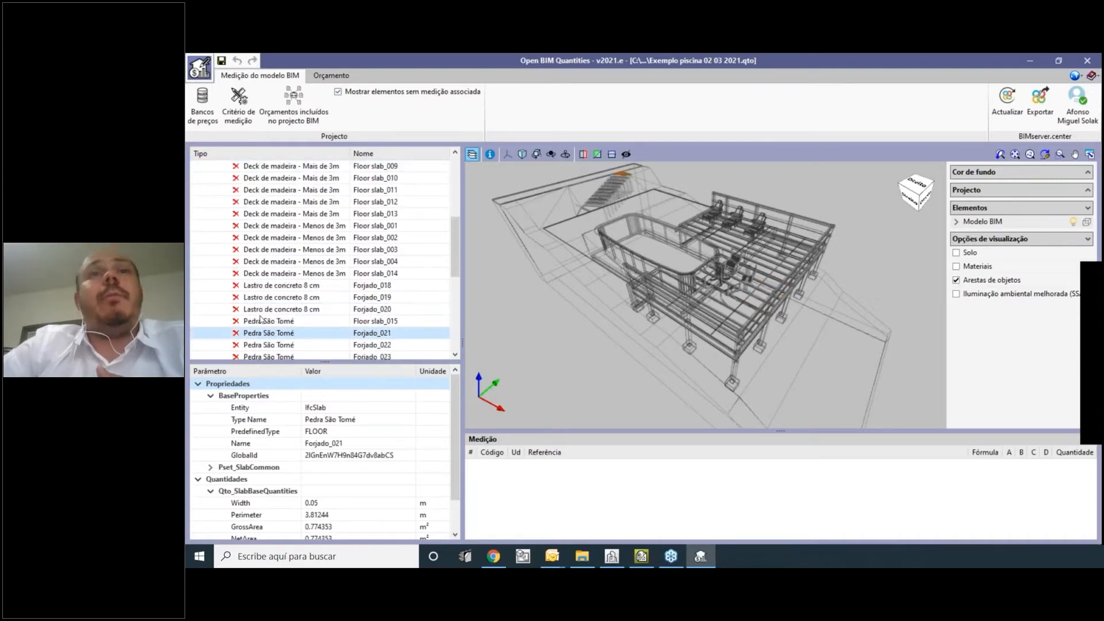
scroll(277, 338, "down", 2)
left_click(277, 336)
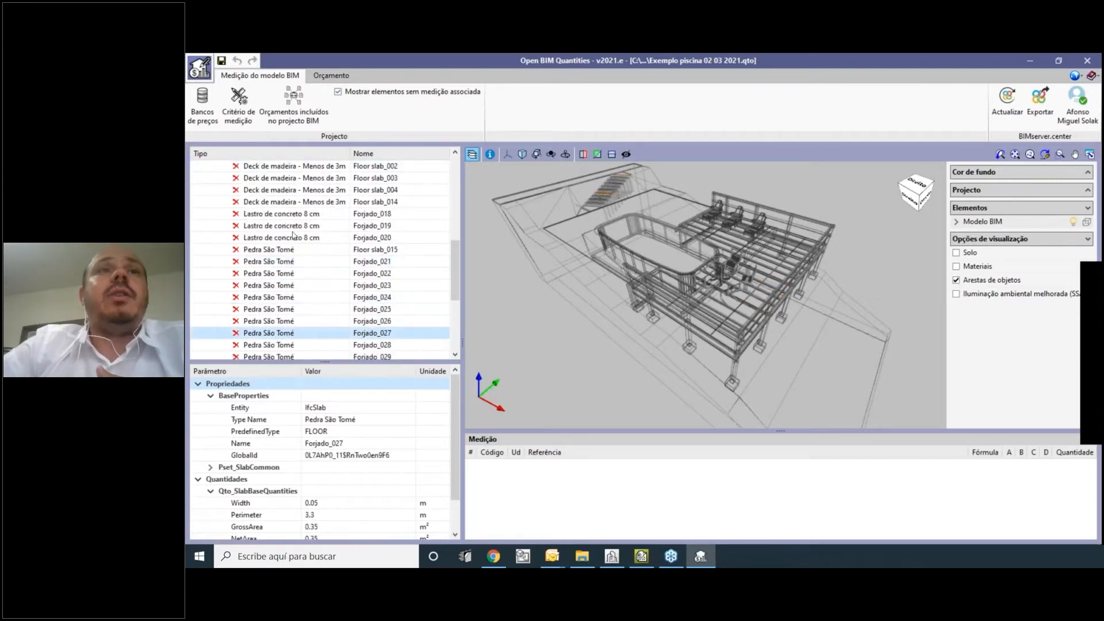
left_click(293, 235)
Highlight the Deck de madeira - Mais de 3m slabs one at a time, including Floor slab_011, Floor slab_010 and Floor slab_012.
scroll(299, 253, "up", 4)
left_click(316, 263)
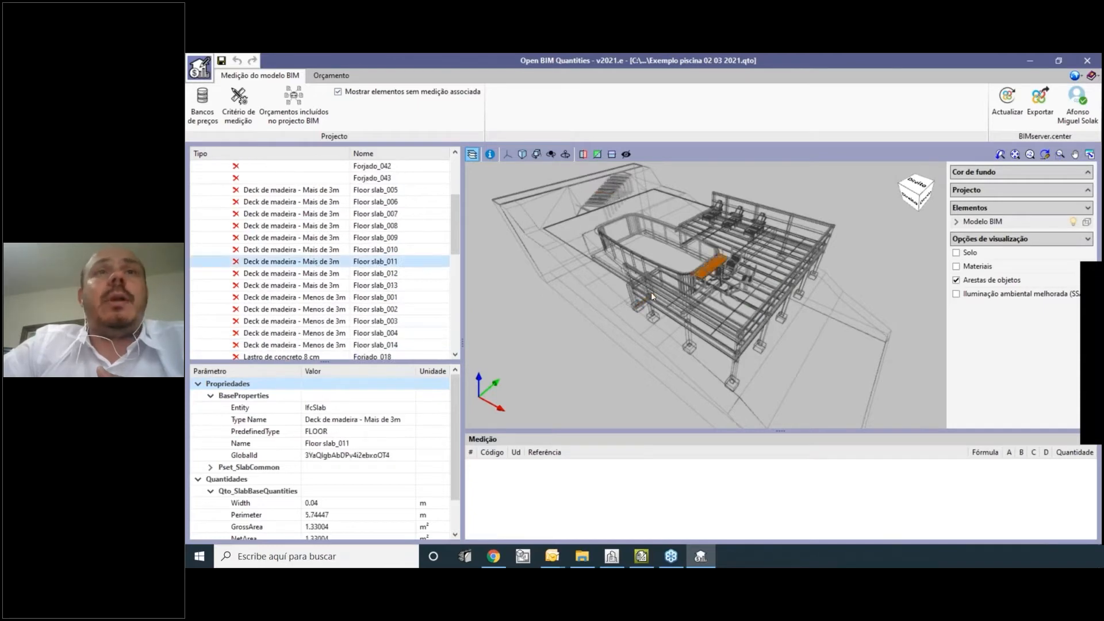
scroll(702, 265, "up", 3)
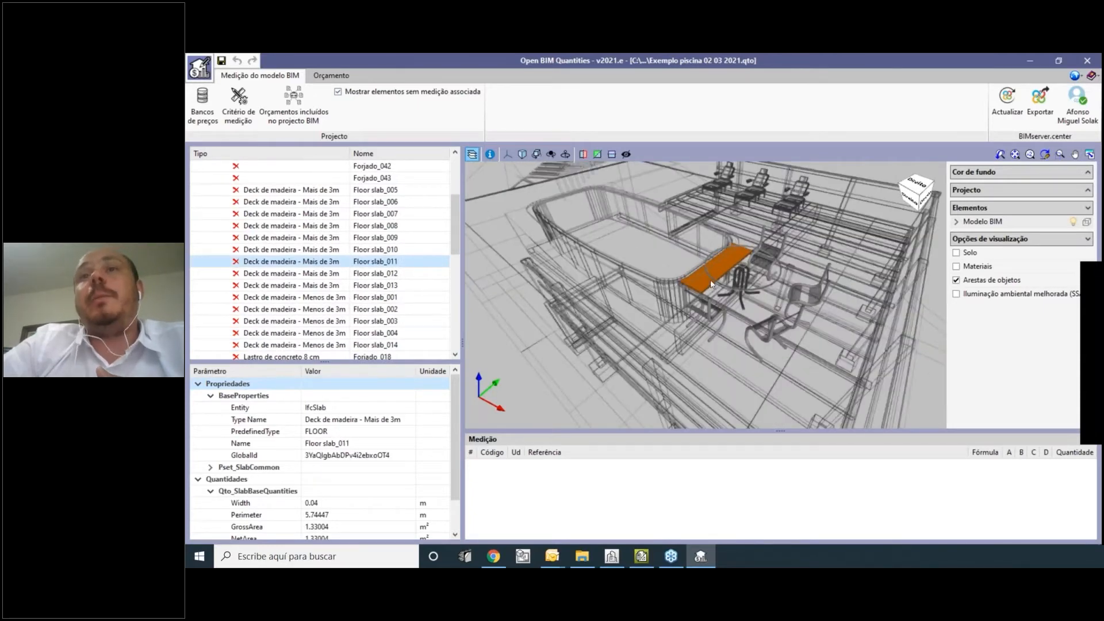
left_click(326, 251)
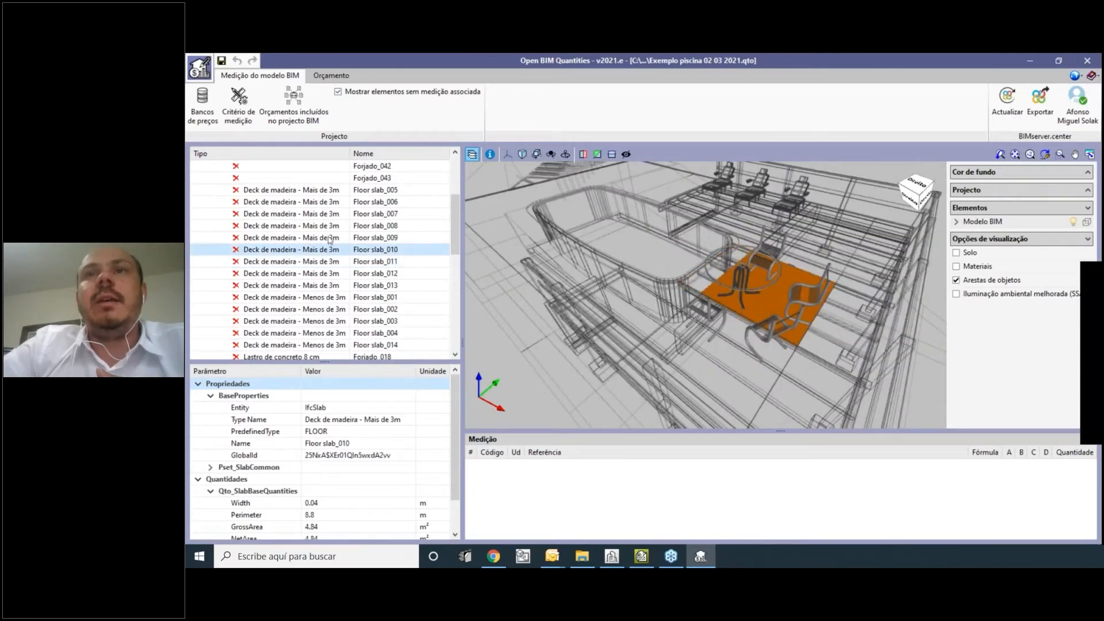
left_click(329, 228)
left_click(332, 216)
left_click(330, 265)
left_click(331, 273)
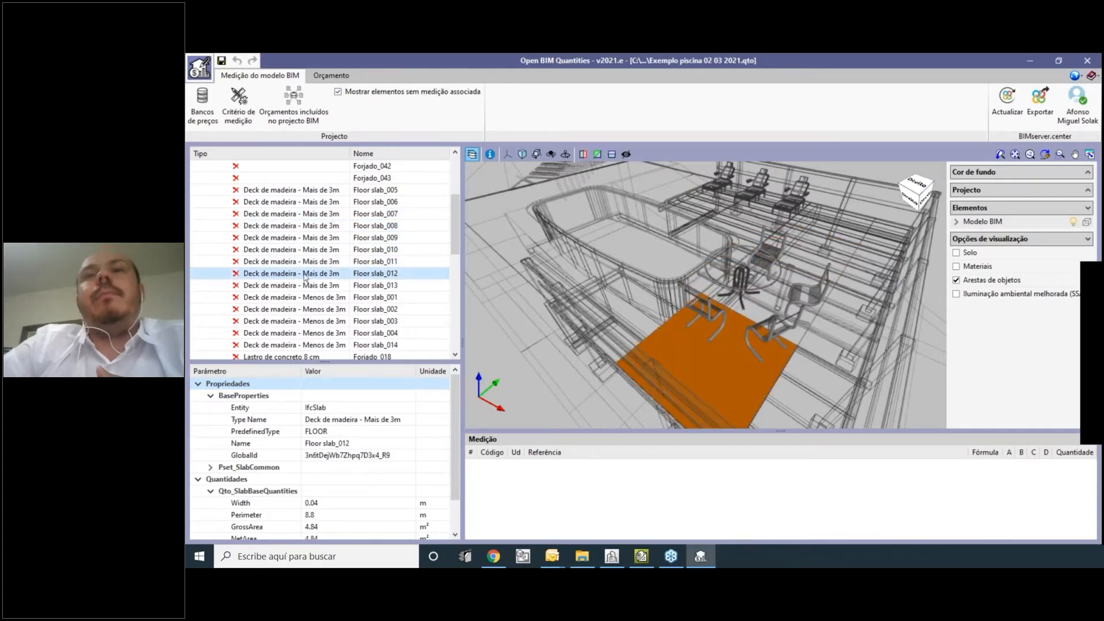
Compare the Menos de 3m deck slab Floor slab_003 with Floor slab_011 and the stone stair slab Forjado_027.
left_click(318, 322)
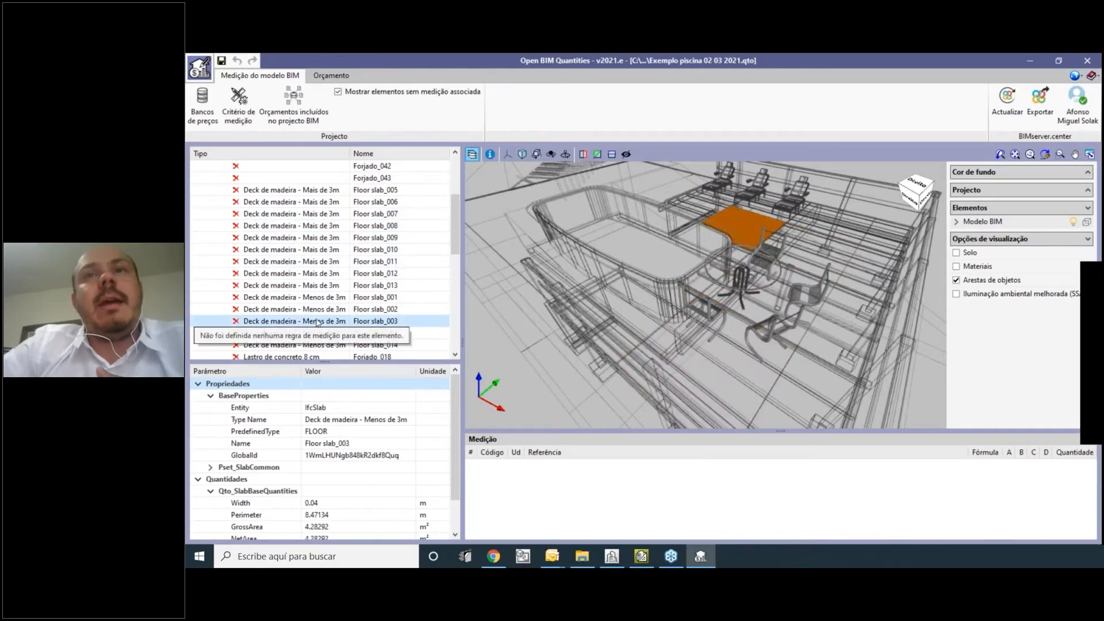
left_click(317, 263)
scroll(741, 287, "down", 5)
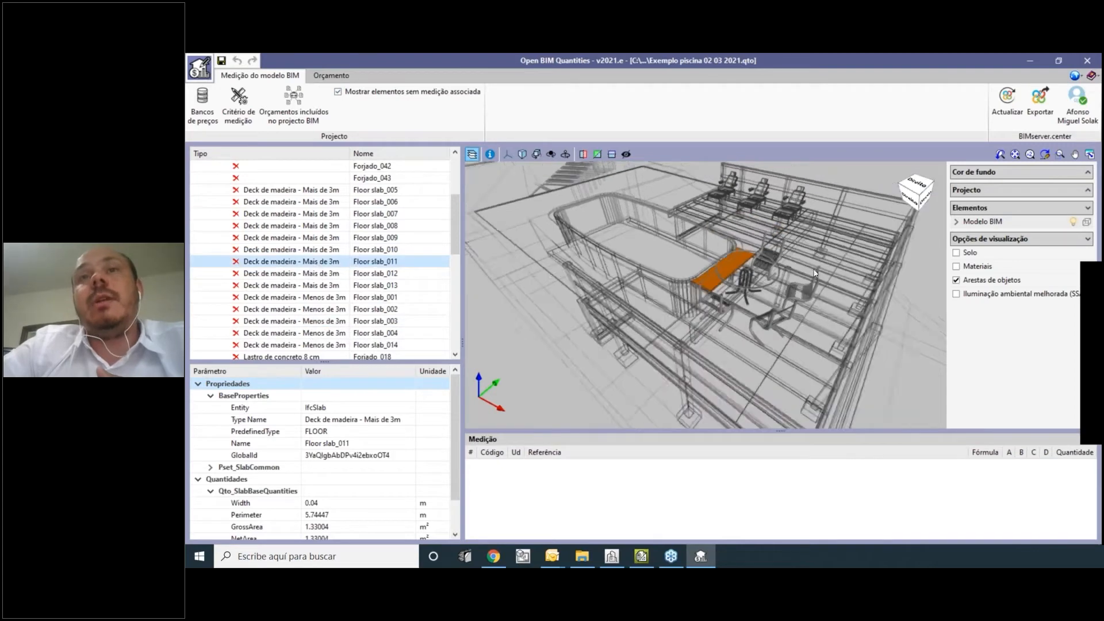
scroll(309, 231, "up", 3)
scroll(309, 231, "down", 8)
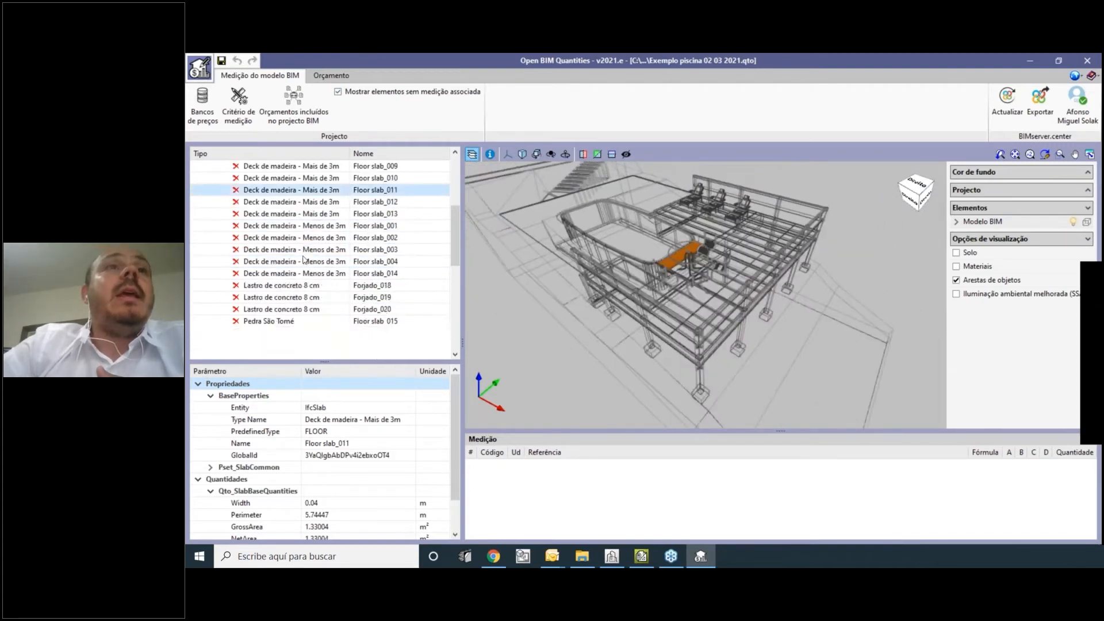
left_click(281, 302)
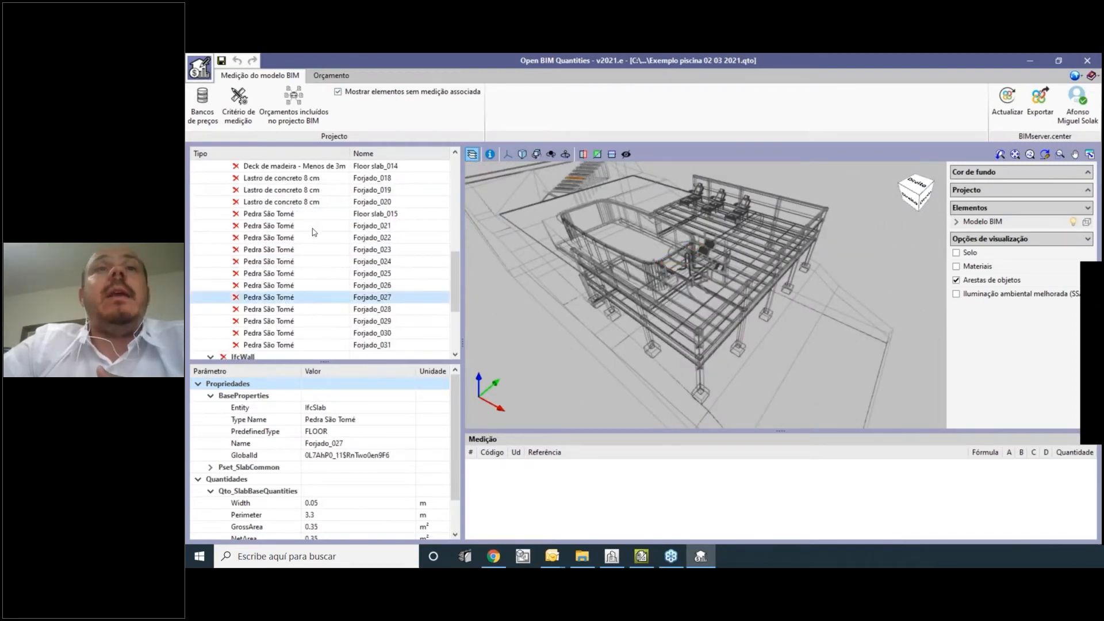
Expand the IfcFurniture entities and examine the third furniture item, a lounger on the deck.
scroll(312, 229, "up", 6)
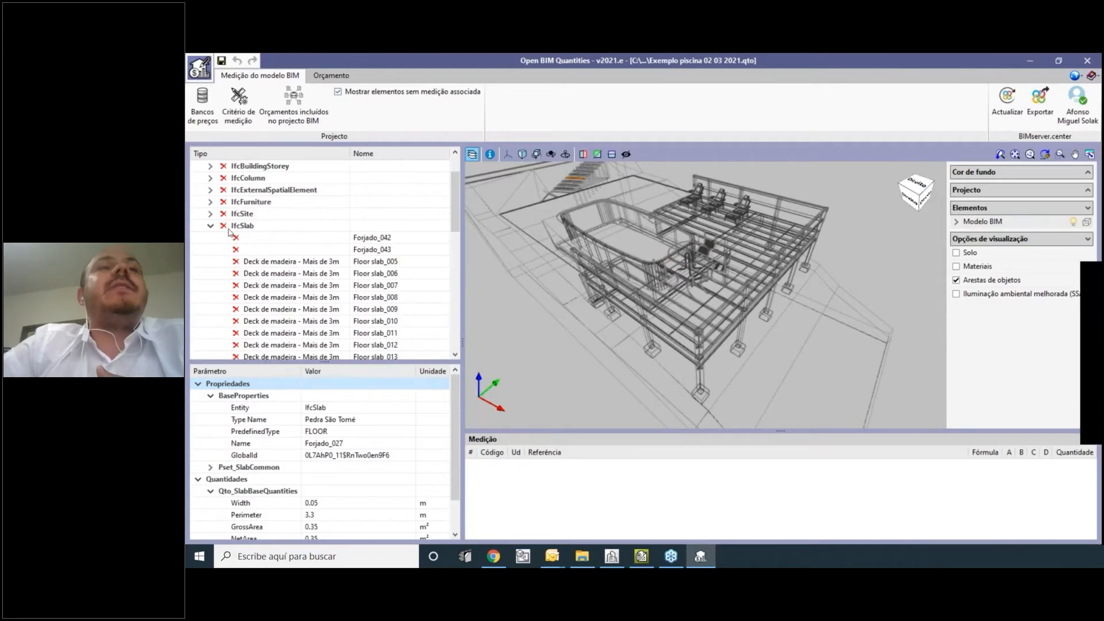
scroll(233, 230, "up", 1)
double_click(242, 238)
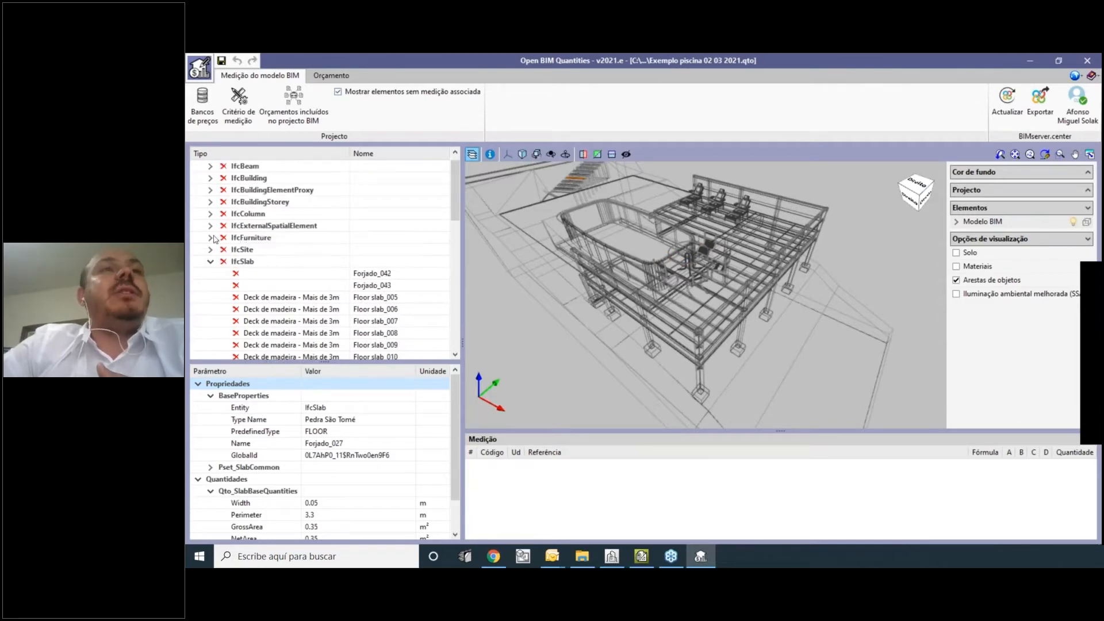
left_click(240, 273)
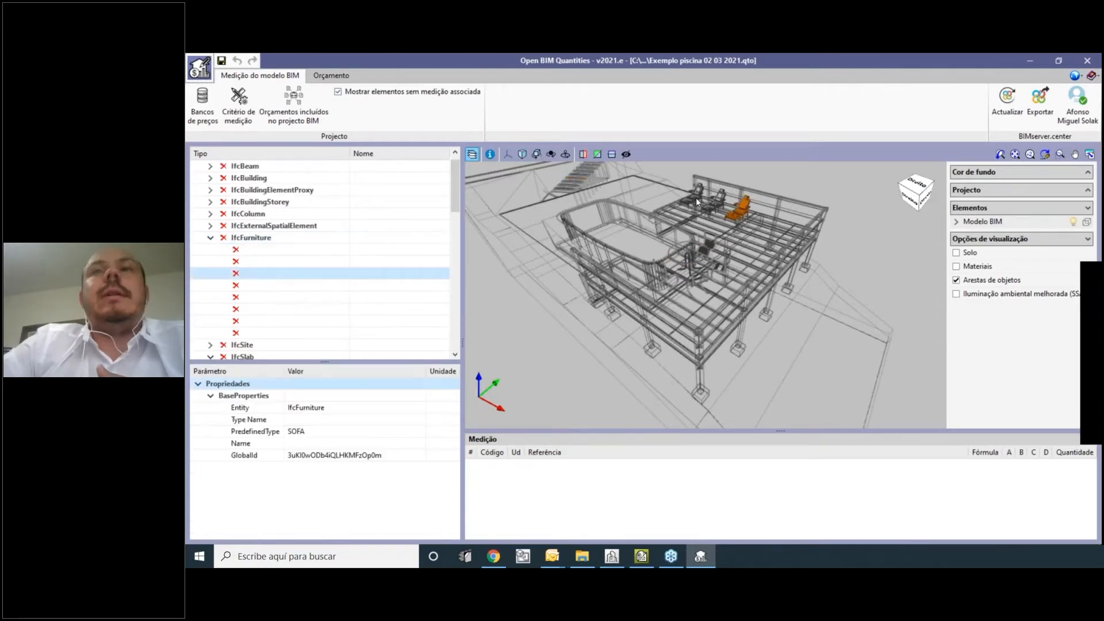
scroll(695, 197, "up", 5)
scroll(763, 332, "down", 5)
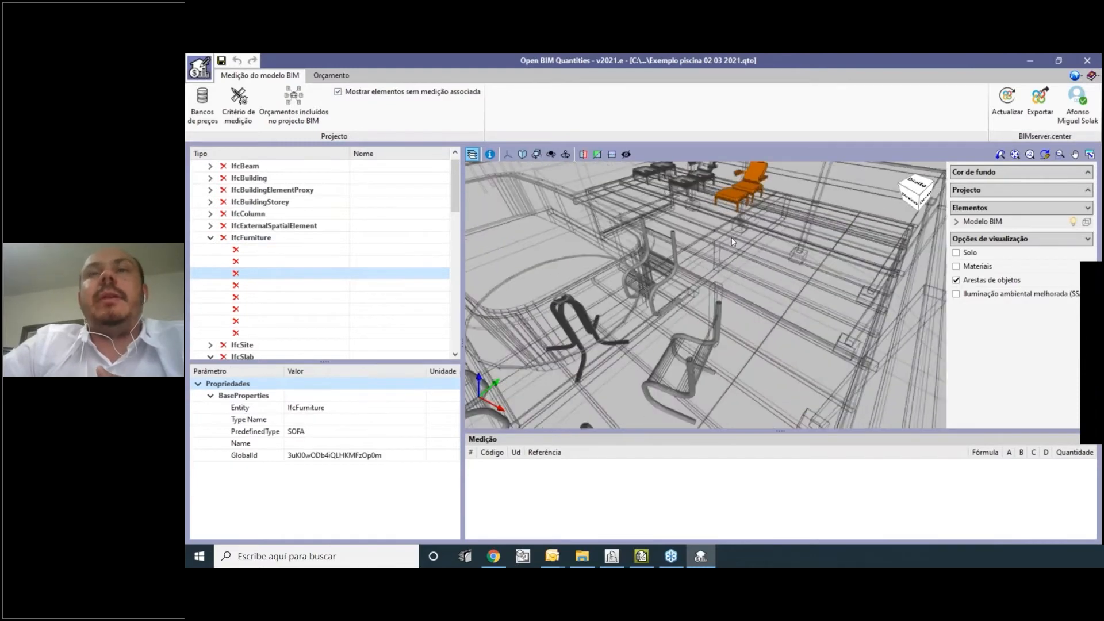
scroll(231, 227, "down", 1)
Highlight the chairs and the round table among the IfcFurniture entities and check their predefined types.
left_click(246, 273)
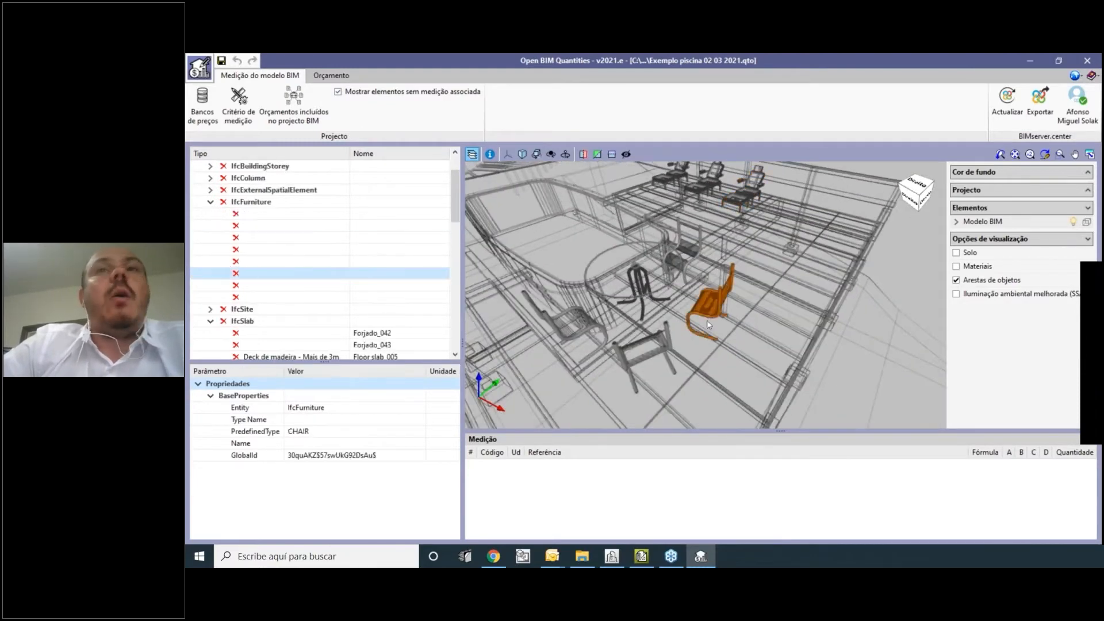
left_click(242, 286)
left_click(246, 297)
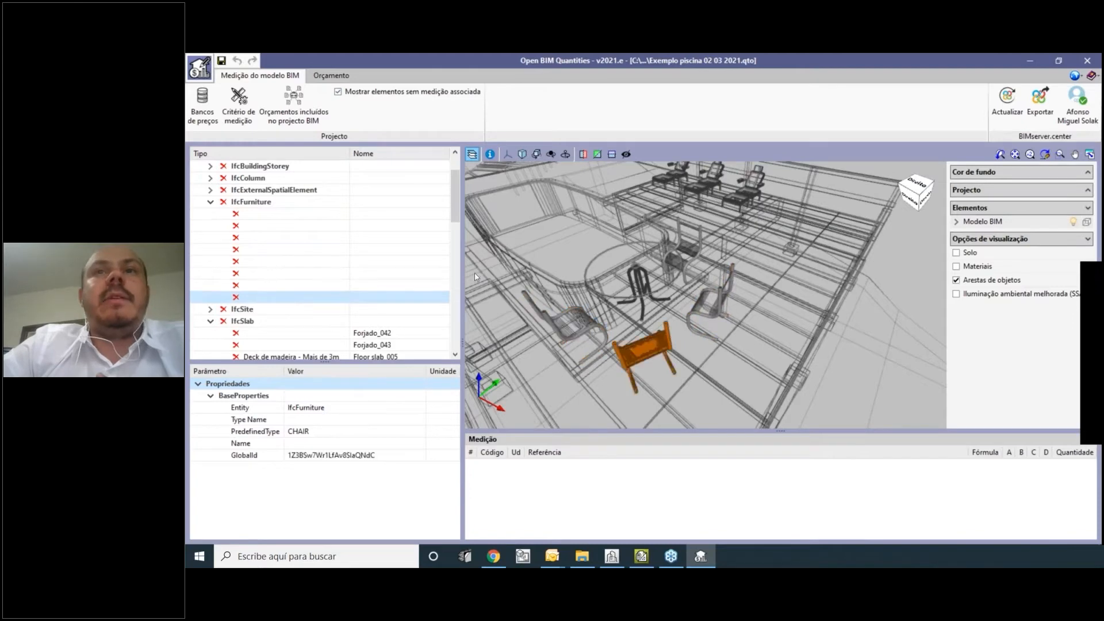
left_click(254, 251)
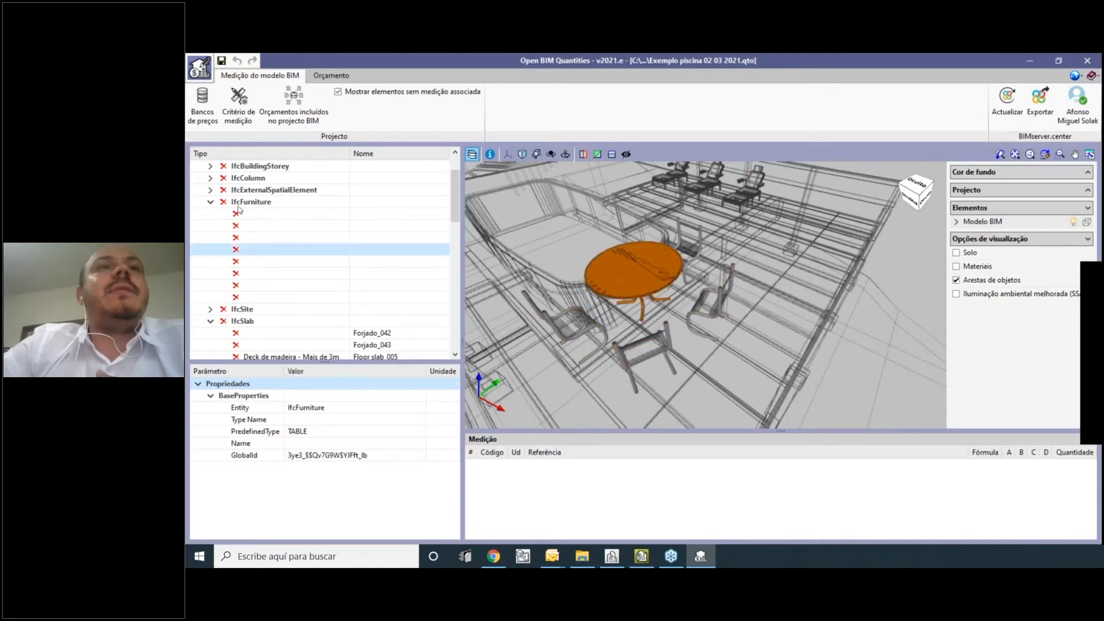
Expand the IfcColumn entities and inspect a Pilar 15x15 (Base) column and the Pilar 15x15 (Topo) column at the deck corner.
scroll(211, 232, "up", 1)
left_click(210, 226)
scroll(373, 254, "down", 2)
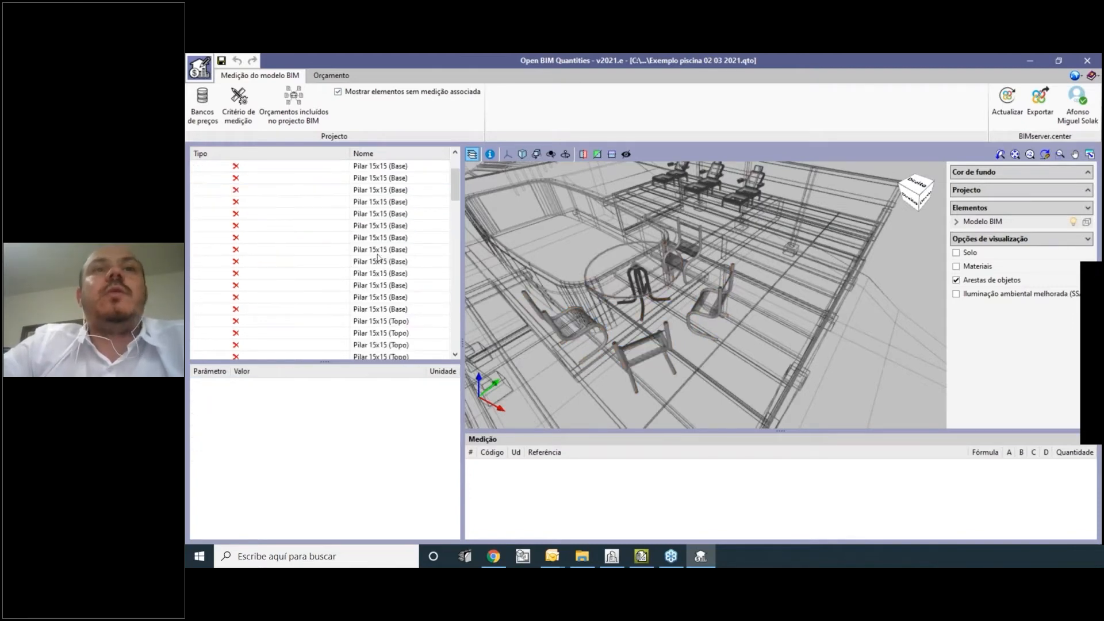
left_click(376, 251)
scroll(376, 251, "down", 3)
scroll(640, 335, "down", 5)
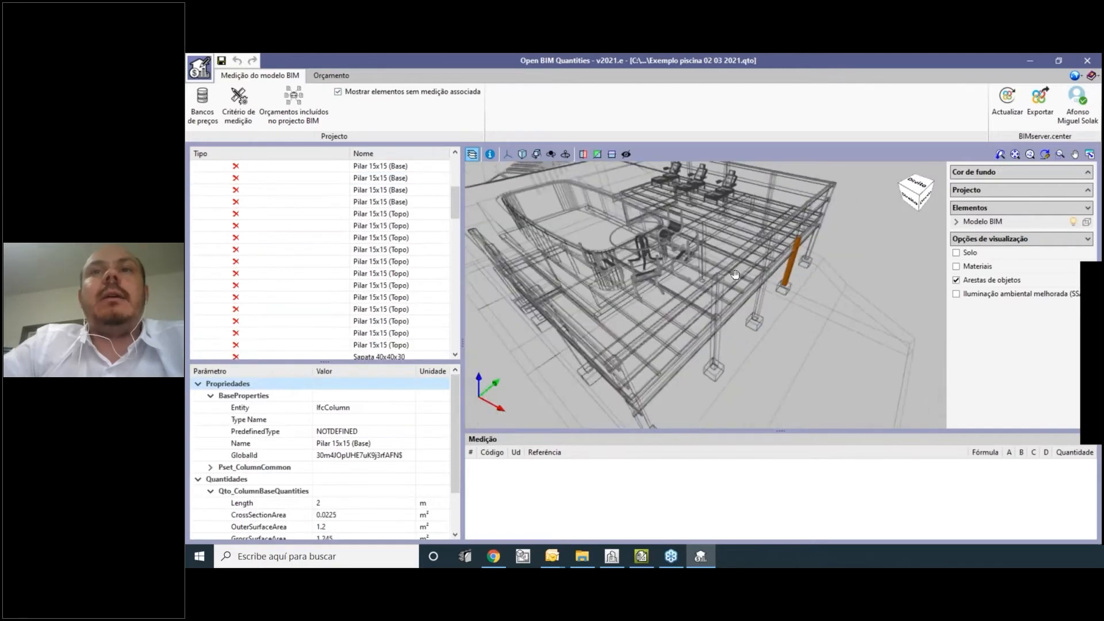
left_click(665, 345)
scroll(667, 345, "down", 1)
scroll(368, 248, "up", 4)
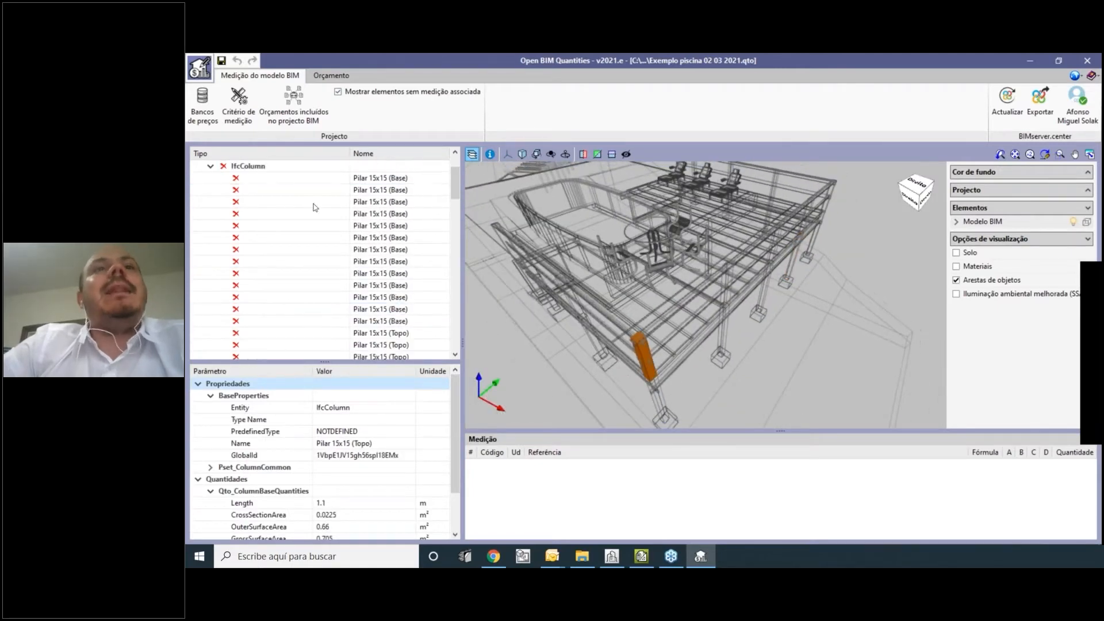
Collapse the IfcColumn, IfcSlab and IfcWall groups in the entity tree.
scroll(303, 252, "up", 5)
left_click(210, 225)
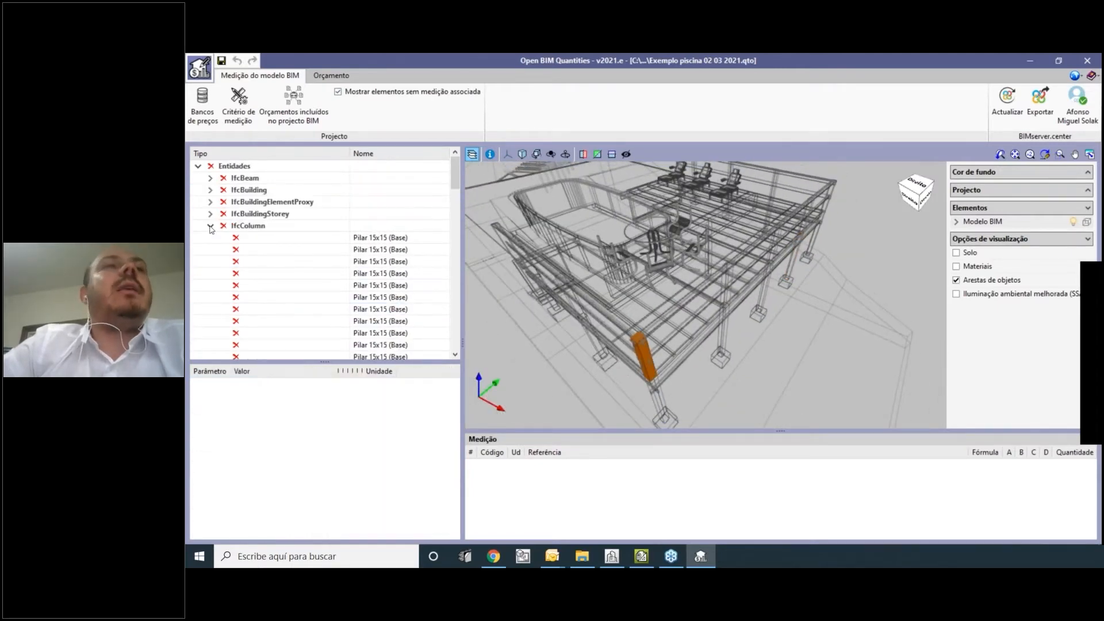
left_click(209, 273)
left_click(210, 273)
left_click(209, 285)
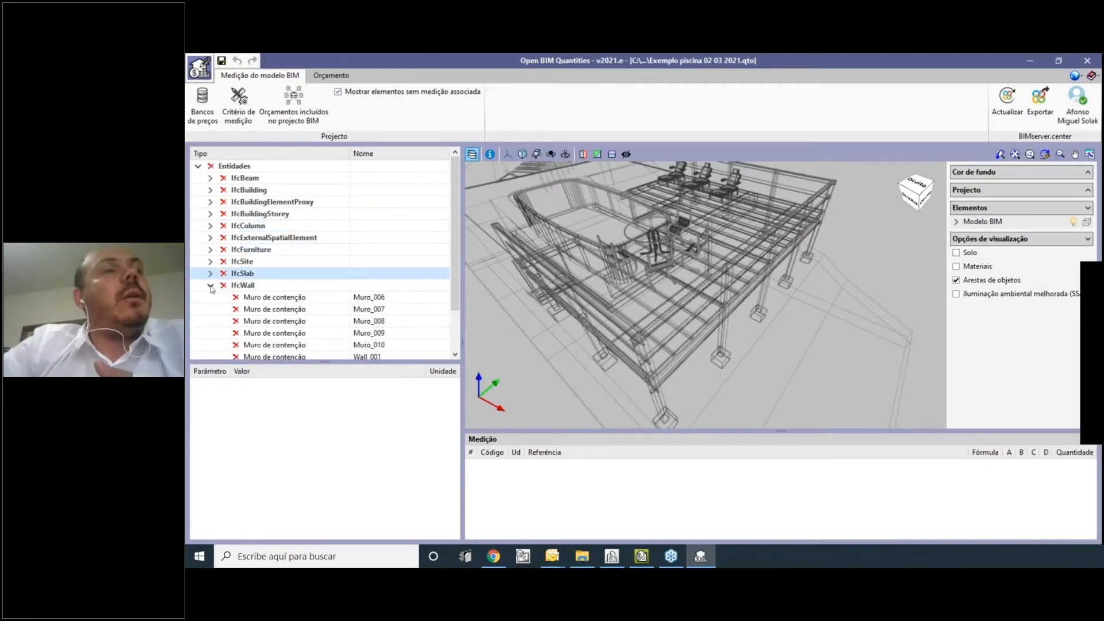
left_click(211, 287)
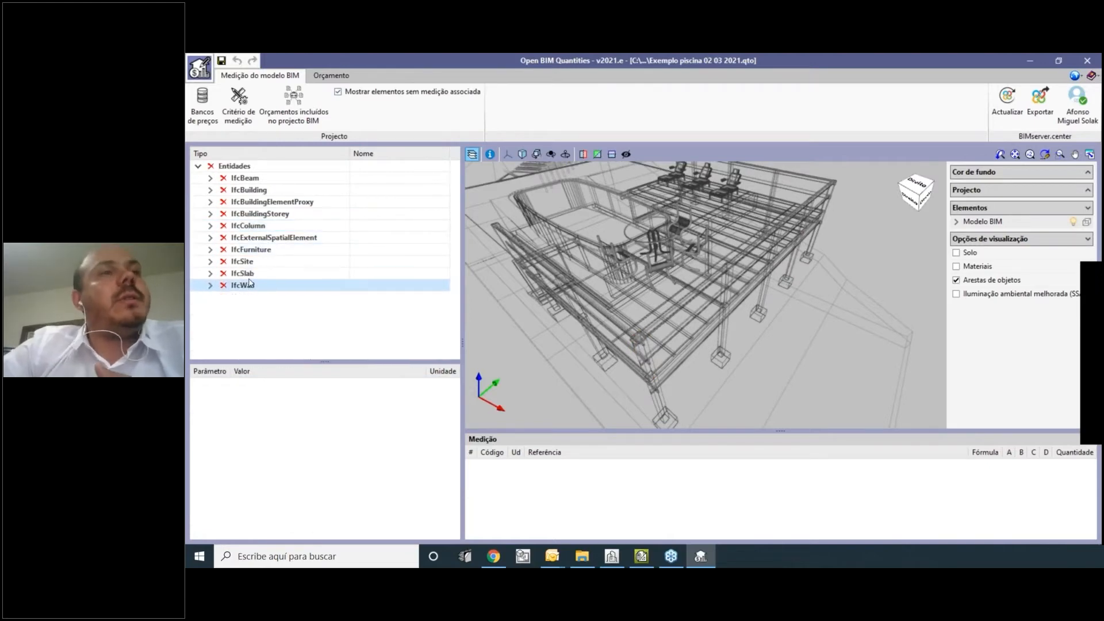
Expand the IfcSlab entities, select Floor slab_007 and examine its base properties, quantities and location in the deck.
left_click(210, 273)
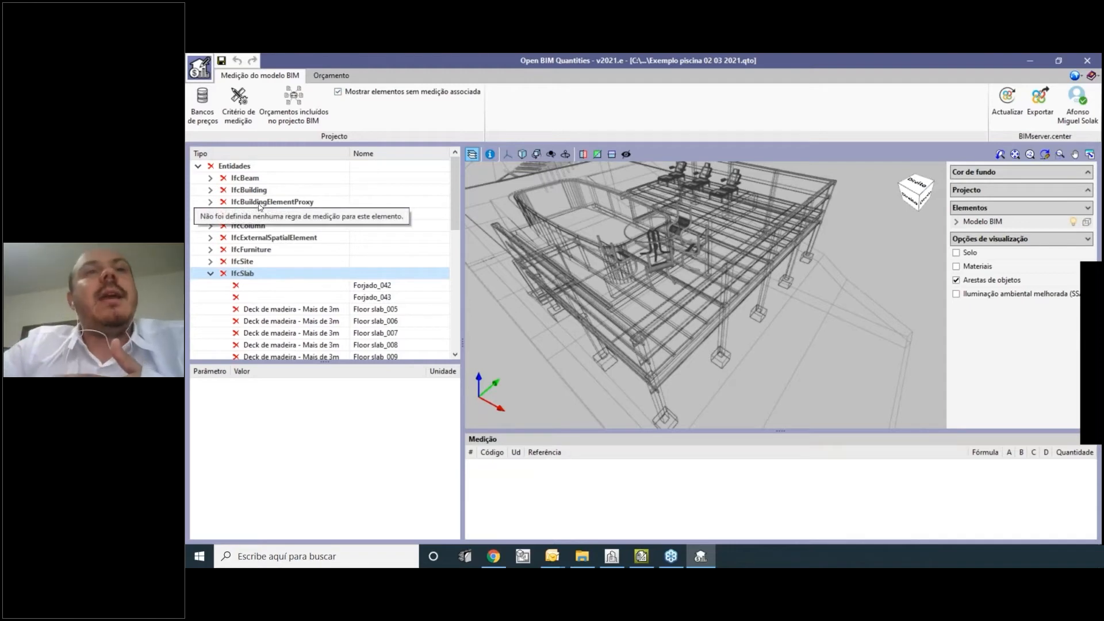
scroll(285, 303, "down", 1)
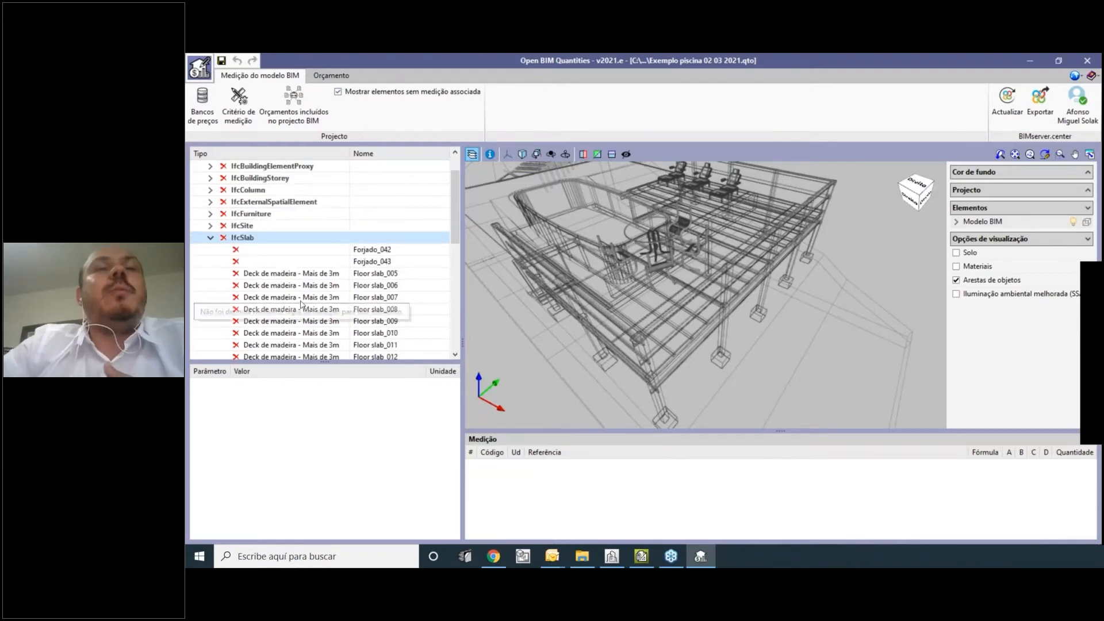
left_click(301, 298)
left_click_drag(342, 341, 343, 326)
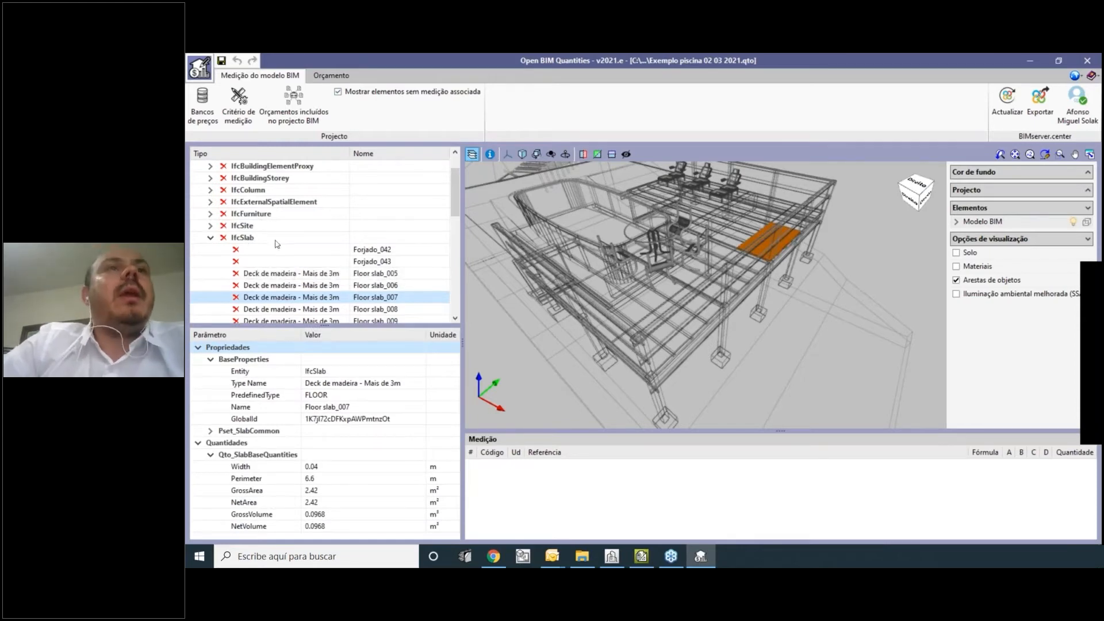
scroll(386, 285, "down", 1)
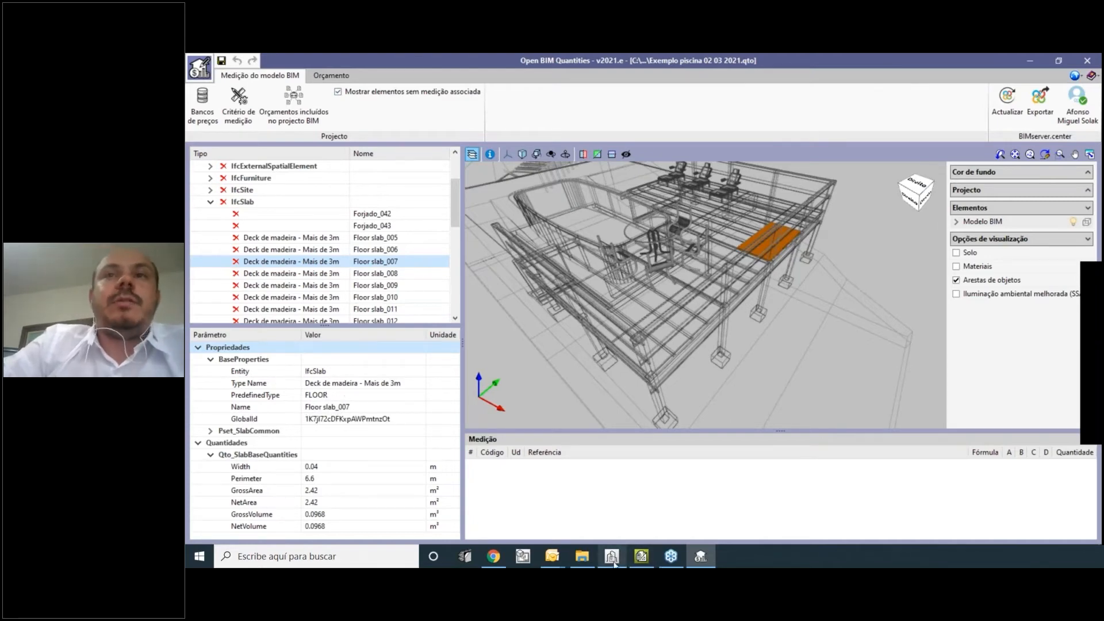
scroll(726, 280, "down", 2)
scroll(812, 287, "up", 5)
middle_click_drag(811, 287, 798, 322)
scroll(797, 322, "down", 4)
scroll(770, 256, "up", 4)
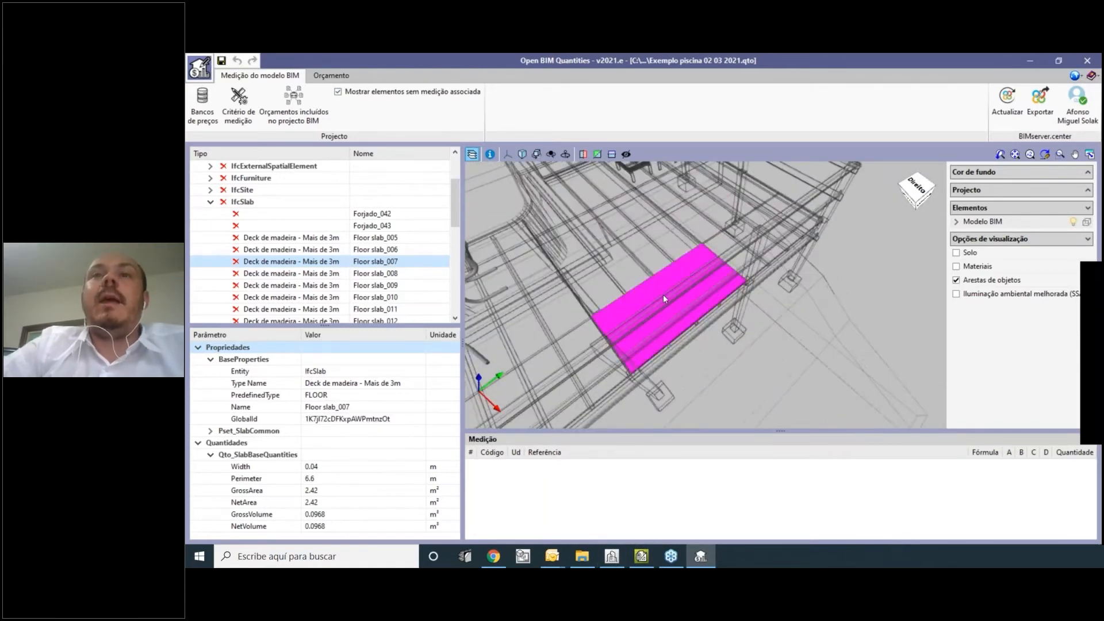
scroll(664, 294, "down", 2)
middle_click_drag(663, 295, 661, 262)
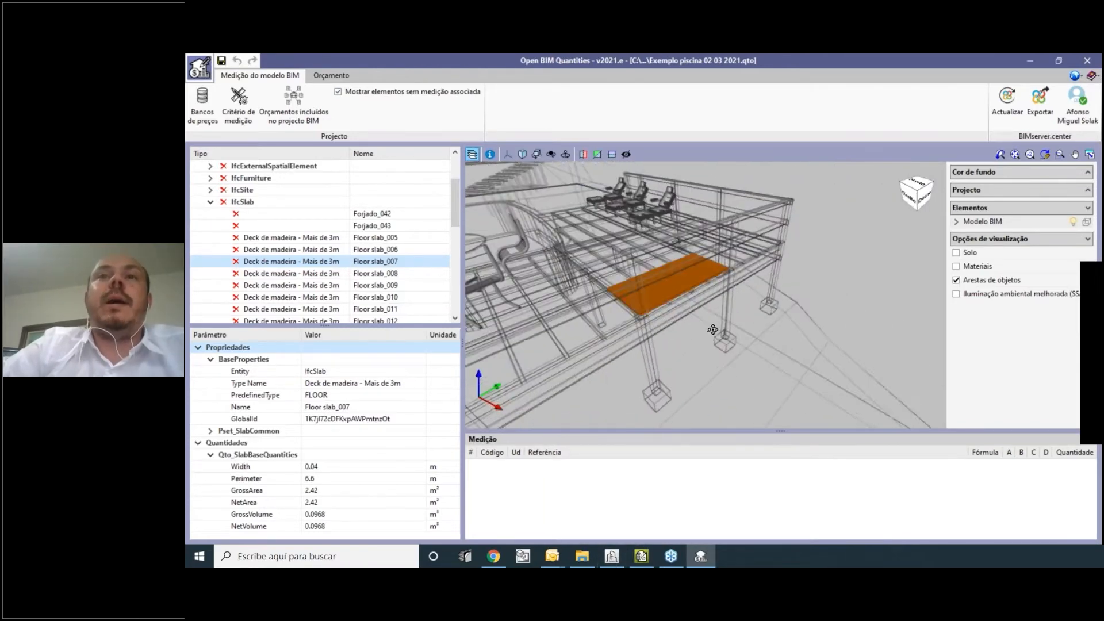
Switch to CYPE Architecture and open the Floor slab_007 deck slab for editing, moving its dialog clear of the slab to inspect the label.
left_click(609, 556)
scroll(640, 320, "up", 6)
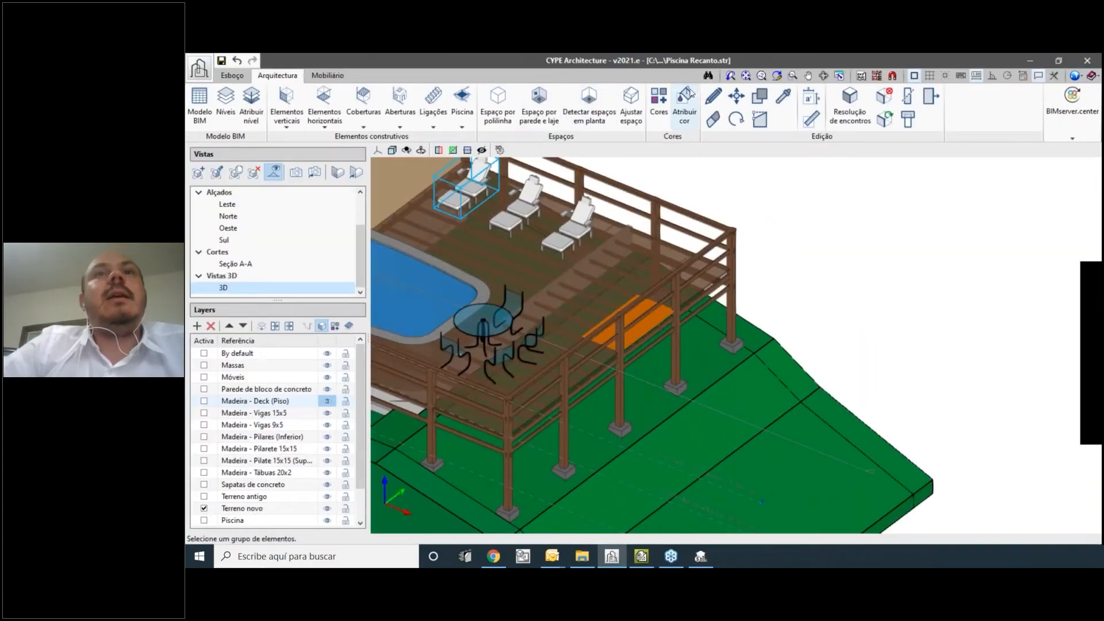
left_click(713, 112)
scroll(658, 322, "up", 4)
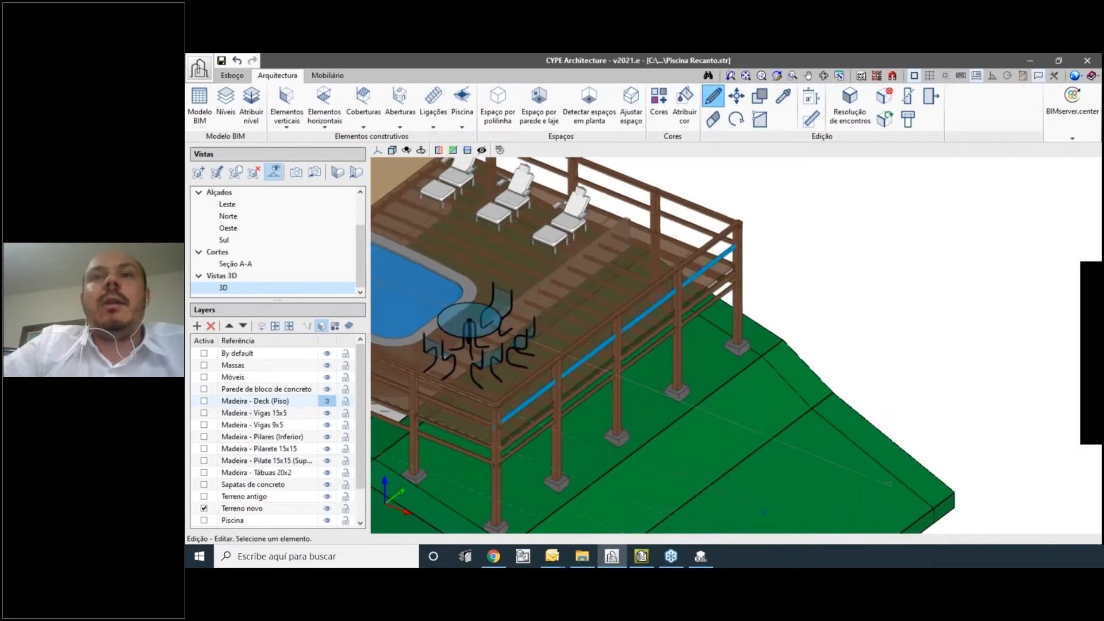
left_click(657, 323)
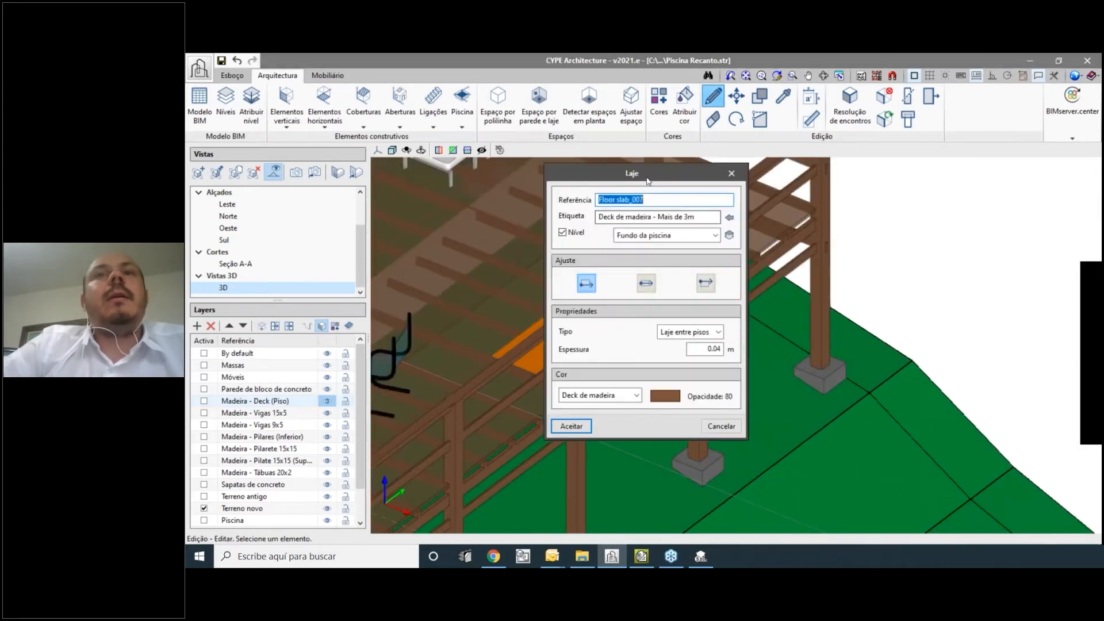
left_click_drag(583, 173, 418, 173)
left_click(387, 214)
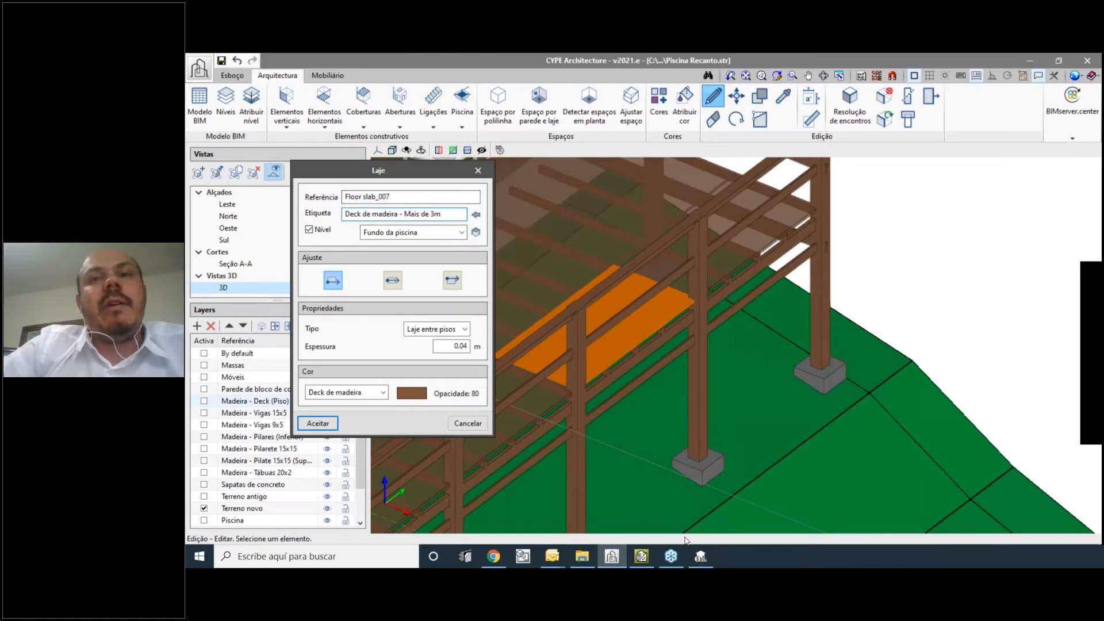
Switch to Open BIM Quantities and place its reduced window beside the slab dialog, wide enough to read the entity names and property values.
left_click(700, 556)
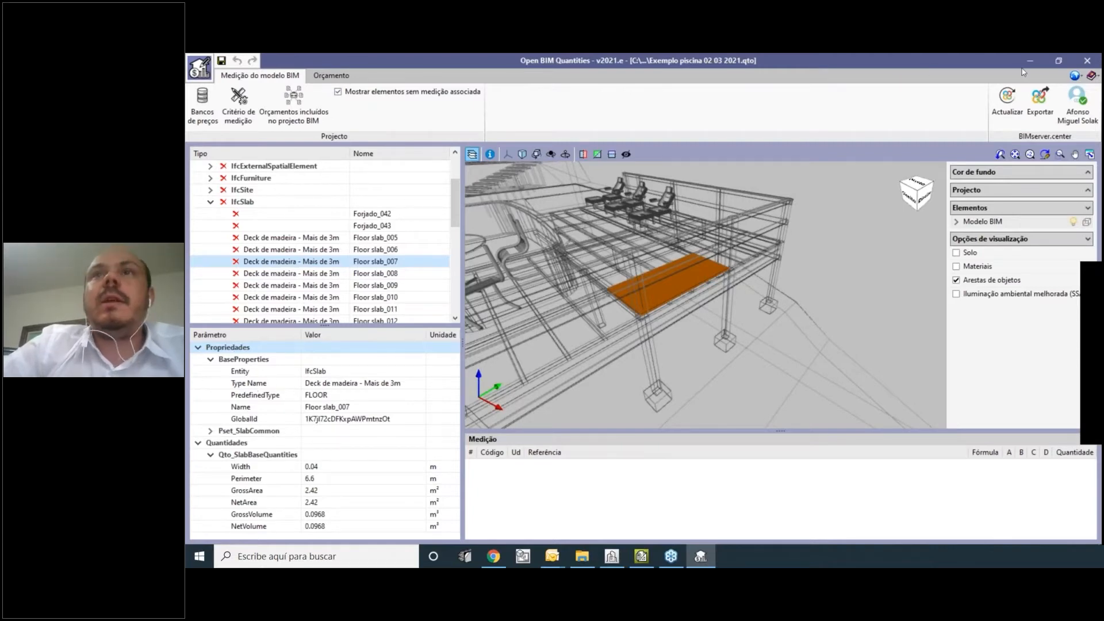
left_click(1058, 59)
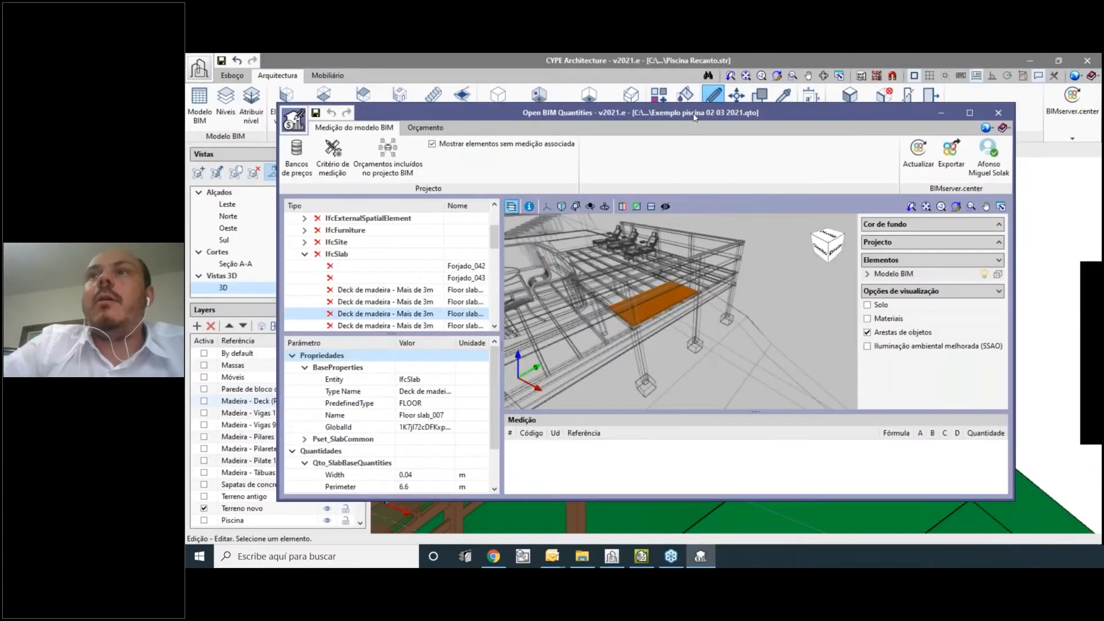
left_click_drag(694, 118, 1100, 143)
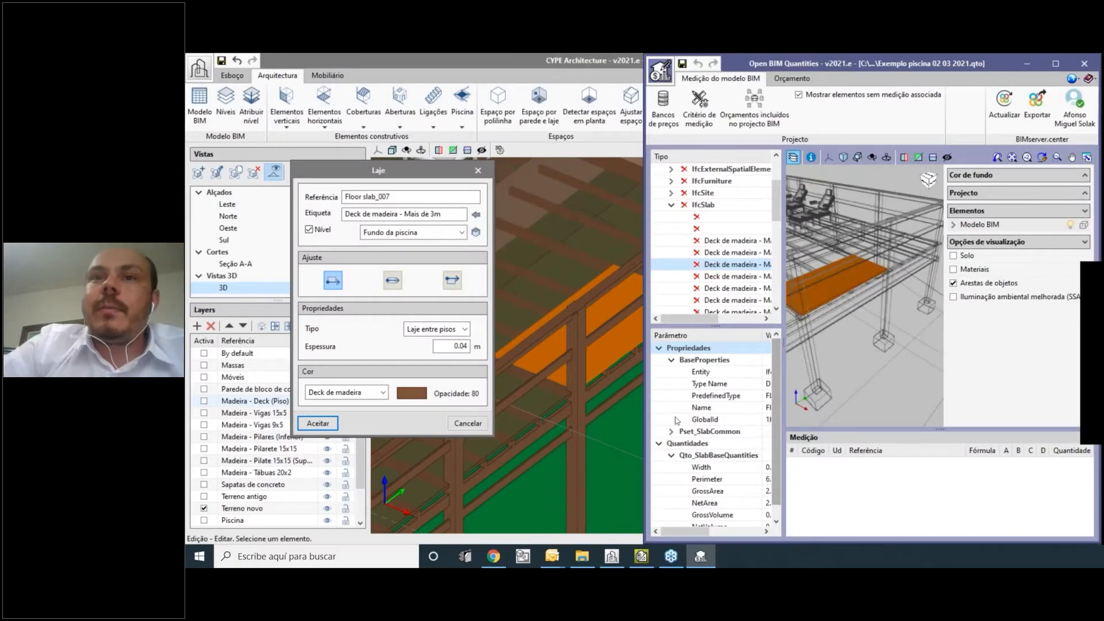
left_click_drag(579, 421, 576, 422)
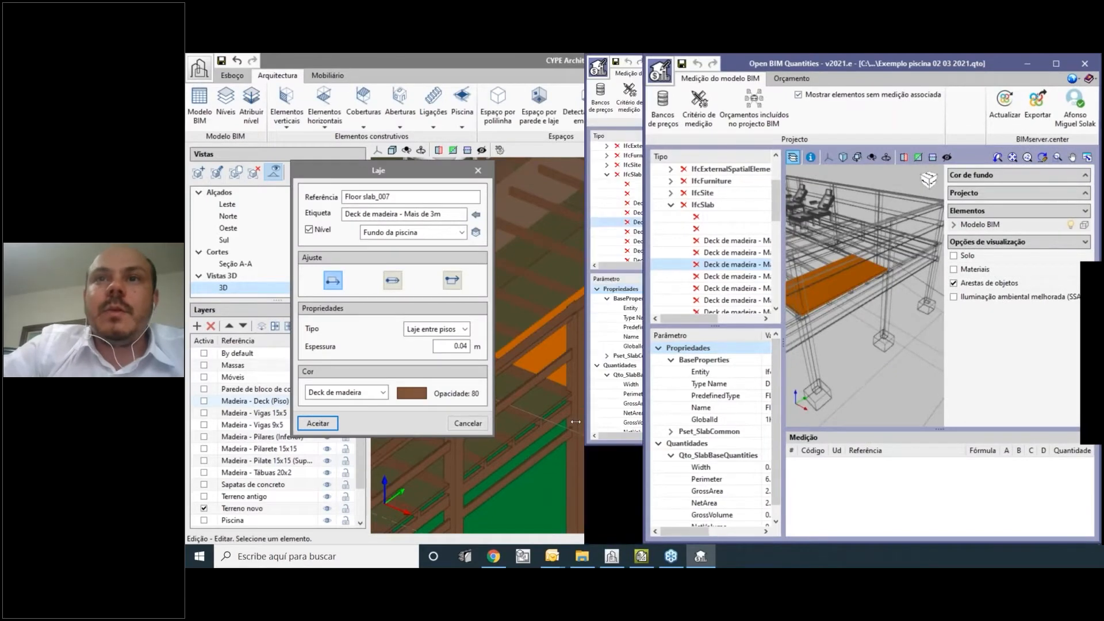
left_click_drag(735, 412, 828, 414)
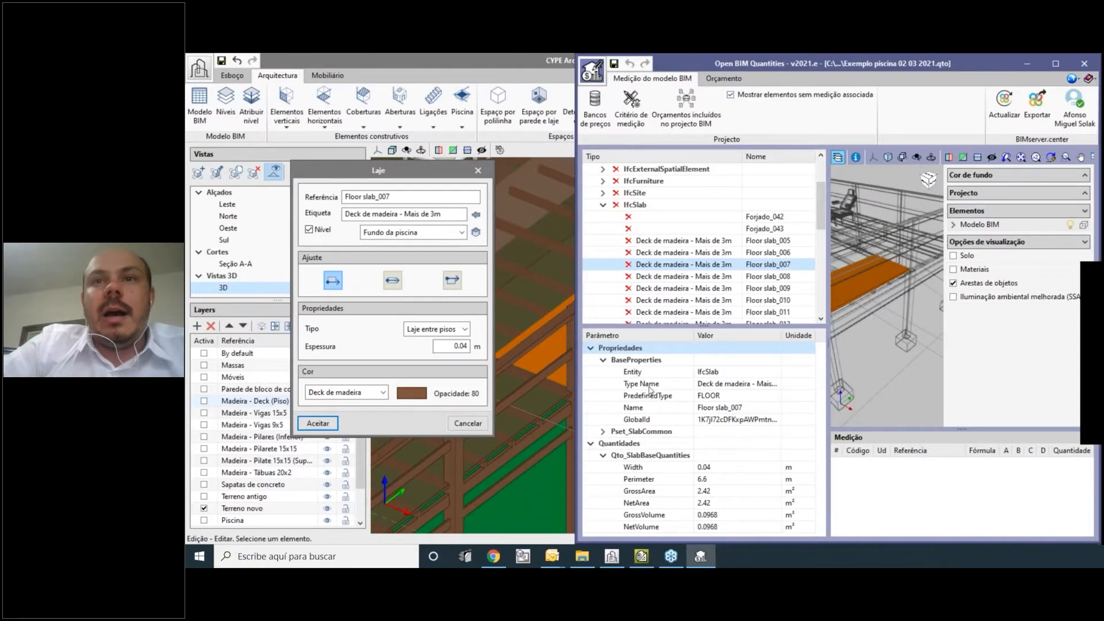
Compare the slab's Etiqueta and Referência in CYPE Architecture with the Type Name and Name properties in Open BIM Quantities.
left_click(452, 215)
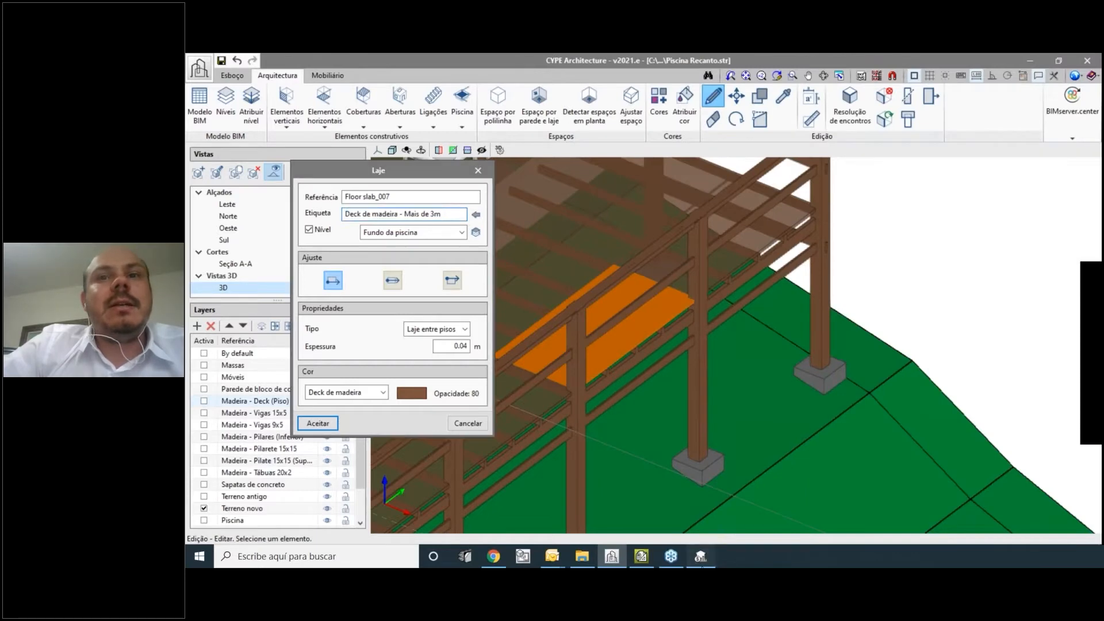
left_click(700, 556)
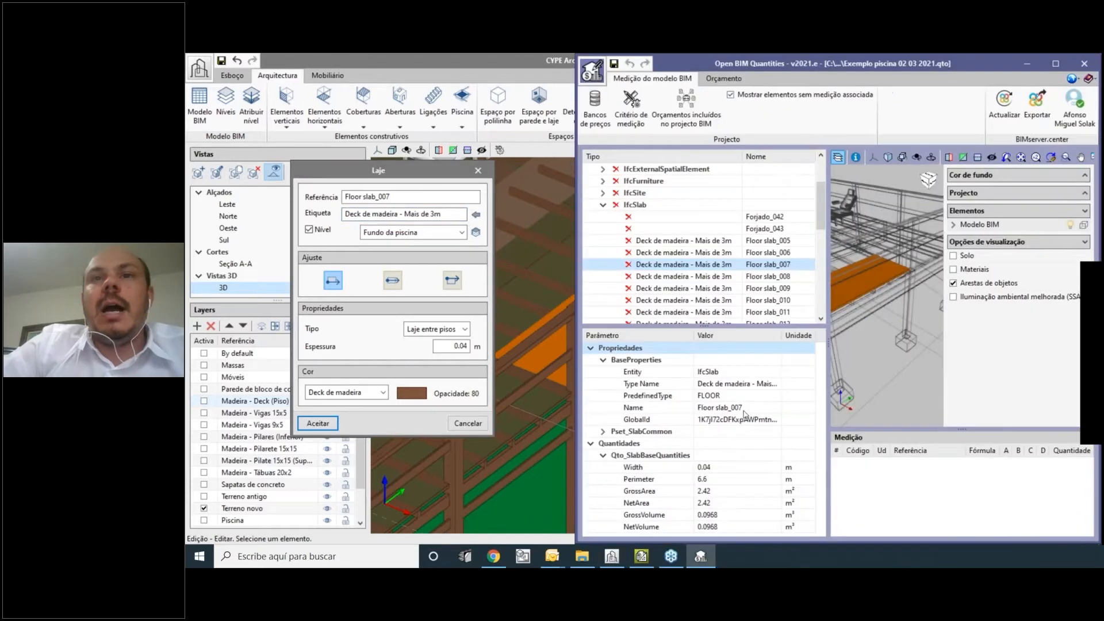
triple_click(400, 198)
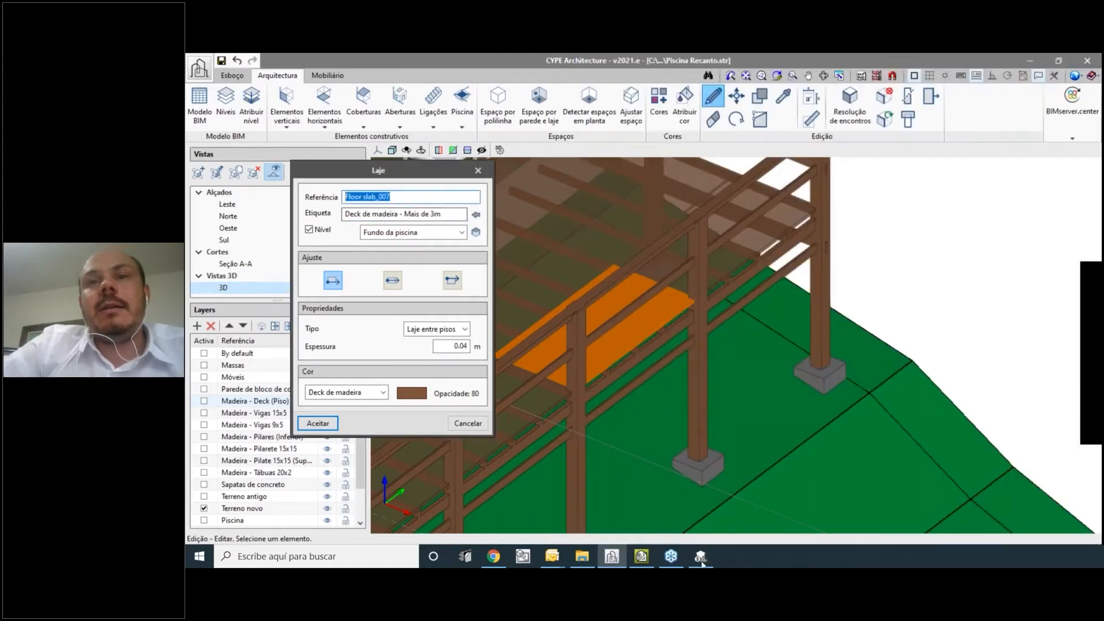
left_click(700, 556)
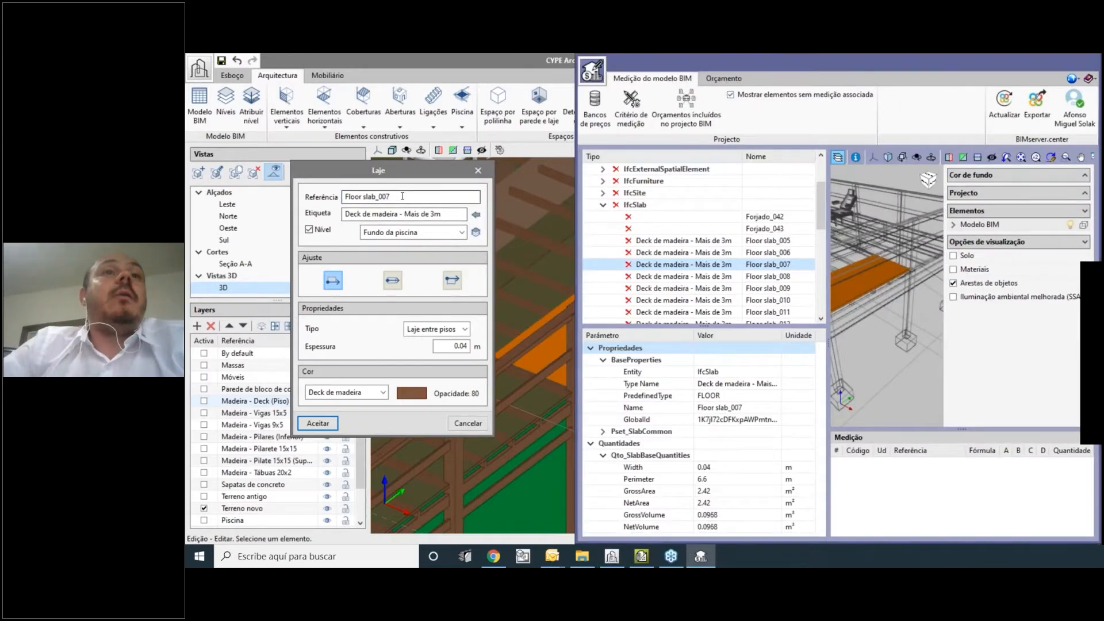
Review the labels available for the slab in CYPE Architecture and leave the label assignment without changing it.
left_click(333, 190)
left_click(476, 215)
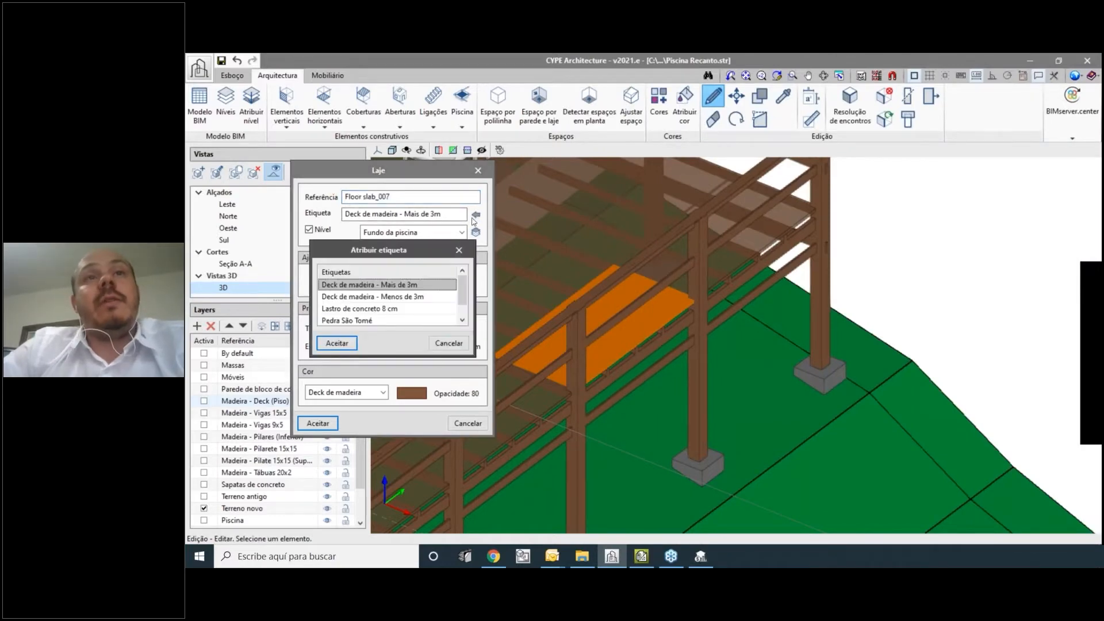
mouse_move(462, 290)
left_mouse_down()
mouse_move(470, 316)
mouse_move(468, 282)
left_mouse_up()
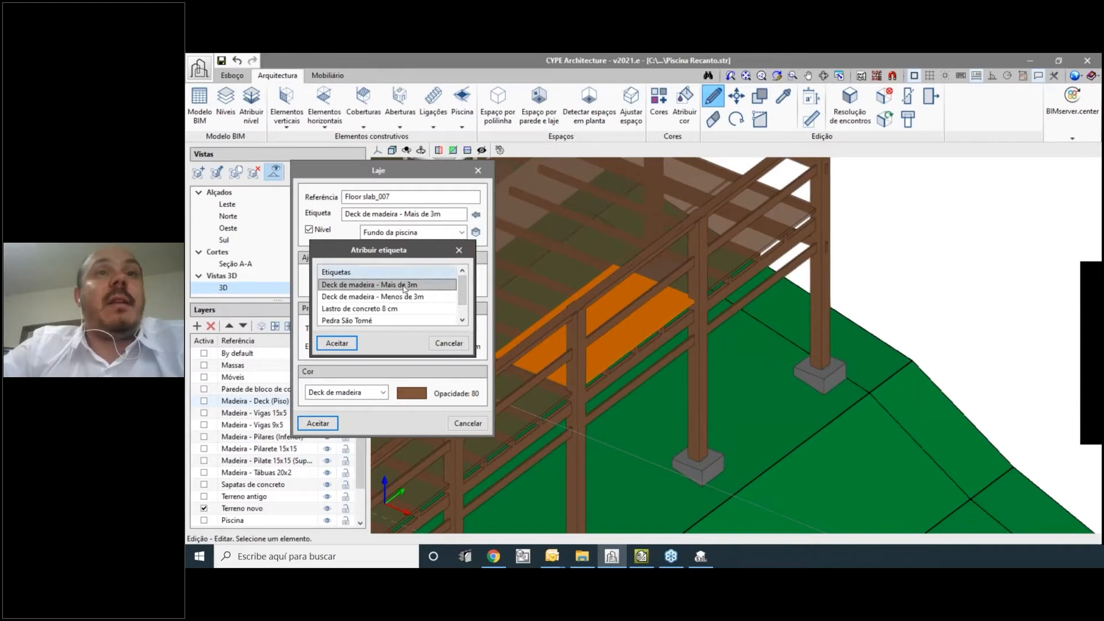
left_click(459, 251)
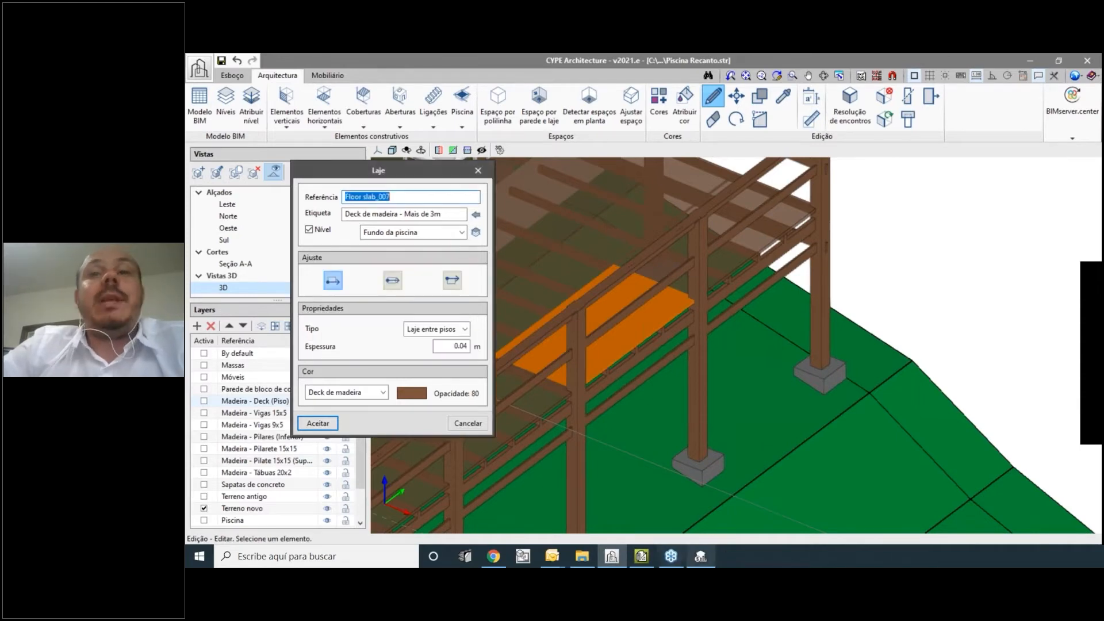
Return to Open BIM Quantities, maximize its window, enlarge the 3D view area and check the slab's Pset_SlabCommon property set.
left_click(700, 556)
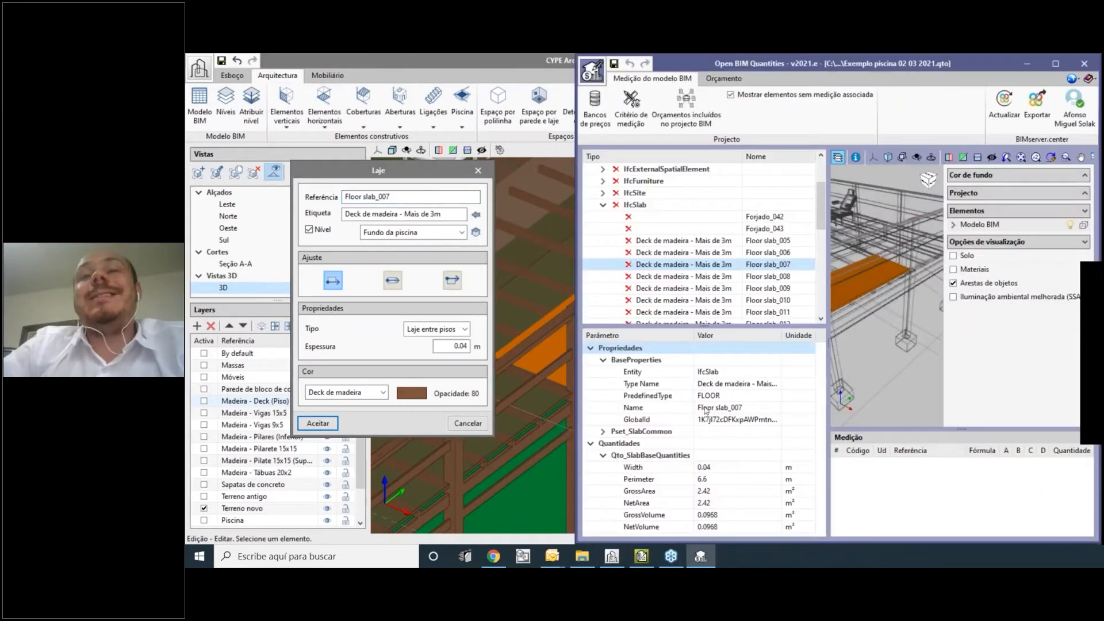
left_click(1062, 64)
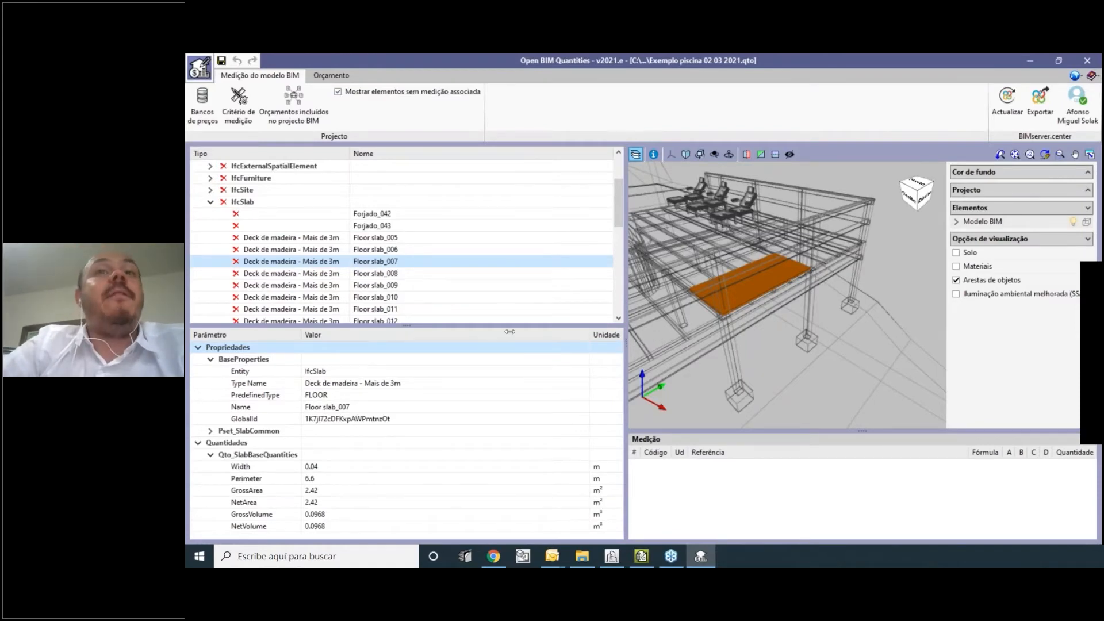
left_click_drag(510, 332, 430, 322)
scroll(644, 280, "down", 3)
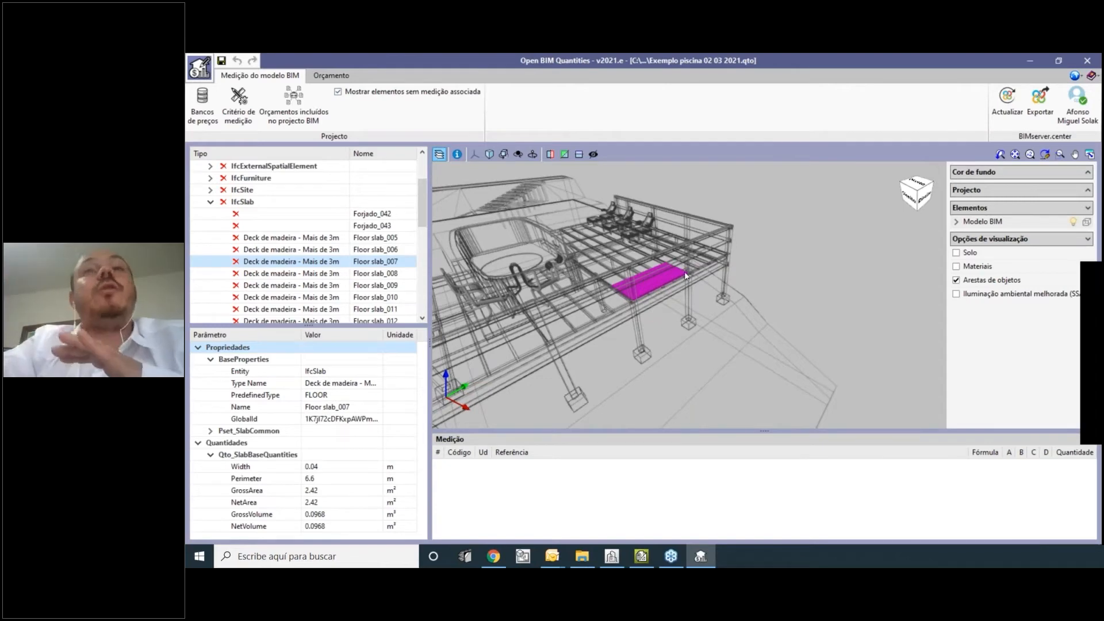
scroll(701, 225, "down", 3)
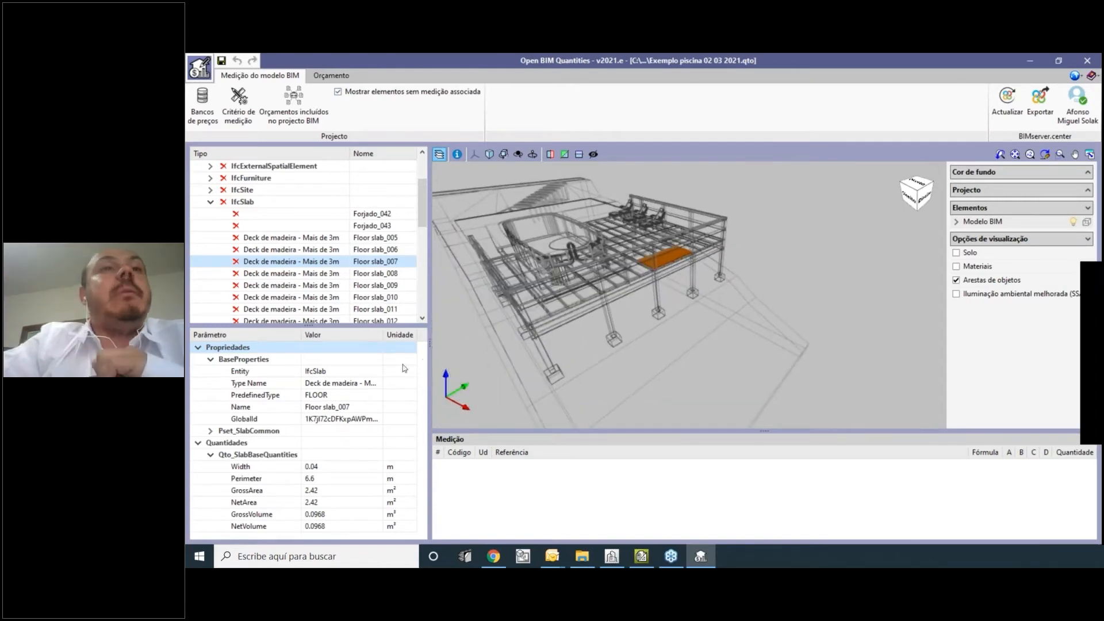
left_click(214, 432)
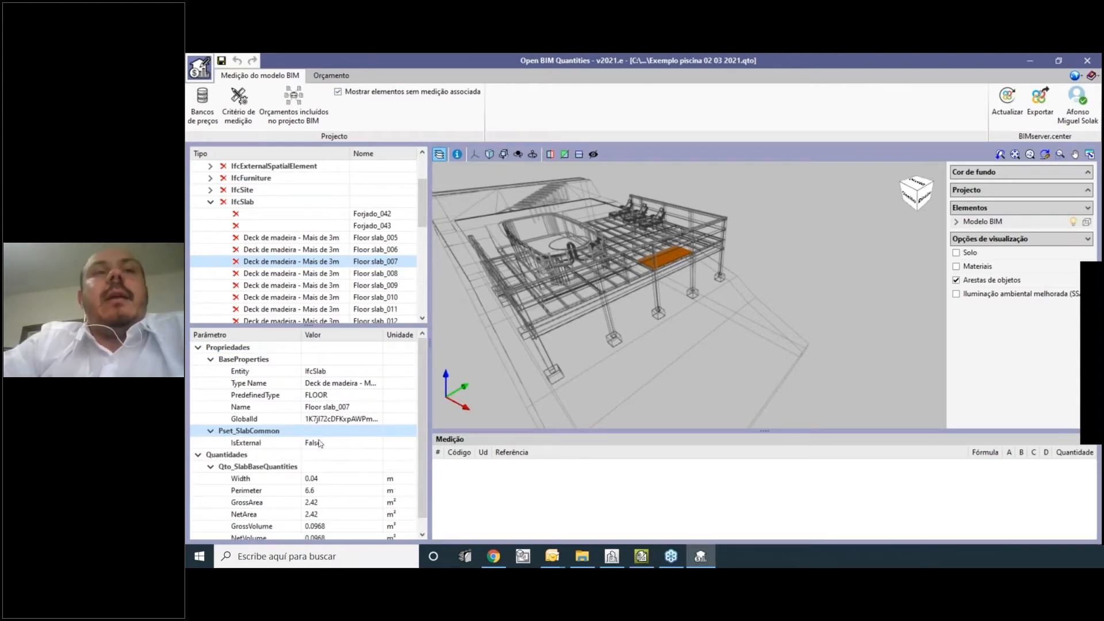
left_click(211, 431)
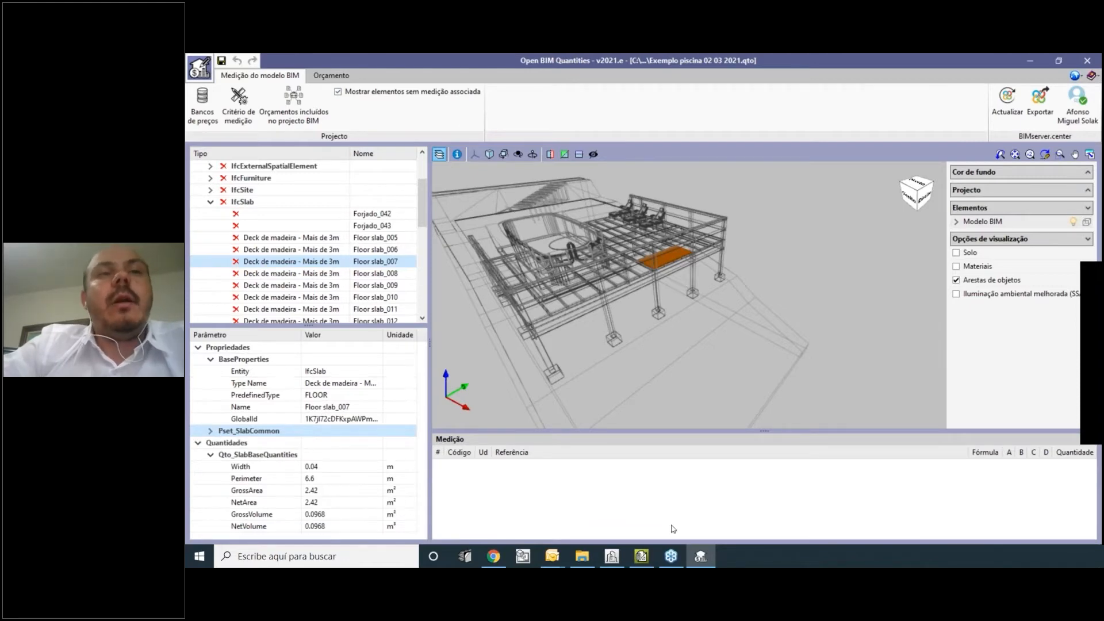
Switch to CYPE Architecture and review the slab's available Tipo options, keeping Laje entre pisos.
left_click(702, 557)
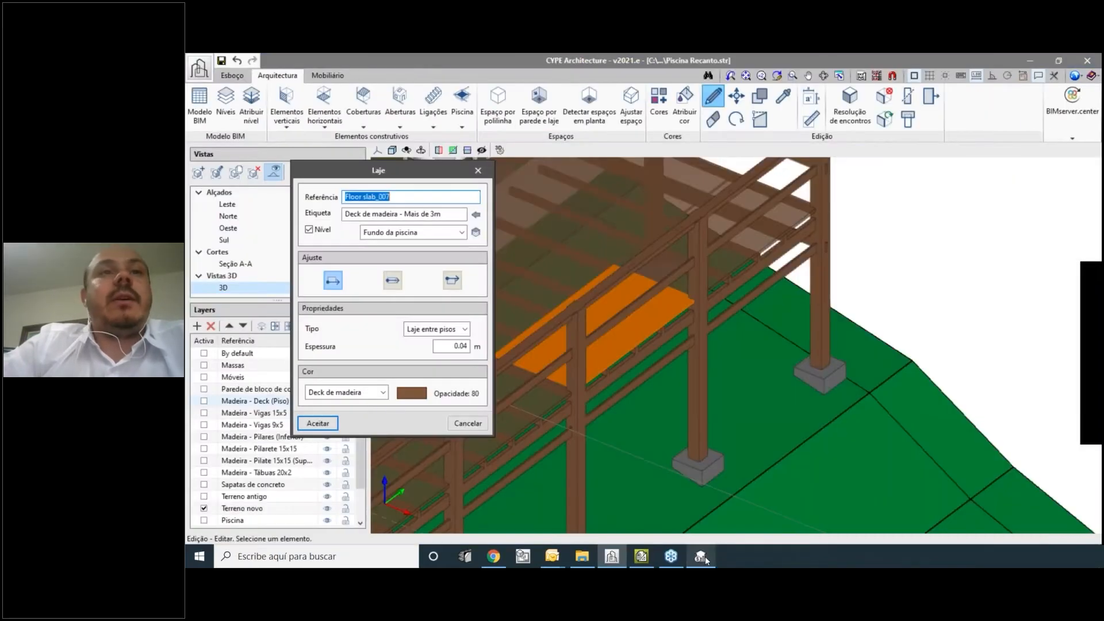
left_click(463, 330)
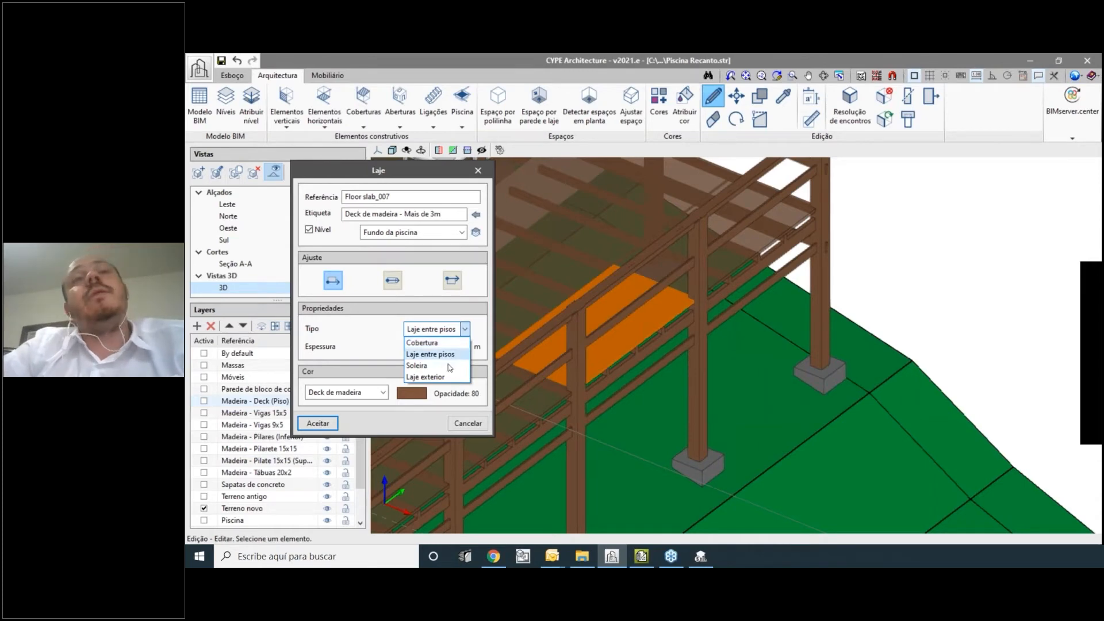
left_click(398, 334)
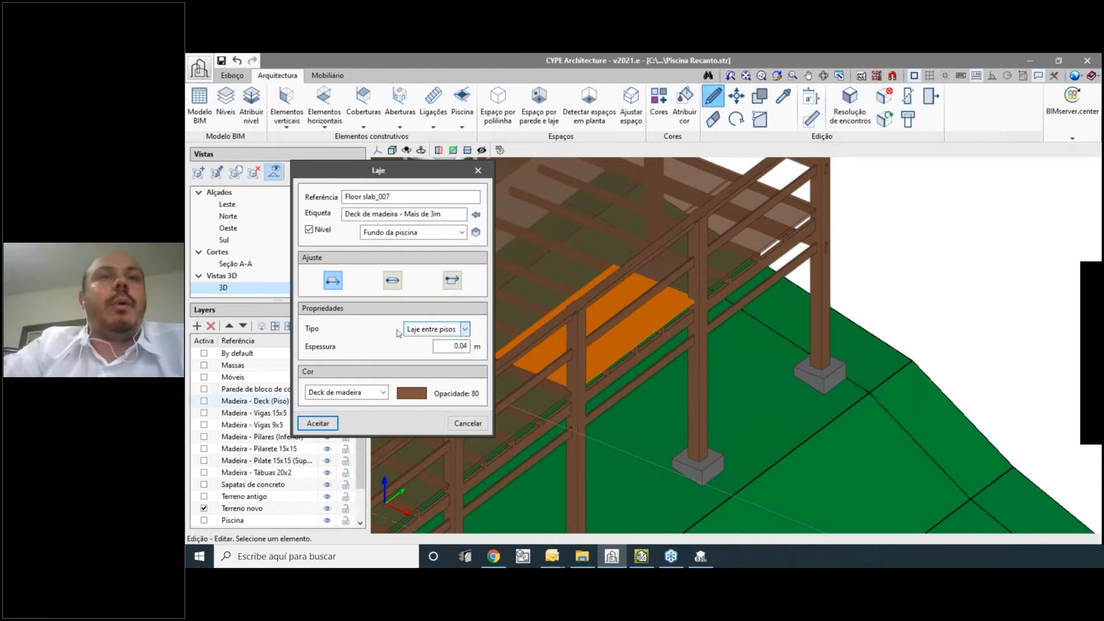
Switch back to Open BIM Quantities and expand Pset_SlabCommon to examine the IsExternal property of Floor slab_007.
left_click(700, 555)
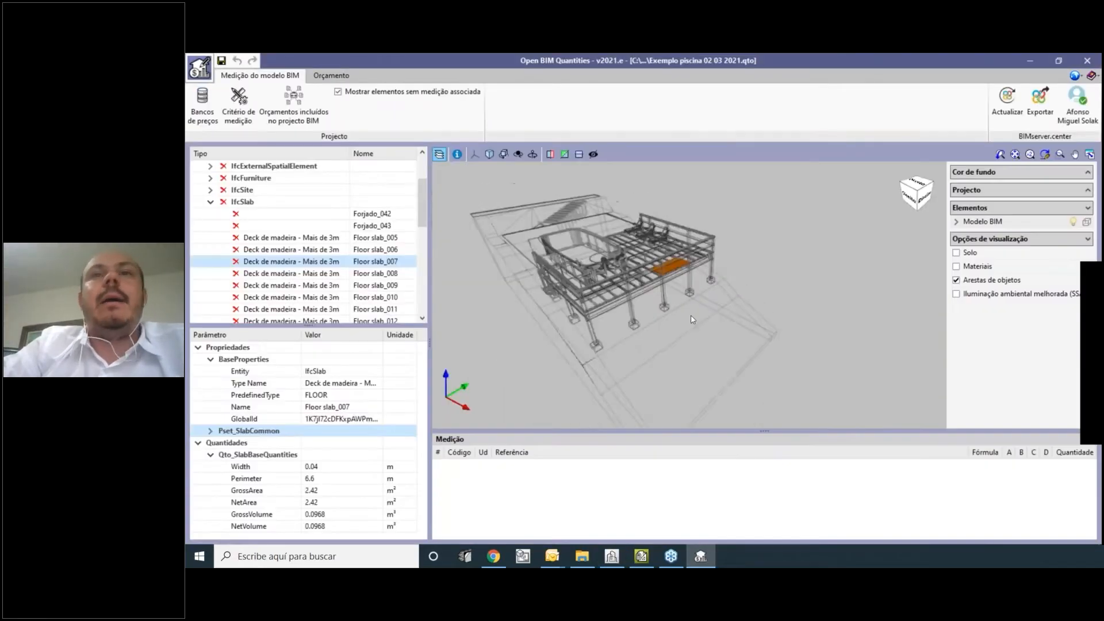
scroll(691, 315, "up", 5)
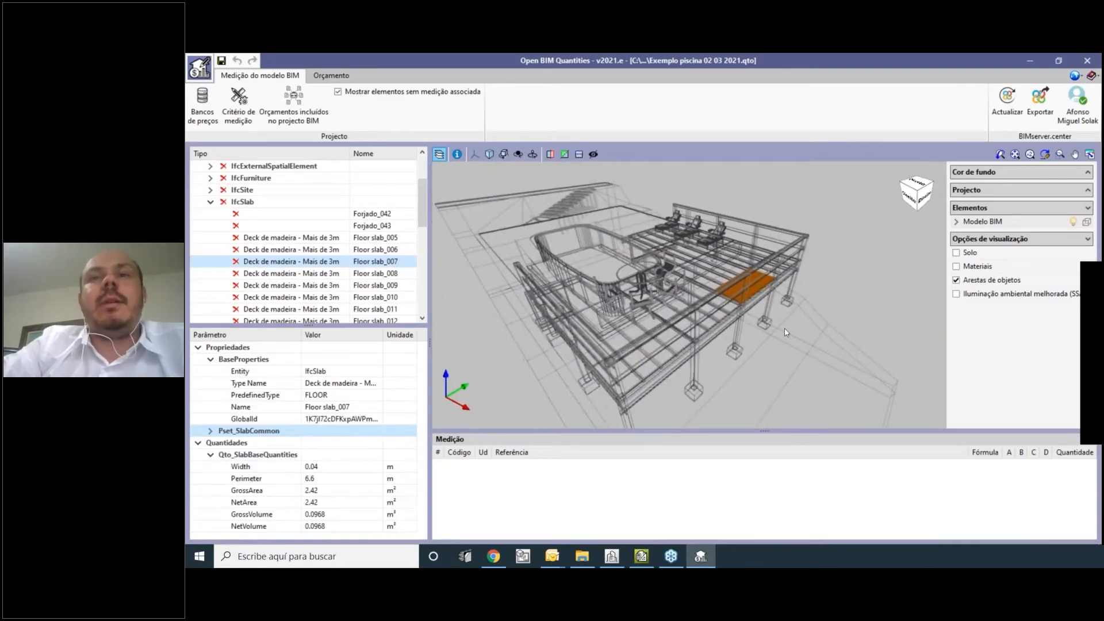
left_click(211, 431)
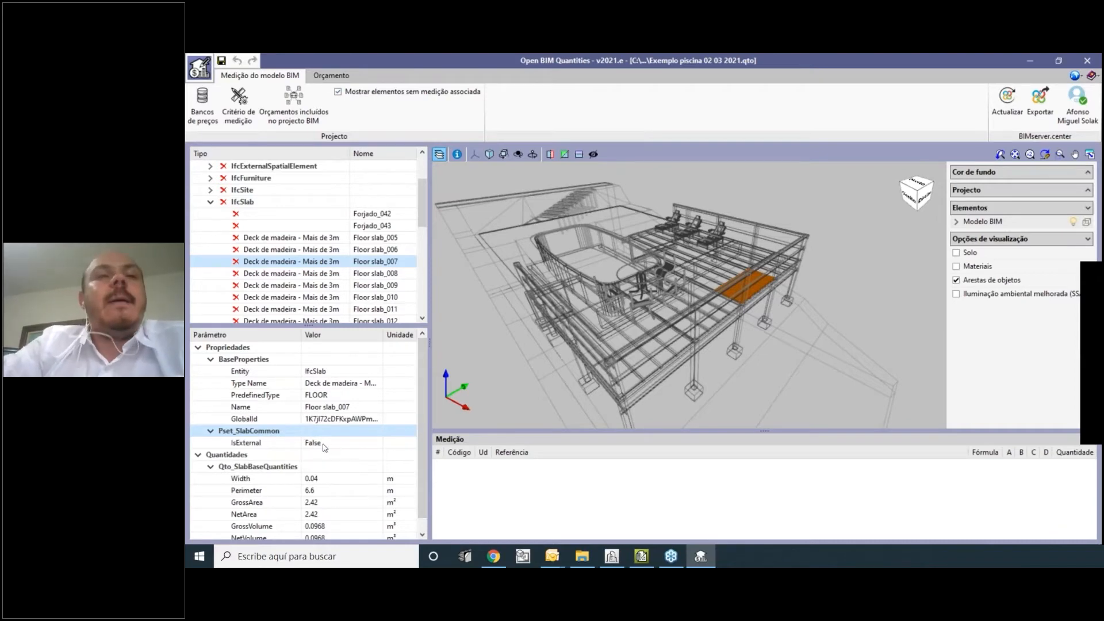
left_click(350, 443)
left_click(335, 431)
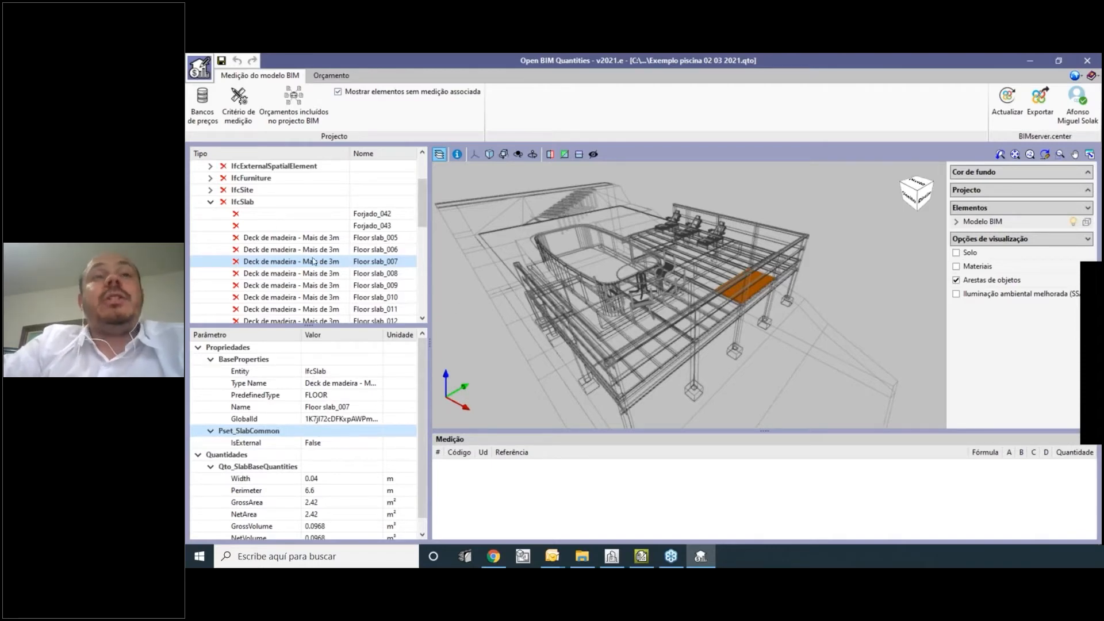
Collapse and re-expand the IfcSlab entities, then select Floor slab_006 and examine its base properties, including the GlobalId.
mouse_move(217, 225)
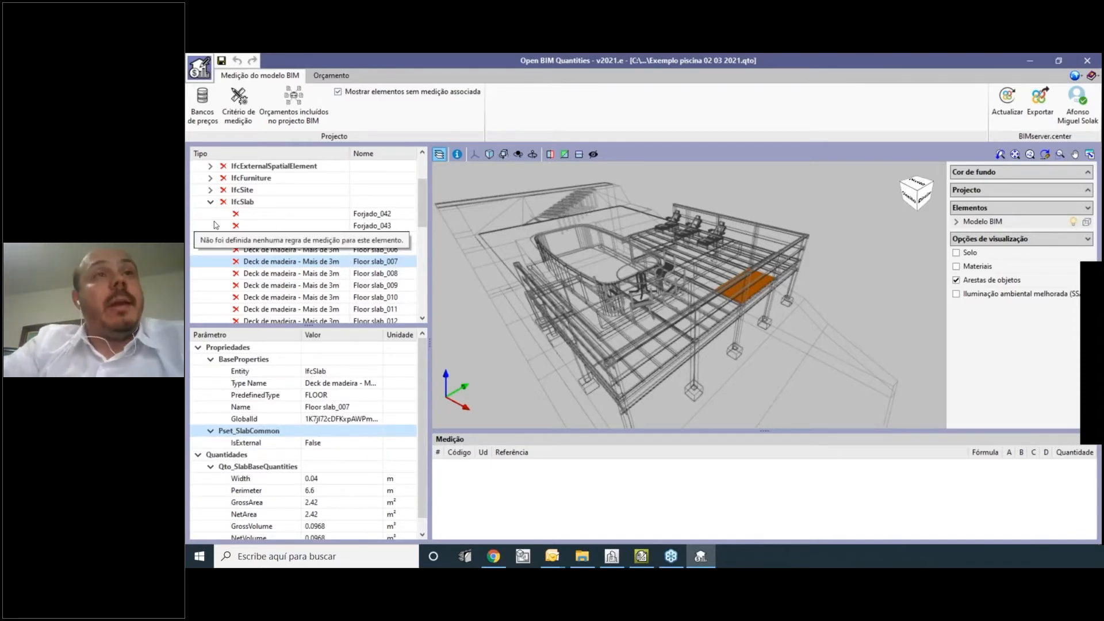
left_click(212, 202)
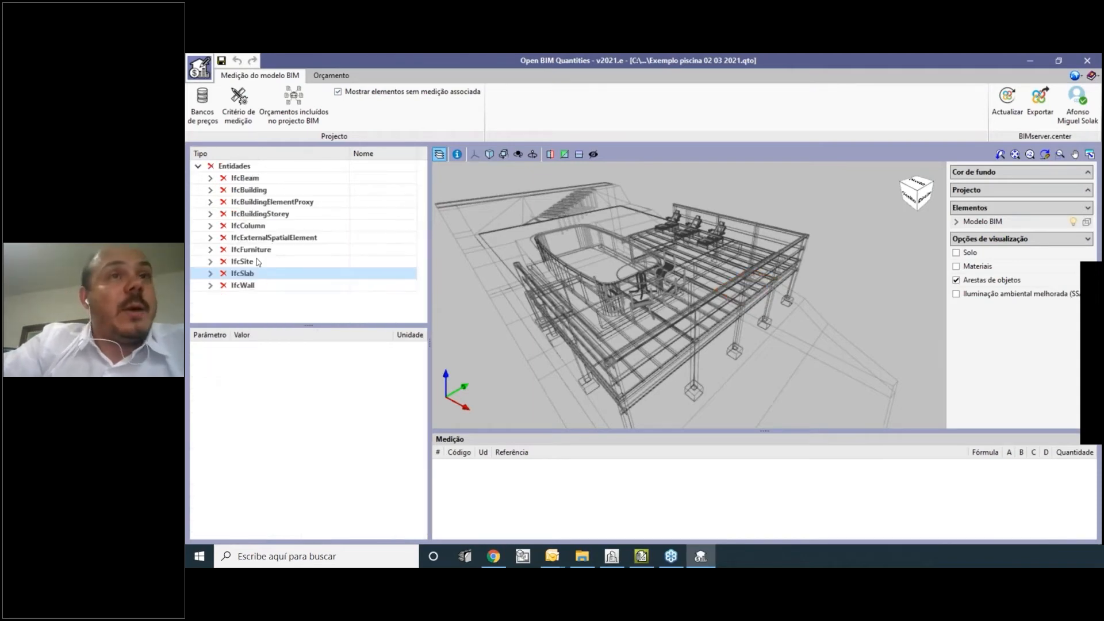
mouse_move(287, 240)
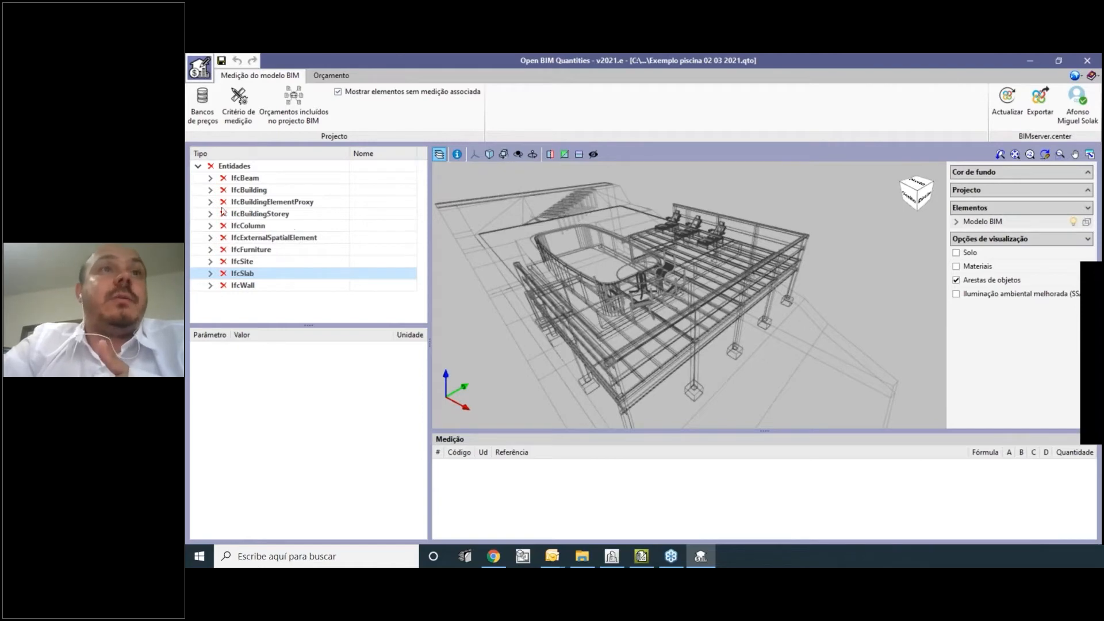
left_click(210, 274)
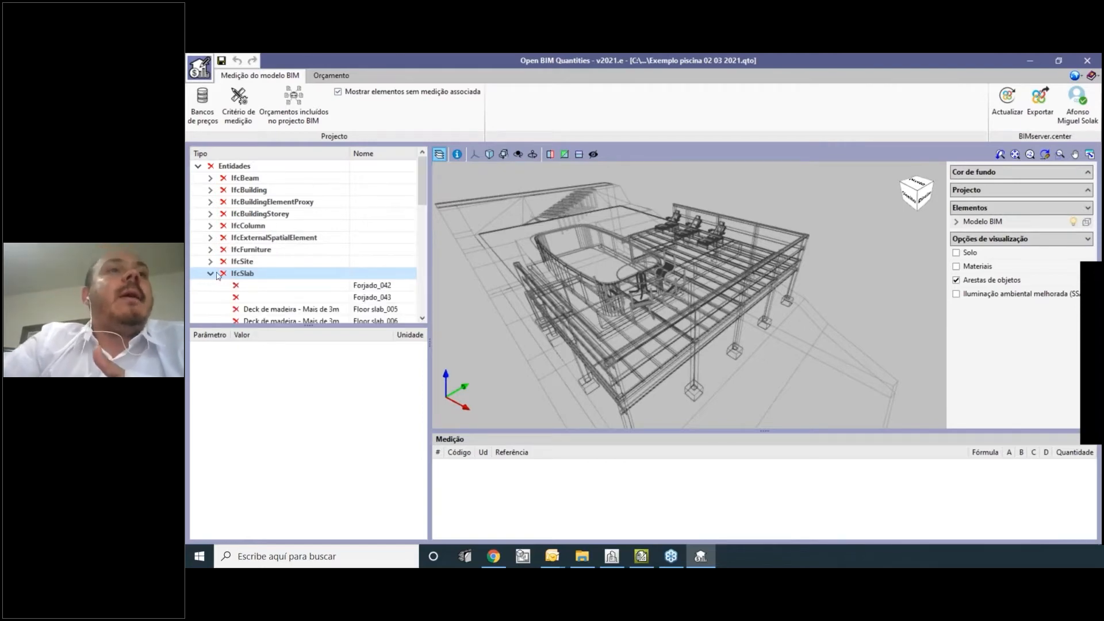
scroll(317, 278, "down", 3)
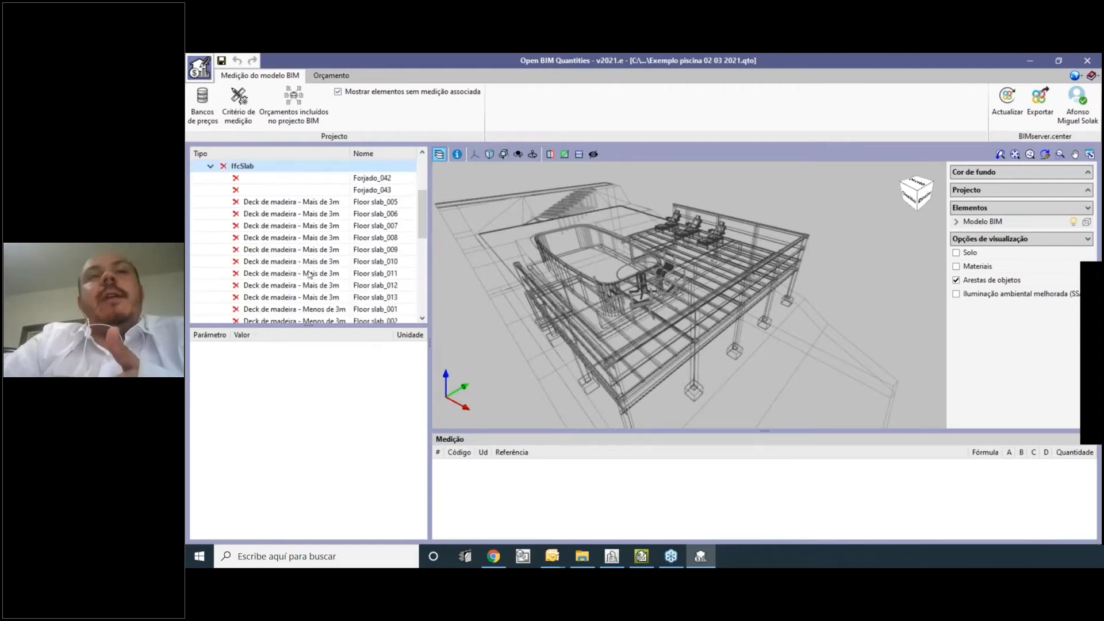
scroll(303, 274, "up", 2)
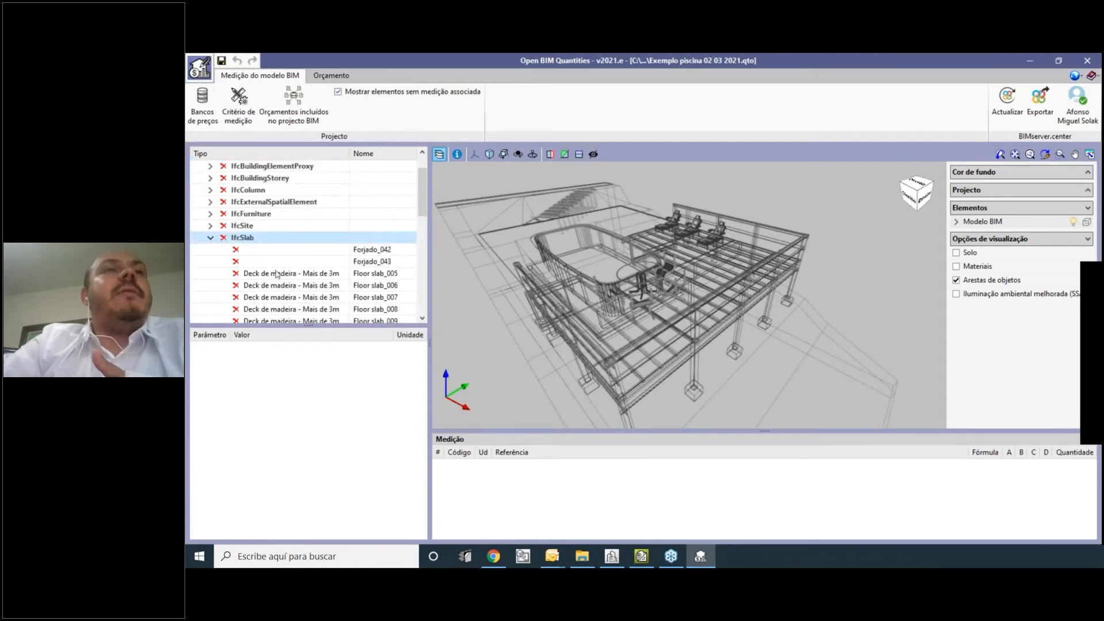
left_click(289, 285)
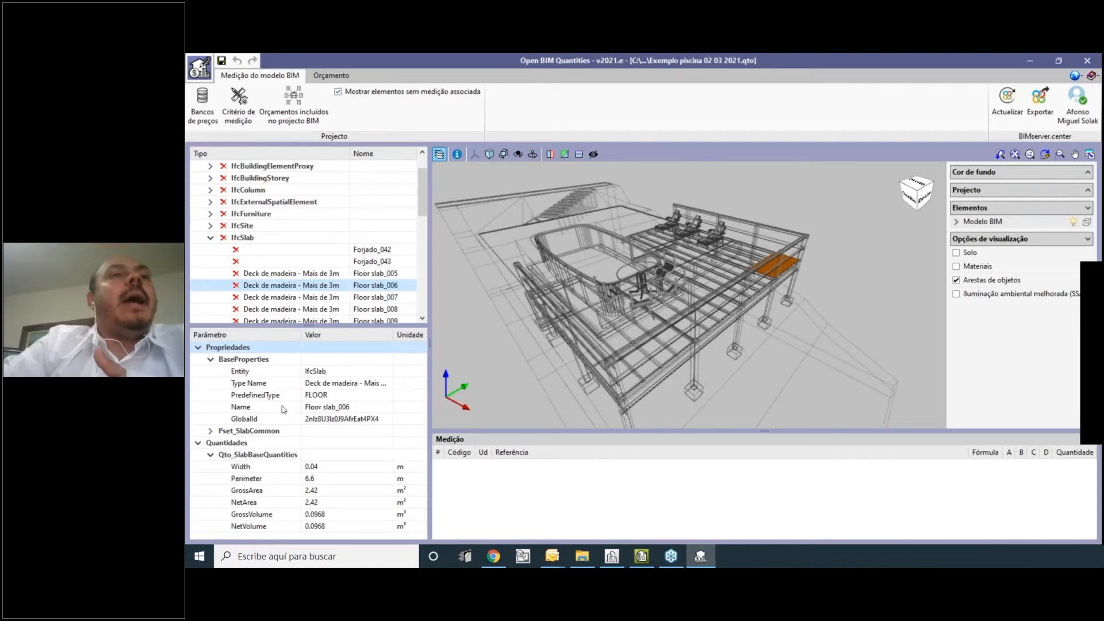
left_click(343, 420)
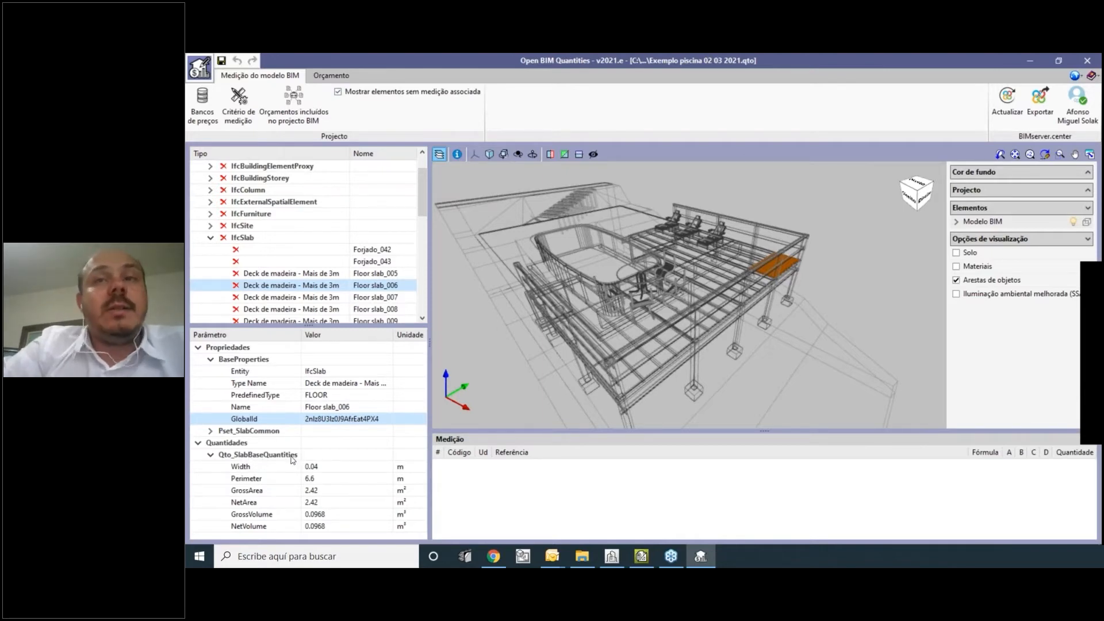
Go through the Qto_SlabBaseQuantities of Floor slab_006, from width and perimeter to areas and net volume.
scroll(747, 280, "up", 1)
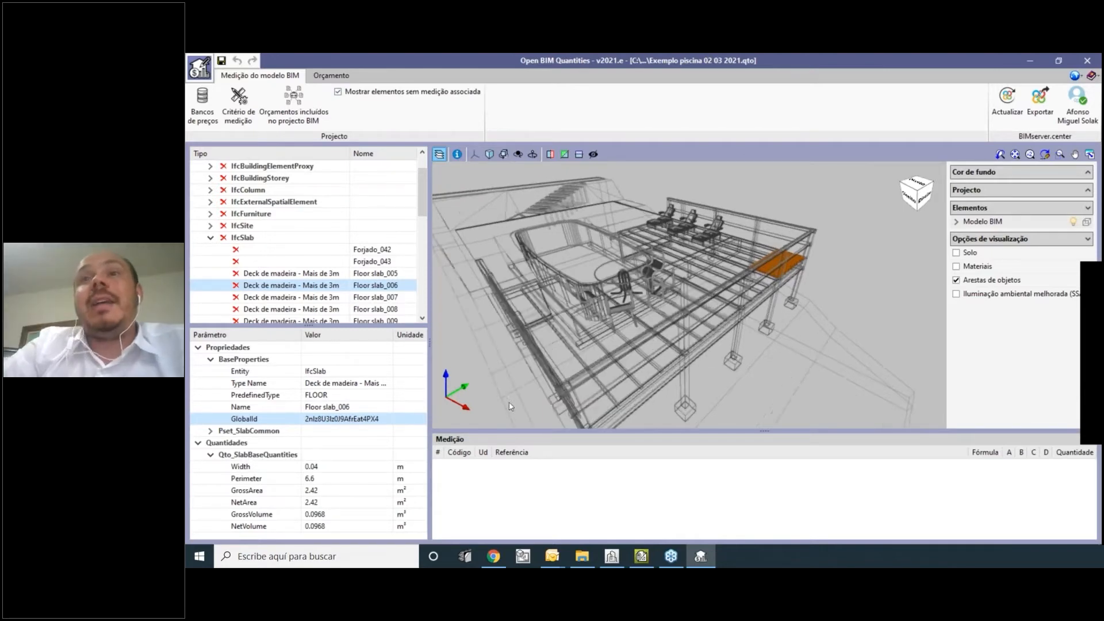
left_click(324, 469)
left_click(338, 481)
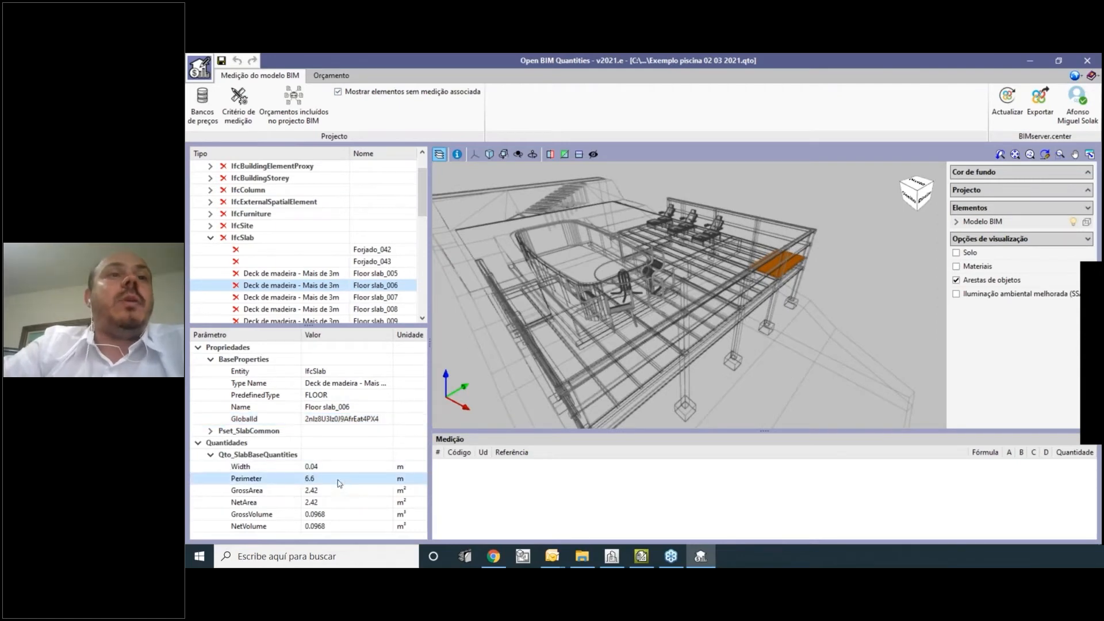
left_click(350, 493)
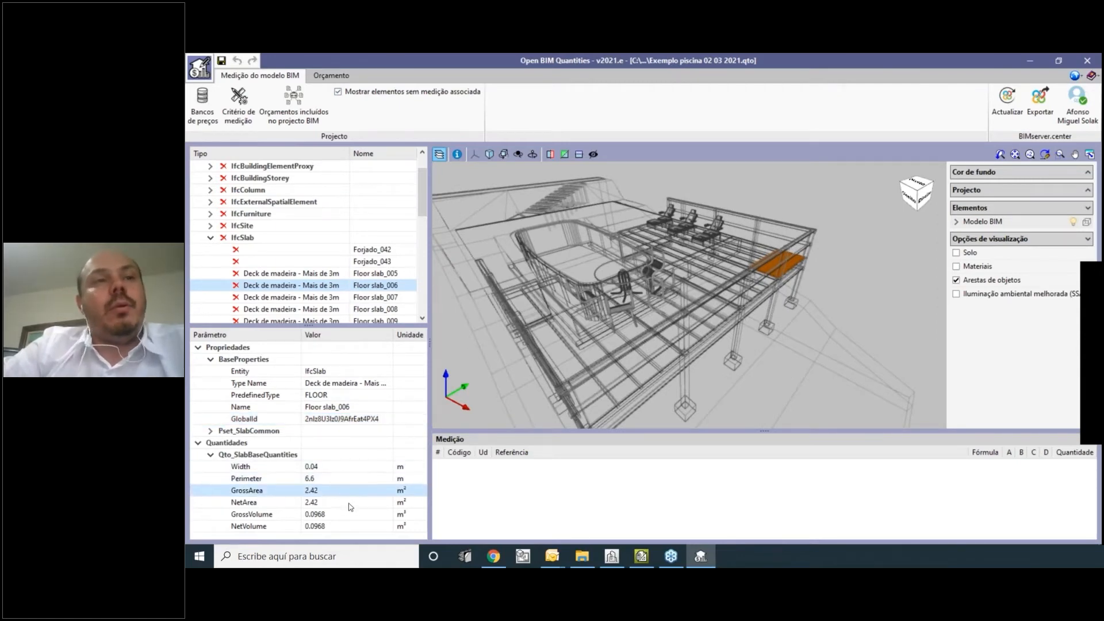
left_click(352, 506)
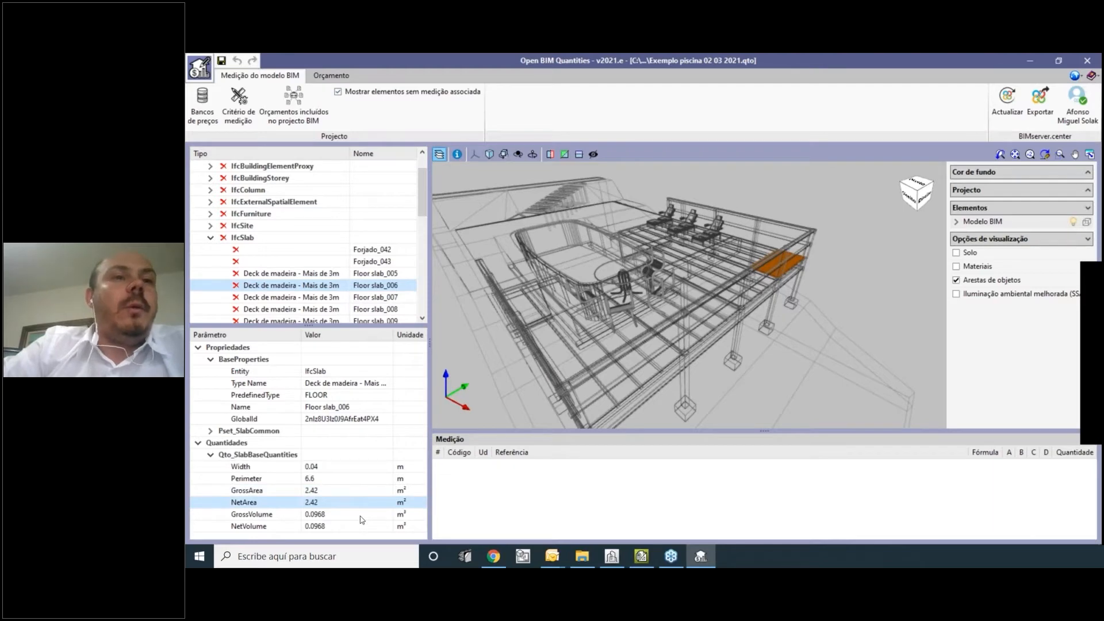
left_click(360, 525)
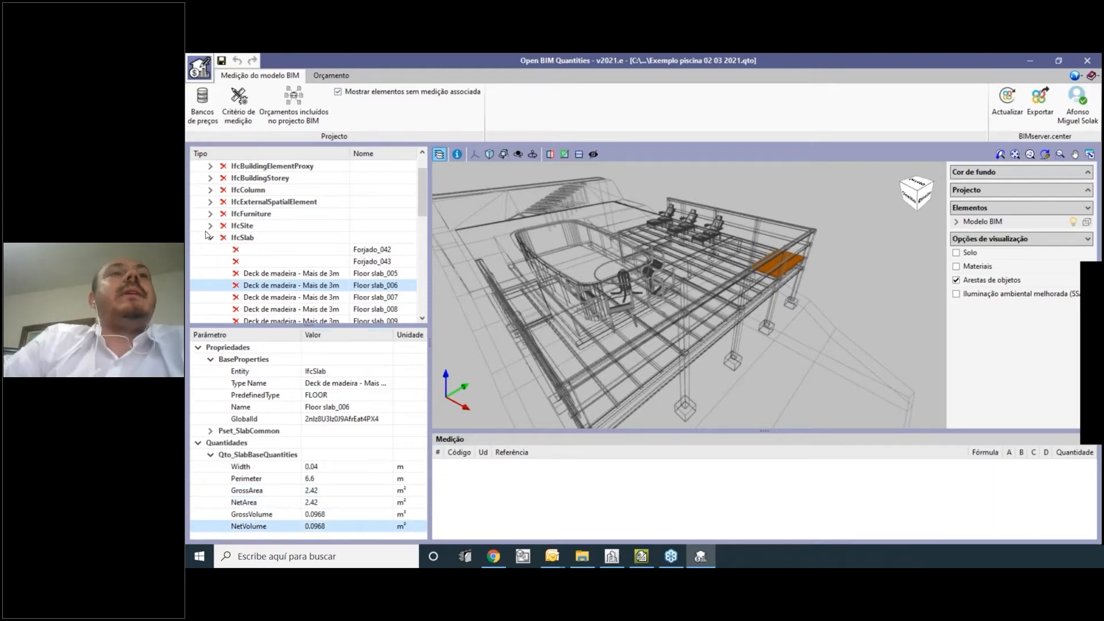
Examine the properties and base quantities of a Pilar 15x15 (Base) column under IfcColumn, then collapse the IfcColumn and IfcSlab entities.
left_click(210, 190)
left_click(369, 261)
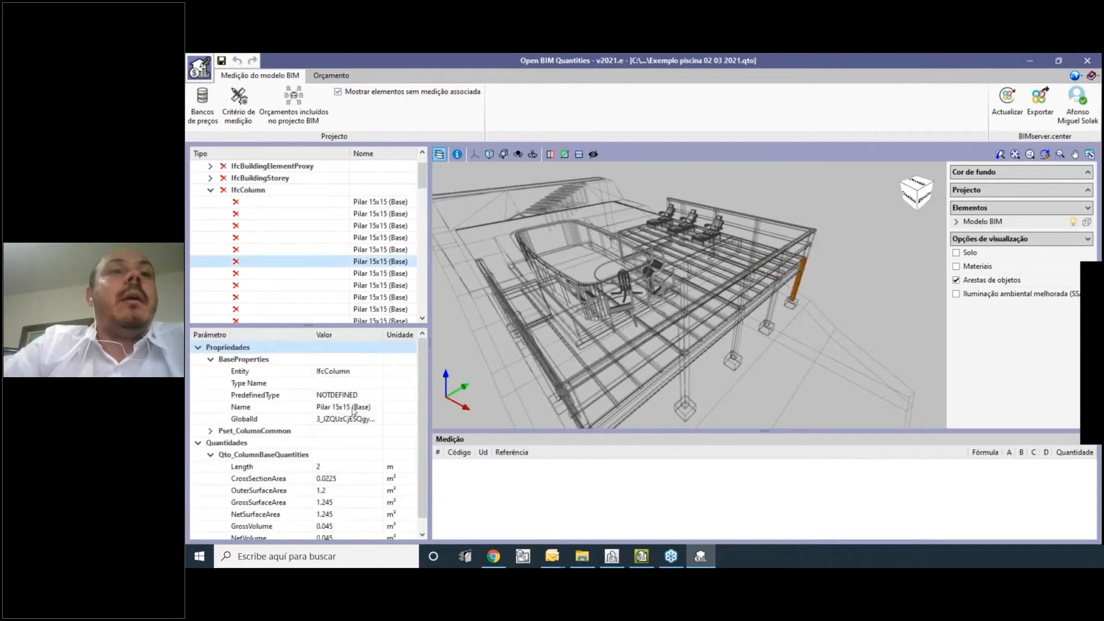
scroll(353, 410, "down", 1)
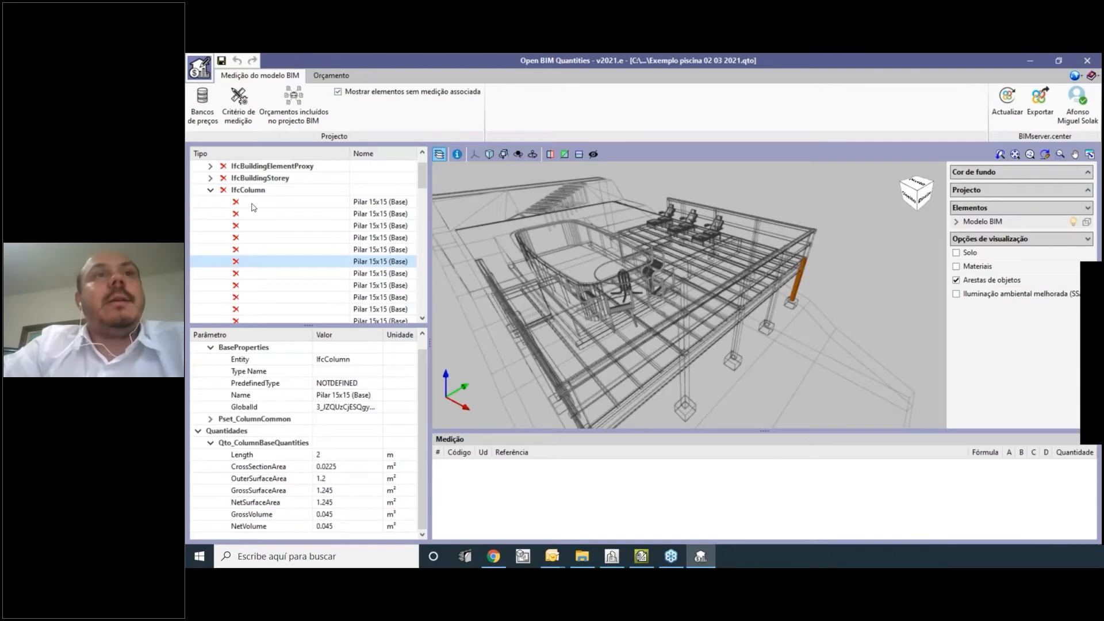
scroll(242, 221, "up", 1)
left_click(209, 226)
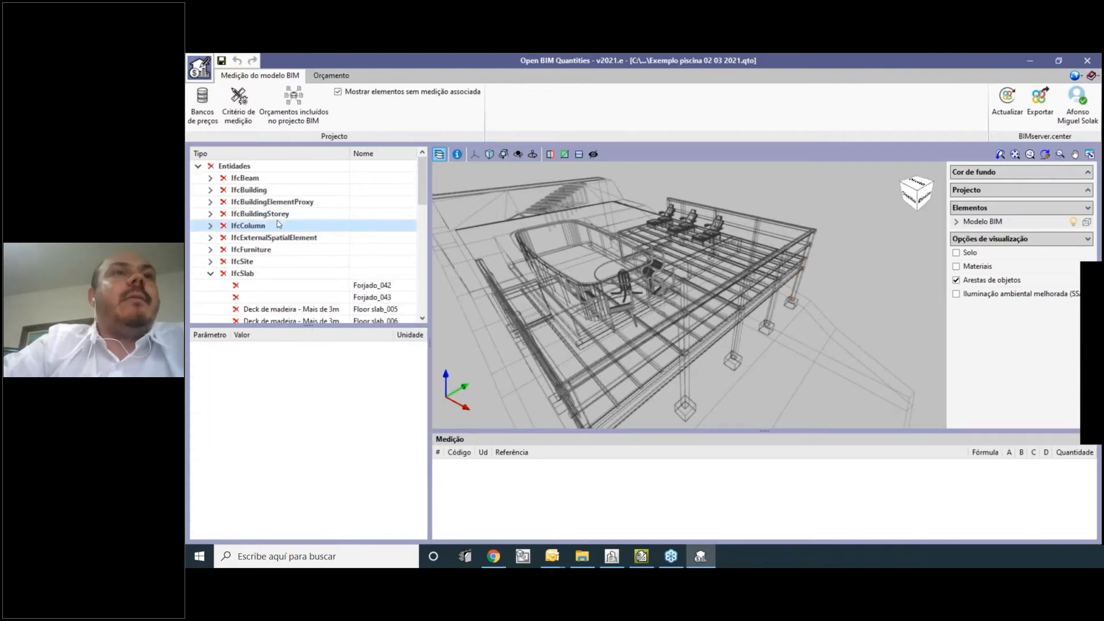
left_click(210, 274)
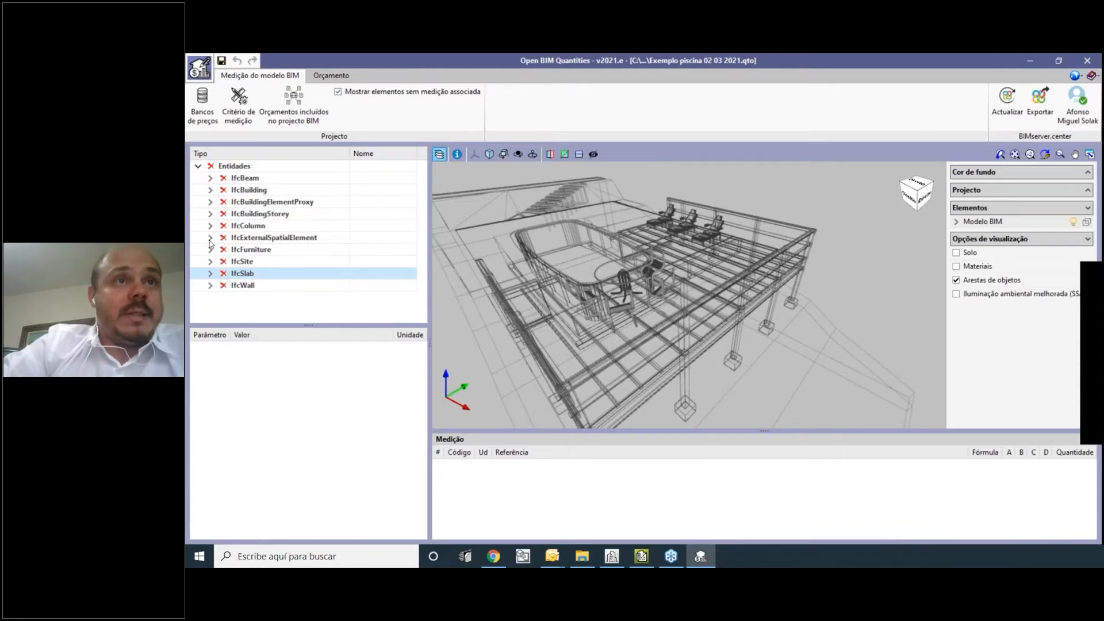
Examine the properties and base quantities of a Tábua de 20x2 beam under IfcBeam, then collapse the entity.
left_click(210, 178)
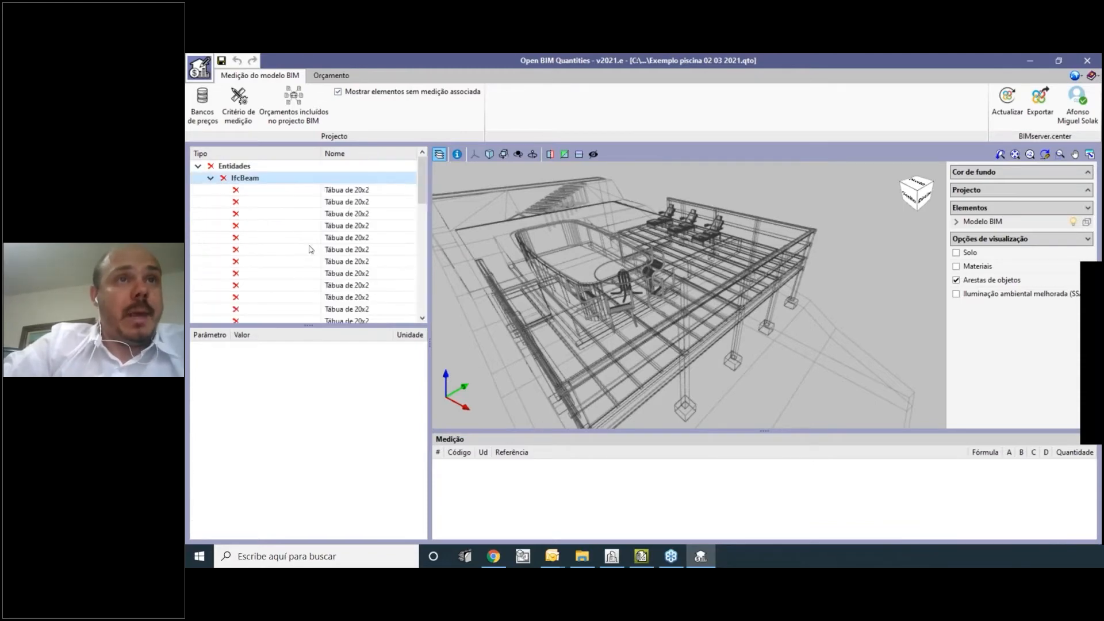
left_click(325, 251)
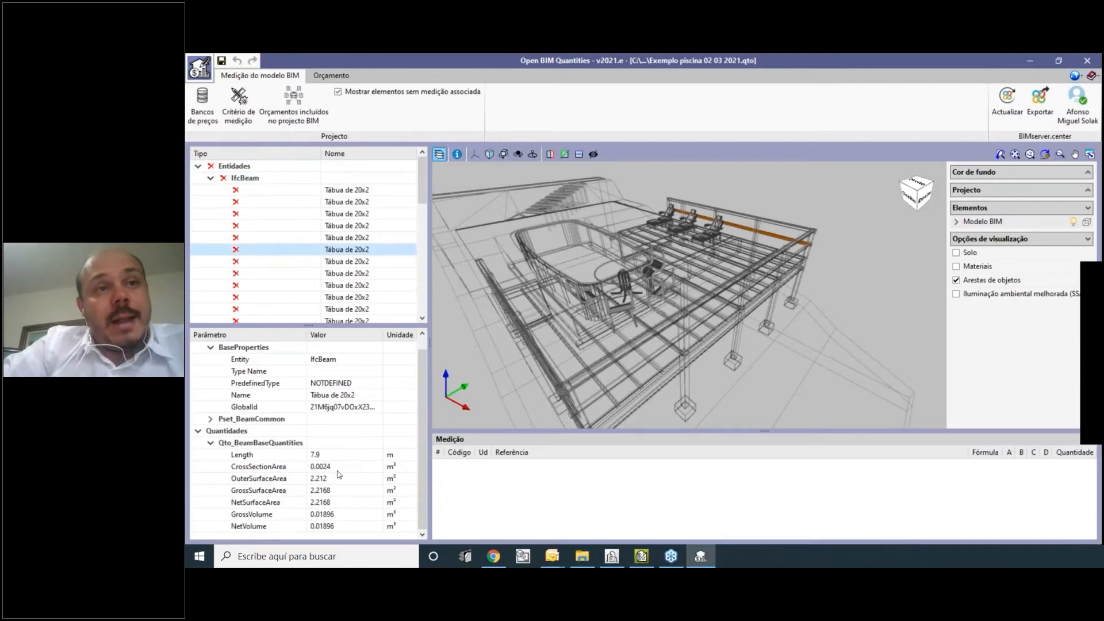
scroll(505, 336, "down", 1)
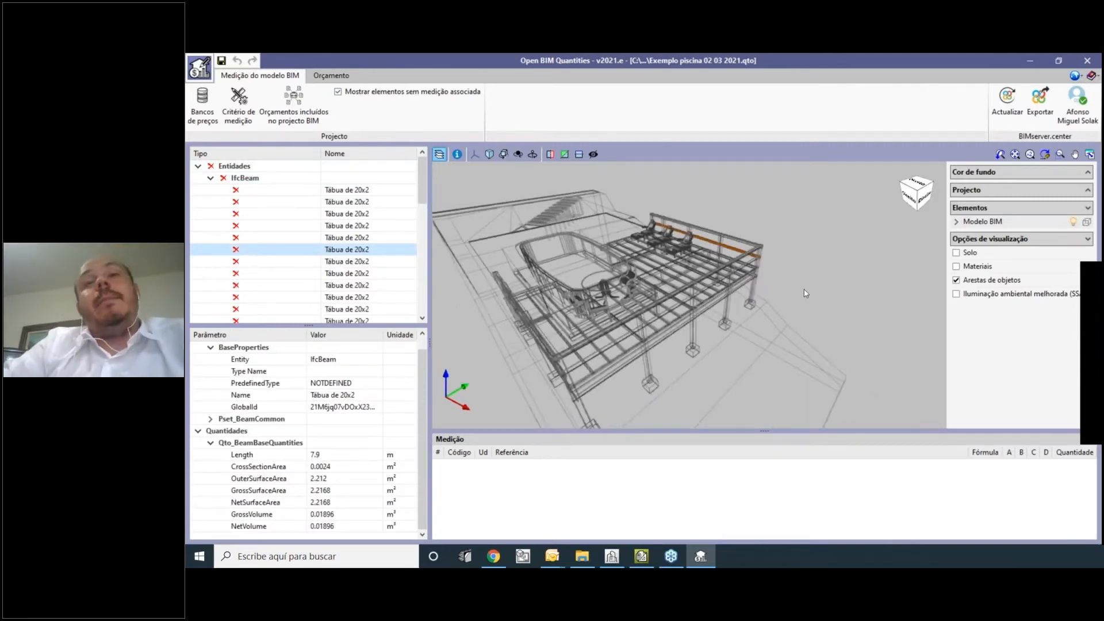
left_click(211, 177)
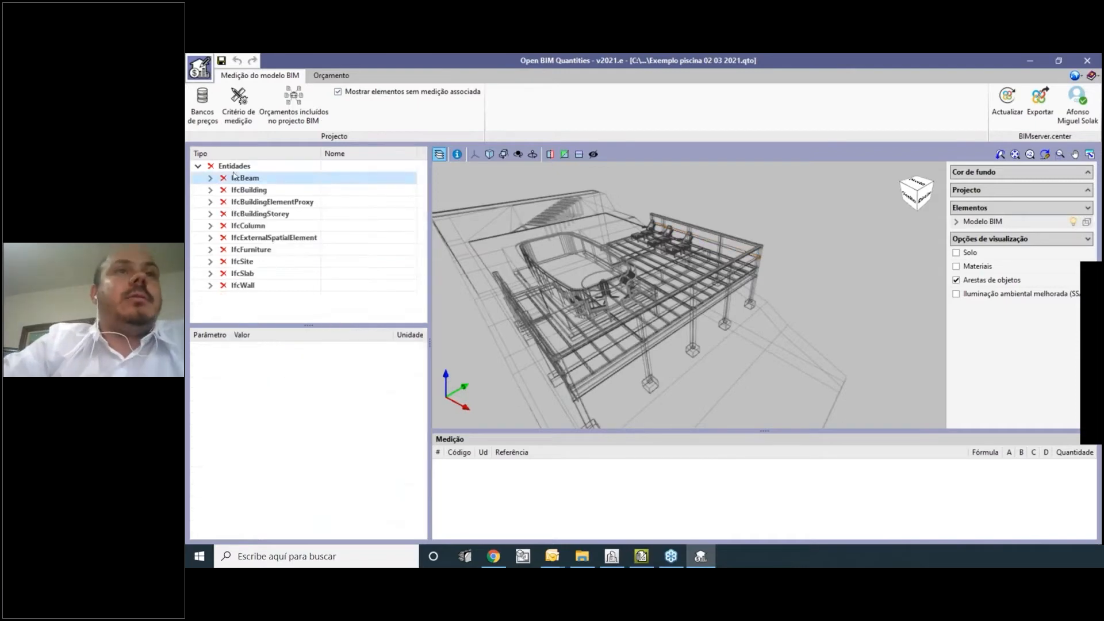
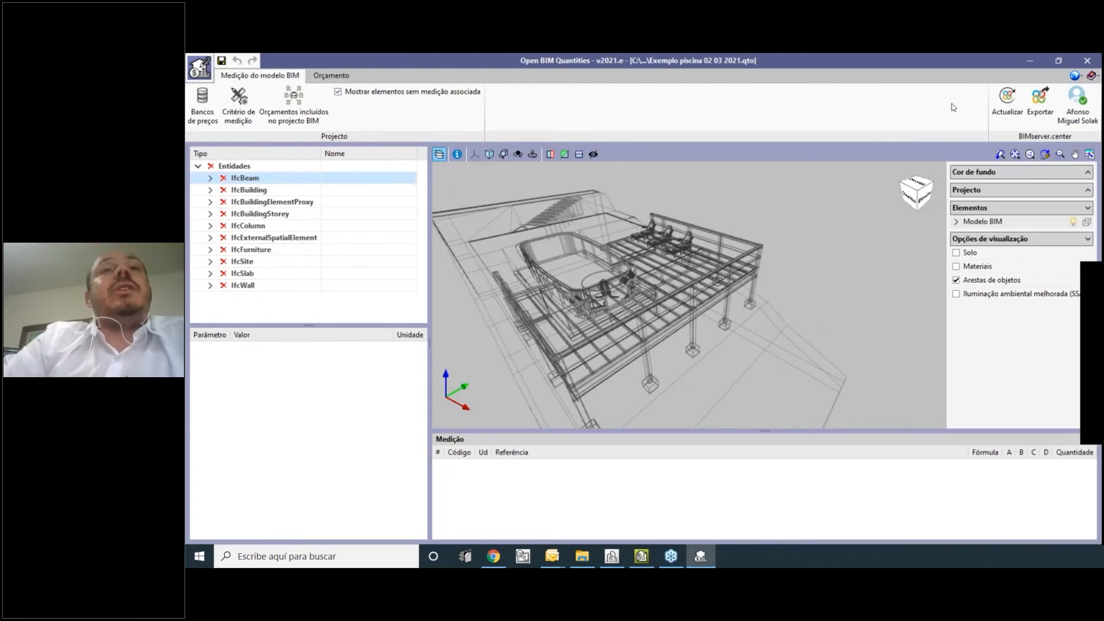
Inspect the properties and quantities of retaining wall Muro_007 under IfcWall and save the project.
scroll(632, 317, "down", 2)
middle_click_drag(570, 283, 582, 284)
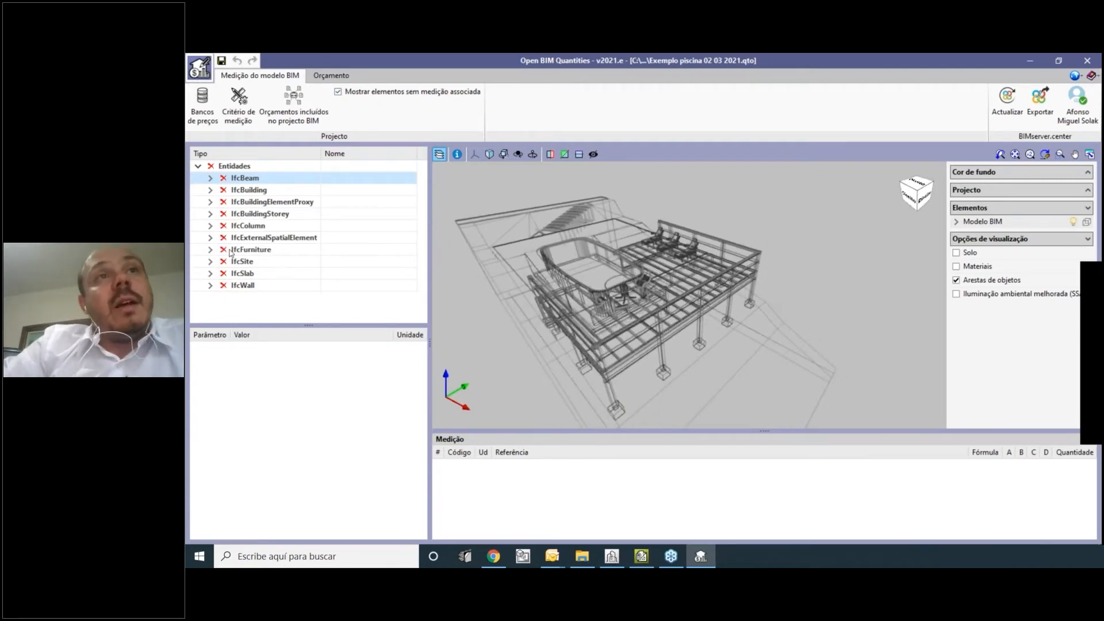
mouse_move(231, 253)
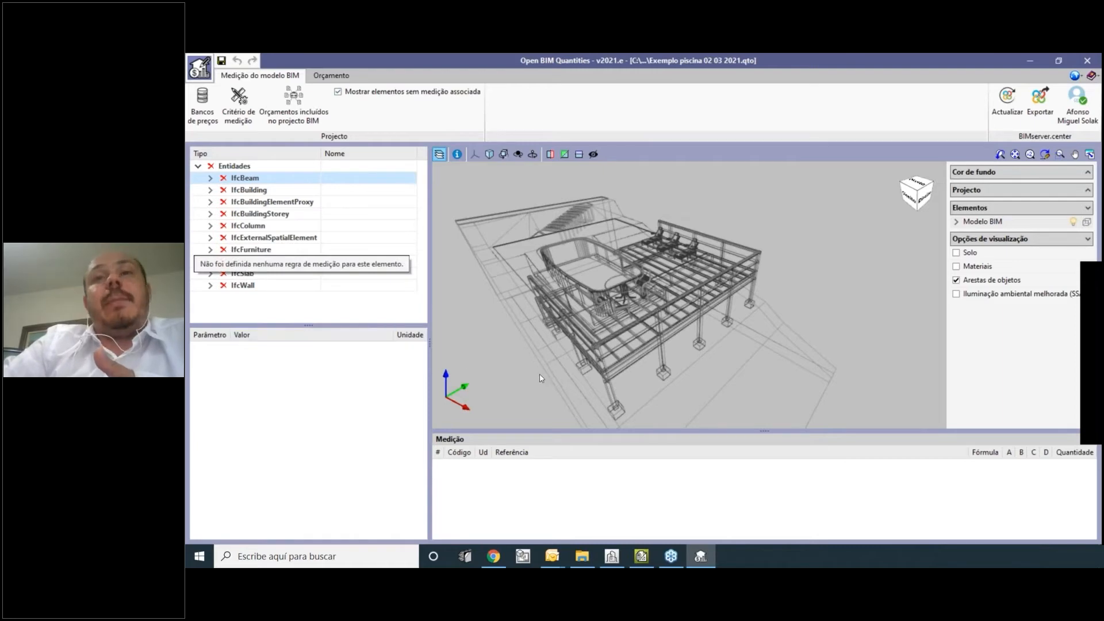
left_click(211, 286)
left_click(259, 311)
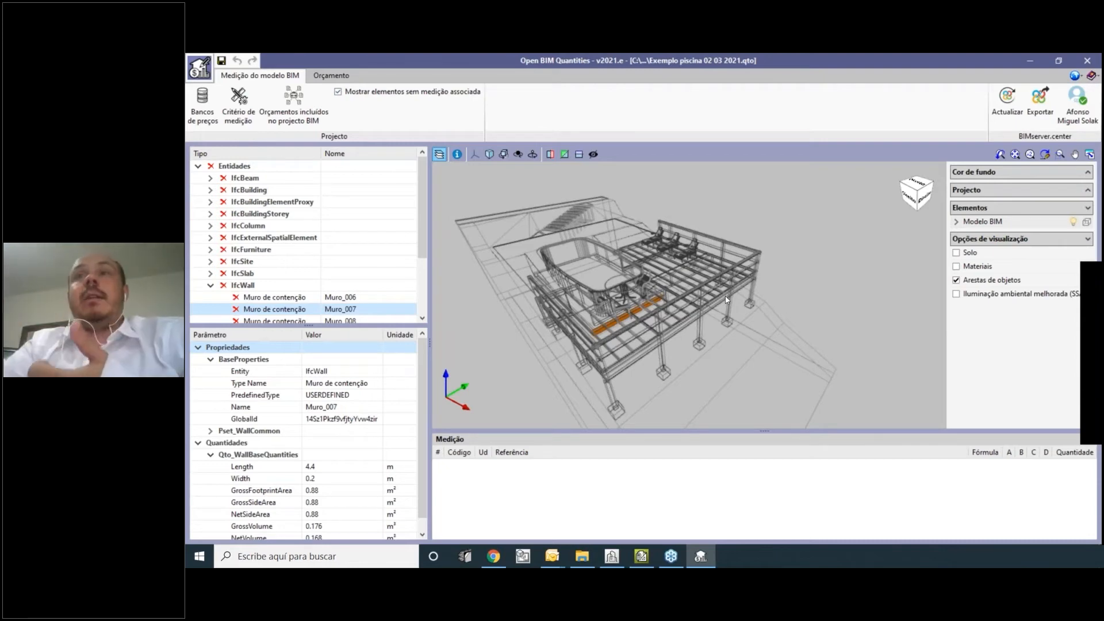
scroll(726, 299, "down", 3)
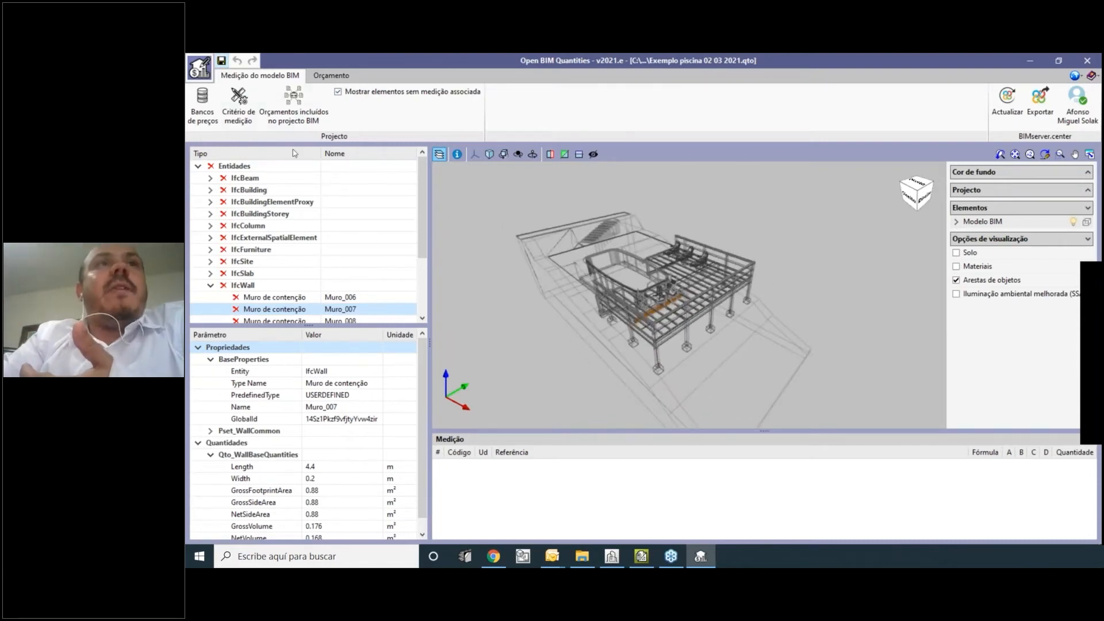
left_click(222, 60)
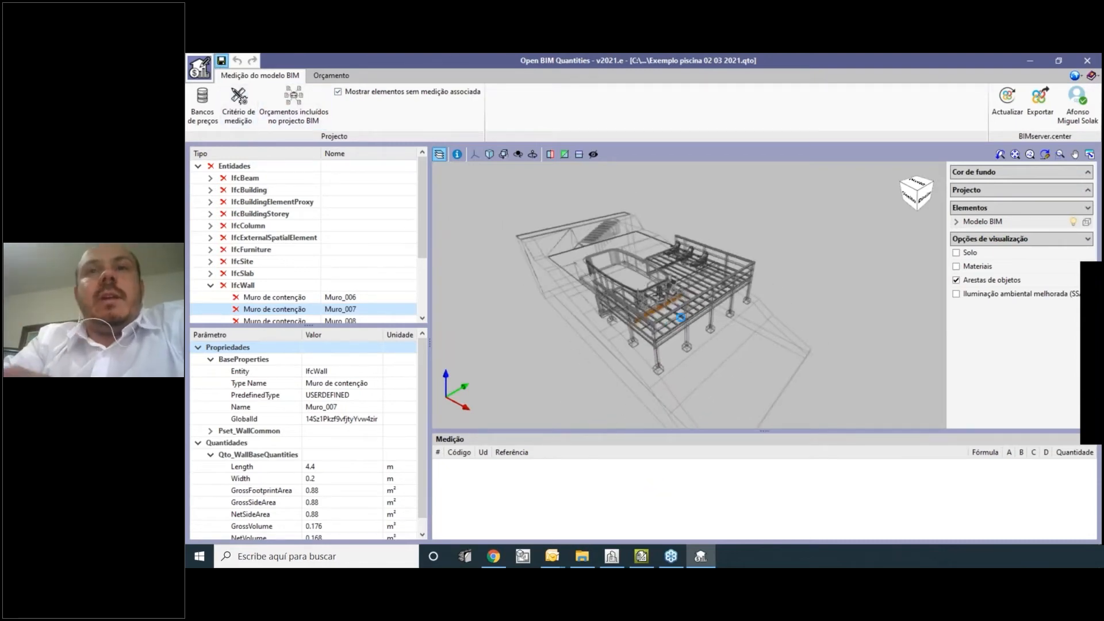
Switch to Arquimedes and start a new database of type Orçamento.
left_click(649, 556)
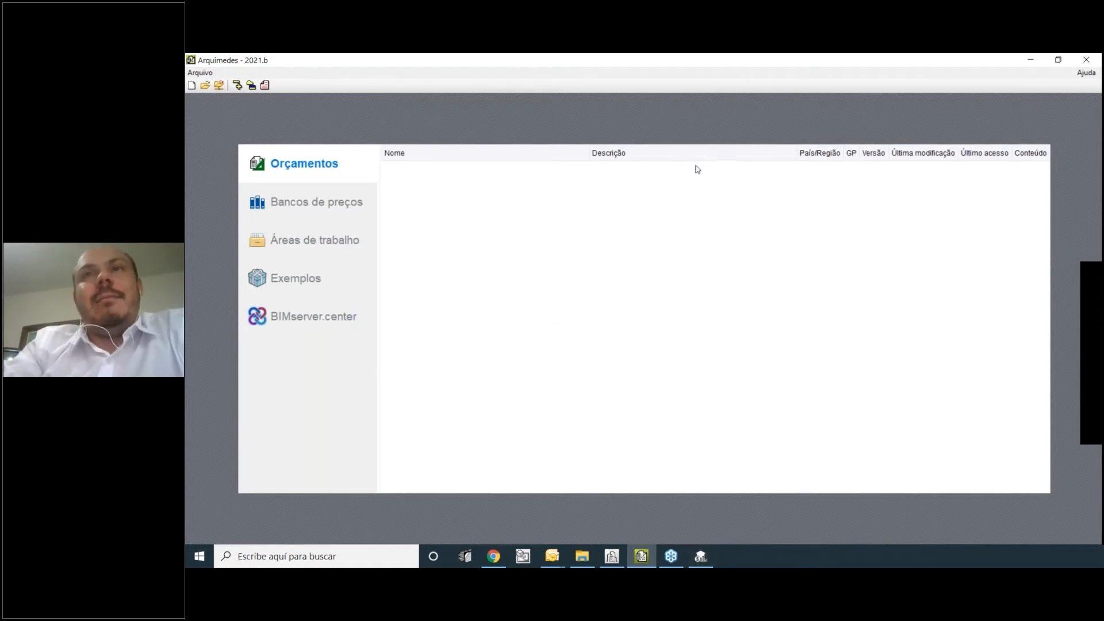
left_click(700, 559)
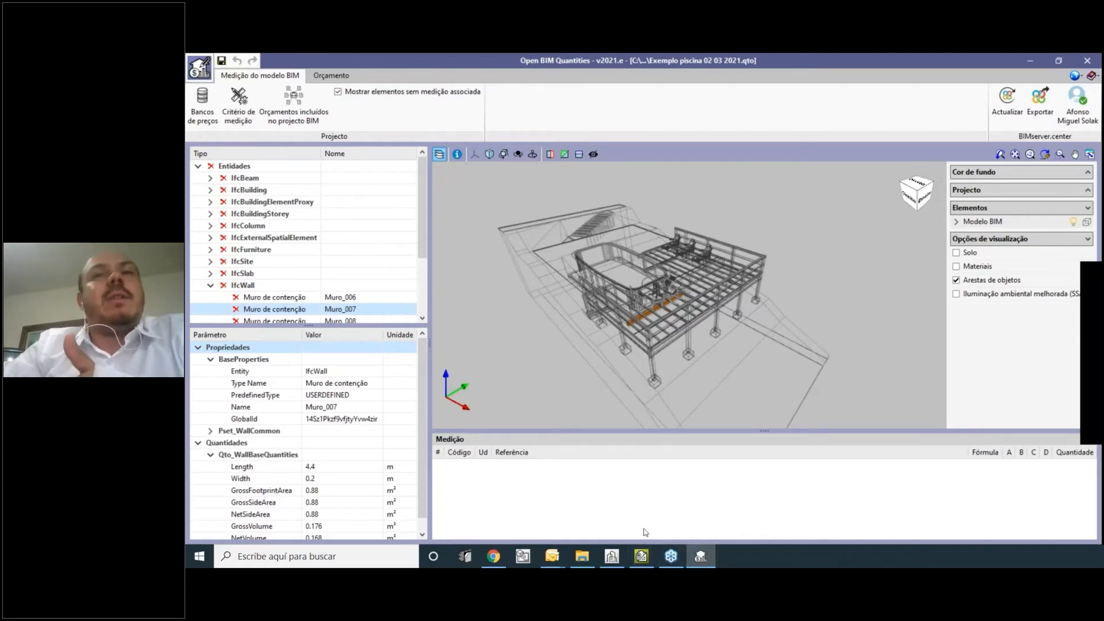
left_click(641, 556)
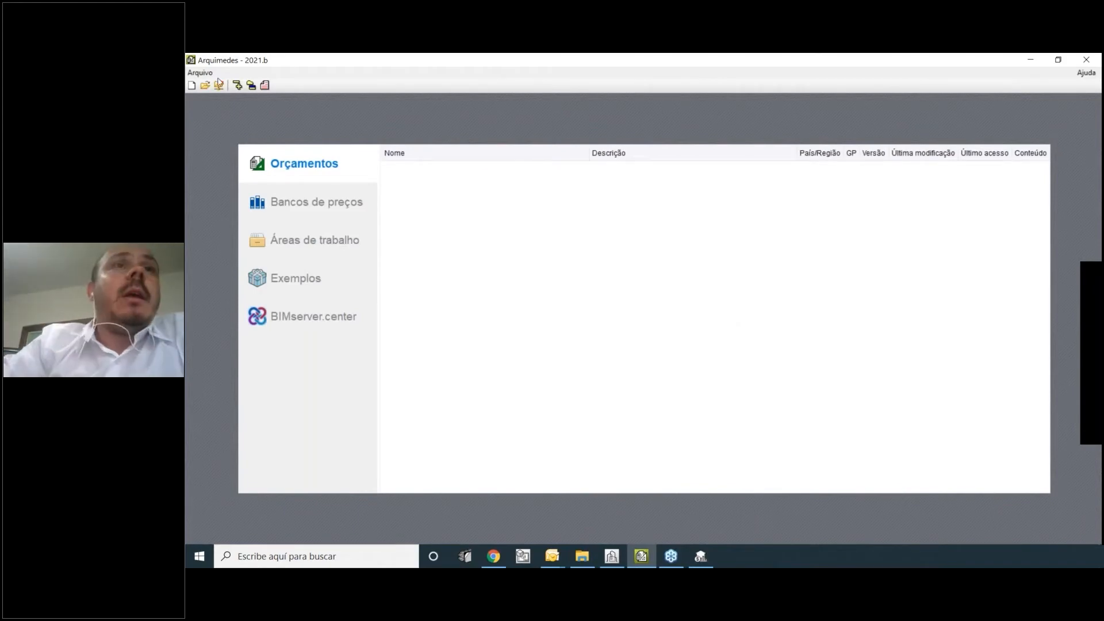
left_click(193, 86)
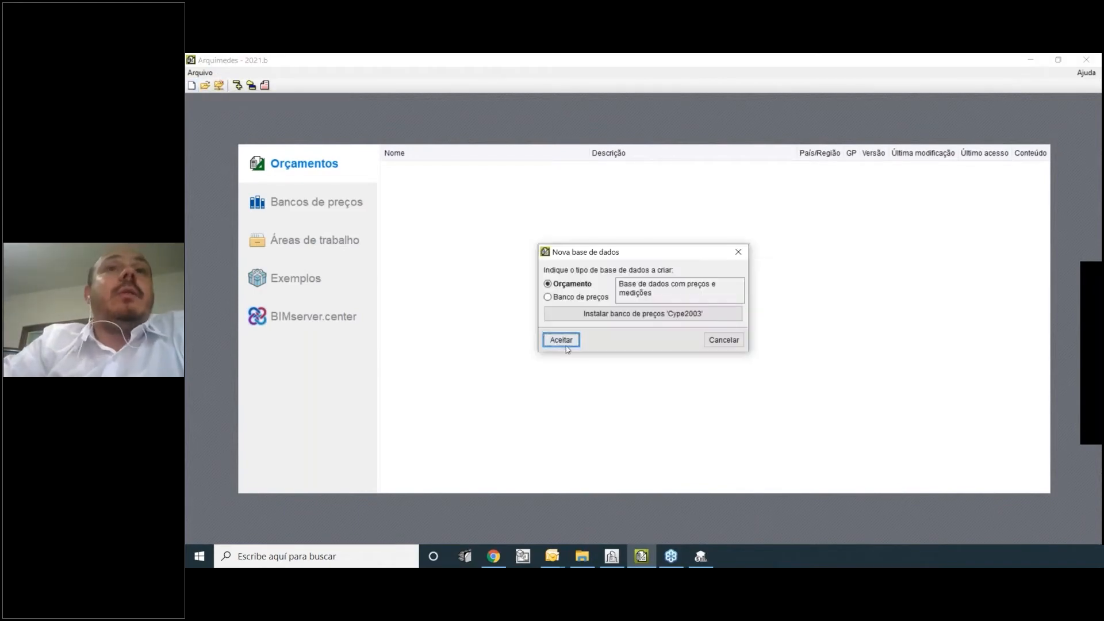
left_click(562, 340)
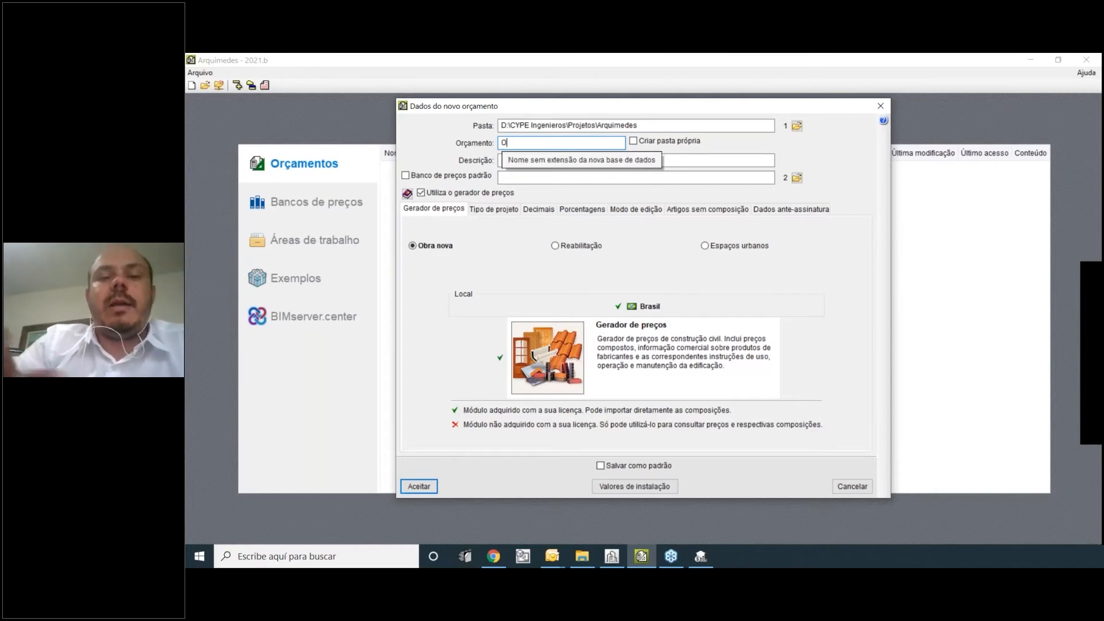
Name the new budget "Banco de dados (Piscina)" and accept its data.
type("Banco de dados ")
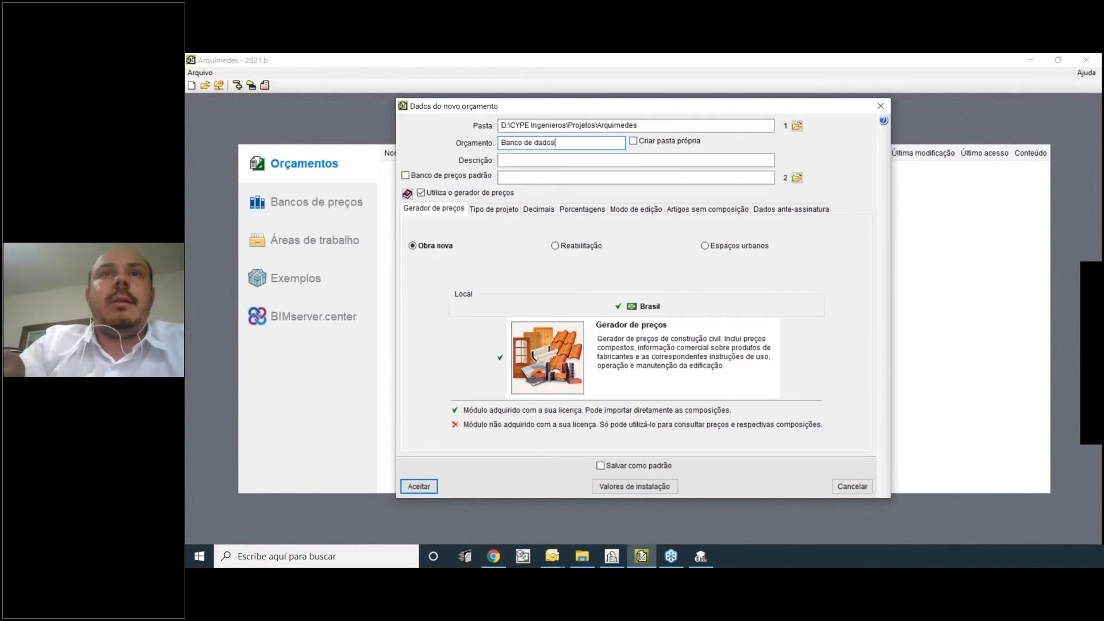
type("(Pisicna)")
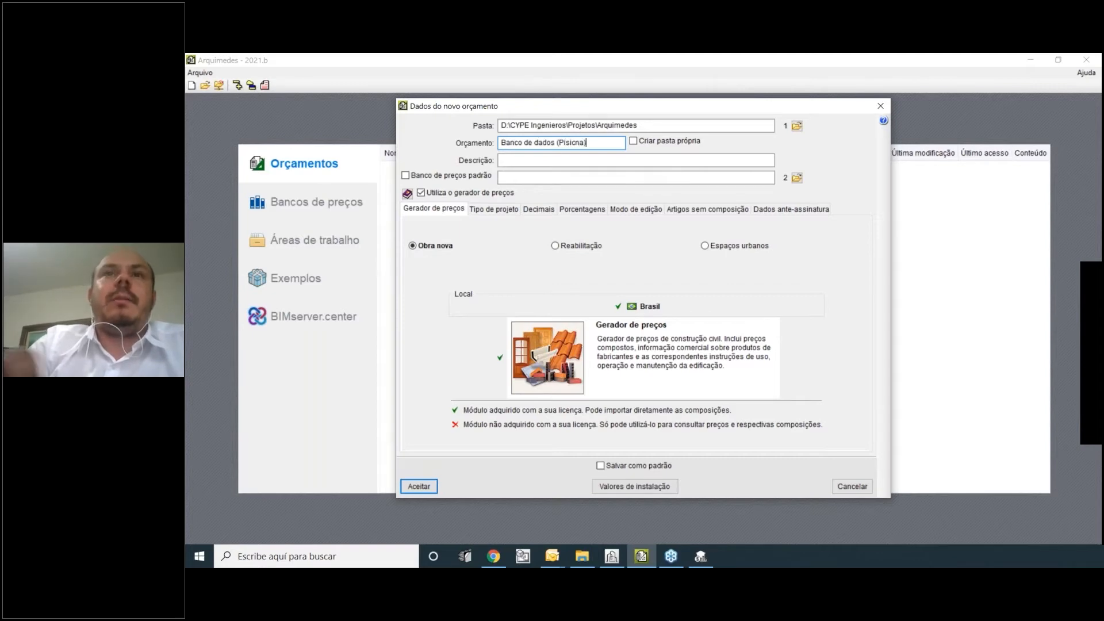
key("BackSpace")
key("BackSpace")
key("BackSpace")
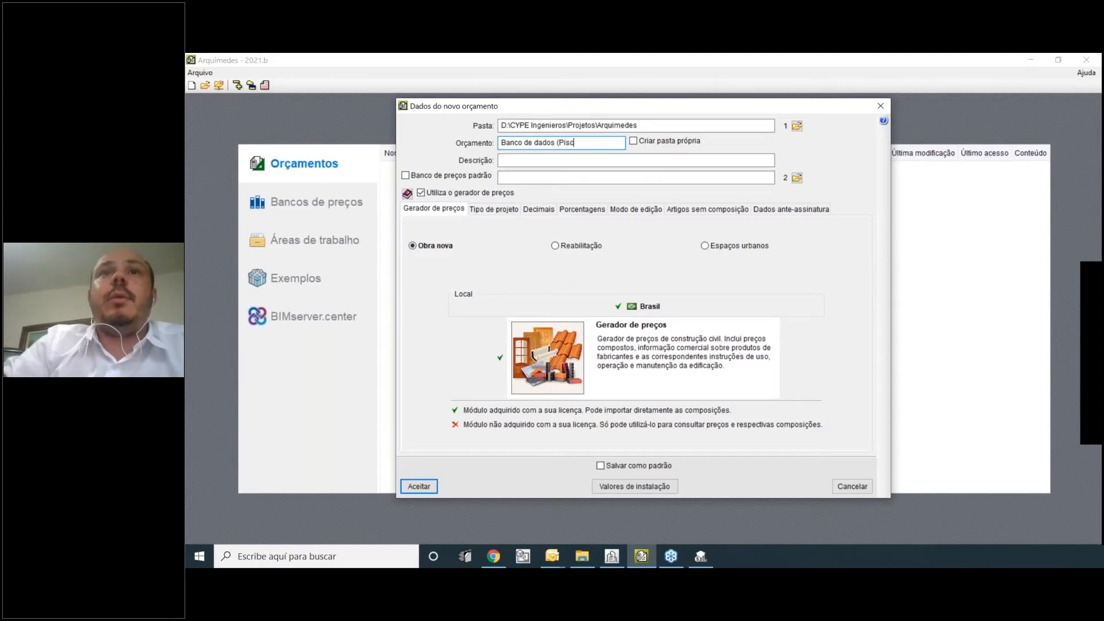
type("na)")
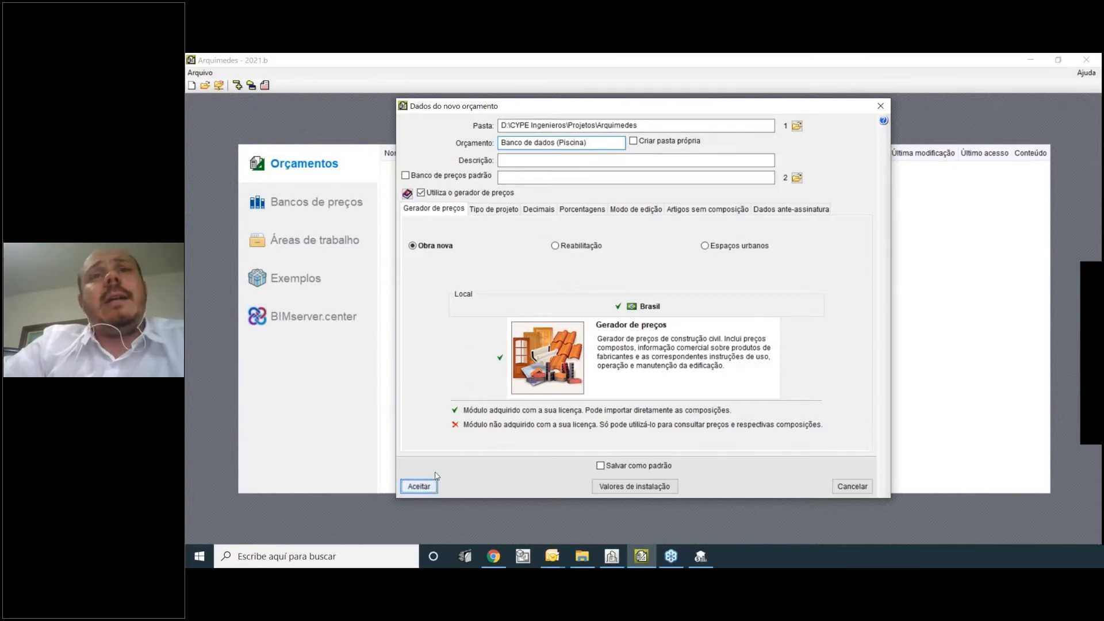
left_click(419, 486)
Create the budget with the assistant set to Nenhum and automatic generation of the chapter tree turned off, declining the price generator help.
left_click(503, 278)
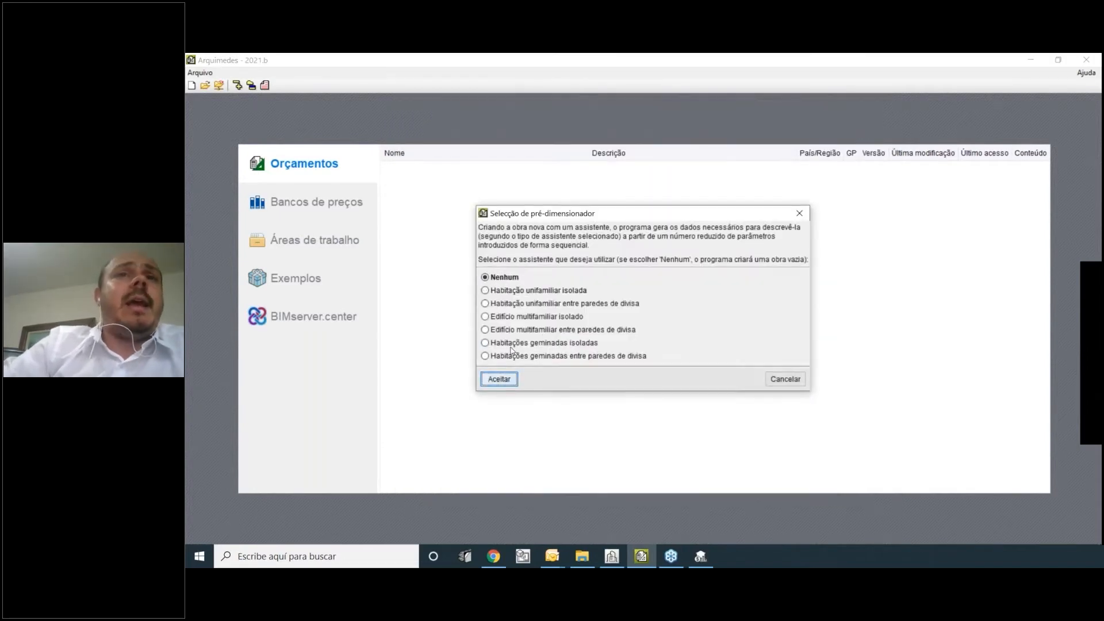
left_click(502, 375)
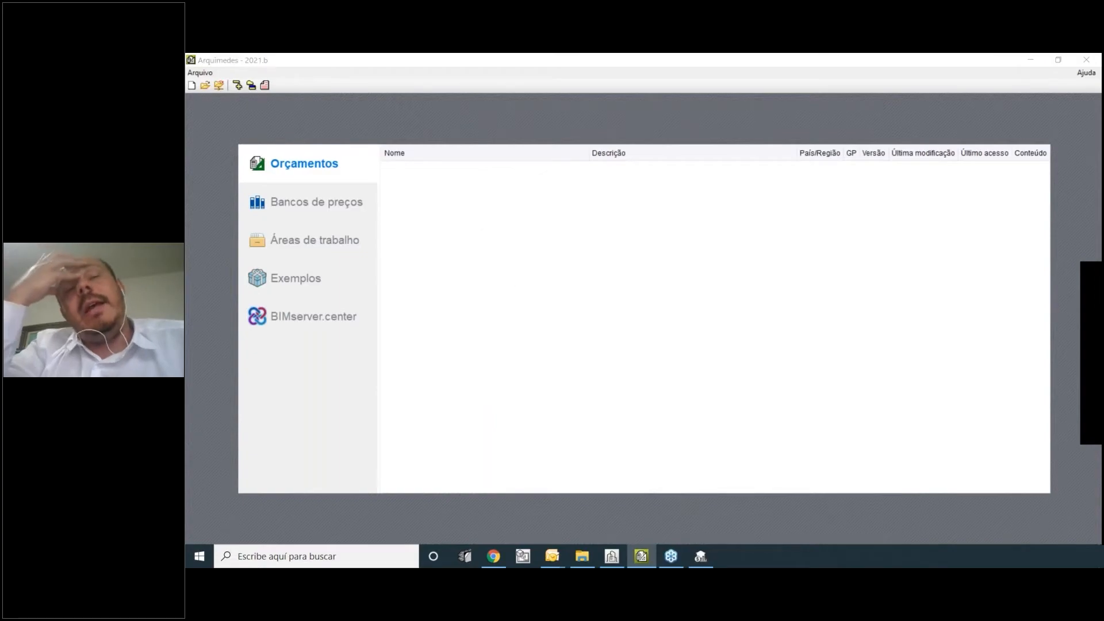
left_click(643, 530)
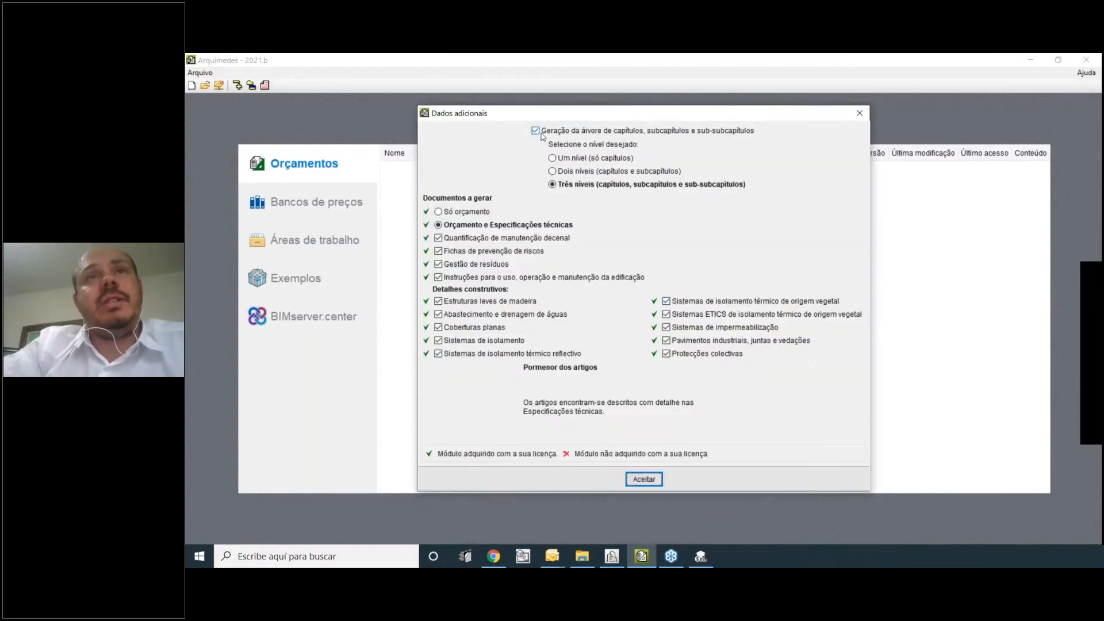
left_click(536, 131)
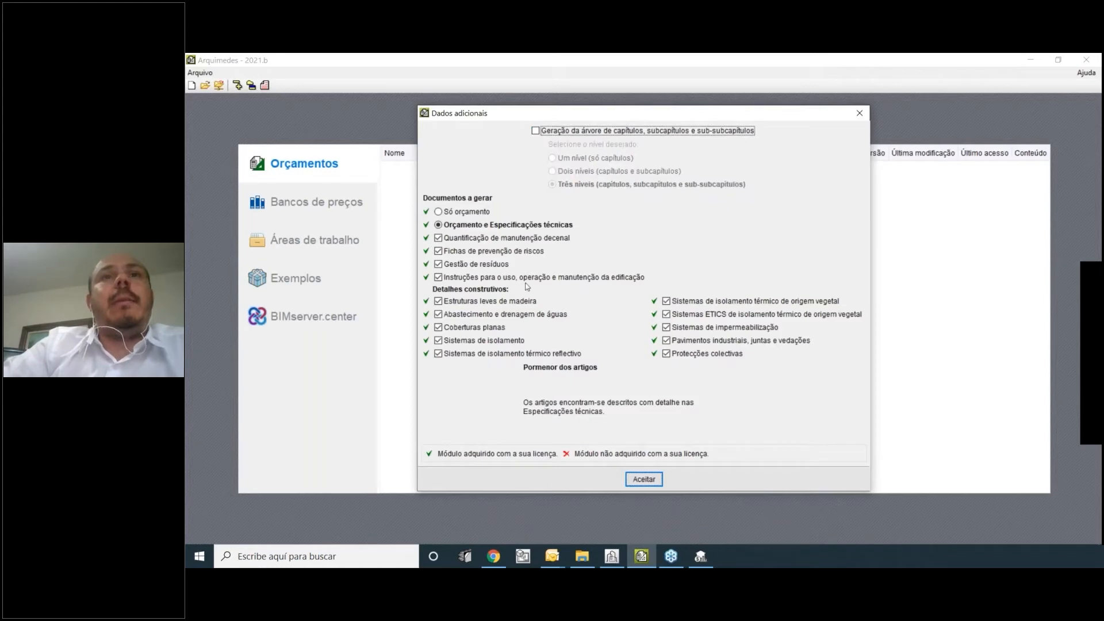
left_click(644, 479)
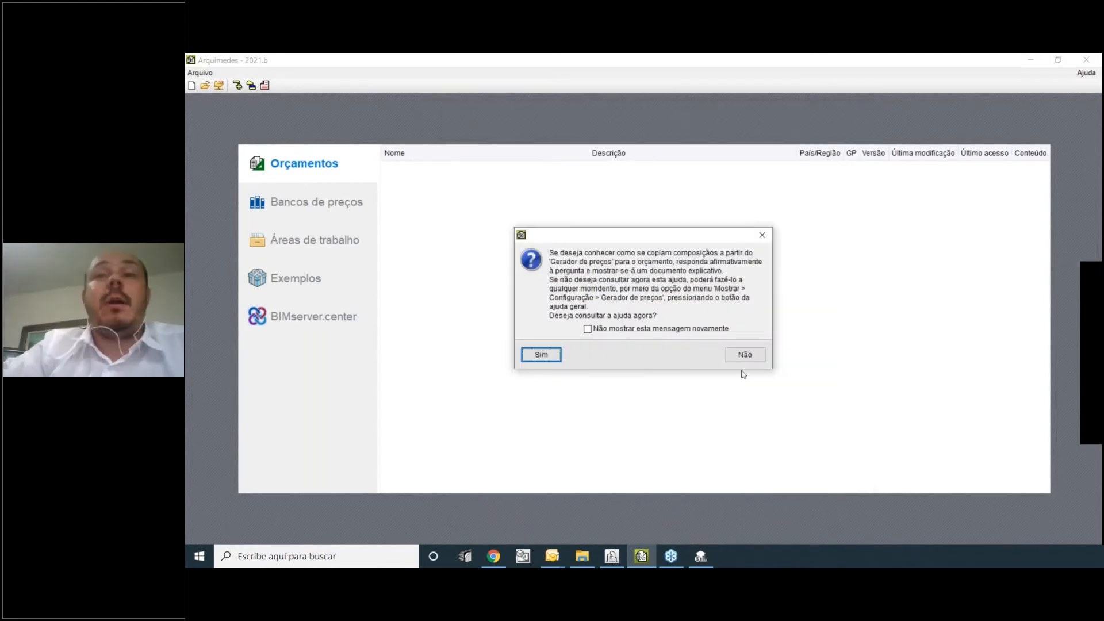
left_click(750, 352)
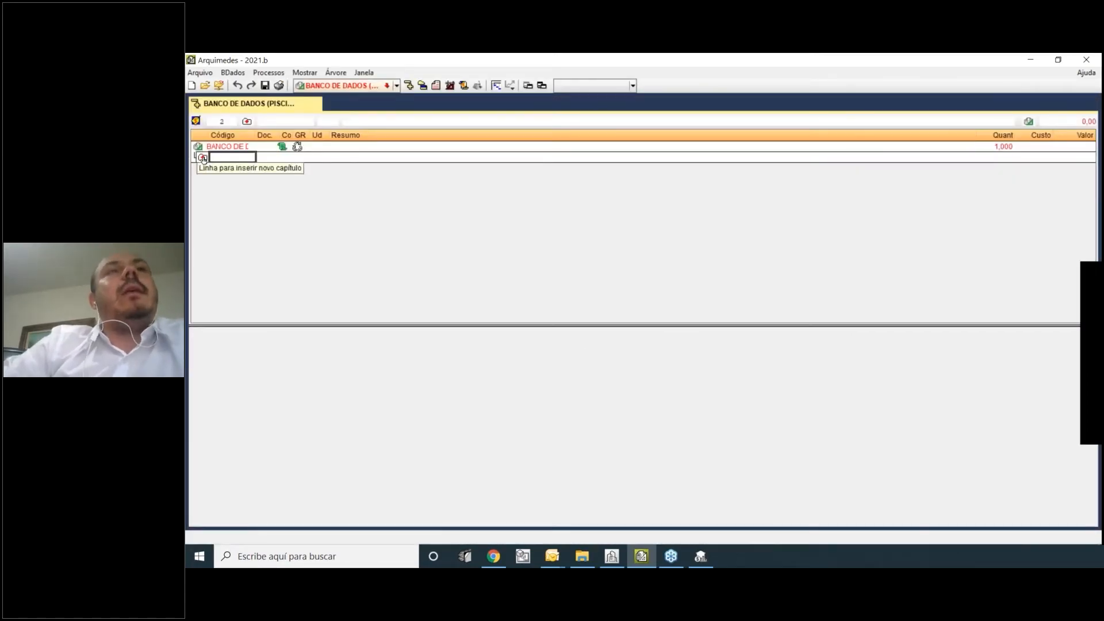
Add a new chapter with code E and summary "Estruturas de madeira" to the budget.
left_click(203, 158)
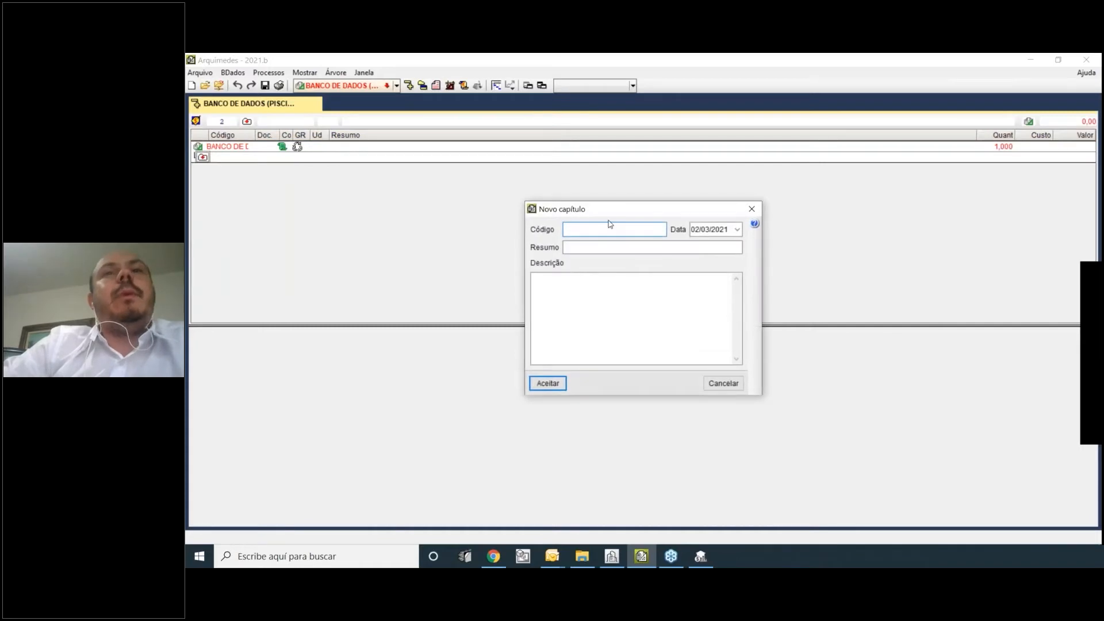
type("Es")
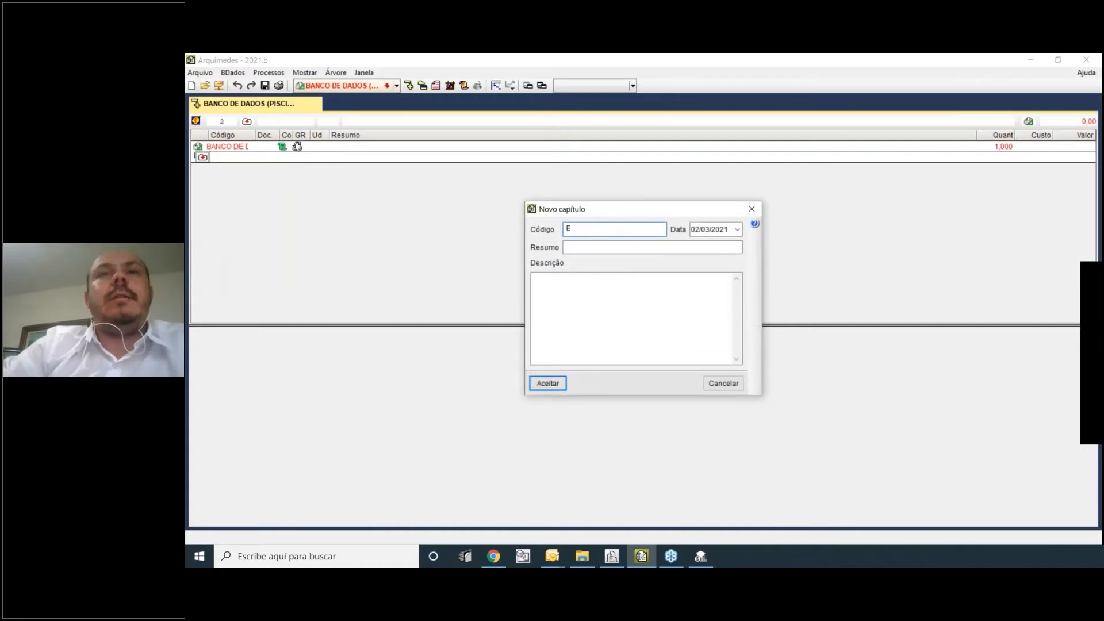
key("Tab")
type("Estrutura")
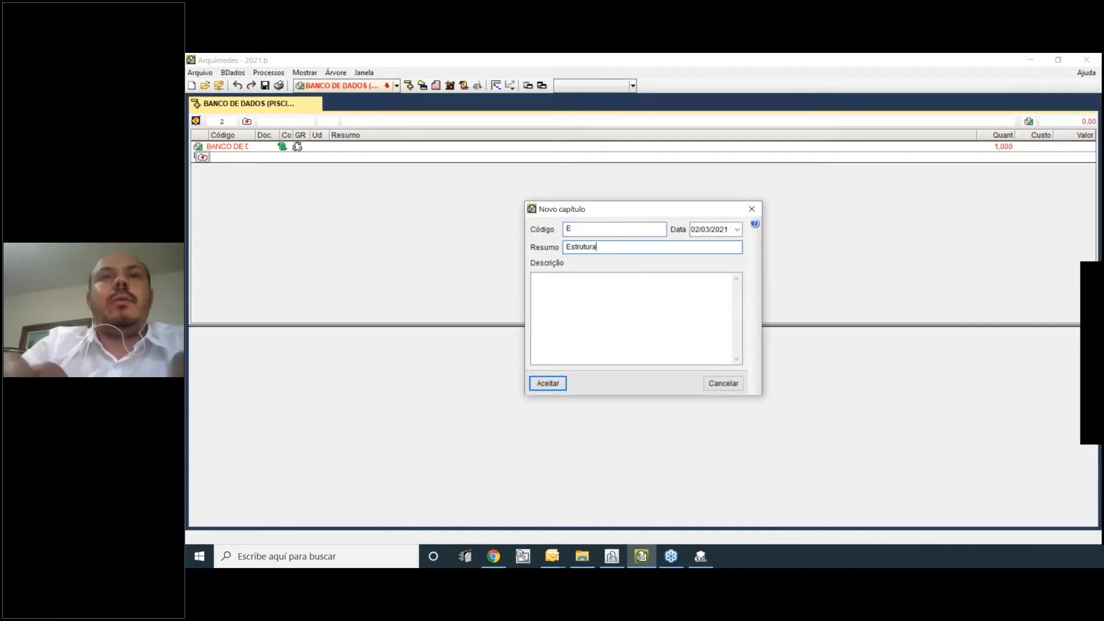
type("s deconcre")
key("BackSpace")
key("BackSpace")
key("BackSpace")
key("BackSpace")
key("BackSpace")
key("BackSpace")
key("BackSpace")
key("BackSpace")
key("BackSpace")
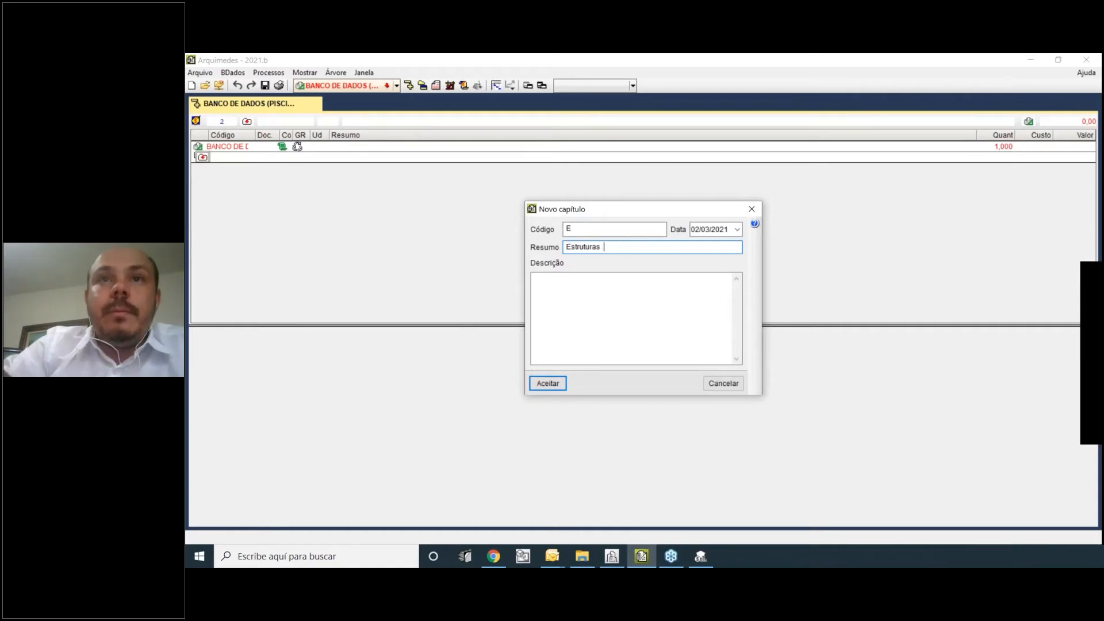
type("de madeira")
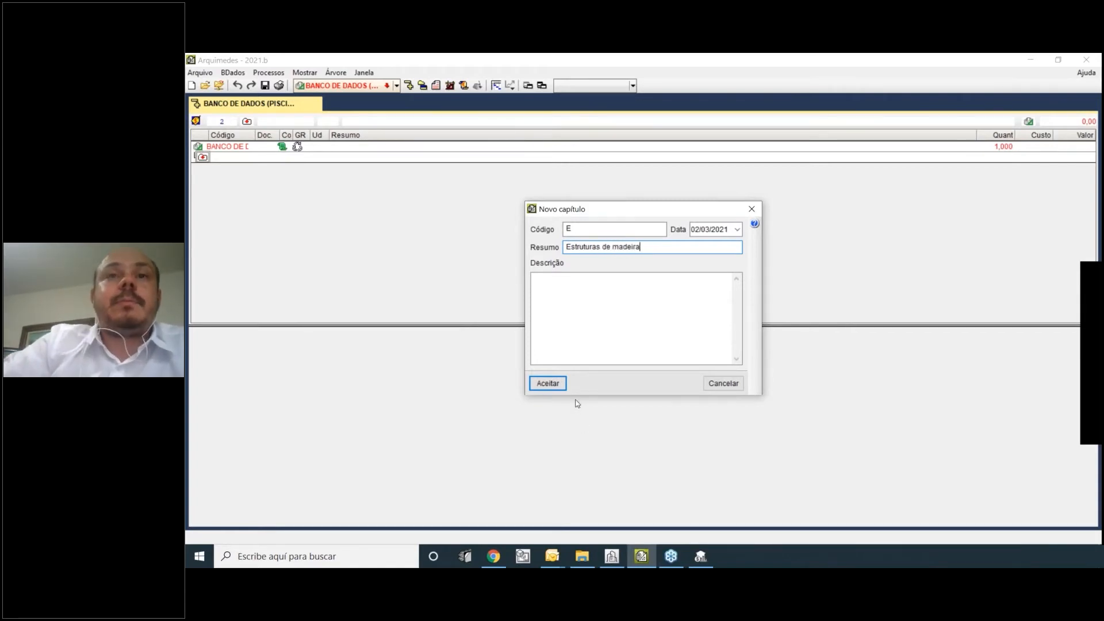
left_click(552, 384)
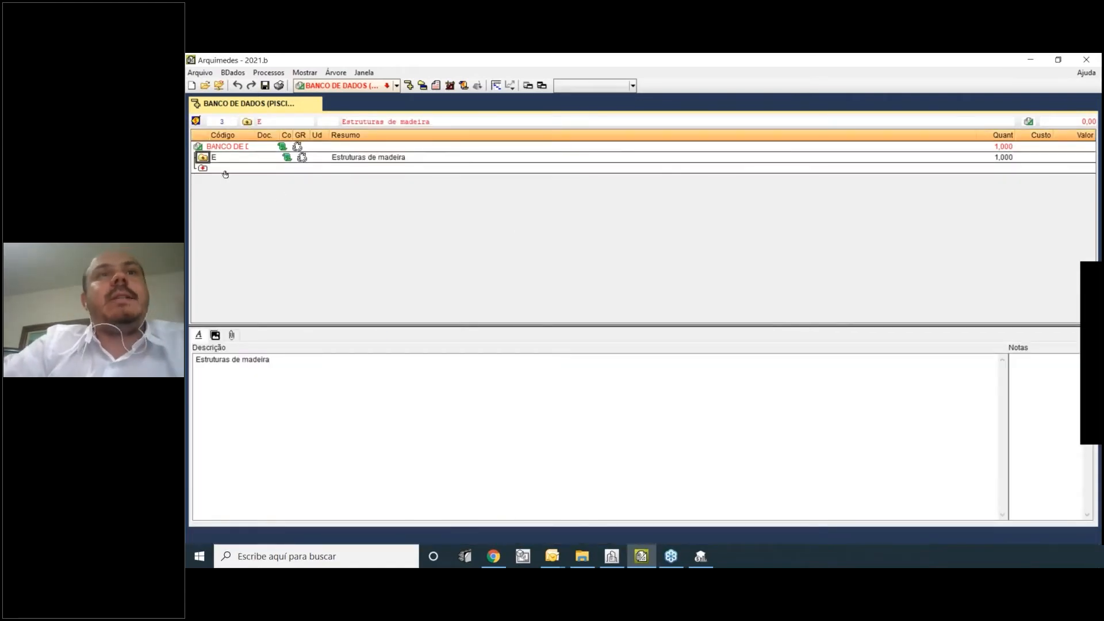
Add a second chapter with code A and summary "Alvenarias".
left_click(204, 169)
double_click(204, 169)
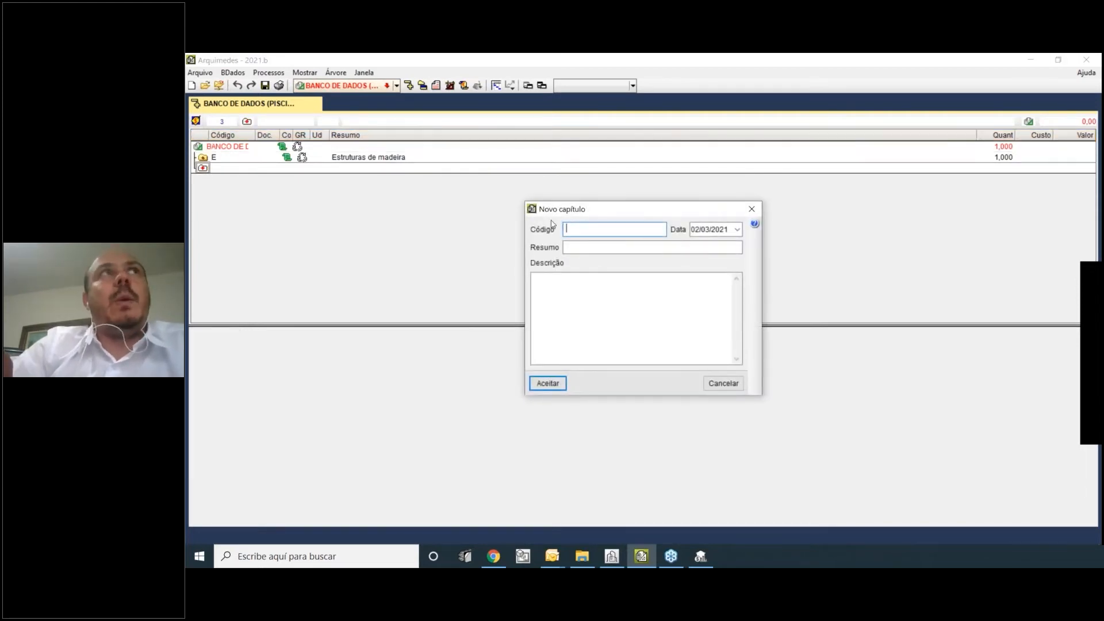
type("Alve")
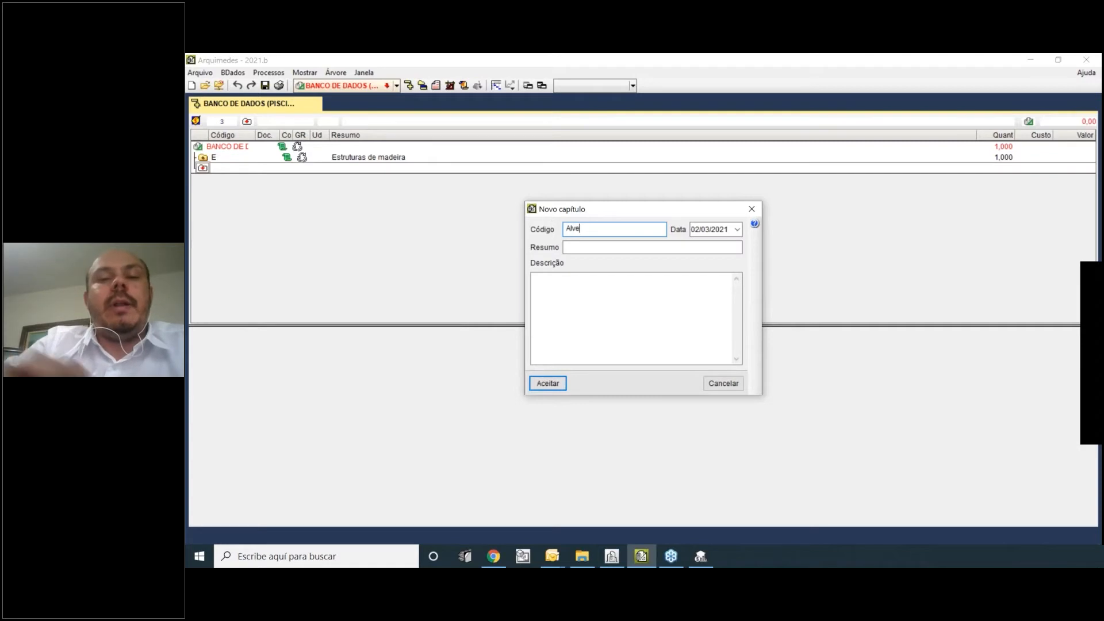
type("narias")
key("Tab")
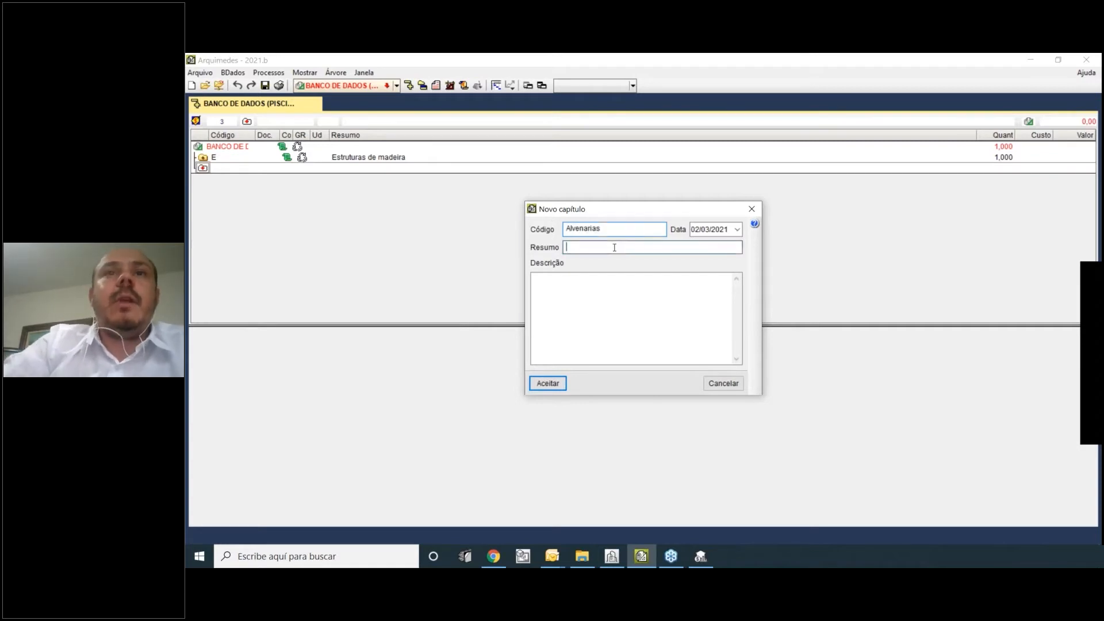
type("A")
key("Tab")
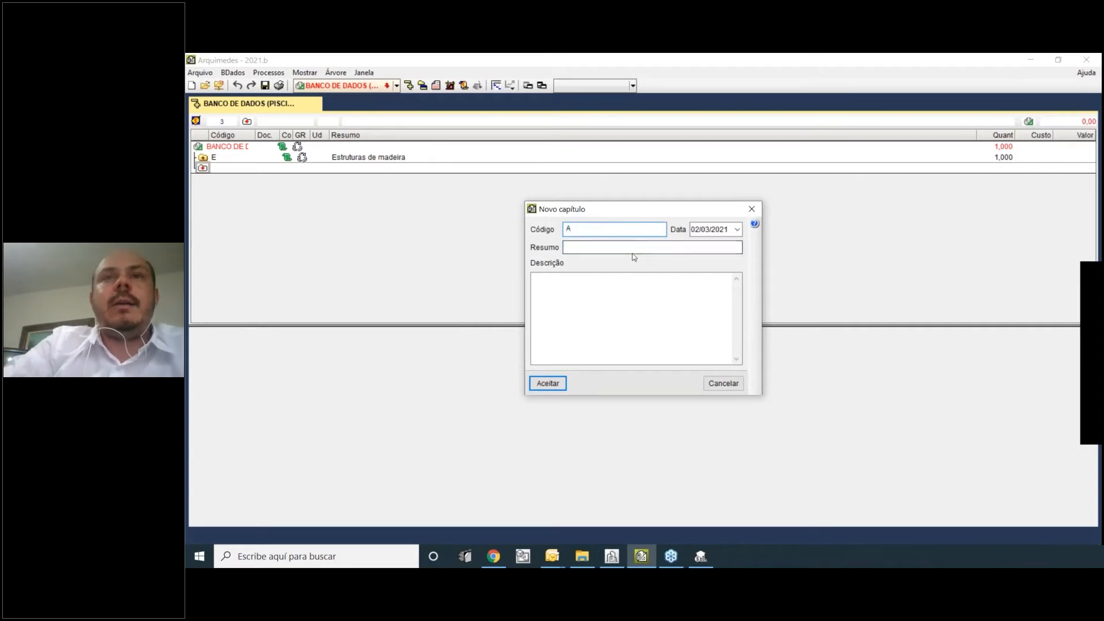
type("Alvenarias")
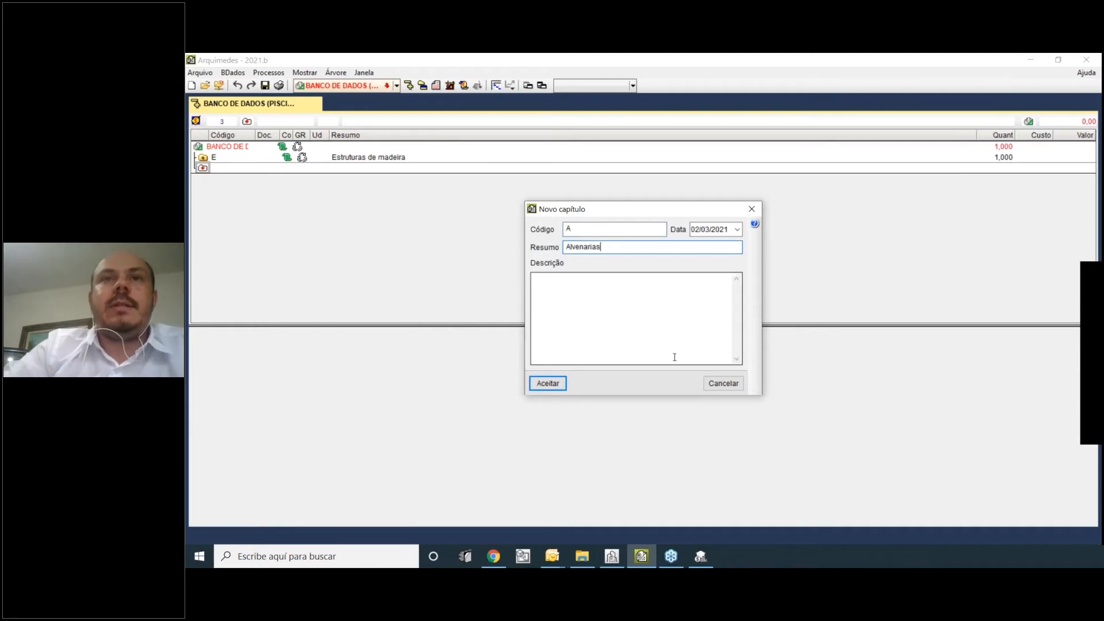
left_click(549, 383)
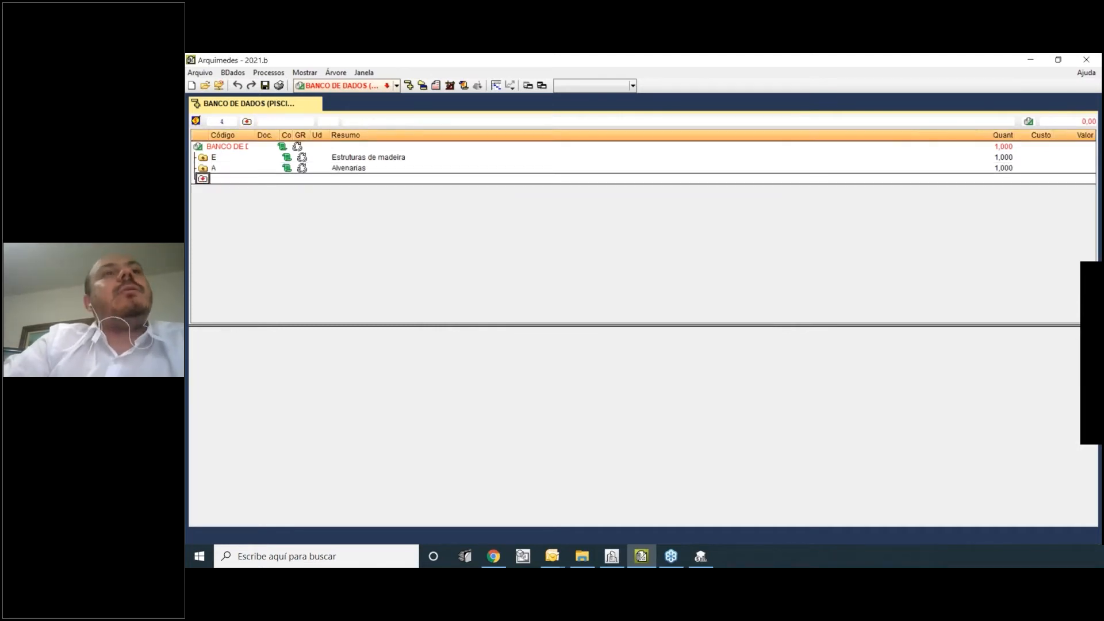
Add a third chapter with code AC and summary "Acabamentos".
type("Acabamentos")
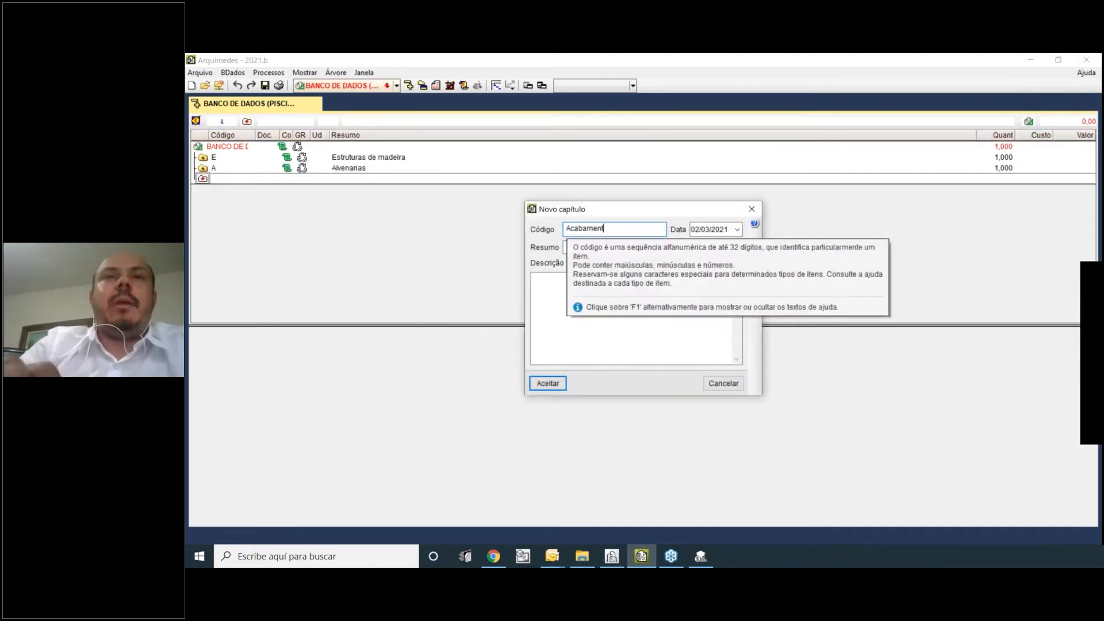
double_click(582, 225)
type("AC")
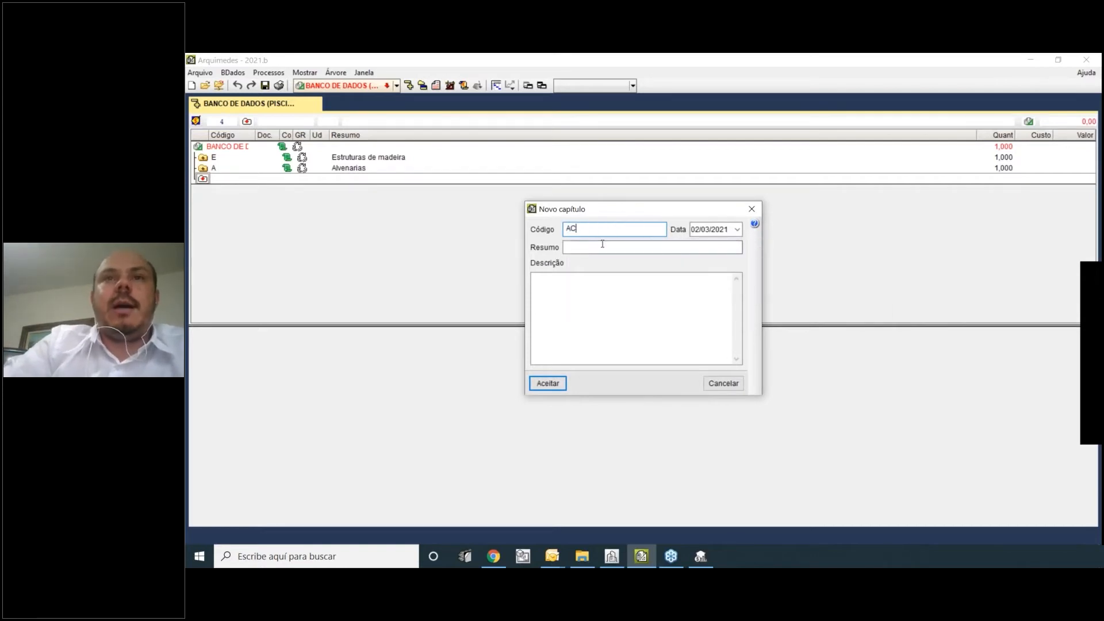
left_click(598, 246)
type("Acabamentos")
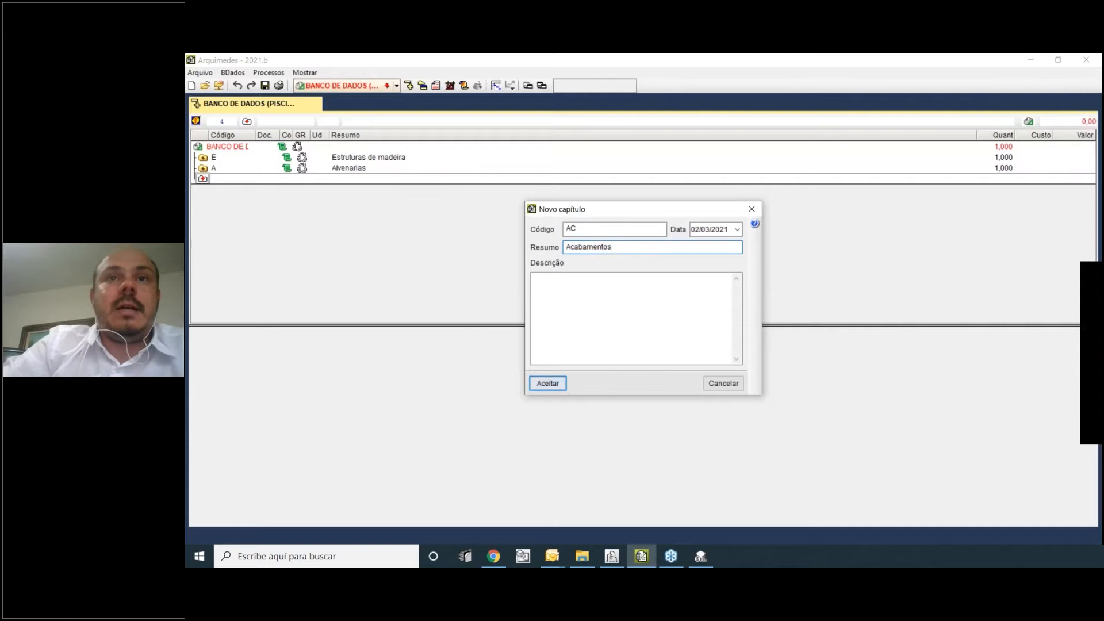
key("Return")
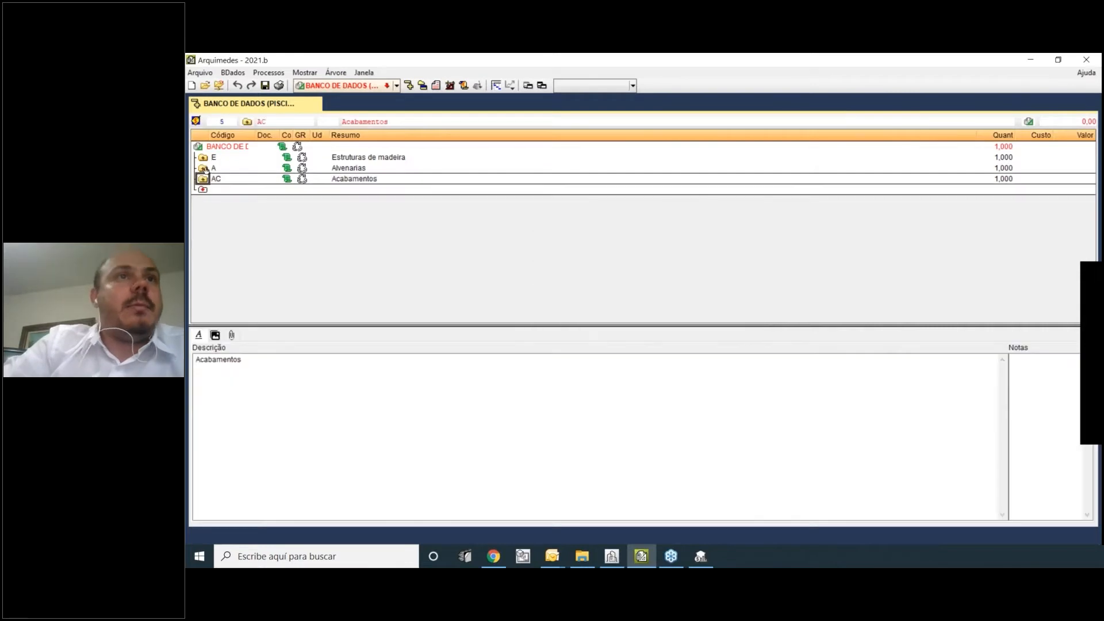
left_click(204, 168)
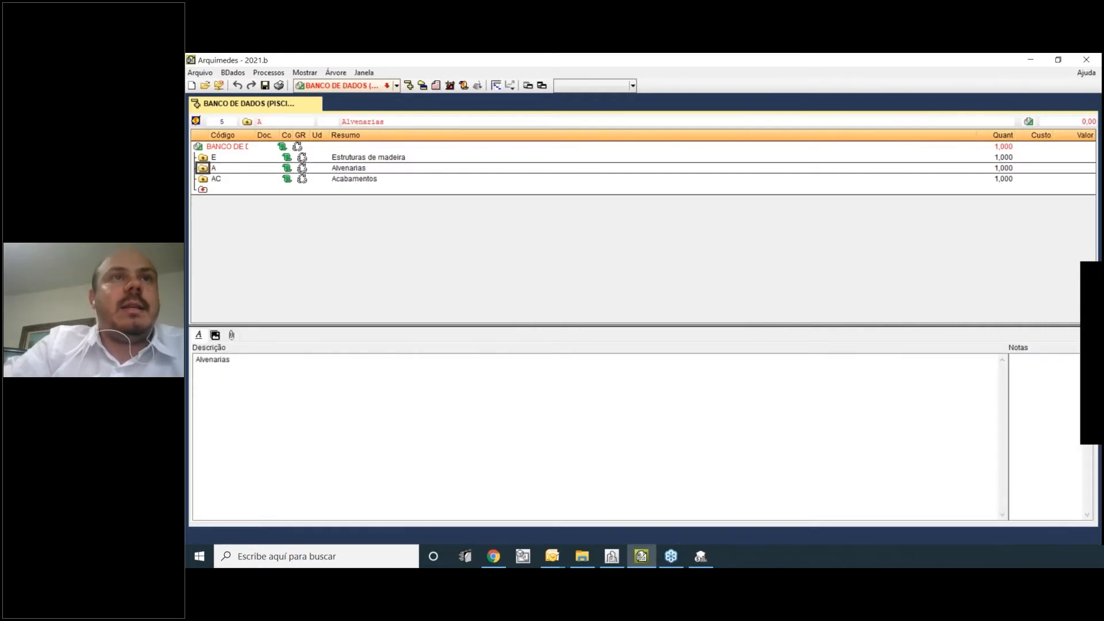
right_click(208, 167)
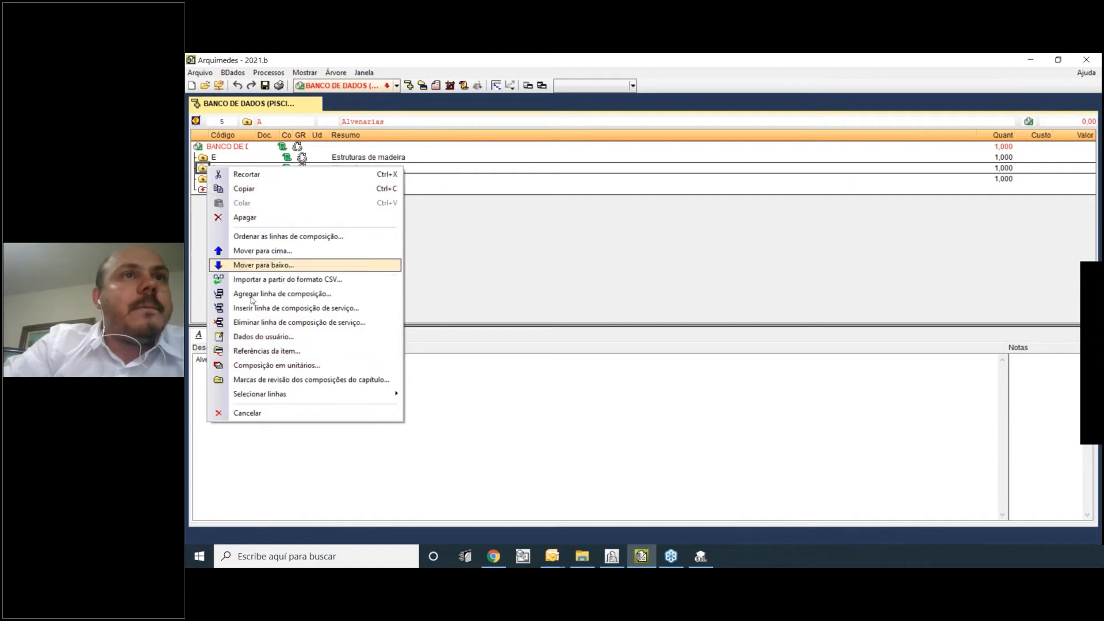
left_click(247, 413)
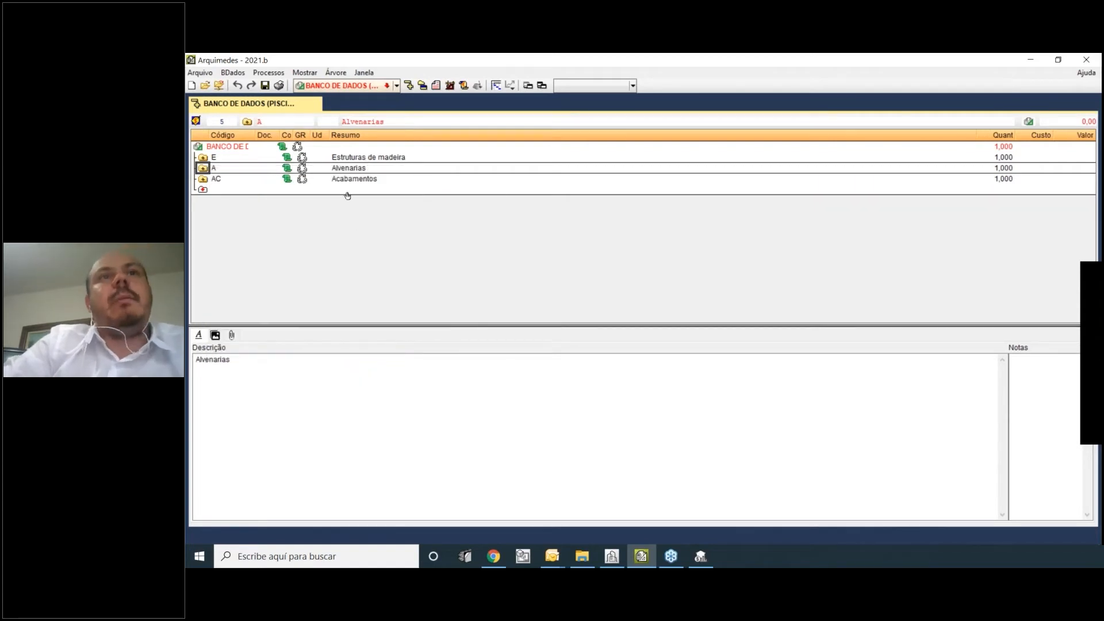
Expand the Estruturas de madeira chapter, select its line for a new item, and open the price generator.
left_click(203, 179)
left_click(203, 158)
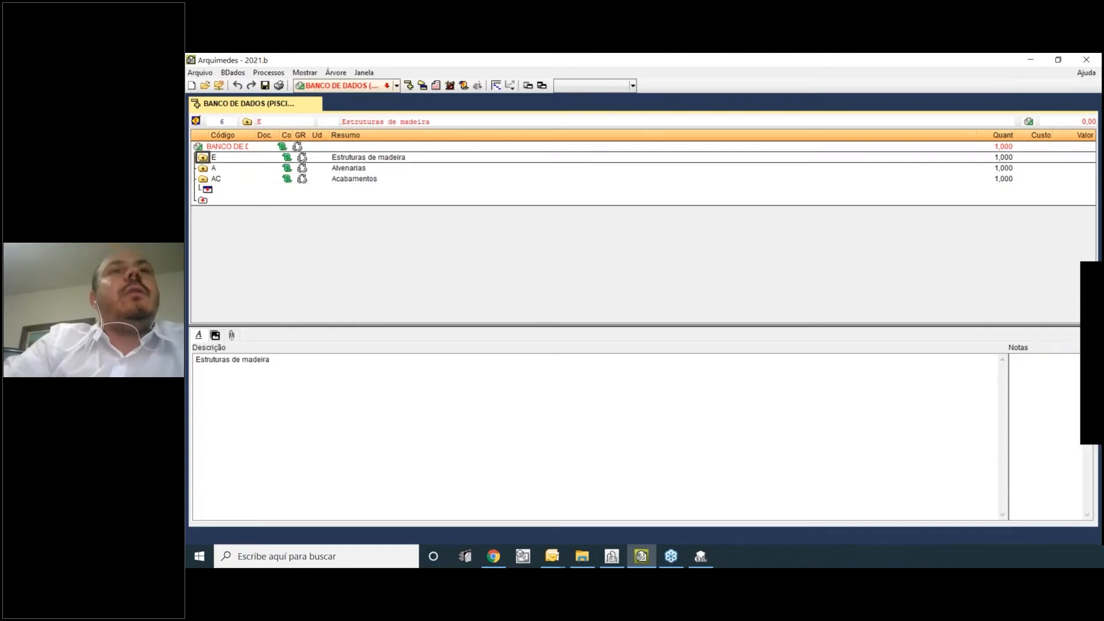
left_click(203, 158)
left_click(207, 168)
left_click(196, 121)
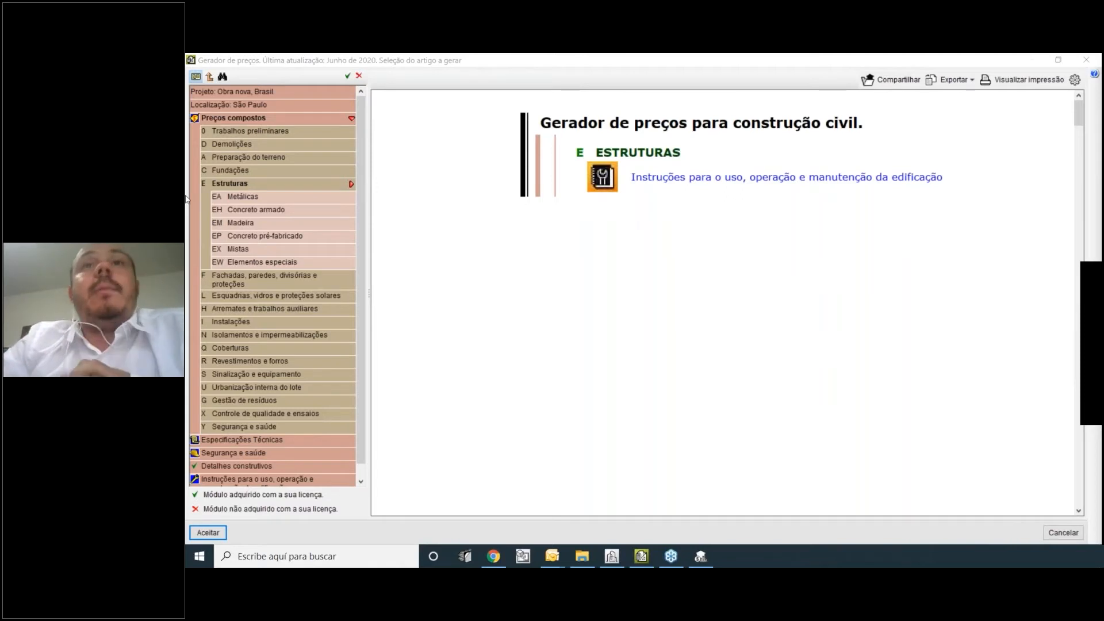
Review the work's location and project parameters, and open the m³ item "Pilar de madeira serrada" under Estruturas, Madeira, Pilares.
left_click(258, 106)
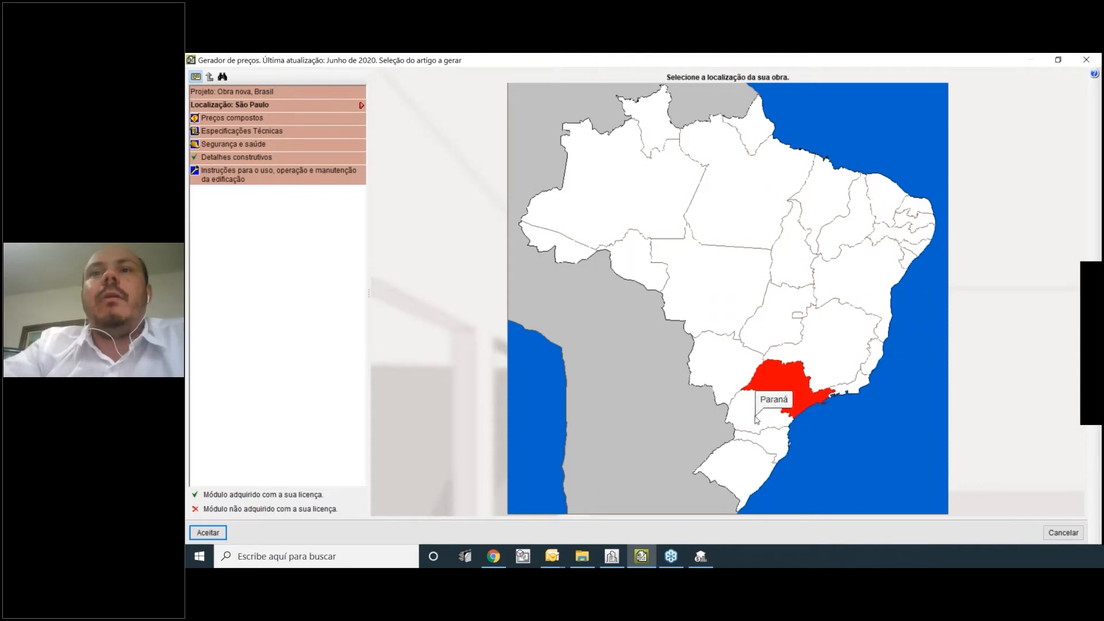
left_click(221, 118)
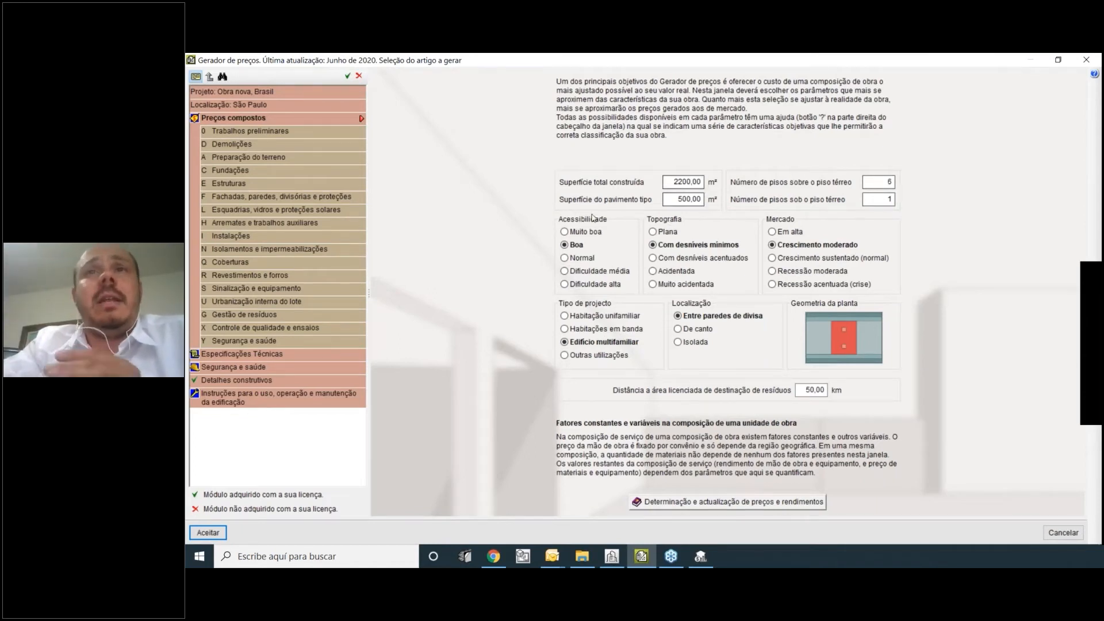
left_click(225, 184)
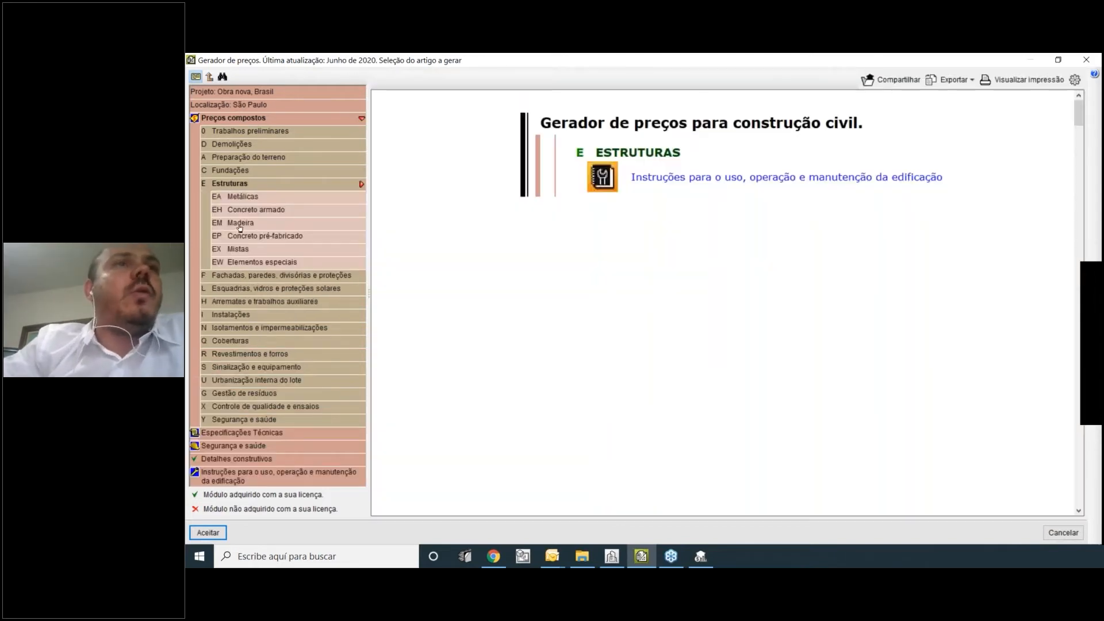
left_click(239, 224)
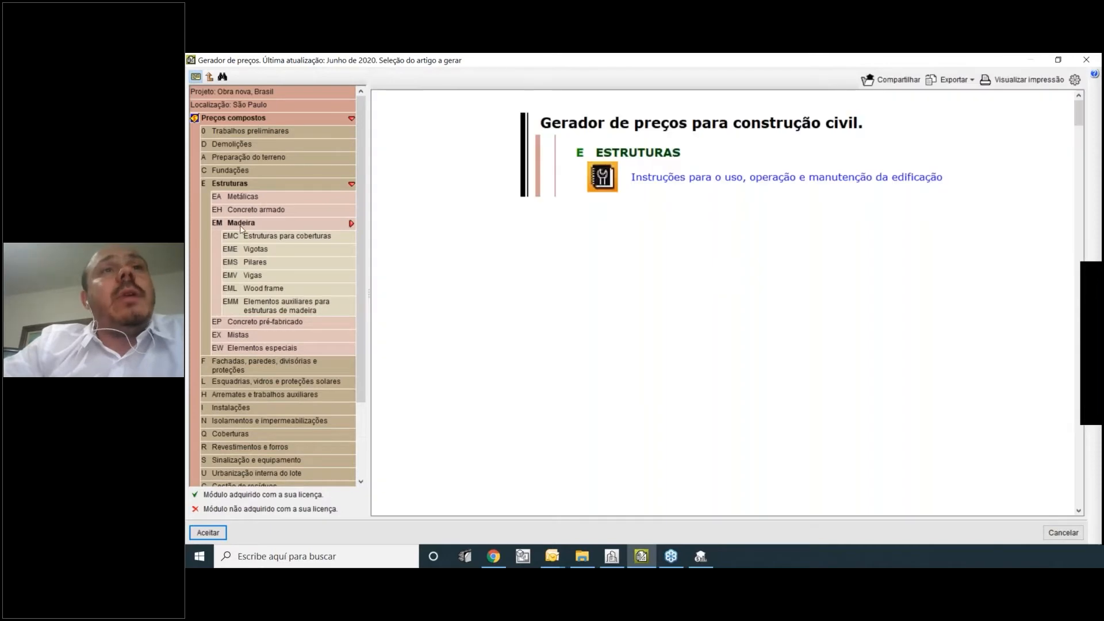
left_click(252, 262)
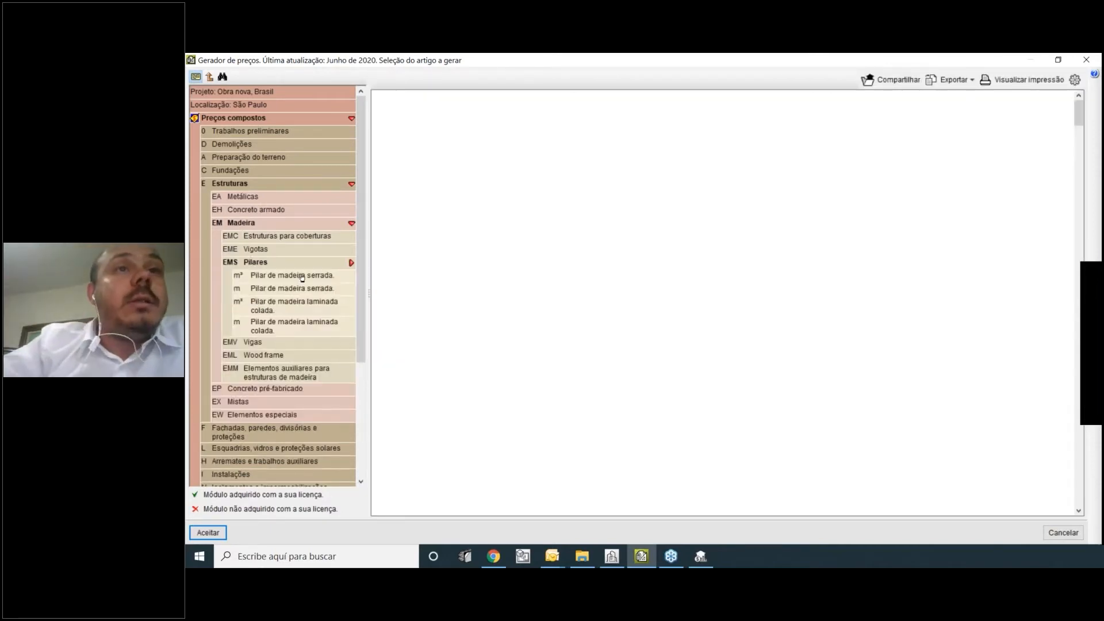
left_click(302, 277)
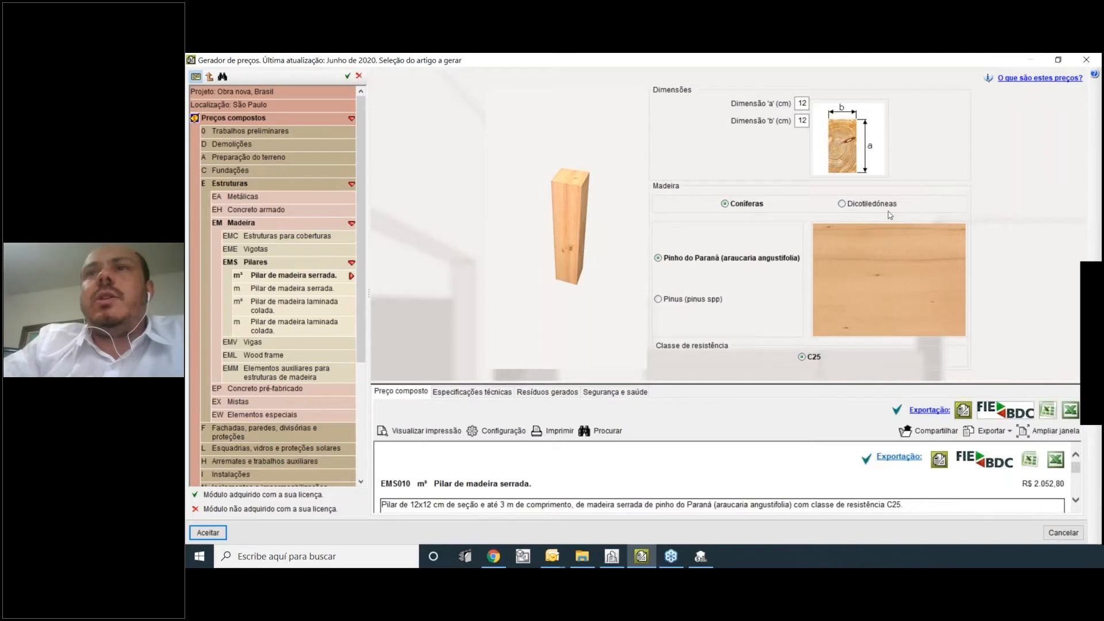
Set the sawn timber pillar's wood to the conifer Pinus (pinus spp) with resistance class C30.
left_click(858, 212)
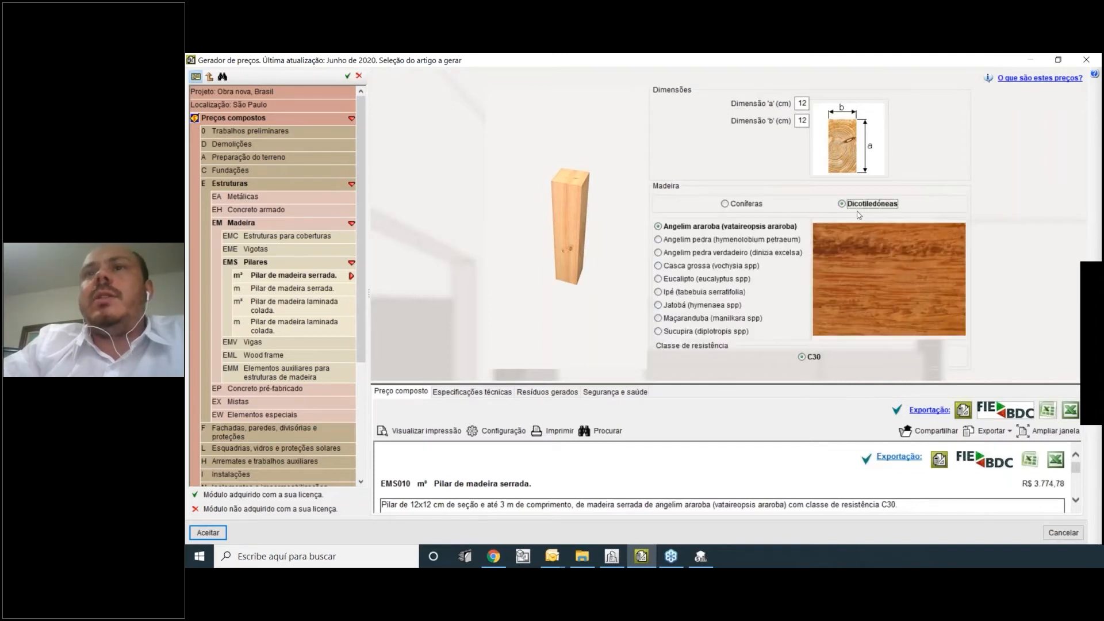
left_click(757, 205)
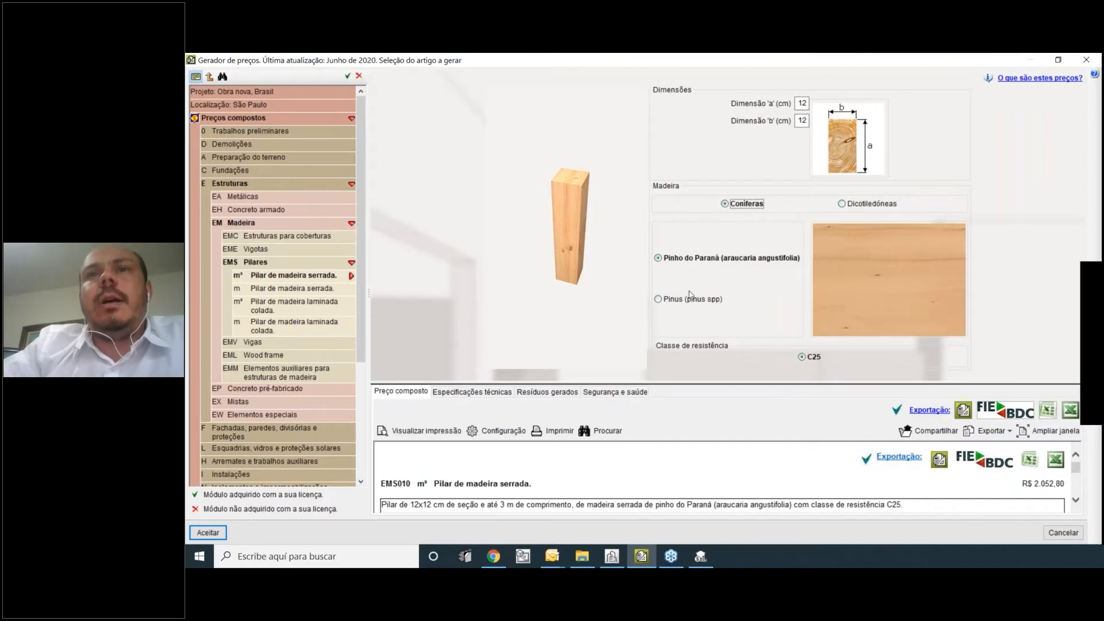
left_click(727, 258)
key("Down")
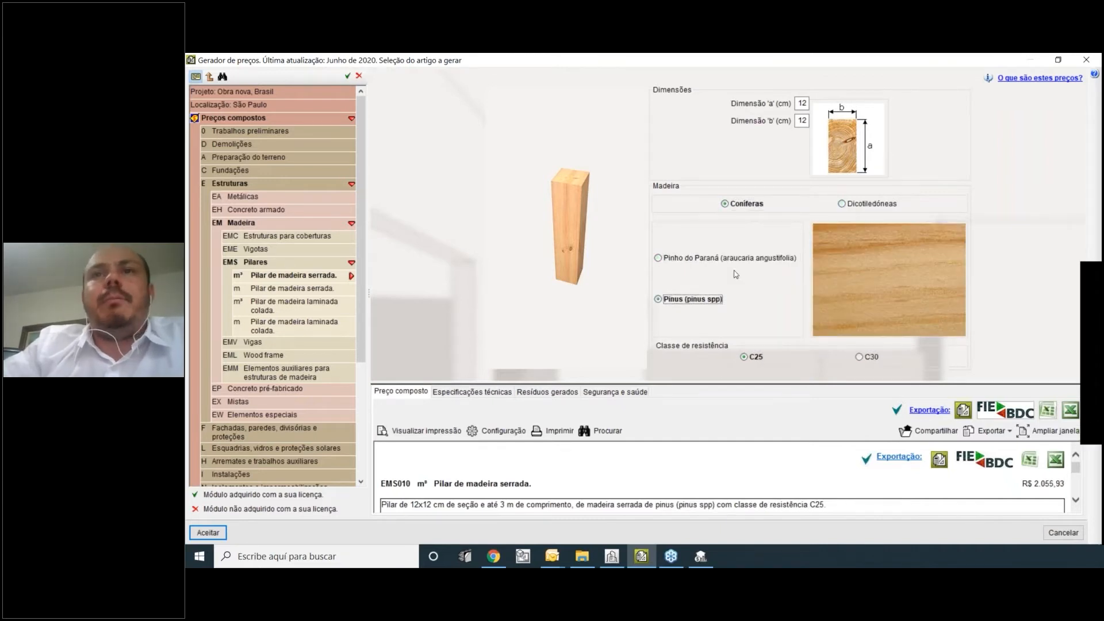
left_click(870, 361)
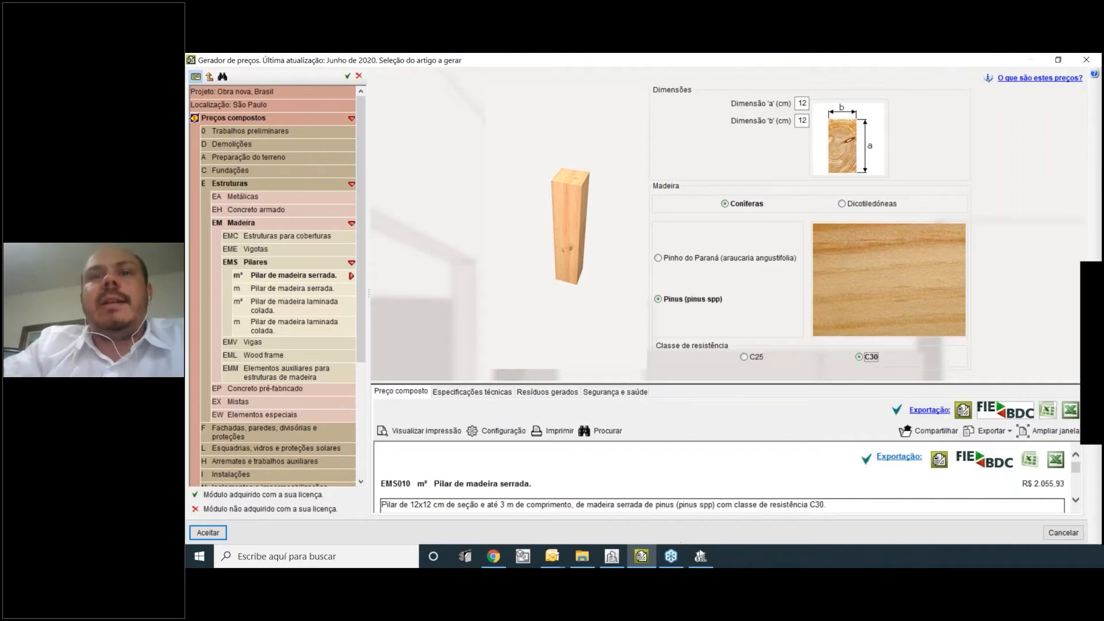
Switch to CYPE Architecture to inspect a lower timber pillar beneath the deck, and switch to Open BIM Quantities.
left_click(611, 556)
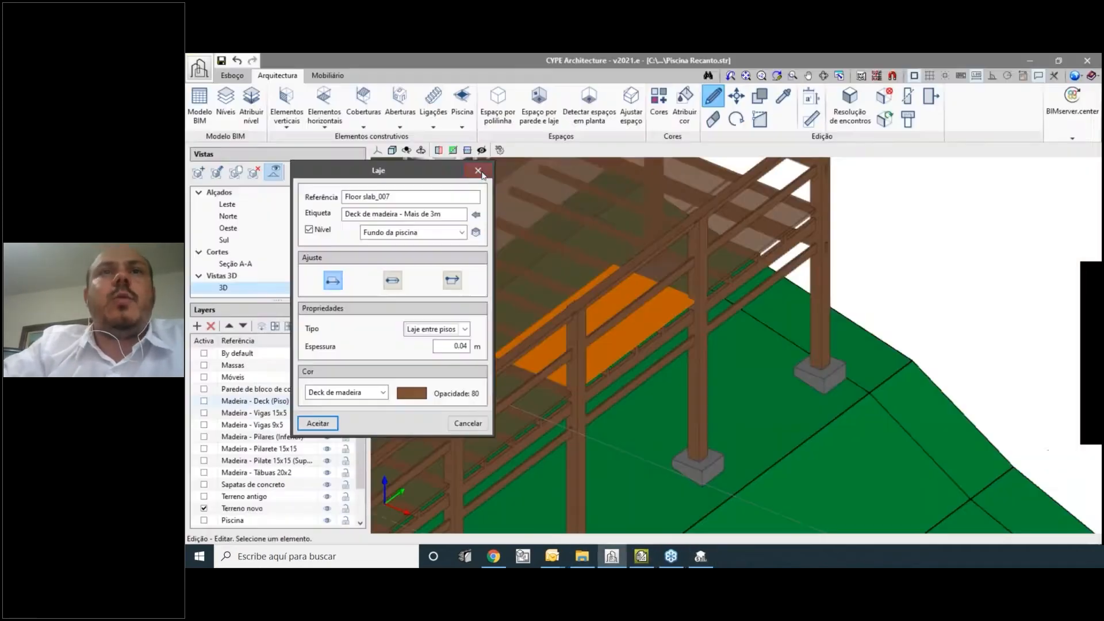
left_click(481, 173)
left_click(702, 395)
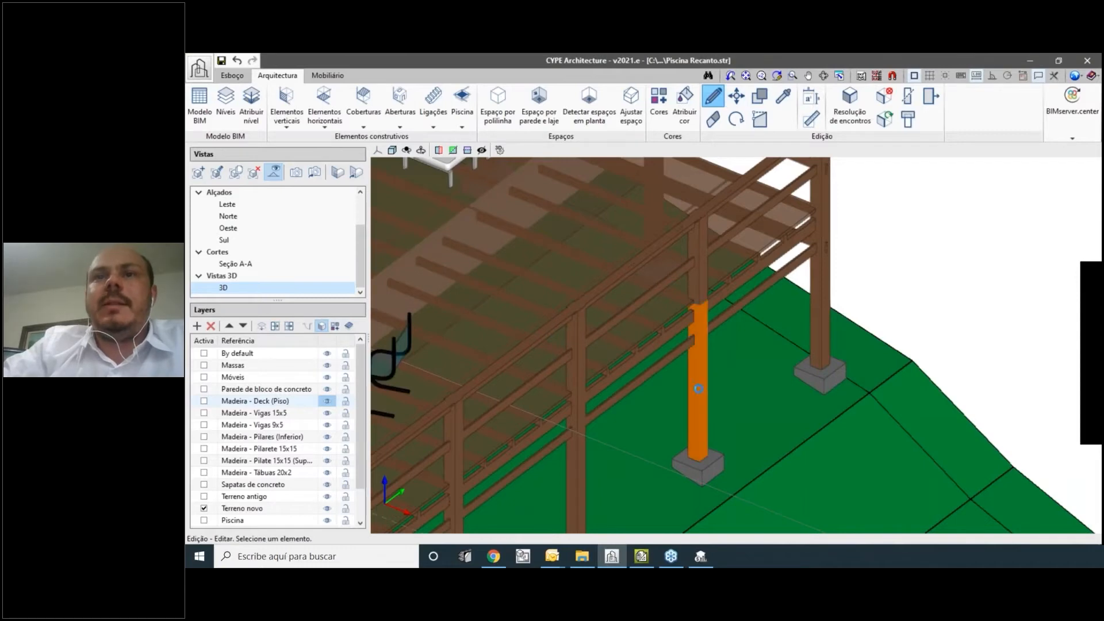
left_click(701, 558)
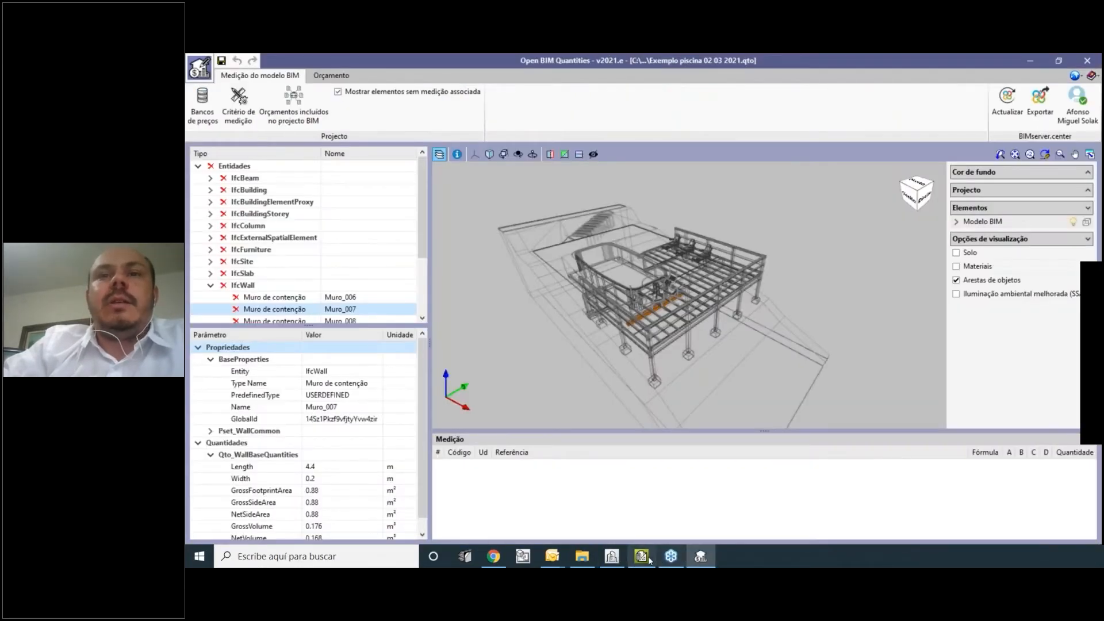
Switch to the Arquimedes price generator and set the sawn timber pillar's dimensions 'a' and 'b' to 15 cm each.
left_click(648, 557)
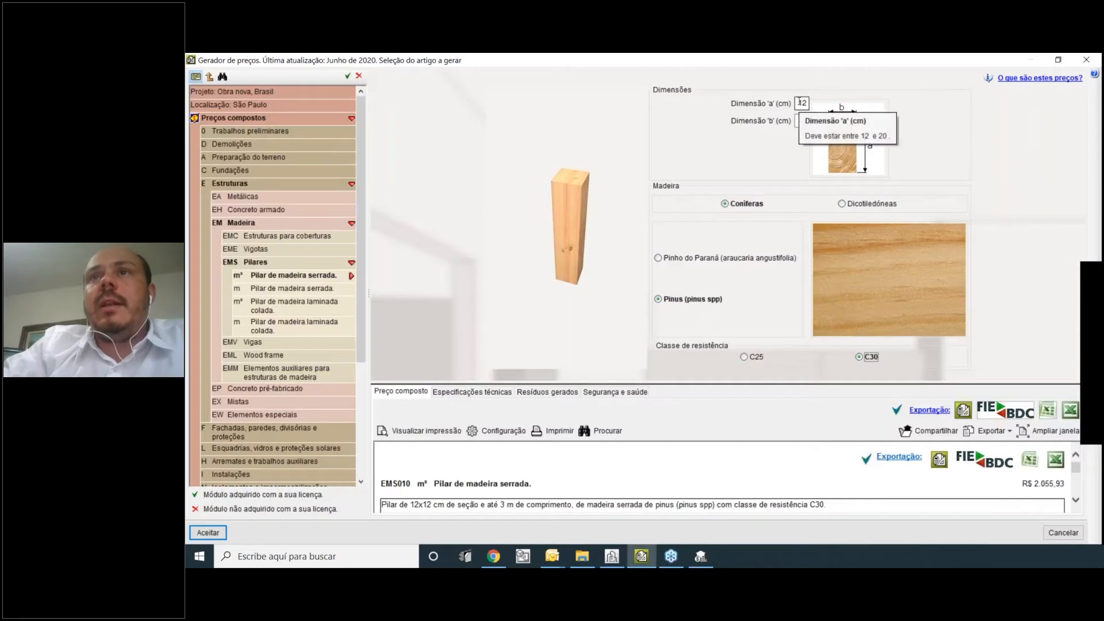
double_click(799, 102)
type("15")
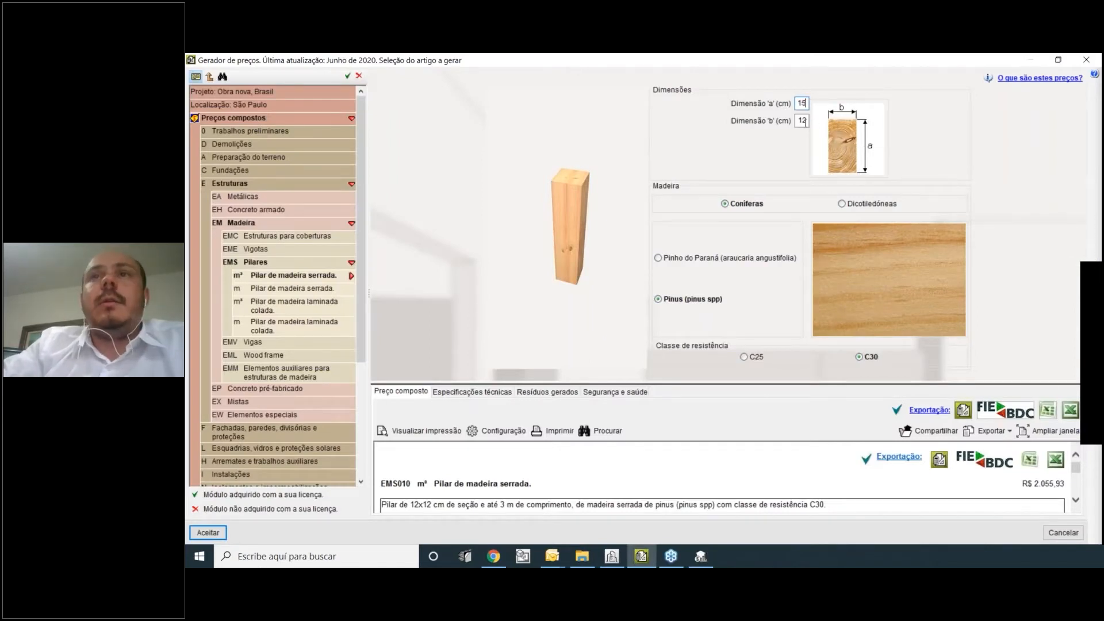
left_click(800, 121)
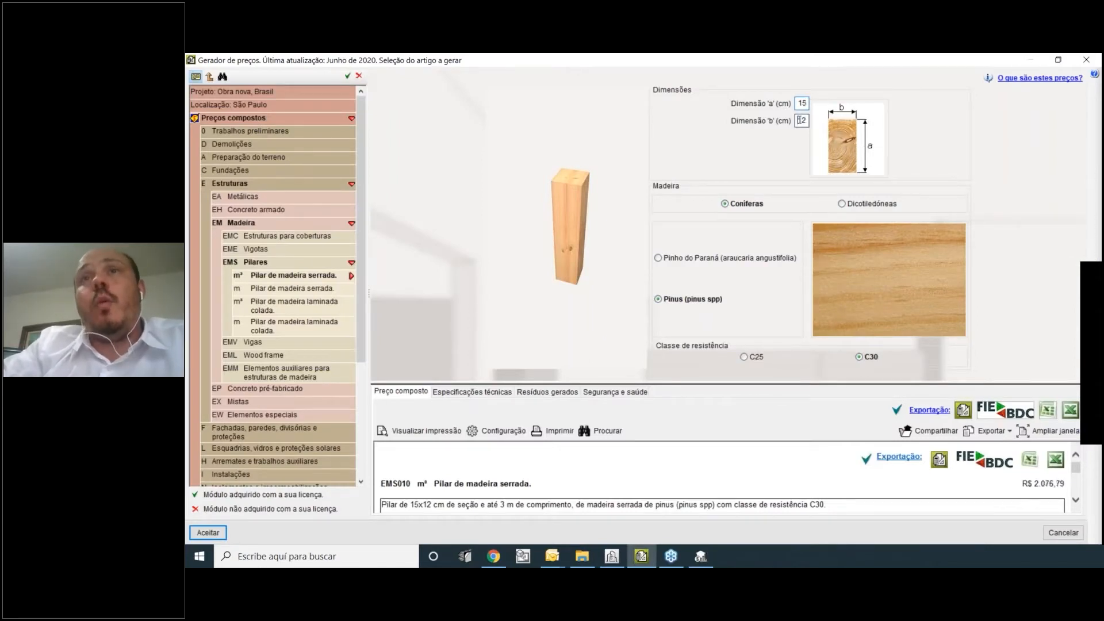
type("15")
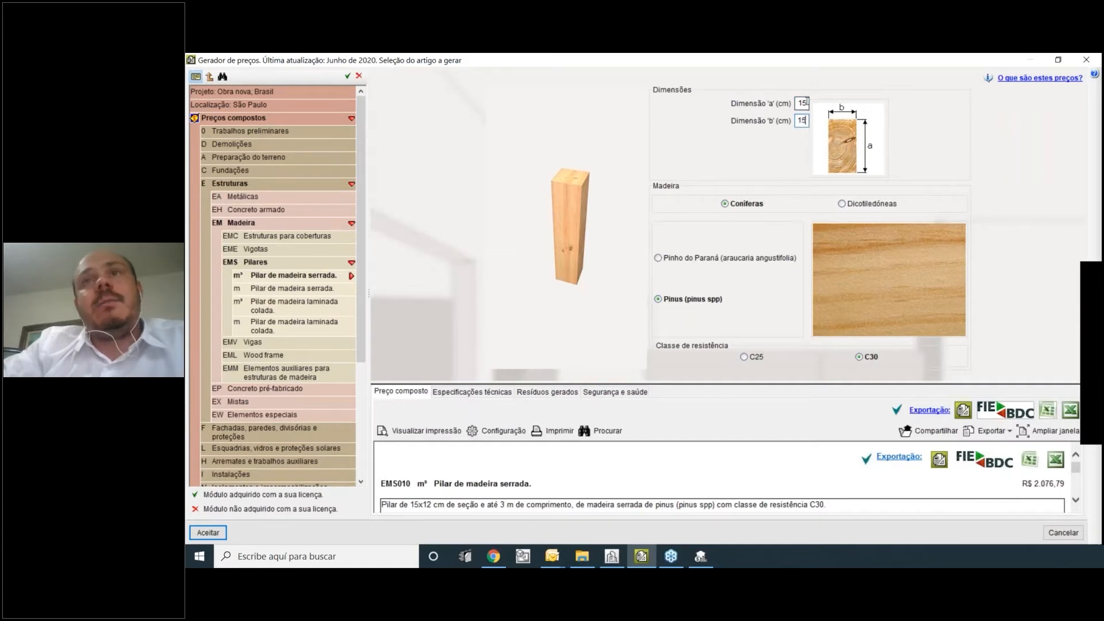
left_click(805, 103)
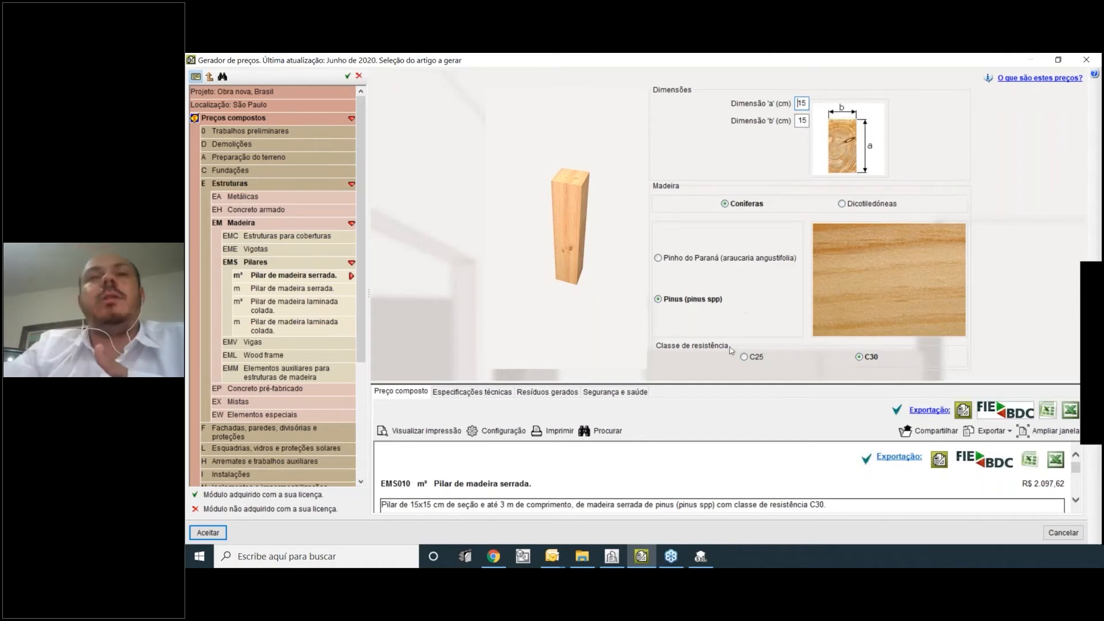
Examine the pillar's composed price breakdown, reading the sawn pine material's length, section, strength class and moisture content description.
left_click_drag(732, 383, 732, 298)
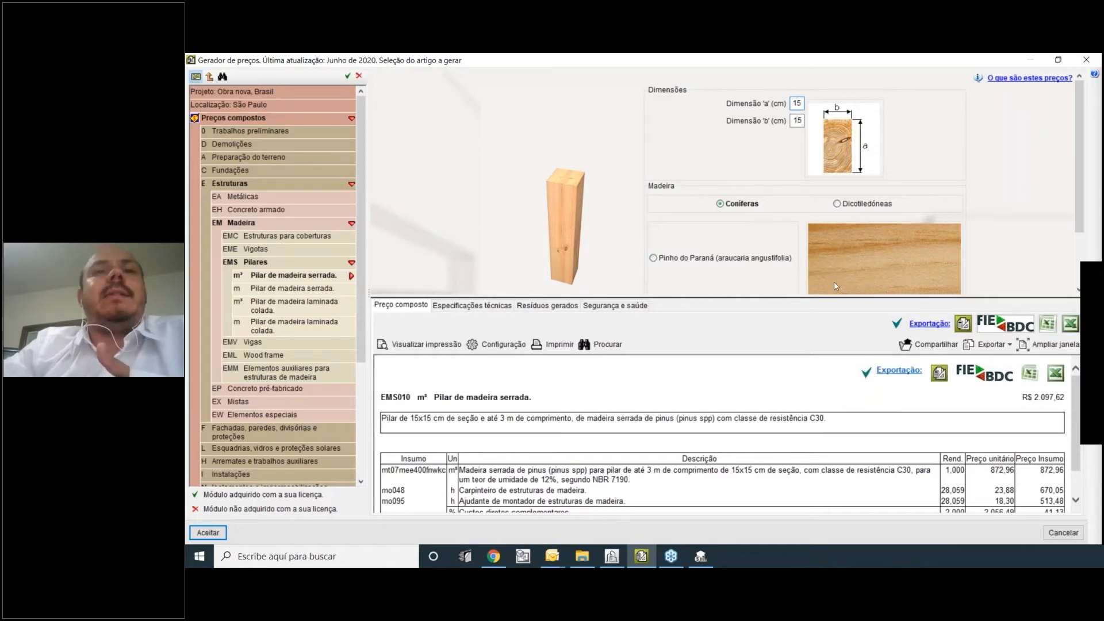
left_click_drag(837, 298, 837, 346)
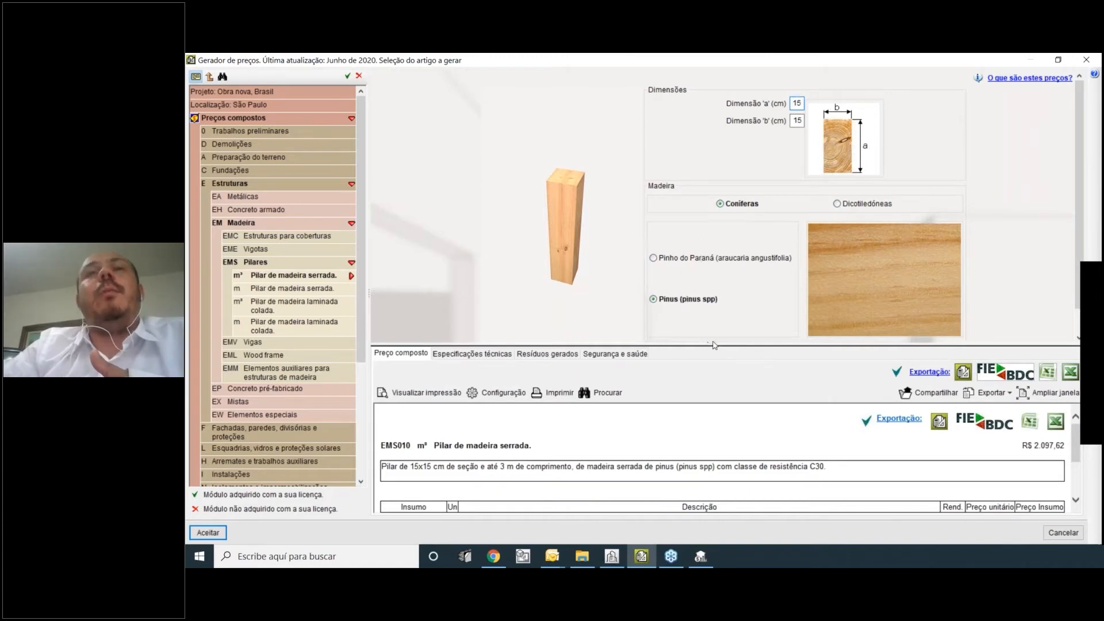
left_click_drag(716, 344, 710, 203)
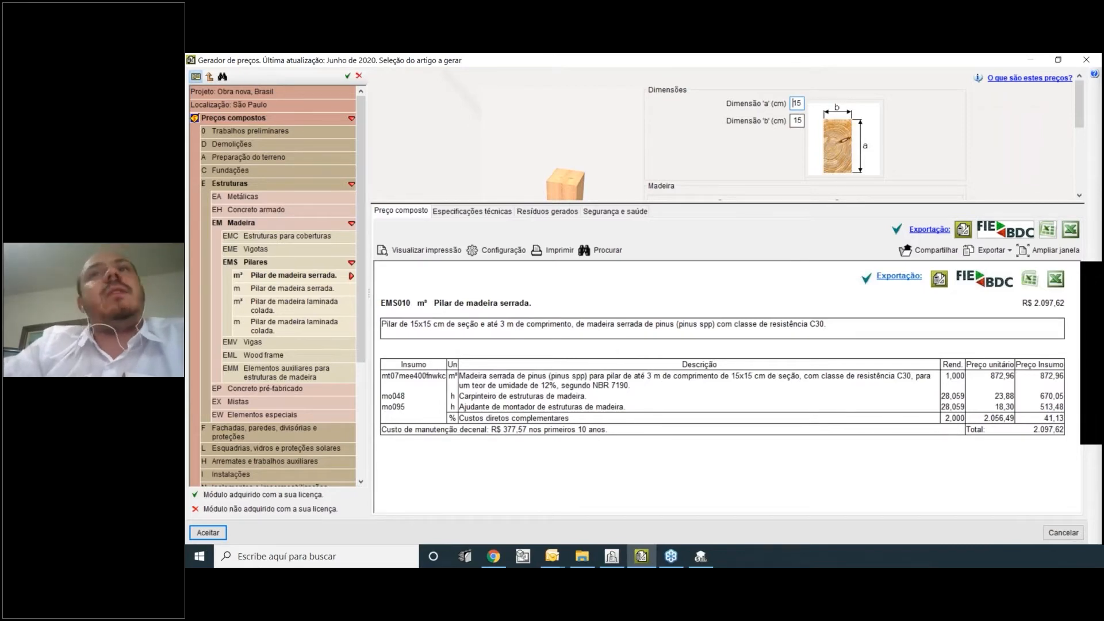
left_click_drag(459, 375, 648, 376)
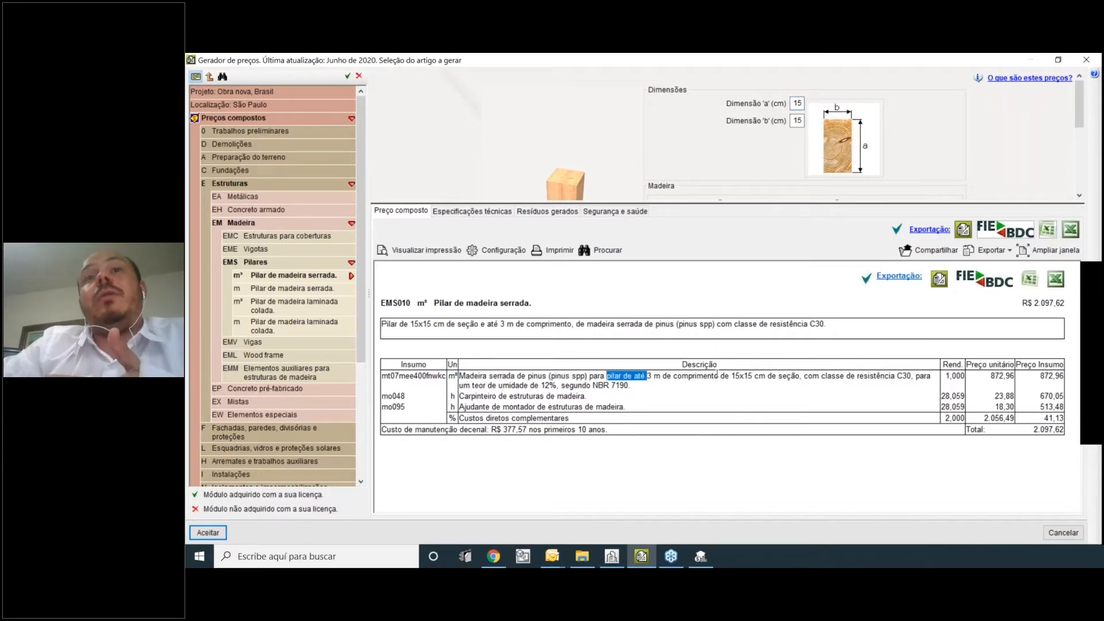
scroll(702, 158, "down", 3)
scroll(705, 167, "down", 1)
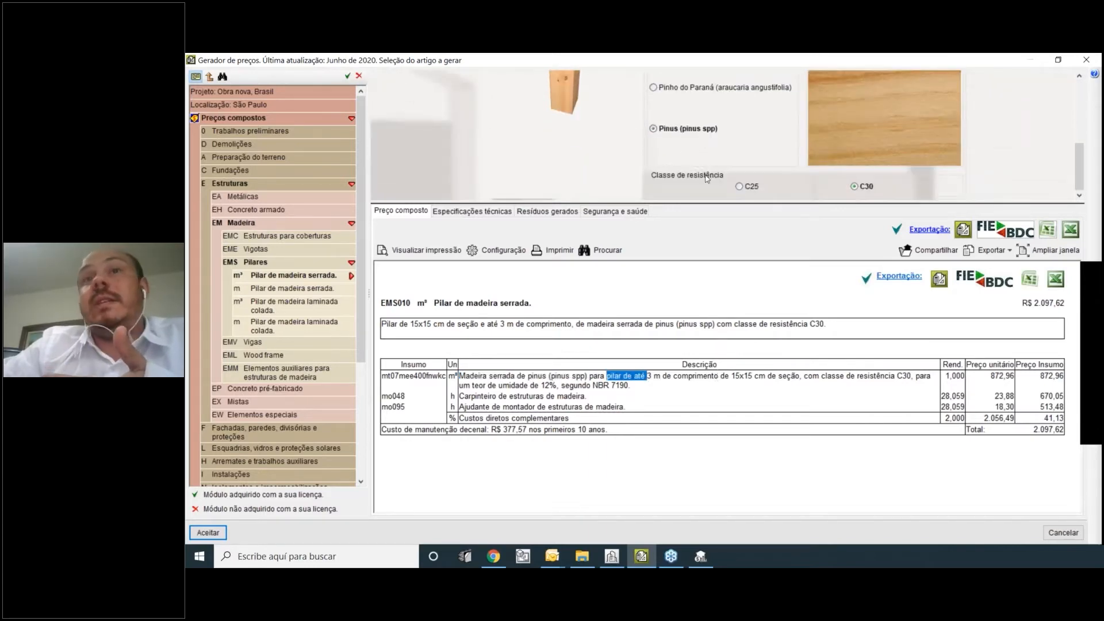
left_click_drag(726, 377, 805, 378)
left_click_drag(873, 376, 918, 376)
left_click_drag(485, 386, 629, 385)
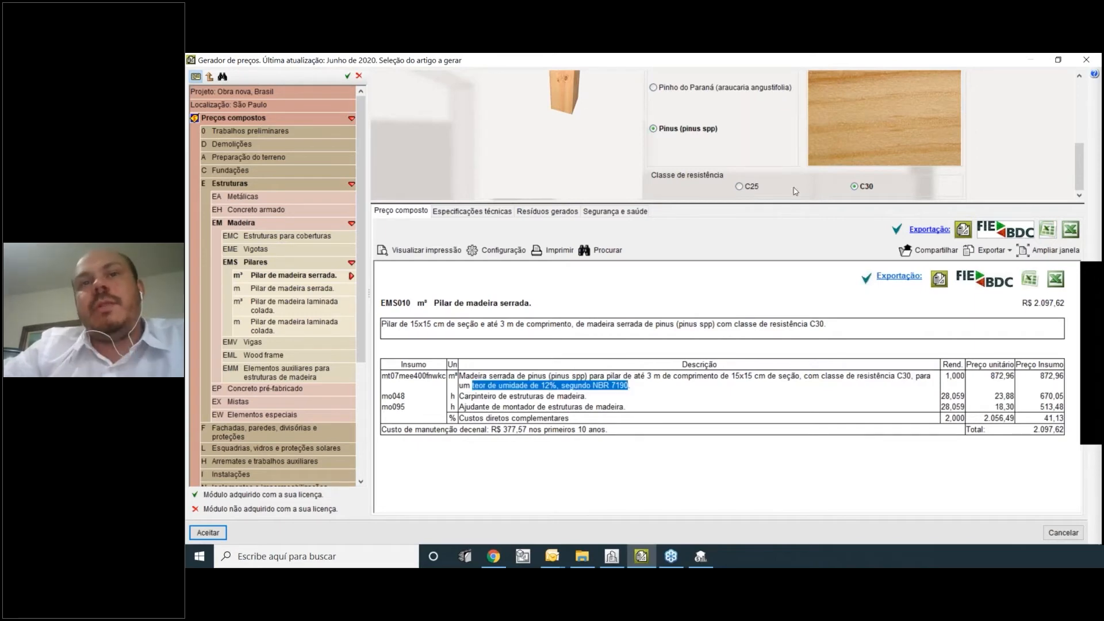
Review the timber's unit price and the carpenter and assembly helper labour lines in the pillar's price breakdown.
left_click_drag(796, 203, 805, 303)
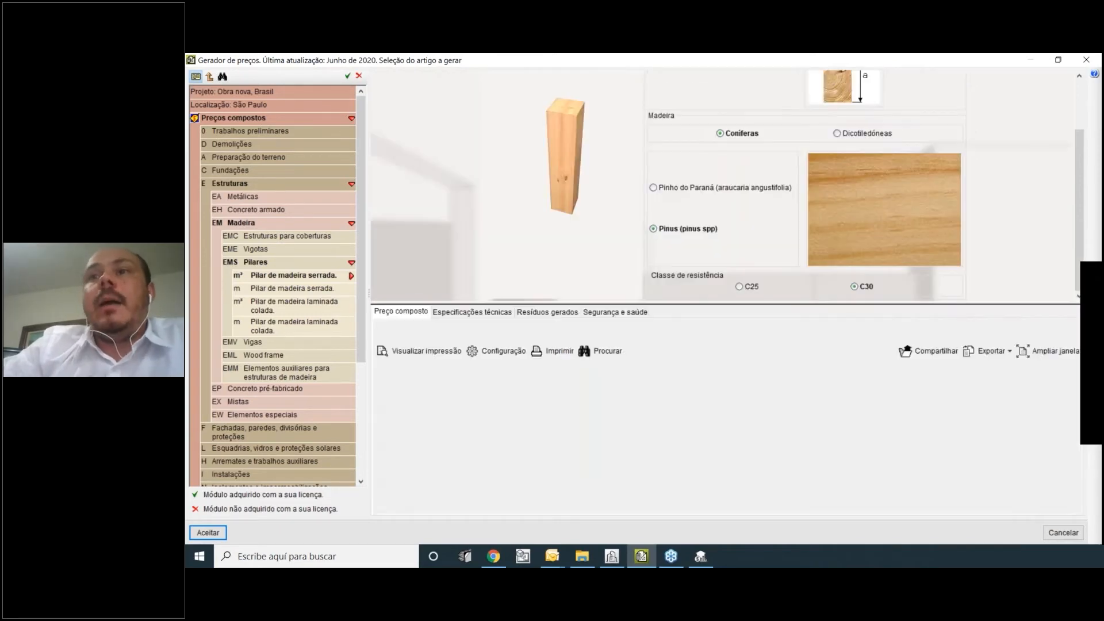
left_click_drag(990, 476, 1015, 477)
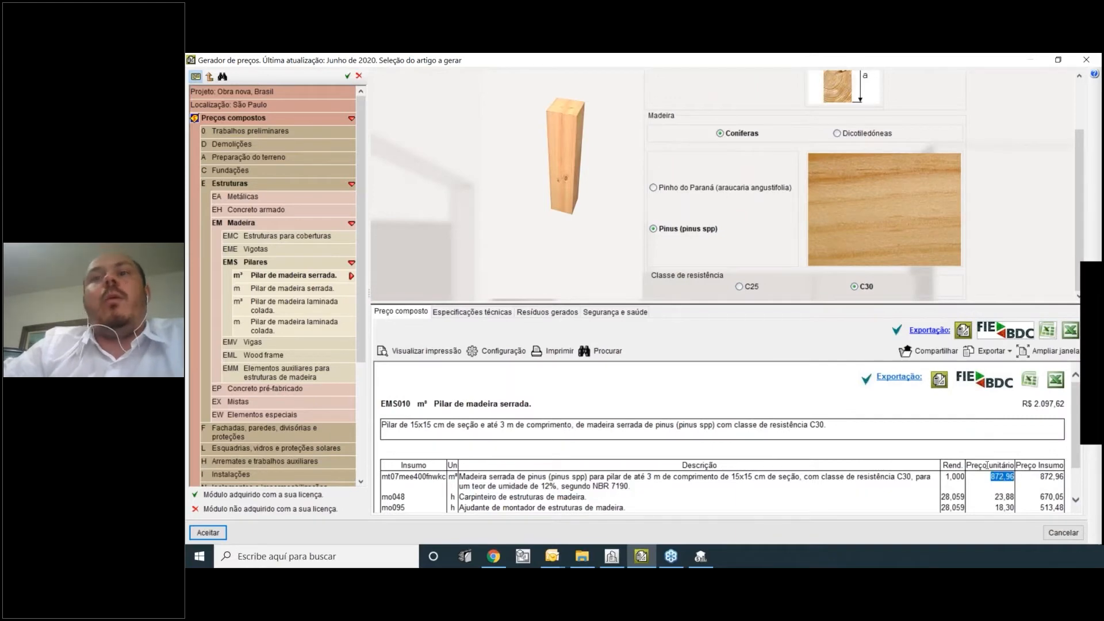
scroll(994, 480, "down", 1)
scroll(994, 480, "down", 3)
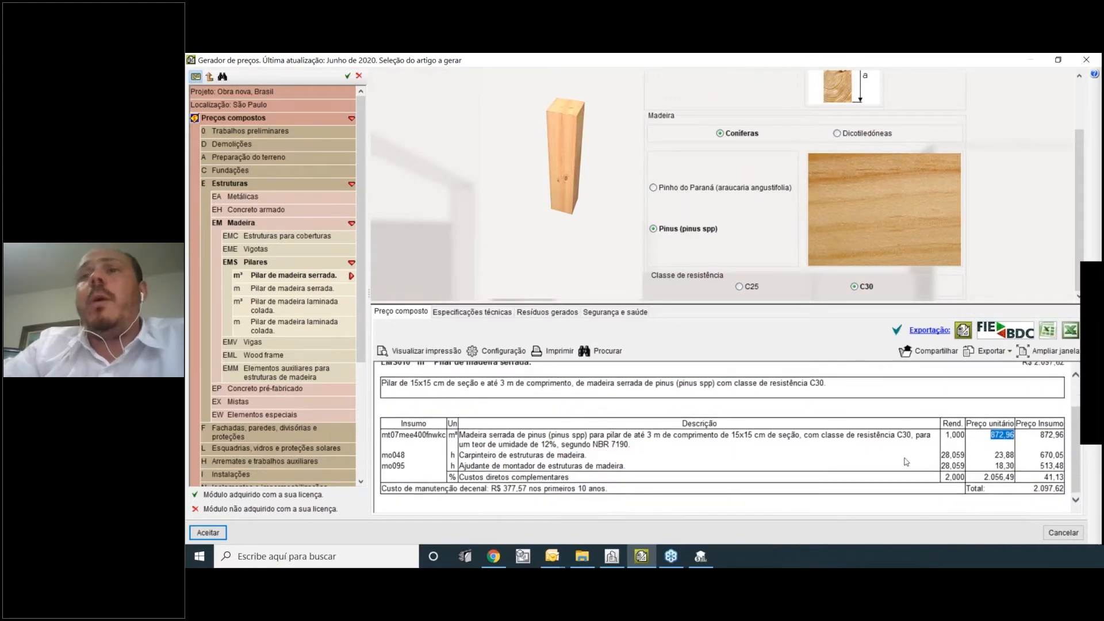
left_click_drag(459, 454, 592, 457)
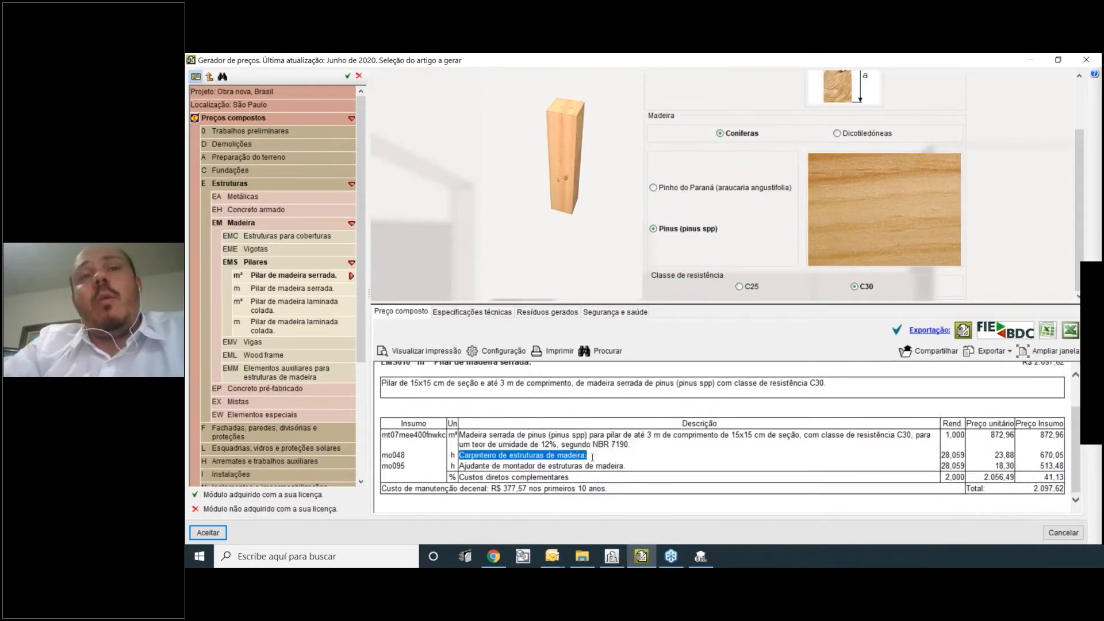
left_click_drag(460, 465, 623, 466)
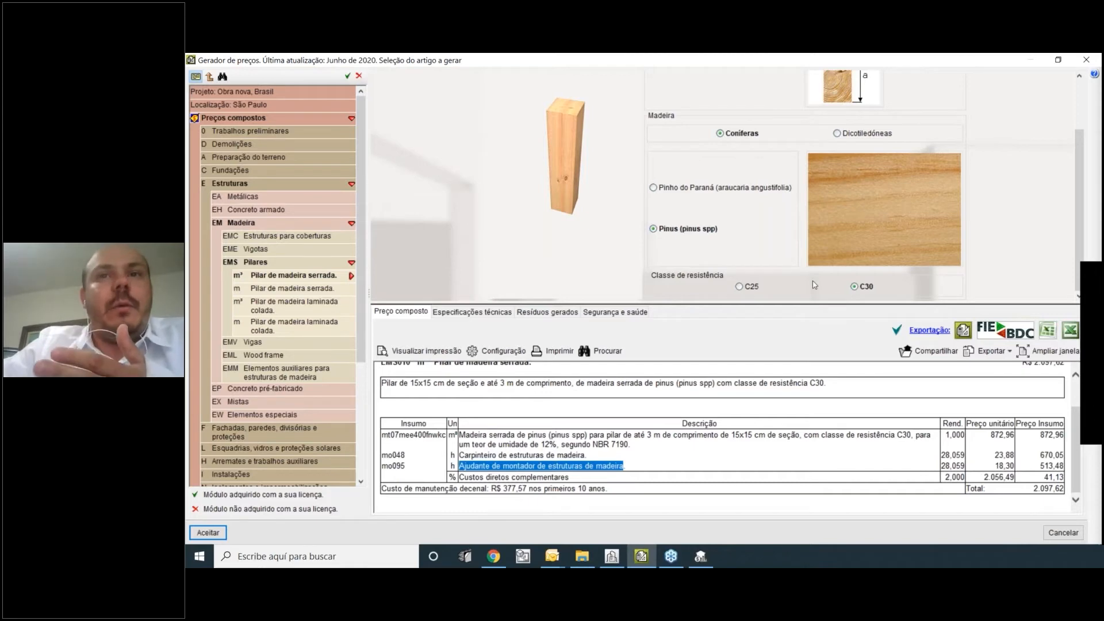
scroll(772, 410, "up", 1)
Read the pillar's technical specifications, covering the applicable ABNT NBR standards and the execution phases.
left_click(483, 312)
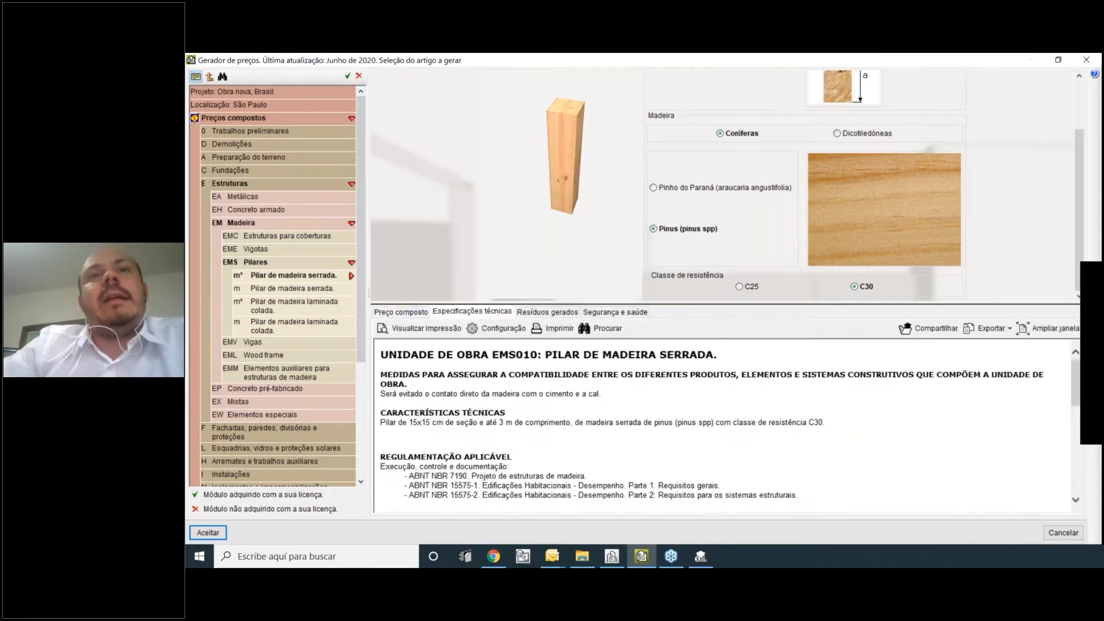
left_click_drag(533, 184, 533, 185)
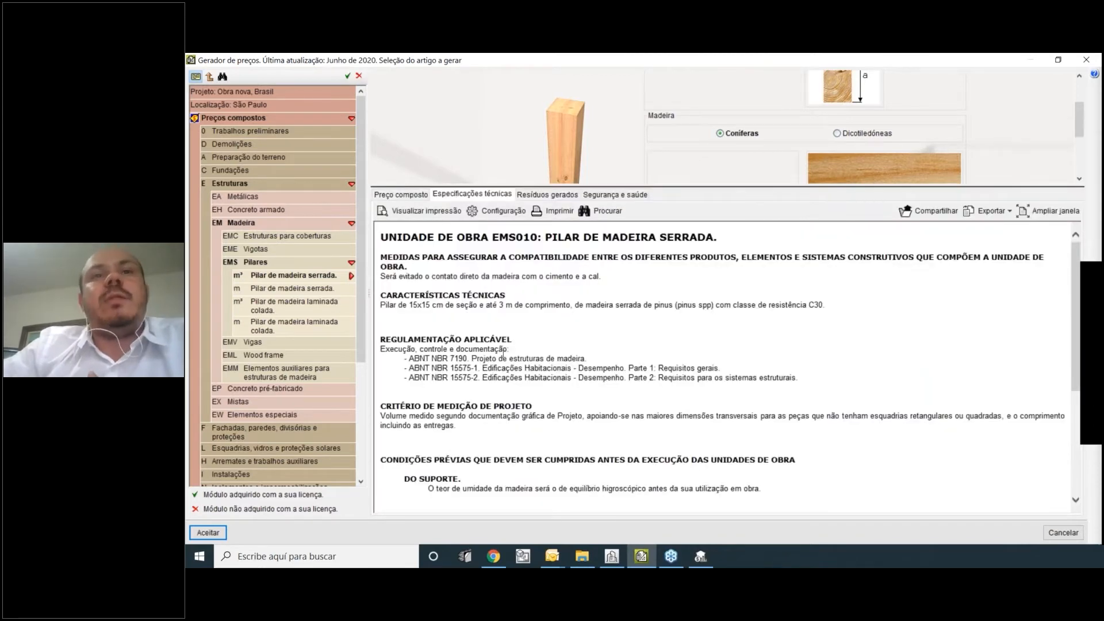
left_click_drag(489, 361, 649, 378)
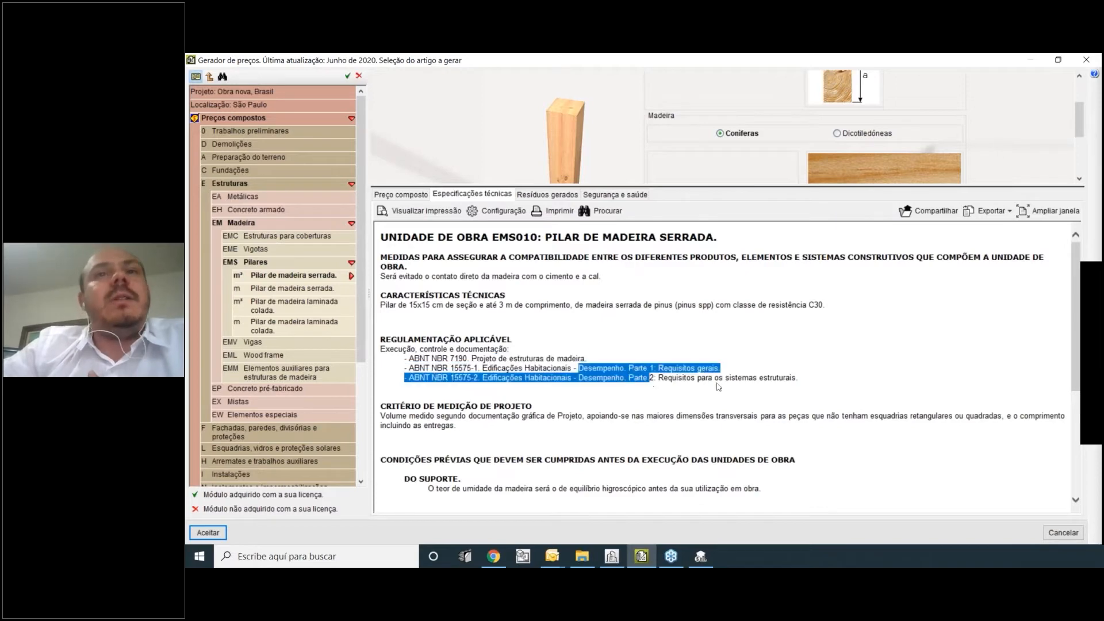
left_click_drag(759, 377, 658, 377)
left_click_drag(586, 359, 454, 364)
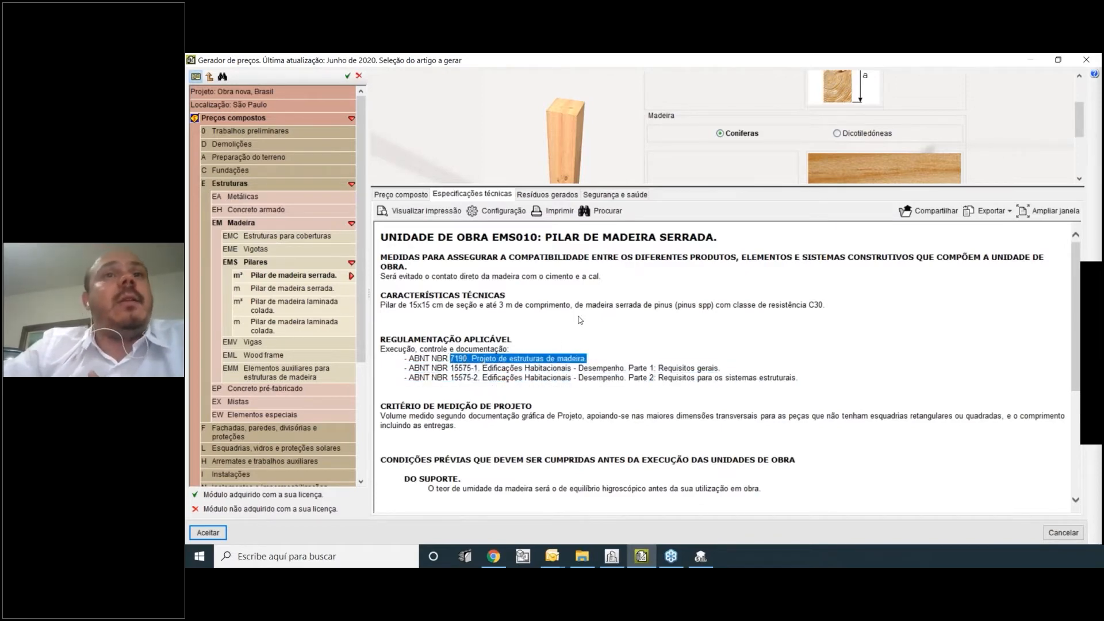
scroll(454, 345, "down", 5)
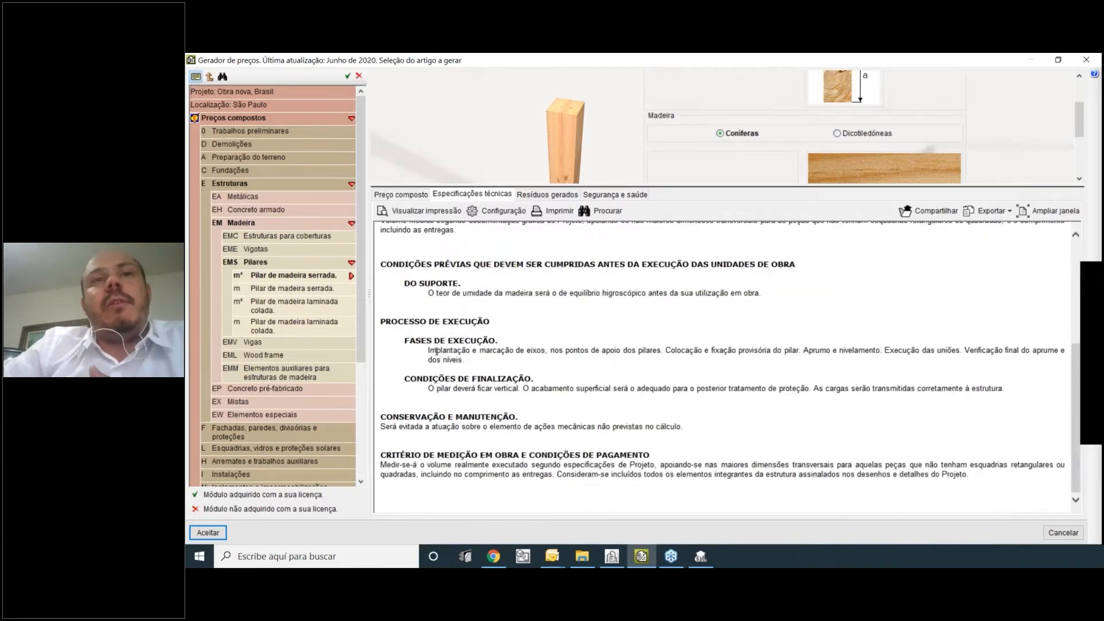
left_click_drag(440, 354, 507, 353)
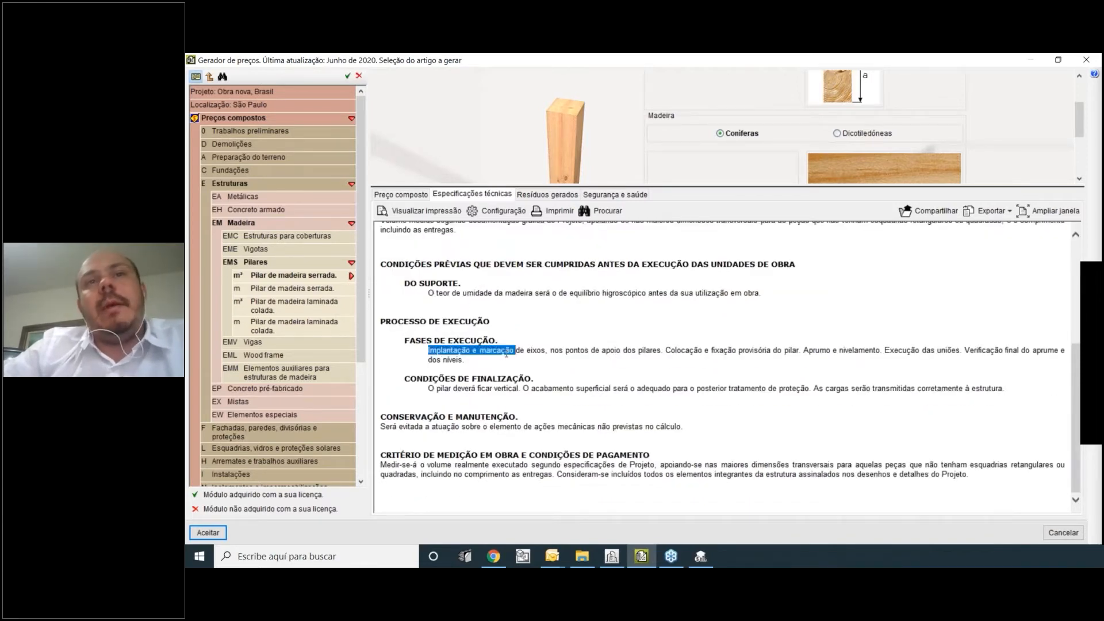
left_click_drag(711, 347, 1021, 351)
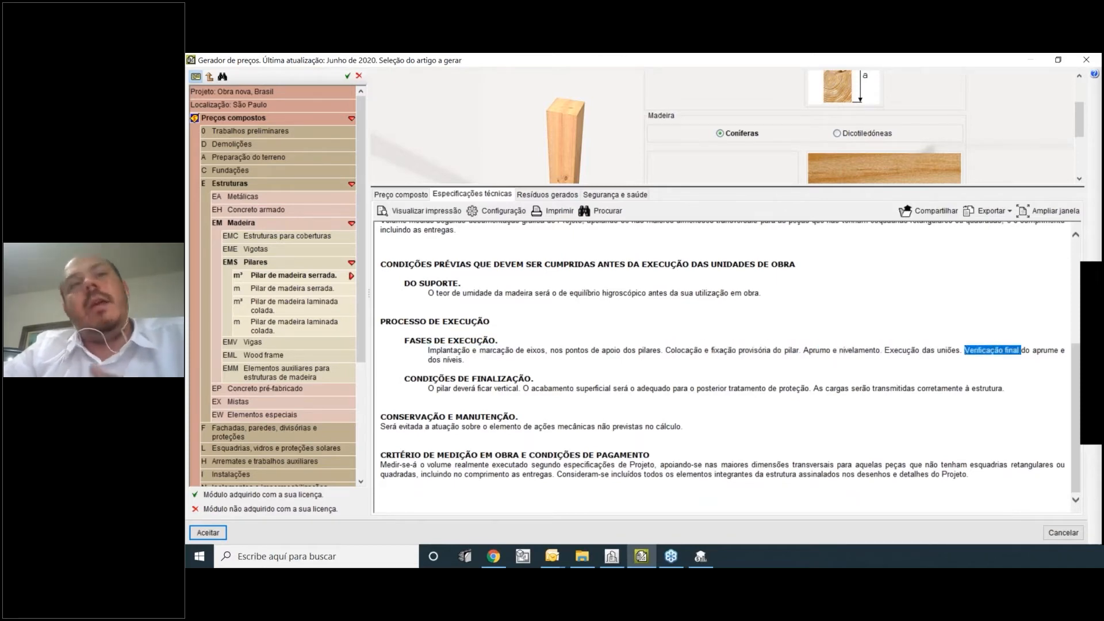
scroll(661, 340, "up", 3)
scroll(680, 273, "up", 1)
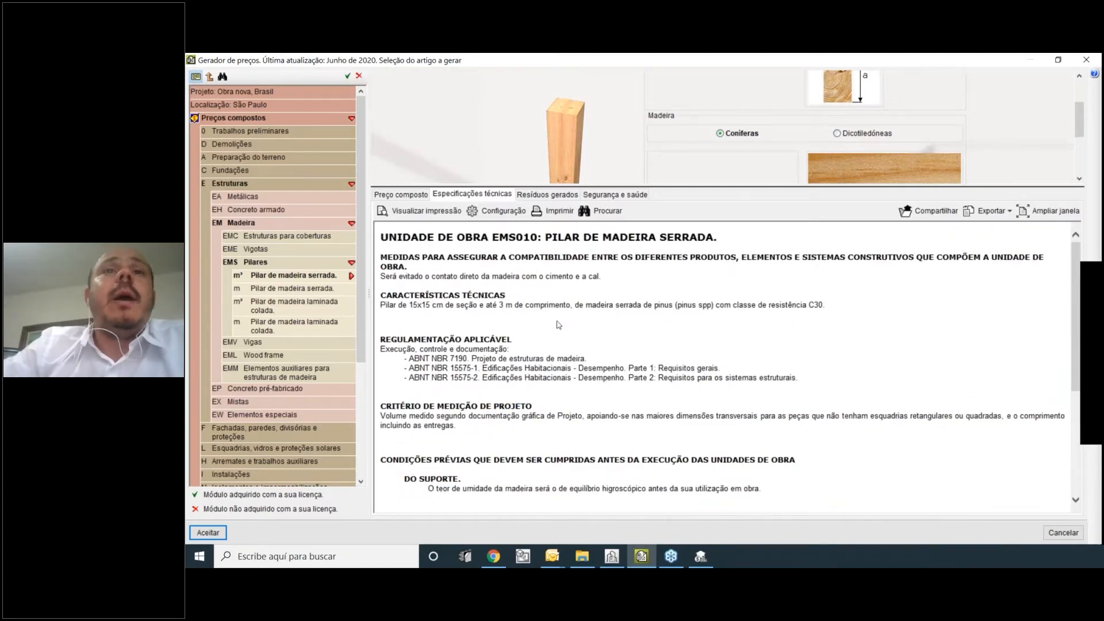
scroll(558, 325, "down", 3)
scroll(598, 348, "up", 3)
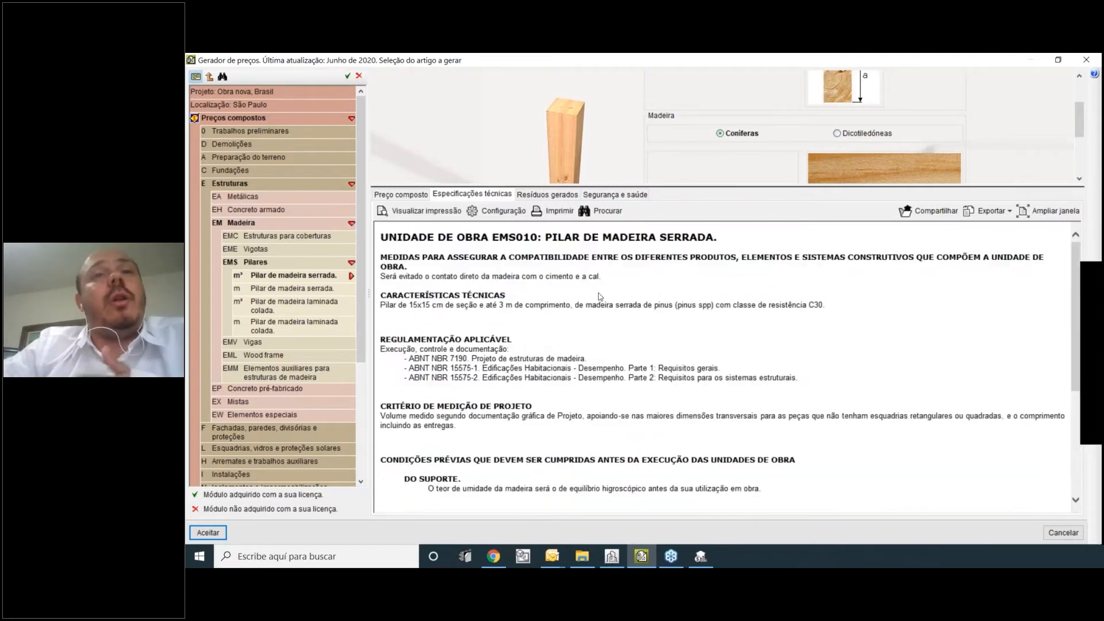
Examine the waste generated by the pillar, including the wood residue's IBAMA code, type, weight and volume.
left_click(549, 194)
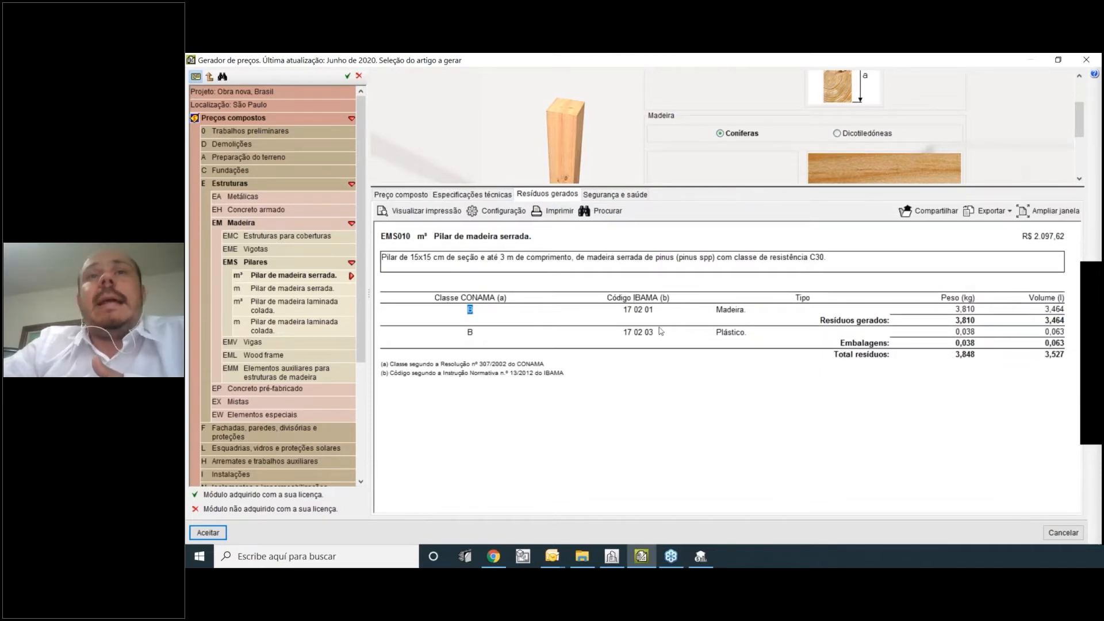
left_click(636, 310)
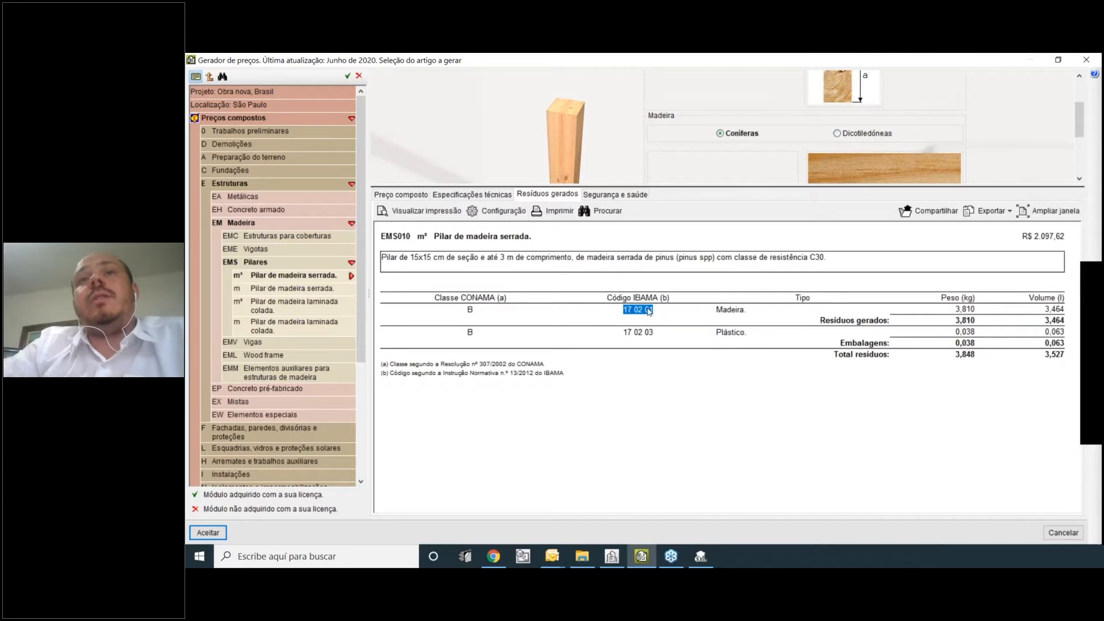
left_click_drag(719, 314, 1017, 301)
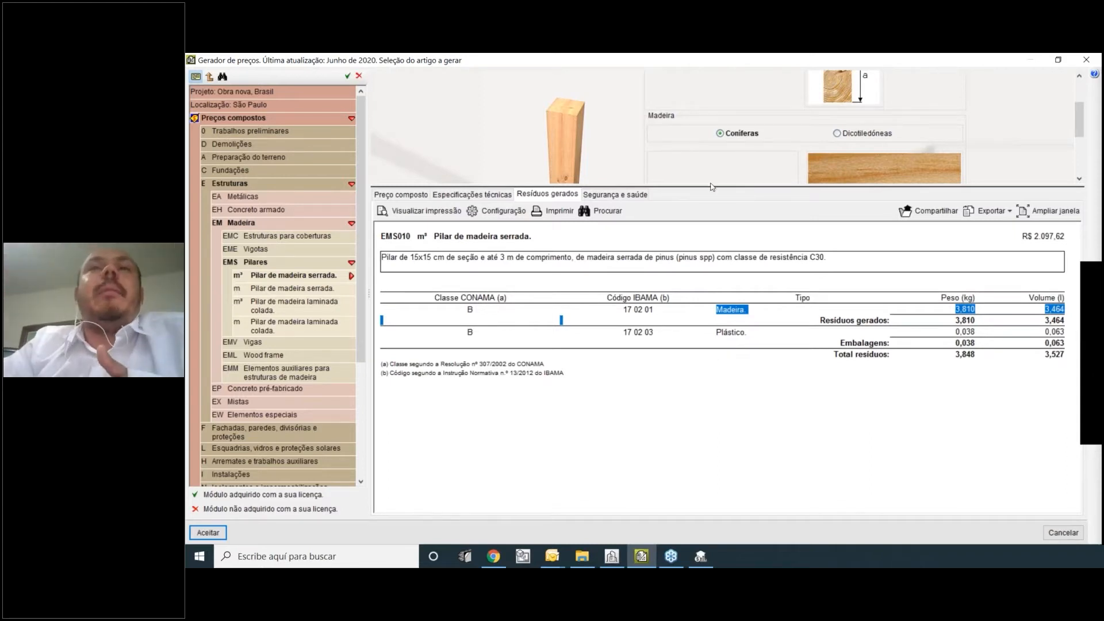
left_click_drag(713, 186, 707, 242)
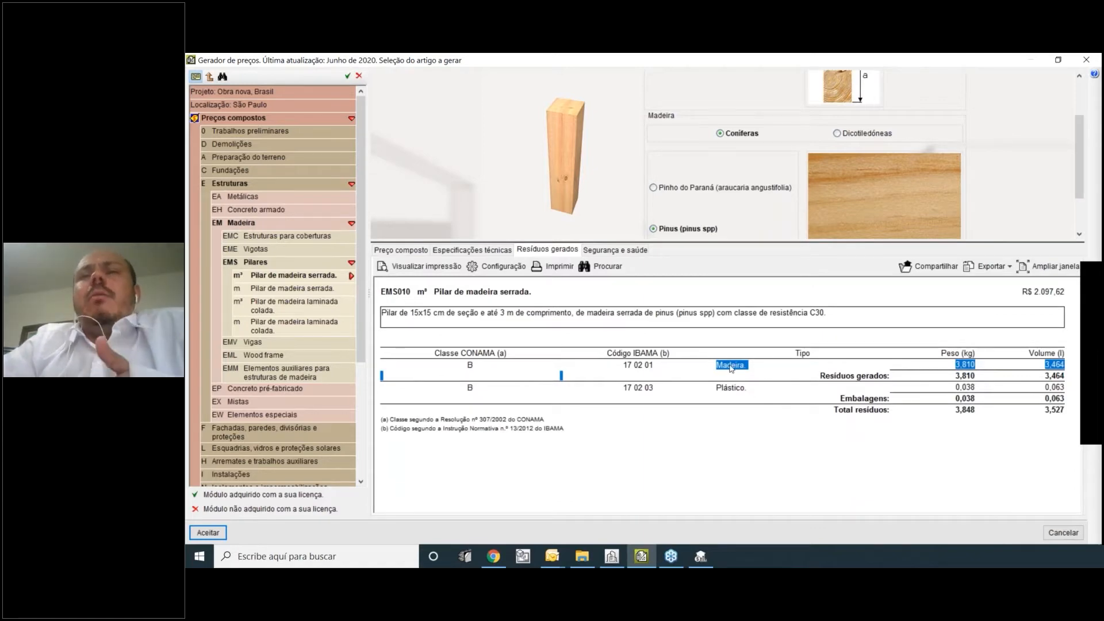
Return to the composed price view and accept the 15x15 cm C30 pine pillar into the Estruturas de madeira chapter.
left_click(415, 249)
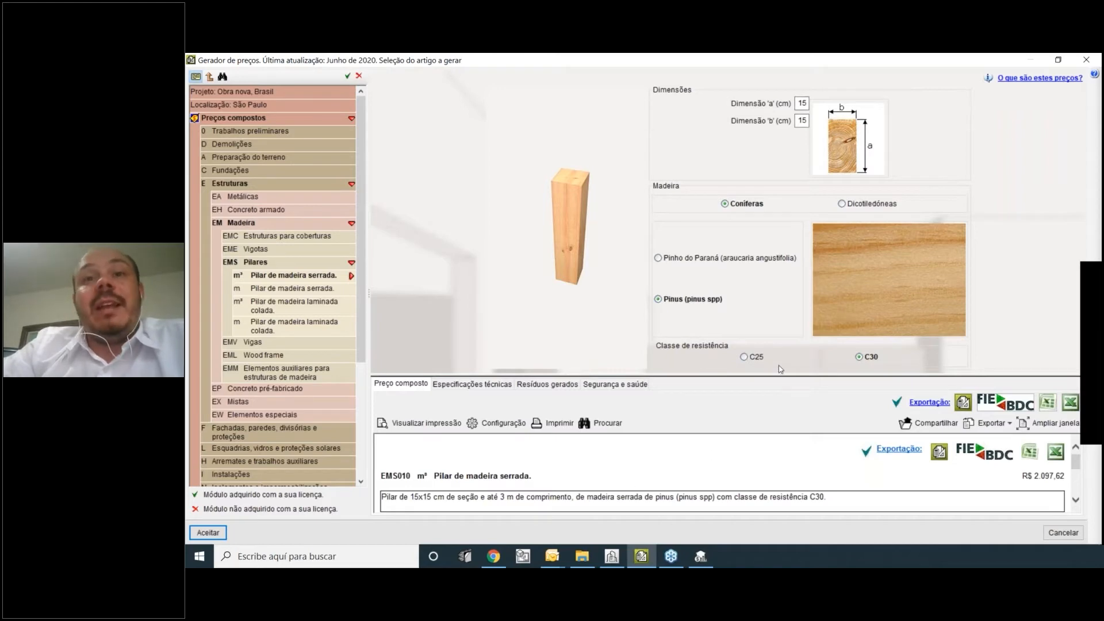
left_click_drag(774, 376, 774, 215)
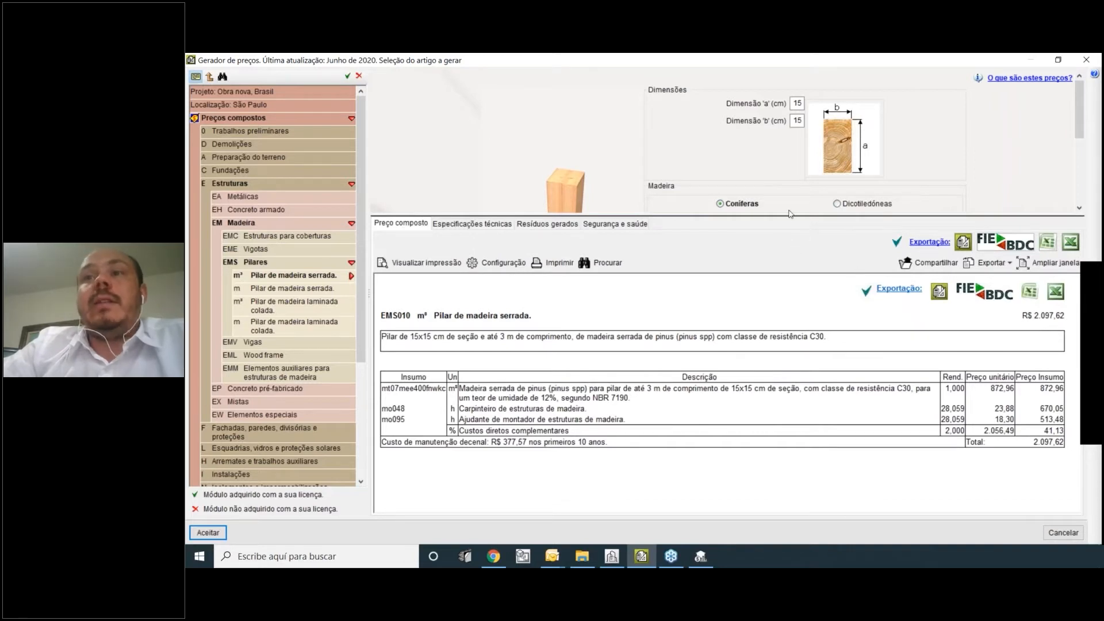
left_click_drag(787, 215, 779, 411)
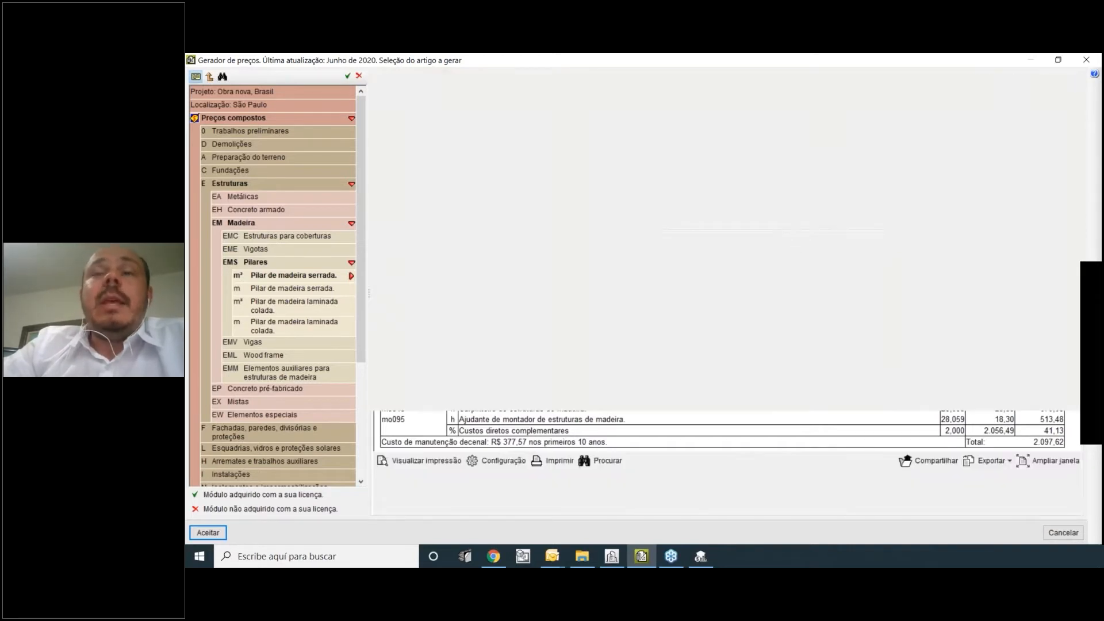
left_click(207, 533)
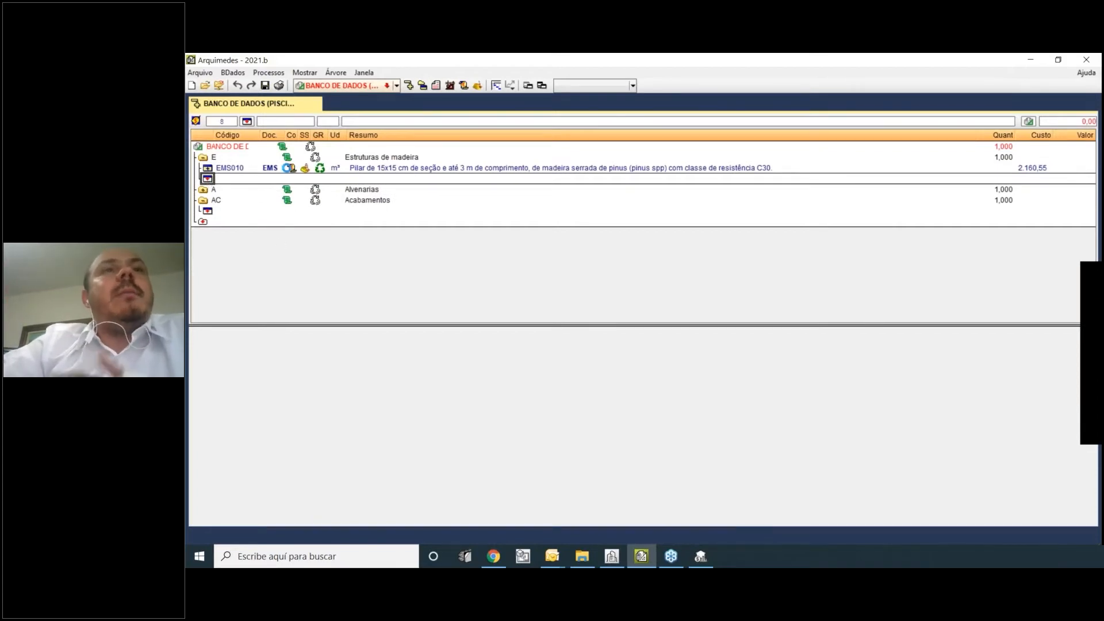
Try duplicating the 15x15 cm sawn pine pillar item within the Estruturas de madeira chapter.
double_click(208, 179)
left_click(854, 128)
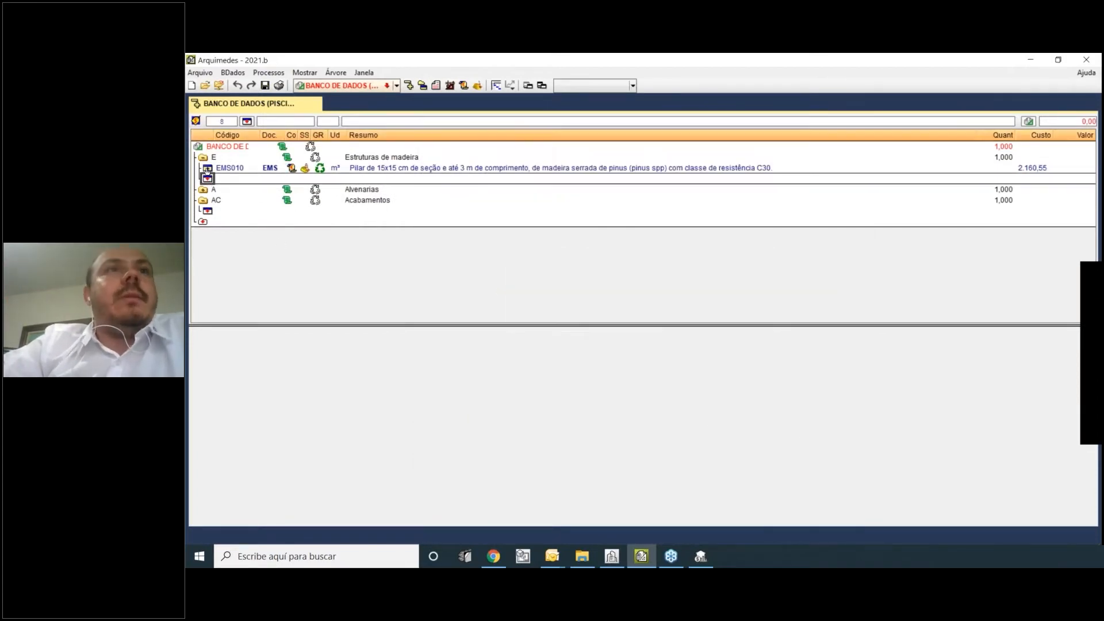
left_click(208, 168)
right_click(208, 168)
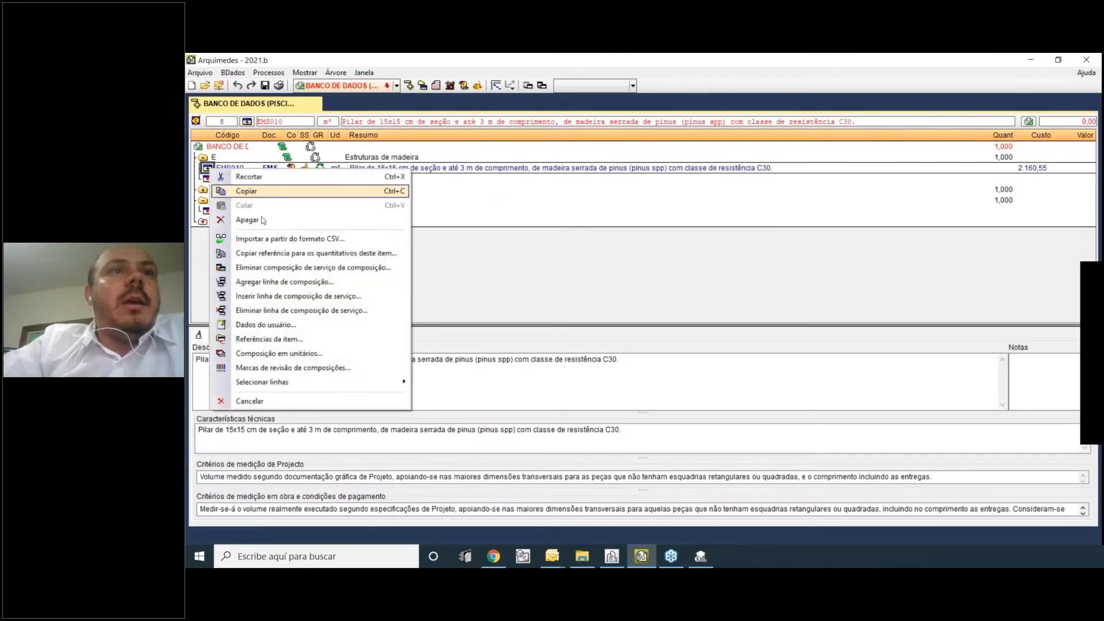
double_click(350, 168)
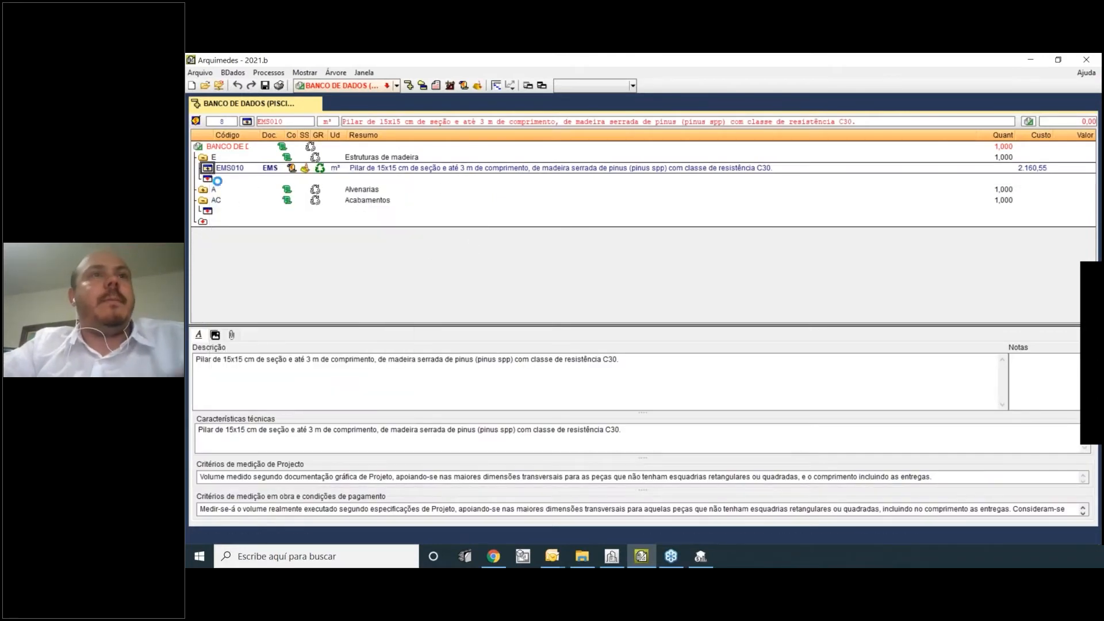
left_click_drag(208, 168, 215, 186, "ctrl")
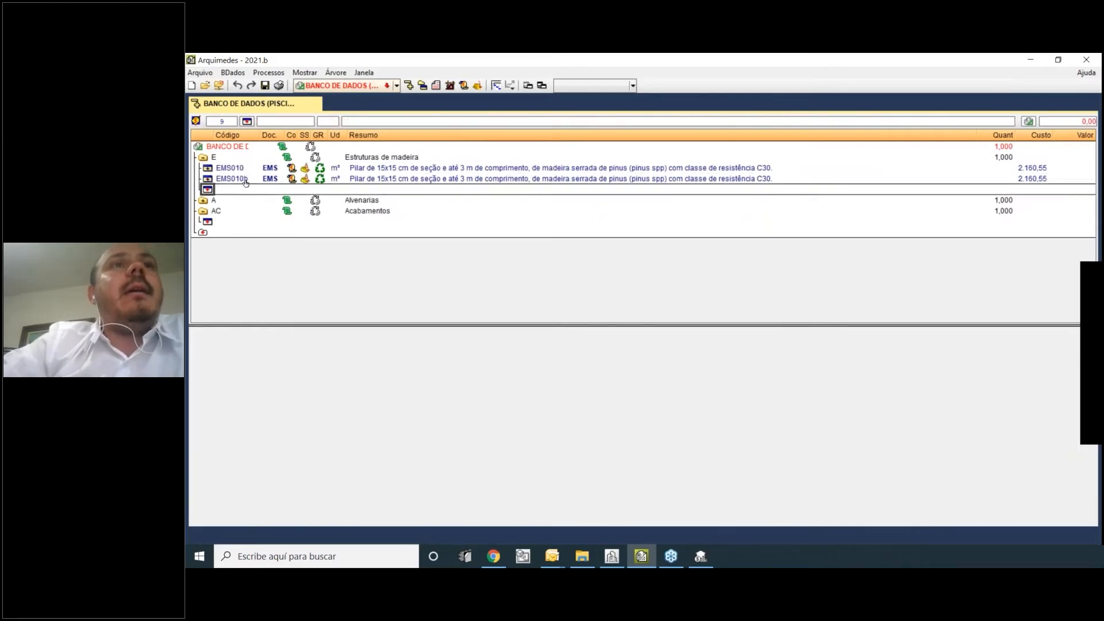
Generate a sawn timber beam per m³, 11x9 cm in Pinho do Paraná class C25, and add it below the pillar.
left_click(210, 179)
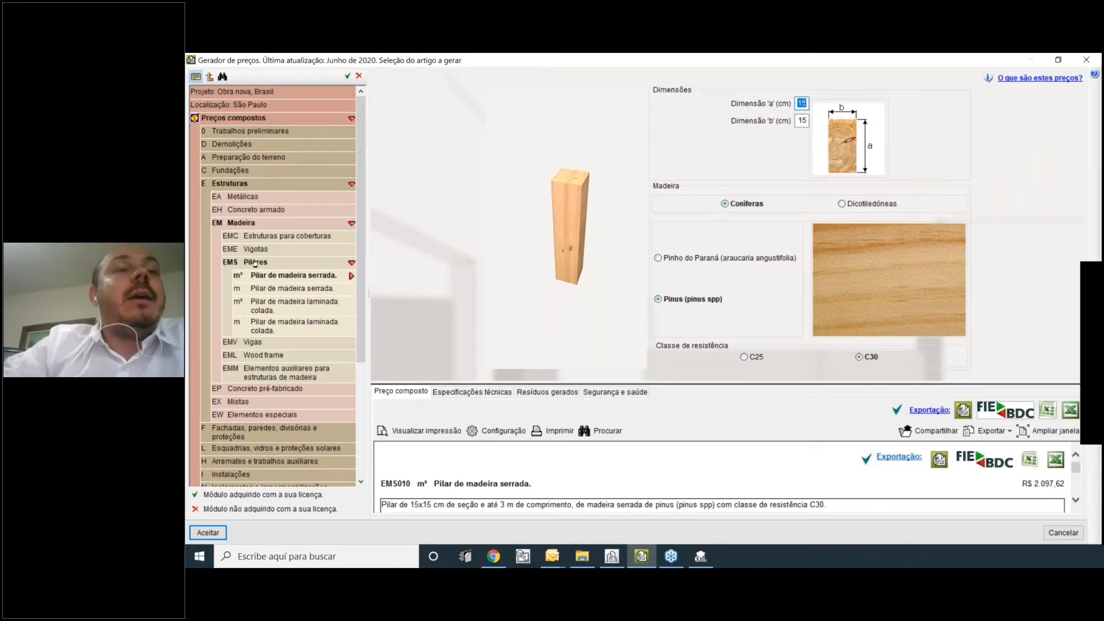
left_click(329, 332)
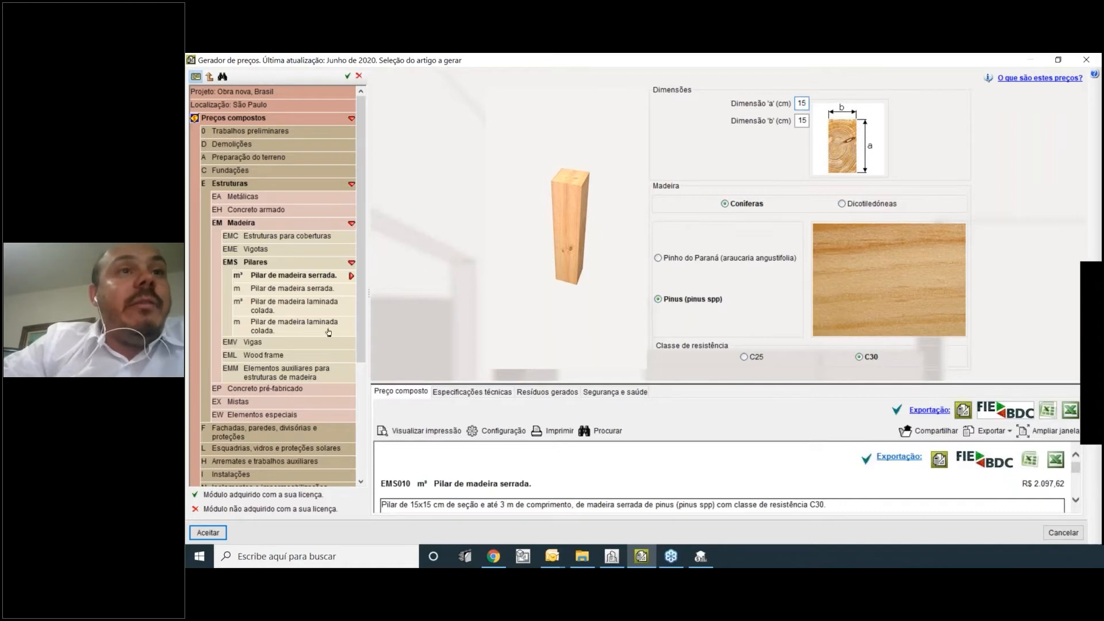
left_click(256, 342)
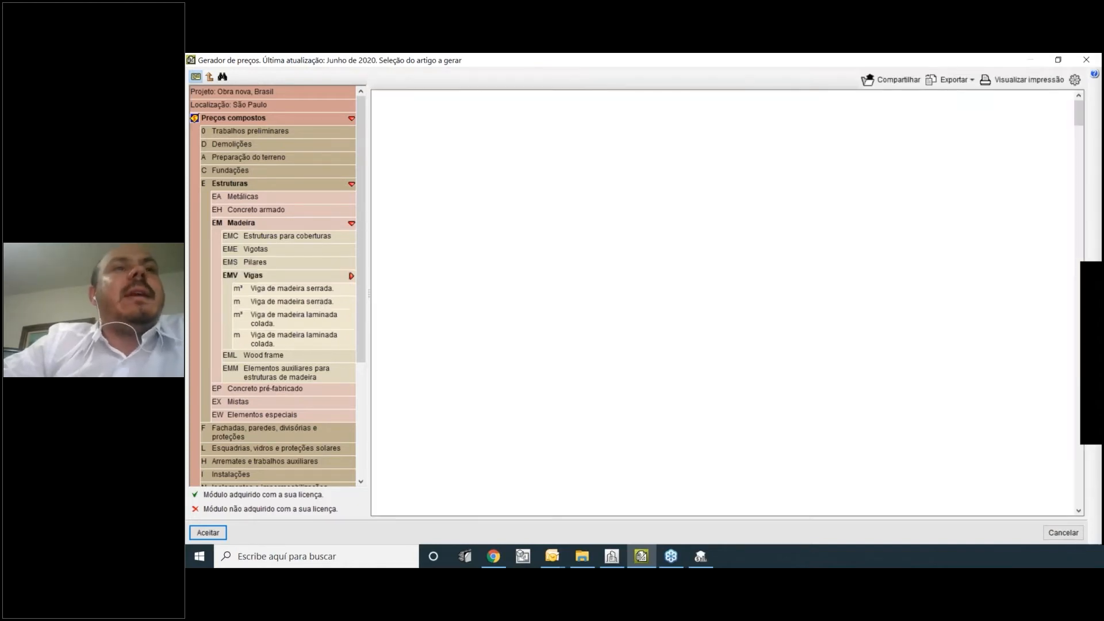
left_click(274, 289)
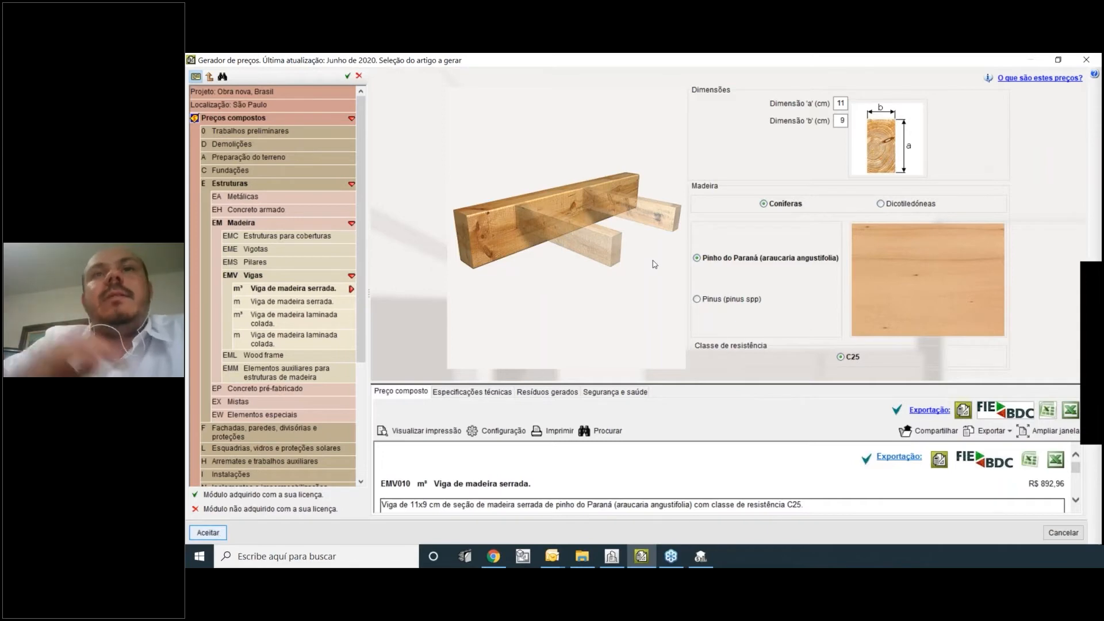
key("Escape")
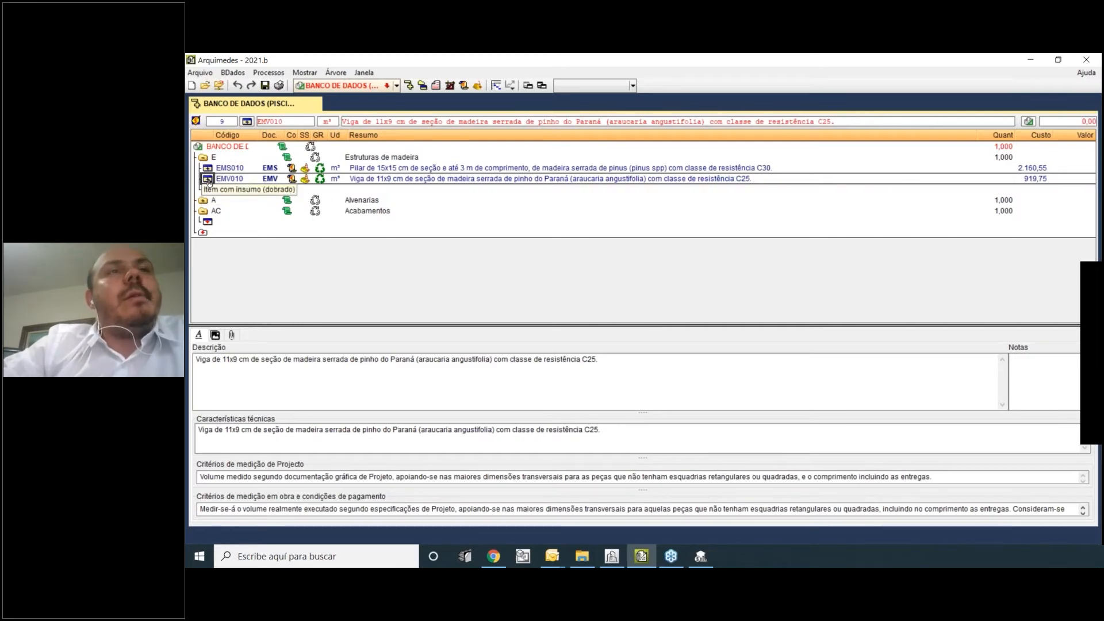
Generate a second sawn Pinho do Paraná C25 beam with dimension a 20 cm and b 4 cm, and accept it into the chapter.
right_click(226, 211)
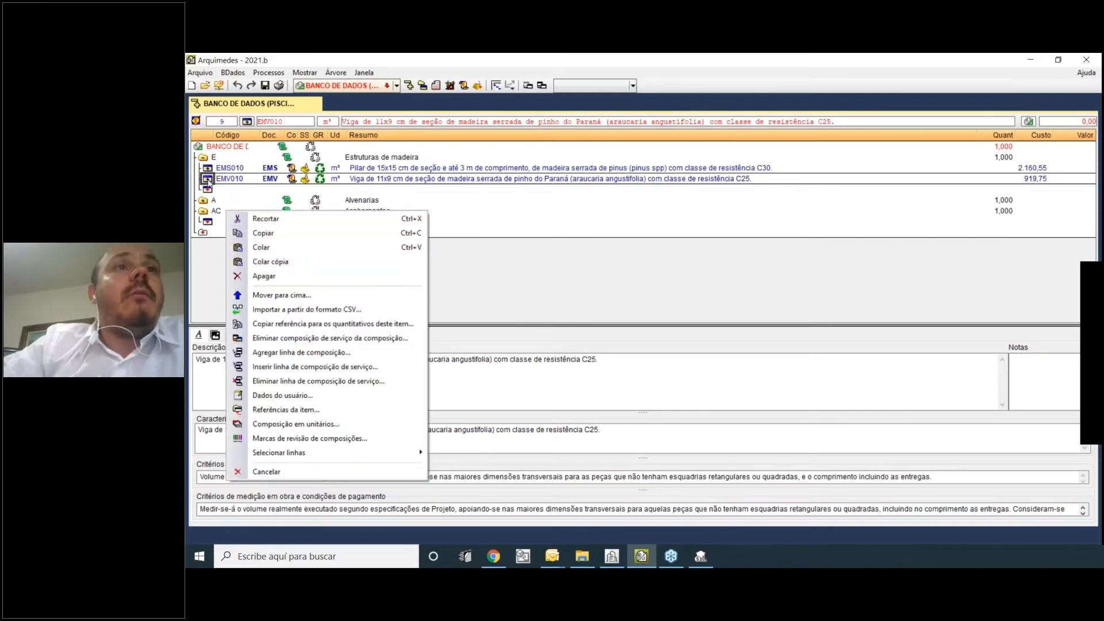
left_click(208, 193)
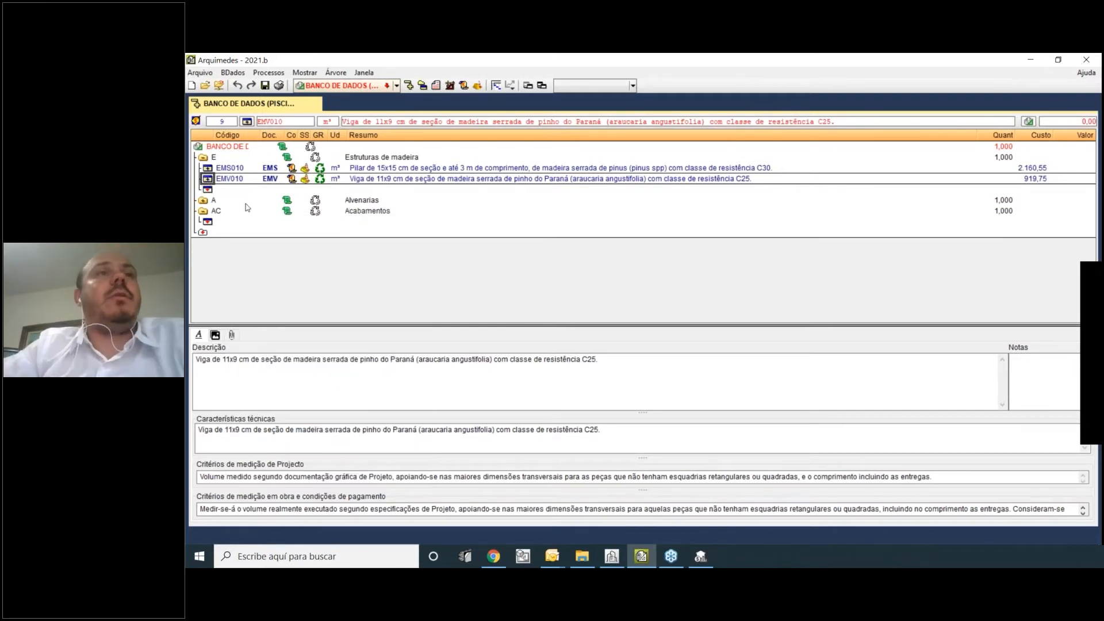
left_click(196, 122)
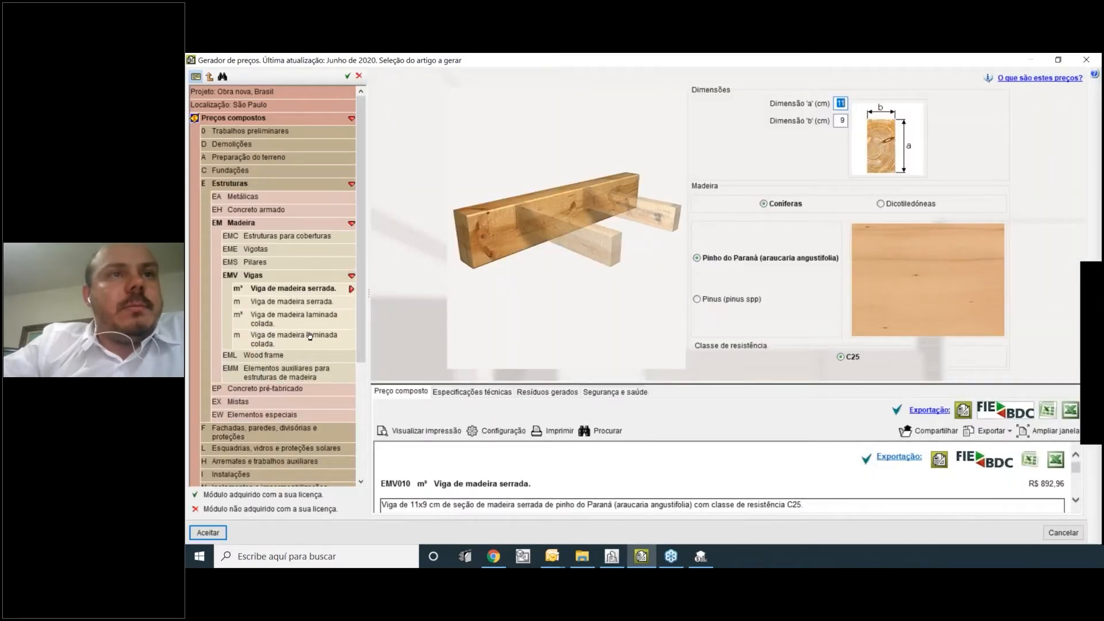
mouse_move(843, 101)
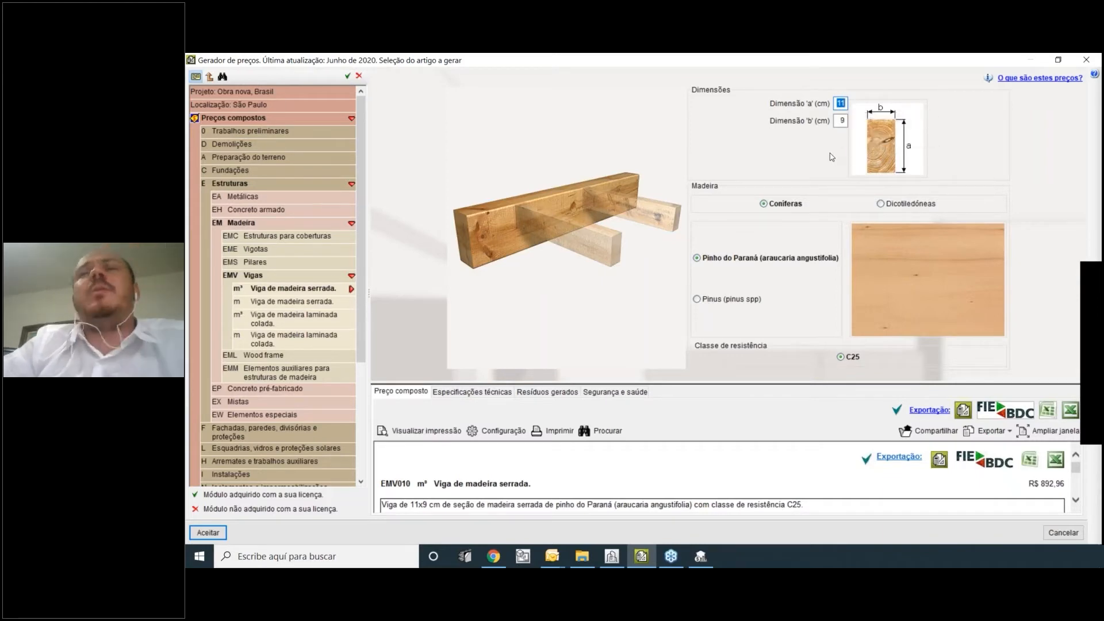
left_click(843, 123)
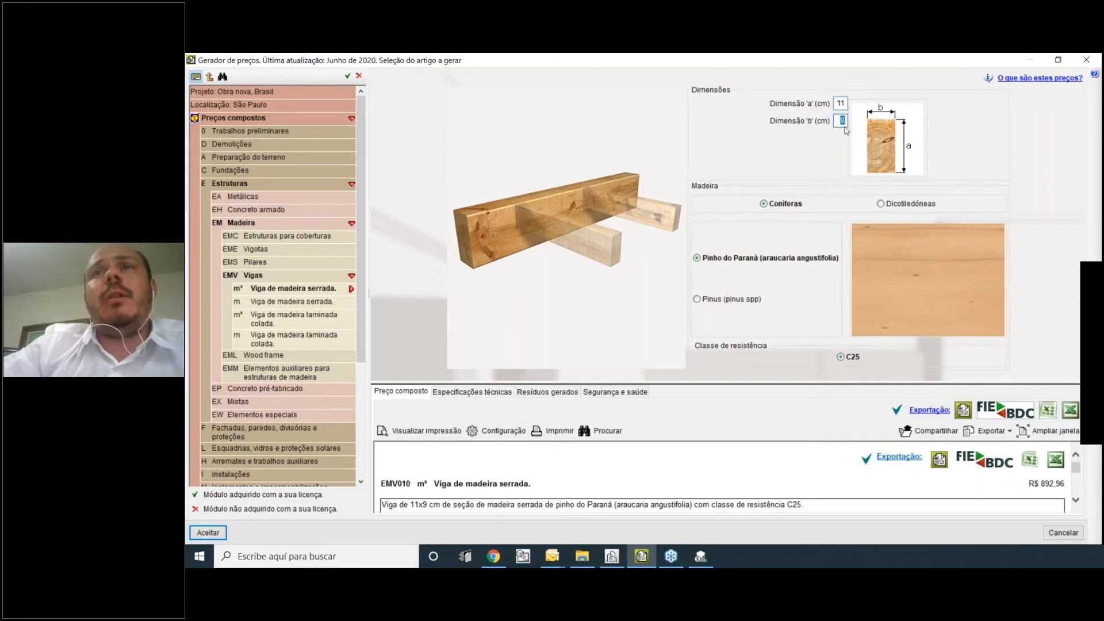
type("4")
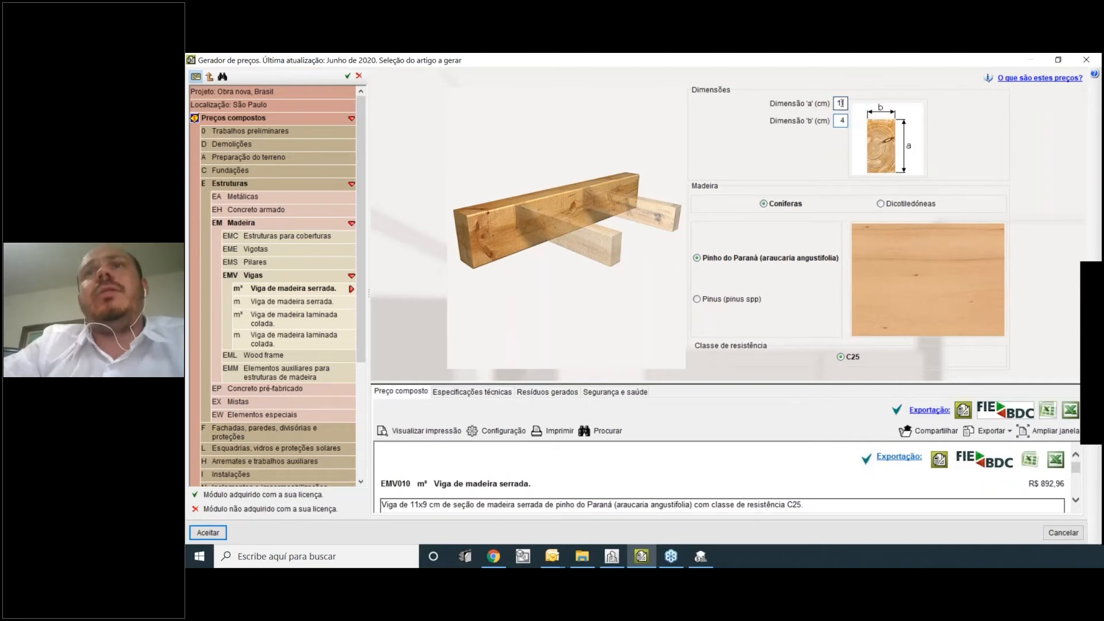
left_click(841, 103)
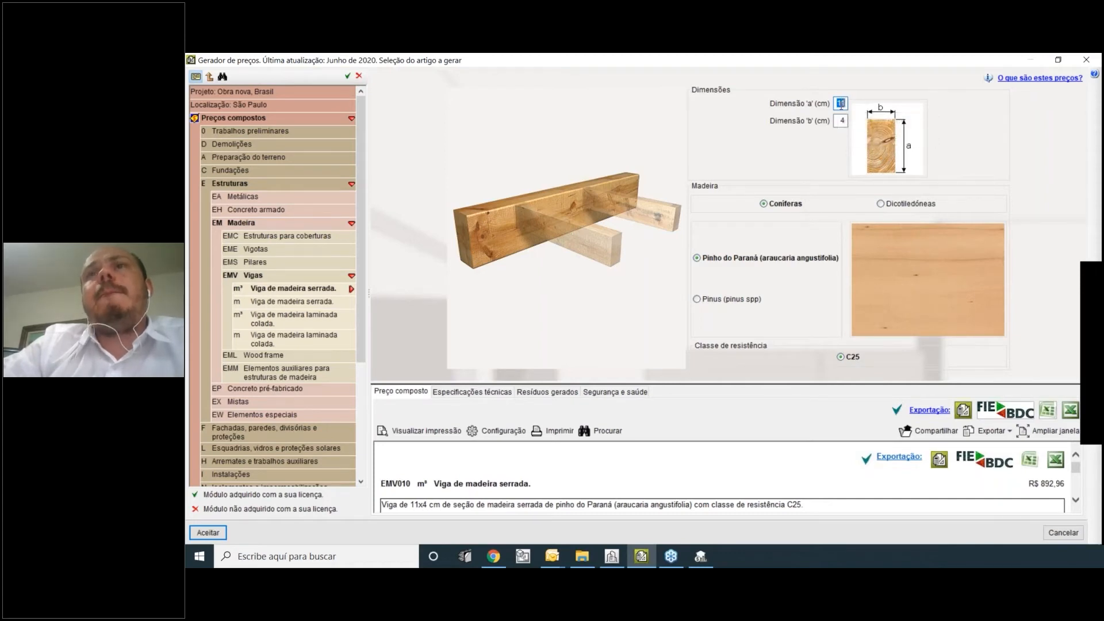
type("20")
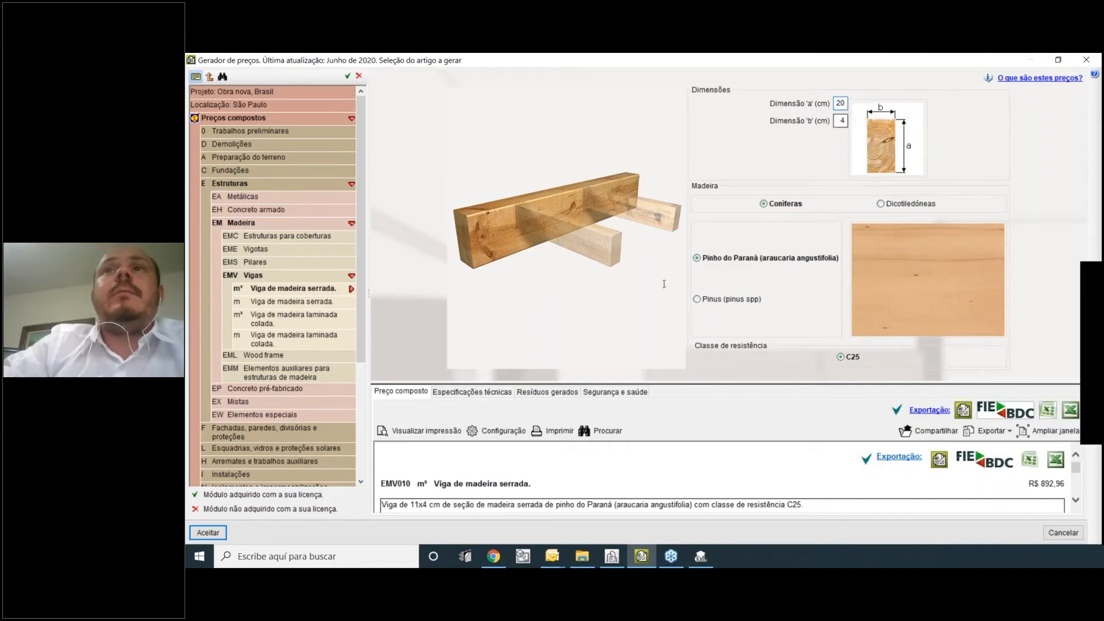
key("Tab")
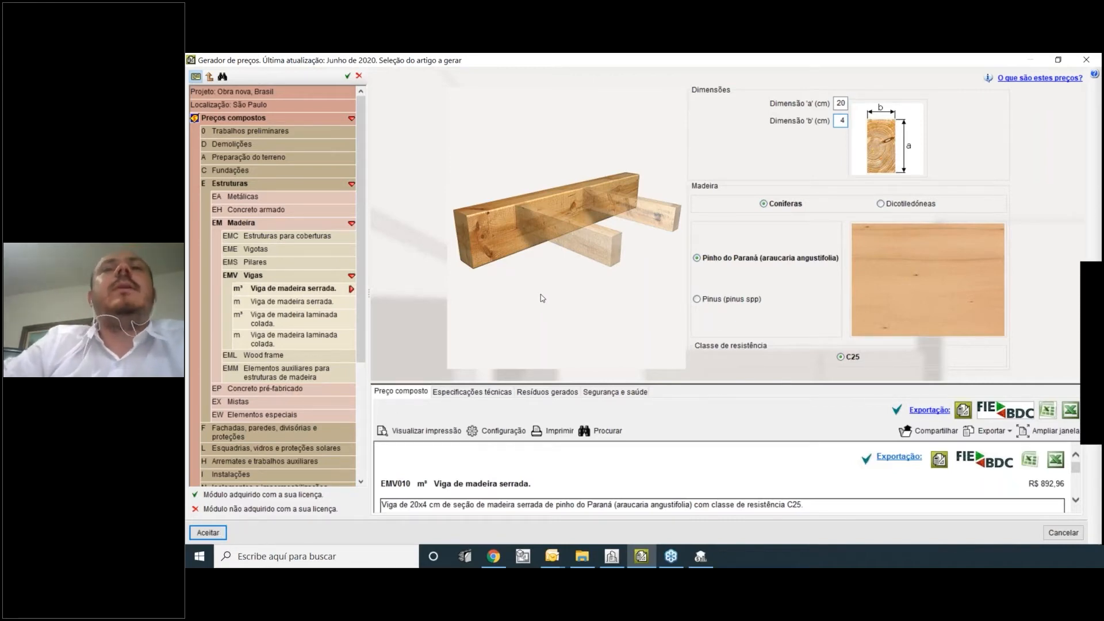
left_click(204, 534)
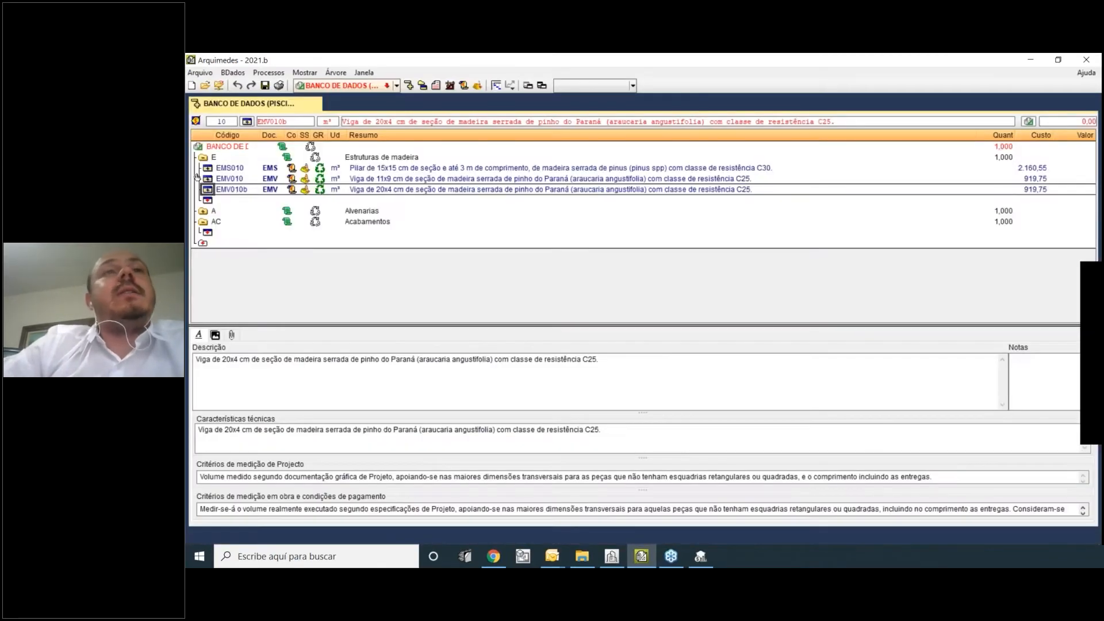
Expand the 20x4 cm beam and reword its summary to "Tábua de 20x2 cm de seção", removing the "com classe de resistência C25" ending.
left_click(207, 190)
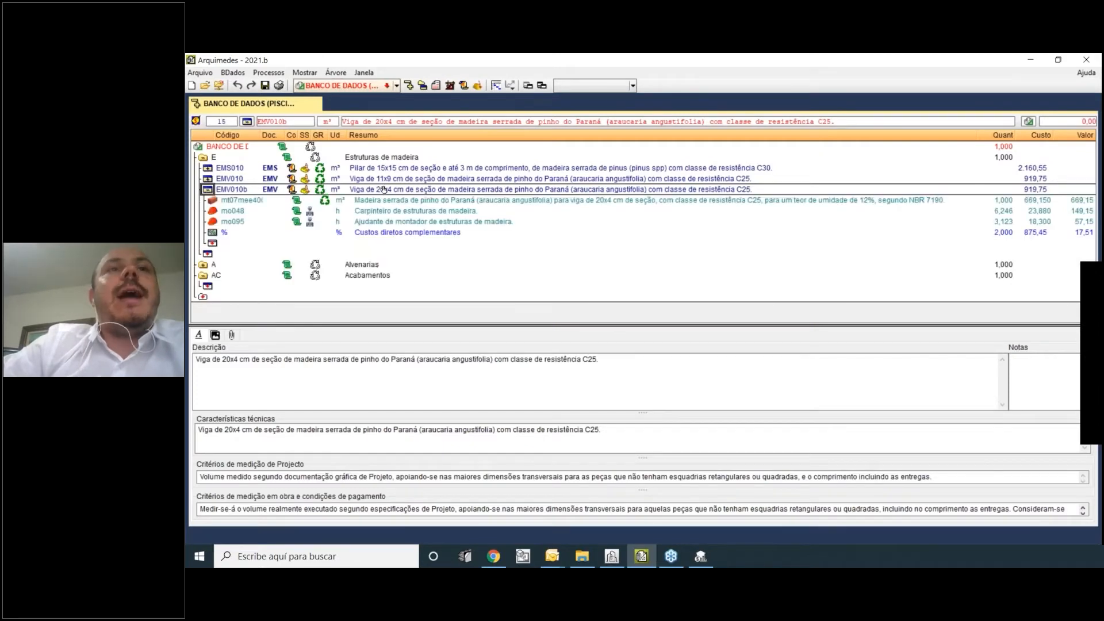
double_click(379, 190)
left_click_drag(363, 190, 350, 190)
type("Táb")
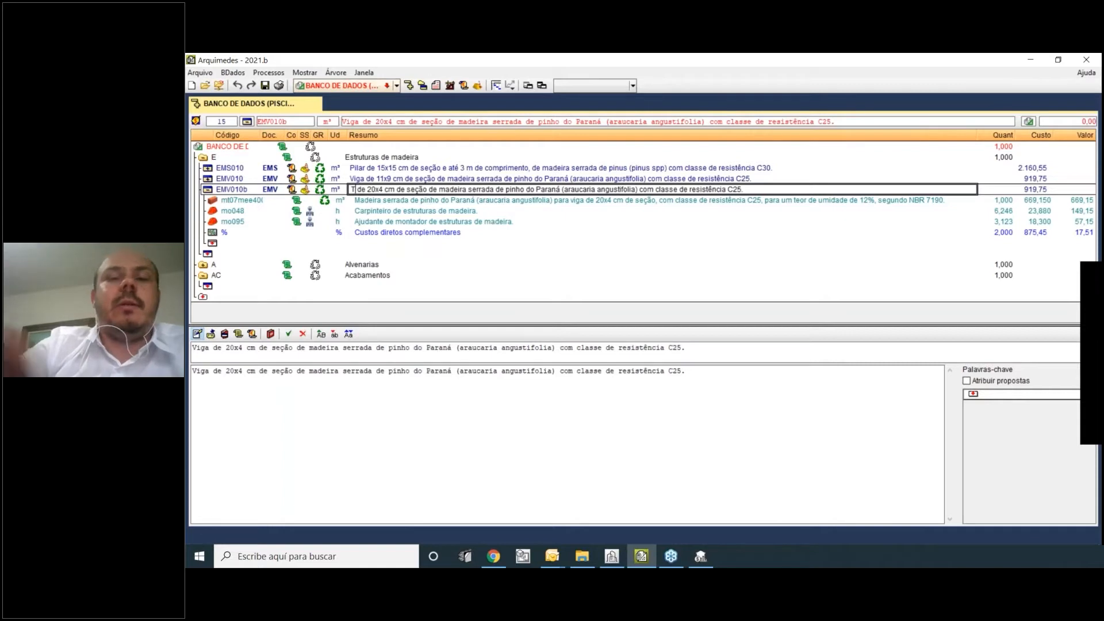
type("ua de ")
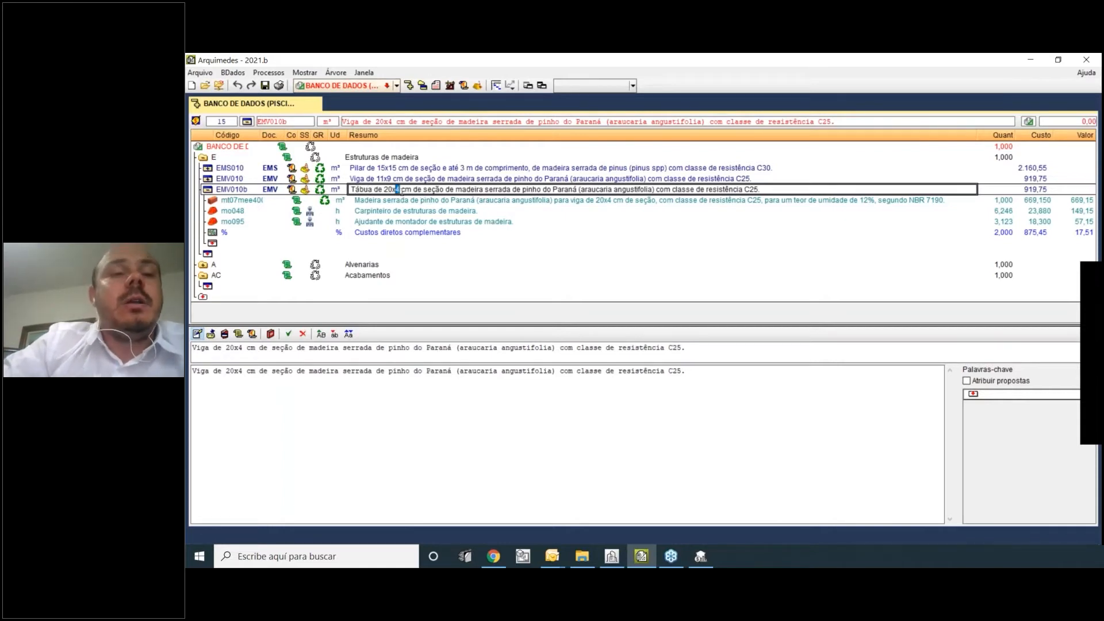
type("2")
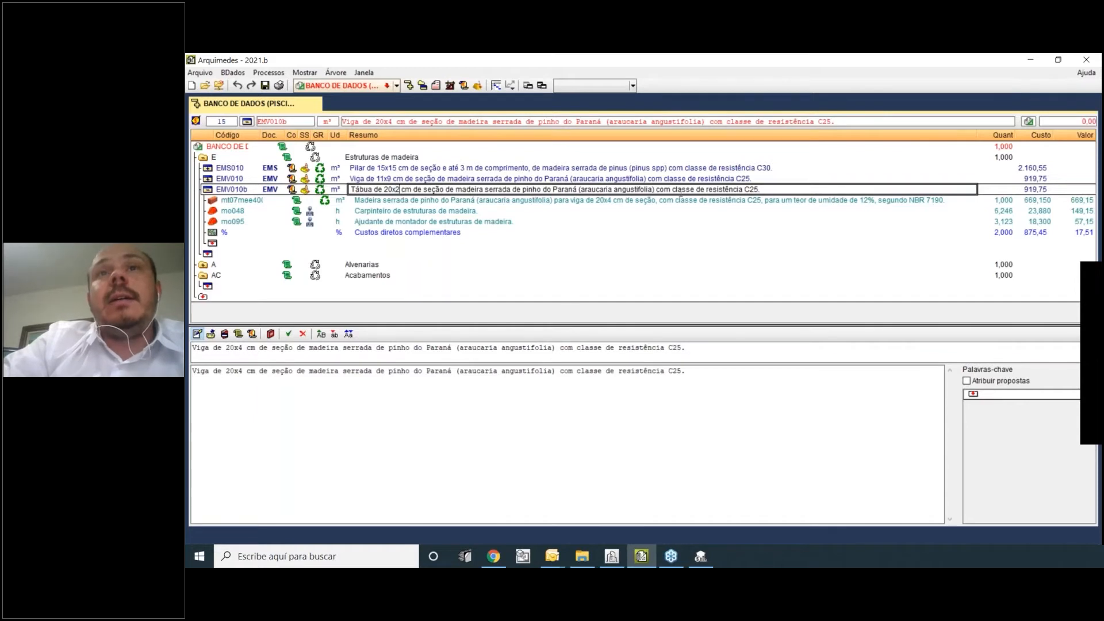
left_click_drag(678, 189, 759, 189)
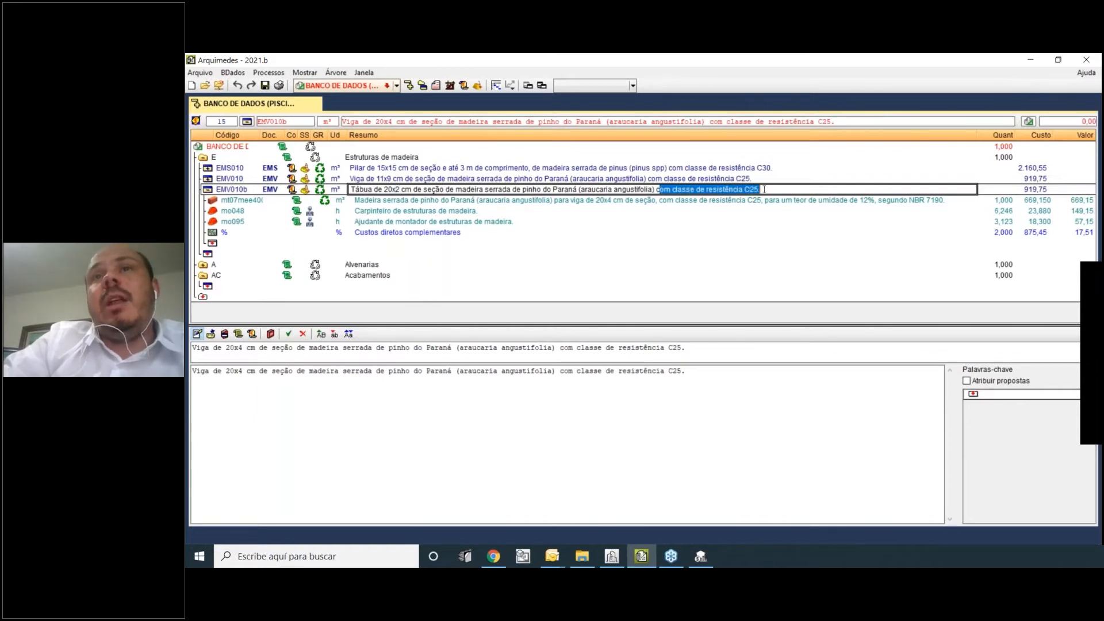
key("Delete")
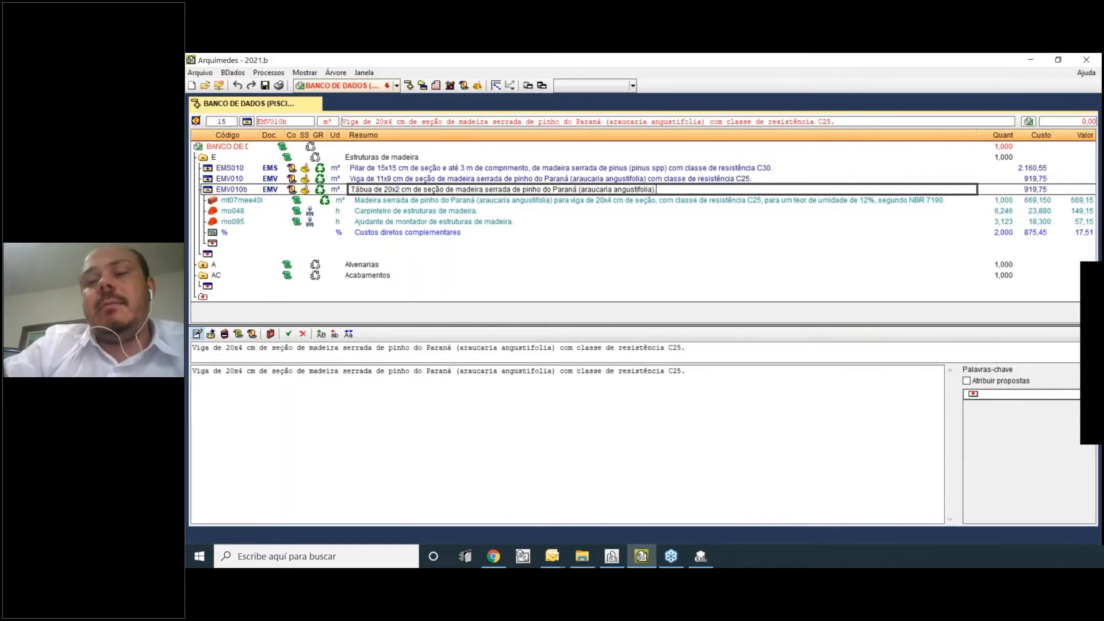
Reword the sawn timber material line under the board item to read "para tábua 20x4 cm de seção" in place of the beam wording.
left_click(413, 205)
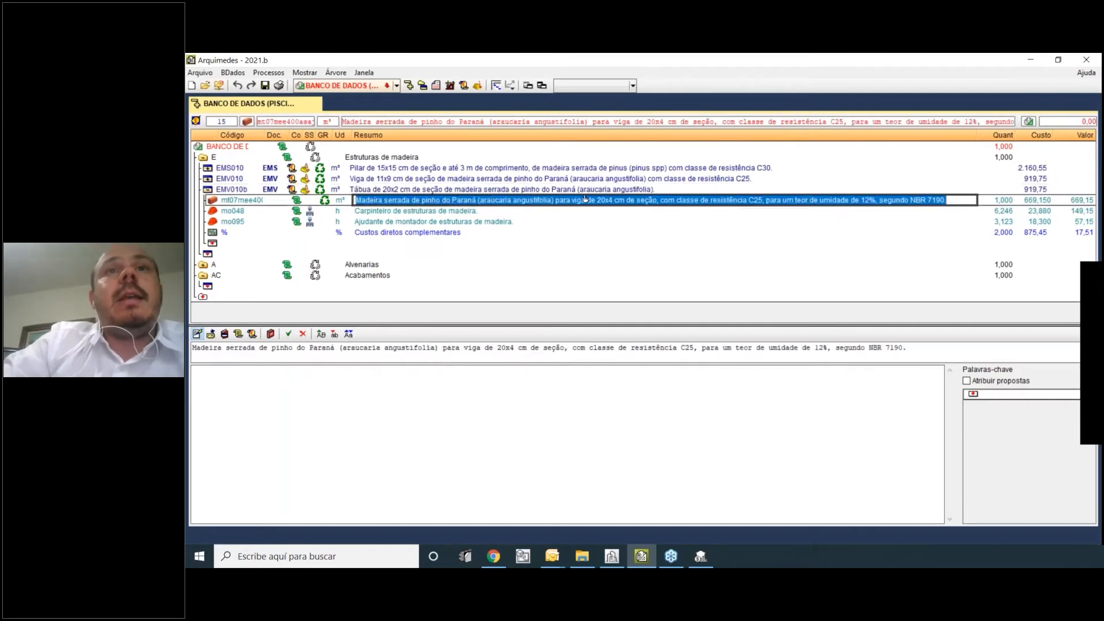
left_click(594, 203)
left_click(581, 205)
left_click_drag(587, 201, 571, 201)
type("tábu")
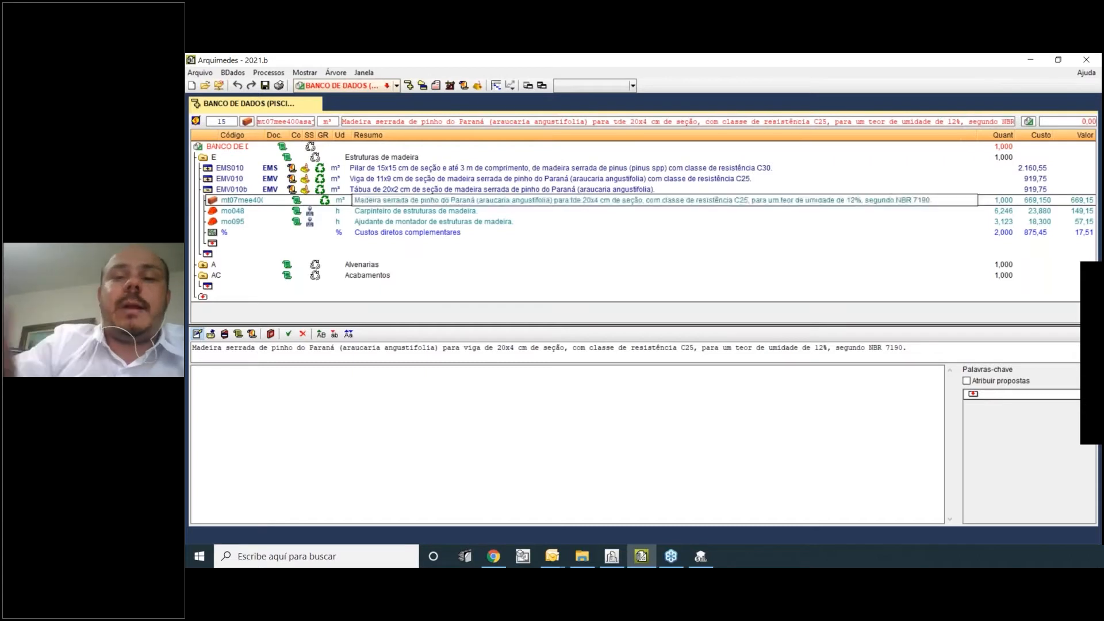
key("Escape")
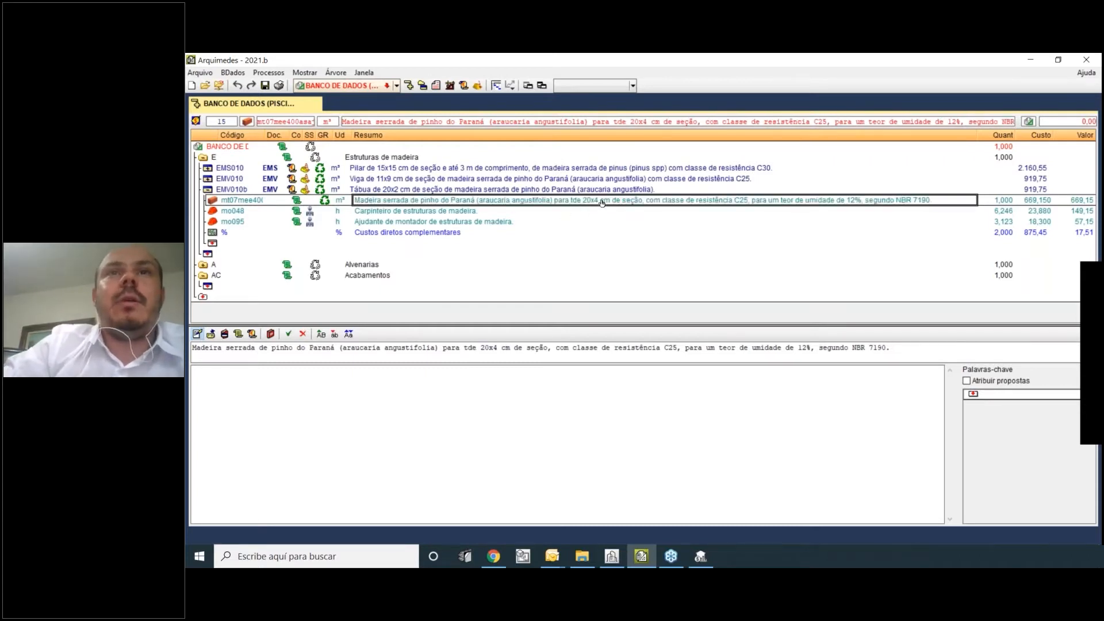
left_click(569, 200)
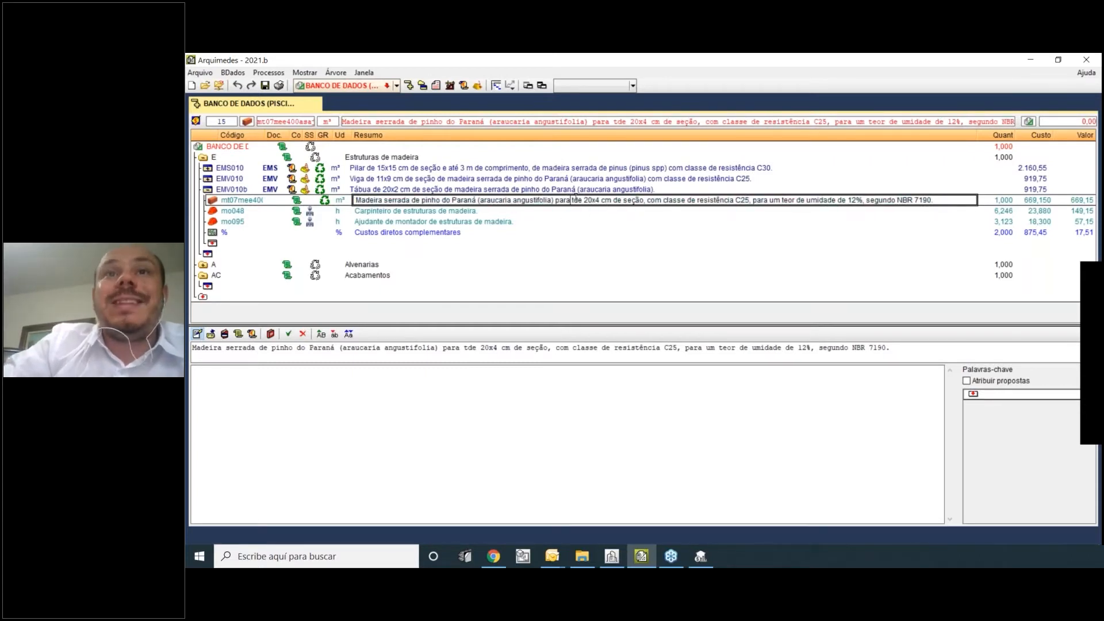
left_click_drag(571, 200, 578, 200)
type("ábua")
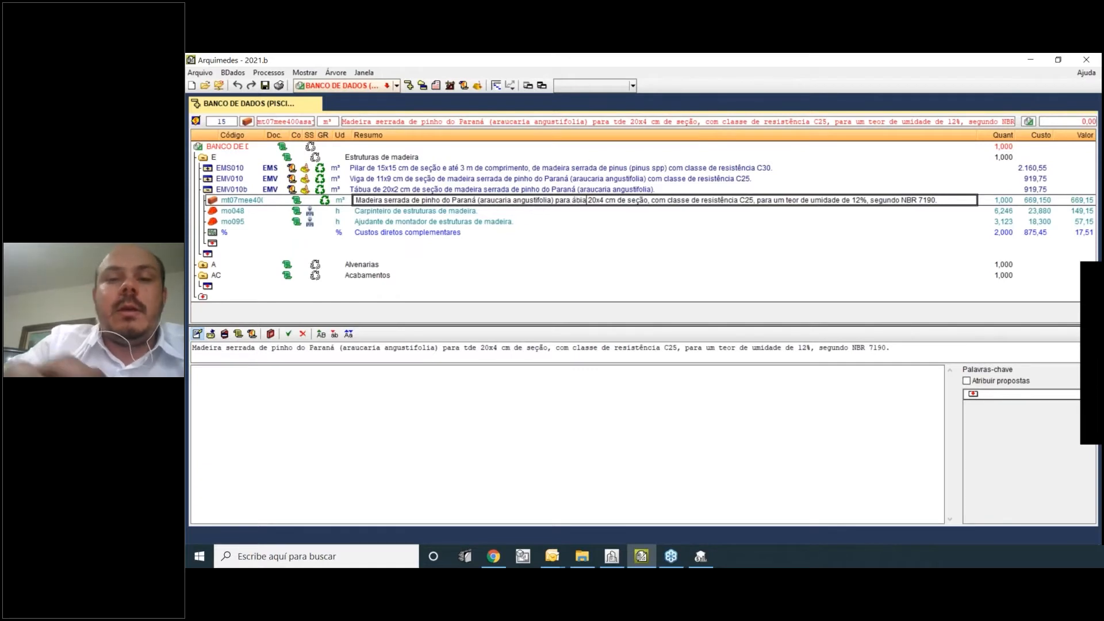
key("BackSpace")
key("BackSpace")
key("BackSpace")
key("BackSpace")
type("táb")
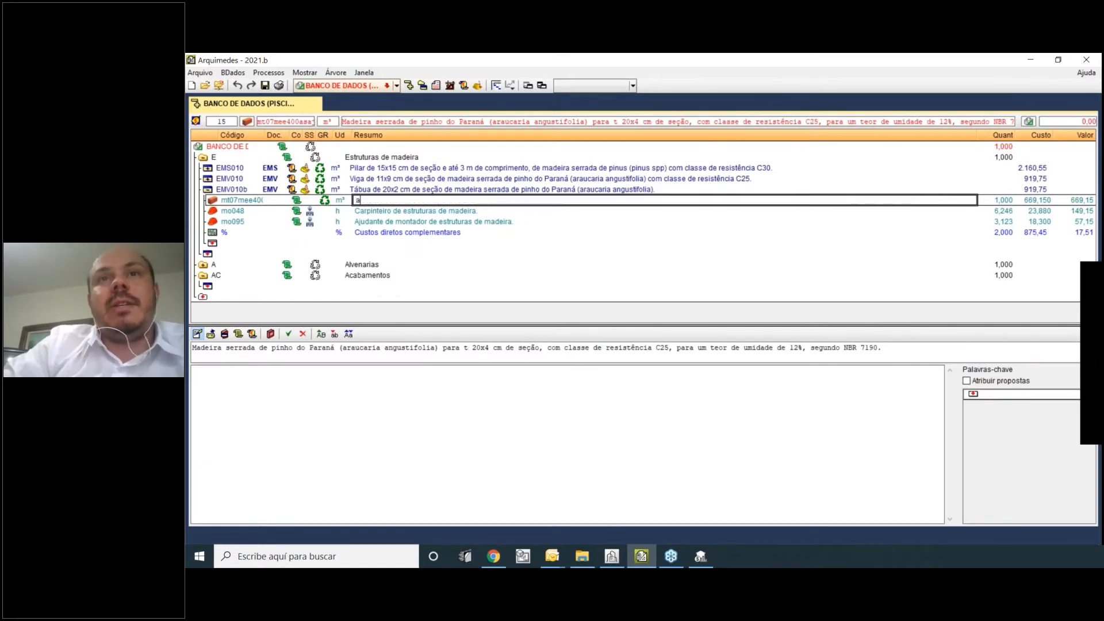
key("Escape")
left_click(564, 200)
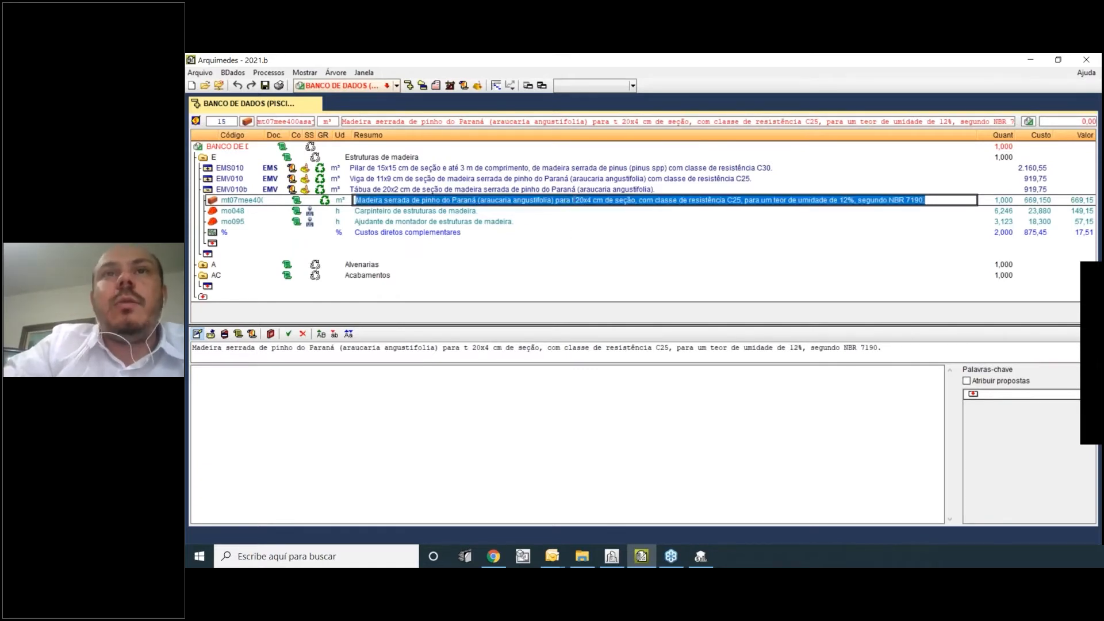
left_click(573, 200)
type("ábua")
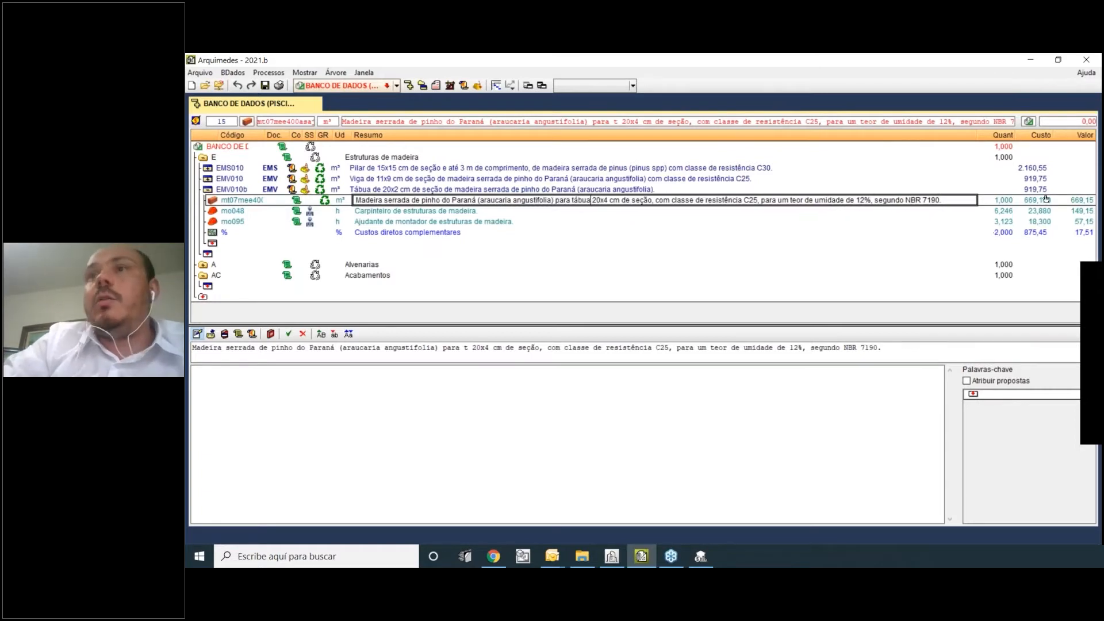
Set the cost of the sawn timber material line under the board item to 469,150.
left_click(1046, 199)
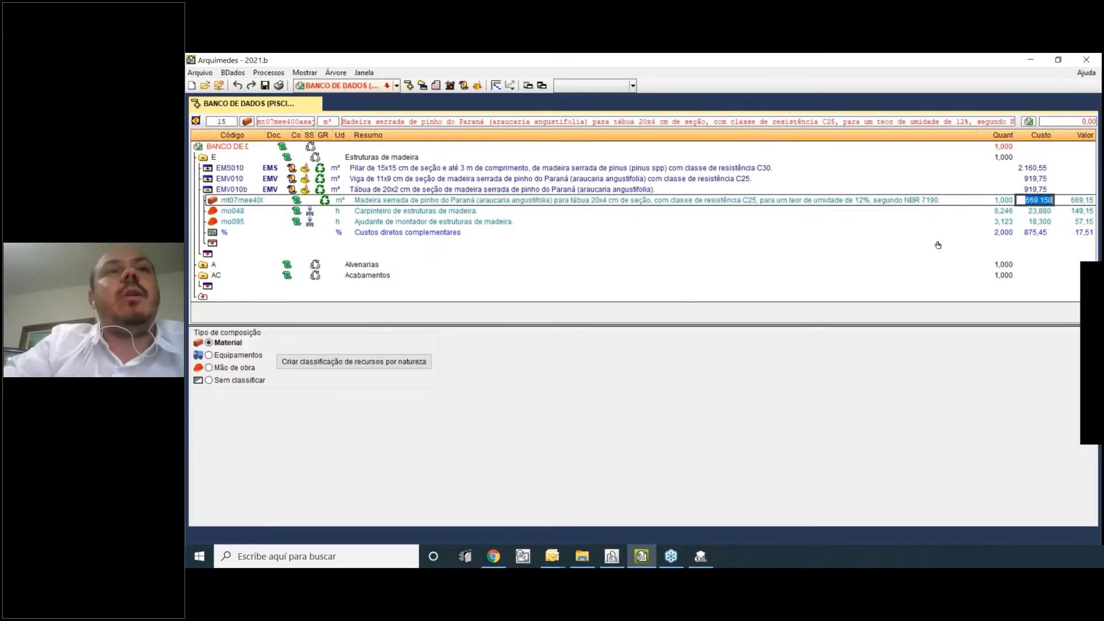
left_click(1030, 201)
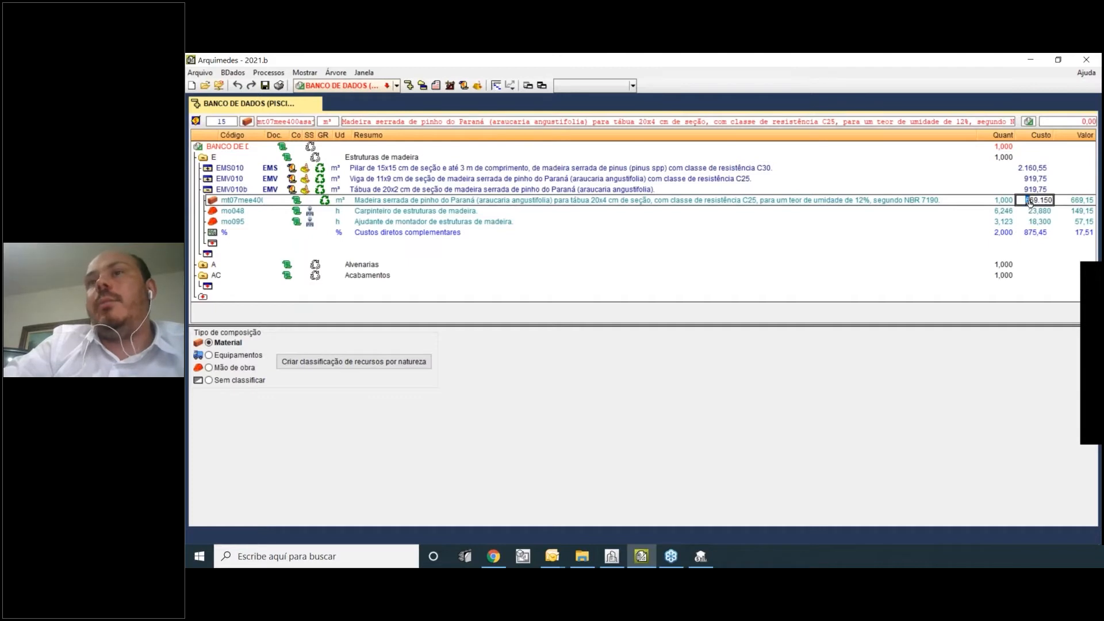
key("BackSpace")
type("4")
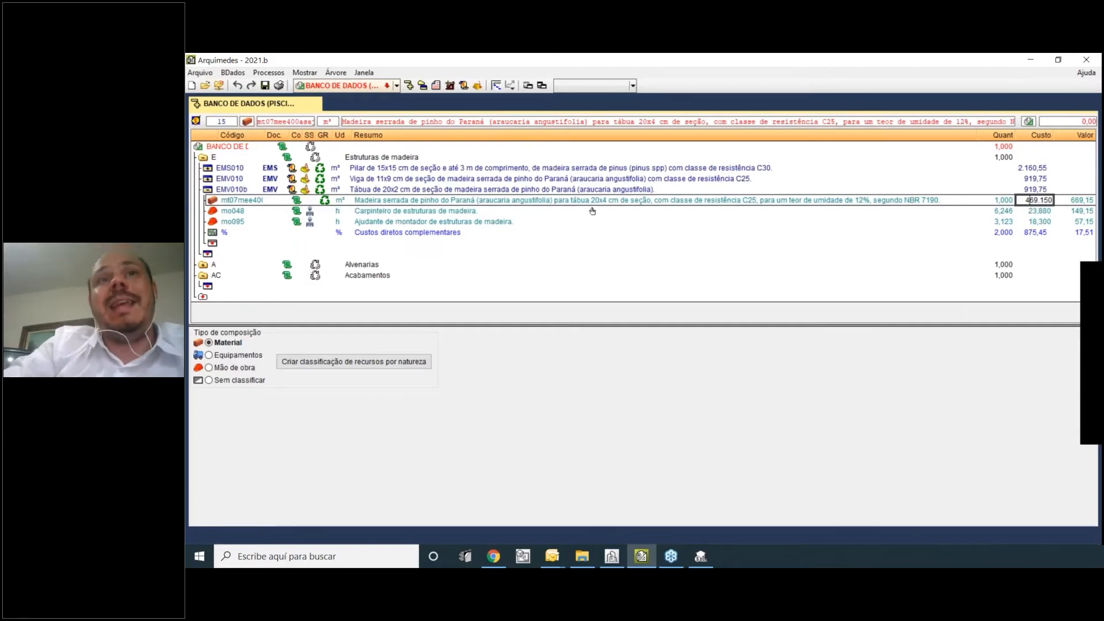
left_click(346, 201)
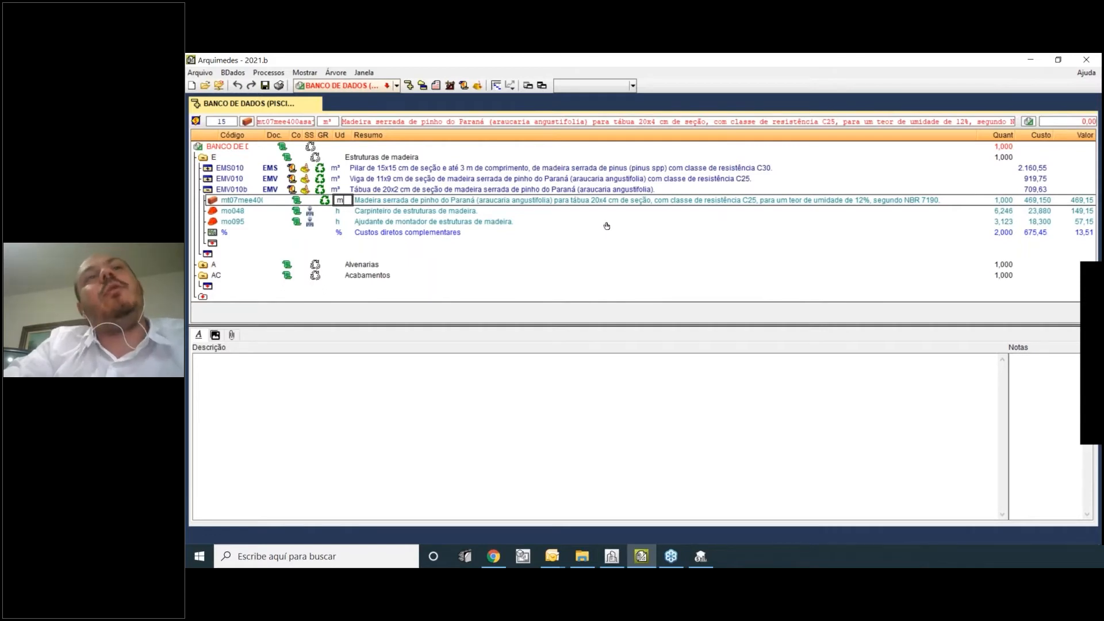
left_click(541, 212)
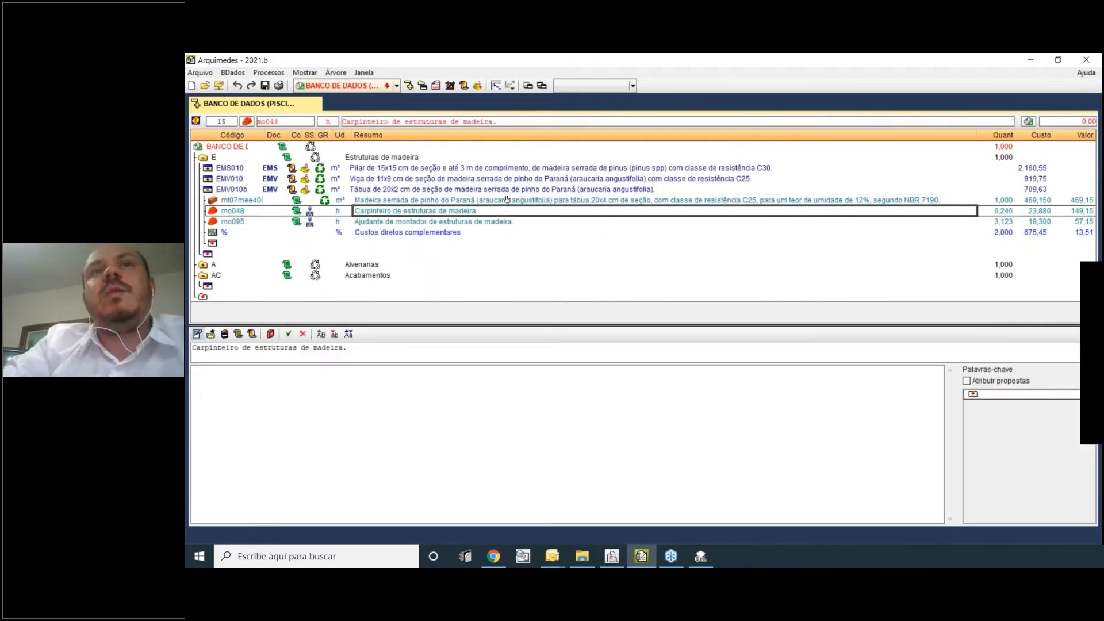
left_click(507, 200)
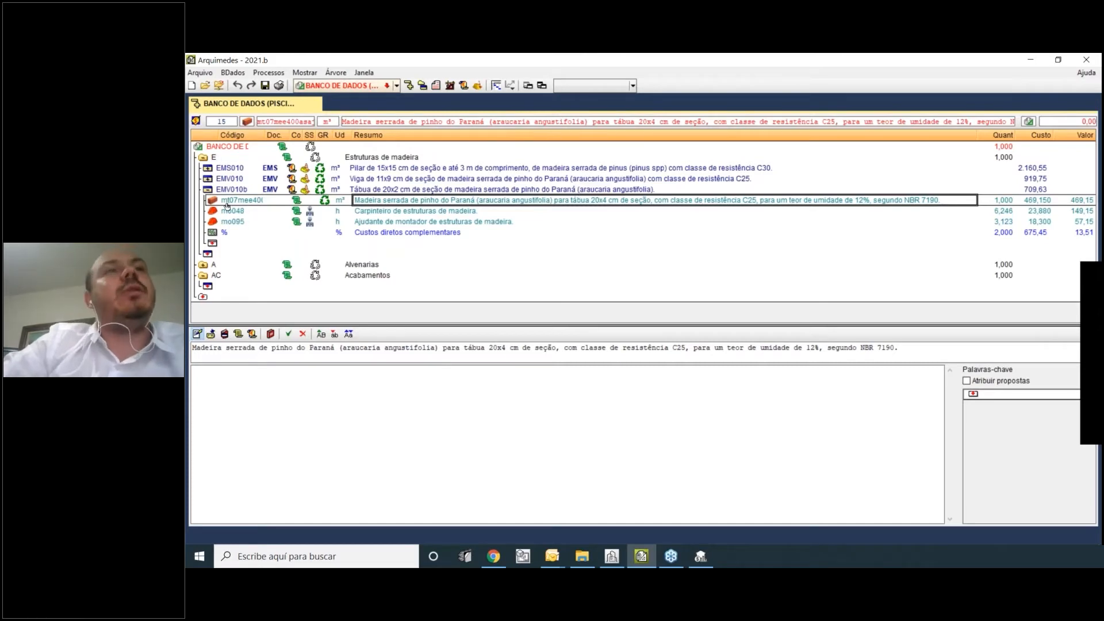
Collapse the 20x2 cm board item and expand the Alvenarias chapter to reach its insertion line.
left_click(208, 192)
left_click(209, 191)
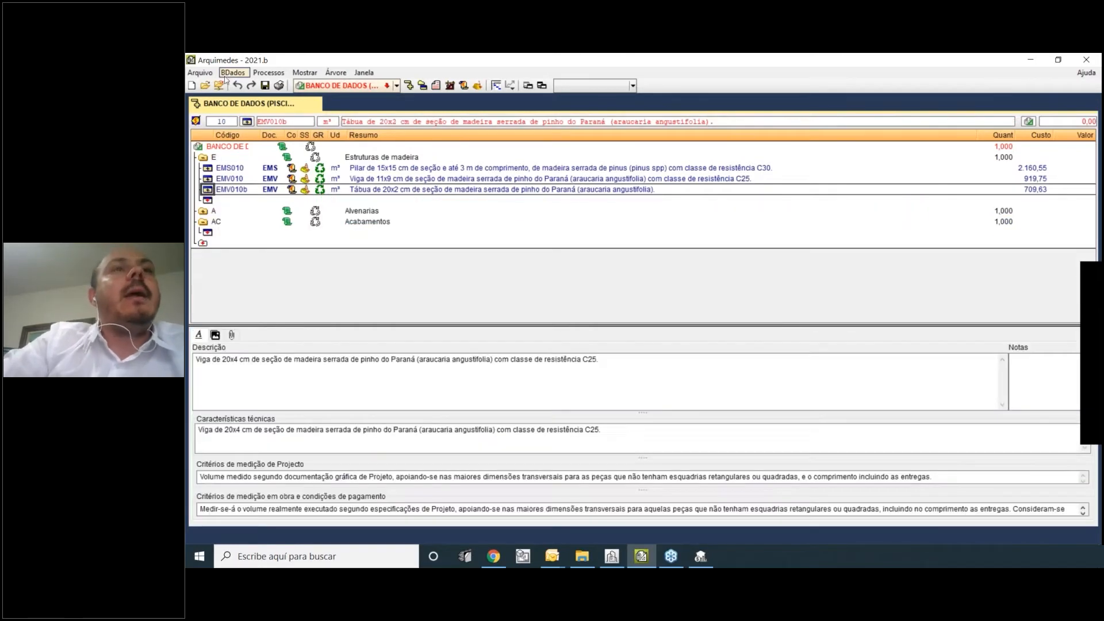
left_click(203, 211)
left_click(202, 211)
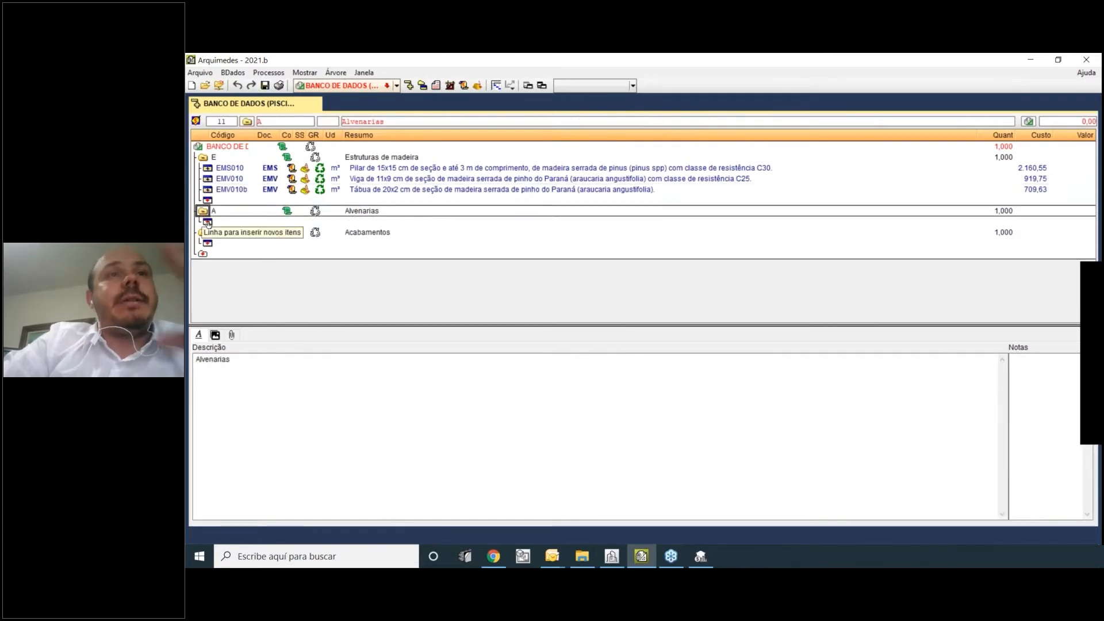
Start a price generator item under Alvenarias and choose the structural masonry wall per m² made of concrete block.
left_click(207, 222)
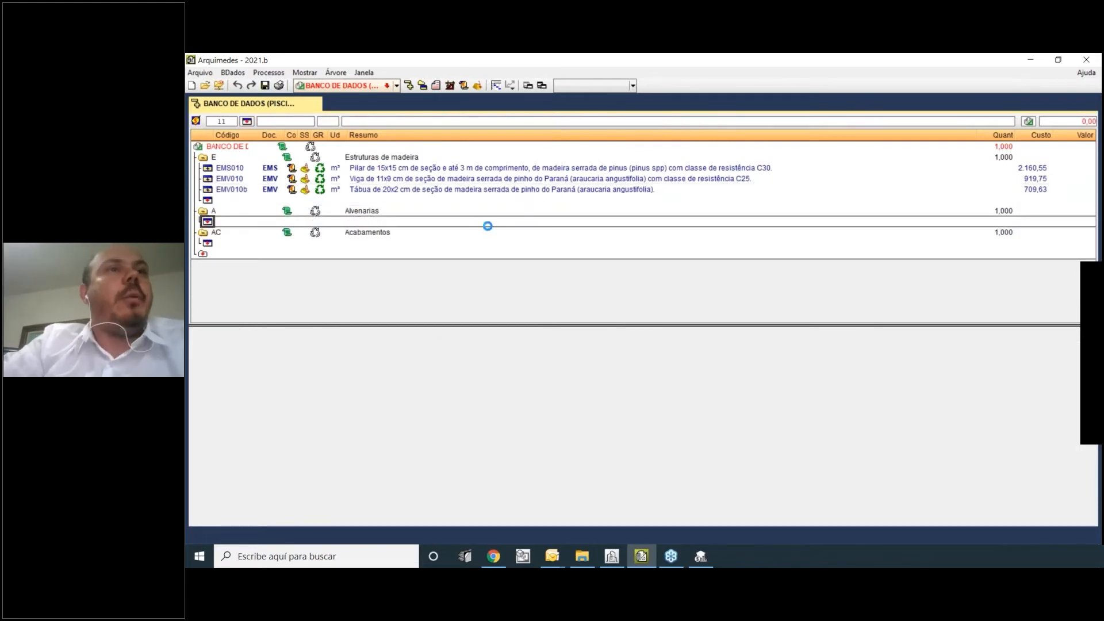
double_click(488, 224)
left_click(443, 464)
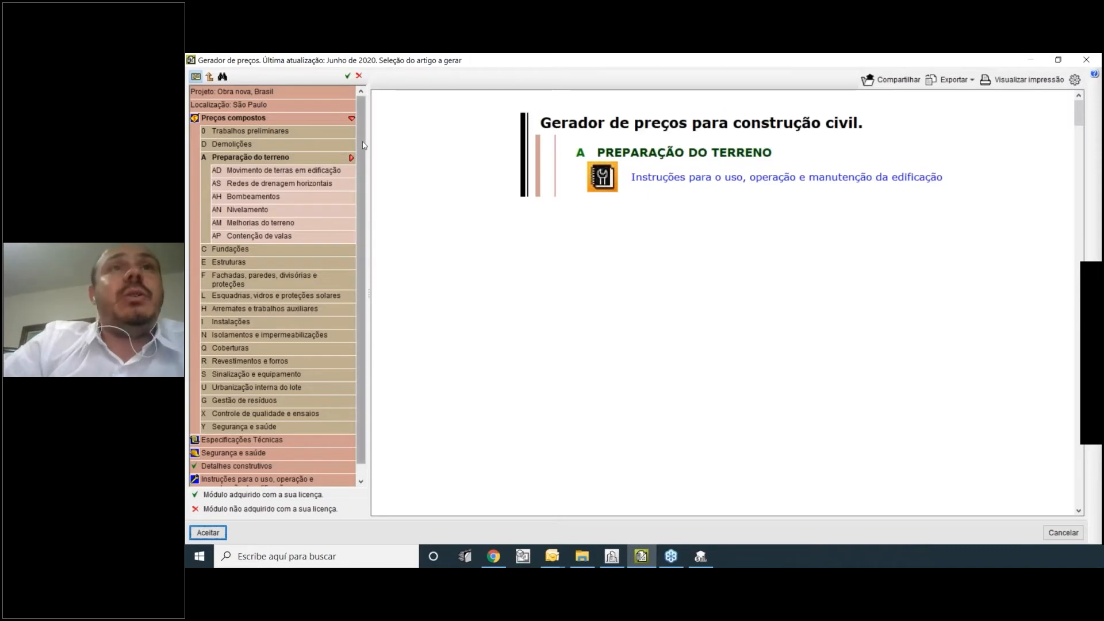
scroll(332, 157, "down", 1)
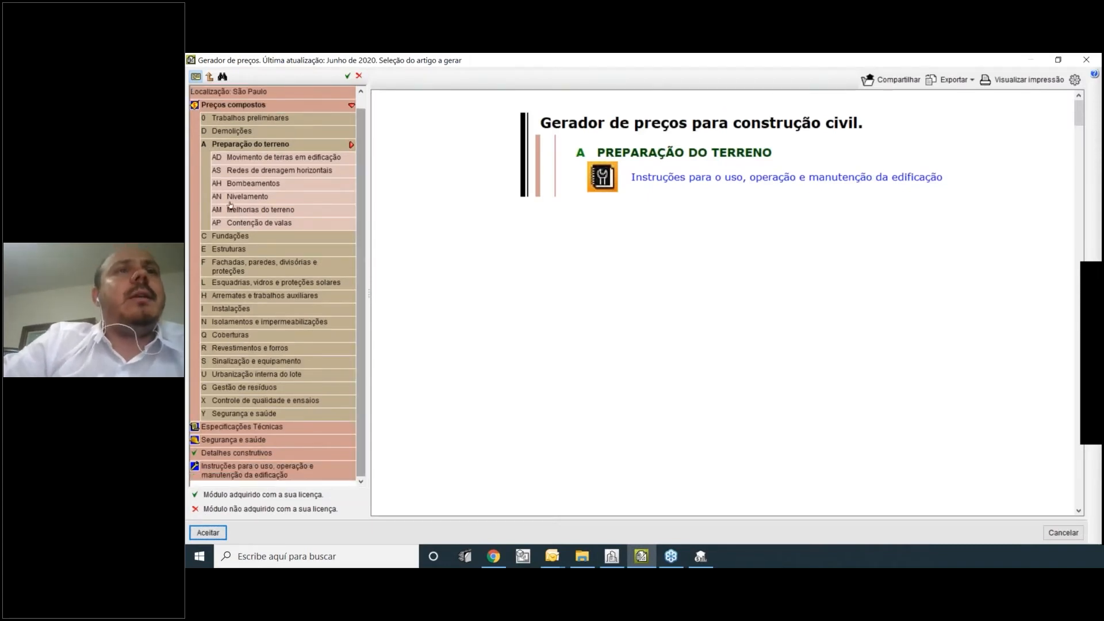
left_click(230, 251)
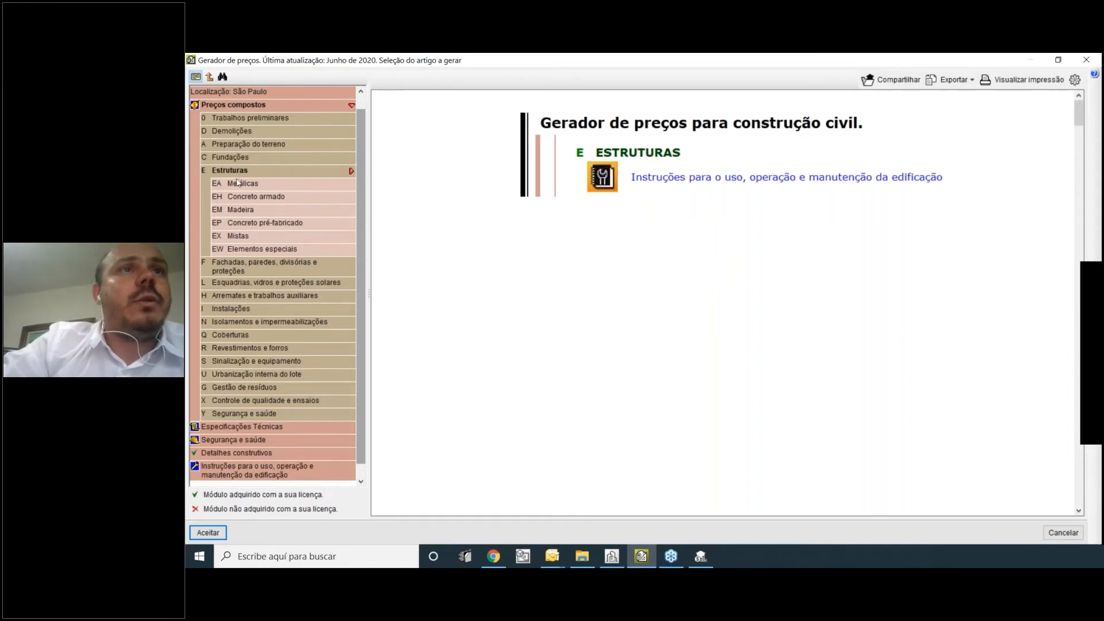
left_click(235, 267)
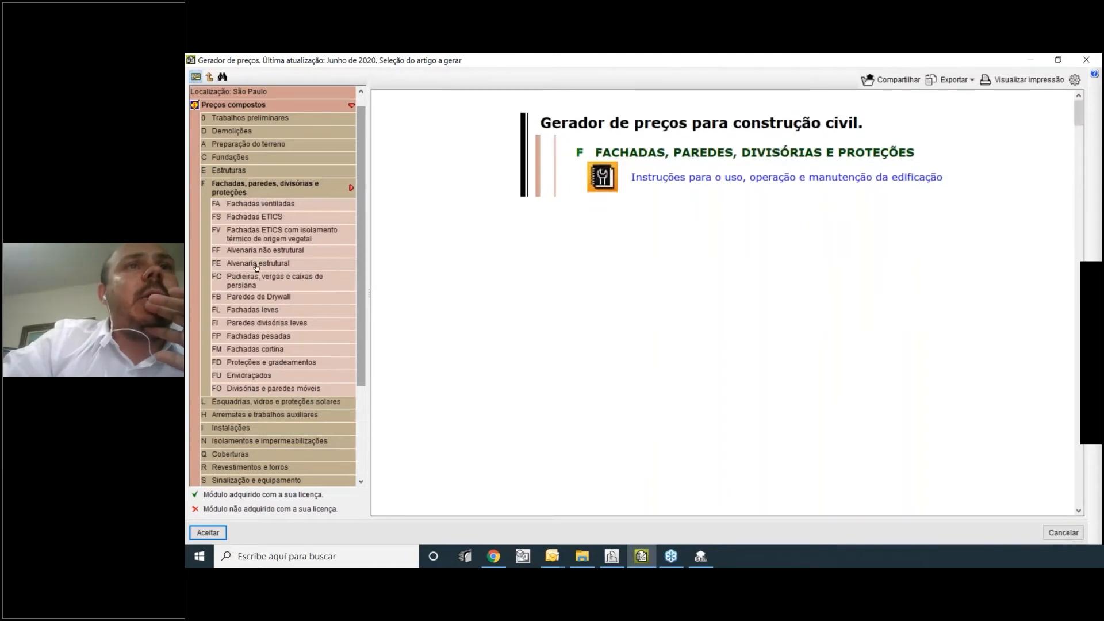
left_click(279, 263)
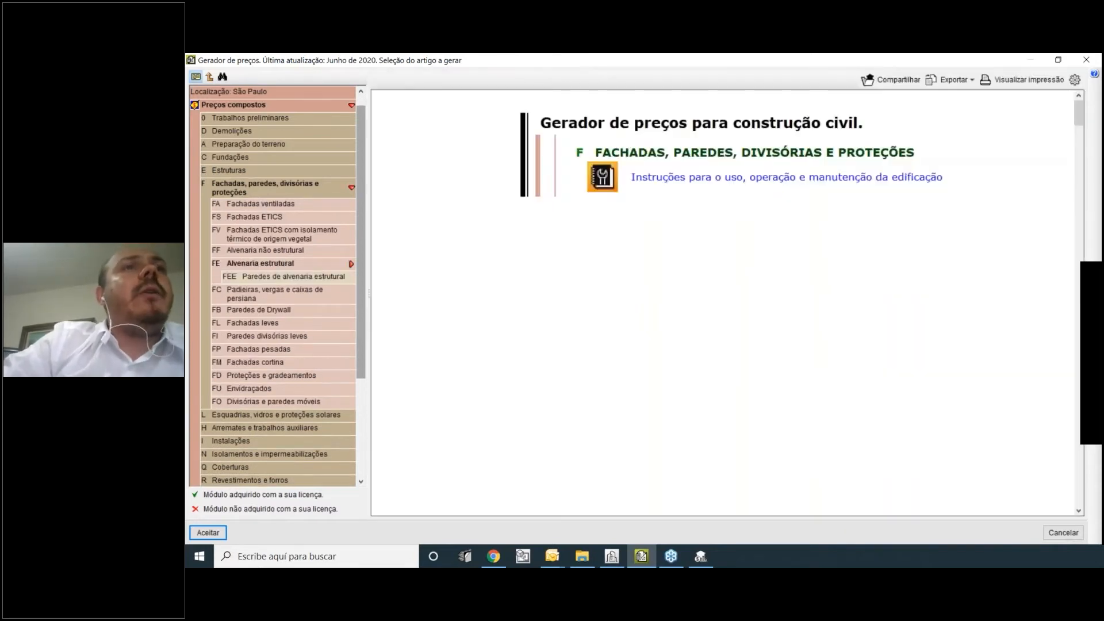
left_click(286, 278)
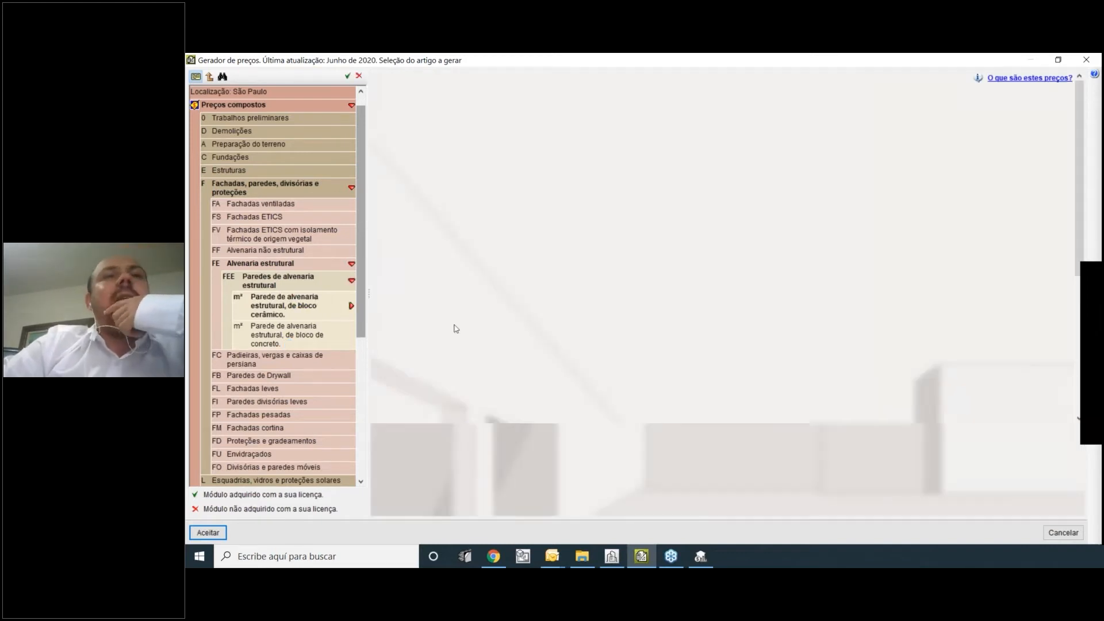
left_click(279, 335)
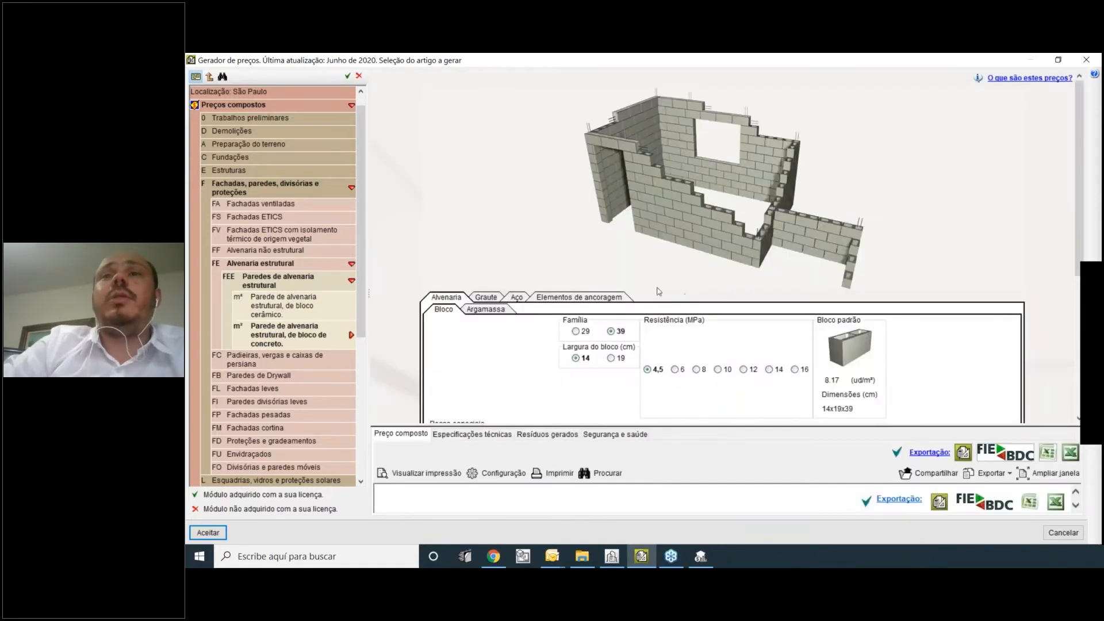
Set the wall's site-mixed laying mortar to be supplied in bulk by tanker truck to a silo installed on site.
scroll(596, 232, "down", 3)
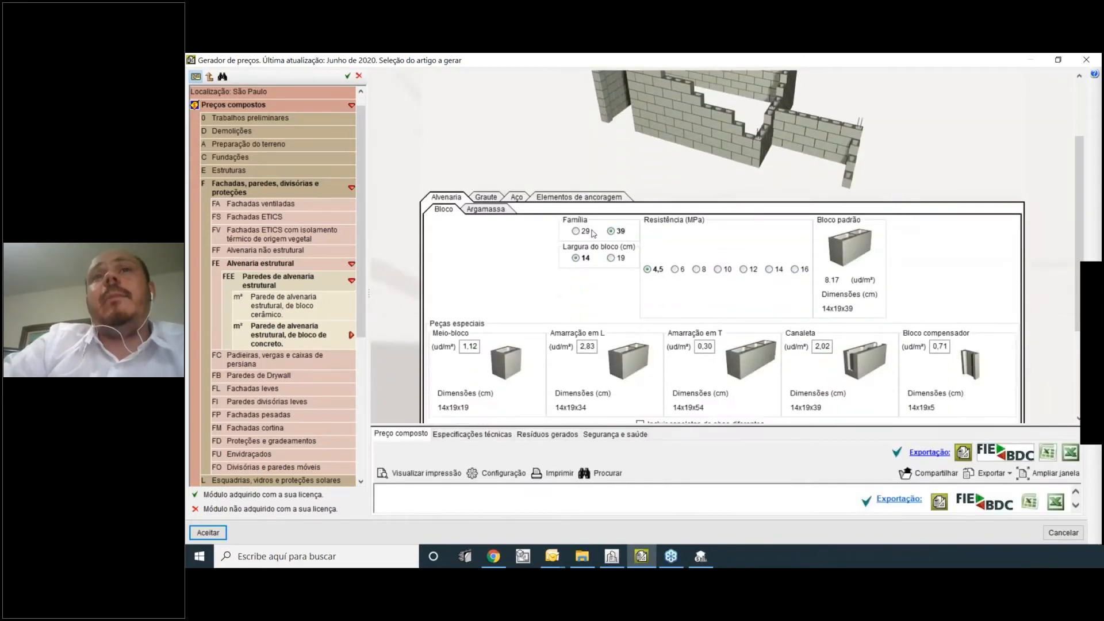
scroll(733, 268, "down", 1)
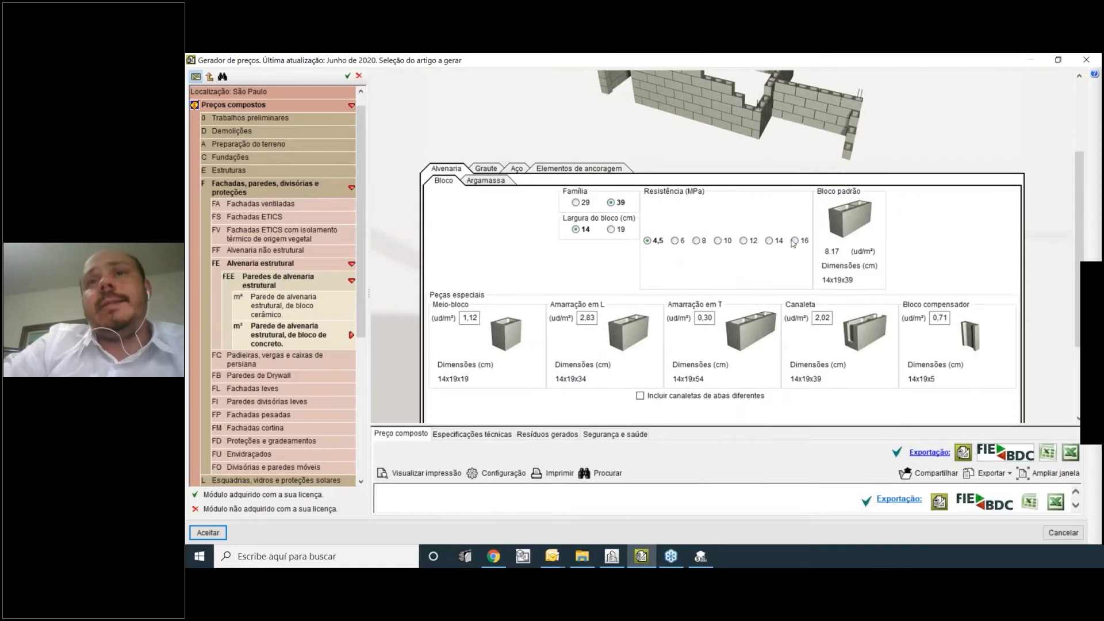
scroll(517, 299, "down", 1)
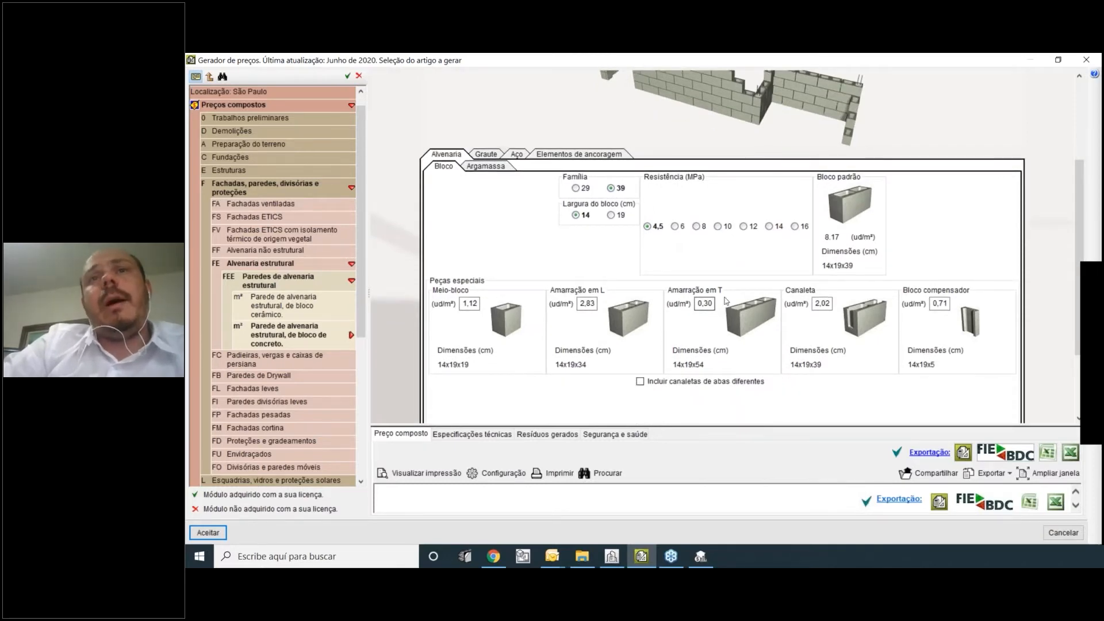
scroll(521, 178, "down", 1)
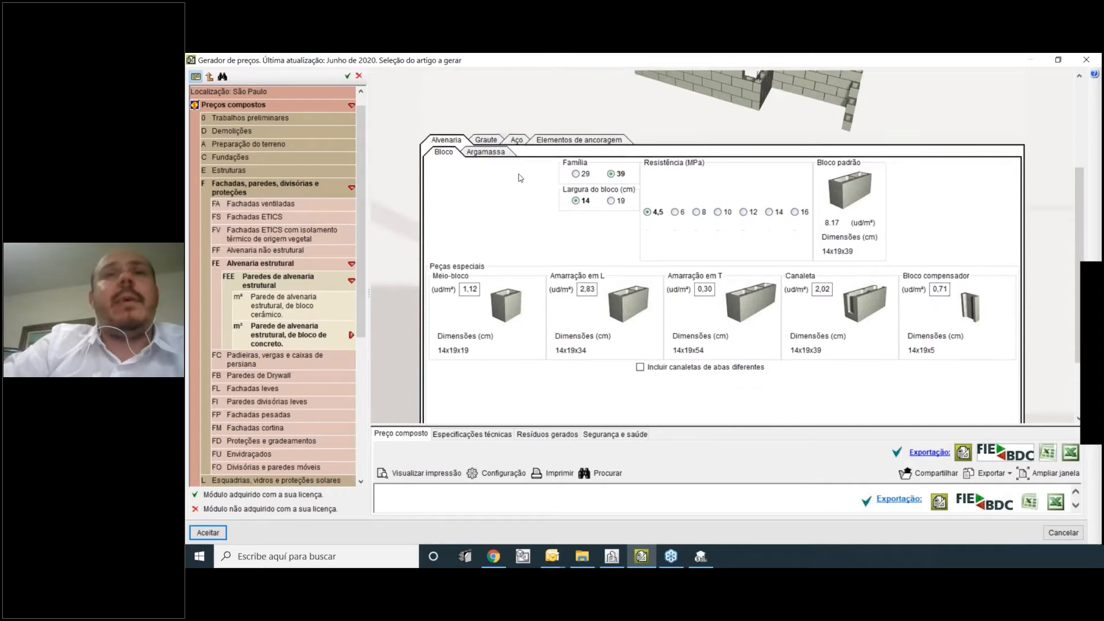
left_click(490, 153)
scroll(747, 242, "down", 2)
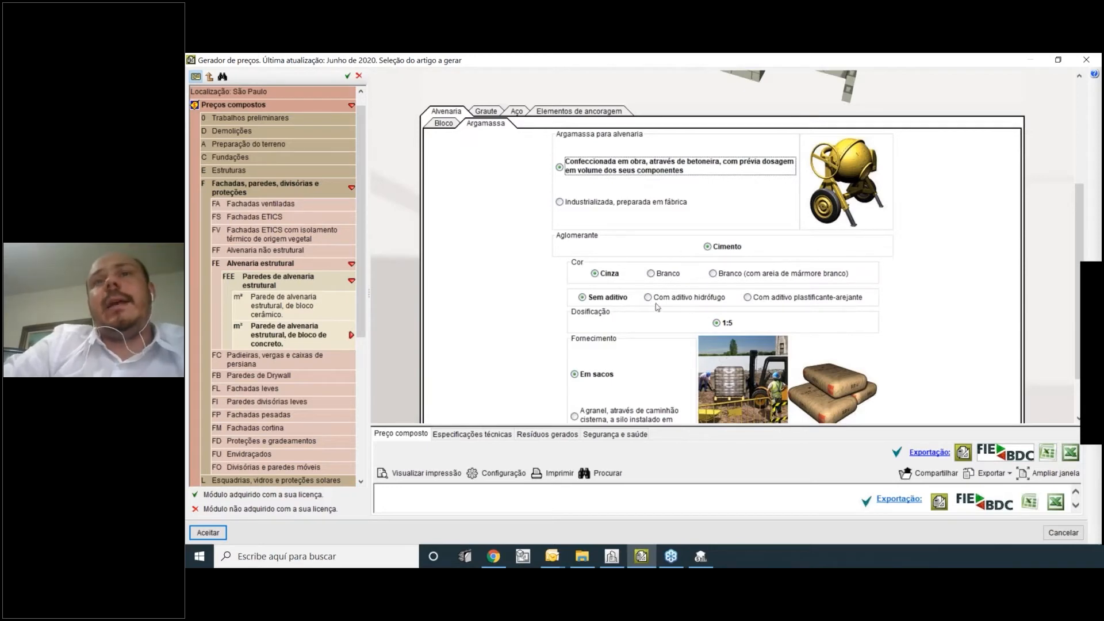
scroll(814, 305, "down", 2)
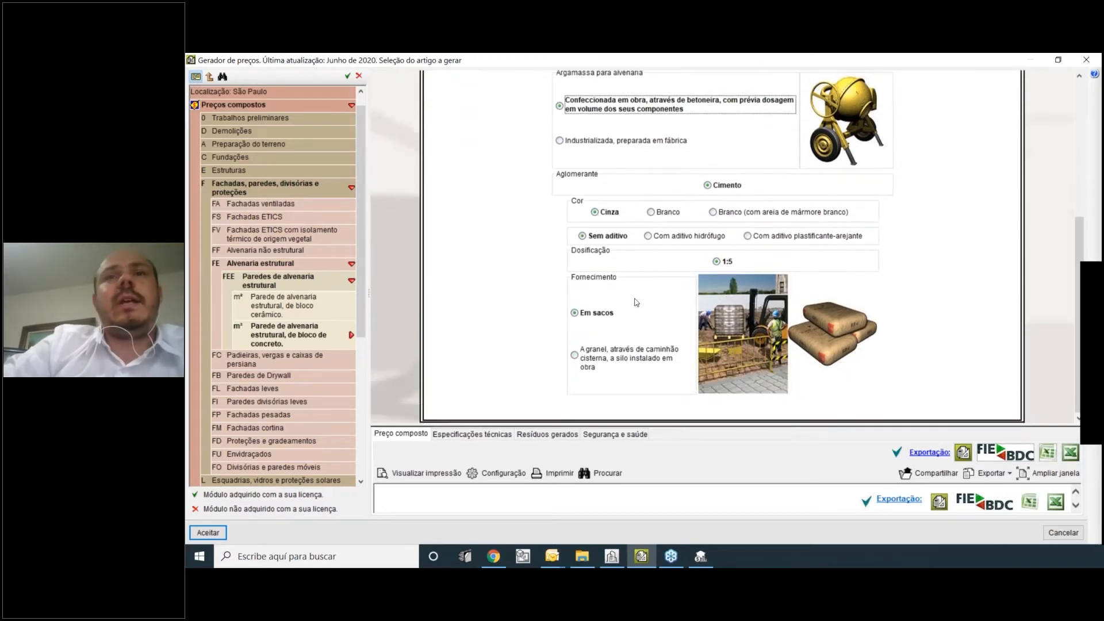
left_click(592, 313)
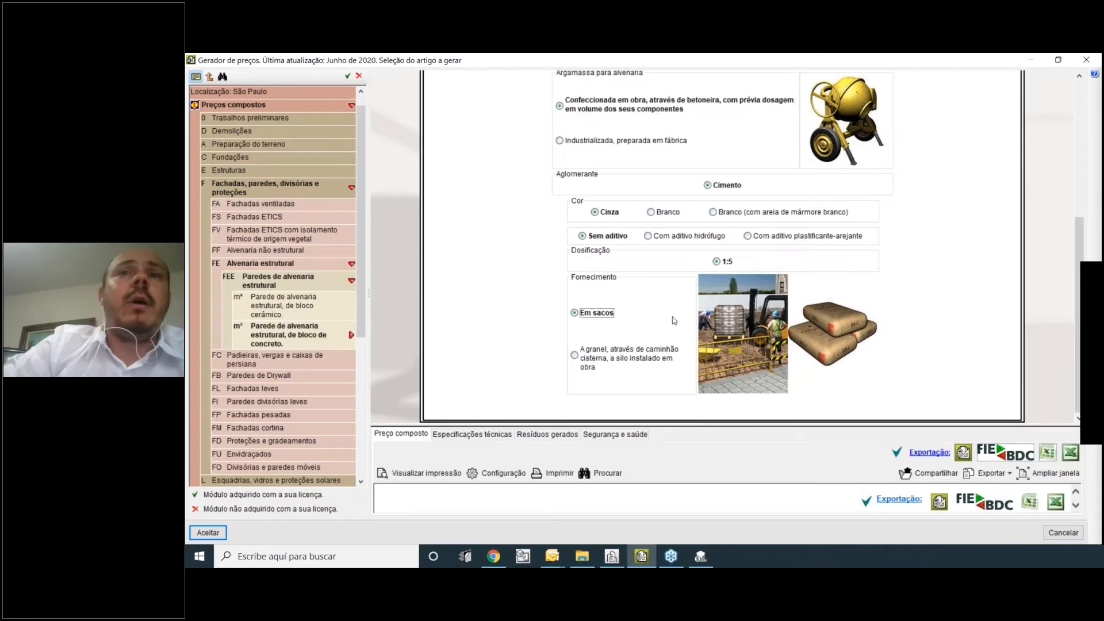
key("Down")
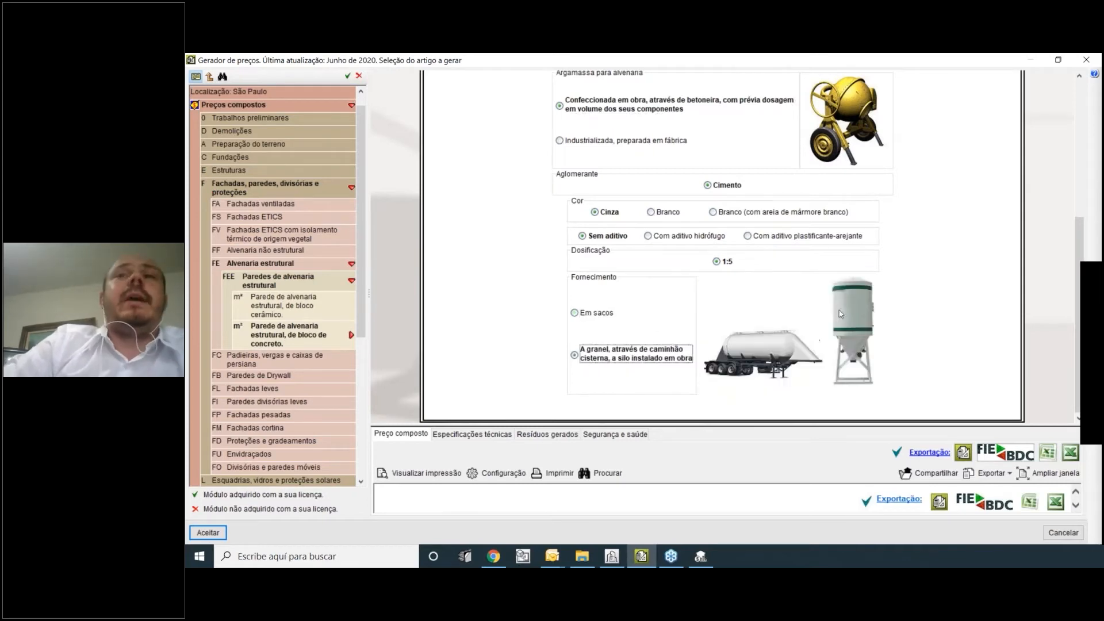
scroll(556, 199, "up", 2)
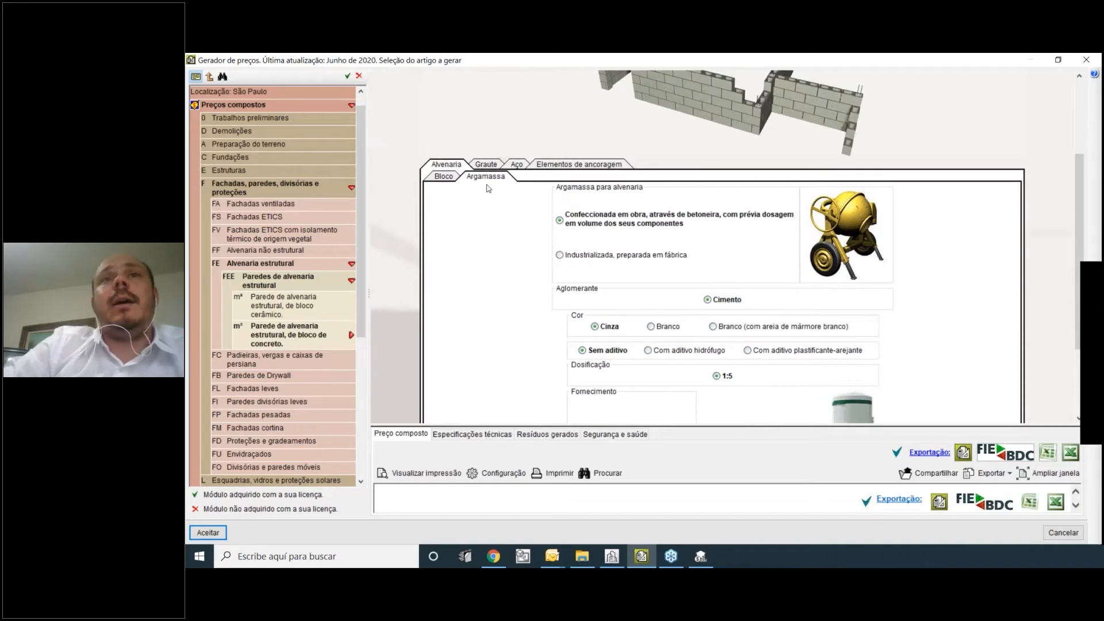
Review the concrete block wall's grout, steel and anchoring element options, returning to the masonry mortar settings.
left_click(485, 164)
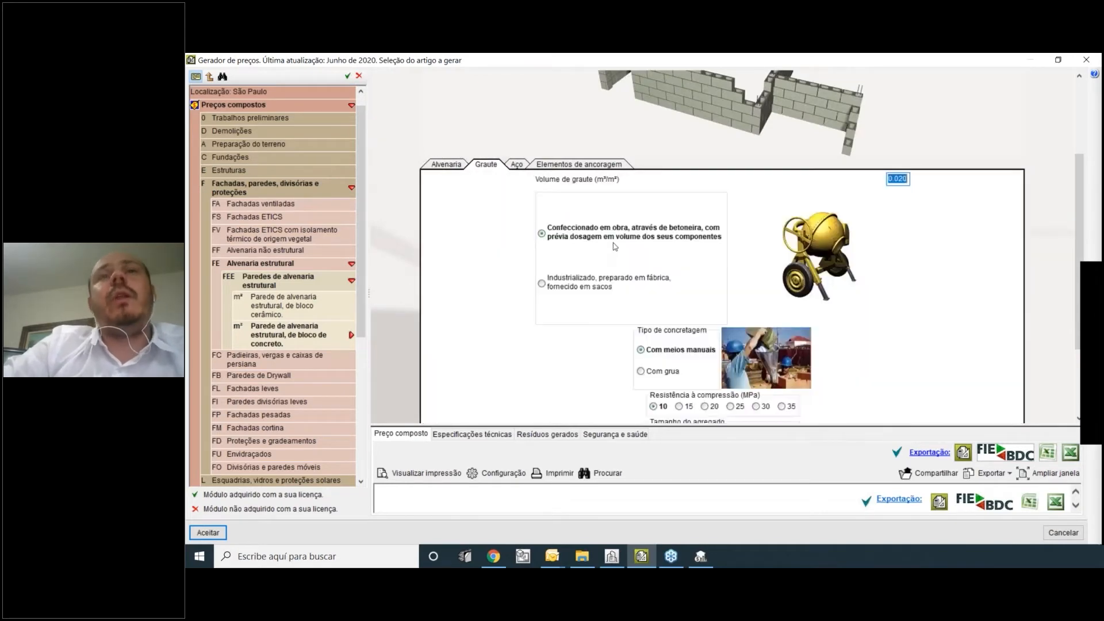
scroll(600, 165, "down", 1)
scroll(631, 166, "down", 1)
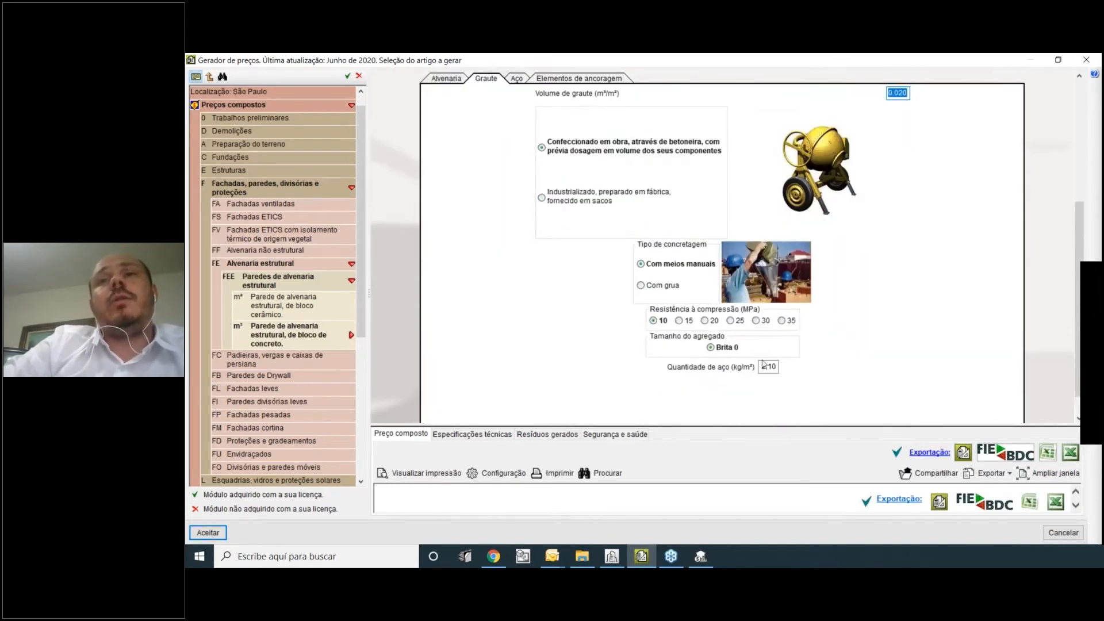
scroll(705, 293, "up", 1)
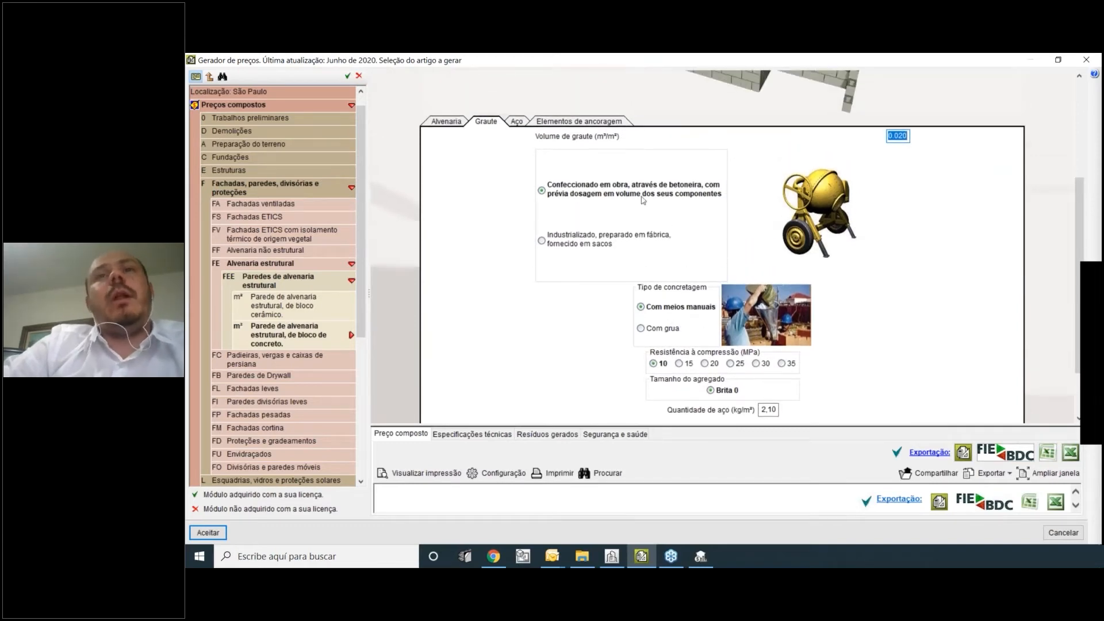
left_click(514, 121)
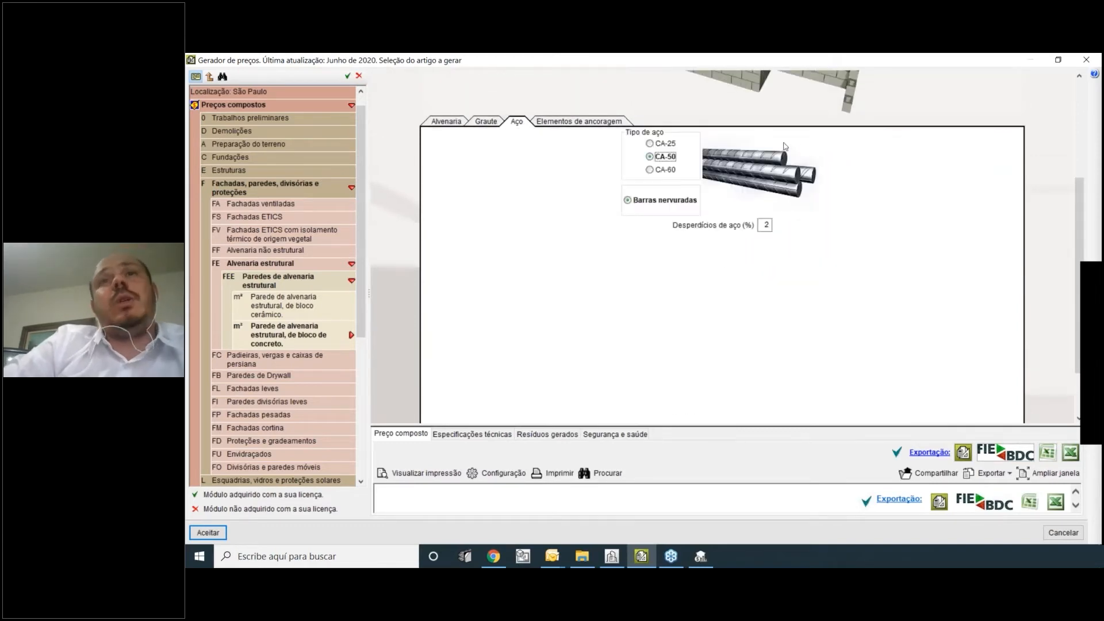
left_click(606, 123)
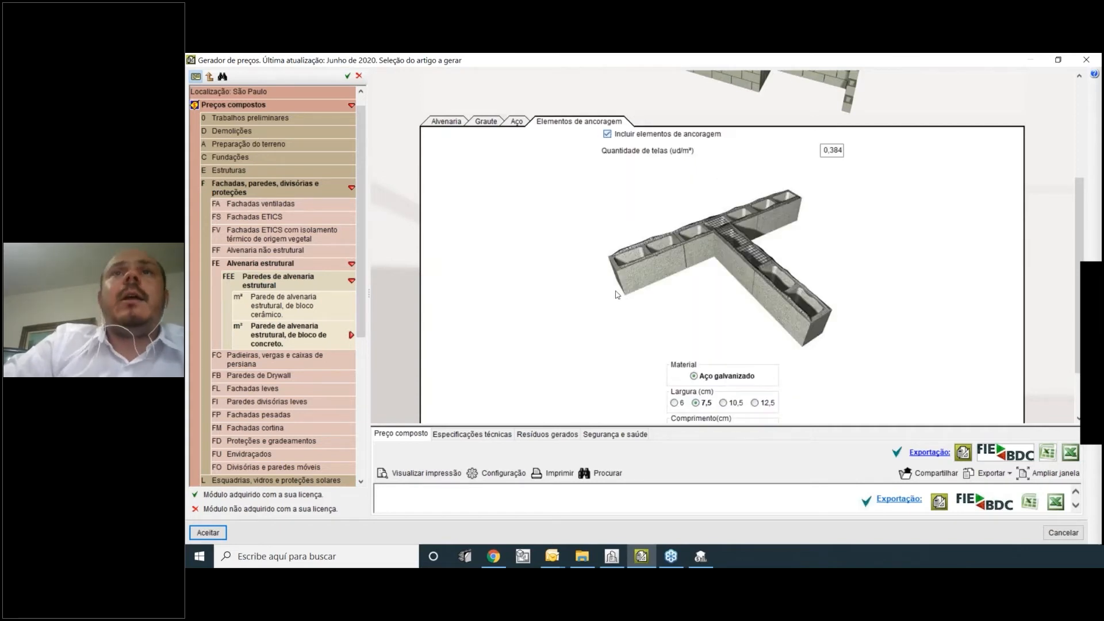
left_click(446, 121)
scroll(774, 414, "up", 3)
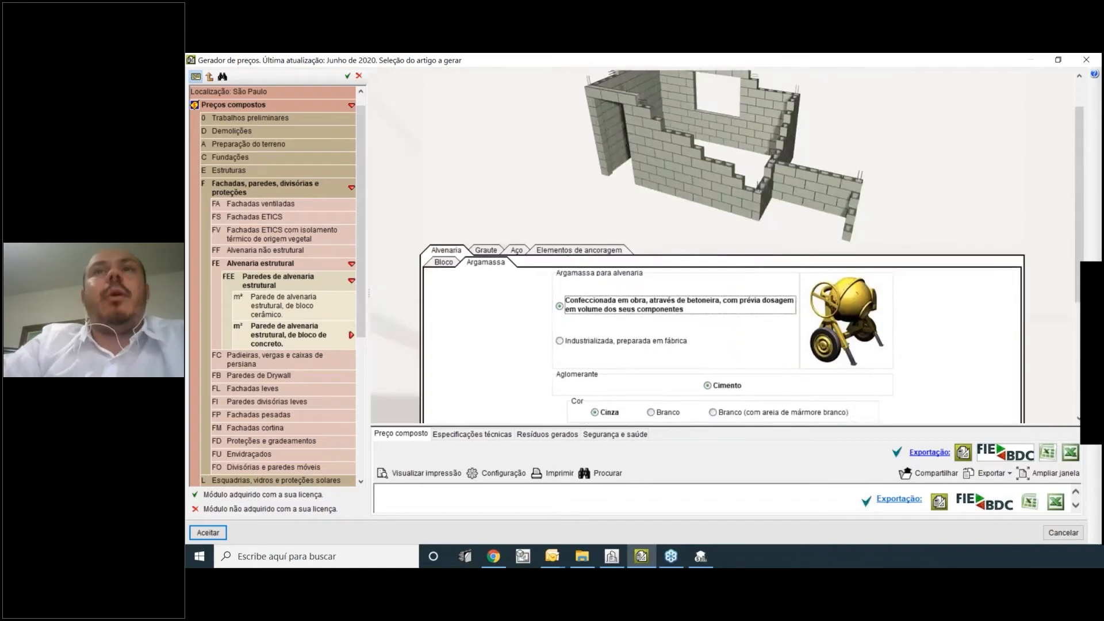
Enlarge the composed price description of the concrete block wall and recheck its steel and grout options.
left_click_drag(768, 428, 686, 168)
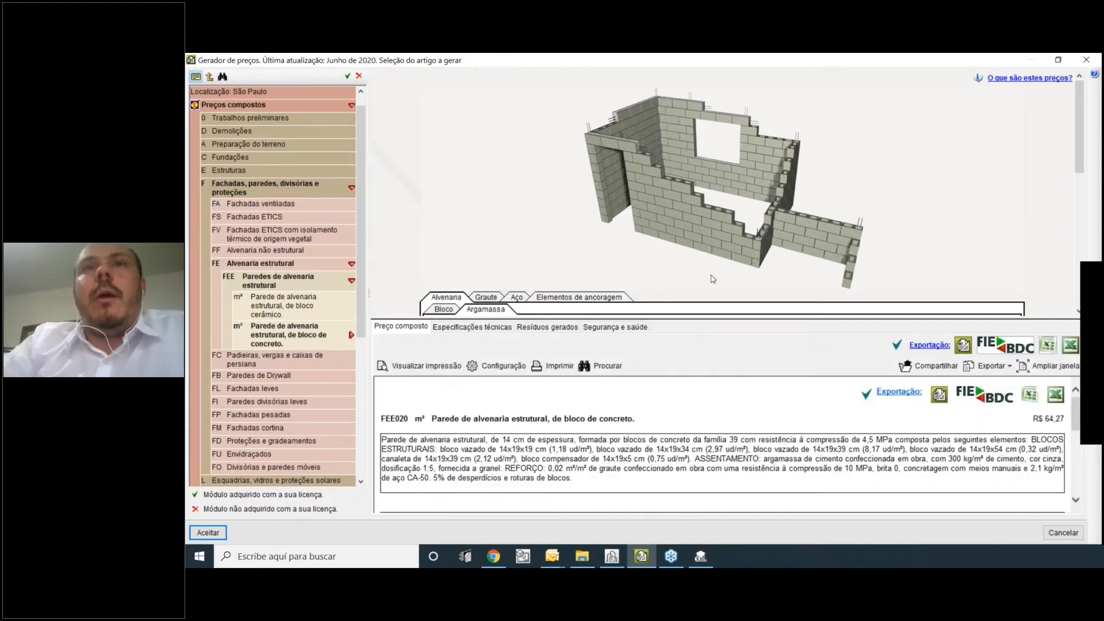
scroll(712, 278, "down", 3)
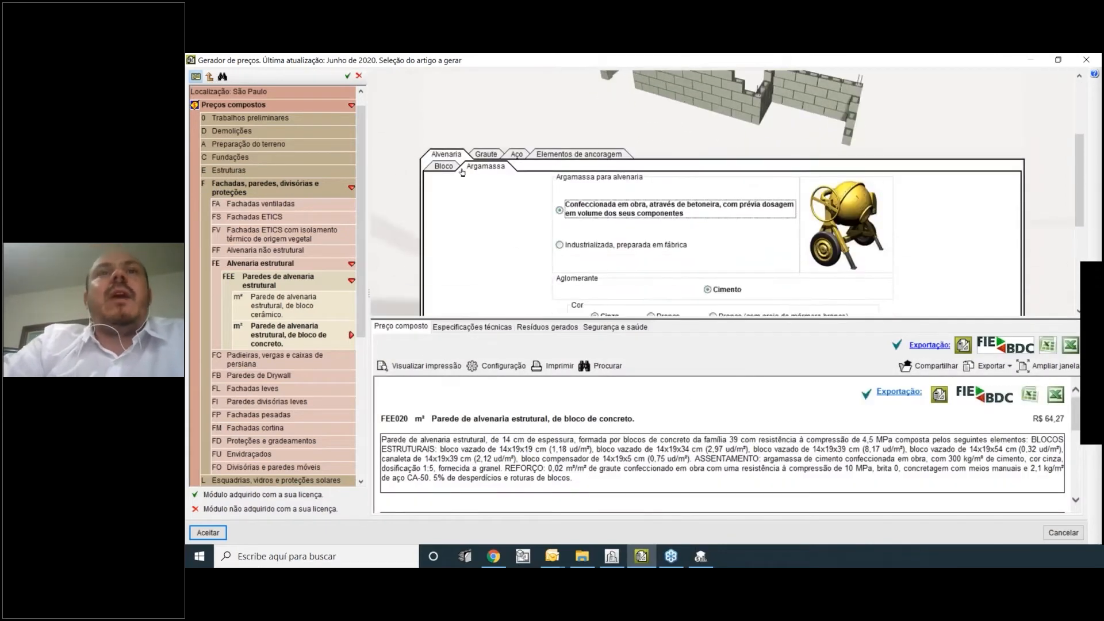
left_click(517, 154)
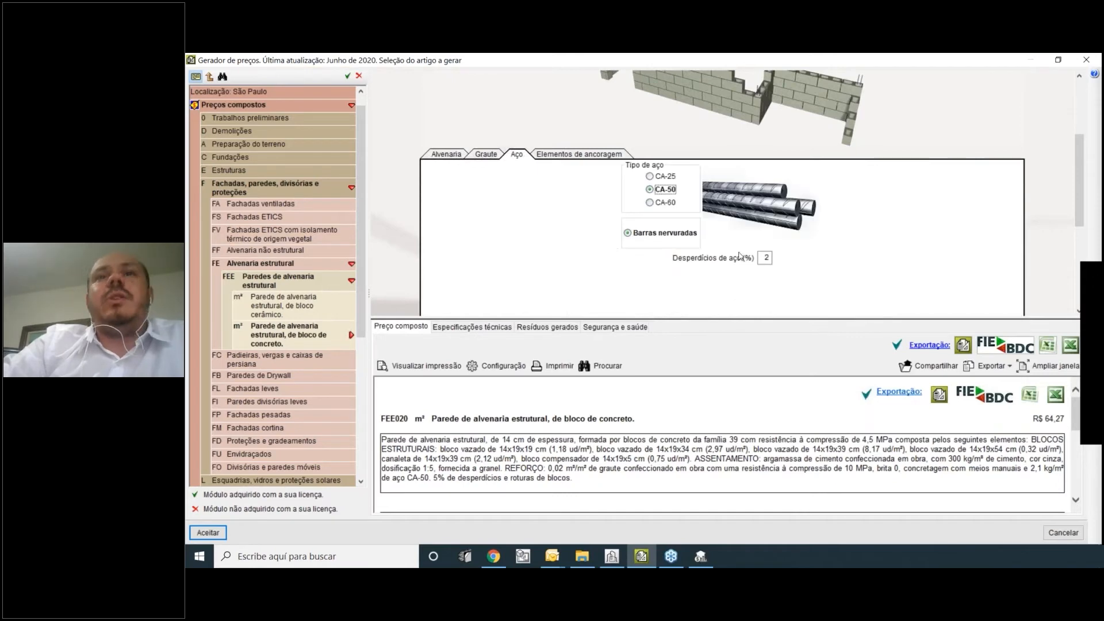
left_click(484, 156)
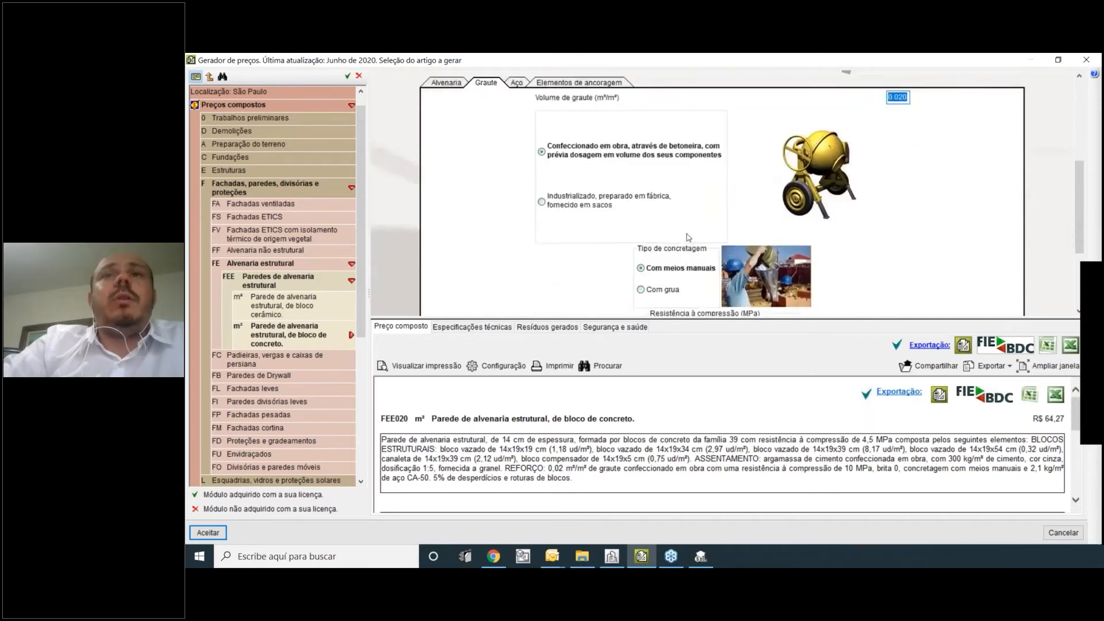
Review the concrete block wall's block settings, including family, width, strength and special pieces, and enlarge the composed price area.
scroll(702, 256, "down", 2)
scroll(656, 228, "up", 4)
left_click(441, 97)
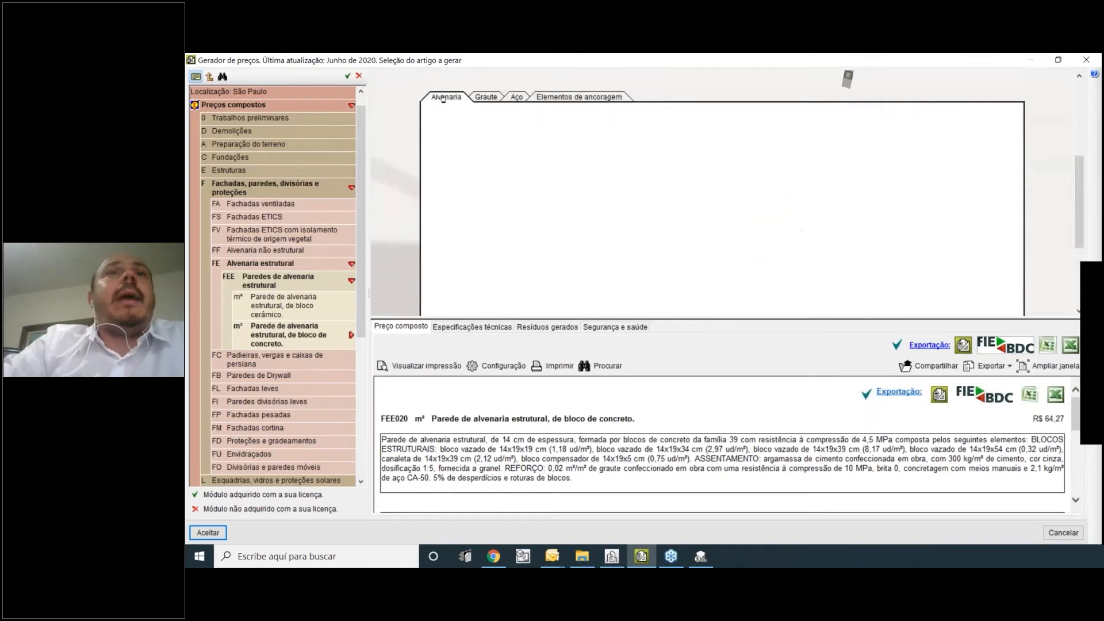
scroll(496, 191, "down", 3)
scroll(495, 190, "up", 4)
left_click(443, 122)
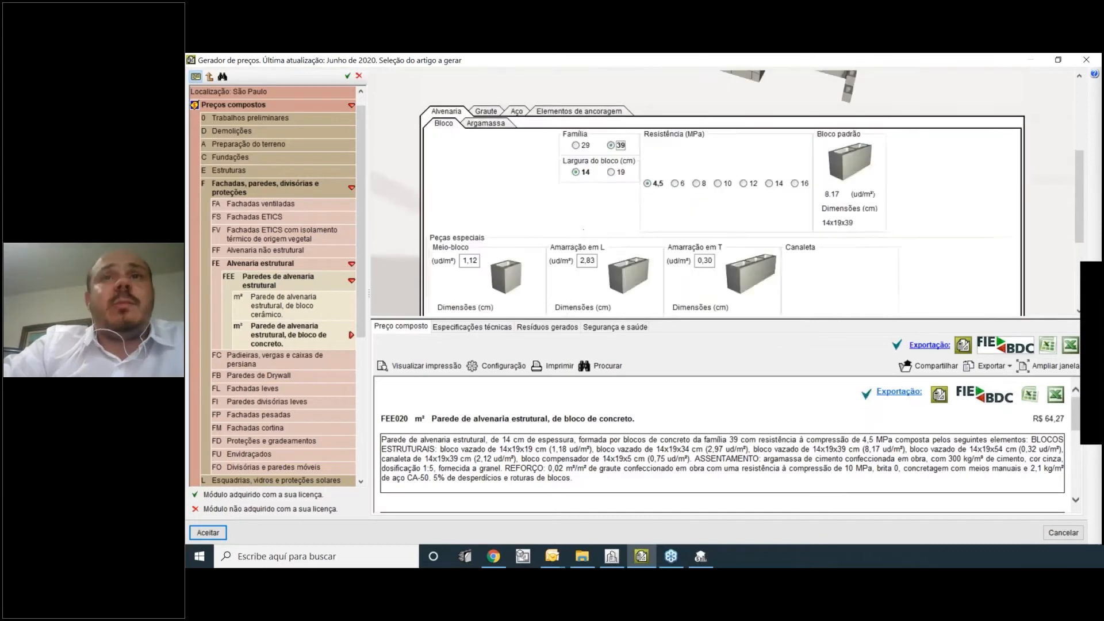
scroll(610, 261, "down", 5)
scroll(610, 262, "up", 4)
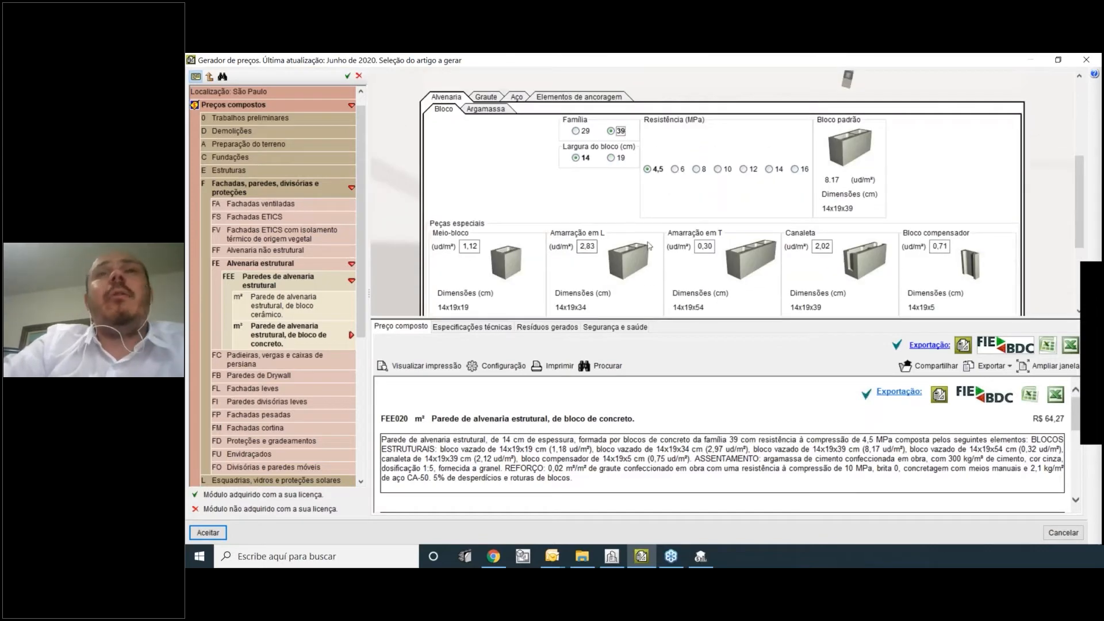
scroll(679, 248, "down", 2)
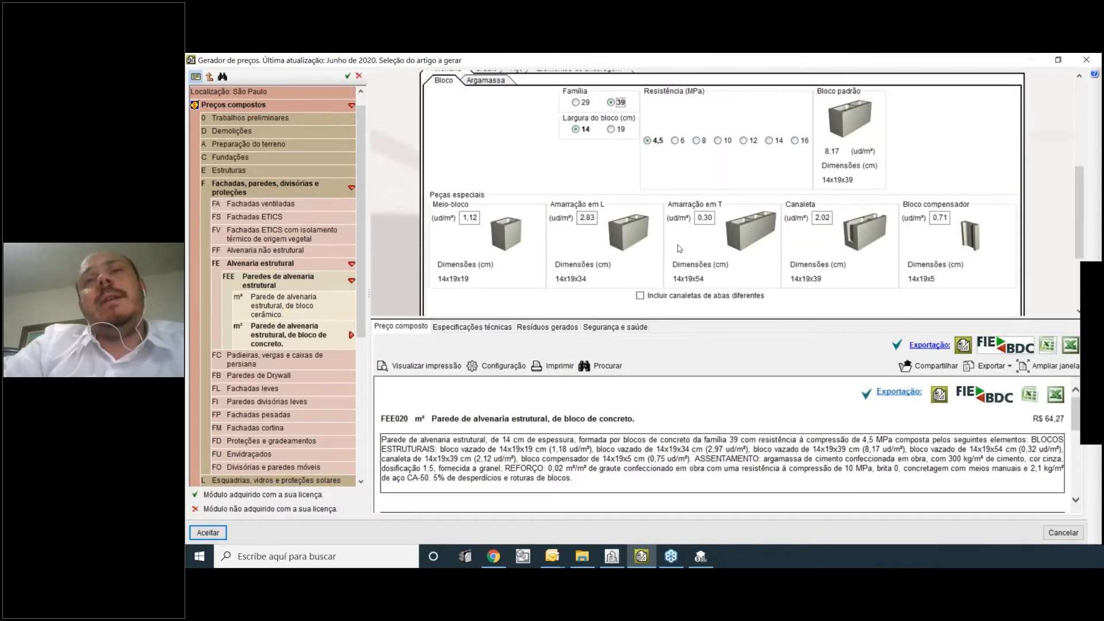
left_click_drag(751, 308, 750, 289)
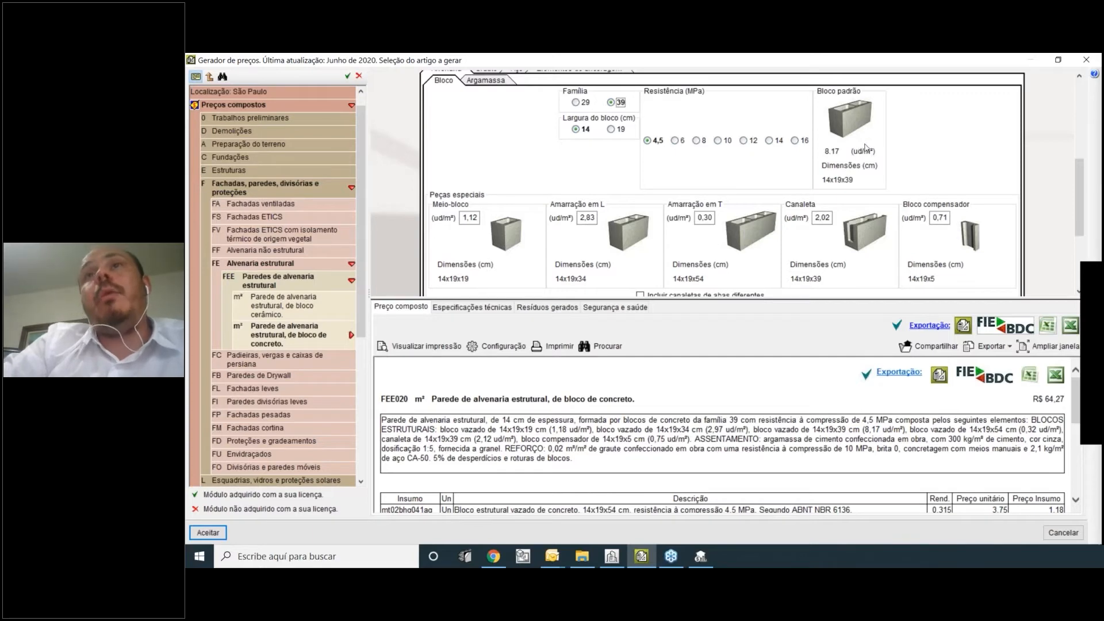
Set the Meio-bloco and Amarração em L special piece quantities to 0 per m² for the concrete block wall.
double_click(467, 218)
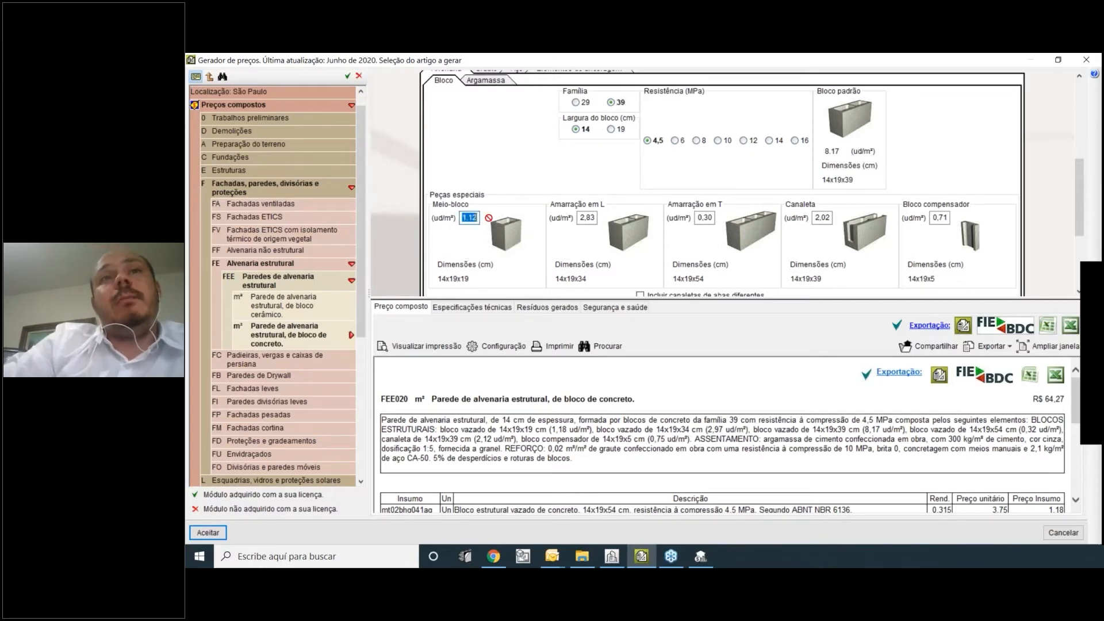
type("0")
left_click(584, 215)
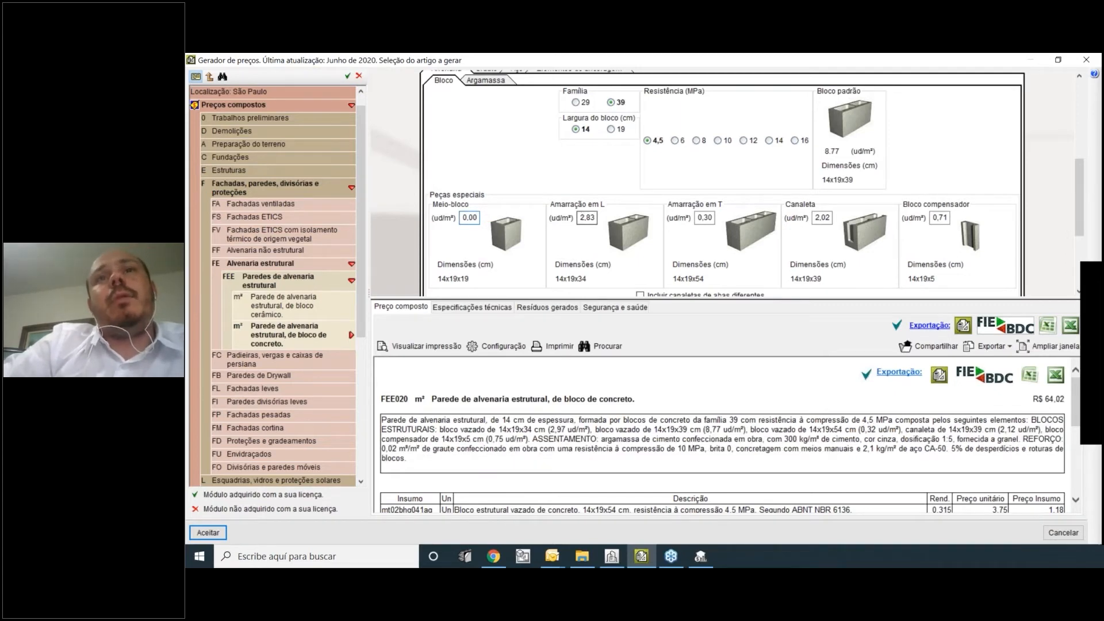
double_click(584, 218)
type("0")
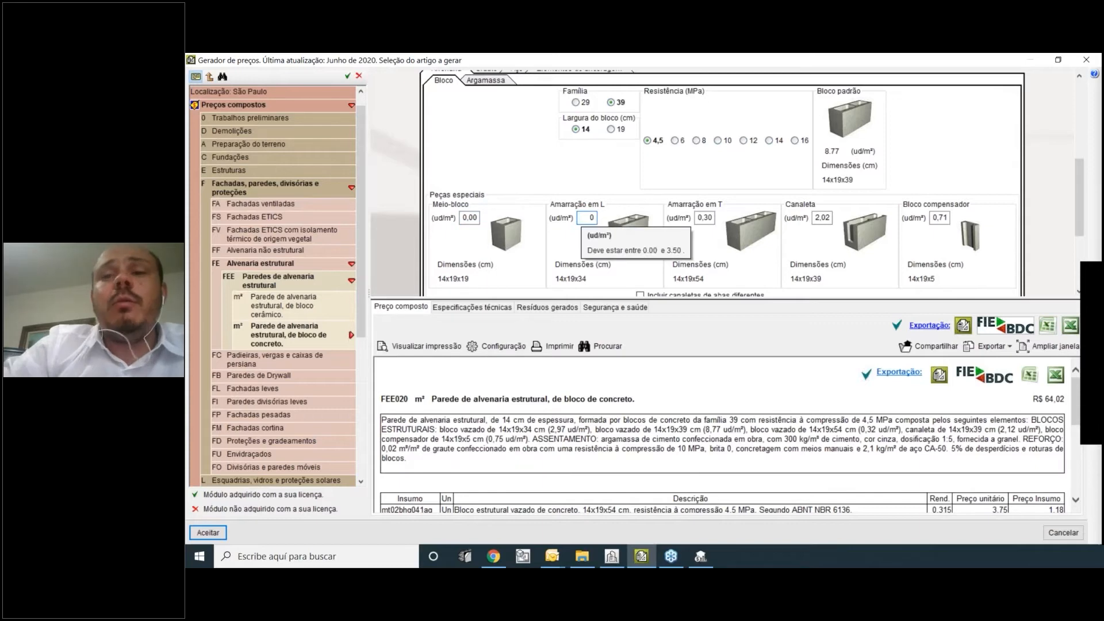
key("Return")
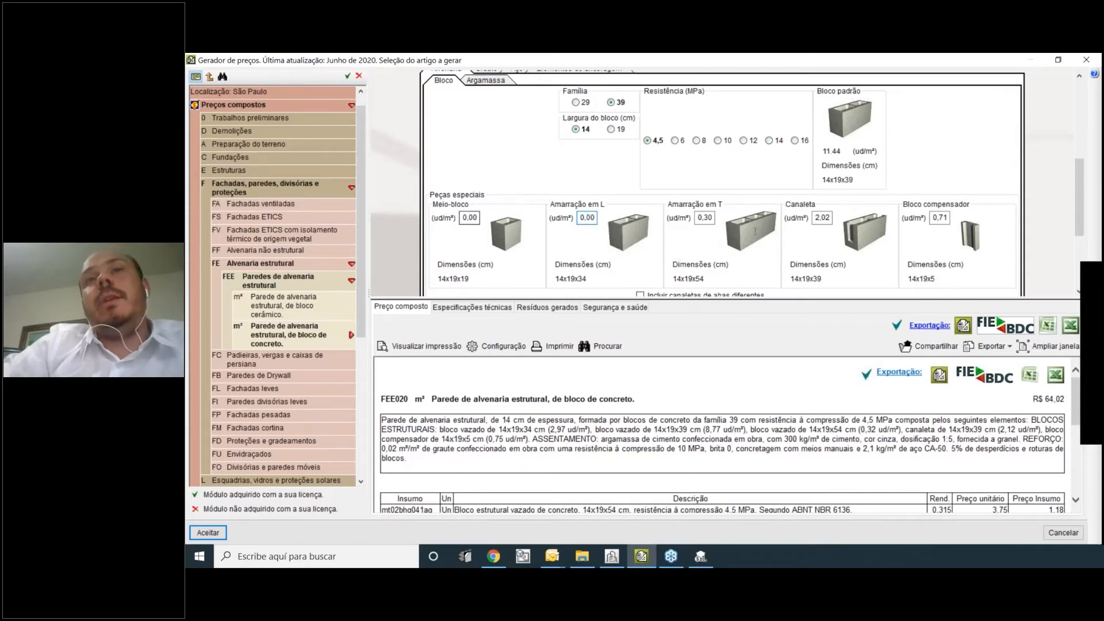
key("shift+Tab")
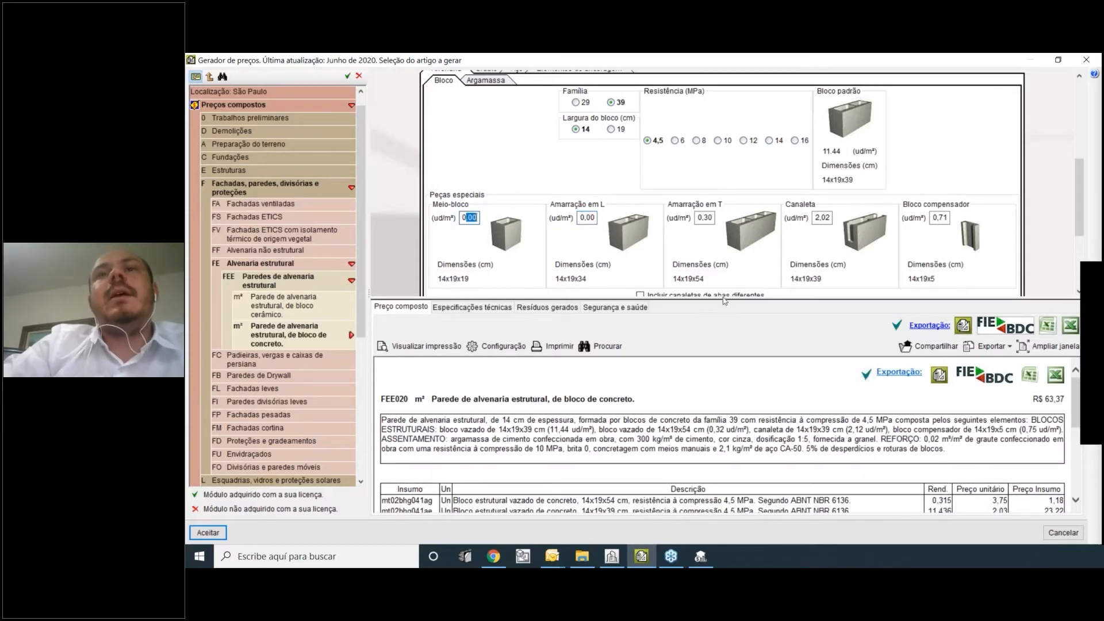
Examine the wall's composed price breakdown, from blocks, cement and aggregates to the masonry labour items.
scroll(776, 426, "down", 4)
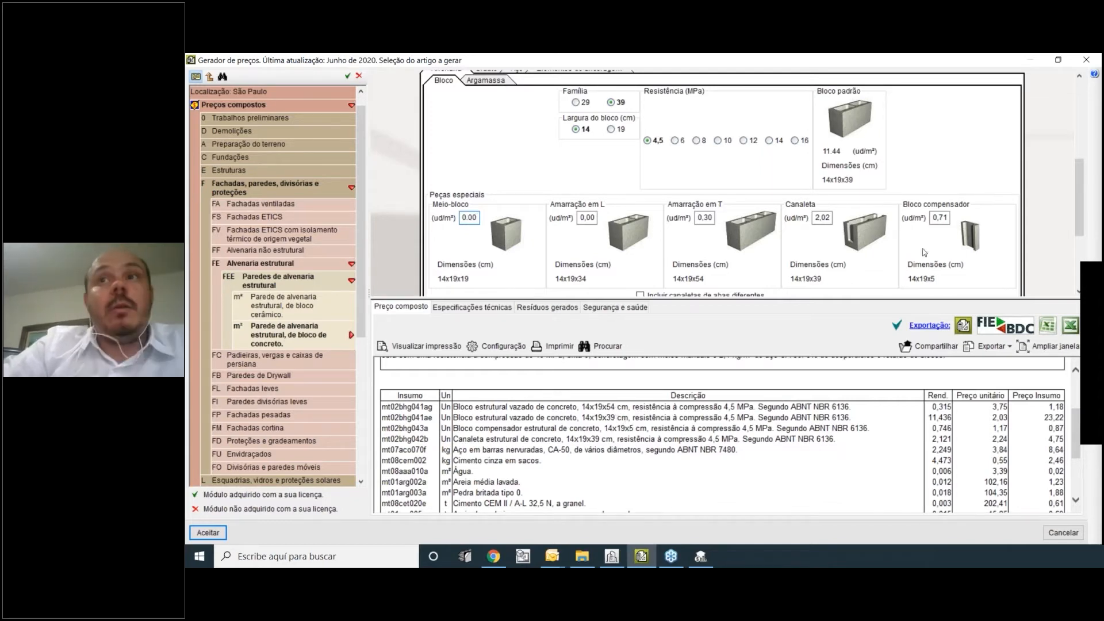
scroll(623, 452, "down", 1)
scroll(623, 451, "down", 1)
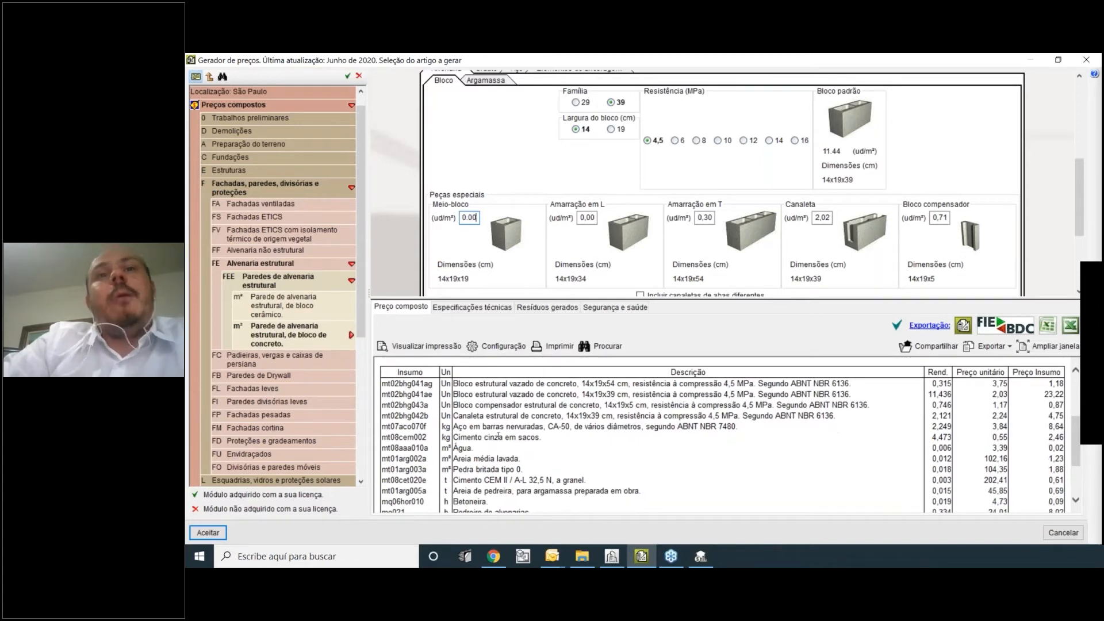
left_click_drag(453, 437, 521, 470)
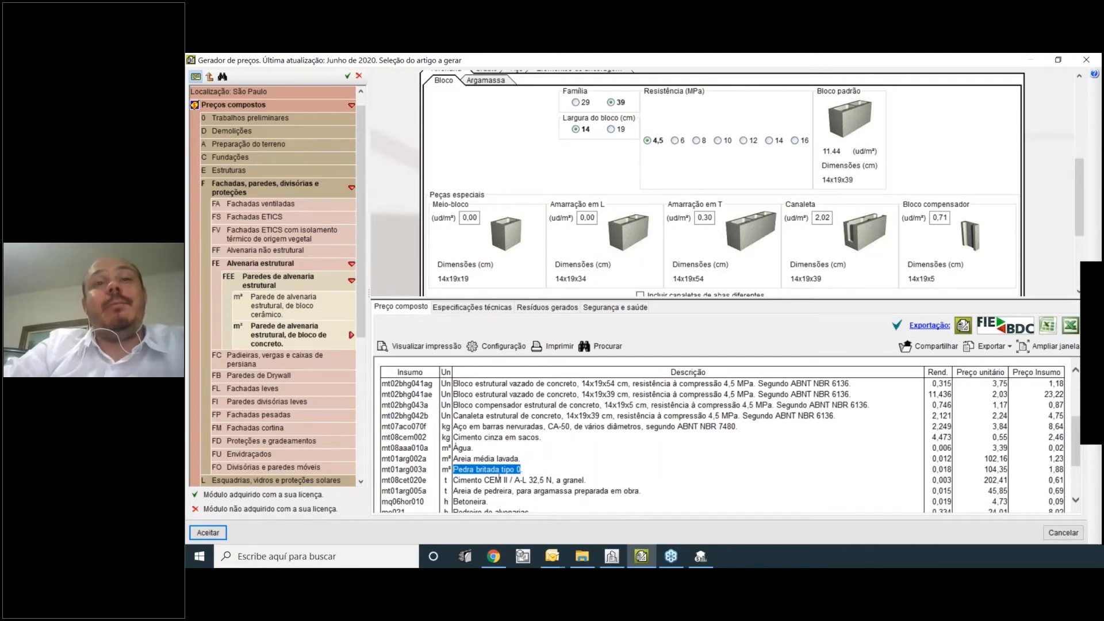
left_click_drag(460, 438, 517, 438)
scroll(470, 465, "down", 2)
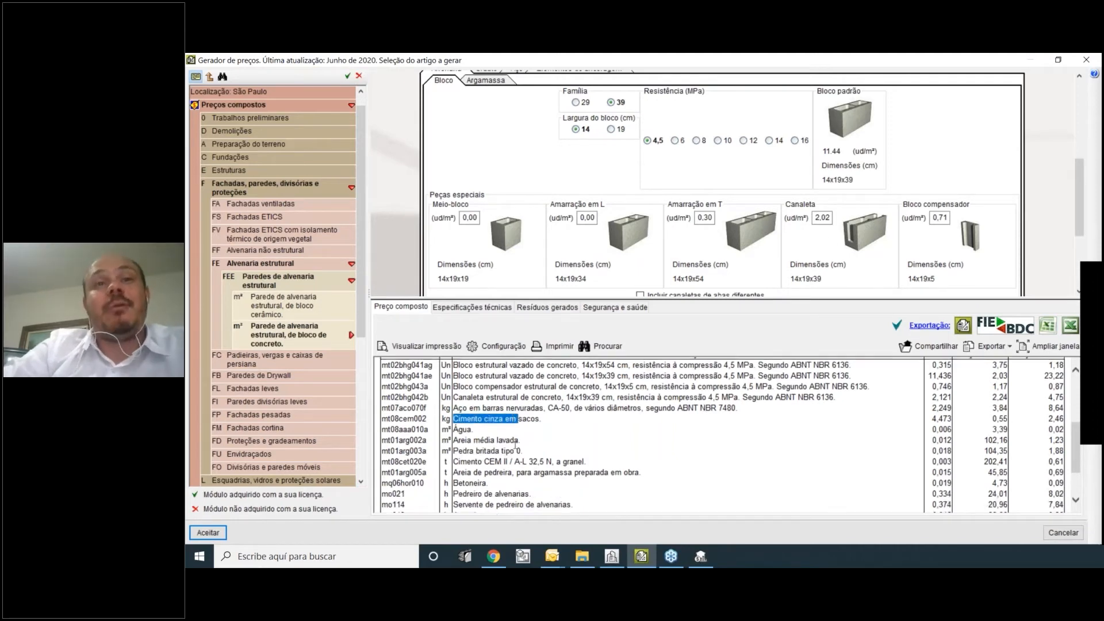
left_click_drag(470, 465, 532, 465)
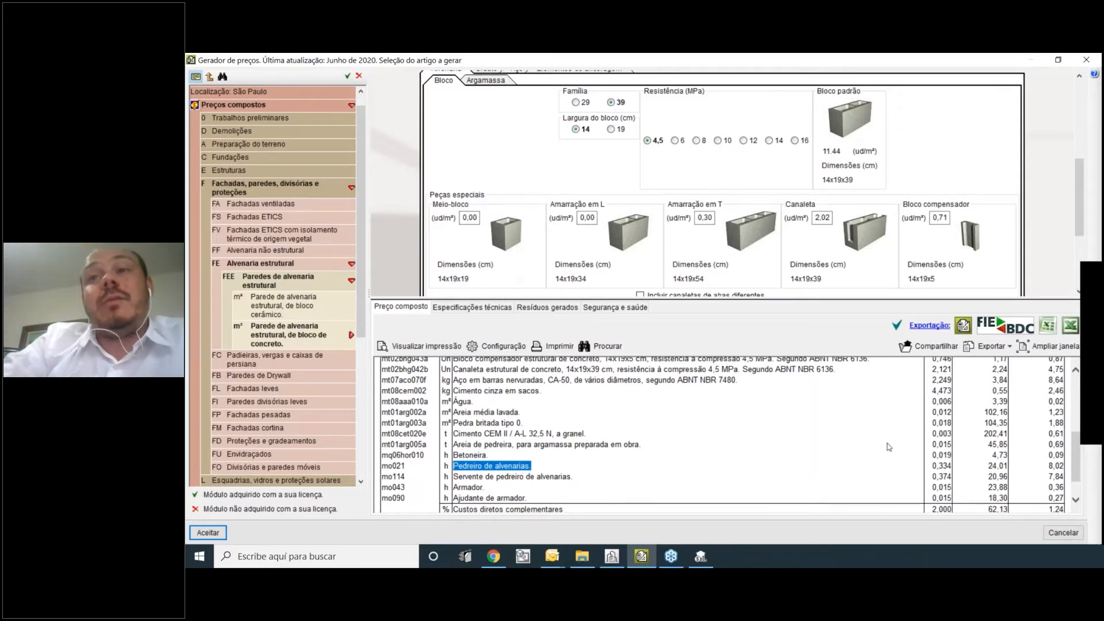
Enlarge the block settings area for a last check and add the configured concrete block wall to Alvenarias.
scroll(889, 446, "up", 5)
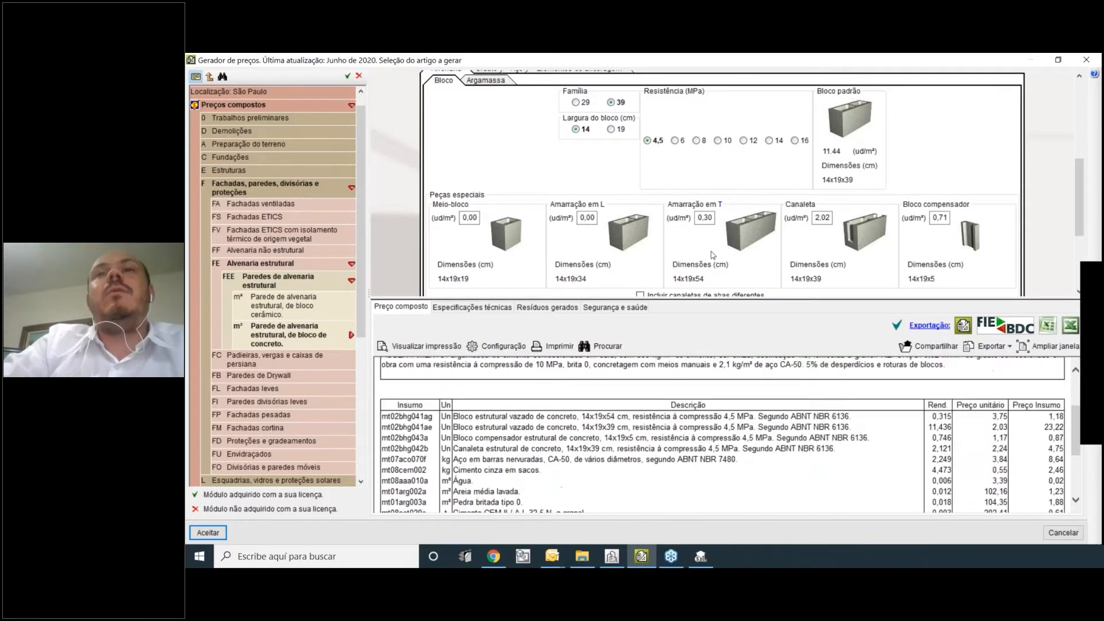
left_click_drag(733, 298, 736, 348)
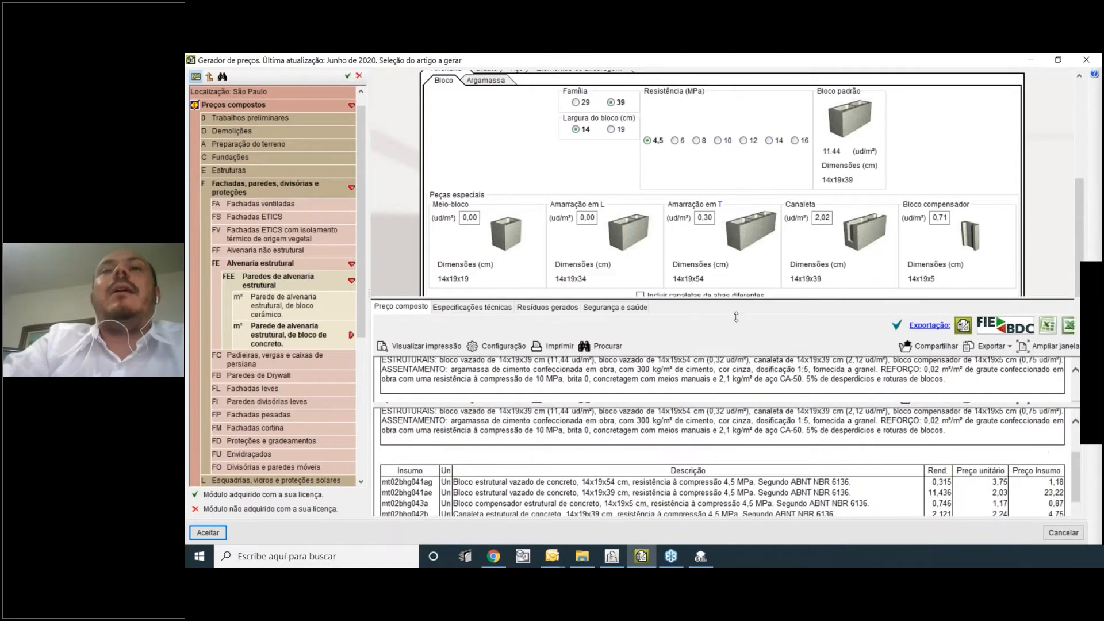
scroll(776, 208, "up", 3)
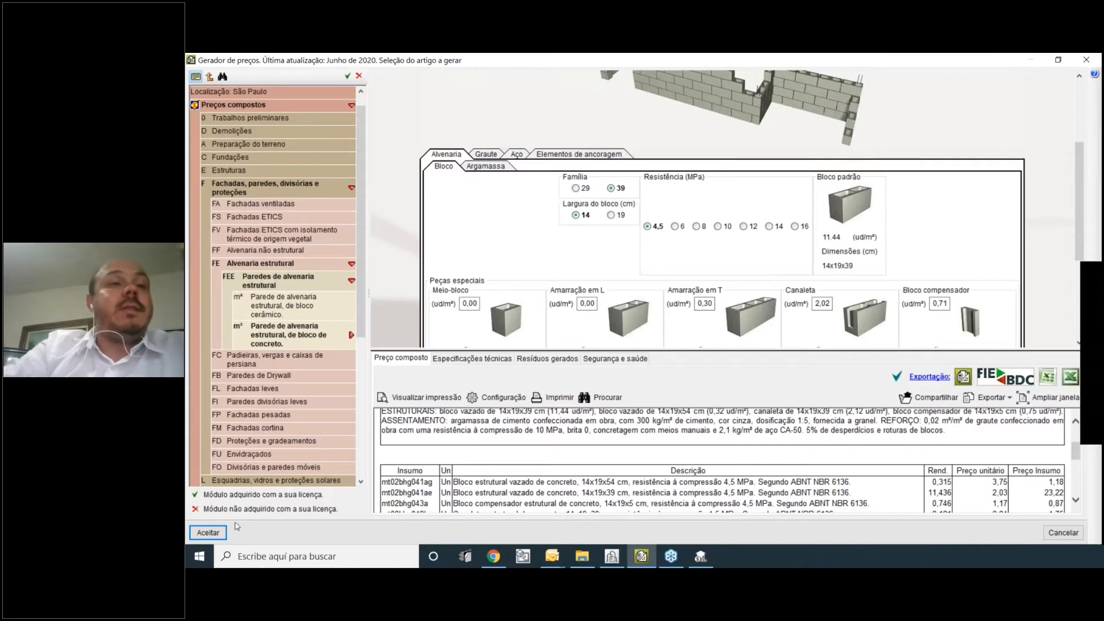
left_click(208, 532)
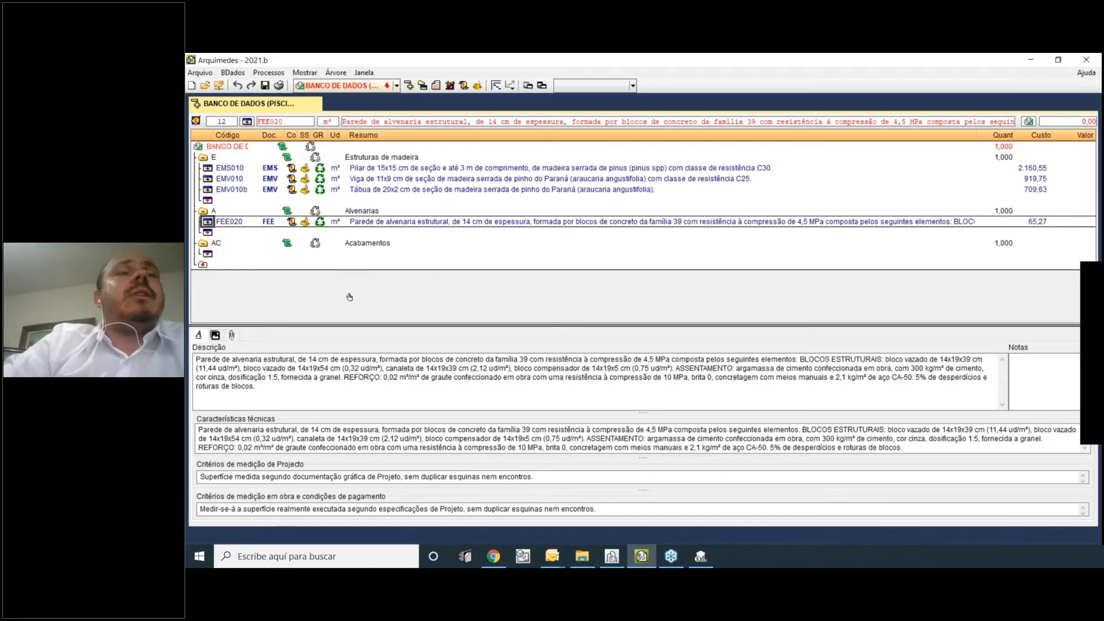
Start a new price generator item under the Acabamentos chapter.
left_click(207, 253)
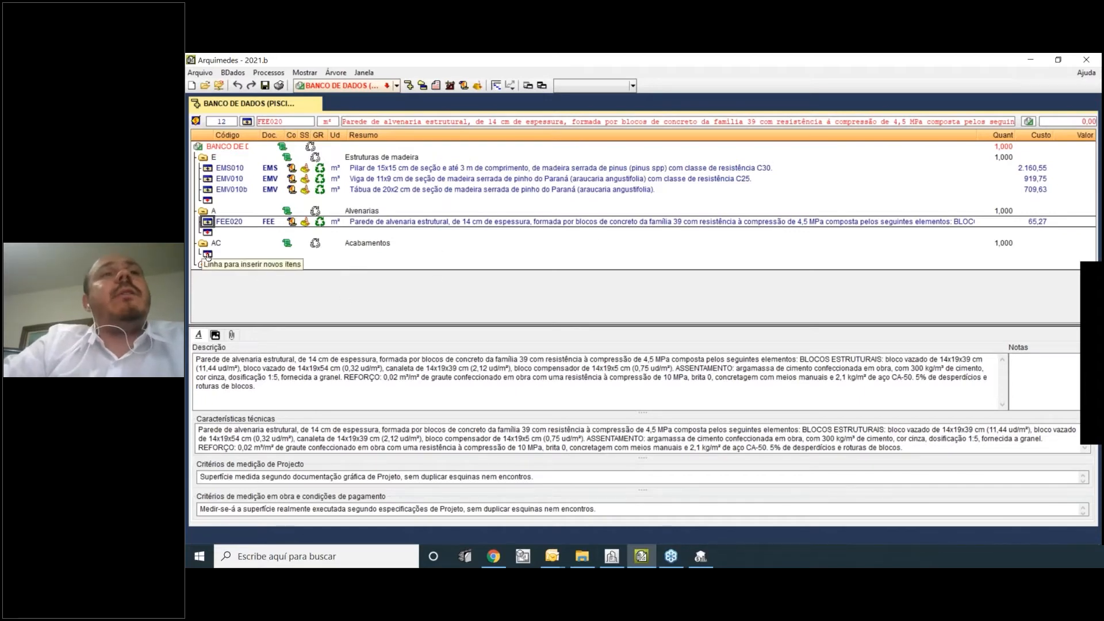
double_click(208, 253)
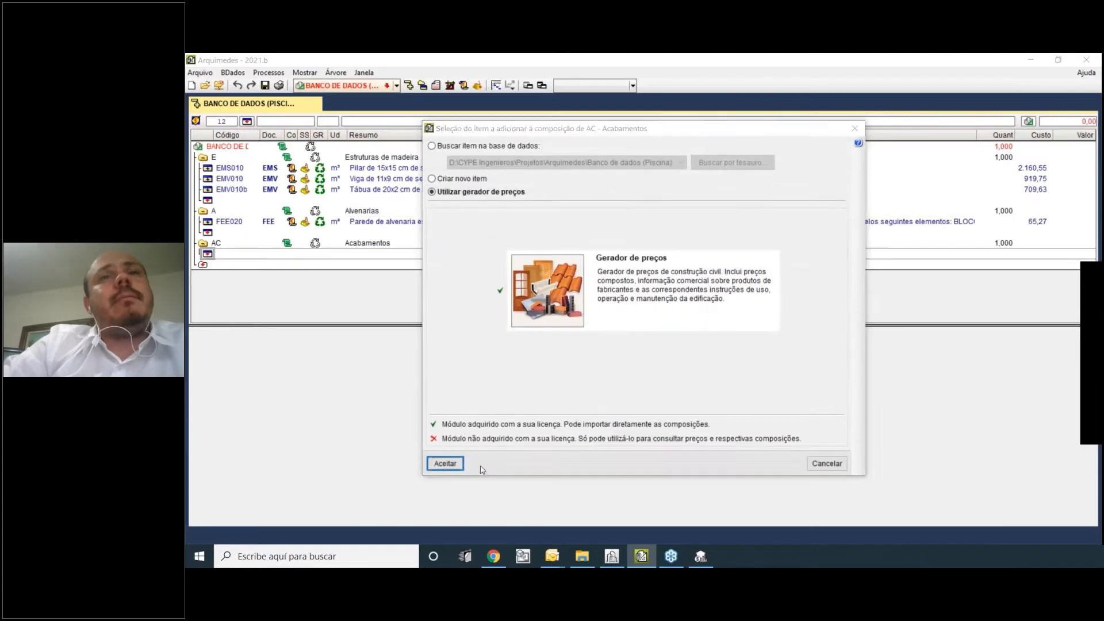
left_click(445, 464)
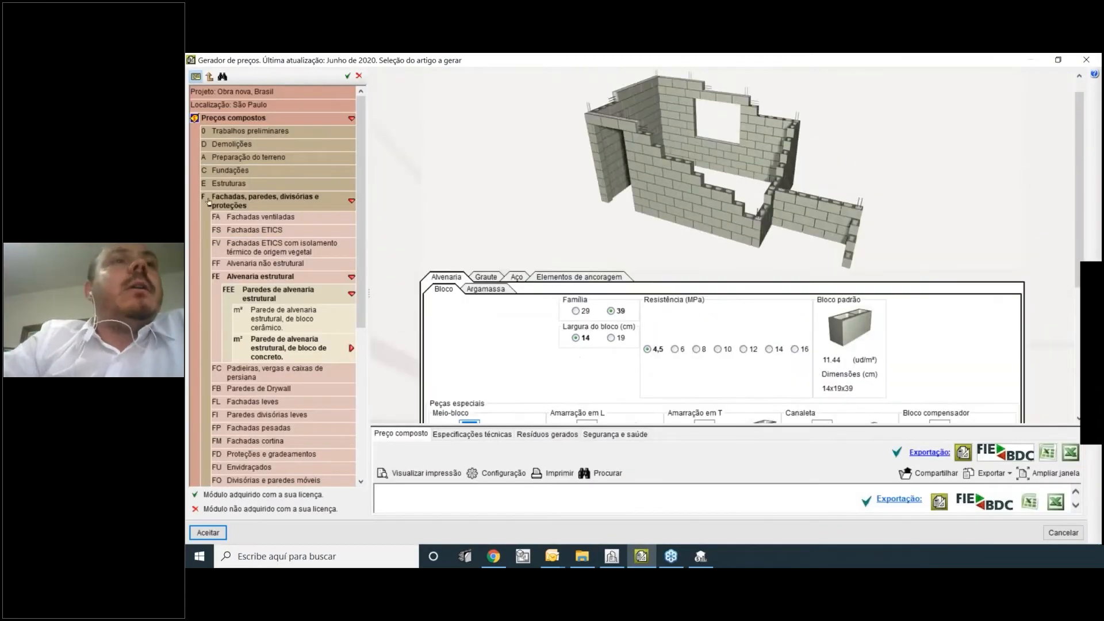
Choose the exterior wooden deck per m² from the wood floors of Revestimentos e forros.
scroll(221, 288, "down", 3)
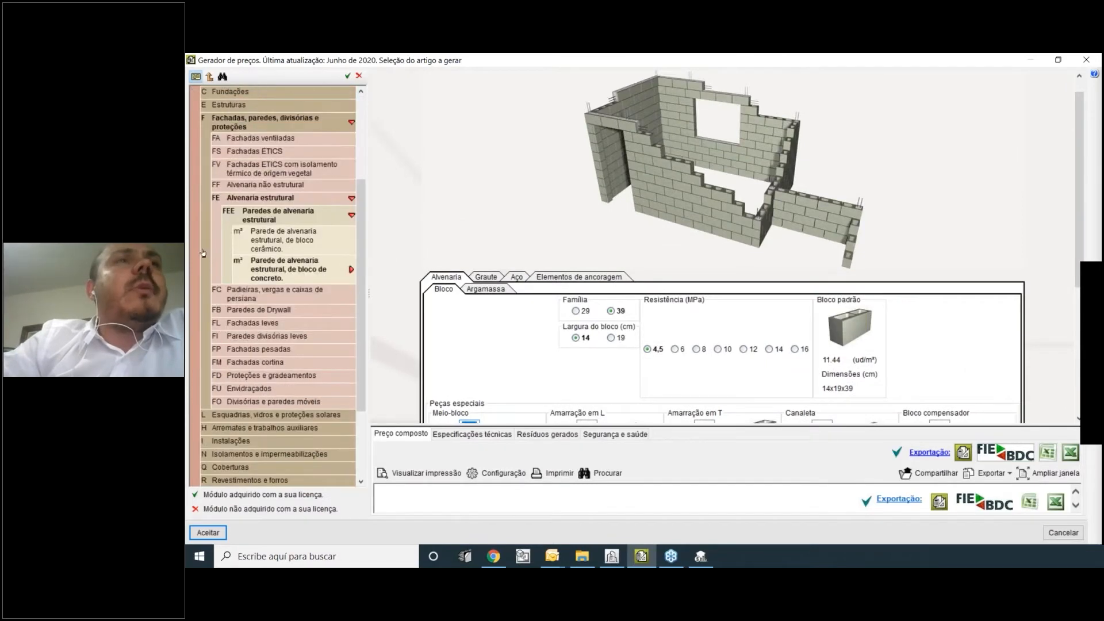
scroll(220, 304, "down", 1)
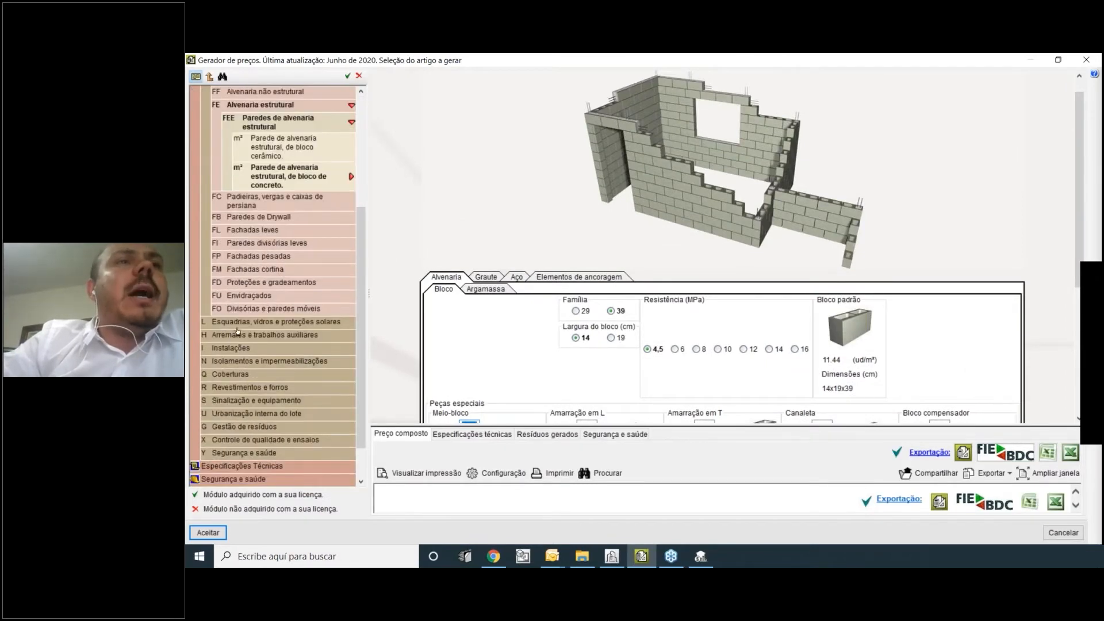
left_click(249, 389)
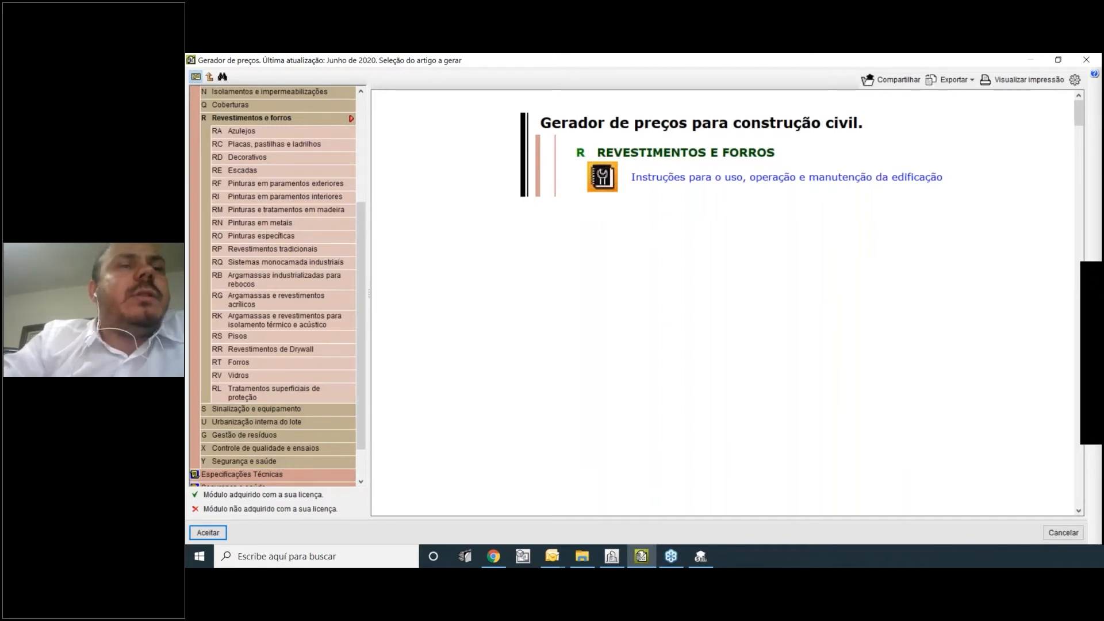
left_click(238, 336)
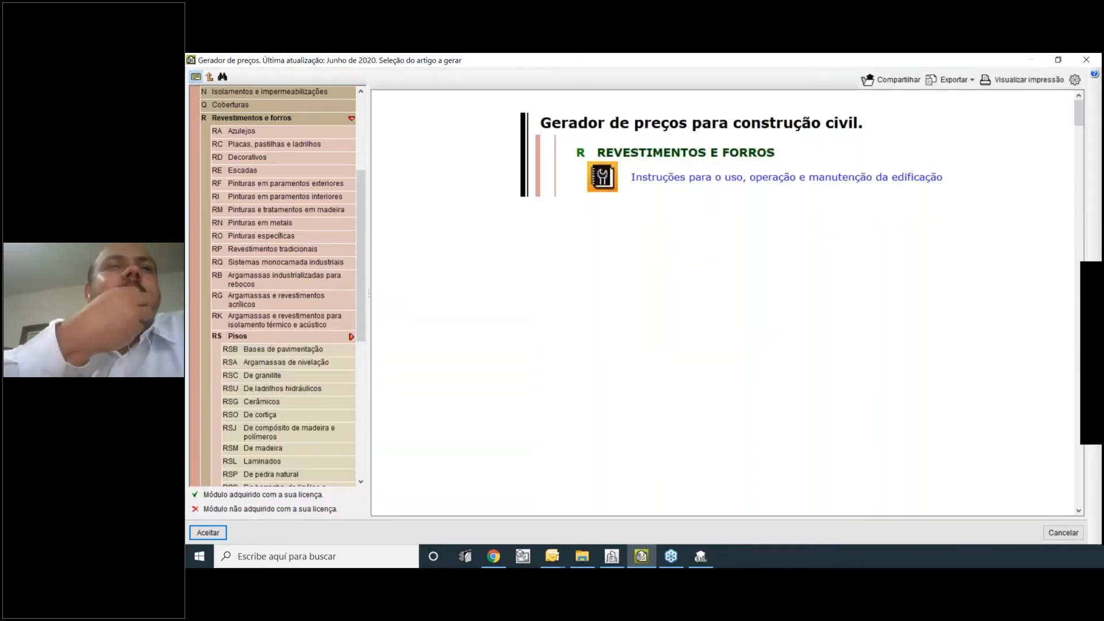
scroll(283, 280, "down", 2)
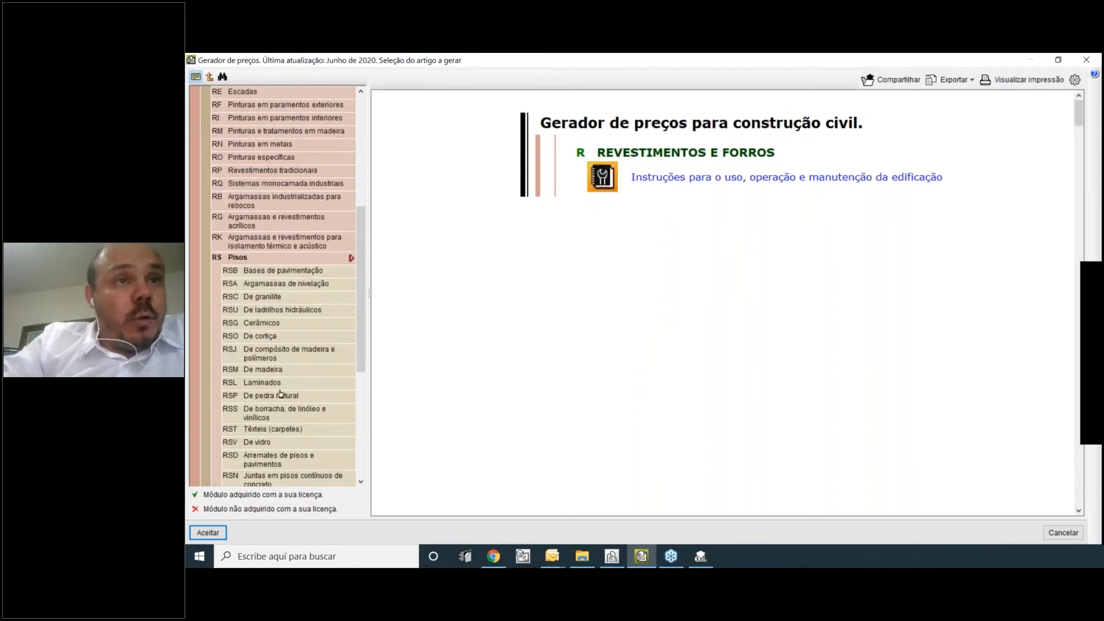
scroll(279, 380, "down", 1)
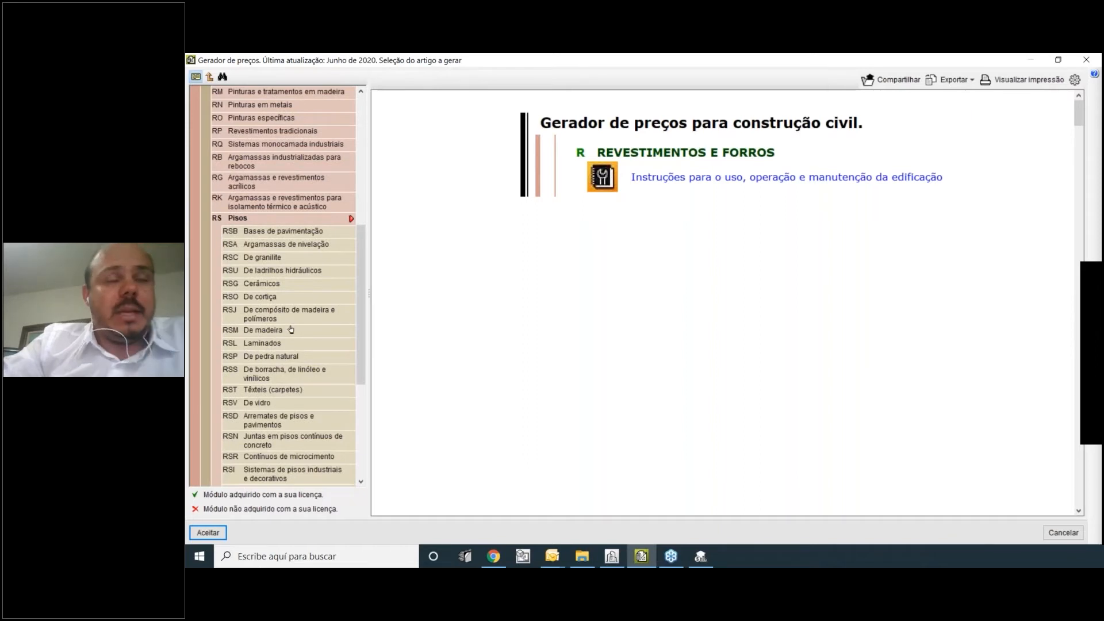
left_click(290, 330)
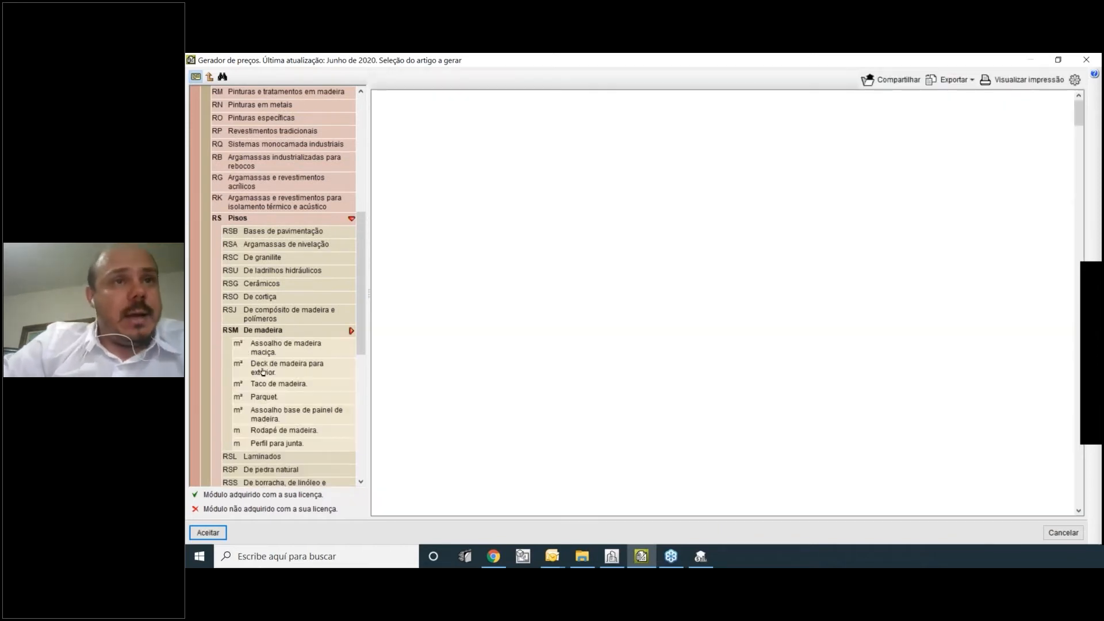
left_click(271, 370)
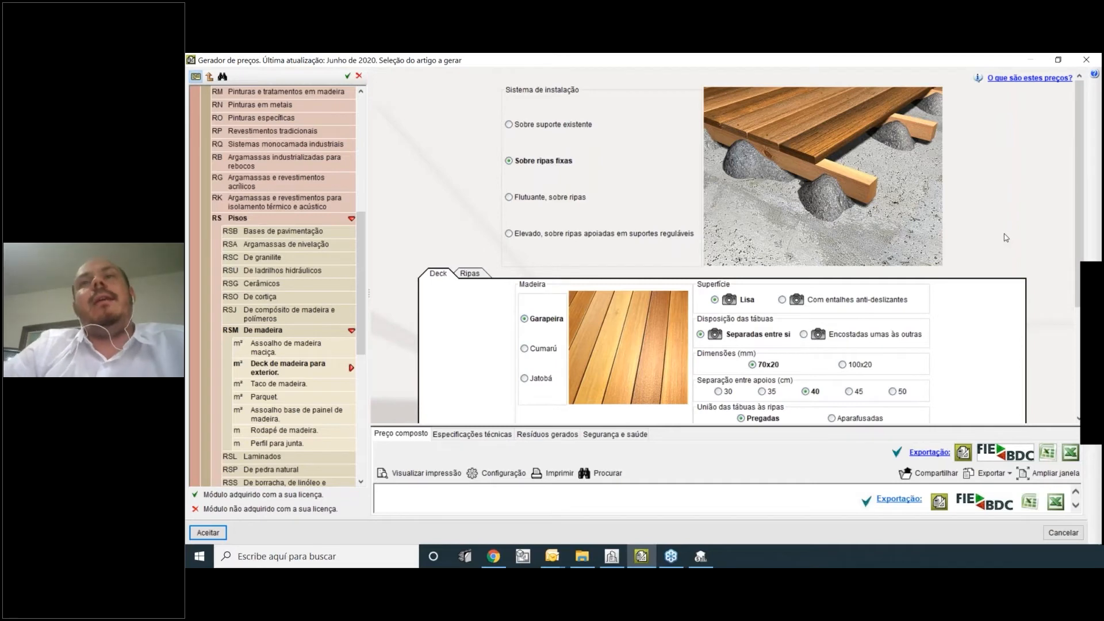
Compare the deck's fixed-batten, floating and raised installation systems, and set the system to Sobre suporte existente.
left_click(559, 125)
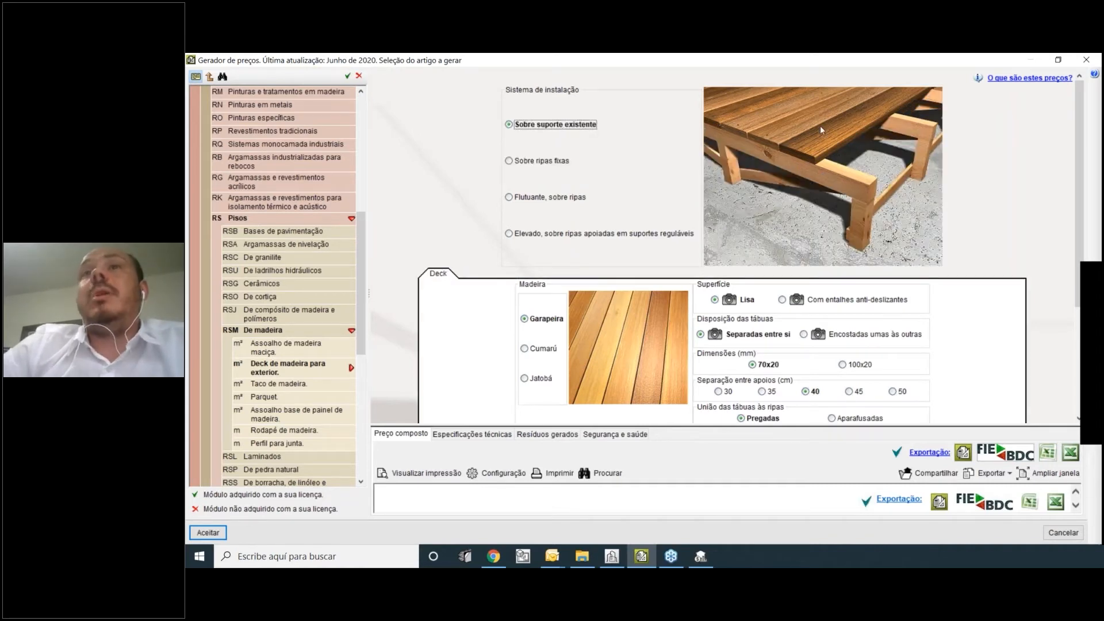
left_click(545, 163)
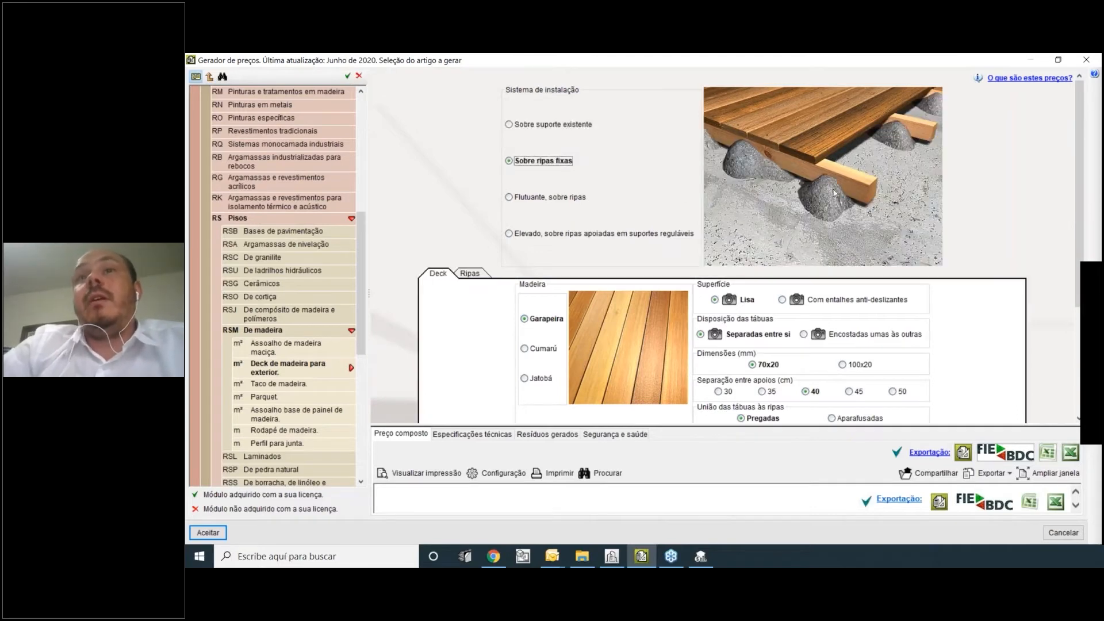
left_click(546, 197)
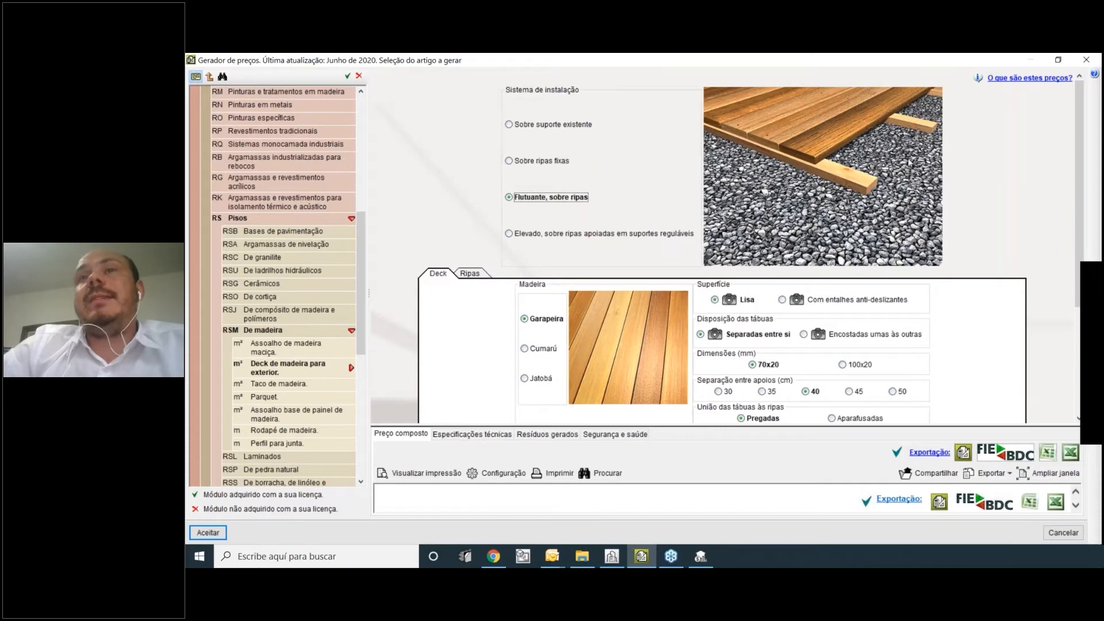
left_click(542, 234)
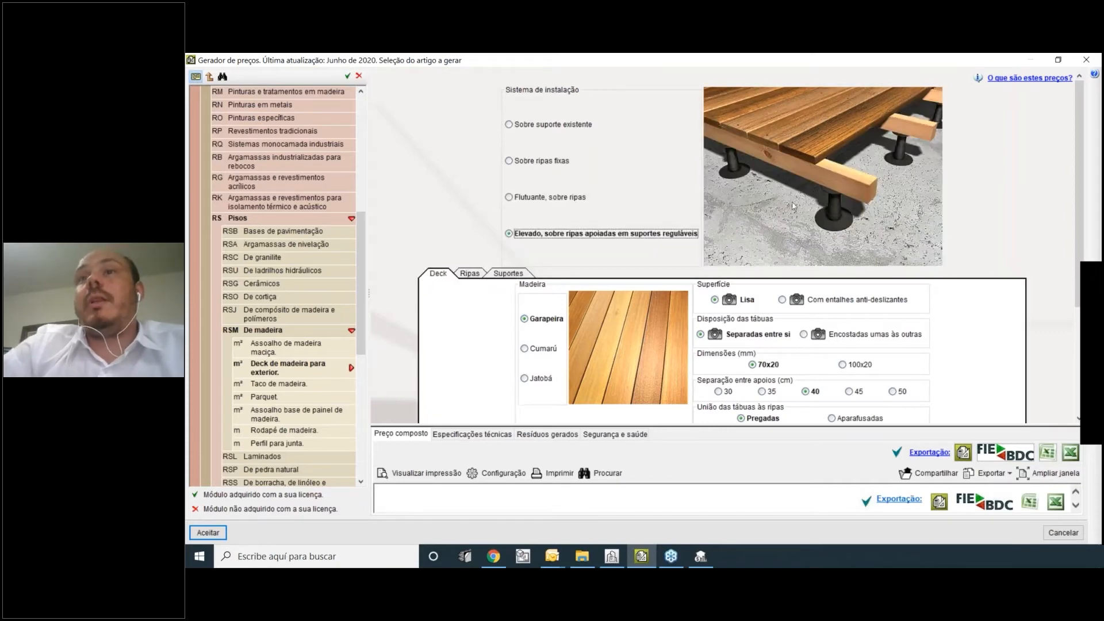
left_click(547, 127)
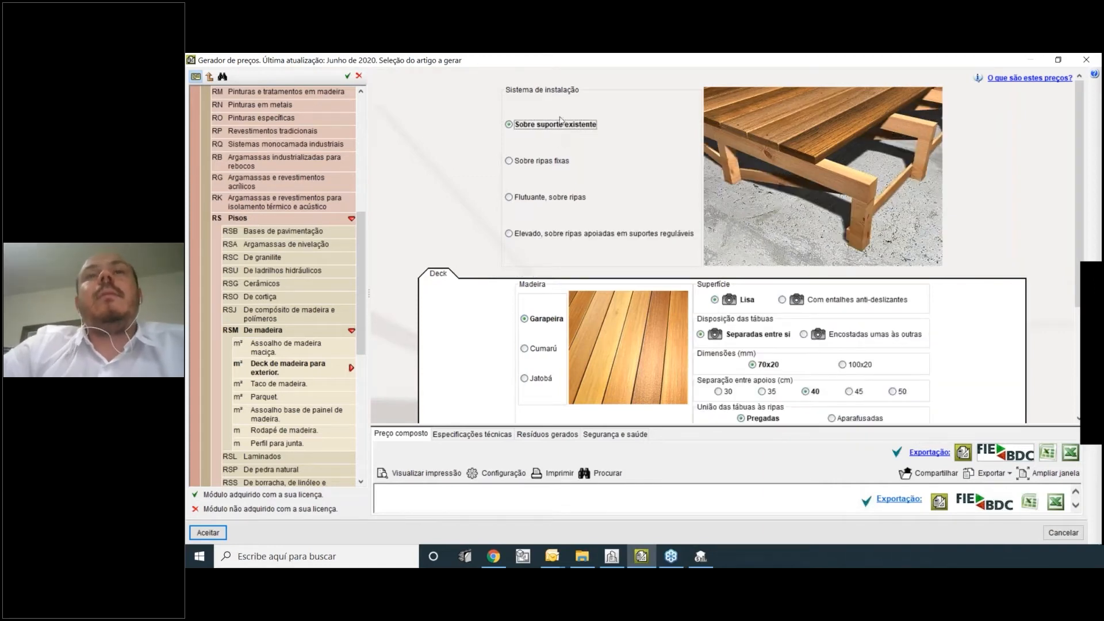
Examine the batten options for fixed battens, the floating system and the raised system's adjustable supports, and return to Sobre suporte existente.
left_click(543, 163)
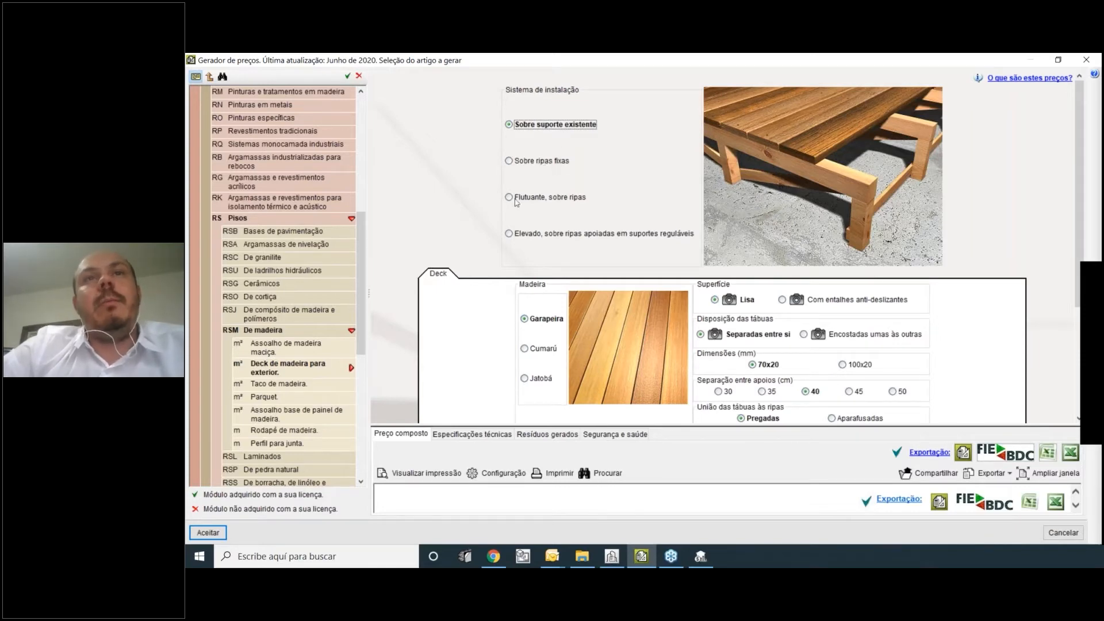
left_click(468, 275)
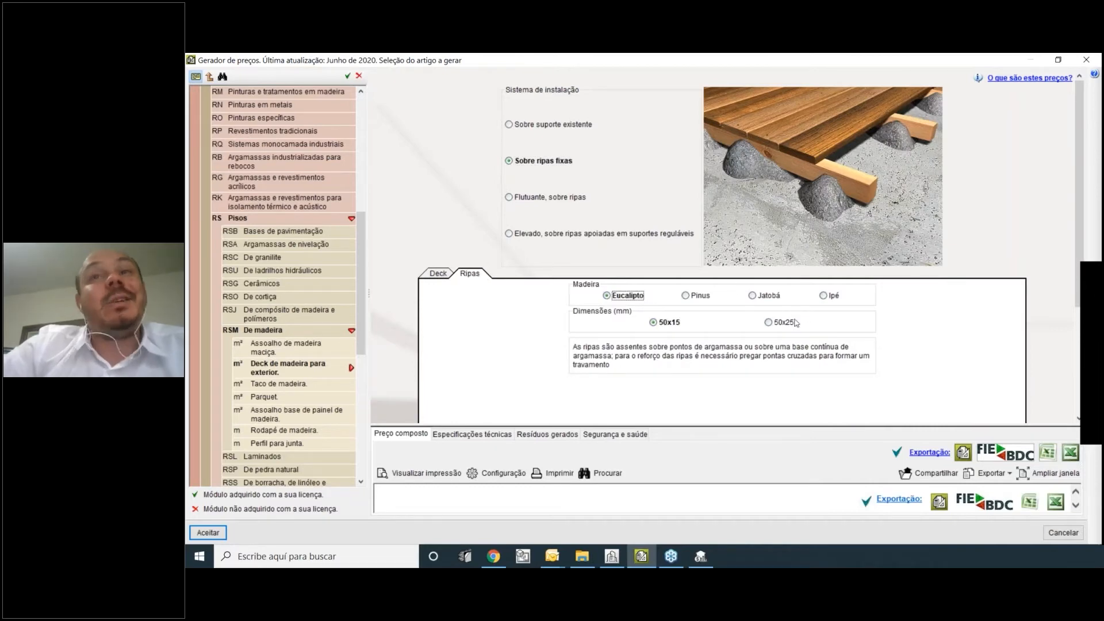
left_click(436, 274)
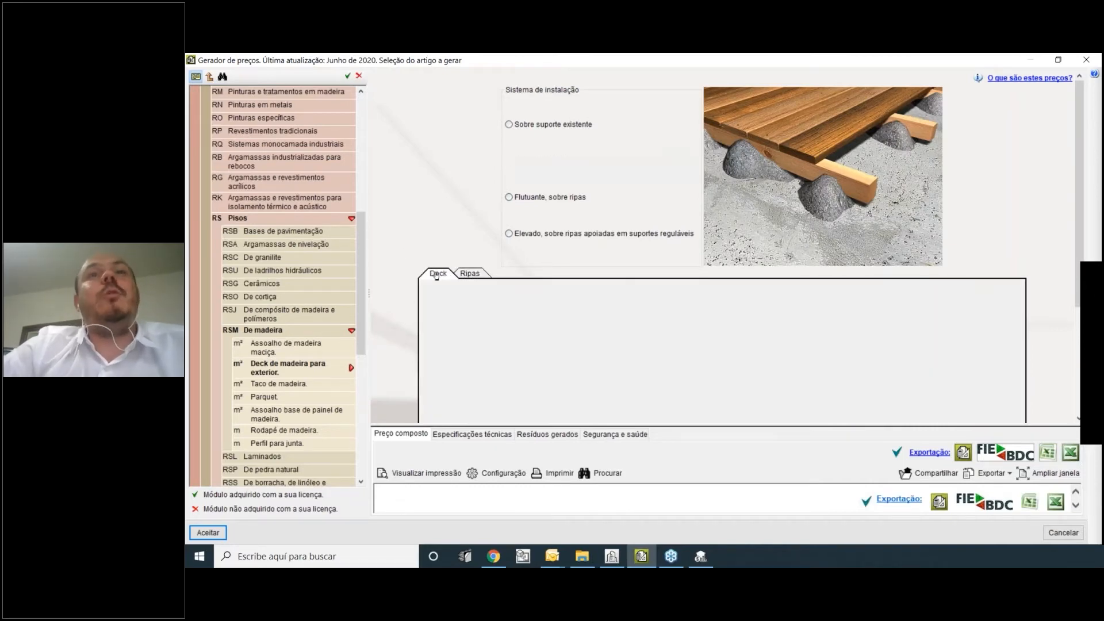
left_click(545, 198)
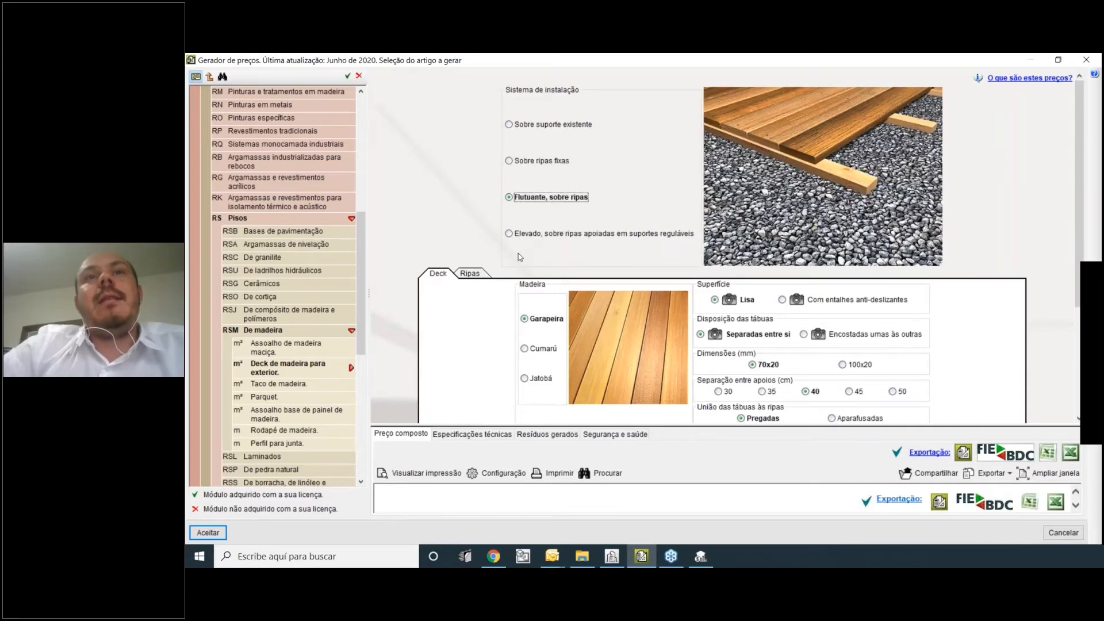
left_click(521, 233)
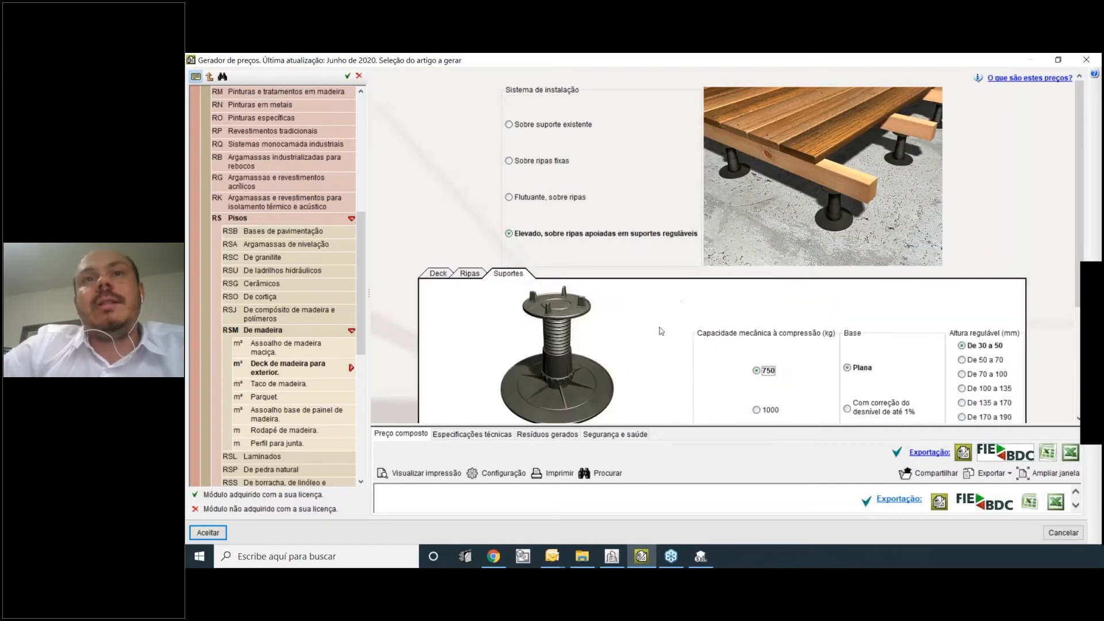
scroll(766, 339, "down", 3)
scroll(454, 222, "up", 1)
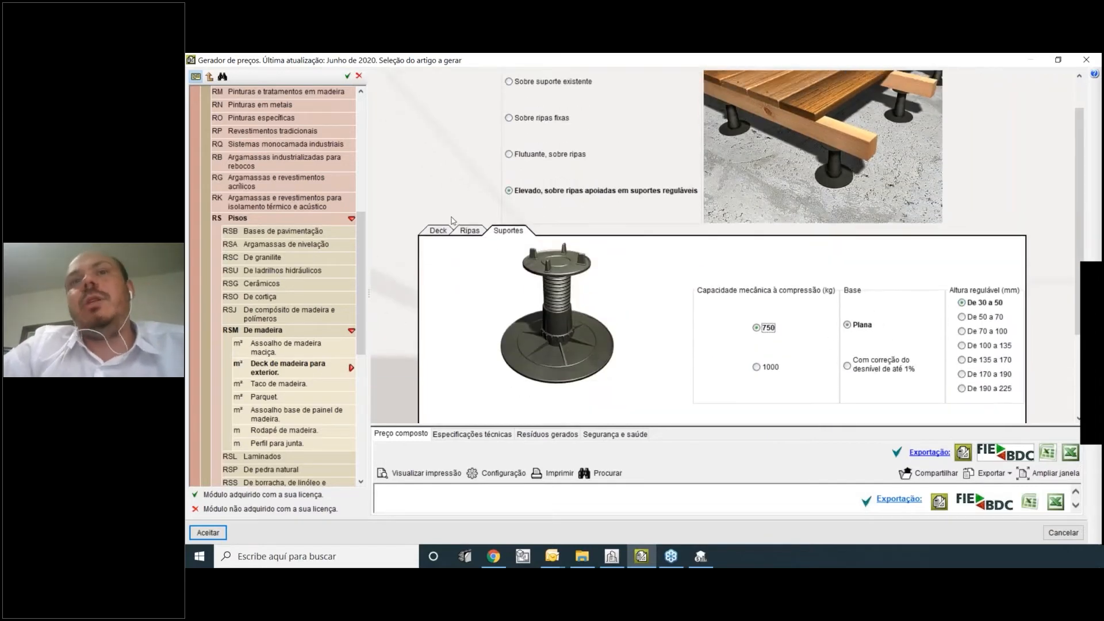
left_click(438, 230)
scroll(494, 143, "up", 3)
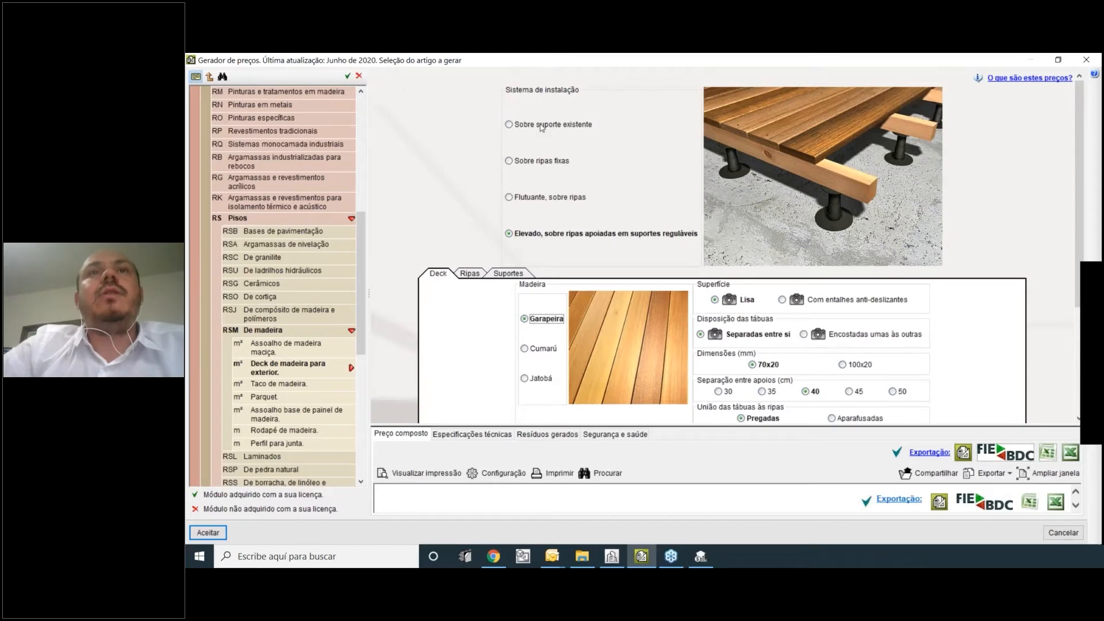
left_click(508, 125)
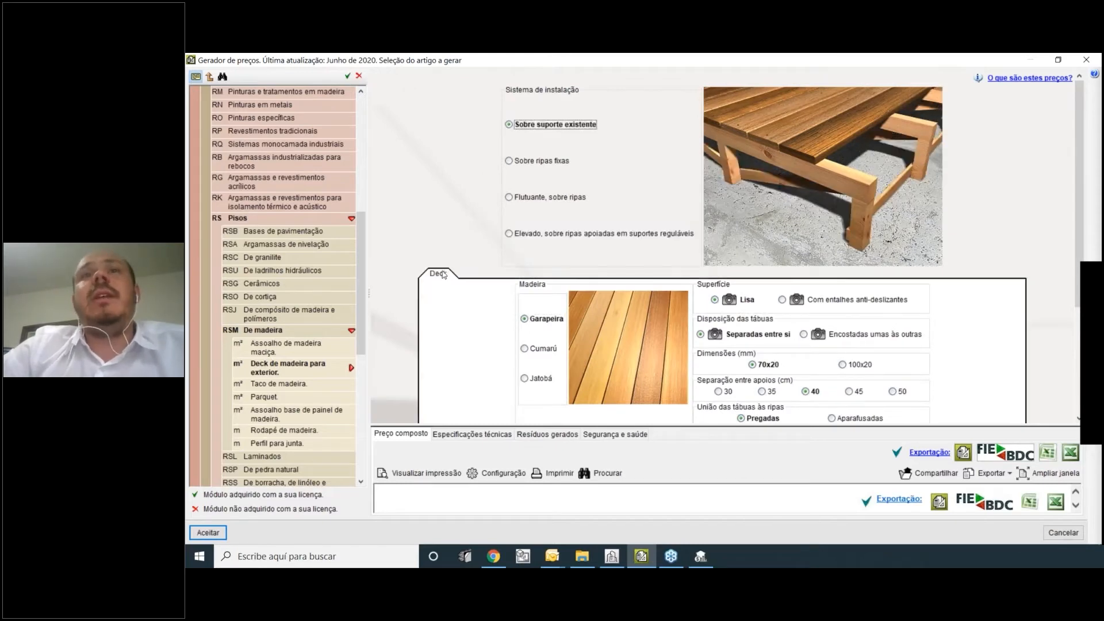
Compare the appearance of the Garapeira, Cumaru and Jatobá deck woods and set the wood to Cumaru.
scroll(644, 300, "down", 3)
scroll(647, 304, "down", 1)
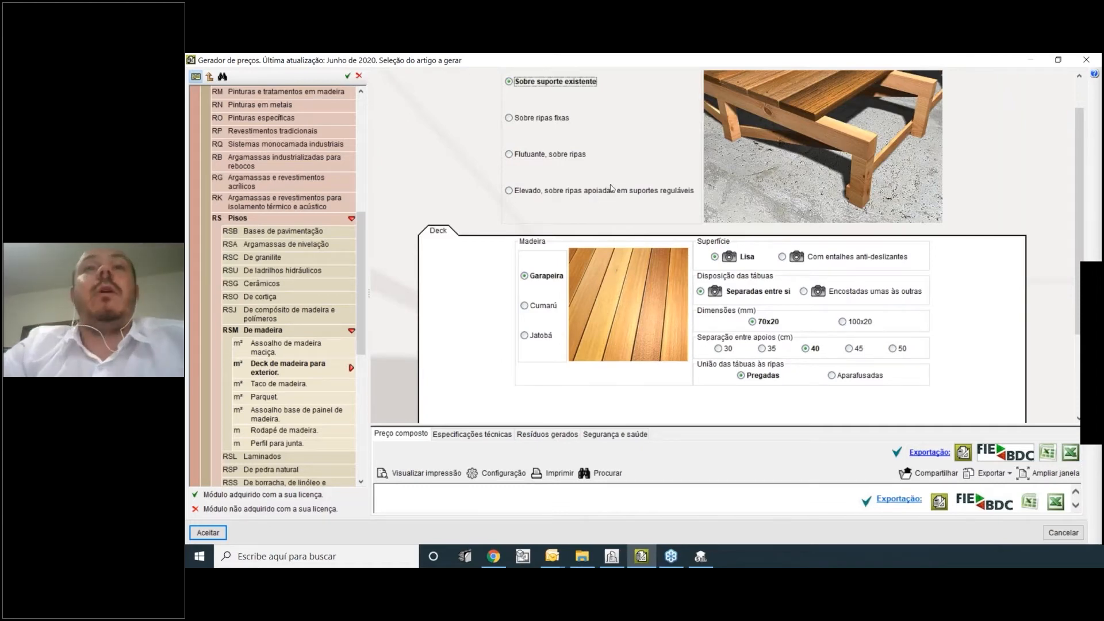
scroll(741, 225, "down", 1)
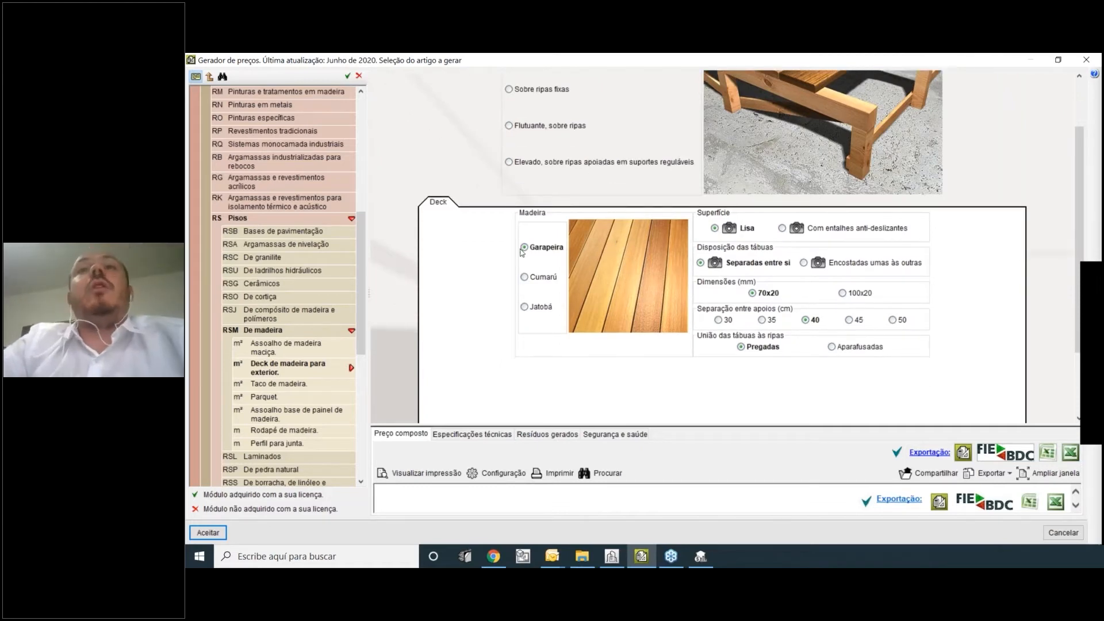
left_click(549, 280)
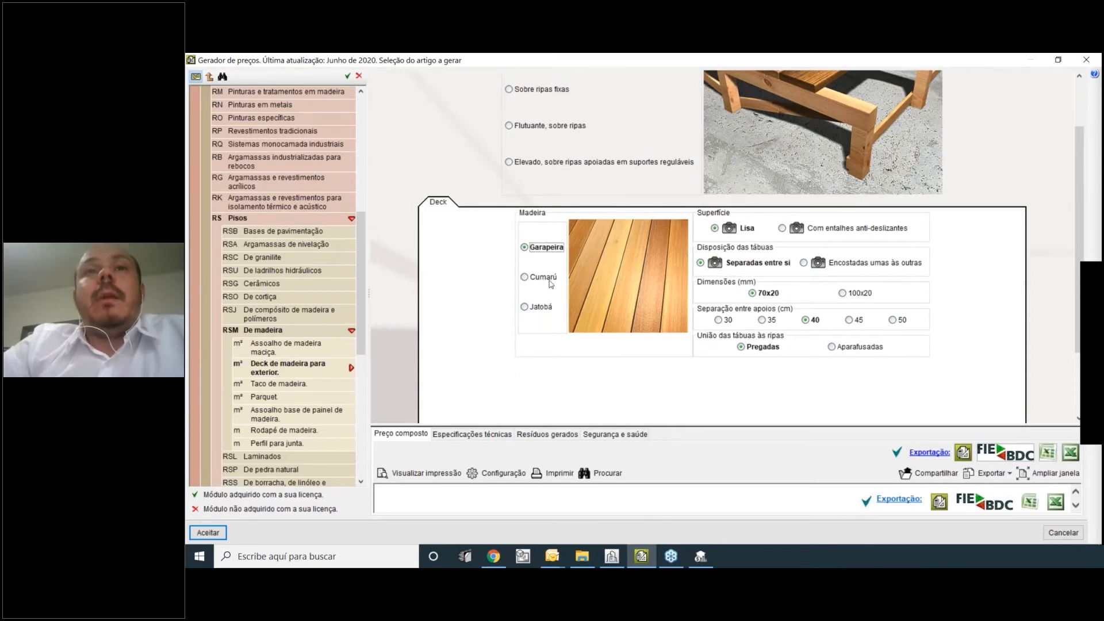
left_click(550, 281)
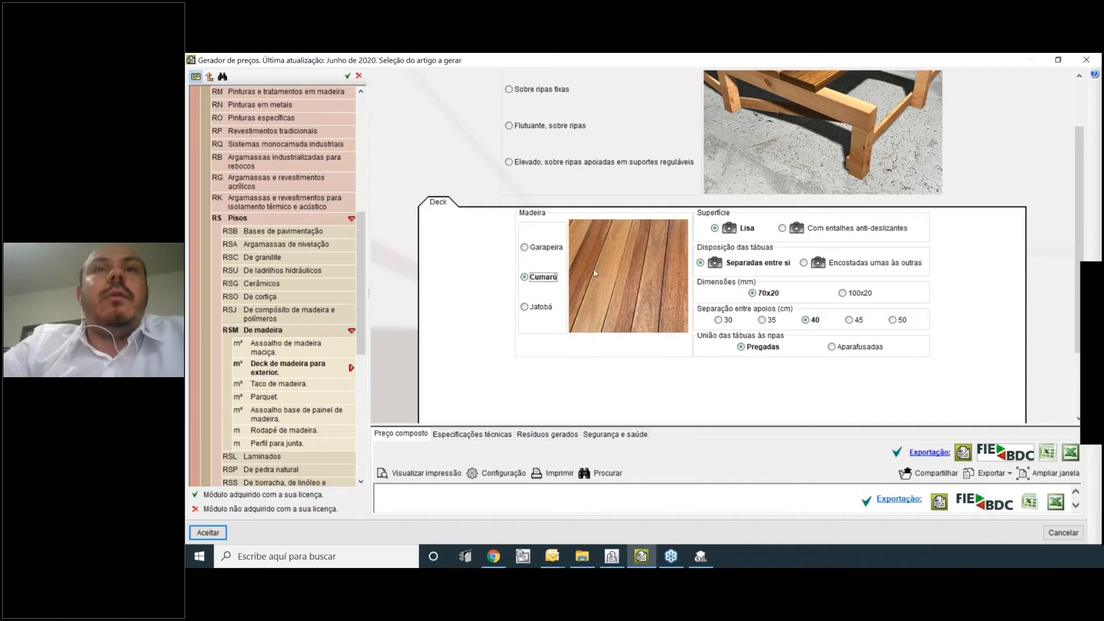
key("Down")
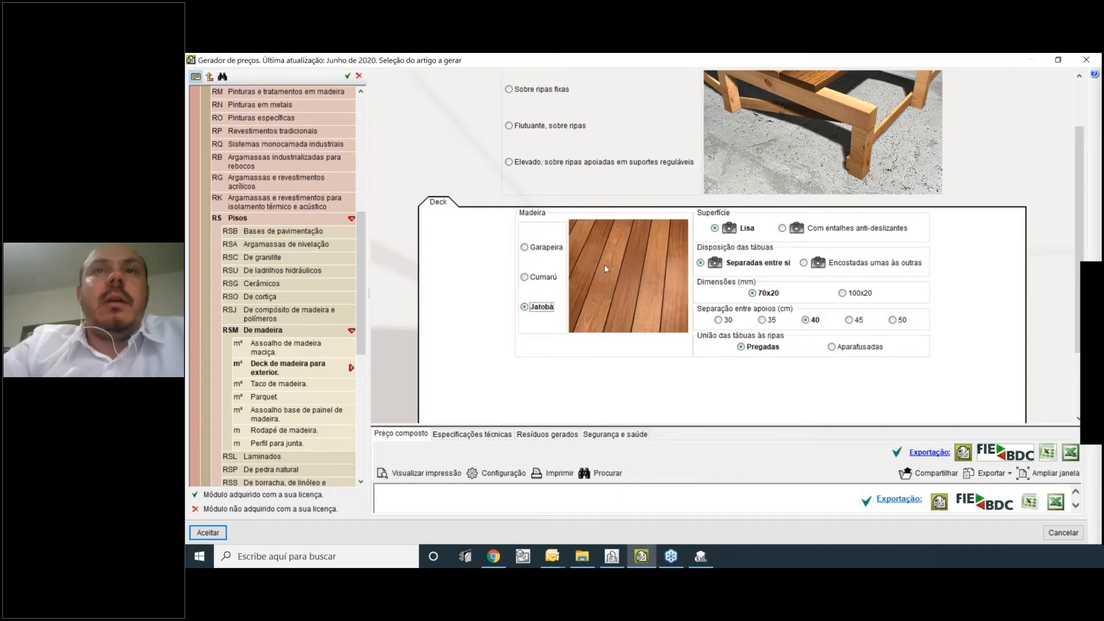
left_click(555, 275)
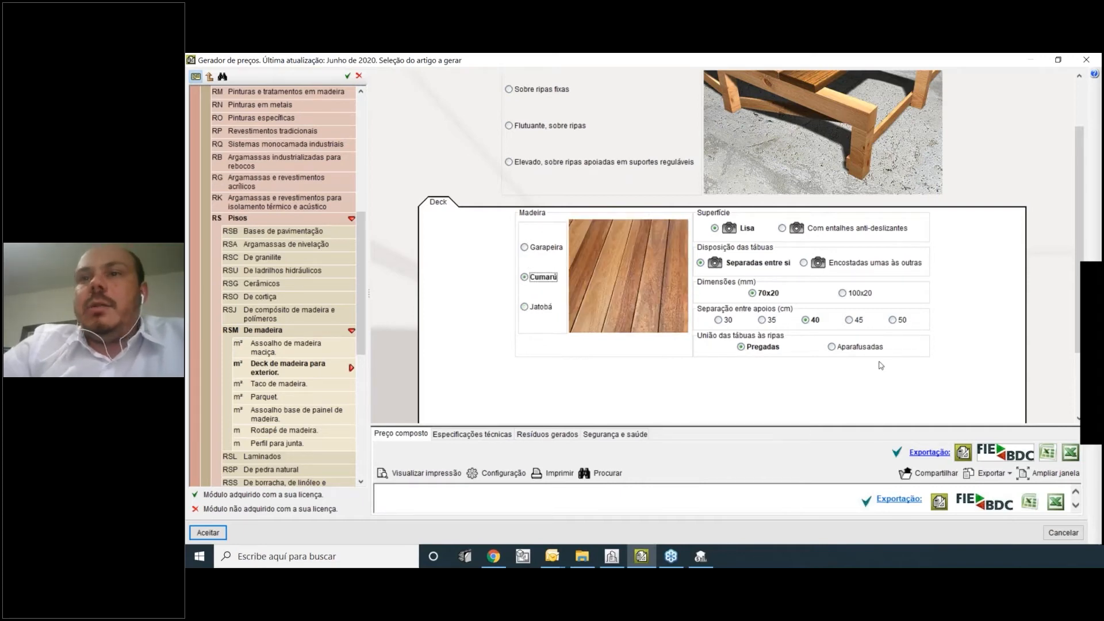
Compare the deck's composed price in Cumaru, Jatobá and Garapeira, and return the wood to Cumaru.
left_click_drag(879, 421, 878, 357)
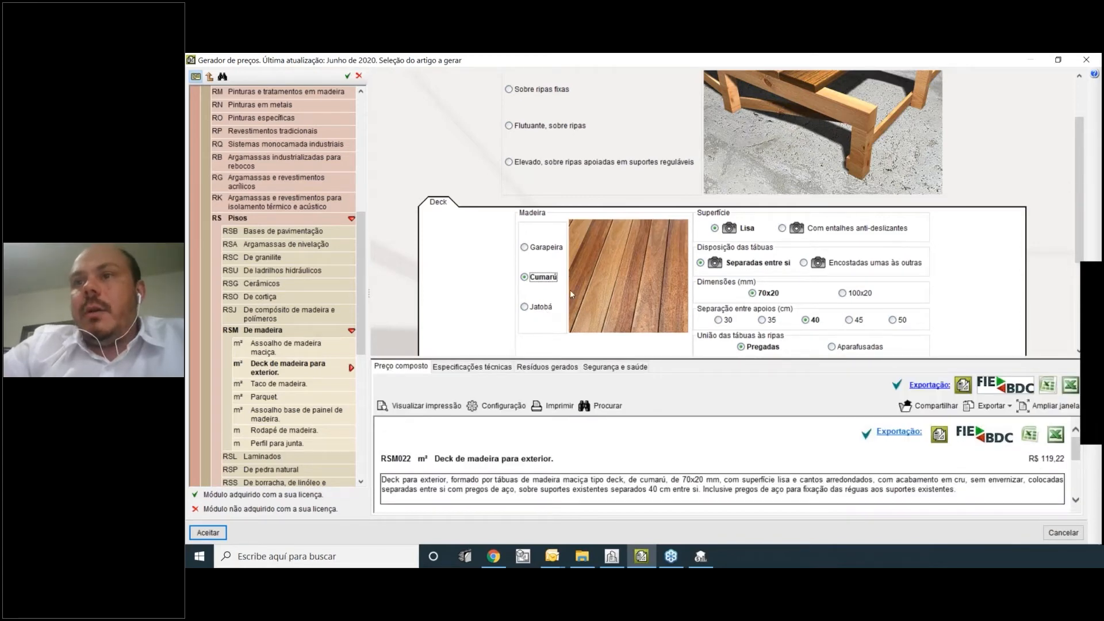
key("Down")
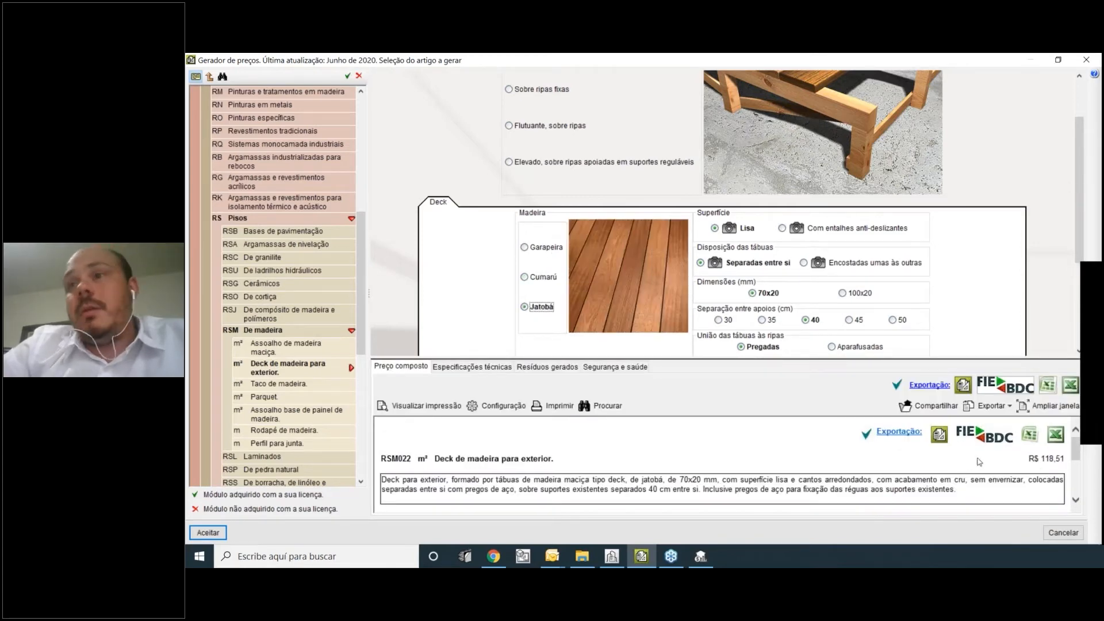
left_click(545, 248)
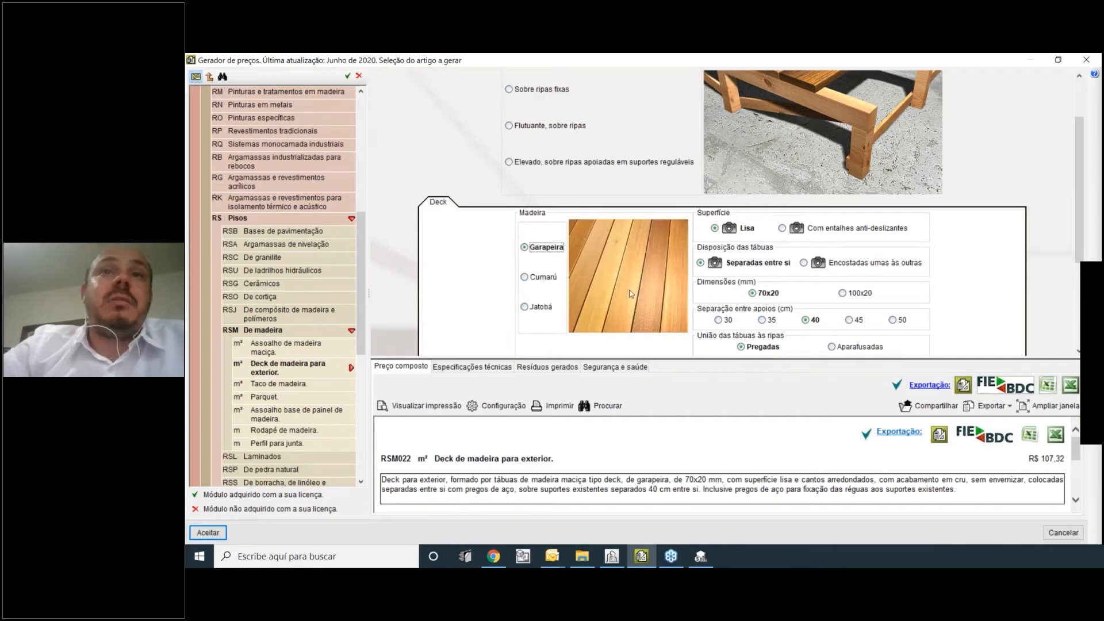
key("Down")
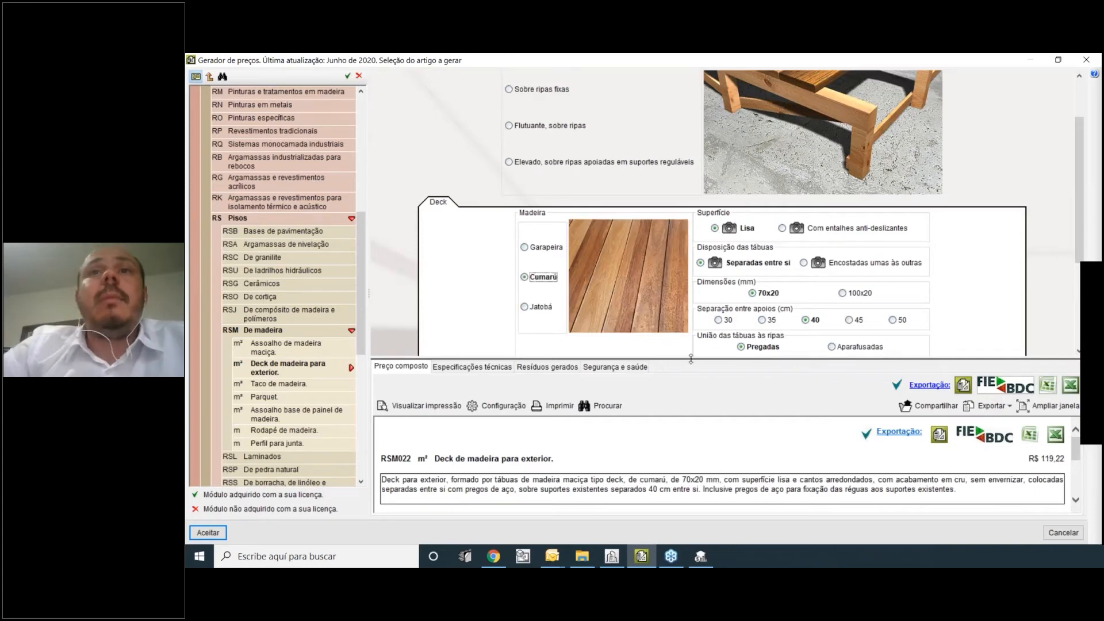
left_click_drag(690, 359, 687, 424)
View the reference images of both board surfaces and set the surface to Com entalhes anti-deslizantes.
left_click(729, 229)
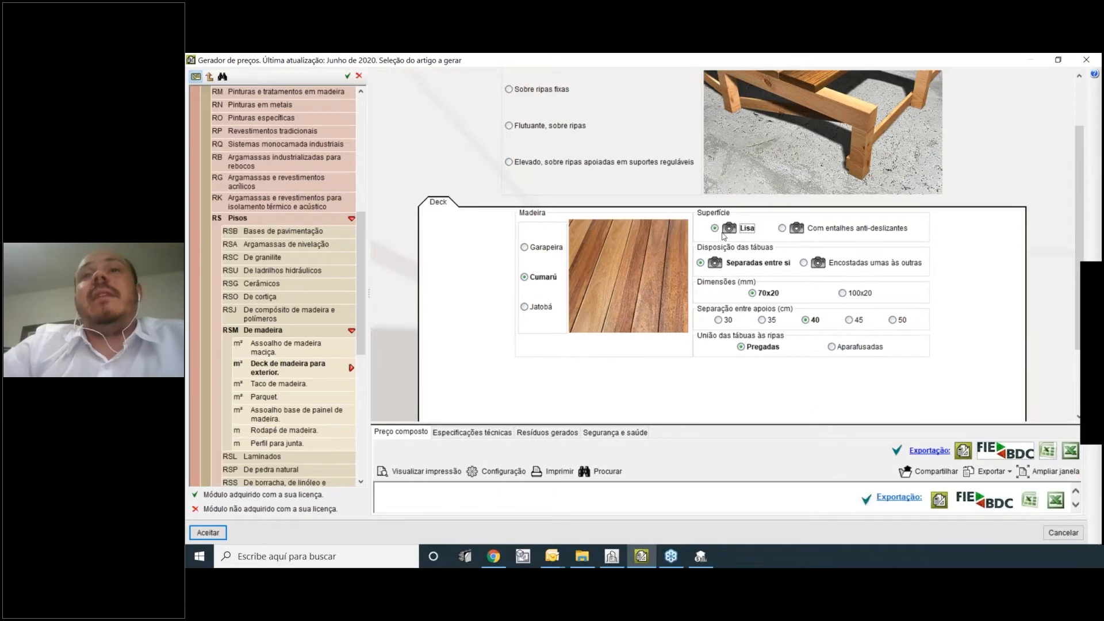
left_click(796, 228)
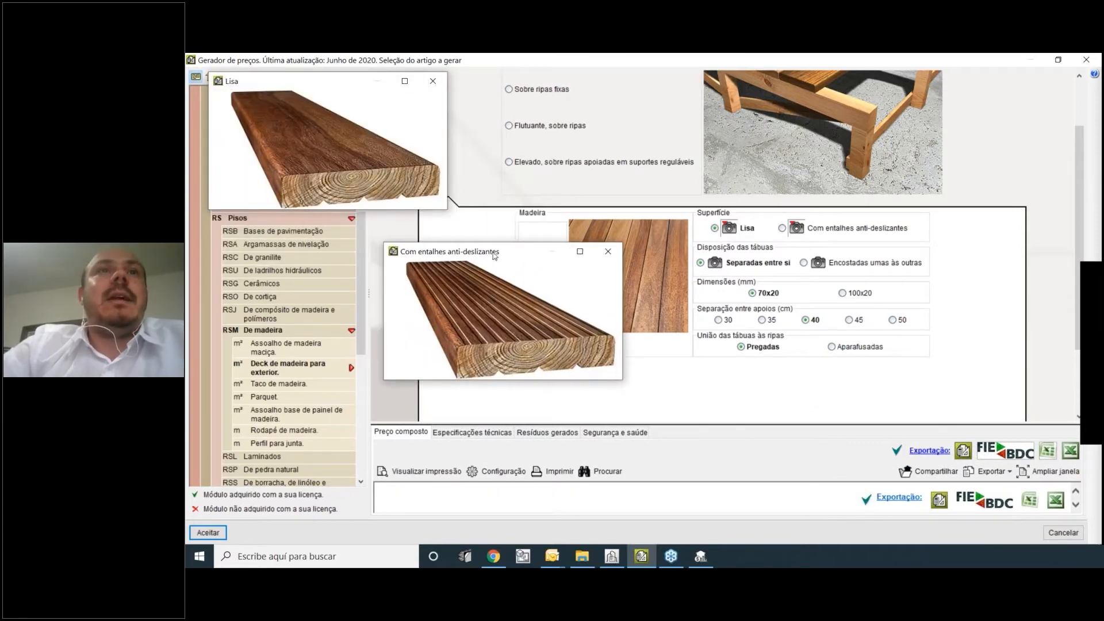
left_click(607, 251)
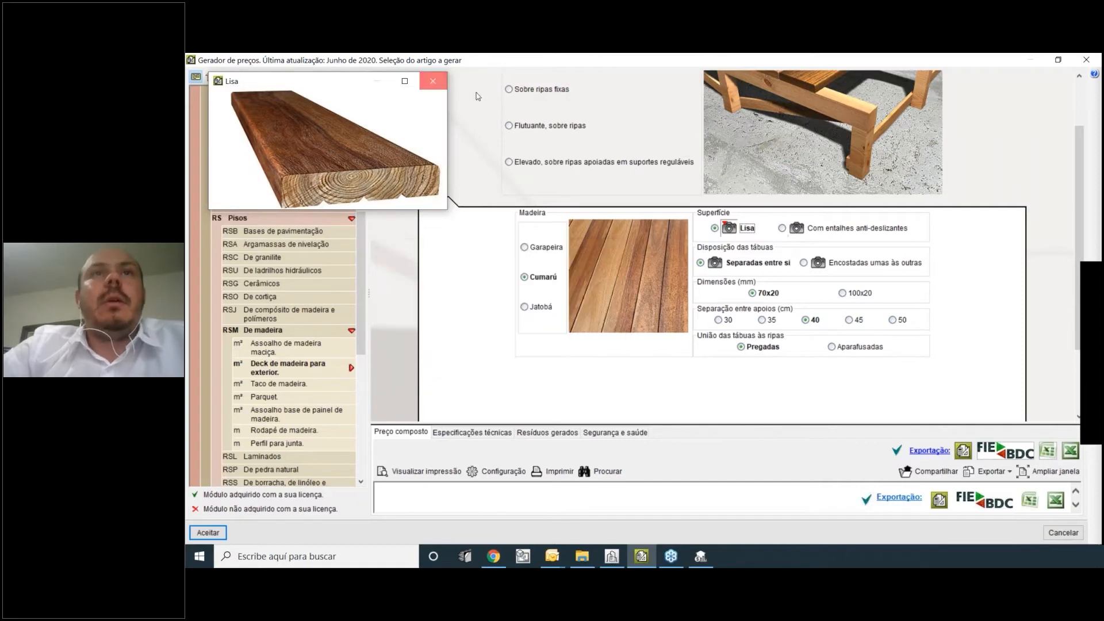
left_click(781, 228)
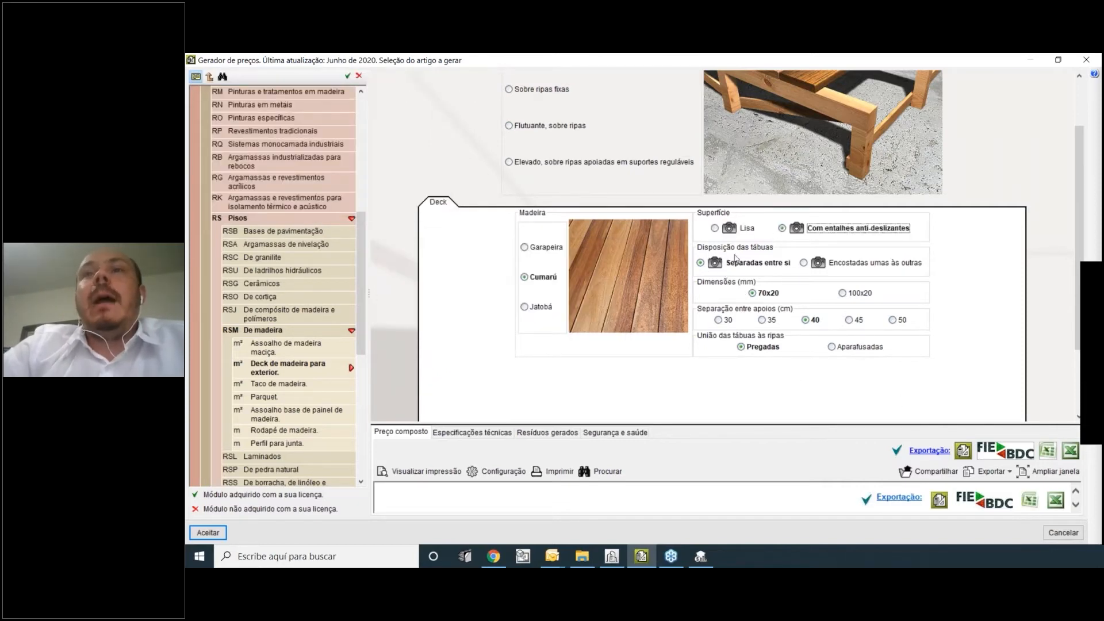
Compare the reference images of the separated and butted board arrangements, keeping Separadas entre si.
left_click(714, 262)
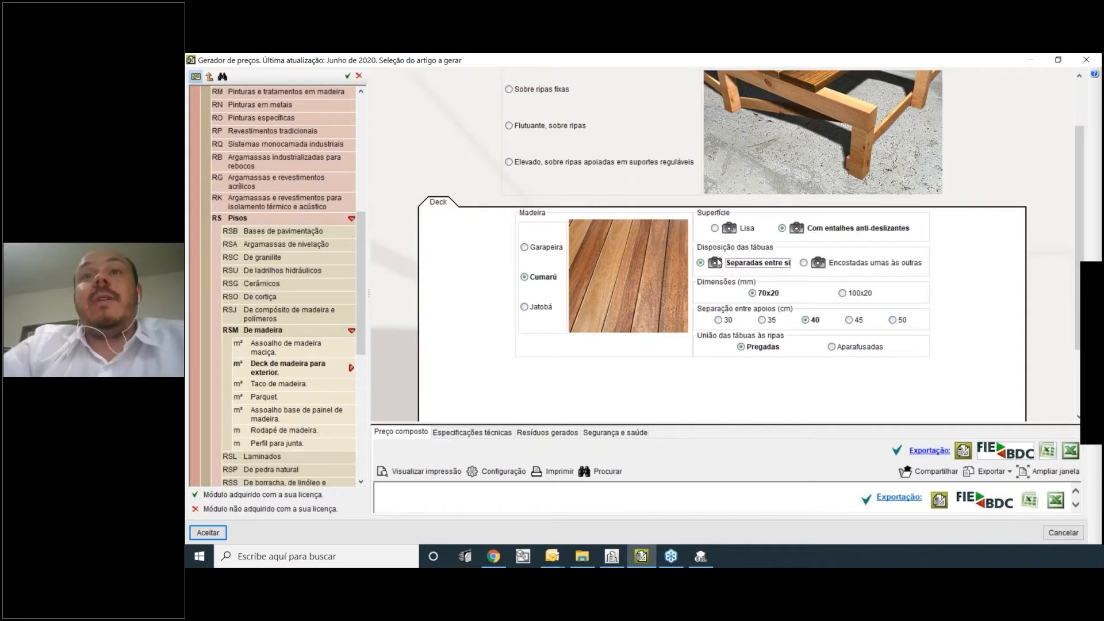
left_click(818, 262)
left_click_drag(496, 143, 491, 281)
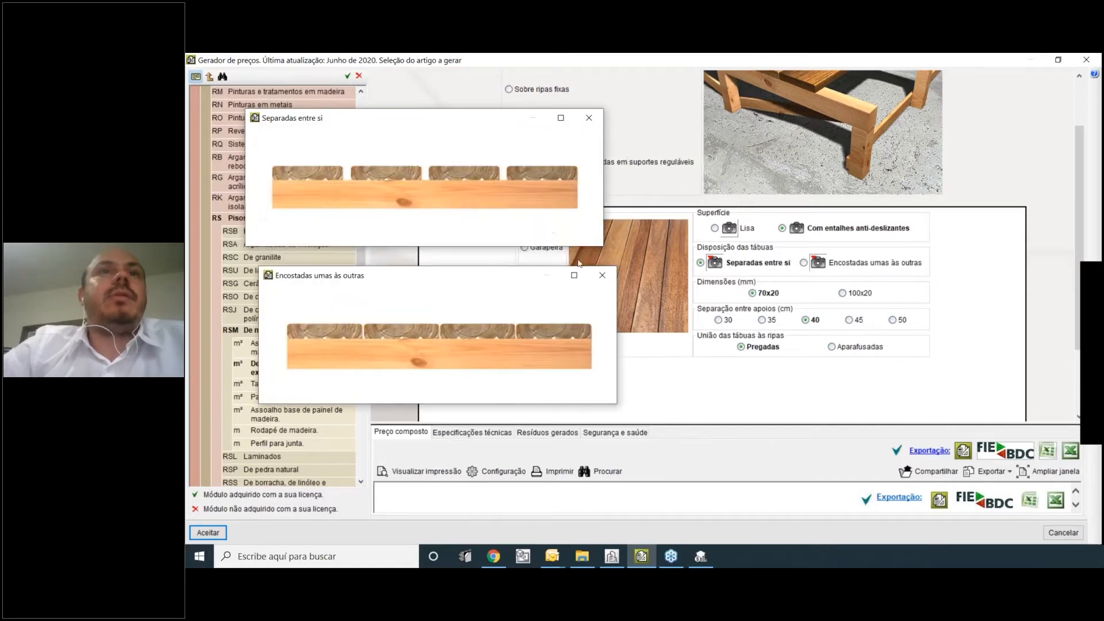
left_click(610, 280)
left_click(589, 117)
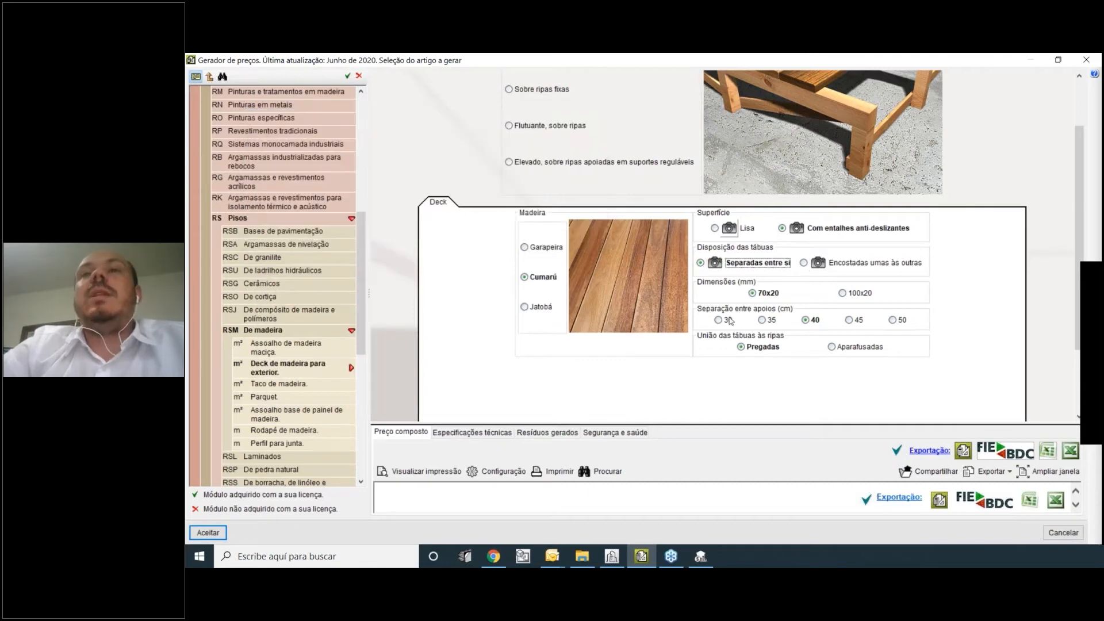
Review the deck settings and examine the composed price breakdown for boards, nails, sander and floor-laying labour.
scroll(750, 230, "up", 3)
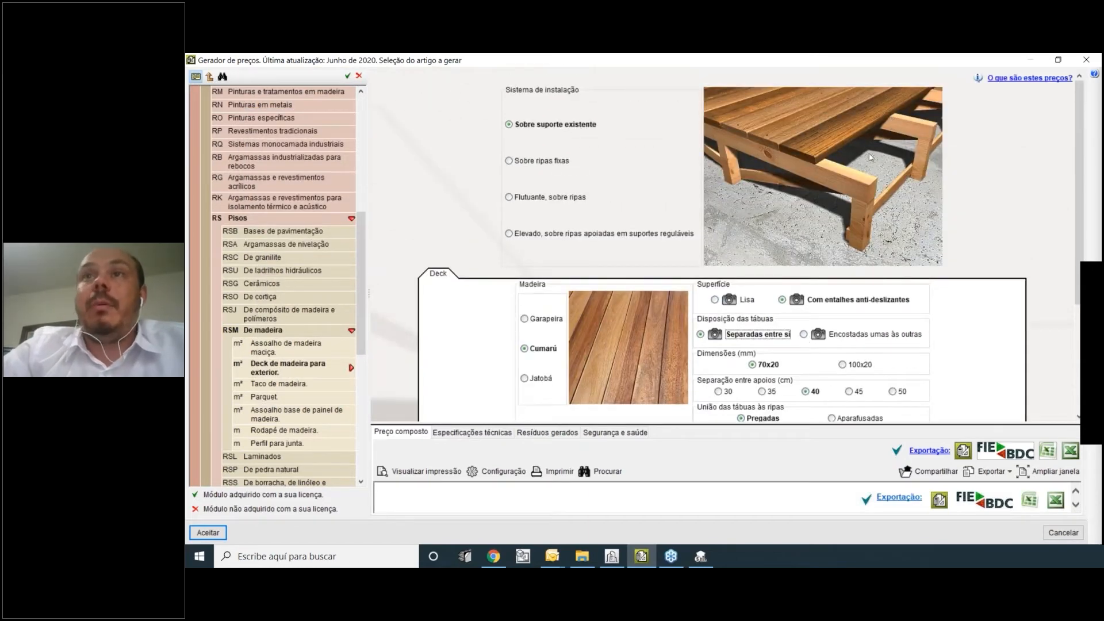
scroll(838, 345, "down", 1)
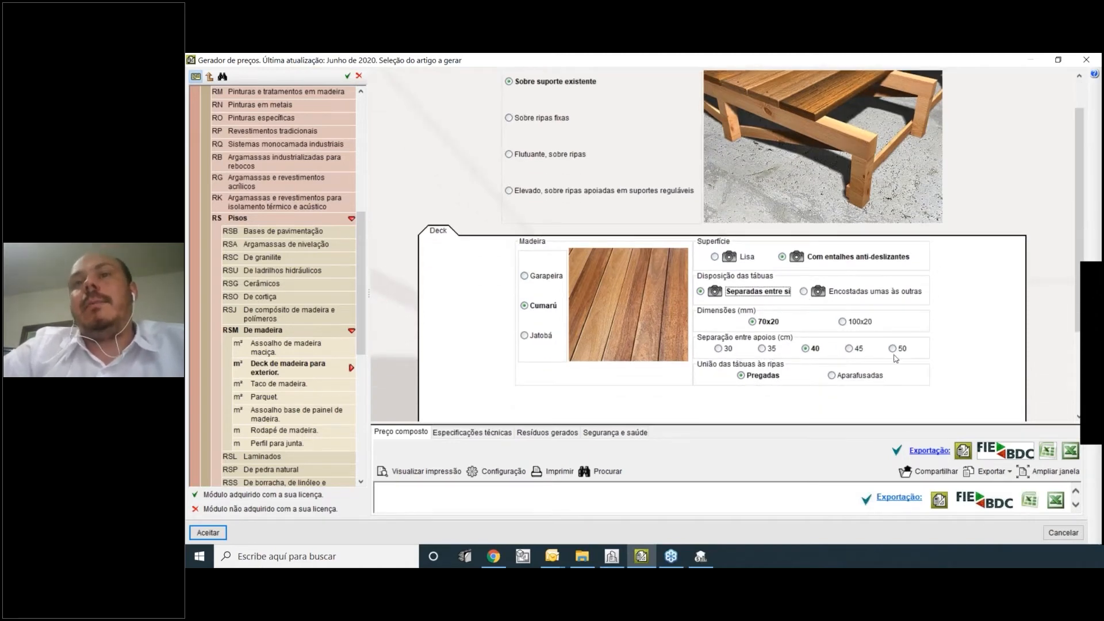
scroll(895, 358, "down", 1)
scroll(779, 354, "up", 1)
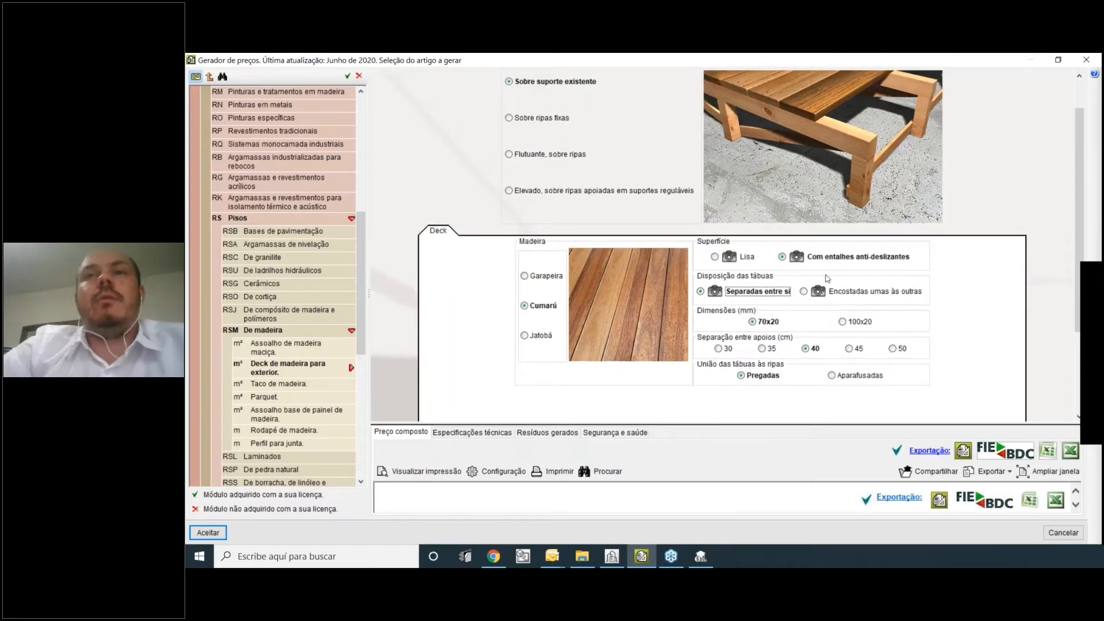
left_click_drag(787, 427, 789, 196)
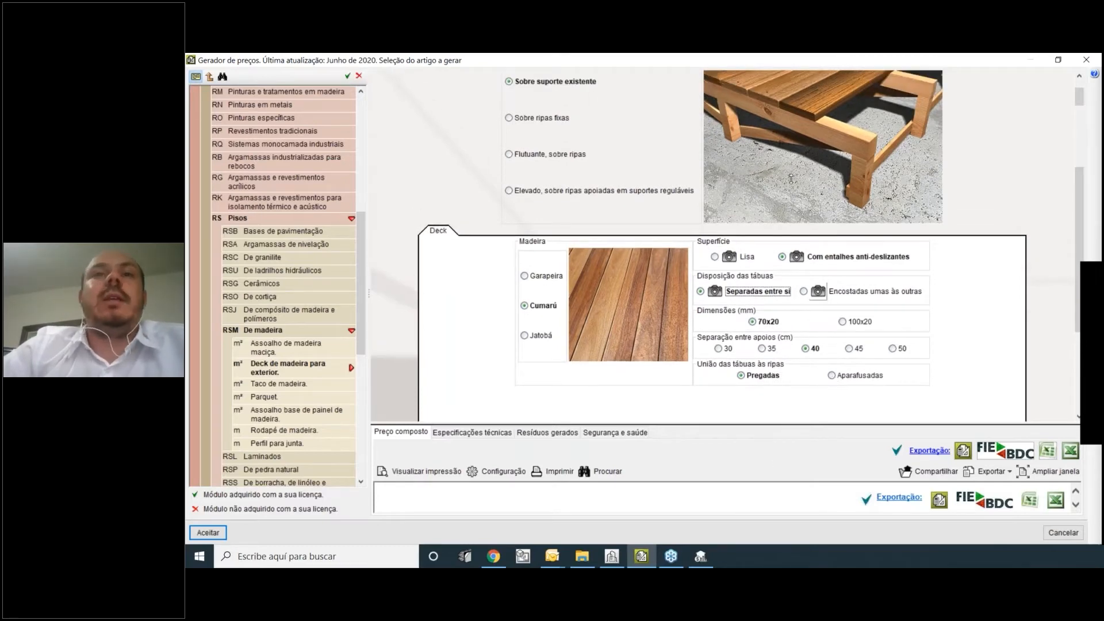
left_click_drag(440, 383, 579, 381)
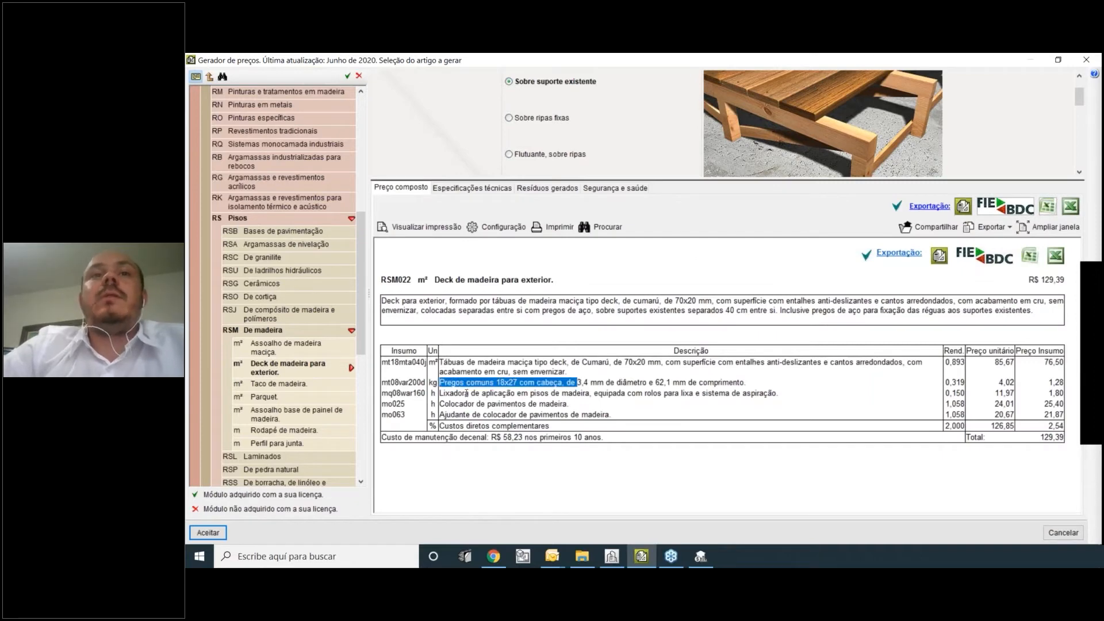
left_click_drag(439, 393, 776, 394)
left_click_drag(487, 404, 608, 416)
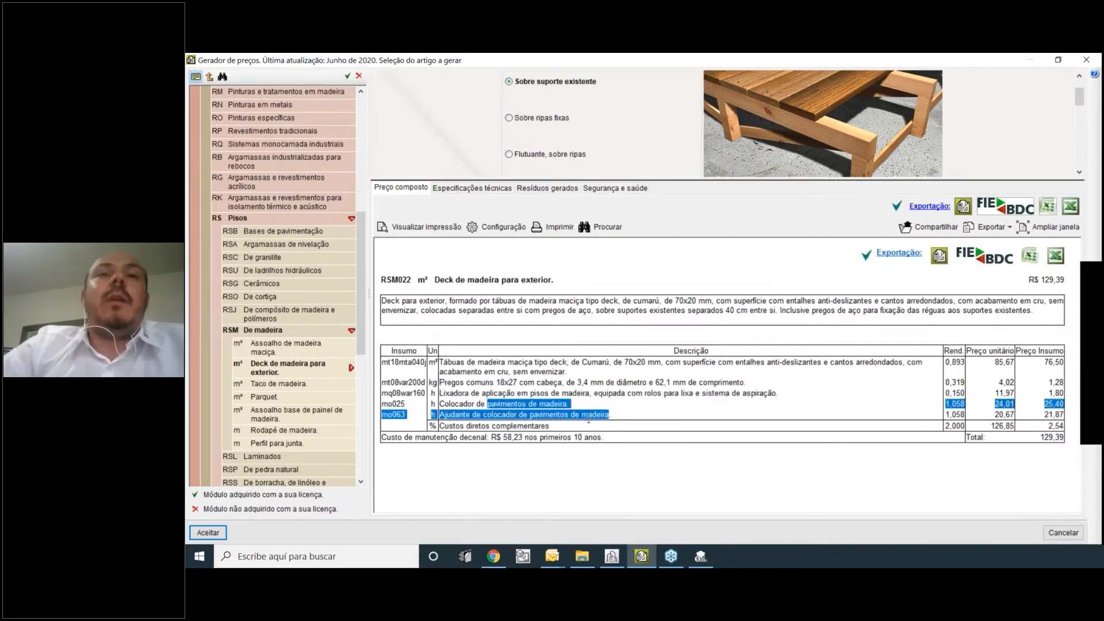
left_click(471, 377)
left_click_drag(440, 363, 682, 362)
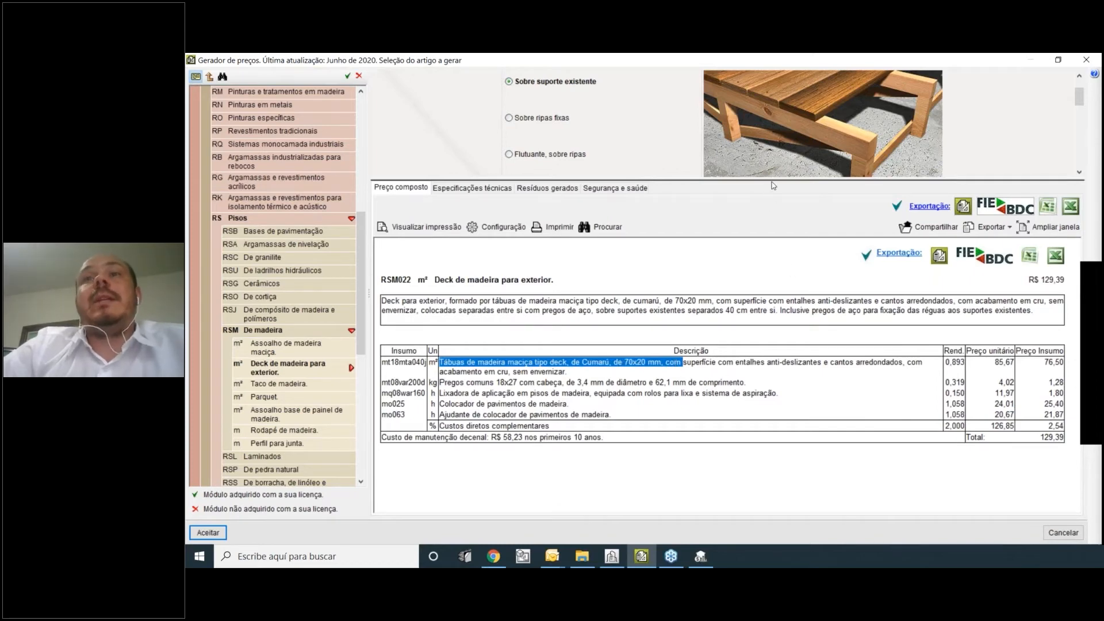
Add the configured exterior wooden deck price to the Acabamentos chapter.
left_click_drag(783, 325, 782, 330)
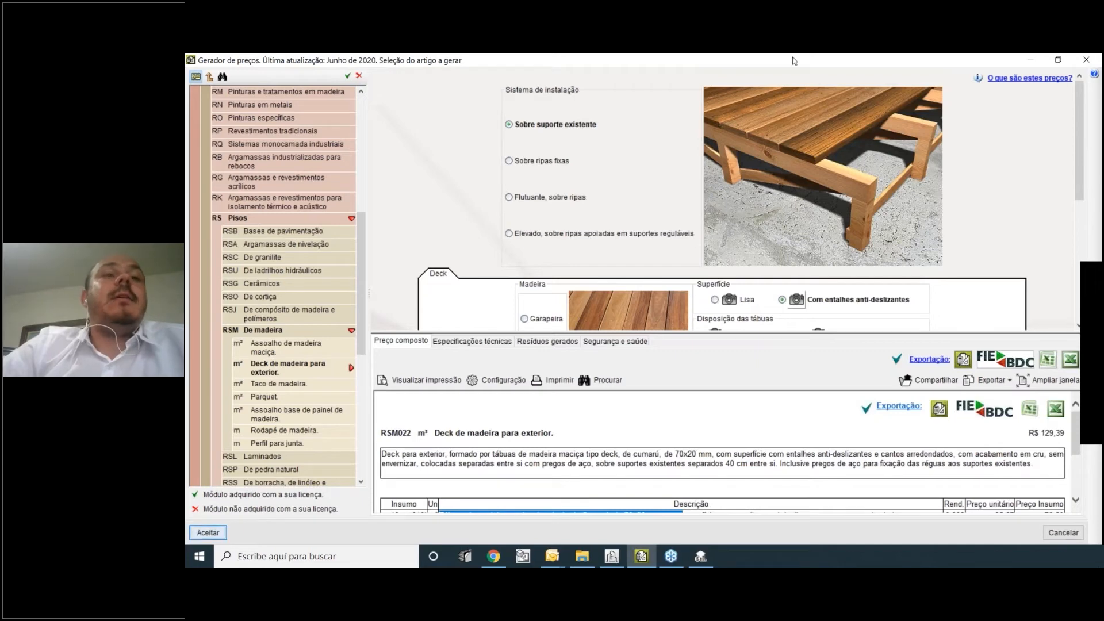
key("Return")
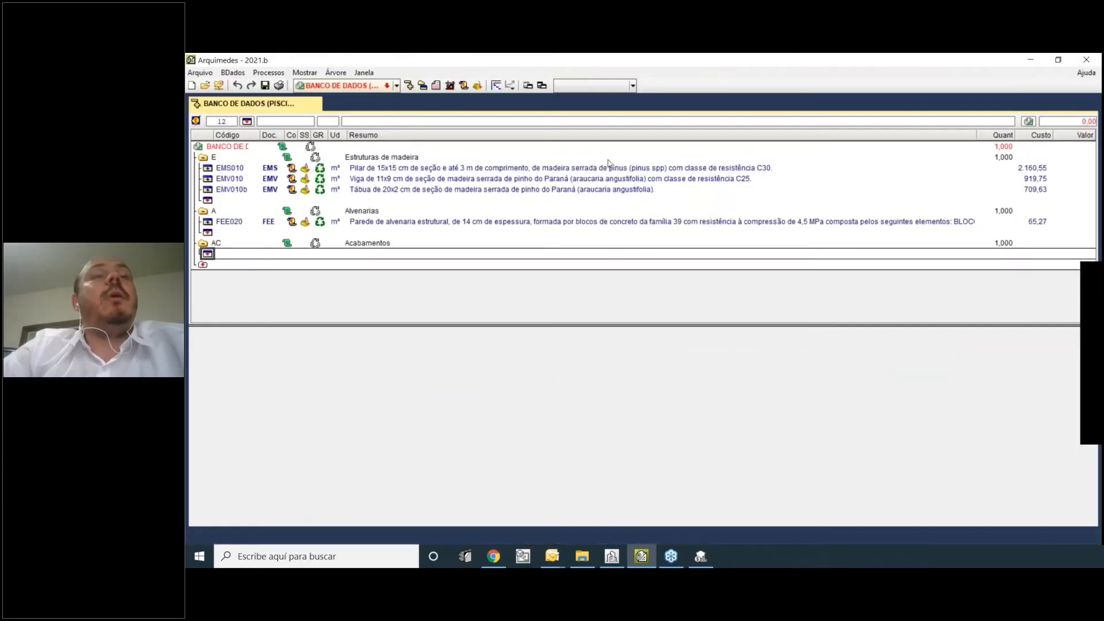
double_click(208, 265)
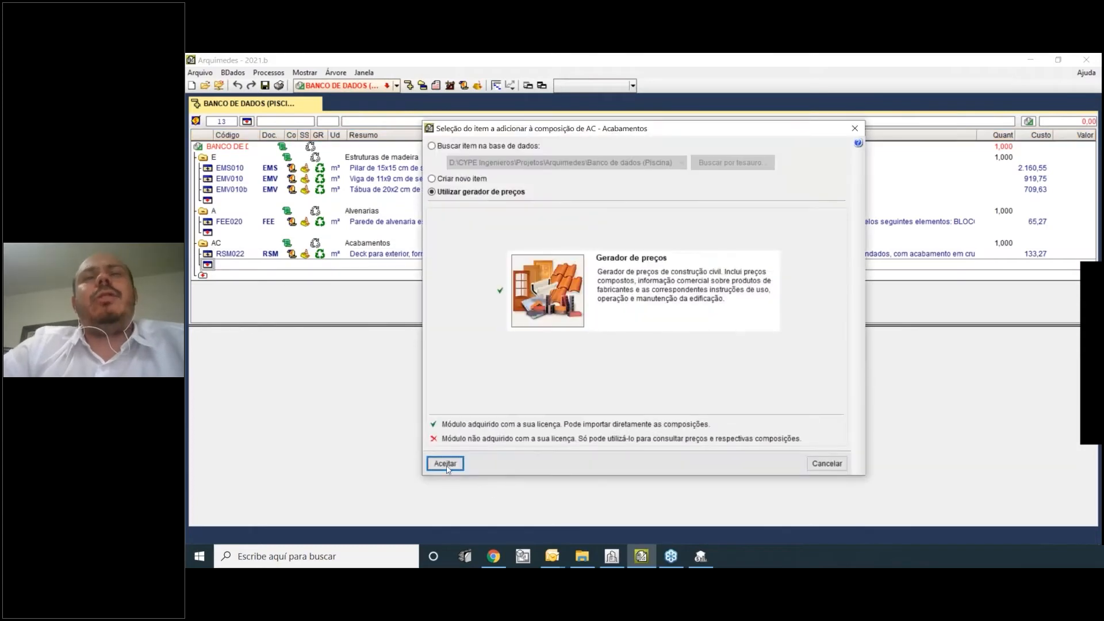
left_click(447, 464)
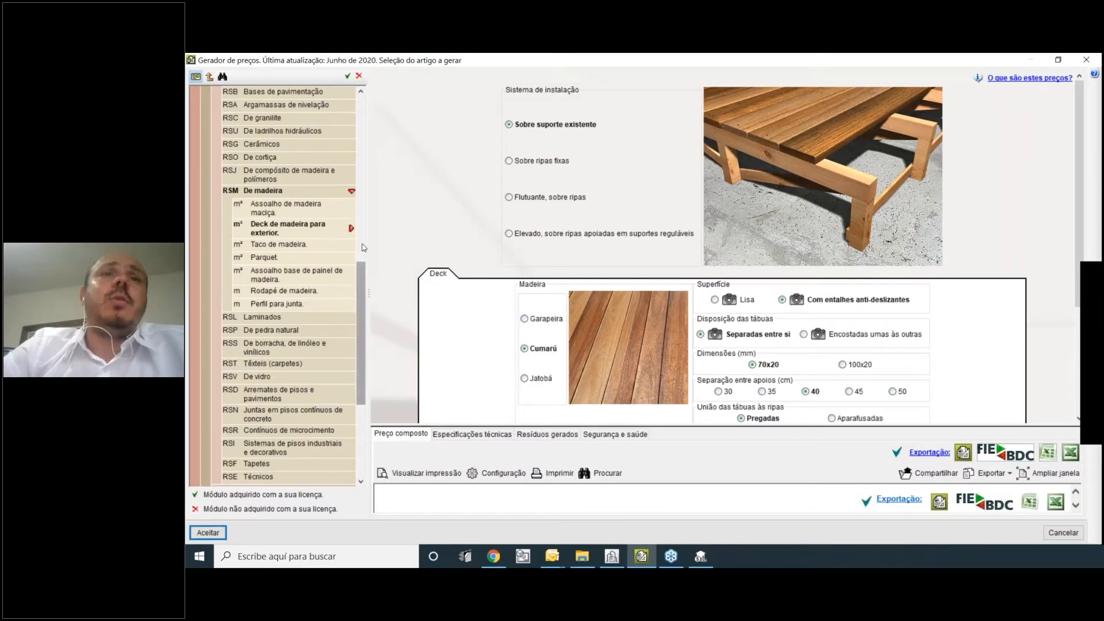
left_click_drag(359, 278, 362, 213)
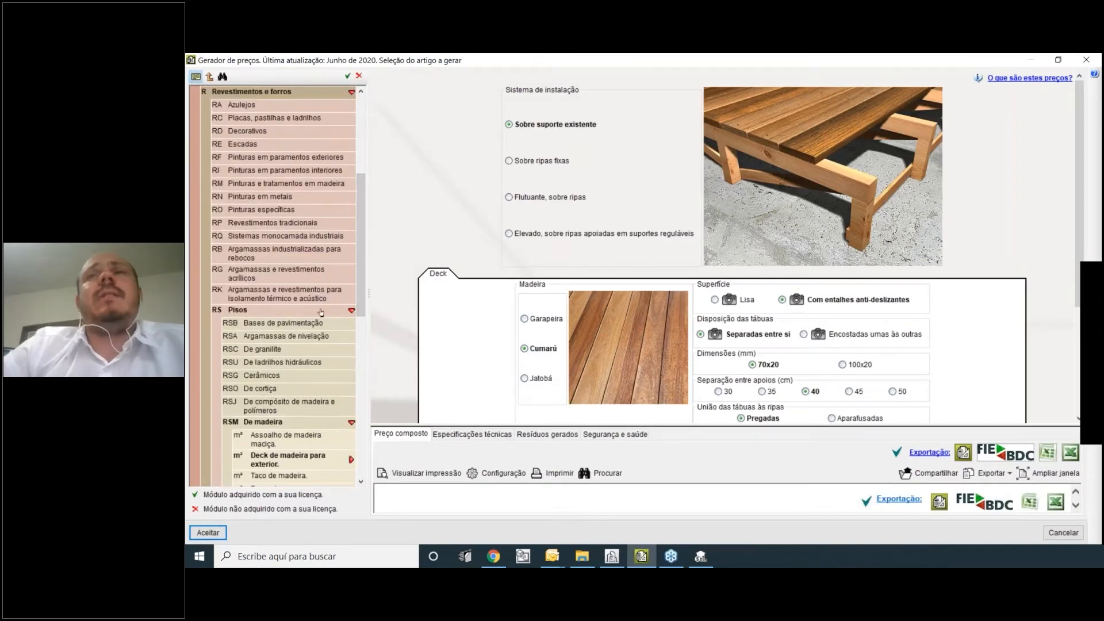
scroll(321, 312, "down", 2)
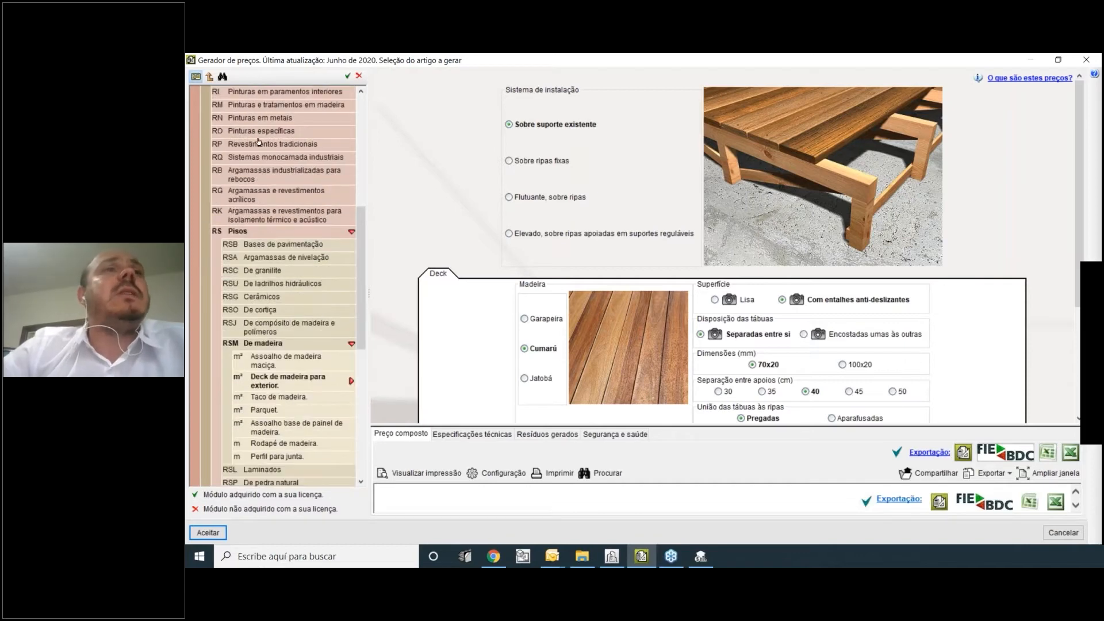
scroll(279, 221, "down", 1)
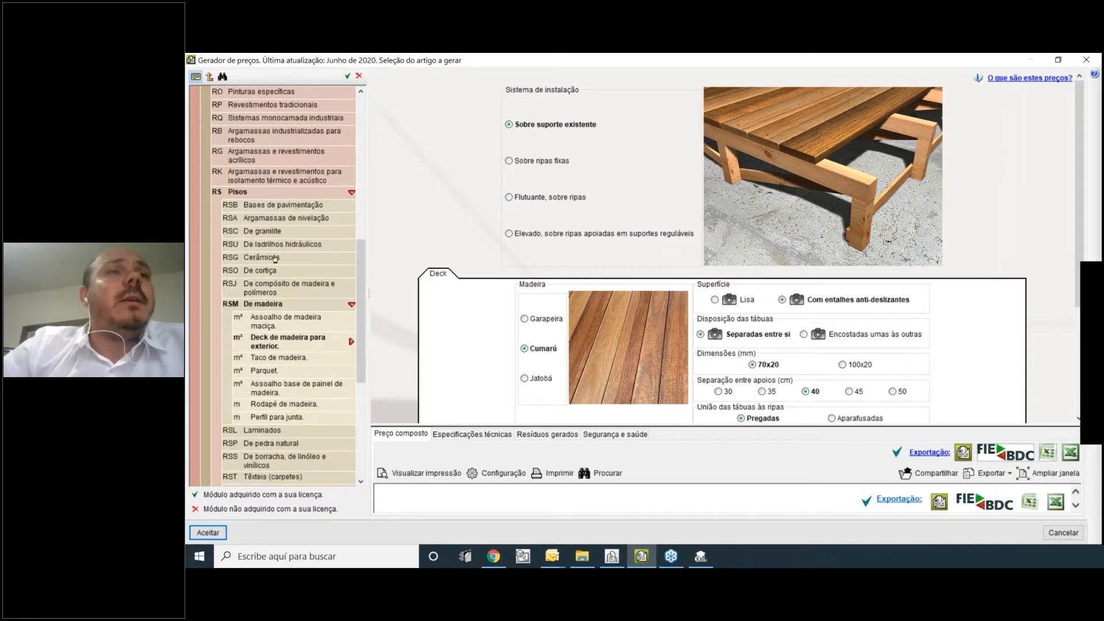
scroll(275, 259, "down", 1)
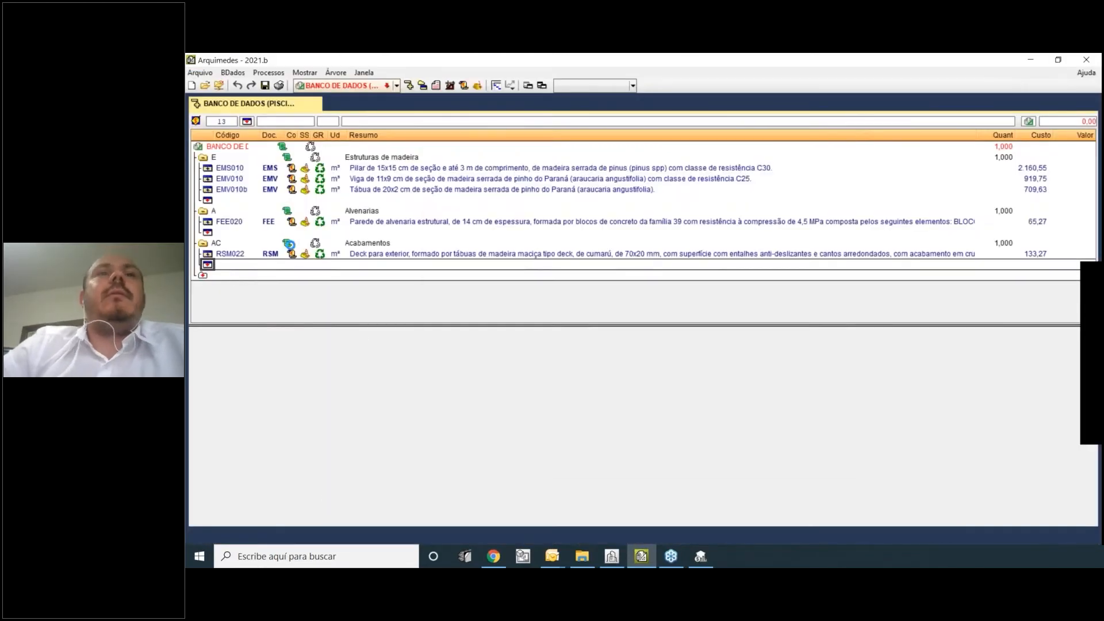
Start a generated price for the Acabamentos chapter using the natural stone floor fixed with adhesive mortar (argamassa colante).
left_click(447, 462)
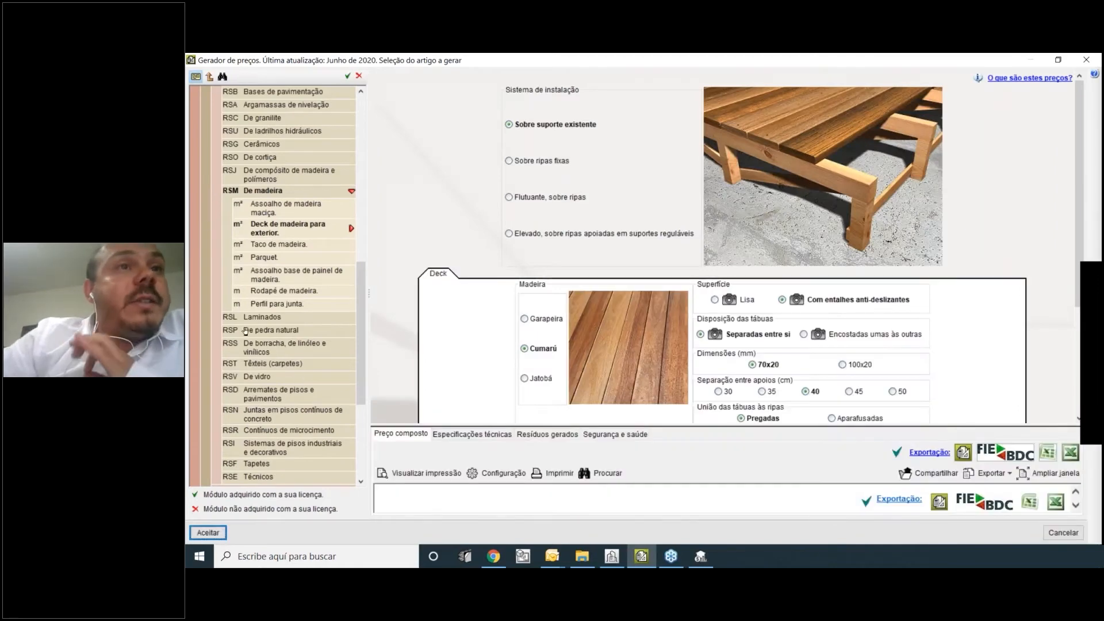
scroll(253, 173, "up", 3)
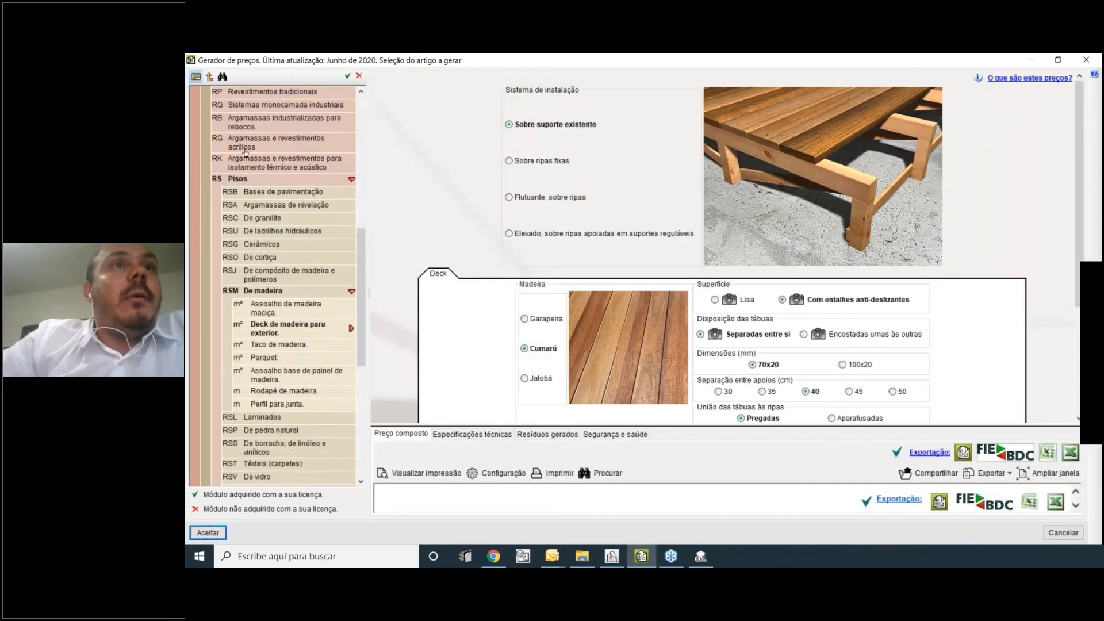
scroll(240, 184, "down", 3)
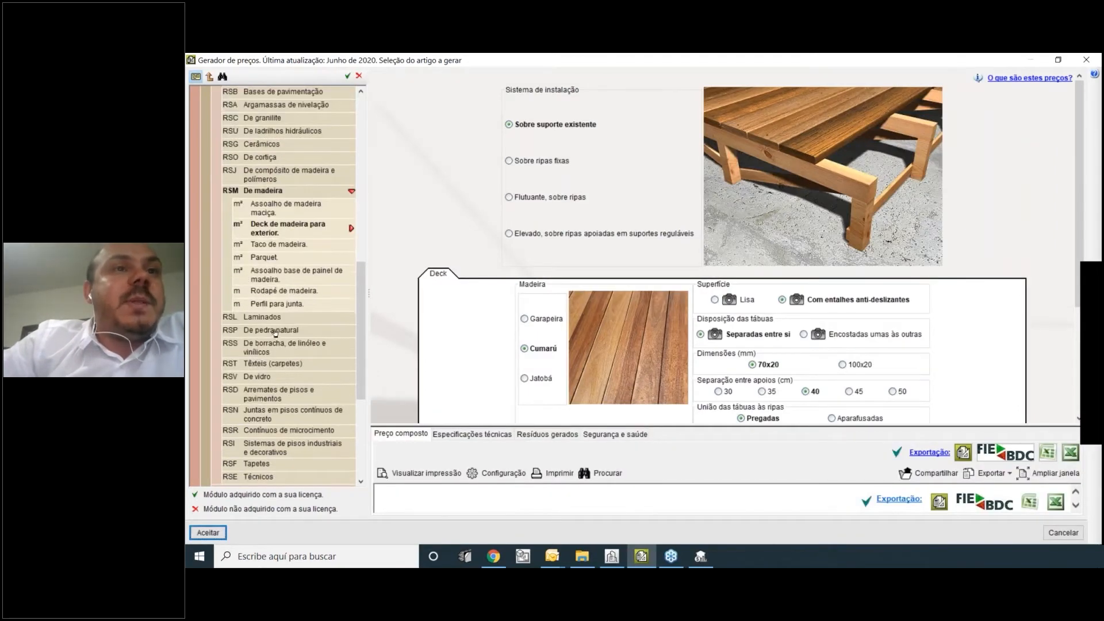
left_click(287, 331)
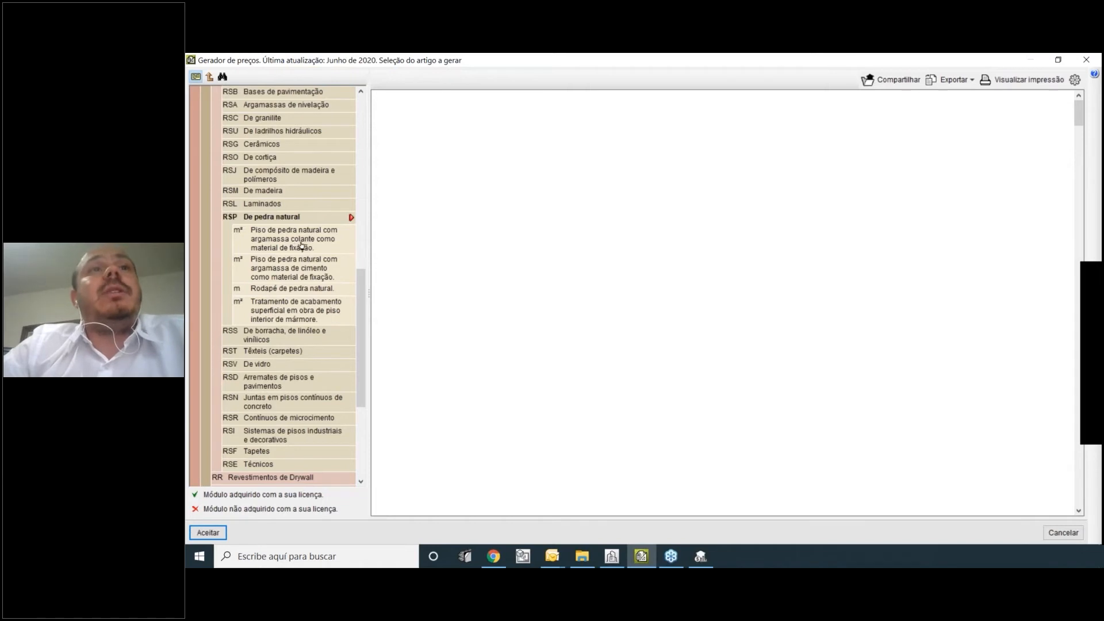
left_click(309, 241)
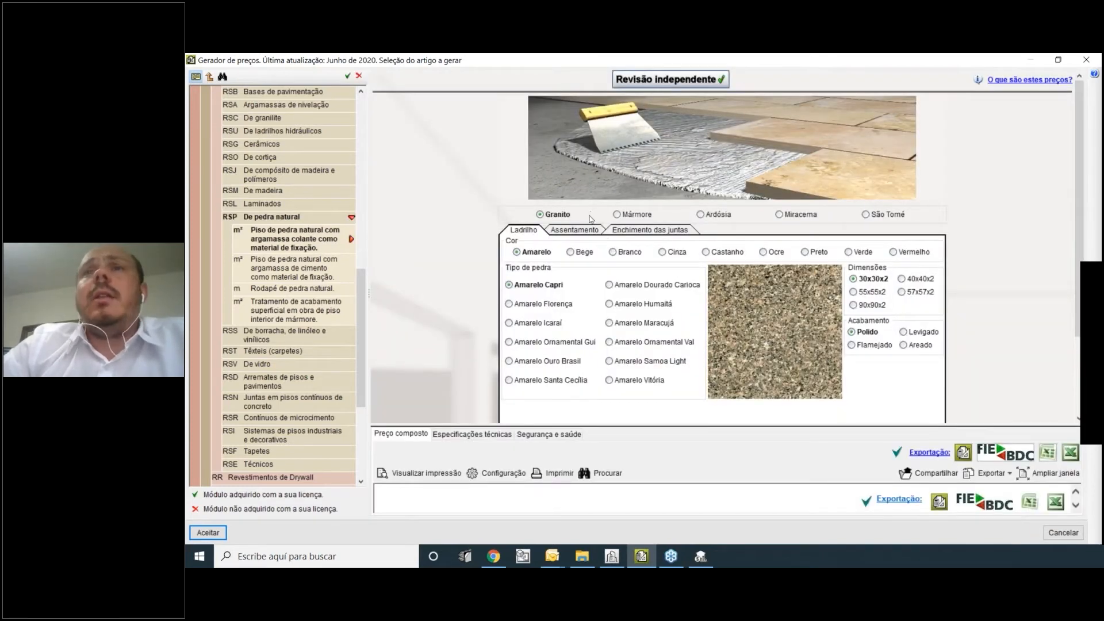
Look through the Mármore, Ardósia and Miracema stone options and set the floor's stone to São Tomé.
left_click(618, 215)
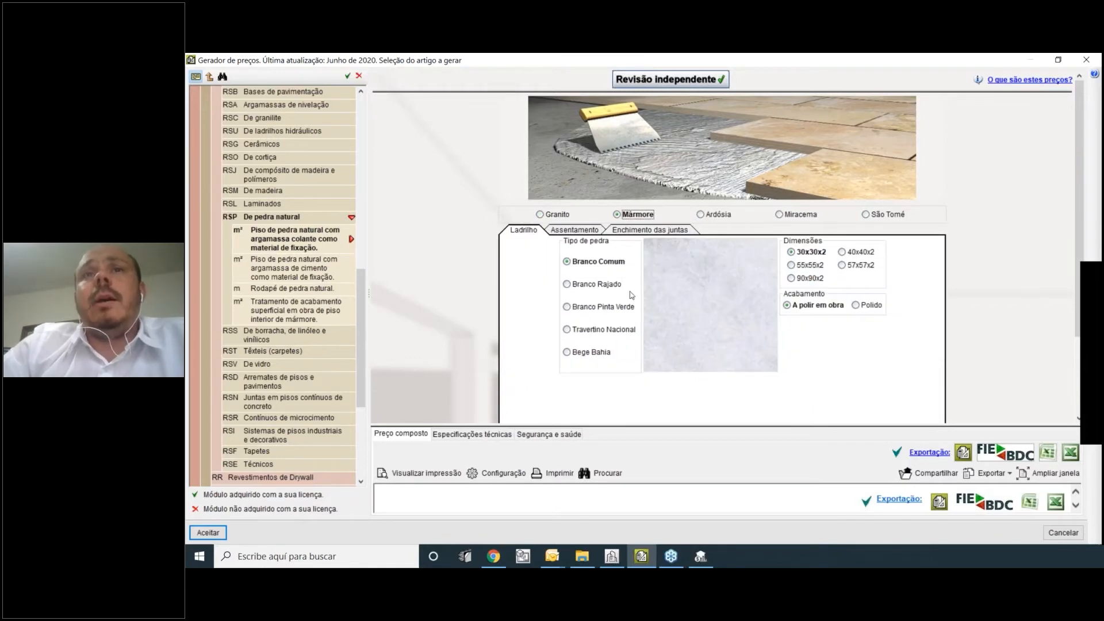
left_click(726, 216)
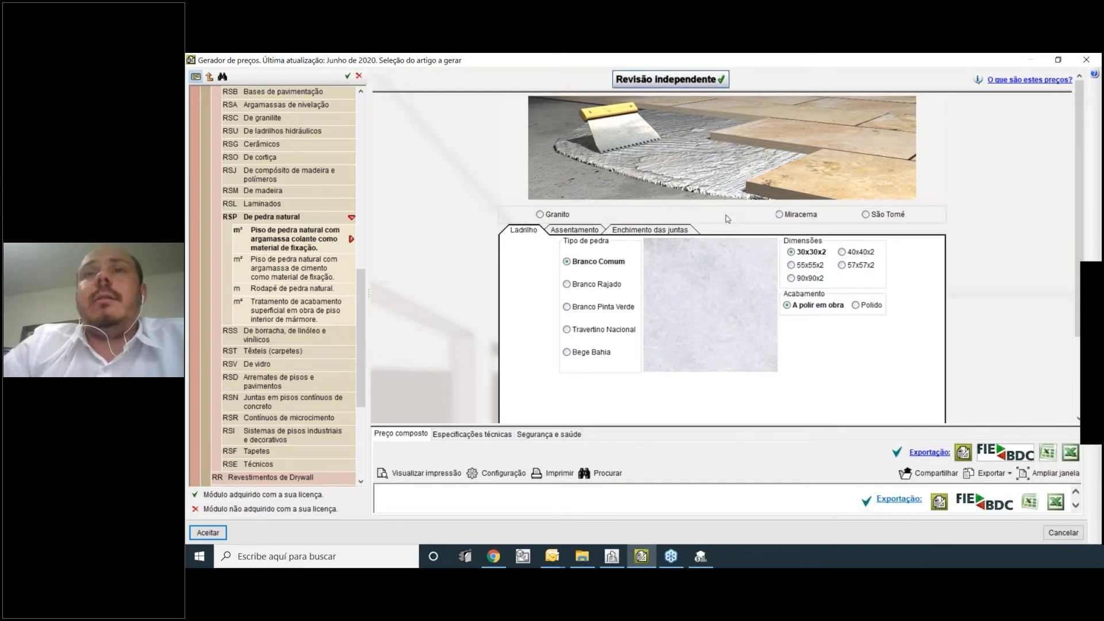
left_click(789, 215)
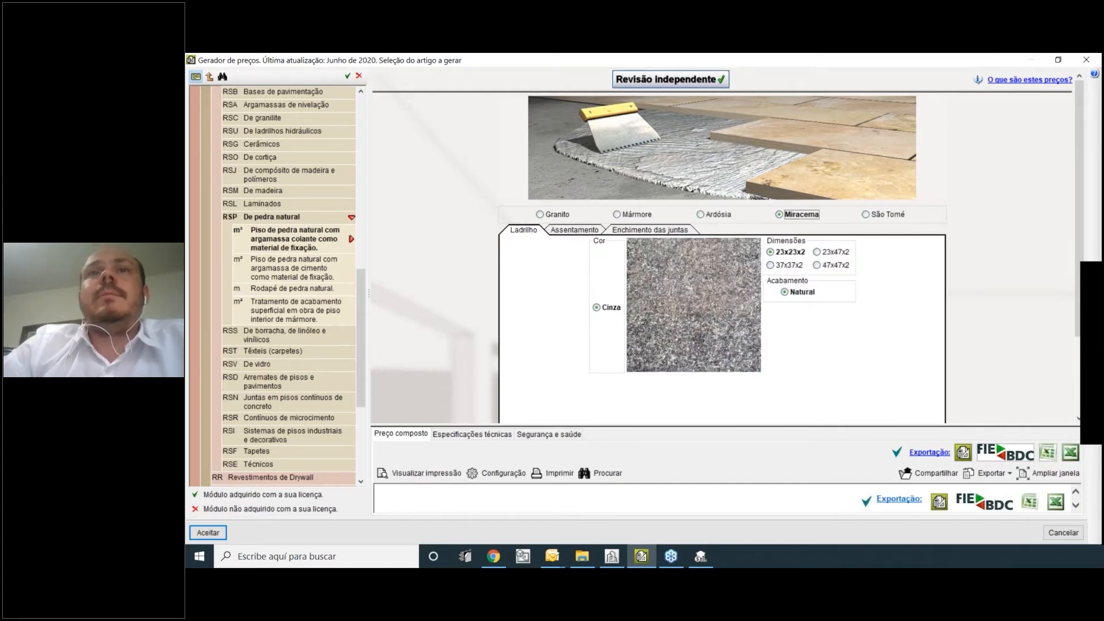
left_click(872, 217)
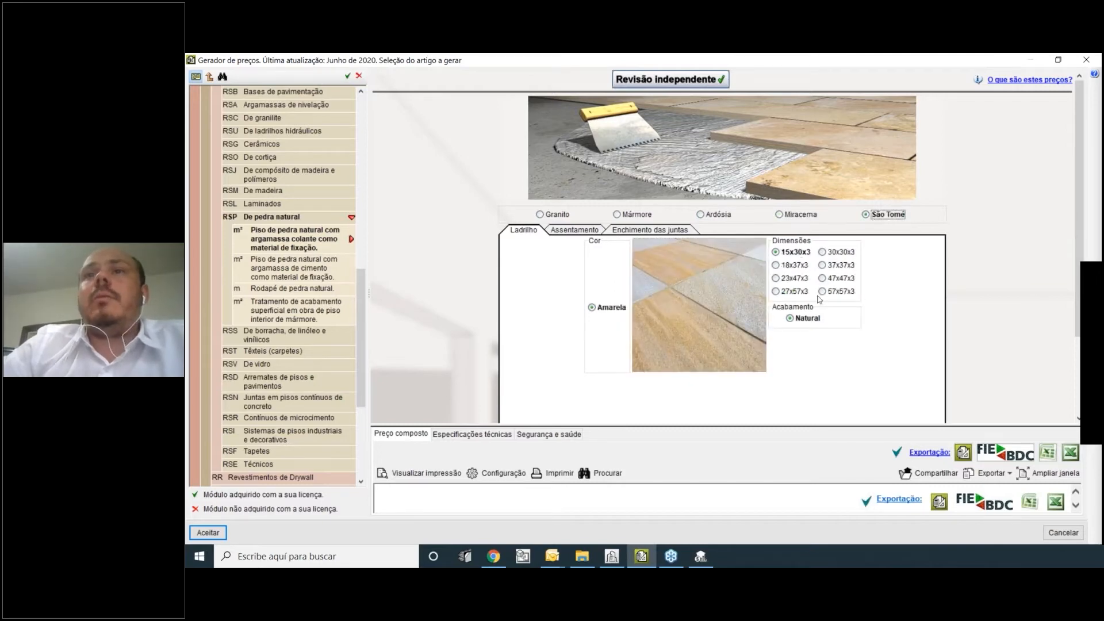
Set the laying mortar to the adhesive type for rustic natural stones in interior environments (pedras naturais rústicas em ambientes interiores).
left_click(575, 230)
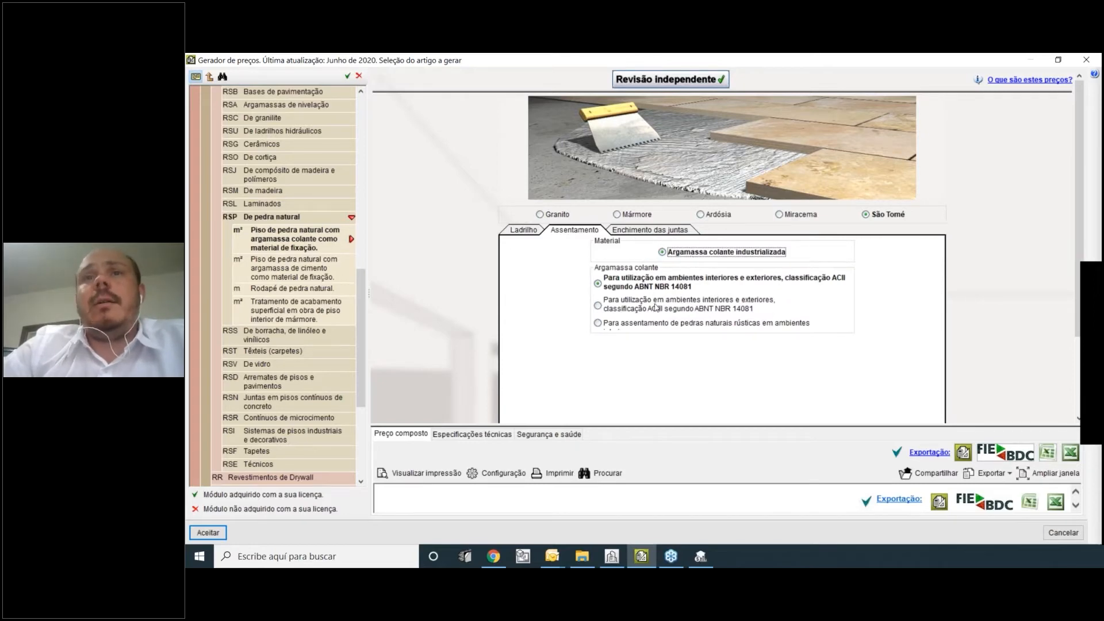
scroll(655, 306, "down", 1)
left_click(676, 293)
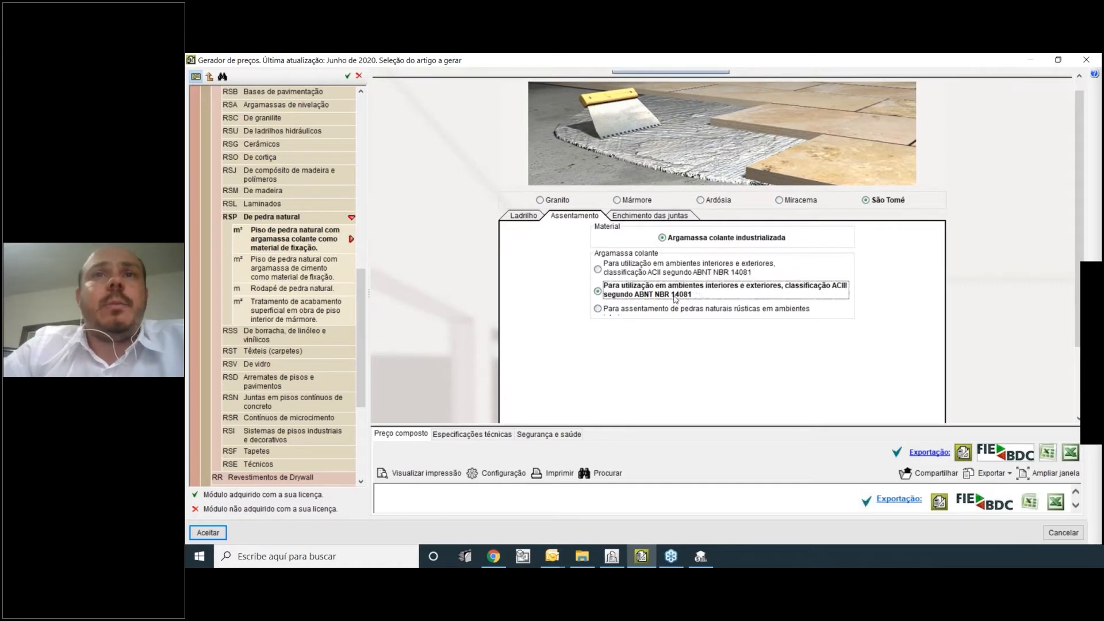
scroll(678, 306, "down", 1)
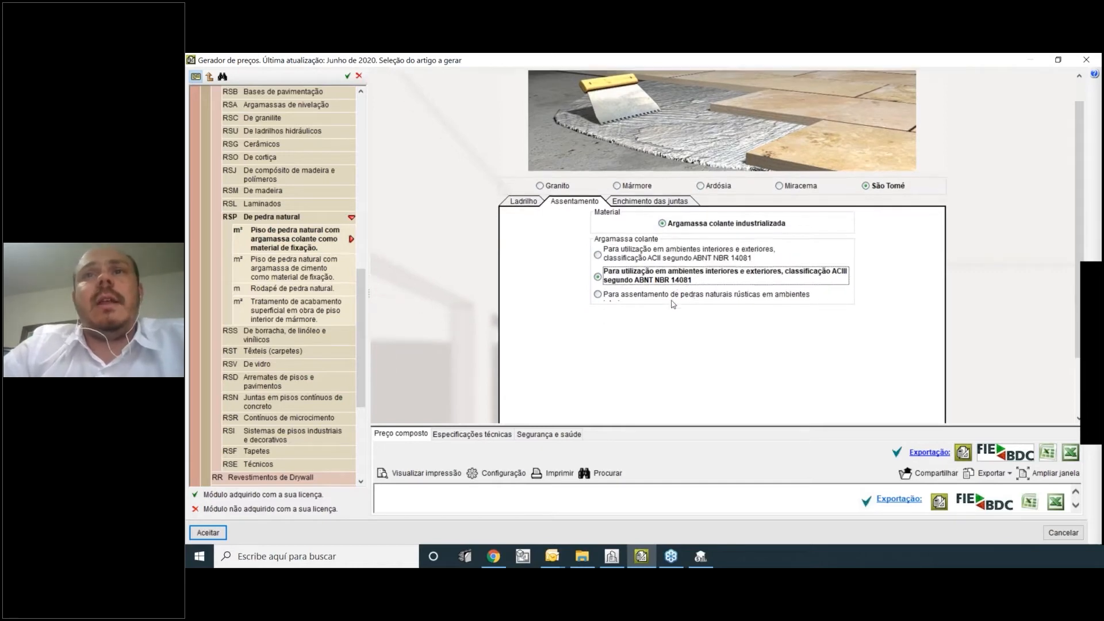
left_click(742, 295)
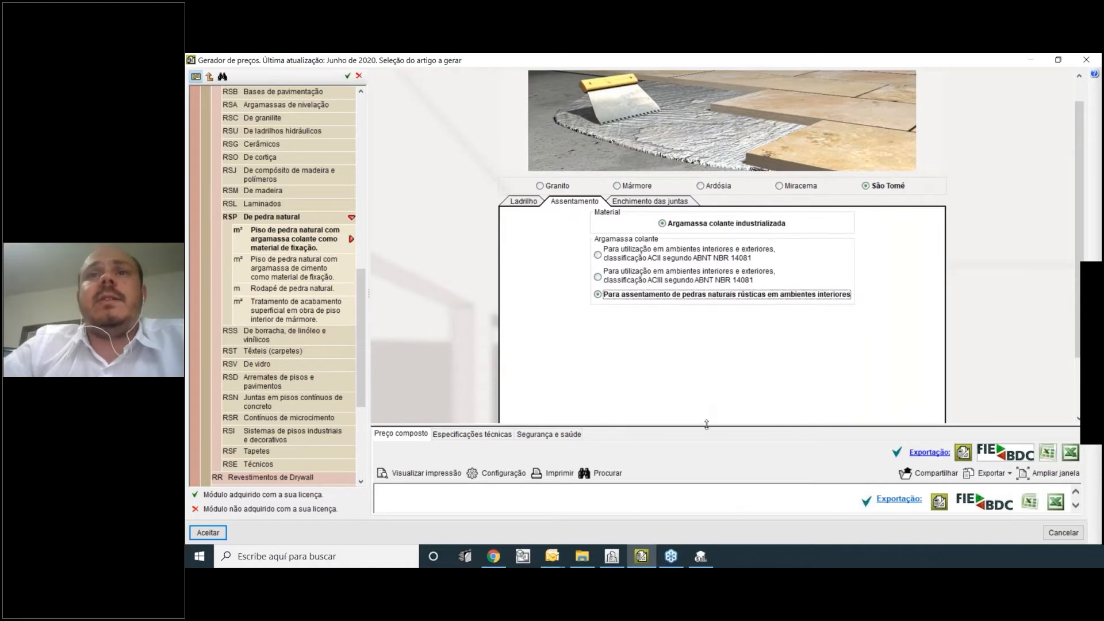
Examine the stone floor's composed price breakdown, particularly the cement grout mortar description.
left_click_drag(707, 424, 696, 266)
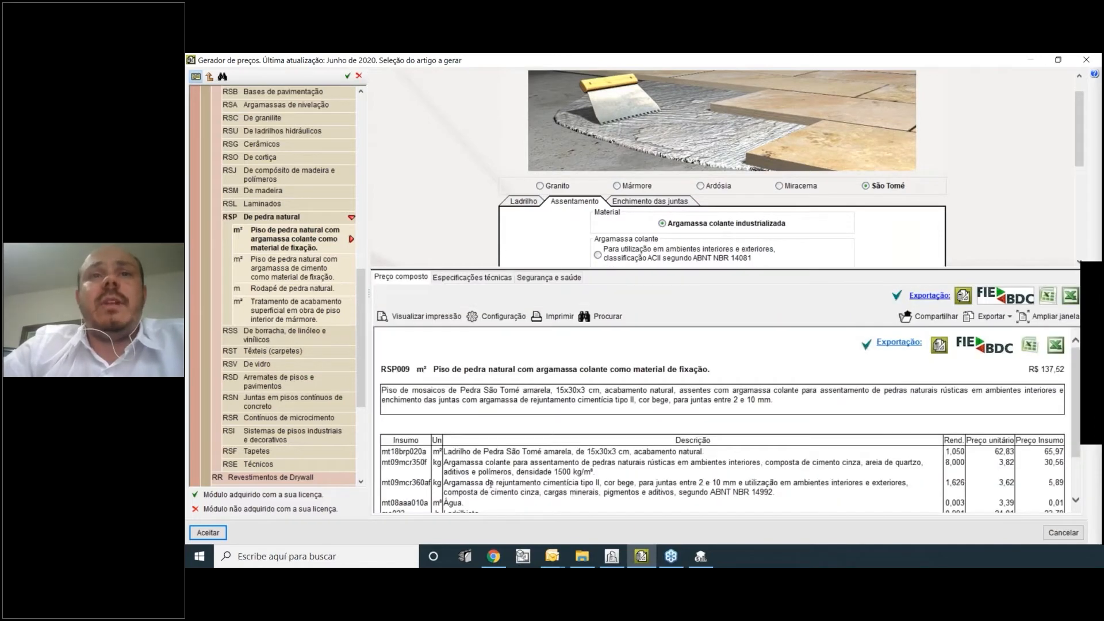
left_click_drag(491, 485, 742, 500)
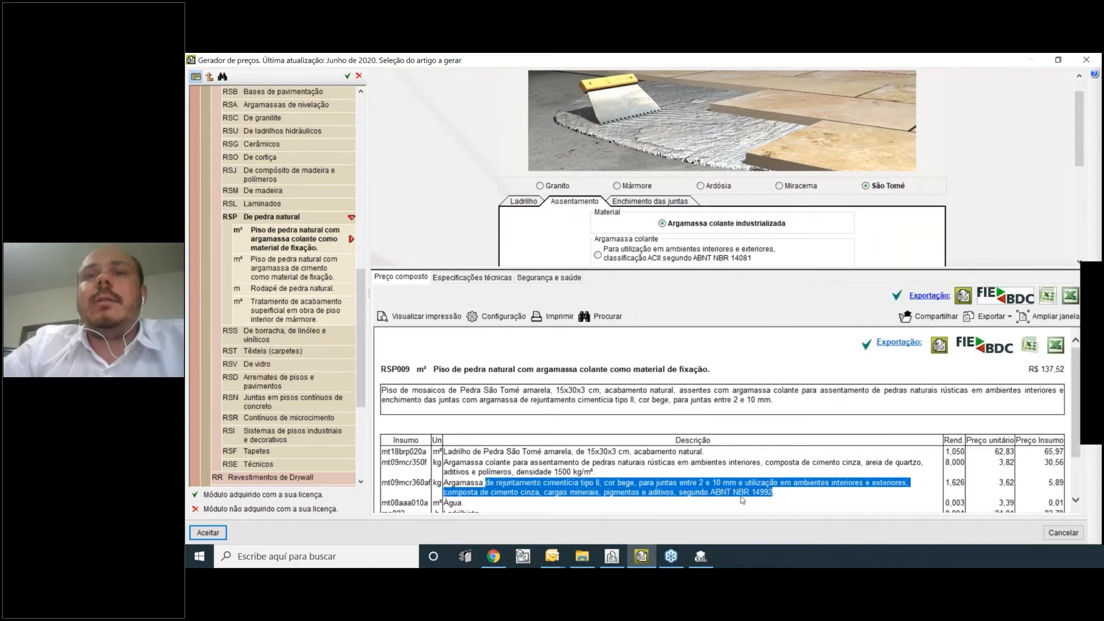
left_click(619, 495)
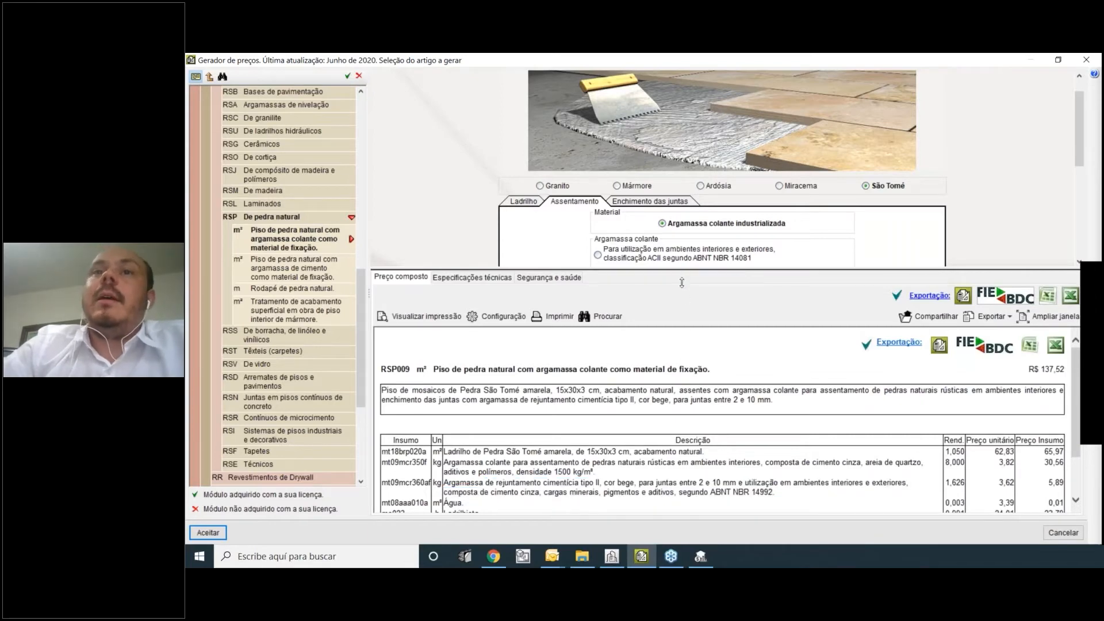
Compare the joint filling options Sem junta and Com junta aberta for the stone floor, keeping Com junta aberta.
left_click_drag(683, 267, 683, 364)
left_click(653, 201)
scroll(716, 269, "down", 4)
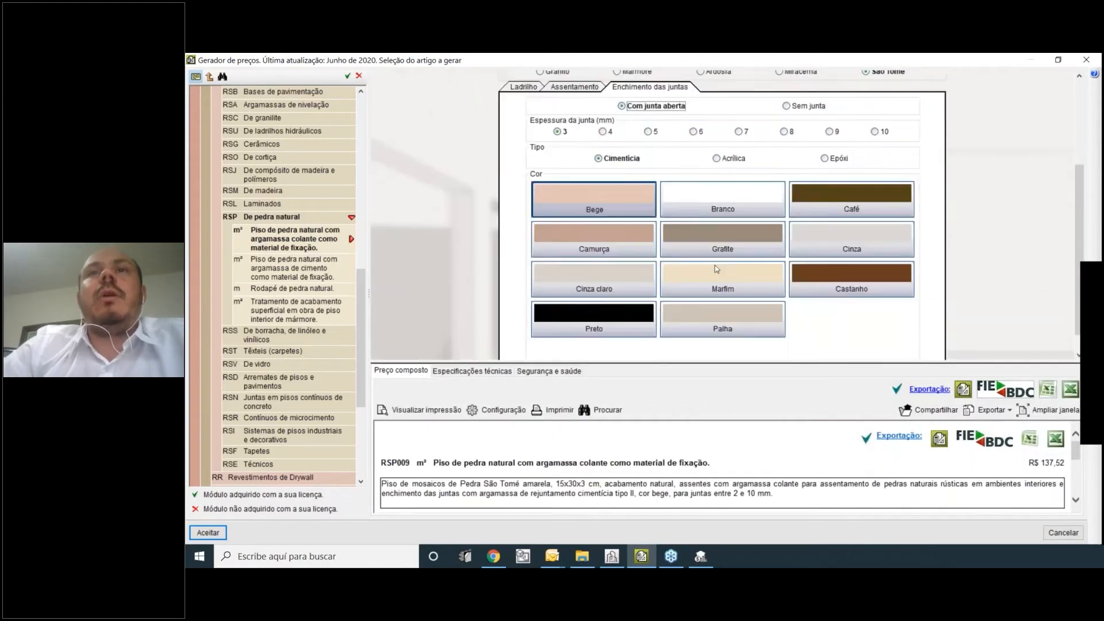
scroll(750, 269, "up", 1)
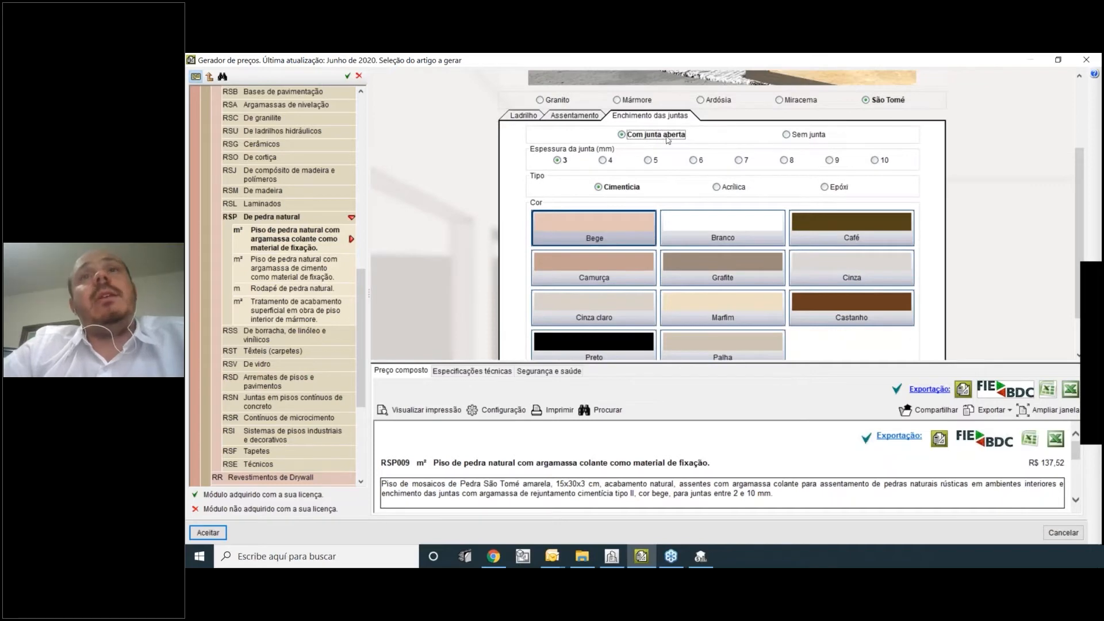
left_click(804, 134)
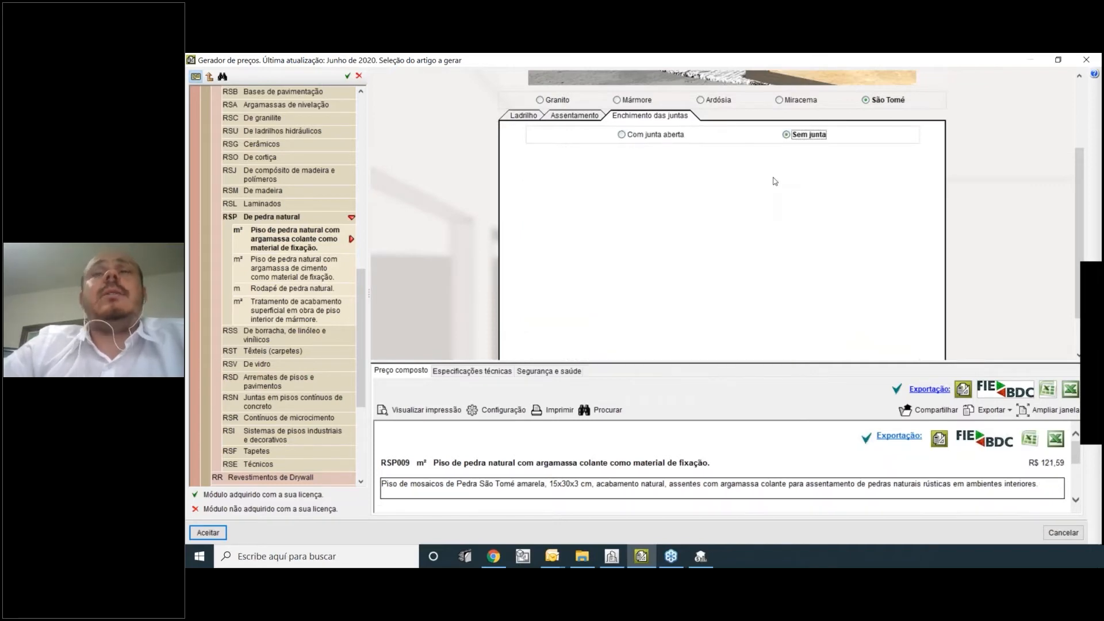
left_click(644, 135)
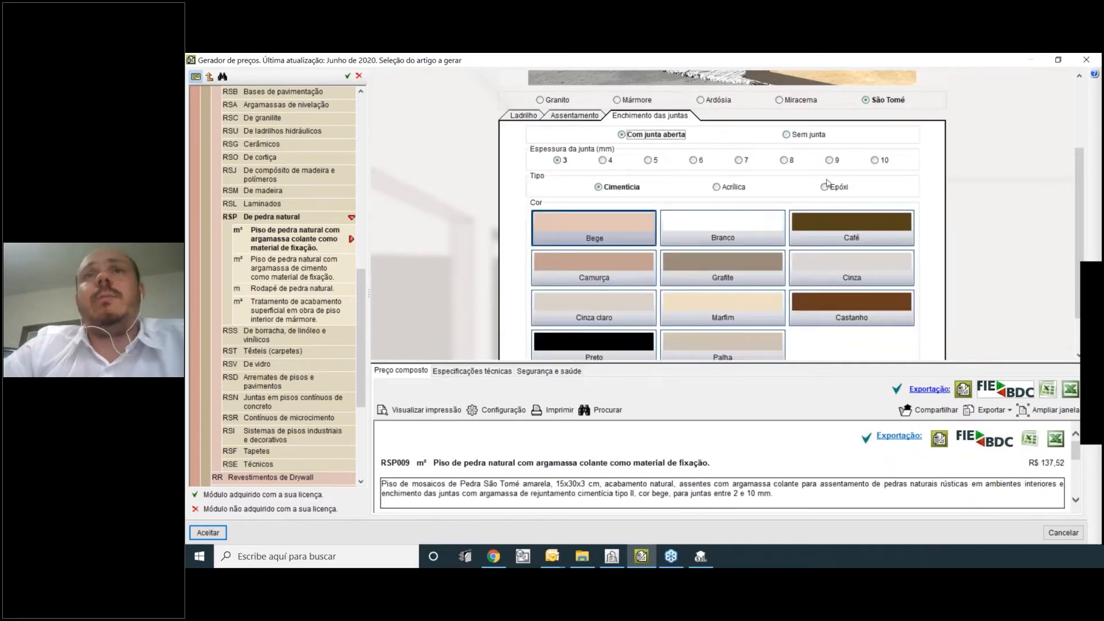
Set the colour of the stone floor's cement joint grout to Grafite.
scroll(747, 190, "down", 2)
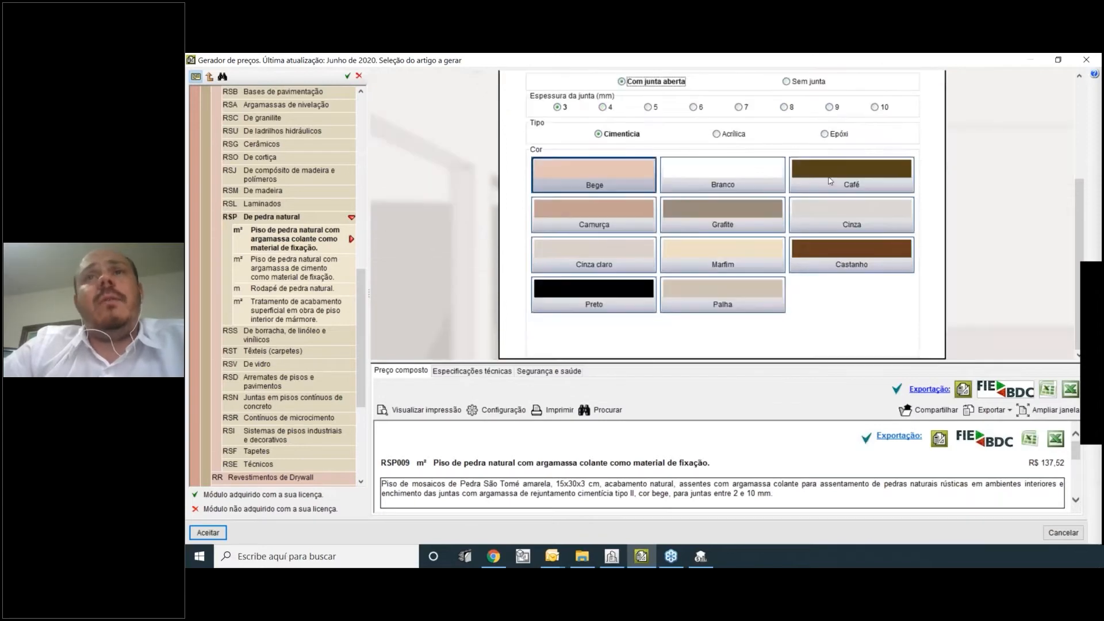
scroll(808, 186, "up", 2)
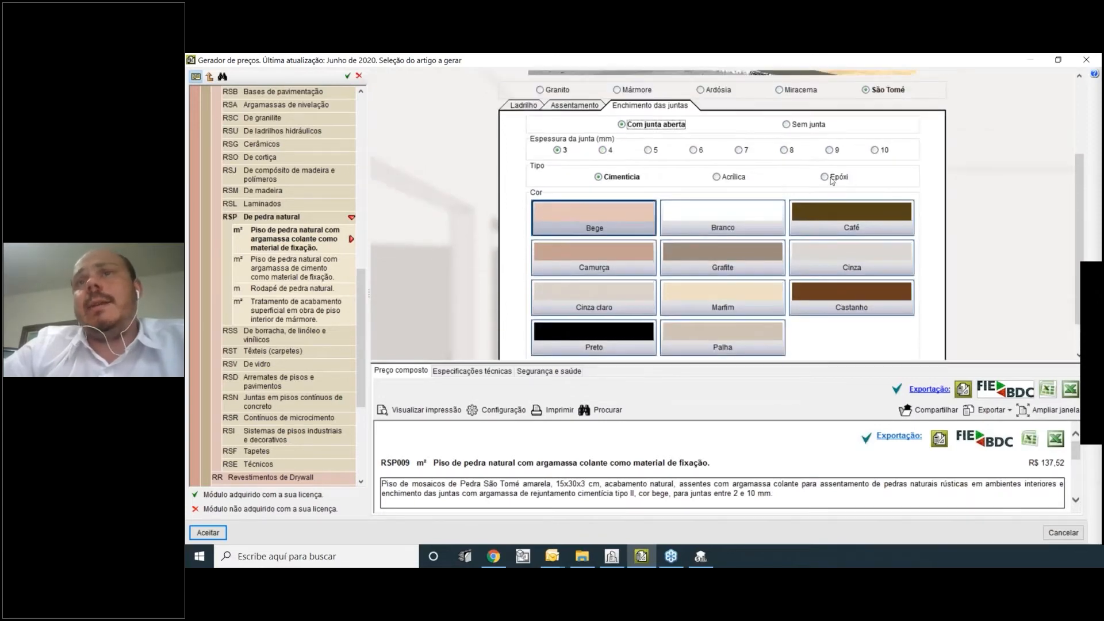
left_click(762, 258)
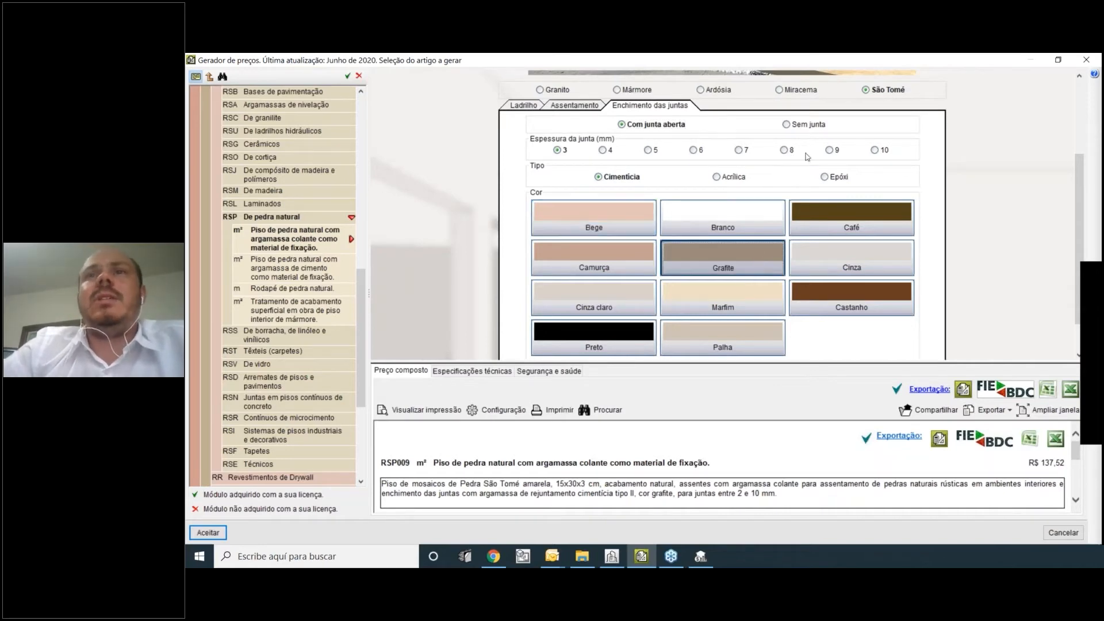
scroll(819, 95, "up", 5)
scroll(808, 170, "down", 3)
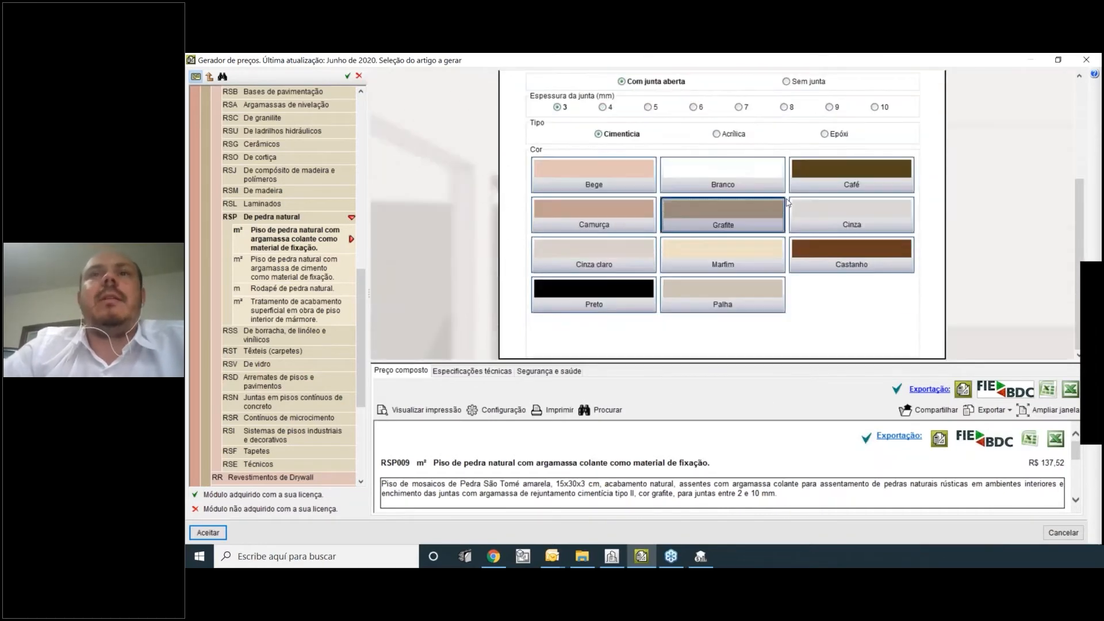
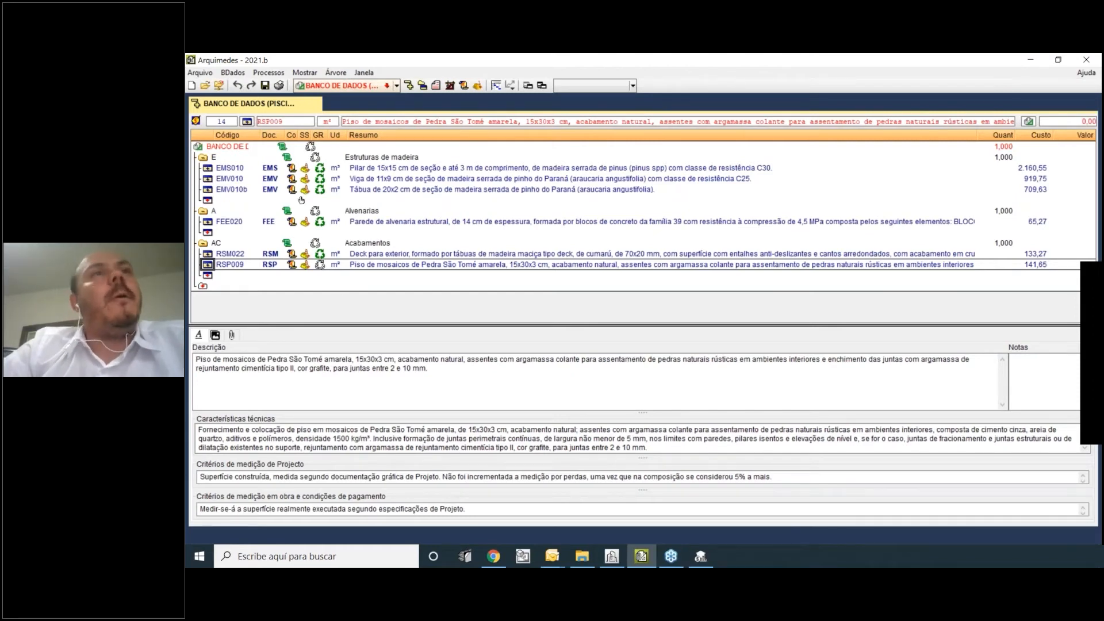
left_click(233, 72)
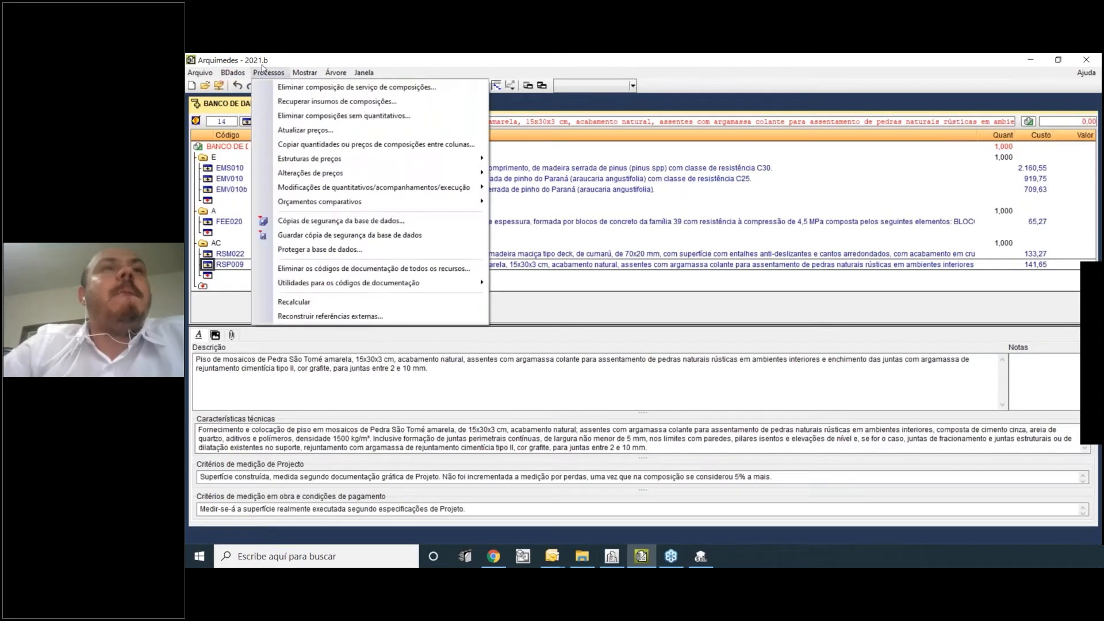
left_click(303, 74)
left_click(276, 73)
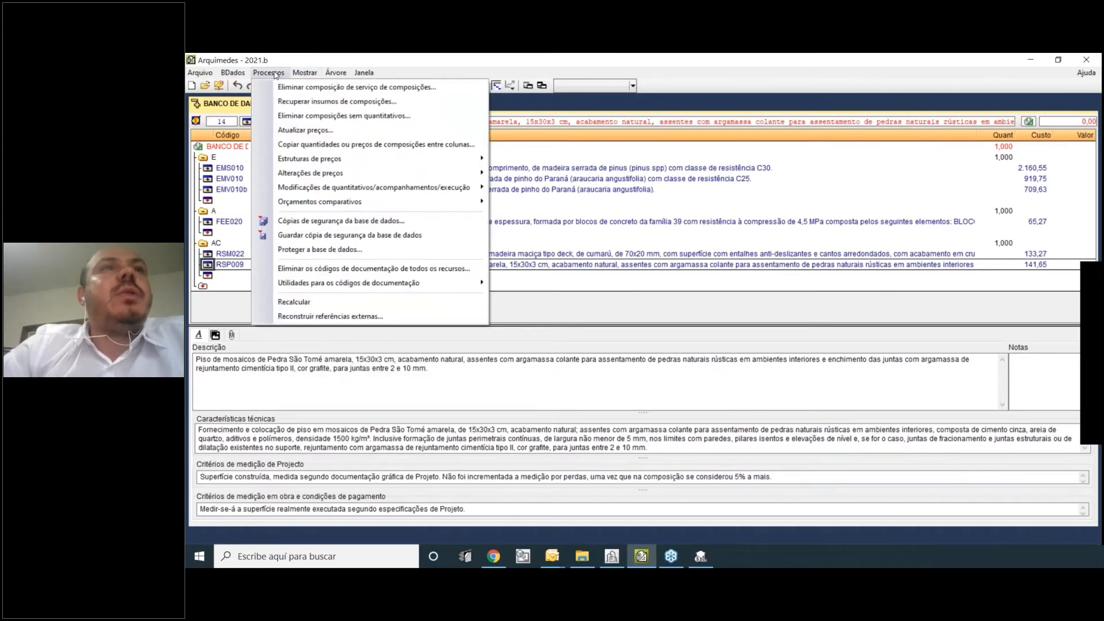
mouse_move(200, 72)
mouse_move(270, 230)
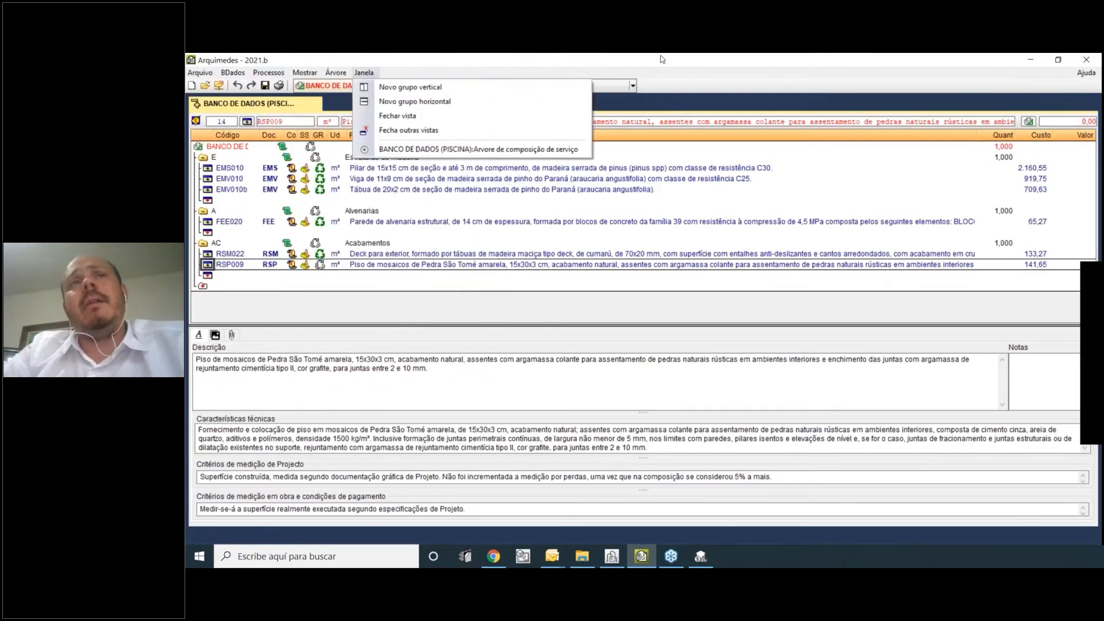
left_click(696, 66)
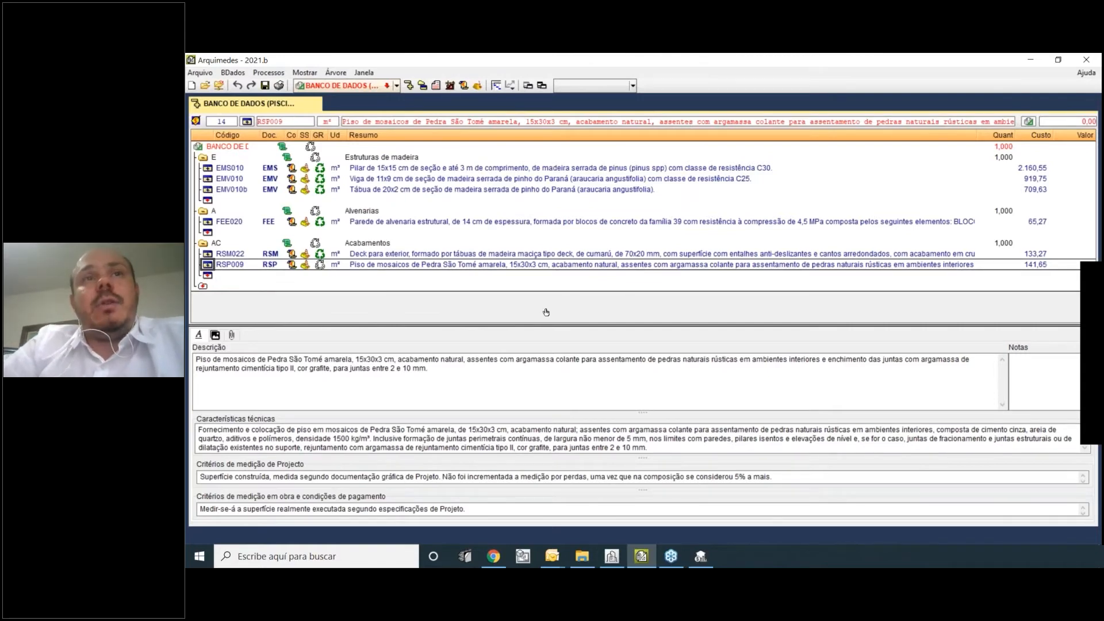
Start exporting the pool price database from Arquimedes to FIEBDC-3 format.
left_click(700, 556)
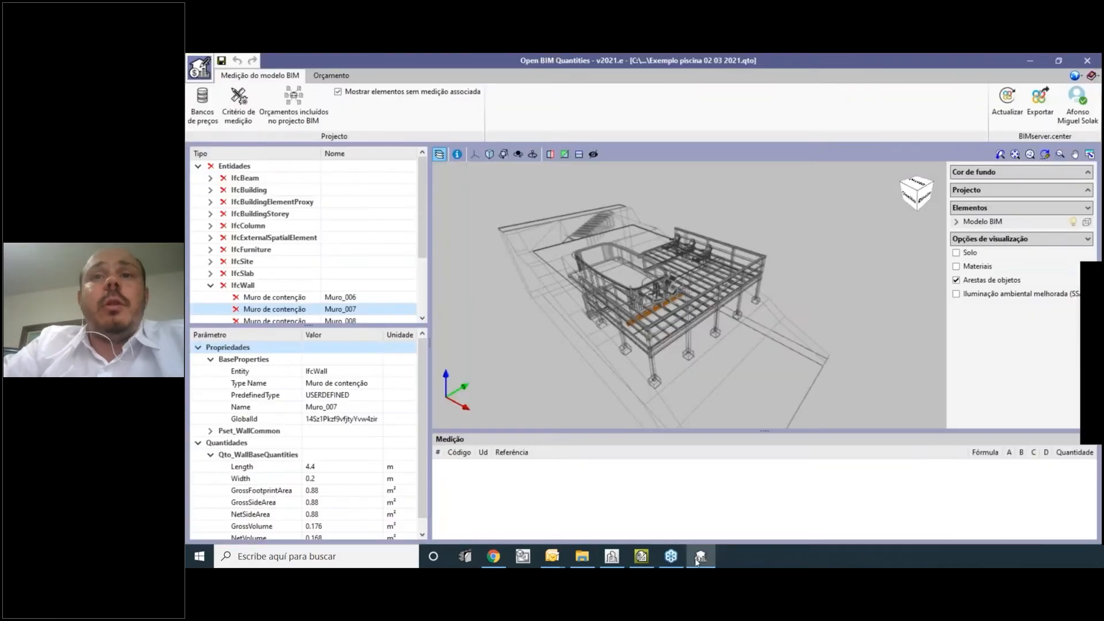
left_click(650, 563)
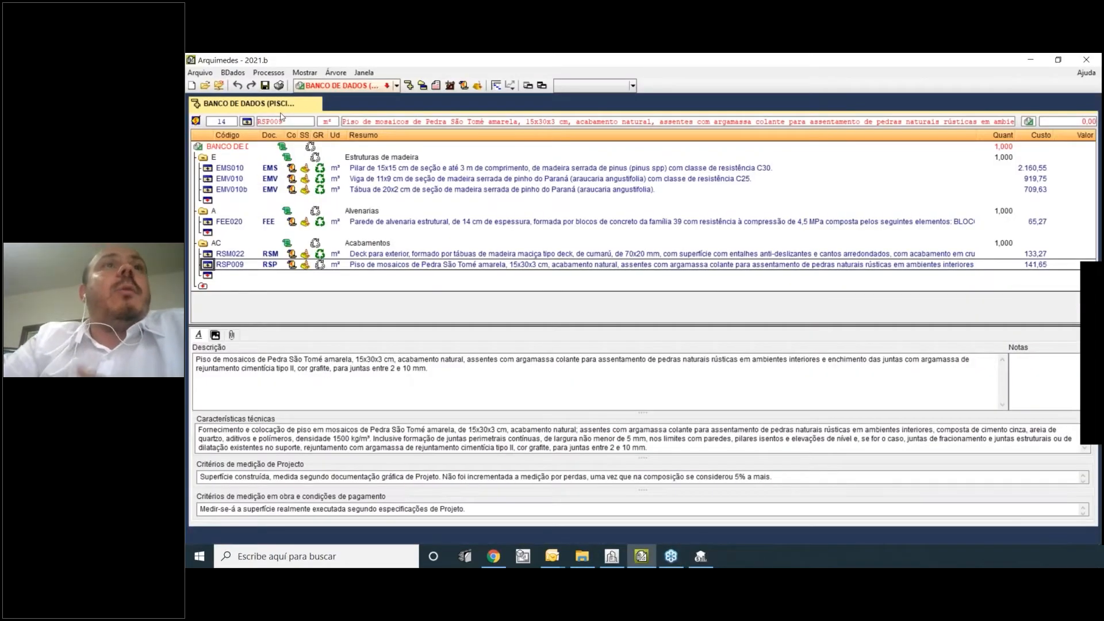
left_click(201, 72)
mouse_move(222, 248)
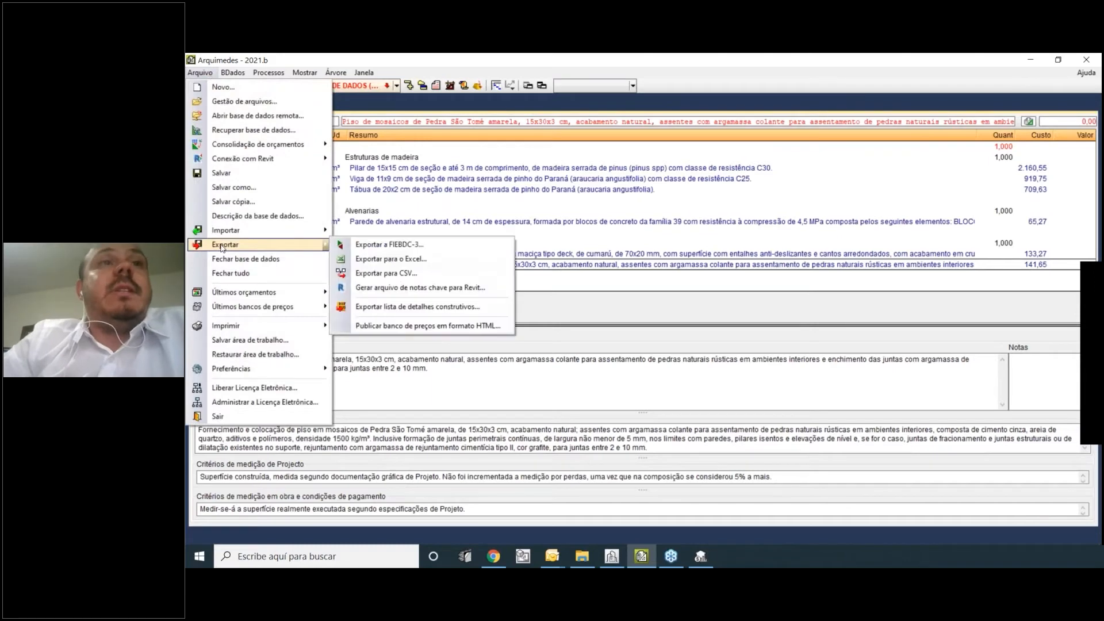
left_click(417, 245)
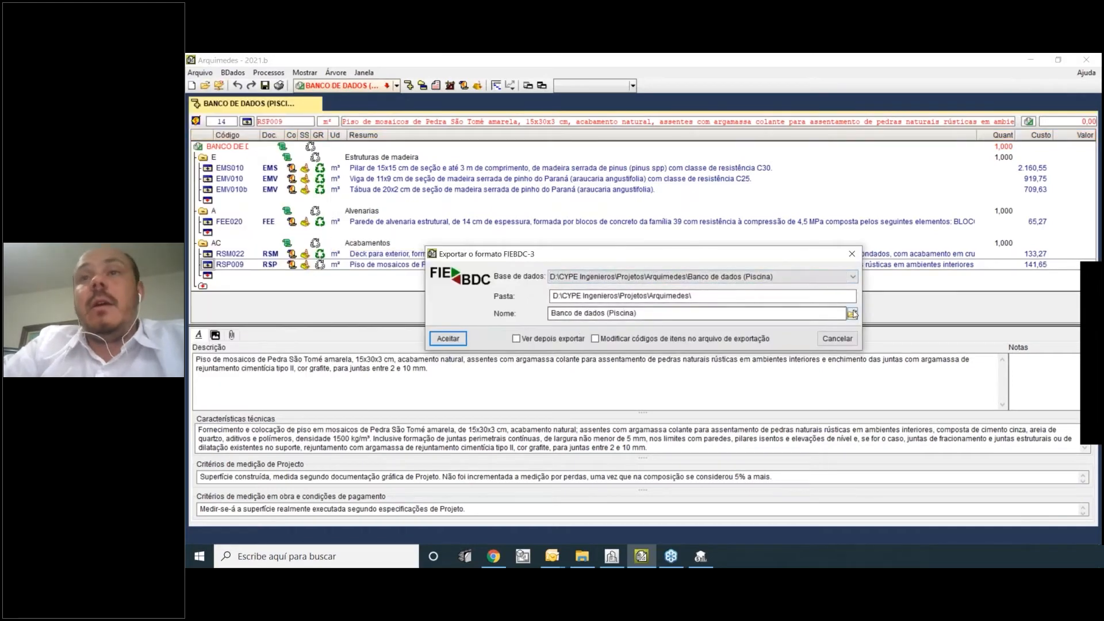
Export the database as the BC3 file Banco de dados (Piscina) to the desktop (Escritorio), keeping the default export options.
left_click(852, 313)
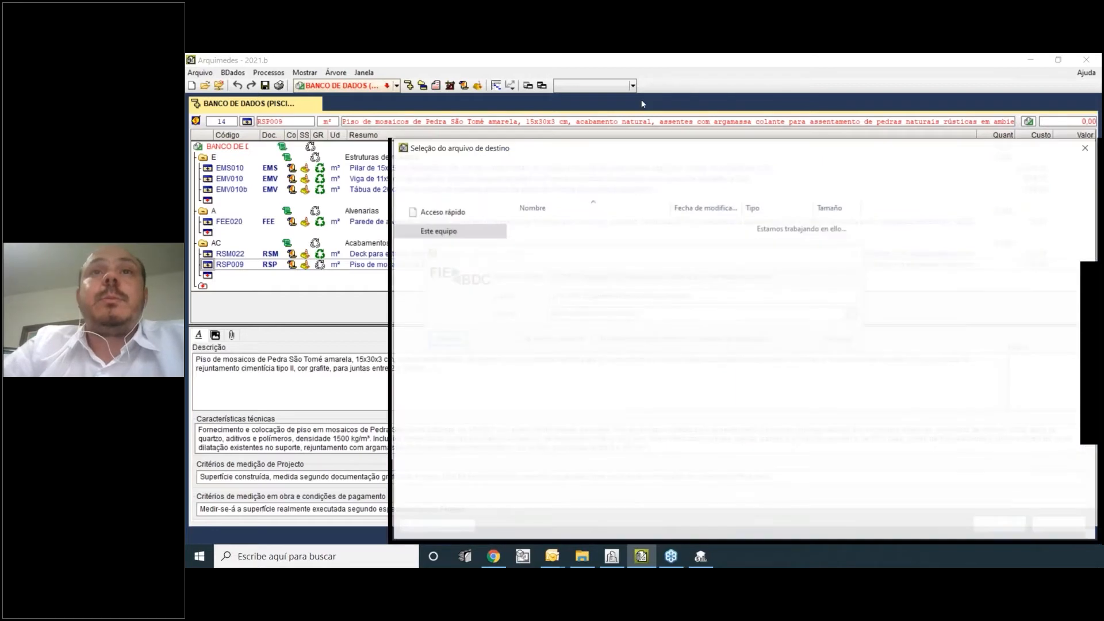
scroll(343, 287, "up", 1)
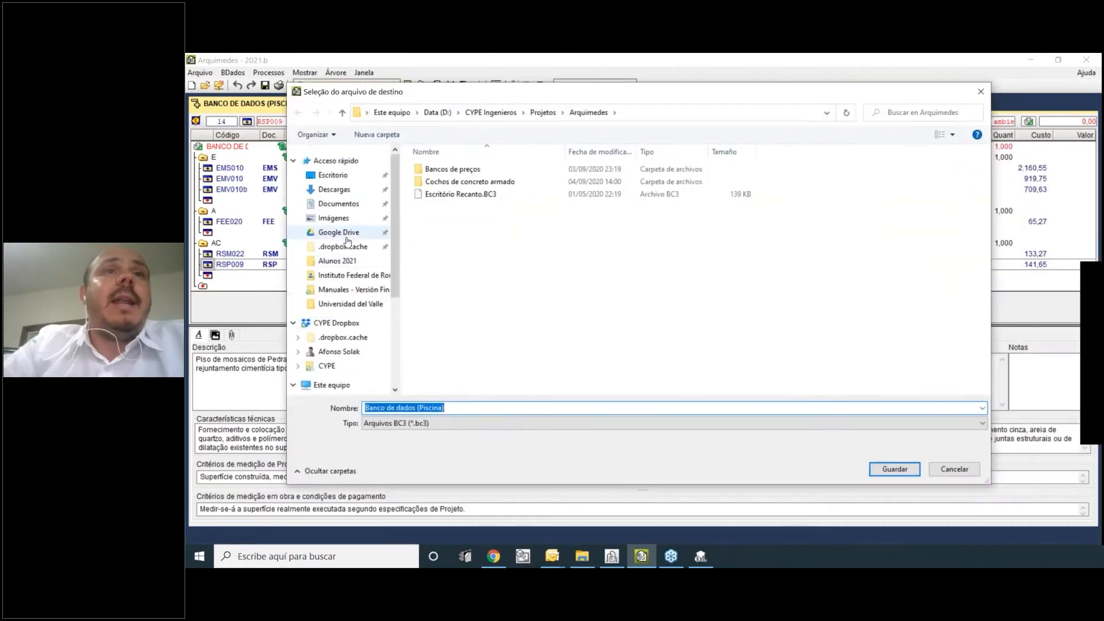
scroll(339, 351, "down", 1)
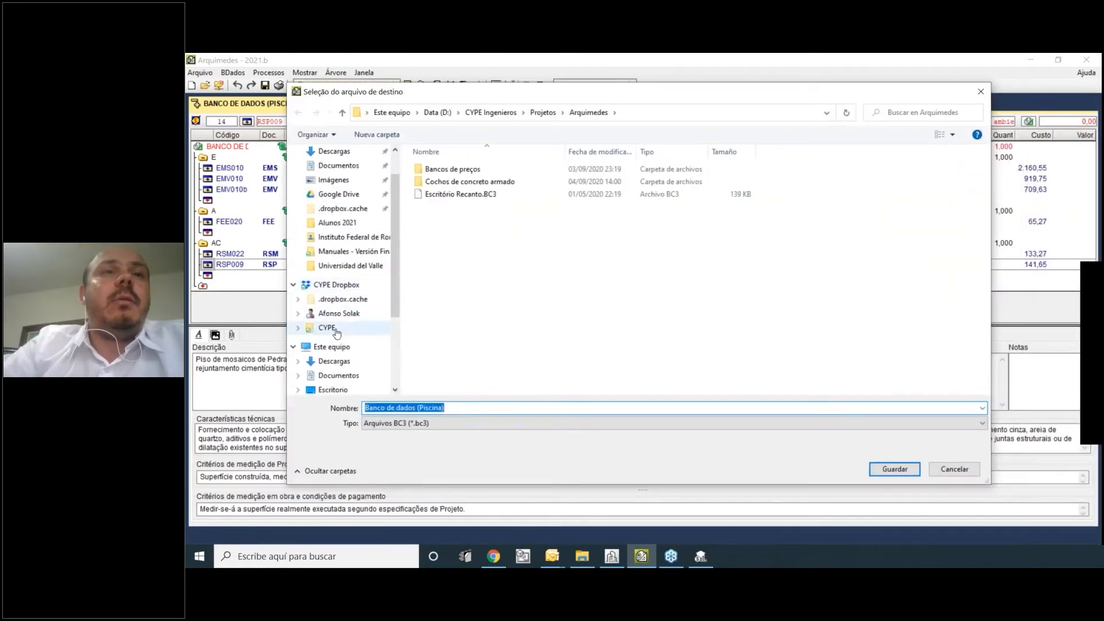
left_click(332, 344)
scroll(345, 192, "up", 1)
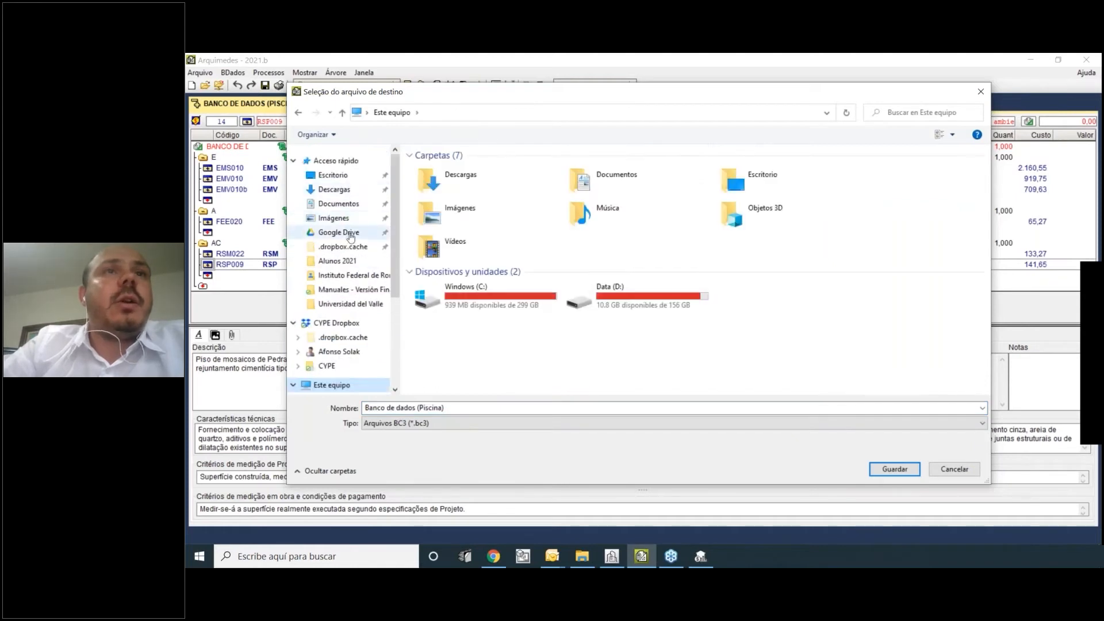
left_click(344, 176)
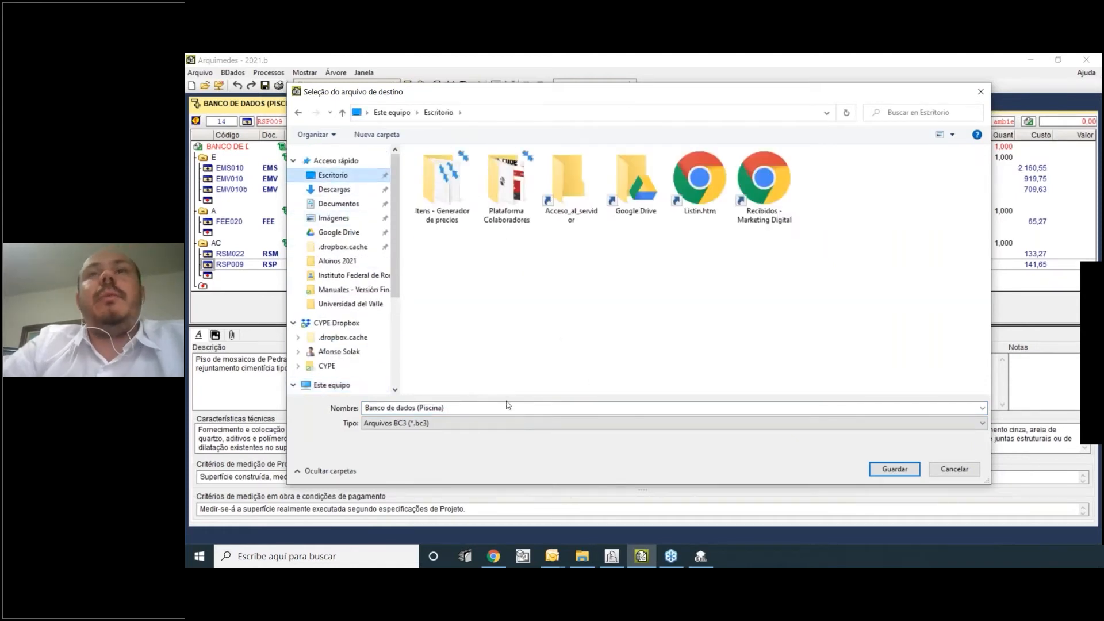
left_click(480, 409)
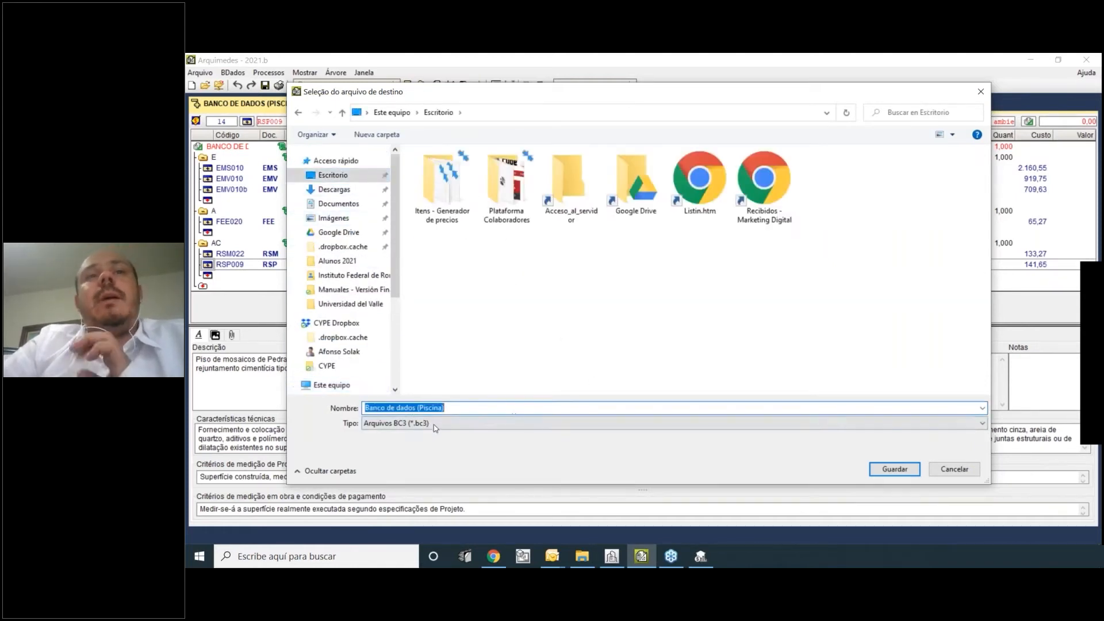
left_click(894, 473)
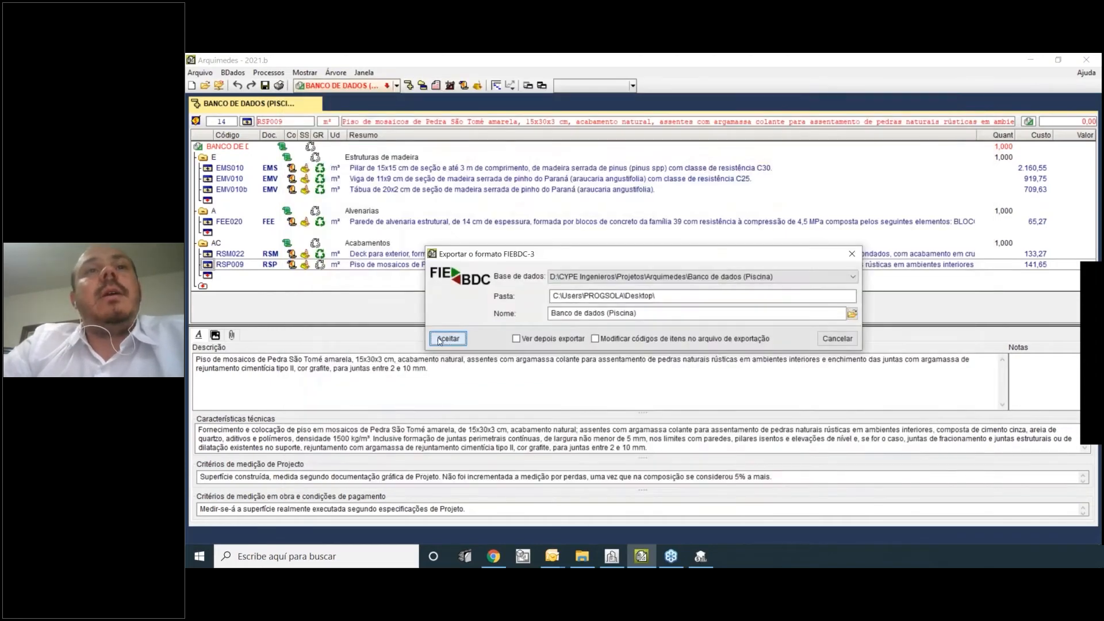
left_click(447, 338)
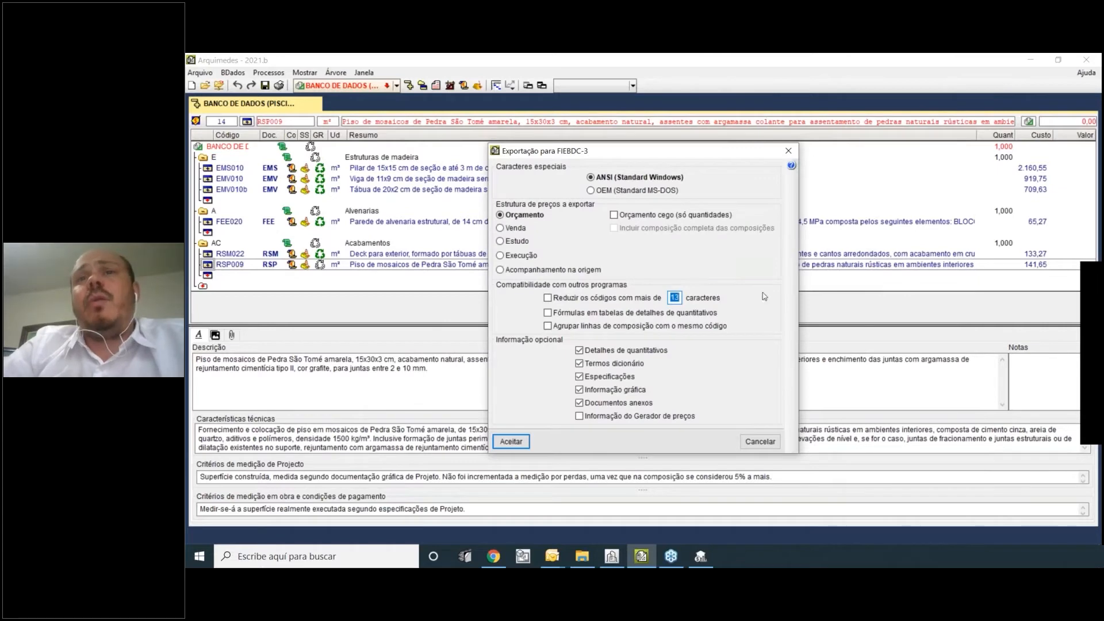
left_click(512, 441)
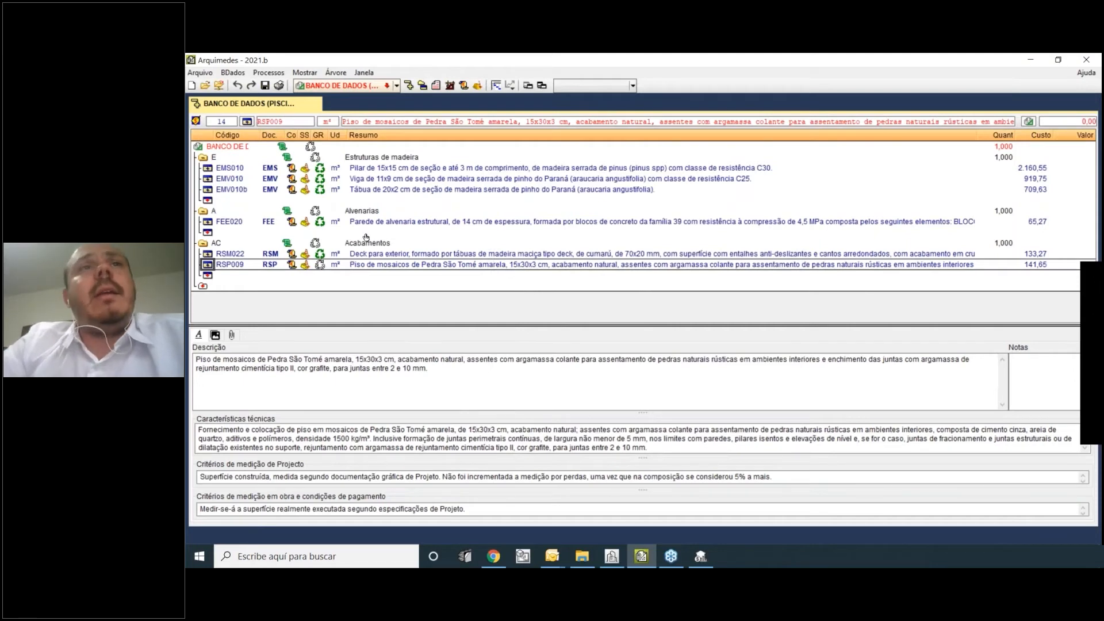
Switch to Open BIM Quantities and start a new price bank with the BC3 (FIEBDC-3) file import enabled.
left_click(698, 556)
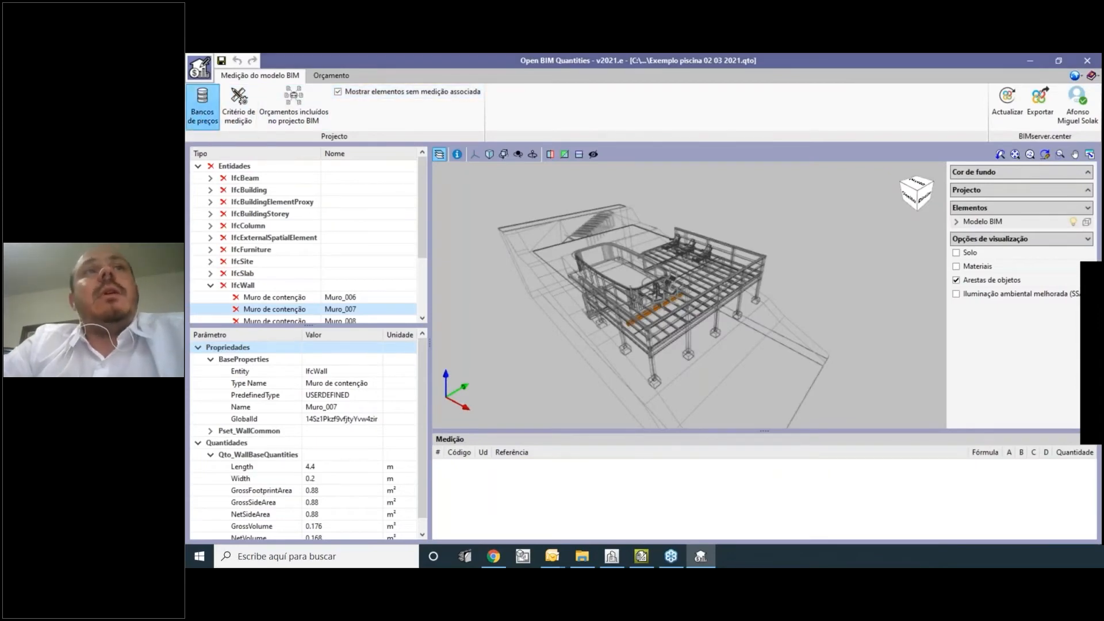
left_click(201, 105)
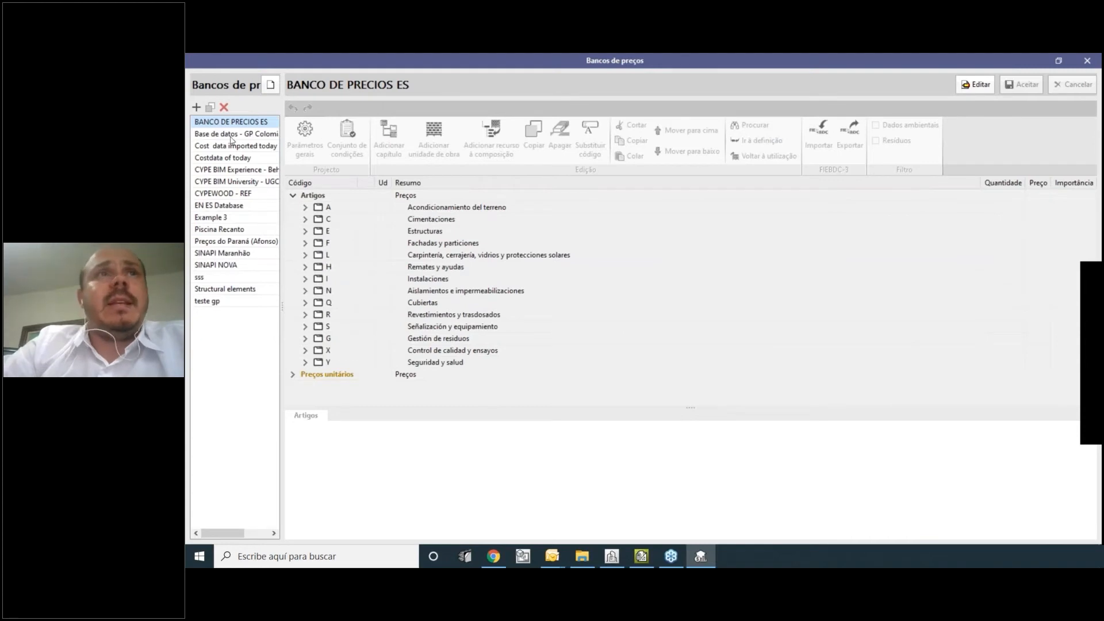
left_click(197, 107)
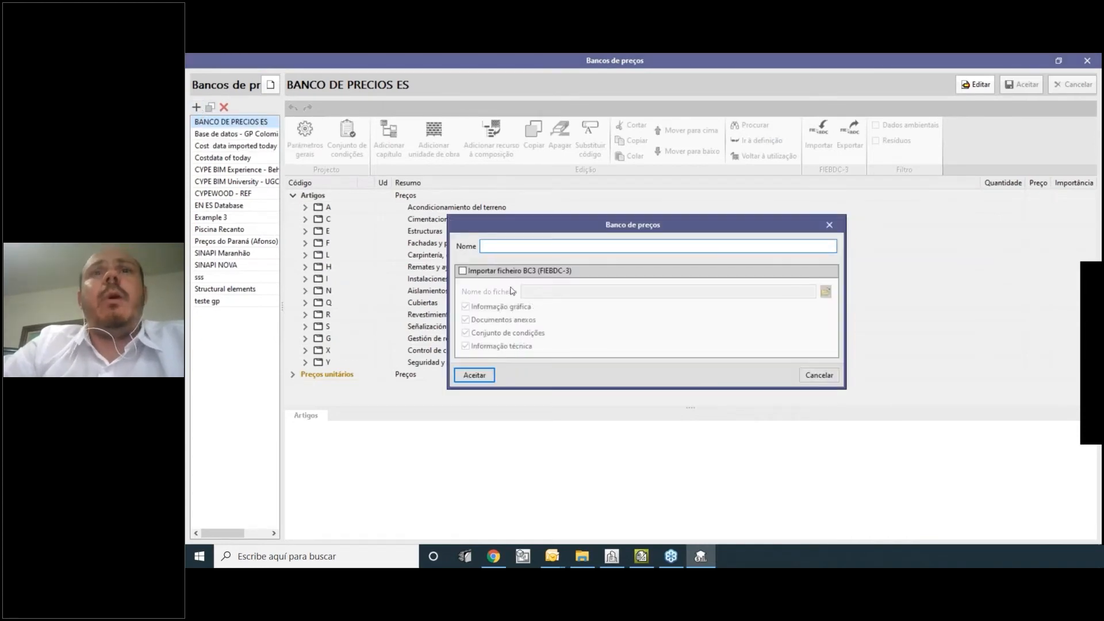
left_click(471, 272)
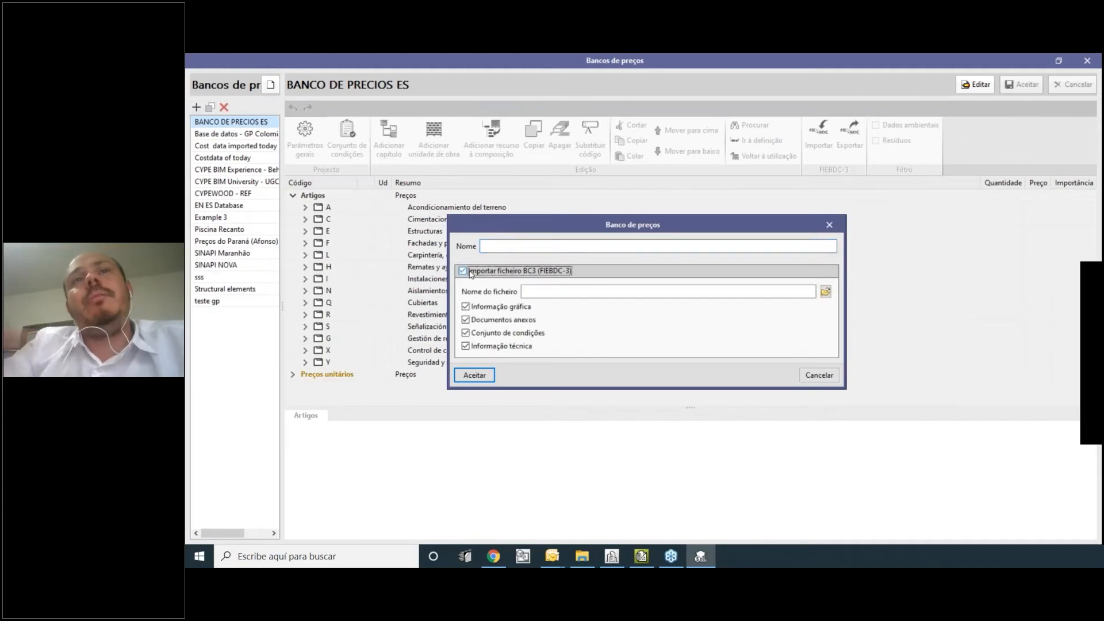
left_click(642, 556)
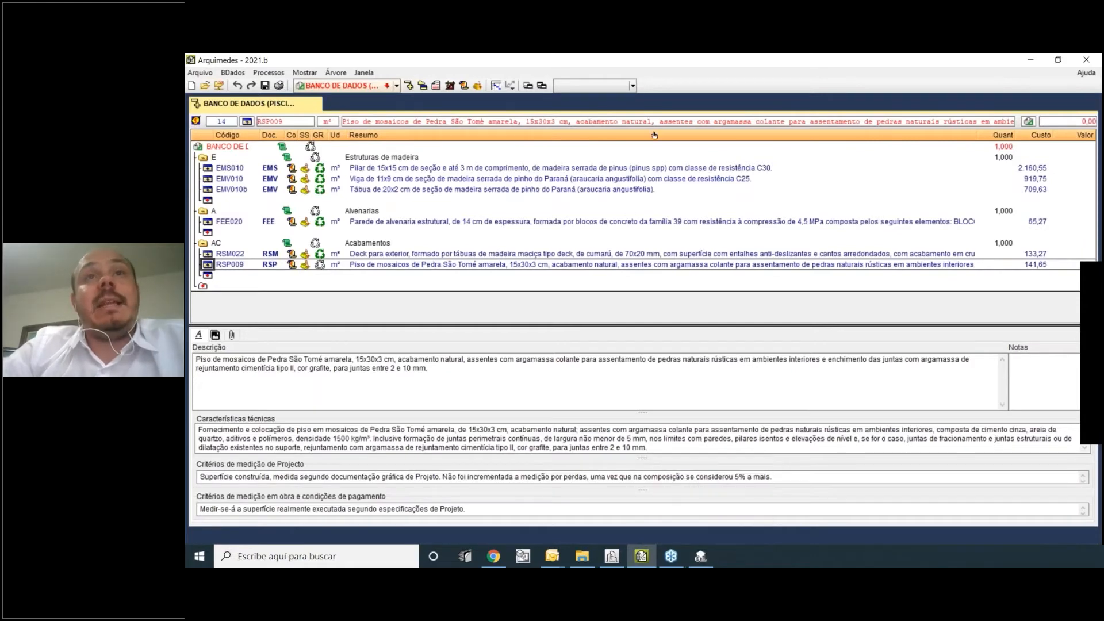
left_click(700, 555)
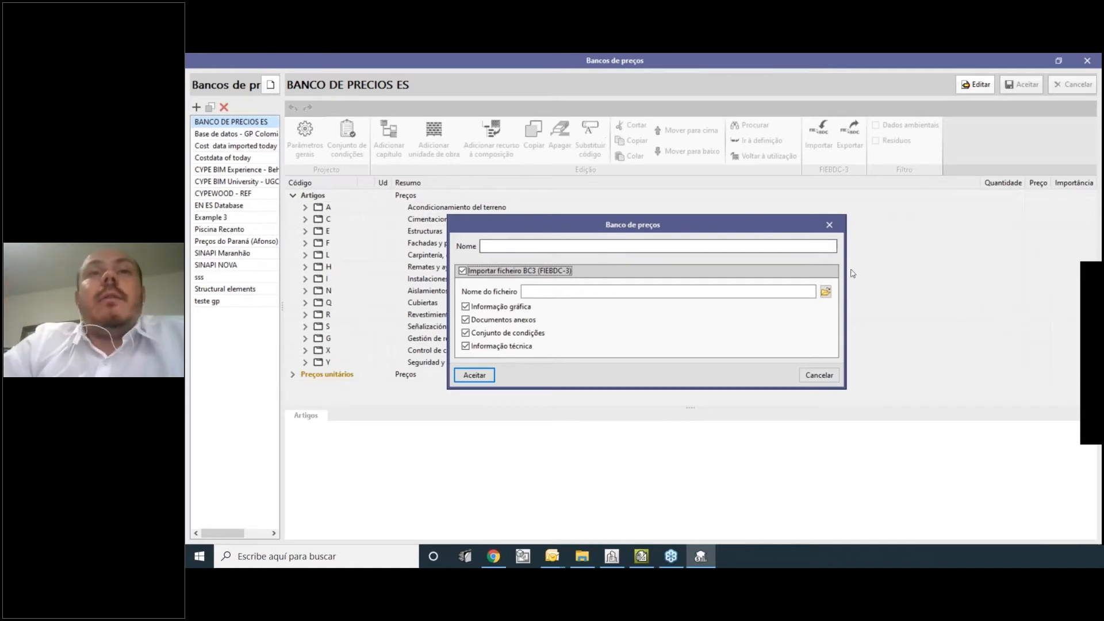
Choose Banco de dados (Piscina).bc3 from the desktop (Escritorio) as the file to import.
left_click(825, 292)
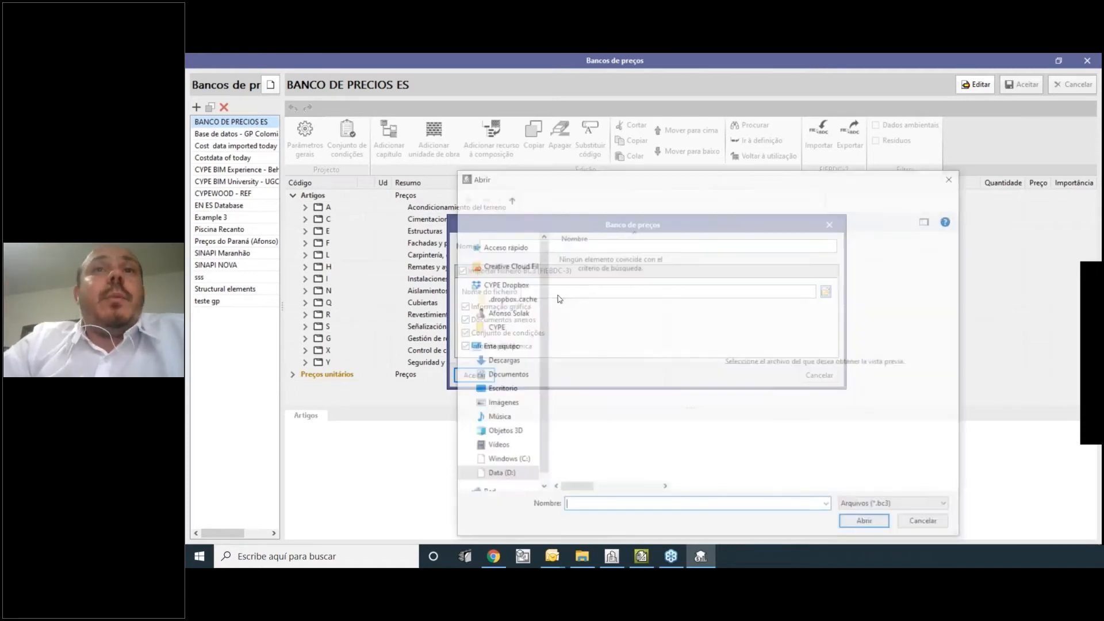
scroll(501, 336, "up", 5)
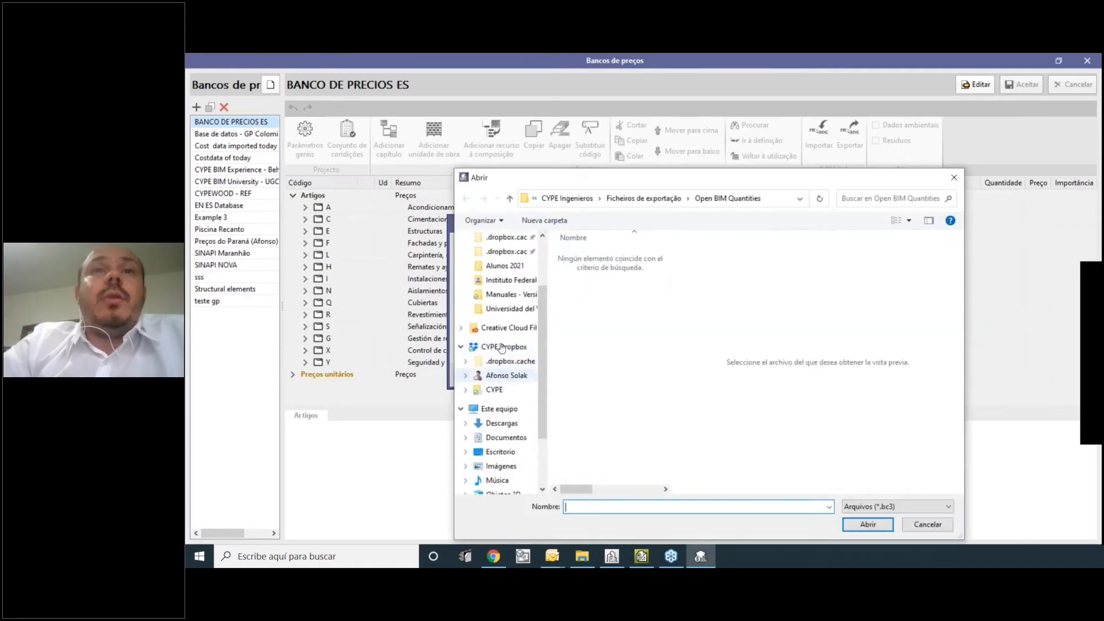
left_click(500, 260)
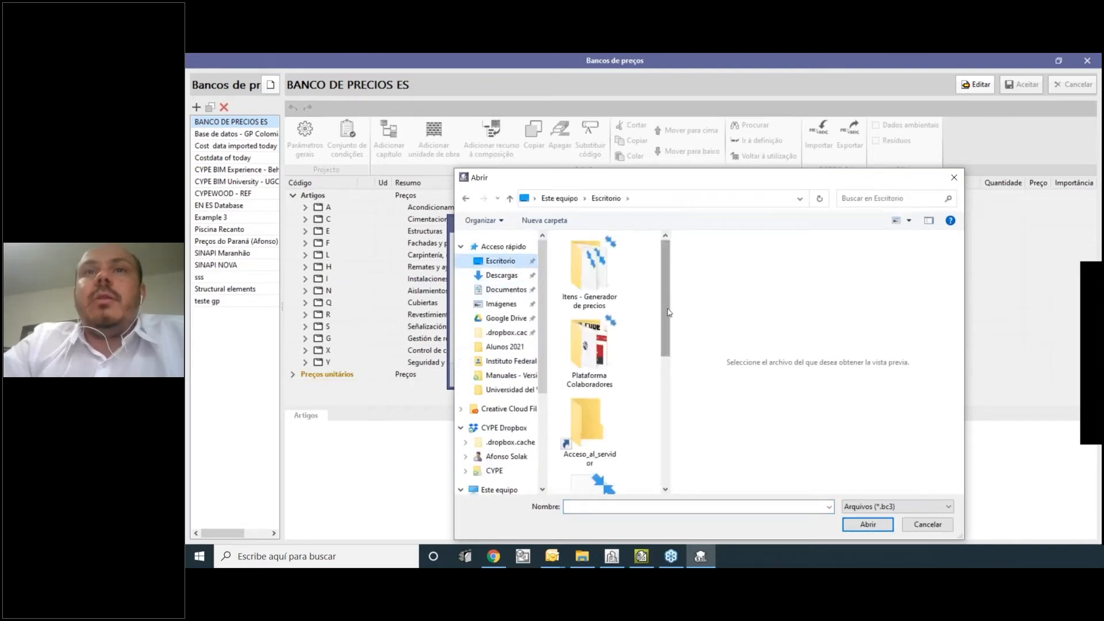
left_click_drag(667, 308, 674, 414)
left_click(589, 282)
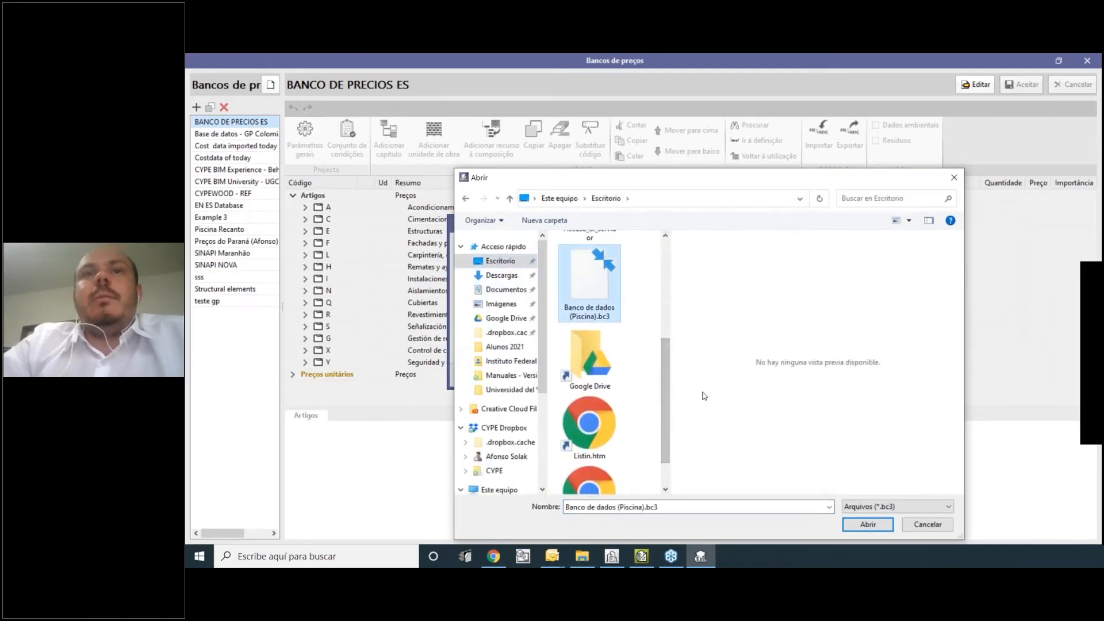
left_click(869, 524)
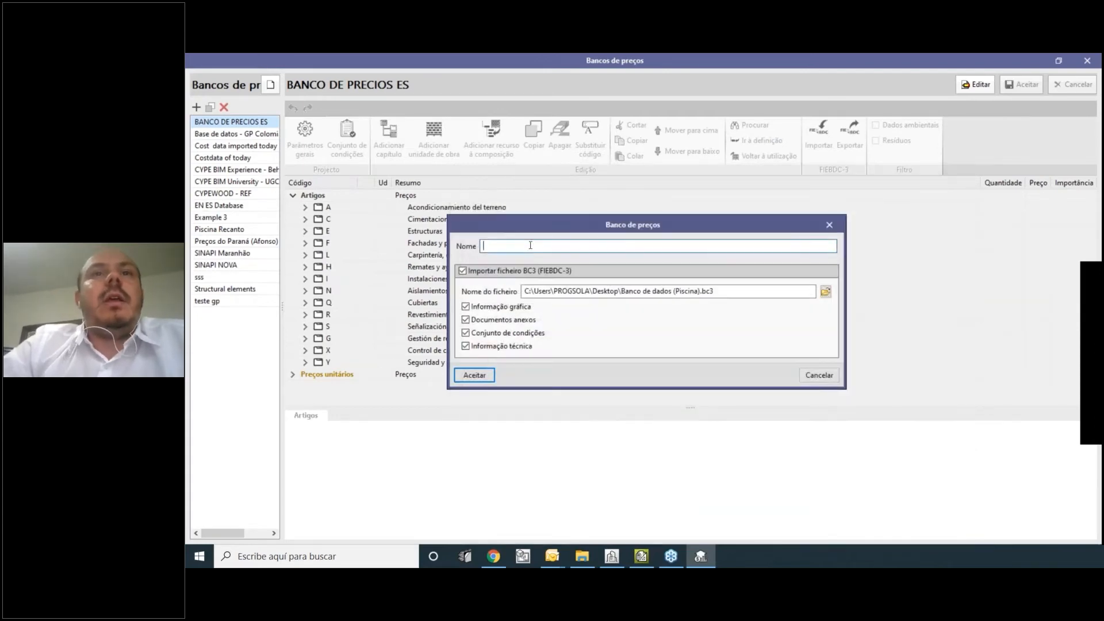
Name the new price bank Banco de dados (Piscina) and complete its import with all information options kept.
type("VanBanc")
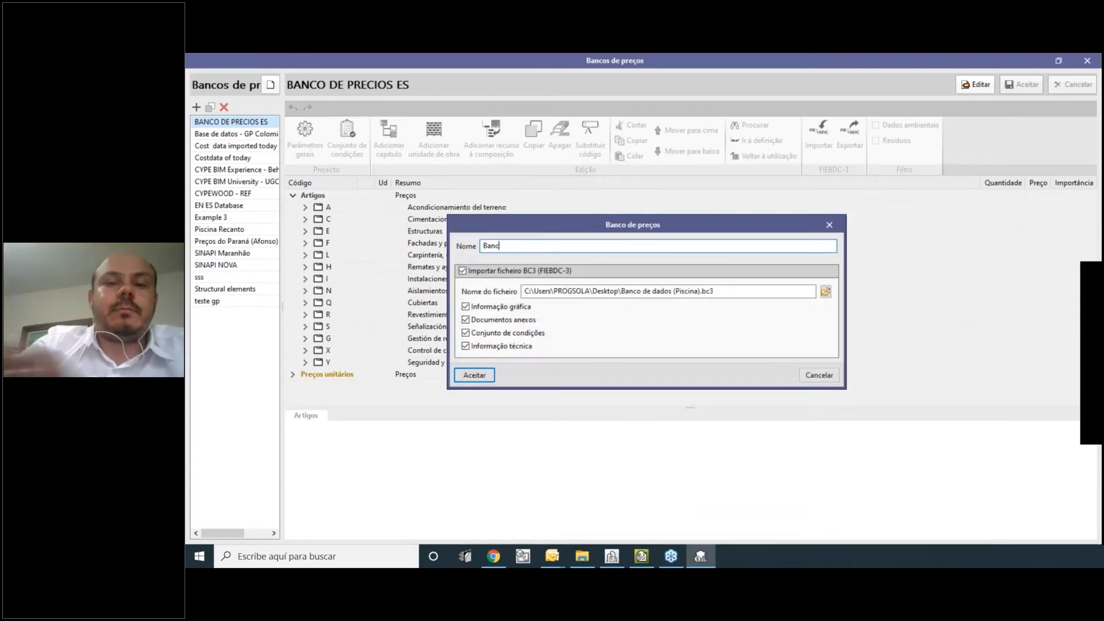
type("o de a")
key("BackSpace")
type("dados")
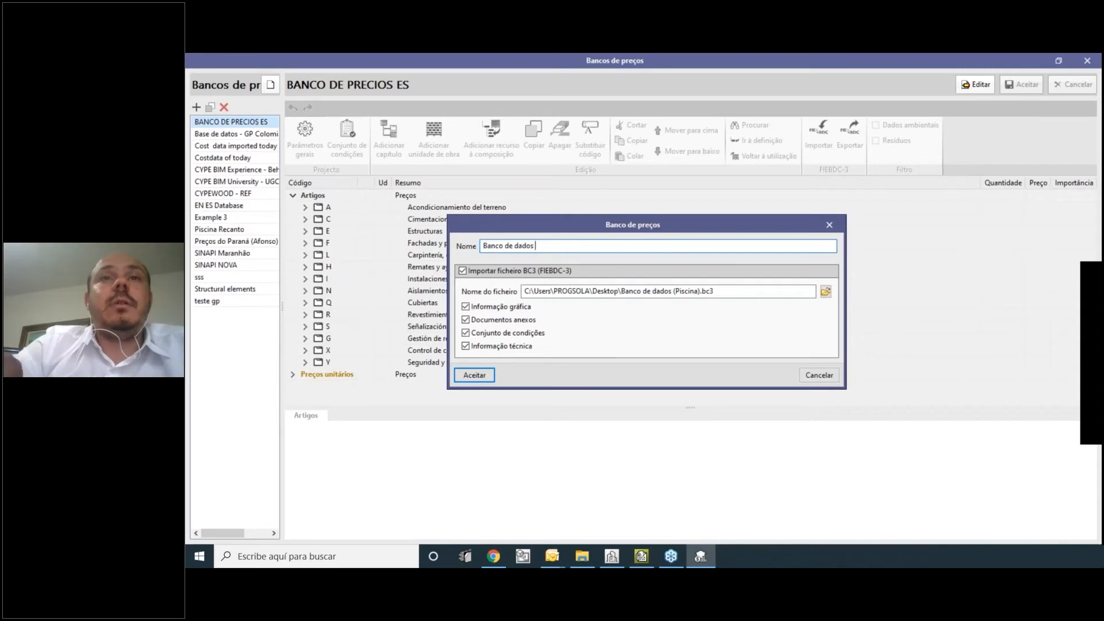
type(" (Piscina")
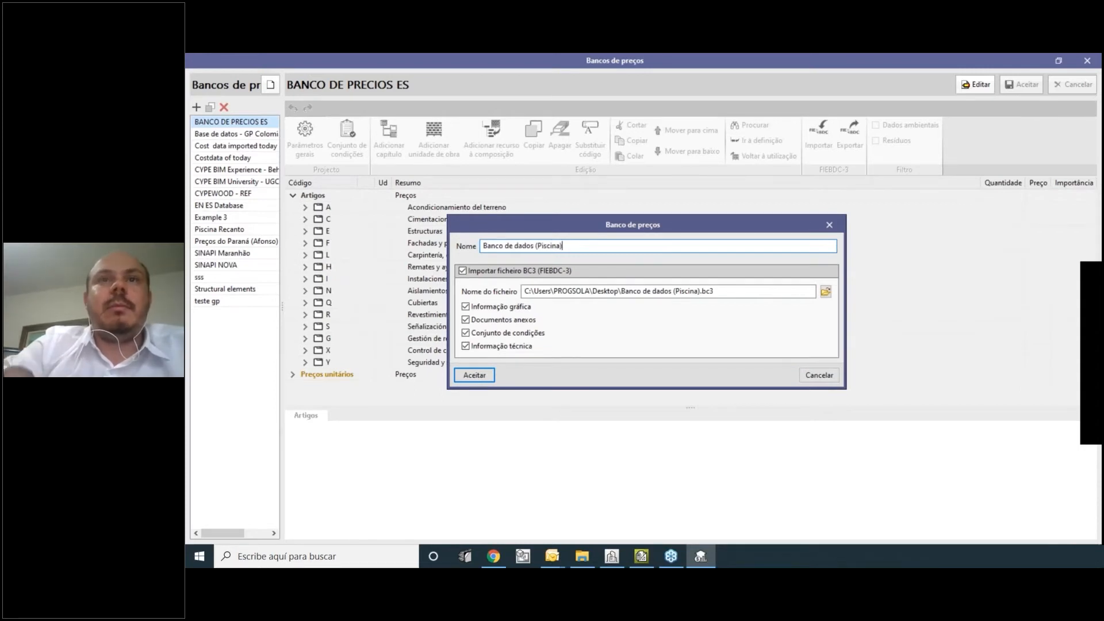
left_click(482, 372)
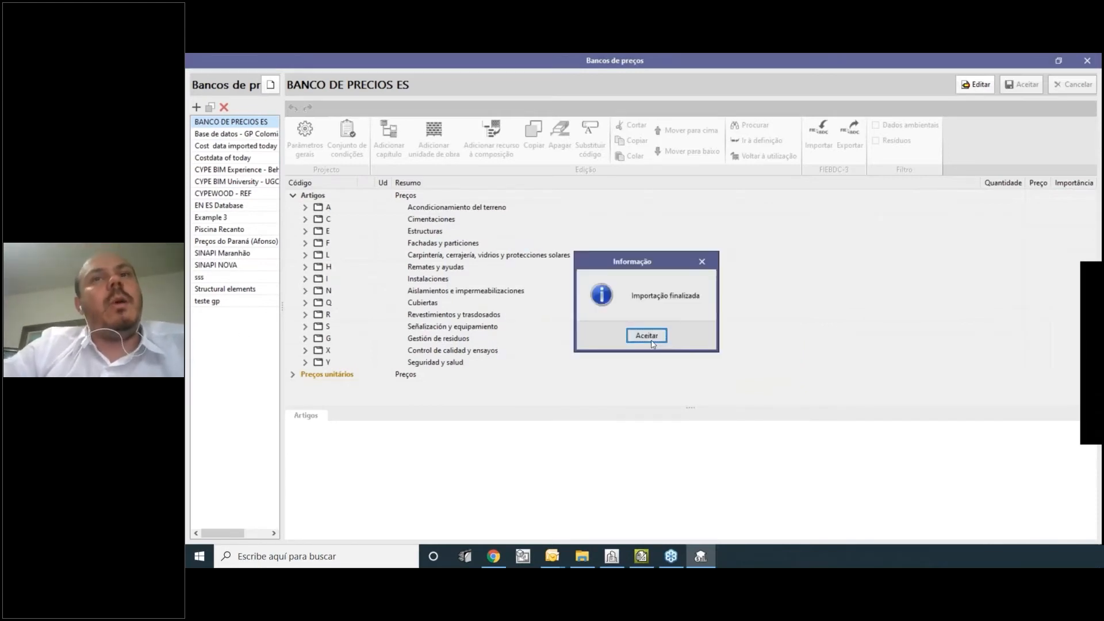
left_click(648, 337)
Examine the chapters of other price banks: SINAPI Maranhão, SINAPI NOVA, Base de datos - GP Colomia, Costdata of today, Cost data imported today and Structural elements.
left_click_drag(281, 310, 406, 313)
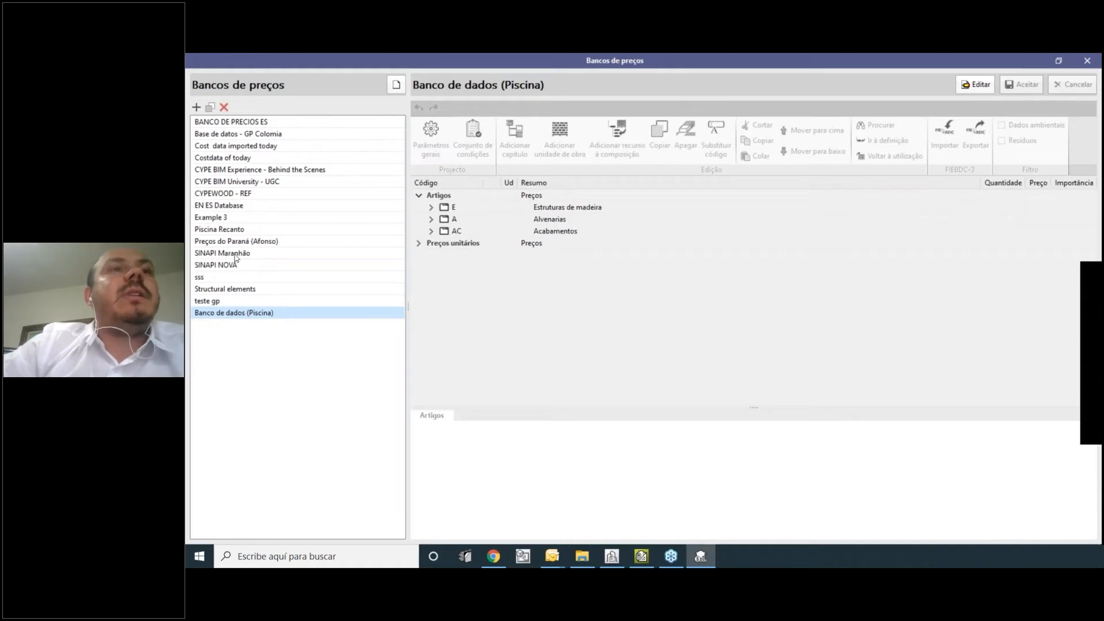
left_click(236, 255)
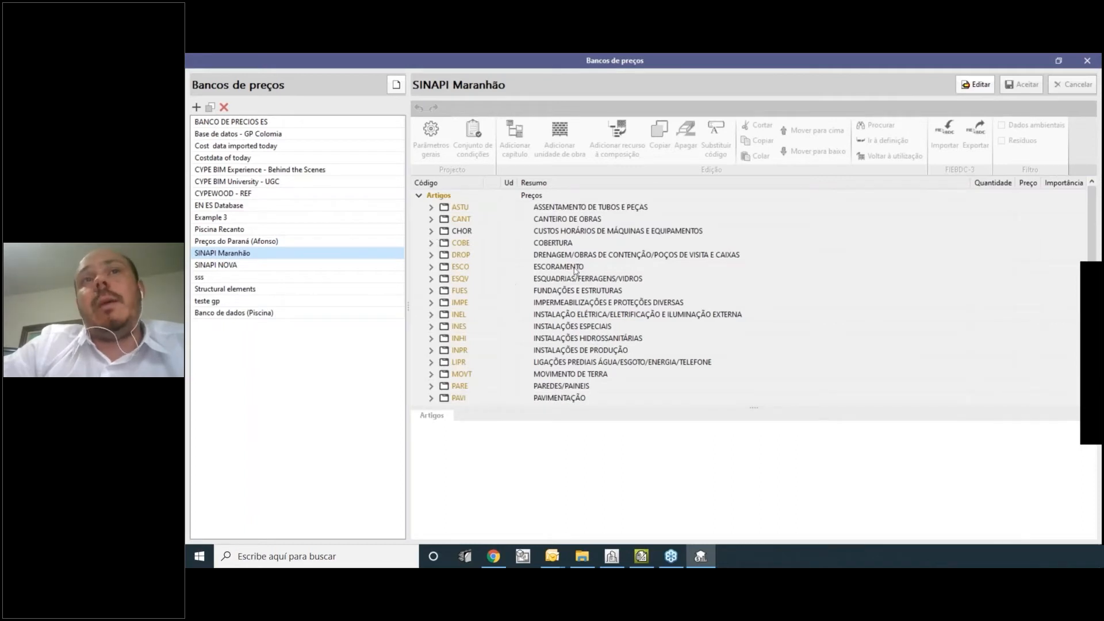
left_click(238, 265)
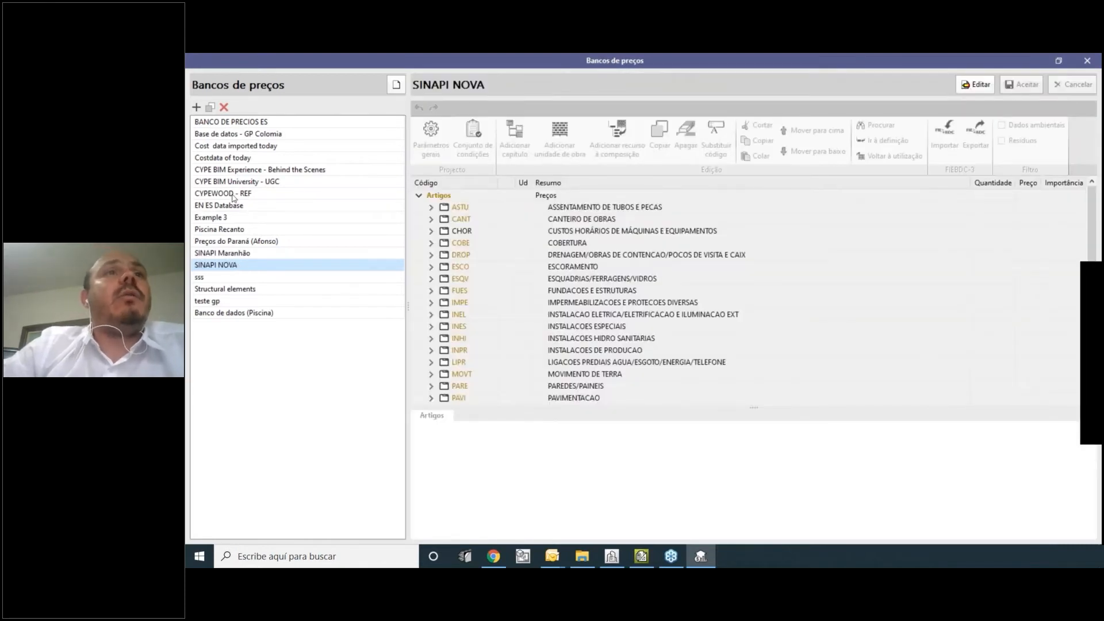
left_click(231, 136)
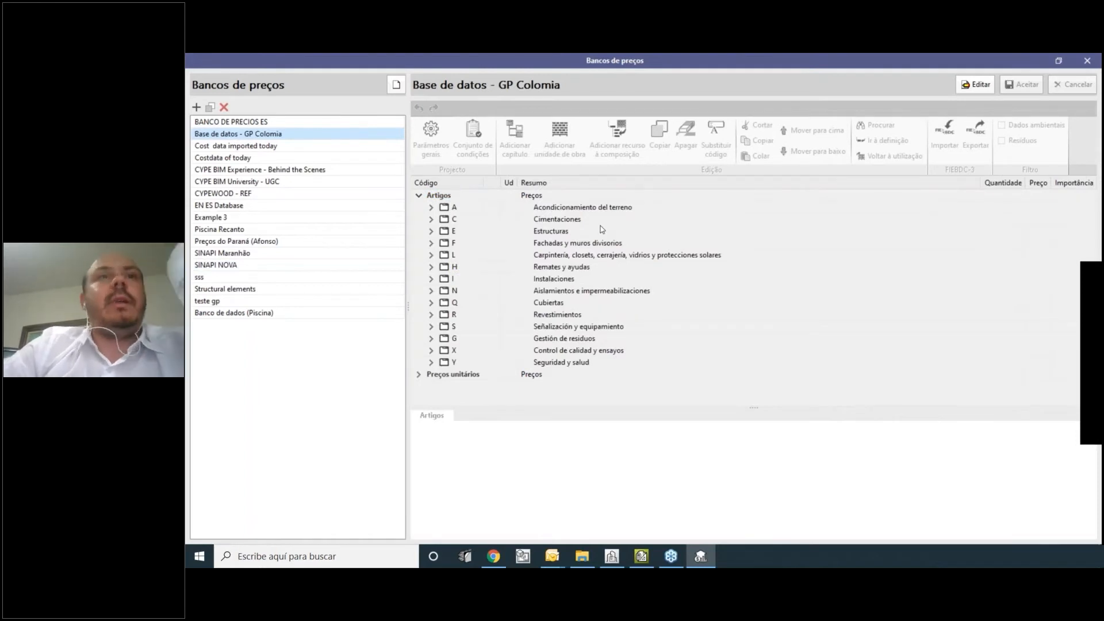
left_click(216, 159)
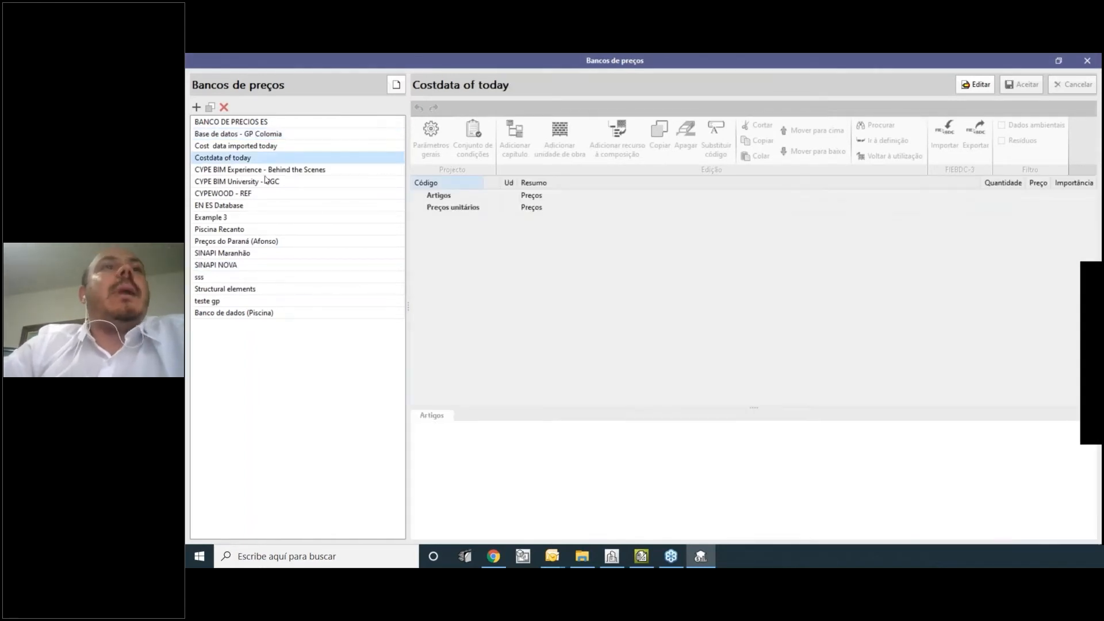
left_click(248, 147)
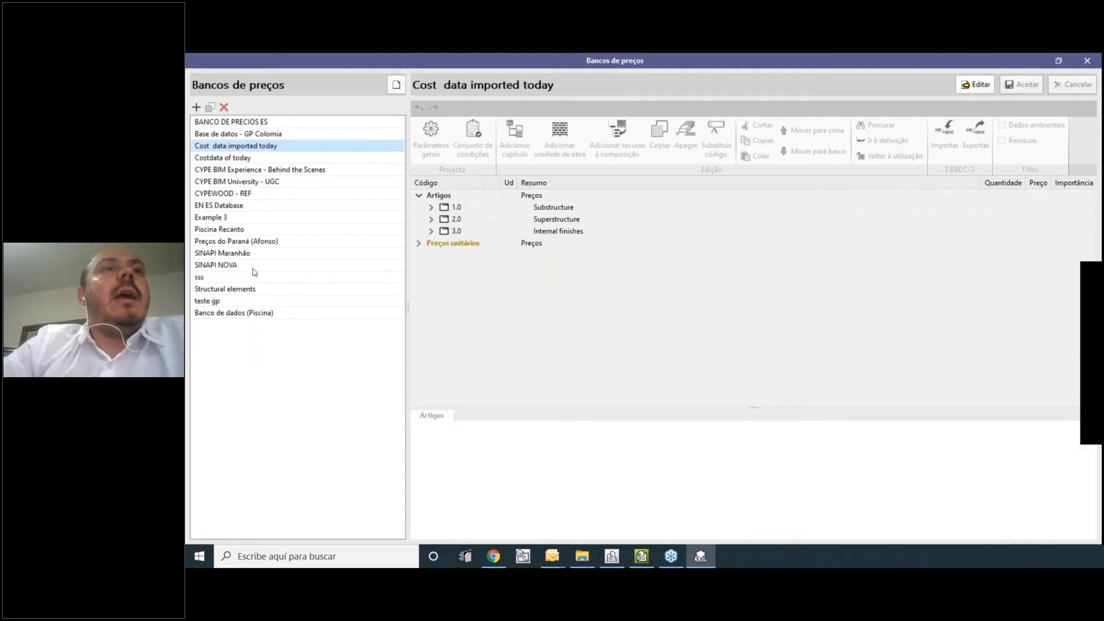
left_click(267, 291)
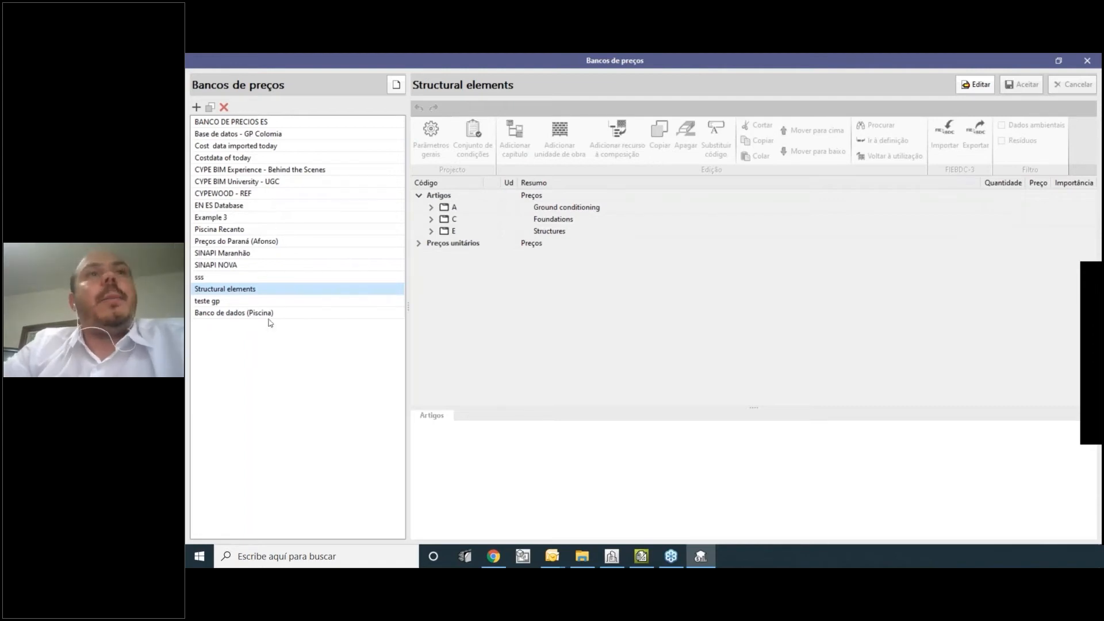
Open the Banco de dados (Piscina) price bank for editing and examine chapter E with the breakdown of item EMS010.
left_click(250, 301)
left_click(250, 314)
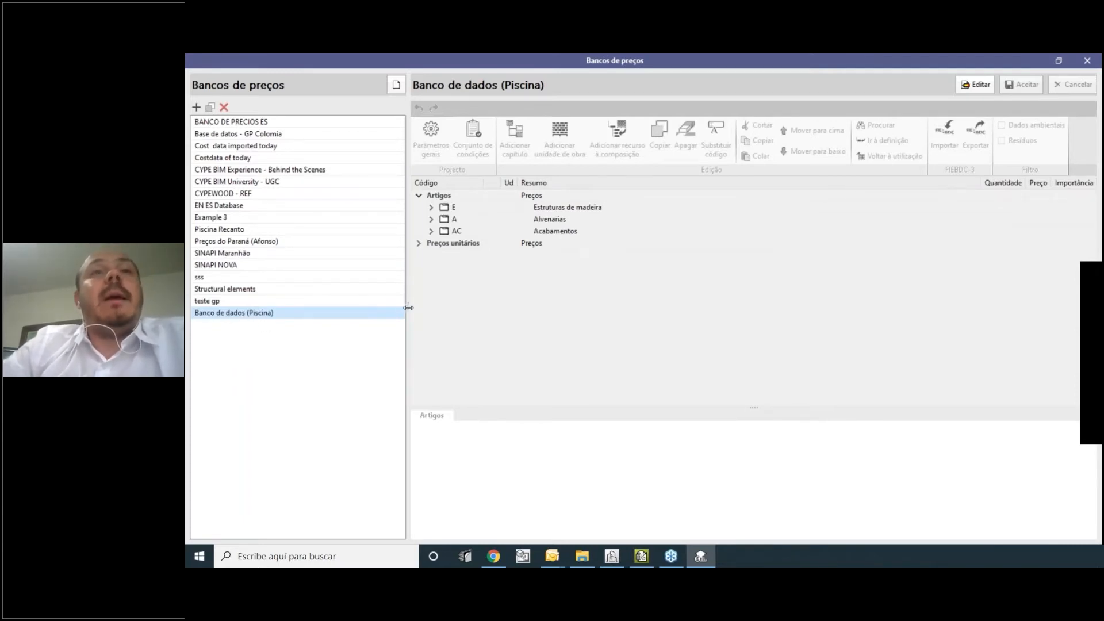
left_click_drag(408, 307, 353, 297)
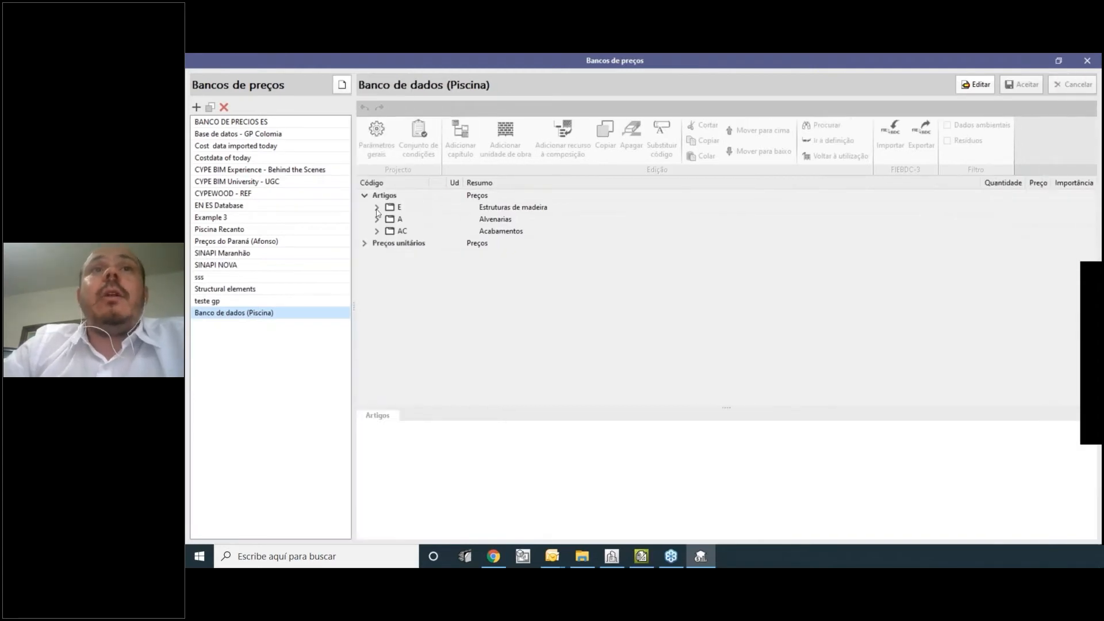
left_click(959, 85)
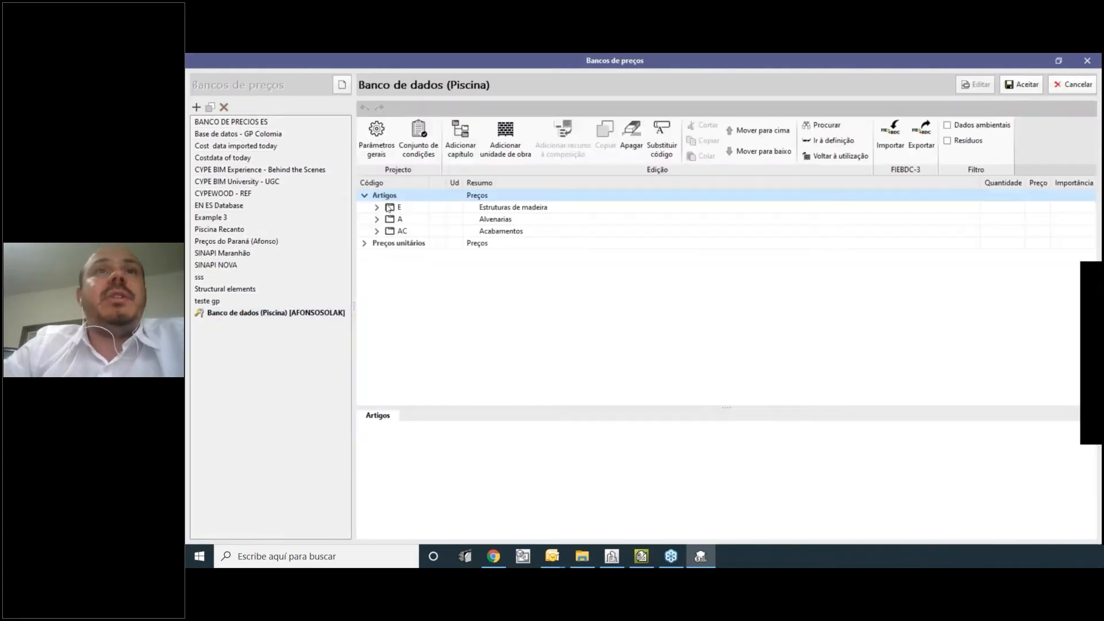
left_click(377, 207)
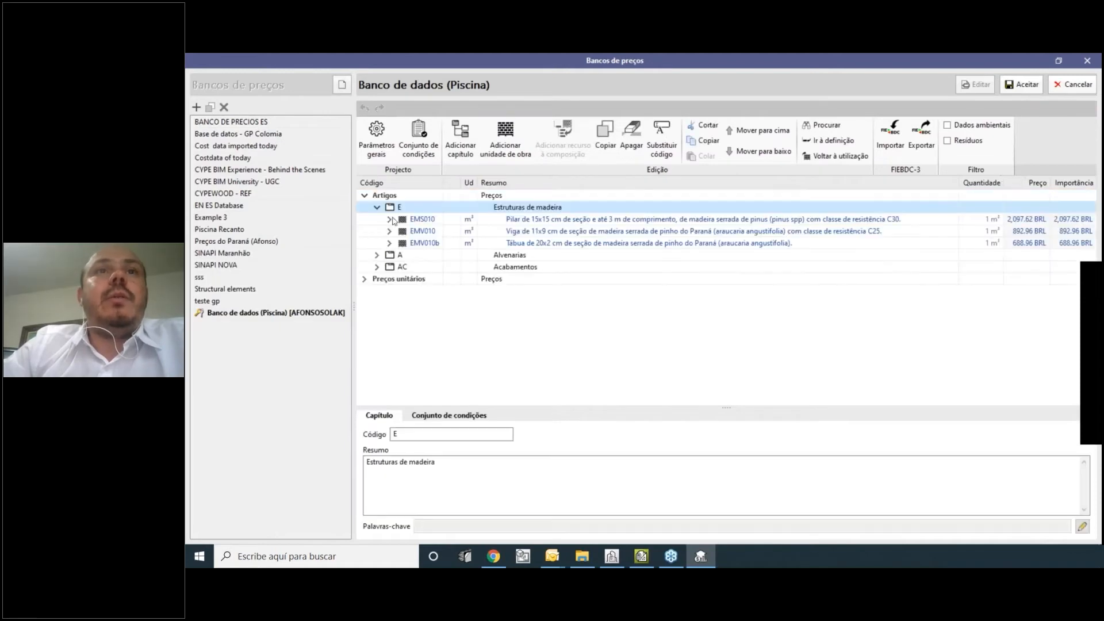
left_click(390, 219)
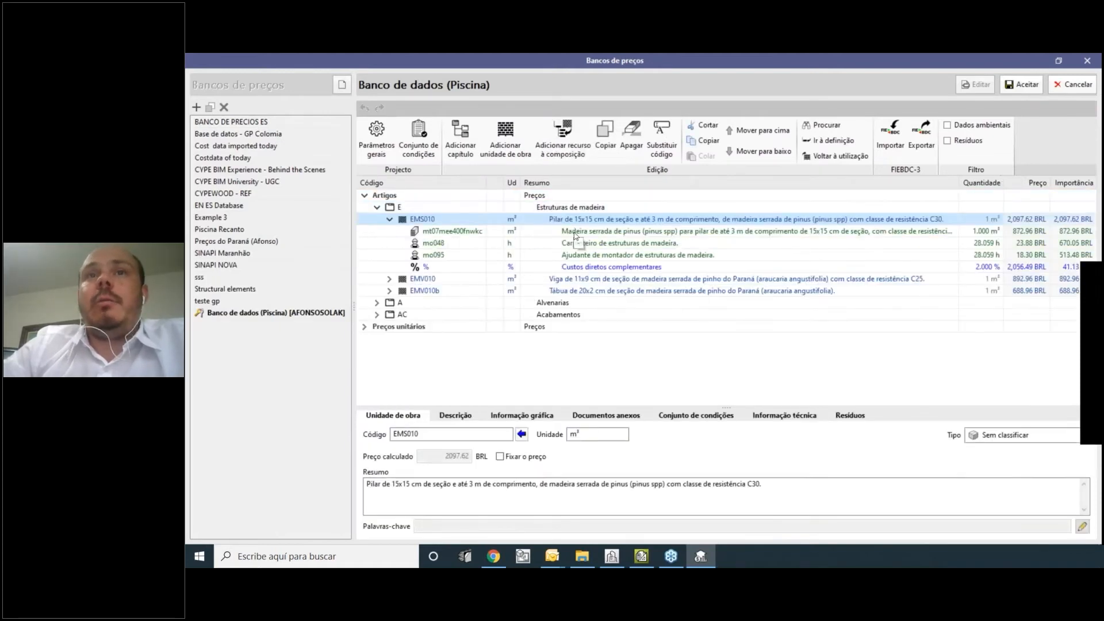
Examine the structural masonry wall item FEE020 and its resource breakdown in the Alvenarias chapter.
left_click(378, 303)
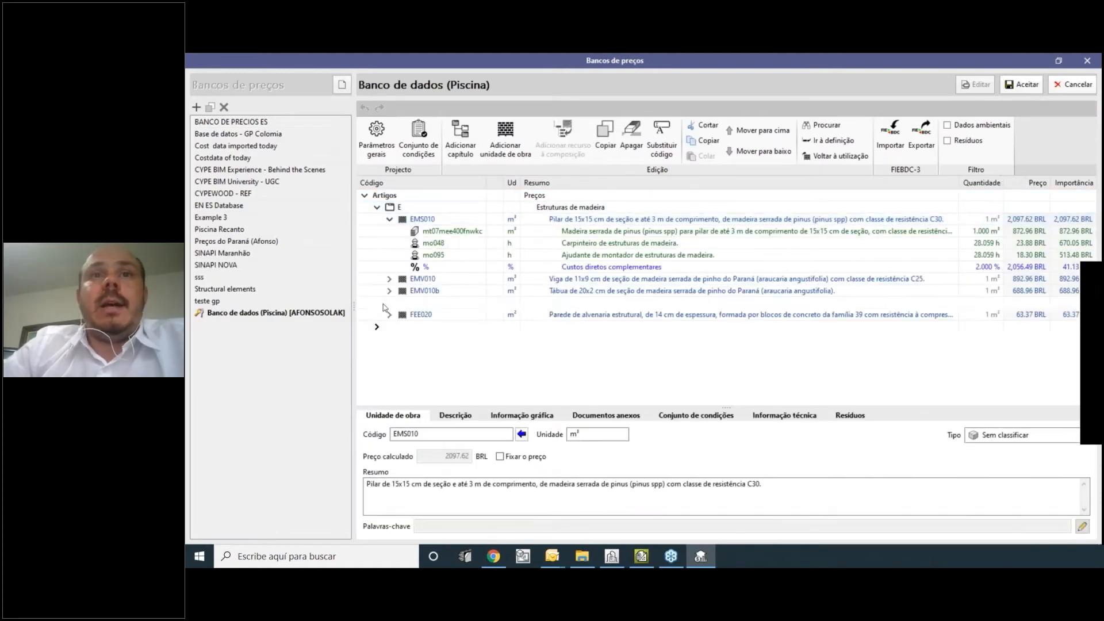
left_click(572, 316)
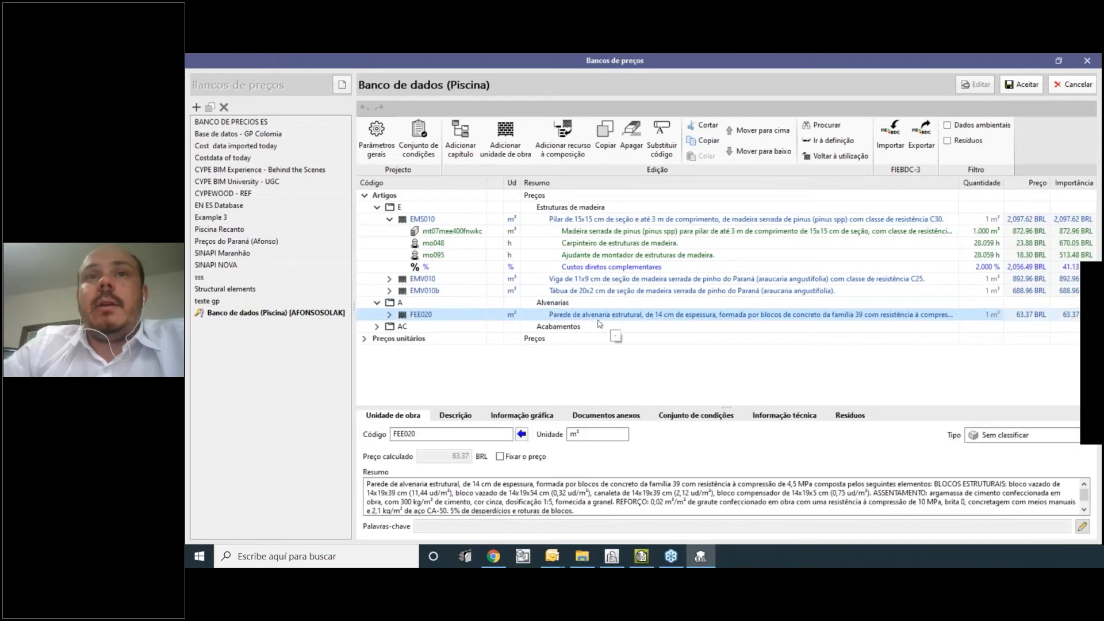
left_click(389, 314)
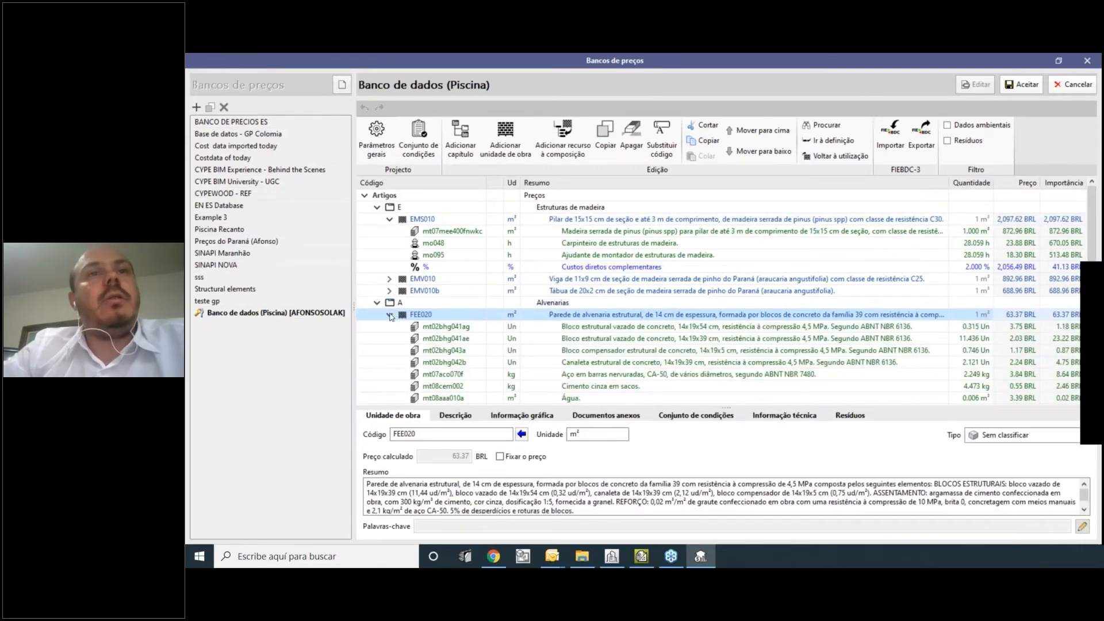
left_click(389, 314)
Examine the Acabamentos chapter with the breakdowns of deck item RSM022 and stone floor item RSP009, including its tile resource.
left_click(437, 326)
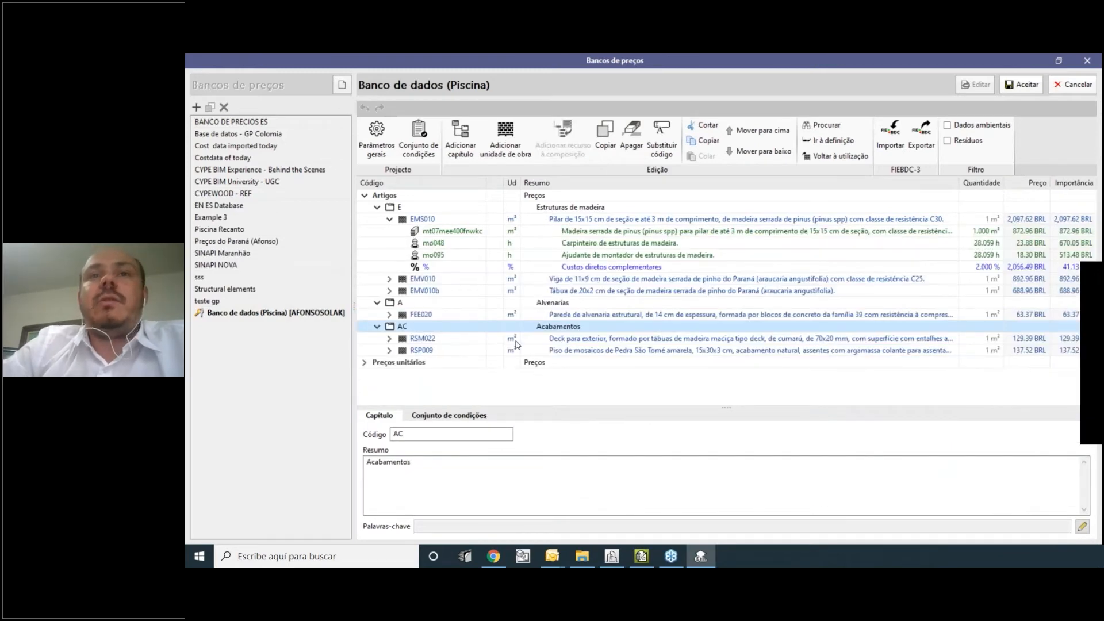
double_click(438, 341)
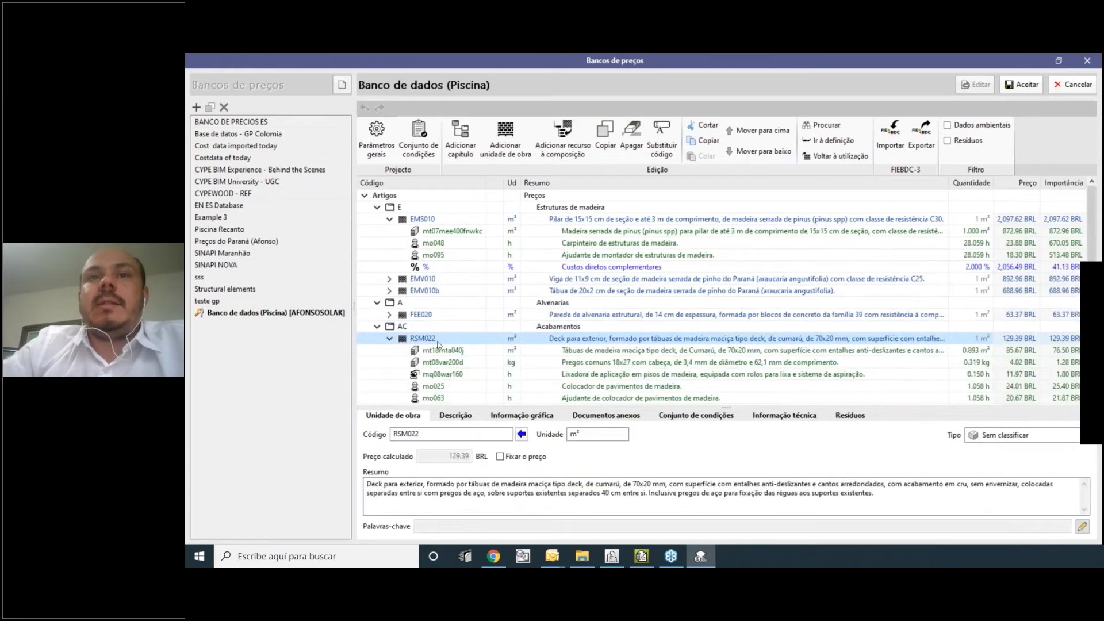
left_click(390, 339)
double_click(391, 352)
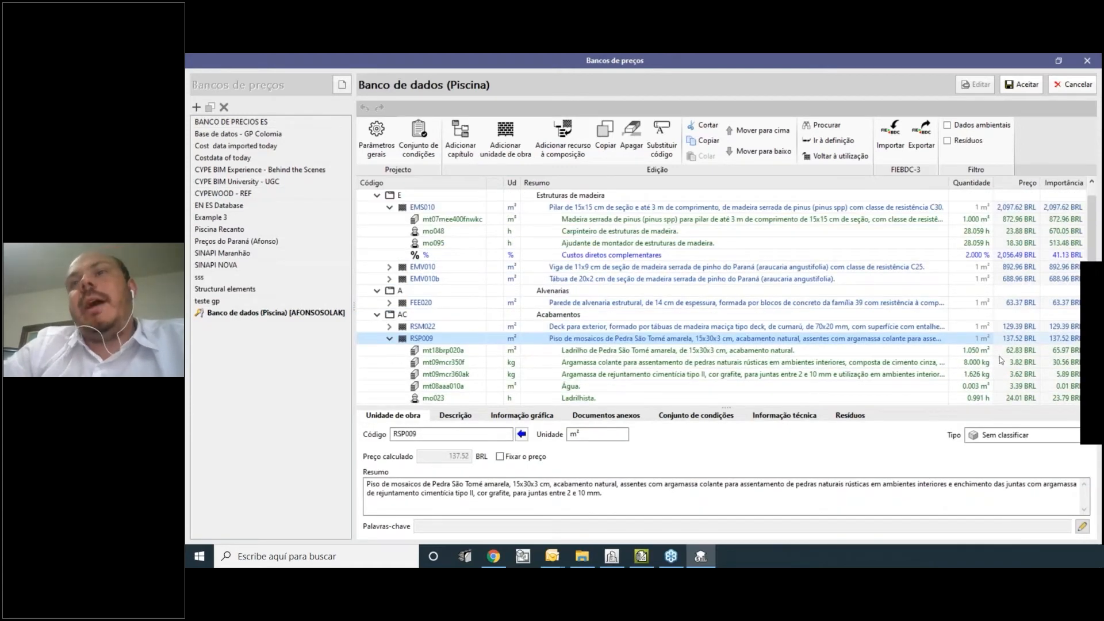
left_click(1011, 351)
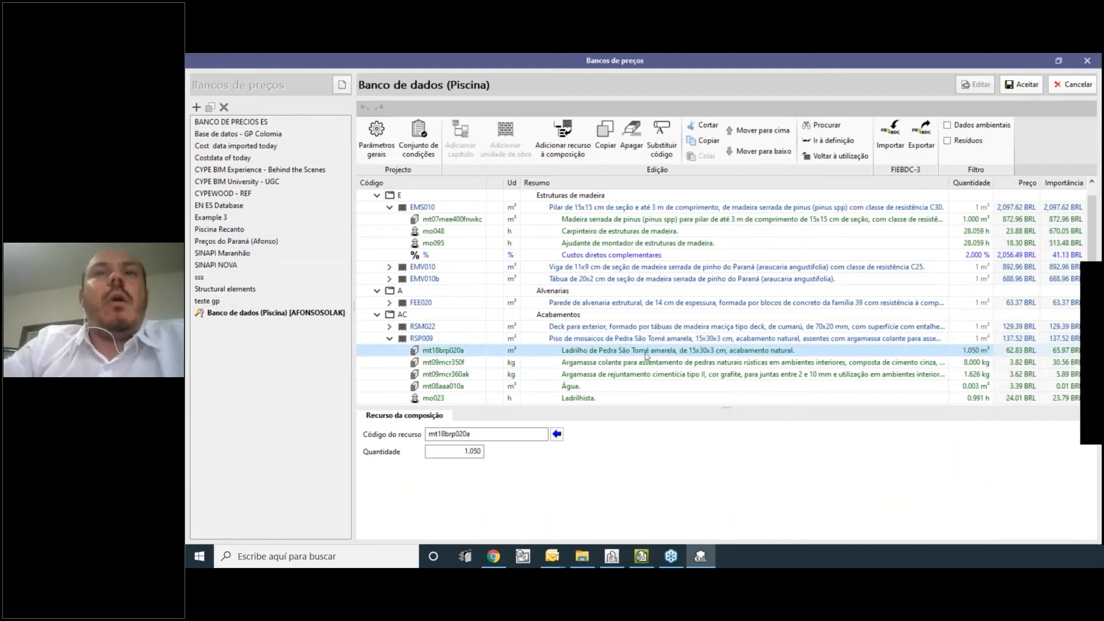
left_click(389, 338)
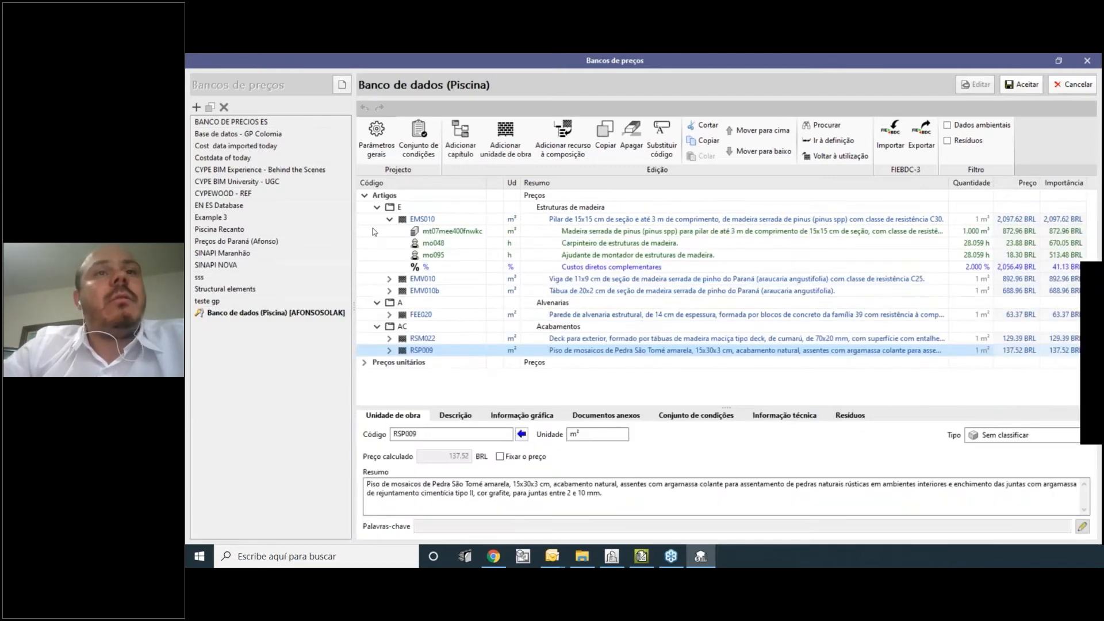
Collapse the price bank's chapters, then leave the price banks for the measurement criteria.
left_click(389, 219)
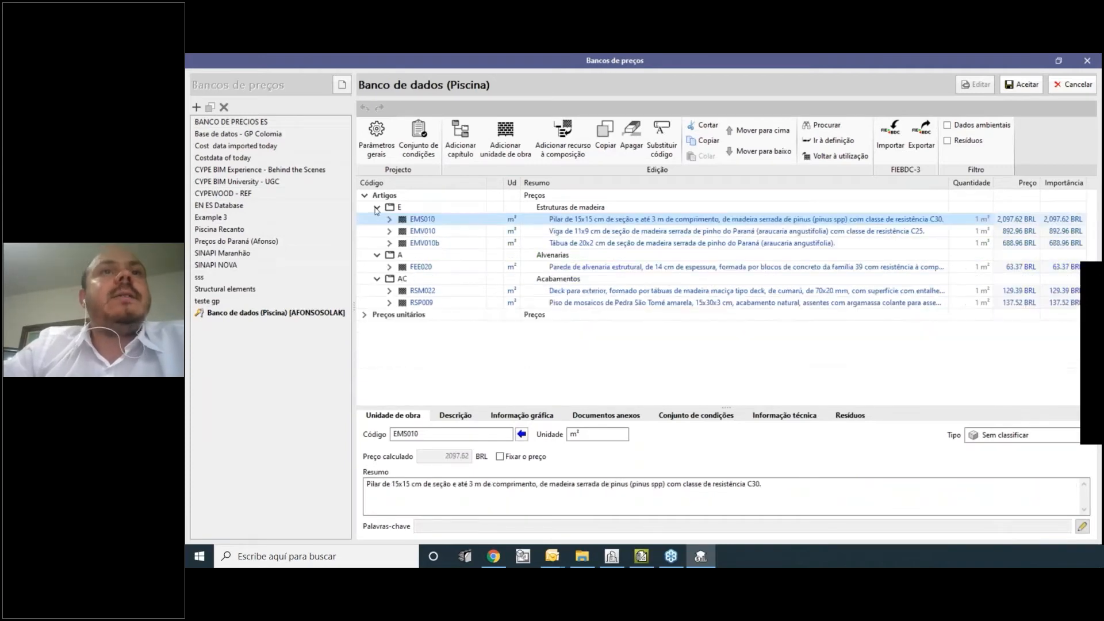
left_click(376, 207)
left_click(377, 219)
left_click(376, 231)
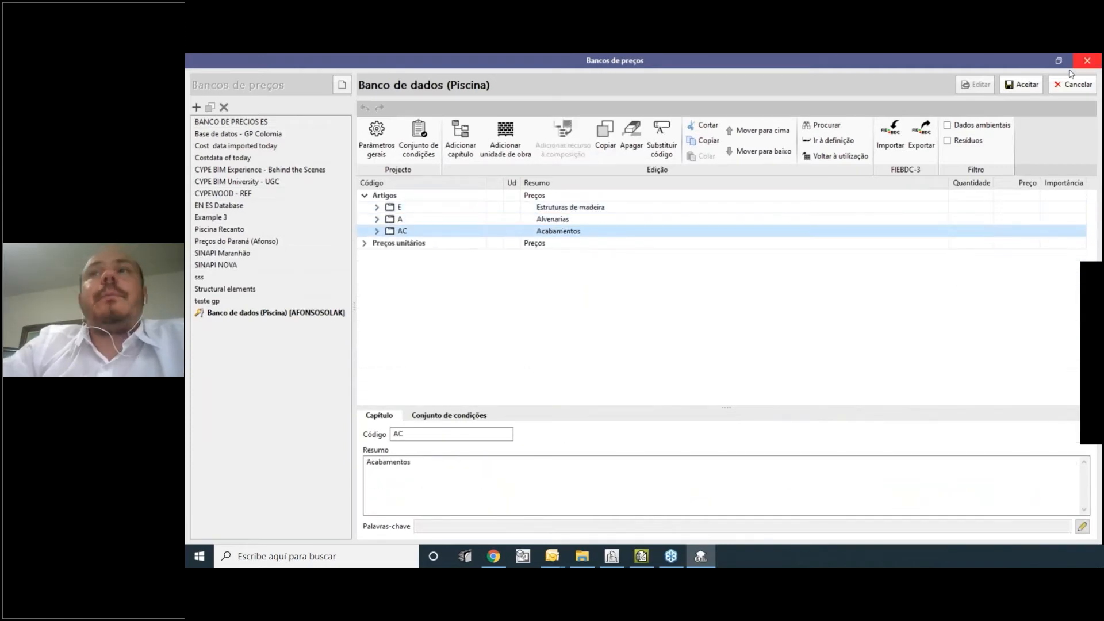
left_click(1085, 61)
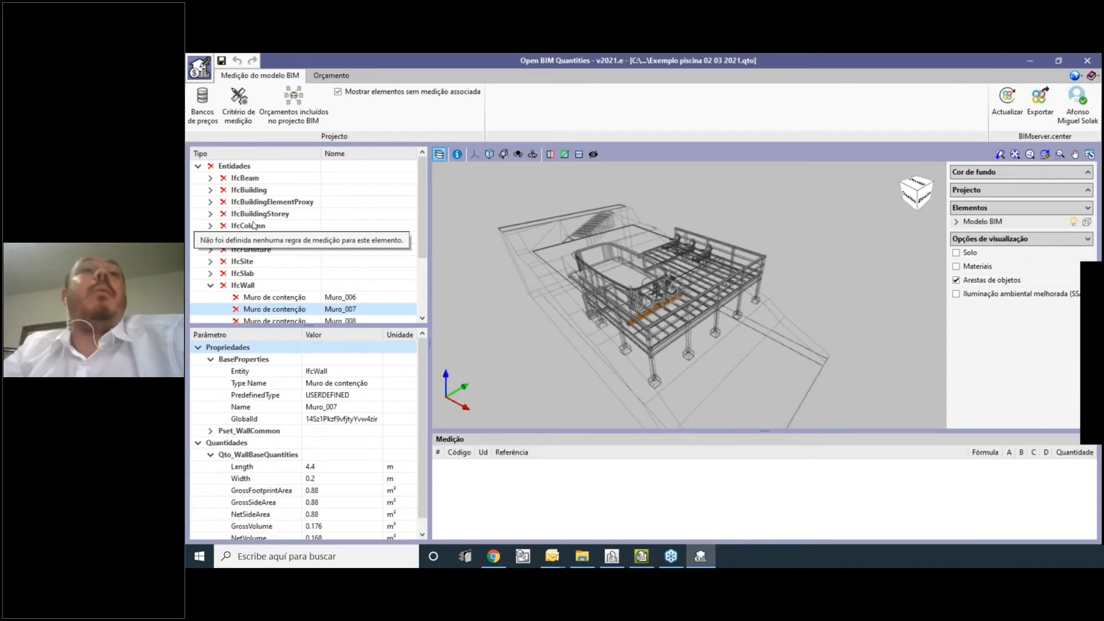
left_click(248, 128)
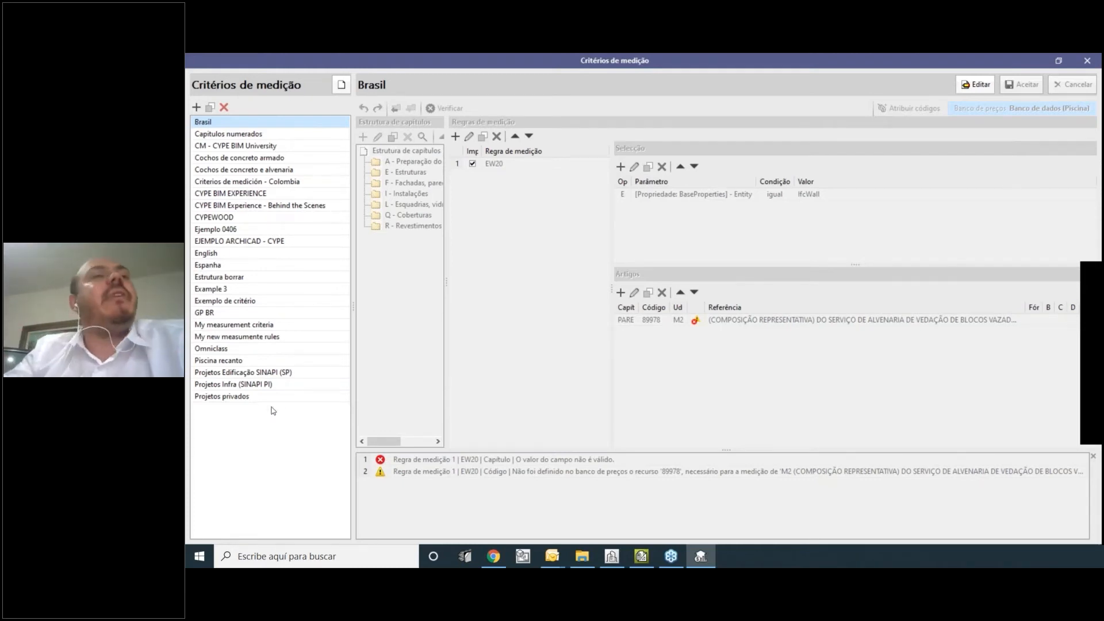
Switch to CYPE Architecture, examine the reference of the 15x15 base pillar and close its properties.
left_click(613, 556)
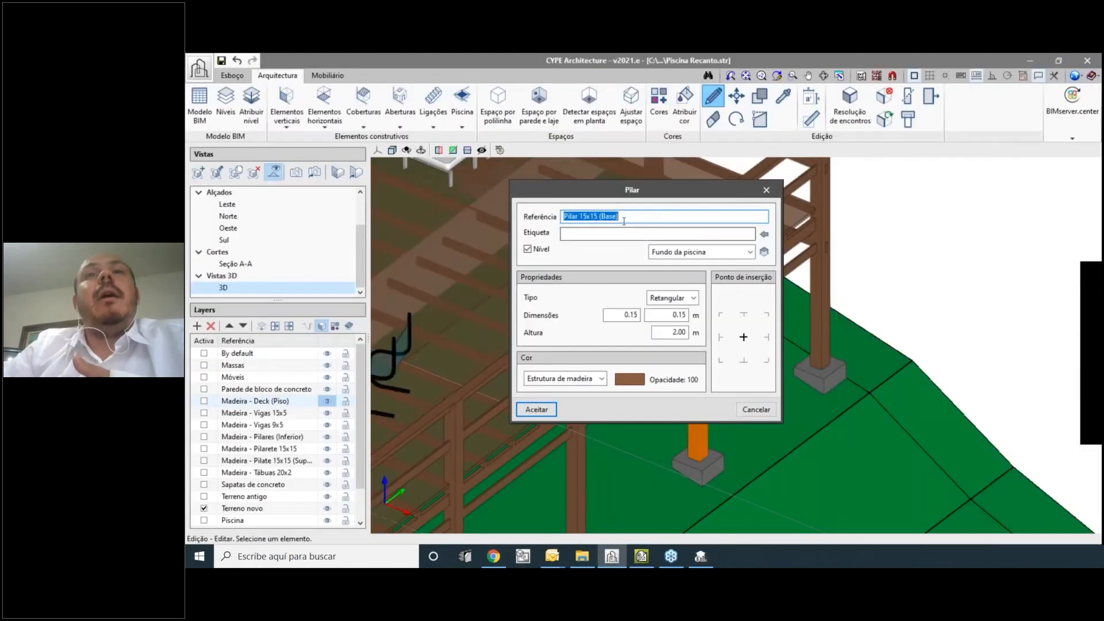
left_click(633, 217)
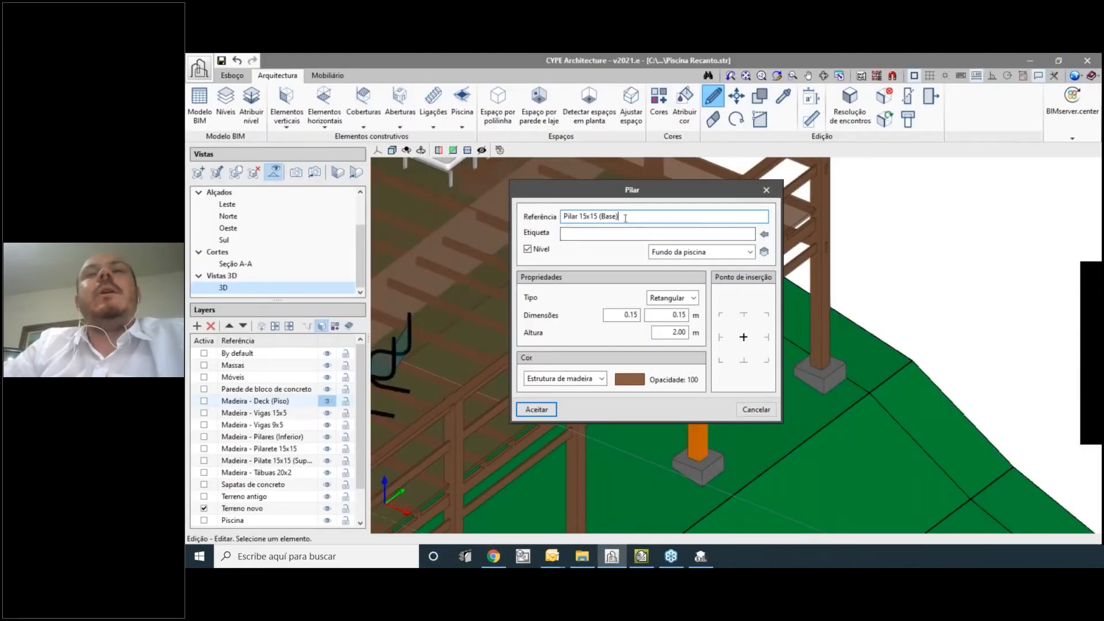
left_click_drag(628, 217, 556, 217)
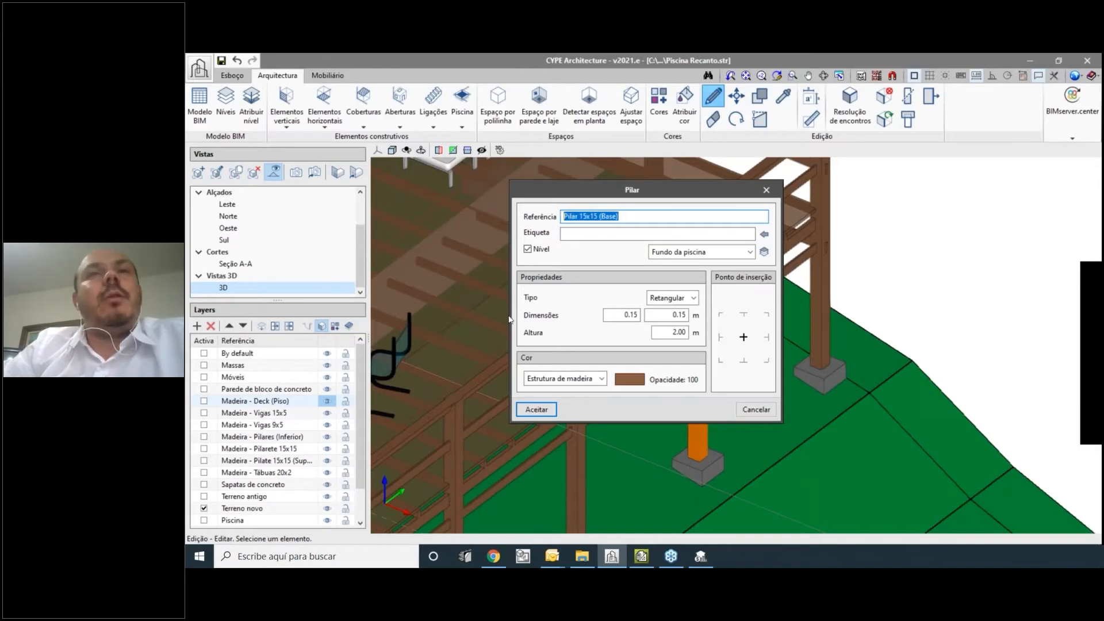
left_click(766, 190)
Examine the label of the stone floor slab beside the pool, then switch to Arquimedes to review the matching database items.
scroll(513, 221, "down", 3)
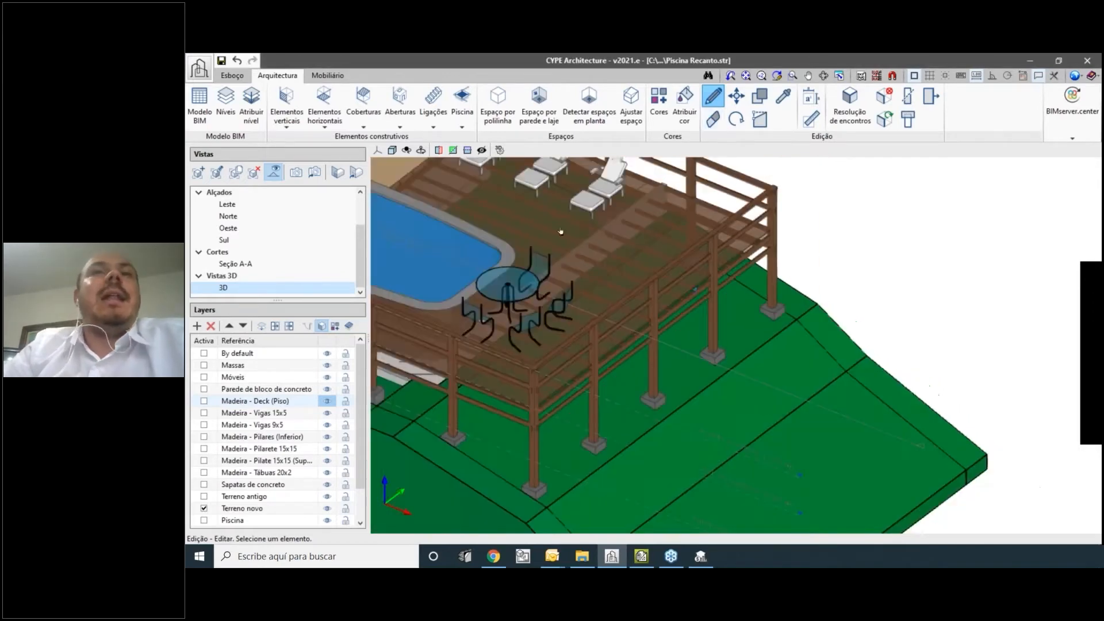
middle_click_drag(513, 221, 792, 363)
middle_click_drag(581, 370, 554, 227)
left_click(549, 282)
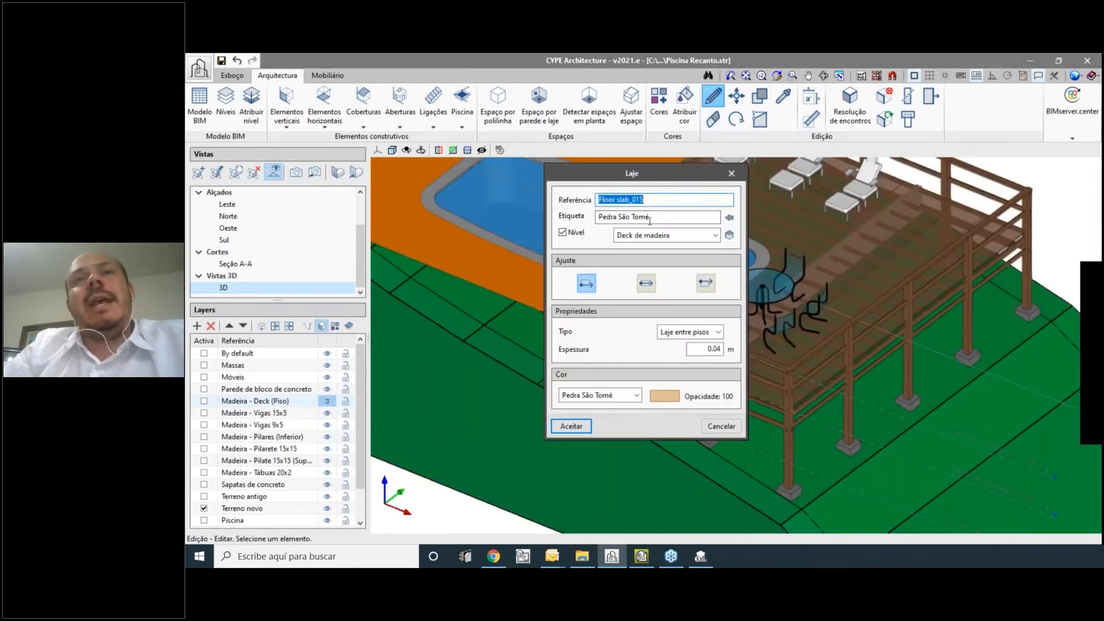
left_click(641, 556)
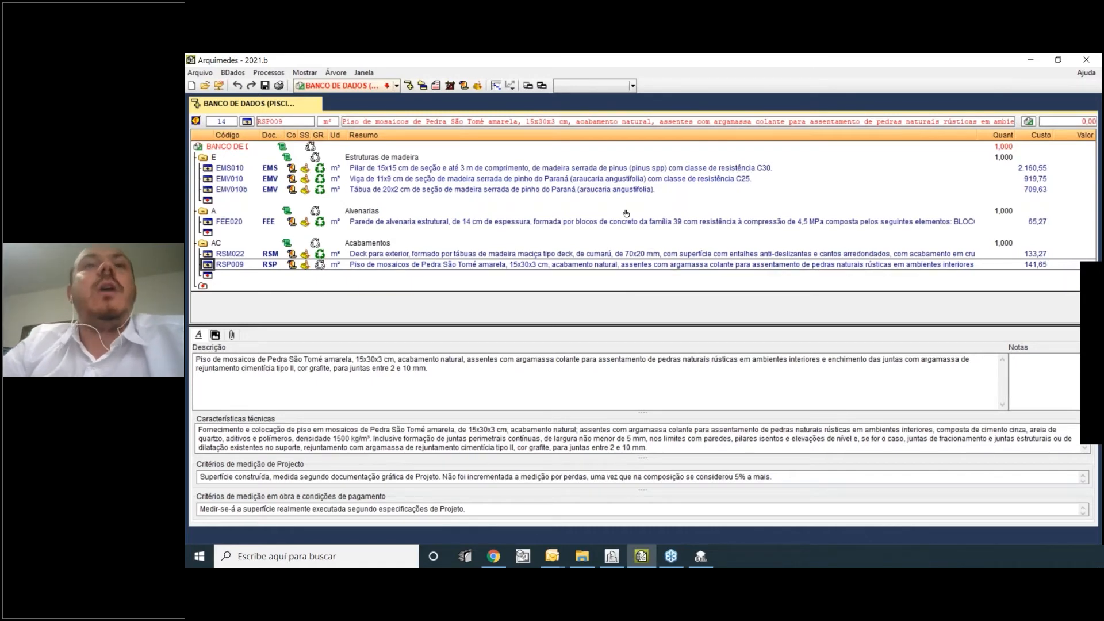
Switch back to Open BIM Quantities and start a new measurement criterion.
left_click(695, 558)
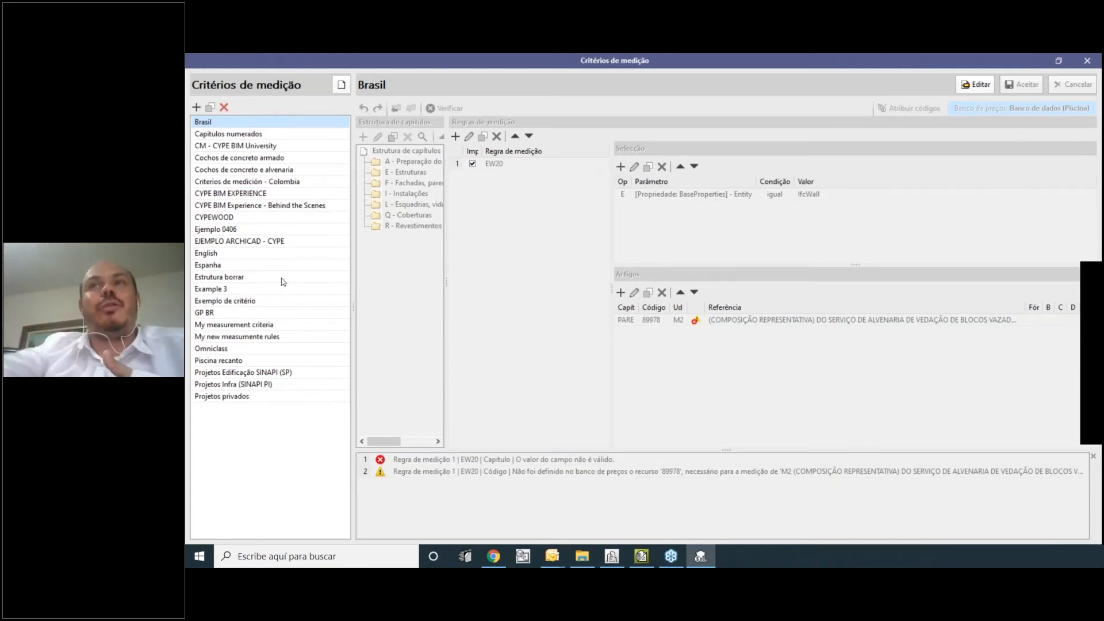
left_click(197, 107)
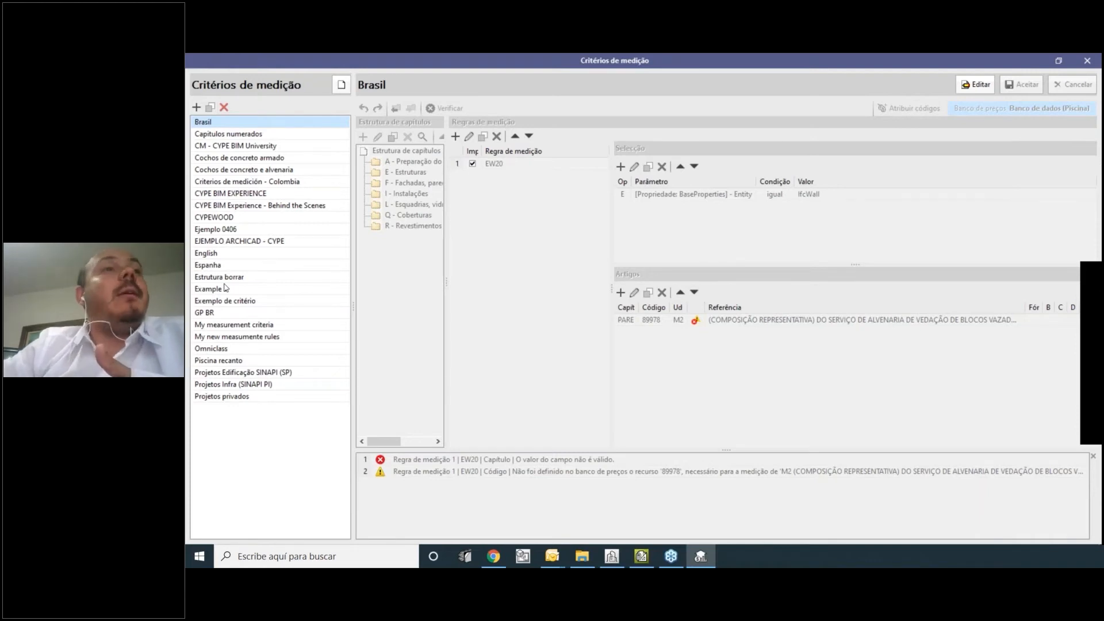
left_click(197, 108)
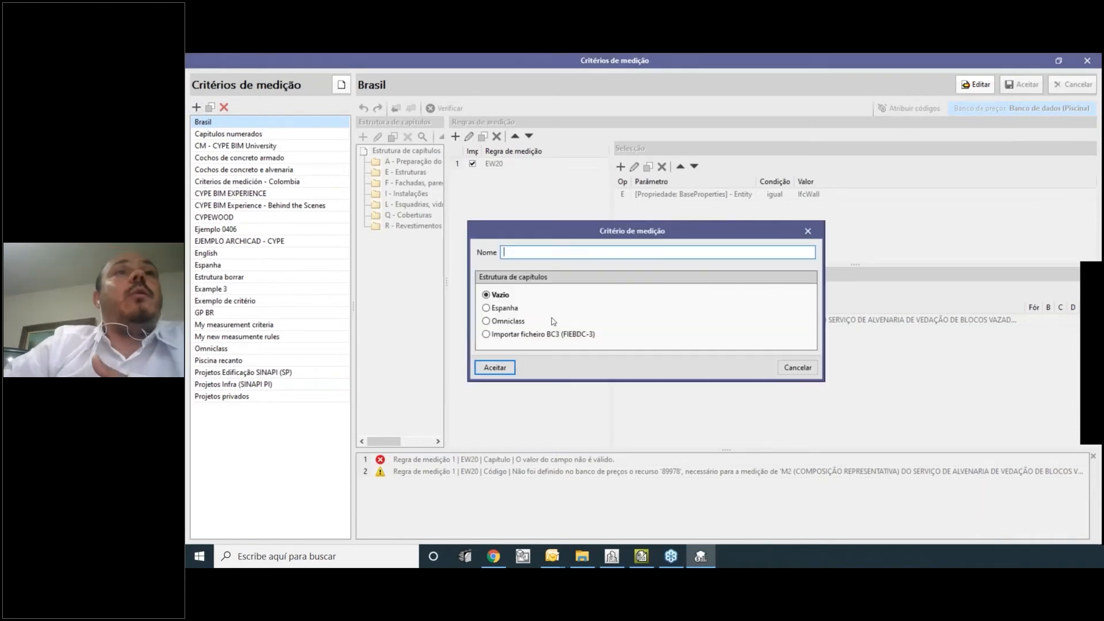
type("Test")
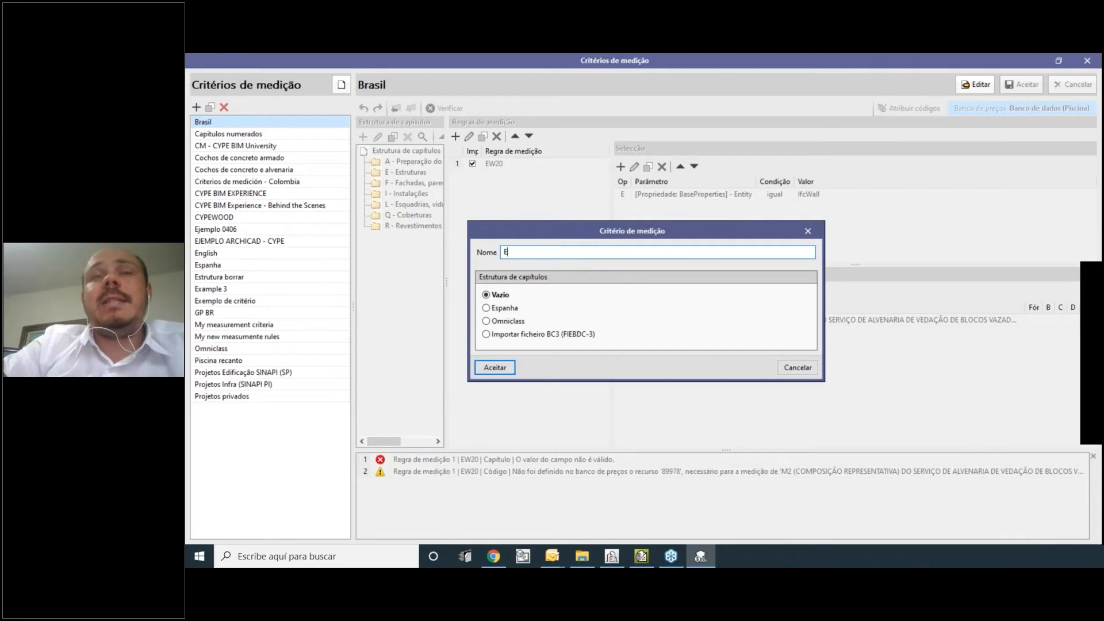
key("BackSpace")
key("BackSpace")
key("BackSpace")
key("BackSpace")
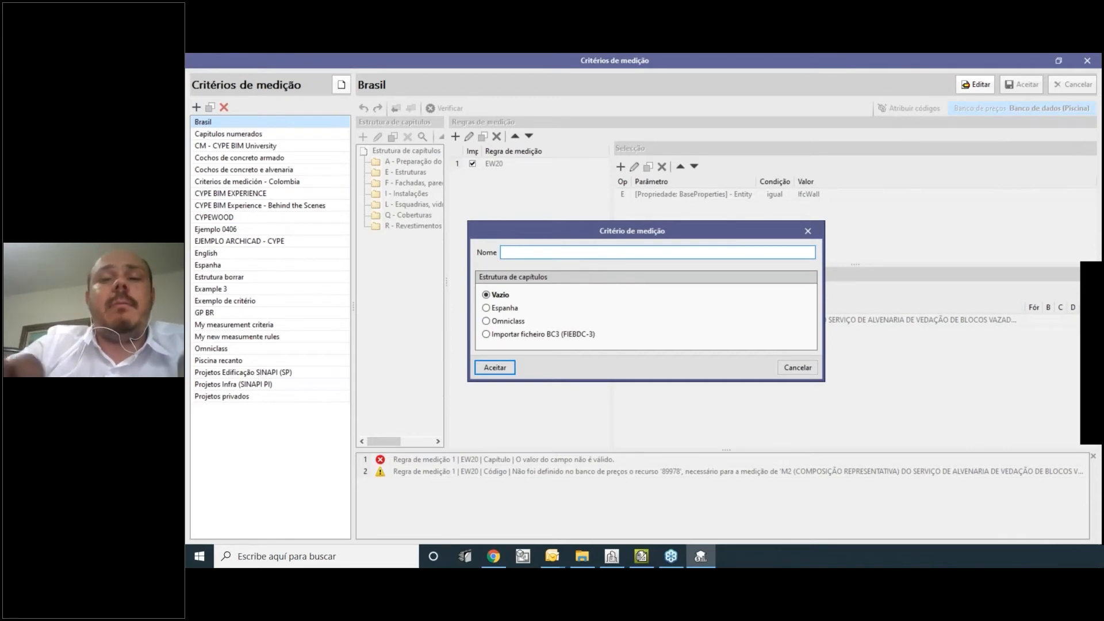
Name the new measurement criterion Meus critérios de medição da piscina, keeping the Vazio chapter structure.
type("Meus cr")
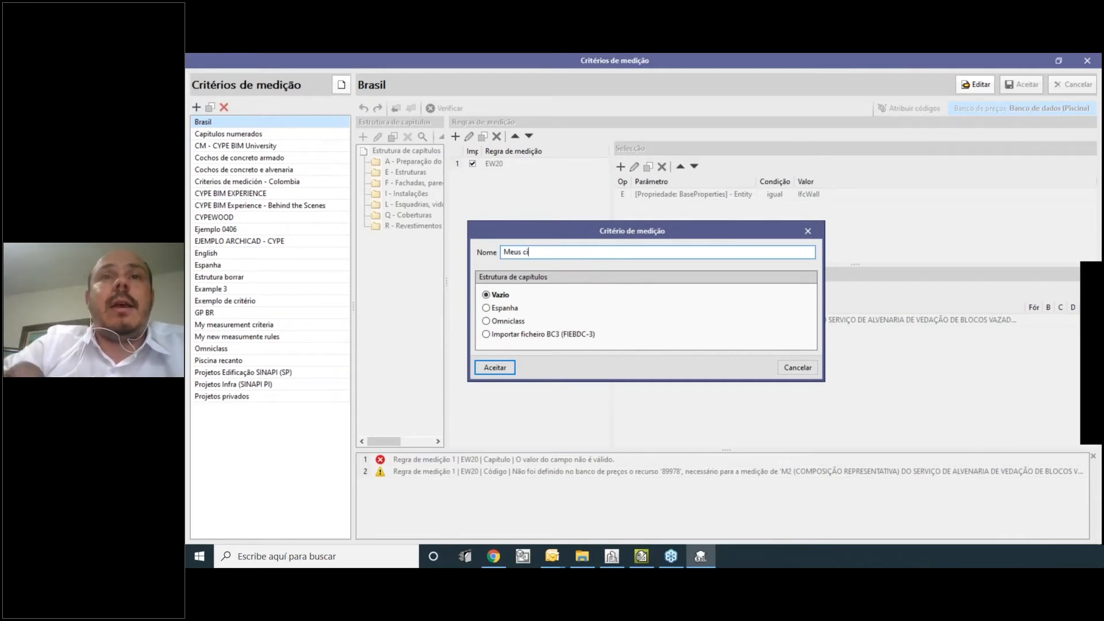
type("itérios de med")
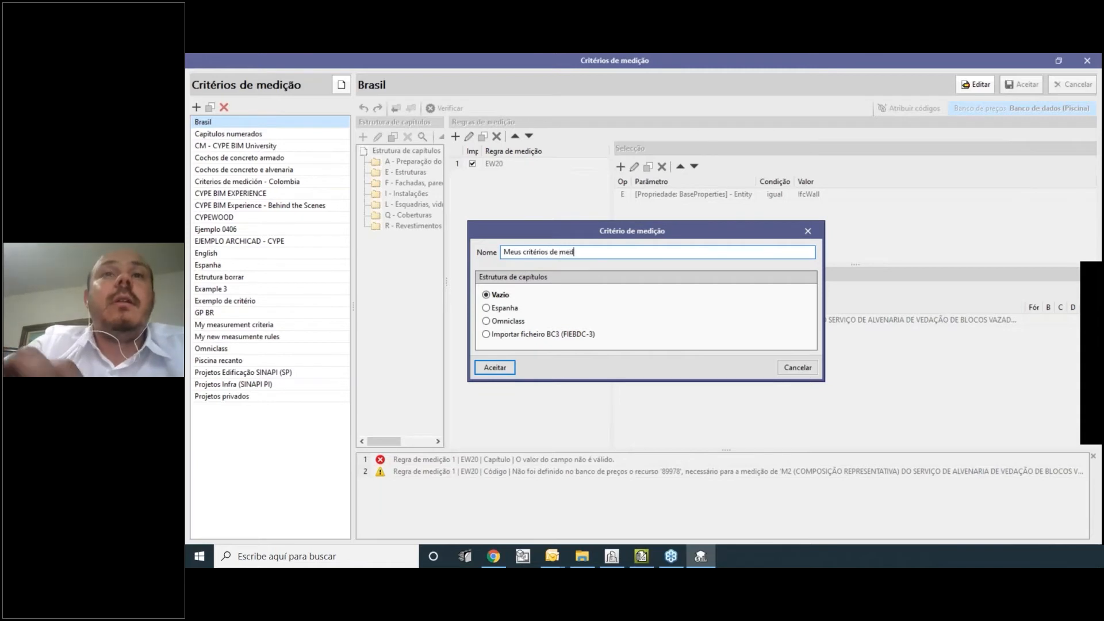
type("ição da p")
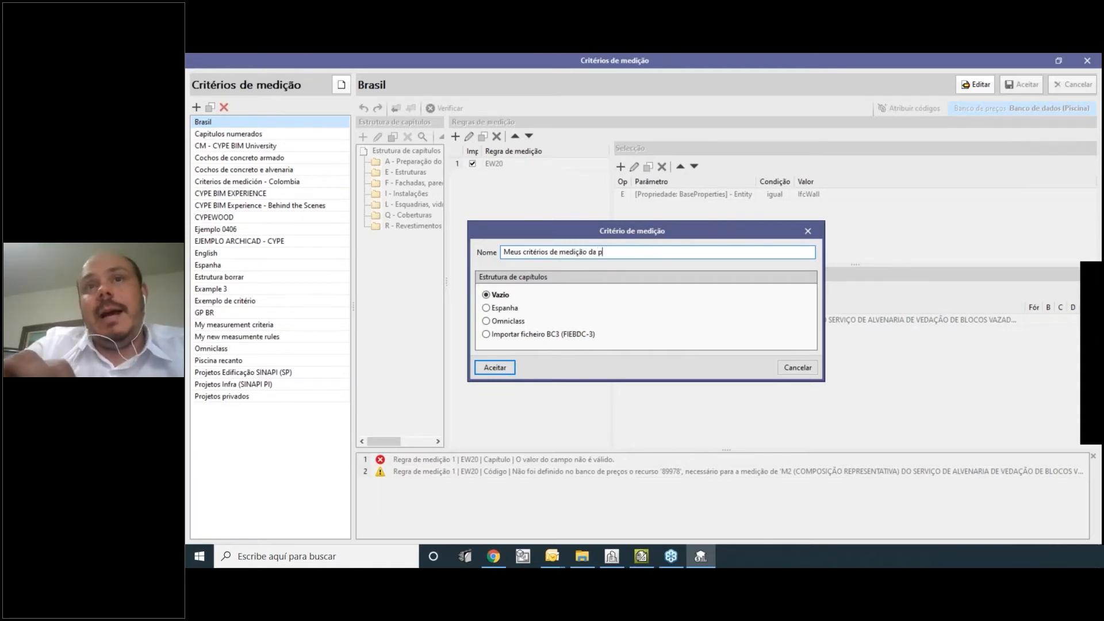
type("iscina")
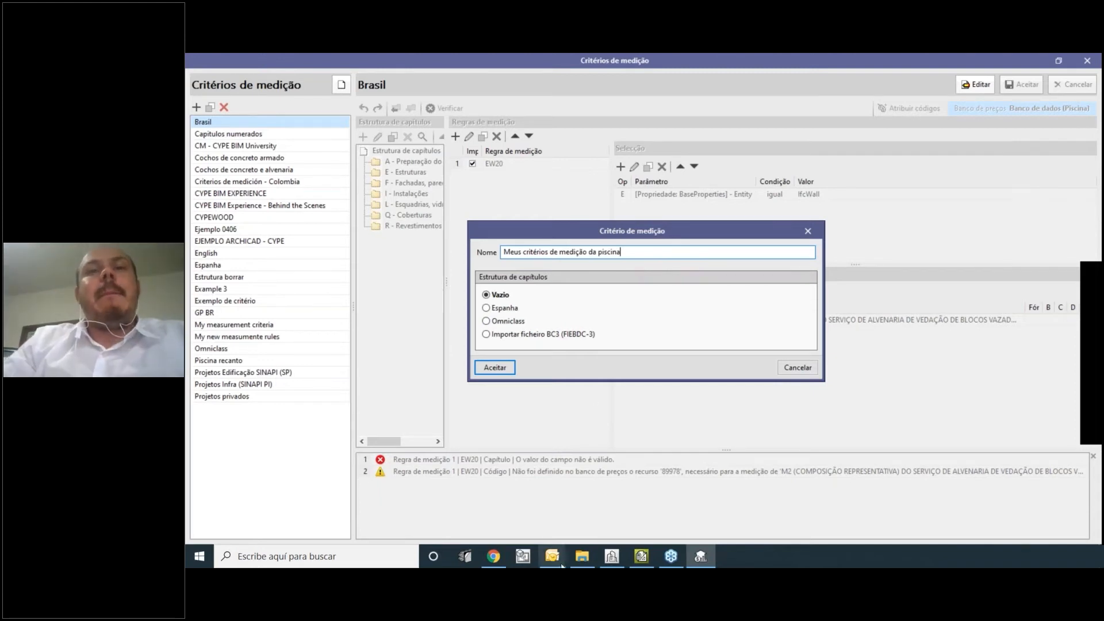
Switch to Arquimedes and collapse chapters E, A and AC to view only the database's chapter structure.
left_click(632, 555)
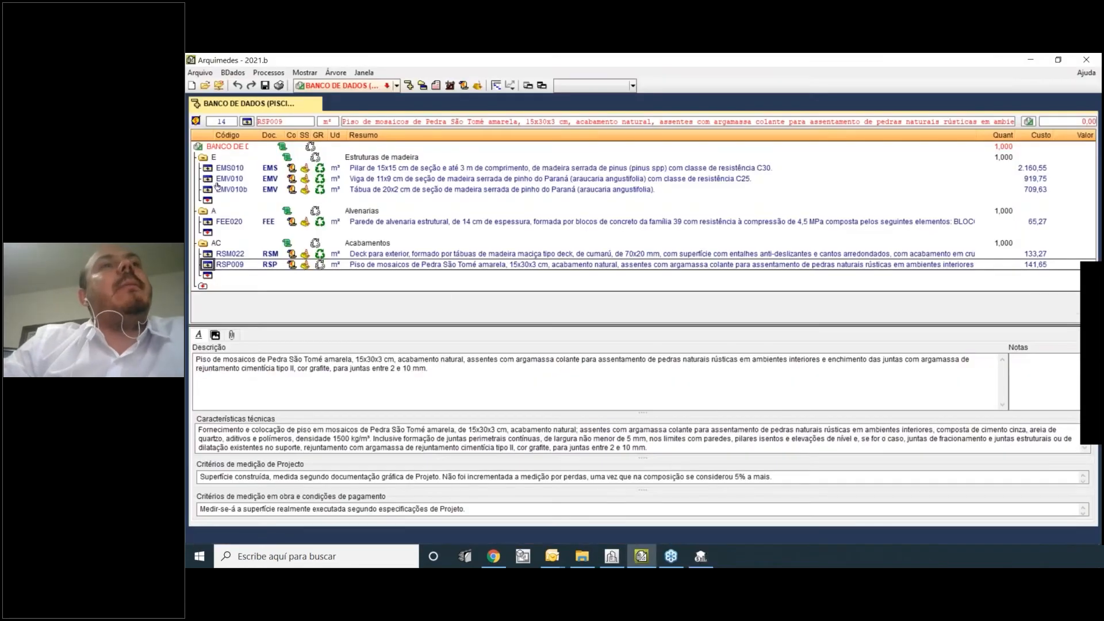
left_click(203, 157)
left_click(203, 168)
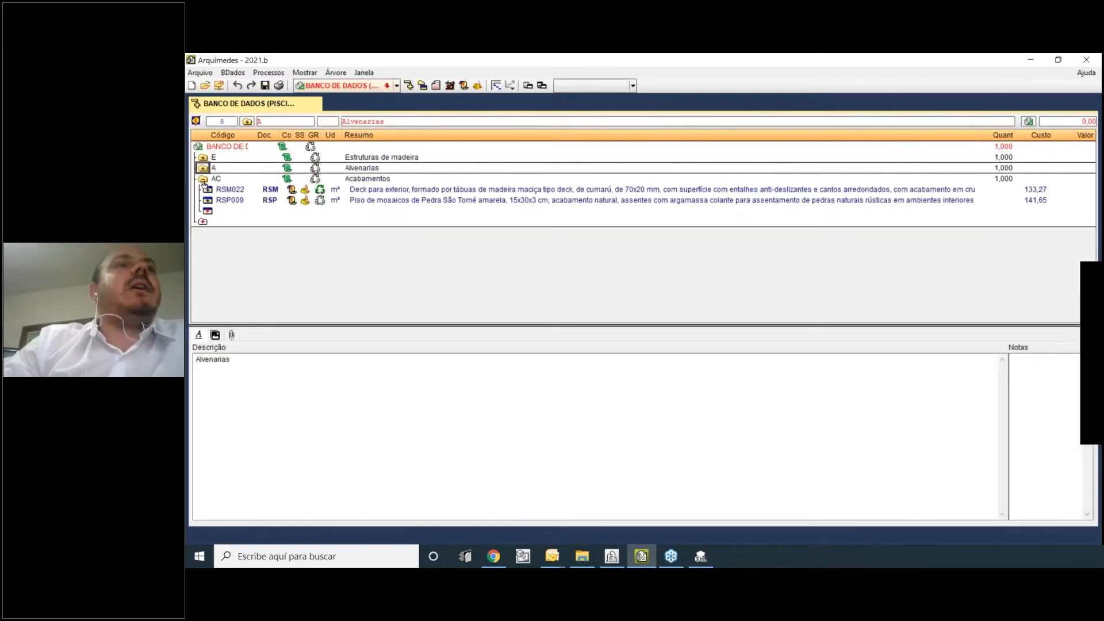
left_click(203, 179)
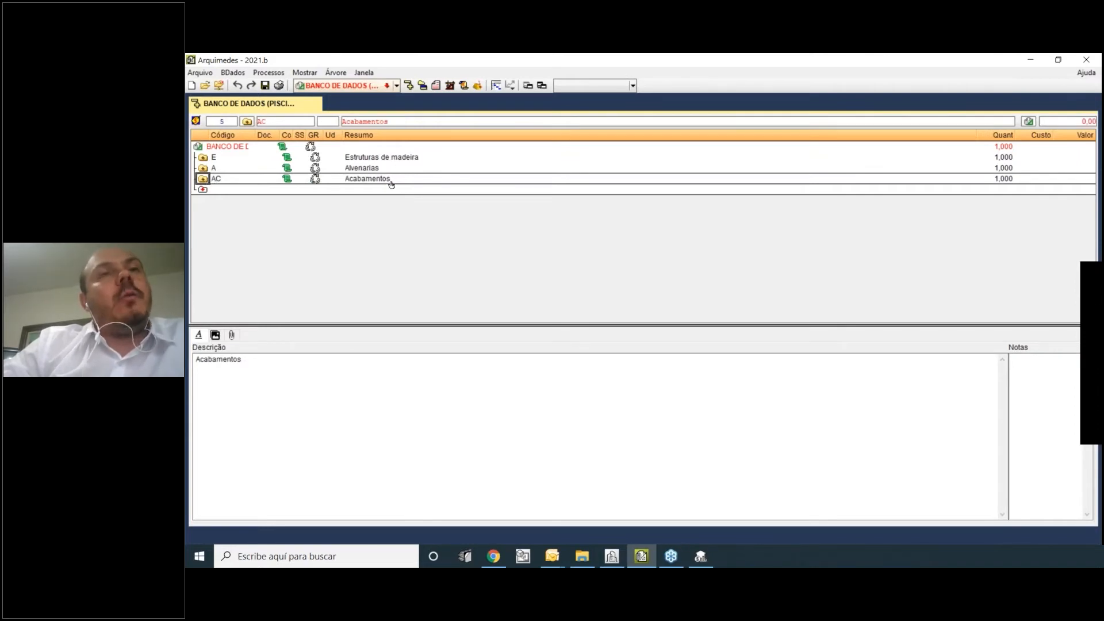
Expand chapters E, A and AC of the pool database to review the items in each chapter.
left_click(203, 157)
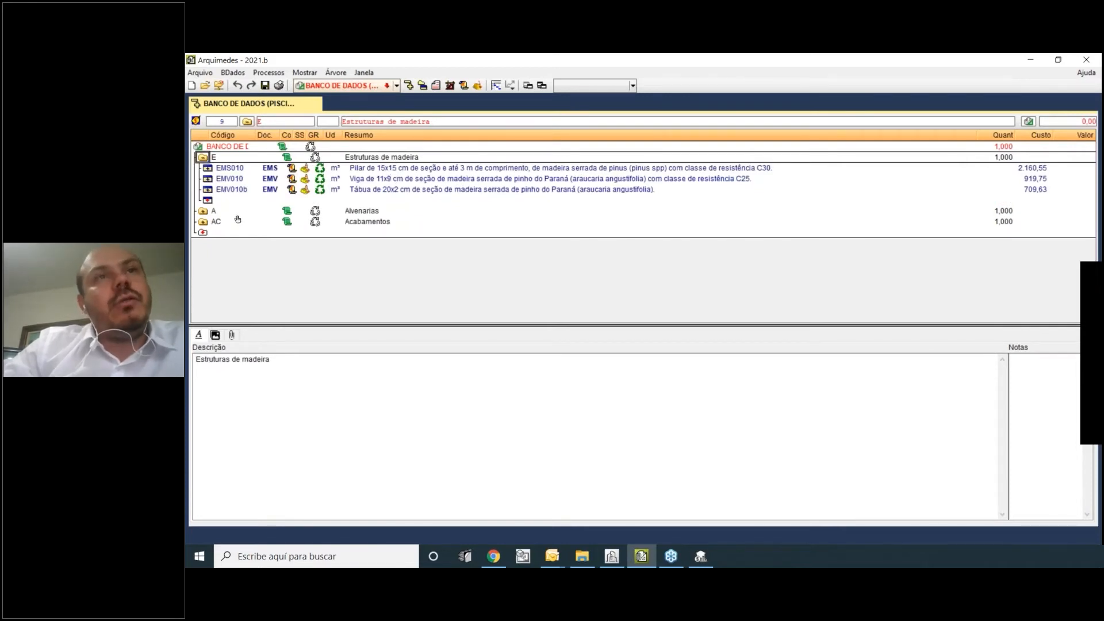
left_click(204, 212)
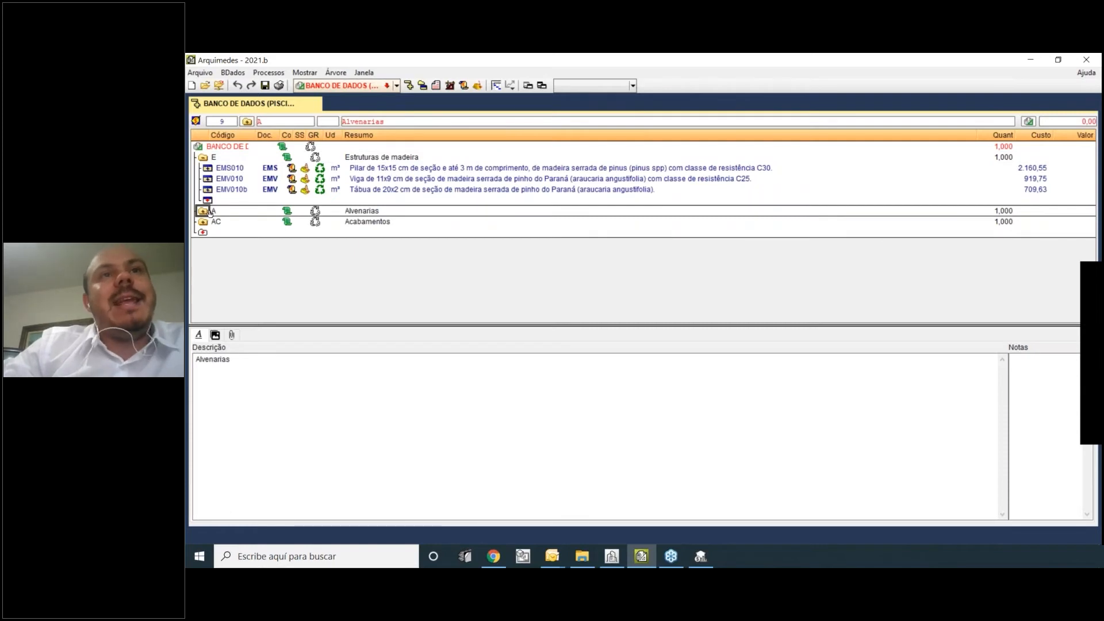
double_click(209, 213)
left_click(204, 244)
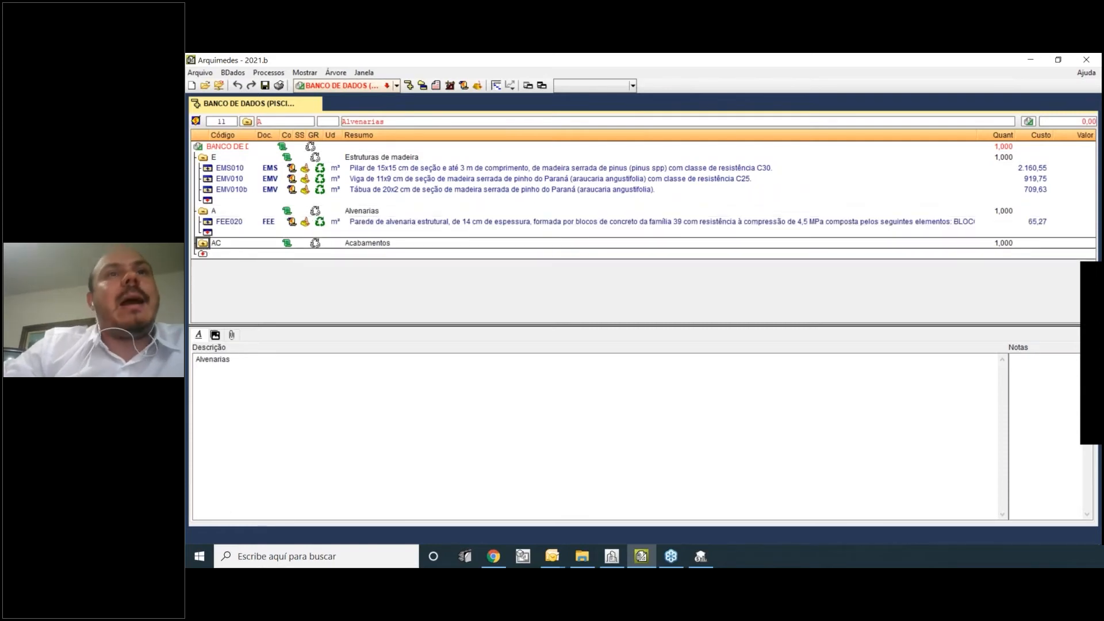
double_click(204, 244)
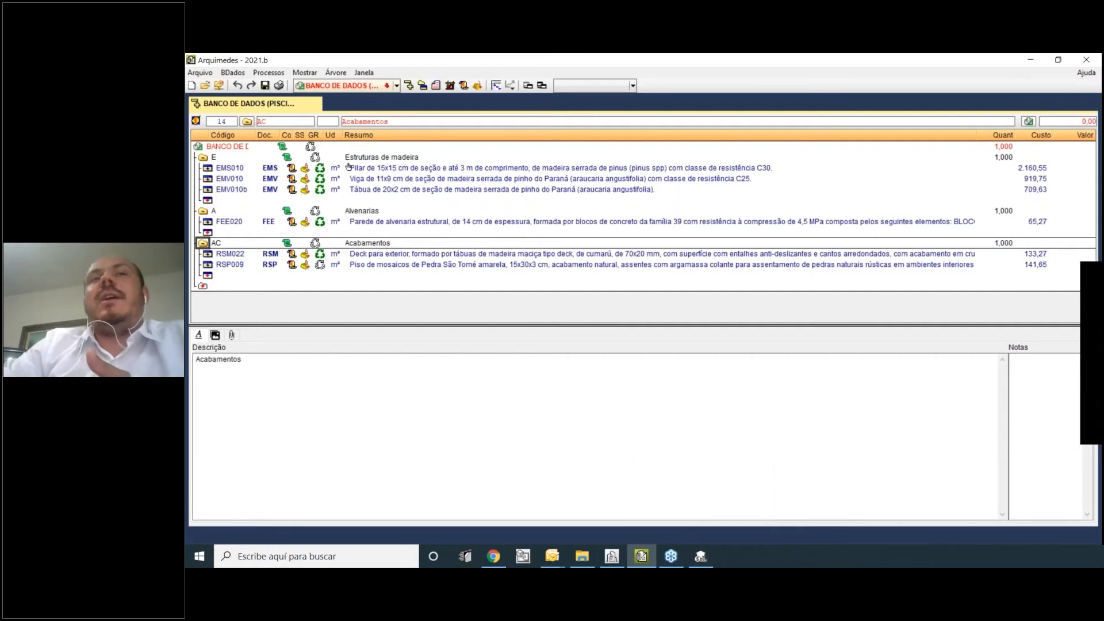
Switch to Open BIM Quantities and create the criterion with its chapter structure imported from Banco de dados (Piscina).bc3 on the desktop.
left_click(700, 557)
left_click(516, 336)
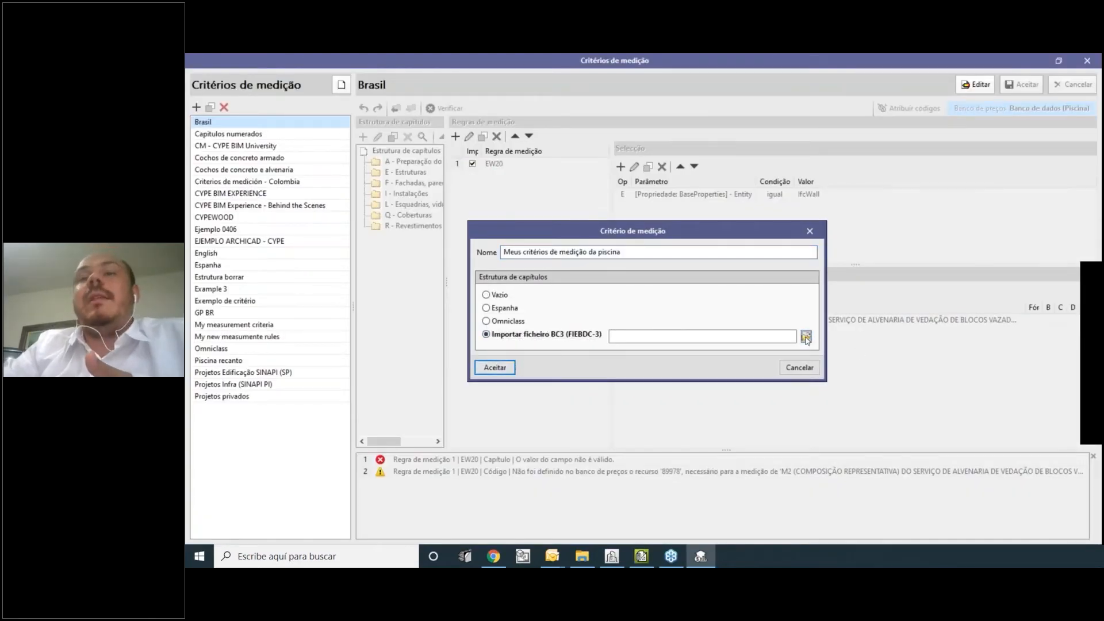
left_click(806, 336)
scroll(526, 310, "up", 3)
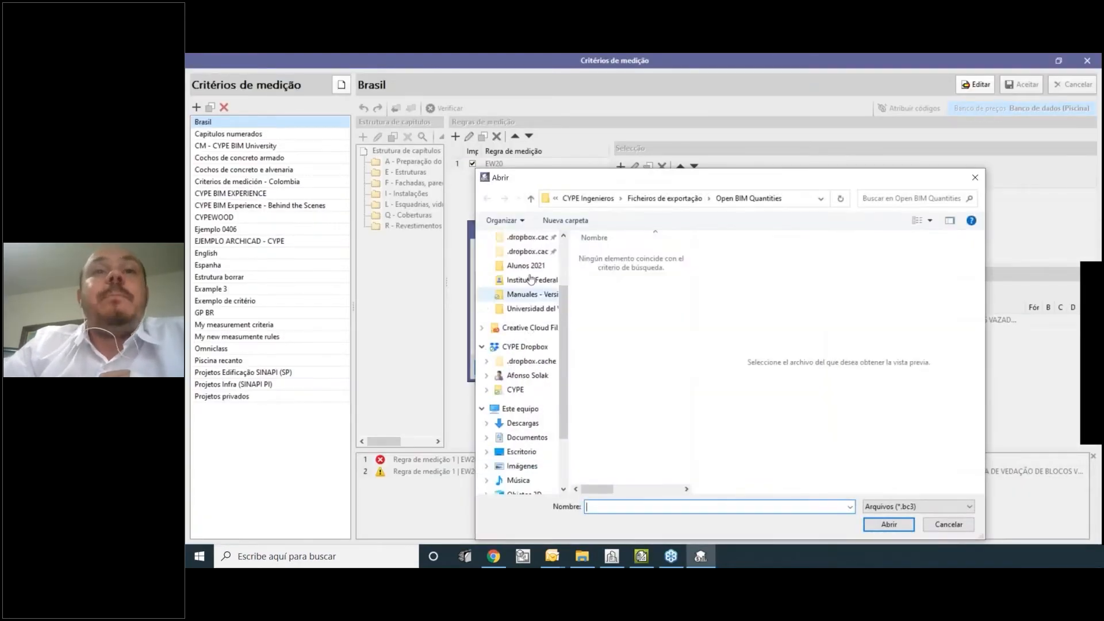
left_click(522, 261)
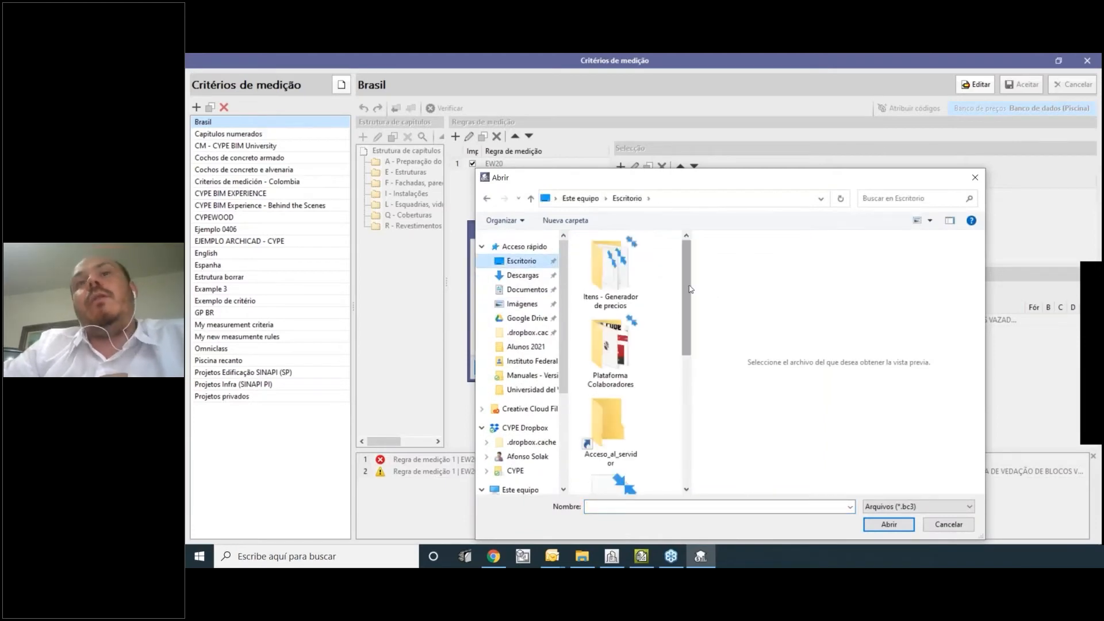
scroll(658, 329, "down", 3)
left_click(622, 315)
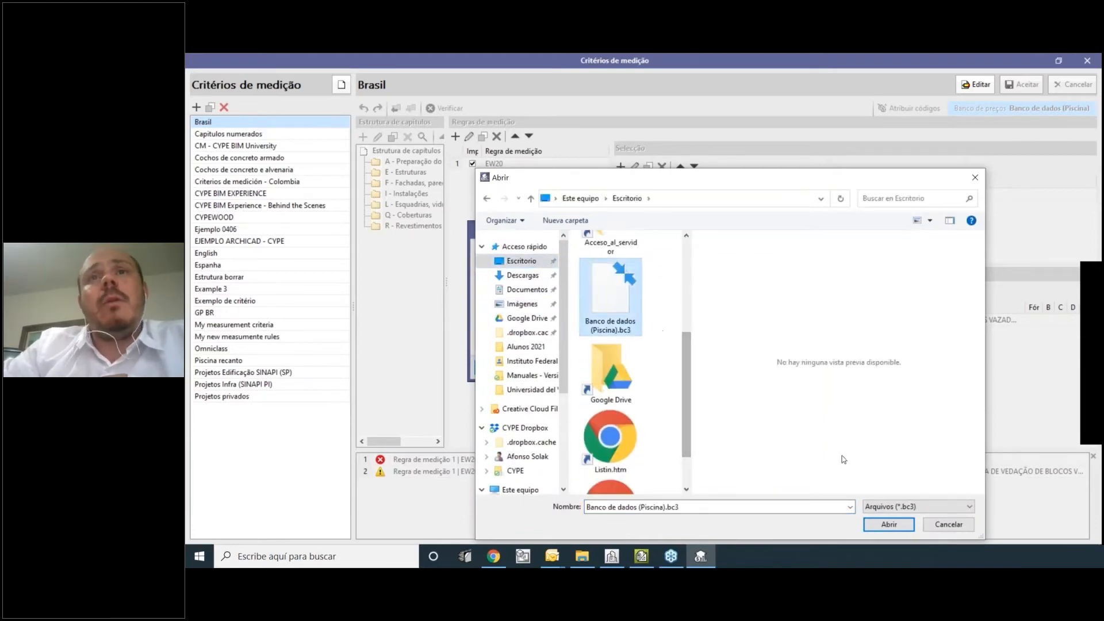
left_click(888, 524)
left_click(495, 367)
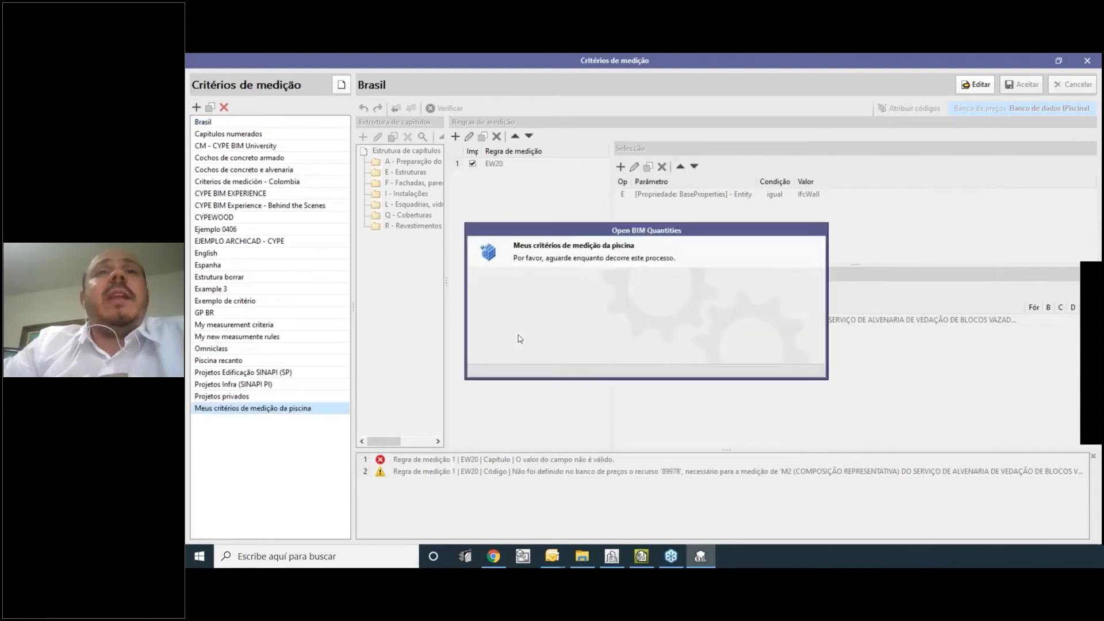
Open the new pool criterion for editing and review its imported chapters E, A and AC.
left_click(975, 84)
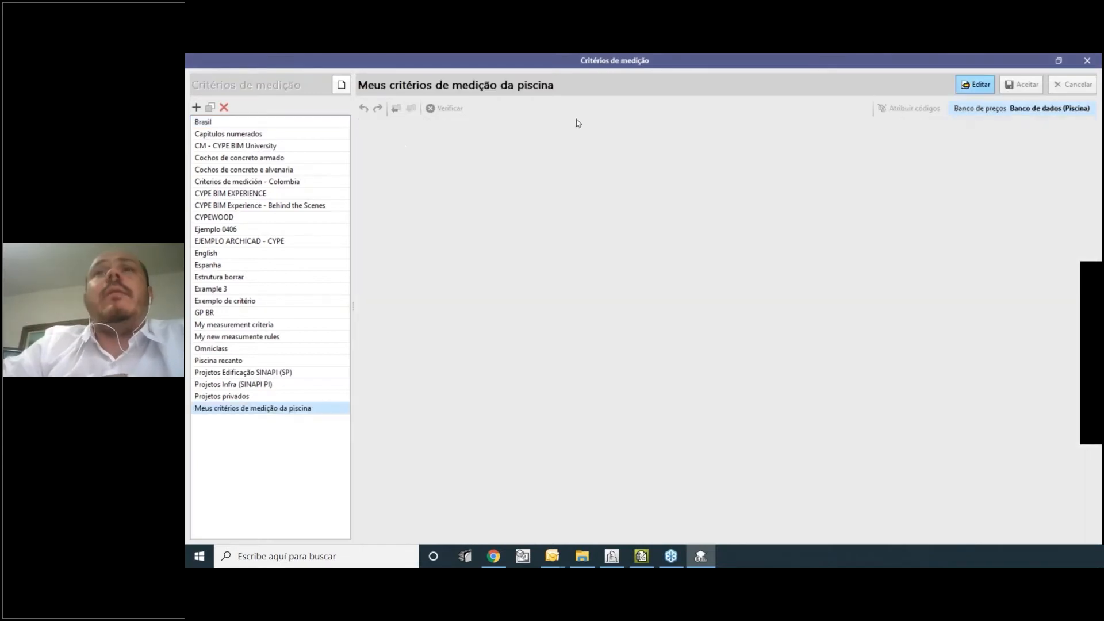
left_click(400, 166)
left_click(403, 174)
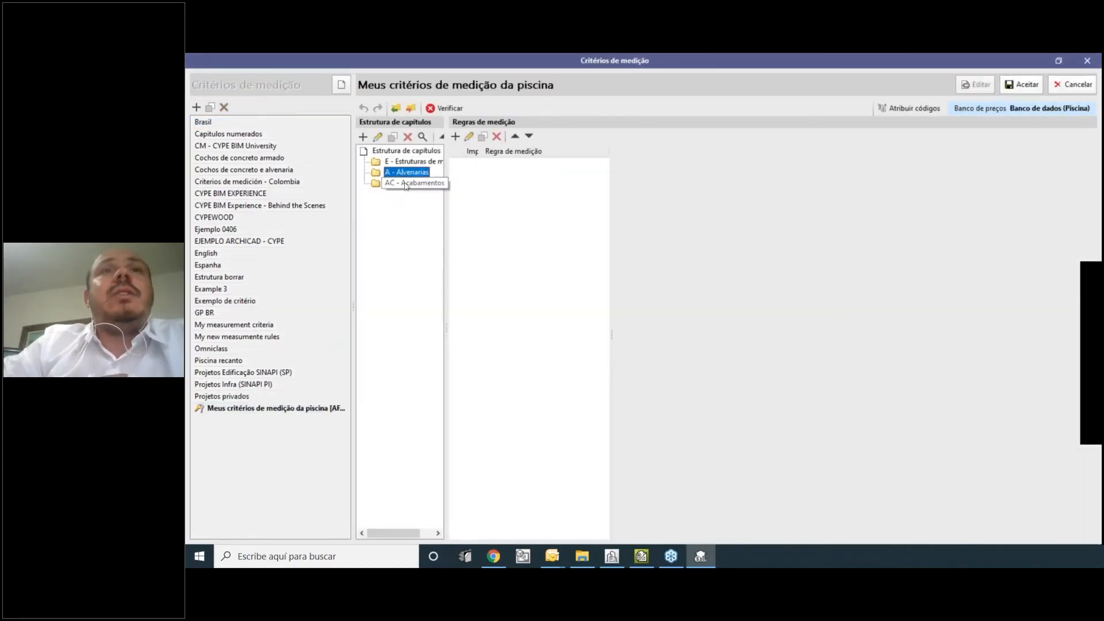
left_click(405, 184)
left_click(404, 163)
left_click(406, 174)
left_click(406, 181)
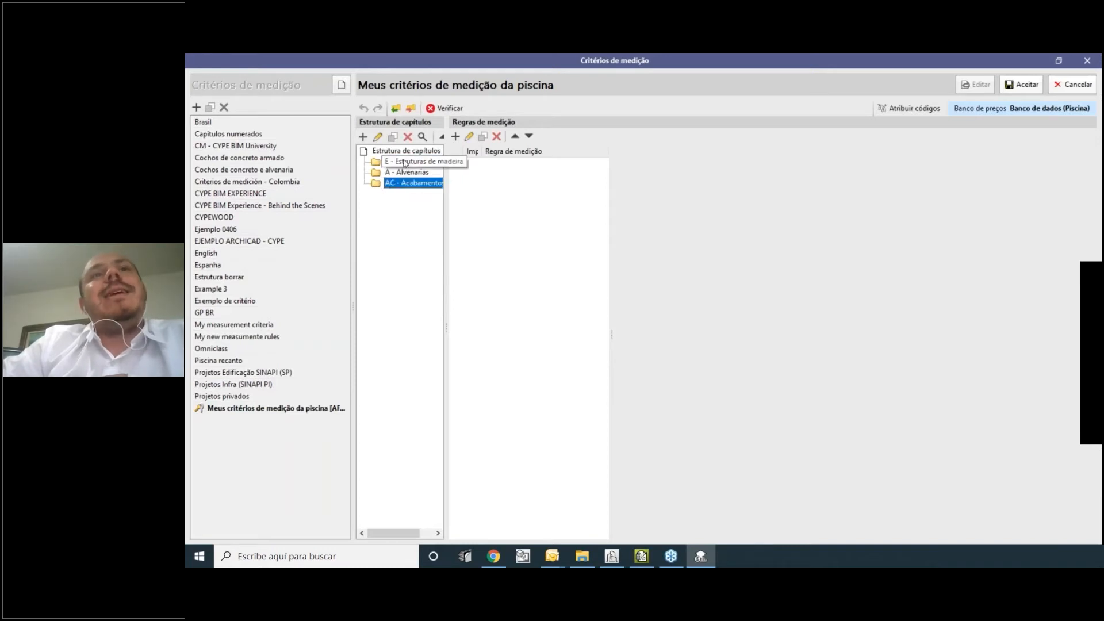
left_click(404, 161)
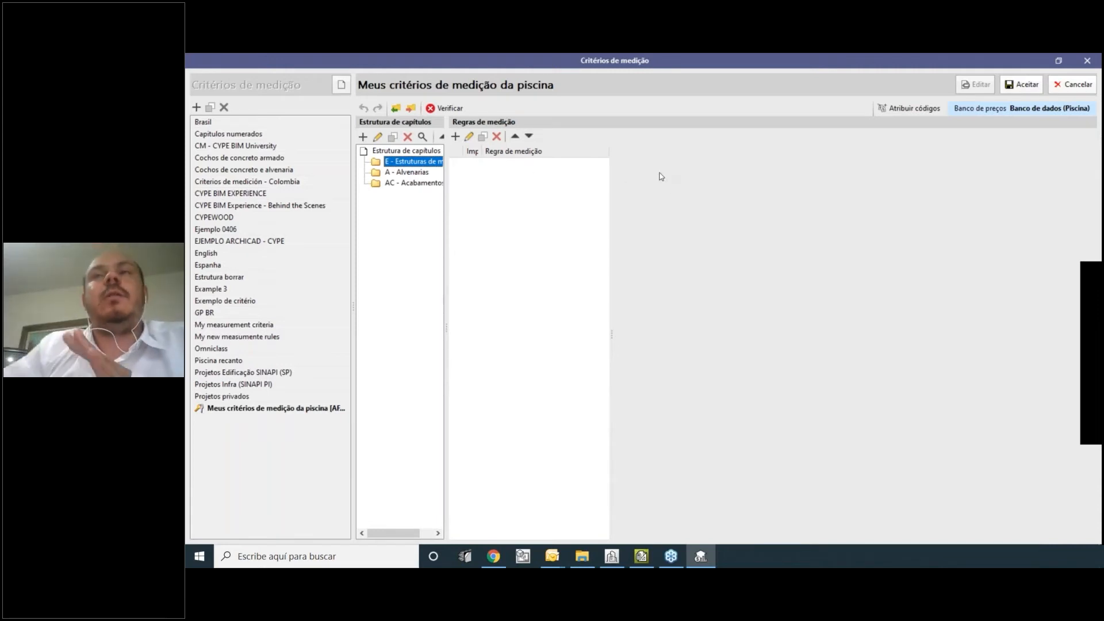
Add a measurement rule named Pilares and start a new selection condition for it.
left_click(455, 136)
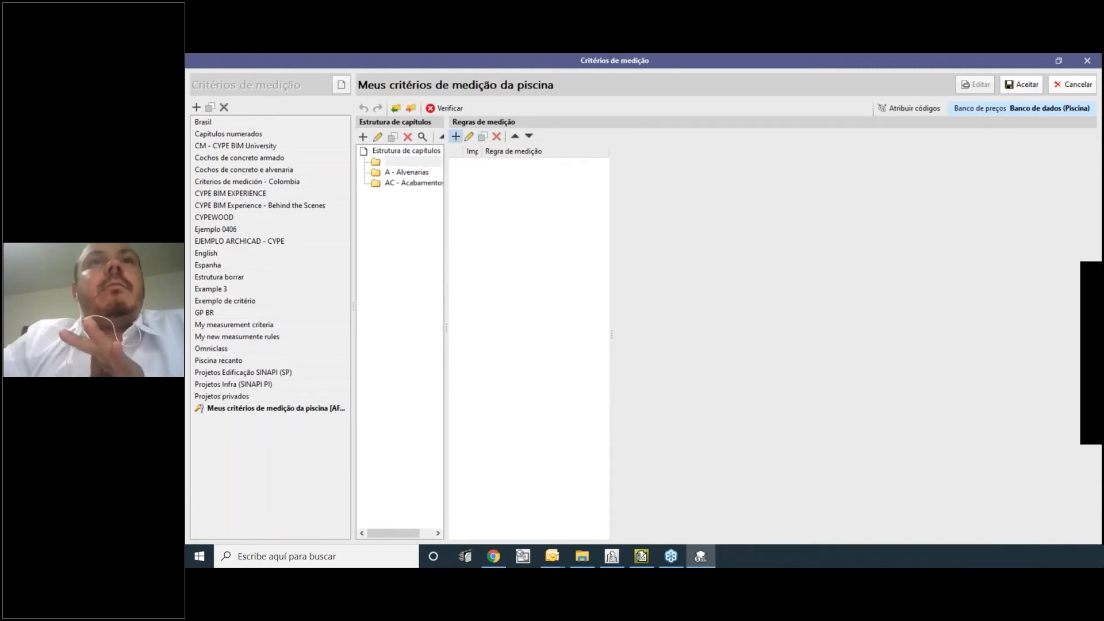
type("P")
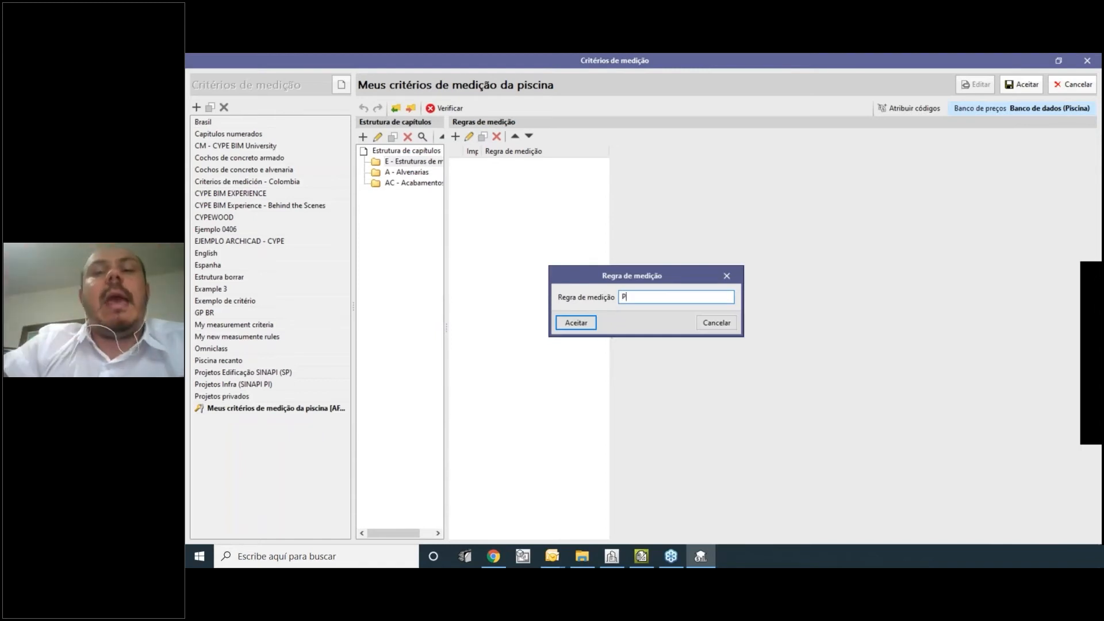
type("ilares")
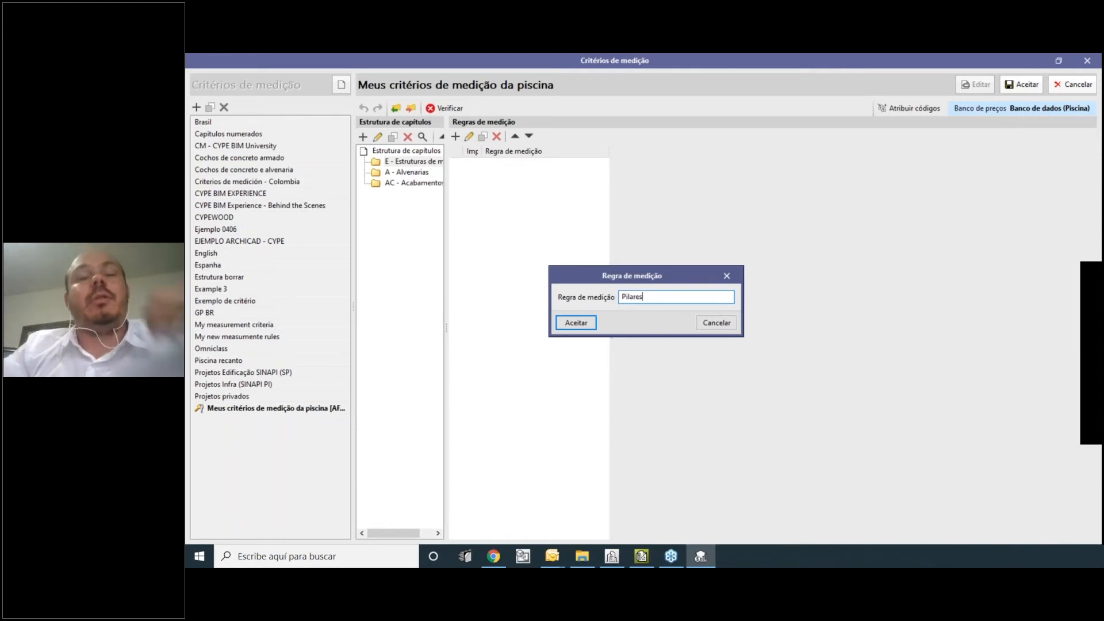
left_click(572, 322)
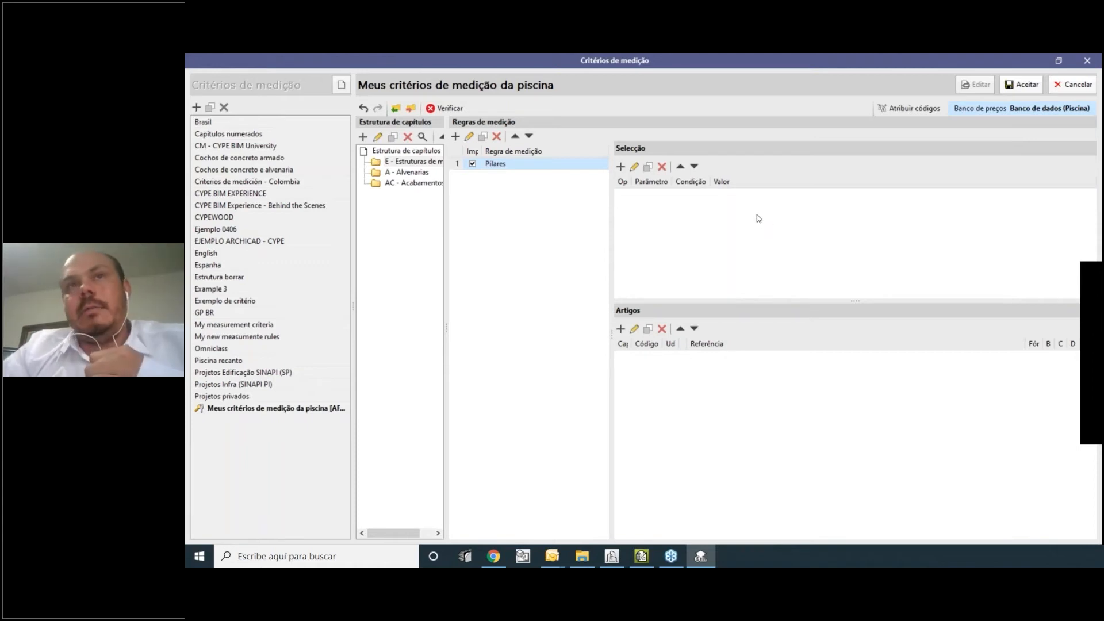
left_click(620, 166)
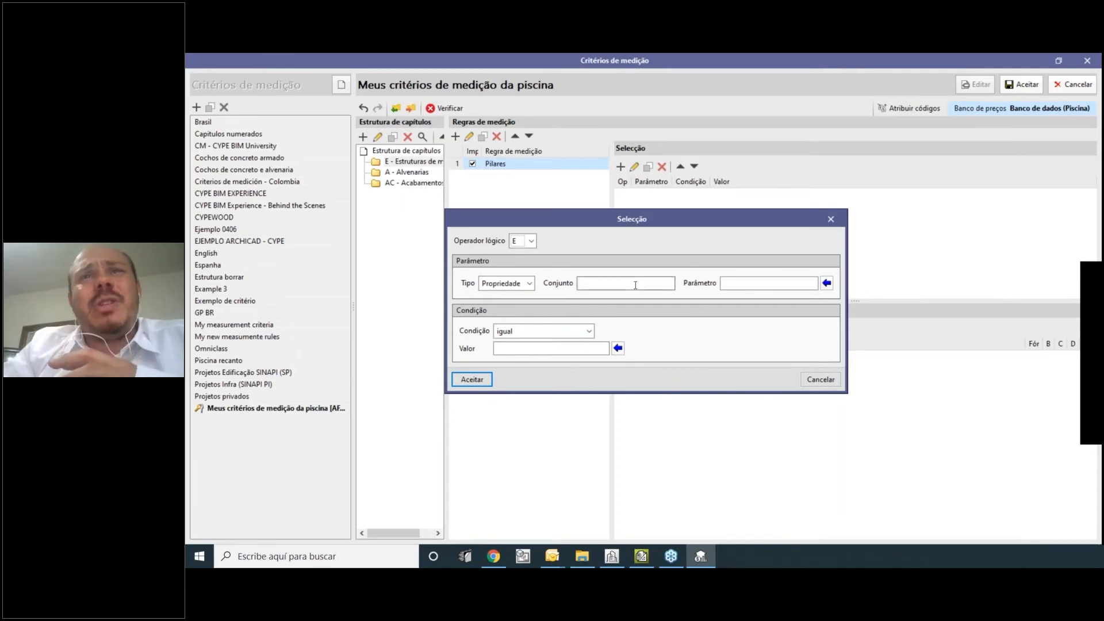
type("jkds")
left_click(767, 282)
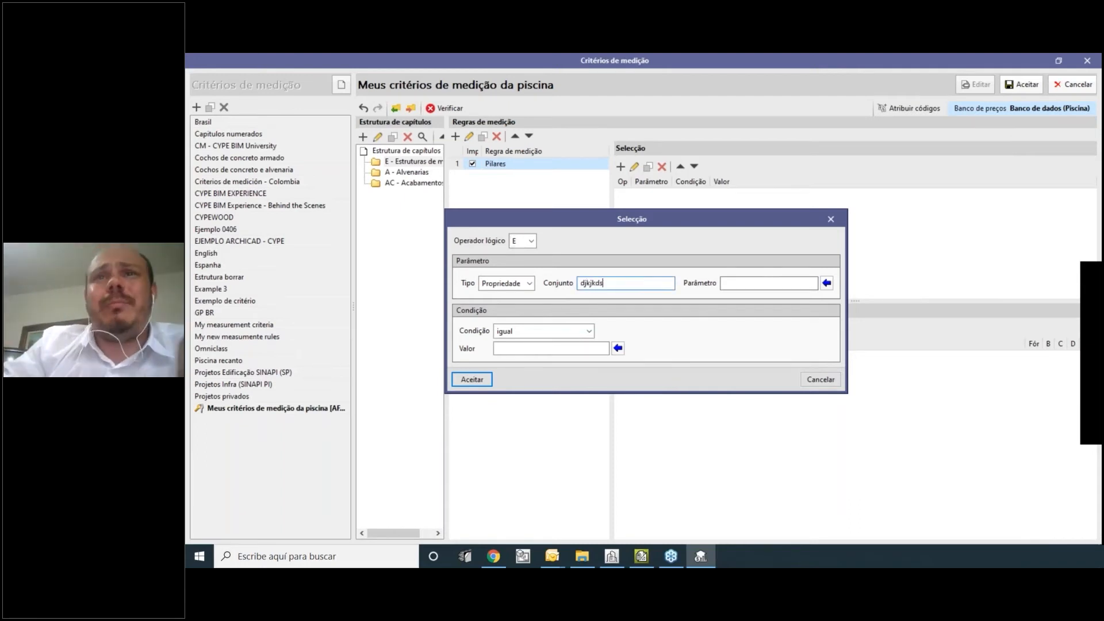
key("shift+Tab")
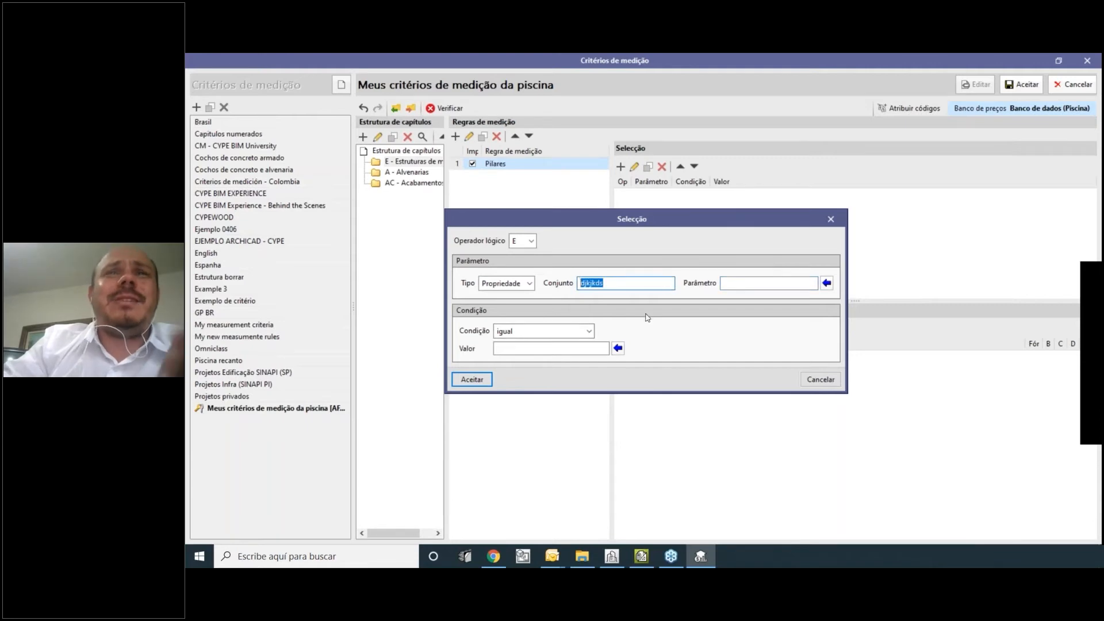
key("BackSpace")
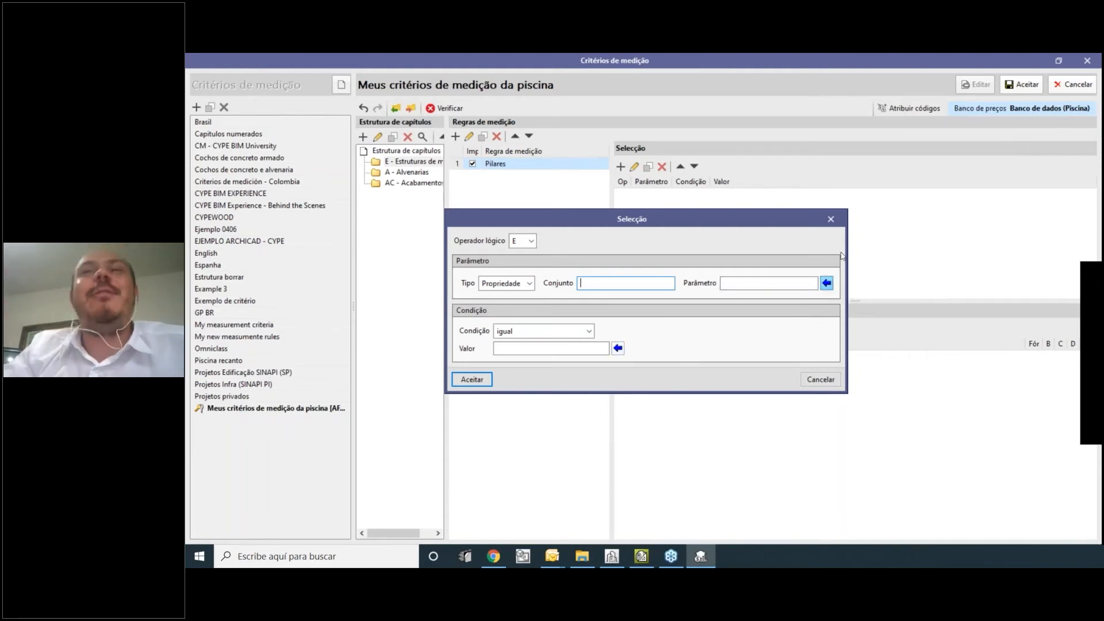
Search the model parameters available for the selection condition for name.
left_click(826, 283)
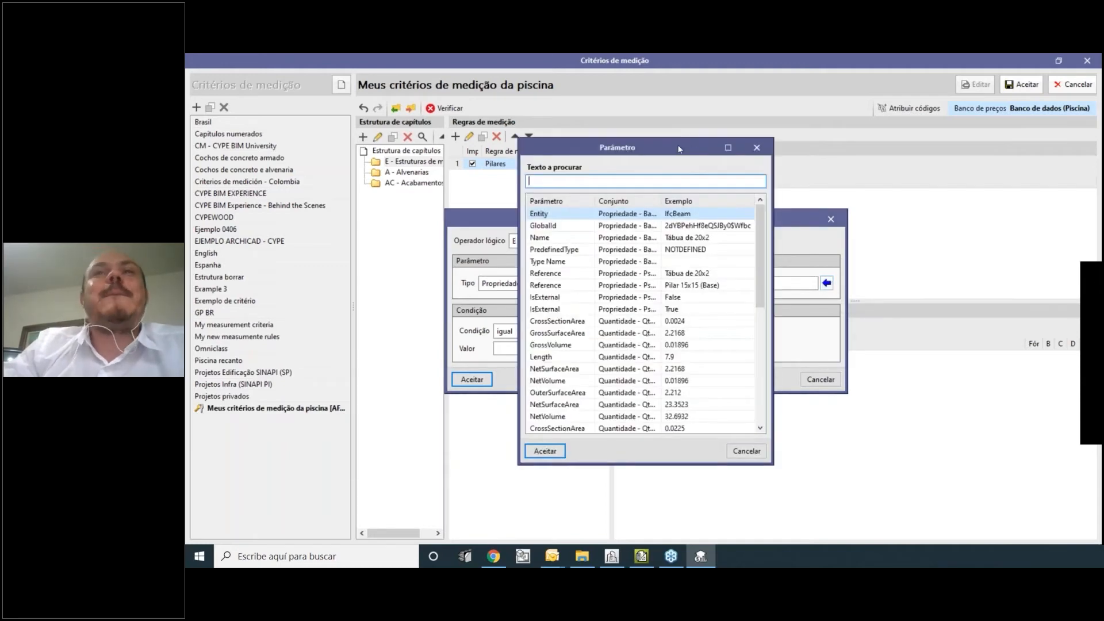
left_click_drag(717, 140, 962, 146)
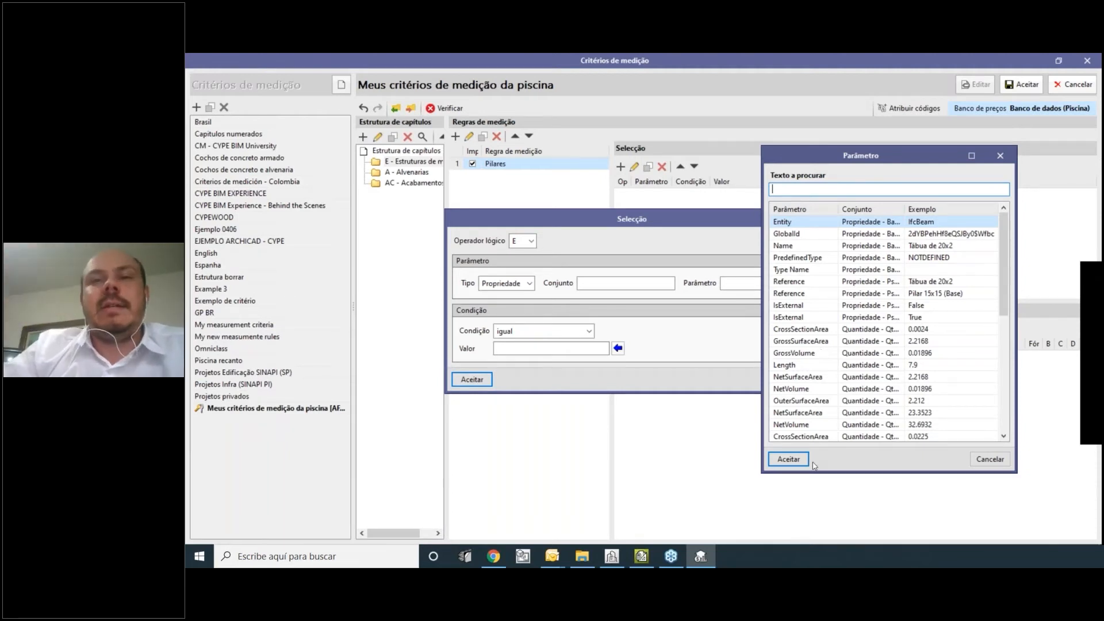
type("name")
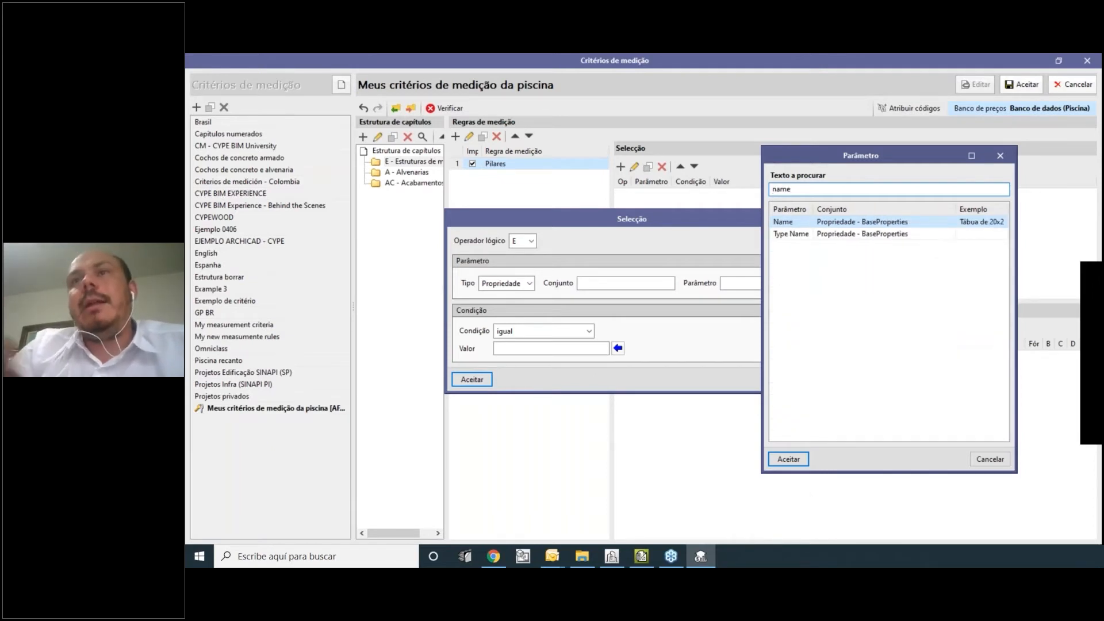
left_click_drag(956, 210, 926, 209)
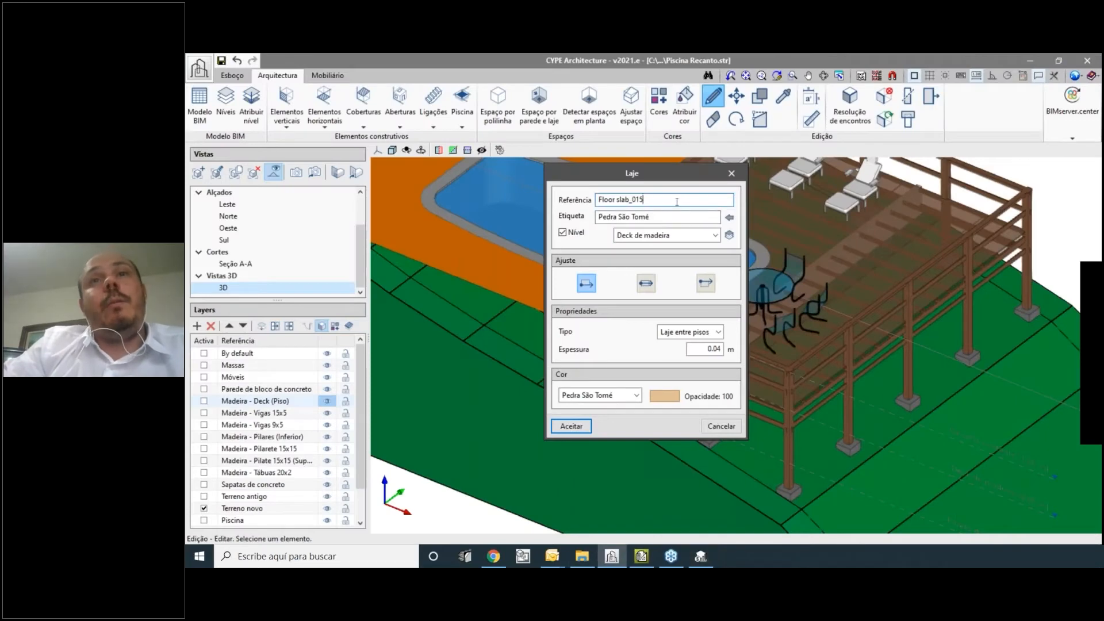
In CYPE Architecture, examine the reference and label fields of the stone slab and of a lower timber deck pillar.
key("Tab")
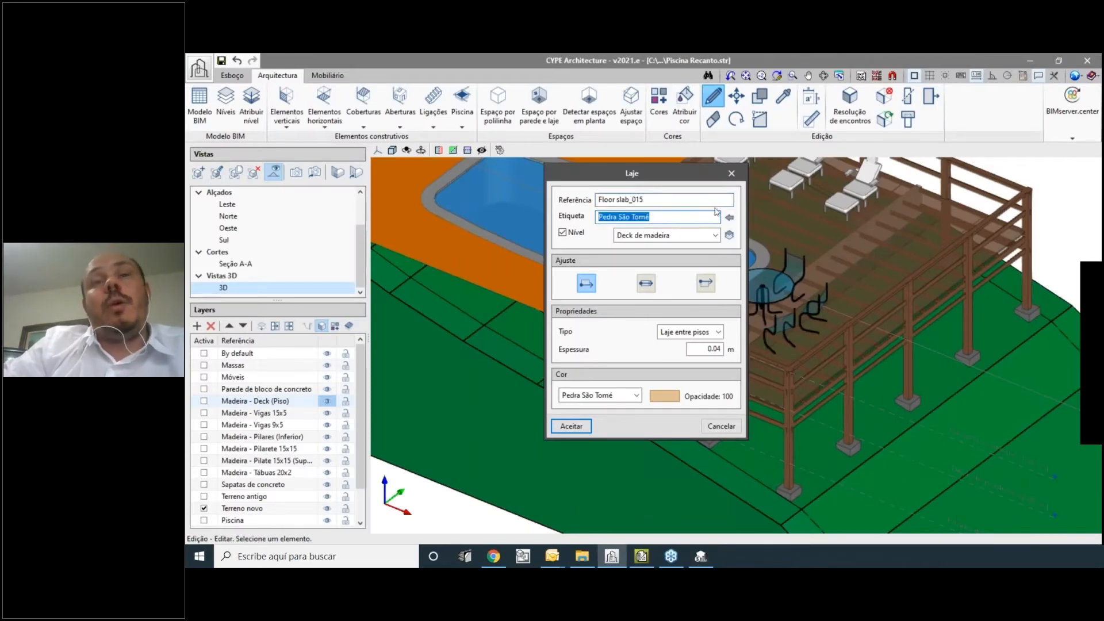
left_click(731, 173)
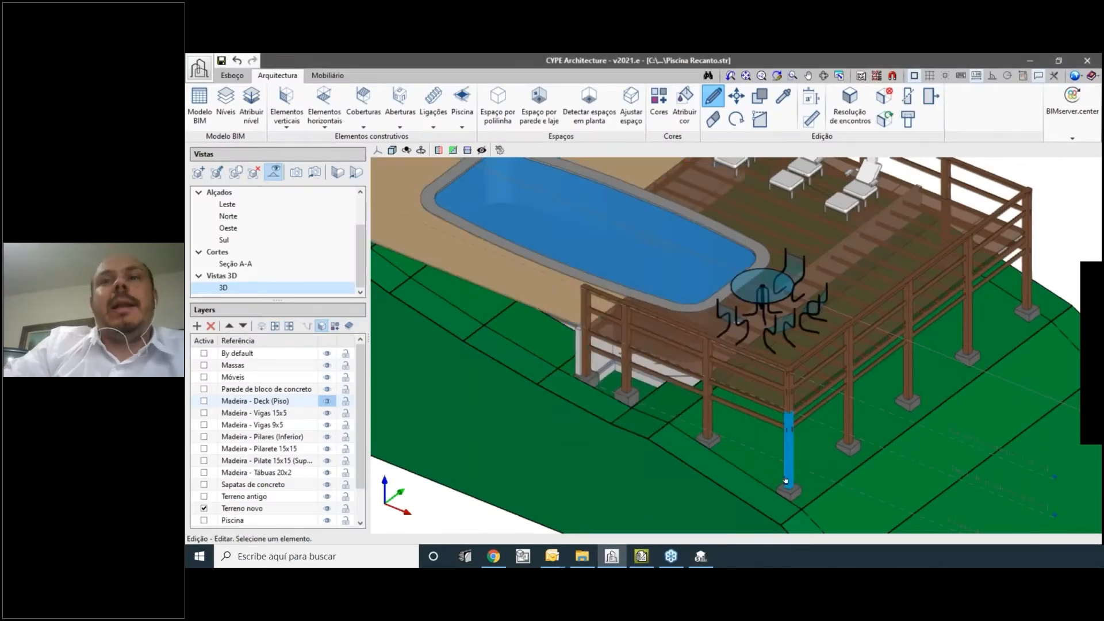
left_click(730, 373)
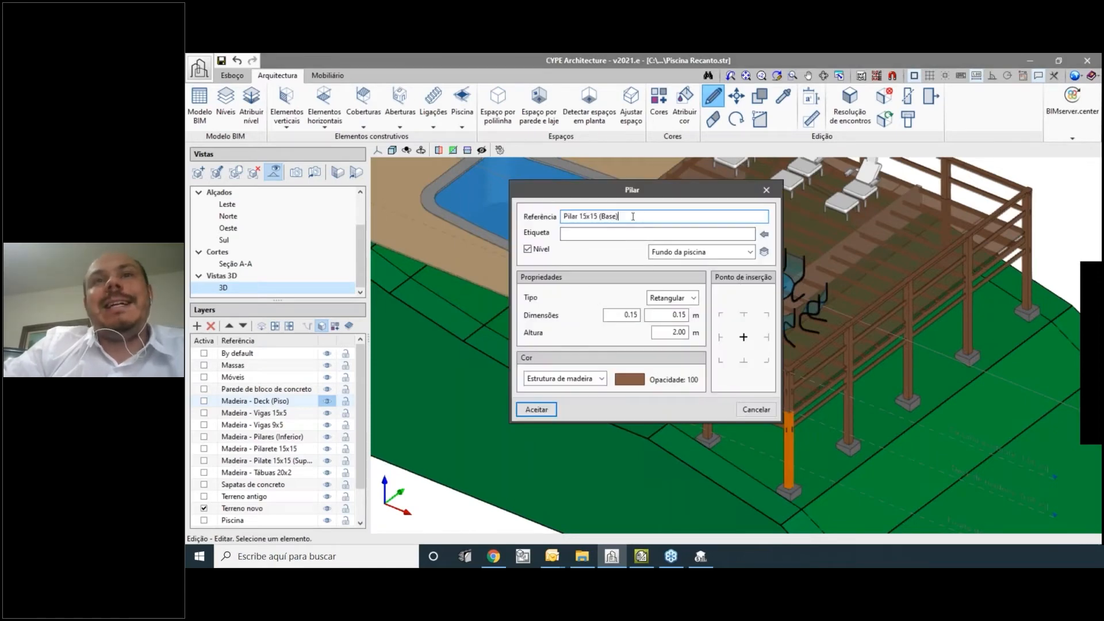
left_click(599, 233)
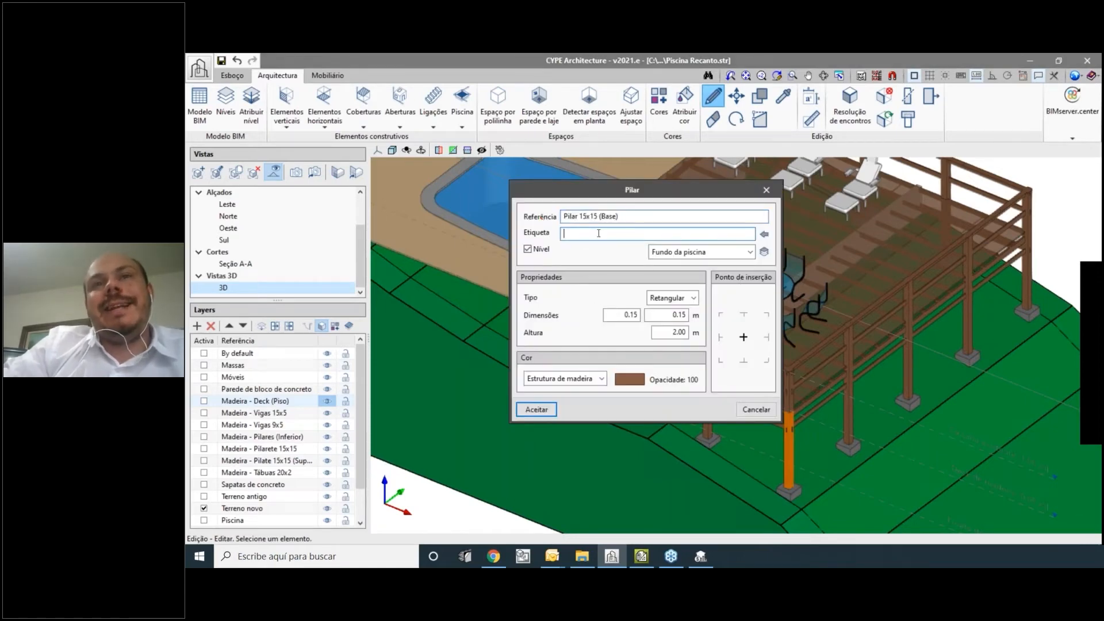
left_click(701, 557)
left_click(615, 559)
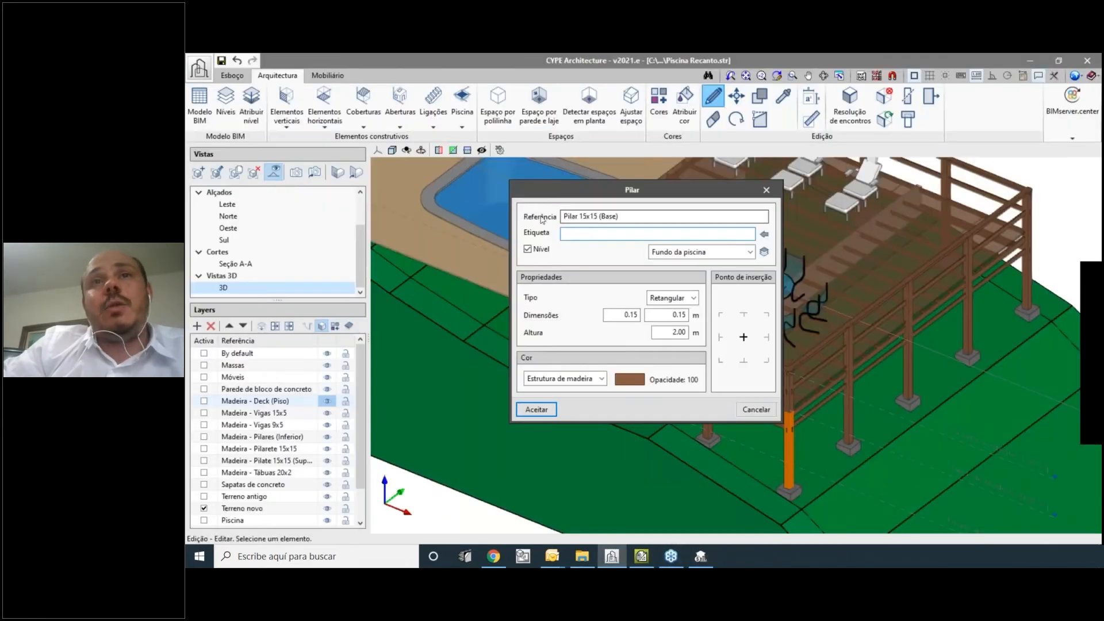
Switch back to Open BIM Quantities and use the Name property of BaseProperties as the selection parameter.
left_click(701, 556)
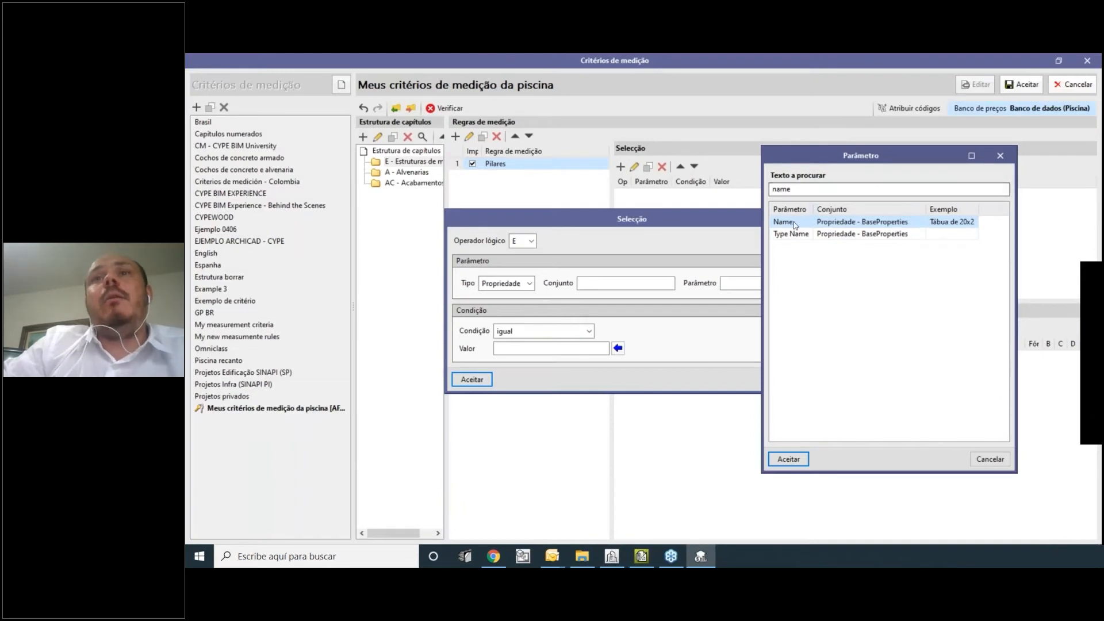
left_click(788, 458)
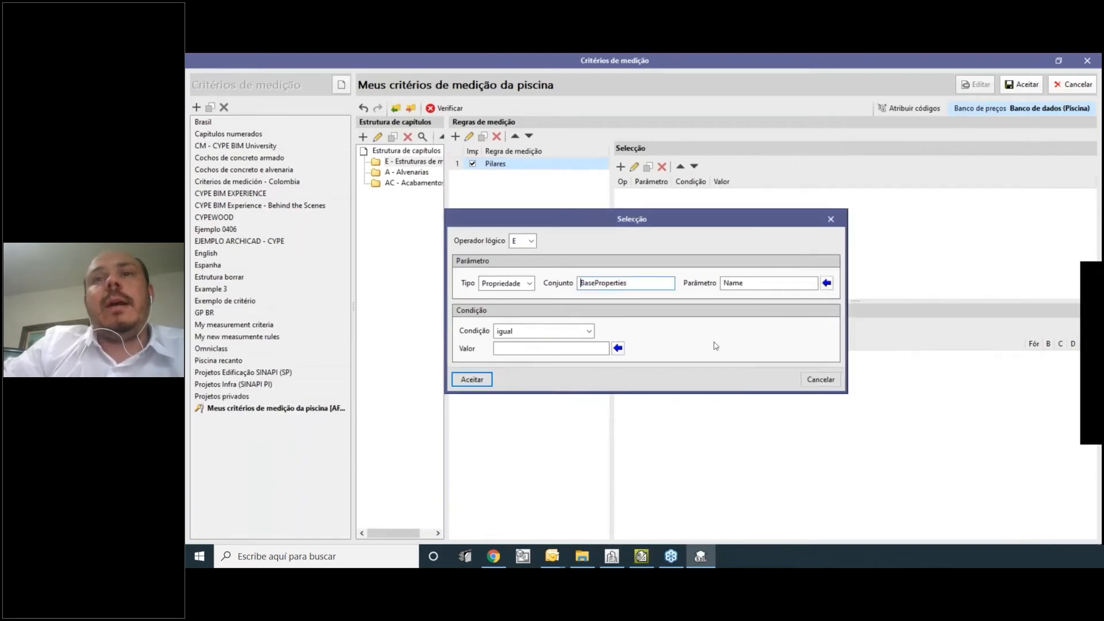
left_click_drag(659, 287, 556, 285)
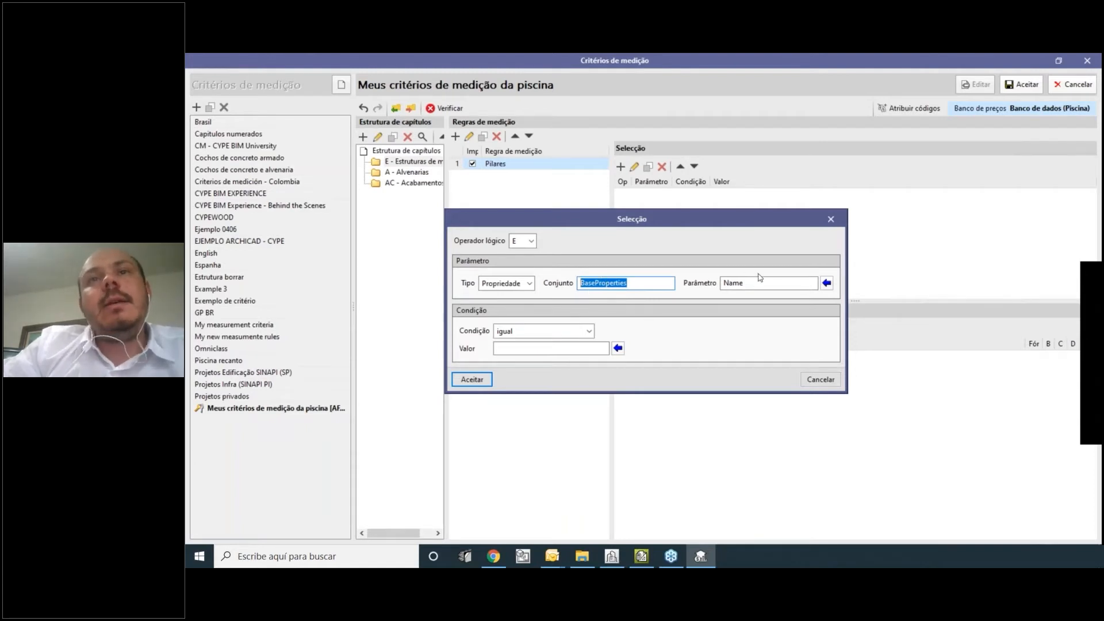
left_click_drag(761, 280, 708, 281)
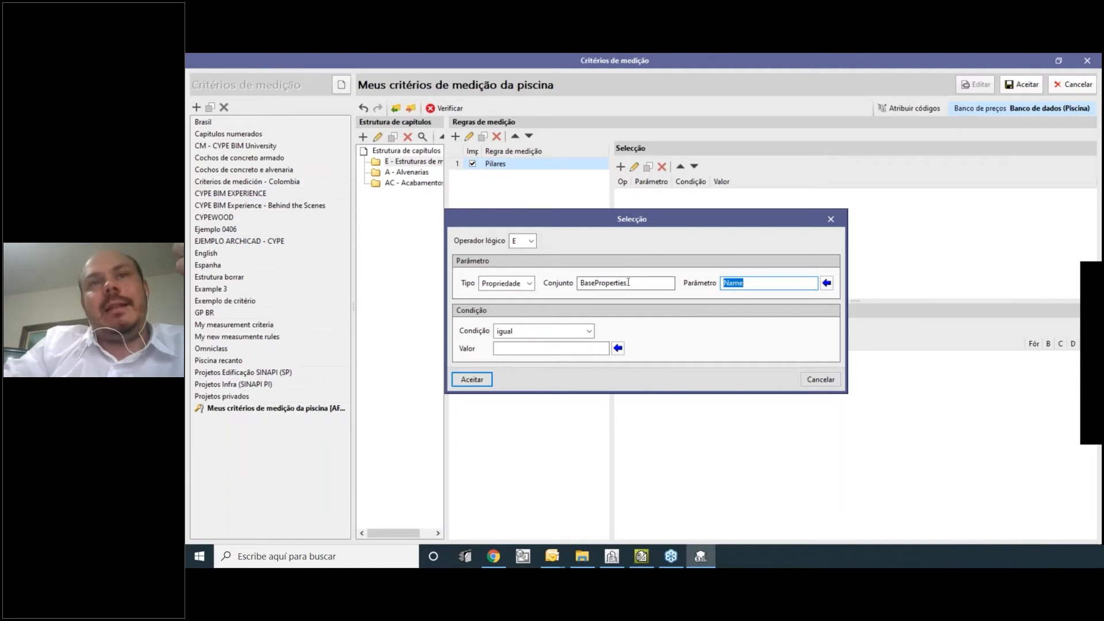
Set the selection condition to igual with the value Pilar 15x15 (Base) from the model's values.
left_click(536, 333)
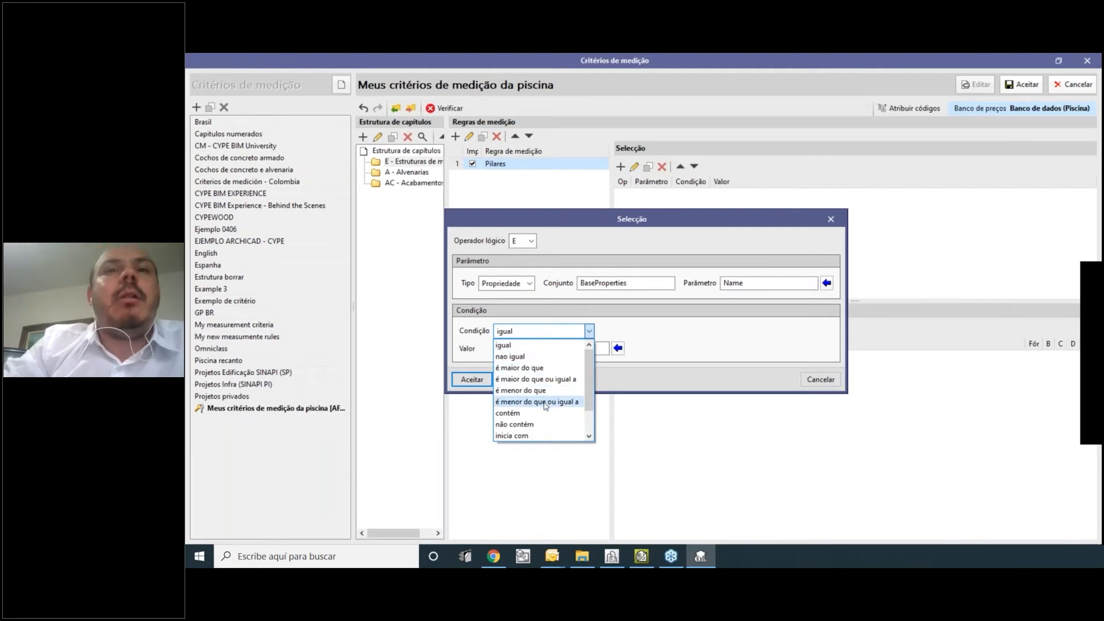
scroll(539, 407, "down", 1)
scroll(535, 396, "up", 1)
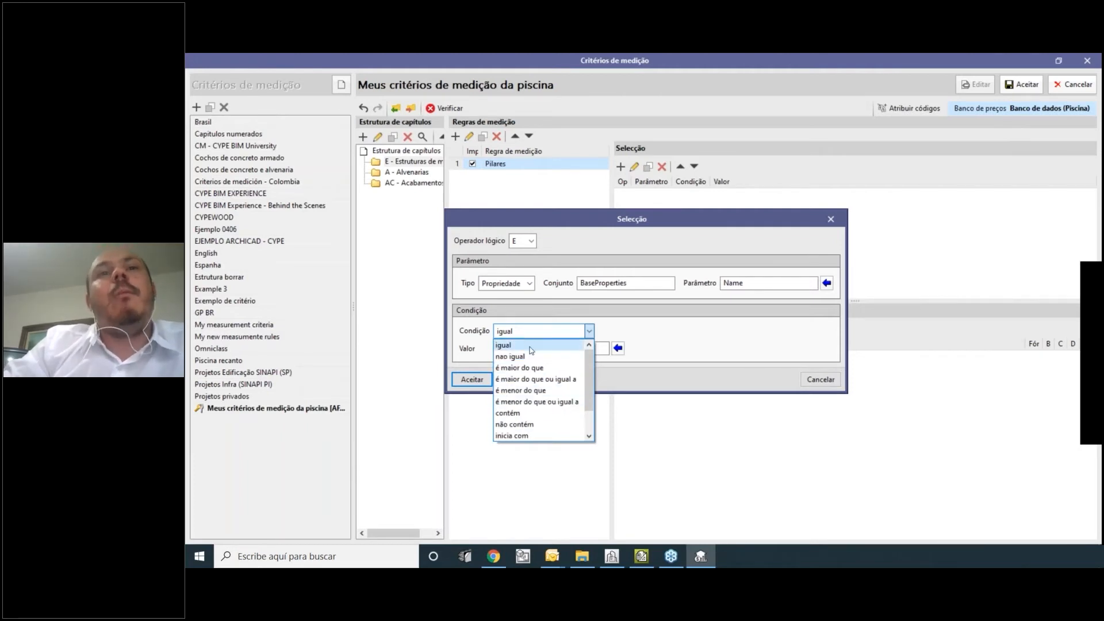
left_click(533, 346)
left_click(617, 347)
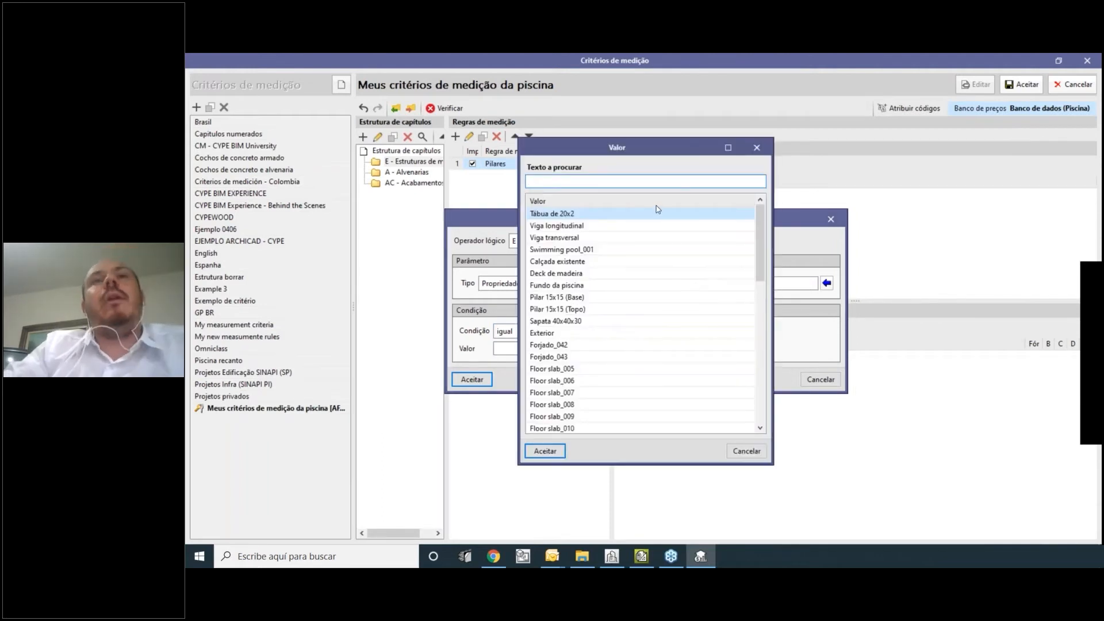
type("pilar")
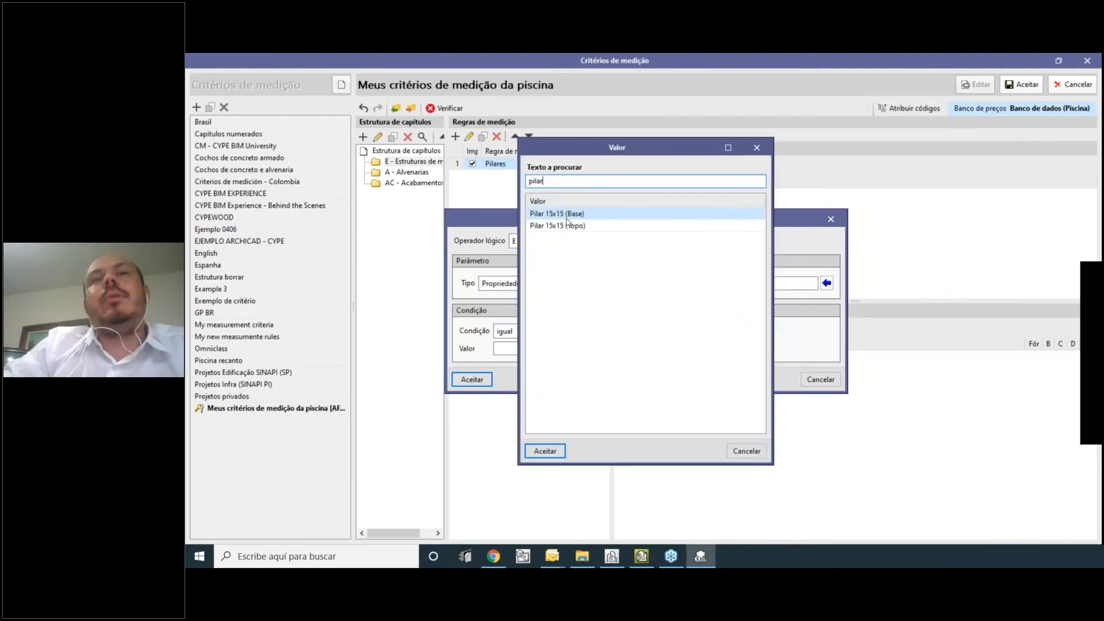
left_click(545, 450)
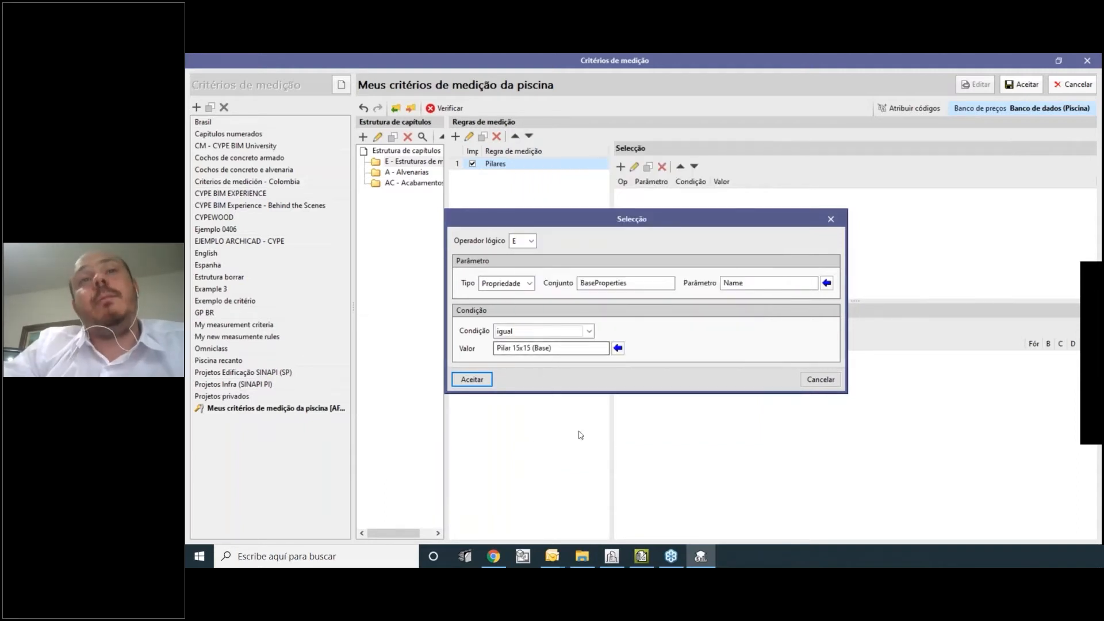
Accept the Pilares rule's selection condition: BaseProperties Name igual Pilar 15x15 (Base).
left_click(472, 379)
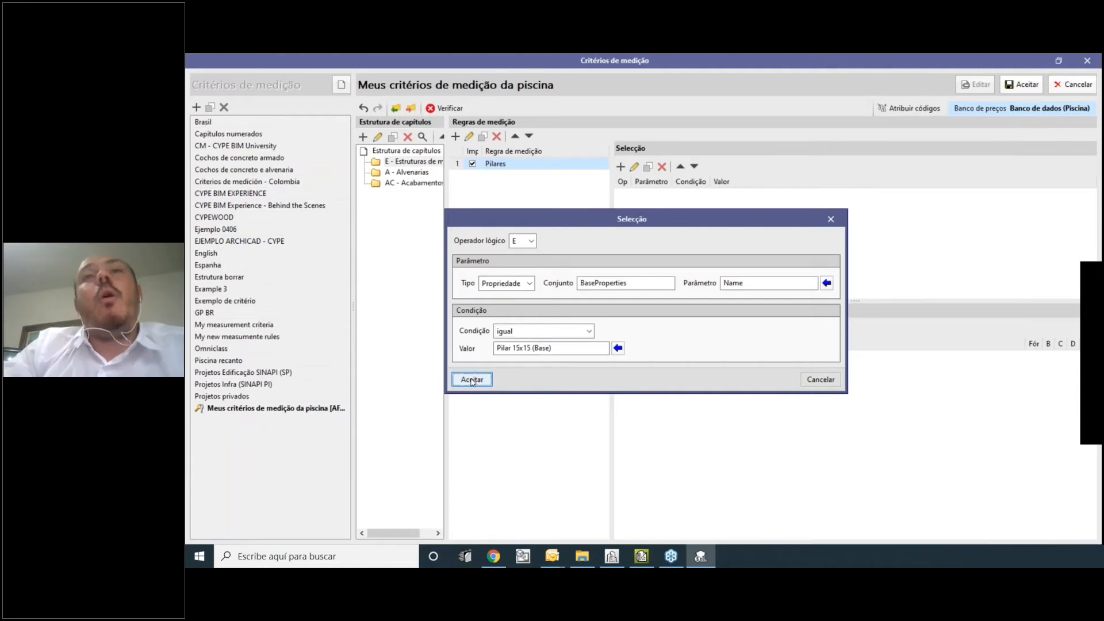
left_click(472, 380)
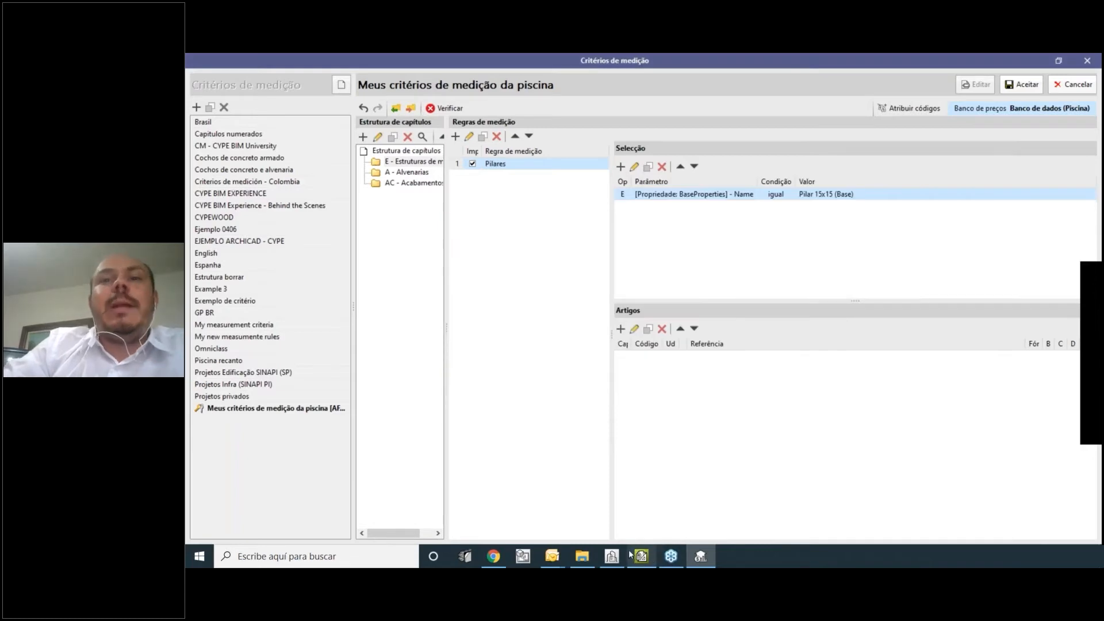
Switch to CYPE Architecture, close the pillar properties, and reopen them for the base pillar at the deck's front corner.
left_click(611, 555)
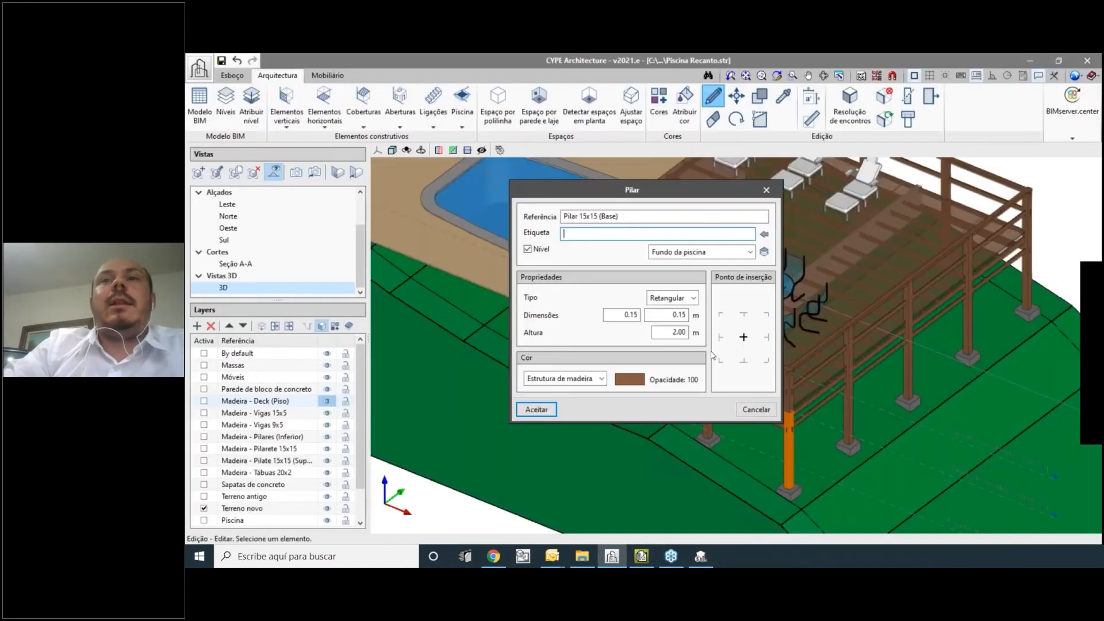
left_click(766, 190)
scroll(691, 349, "up", 5)
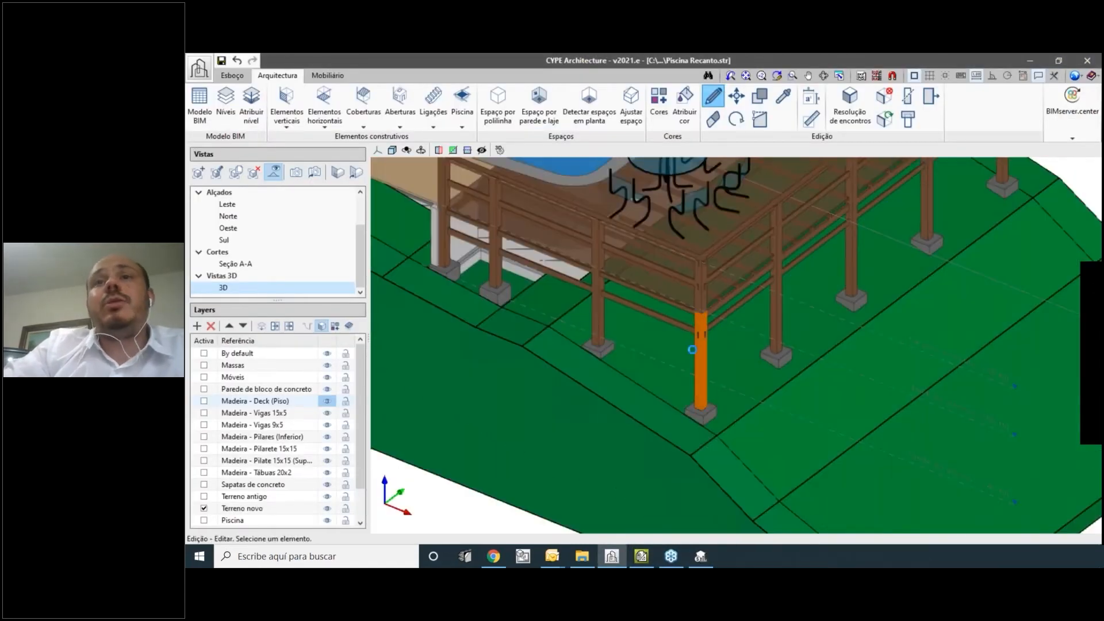
left_click(766, 190)
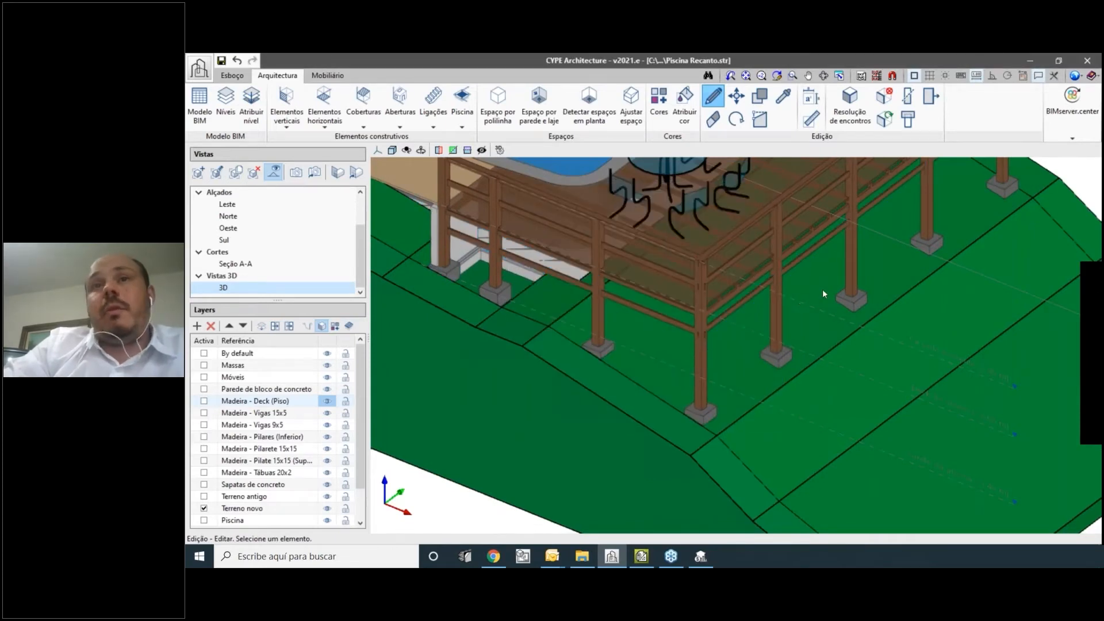
scroll(818, 309, "down", 4)
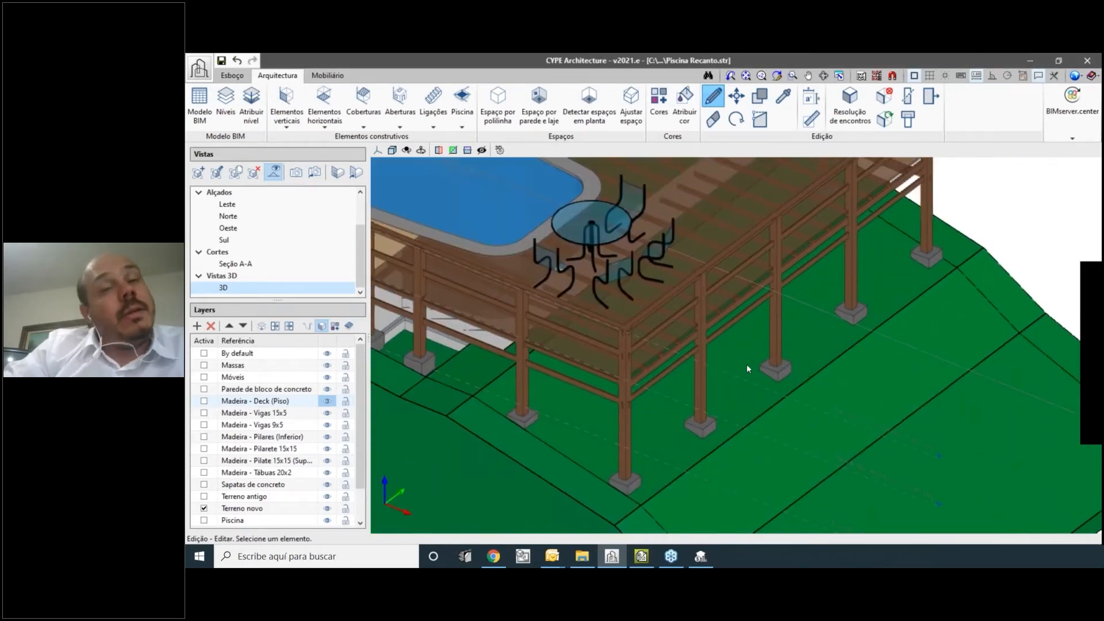
middle_click_drag(619, 422, 627, 407)
left_click(628, 414)
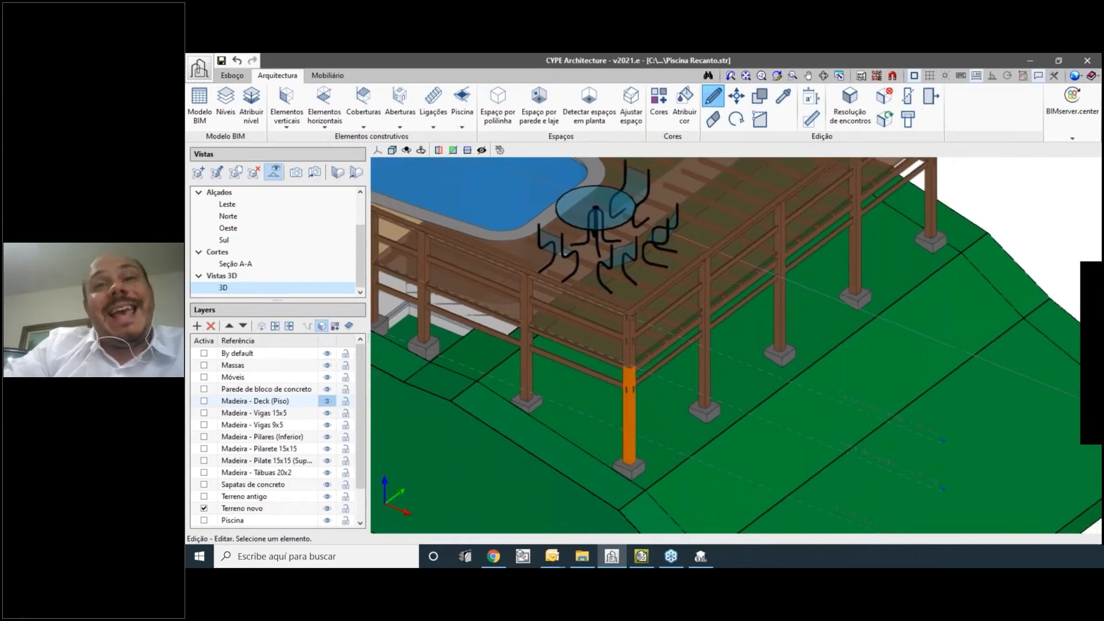
Try replacing the corner pillar's reference with test text, and return to the measurement criteria window.
left_click_drag(555, 188, 253, 160)
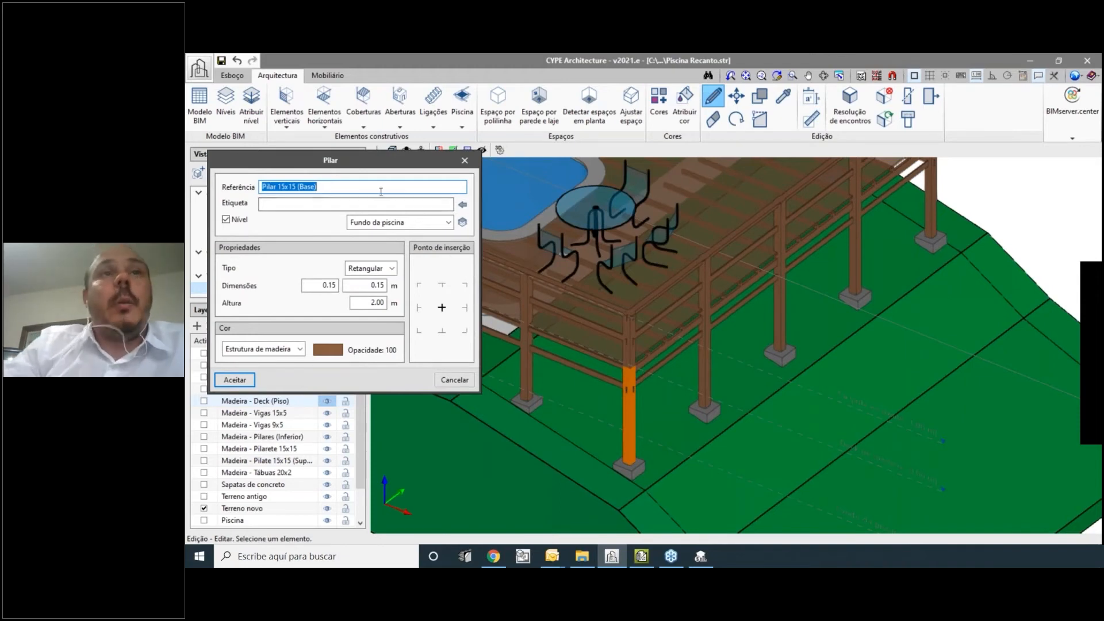
left_click(355, 189)
type("fsjfhsj")
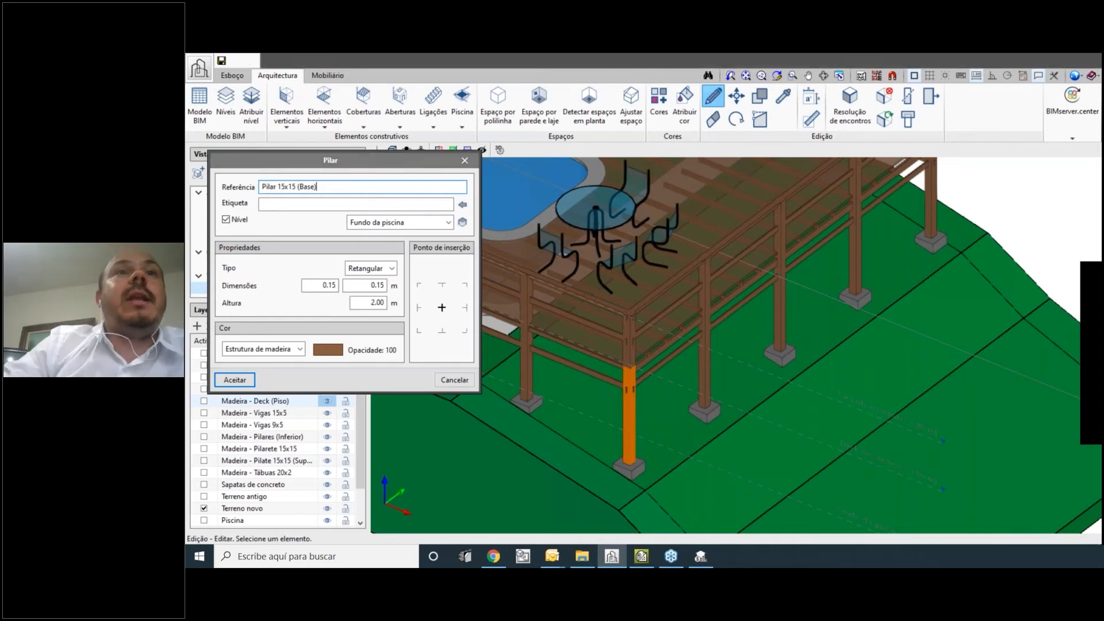
key("Return")
left_click(710, 566)
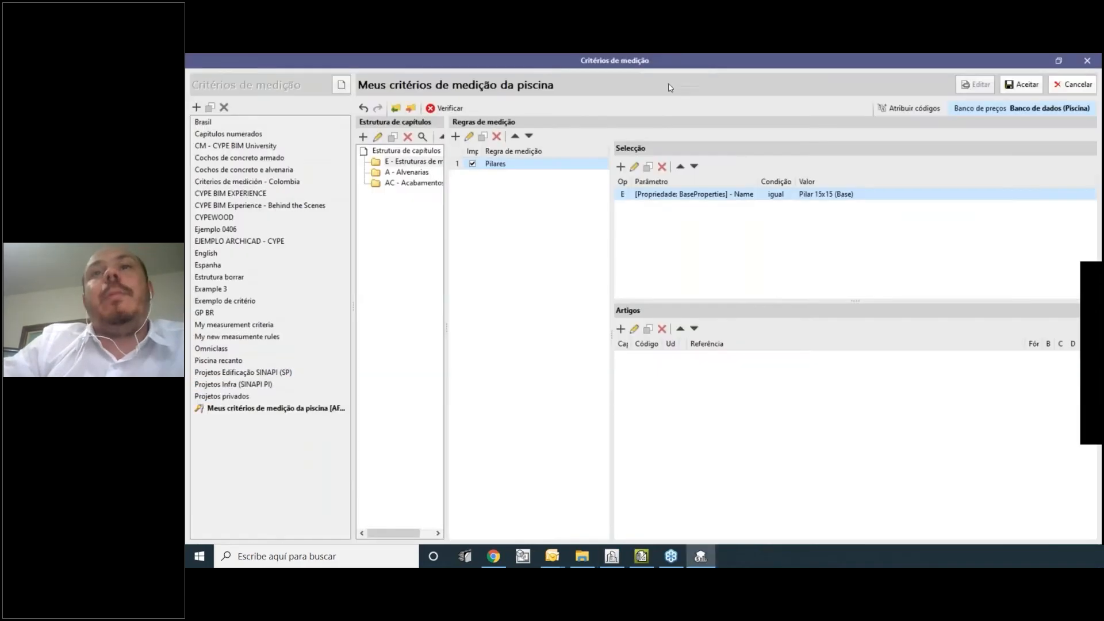
Reopen the selection condition, search its available parameters for "id" and "P", and reselect Name from BaseProperties.
left_click(634, 167)
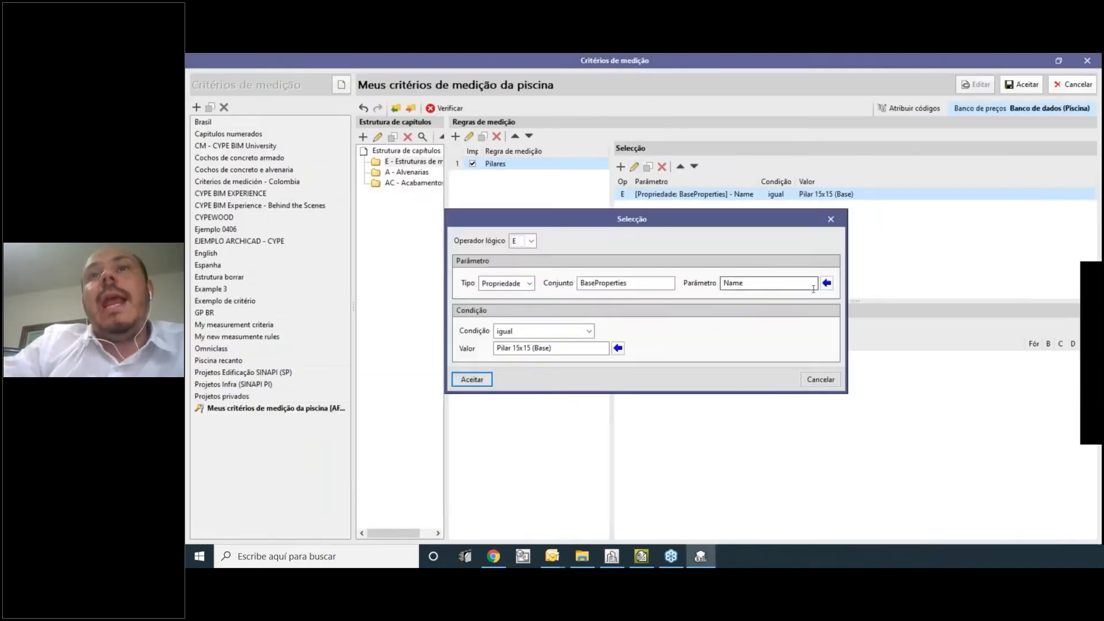
left_click(826, 282)
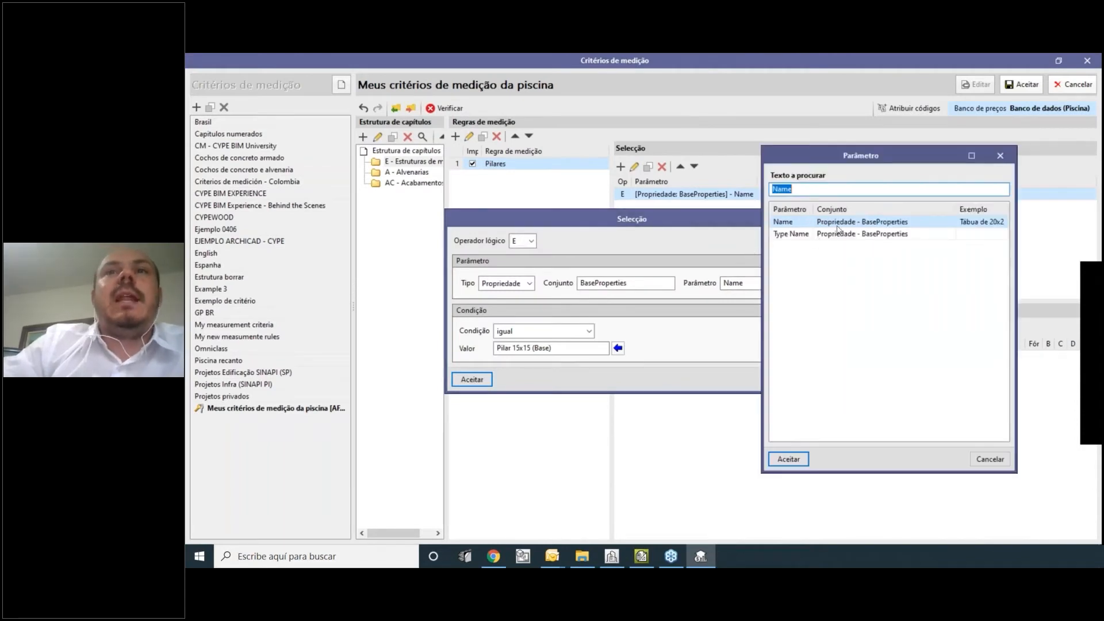
type("id")
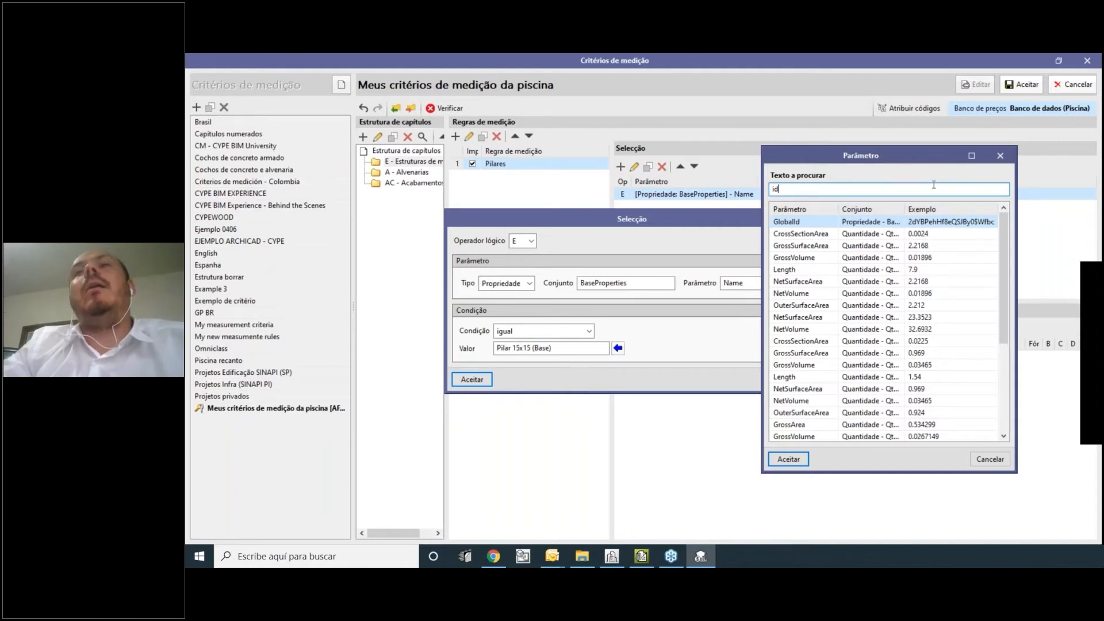
key("BackSpace")
key("BackSpace")
type("Pilar")
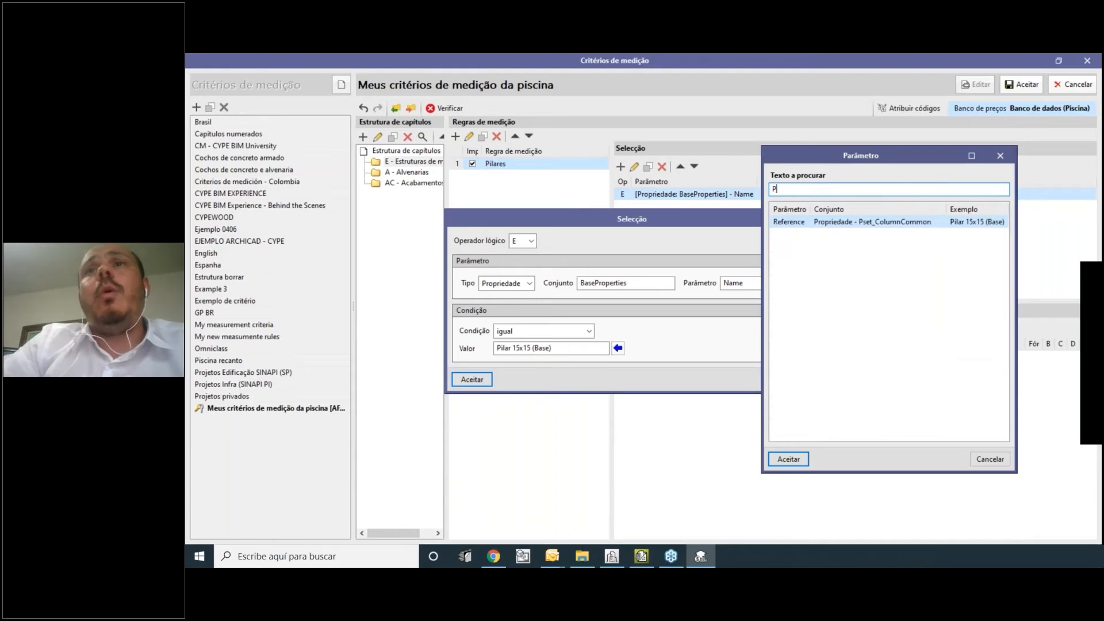
key("BackSpace")
type("Na")
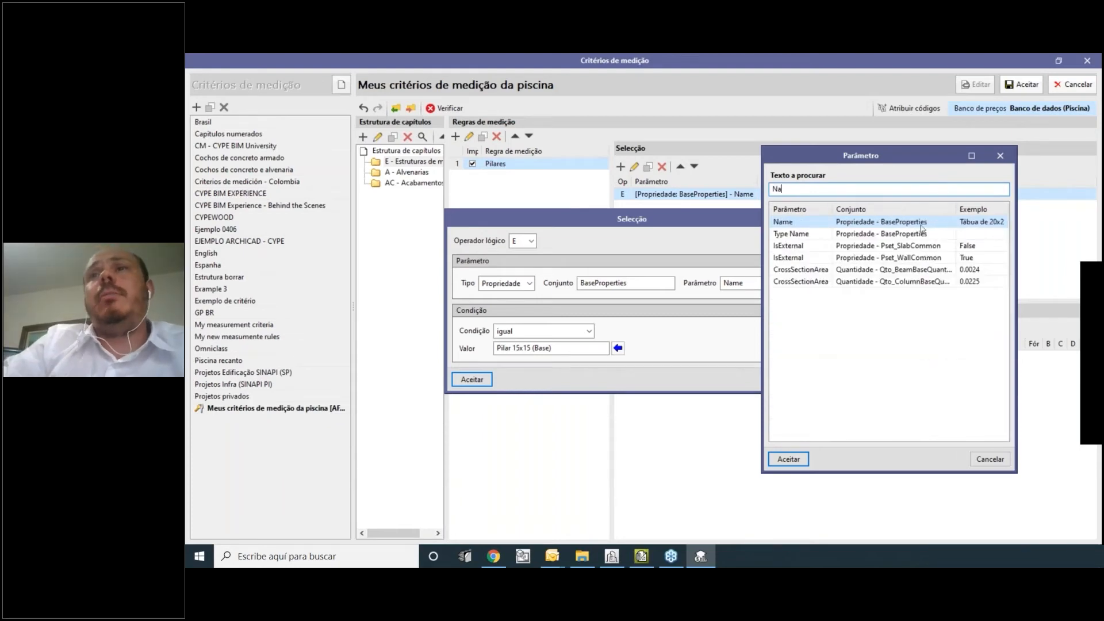
type("me")
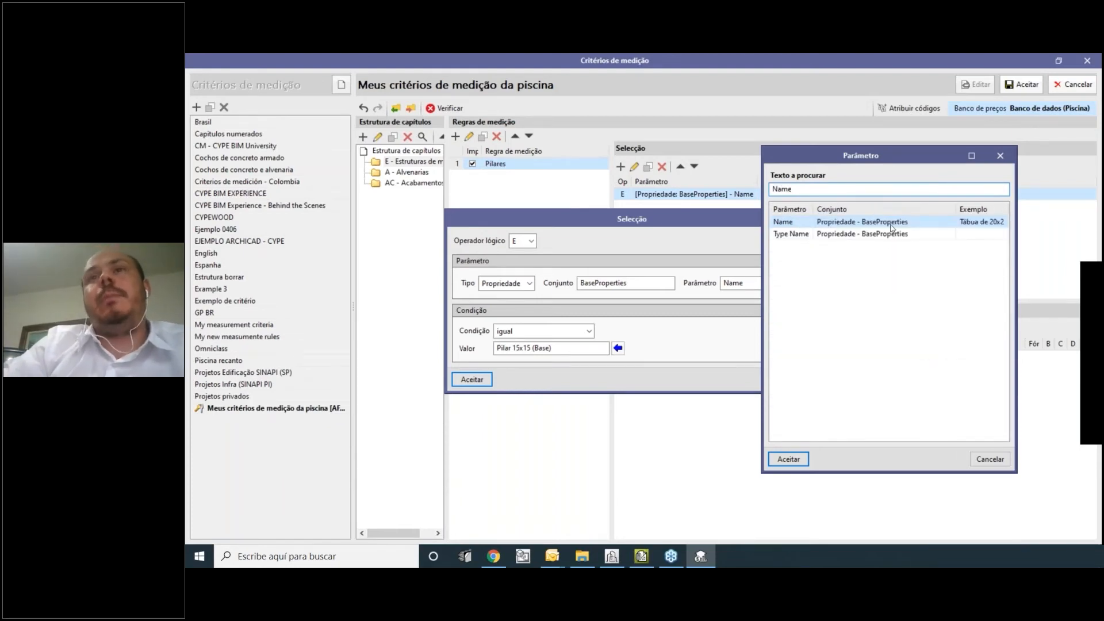
left_click(788, 458)
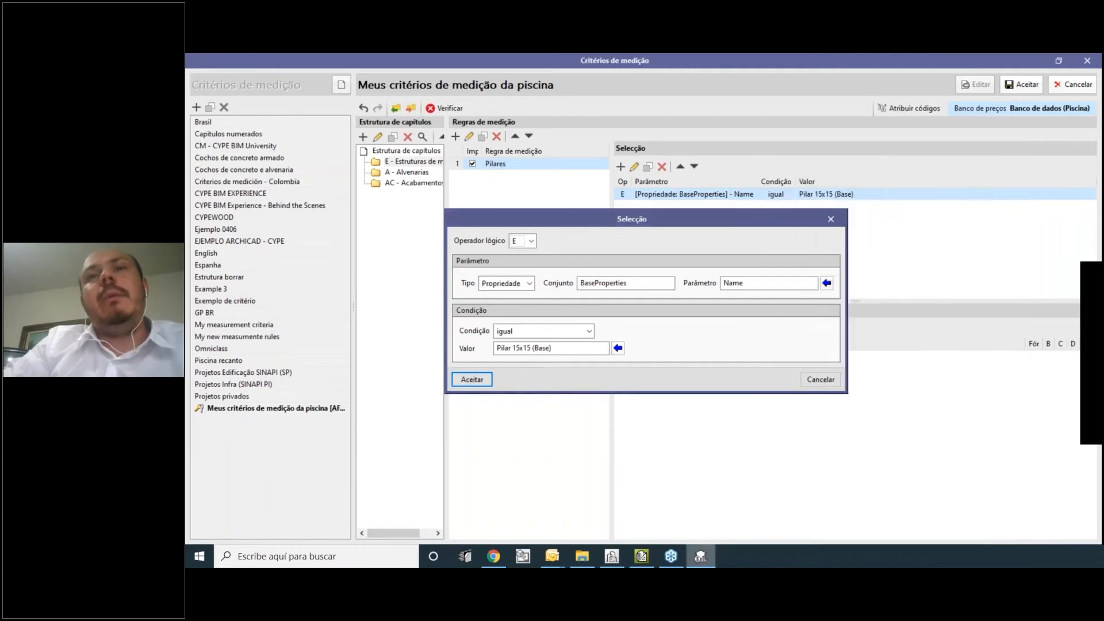
Close the pillar properties in CYPE Architecture without changes, return to the measurement criteria, and accept the selection condition.
left_click(612, 556)
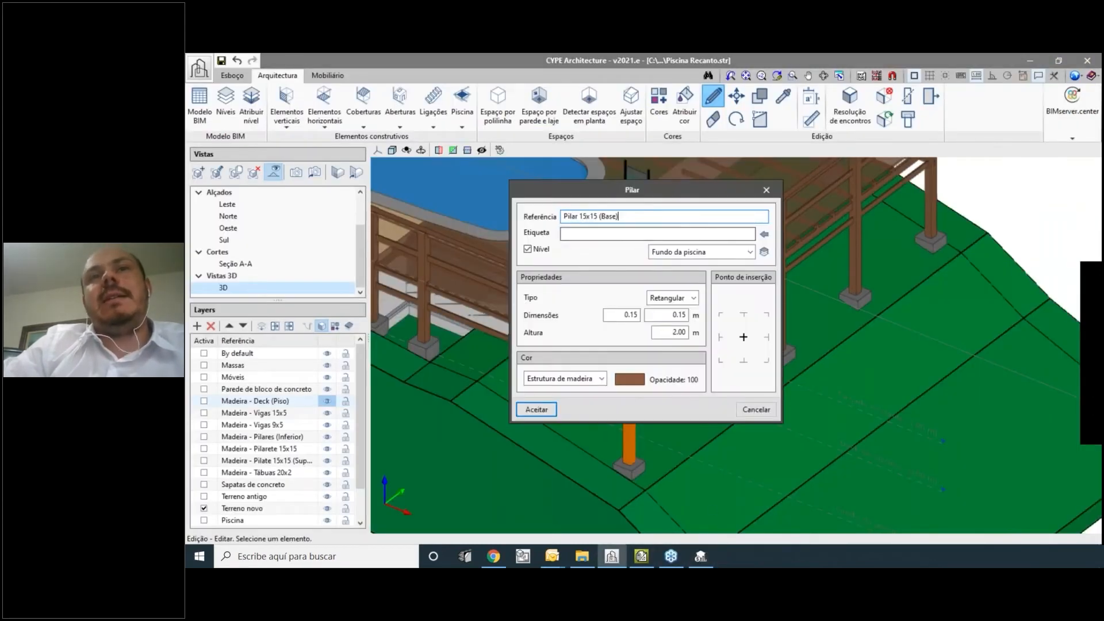
left_click(755, 410)
left_click(709, 564)
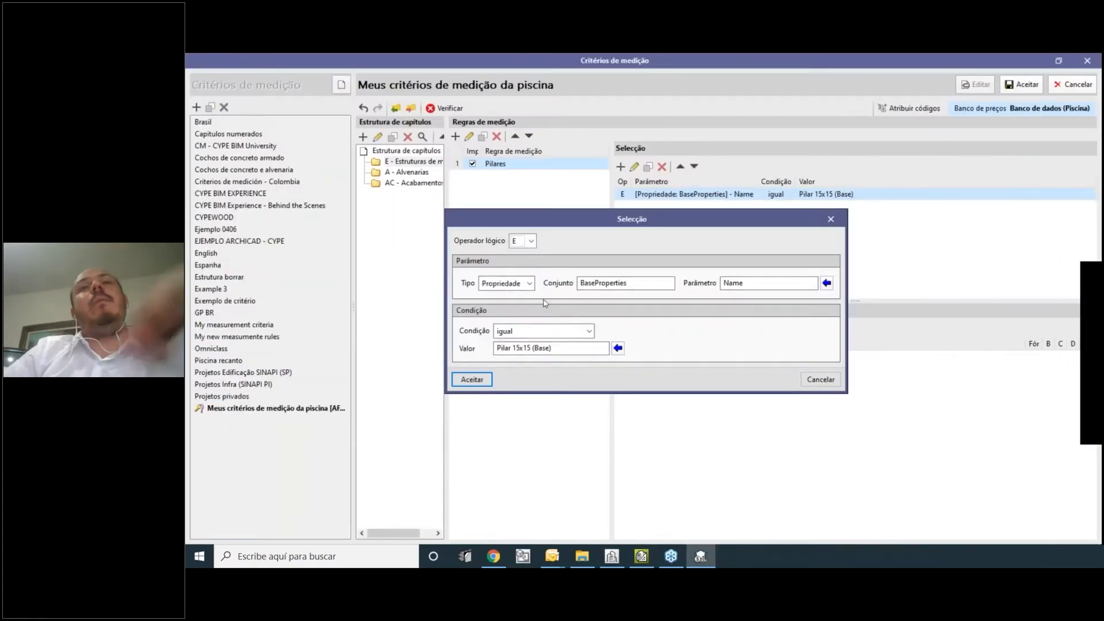
left_click(472, 379)
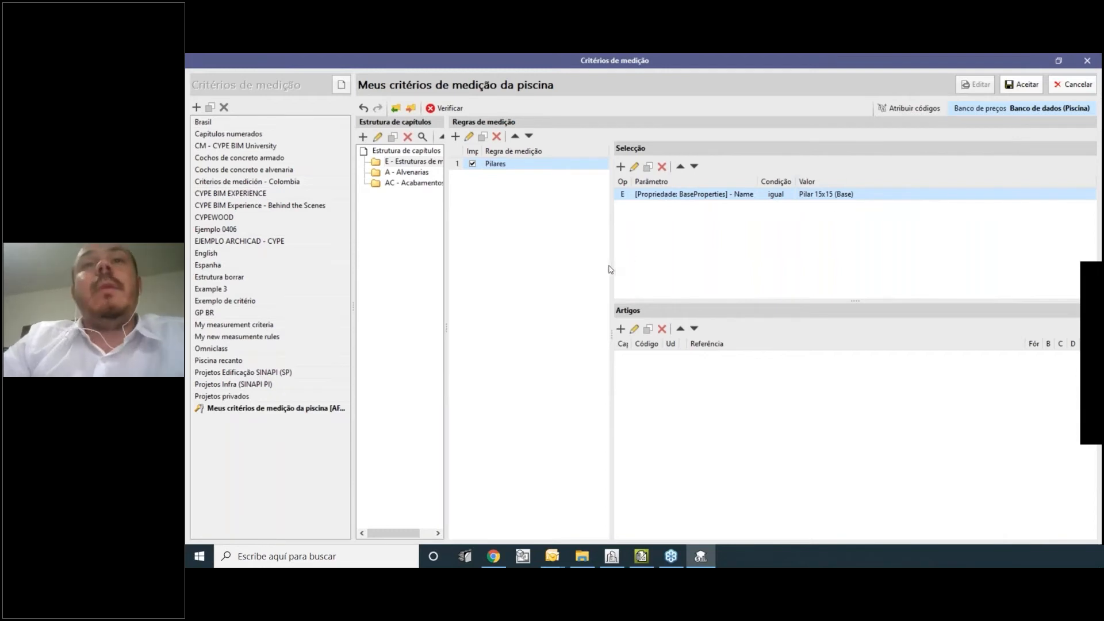
Display the price bank for assigning codes and choose Banco de dados (Piscina) as its source.
left_click_drag(610, 267, 554, 260)
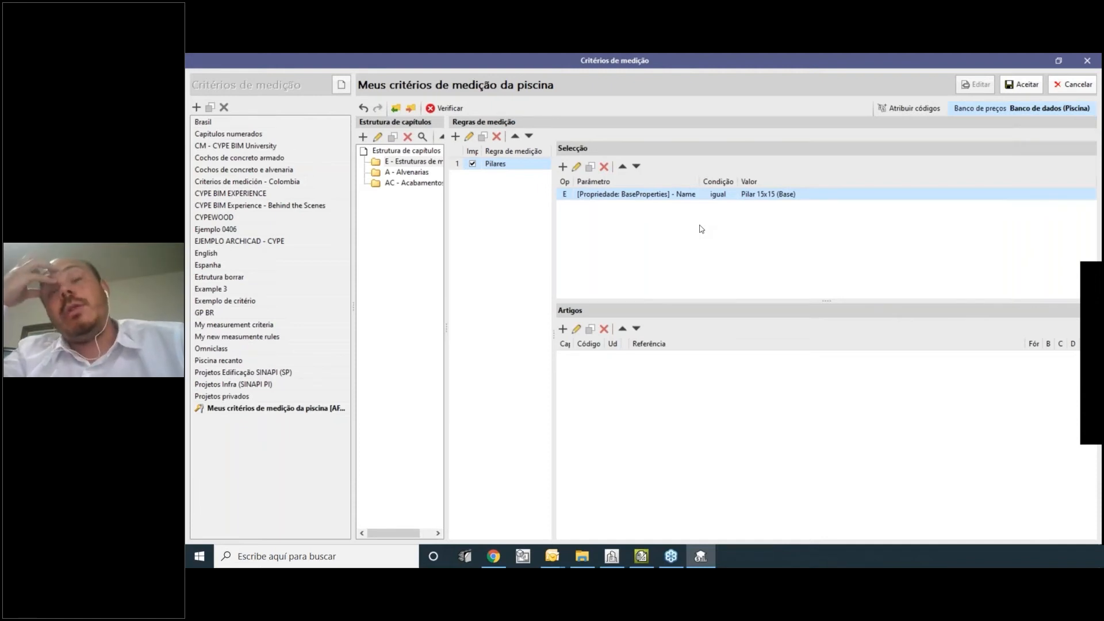
left_click(930, 109)
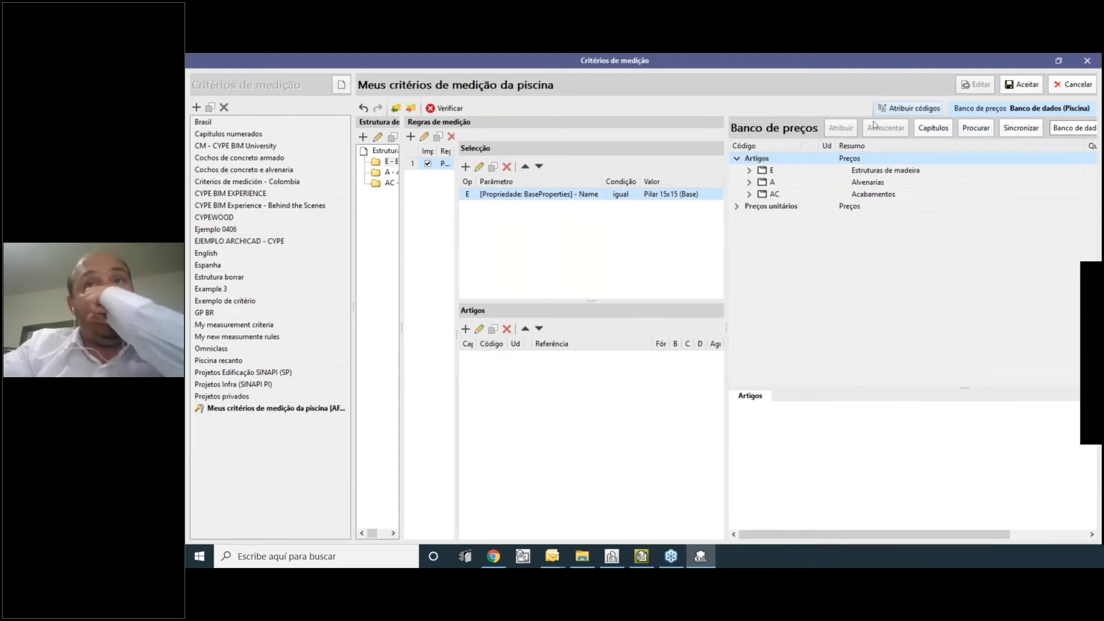
left_click(1072, 130)
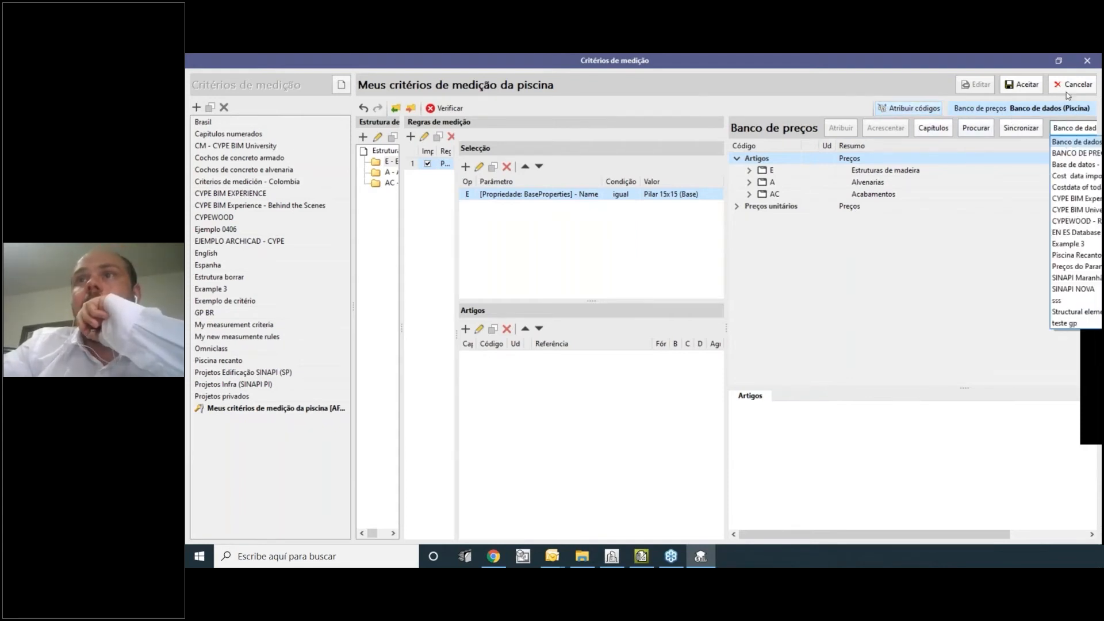
left_click(1058, 61)
left_click(1059, 60)
left_click(676, 155)
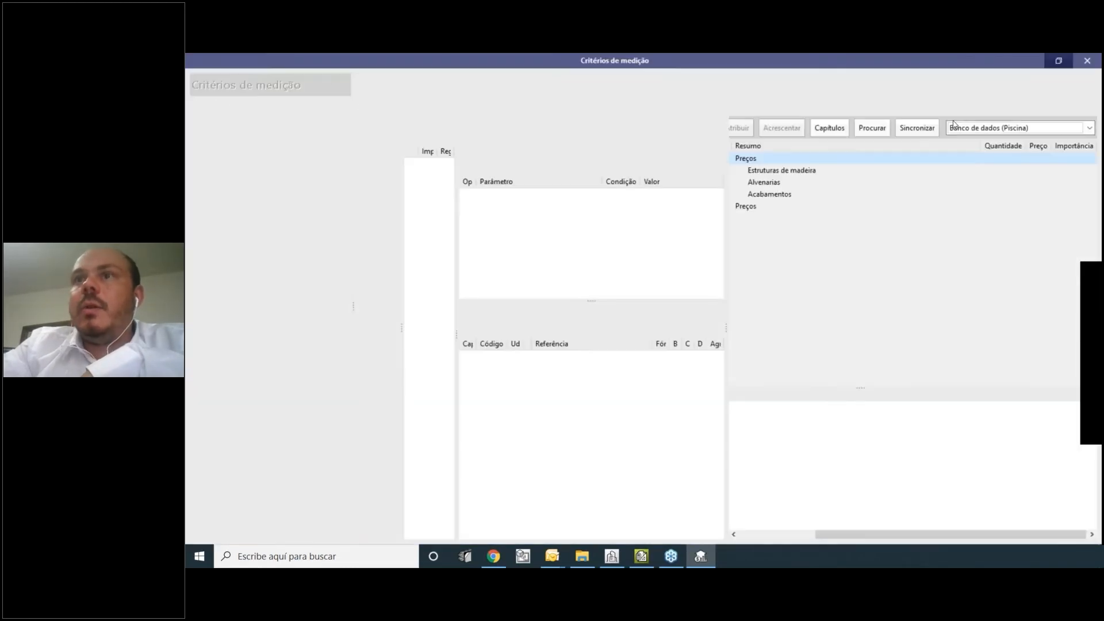
left_click(1052, 128)
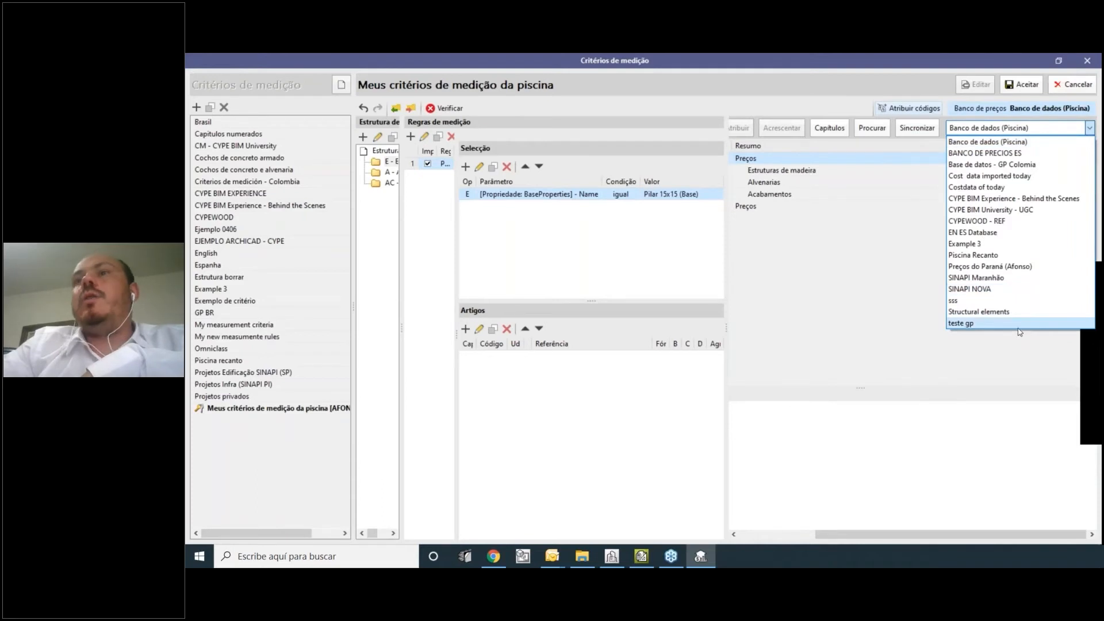
left_click(1001, 143)
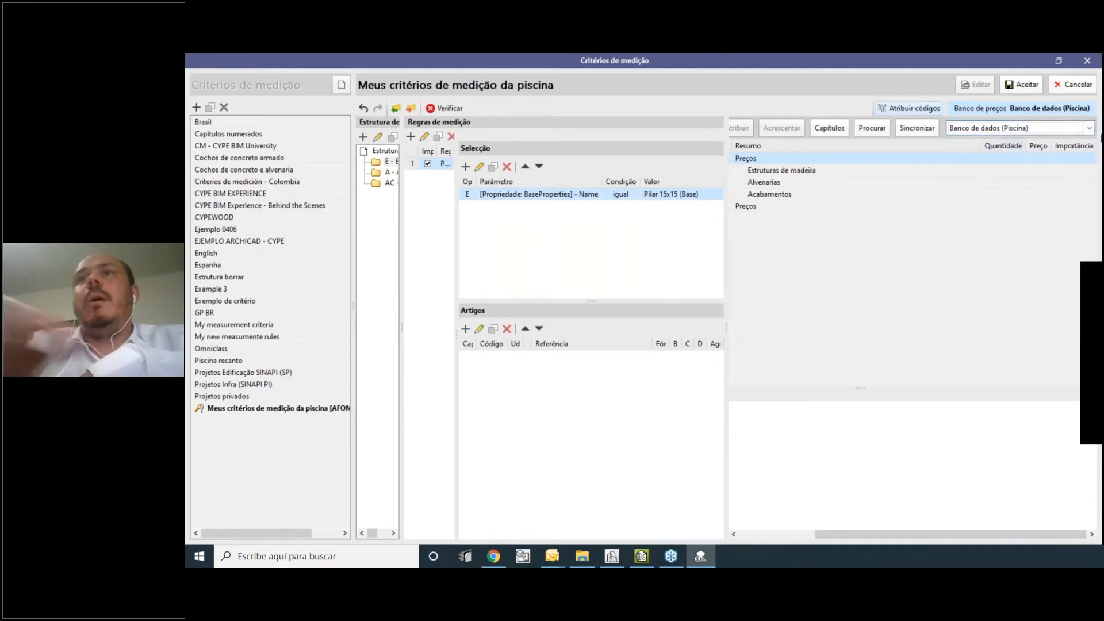
Start adding the 15x15 cm pillar item EMS010 from chapter E, Estruturas de madeira, to the Pilares rule.
left_click(816, 127)
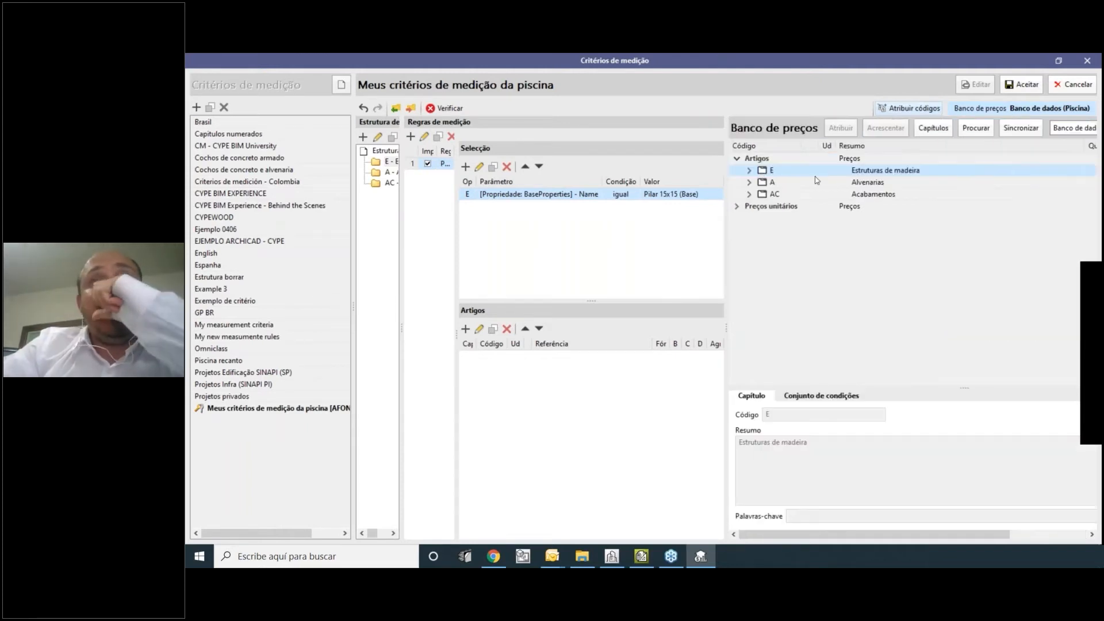
left_click(749, 170)
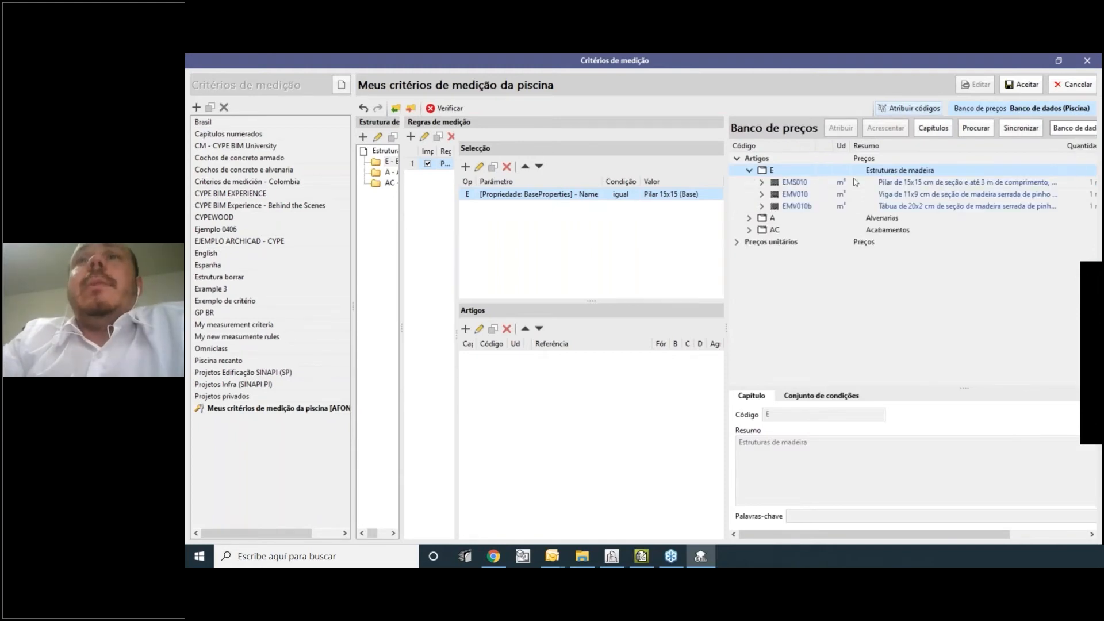
left_click(828, 181)
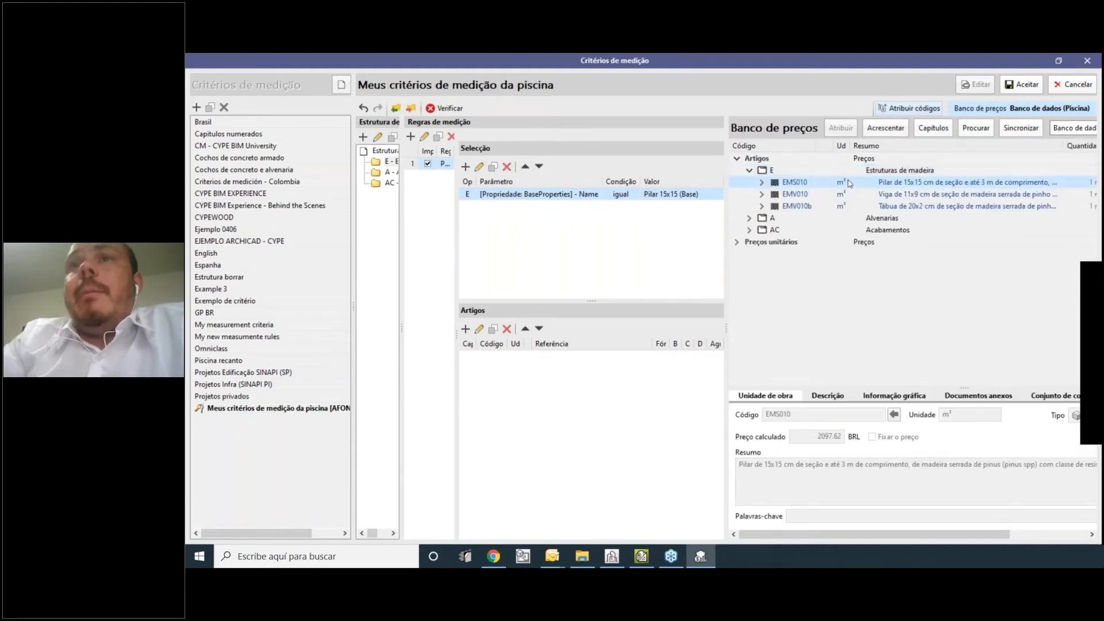
left_click_drag(716, 238, 685, 239)
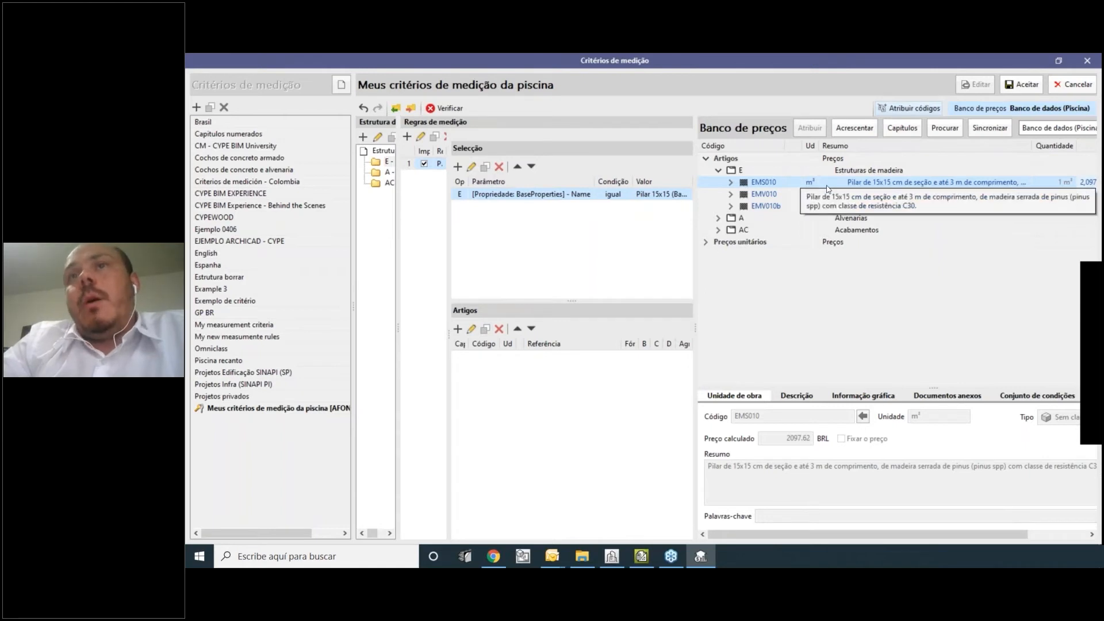
left_click(855, 131)
left_click_drag(633, 146, 675, 133)
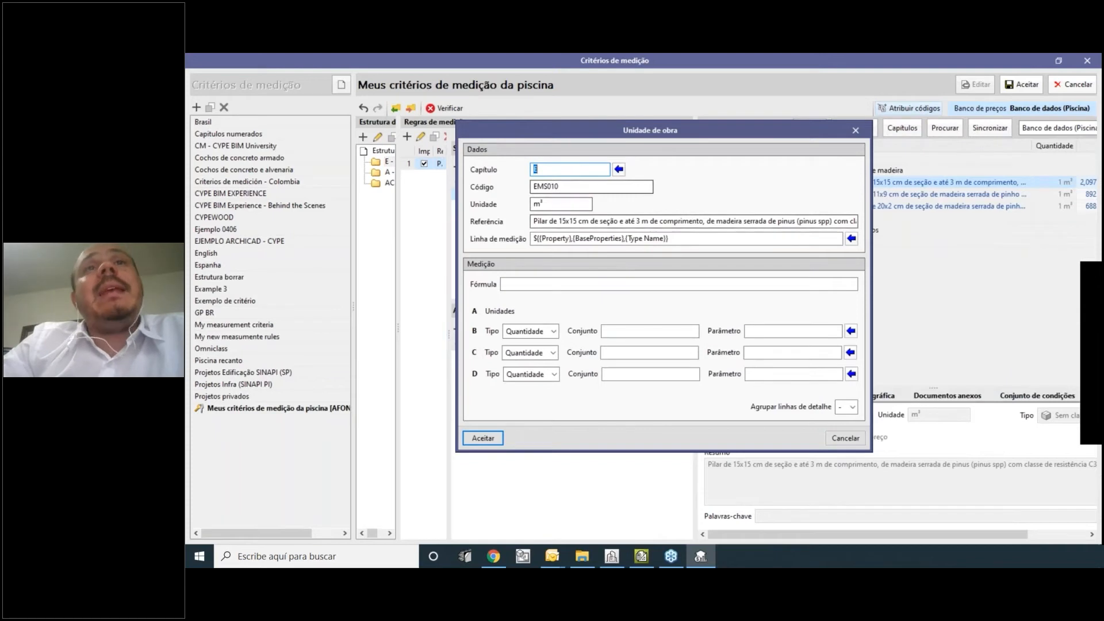
Set variable B of item EMS010 to NetVolume from Qto_ColumnBaseQuantities, enter B as the measurement formula, and accept the work item.
left_click(560, 169)
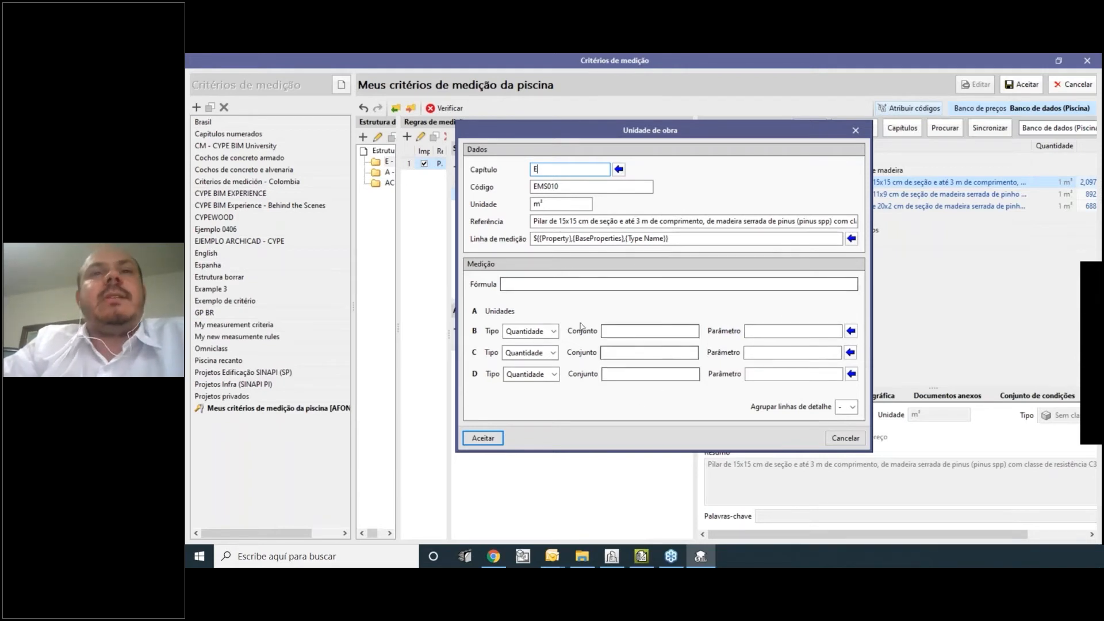
left_click(529, 283)
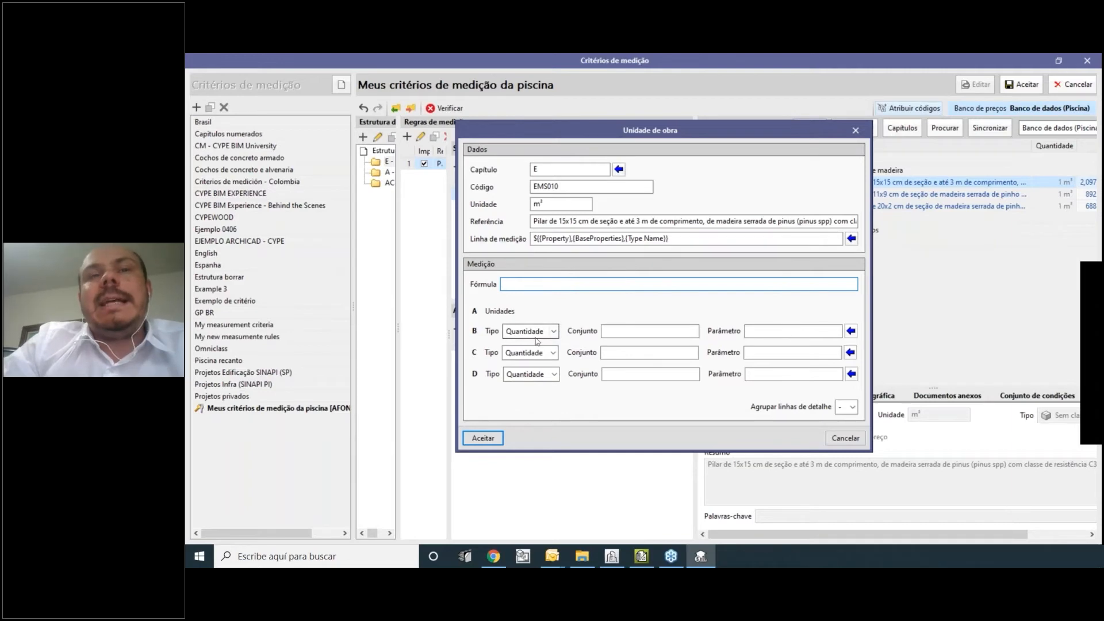
left_click(851, 331)
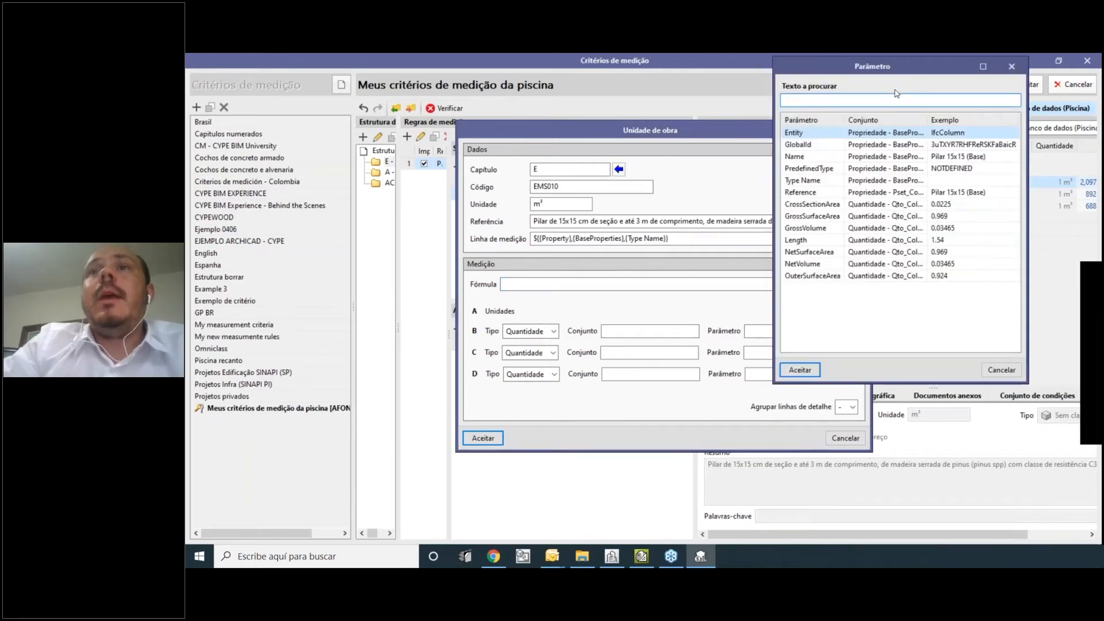
type("volu")
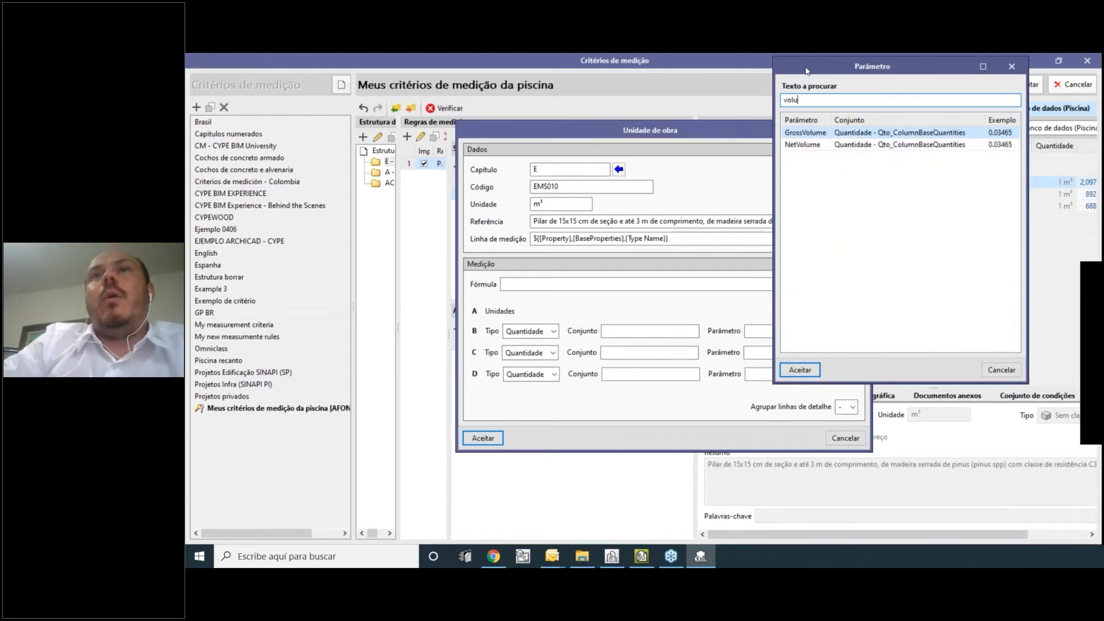
left_click_drag(806, 71, 708, 108)
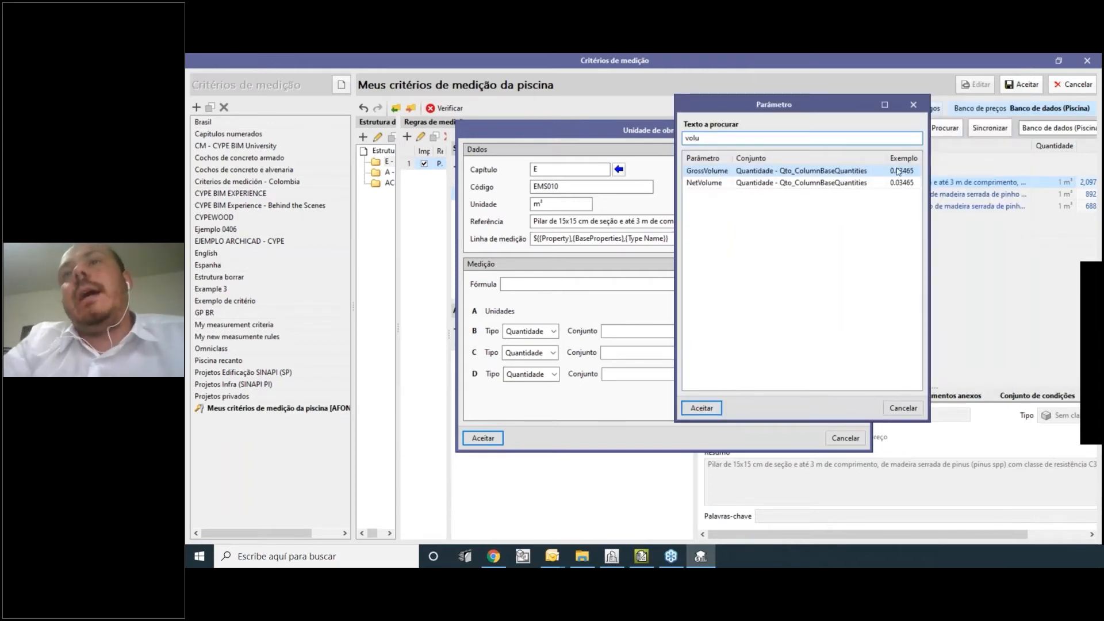
left_click(718, 182)
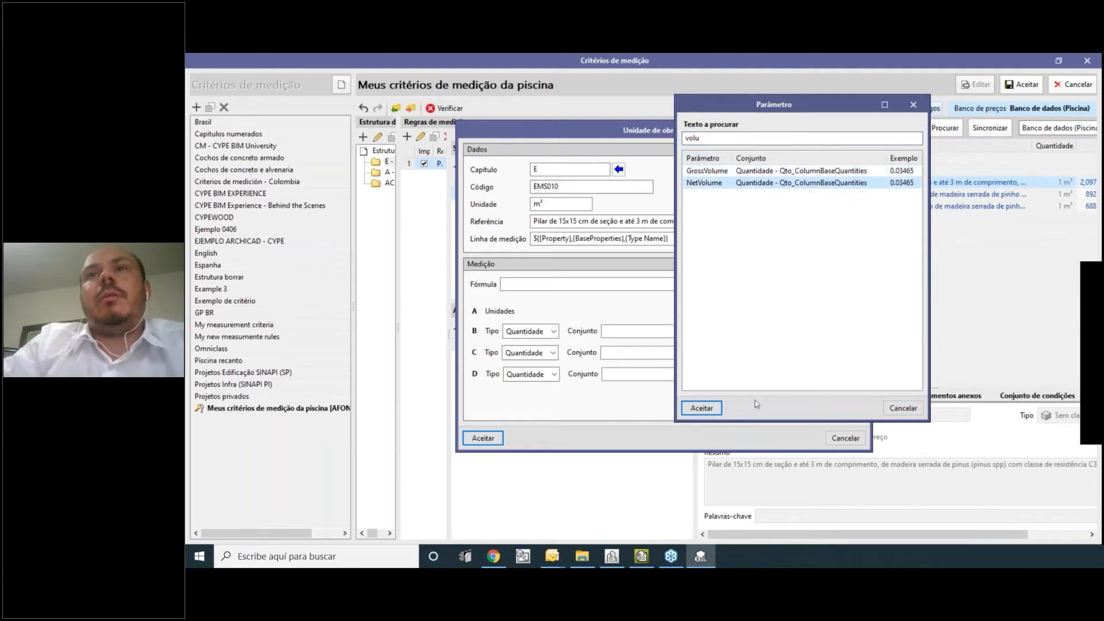
left_click(702, 408)
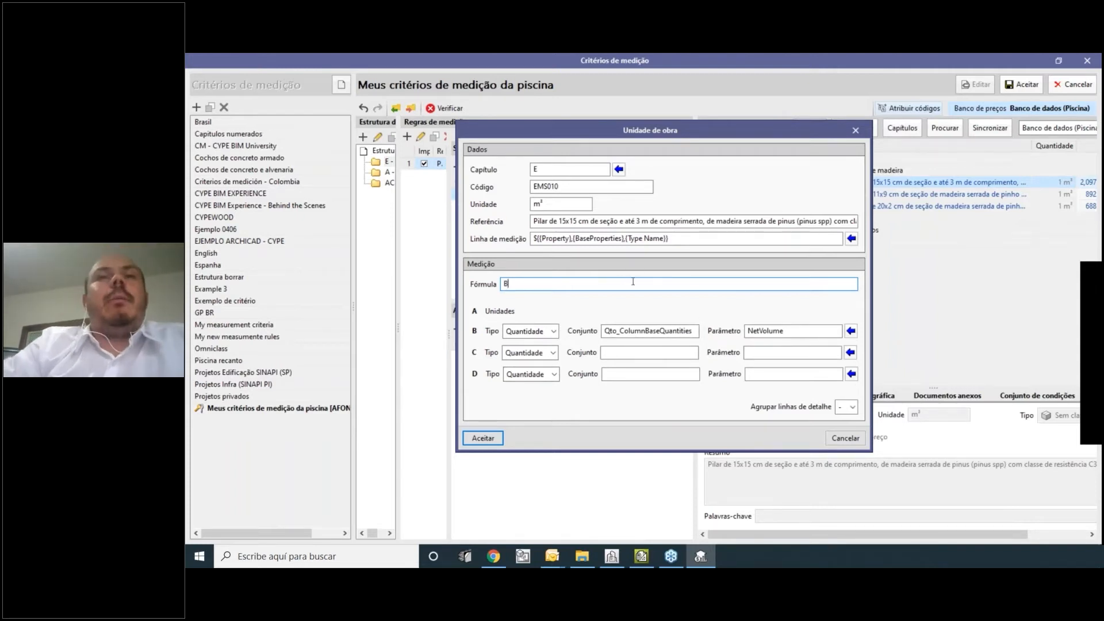
mouse_move(633, 282)
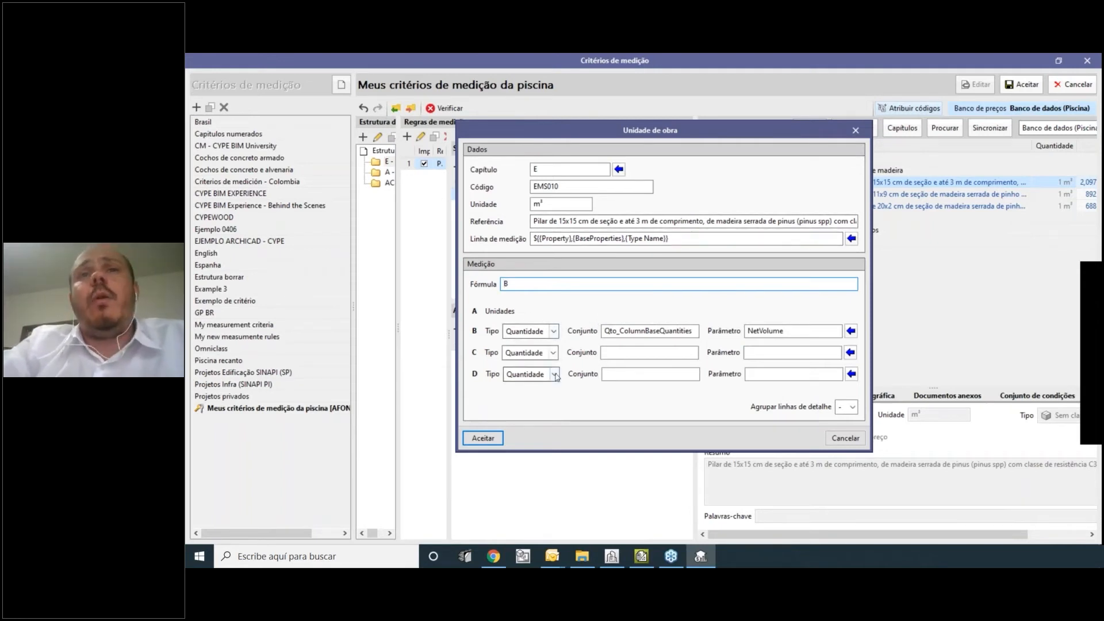
mouse_move(541, 284)
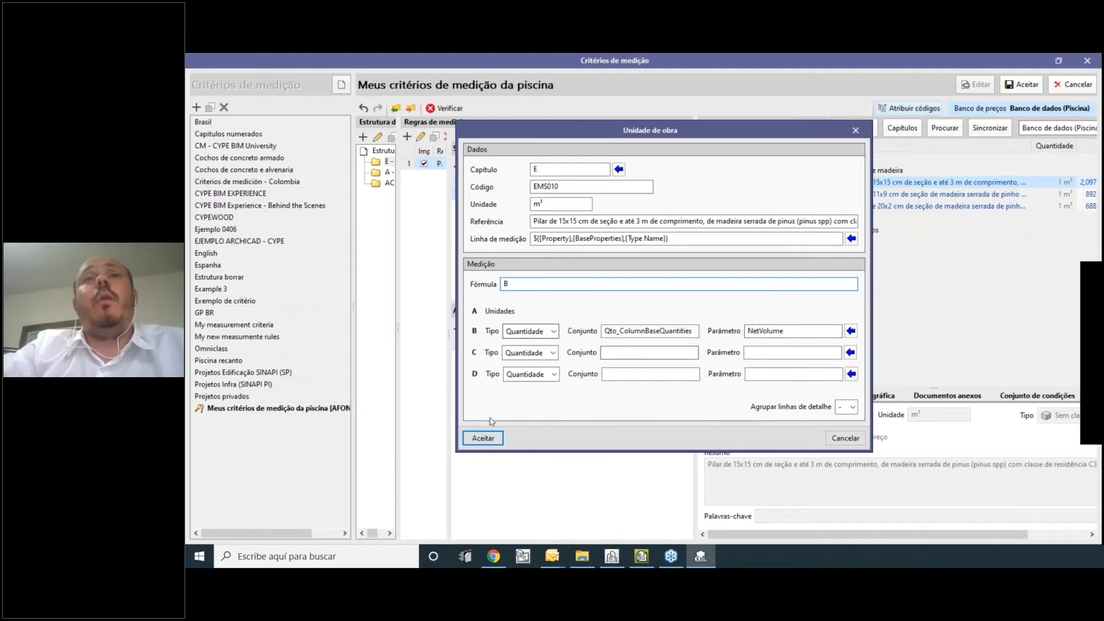
left_click(483, 437)
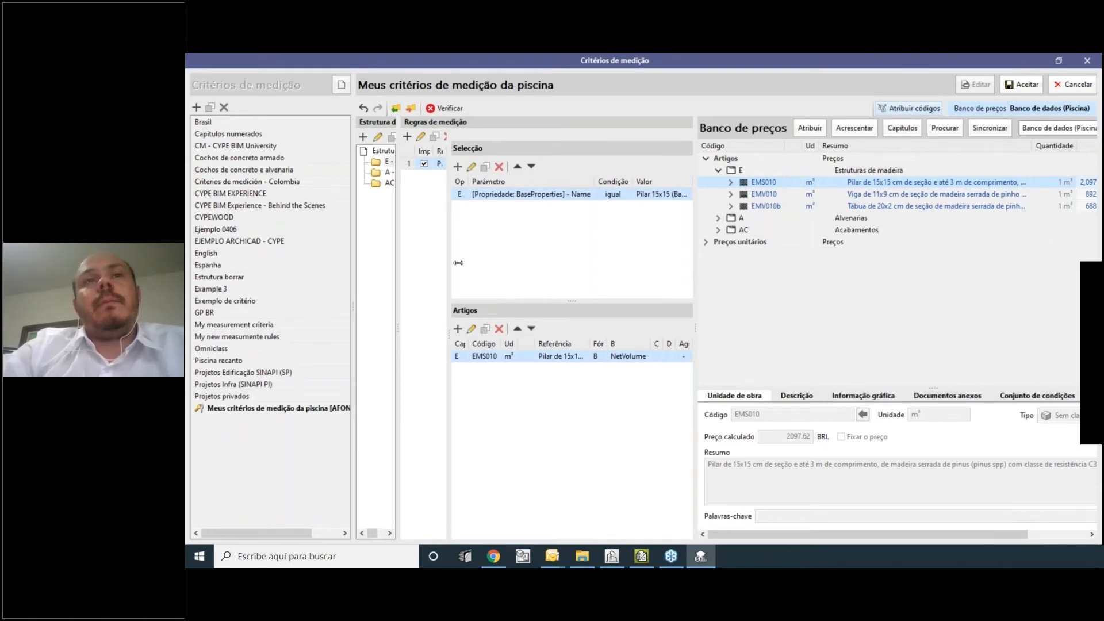
Duplicate the Pilares measurement rule and name the copy Viga.
left_click_drag(458, 263, 560, 263)
left_click_drag(698, 243, 834, 244)
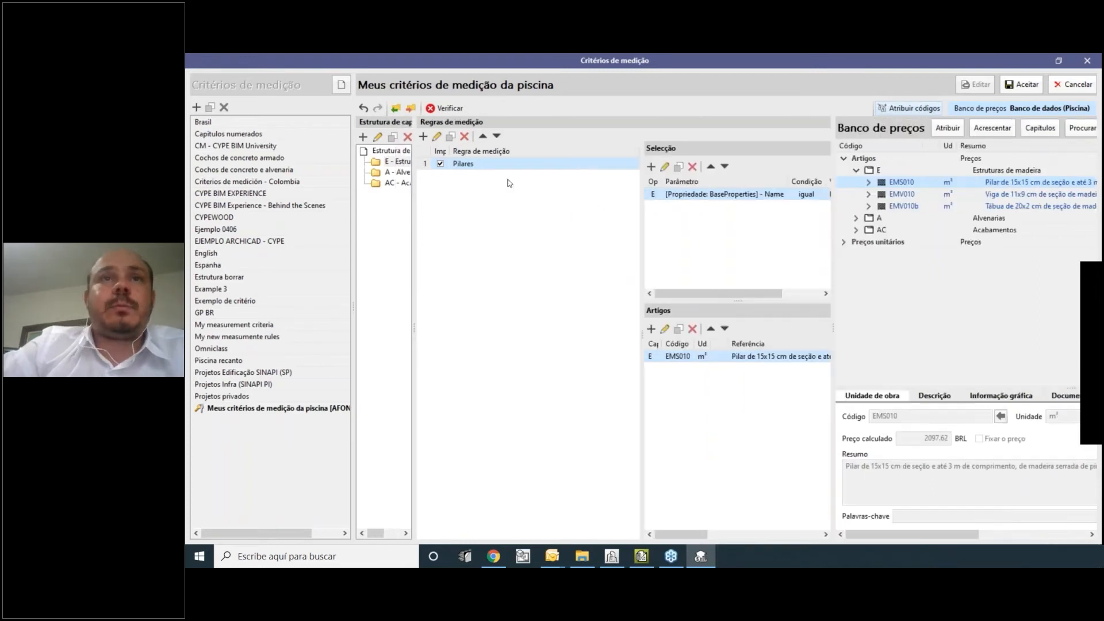
left_click(423, 137)
left_click(726, 276)
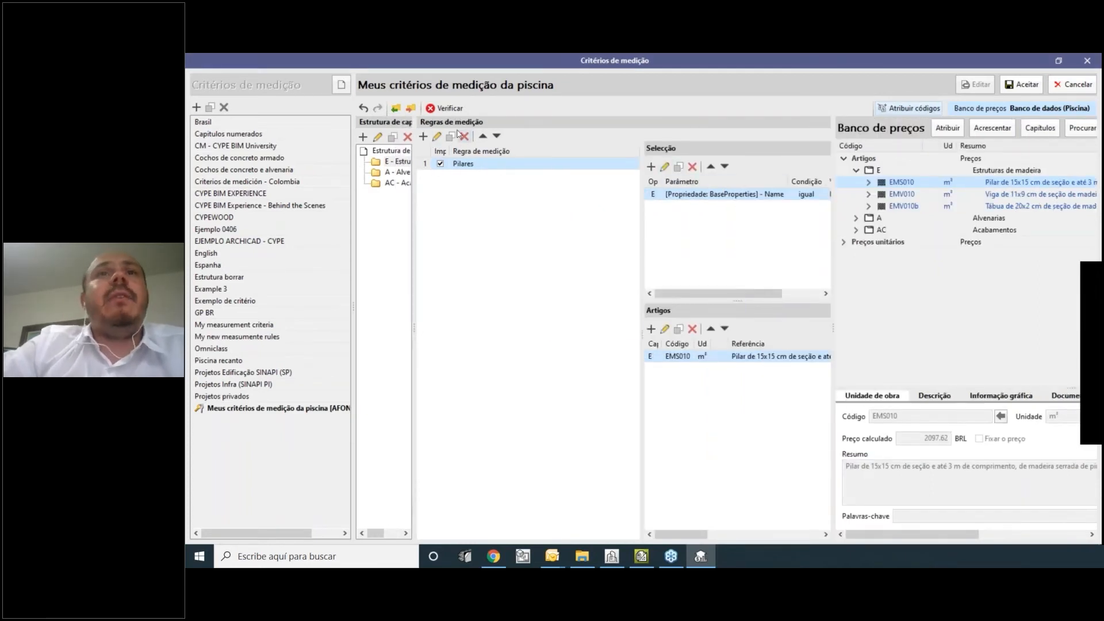
left_click(437, 136)
type("Vig")
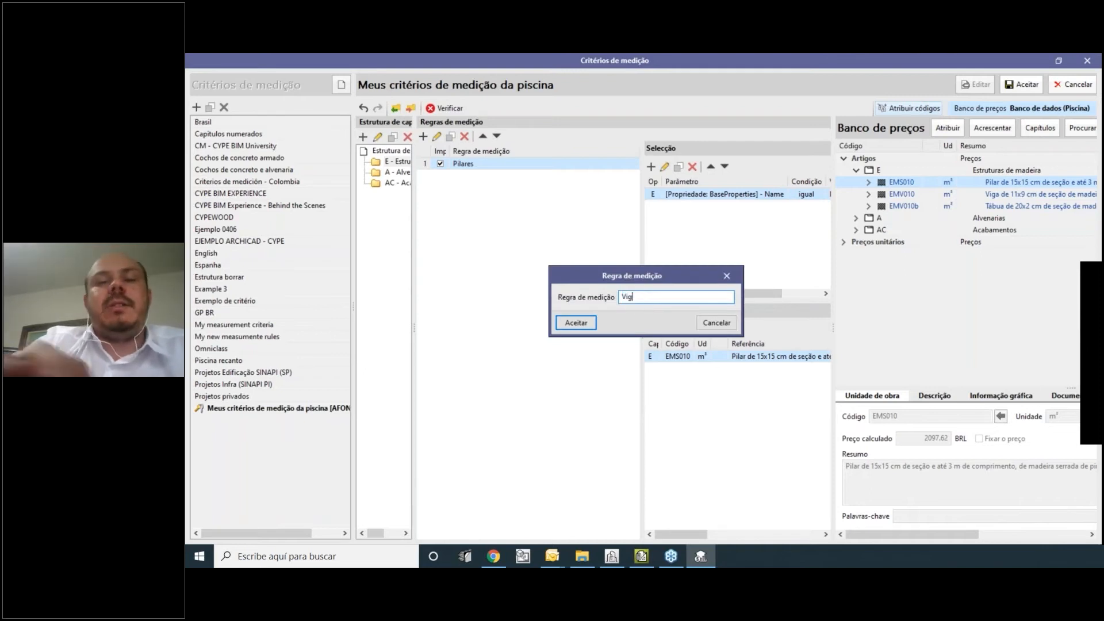
type("a")
left_click(589, 323)
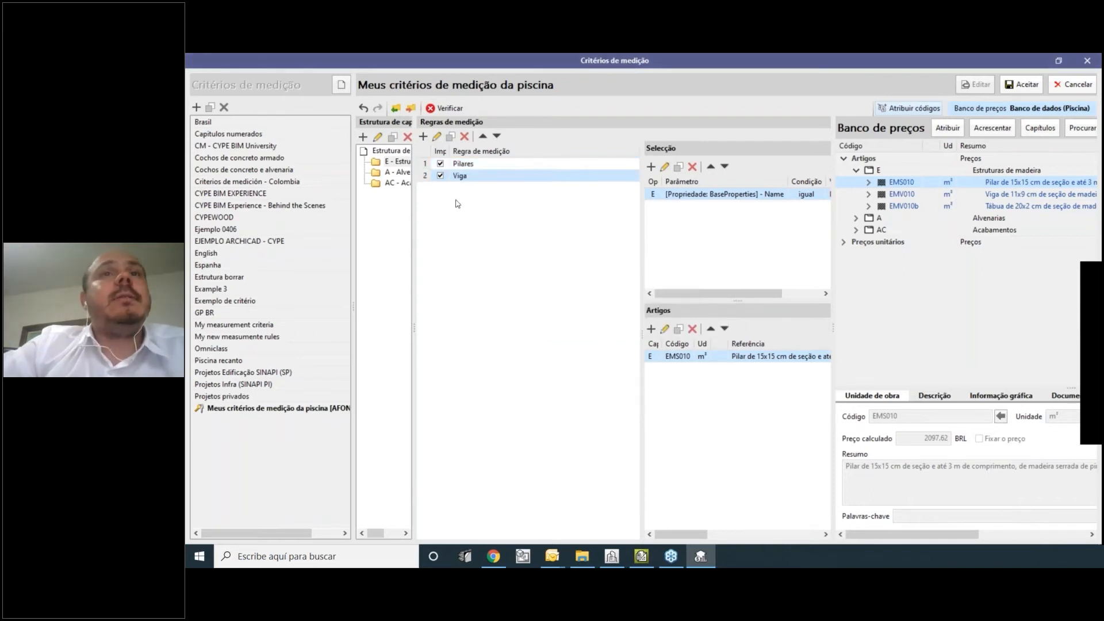
Open the Viga rule's selection condition and check the wooden beams' references in the 3D model in CYPE Architecture.
left_click(665, 167)
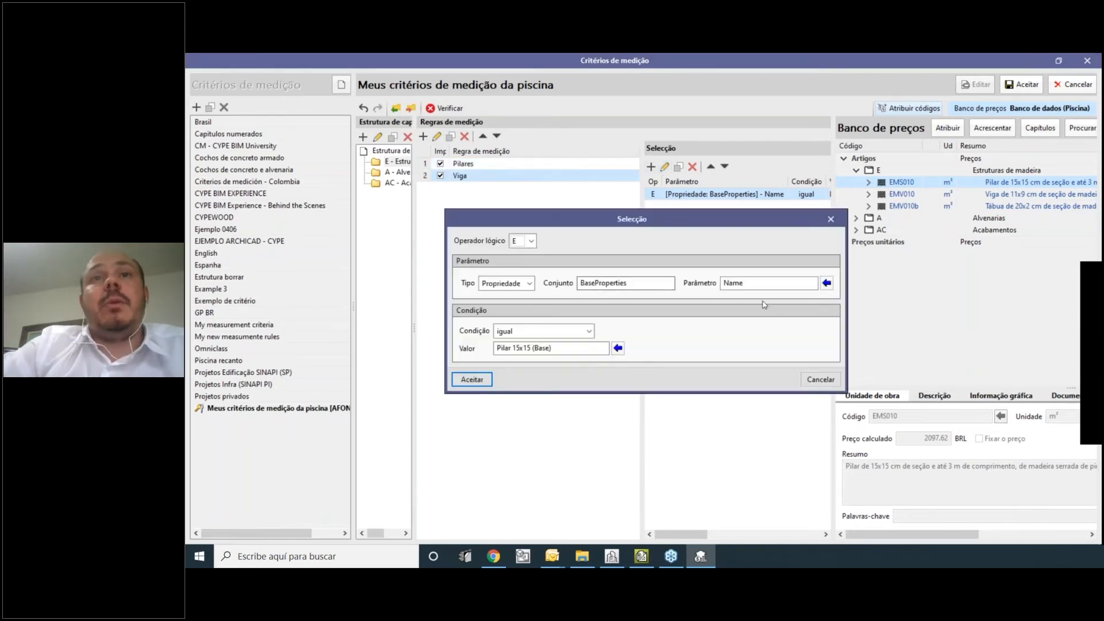
left_click(603, 350)
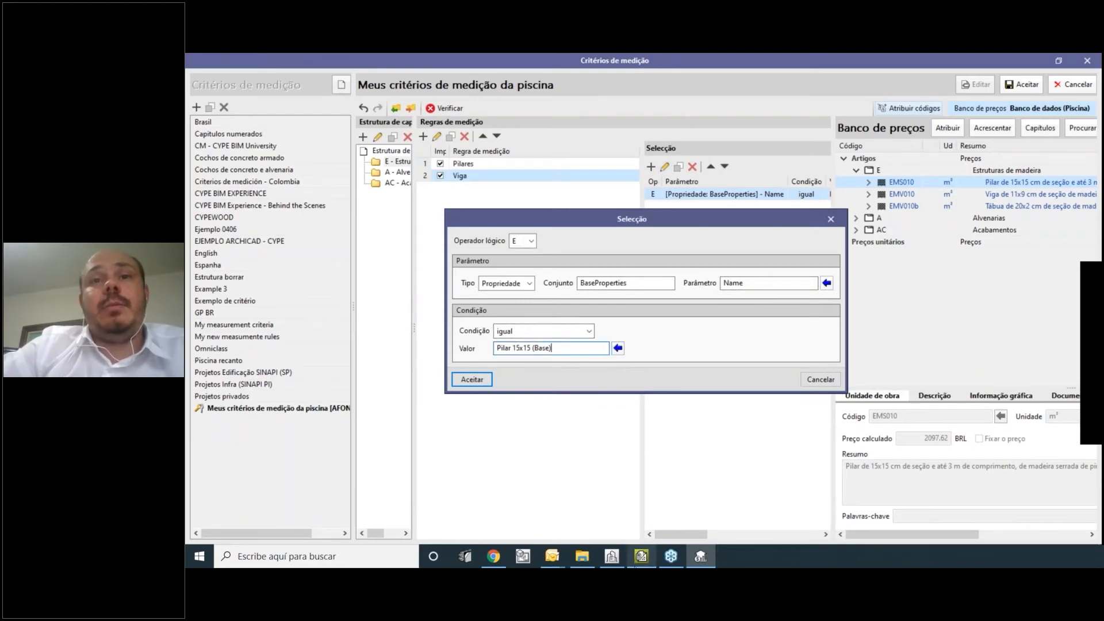
left_click(623, 559)
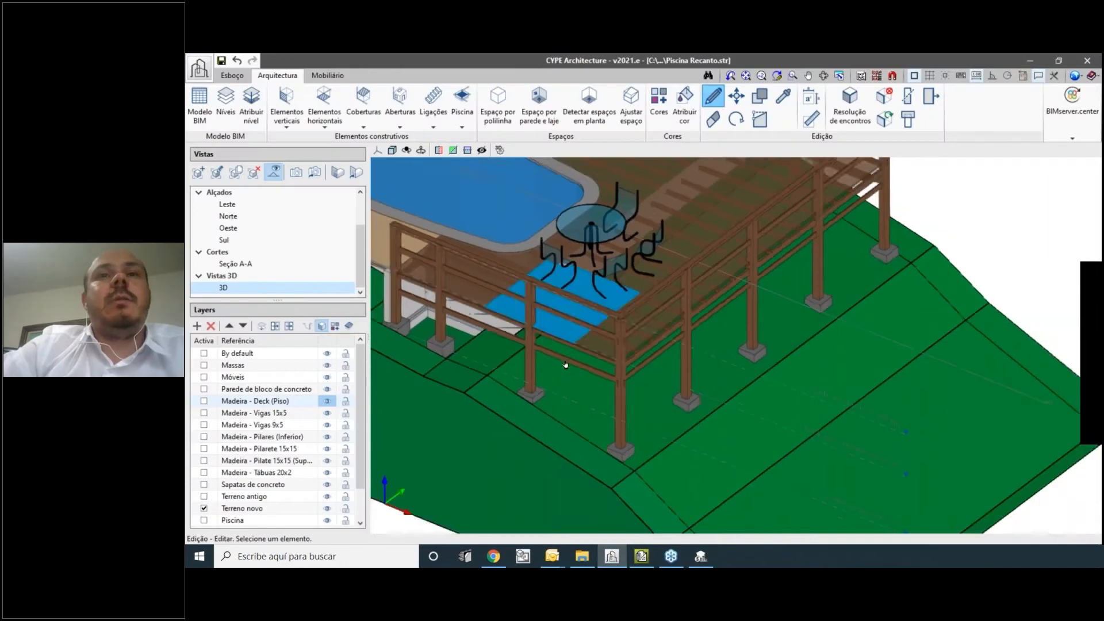
left_click(631, 387)
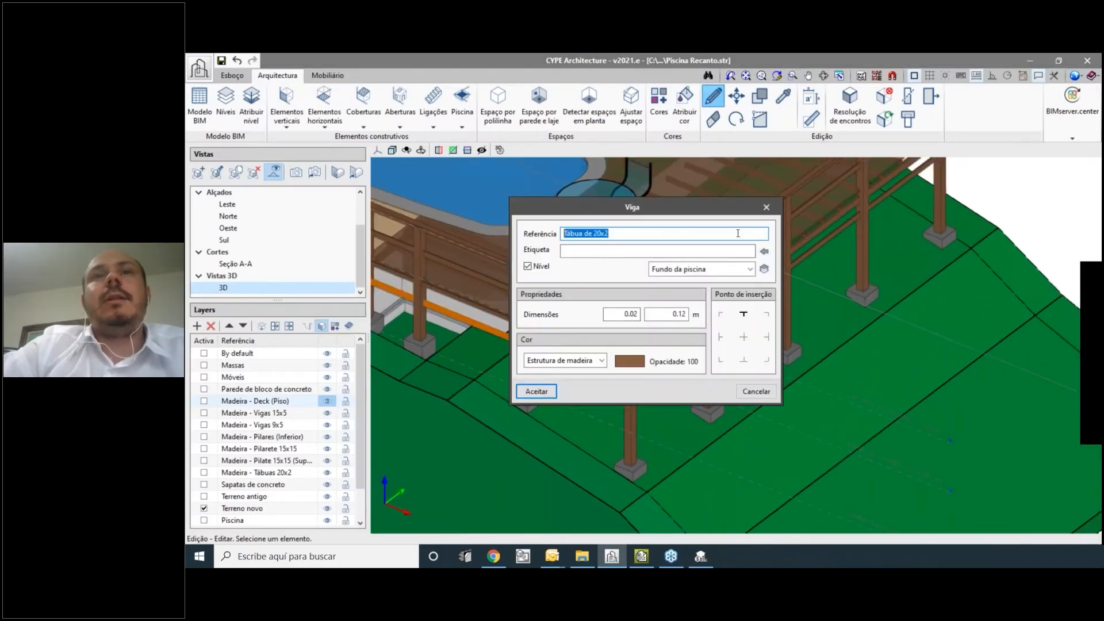
left_click(766, 208)
scroll(569, 333, "up", 5)
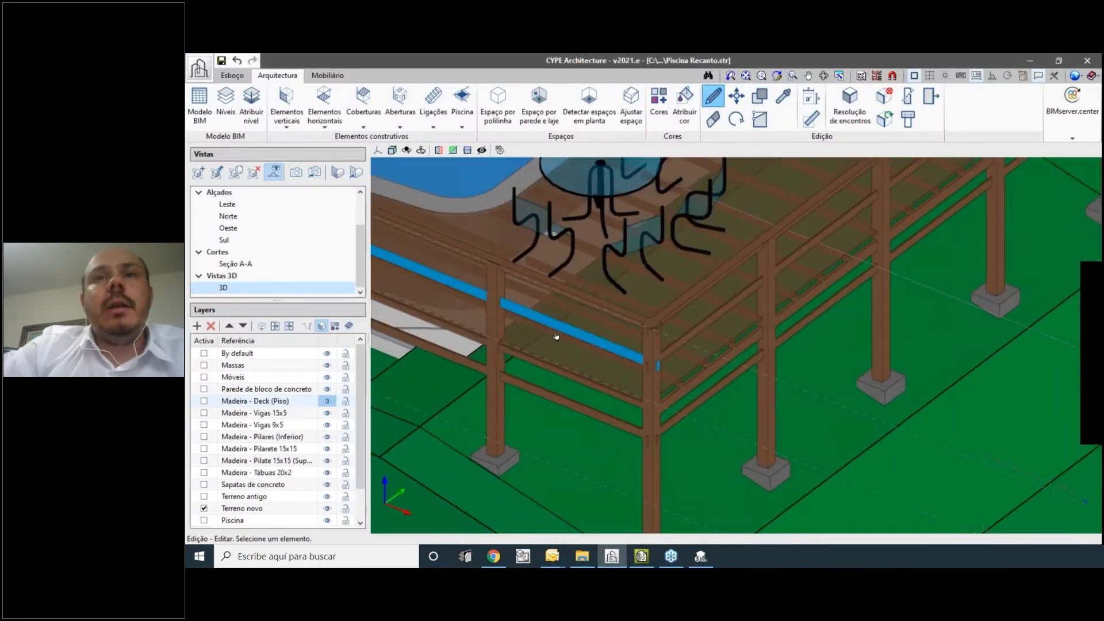
left_click(609, 388)
left_click(729, 175)
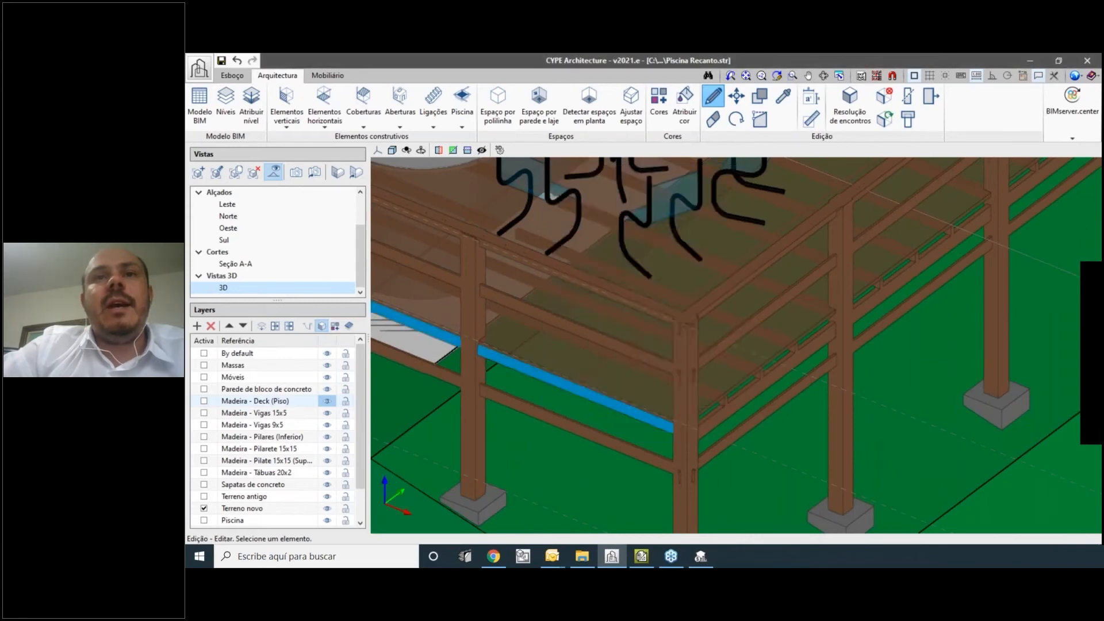
left_click(580, 390)
key("Escape")
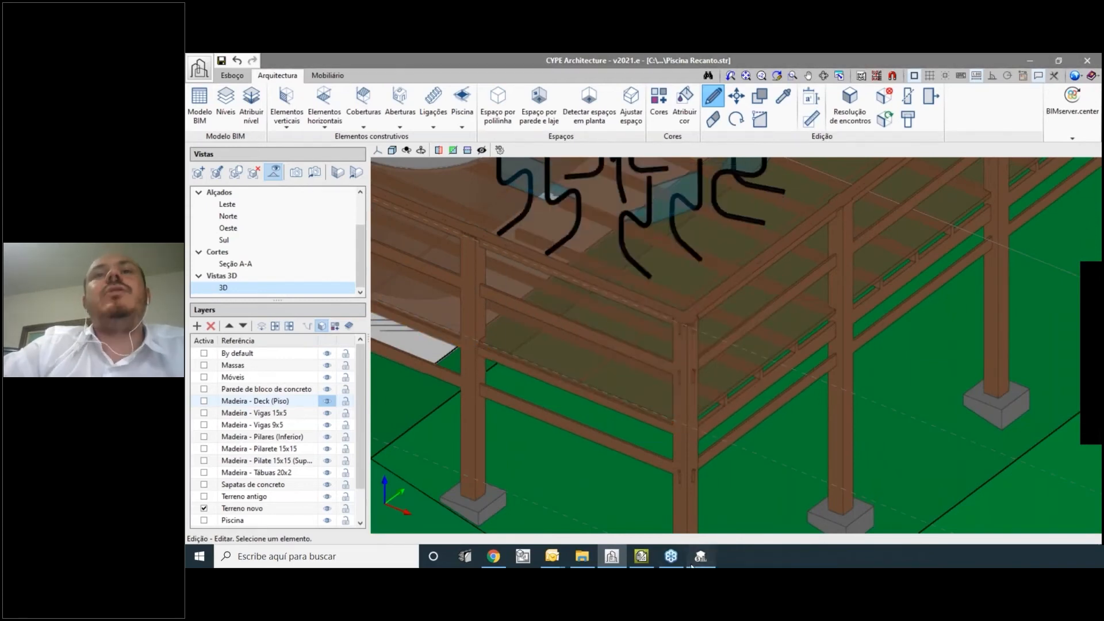
Return to the measurement criteria, search the condition values for "viga", choose Viga longitudinal, and accept the Viga rule's selection condition.
left_click(700, 556)
left_click(618, 348)
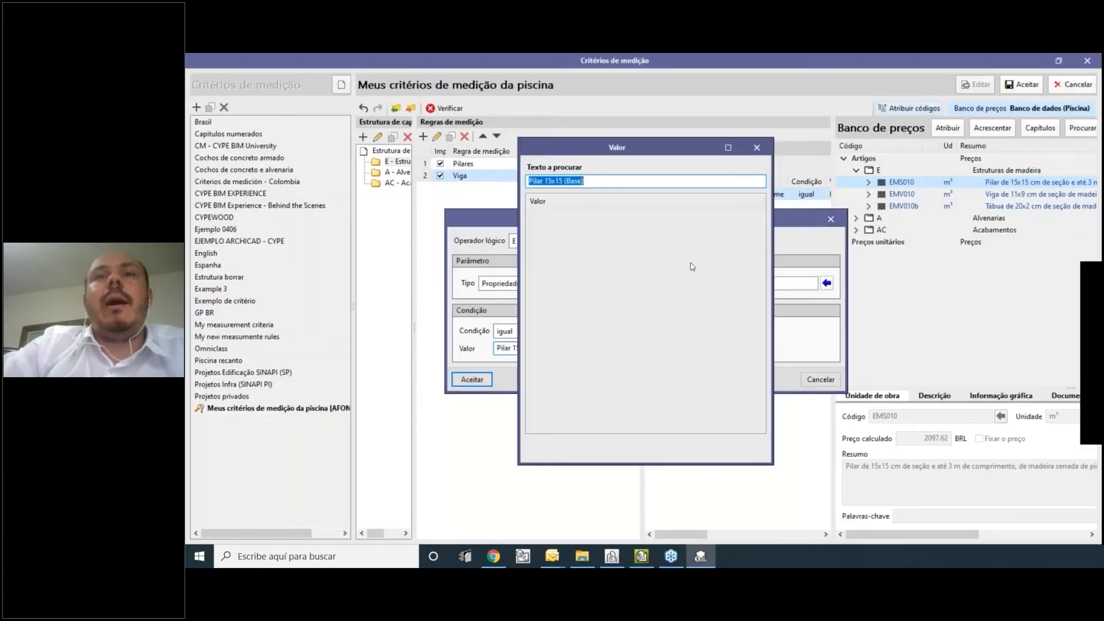
key("BackSpace")
type("viga")
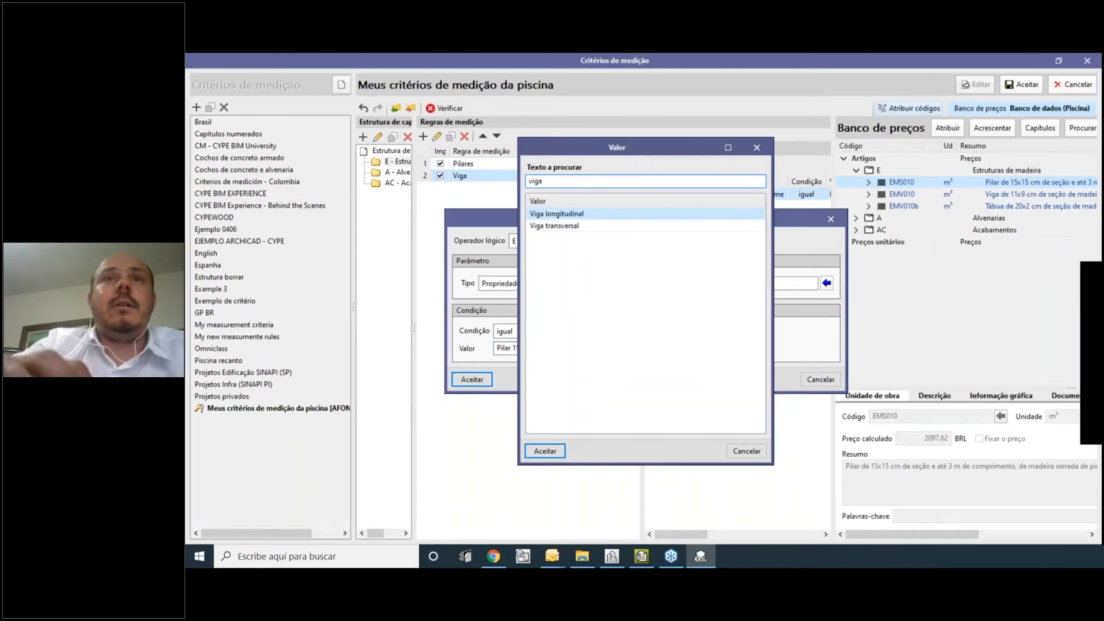
left_click(545, 451)
left_click(471, 380)
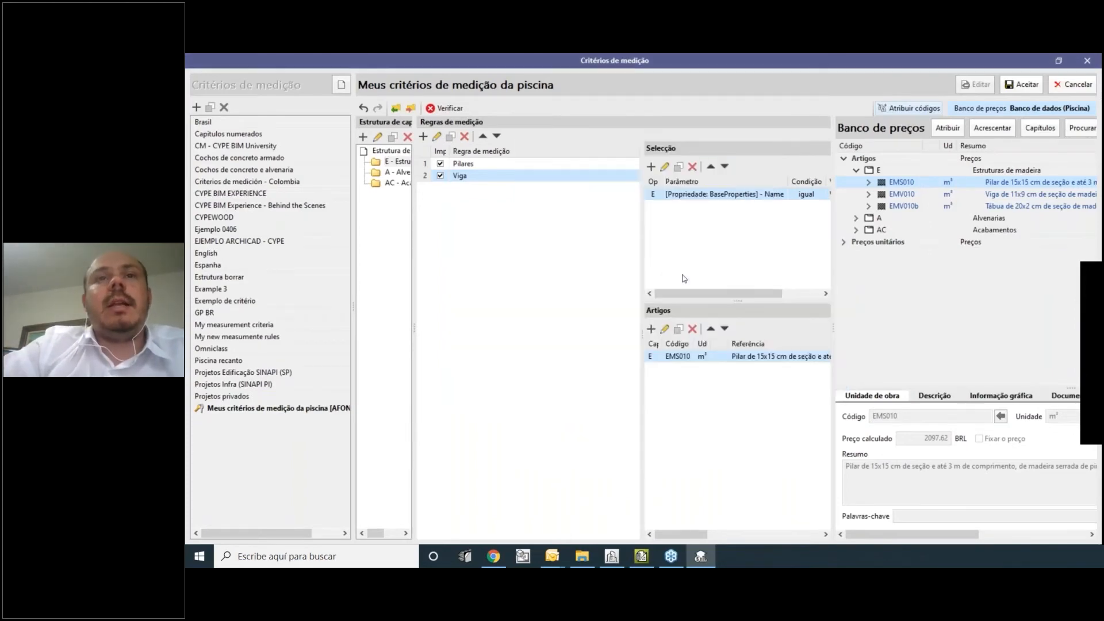
Duplicate the Viga measurement rule and name the copy Tábua.
left_click_drag(640, 343, 567, 343)
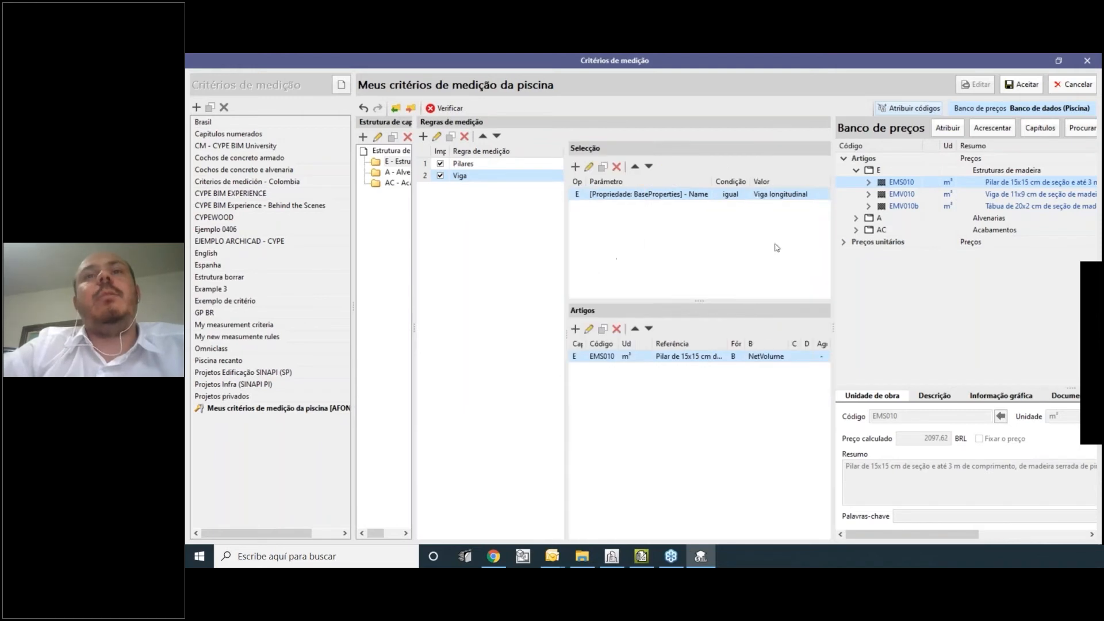
left_click_drag(830, 263, 852, 264)
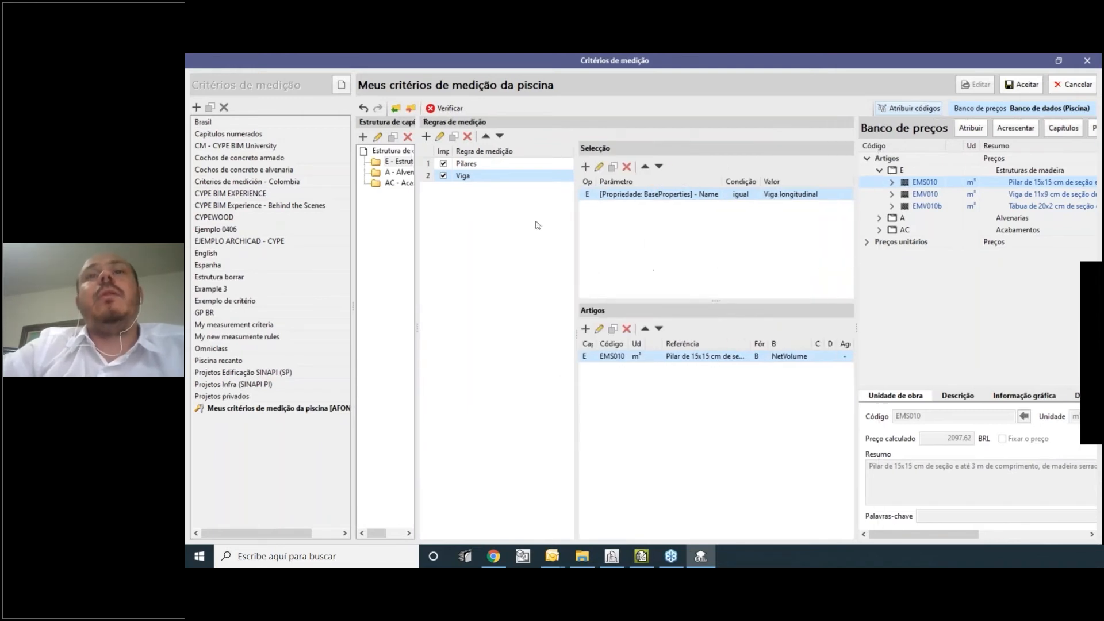
left_click(456, 139)
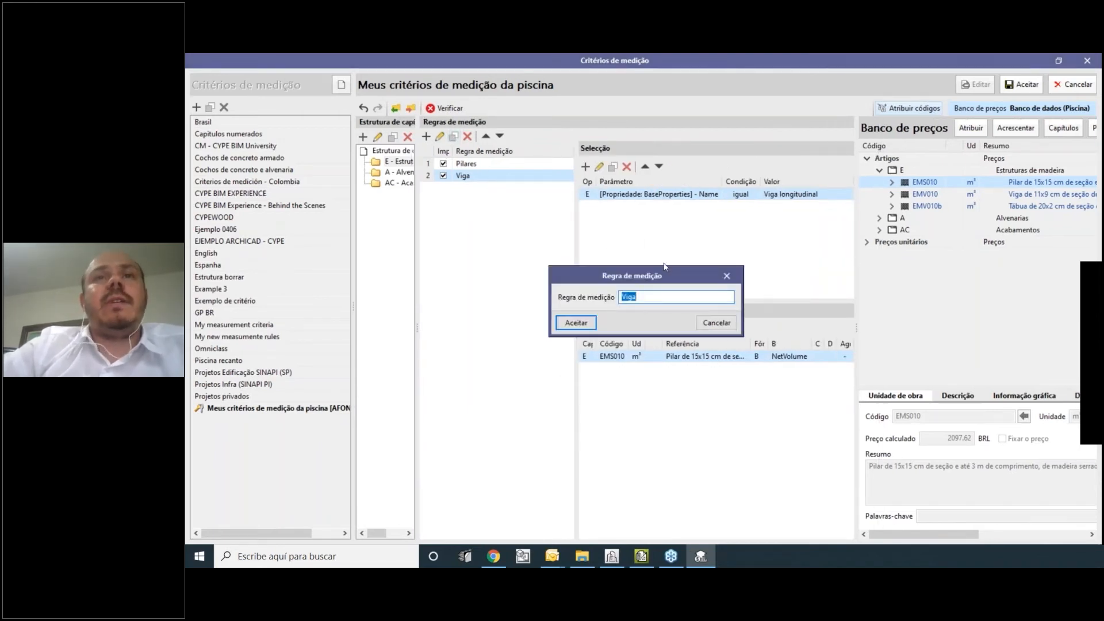
type("Tábua")
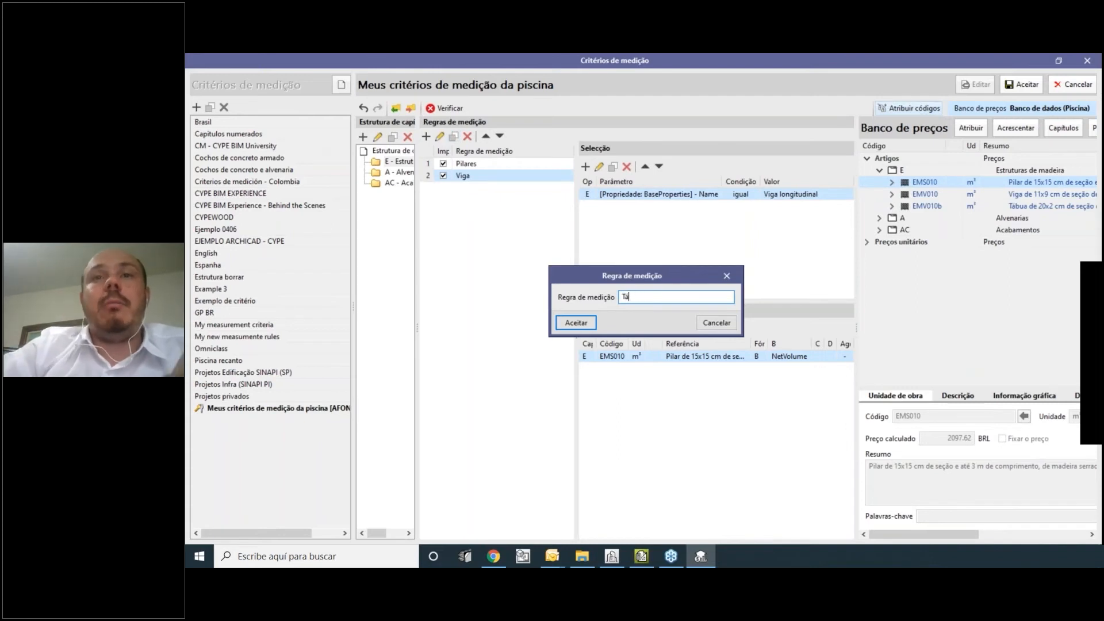
left_click(593, 325)
Edit the Tábua rule's selection condition so the BaseProperties Name equals Tábua de 20x2, finding parameter and value by searching for tábua.
left_click(599, 166)
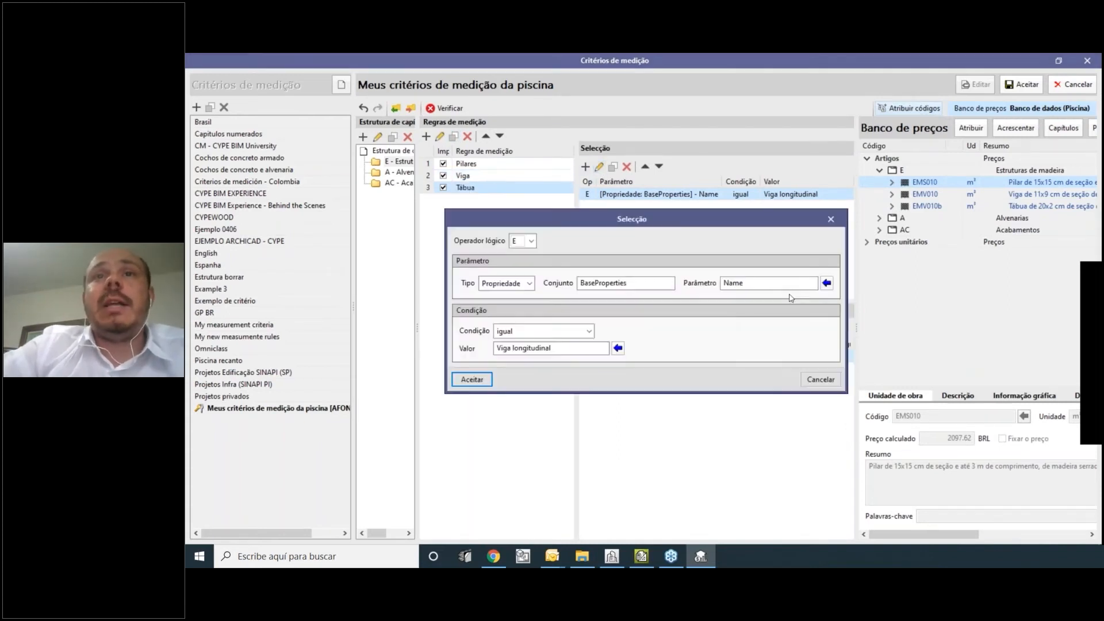
left_click(826, 282)
key("BackSpace")
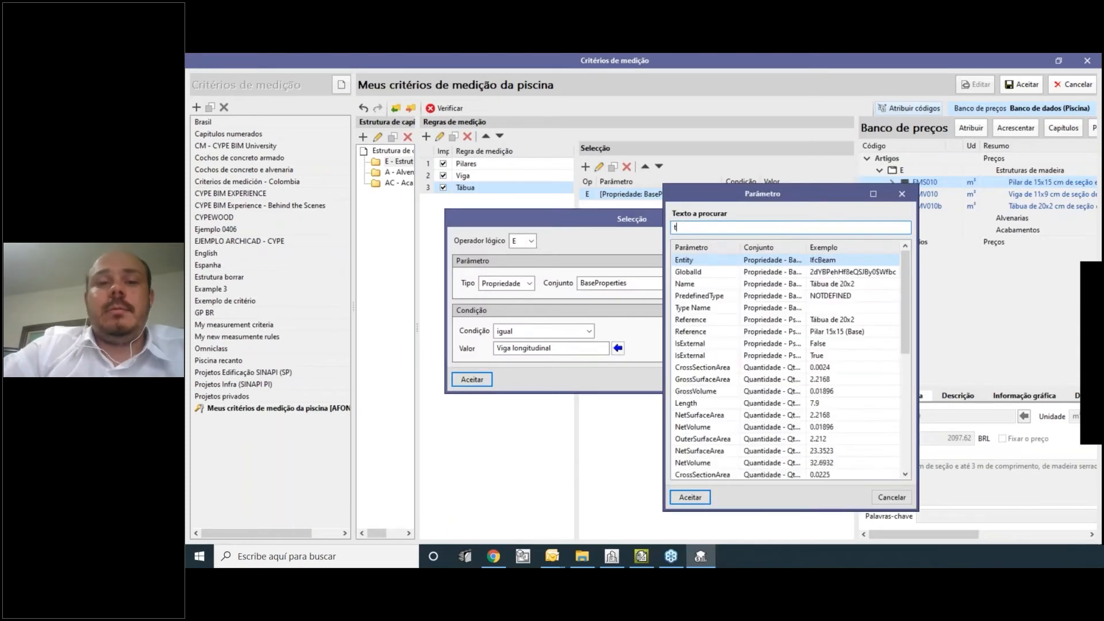
type("tábua")
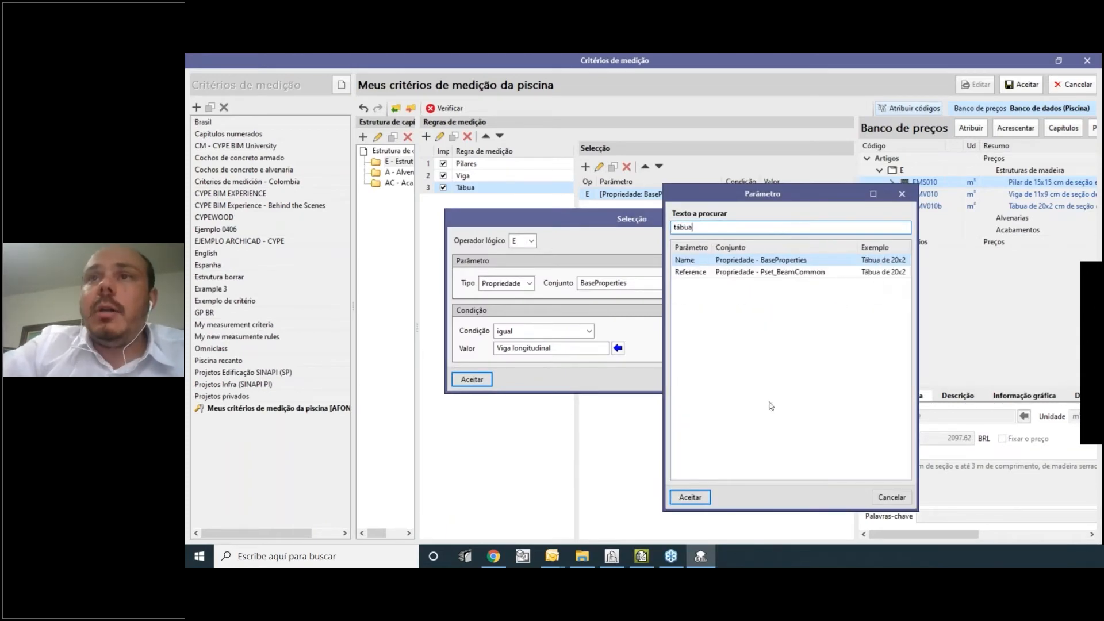
left_click(693, 497)
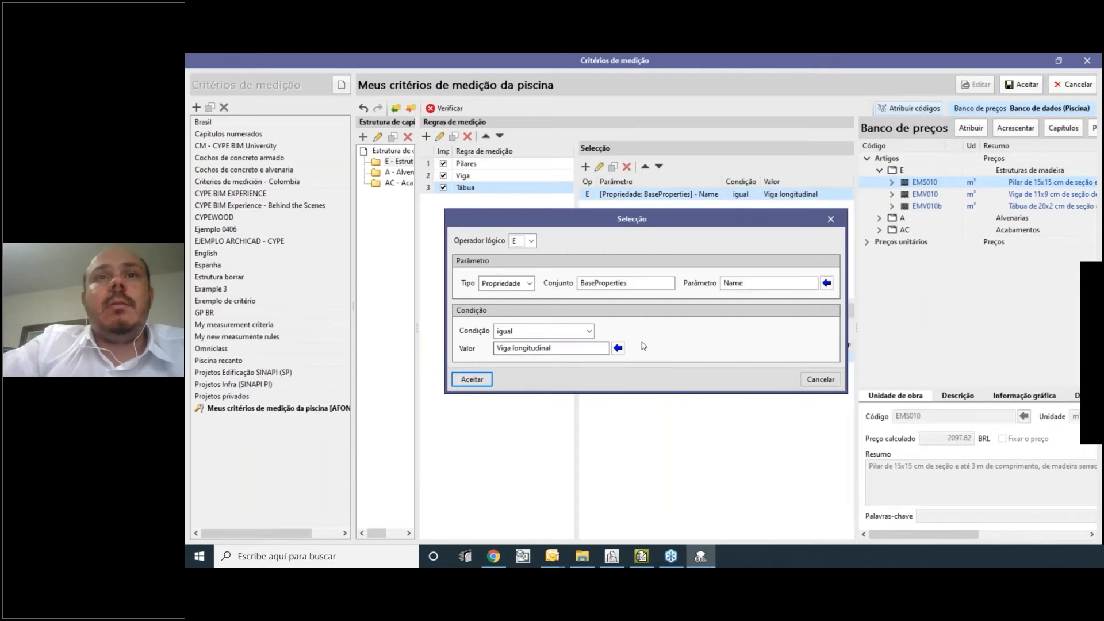
left_click(601, 348)
left_click(617, 347)
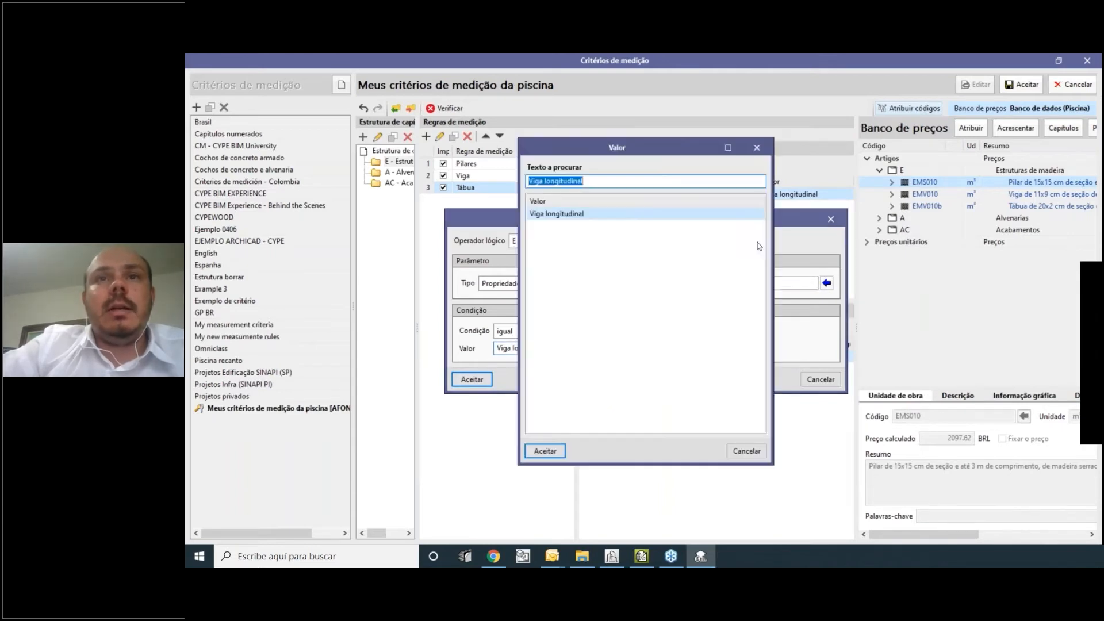
type("tábu")
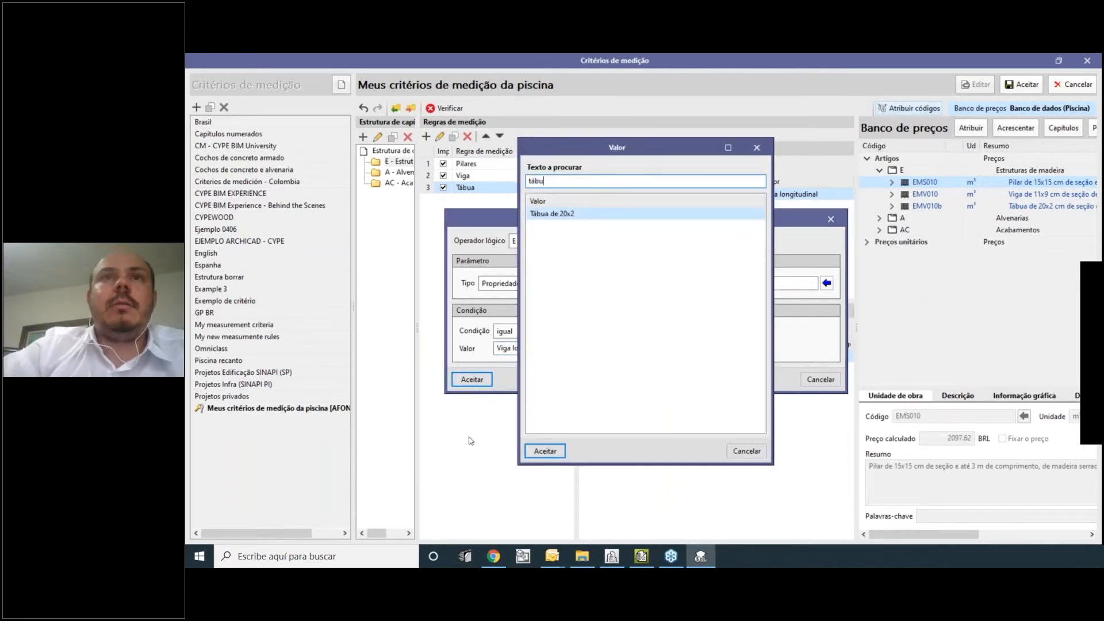
left_click(545, 450)
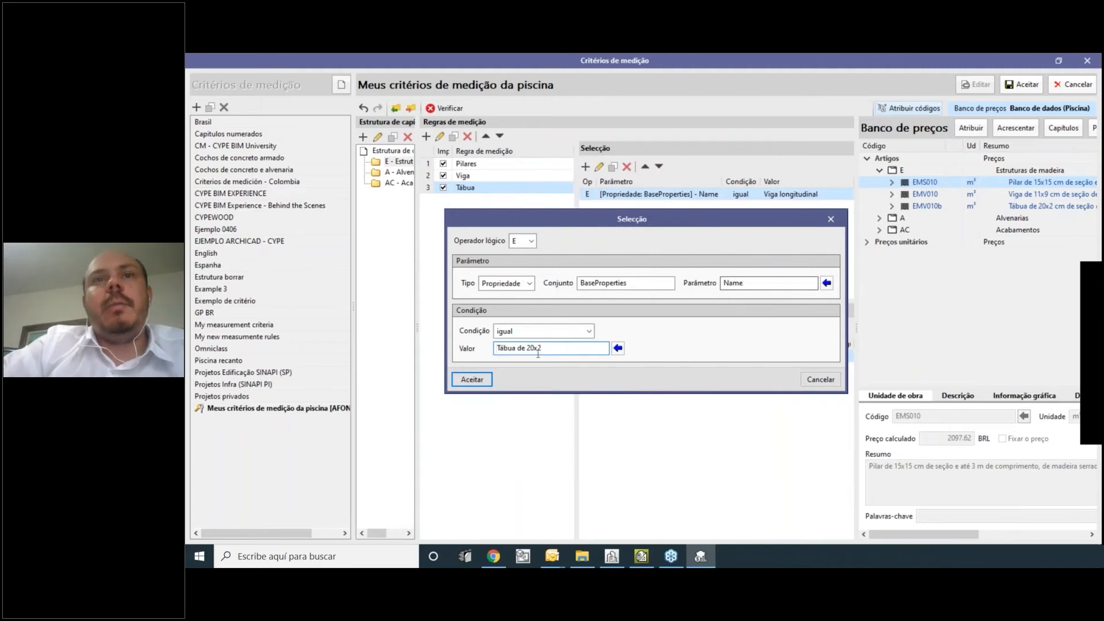
left_click(471, 379)
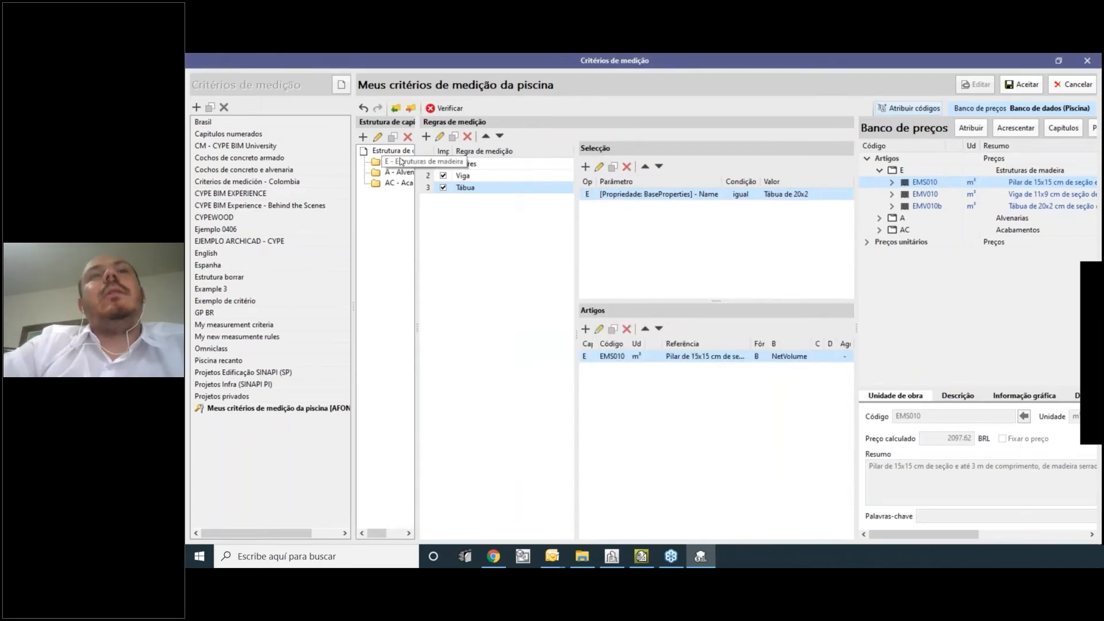
Widen the chapter structure area, select the Alvenarias chapter, and add a measurement rule named Muro de contenção.
left_click_drag(418, 230, 488, 229)
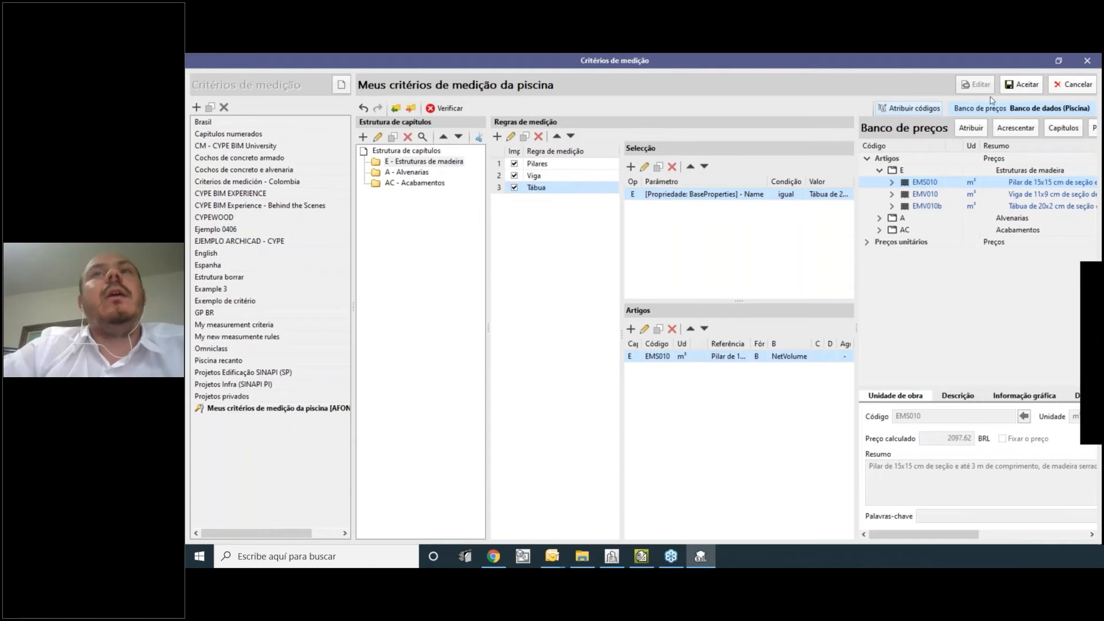
left_click(409, 173)
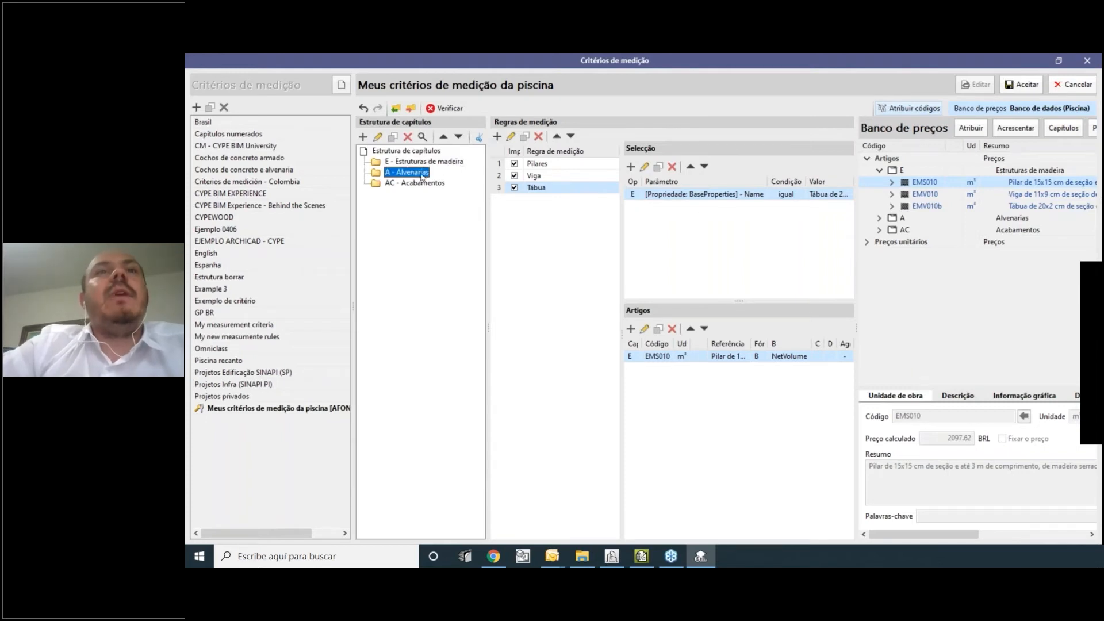
left_click(498, 137)
type("M")
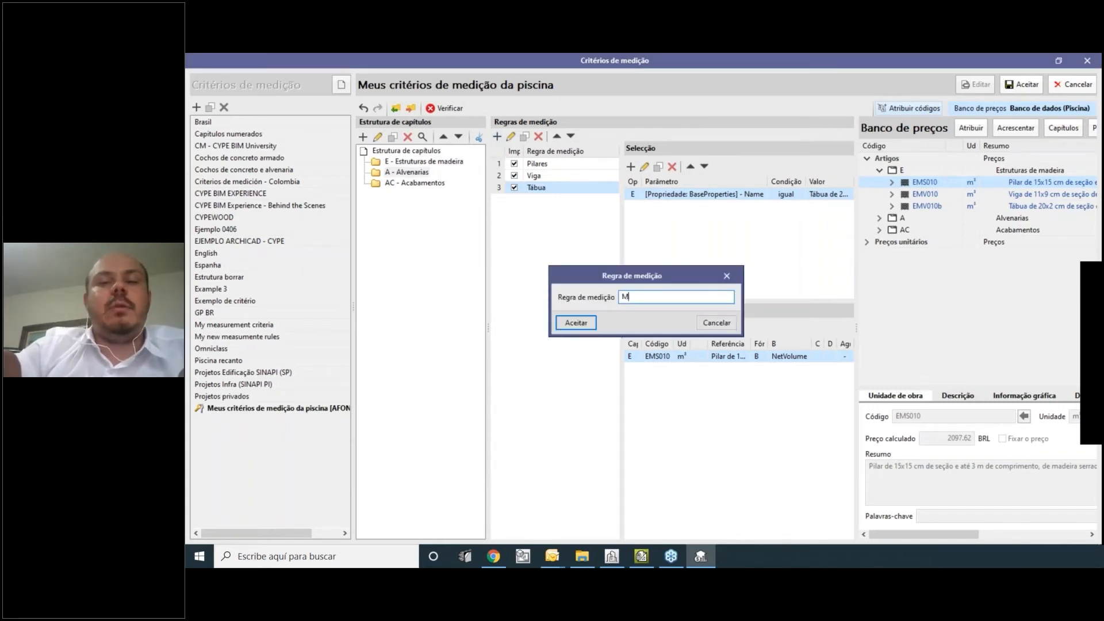
type("uro de contenção")
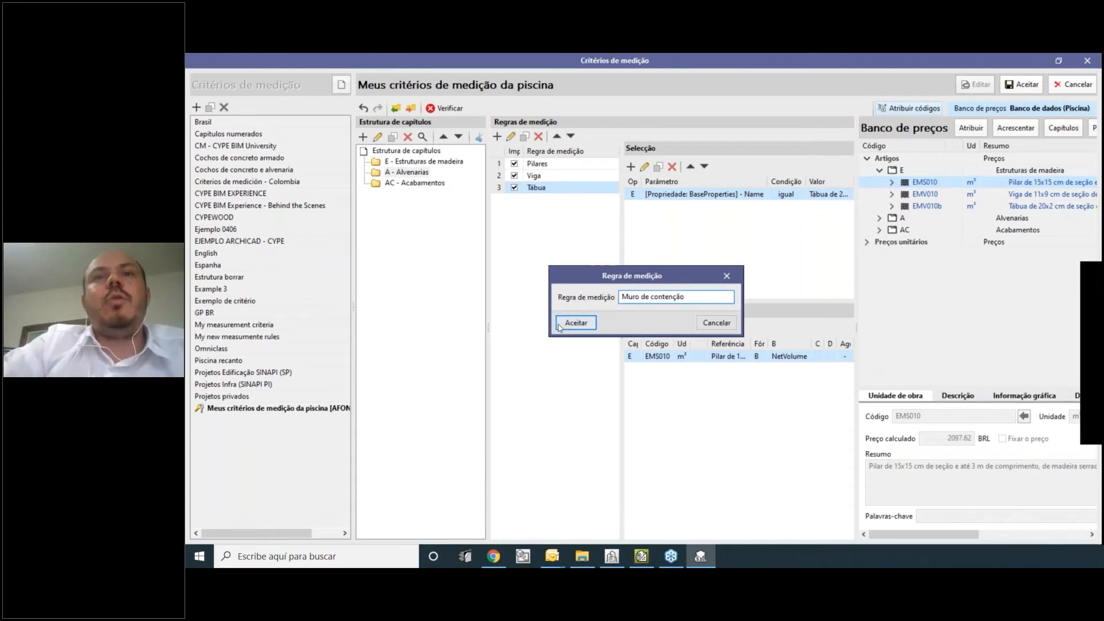
left_click(575, 322)
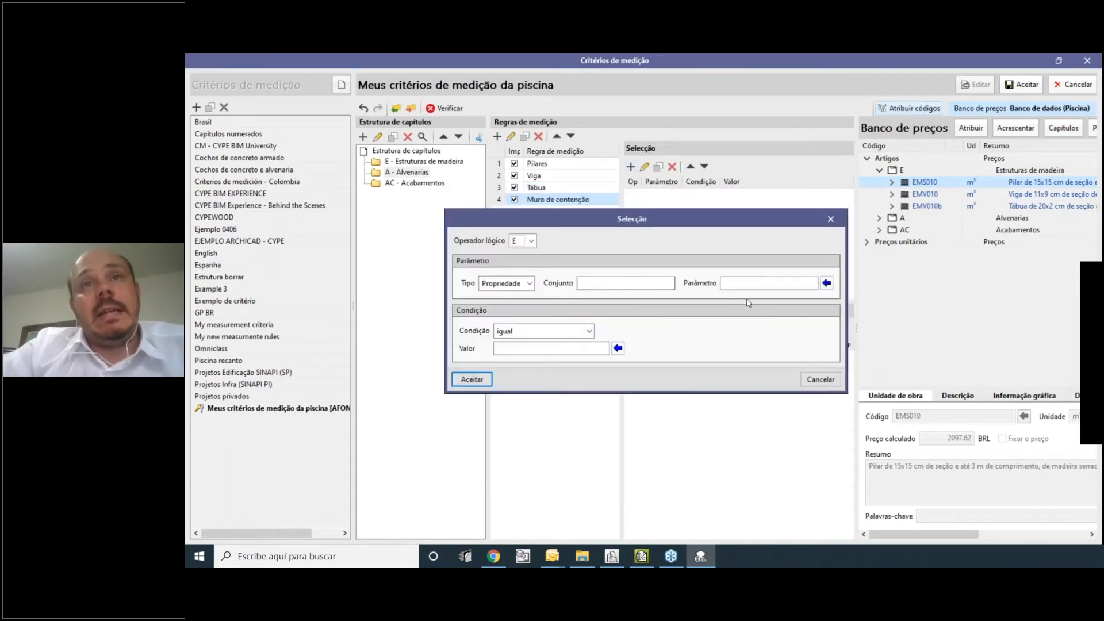
Switch to CYPE Architecture and check the reference and label of the retaining wall below the pool.
left_click(621, 561)
scroll(661, 391, "up", 2)
middle_click_drag(661, 402, 725, 359, "shift")
left_click(660, 362)
left_click(640, 191)
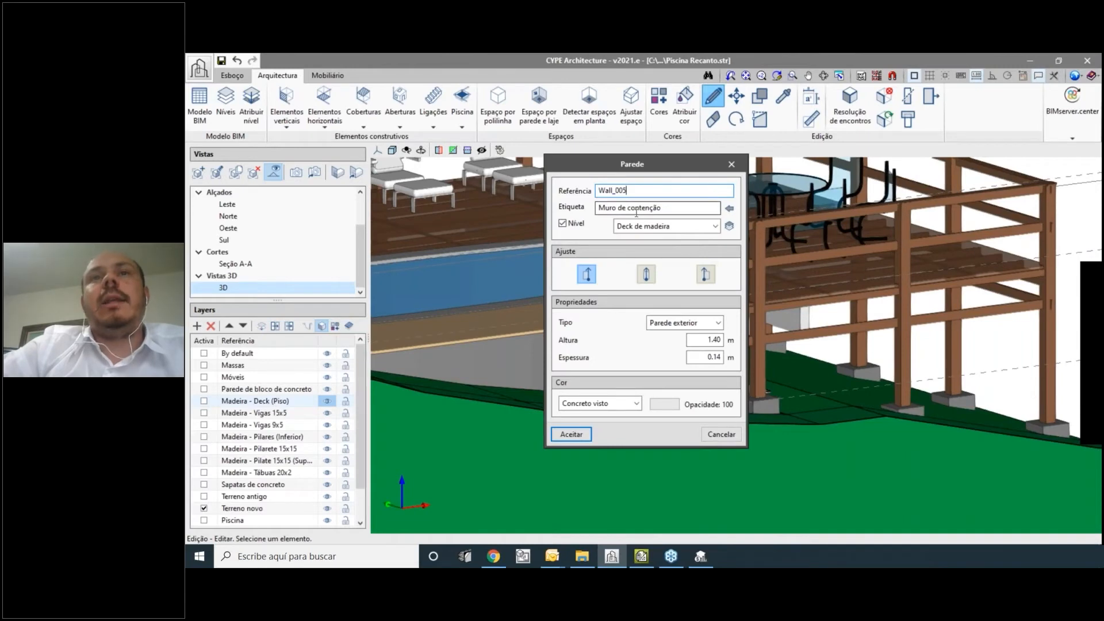
left_click_drag(635, 190, 593, 192)
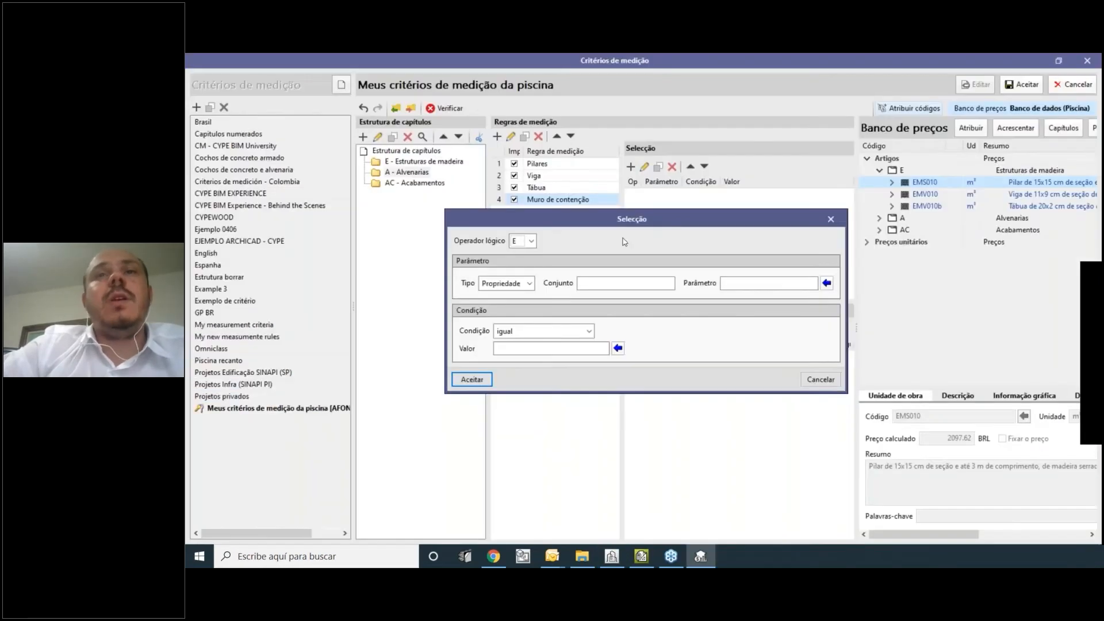
Back in the measurement criteria, search the condition parameters and choose Type Name from BaseProperties for the Muro de contenção rule.
left_click(826, 282)
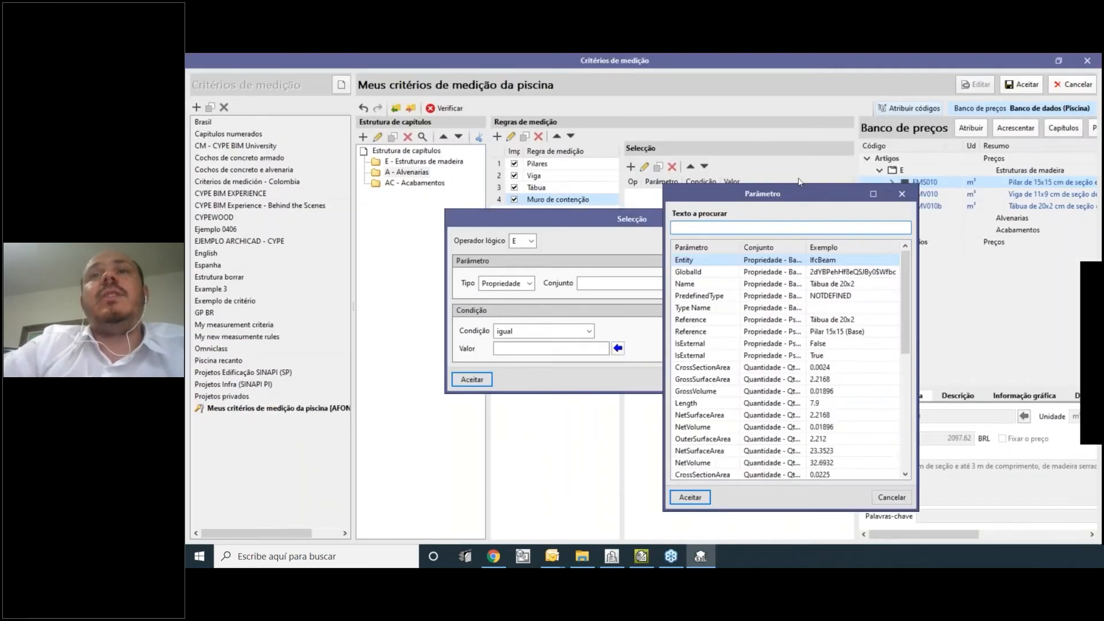
type("name")
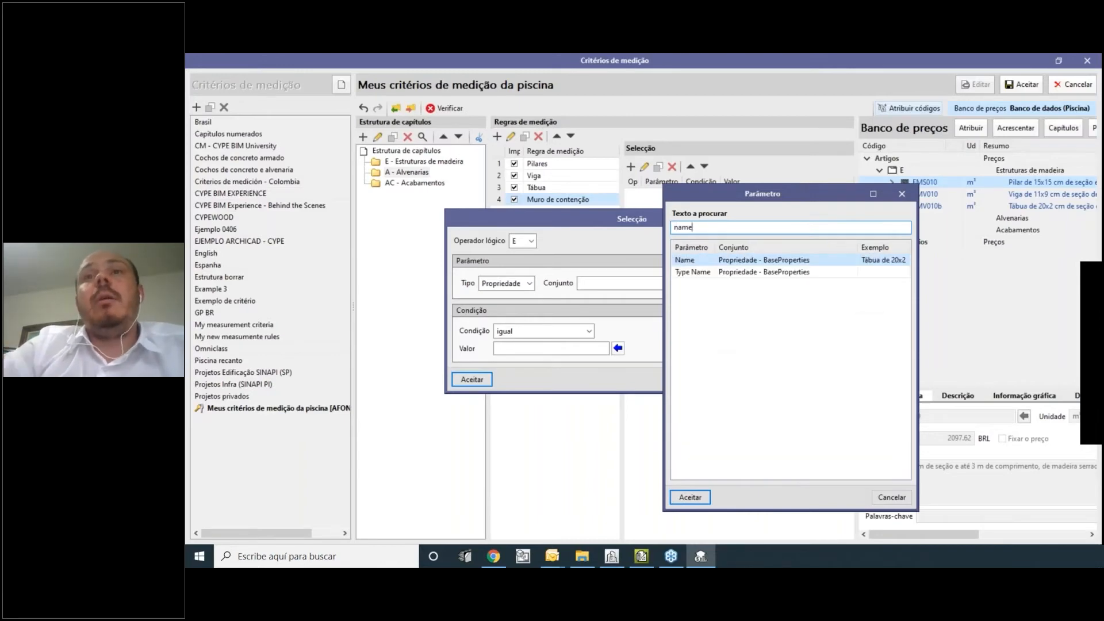
key("BackSpace")
key("BackSpace")
key("BackSpace")
type("type n")
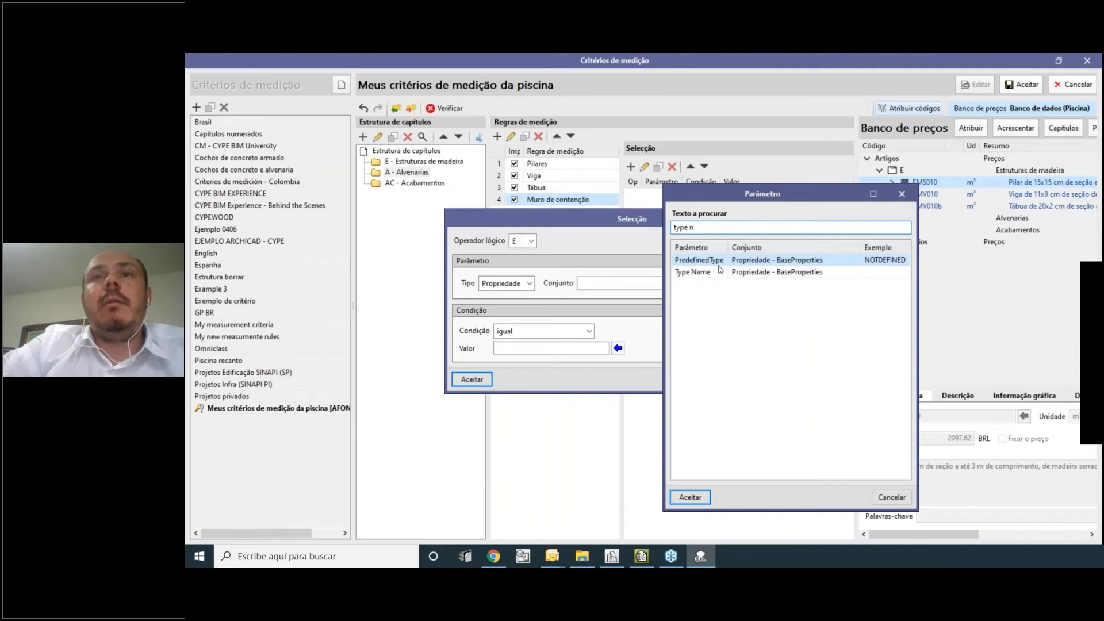
left_click(720, 270)
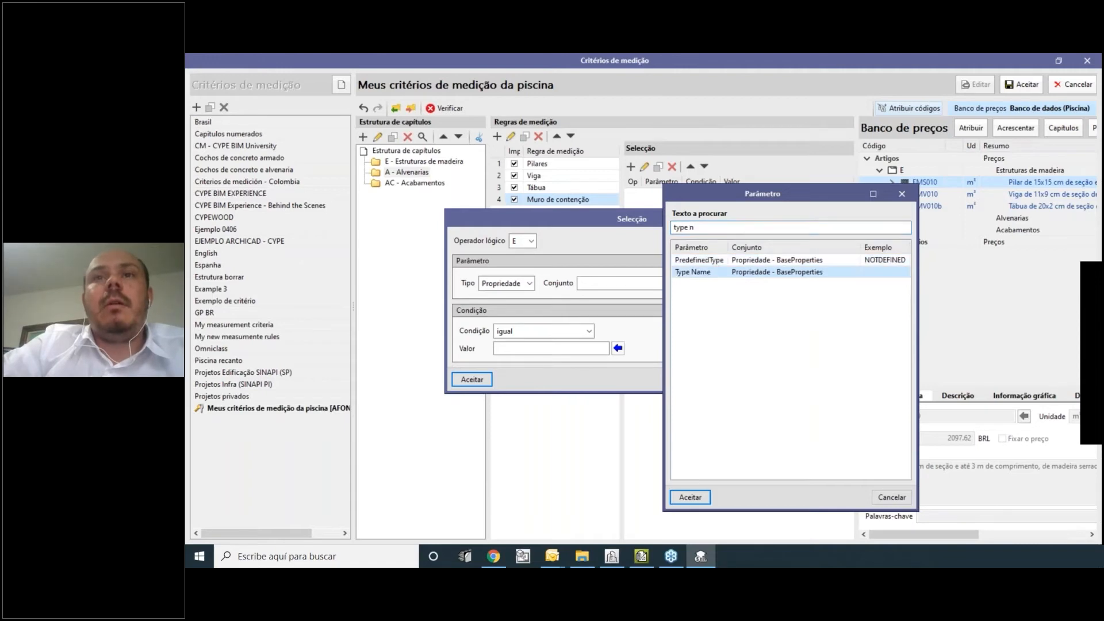
left_click(688, 498)
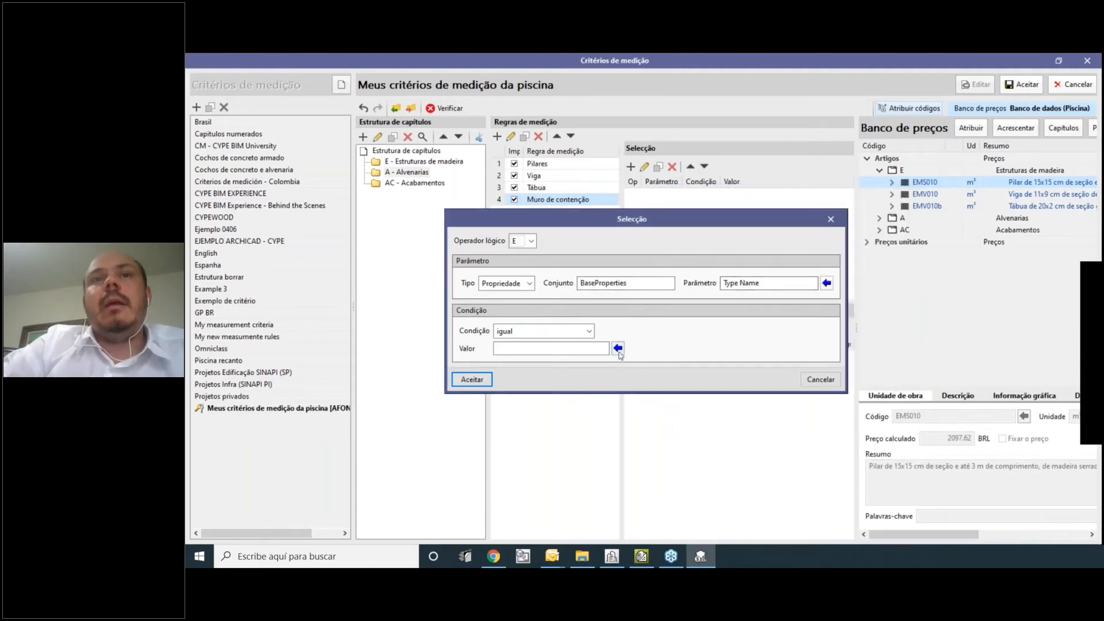
Set the condition value to Muro de contenção and accept the rule's selection condition.
left_click(617, 348)
left_click(576, 262)
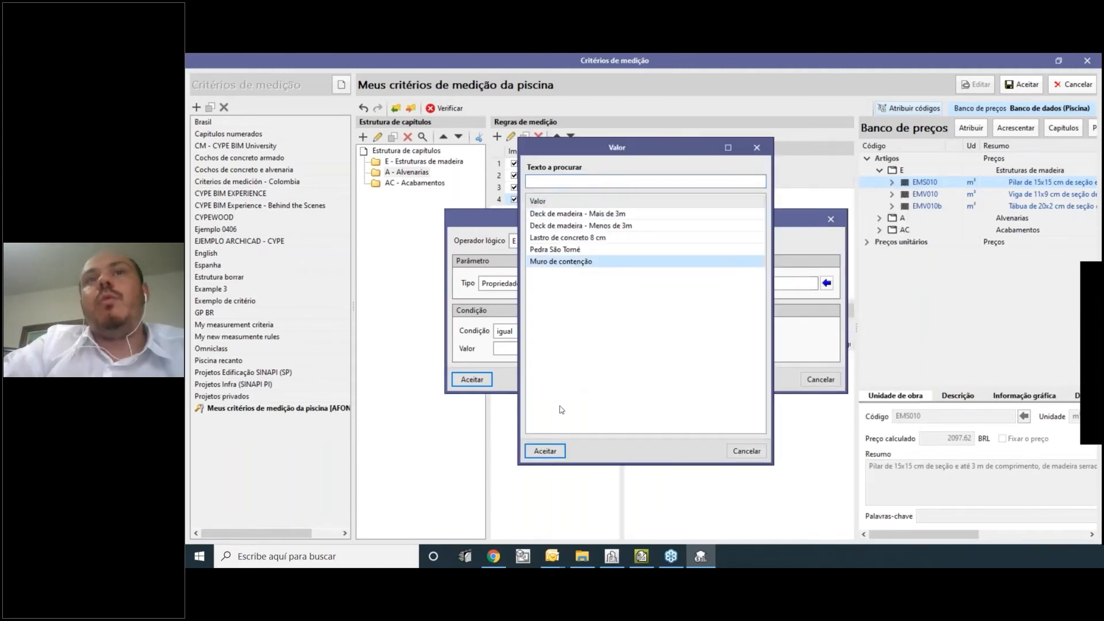
left_click(545, 451)
left_click(472, 379)
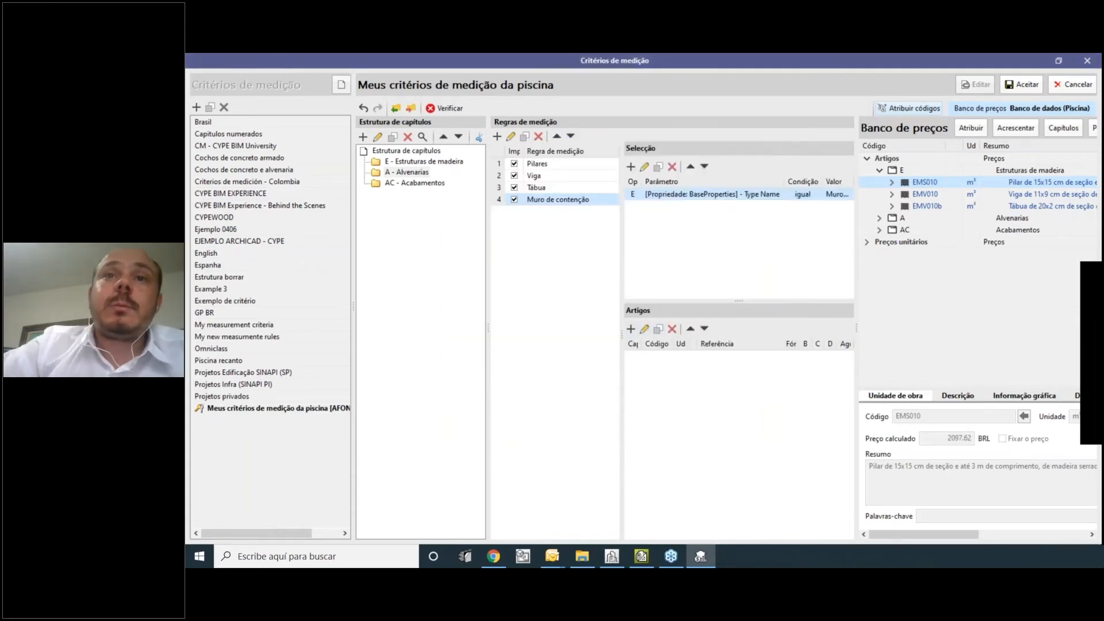
Add the price bank item FEE020 from Alvenarias to the Muro de contenção rule and pick GrossSideArea for quantity B.
left_click(879, 218)
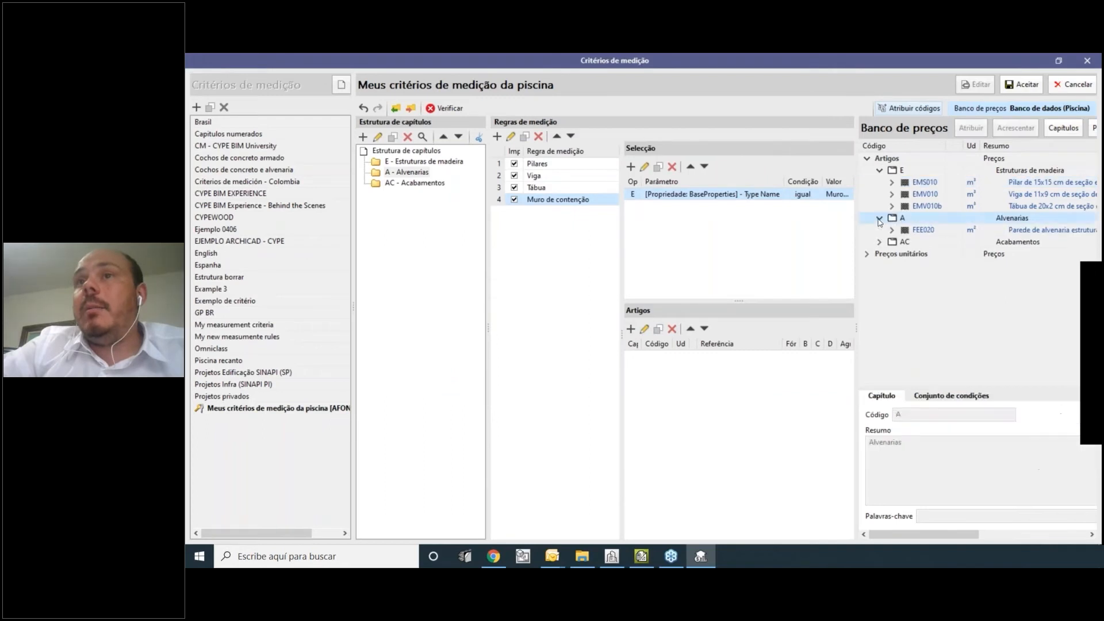
left_click(1055, 231)
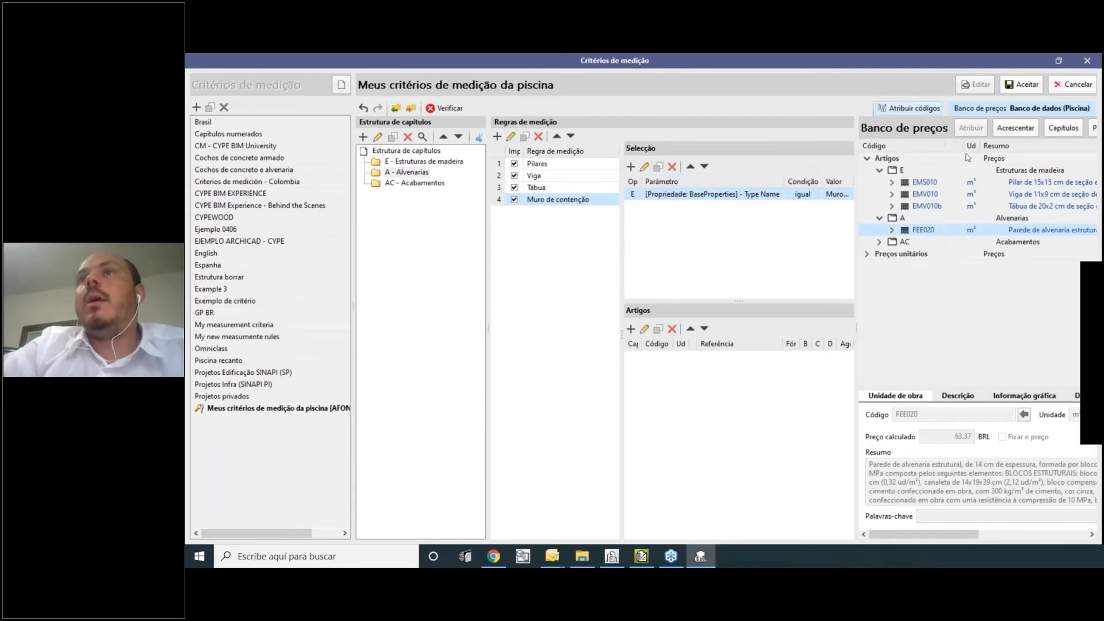
left_click(1015, 128)
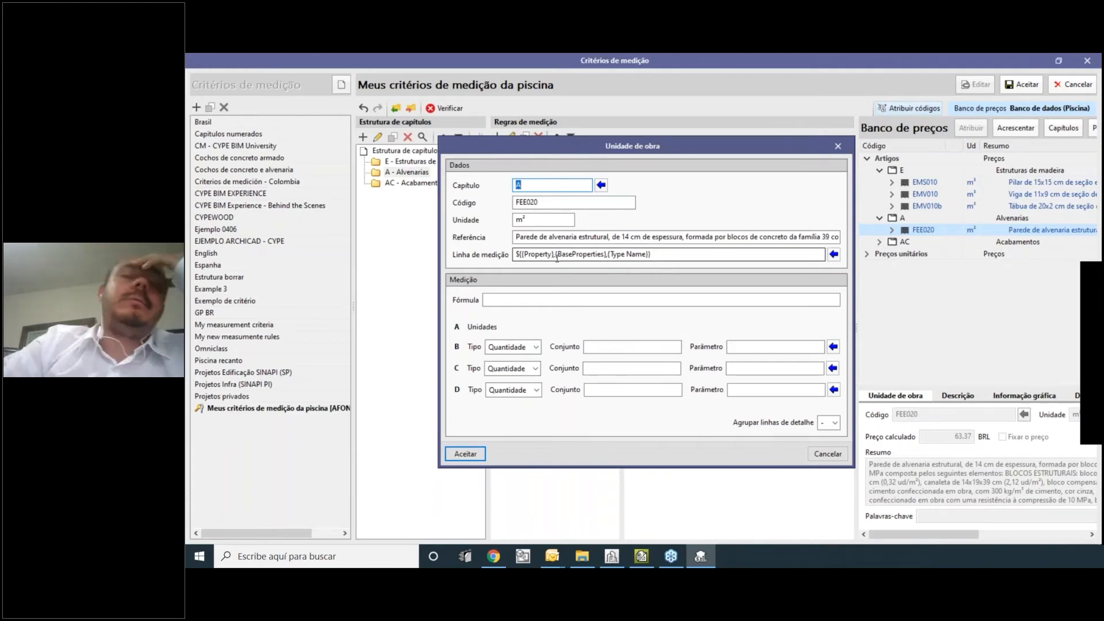
left_click(833, 347)
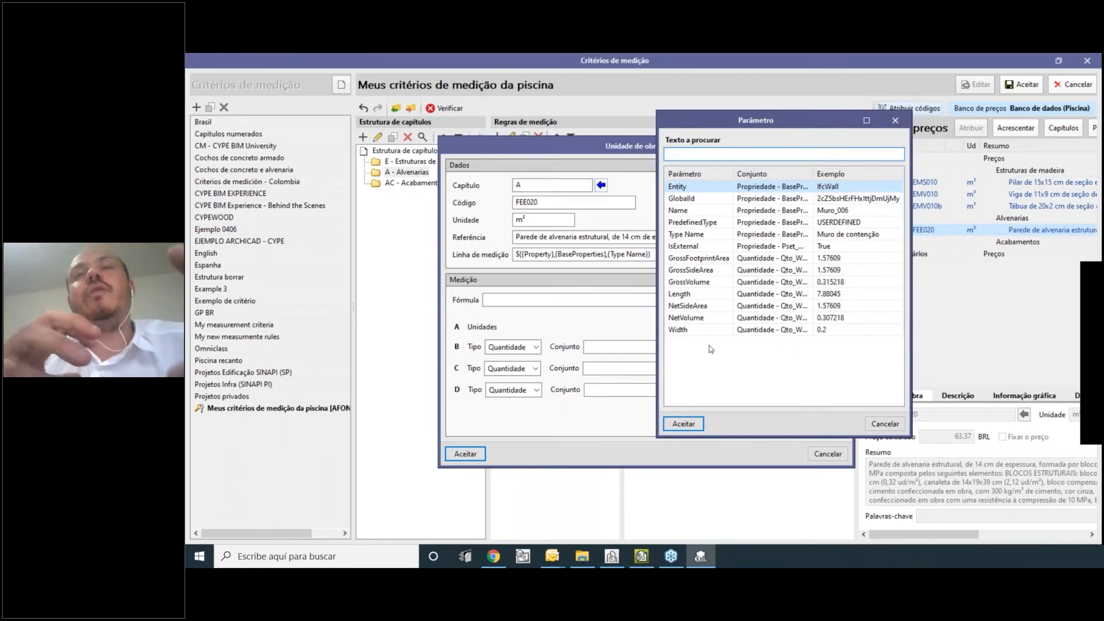
left_click(697, 308)
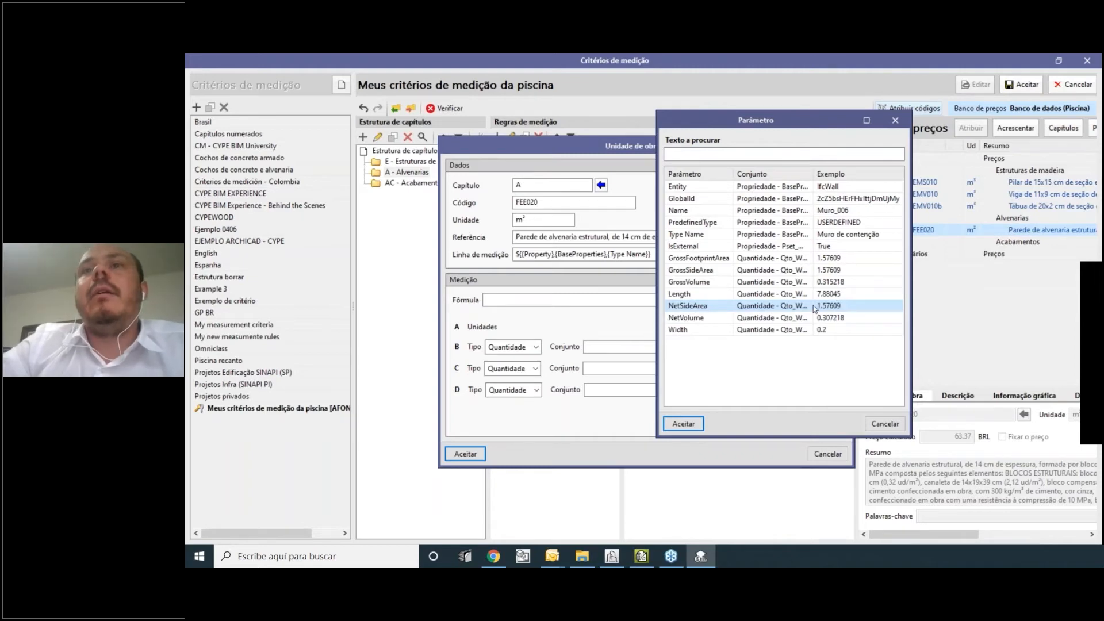
left_click(713, 272)
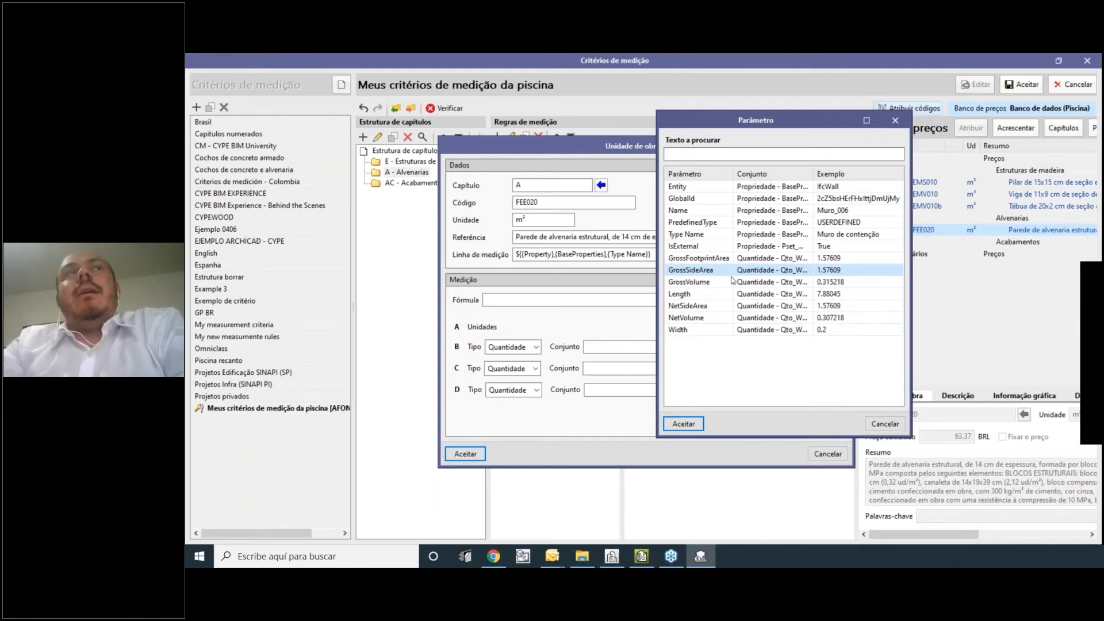
Switch to CYPE Architecture, close the wall's properties, and view the retaining walls together with the whole pool deck.
left_click(612, 556)
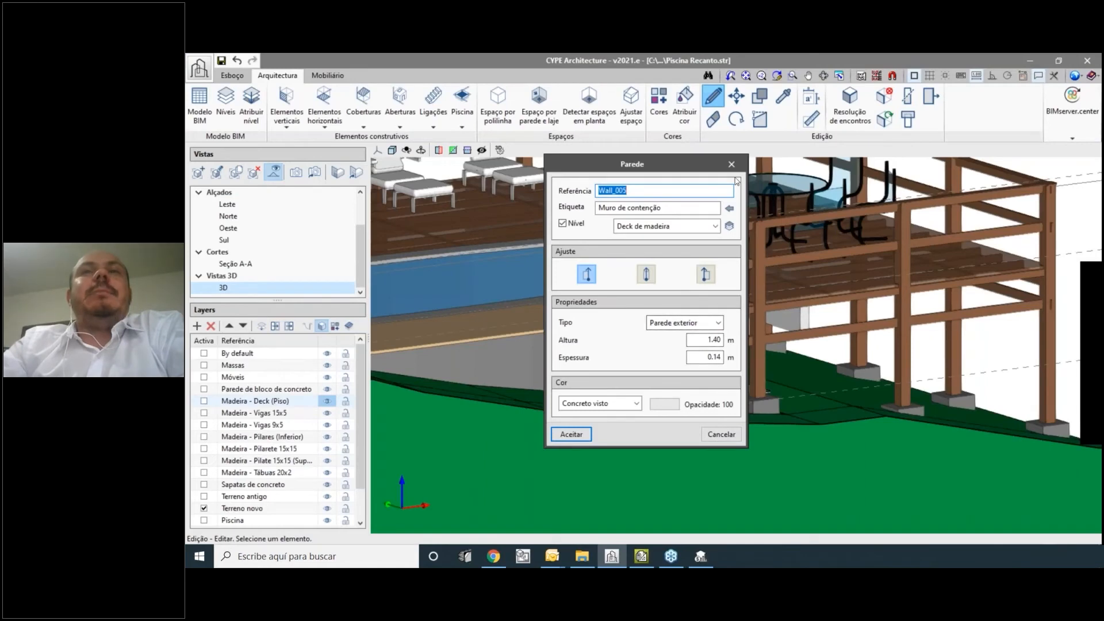
left_click(732, 165)
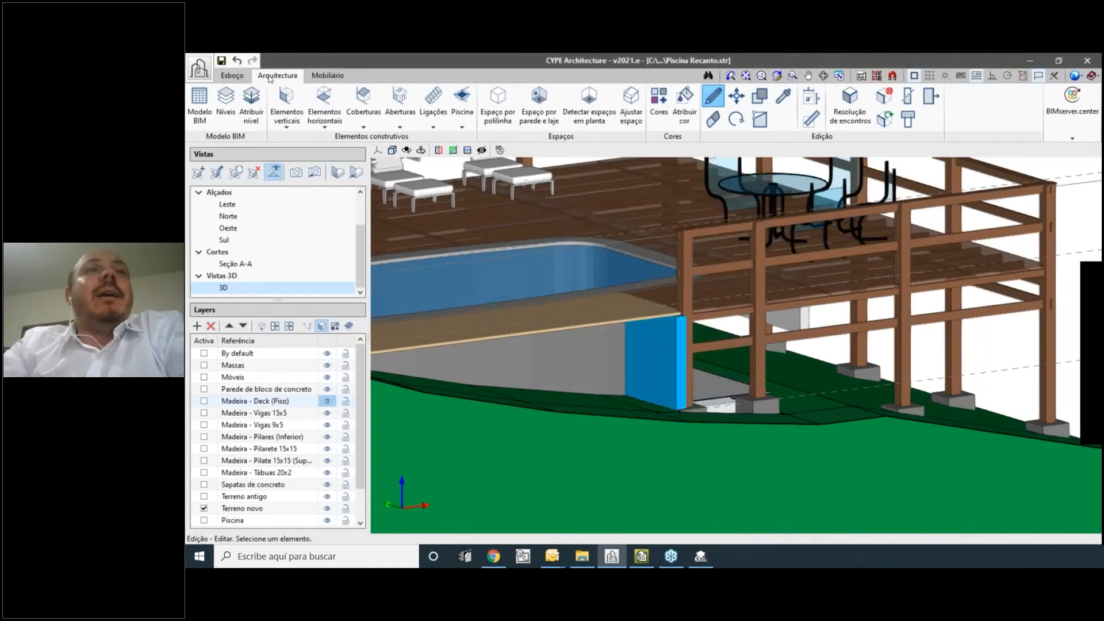
scroll(649, 355, "down", 2)
scroll(650, 354, "down", 3)
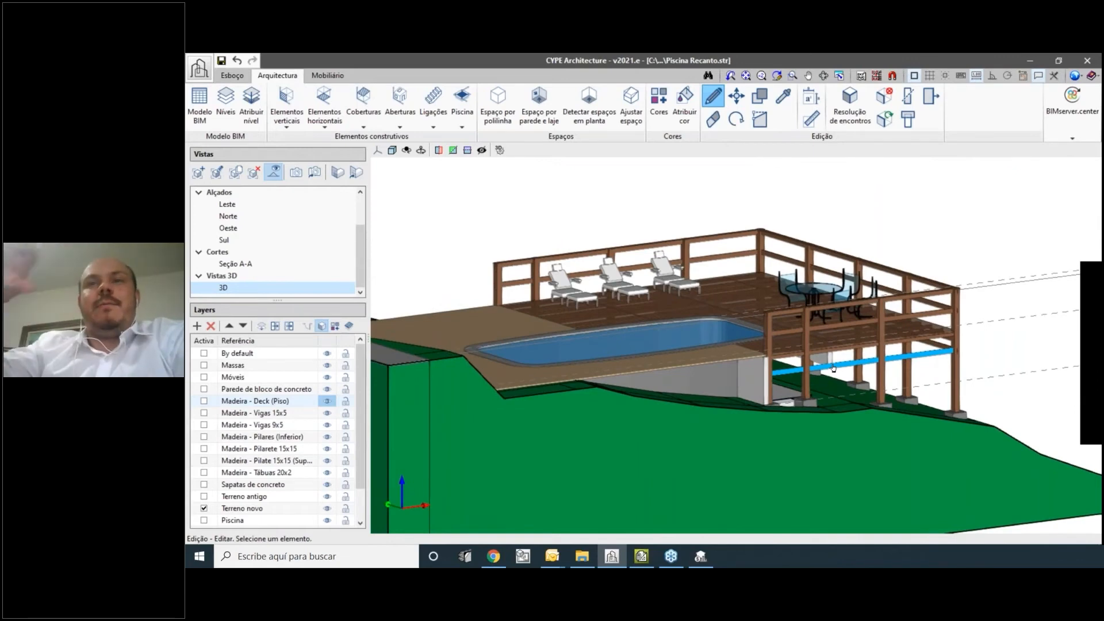
Return to the measurement criteria, confirm the parameter choice, set the FEE020 item's formula to B, and accept the item.
left_click(711, 556)
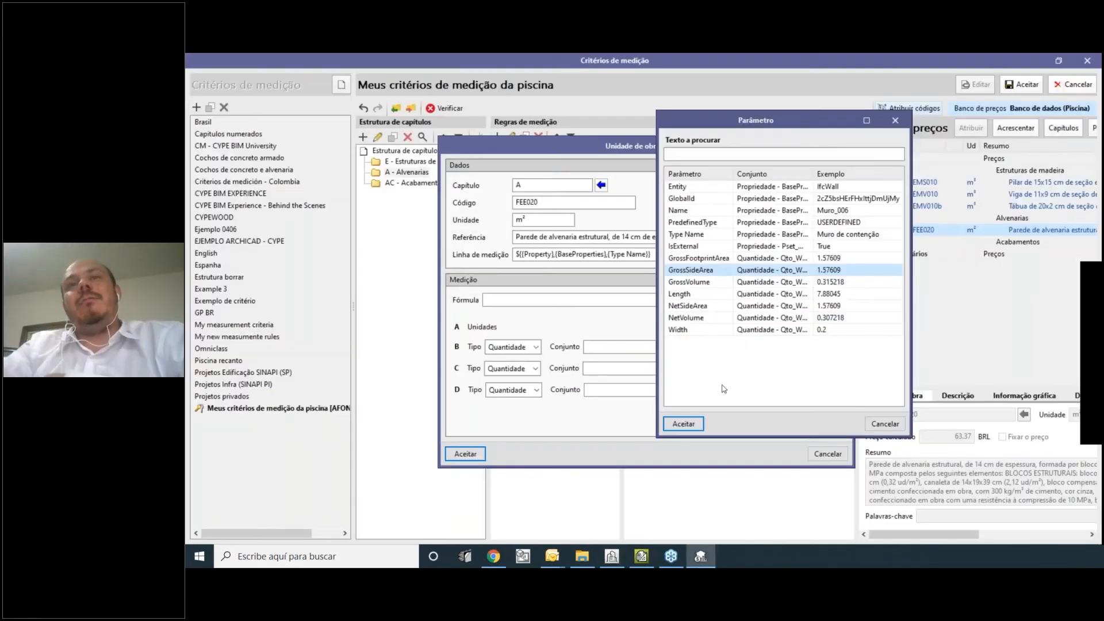
left_click(683, 423)
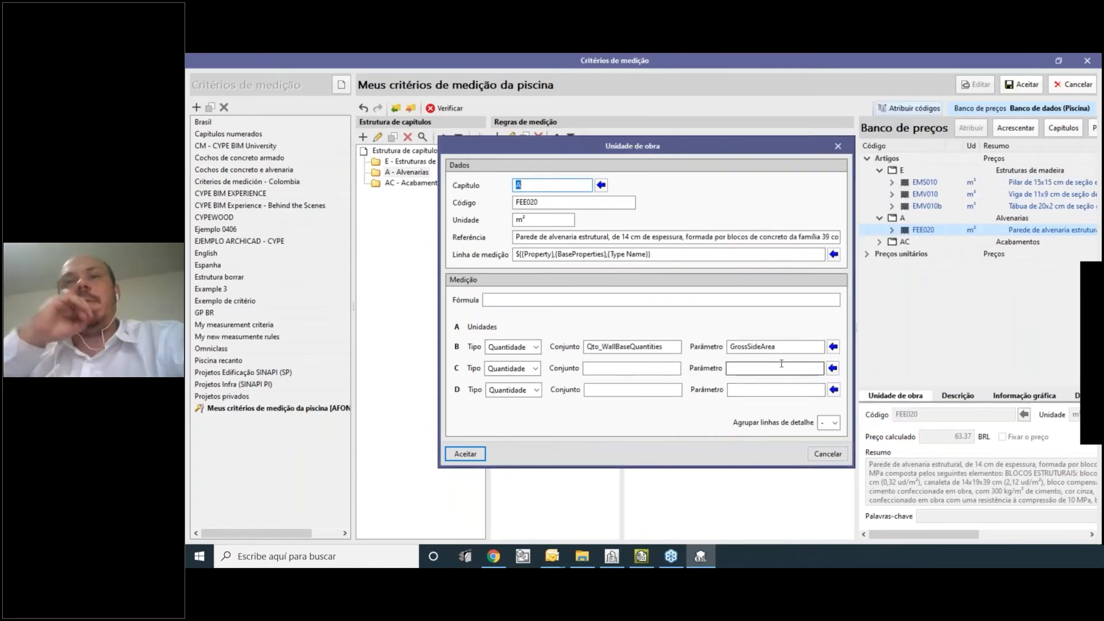
left_click(505, 300)
type("B")
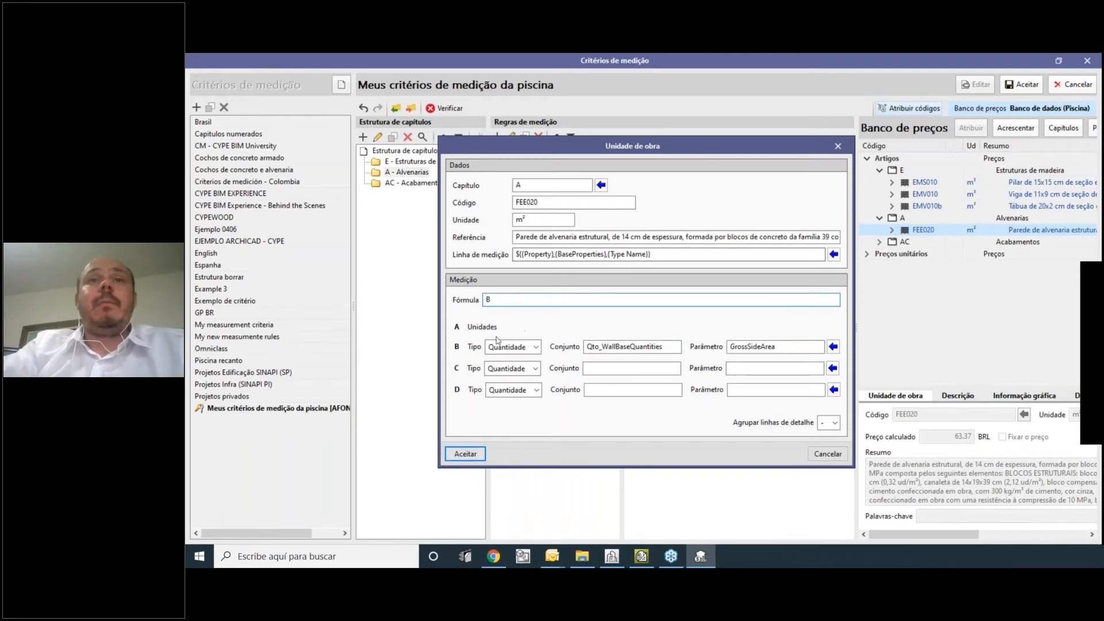
left_click(472, 456)
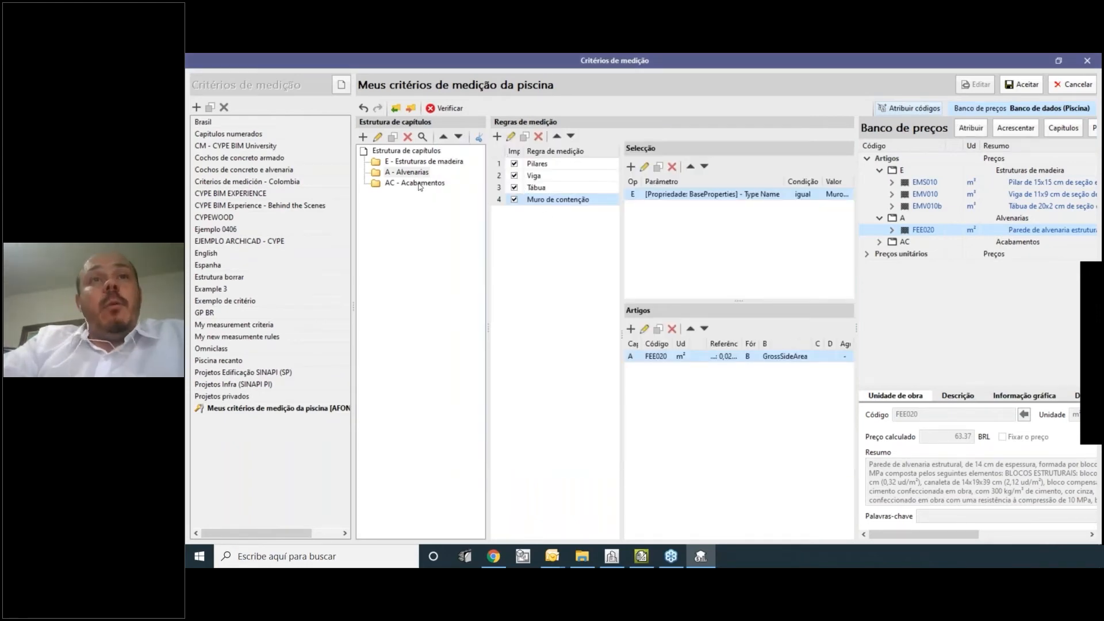
Add a measurement rule named Deck and start a selection condition for it, opening the list of parameters.
left_click(497, 136)
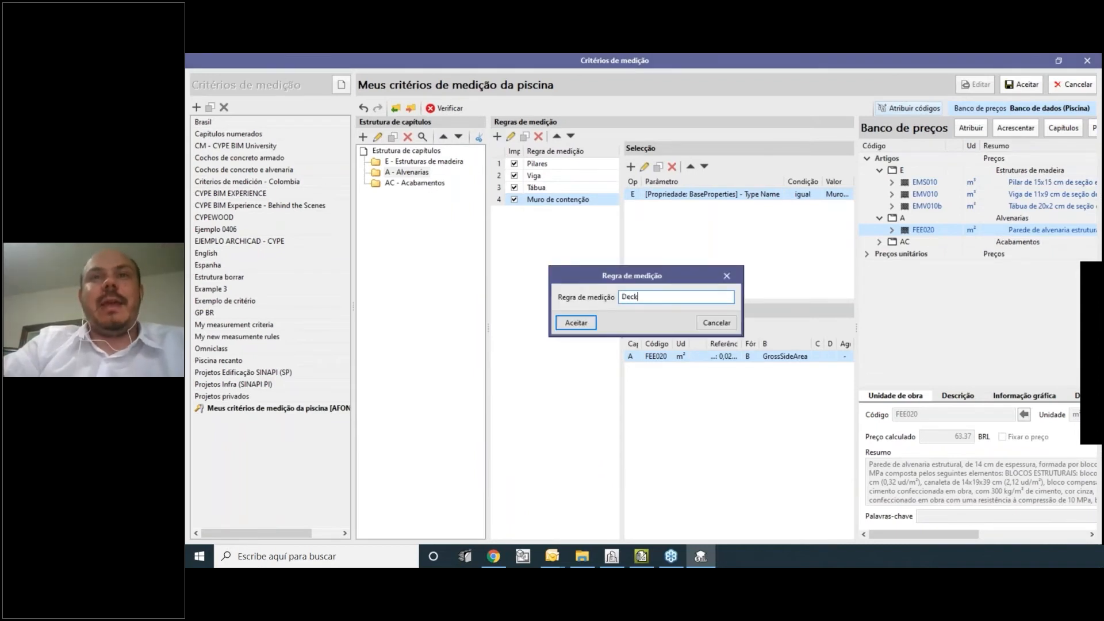
left_click(576, 323)
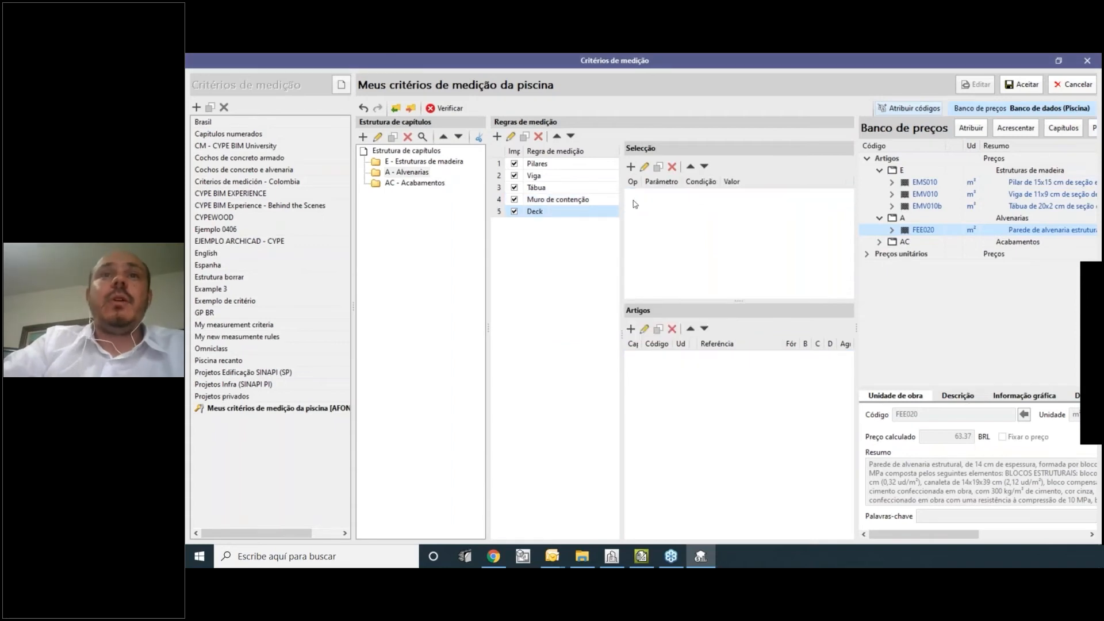
left_click(631, 166)
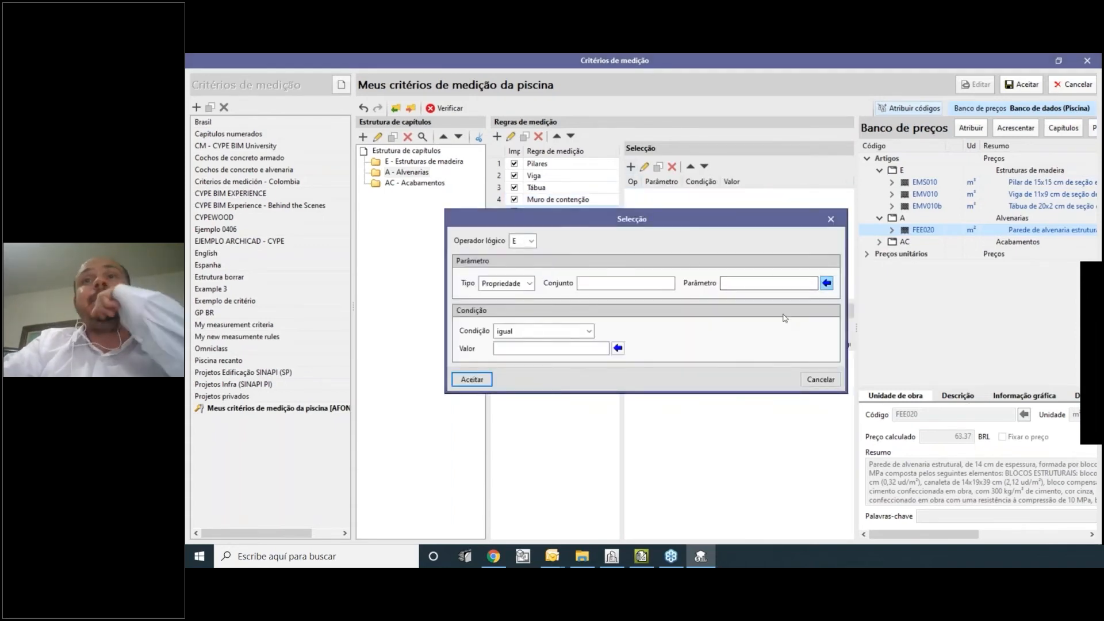
left_click(827, 283)
Switch to CYPE Architecture and open the properties of the wooden deck slab behind the pool.
left_click(611, 556)
scroll(716, 264, "up", 5)
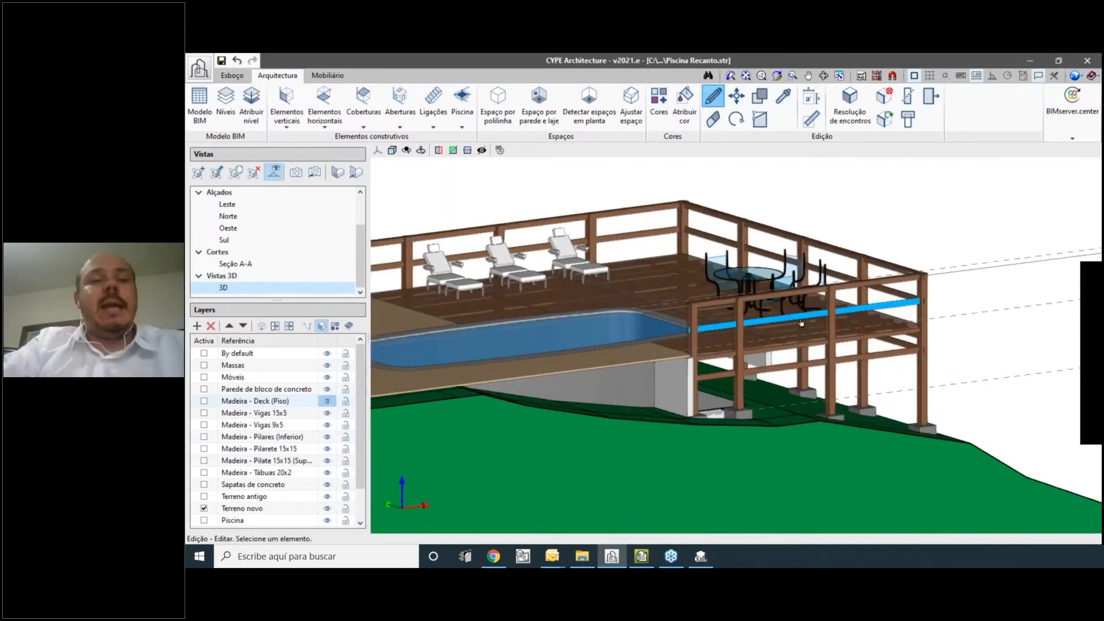
middle_click_drag(716, 263, 725, 322)
left_click(713, 96)
left_click(644, 213)
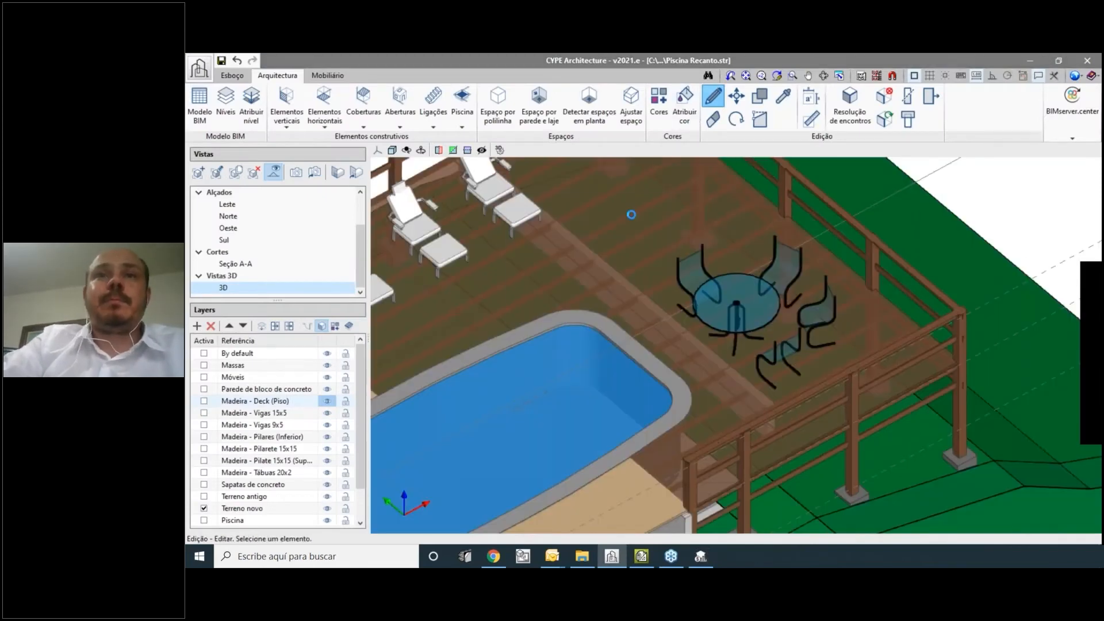
key("Escape")
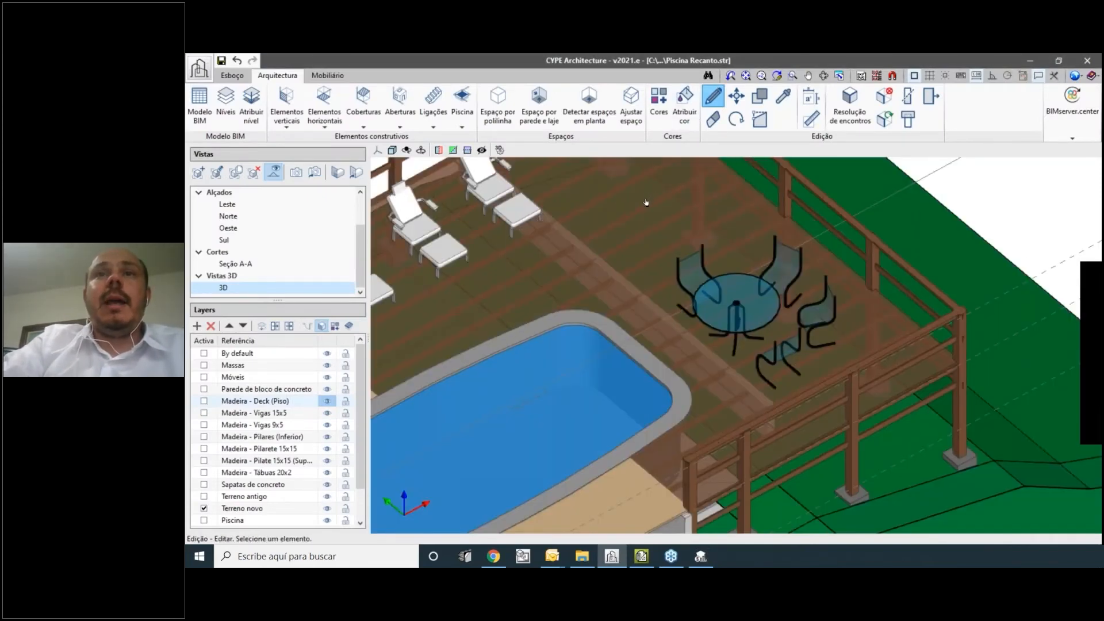
left_click(642, 213)
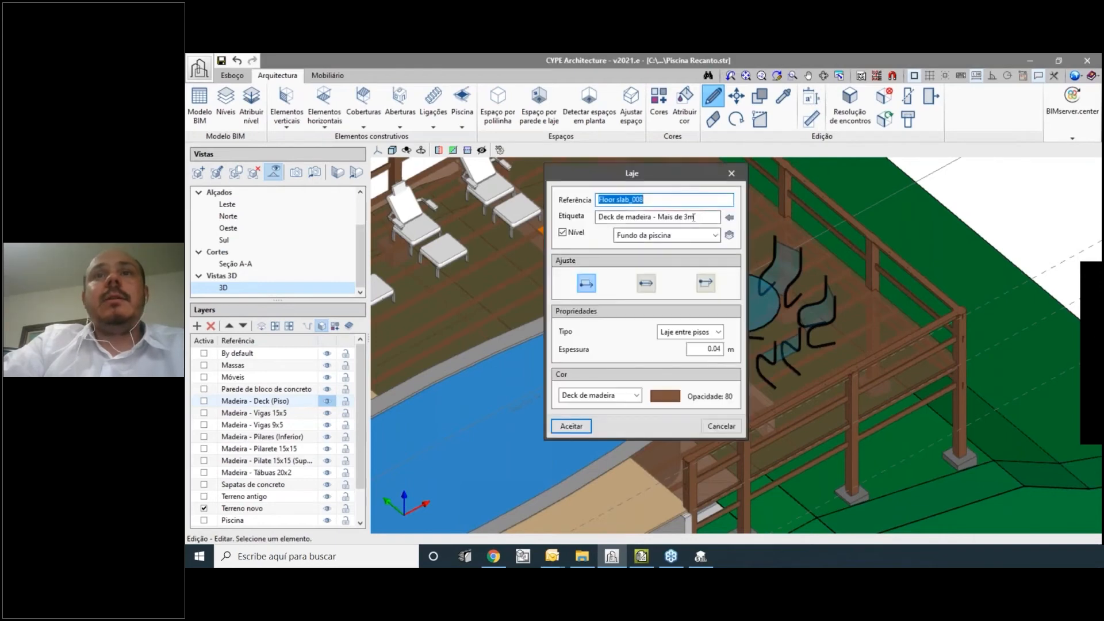
Examine the slab's label and the available deck labels, close its properties unchanged, and inspect the deck areas around the pool.
left_click_drag(706, 216, 558, 215)
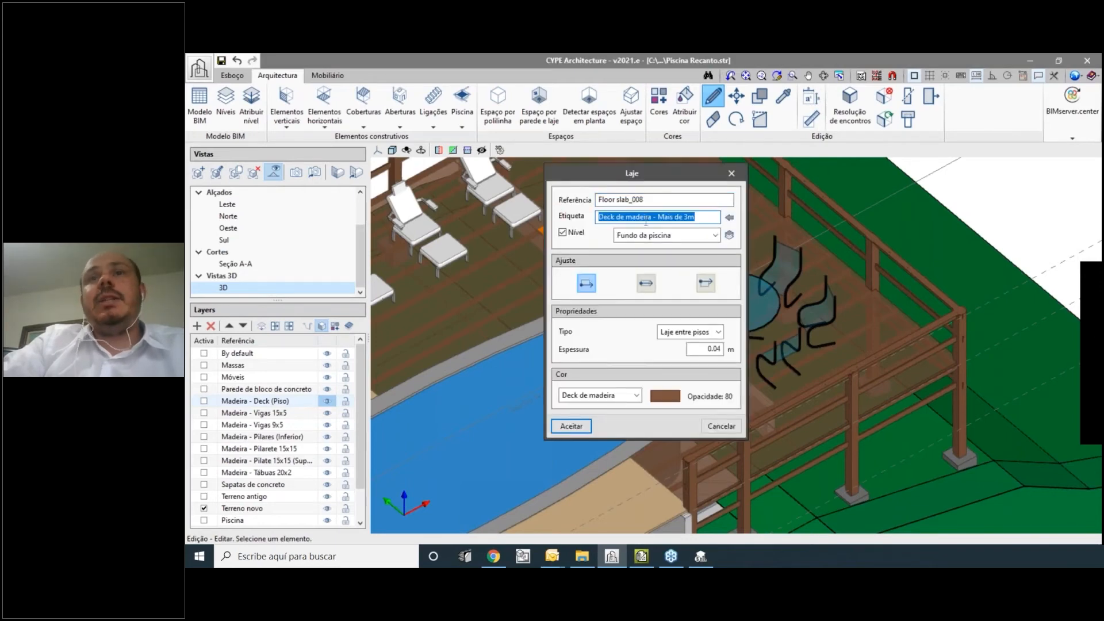
left_click(729, 218)
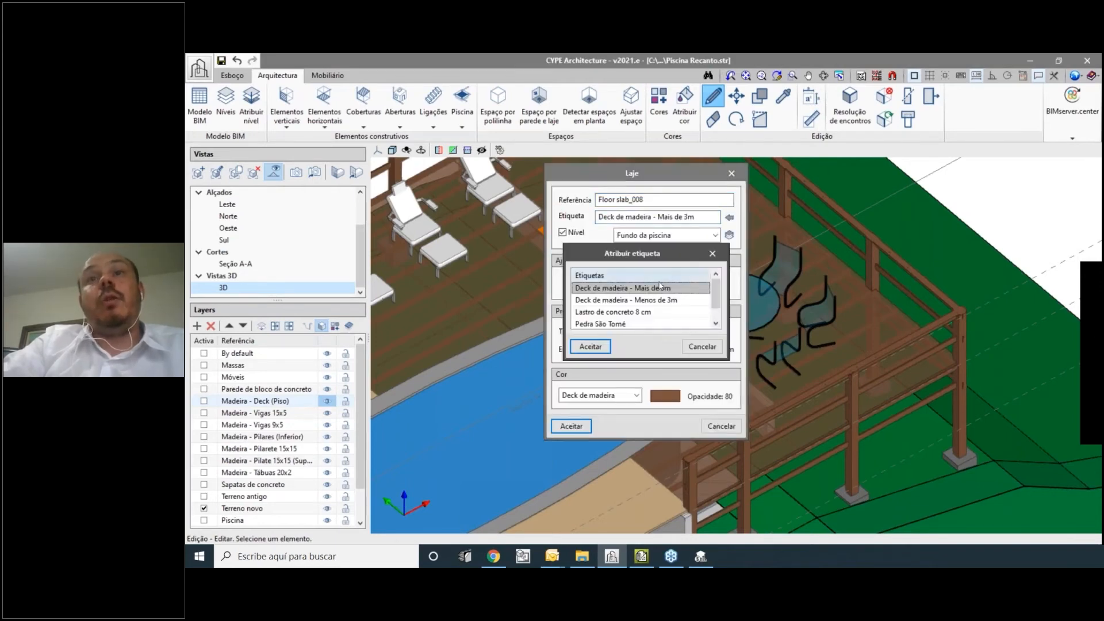
left_click(648, 302)
left_click(650, 290)
left_click(712, 254)
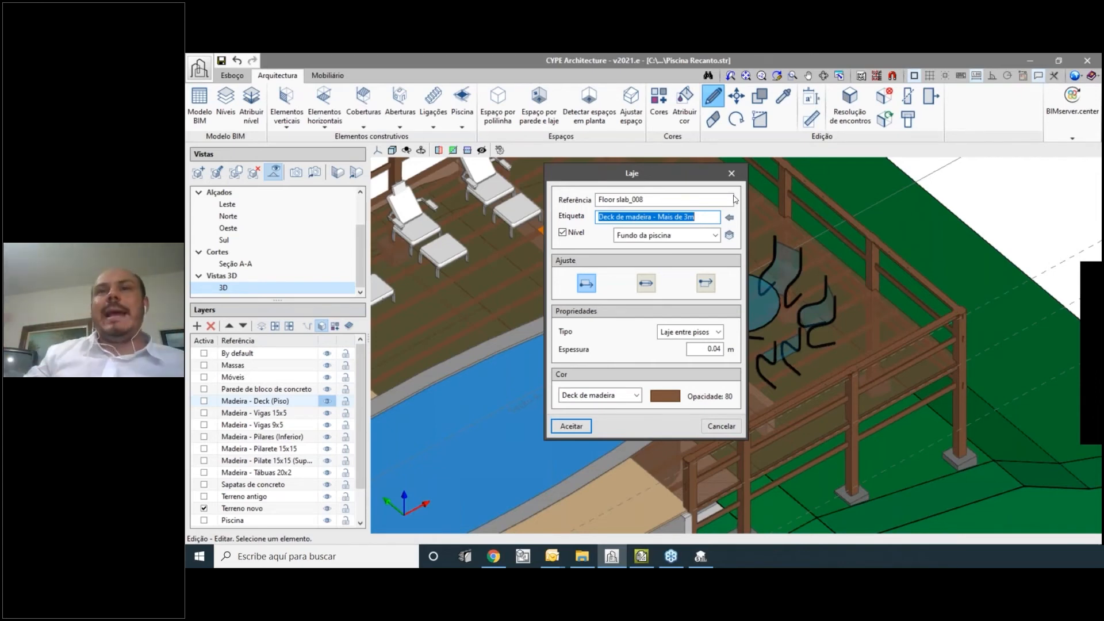
left_click(732, 173)
scroll(653, 279, "down", 3)
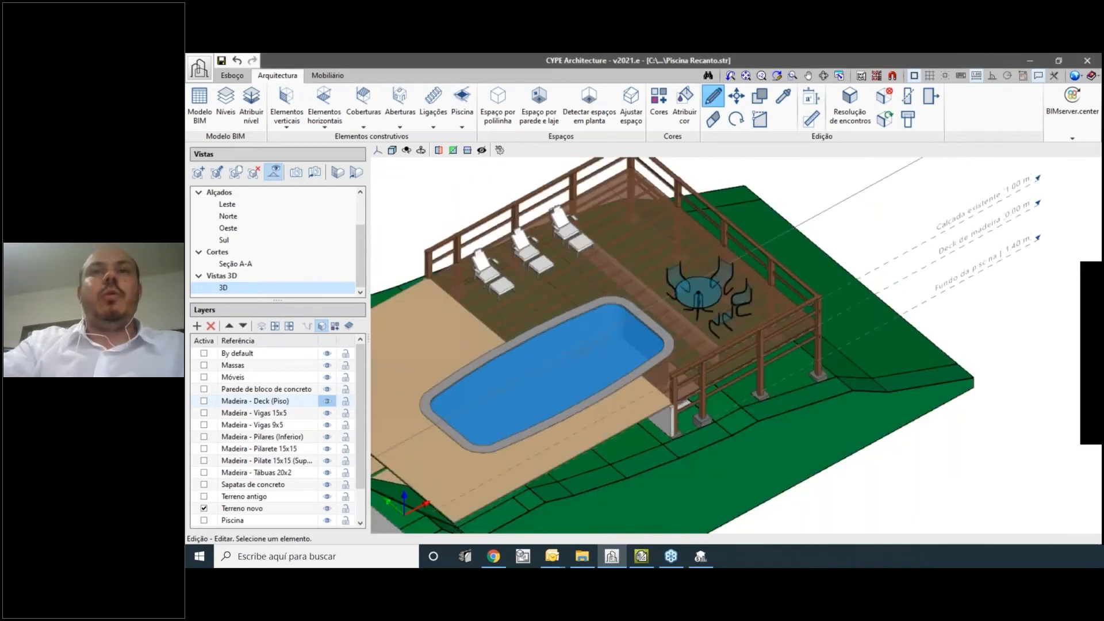
scroll(632, 300, "up", 3)
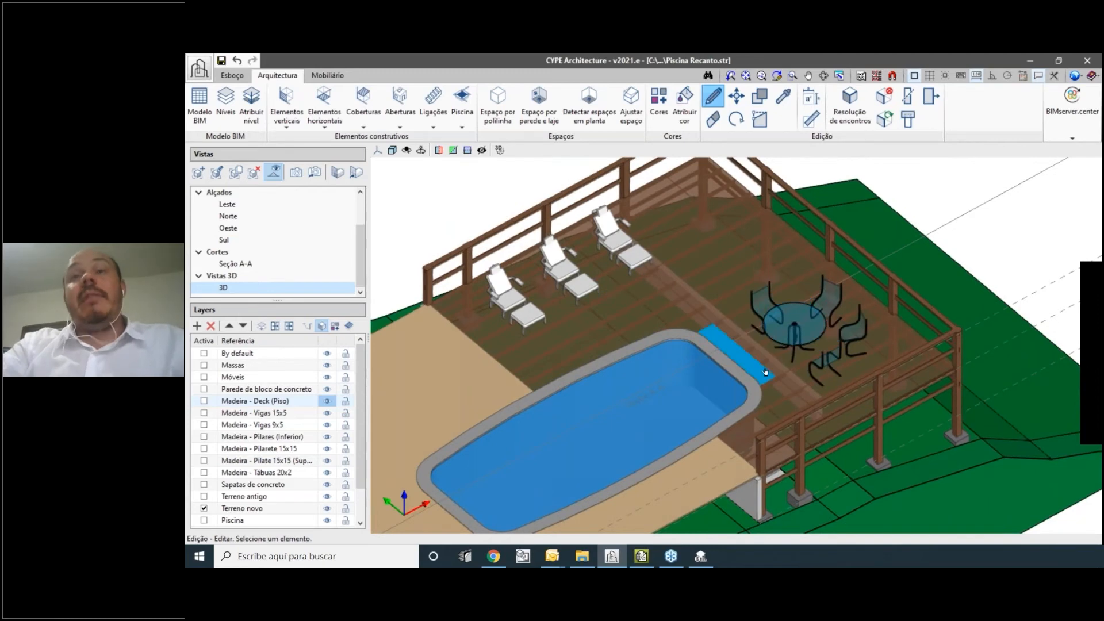
scroll(701, 225, "down", 2)
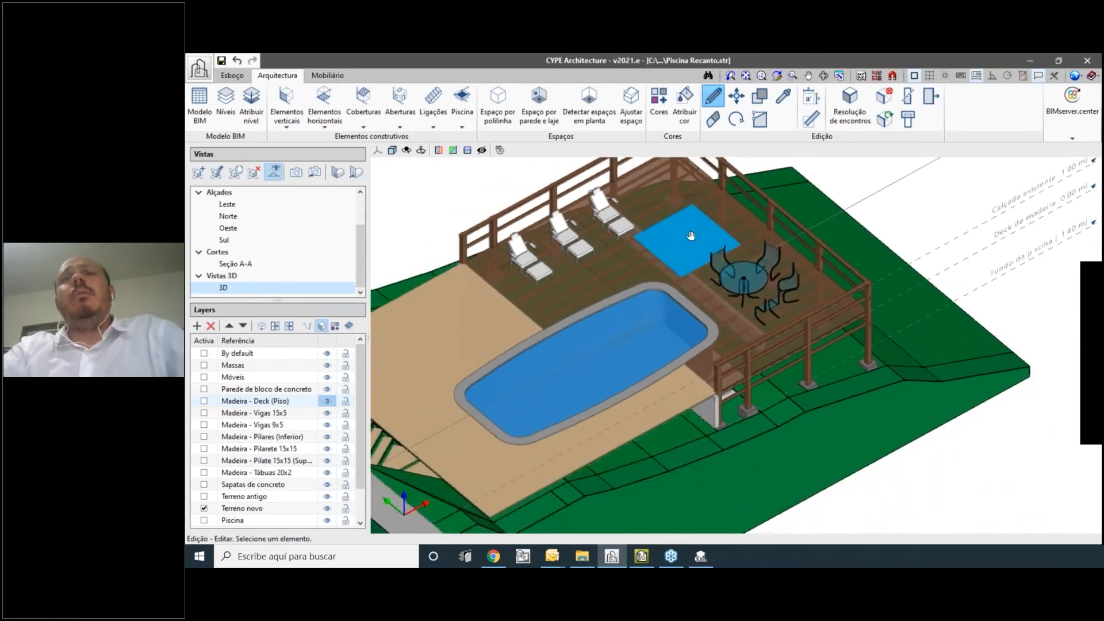
middle_click_drag(692, 230, 682, 235)
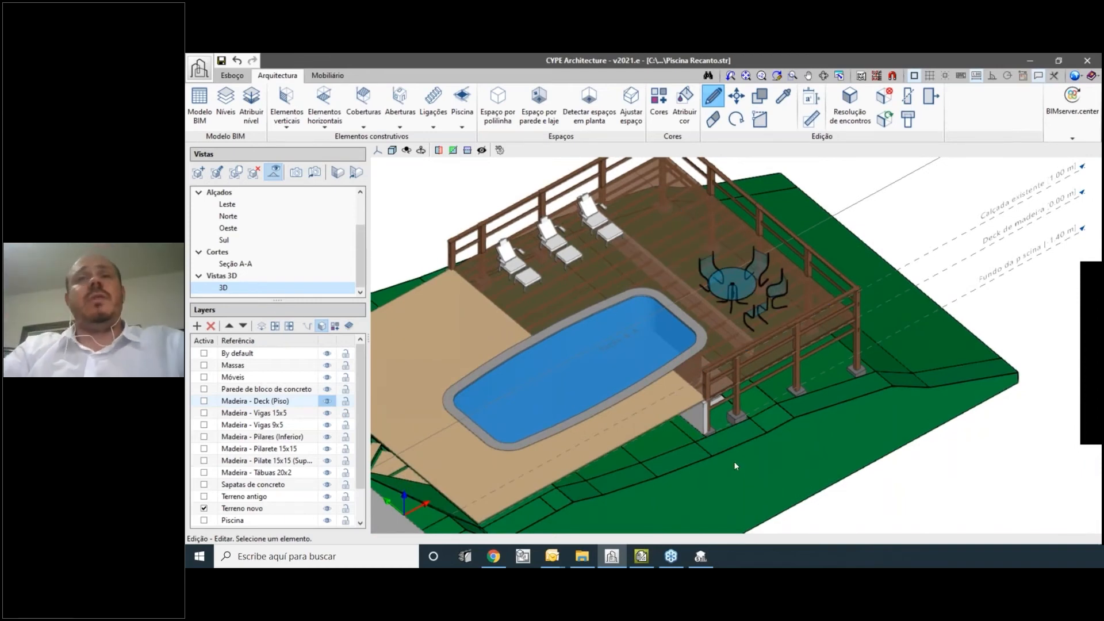
middle_click_drag(717, 288, 706, 324)
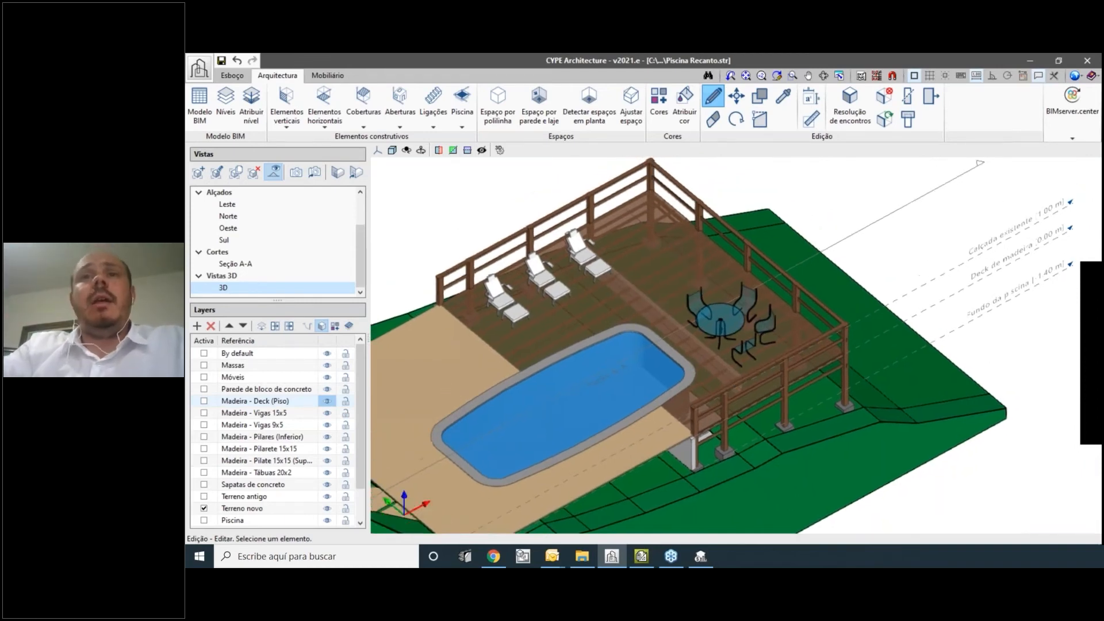
Return to the measurement criteria and set the Deck rule's condition to Type Name equal to Deck de madeira - Mais de 3m.
left_click(700, 557)
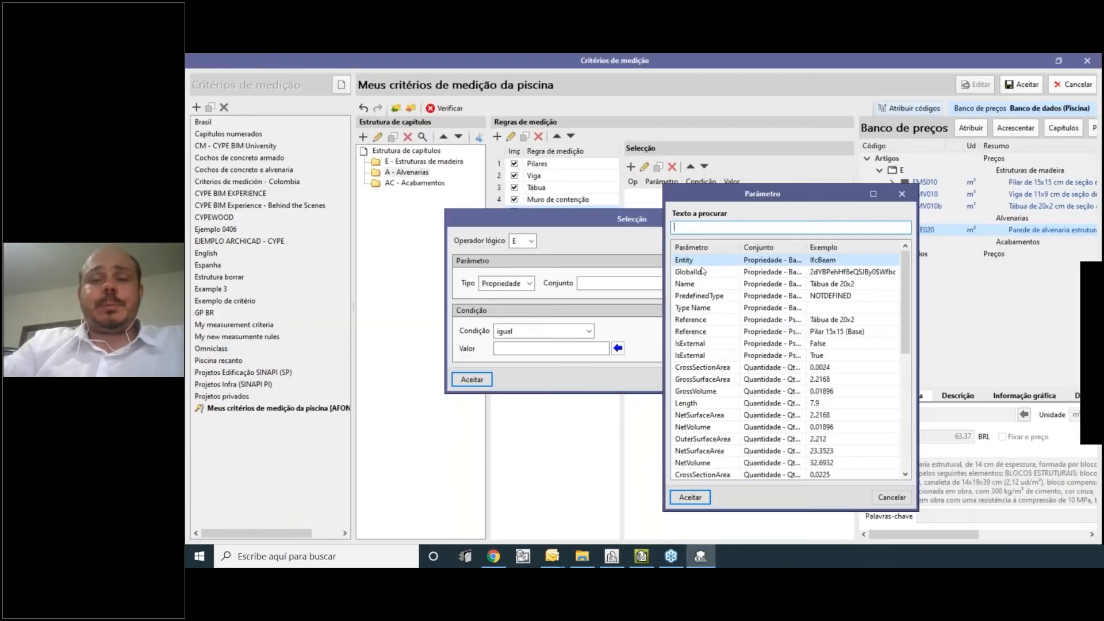
type("type")
left_click(693, 272)
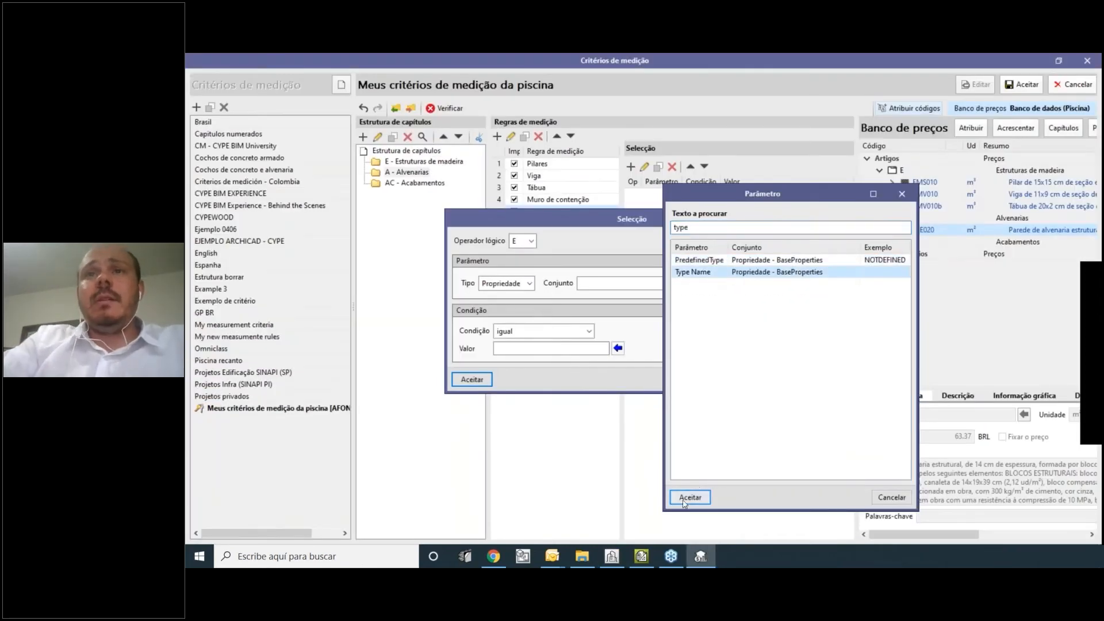
left_click(689, 497)
left_click(617, 348)
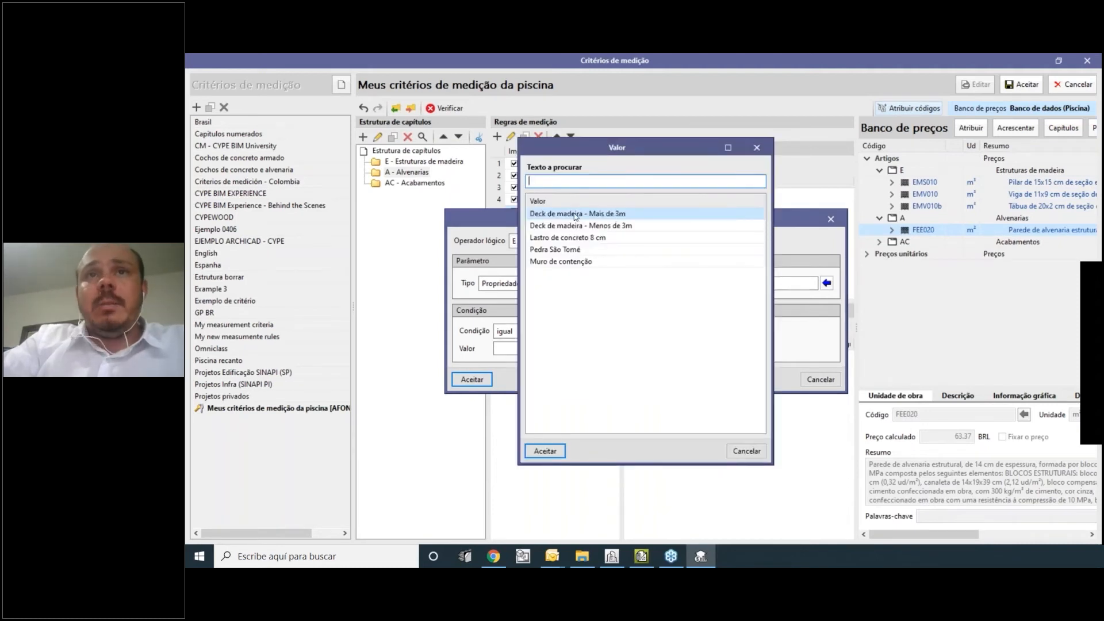
left_click(545, 451)
left_click(472, 379)
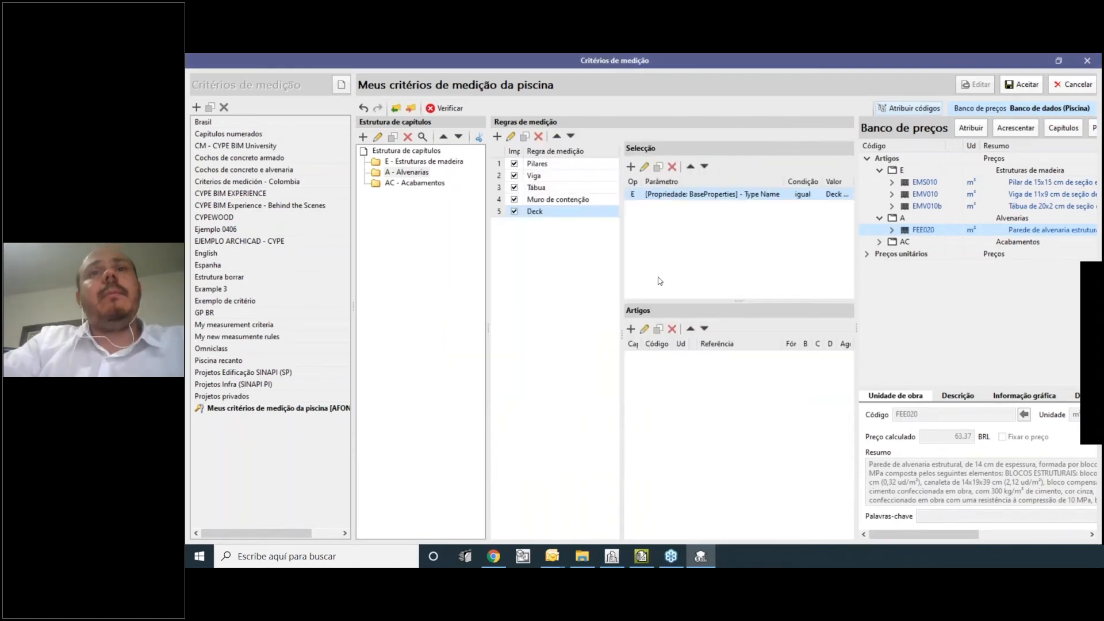
Duplicate the Deck rule as a new measurement rule named Pedra São Tomé.
left_click(525, 137)
type("Pedra São Tomé")
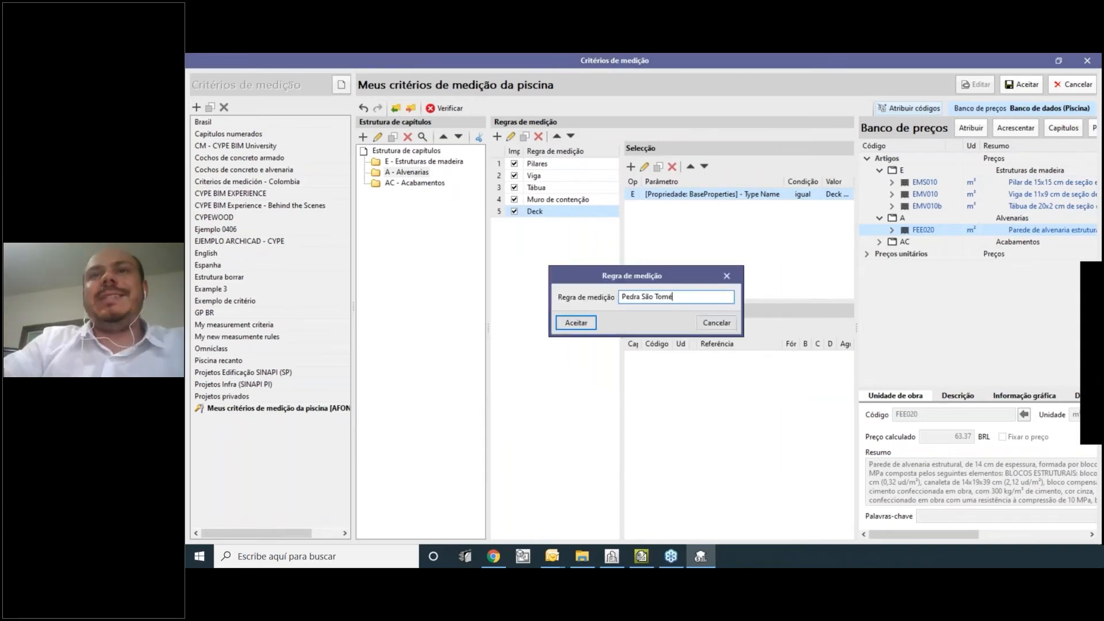
left_click(576, 323)
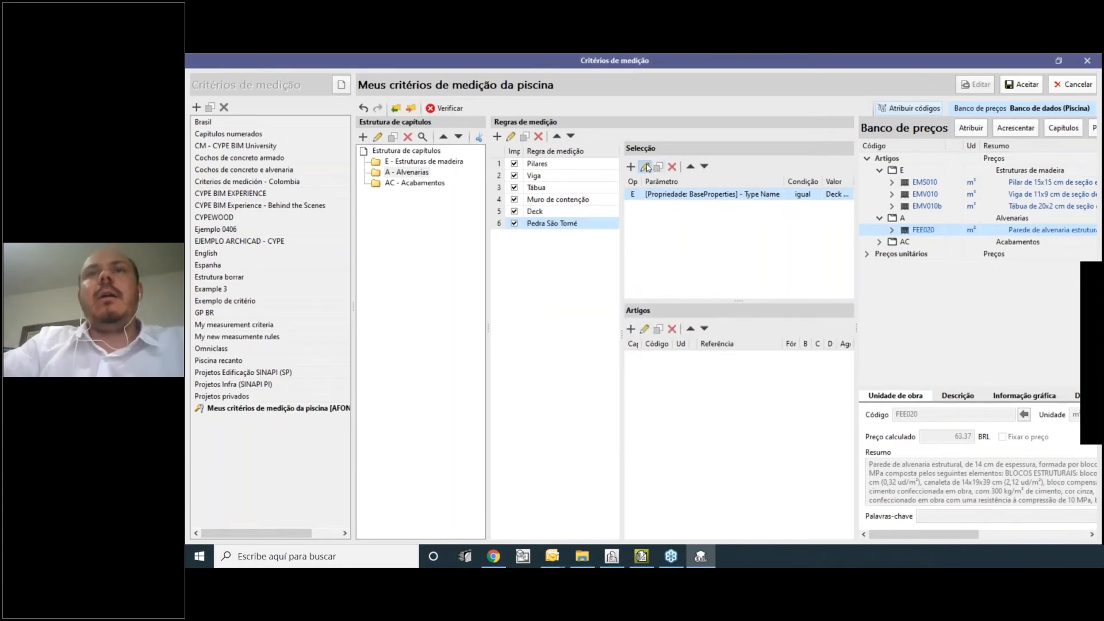
Set the value of the Pedra São Tomé rule's selection condition to Pedra São Tomé.
left_click(643, 166)
left_click(617, 348)
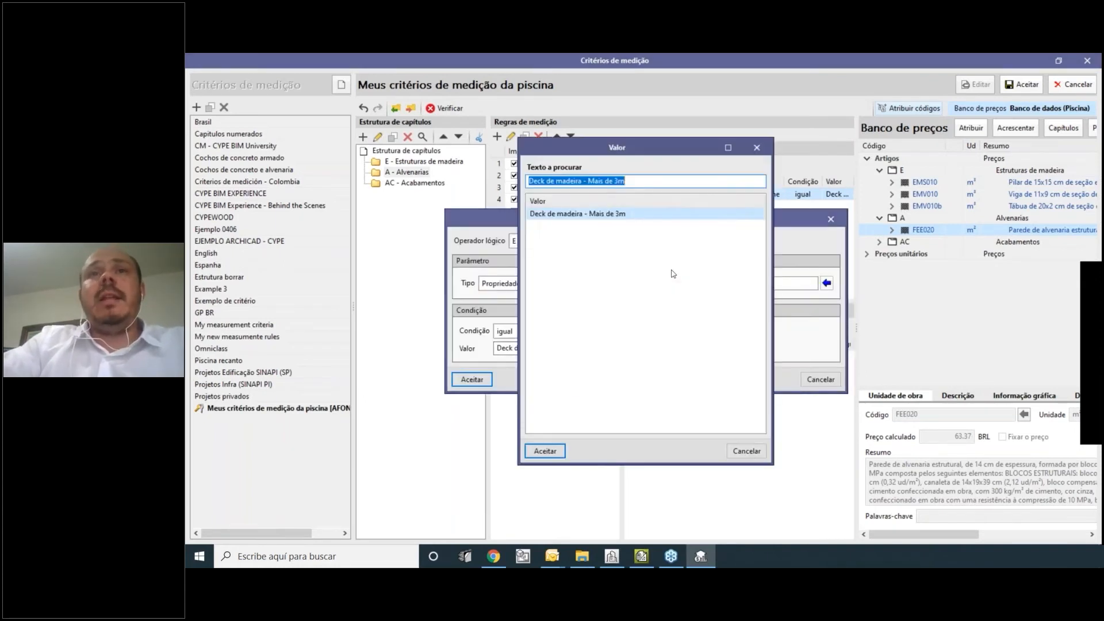
type("pedra")
left_click(545, 451)
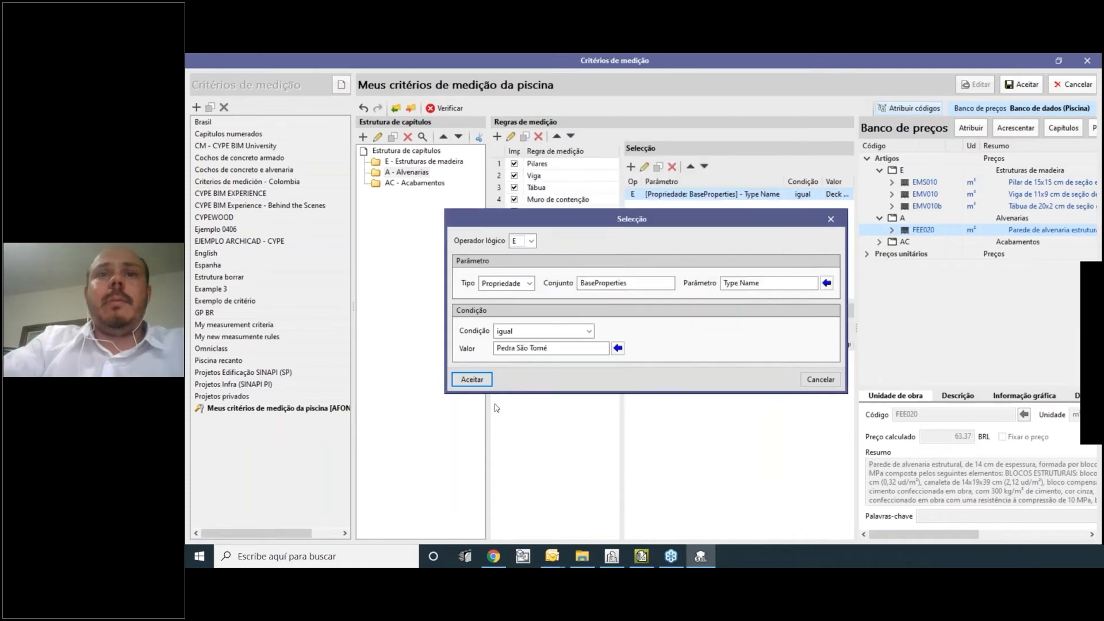
left_click(471, 379)
Add the price bank item RSM022 from Acabamentos to the Deck rule, with GrossArea as quantity B and formula B.
left_click(549, 212)
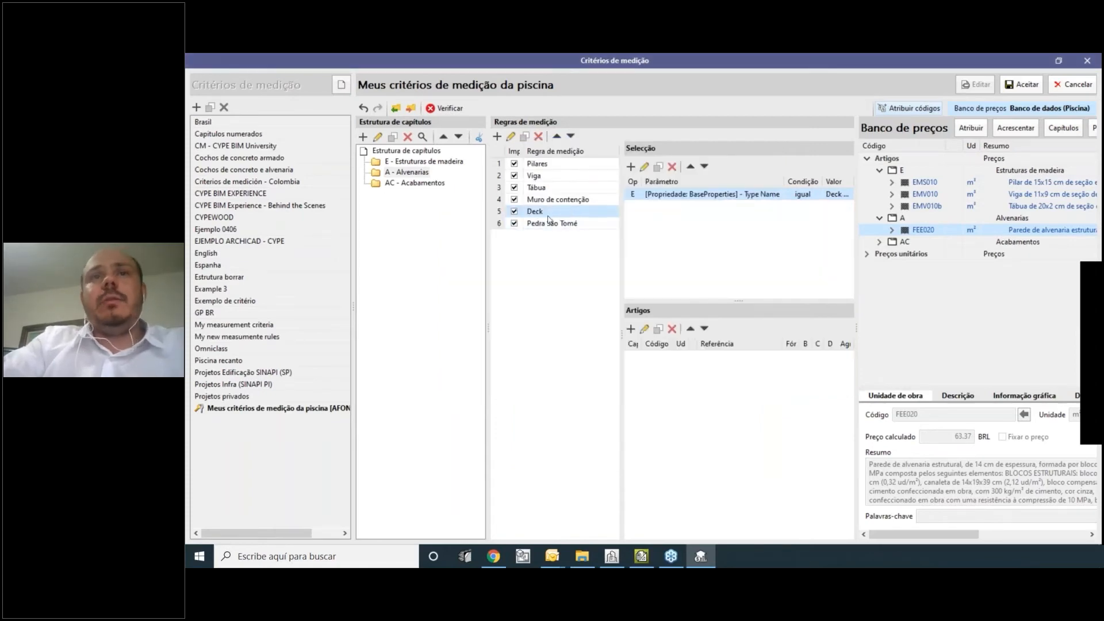
double_click(904, 242)
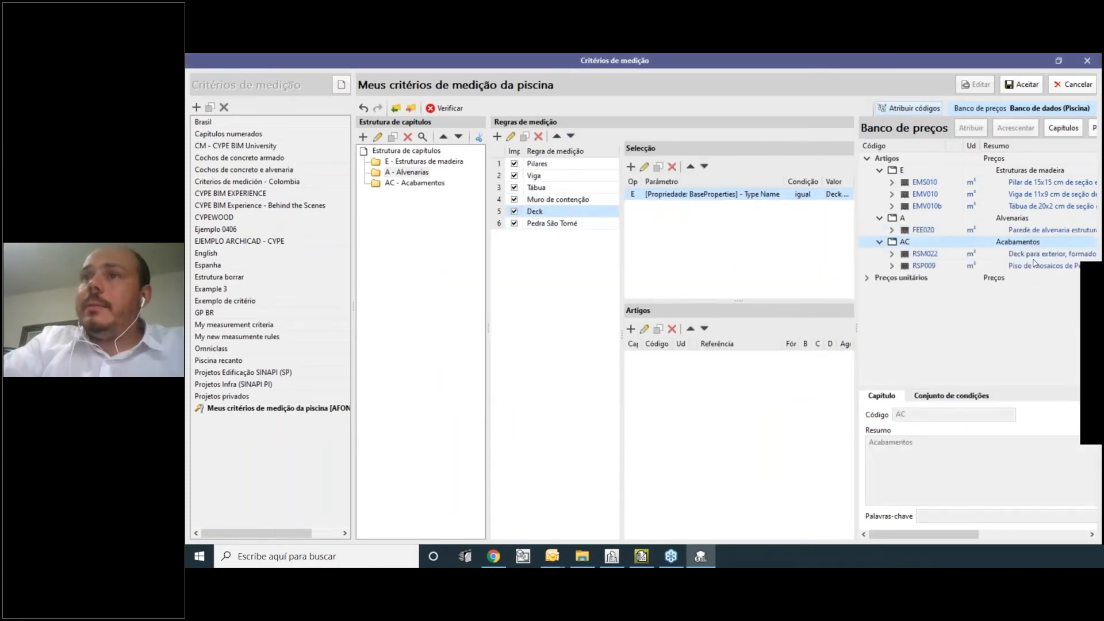
left_click(1029, 257)
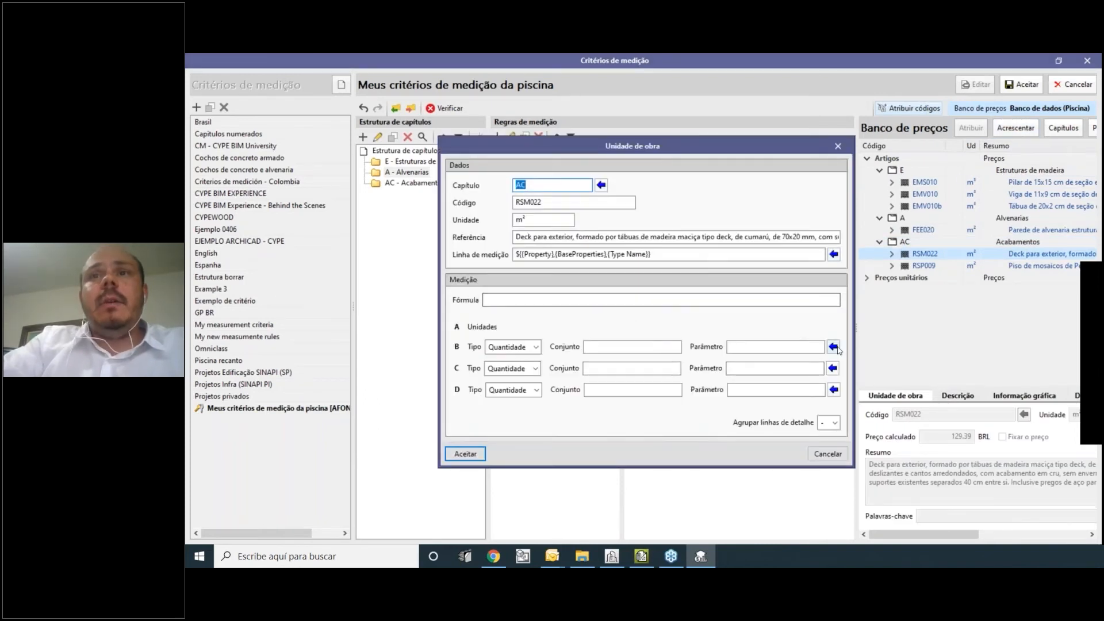
left_click(834, 348)
left_click(685, 258)
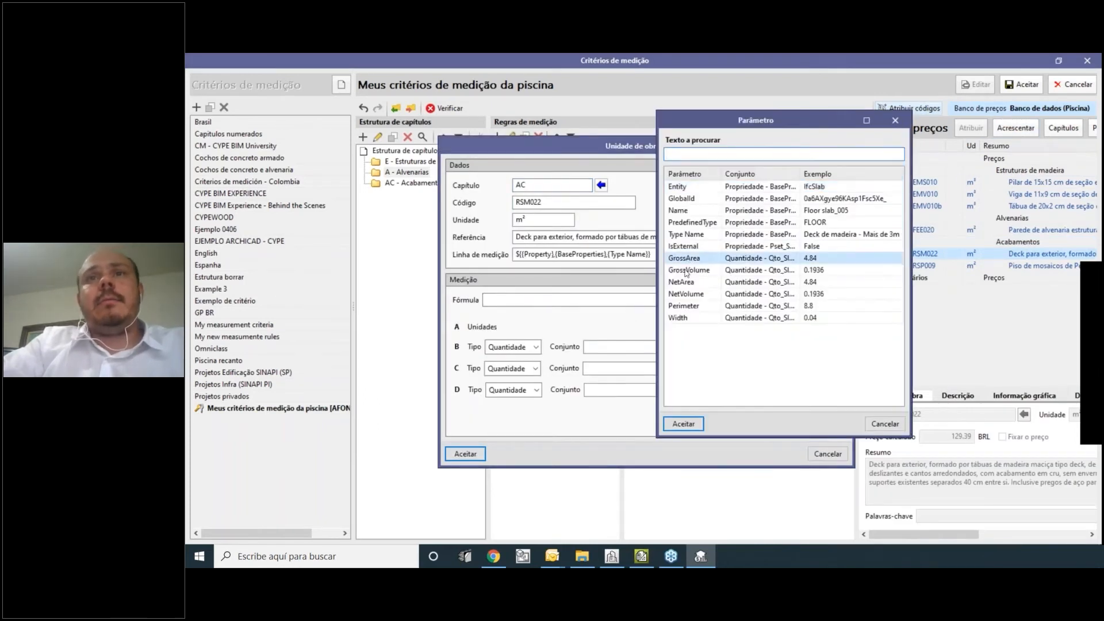
left_click(684, 424)
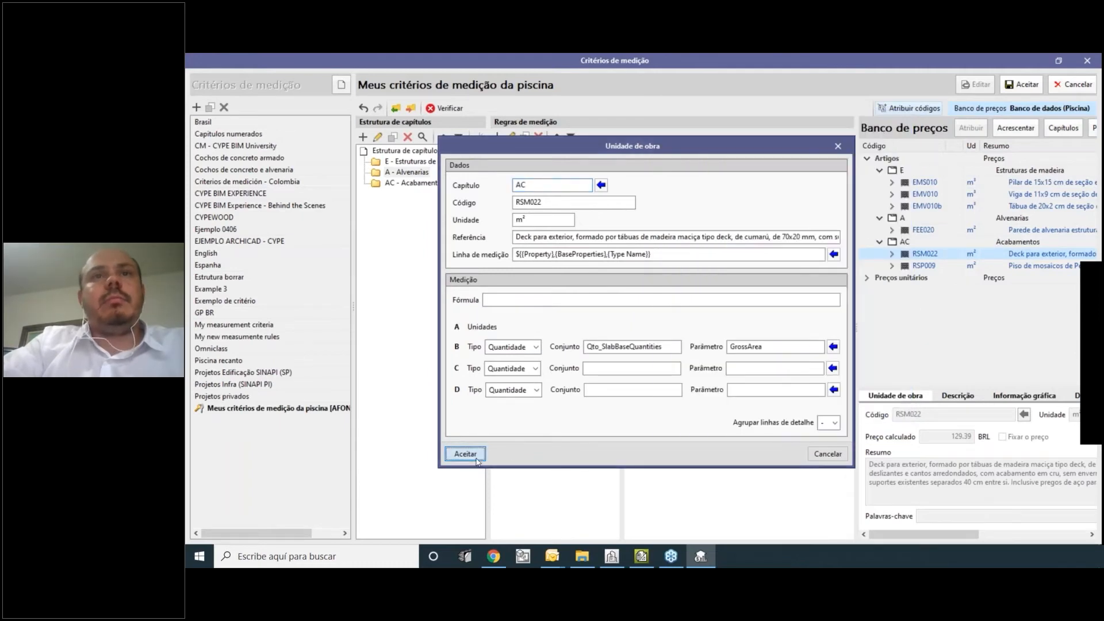
left_click(546, 301)
type("B")
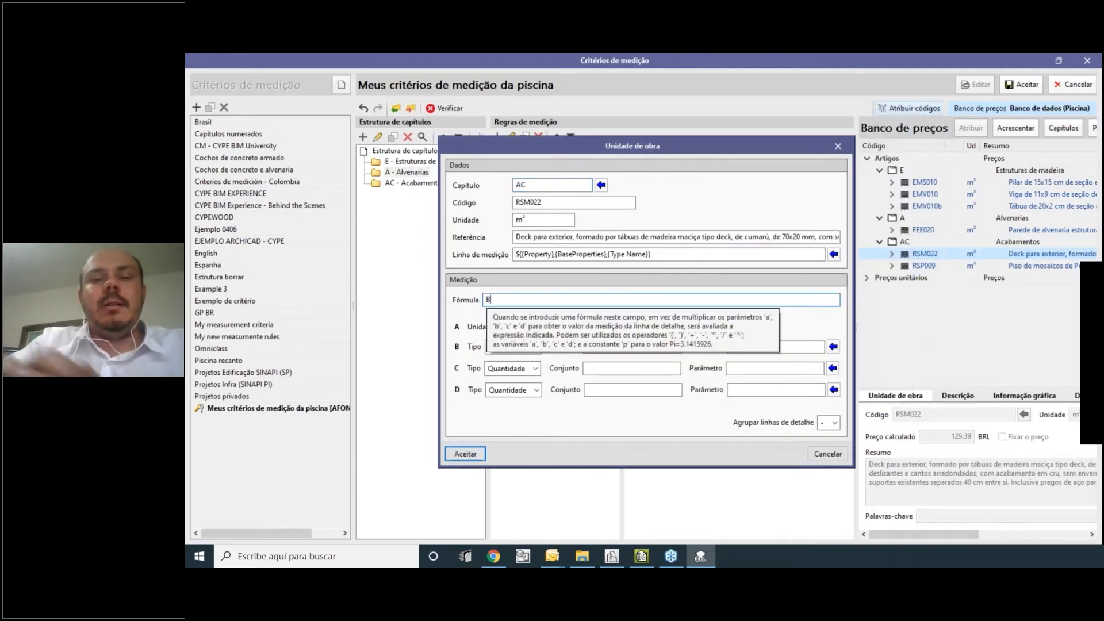
left_click(465, 453)
Add the price bank item RSP009 to the Pedra São Tomé rule, with GrossArea as quantity B and formula B.
left_click(544, 225)
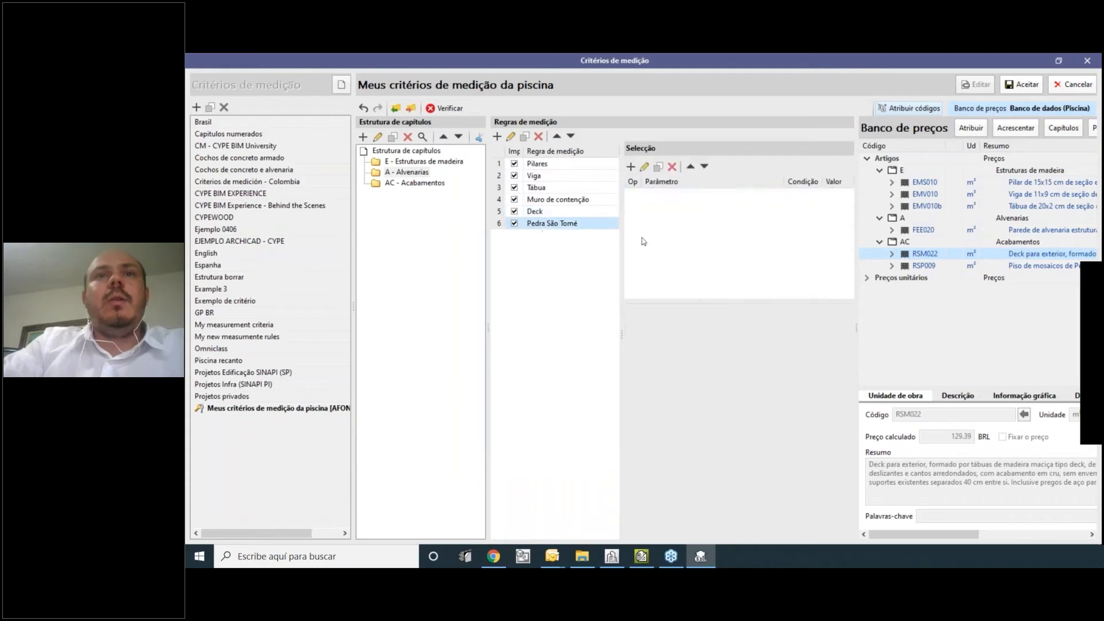
left_click(1006, 266)
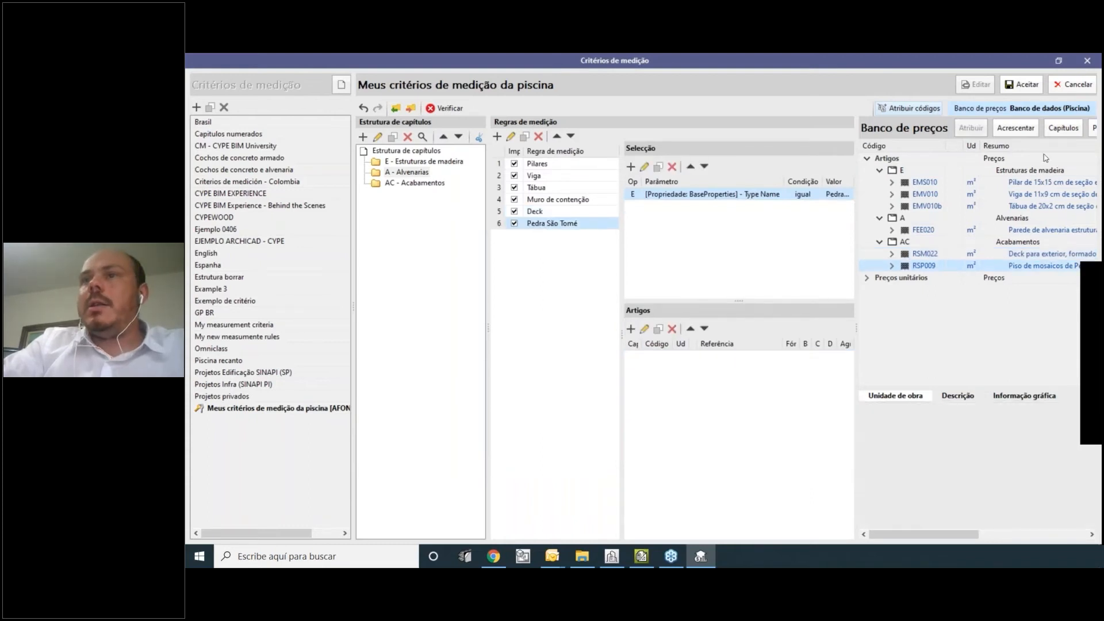
left_click(1015, 128)
left_click(838, 347)
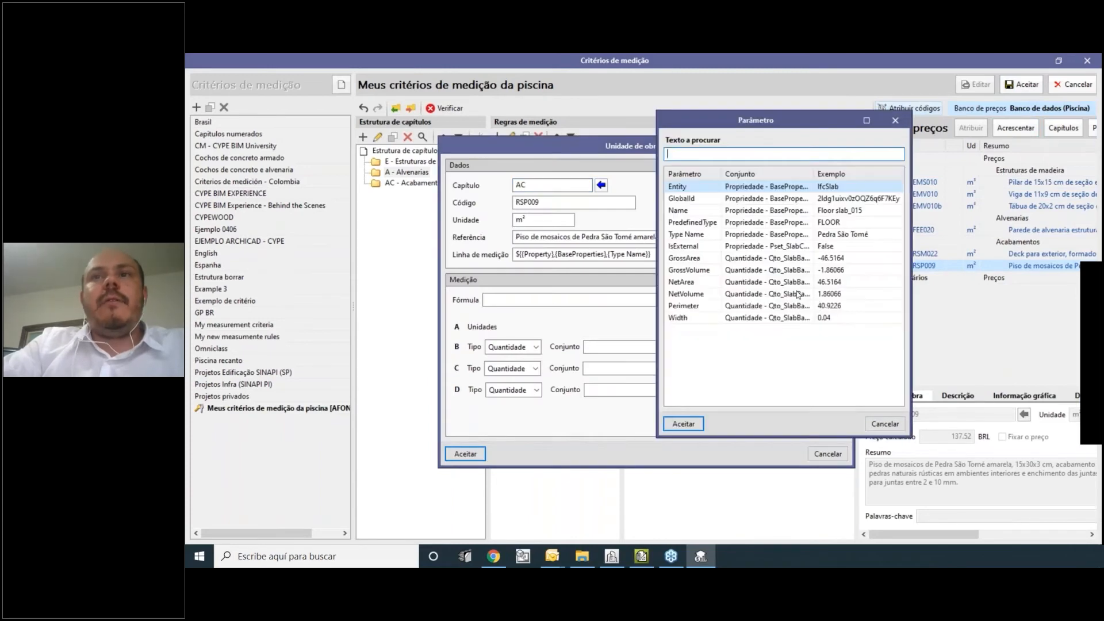
type("B")
key("BackSpace")
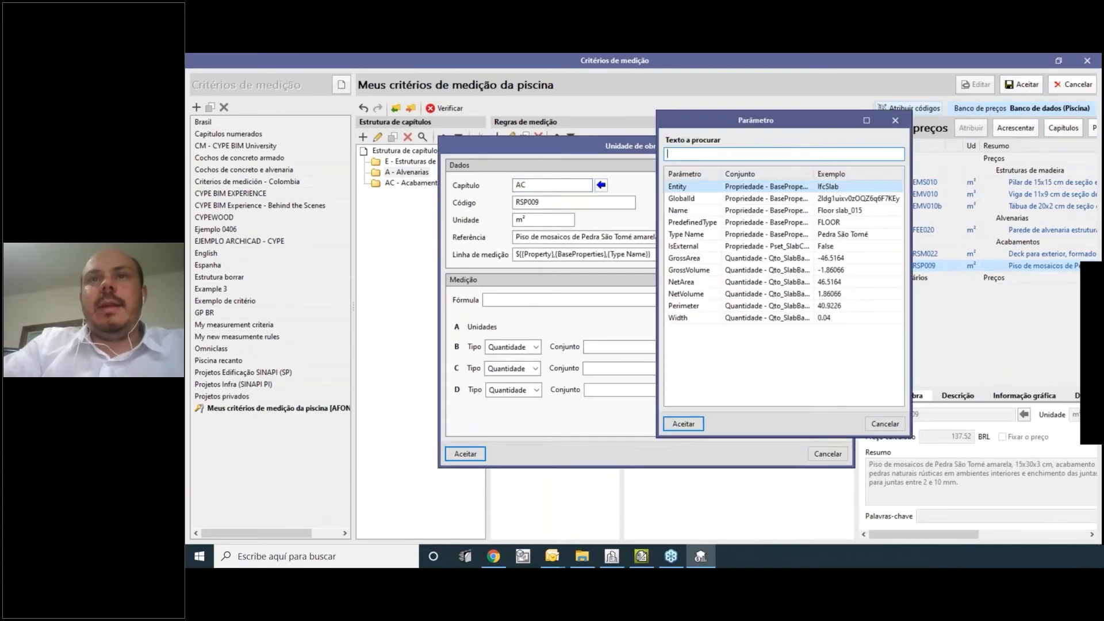
left_click(688, 259)
left_click(683, 423)
left_click(489, 300)
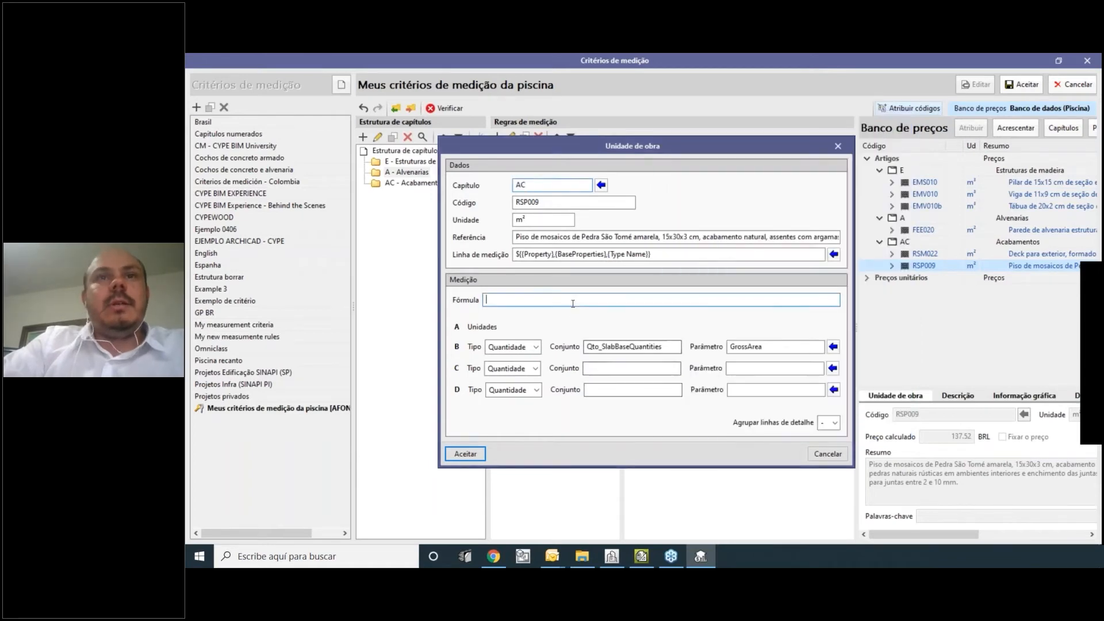
type("B")
left_click(467, 454)
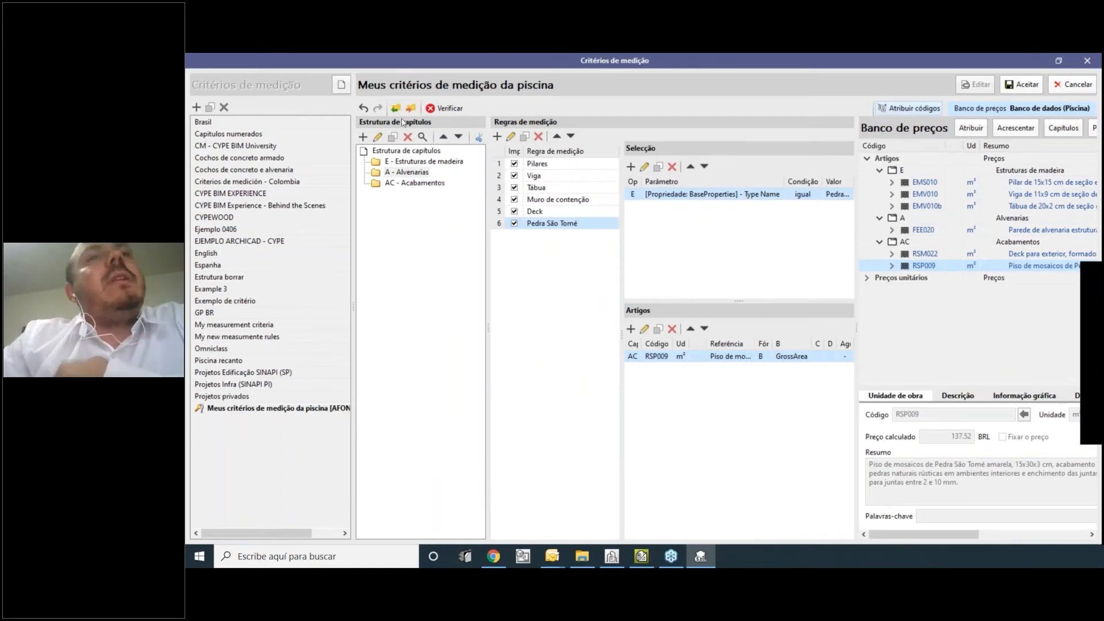
Accept the edited pool measurement criteria and close the measurement criteria window.
left_click(1021, 84)
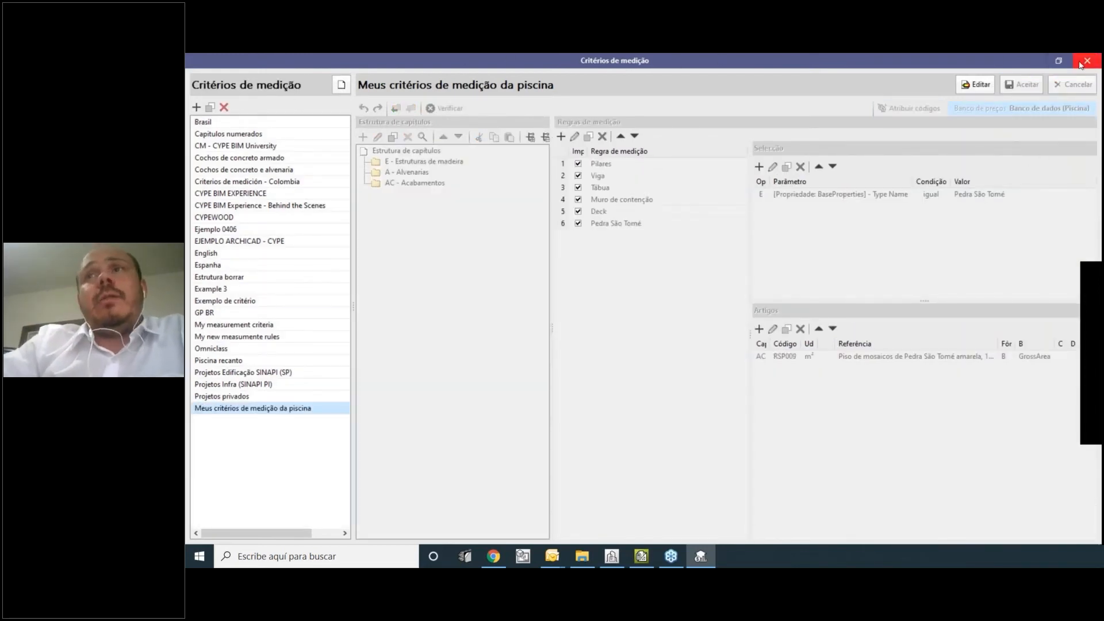
left_click(1079, 64)
Examine the quantities and assigned measurement of the IfcWall retaining walls Muro_006, Muro_008 and Muro_009.
left_click_drag(420, 223, 399, 253)
scroll(230, 242, "up", 2)
scroll(232, 252, "down", 3)
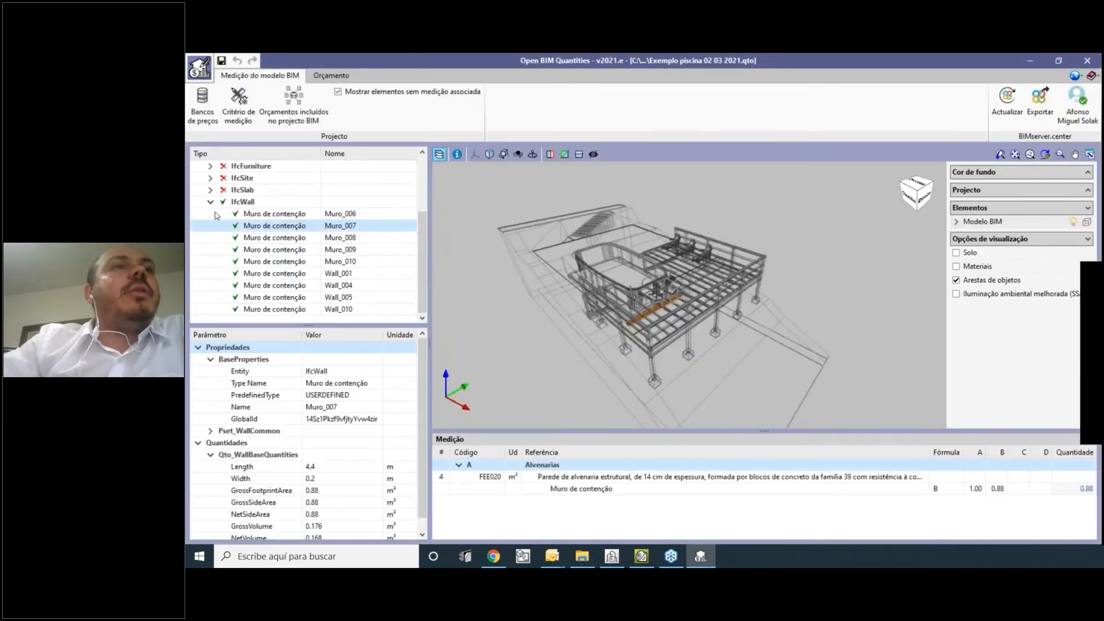
scroll(216, 215, "up", 2)
scroll(216, 222, "down", 2)
scroll(217, 230, "up", 1)
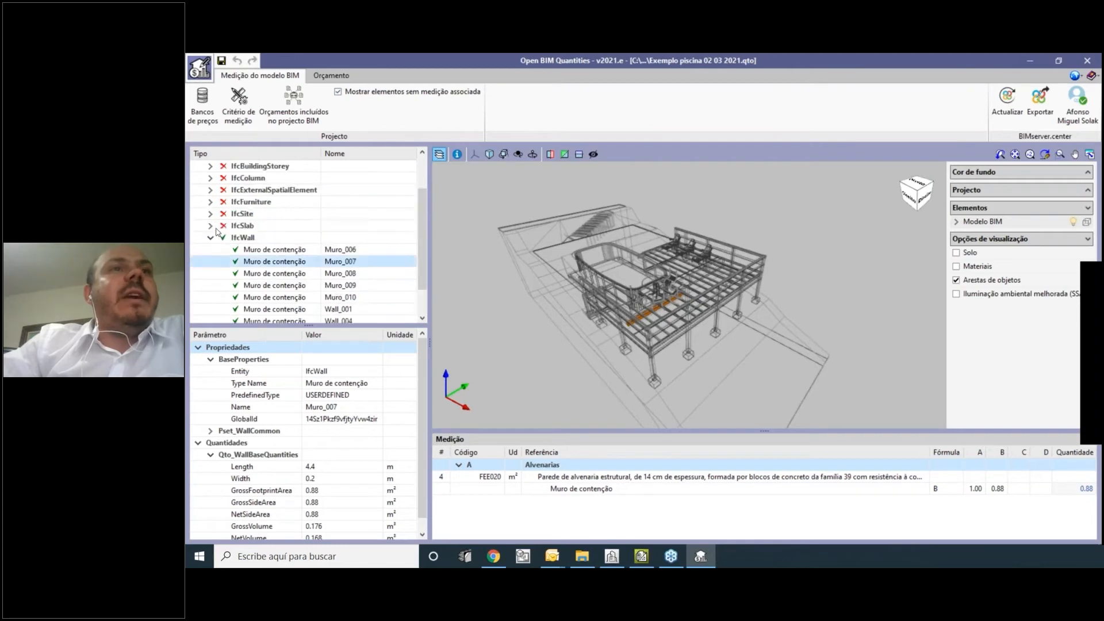
scroll(218, 232, "down", 1)
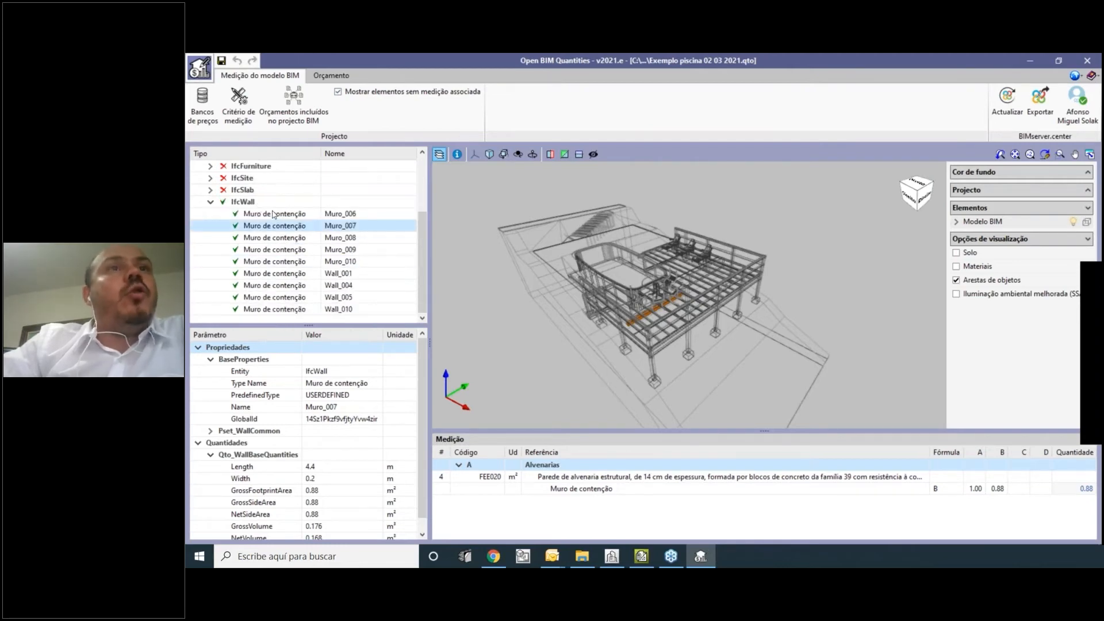
left_click(273, 214)
left_click(275, 238)
left_click(276, 249)
scroll(649, 344, "up", 5)
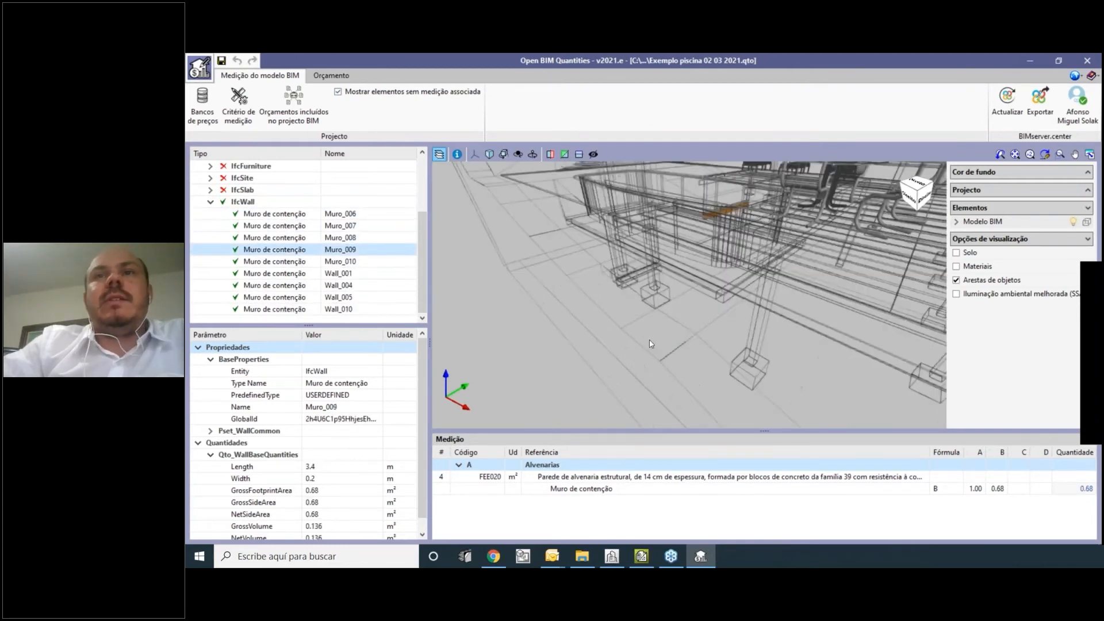
scroll(649, 343, "down", 5)
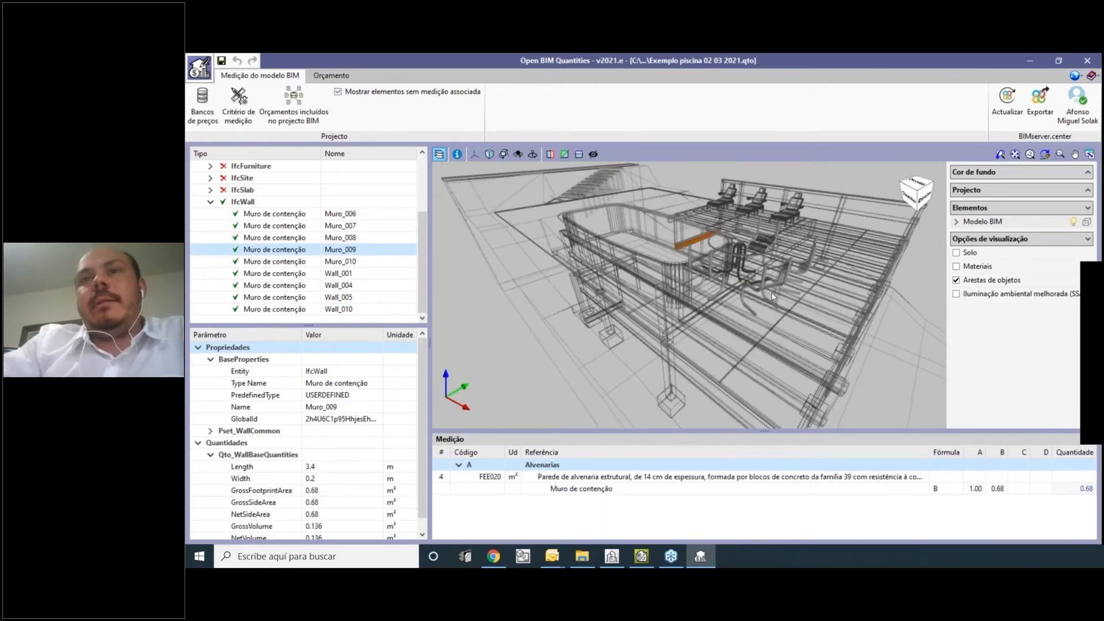
Compare the measurements of the remaining retaining walls, including Muro_010, Wall_001, Wall_005 and Wall_010, with those of Muro_006 and Muro_007.
left_click(265, 261)
left_click(268, 274)
left_click(273, 298)
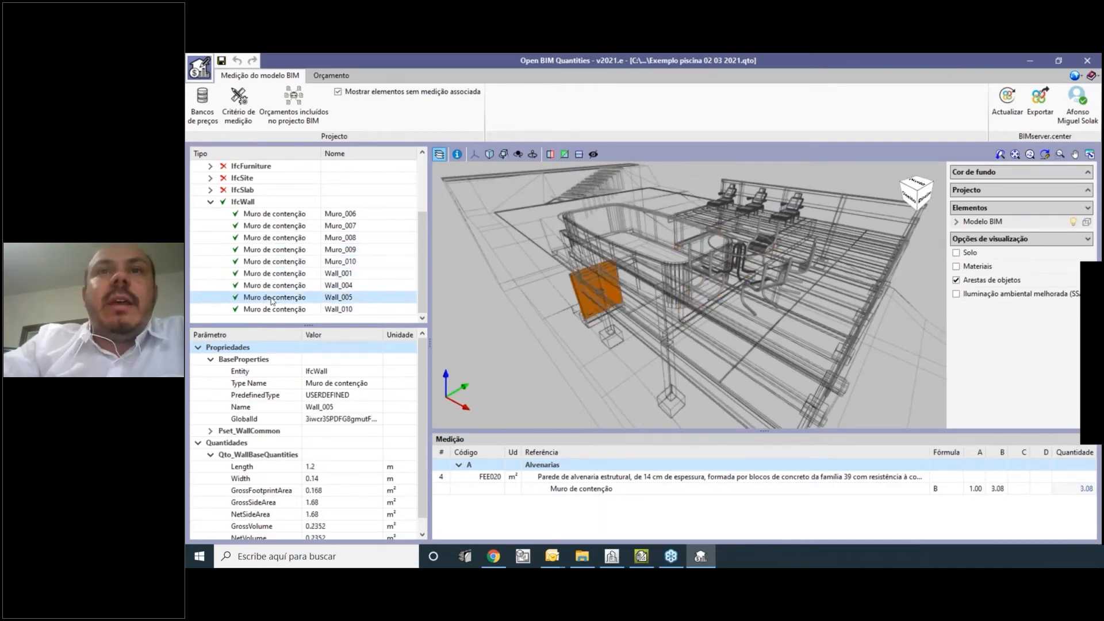
left_click(275, 310)
left_click(275, 297)
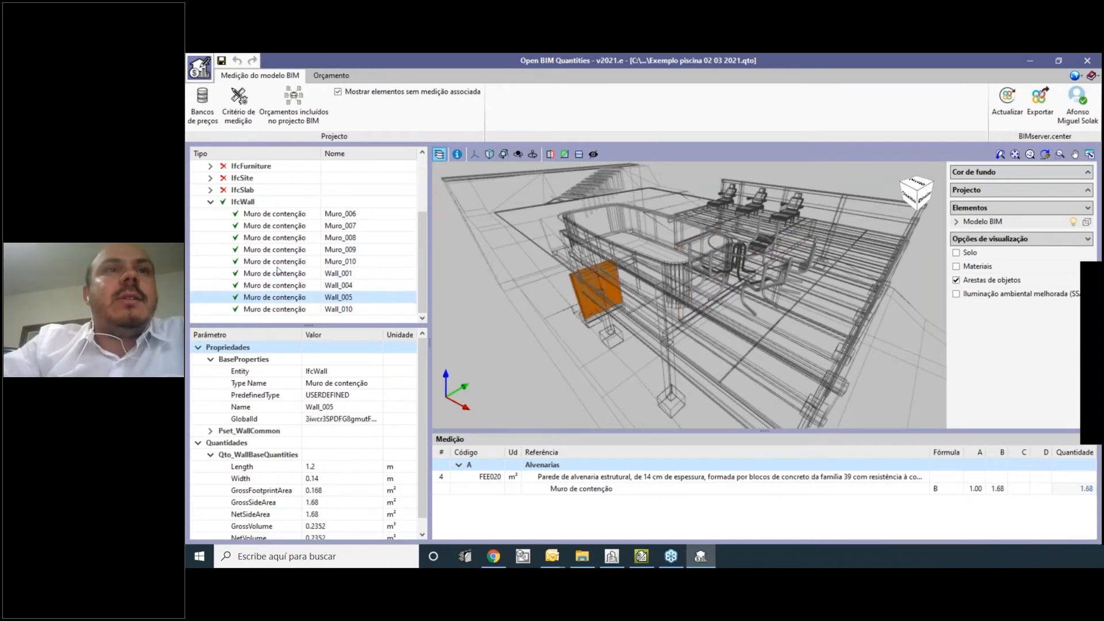
left_click(278, 262)
left_click(279, 250)
left_click(283, 226)
left_click(283, 213)
left_click(283, 227)
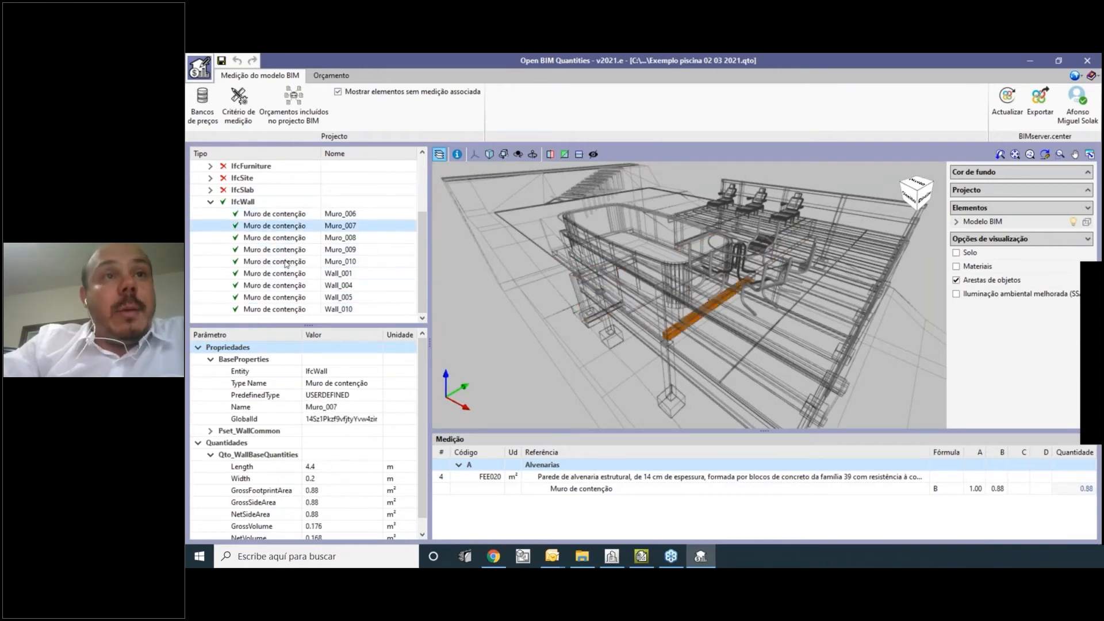
left_click(283, 261)
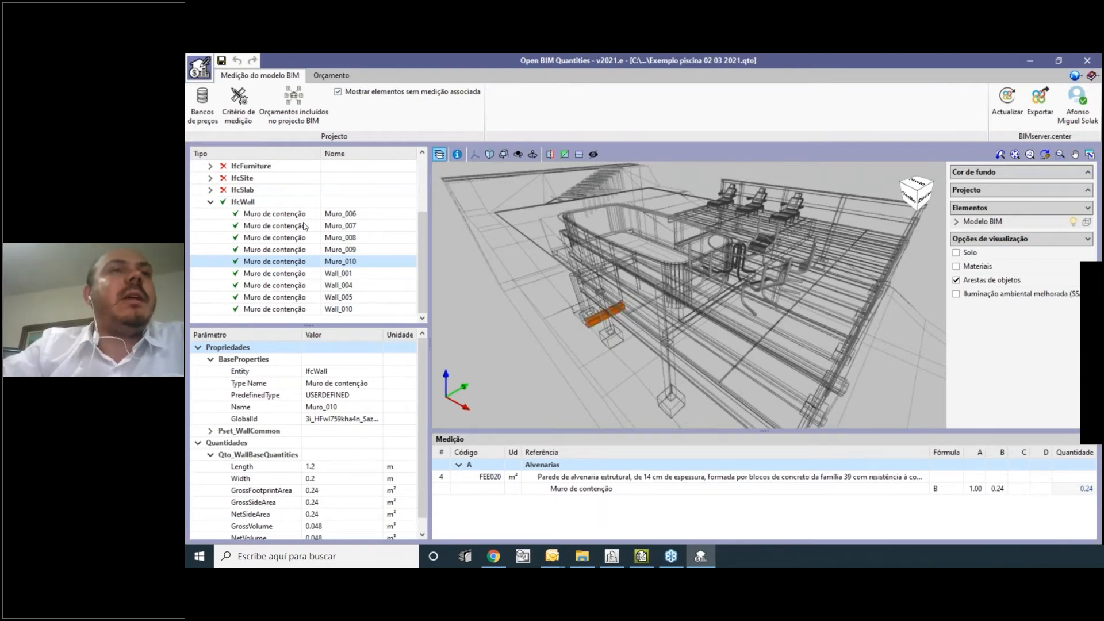
Expand IfcSlab, widen the element list and inspect the Deck de madeira - Menos de 3m slabs for an assigned measurement.
scroll(305, 226, "up", 1)
left_click(211, 228)
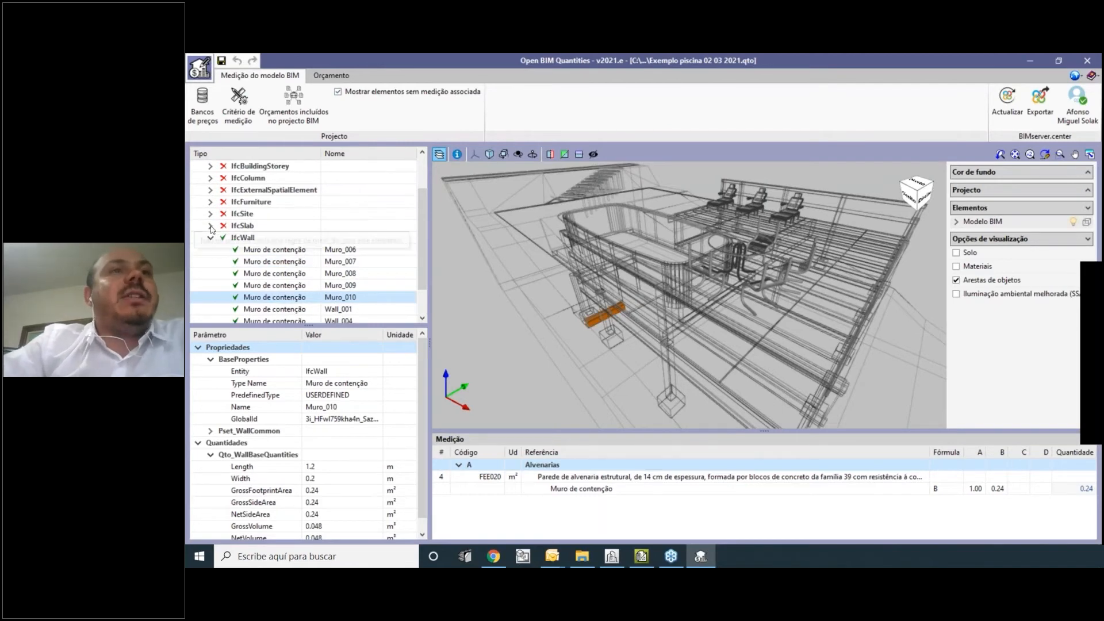
scroll(403, 222, "down", 1)
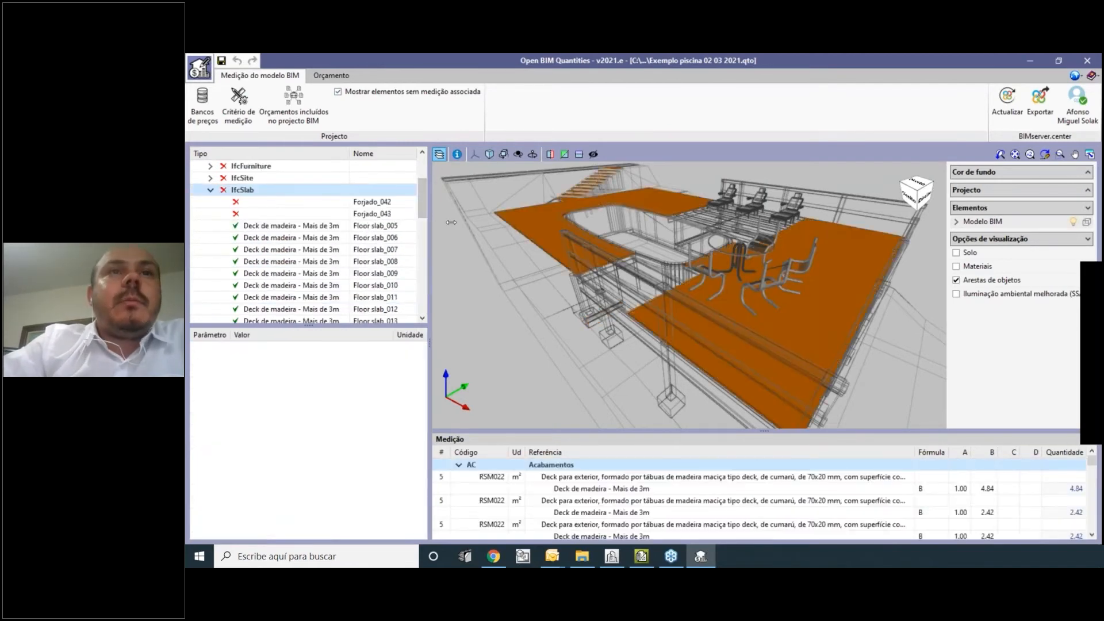
left_click_drag(430, 217, 451, 217)
scroll(323, 232, "down", 1)
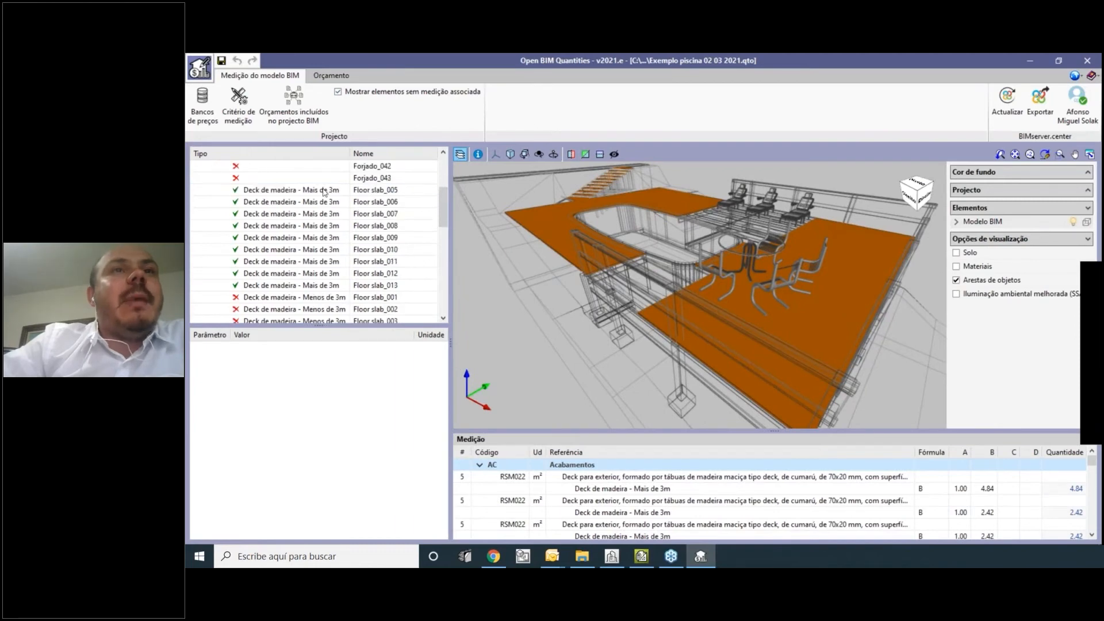
scroll(315, 273, "down", 1)
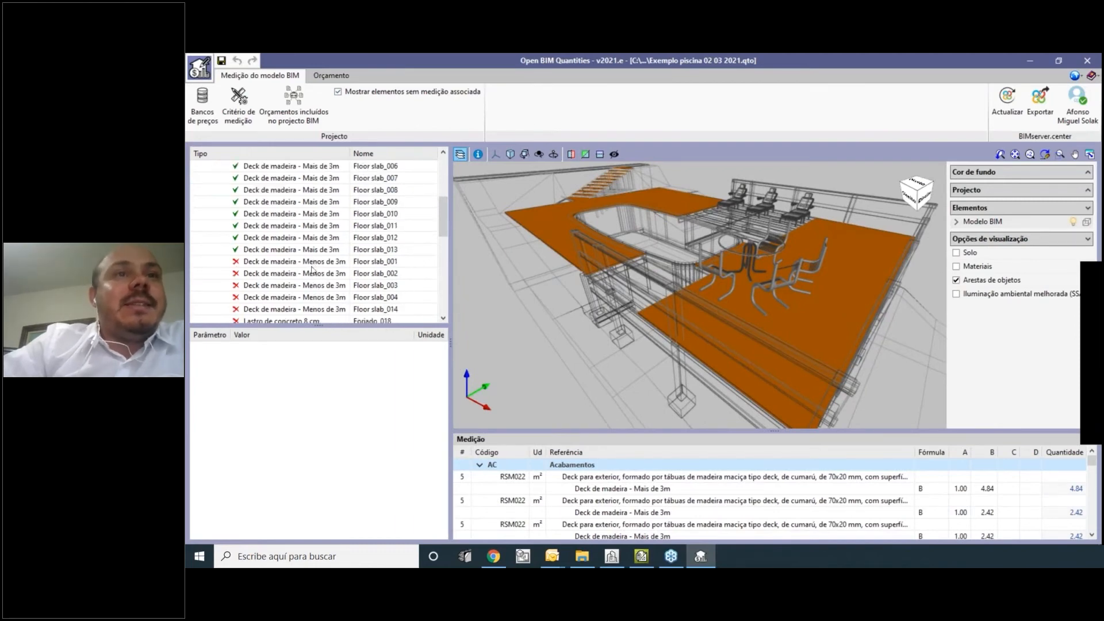
left_click(315, 311)
left_click(315, 286)
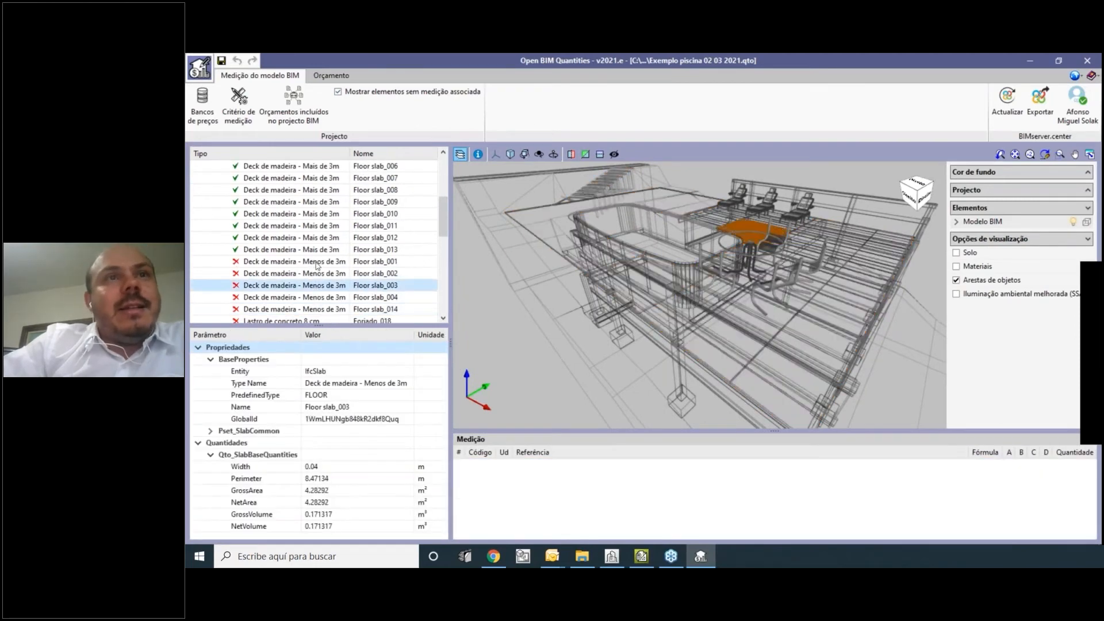
left_click(316, 264)
left_click(322, 296)
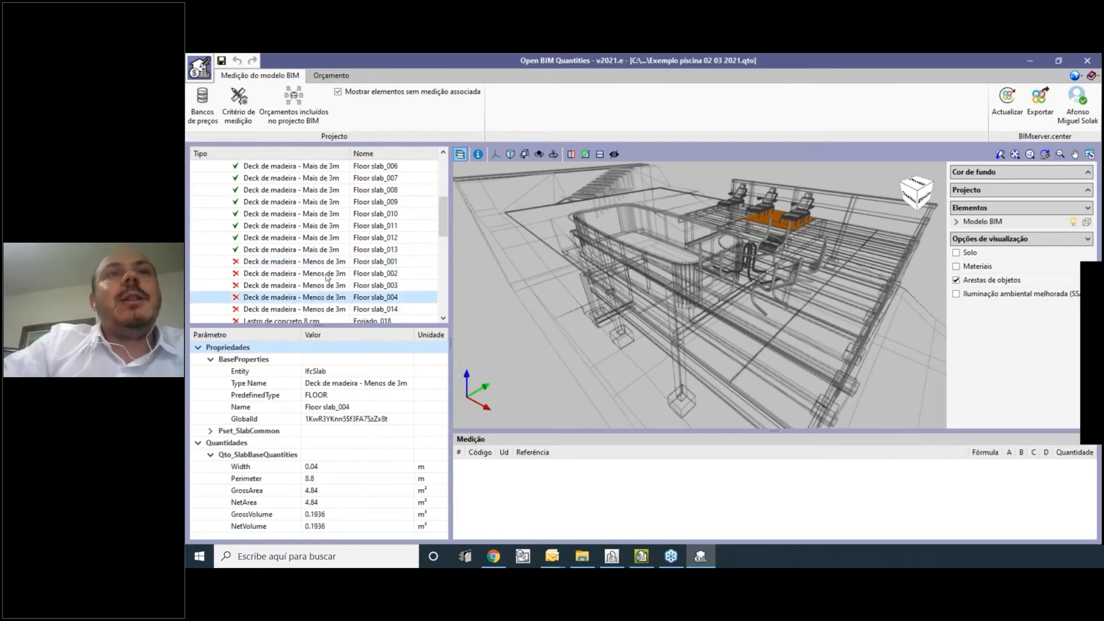
Inspect the Deck de madeira - Mais de 3m slabs and their RSM022 measurements.
left_click(318, 254)
scroll(317, 255, "up", 1)
left_click(316, 272)
left_click(320, 250)
left_click(323, 226)
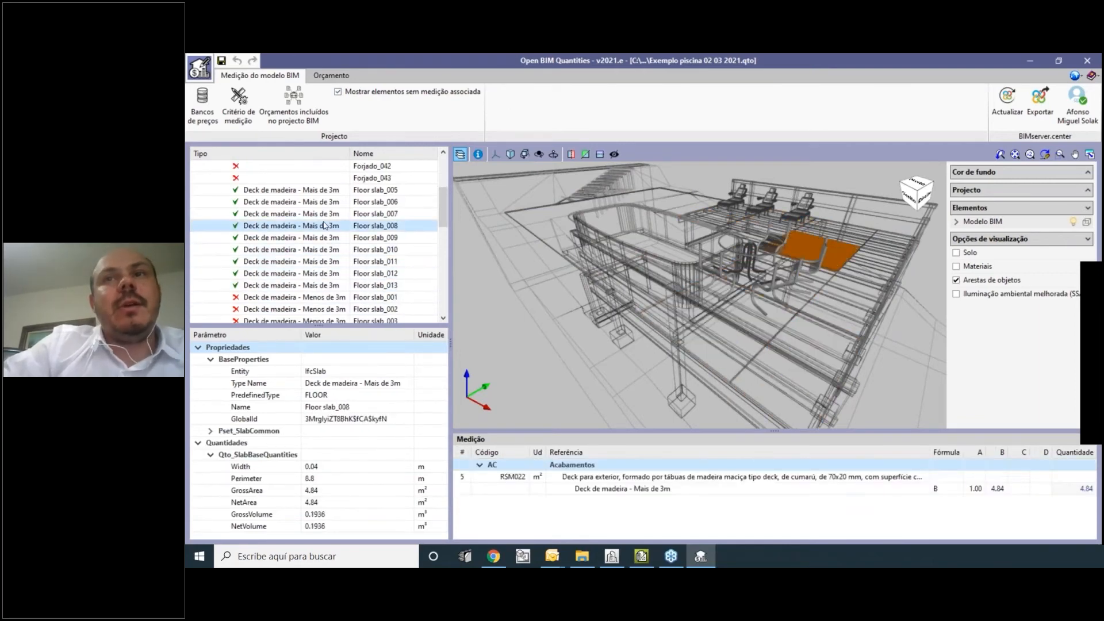
left_click(325, 201)
scroll(247, 270, "down", 1)
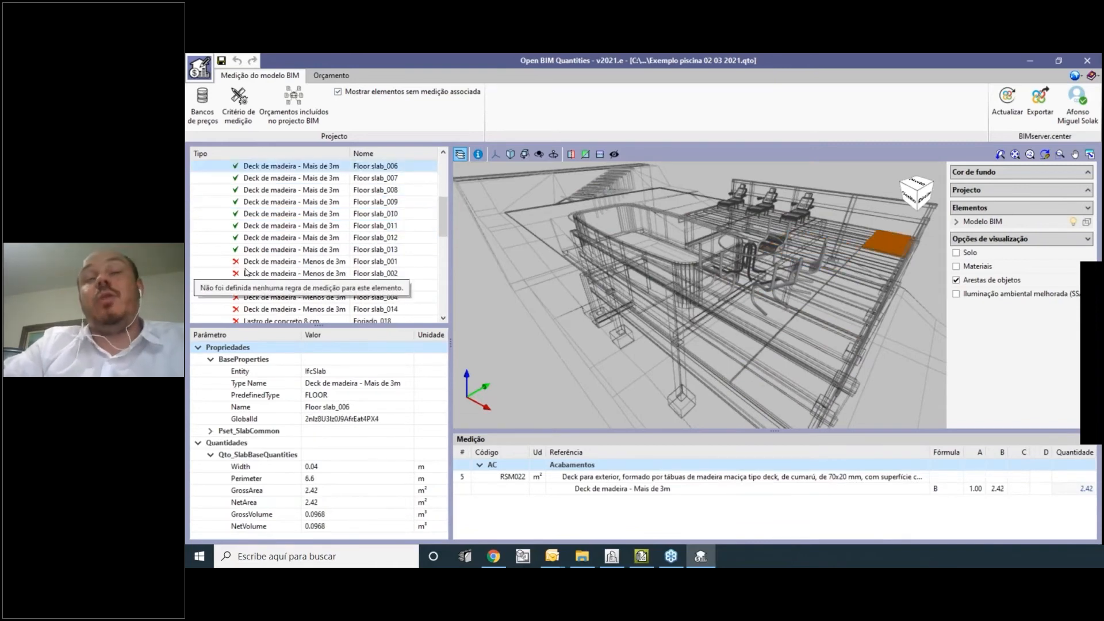
left_click(262, 239)
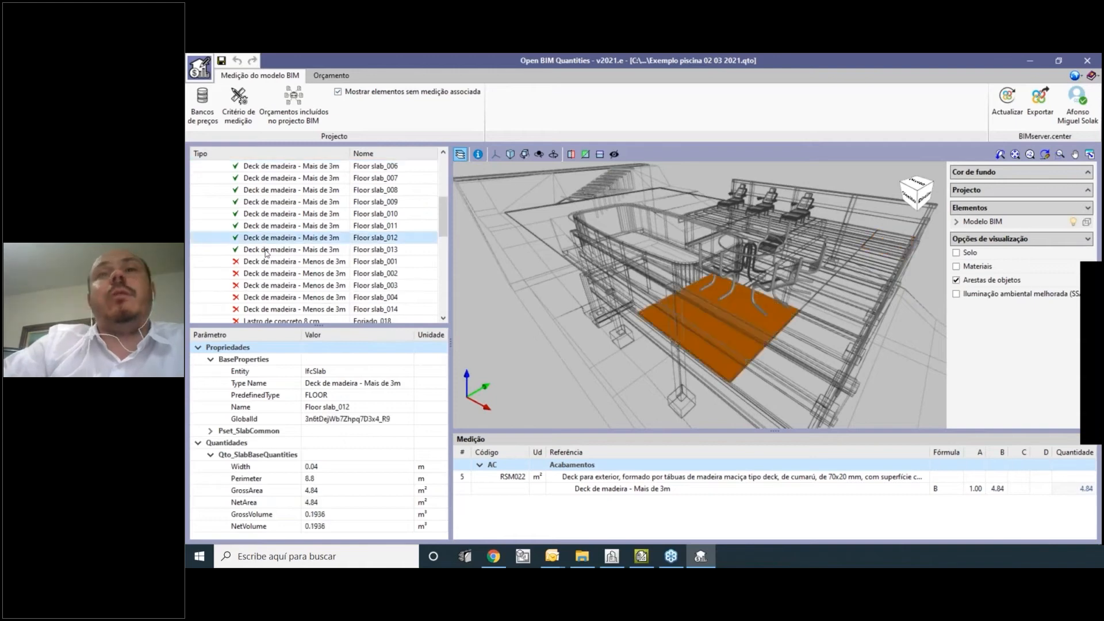
left_click(270, 250)
left_click(281, 226)
left_click(289, 249)
scroll(291, 239, "up", 2)
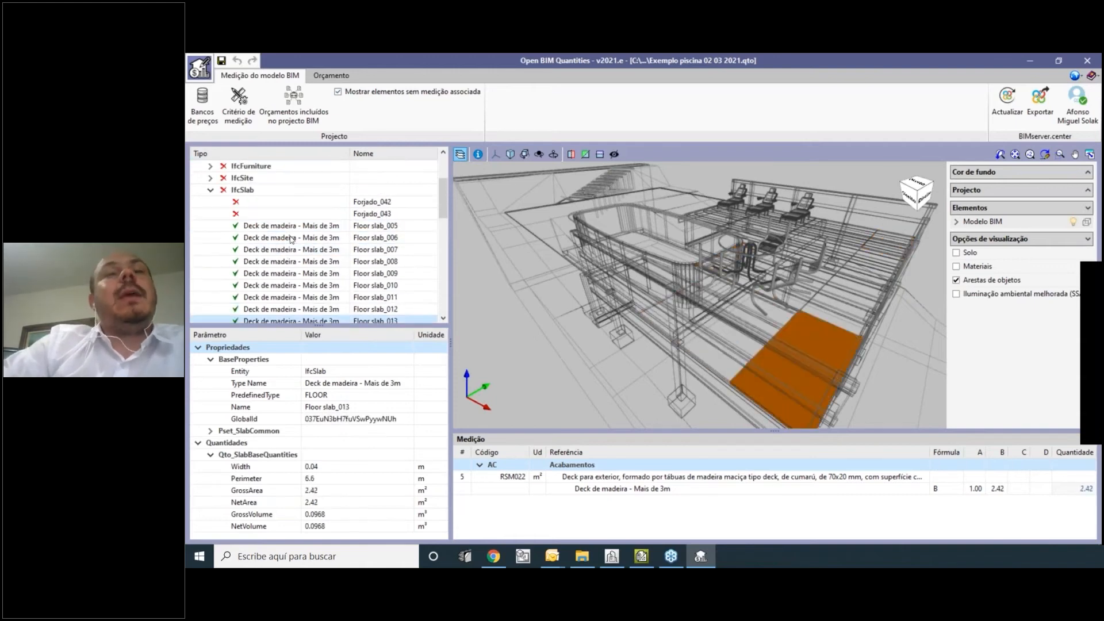
Examine the properties and model location of the untyped slabs Forjado_043 and Forjado_042.
left_click(341, 212)
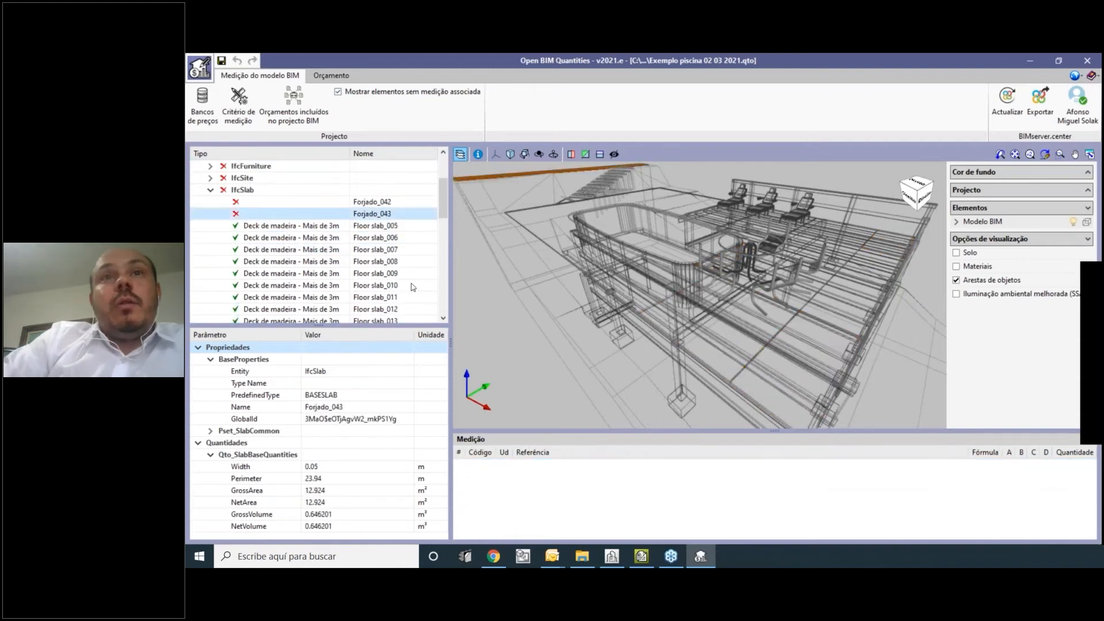
scroll(413, 287, "down", 1)
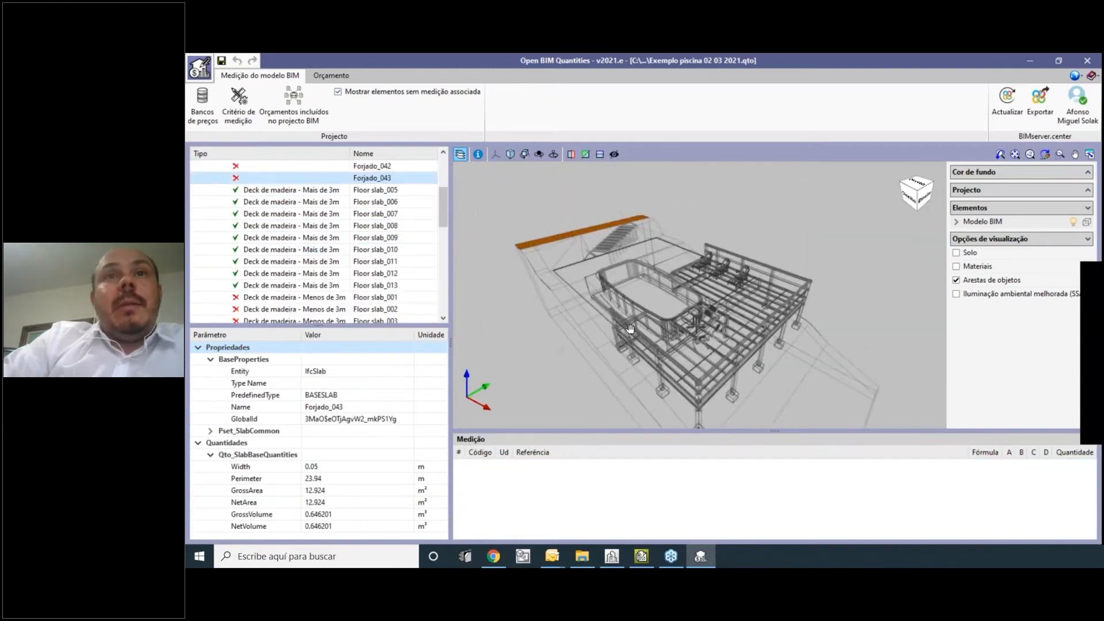
left_click(371, 168)
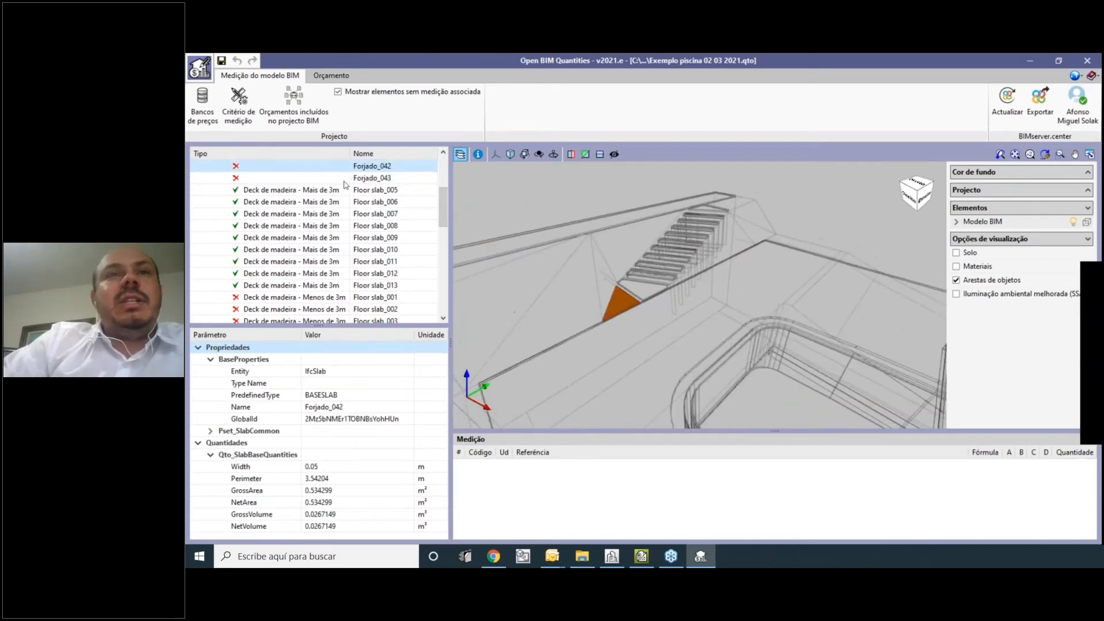
scroll(298, 200, "up", 2)
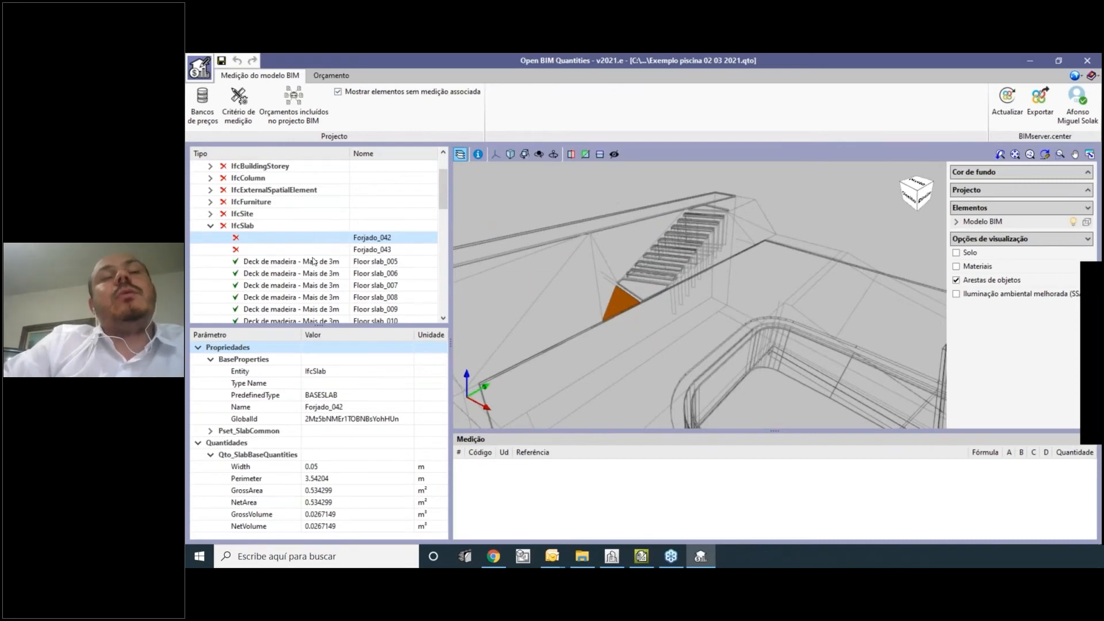
Switch to CYPE Architecture and edit the Calçada existente slab Forjado_043, entering C as its label and c as its reference.
left_click(611, 555)
middle_click_drag(741, 345, 650, 373)
left_click(713, 97)
left_click(540, 261)
left_click(637, 217)
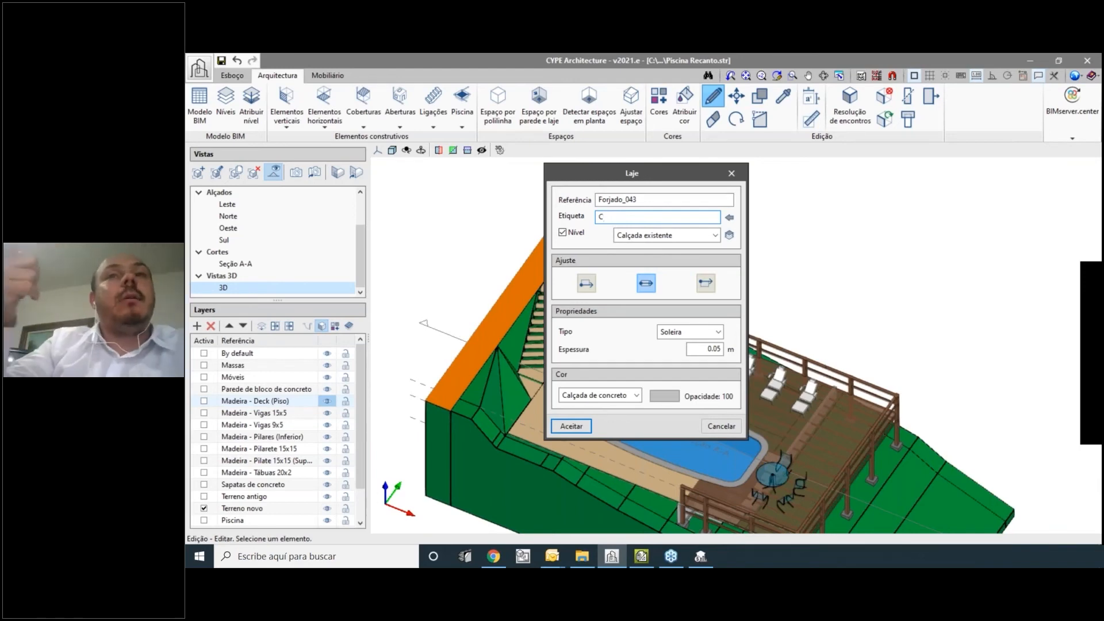
double_click(643, 199)
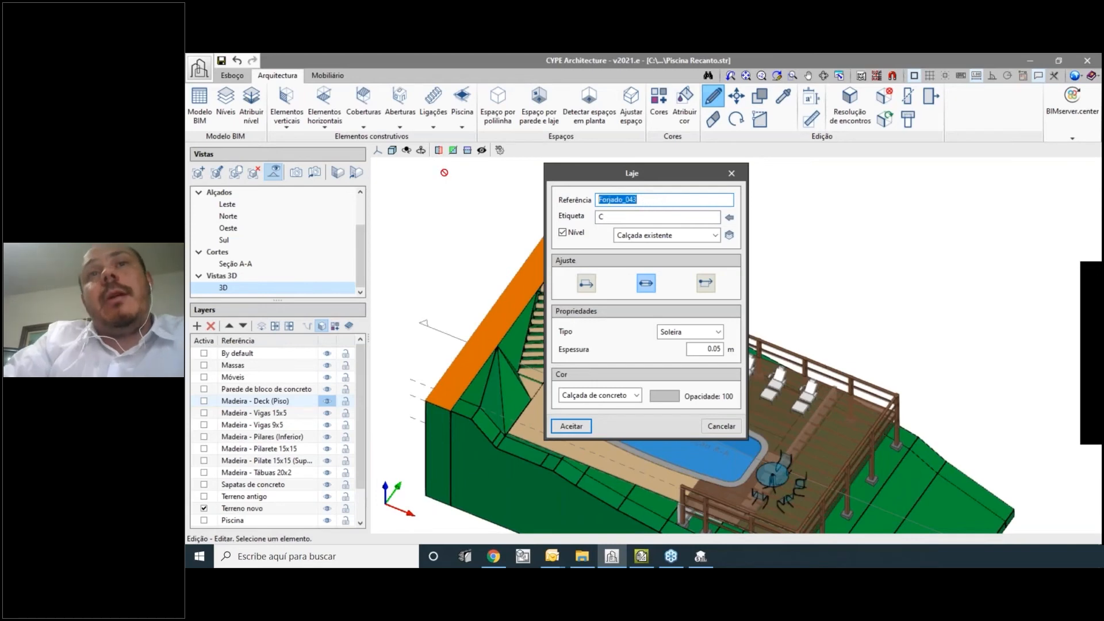
type("ch")
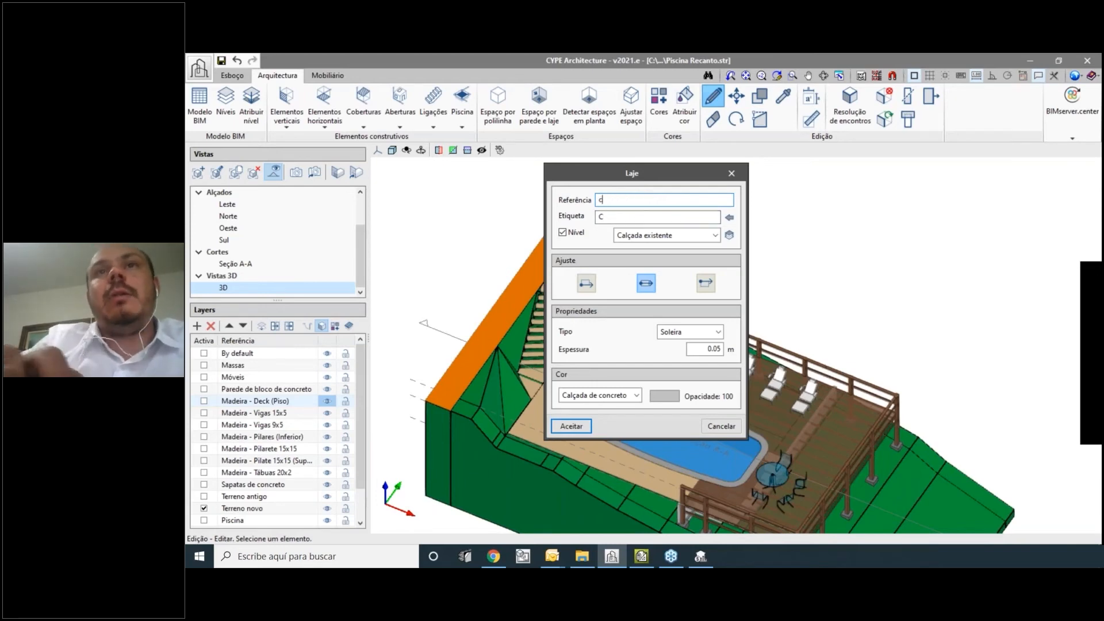
key("Return")
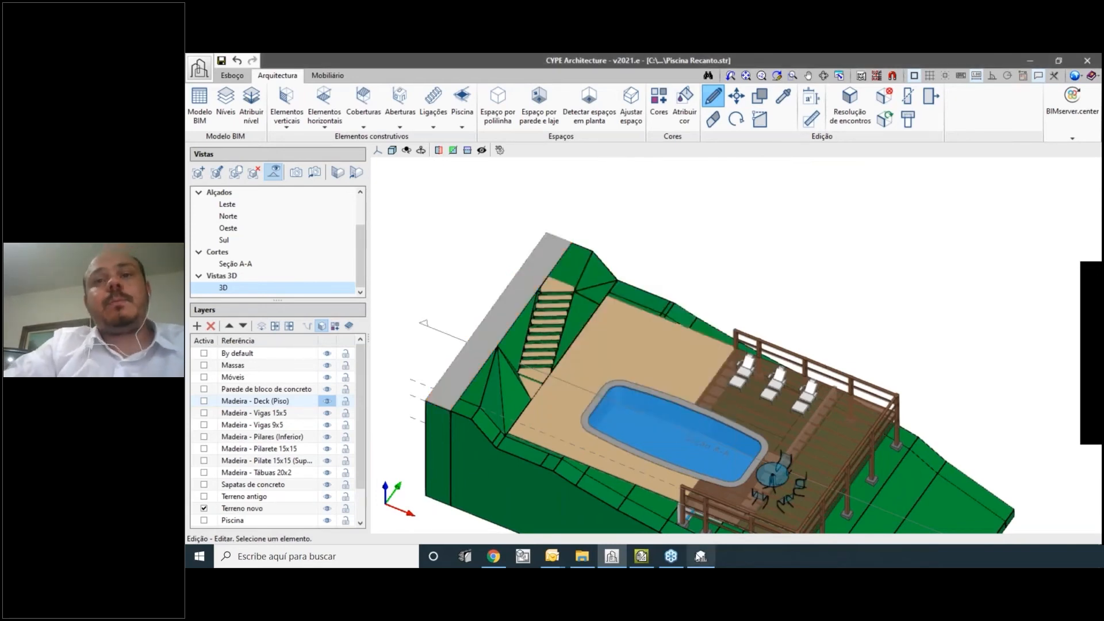
Return to Open BIM Quantities, expand IfcColumn and check the measurements of the Pilar 15x15 (Base), Pilar 15x15 (Topo) and Sapata 40x40x30 elements.
left_click(699, 555)
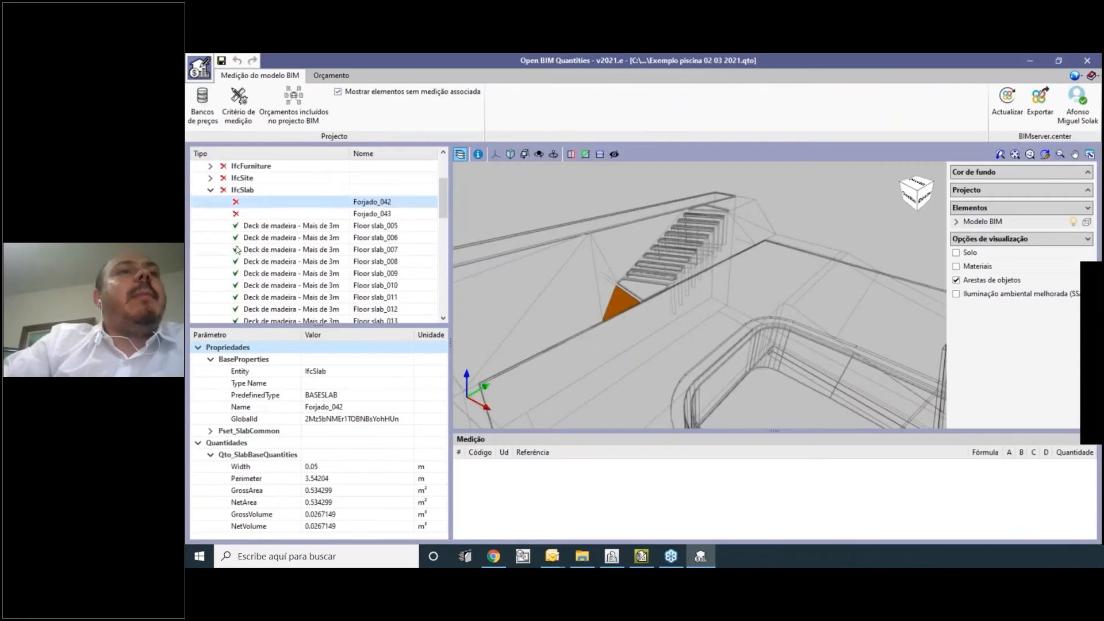
scroll(220, 230, "up", 1)
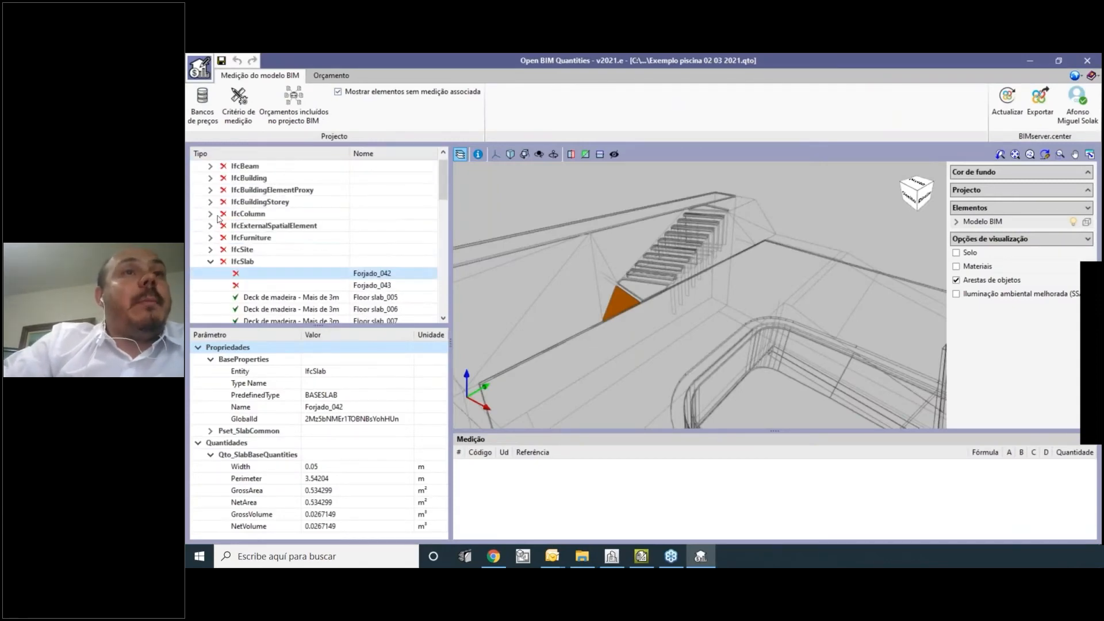
left_click(218, 213)
left_click(210, 213)
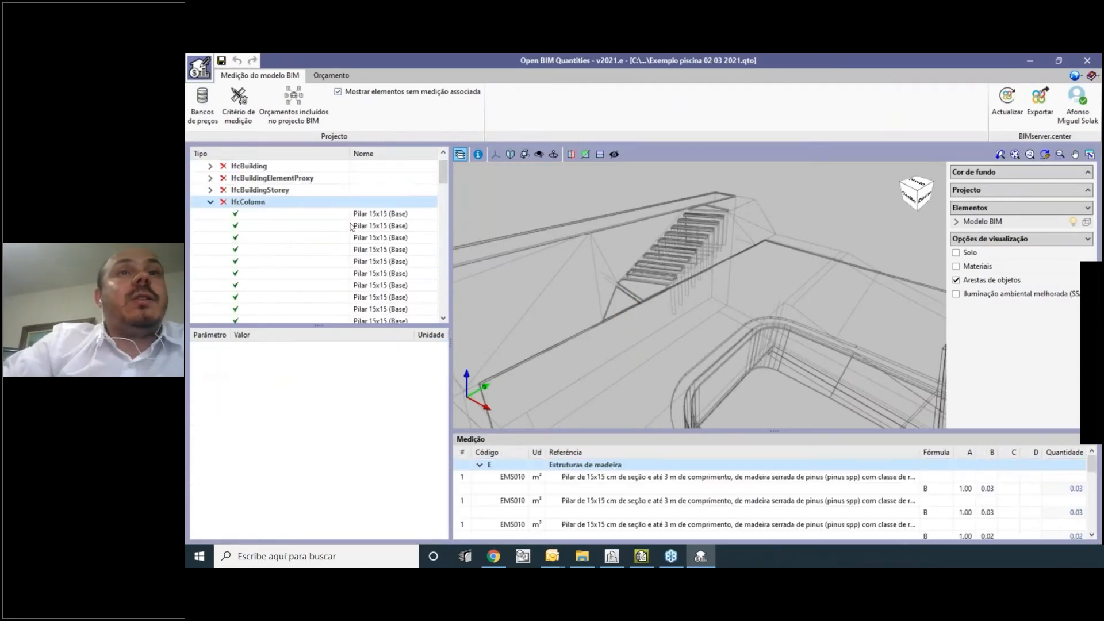
left_click(351, 226)
scroll(352, 230, "down", 3)
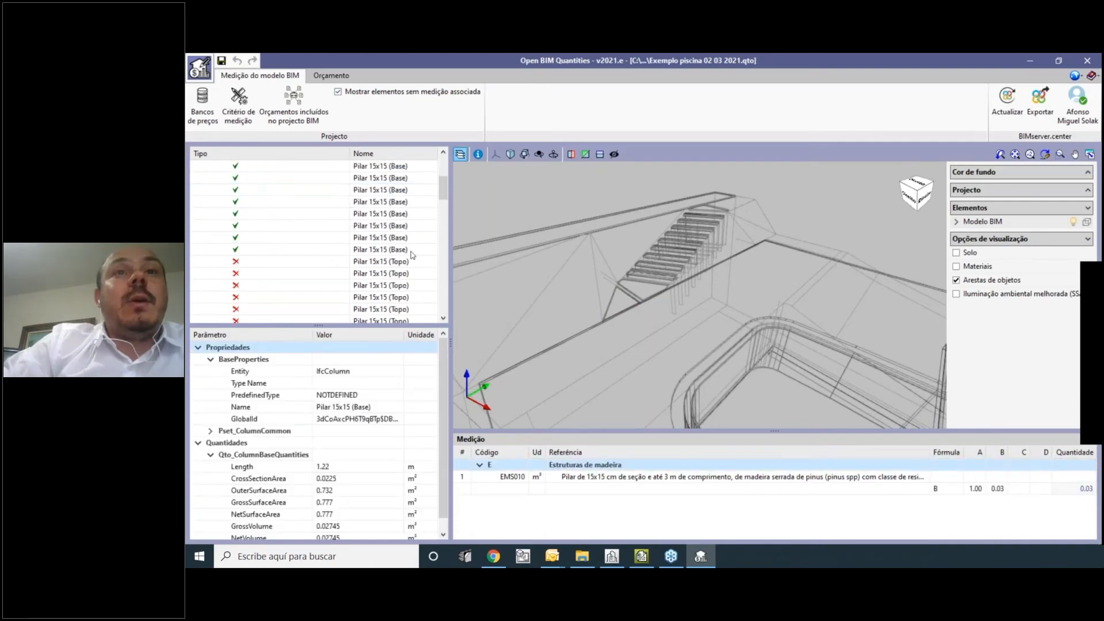
scroll(405, 273, "down", 3)
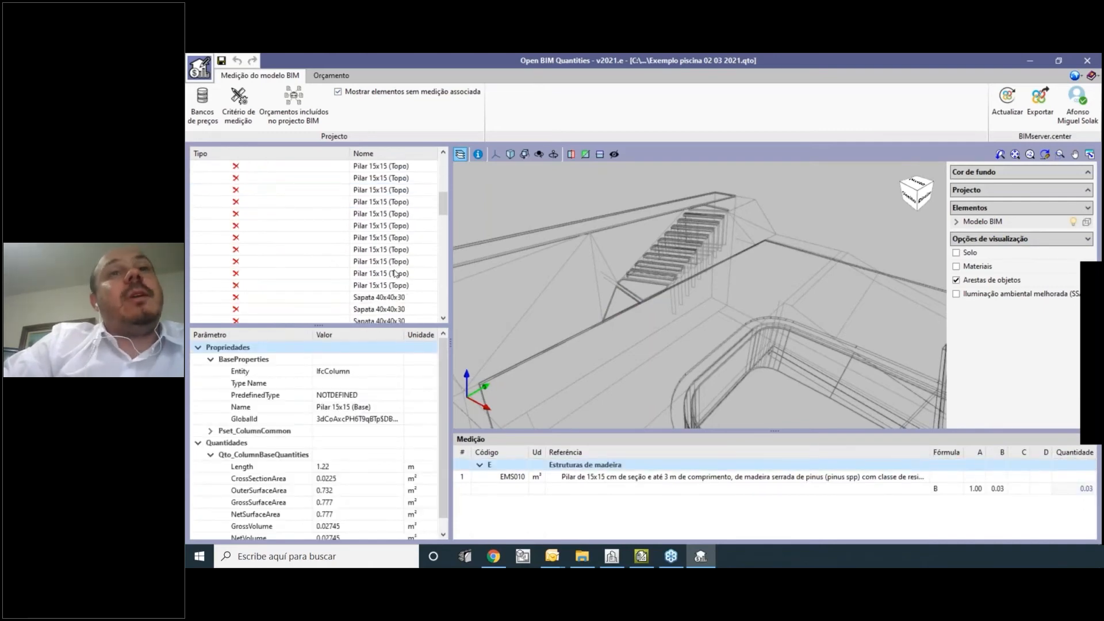
left_click(405, 273)
scroll(403, 249, "down", 5)
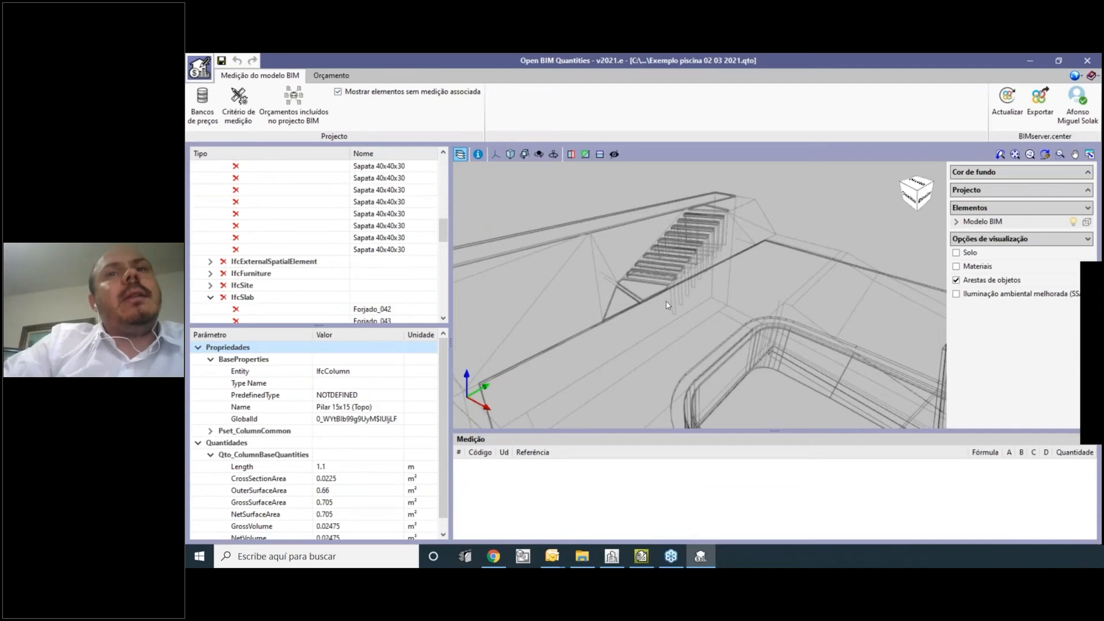
scroll(713, 333, "down", 5)
scroll(713, 334, "down", 2)
scroll(380, 209, "up", 3)
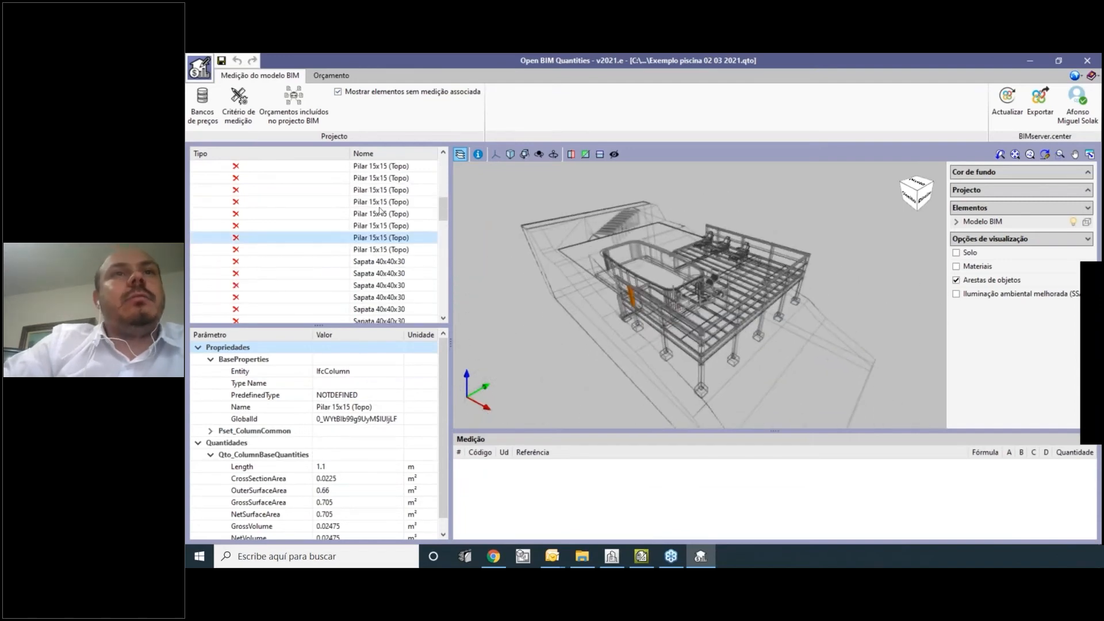
Compare the measurements of the Pilar 15x15 (Topo) and Pilar 15x15 (Base) columns and their positions in the model.
scroll(383, 232, "up", 3)
left_click(380, 213)
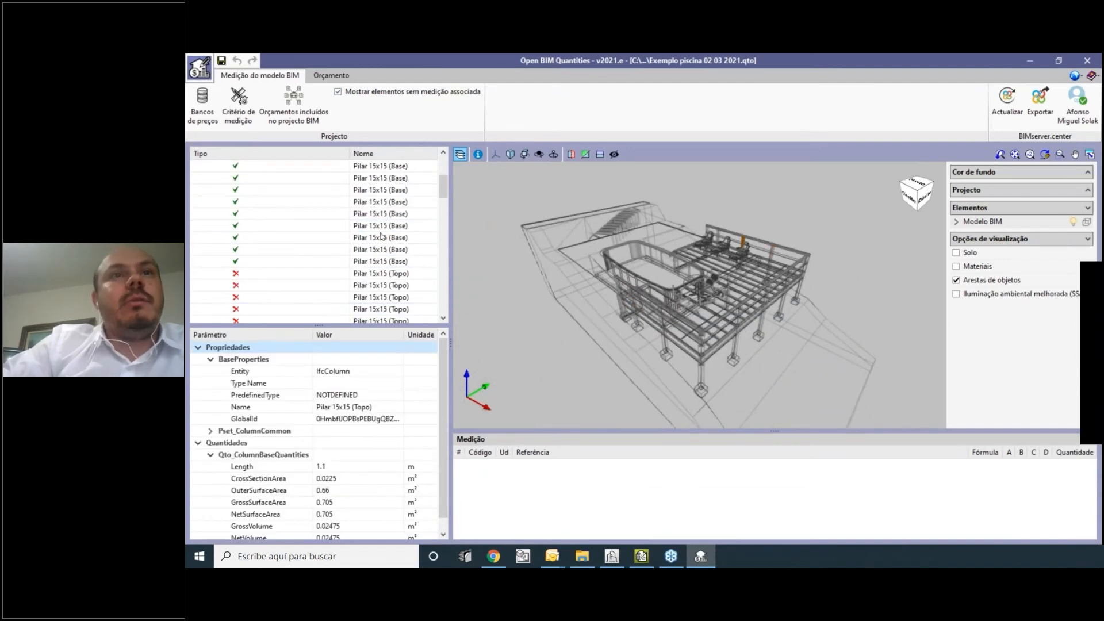
scroll(716, 354, "up", 2)
mouse_move(737, 351)
middle_mouse_down()
mouse_move(714, 330)
mouse_move(745, 338)
middle_mouse_up()
scroll(333, 217, "up", 3)
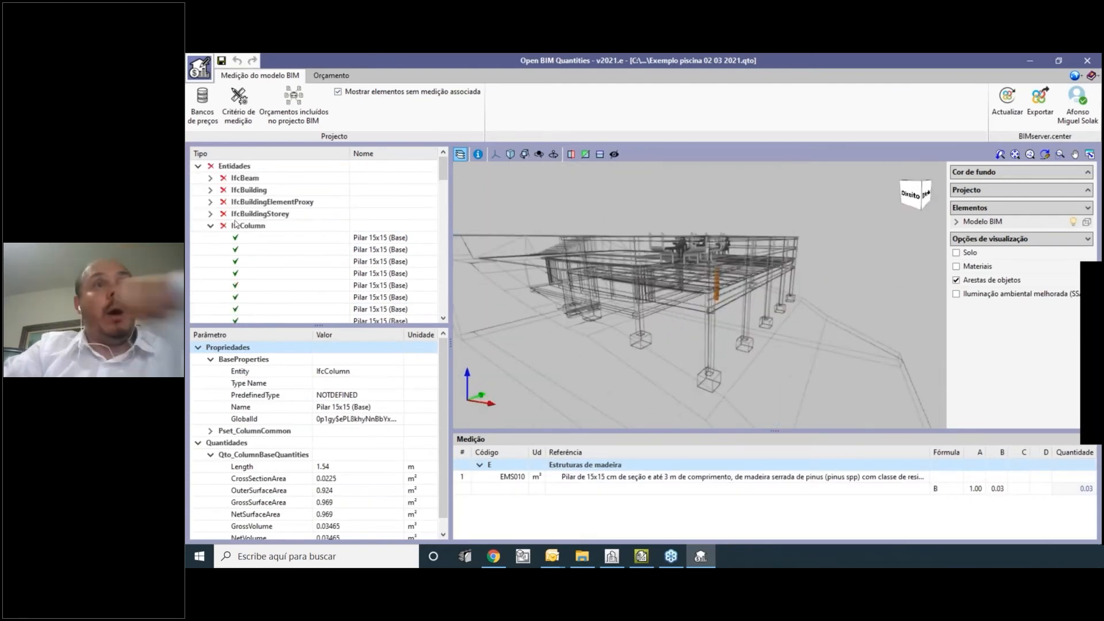
Collapse the IfcColumn, IfcSlab and IfcWall groups in the entity tree and save the project.
left_click(212, 226)
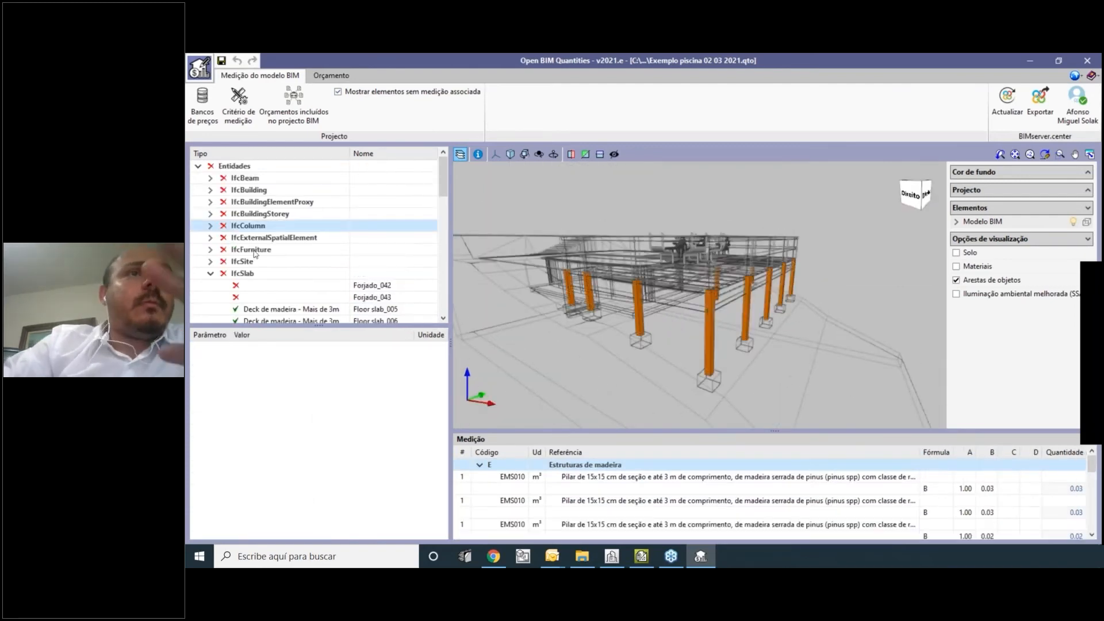
left_click(210, 274)
left_click(210, 285)
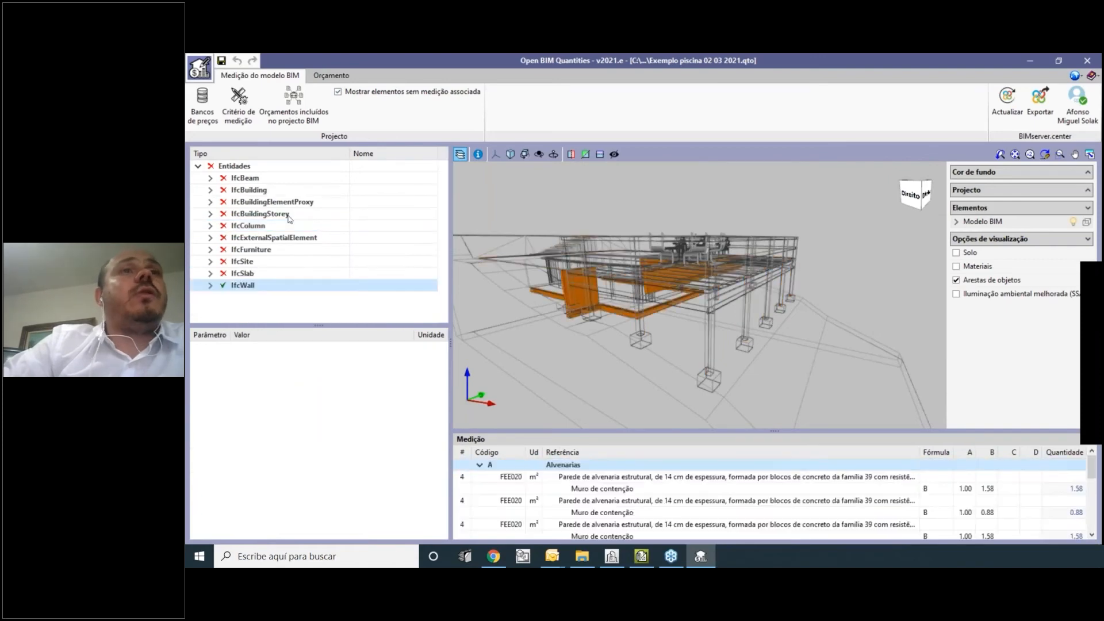
left_click(221, 60)
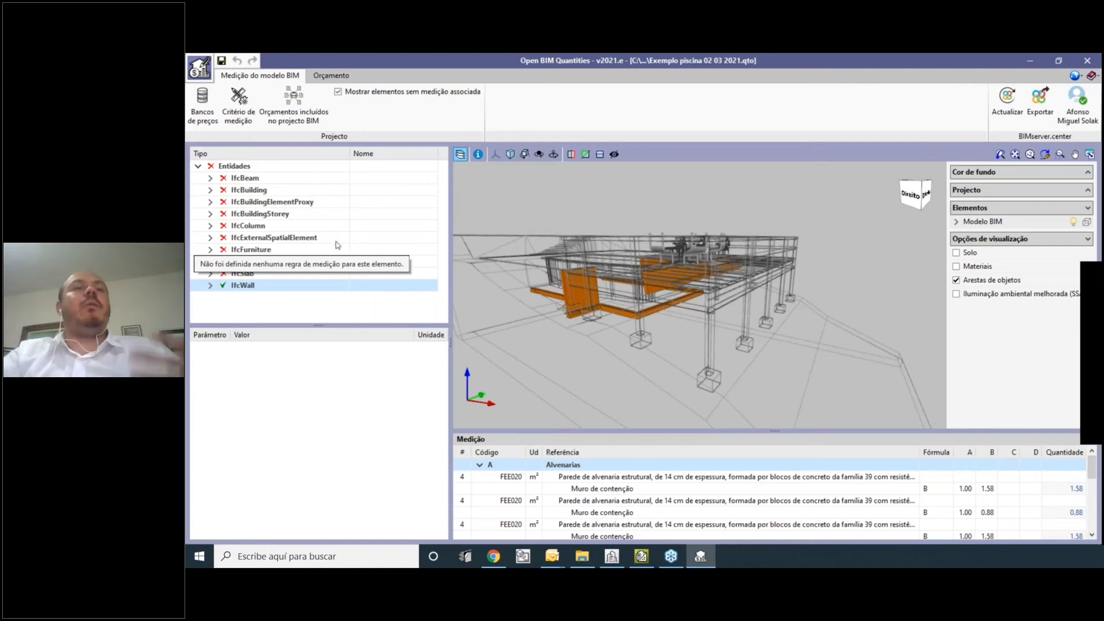
Open the project's budget (Orçamento) and enlarge the 3D model area beside the budget table.
scroll(712, 283, "down", 2)
middle_click_drag(713, 284, 718, 319)
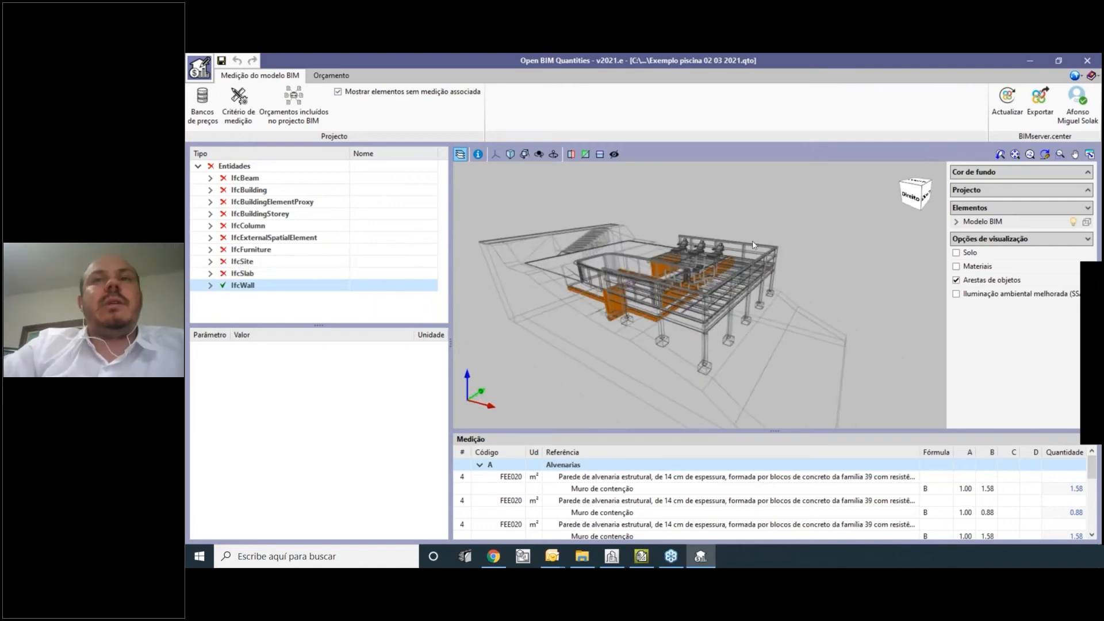
middle_click_drag(752, 231, 714, 256)
left_click(325, 76)
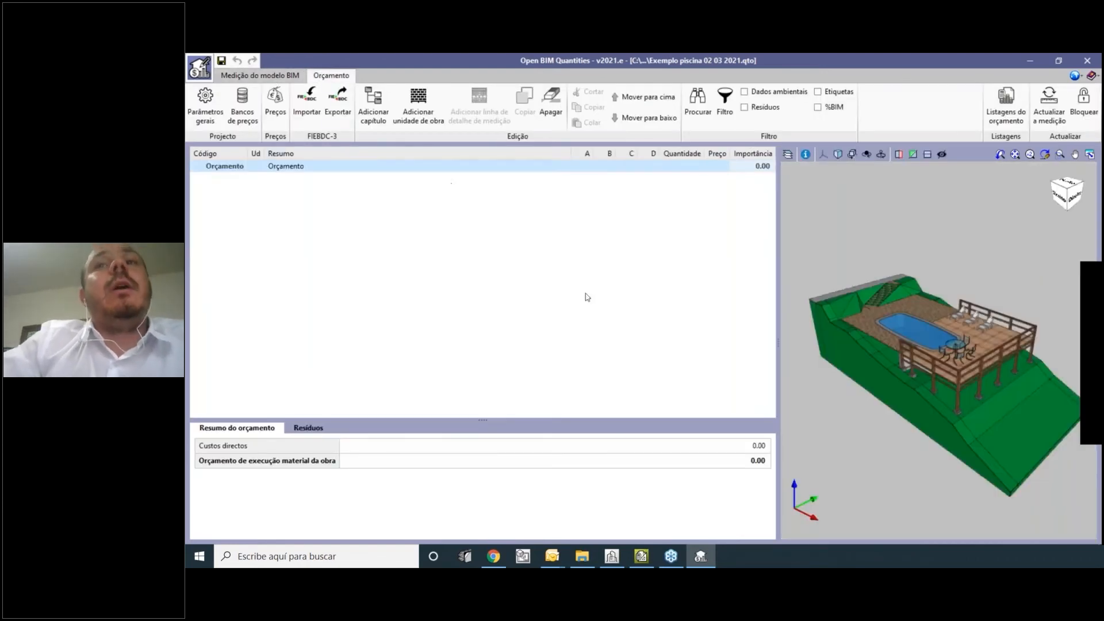
left_click_drag(654, 307, 615, 307)
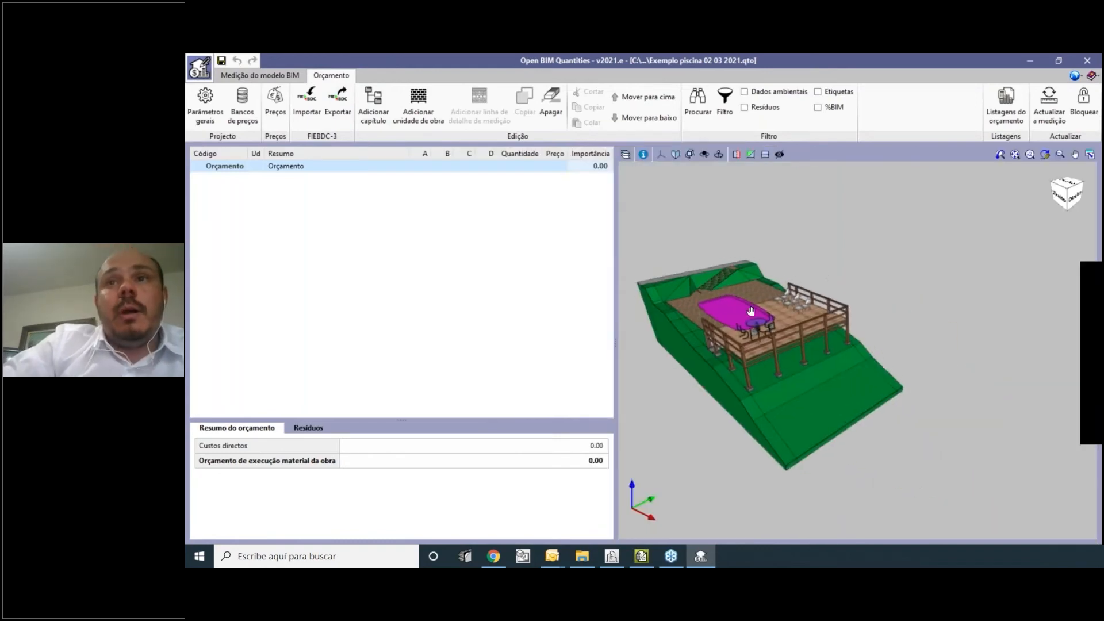
mouse_move(820, 349)
middle_mouse_down()
mouse_move(853, 343)
mouse_move(832, 347)
middle_mouse_up()
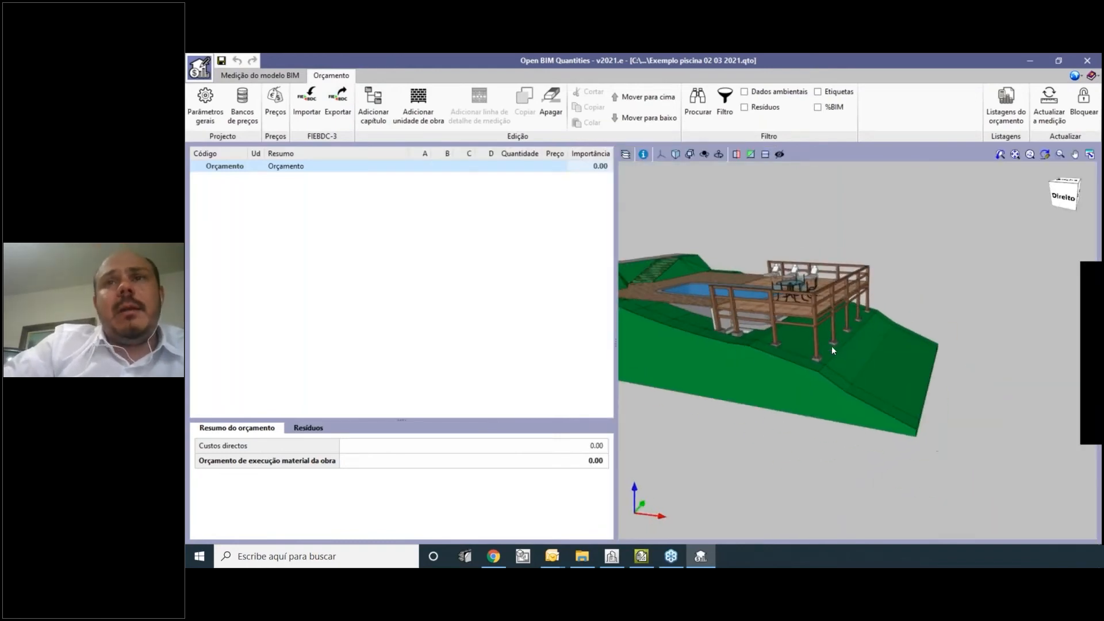
left_click_drag(617, 262, 593, 263)
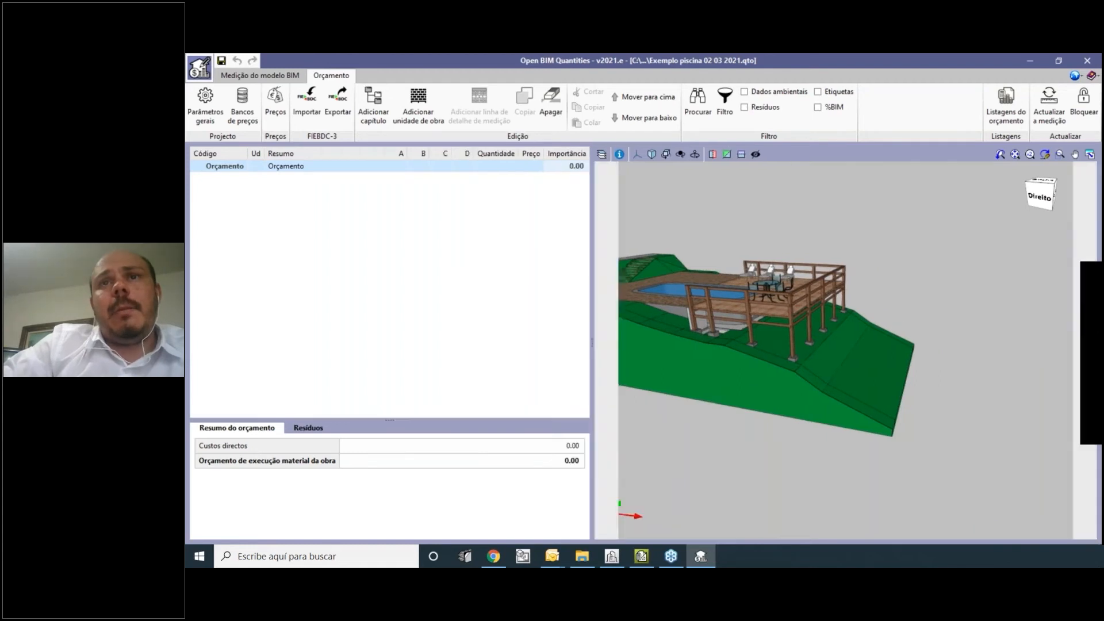
Update the budget measurement, eliminating the current budget data, using the price bank Banco de dados (Piscina) and a BRL currency parity of 1.
left_click(1055, 118)
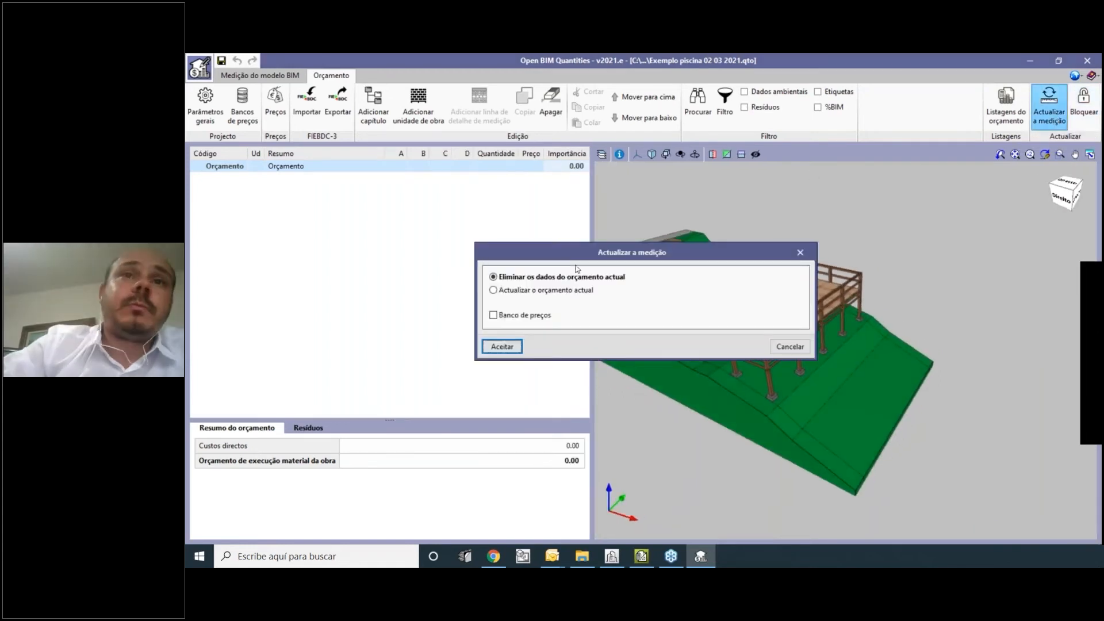
left_click(540, 317)
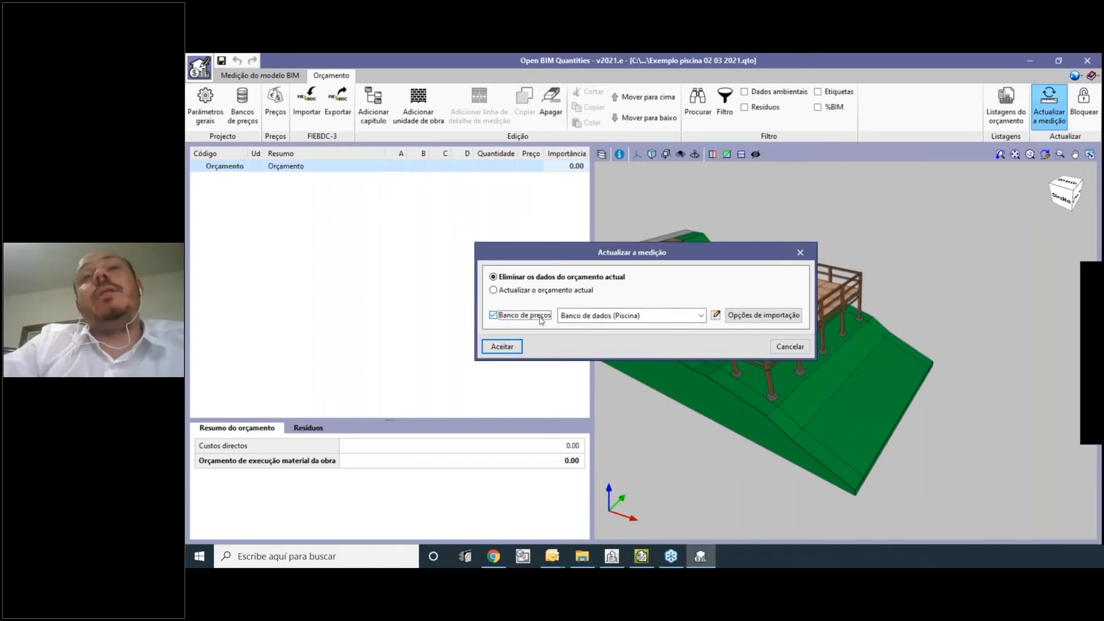
left_click(607, 315)
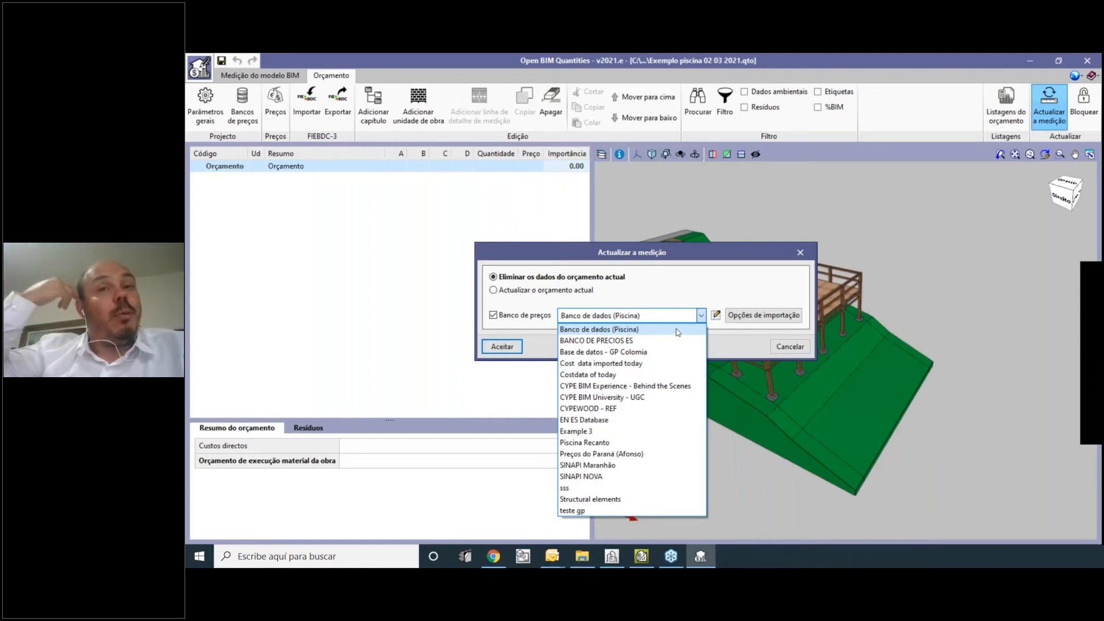
left_click(644, 331)
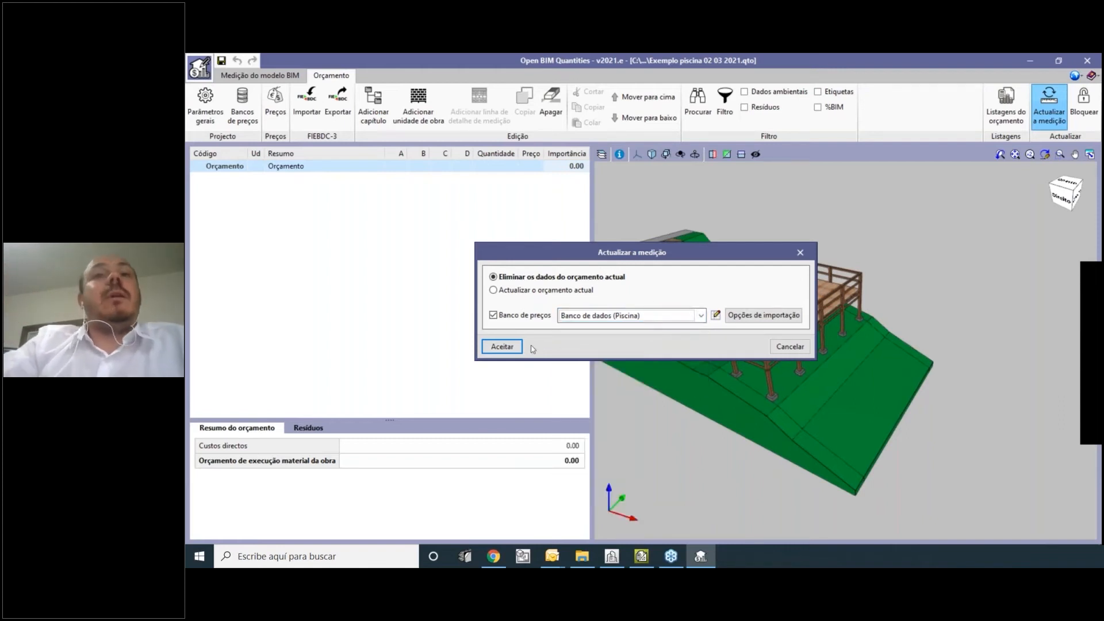
left_click(509, 347)
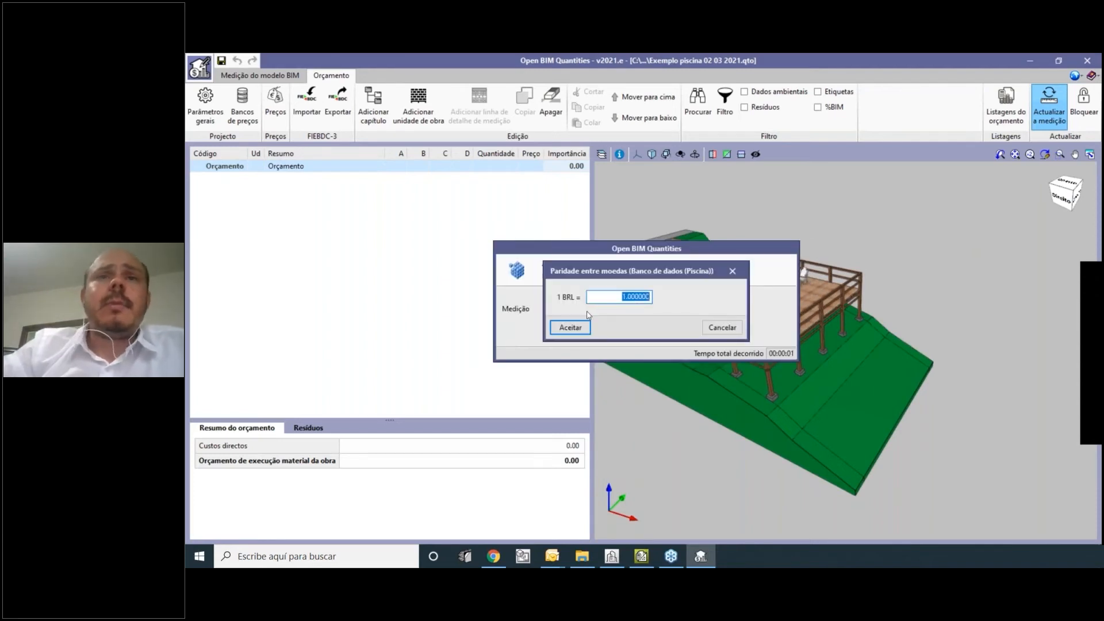
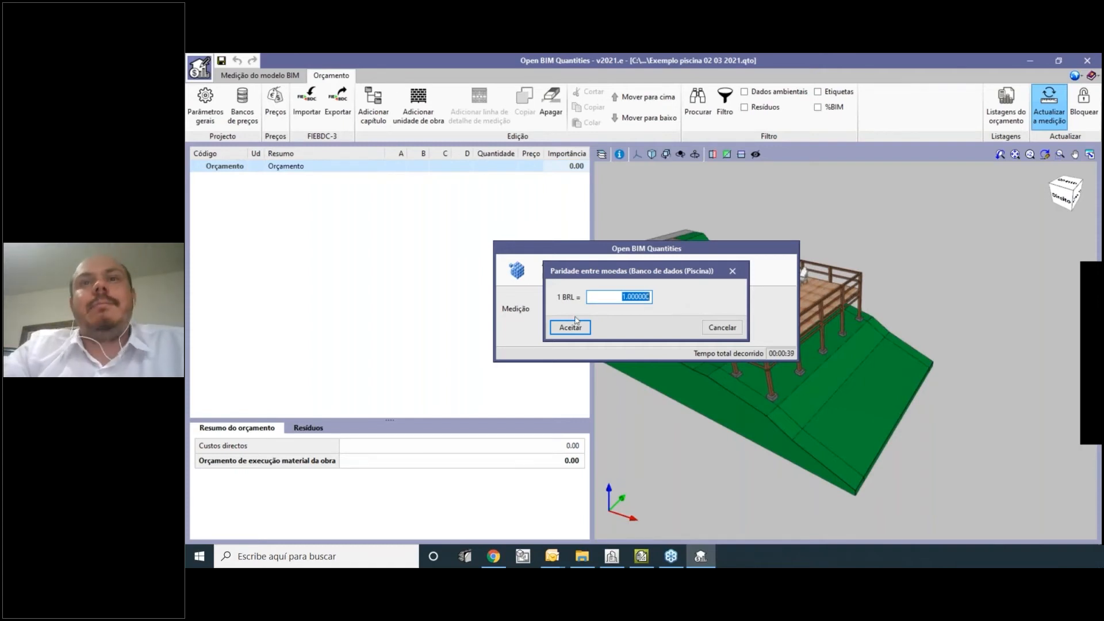
left_click(554, 328)
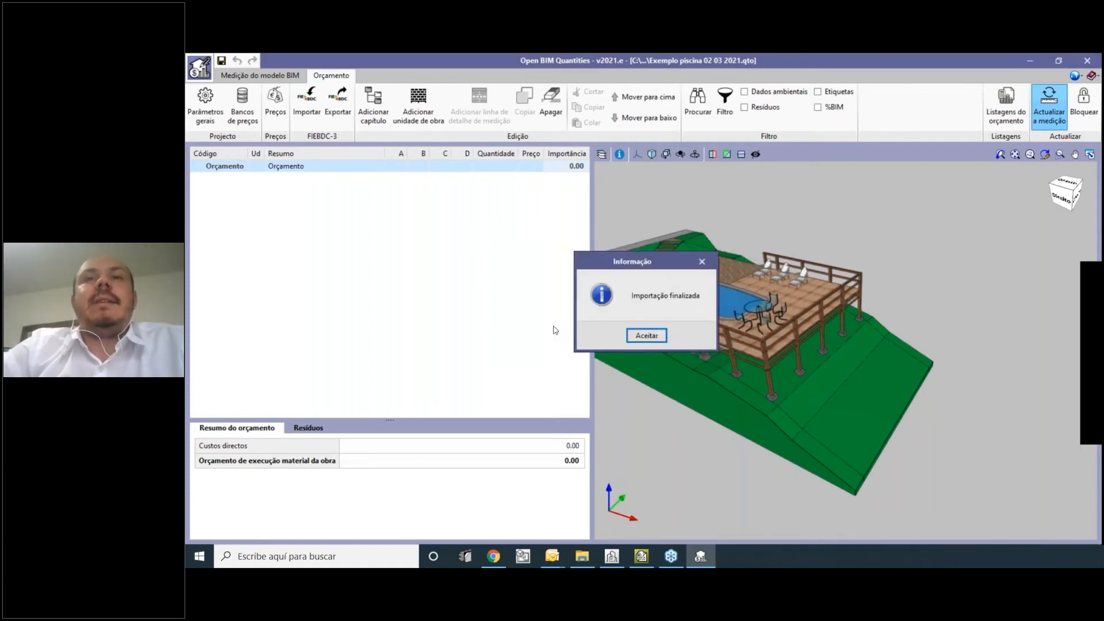
left_click(646, 336)
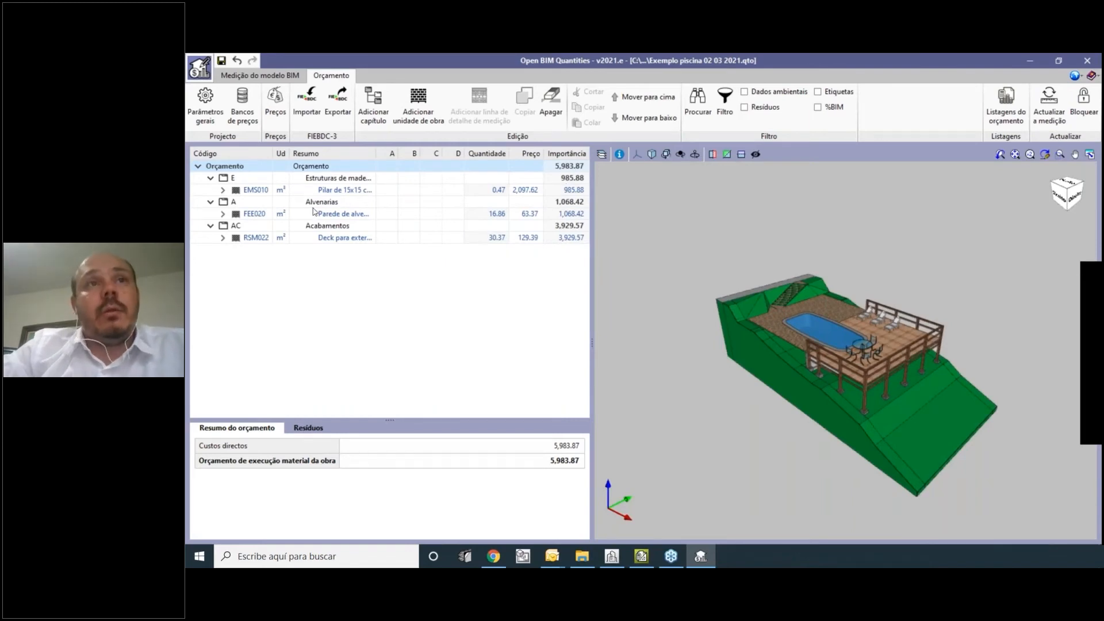
Expand the EMS010 pillar item and examine its measurement lines and the associated pillars in the model.
left_click(334, 191)
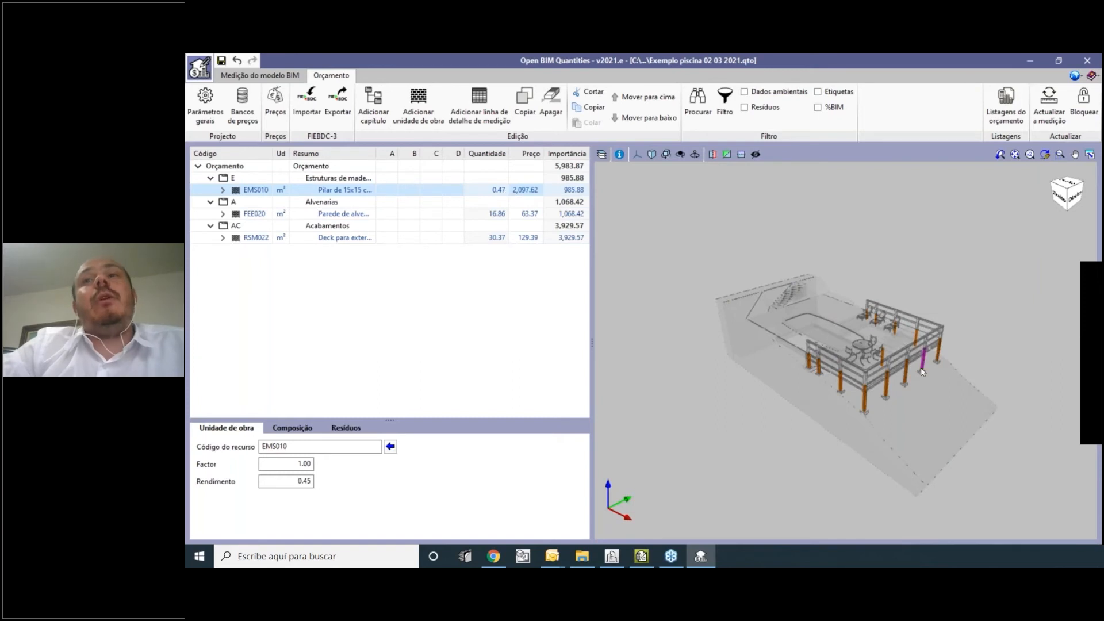
left_click(224, 191)
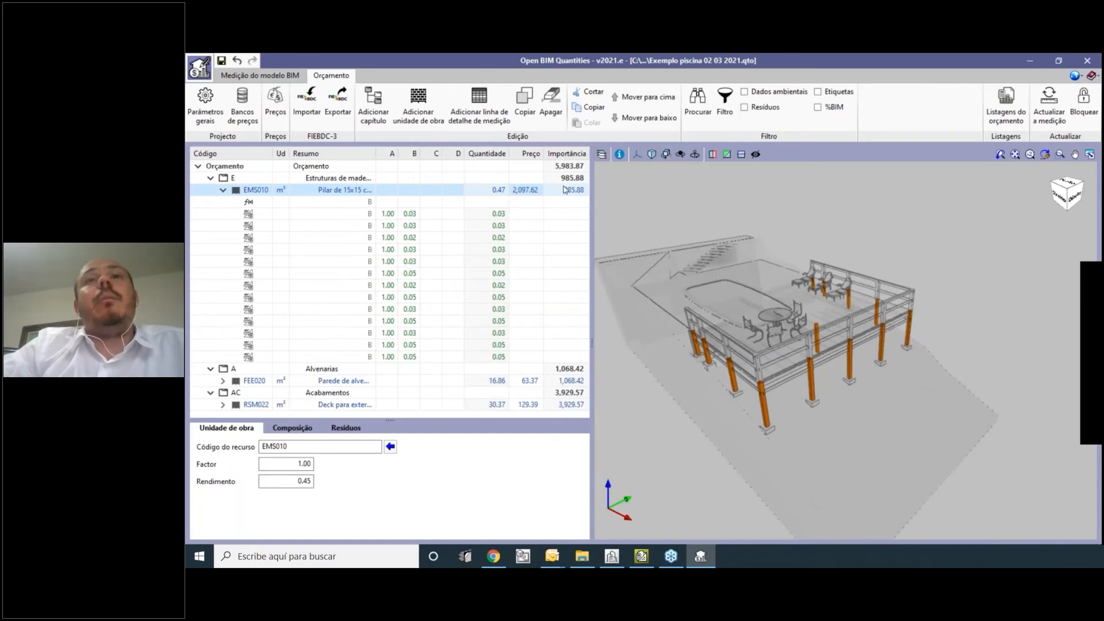
scroll(816, 368, "up", 1)
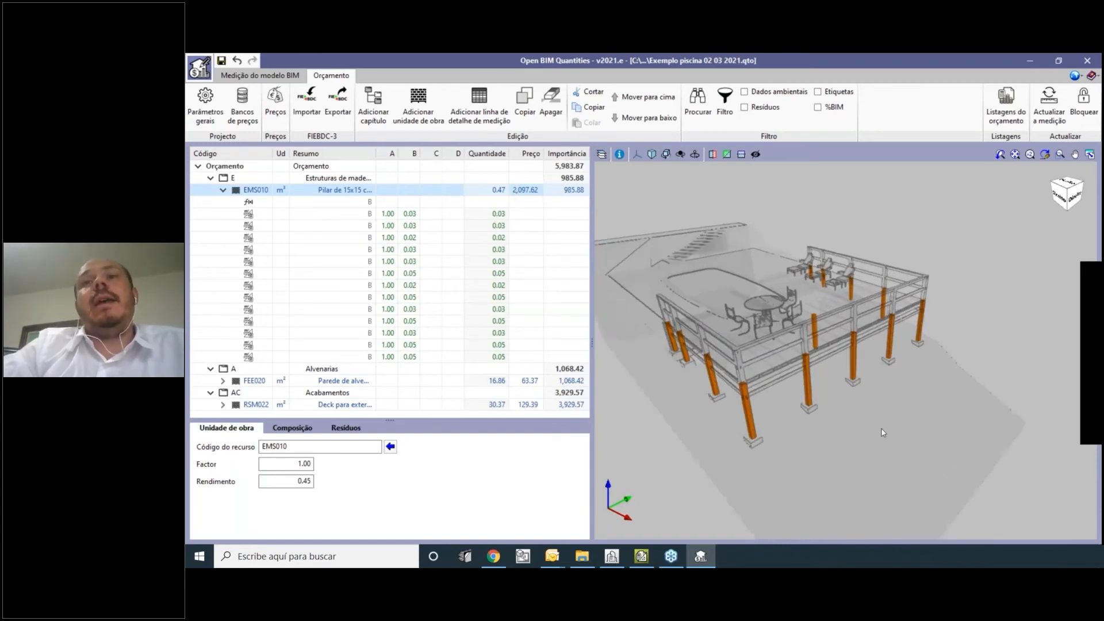
mouse_move(889, 442)
middle_mouse_down()
mouse_move(930, 420)
mouse_move(903, 429)
middle_mouse_up()
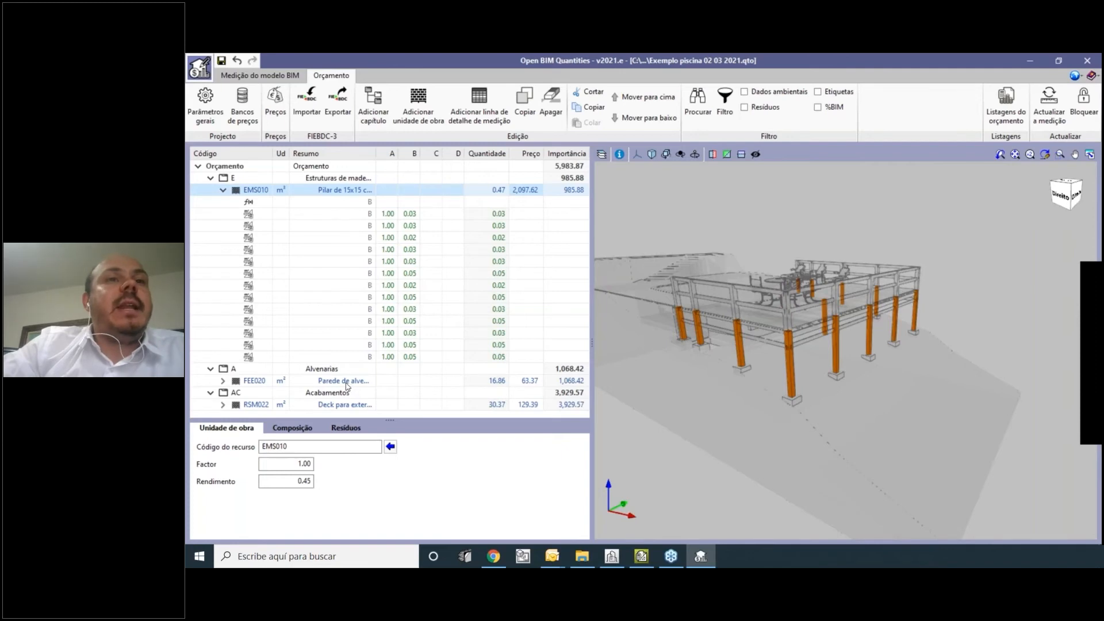
Expand the FEE020 masonry wall item and check individual Muro de contenção measurement lines against the walls in the model.
left_click(348, 381)
left_click(223, 380)
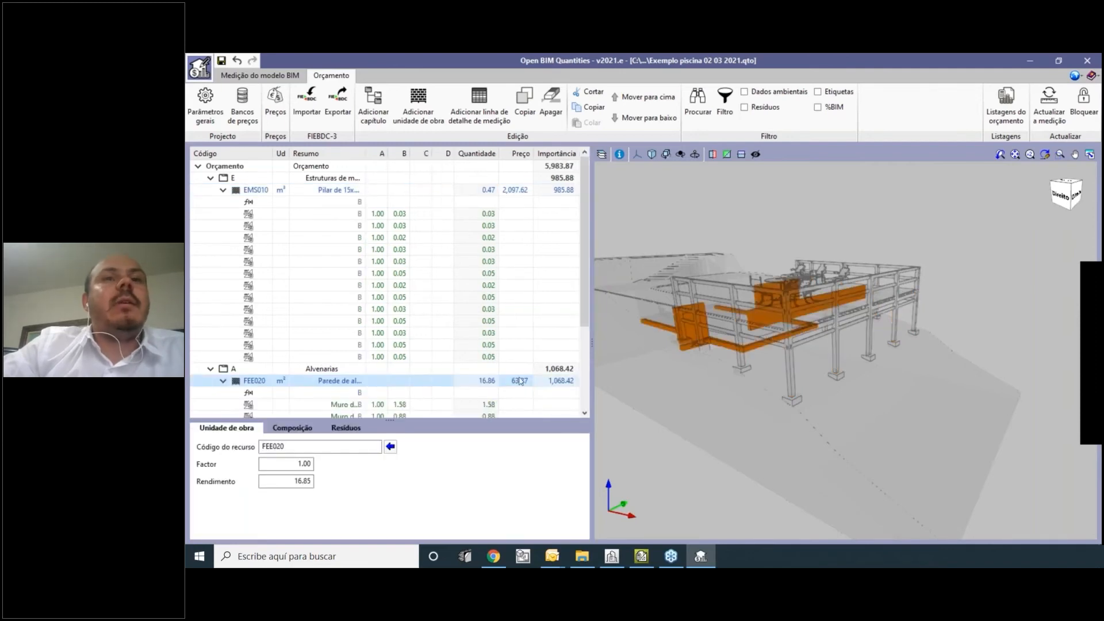
mouse_move(795, 415)
middle_mouse_down()
mouse_move(822, 428)
mouse_move(845, 411)
middle_mouse_up()
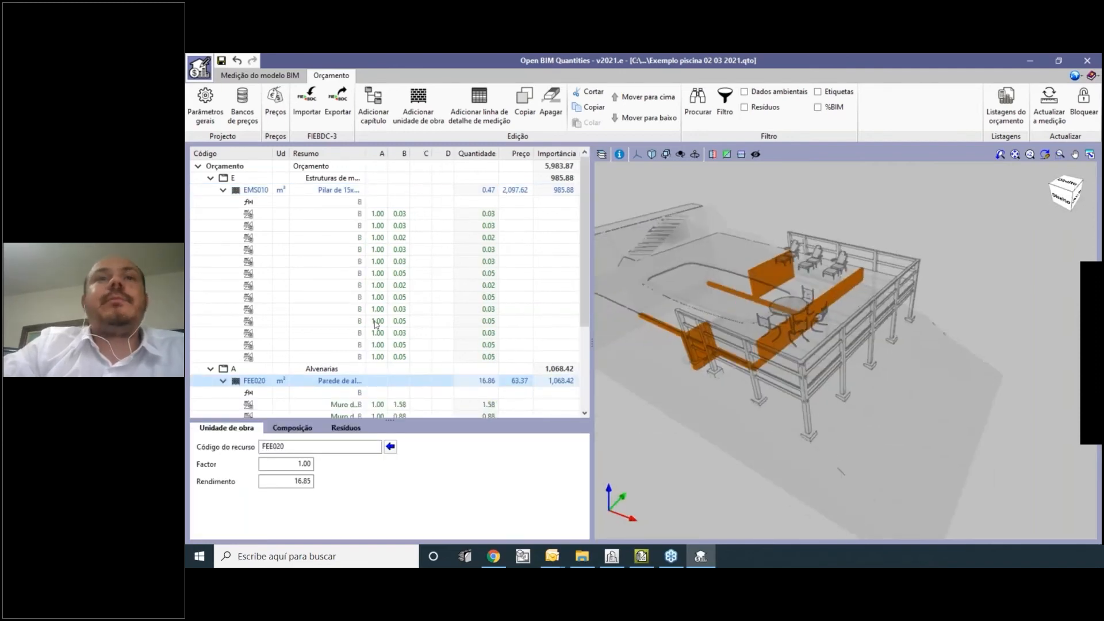
scroll(487, 371, "down", 2)
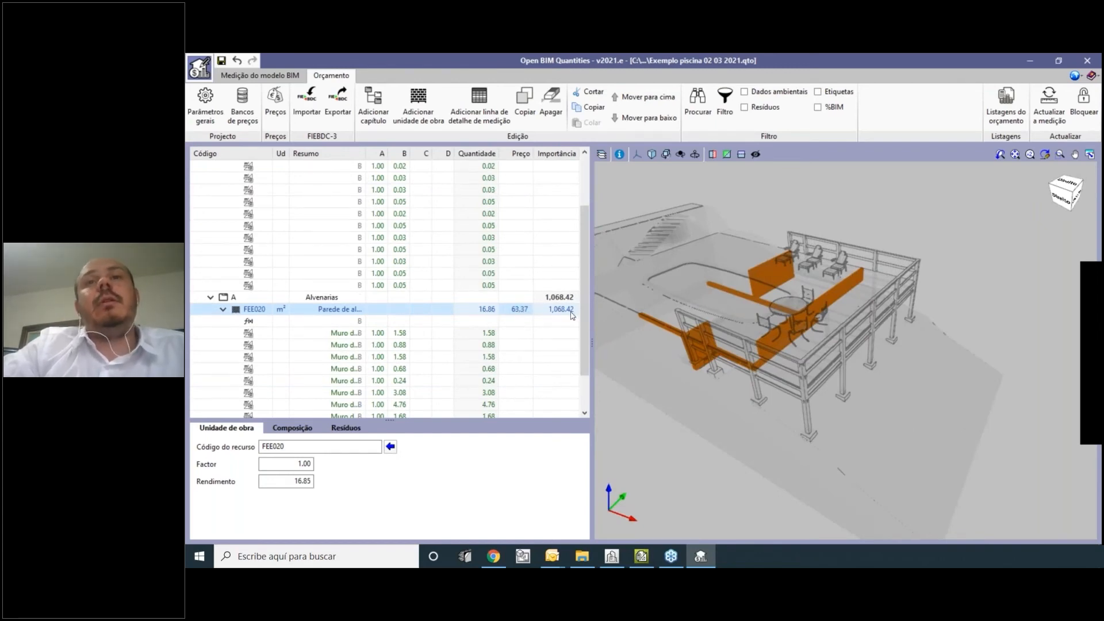
scroll(554, 300, "down", 1)
left_click(344, 308)
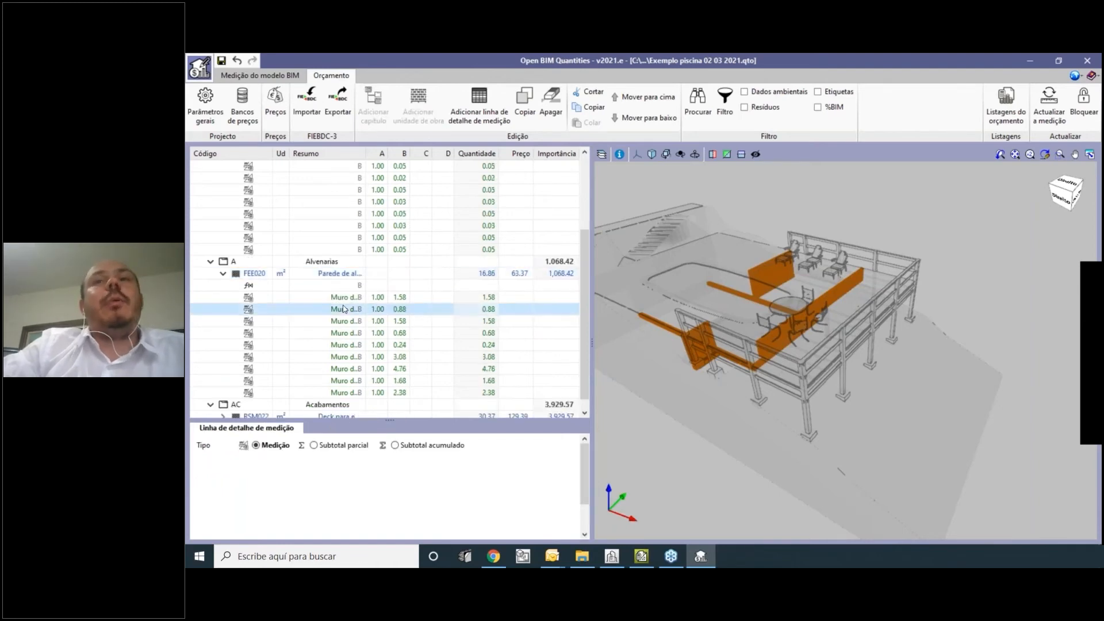
left_click(345, 333)
left_click(346, 358)
left_click(401, 297)
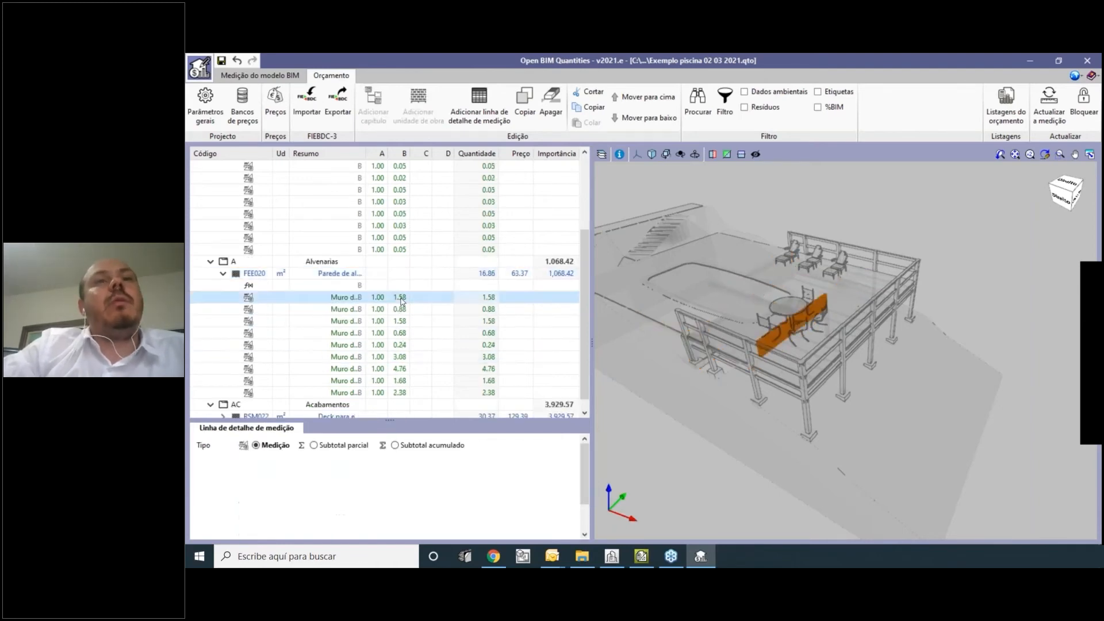
left_click(399, 357)
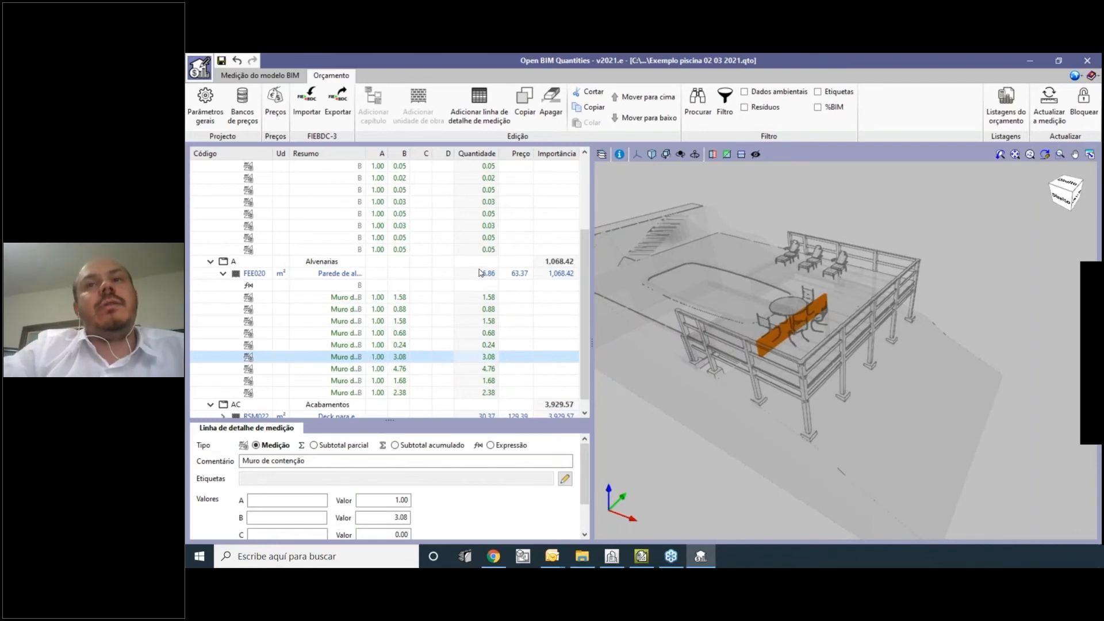
Expand the RSM022 exterior deck item and examine its measurement lines, total quantity and deck slabs in the model.
scroll(331, 345, "down", 1)
left_click(275, 407)
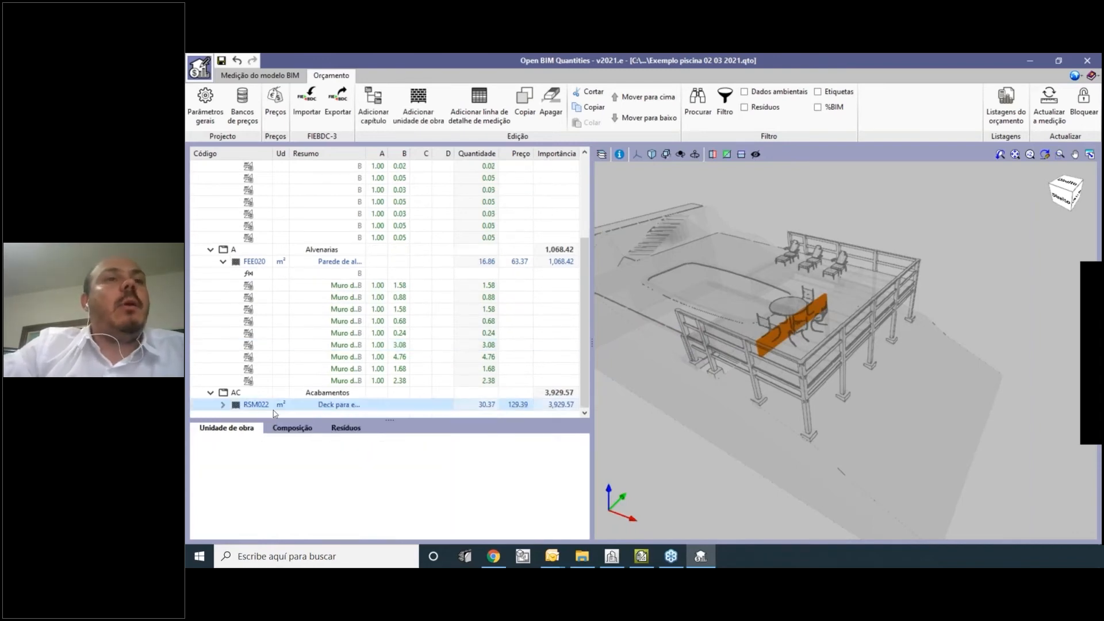
left_click(223, 405)
scroll(380, 322, "down", 4)
left_click(349, 325)
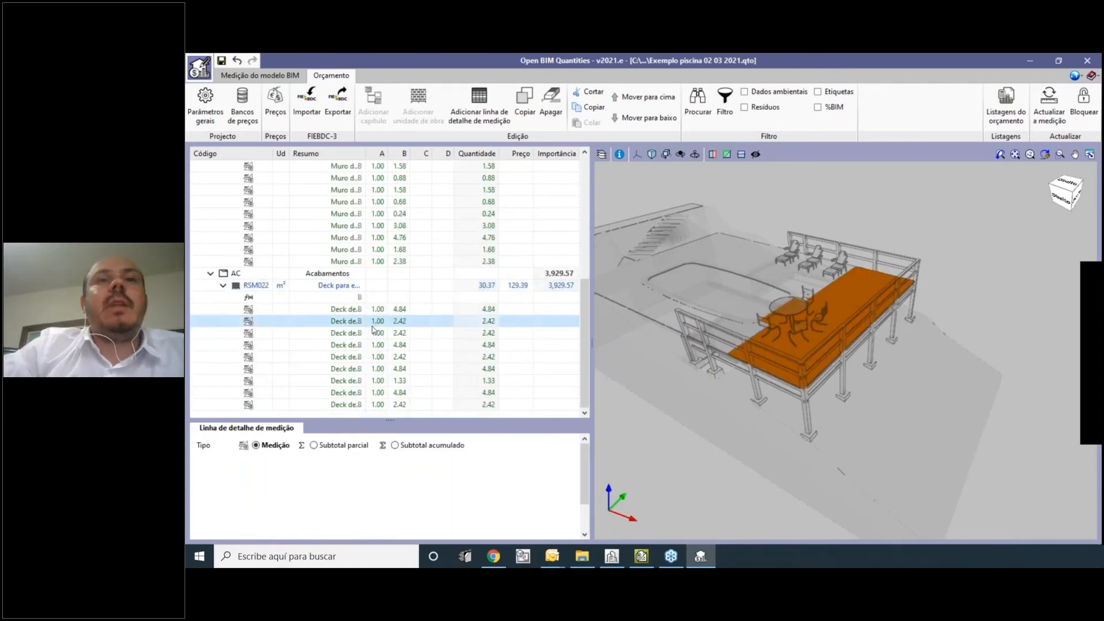
left_click(480, 287)
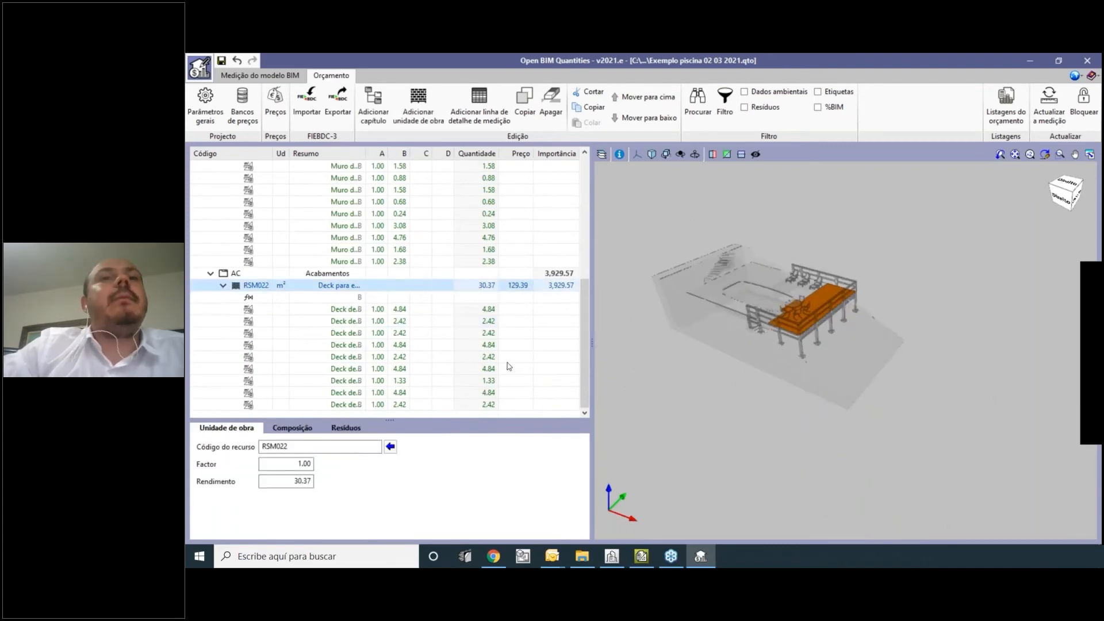
Collapse the measurement details of the EMS010, FEE020 and RSM022 items in the budget.
scroll(509, 368, "up", 7)
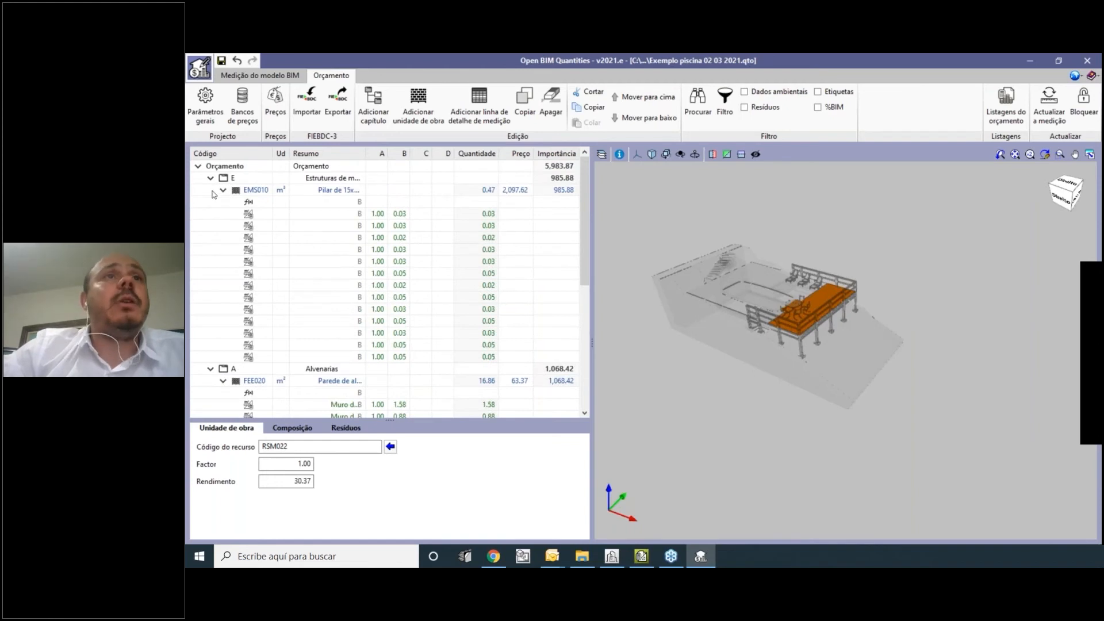
left_click(223, 189)
left_click(223, 201)
left_click(223, 214)
left_click(222, 238)
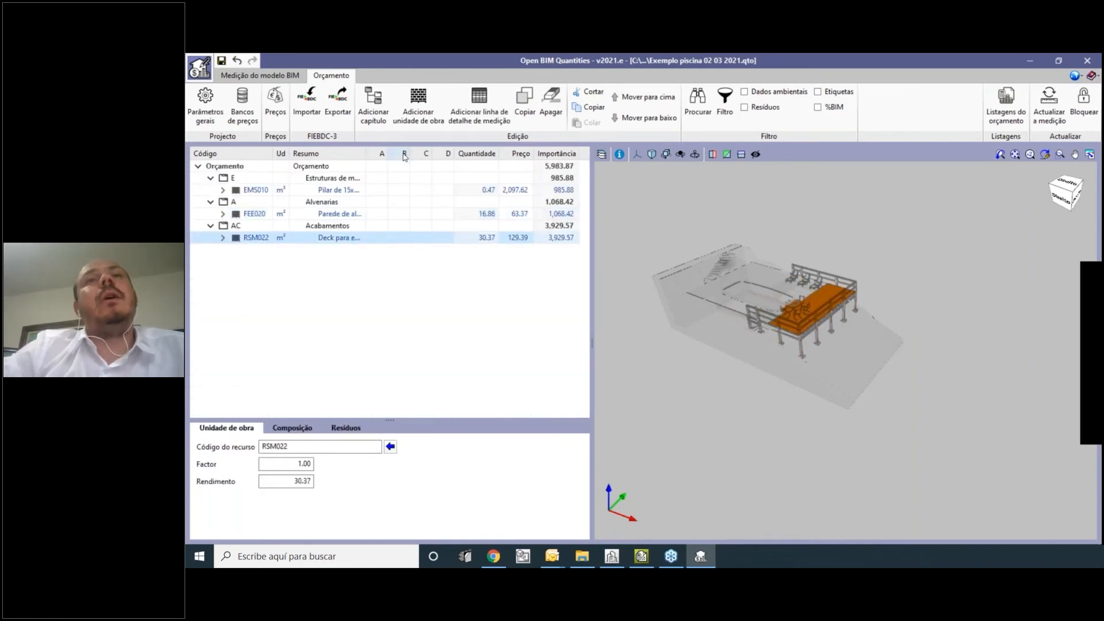
middle_click_drag(910, 233, 894, 266)
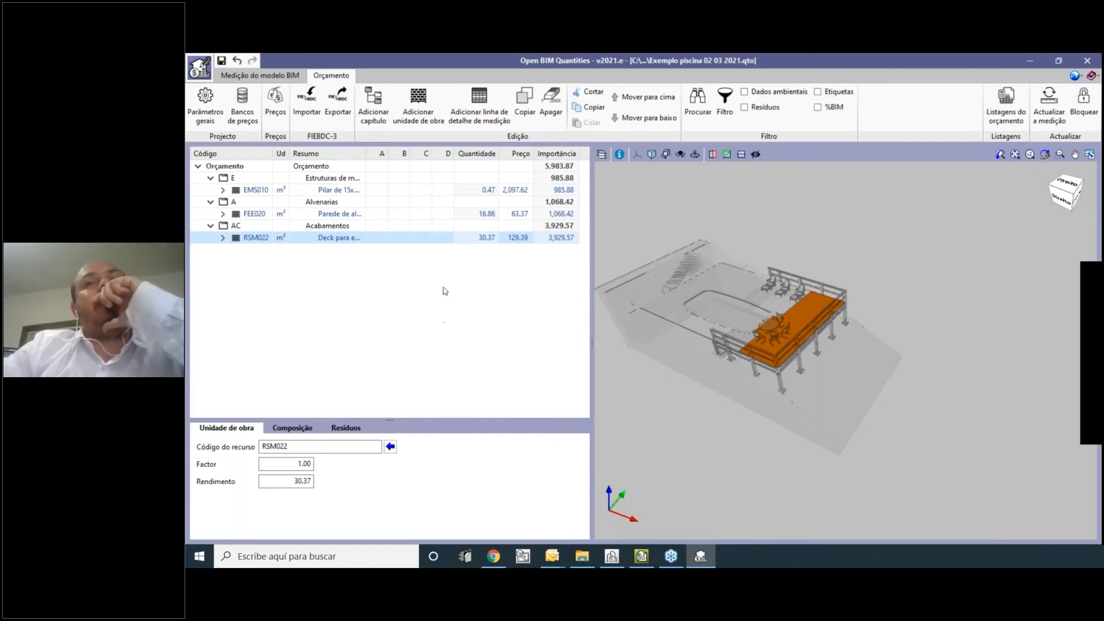
middle_click_drag(850, 256, 884, 240)
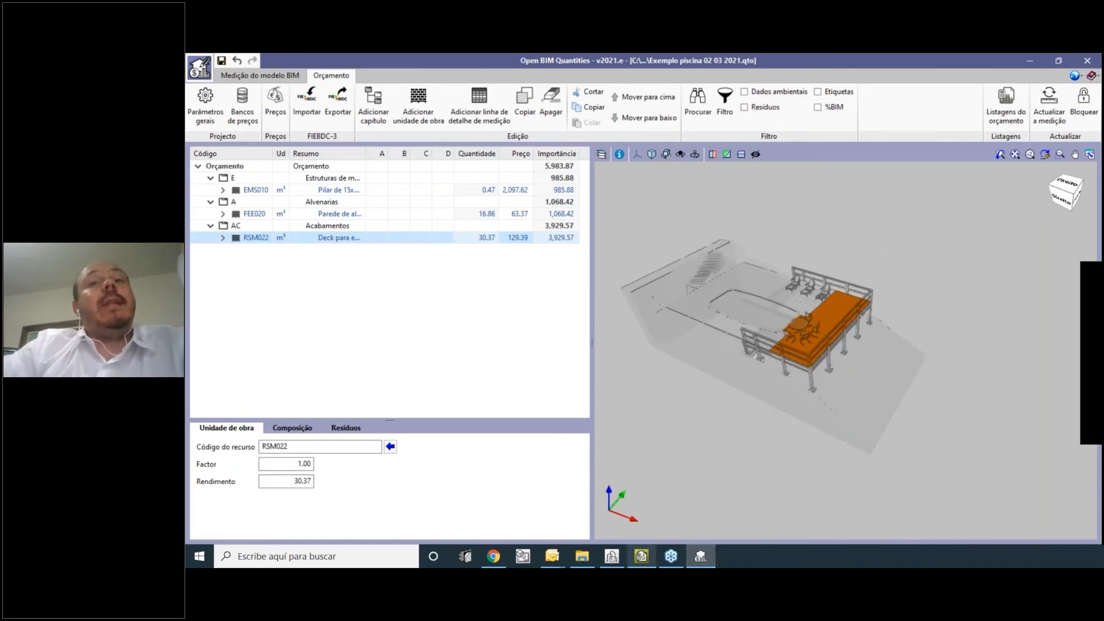
Switch to CYPE Architecture to view the pool model, and return to Open BIM Quantities to examine the deck and its pillars.
left_click(620, 560)
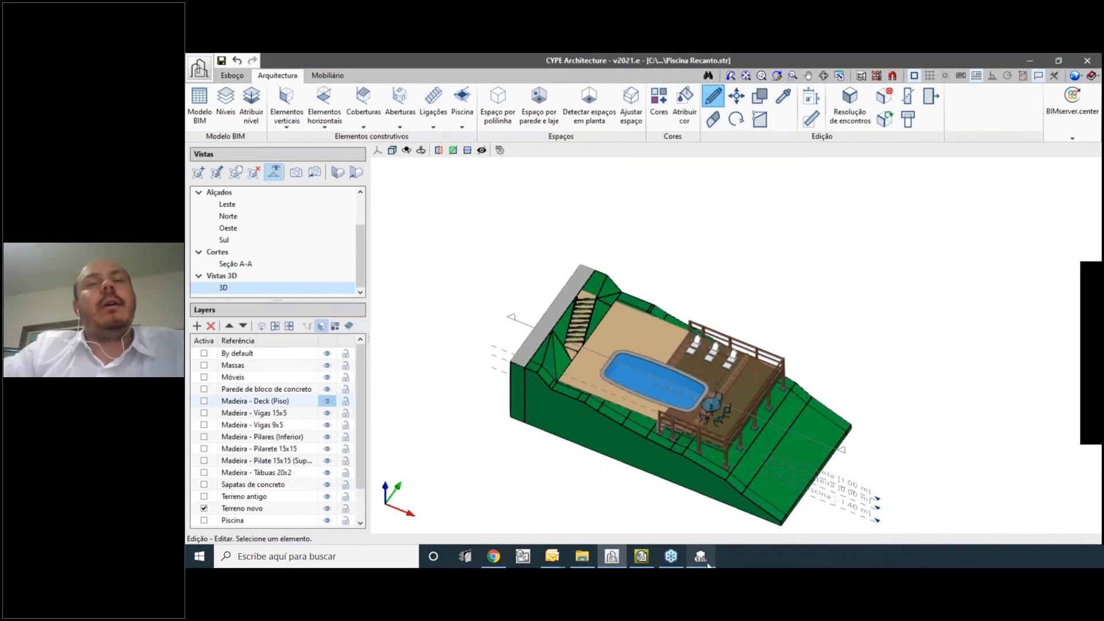
mouse_move(707, 563)
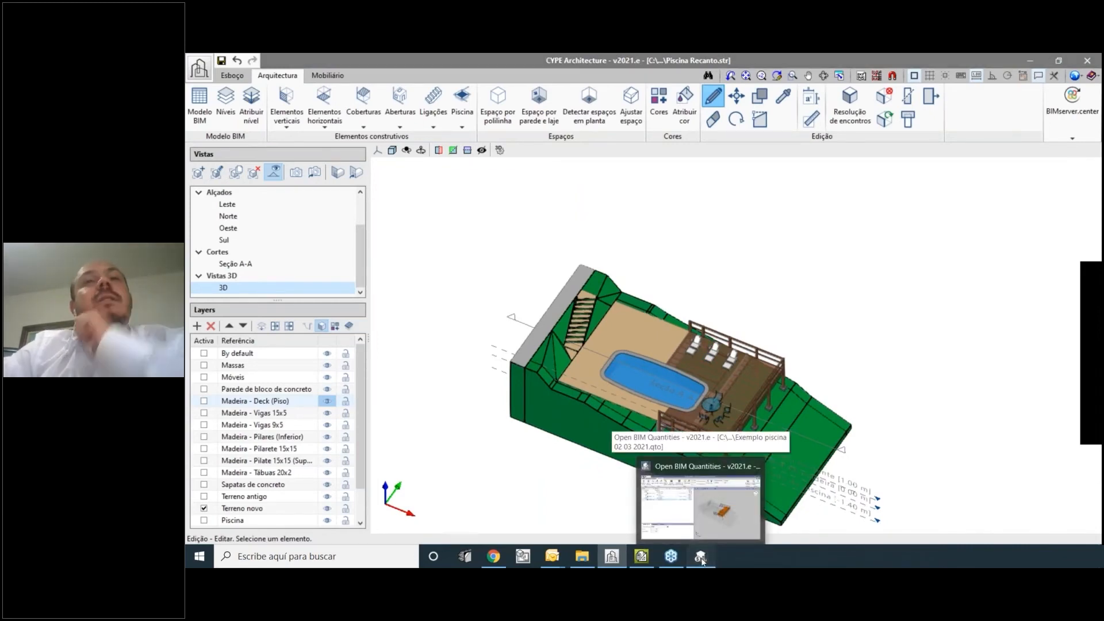
left_click(701, 562)
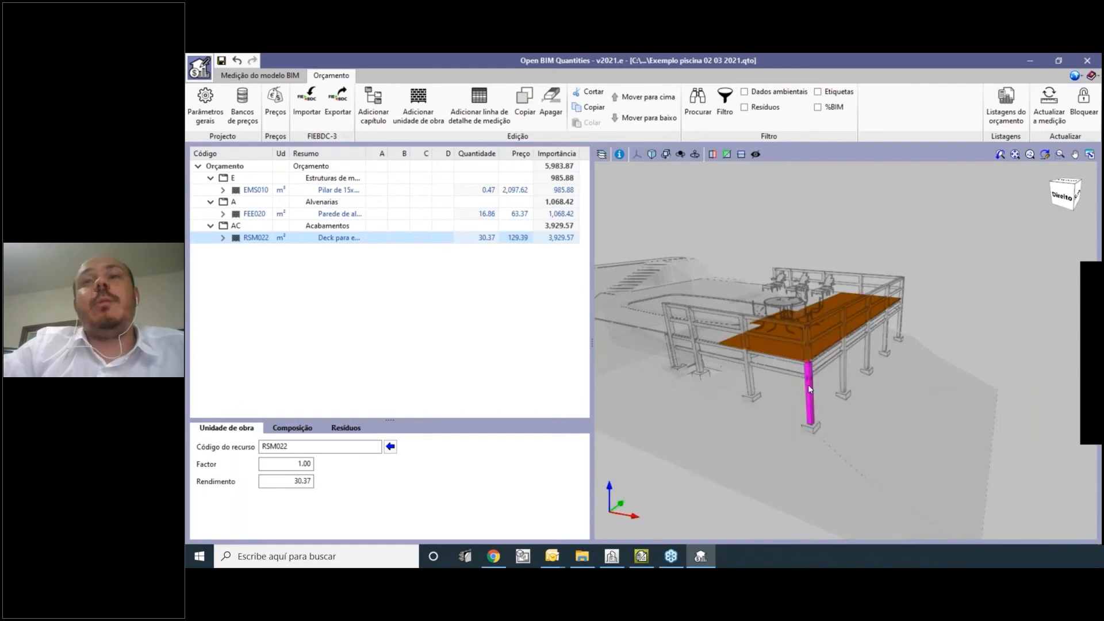
scroll(806, 362, "up", 2)
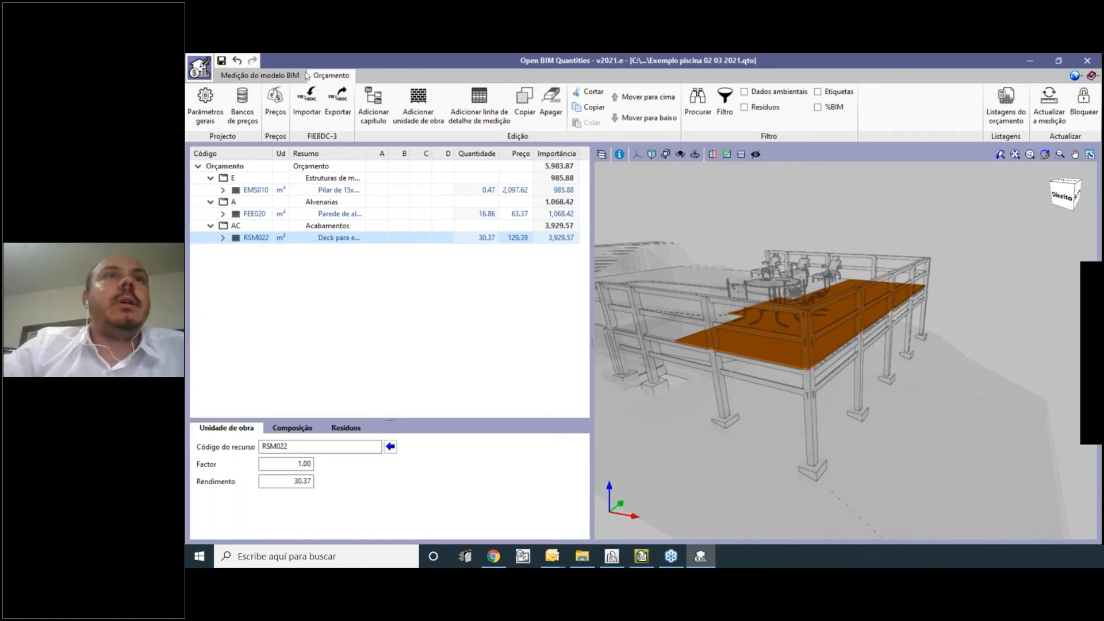
Open the measurement criteria "Meus critérios de medição da piscina" for editing from the BIM model measurement view.
left_click(273, 77)
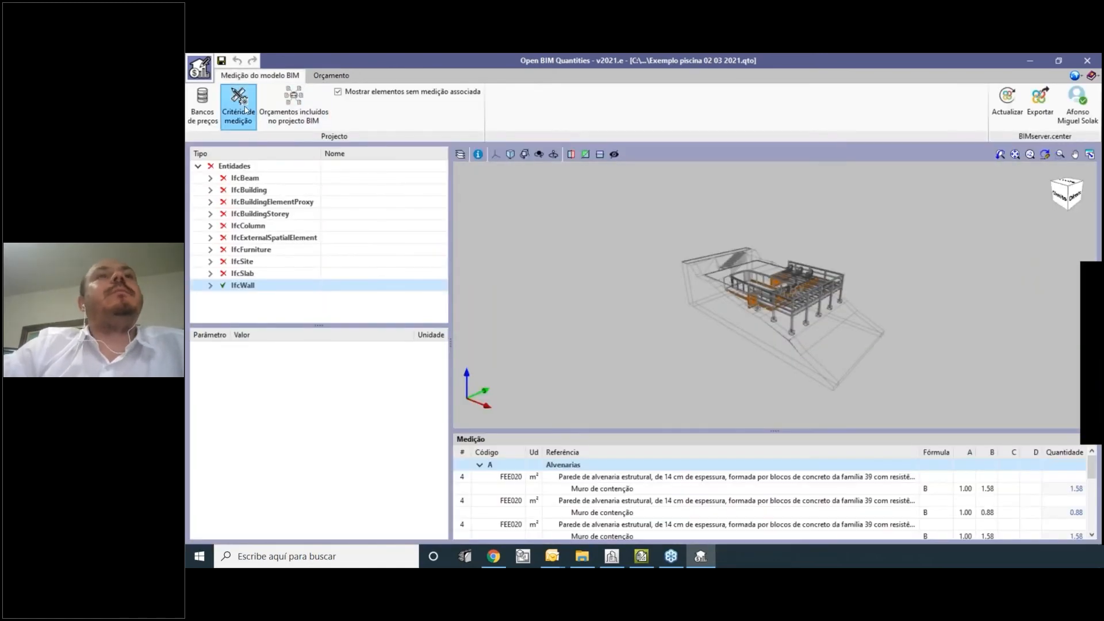
left_click(245, 109)
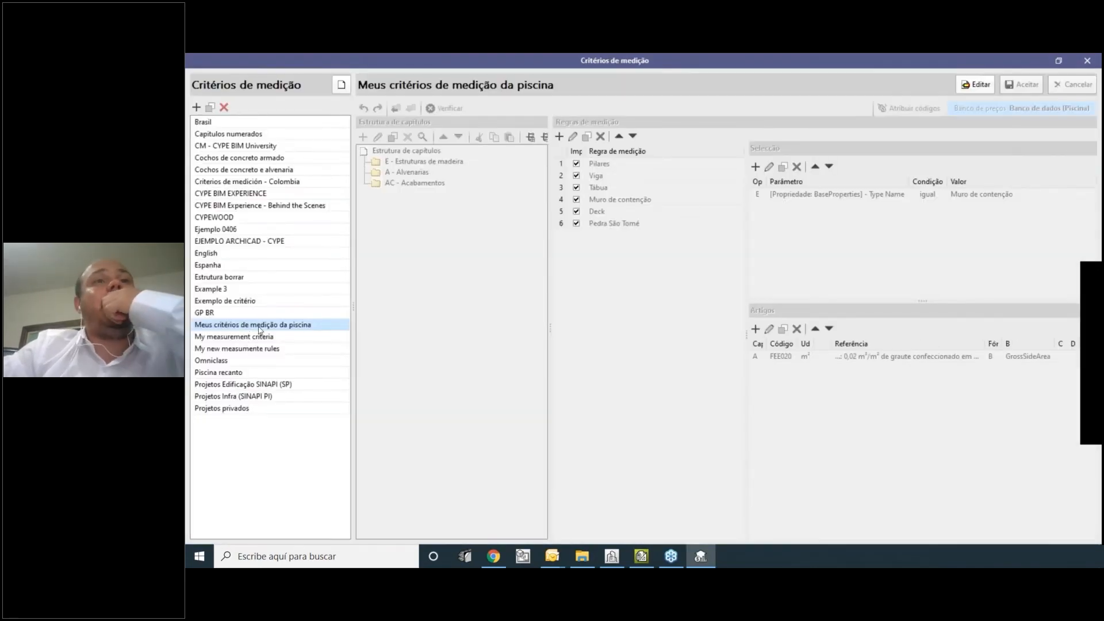
left_click(961, 82)
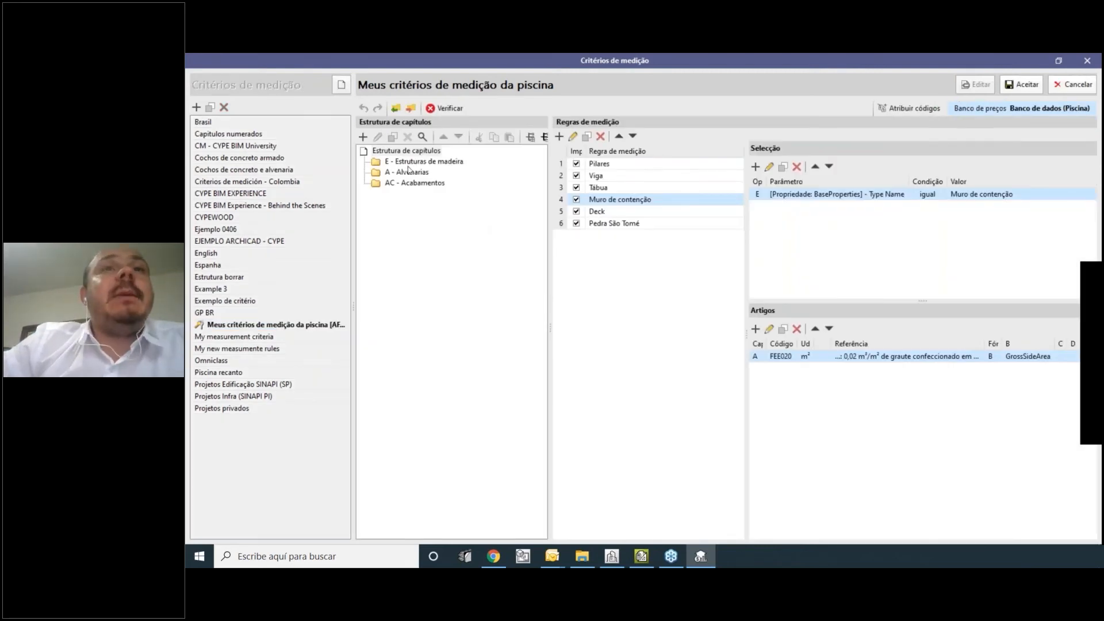
left_click(409, 163)
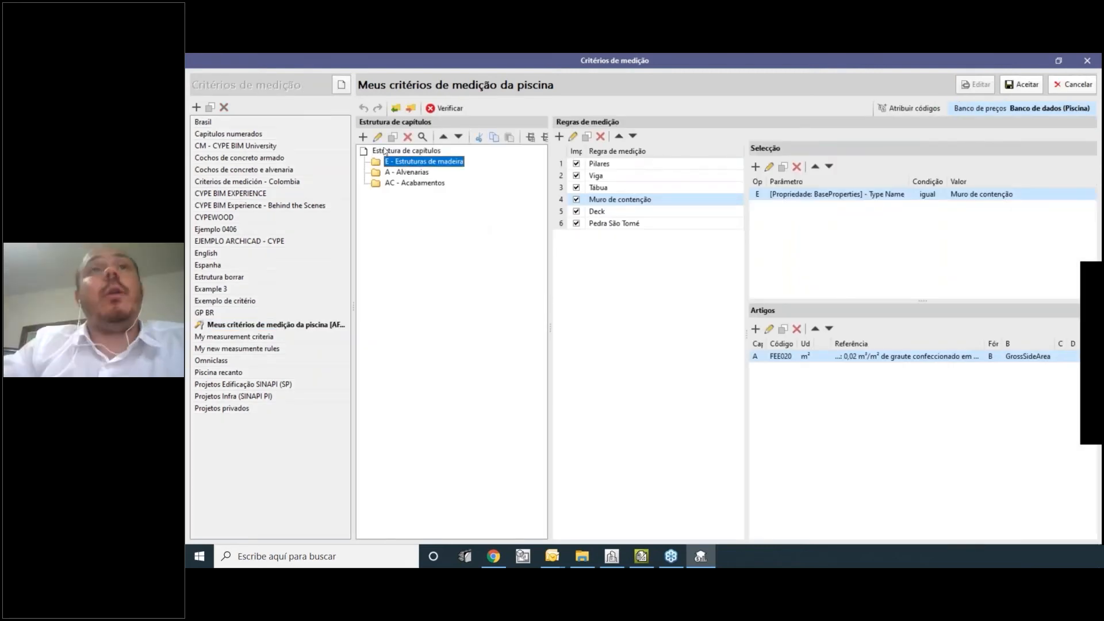
Change the logical operator of the Pilar 15x15 (Base) condition in the Pilares rule to Ou.
left_click(615, 164)
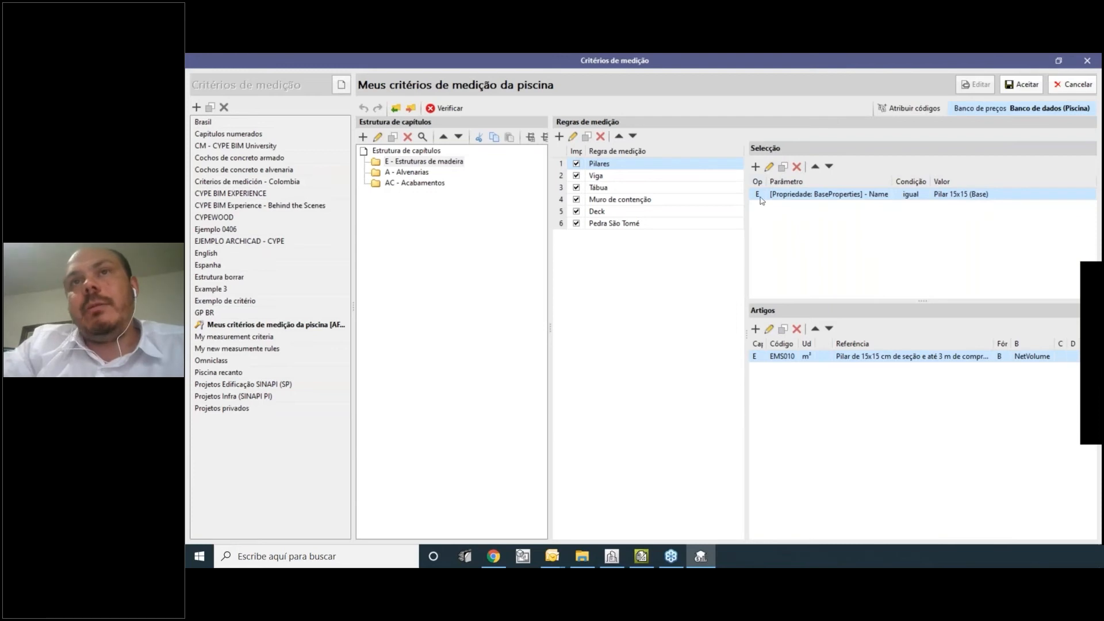
left_click(769, 167)
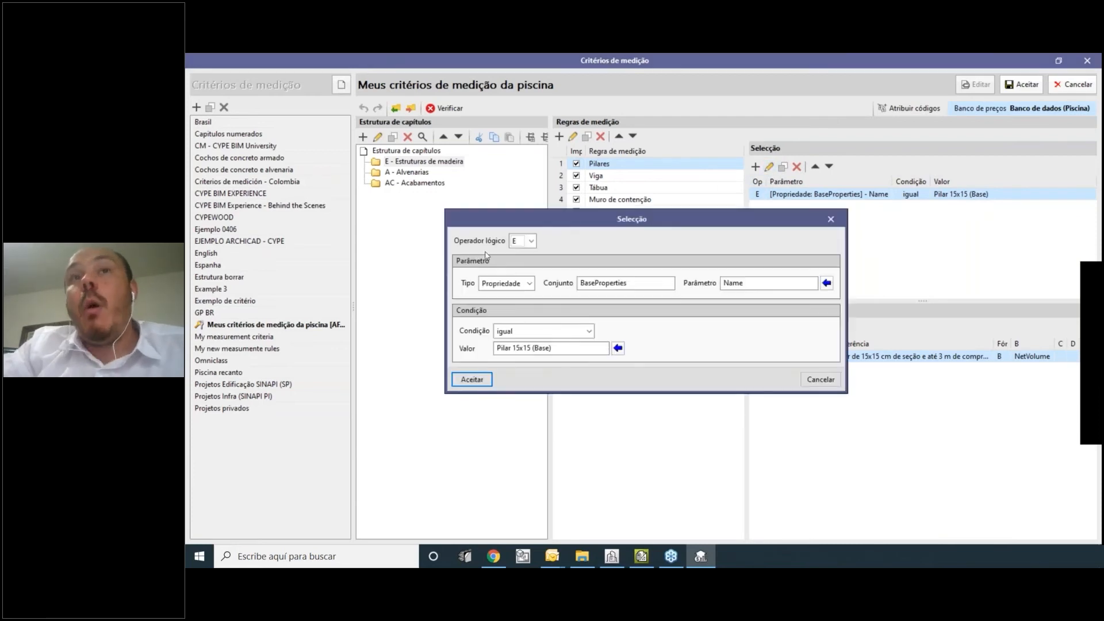
left_click(523, 242)
left_click(525, 269)
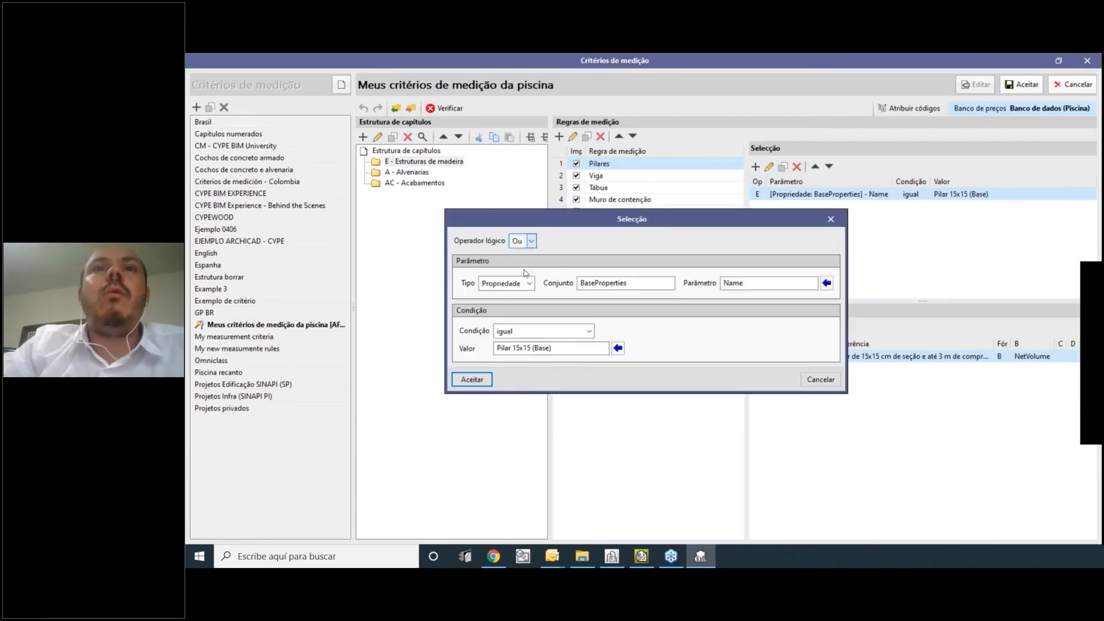
left_click(478, 380)
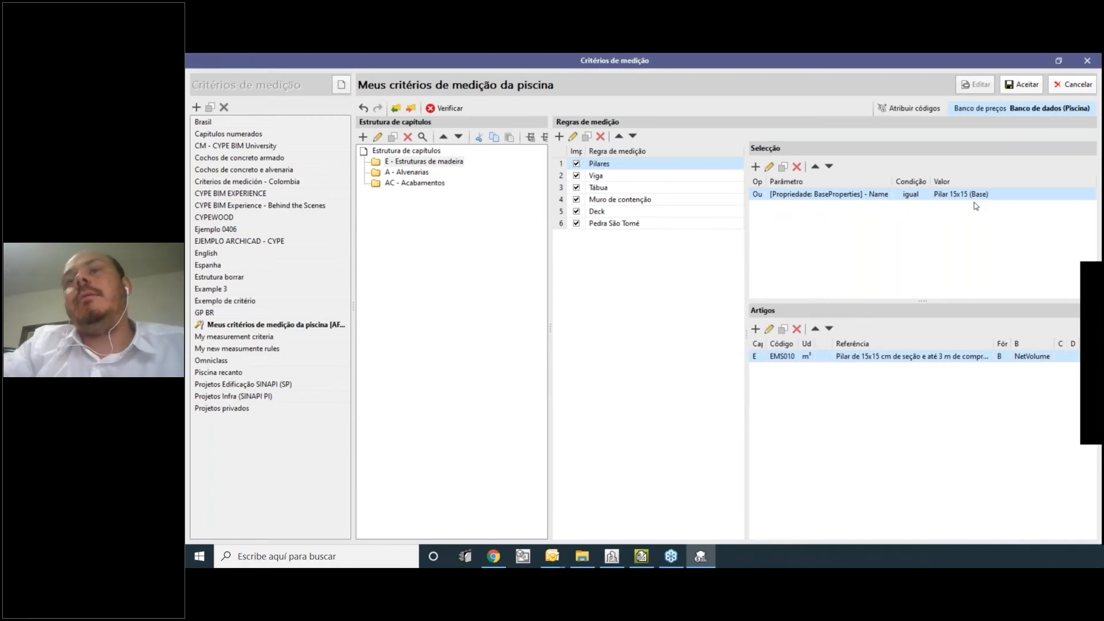
Duplicate the Pilares selection condition and set the copy's value to Pilar 15x15 (Topo).
left_click(784, 168)
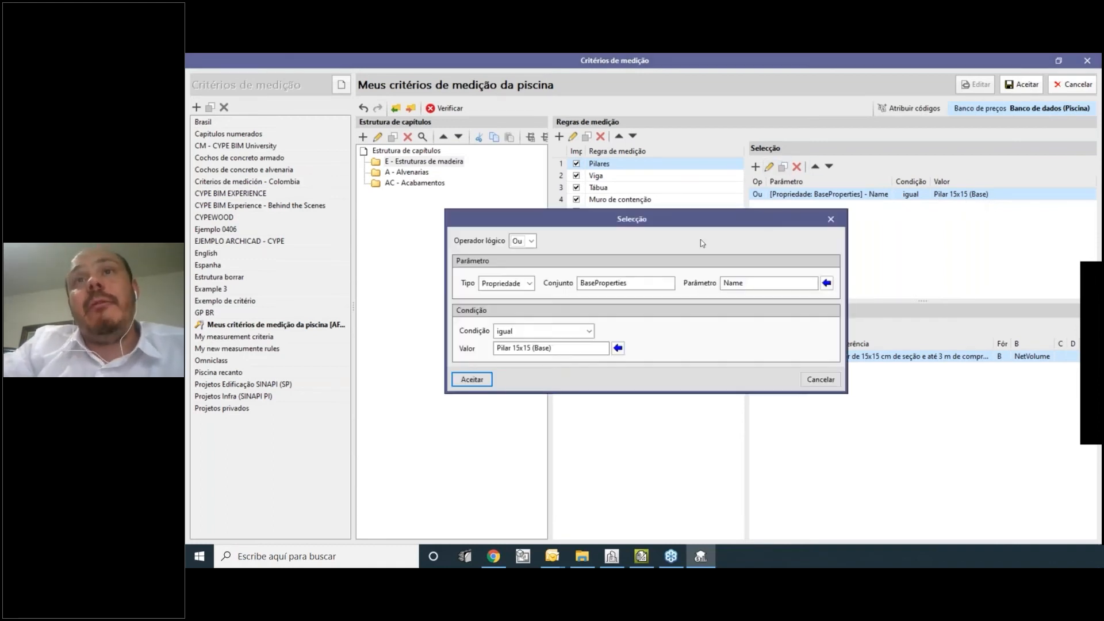
left_click(617, 347)
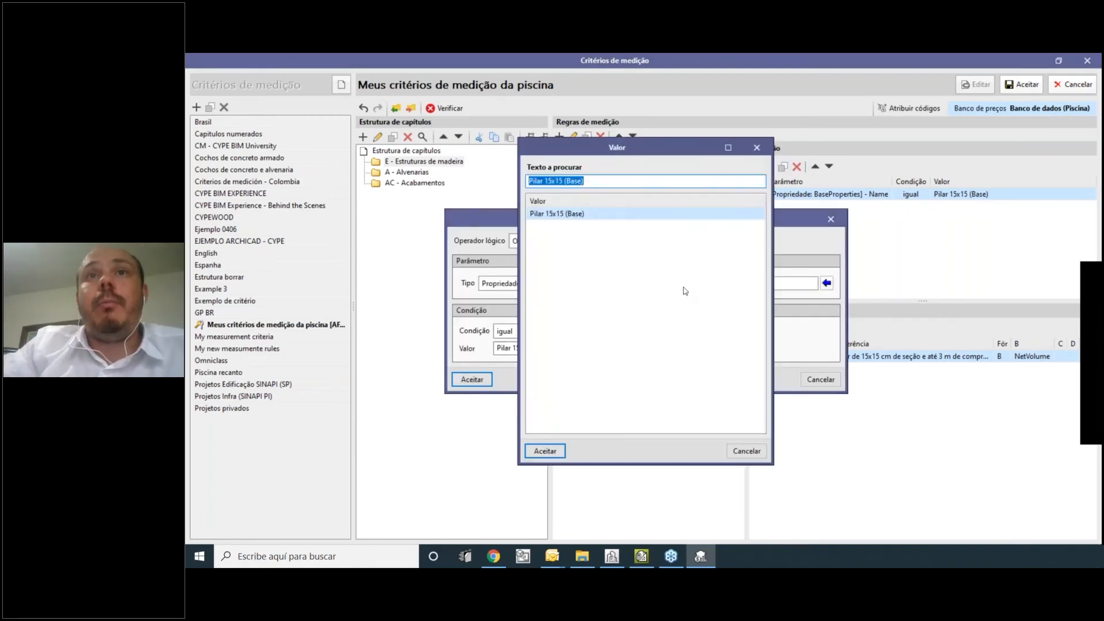
key("BackSpace")
type("TO")
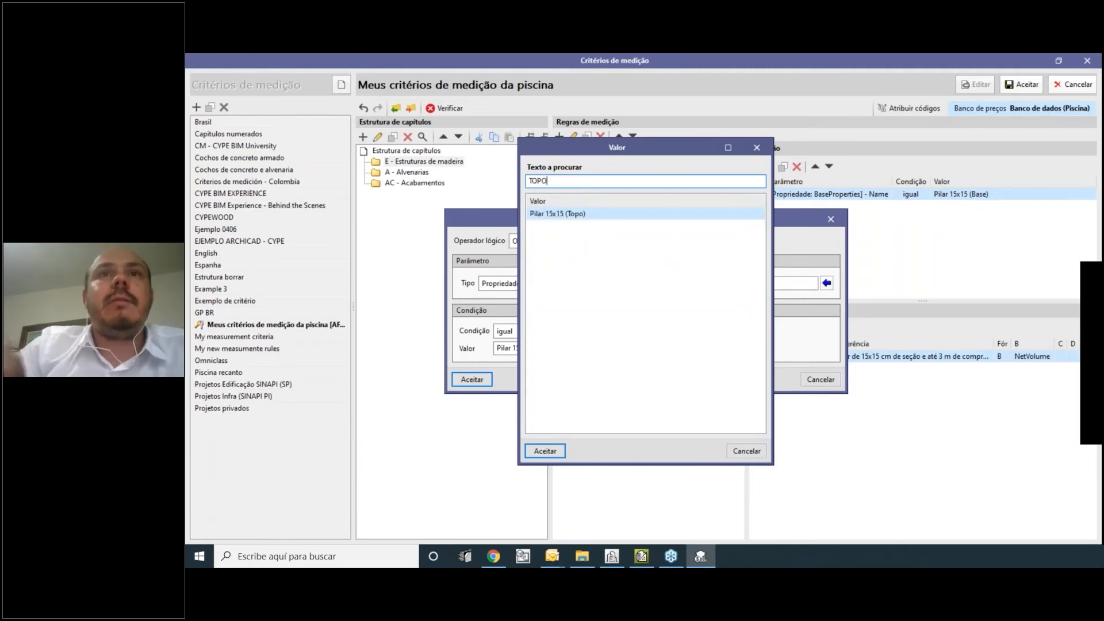
type("PO")
left_click(549, 450)
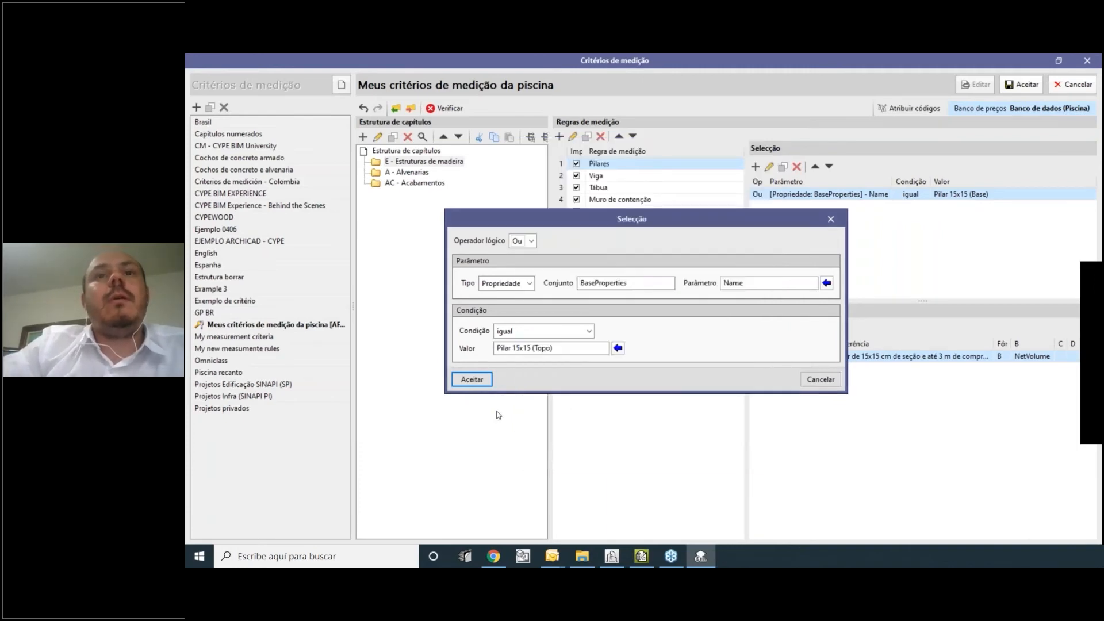
left_click(472, 379)
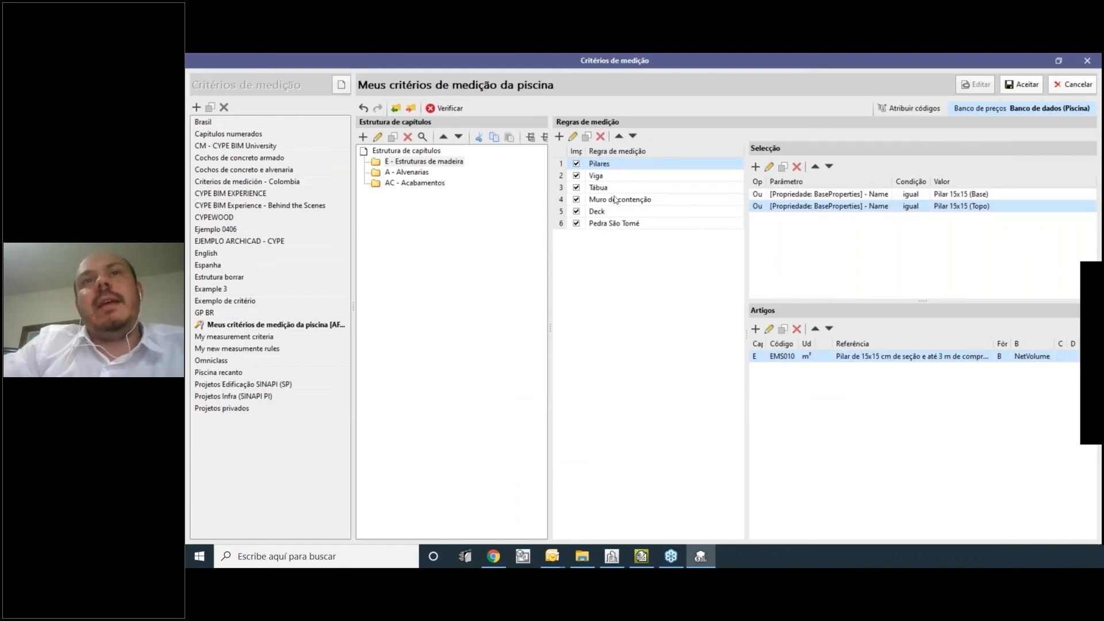
Duplicate the Deck rule's selection condition with operator Ou and the value Deck de madeira - Menos de 3m.
left_click(601, 211)
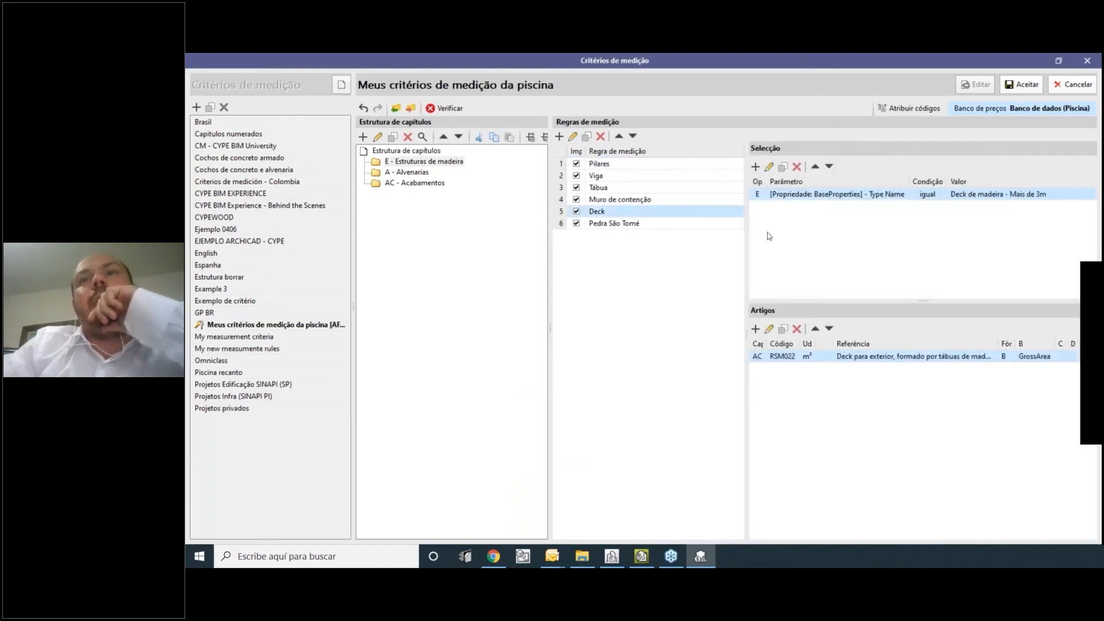
left_click_drag(746, 238, 691, 237)
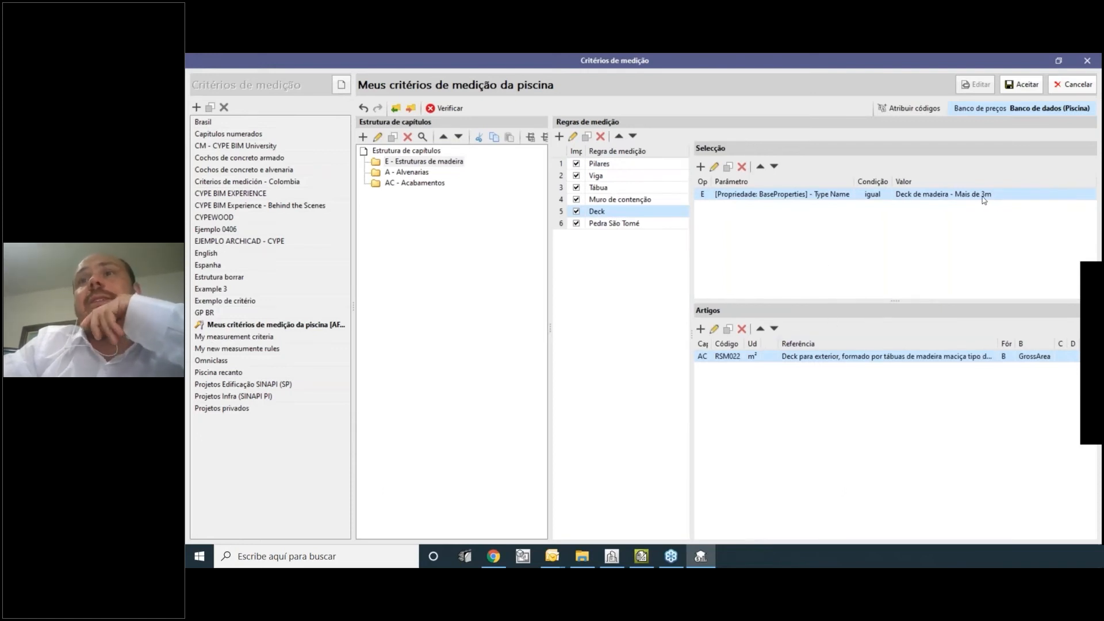
left_click(729, 167)
left_click(531, 241)
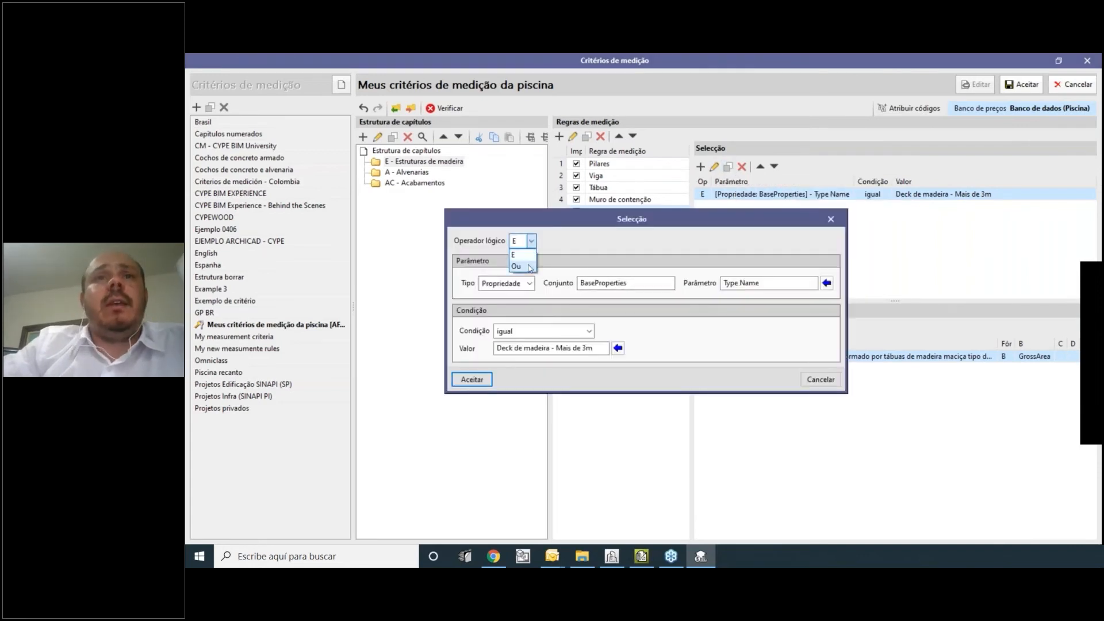
left_click(530, 268)
left_click(617, 348)
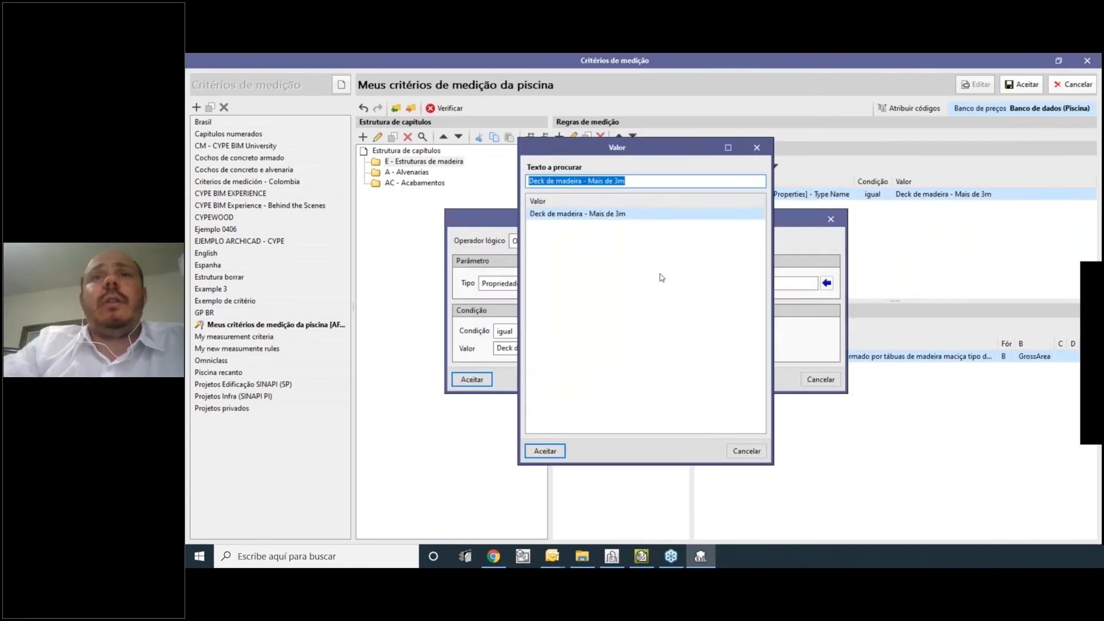
type("3M")
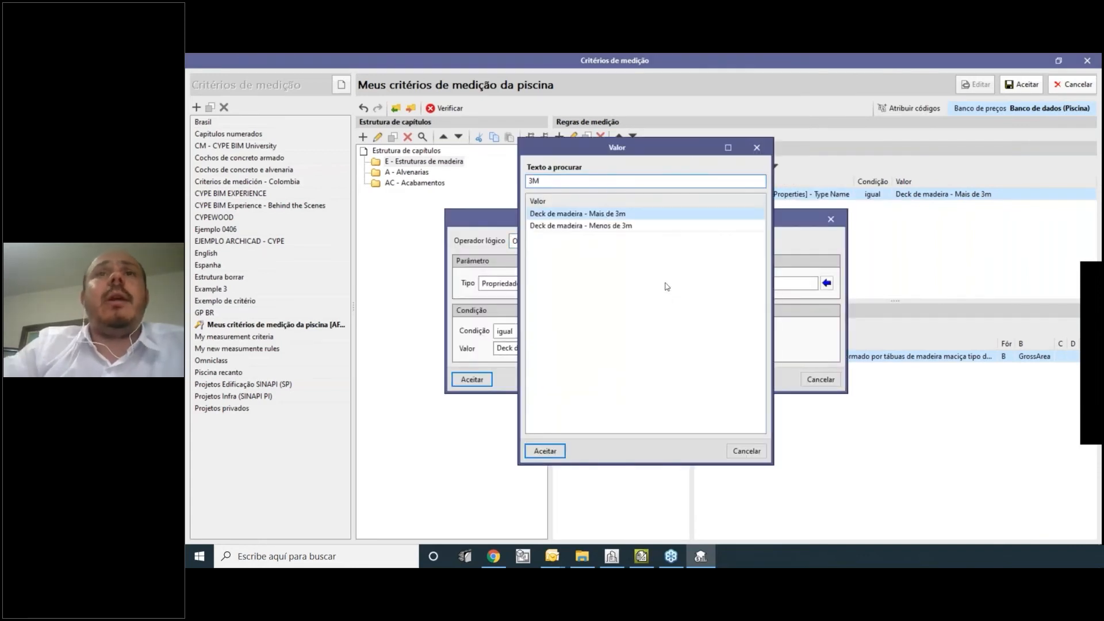
double_click(638, 226)
left_click(472, 380)
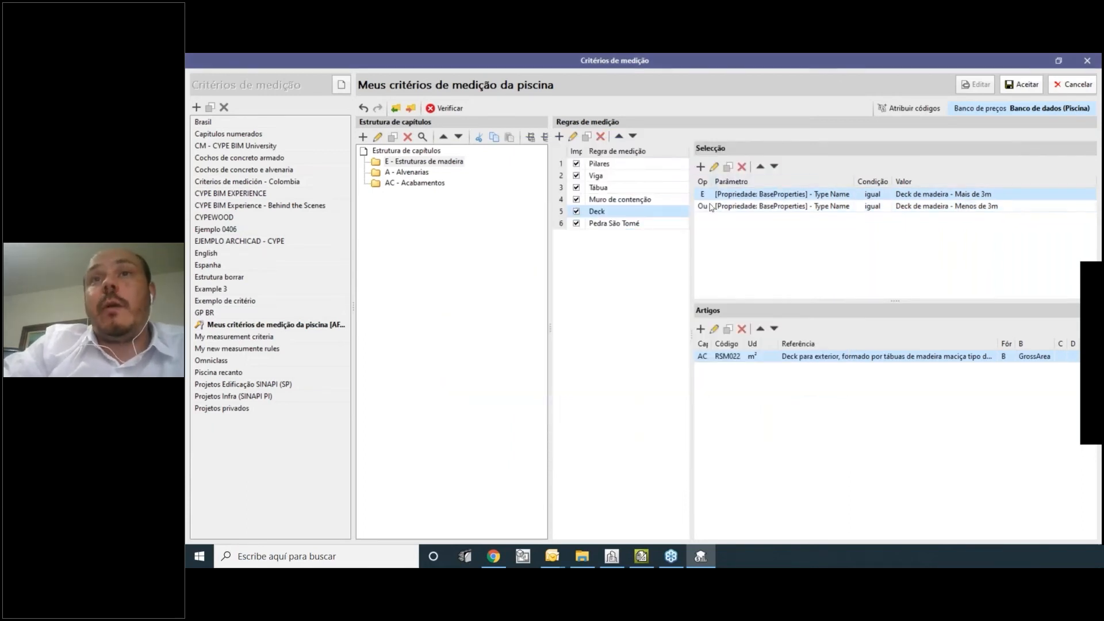
Change the logical operator of the Deck de madeira - Mais de 3m condition to Ou.
left_click(714, 167)
left_click(522, 241)
left_click(515, 266)
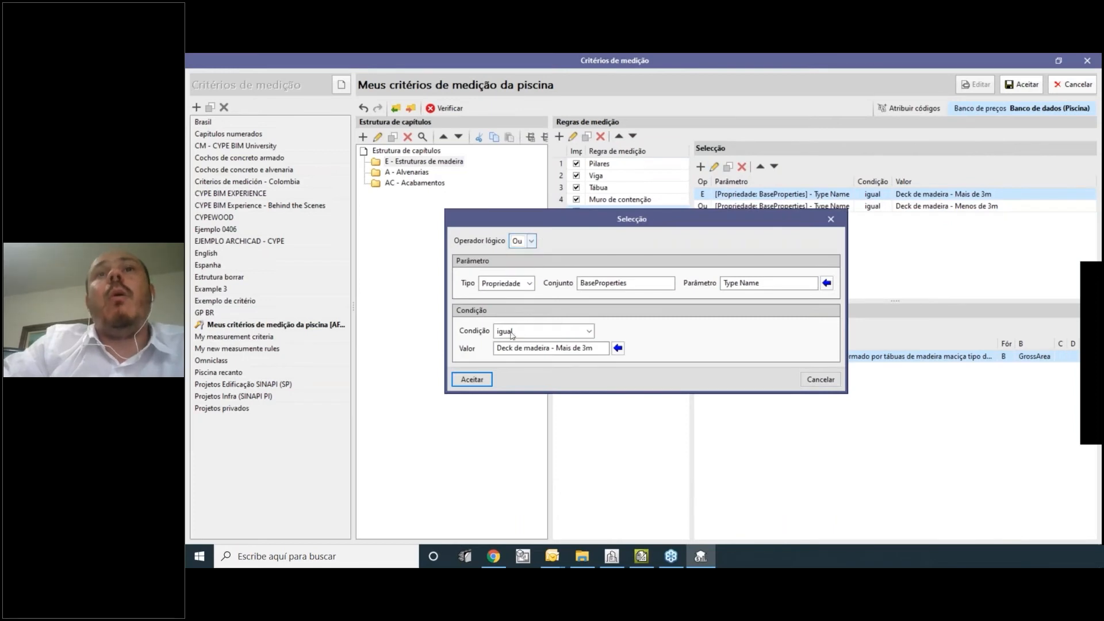
left_click(472, 379)
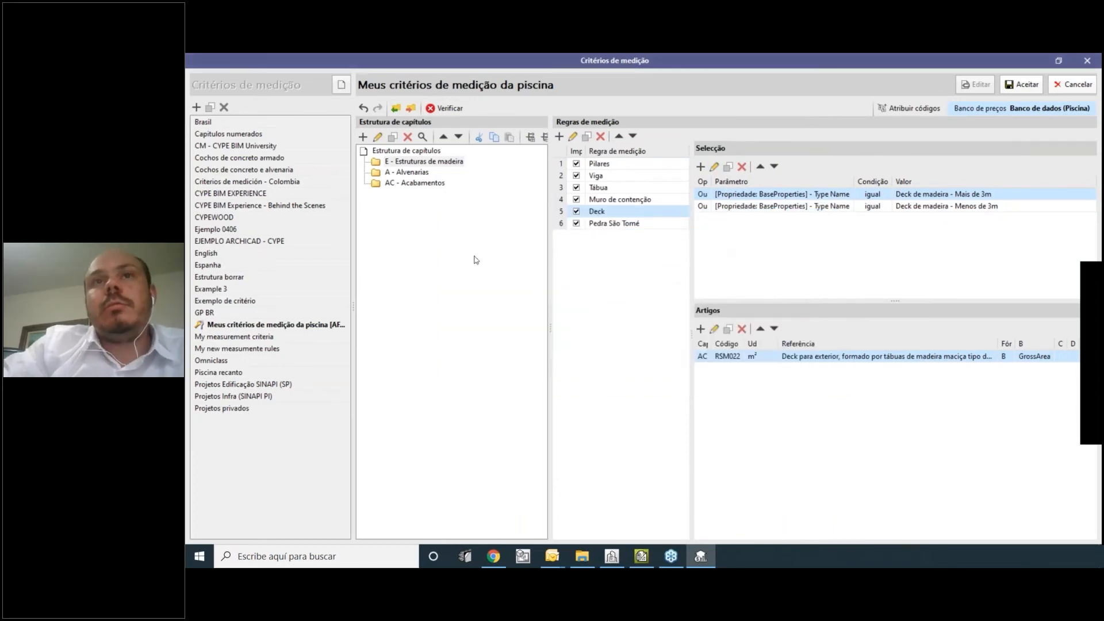
Set quantity B of item RSP009 in the Pedra São Tomé rule to the NetArea parameter, and save and close the criteria.
left_click(614, 224)
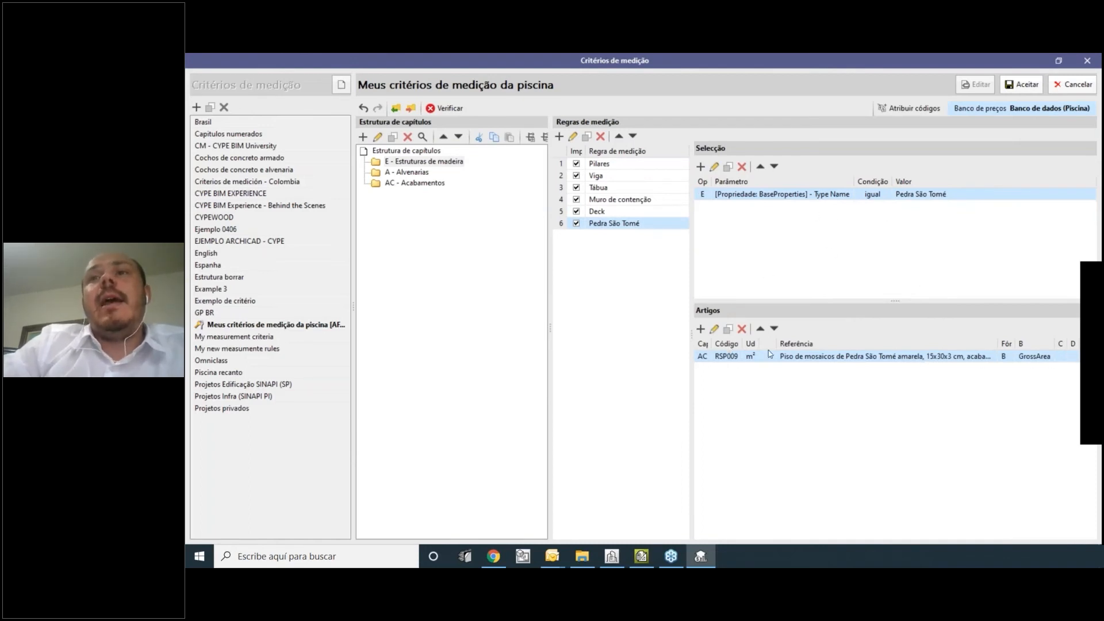
left_click(713, 329)
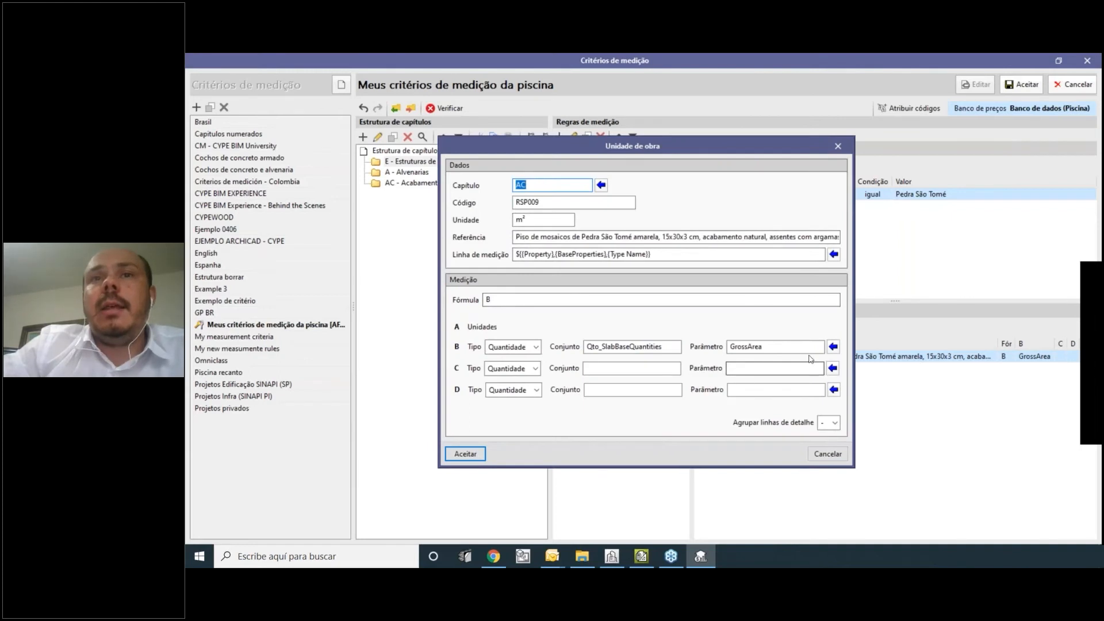
left_click(832, 346)
type("NET")
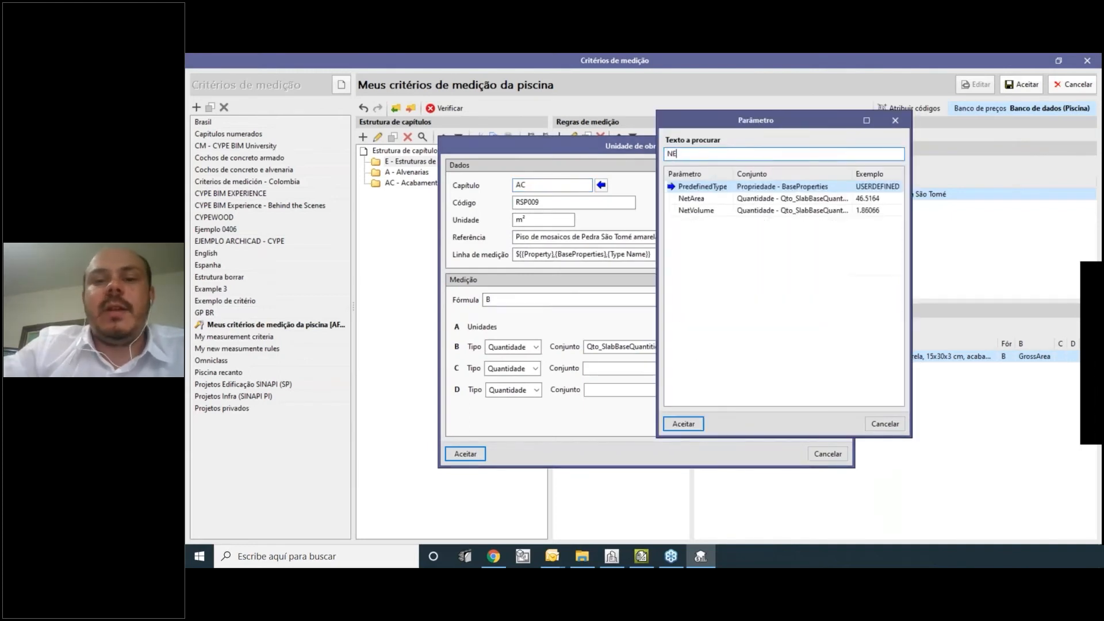
left_click(684, 423)
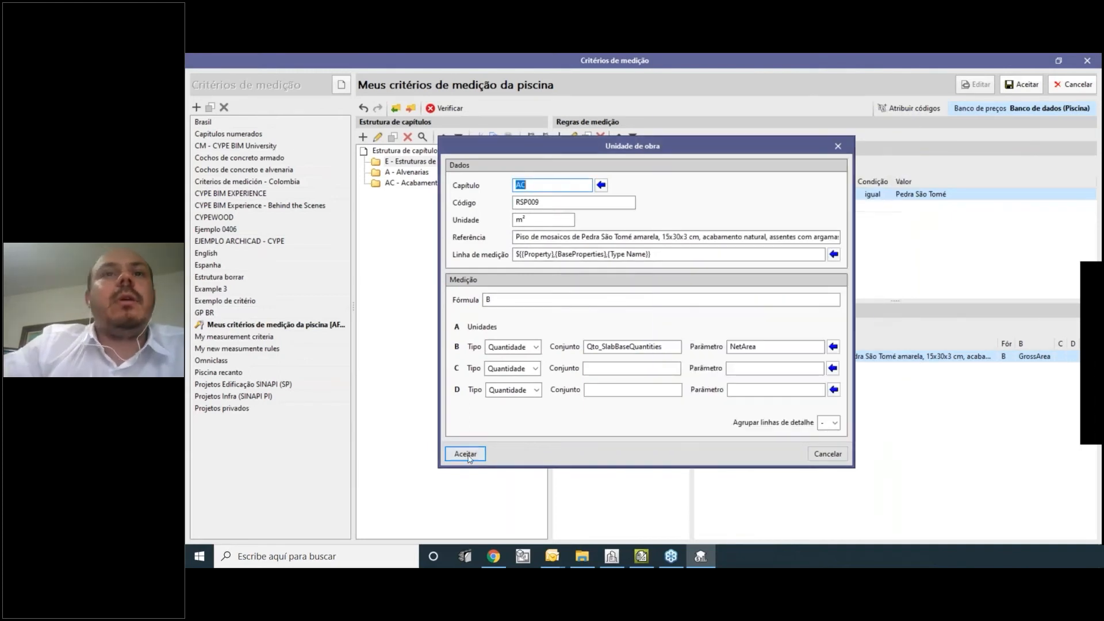
left_click(465, 453)
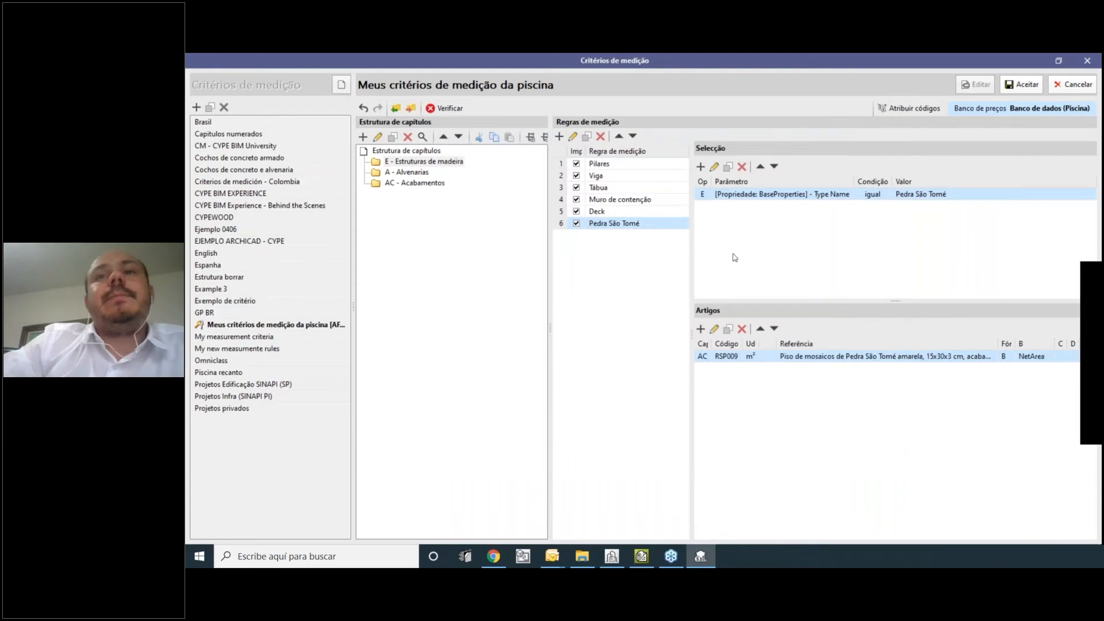
left_click(1022, 85)
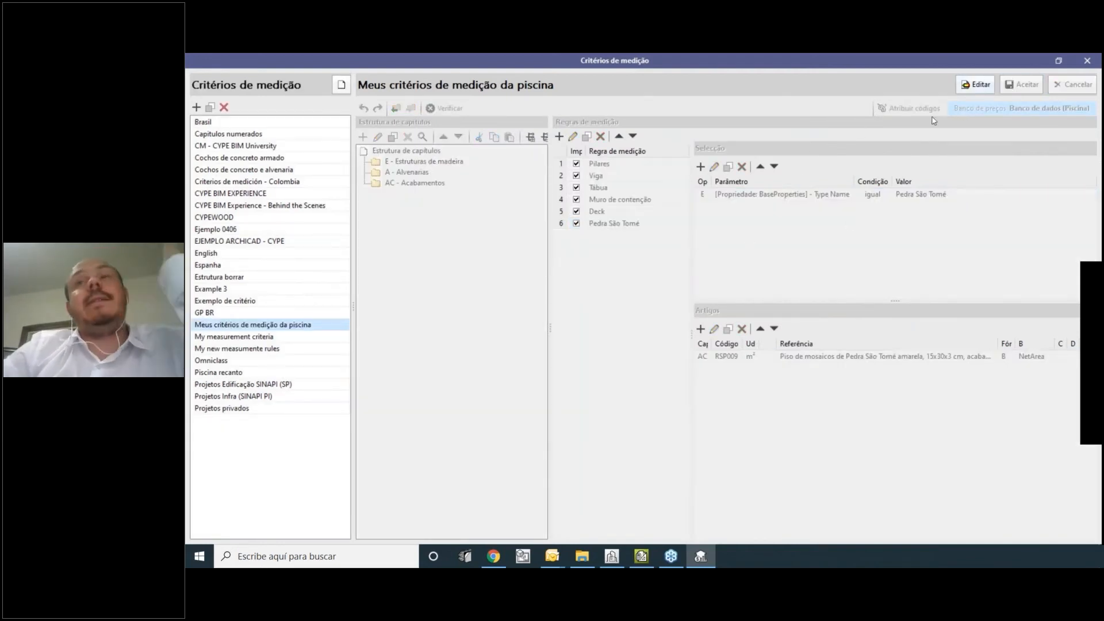
left_click(1088, 60)
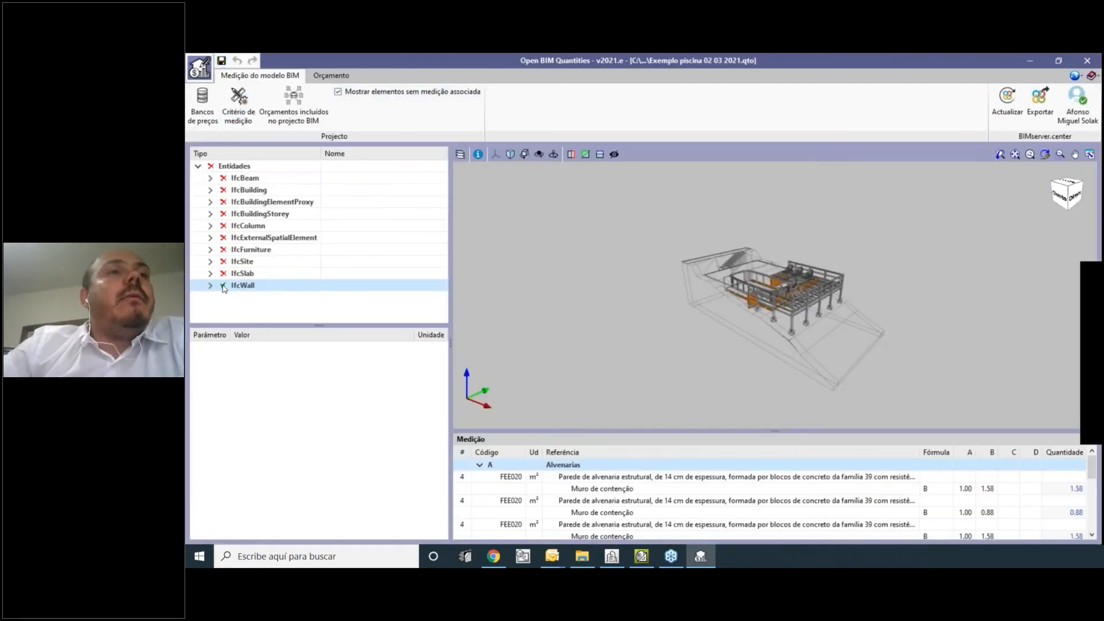
Expand the IfcColumn entities and check the measurement status and assigned item of the Pilar 15x15 (Topo) columns.
left_click(210, 226)
scroll(345, 247, "down", 5)
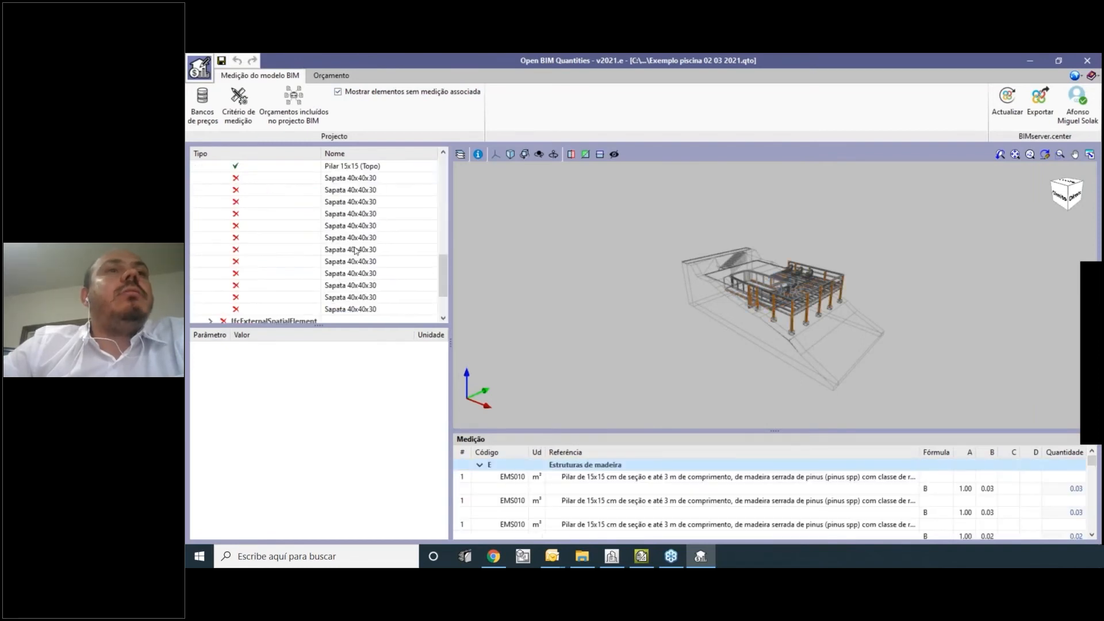
scroll(355, 250, "up", 3)
scroll(338, 262, "up", 1)
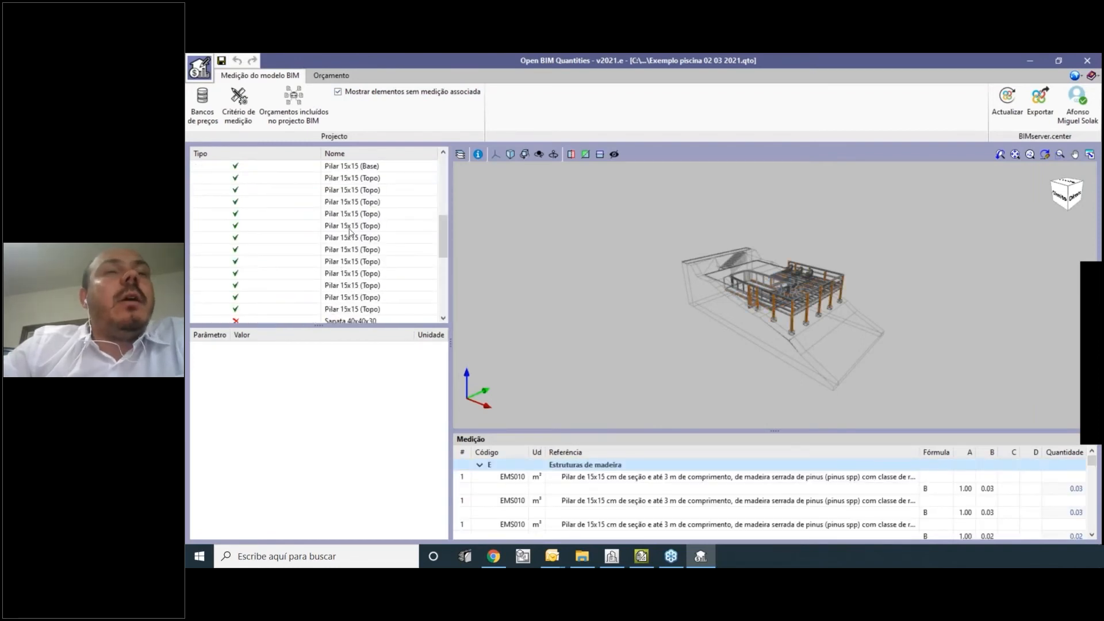
left_click(351, 229)
left_click(355, 253)
scroll(356, 253, "up", 1)
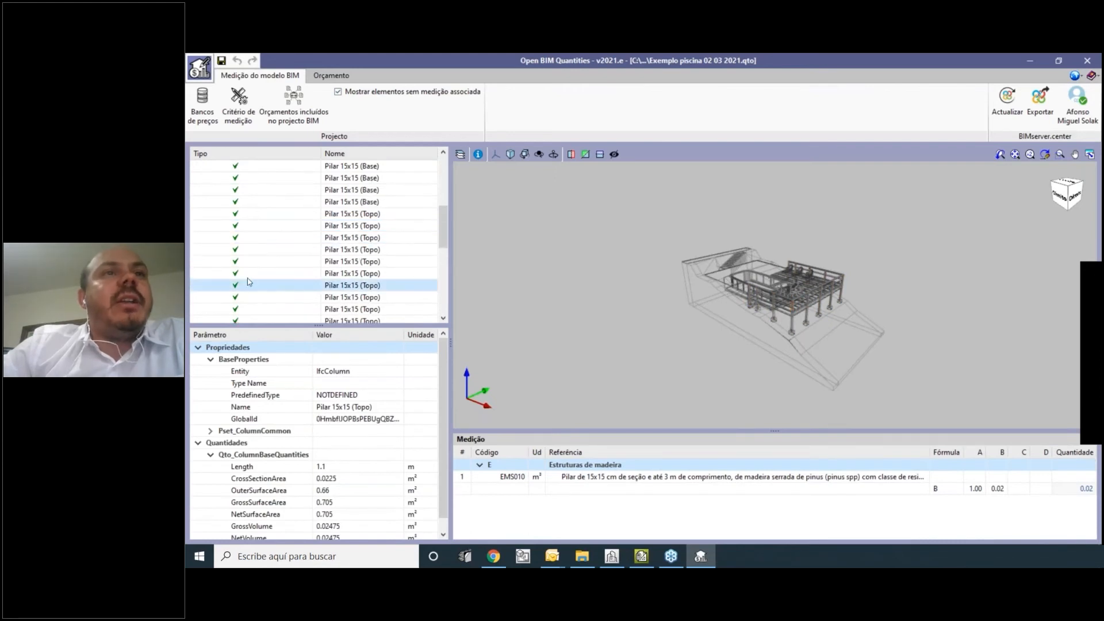
Inspect the Pilar 15x15 (Topo) columns and a Sapata 40x40x30 footing, checking their measurement status and position in the 3D model.
scroll(247, 284, "up", 2)
left_click(342, 202)
left_click(279, 289)
scroll(276, 261, "down", 3)
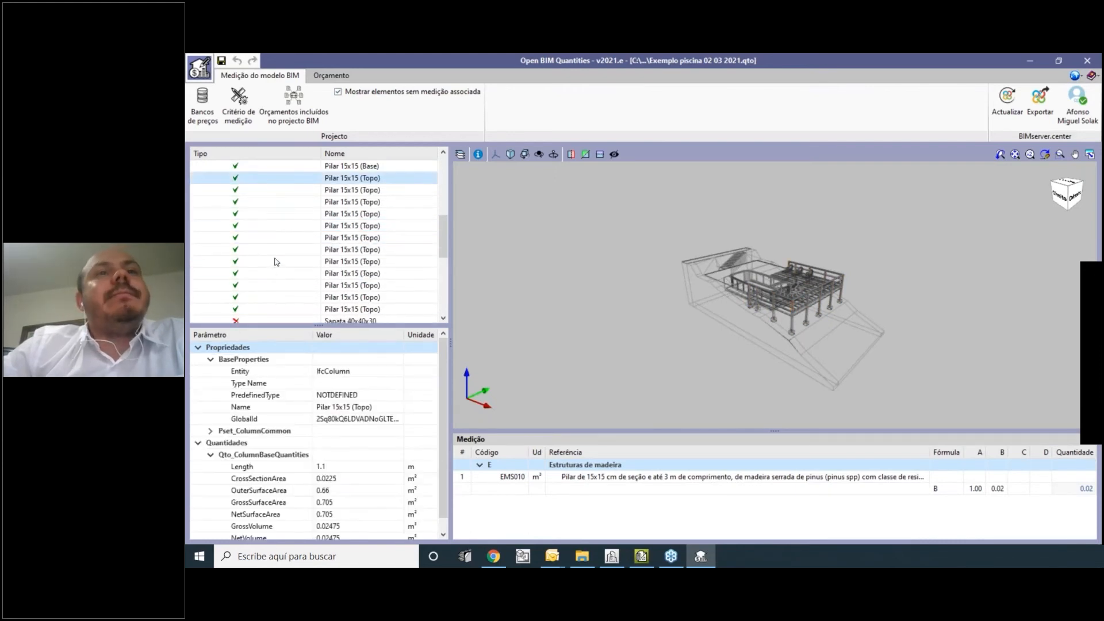
left_click(277, 260)
scroll(290, 257, "down", 2)
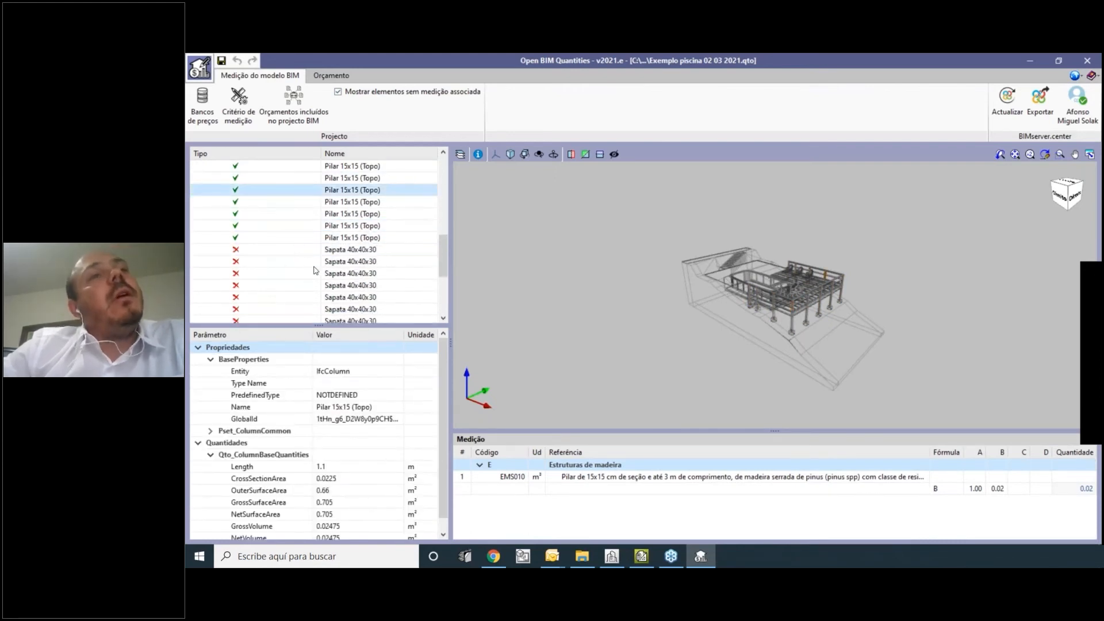
left_click(315, 272)
scroll(707, 326, "up", 5)
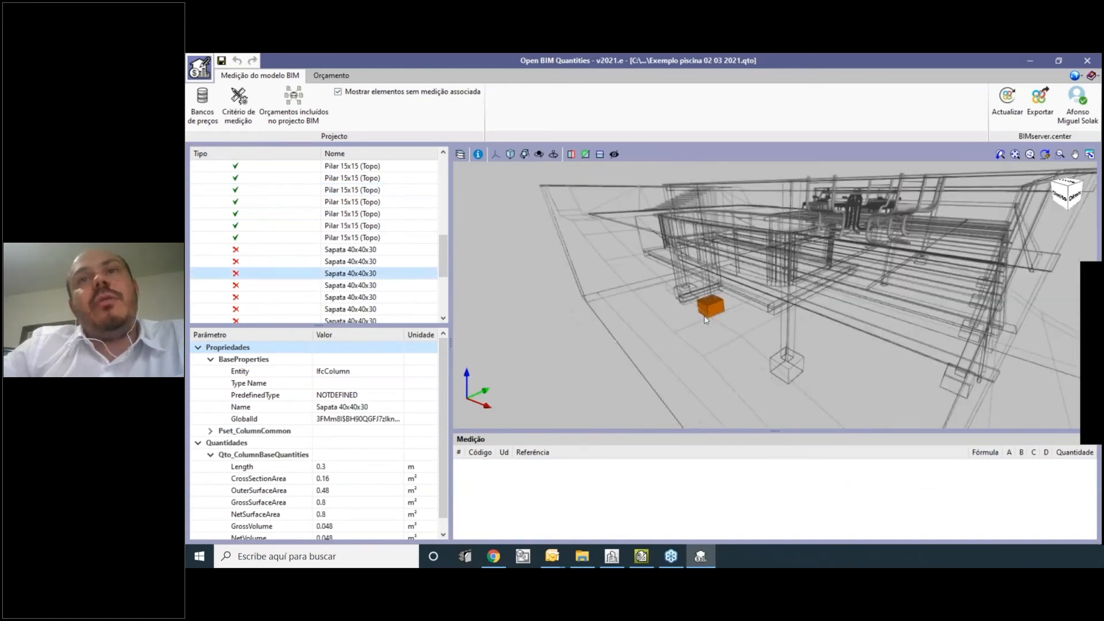
scroll(623, 253, "down", 1)
scroll(355, 278, "down", 3)
scroll(355, 278, "up", 4)
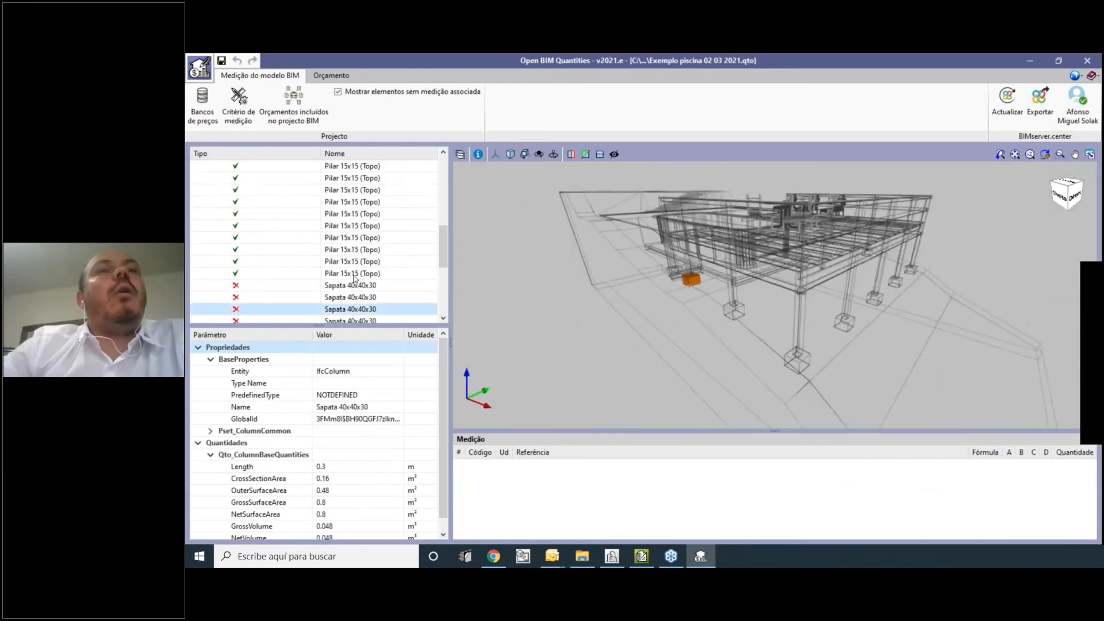
Check the item assigned to the Pilar 15x15 (Base) and (Topo) columns and their location in the model.
left_click(351, 241)
scroll(353, 240, "up", 2)
left_click(353, 240)
left_click(365, 199)
left_click(365, 192)
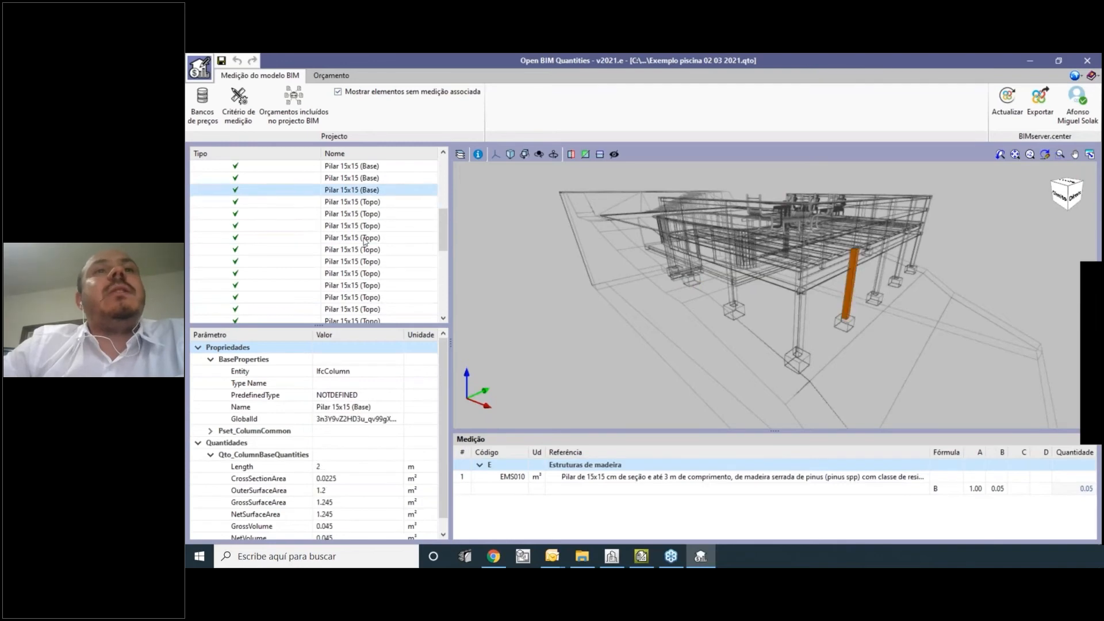
left_click(365, 239)
Update the budget measurement, eliminating the current budget data, using price bank Banco de dados (Piscina) and a currency parity of 1.
left_click(331, 76)
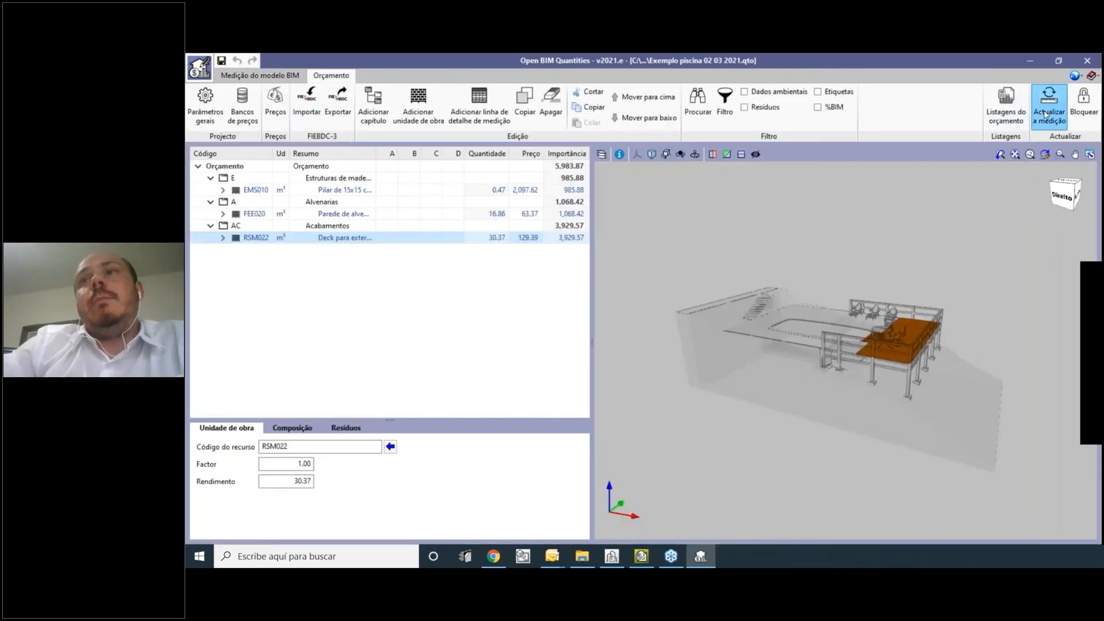
left_click(1049, 107)
left_click_drag(684, 263, 649, 228)
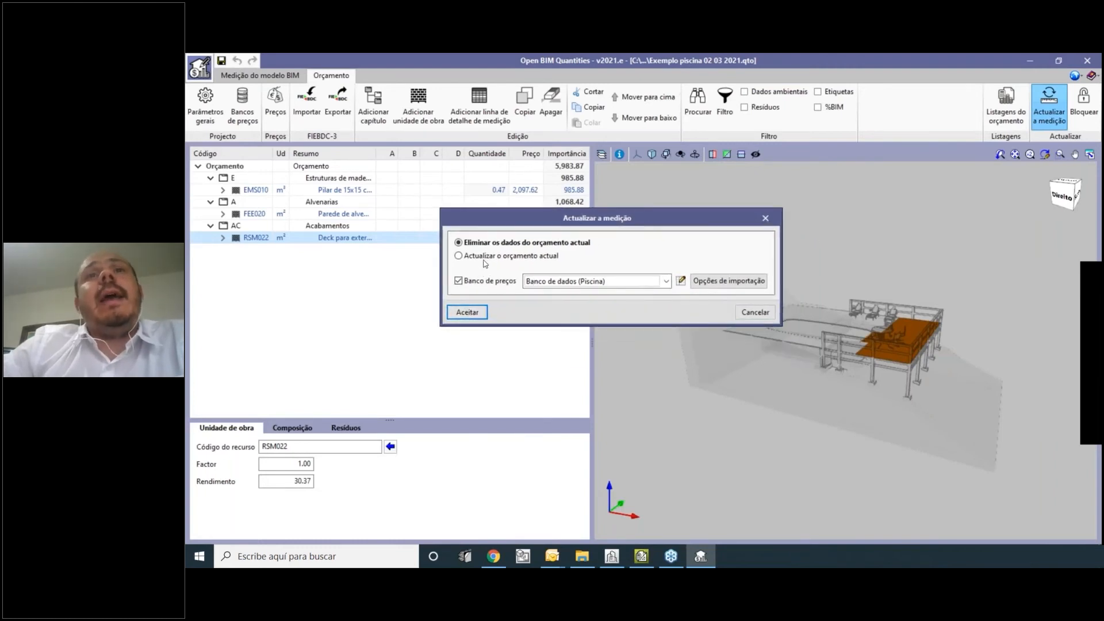
left_click(476, 313)
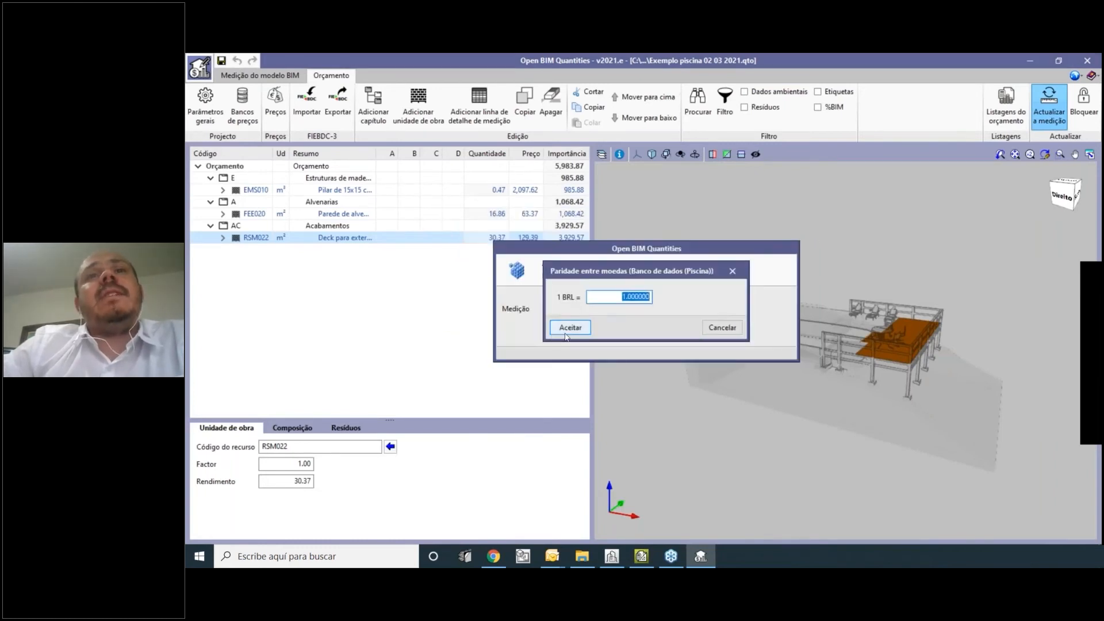
left_click(569, 329)
left_click(645, 336)
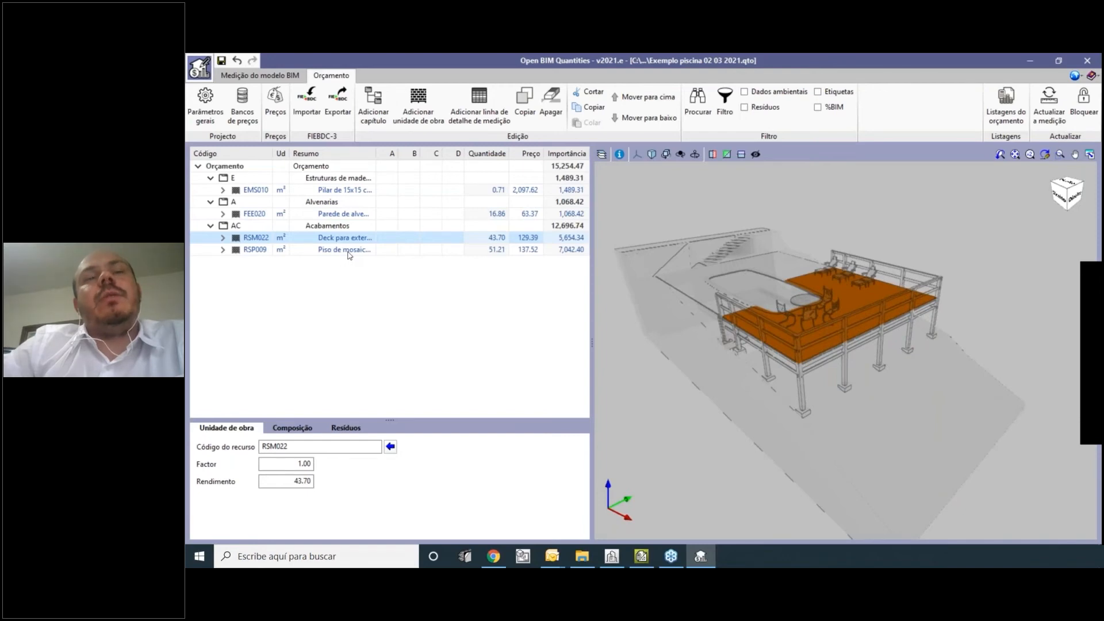
Widen the budget's Resumo column and table area, and review the deck and EMS010 pillar elements highlighted in the model.
scroll(912, 339, "up", 3)
scroll(853, 316, "down", 2)
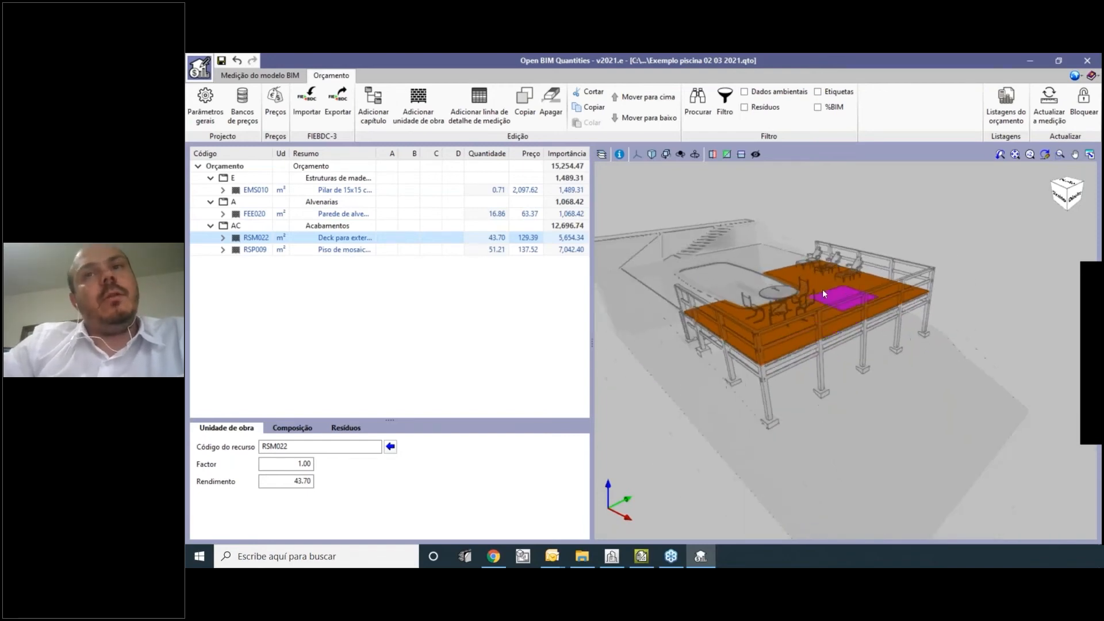
left_click_drag(378, 153, 400, 153)
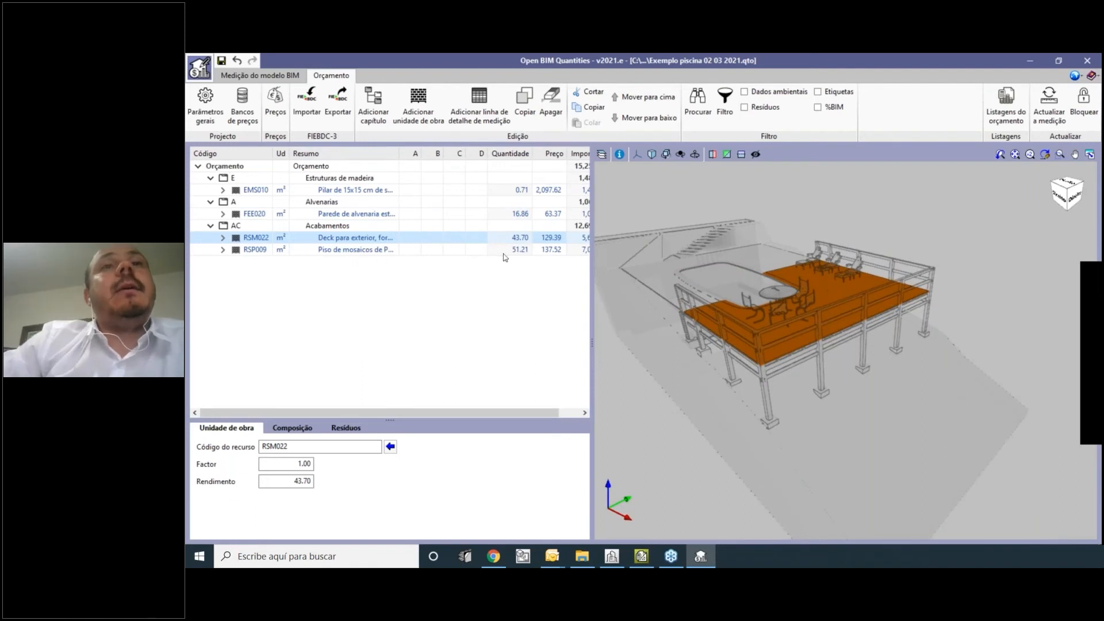
left_click_drag(594, 188, 642, 188)
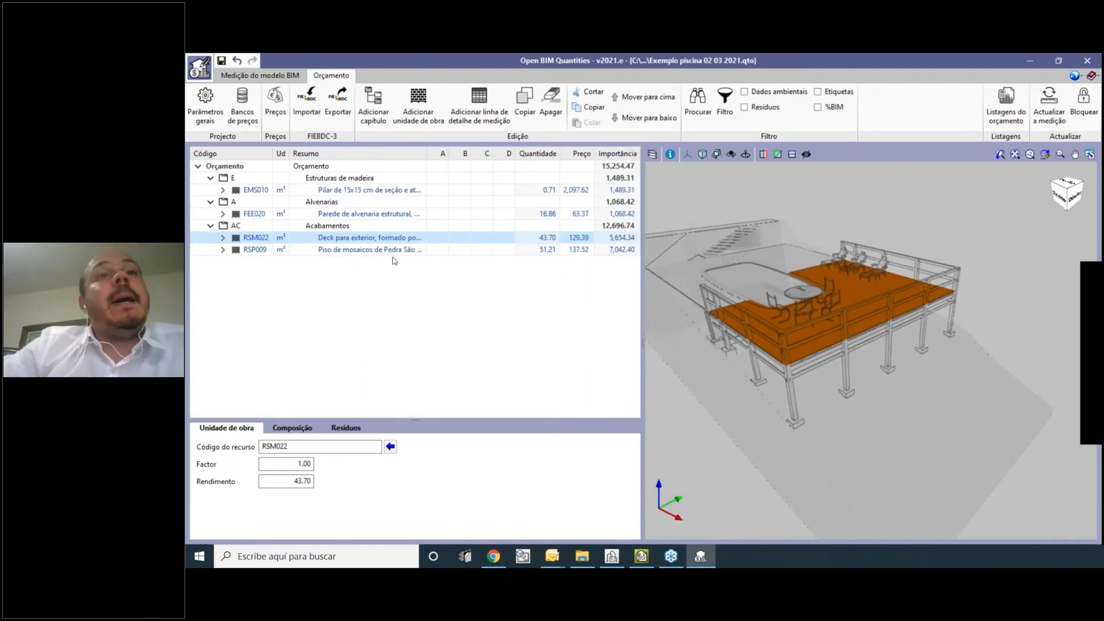
left_click(347, 191)
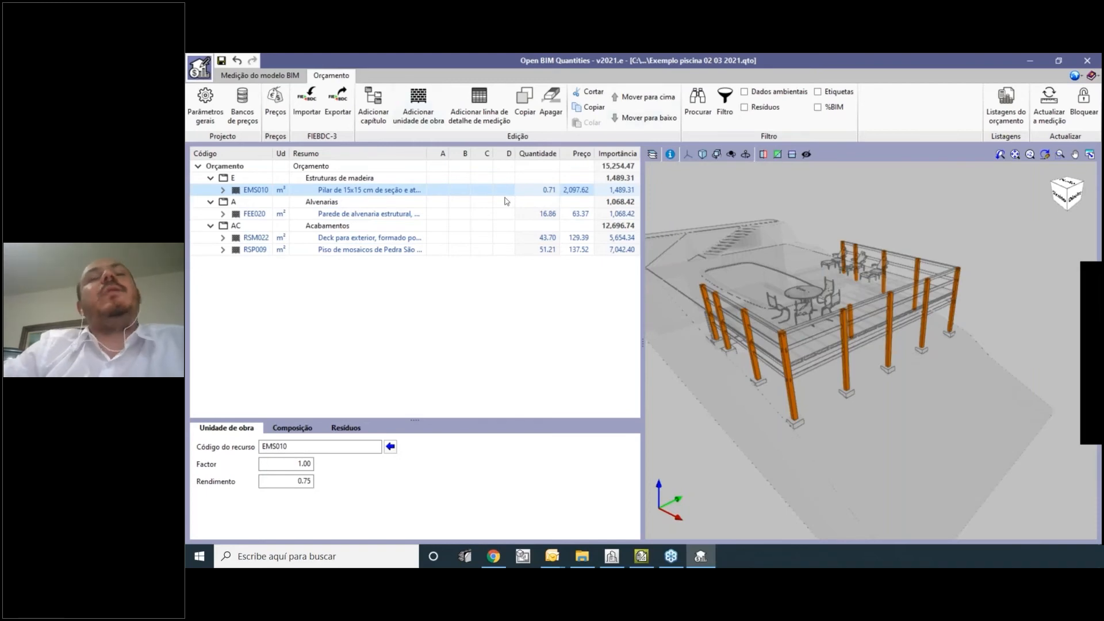
left_click(281, 75)
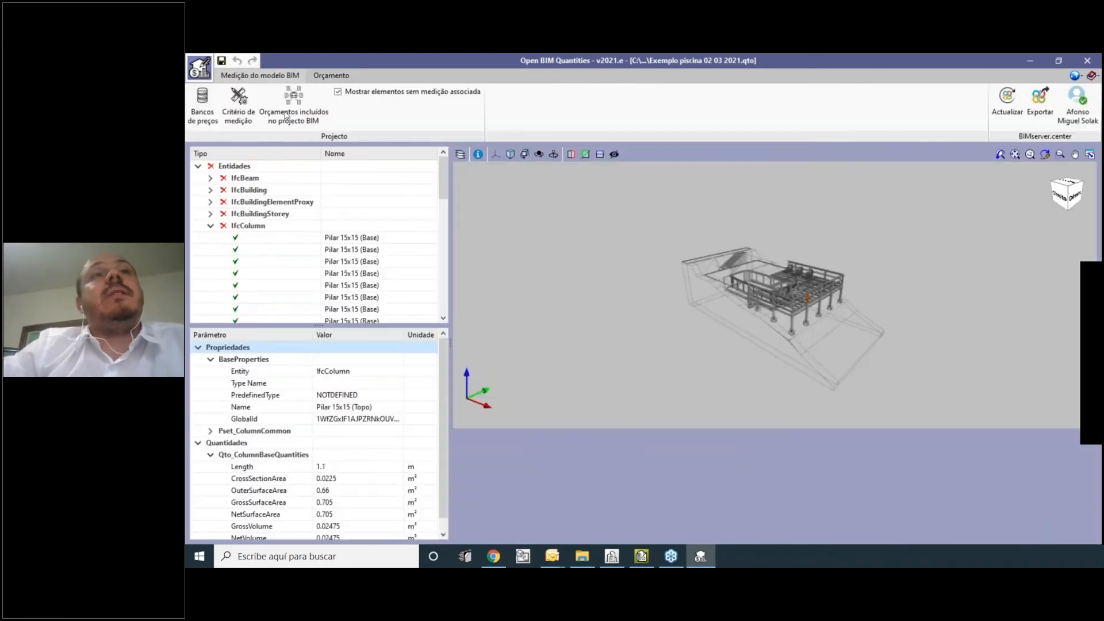
left_click(239, 99)
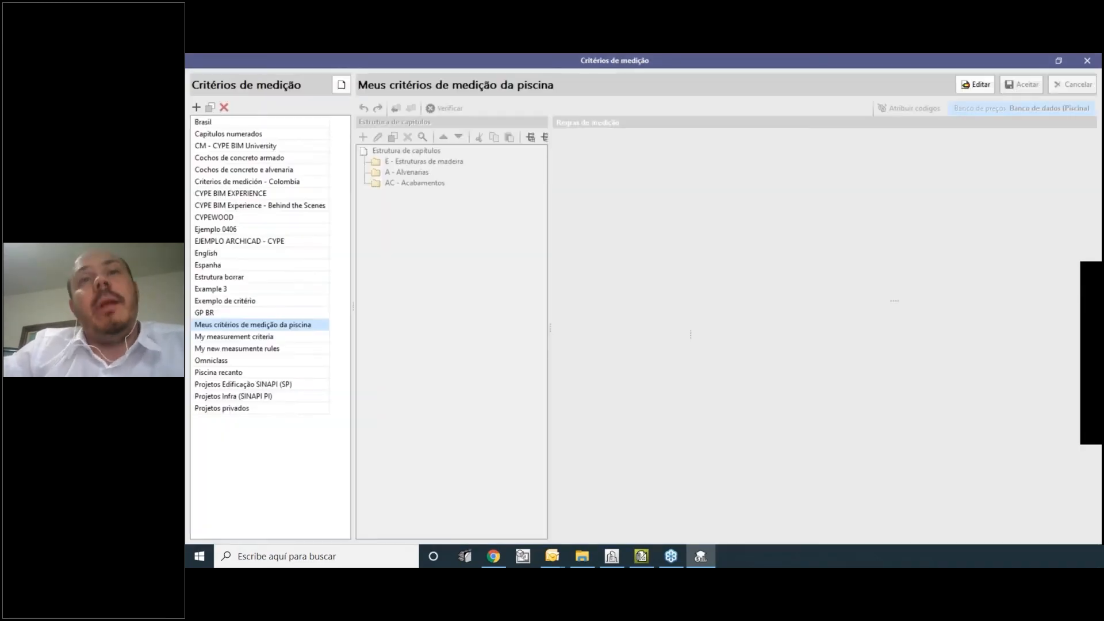
left_click(1086, 61)
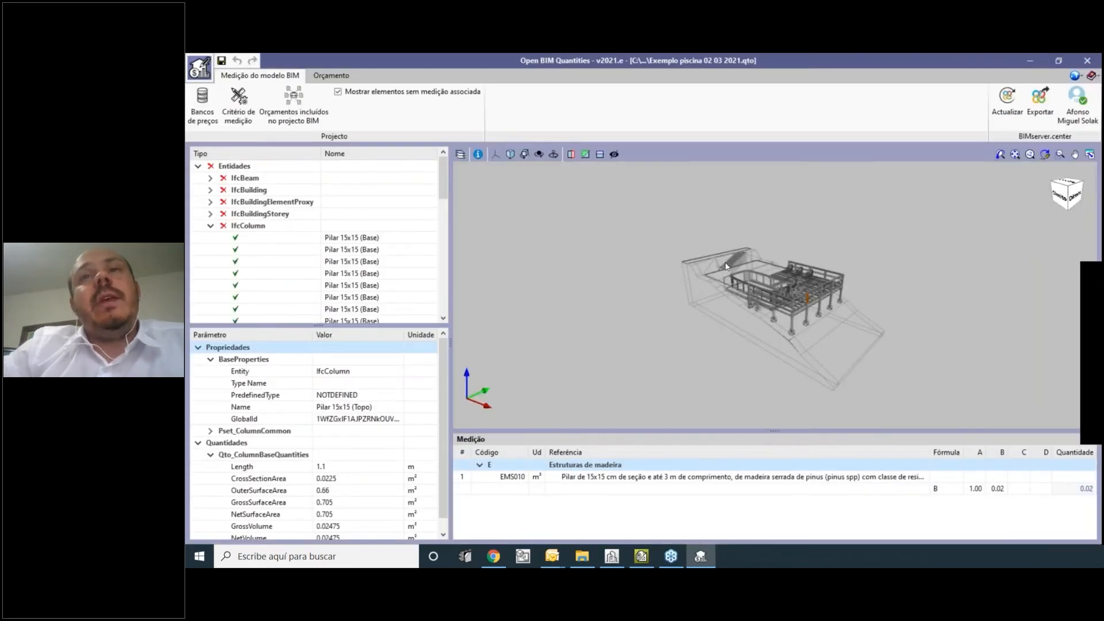
middle_click_drag(778, 306, 781, 336)
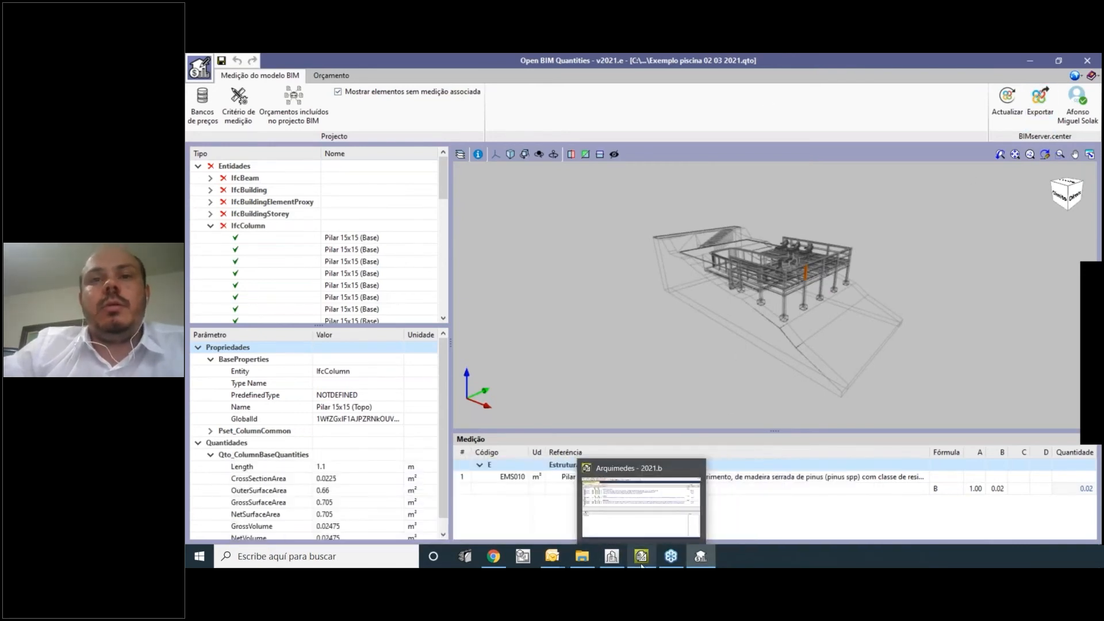
Switch to Arquimedes, open pillar item EMS010 in the price generator, and set its wood type to Dicotiledóneas.
left_click(641, 556)
left_click(368, 172)
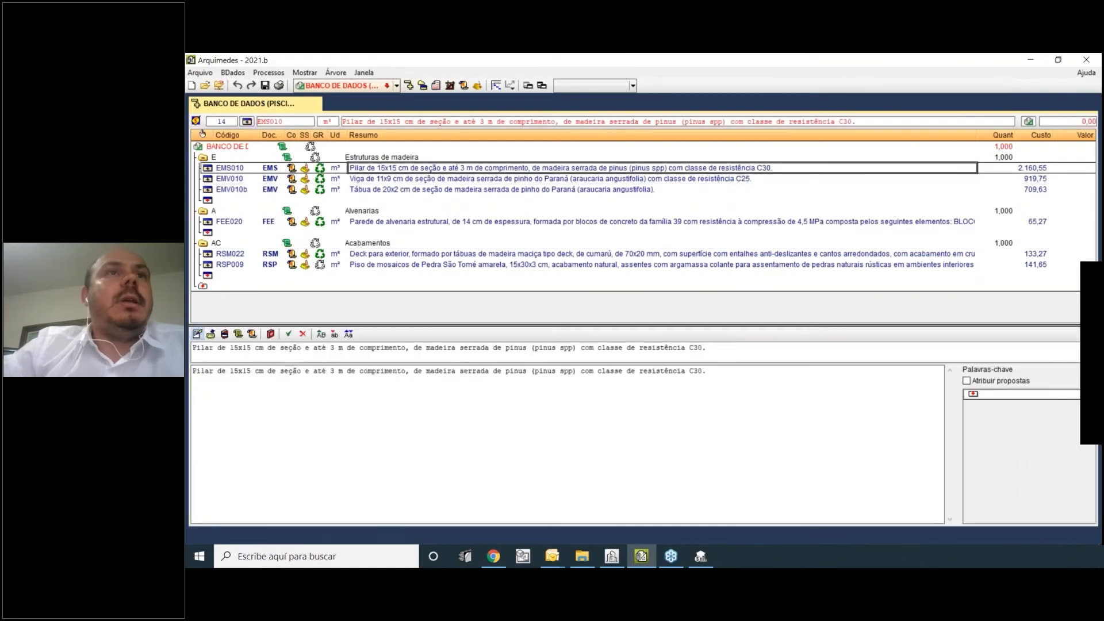
double_click(472, 167)
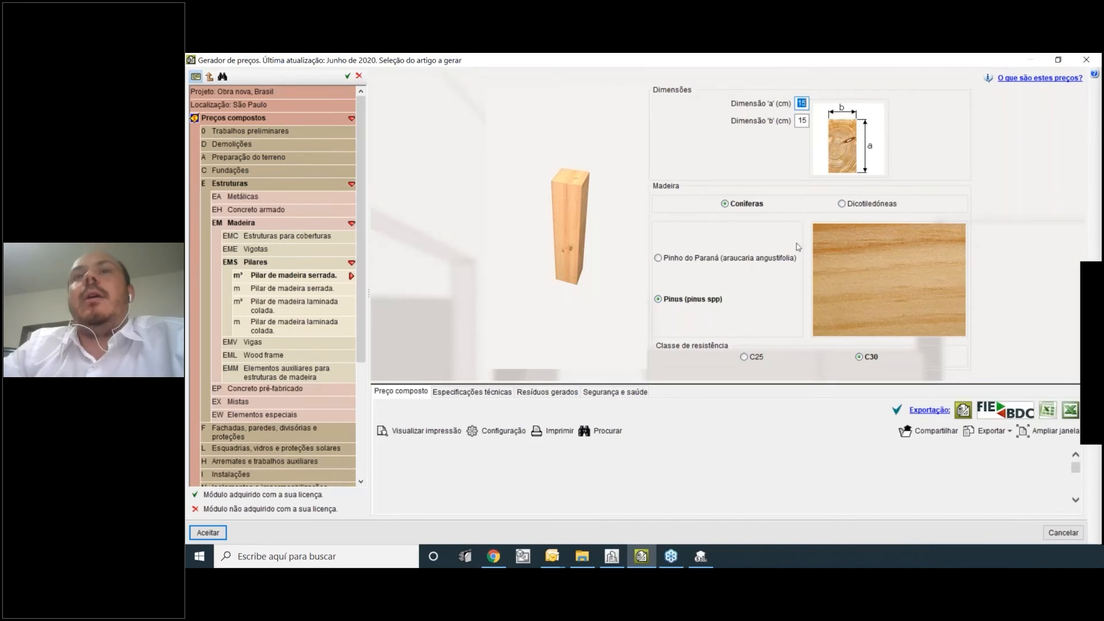
left_click(870, 201)
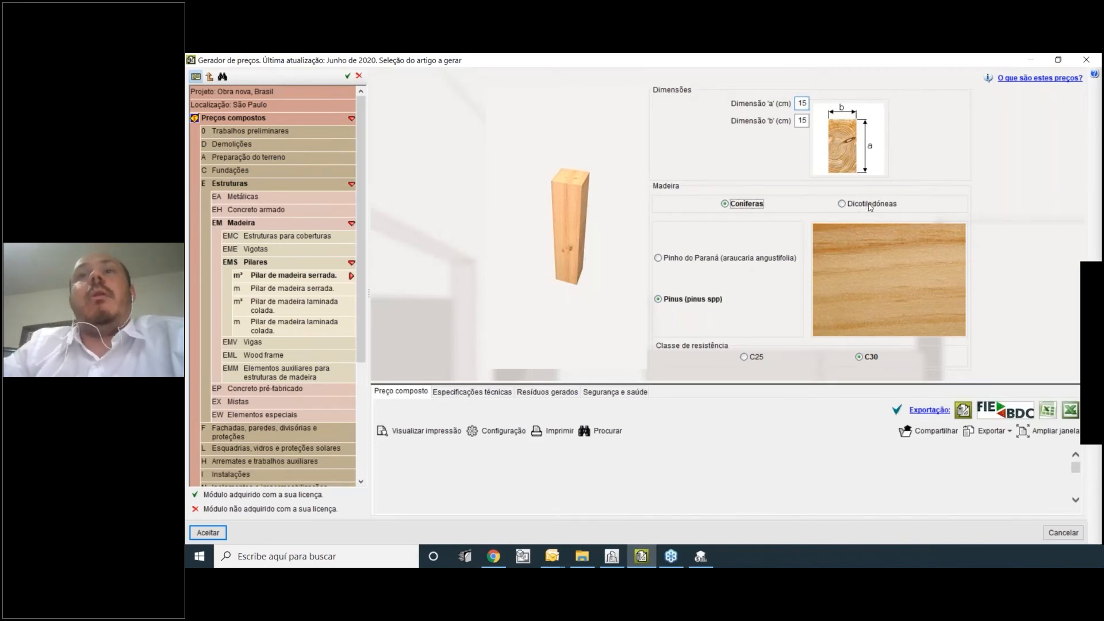
left_click(870, 204)
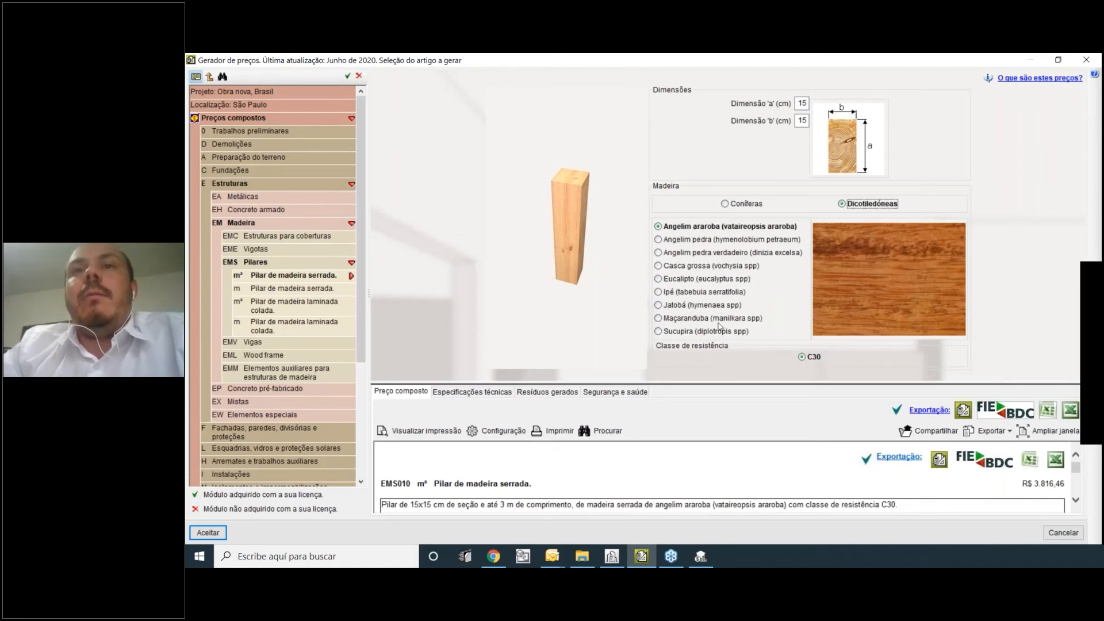
Compare Maçaranduba with Angelim araroba (vataireopsis araroba) as the pillar's wood, keep Angelim araroba, and accept the item.
left_click(688, 320)
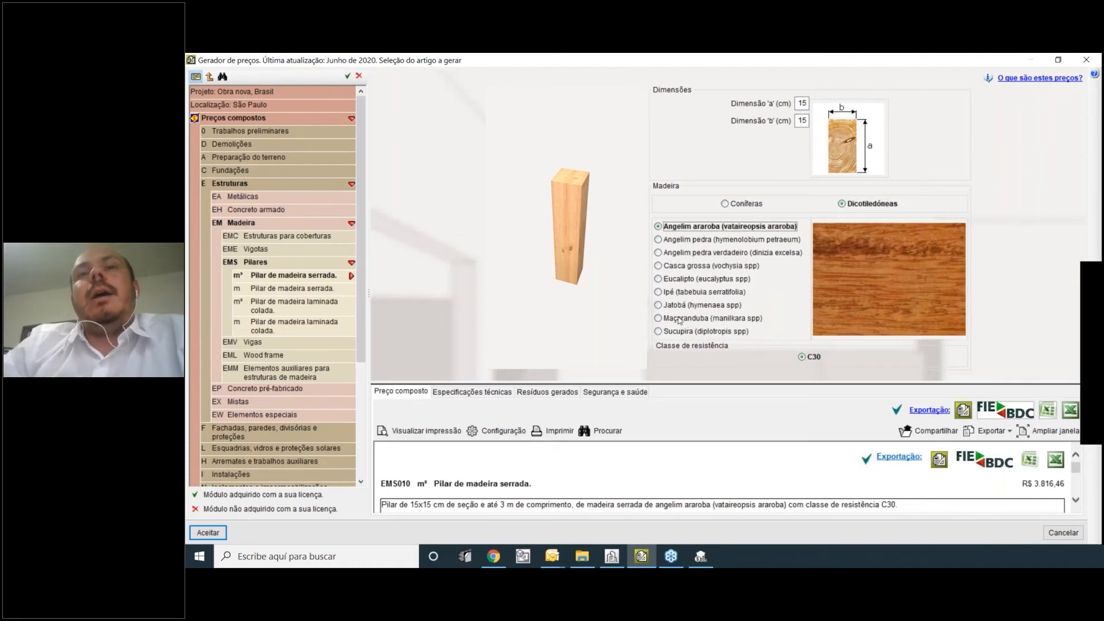
left_click(679, 320)
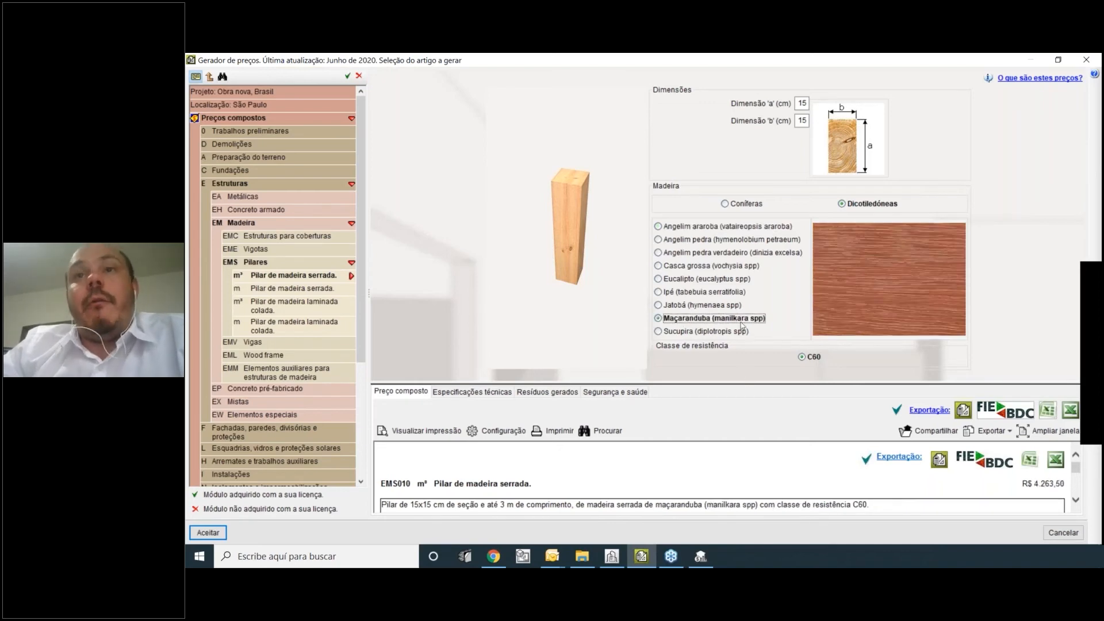
left_click(759, 226)
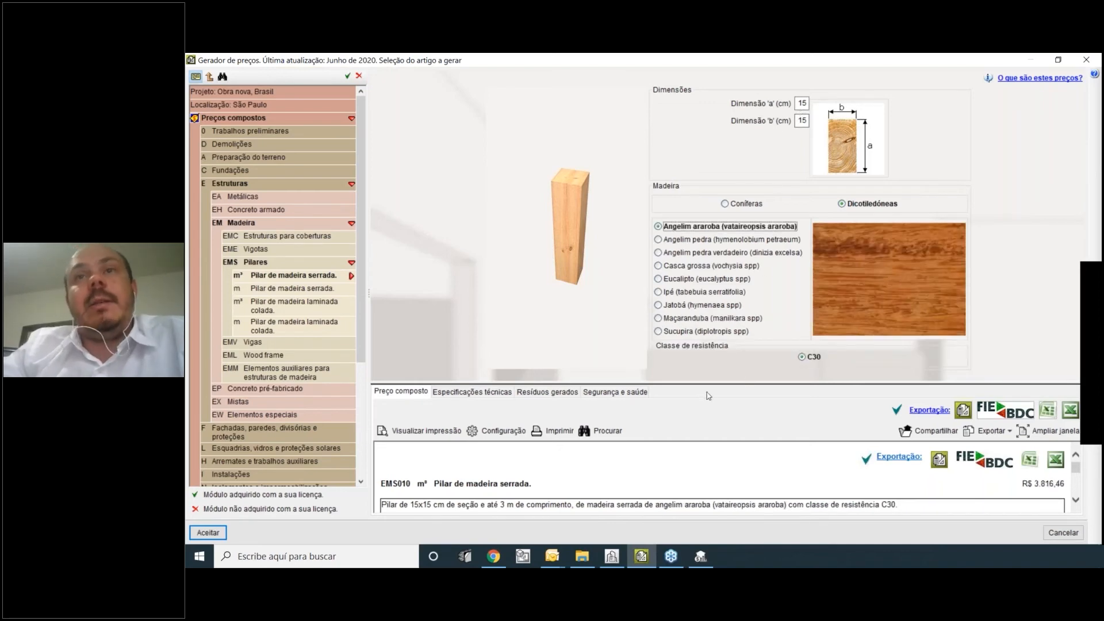
left_click_drag(711, 390, 713, 259)
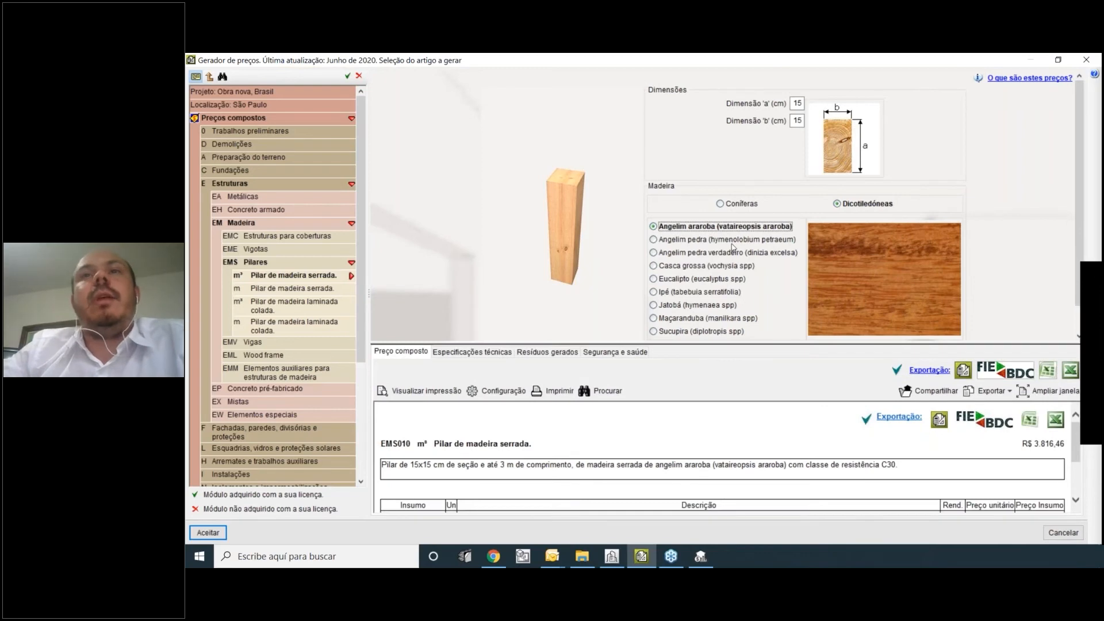
scroll(733, 250, "down", 1)
scroll(734, 250, "down", 1)
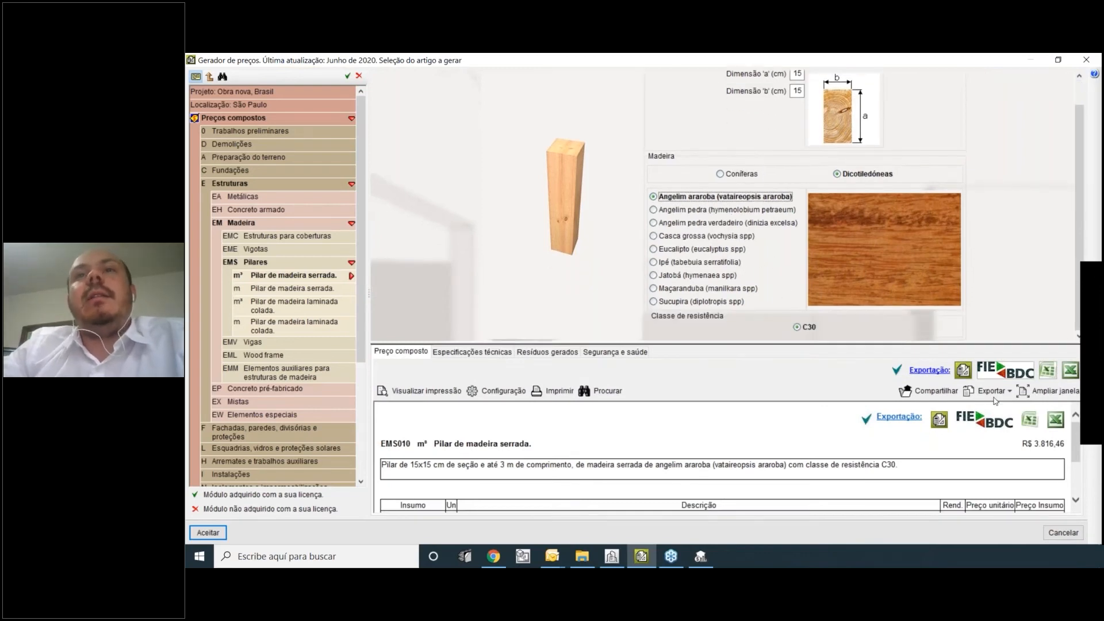
left_click(211, 534)
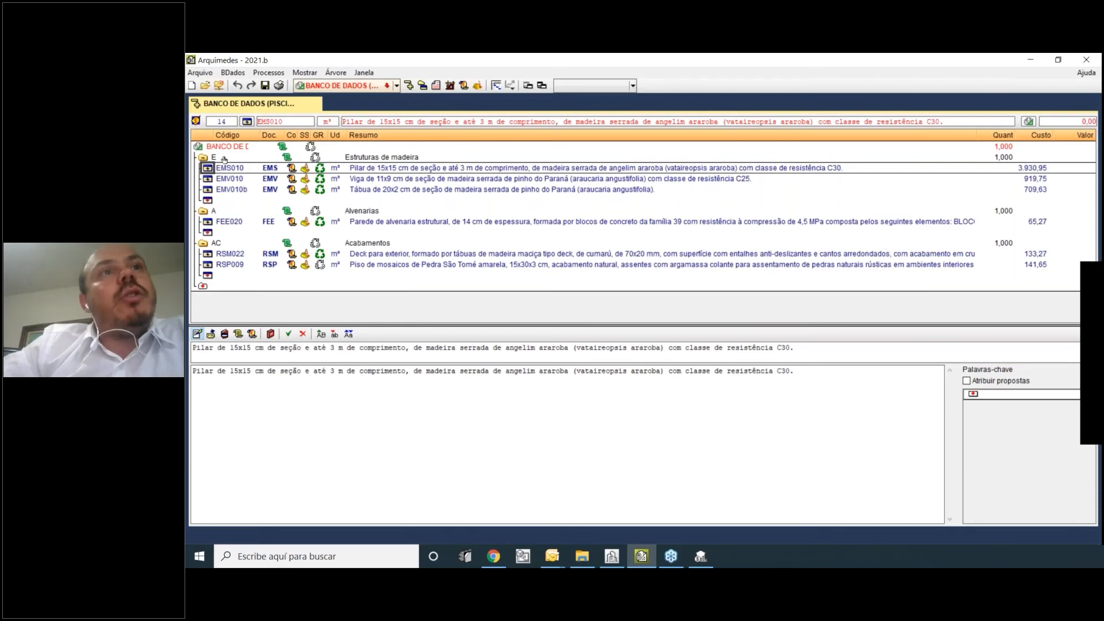
Export the price bank to FIEBDC-3 as Banco de dados (Piscina), eliminating unused items and keeping the ANSI and Orçamento options.
left_click(199, 72)
mouse_move(266, 244)
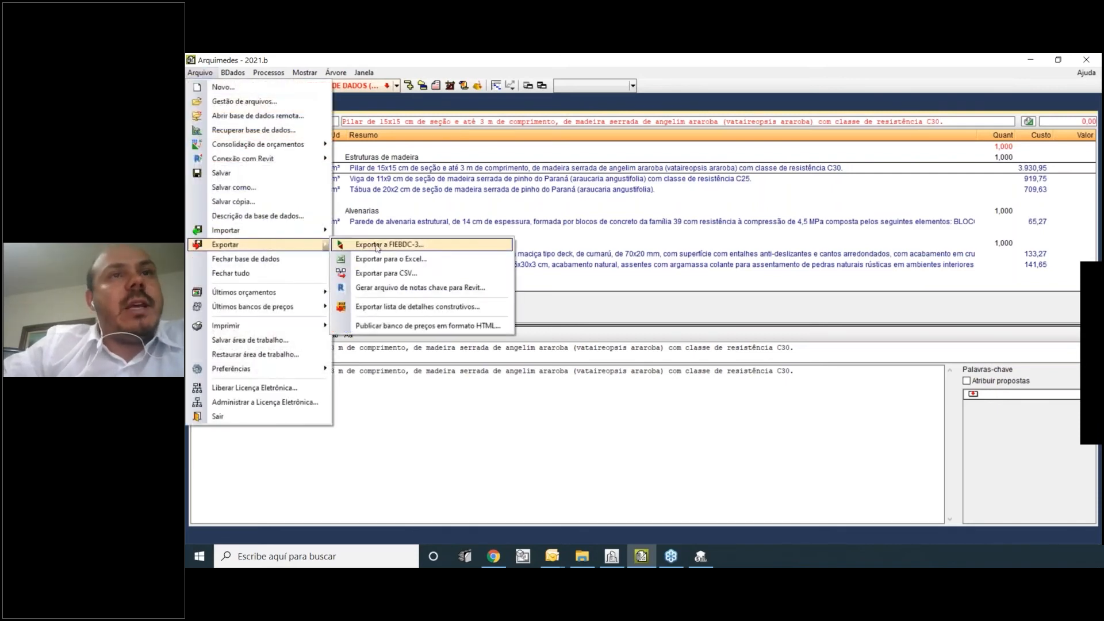
left_click(377, 245)
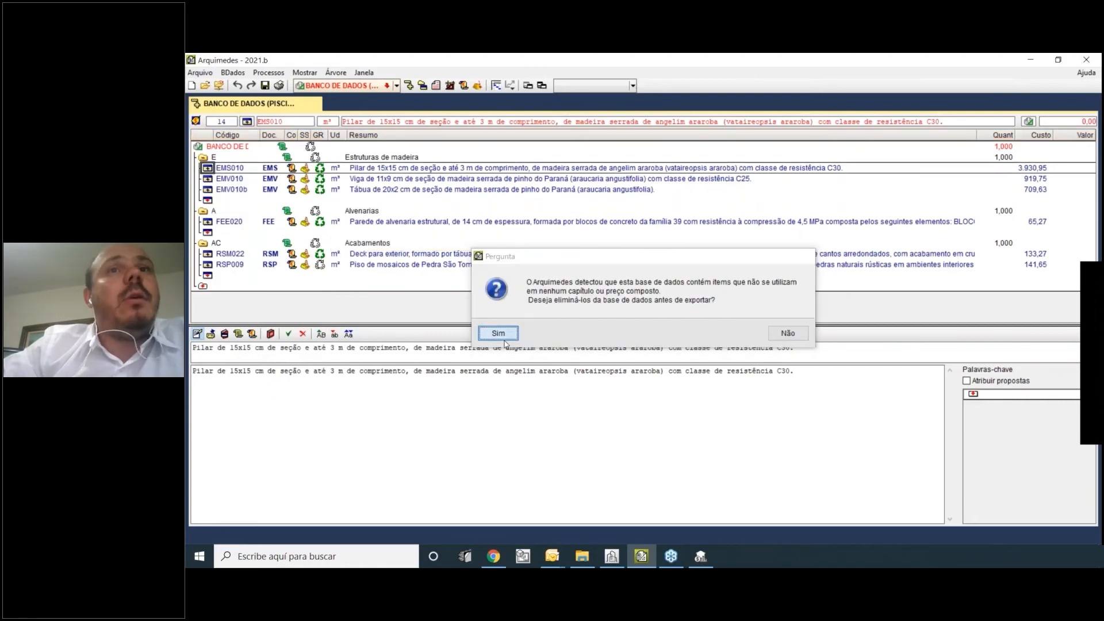
key("Return")
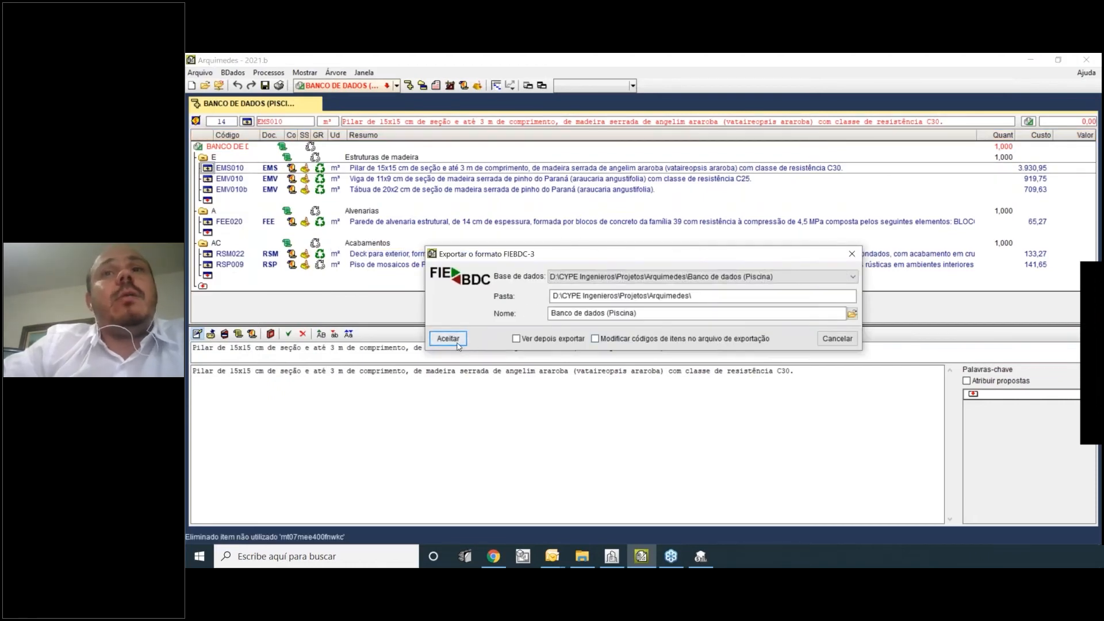
key("Return")
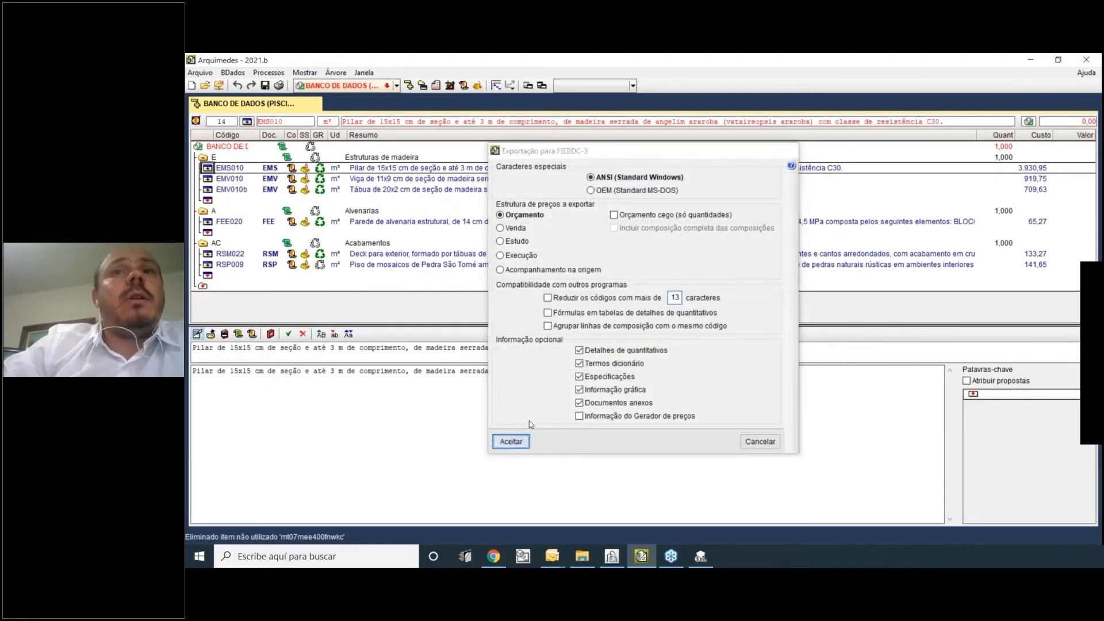
left_click(510, 441)
Switch to Open BIM Quantities and open the price bank Banco de dados (Piscina) for editing.
left_click(700, 556)
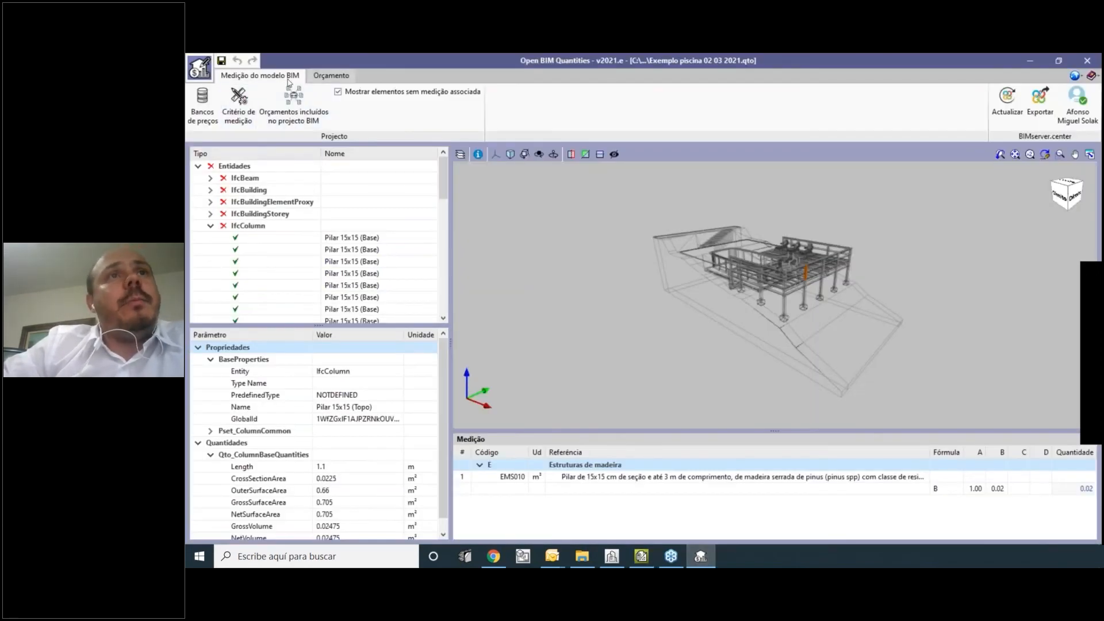
left_click(202, 103)
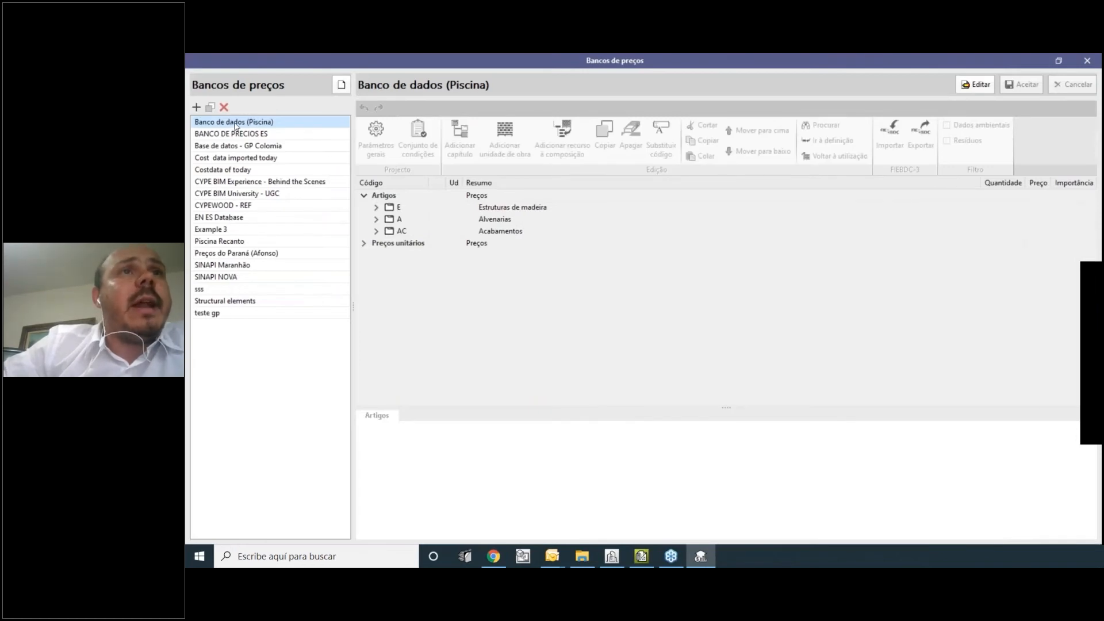
left_click(975, 84)
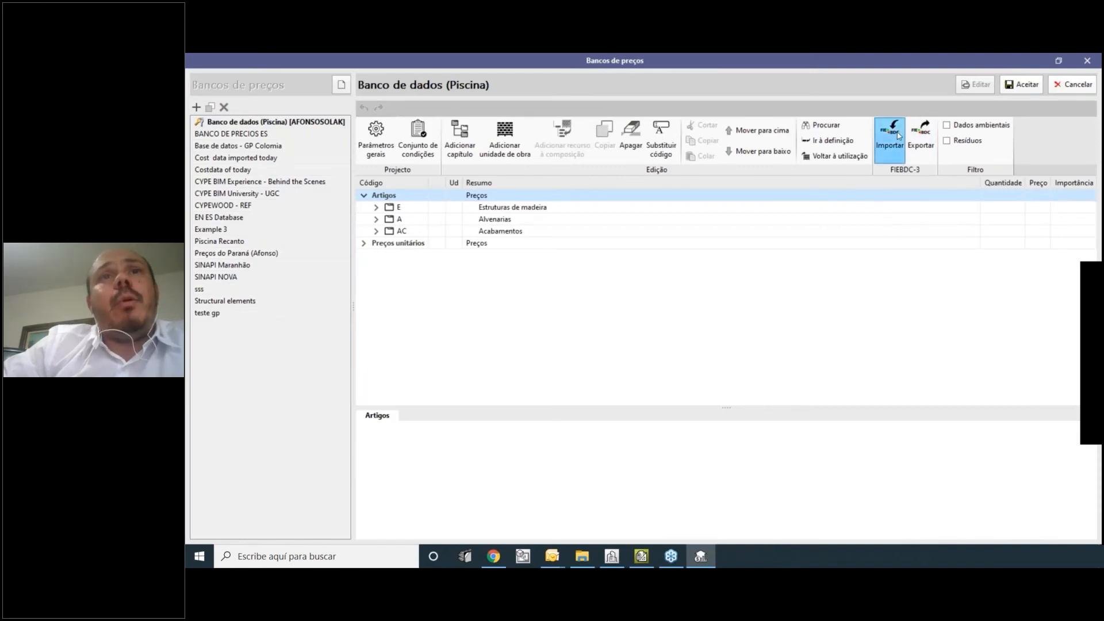
Import Banco de dados (Piscina).bc3 from the desktop with Eliminar os dados do banco de preços, and check pillar EMS010 in chapter E.
left_click(898, 136)
left_click(829, 248)
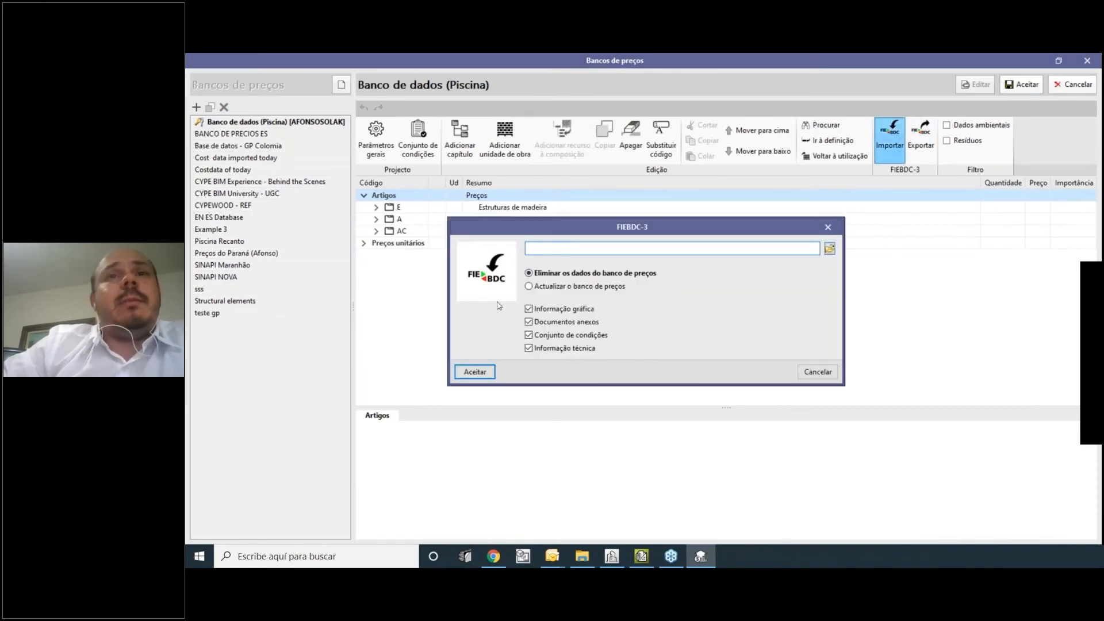
scroll(493, 346, "up", 3)
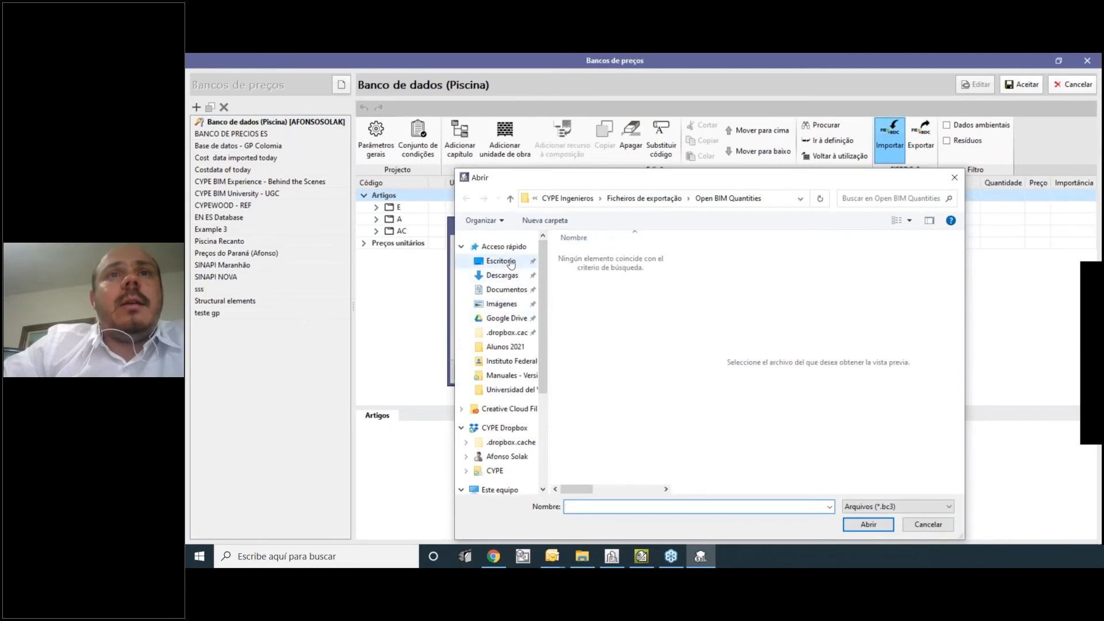
left_click(506, 262)
scroll(666, 310, "down", 1)
left_click(588, 386)
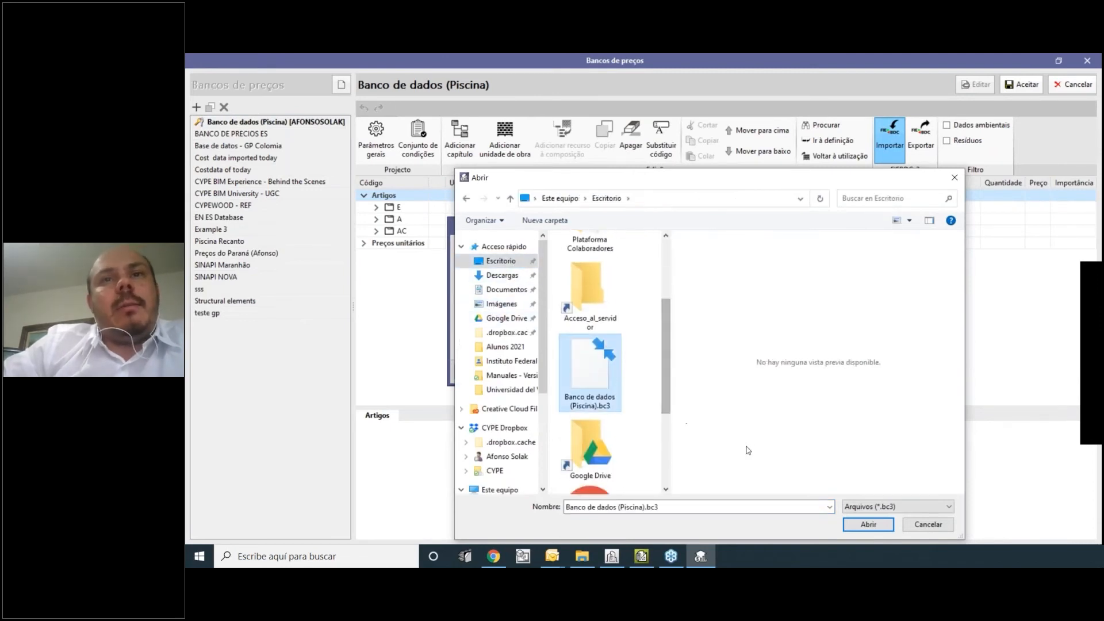
left_click(868, 525)
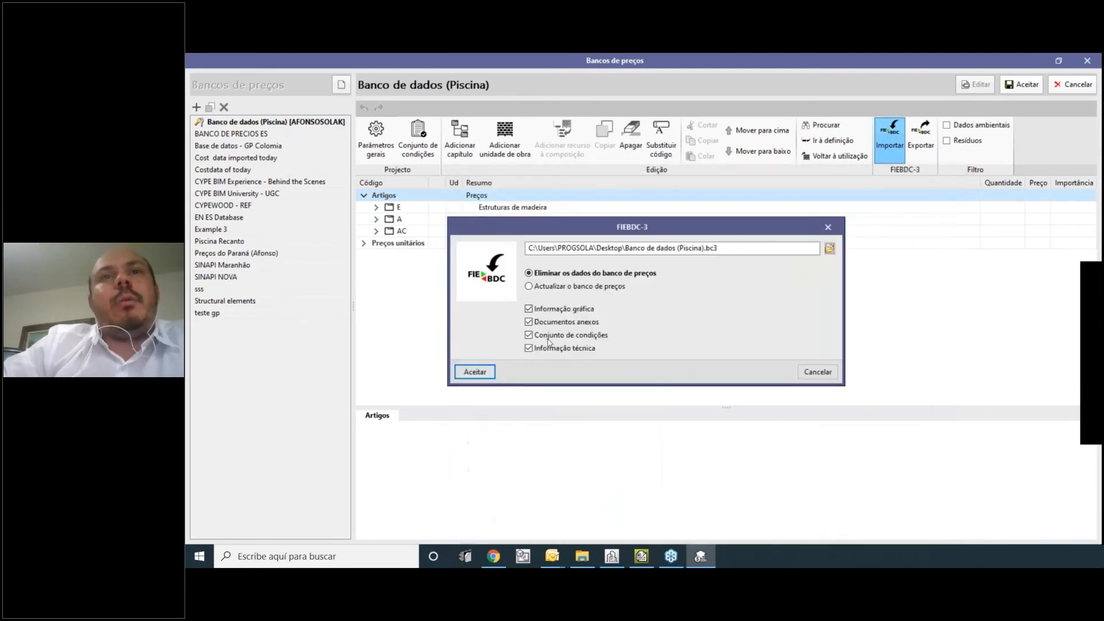
left_click(475, 372)
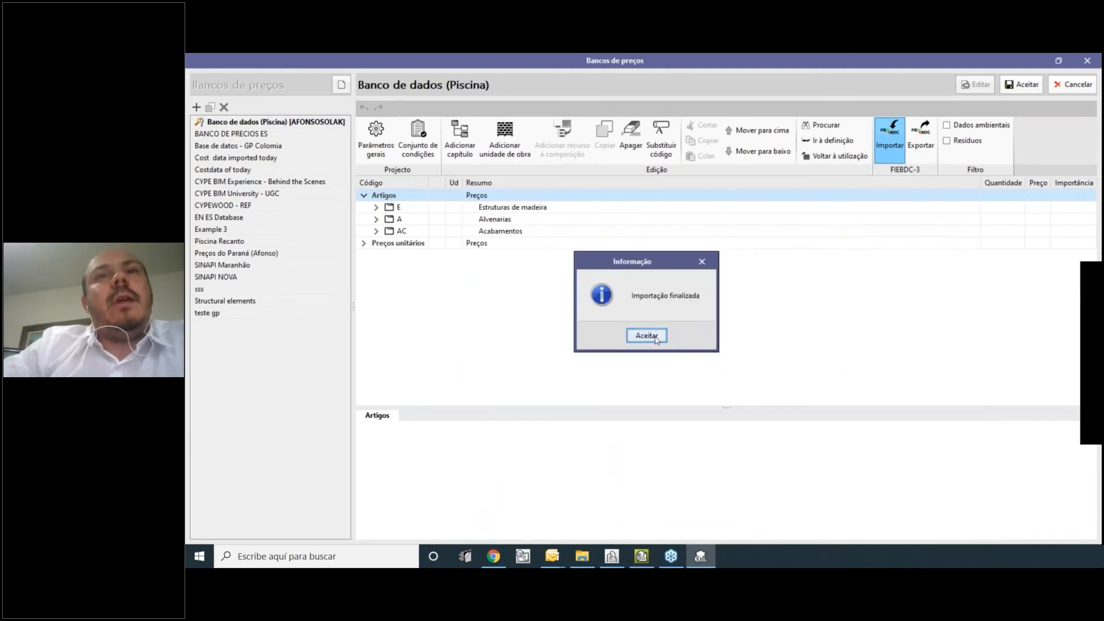
left_click(647, 337)
left_click(375, 208)
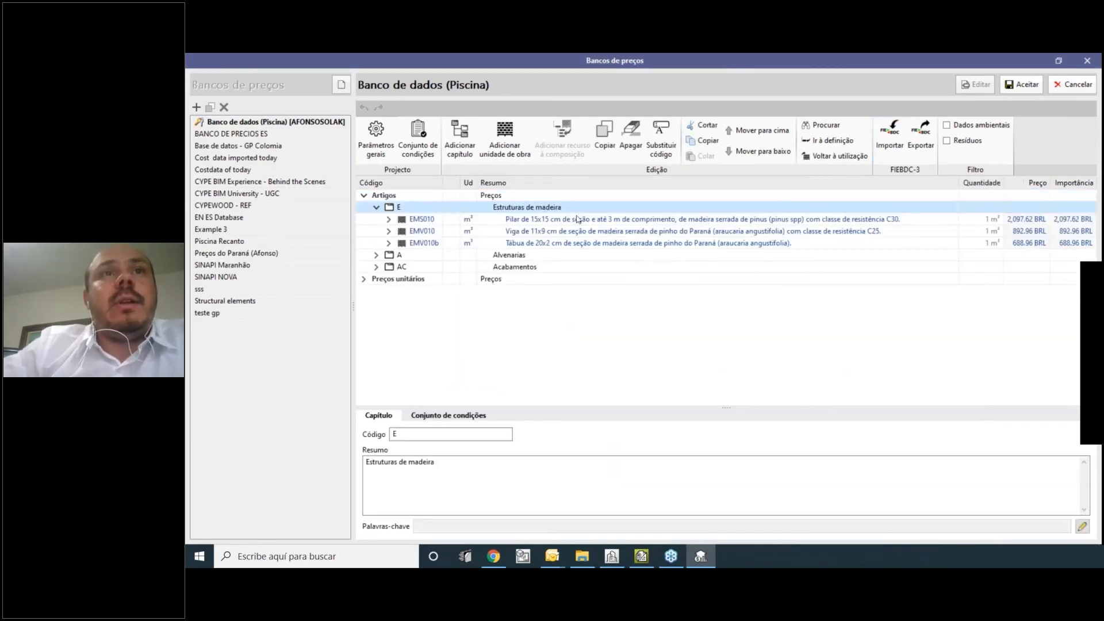
left_click(641, 221)
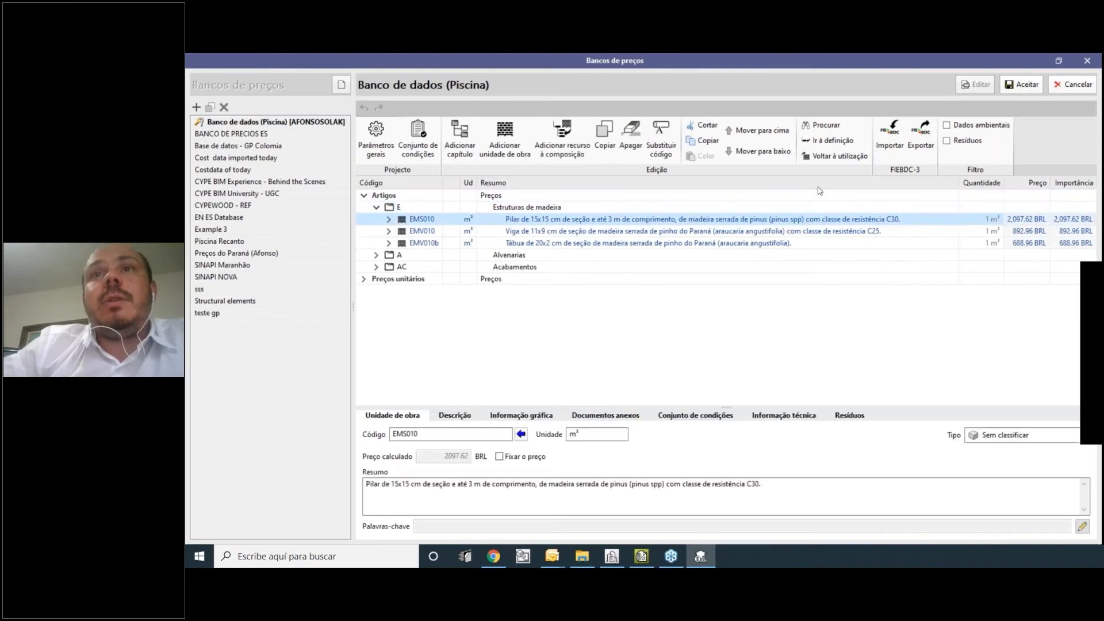
Try importing the same FIEBDC-3 file with Actualizar o banco de preços, and check the items of chapter E.
left_click(884, 138)
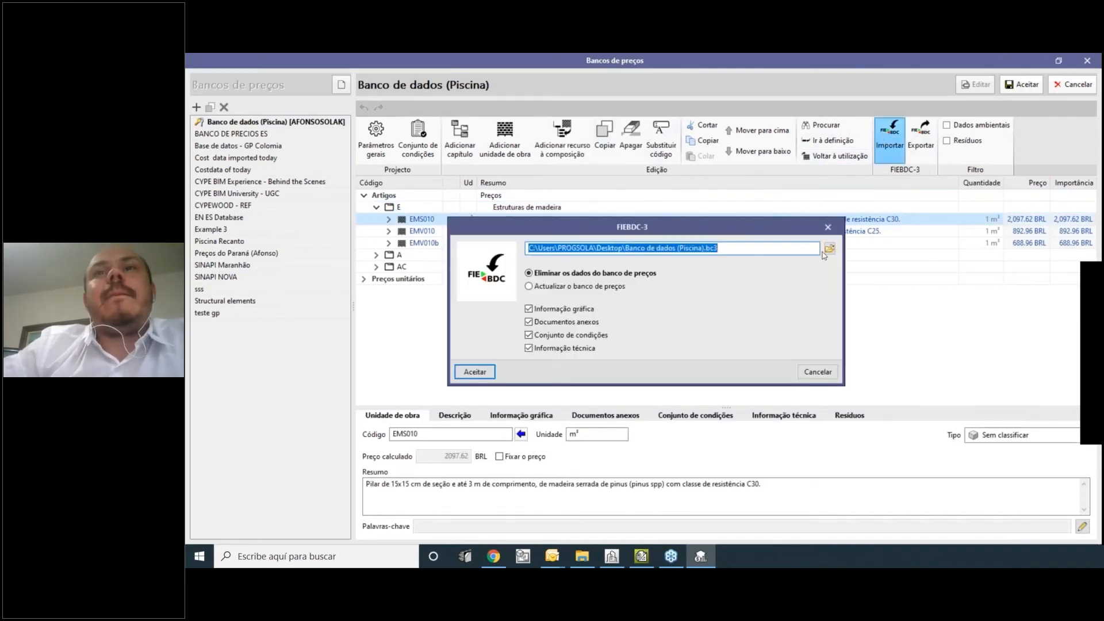
key("Tab")
key("Down")
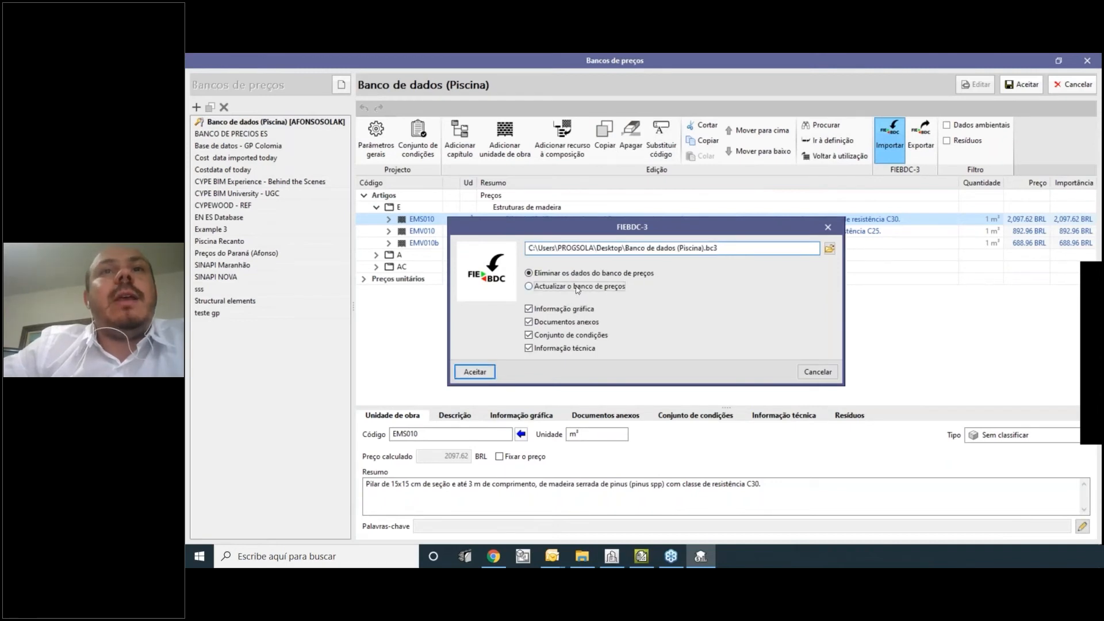
left_click(486, 371)
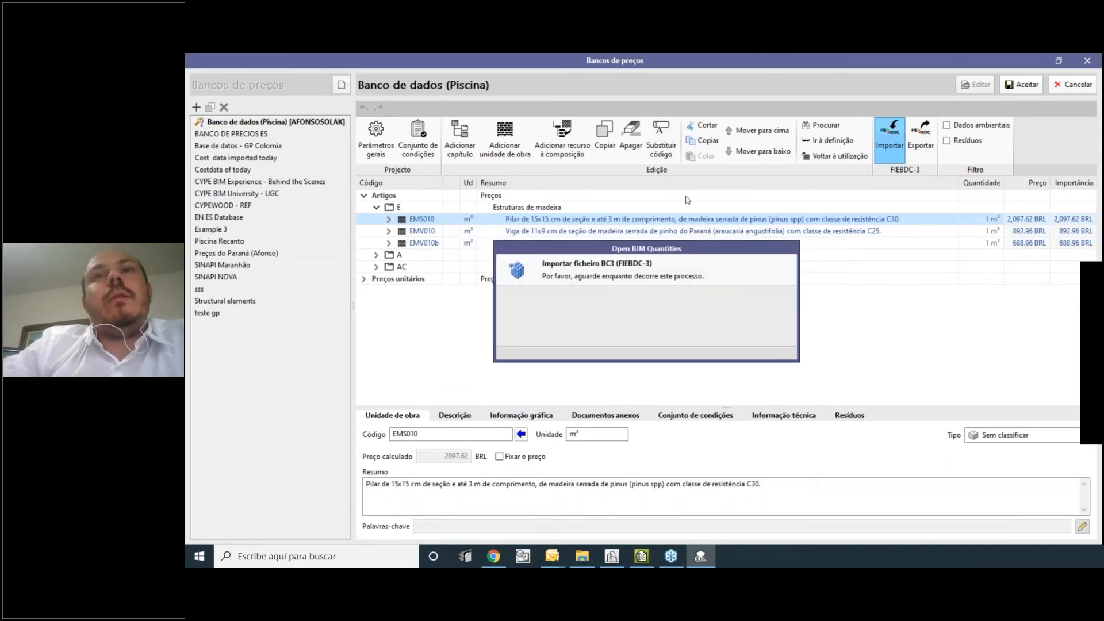
left_click(630, 334)
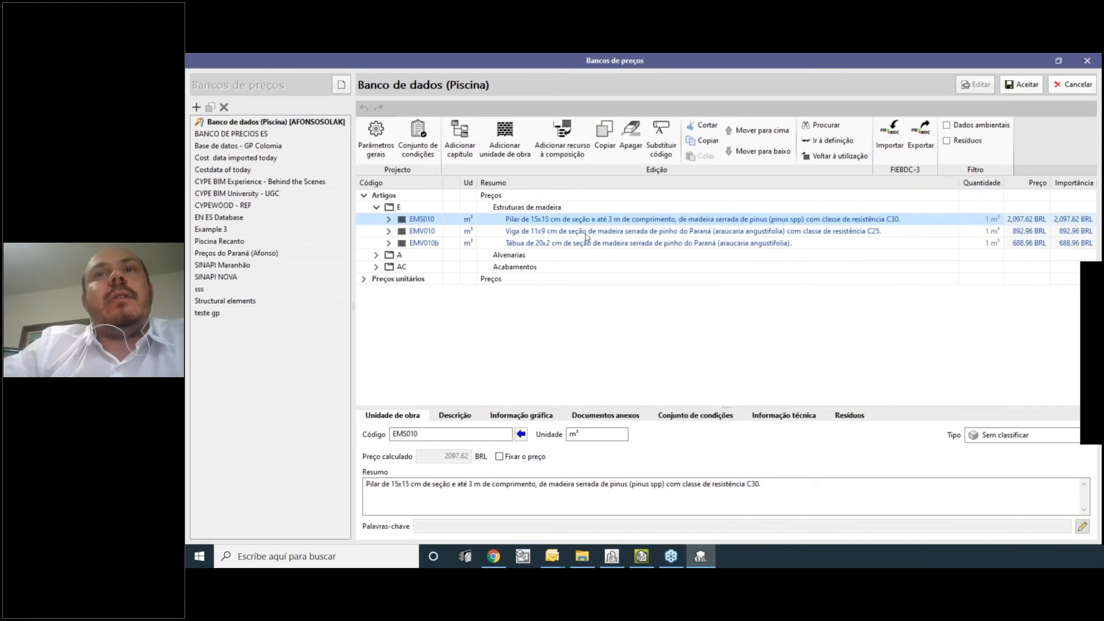
left_click(580, 232)
left_click(436, 217)
left_click(376, 208)
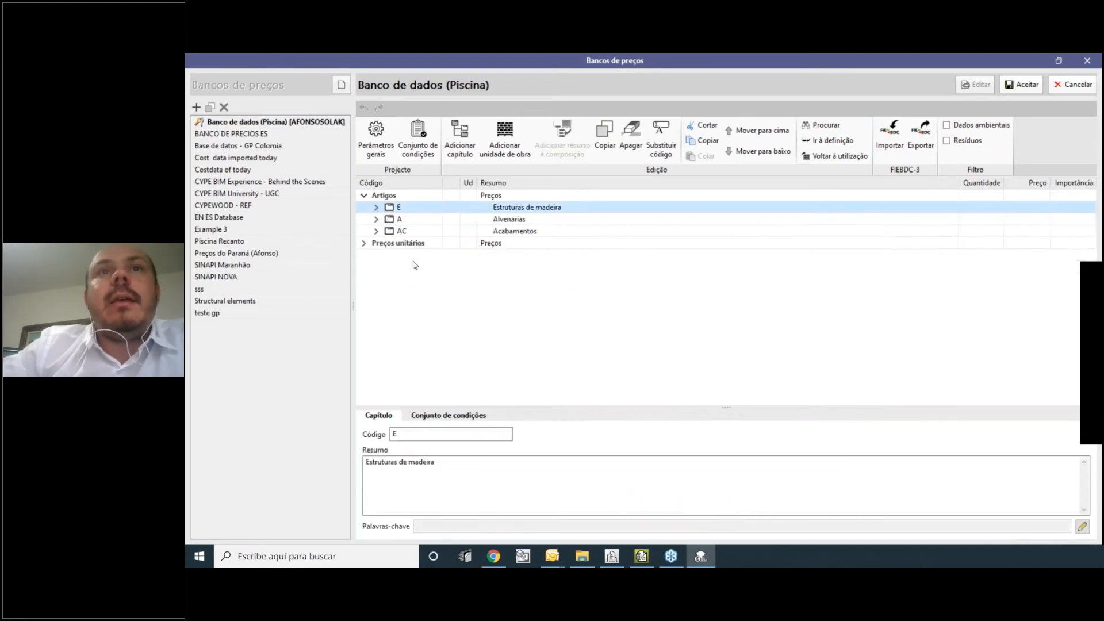
Switch to Arquimedes to check the wood in pillar item EMS010, and return to the Open BIM Quantities price bank.
mouse_move(618, 558)
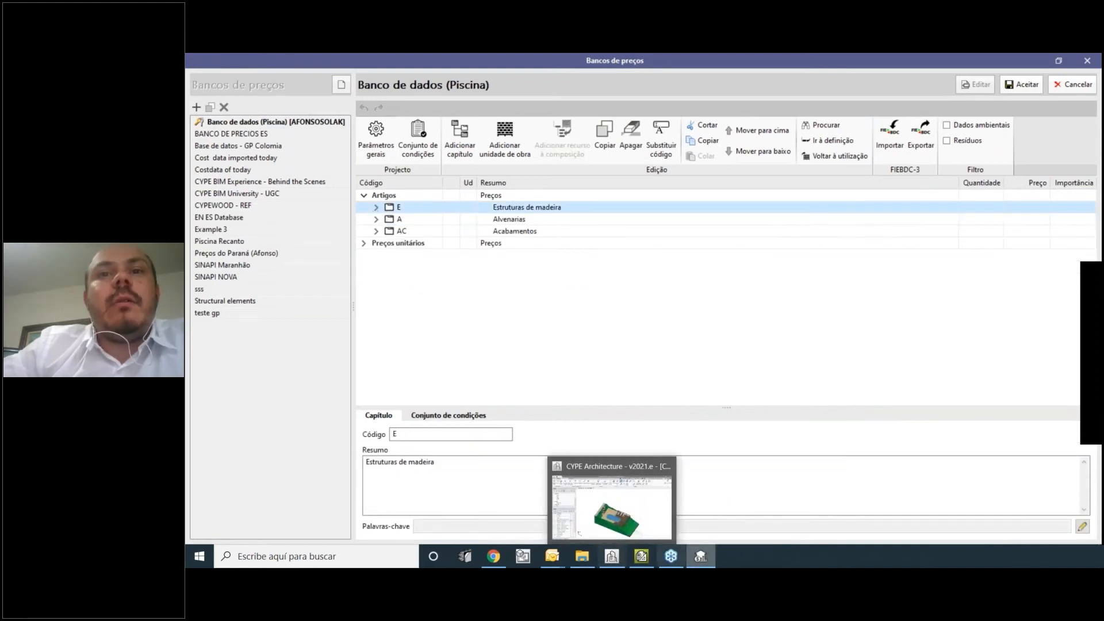
left_click(648, 560)
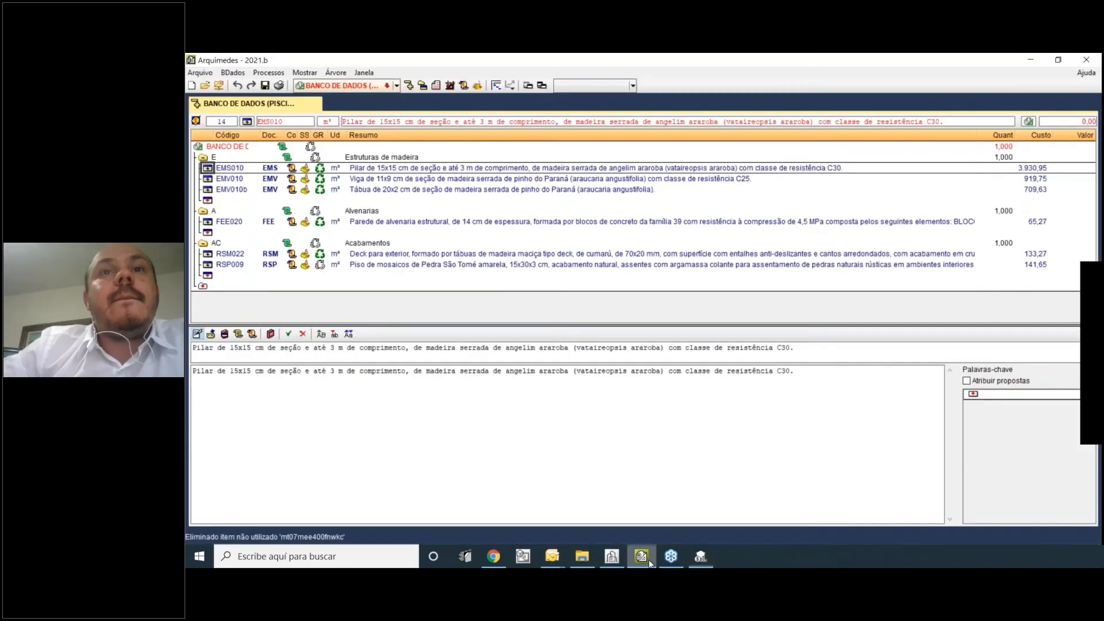
left_click(700, 556)
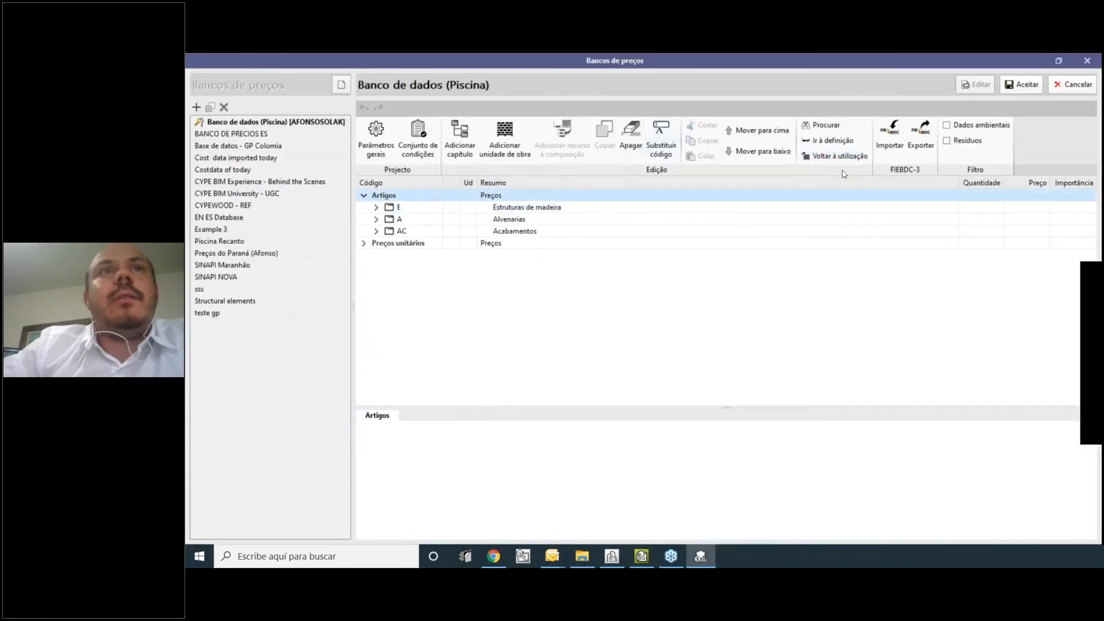
Try reimporting the file with Eliminar os dados do banco de preços, and look into item EMS010's breakdown.
left_click(879, 144)
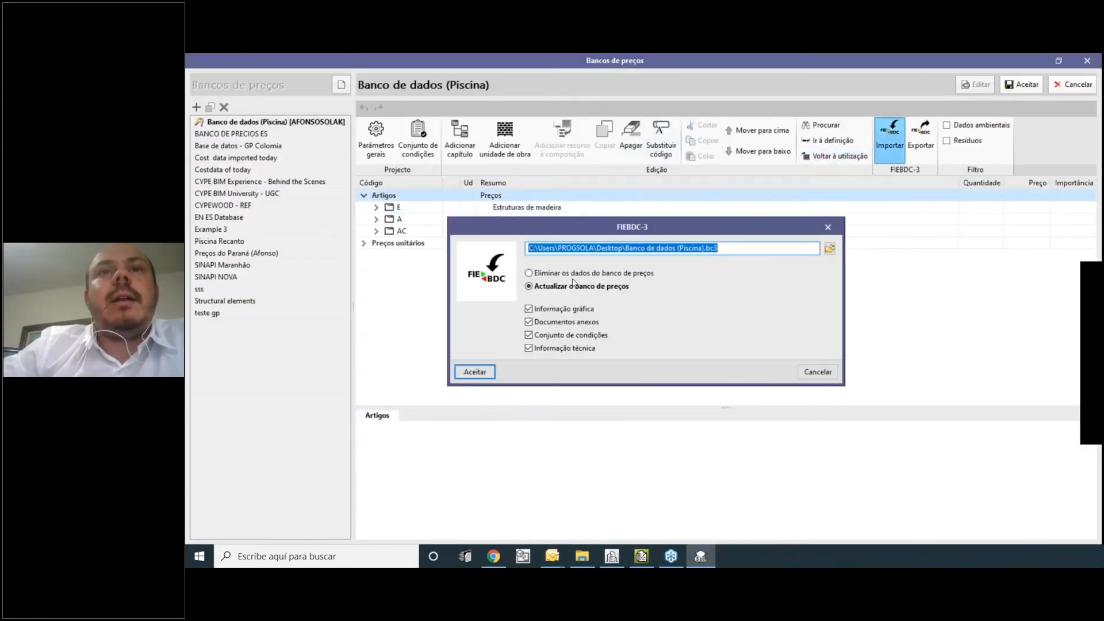
left_click(573, 274)
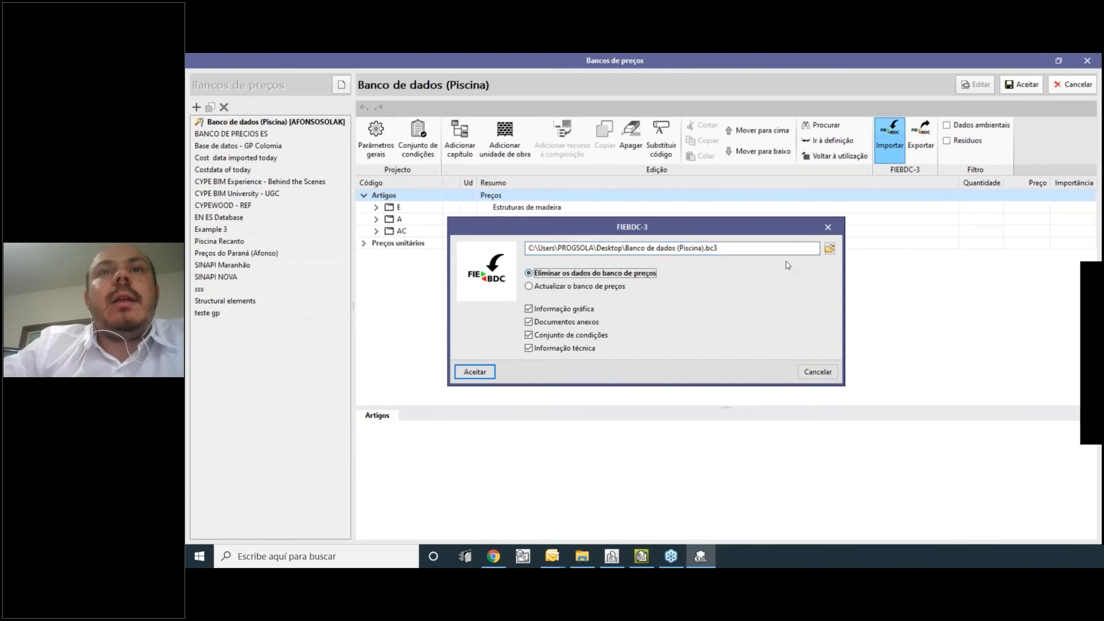
left_click(474, 372)
left_click(646, 338)
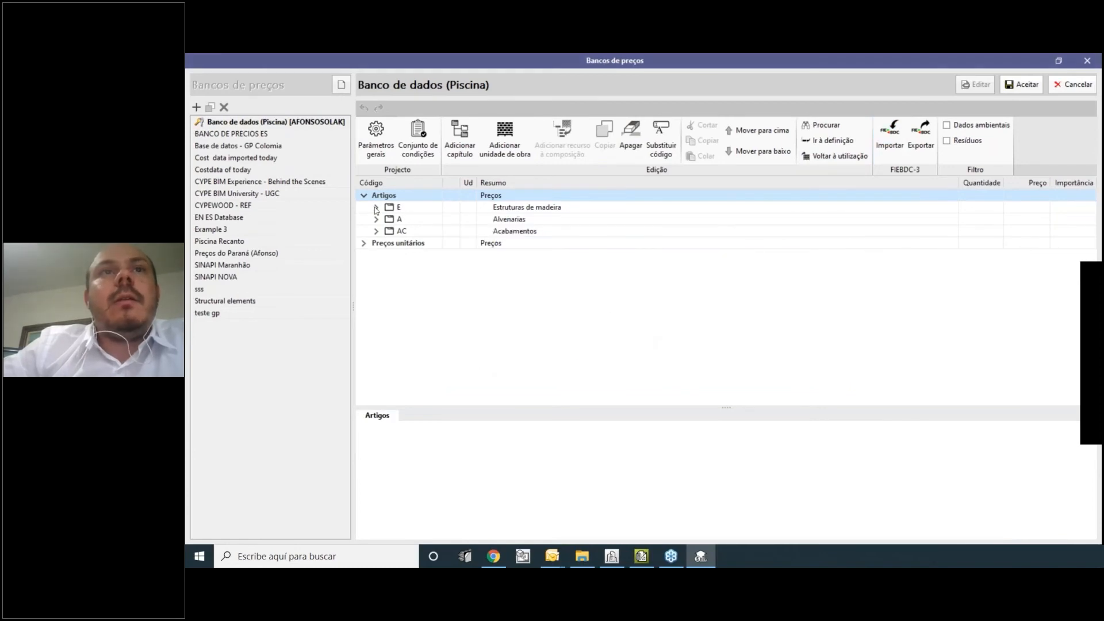
left_click(375, 207)
left_click(471, 222)
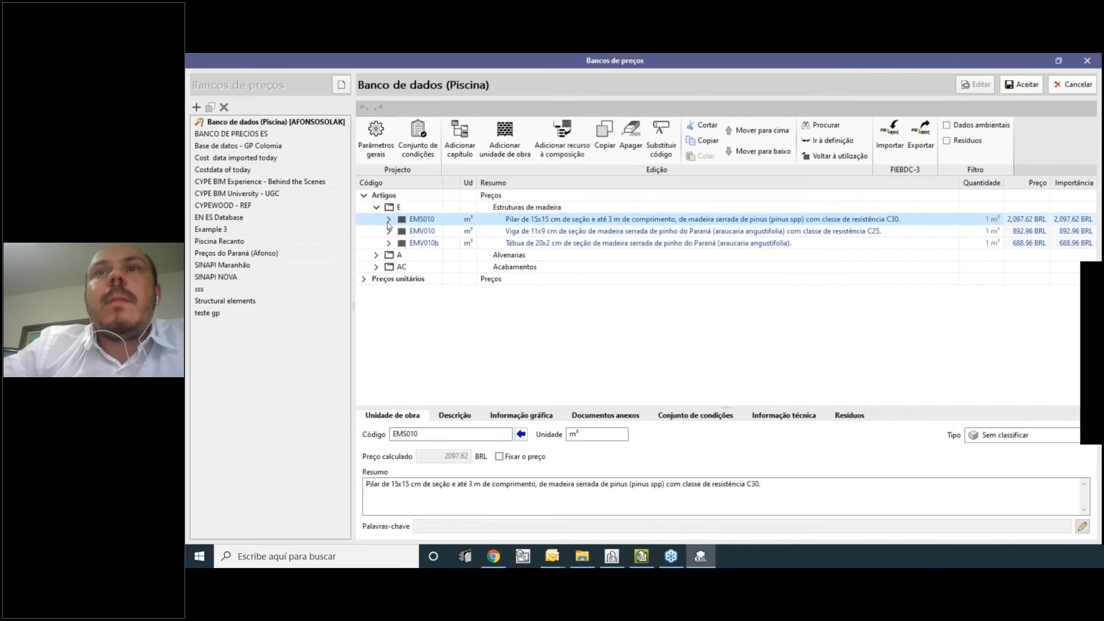
left_click(389, 219)
left_click(389, 221)
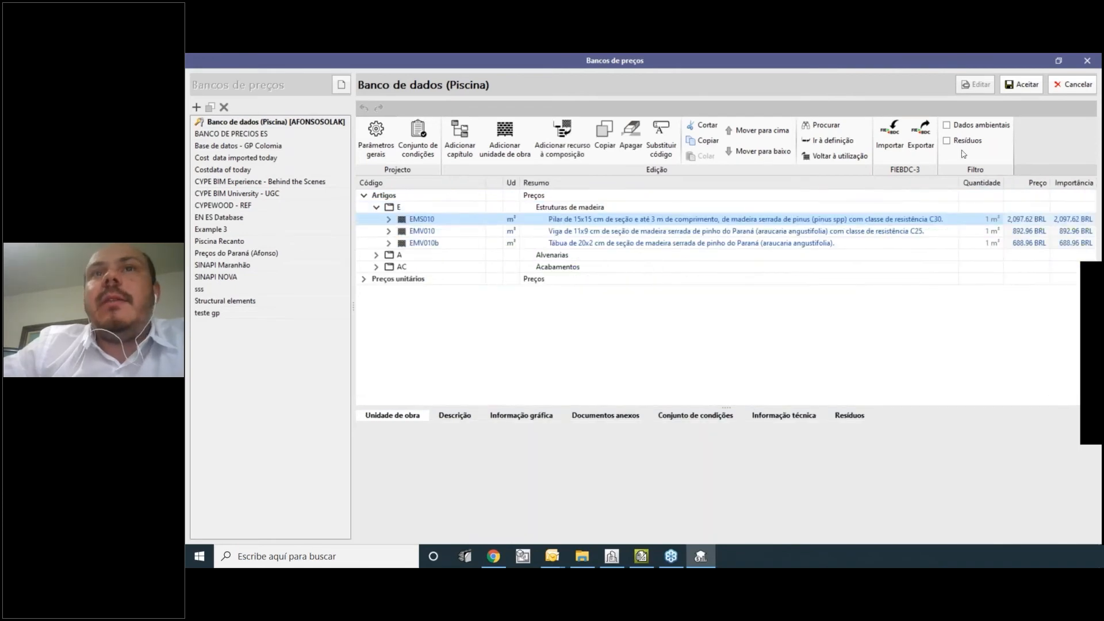
Collapse chapter E, import the file once more from the Artigos root with the existing data eliminated, and recheck EMS010.
left_click(376, 207)
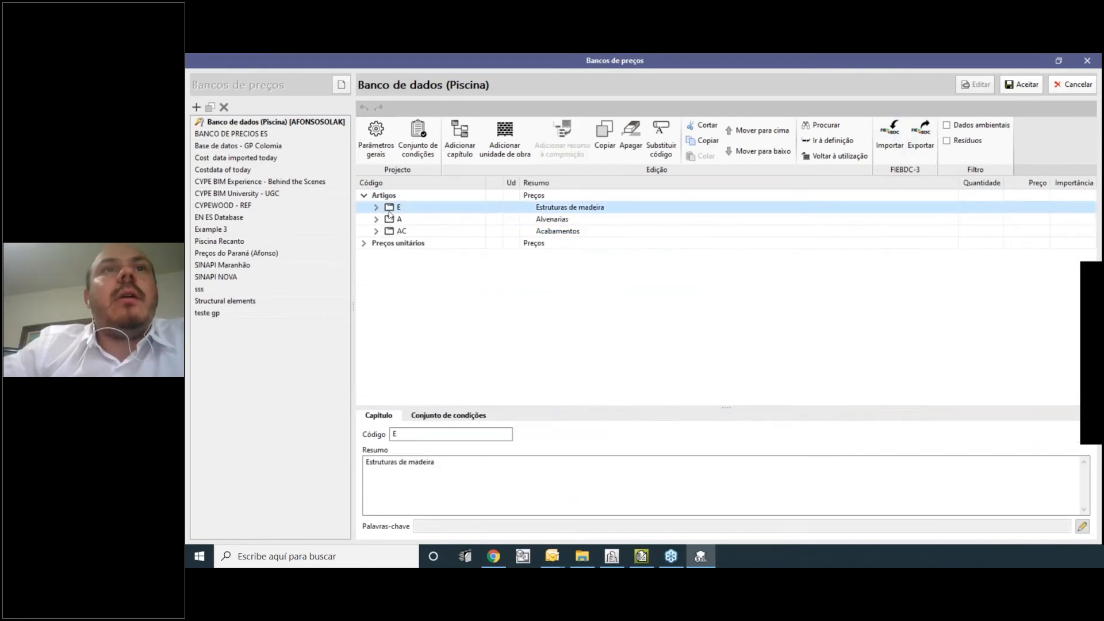
left_click(401, 231)
left_click(407, 208)
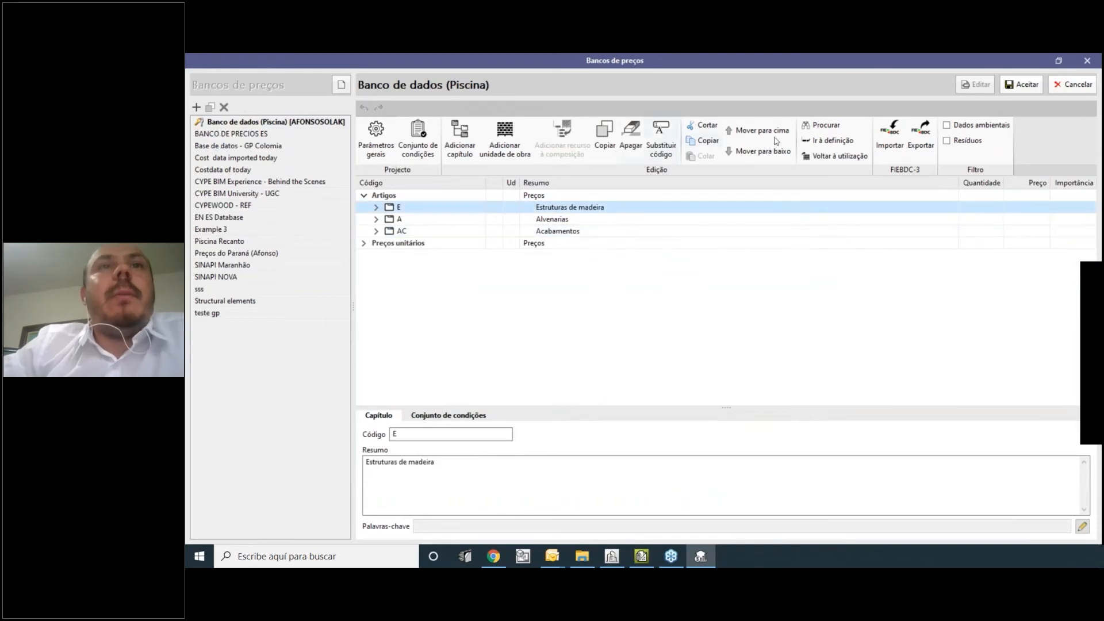
left_click(419, 196)
left_click(889, 135)
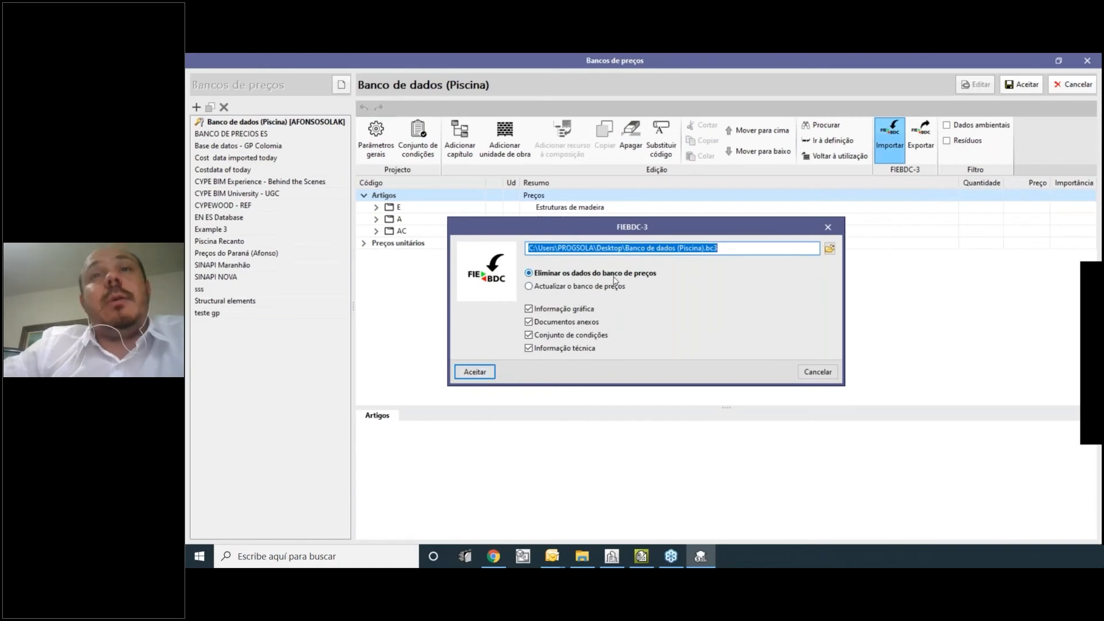
left_click(475, 372)
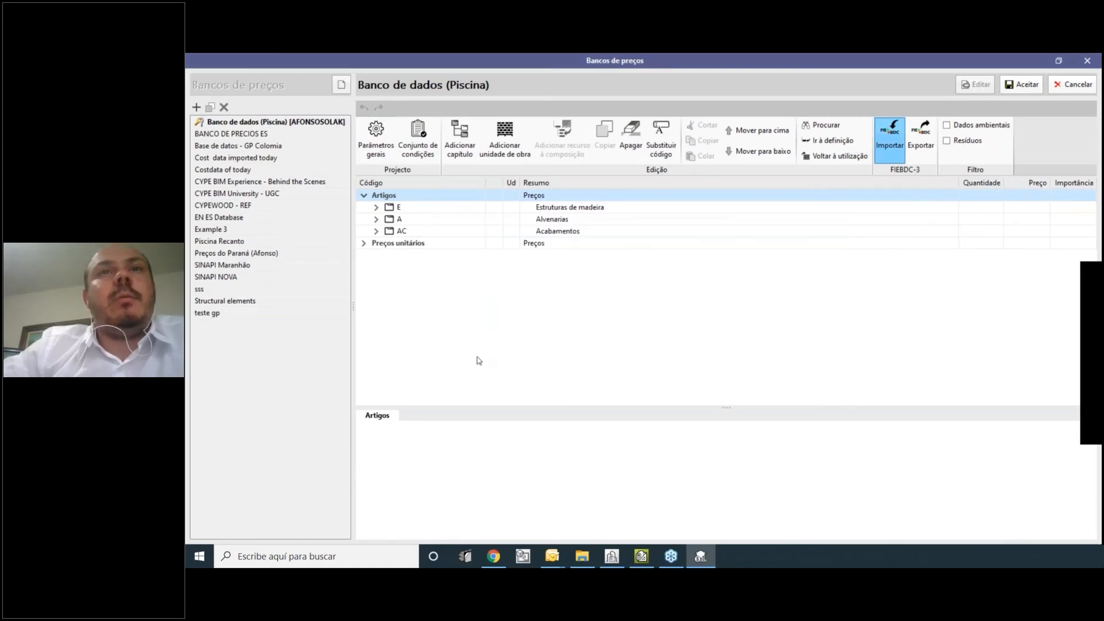
key("Return")
left_click(376, 208)
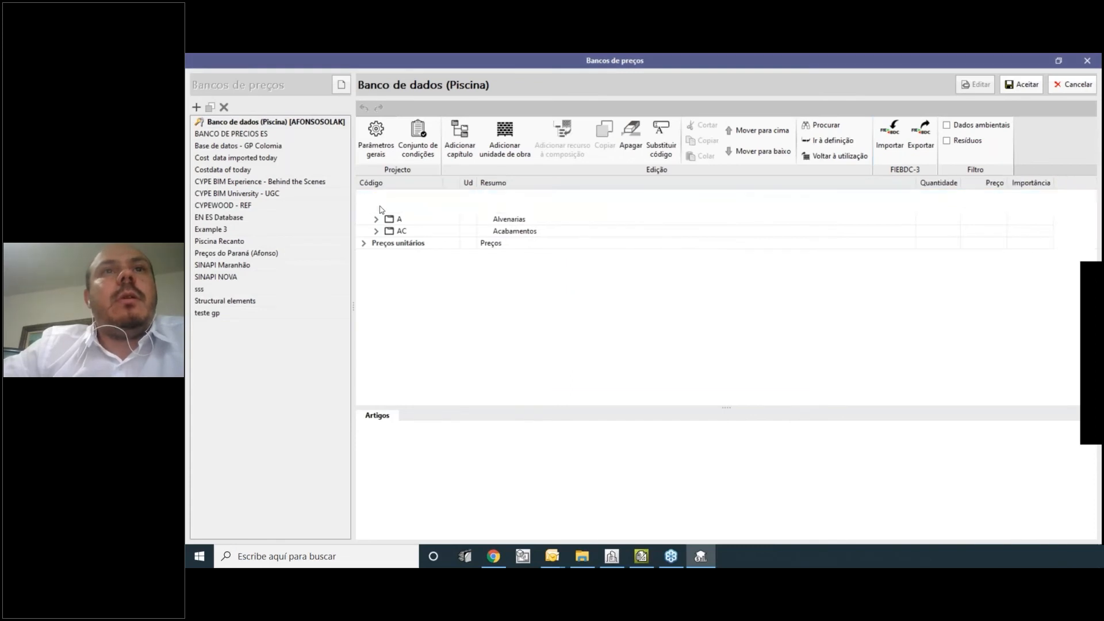
key("Down")
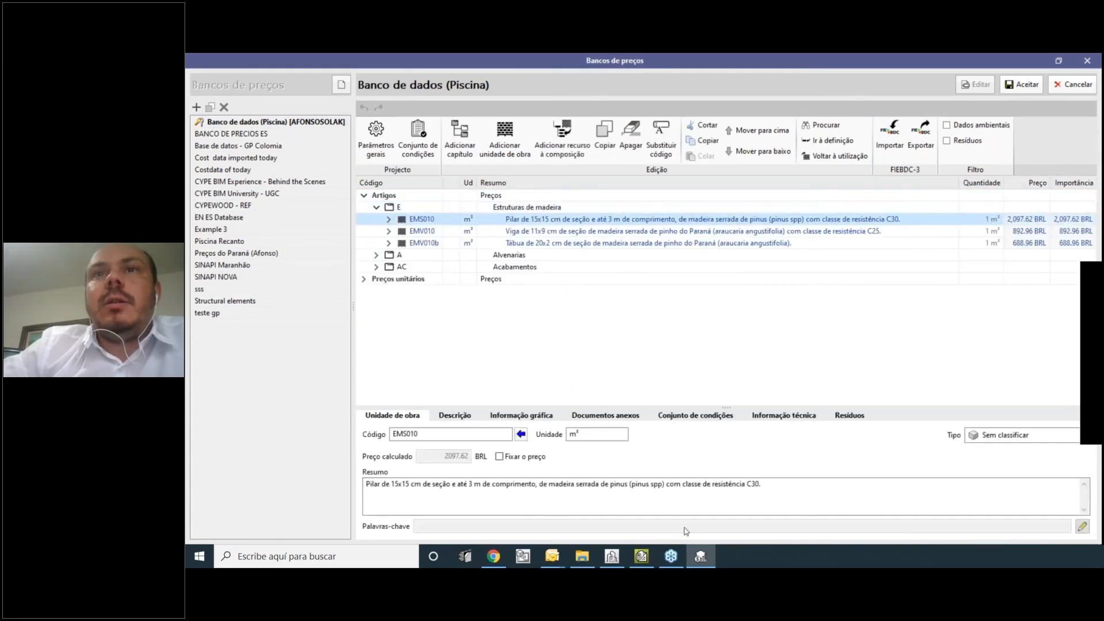
Switch to Arquimedes and export the pool price bank to FIEBDC-3 as Banco de dados (Piscina), replacing the existing file in the Arquimedes projects folder.
key("Return")
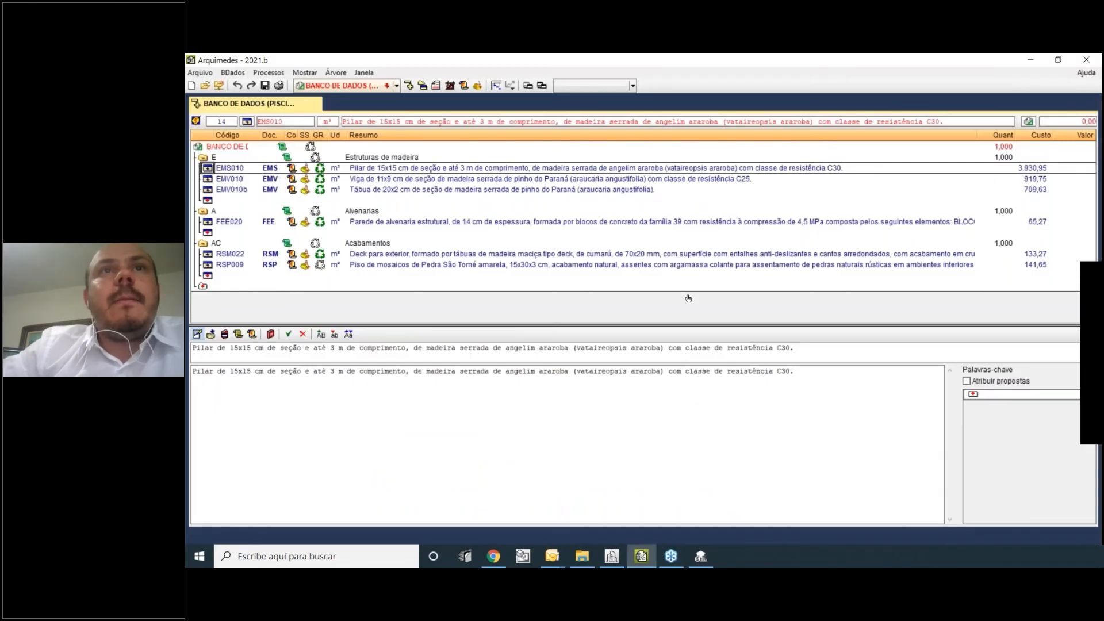
left_click(200, 73)
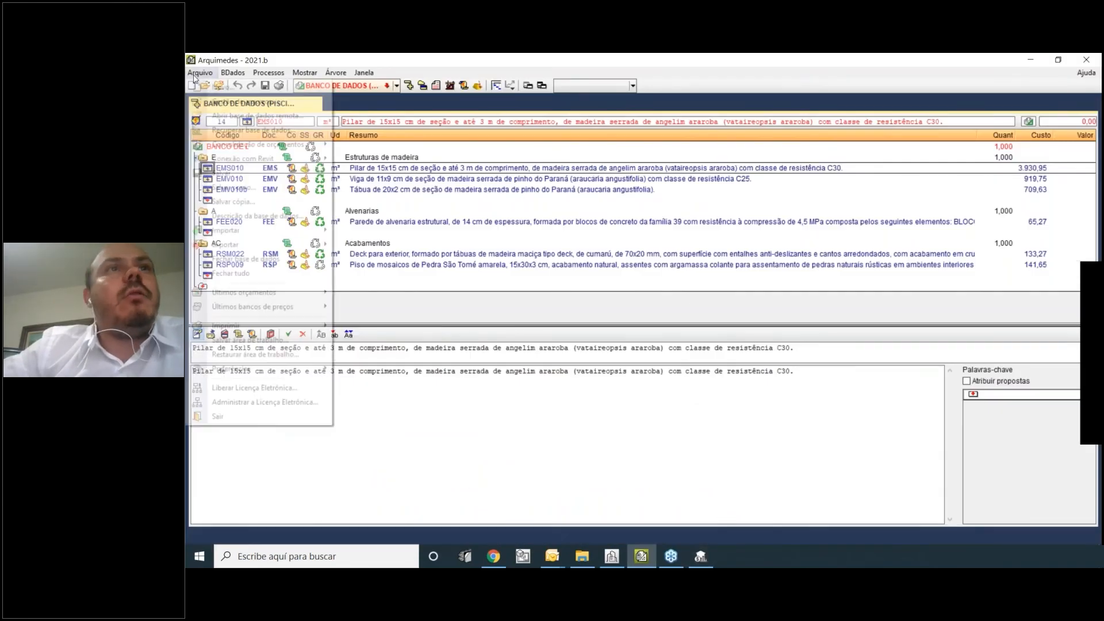
mouse_move(264, 246)
left_click(412, 245)
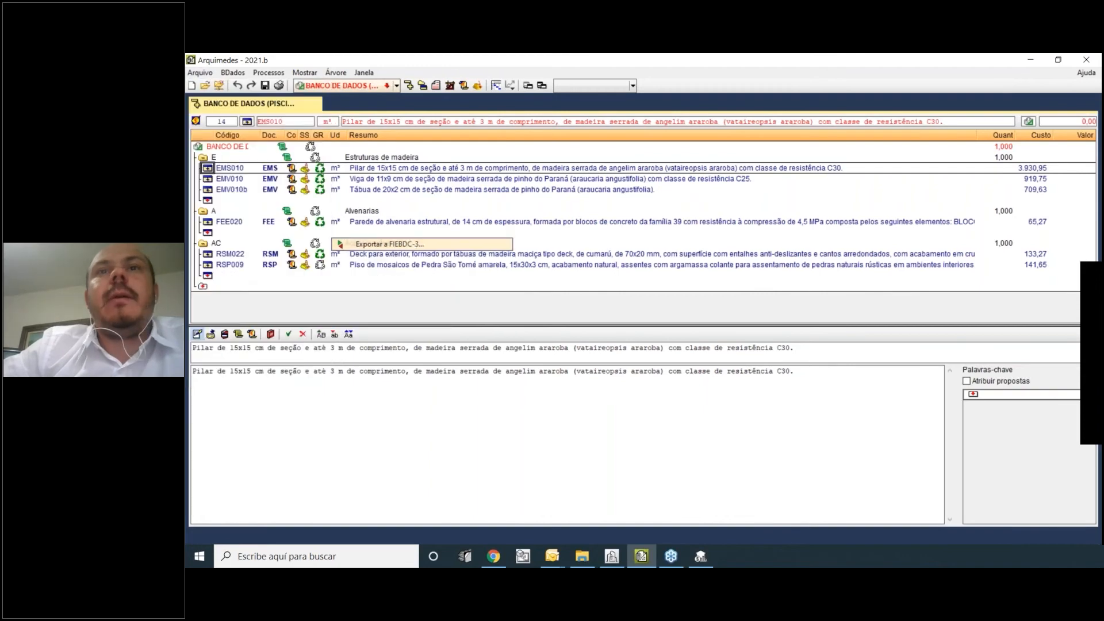
left_click(448, 335)
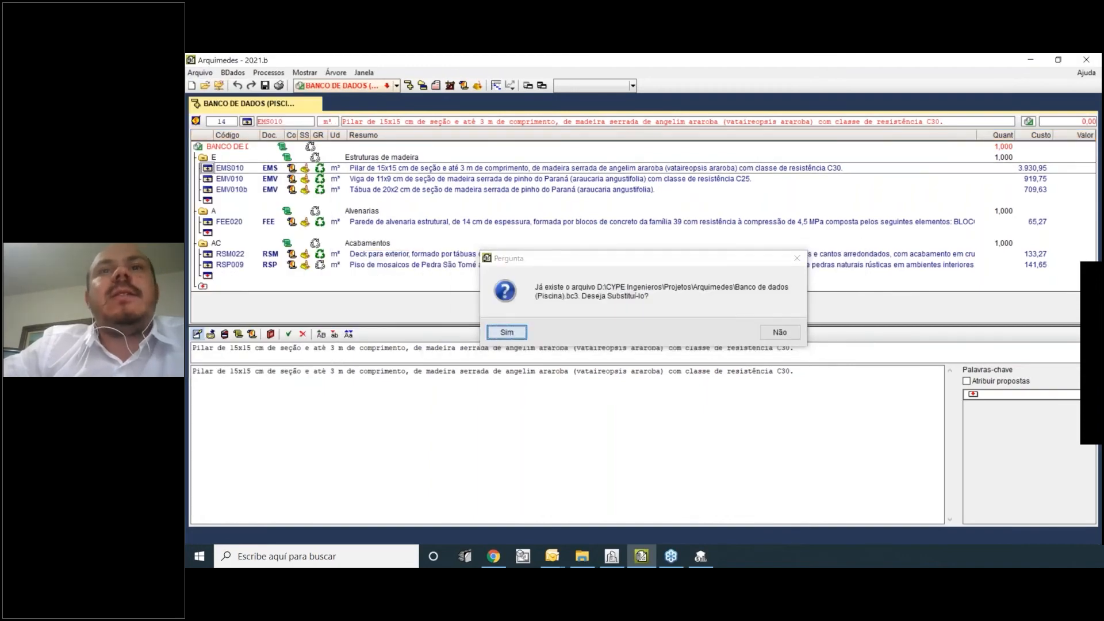
left_click(507, 332)
left_click(510, 442)
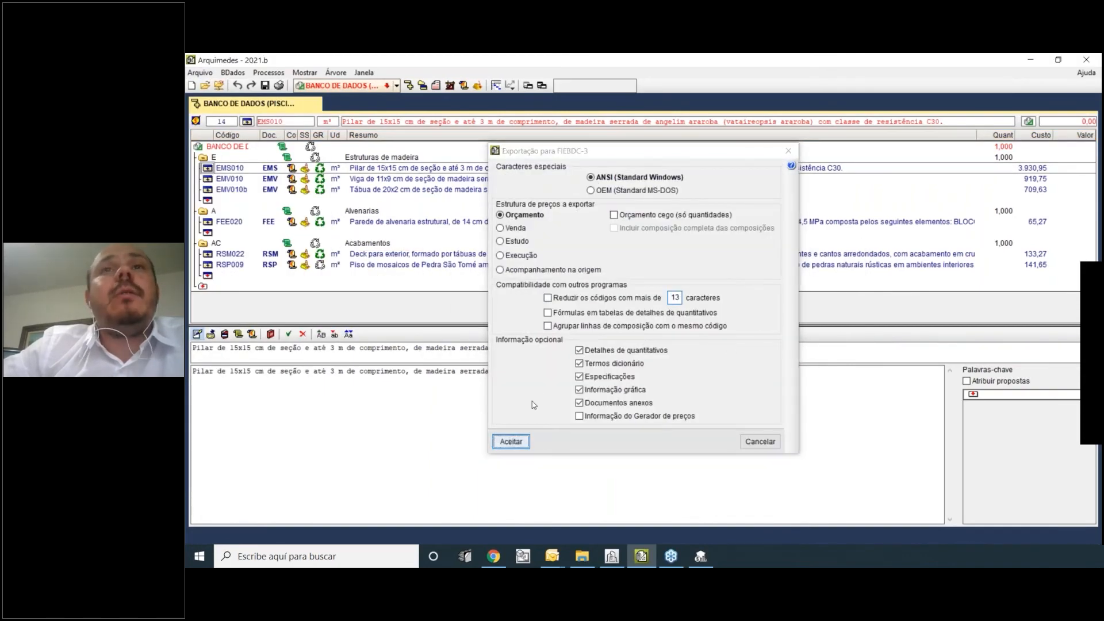
left_click(200, 73)
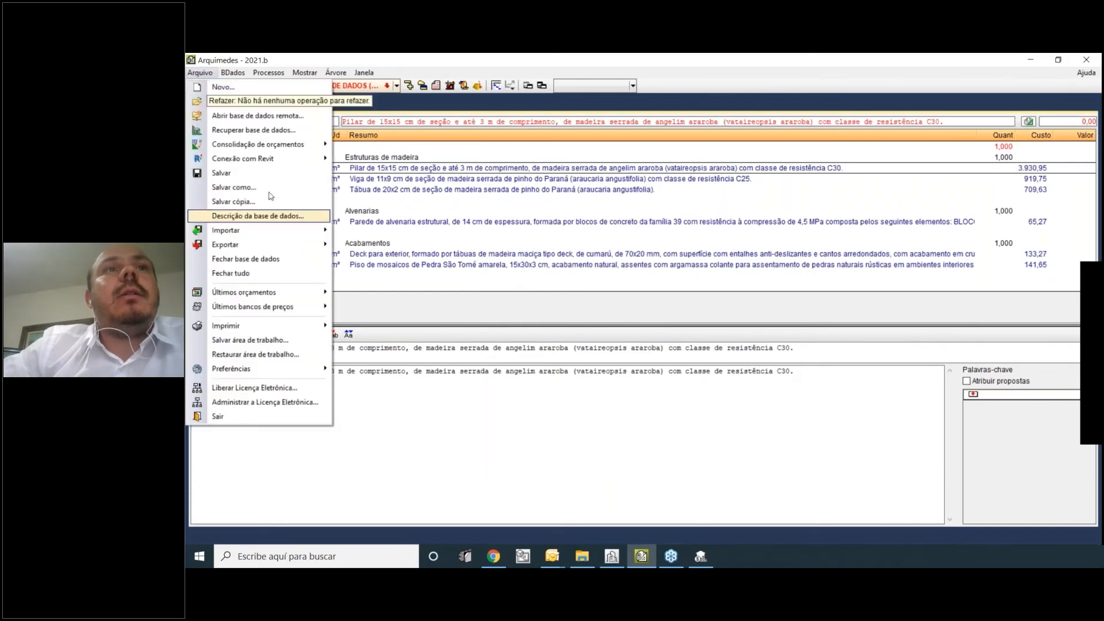
mouse_move(275, 244)
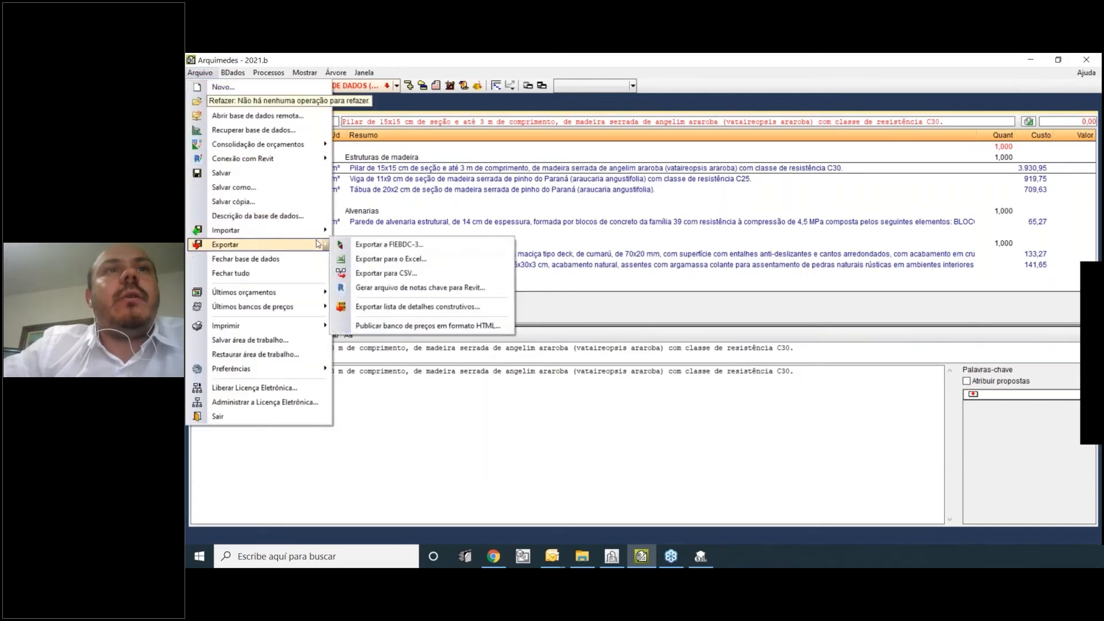
left_click(379, 246)
left_click(851, 313)
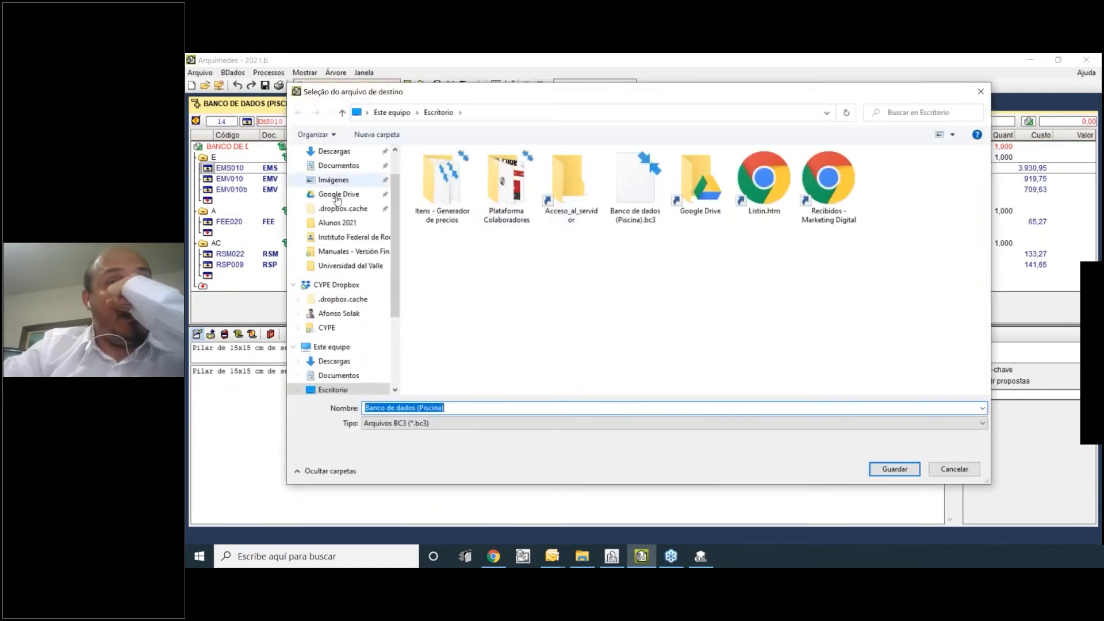
key("Escape")
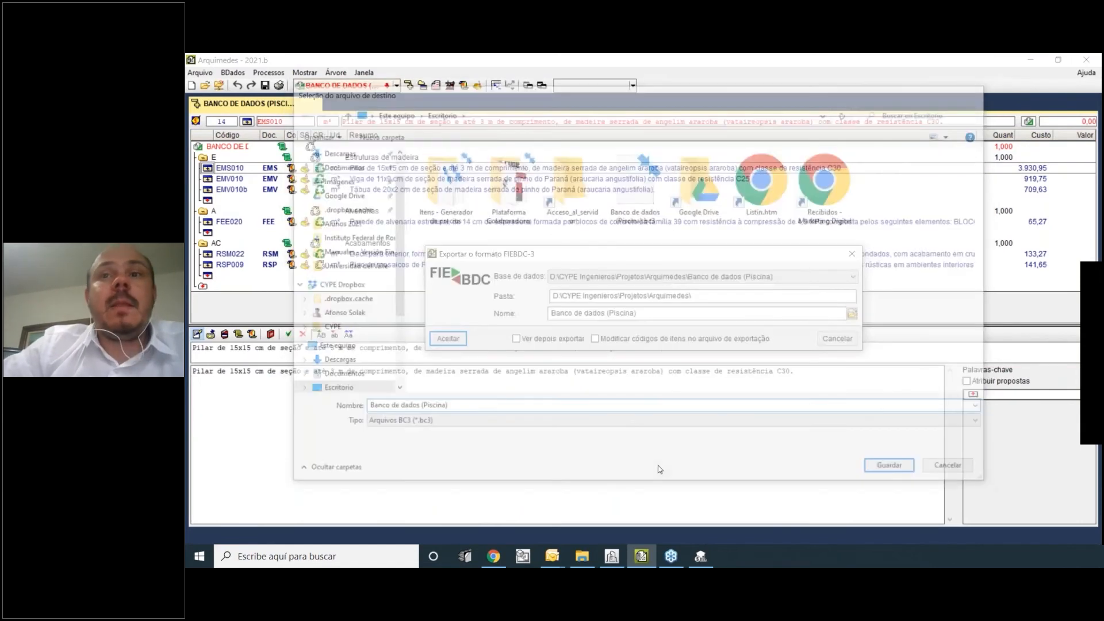
key("Escape")
Switch back to the Open BIM Quantities price bank and delete pillar item EMS010 from chapter E.
left_click(700, 558)
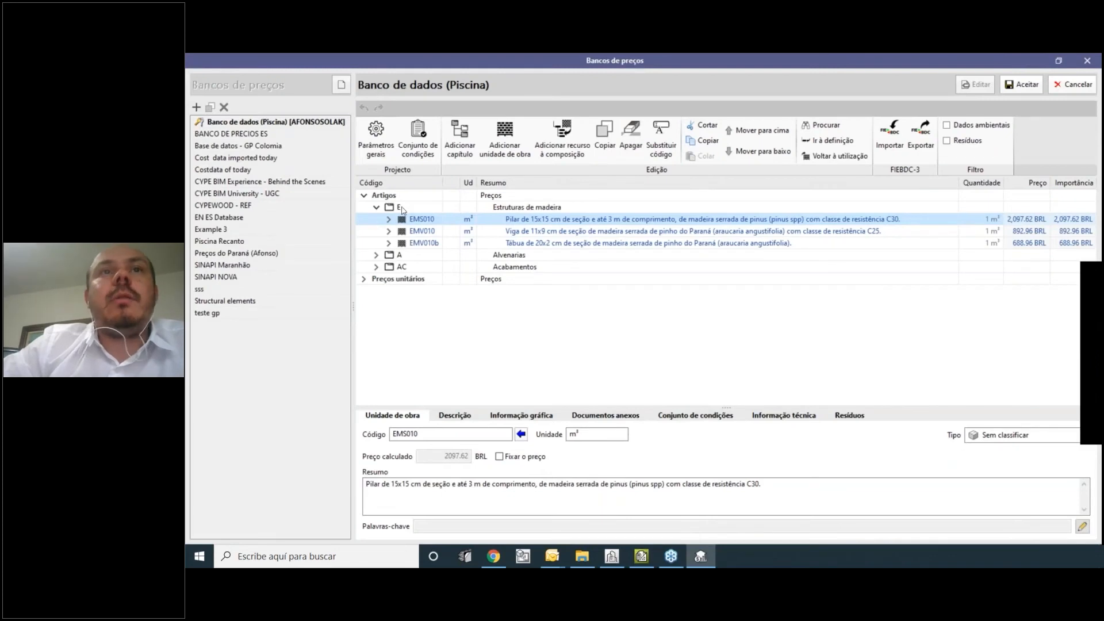
left_click(466, 207)
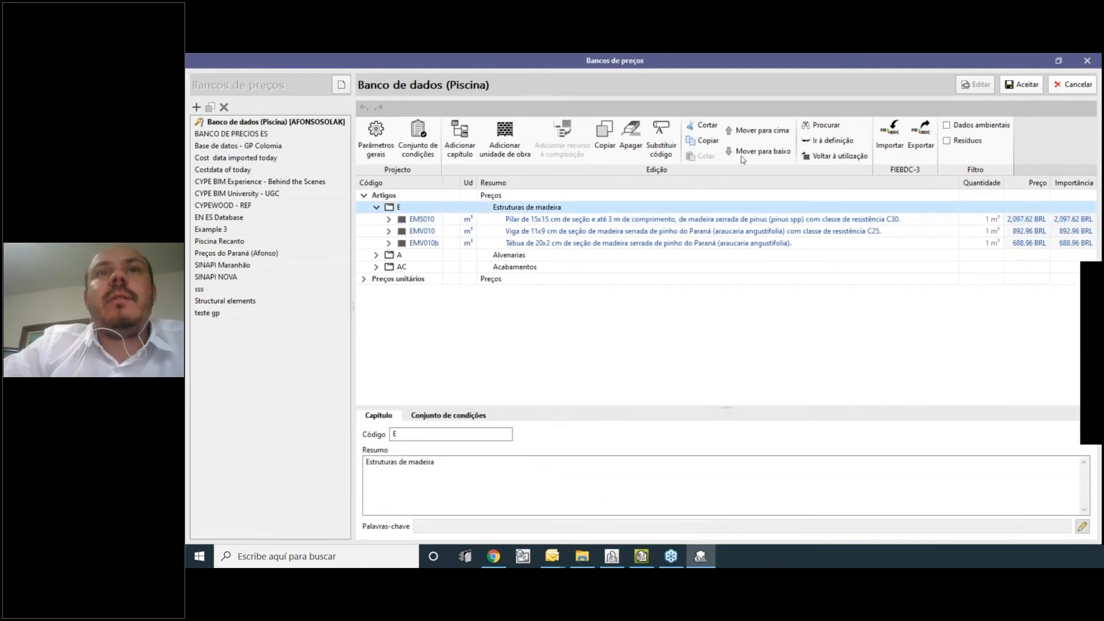
left_click(695, 216)
left_click(439, 210)
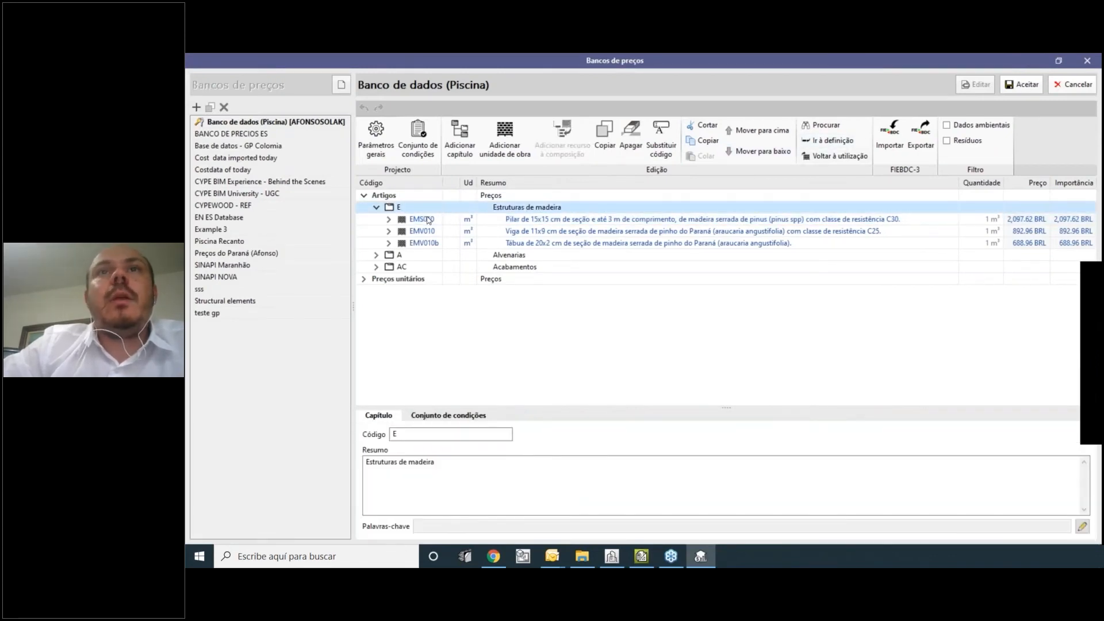
left_click(428, 219)
left_click(631, 135)
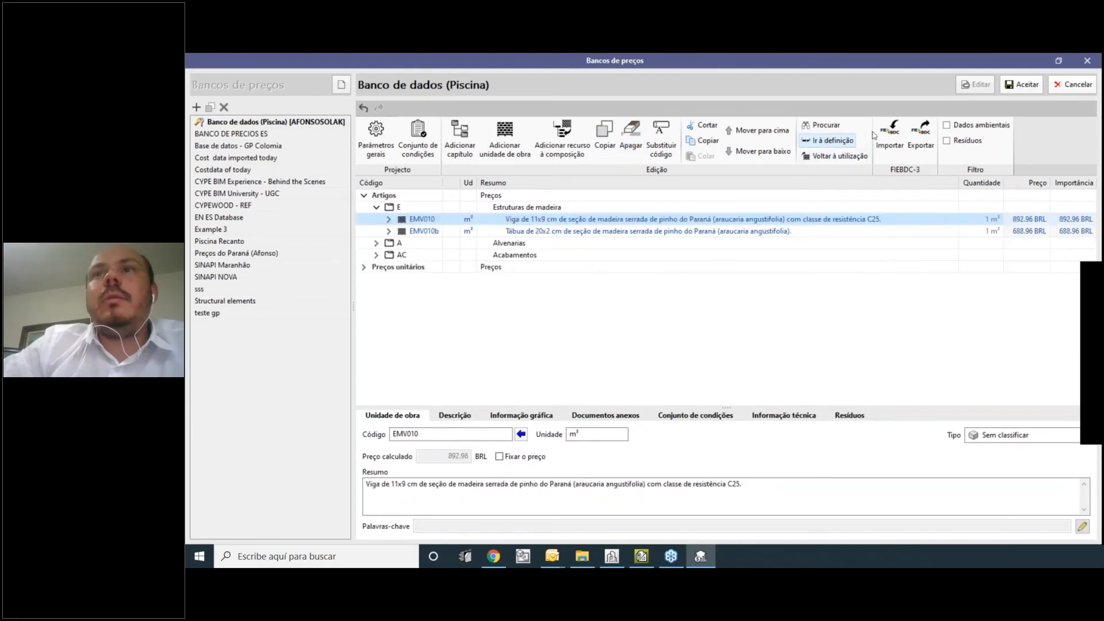
Try reimporting the FIEBDC-3 file with Eliminar os dados do banco de preços, and check pillar item EMS010.
left_click(890, 136)
left_click(482, 374)
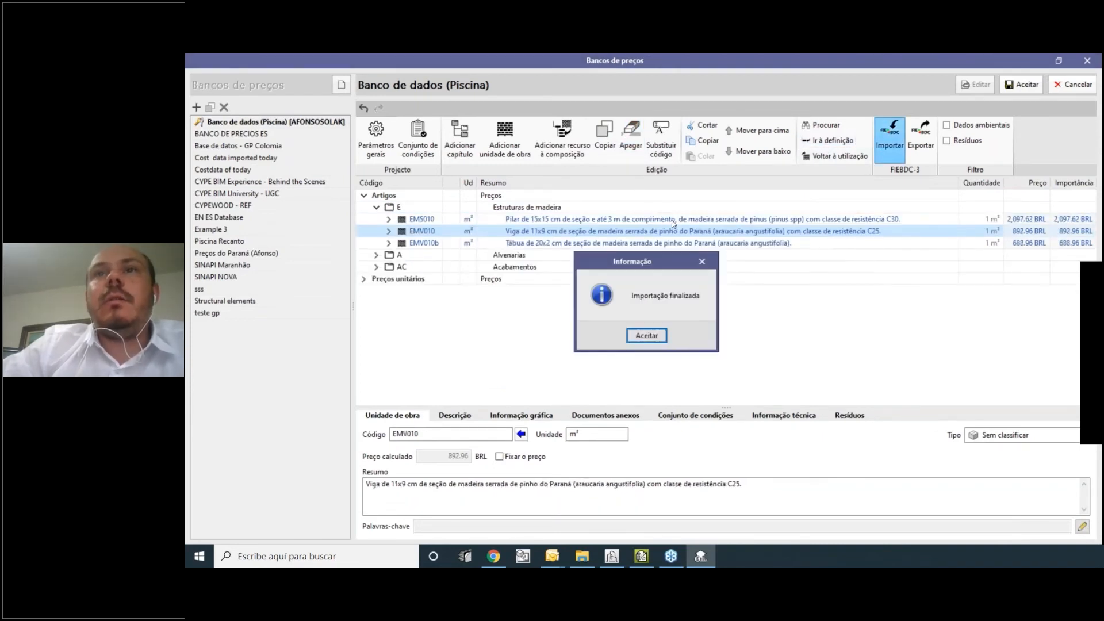
left_click(646, 335)
left_click(582, 224)
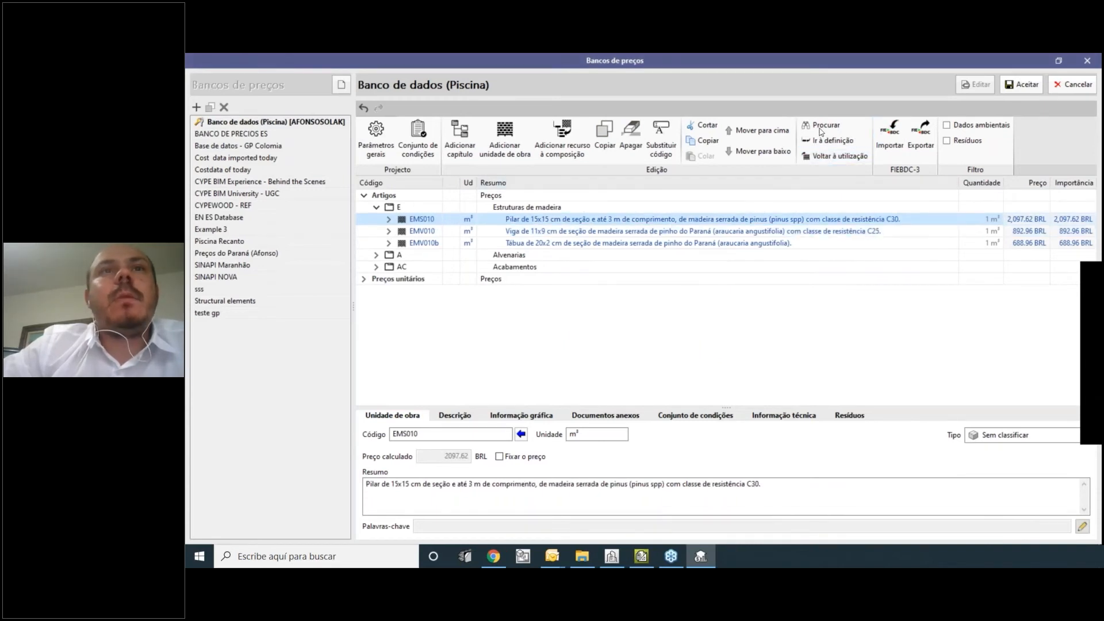
Delete pillar item EMS010 again and import Banco de dados (Piscina).bc3 from the desktop with Actualizar o banco de preços.
left_click(391, 211)
left_click(409, 224)
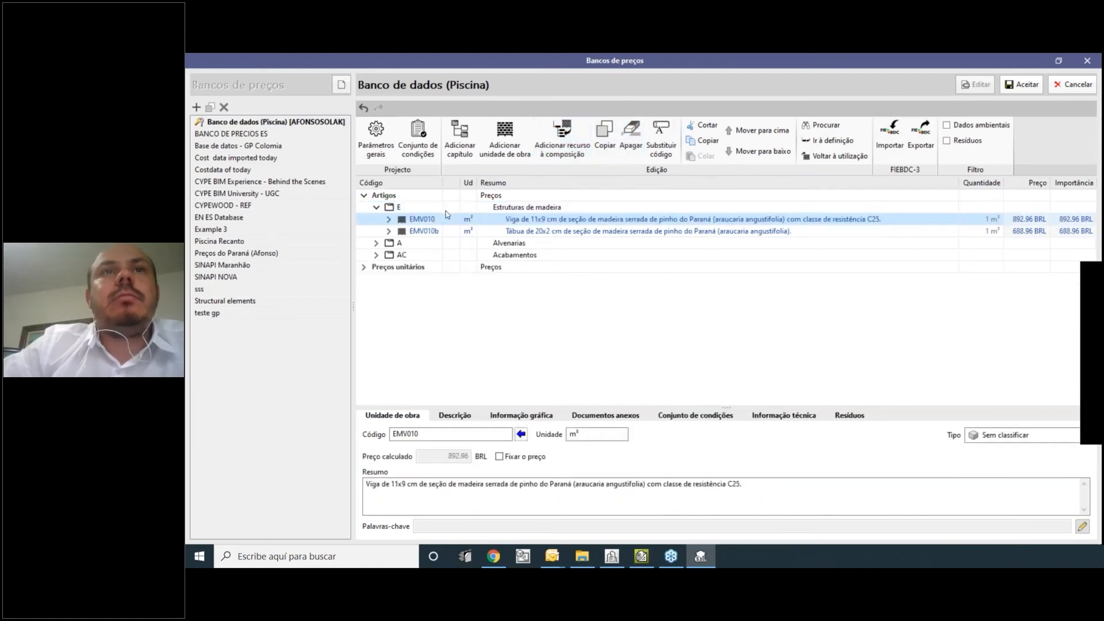
left_click(889, 138)
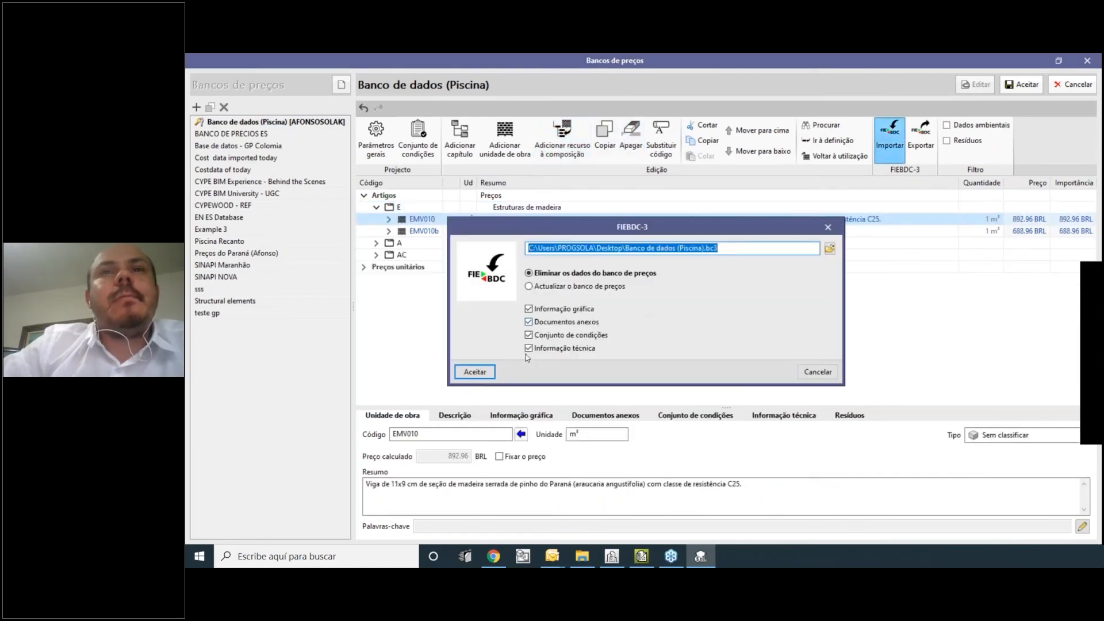
left_click(551, 286)
left_click(474, 371)
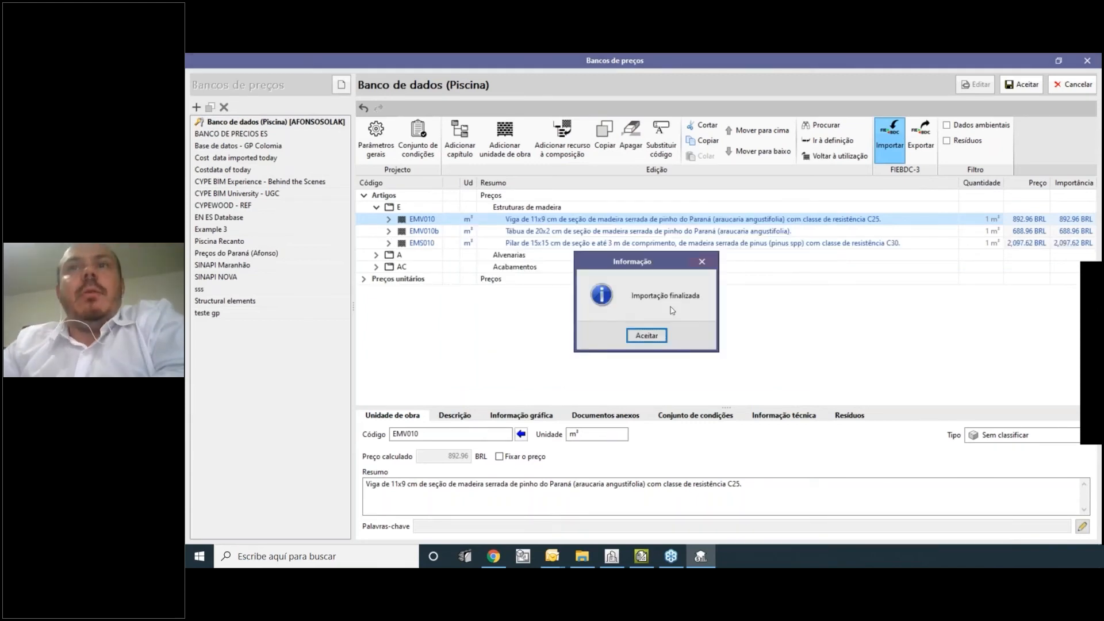
left_click(646, 336)
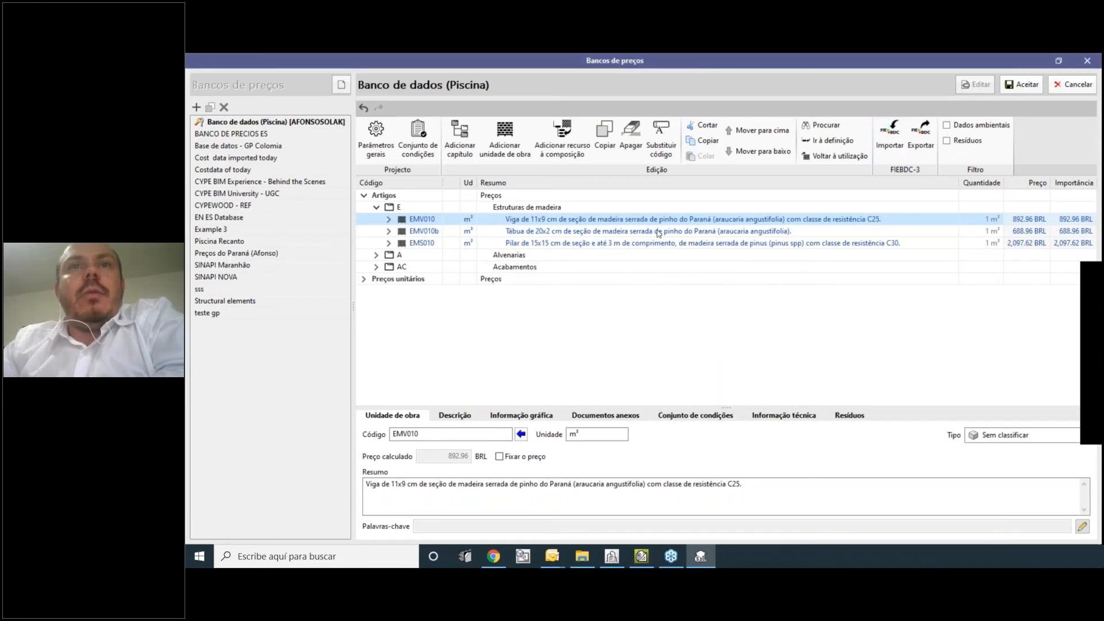
Try to delete the pillar item EMS010 and reimport the BC3 file into Banco de dados (Piscina), discarding the edits.
left_click(627, 246)
left_click(626, 231)
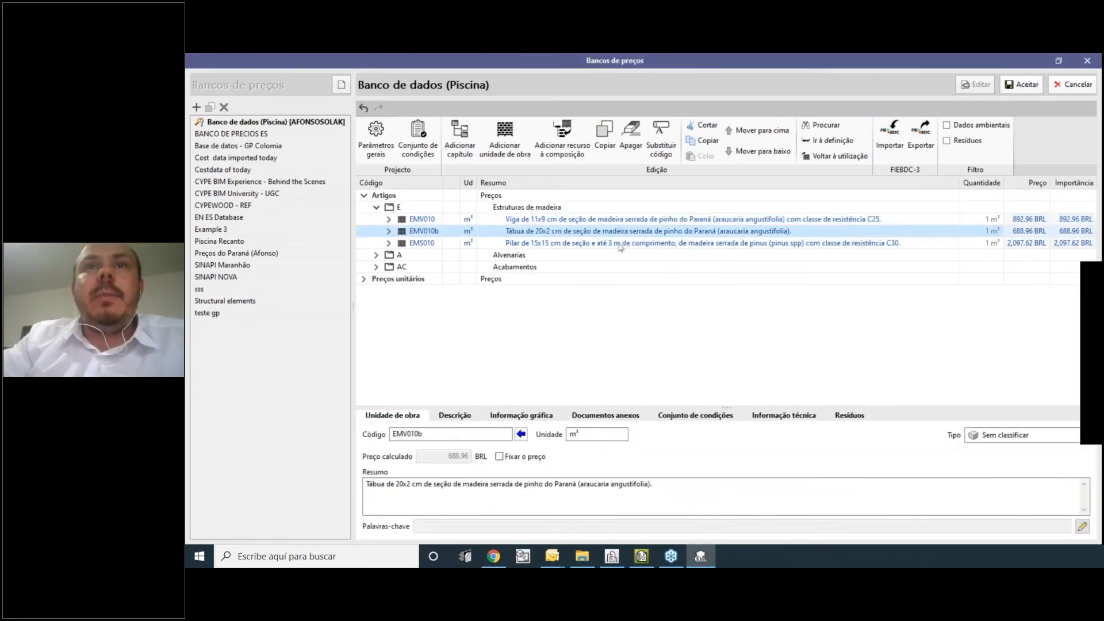
left_click(731, 246)
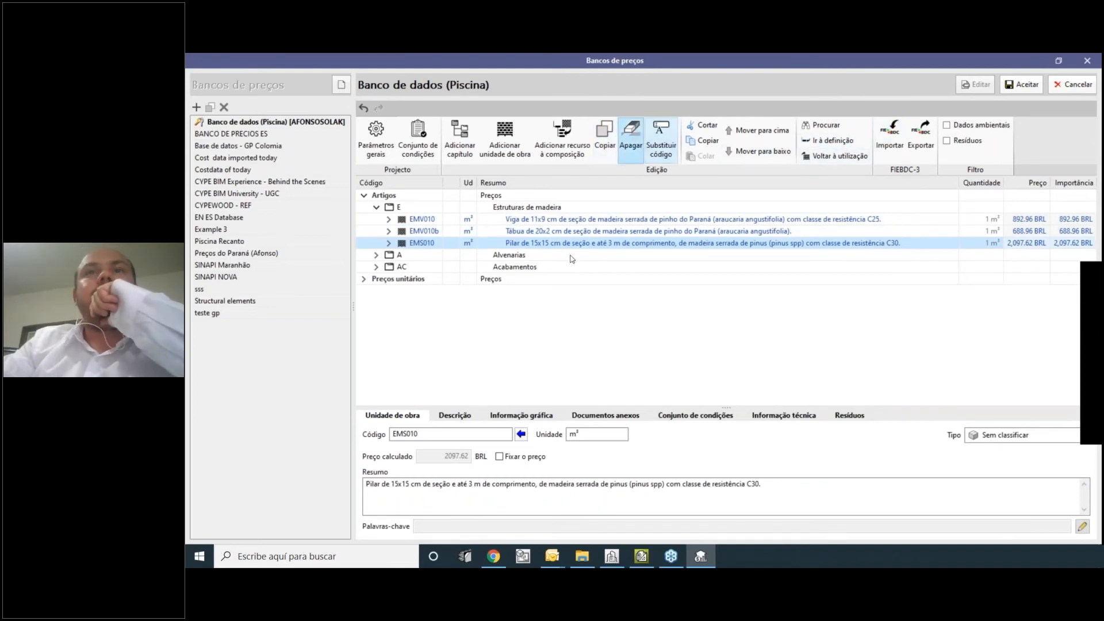
left_click(631, 137)
left_click(890, 138)
left_click(474, 372)
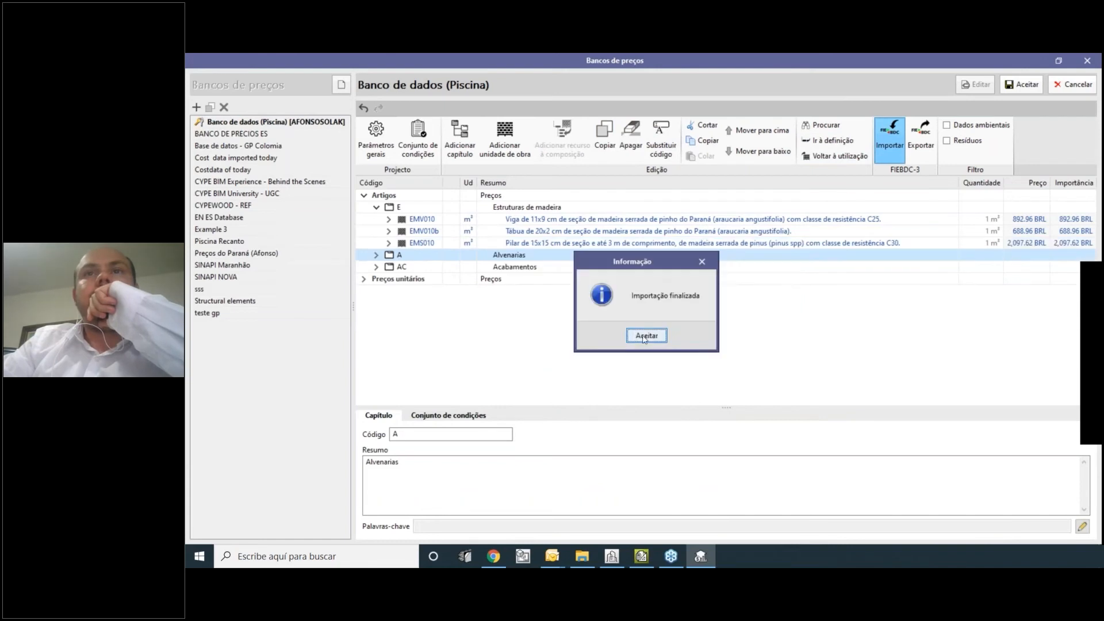
left_click(644, 336)
left_click(377, 208)
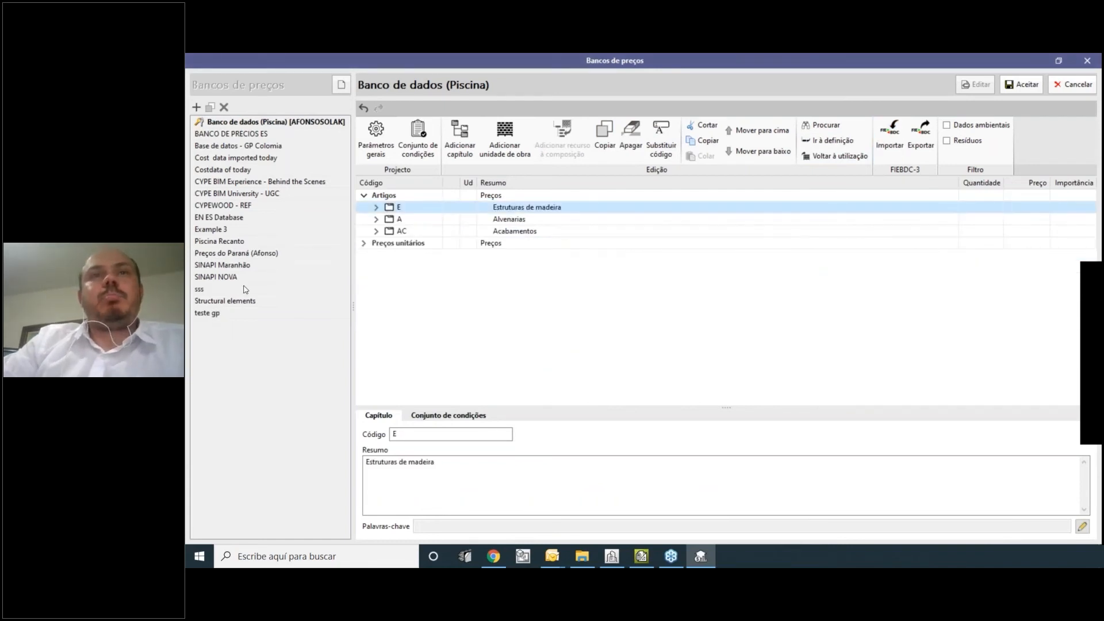
left_click(1072, 84)
left_click(569, 335)
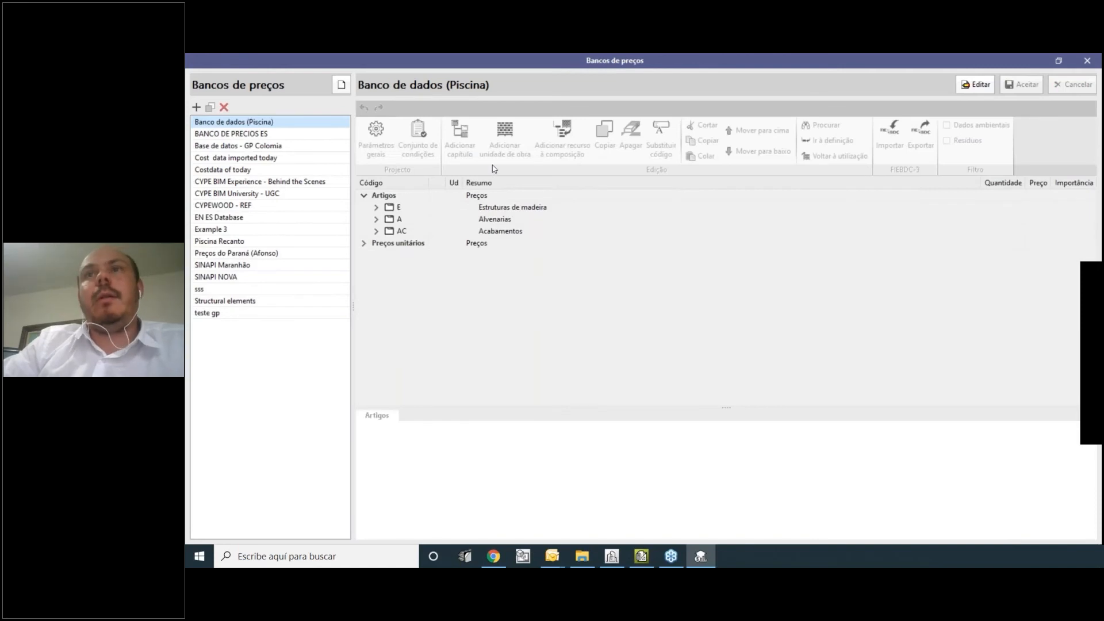
Create a price bank named banco de dados atualizado, importing Banco de dados (Piscina).bc3 from the Desktop with all its data, and close the manager.
left_click(196, 107)
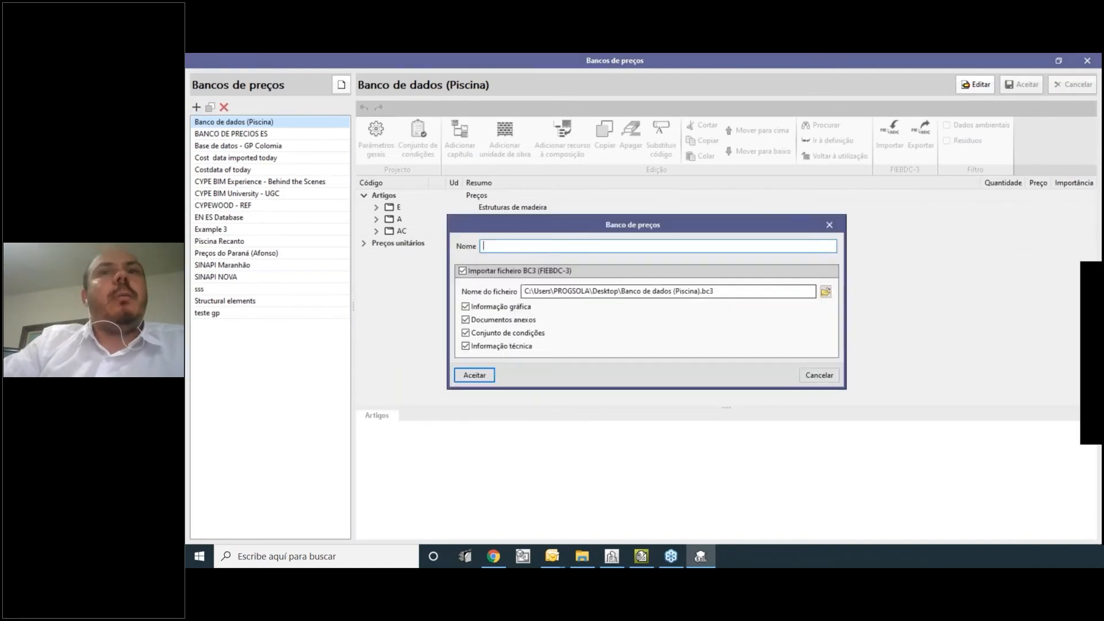
type("p")
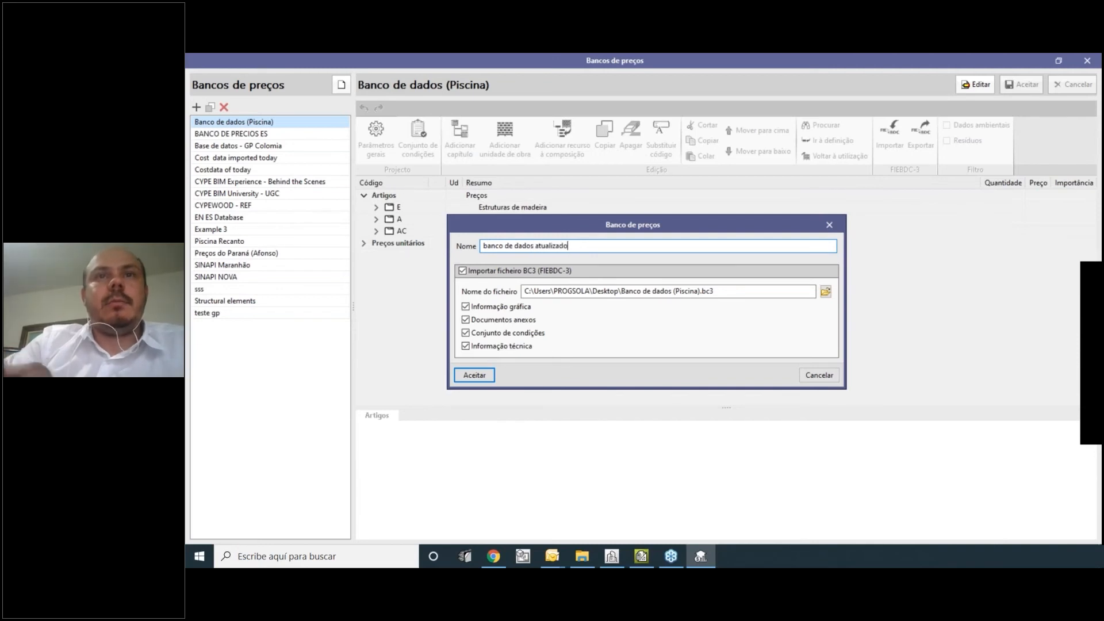
left_click(477, 374)
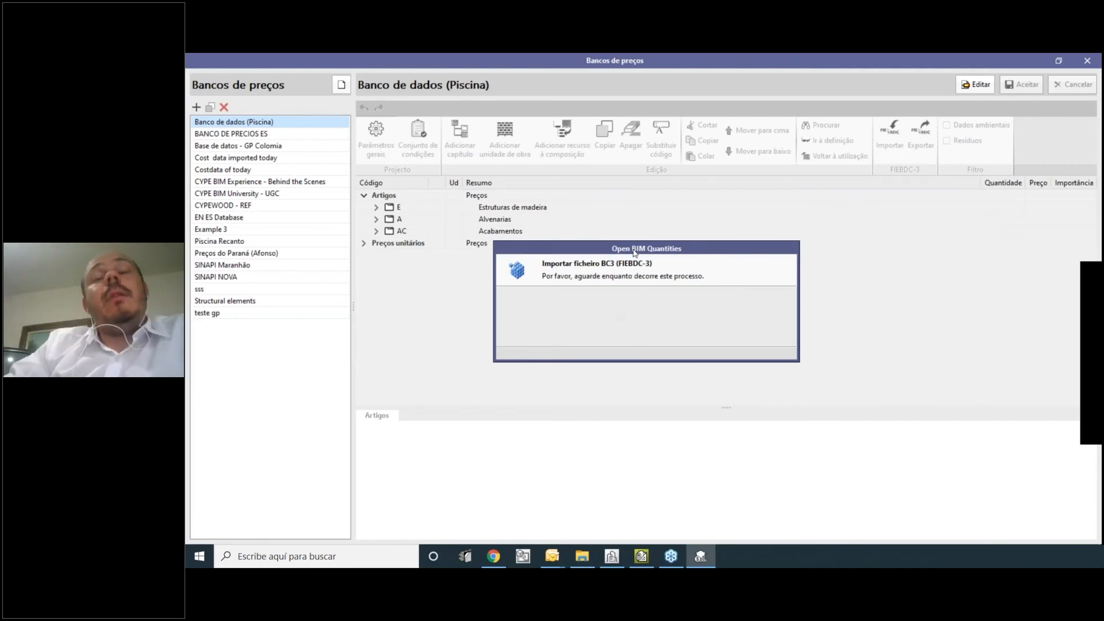
left_click(645, 335)
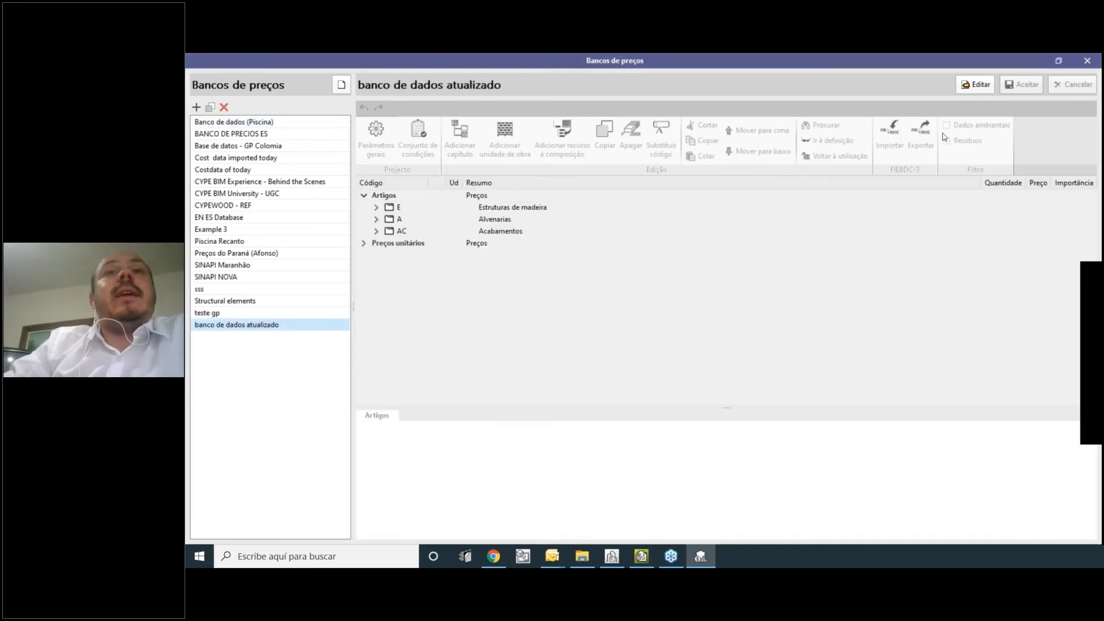
left_click(1085, 59)
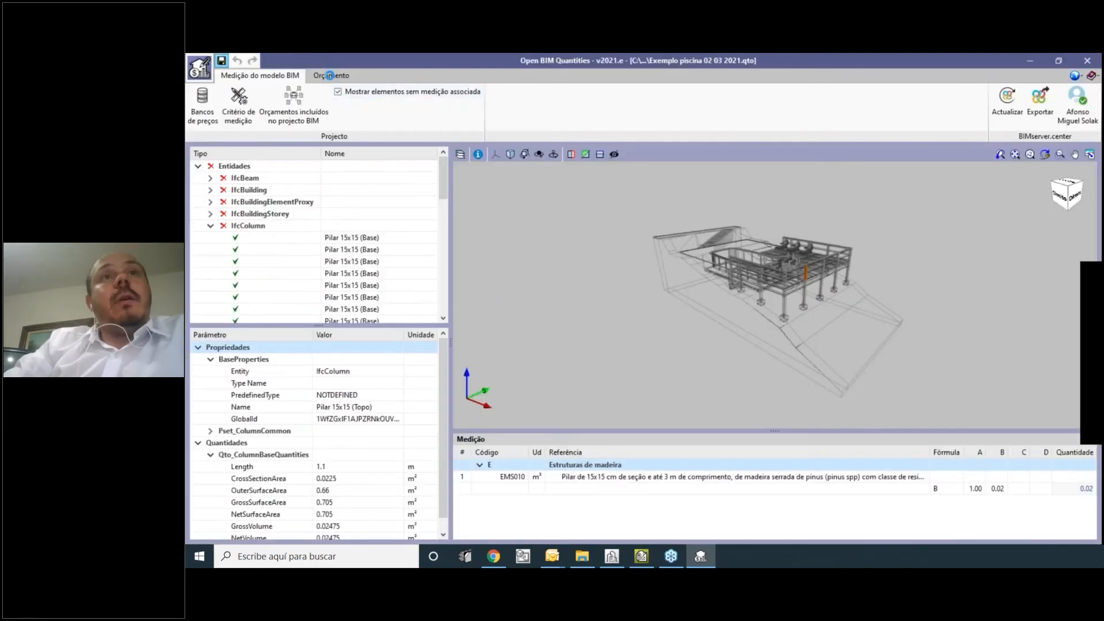
Update the budget's measurement with the banco de dados atualizado price bank, eliminating the current budget data.
left_click(331, 75)
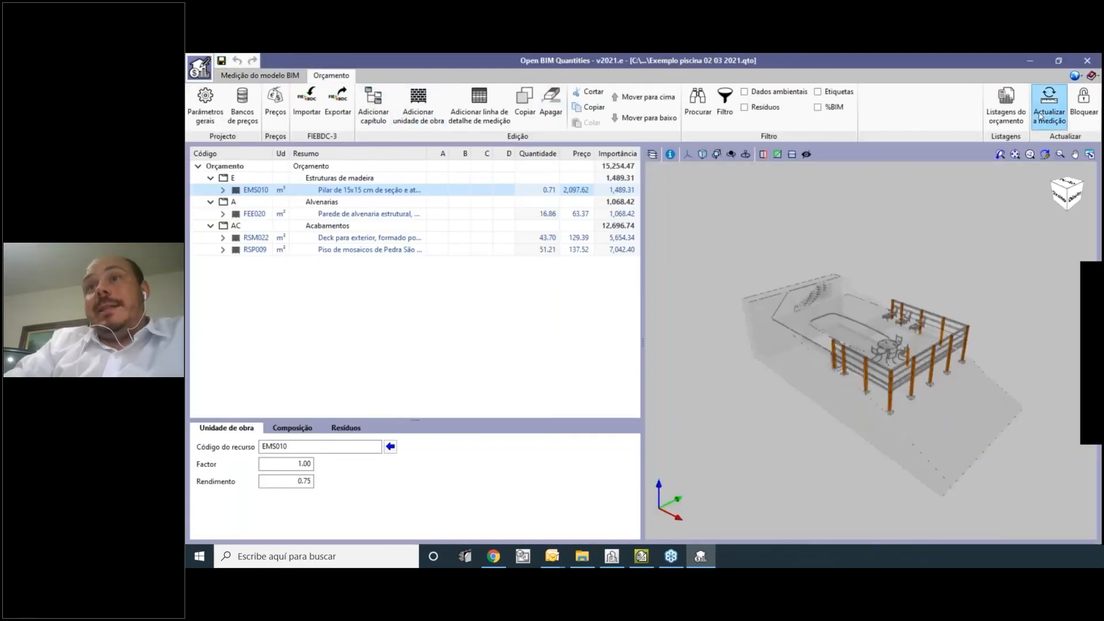
left_click(1039, 115)
left_click(672, 317)
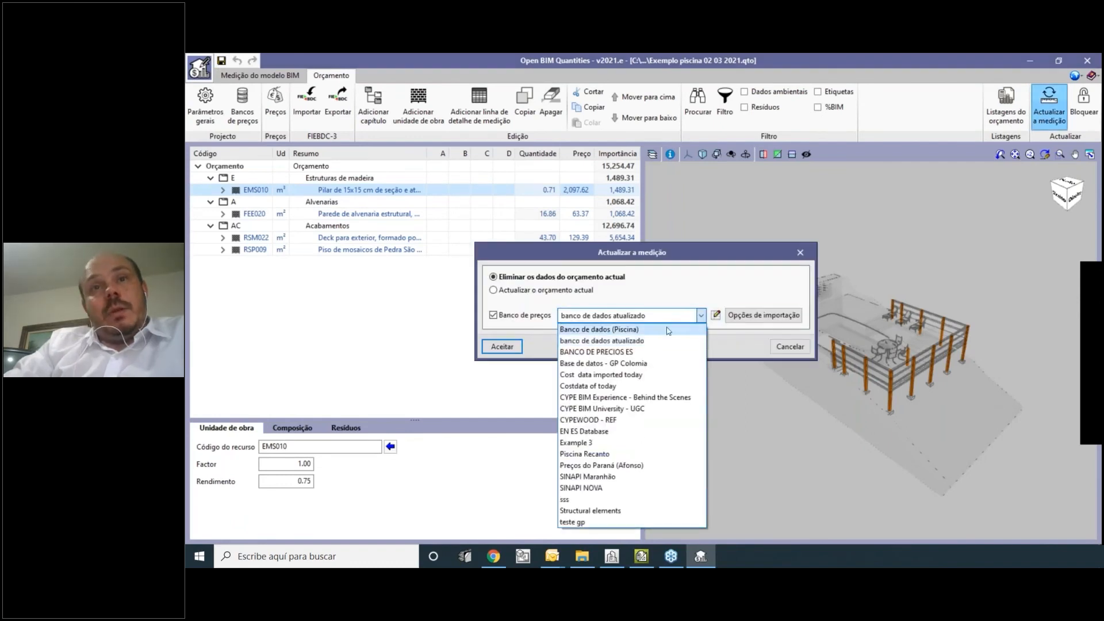
left_click(580, 340)
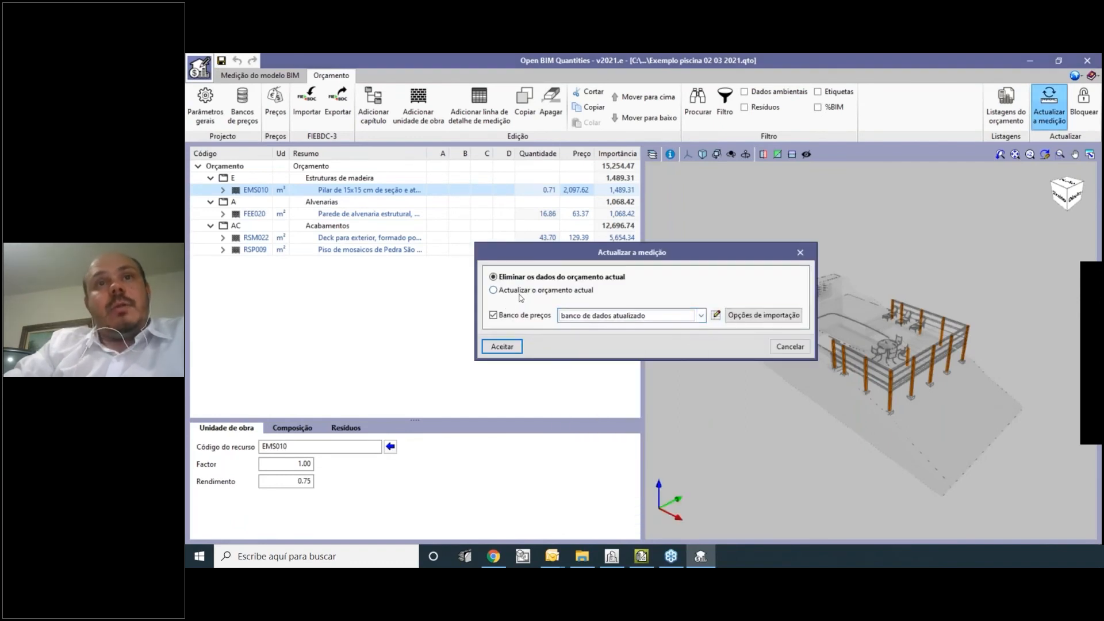
left_click(502, 347)
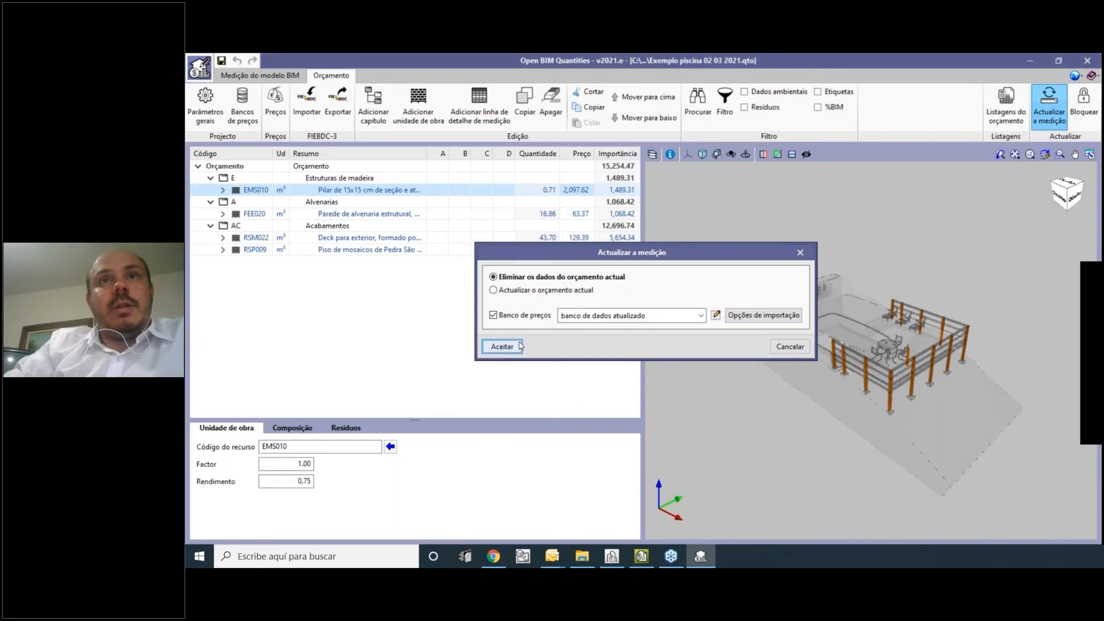
left_click(630, 335)
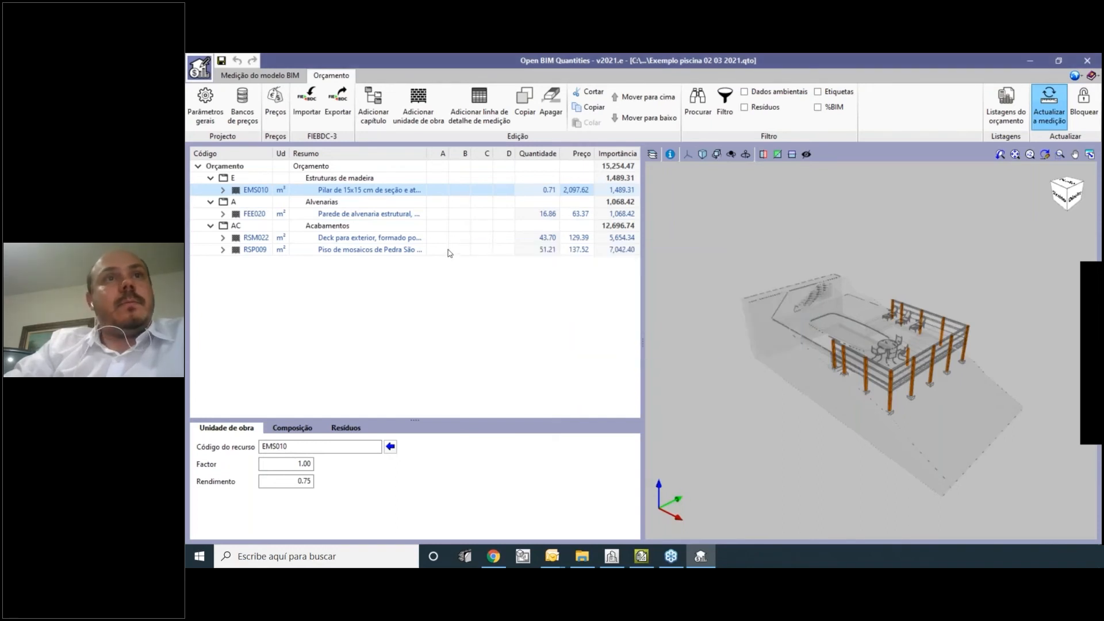
Widen the budget's Resumo column to read the pillar item's full description.
left_click(224, 190)
left_click(223, 190)
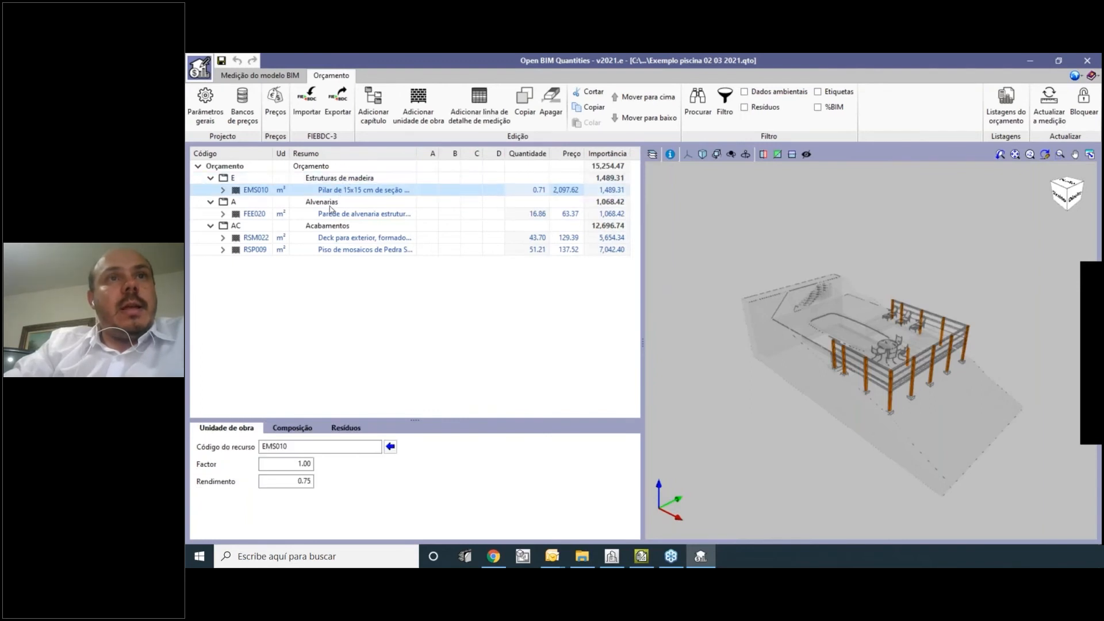
left_click_drag(416, 153, 531, 153)
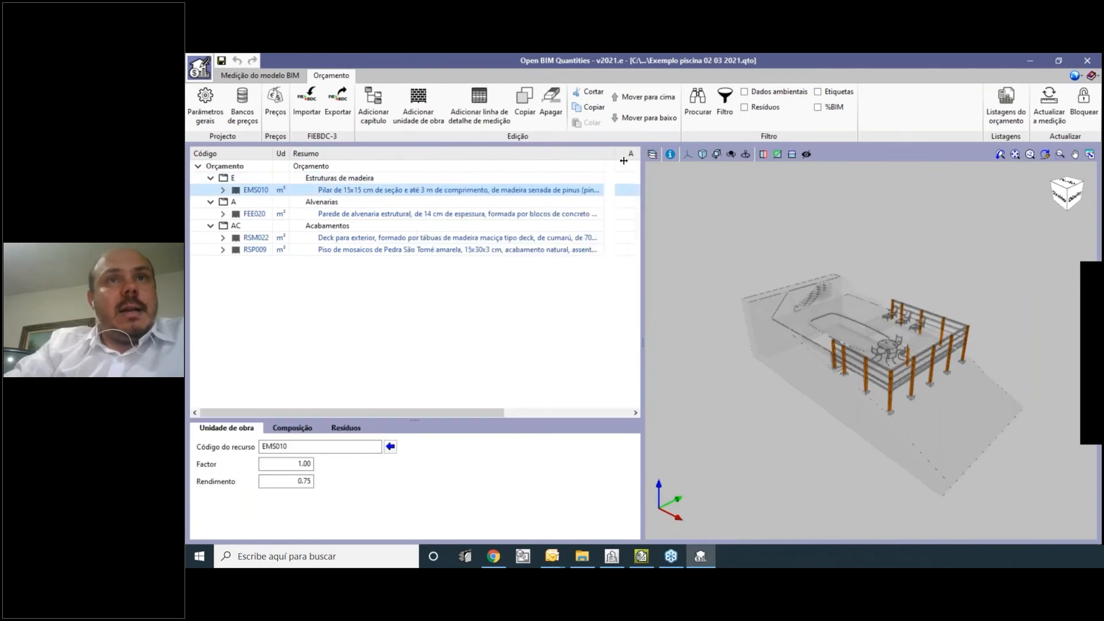
Update the measurement again with banco de dados atualizado, using the Actualizar o orçamento actual option, and readjust the Resumo column's width.
left_click(1049, 110)
left_click(653, 319)
left_click(652, 319)
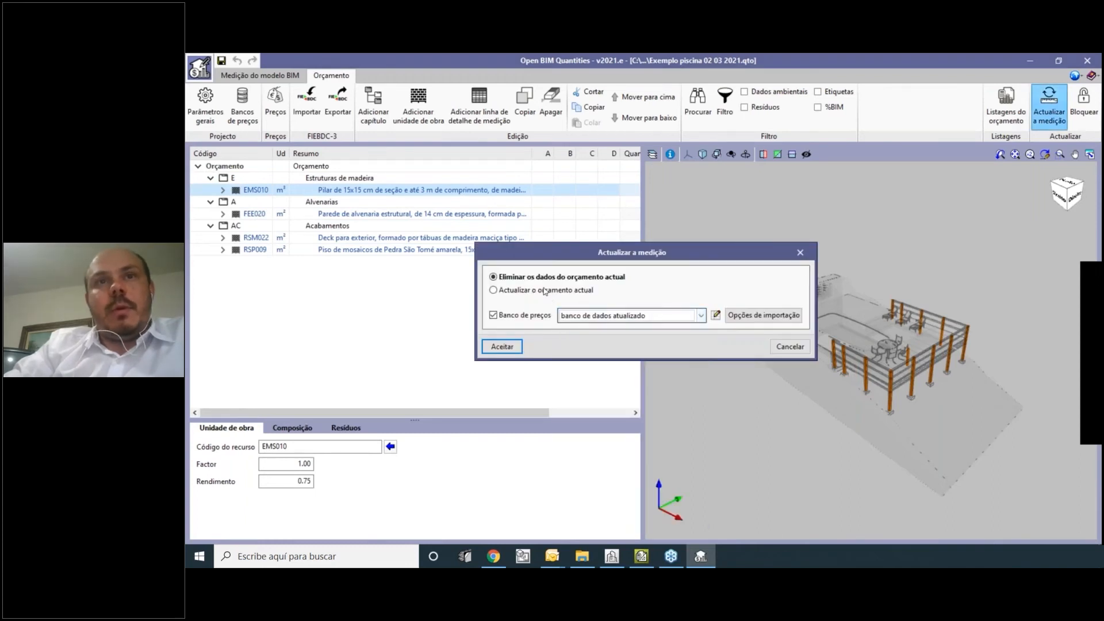
left_click(492, 290)
left_click(519, 347)
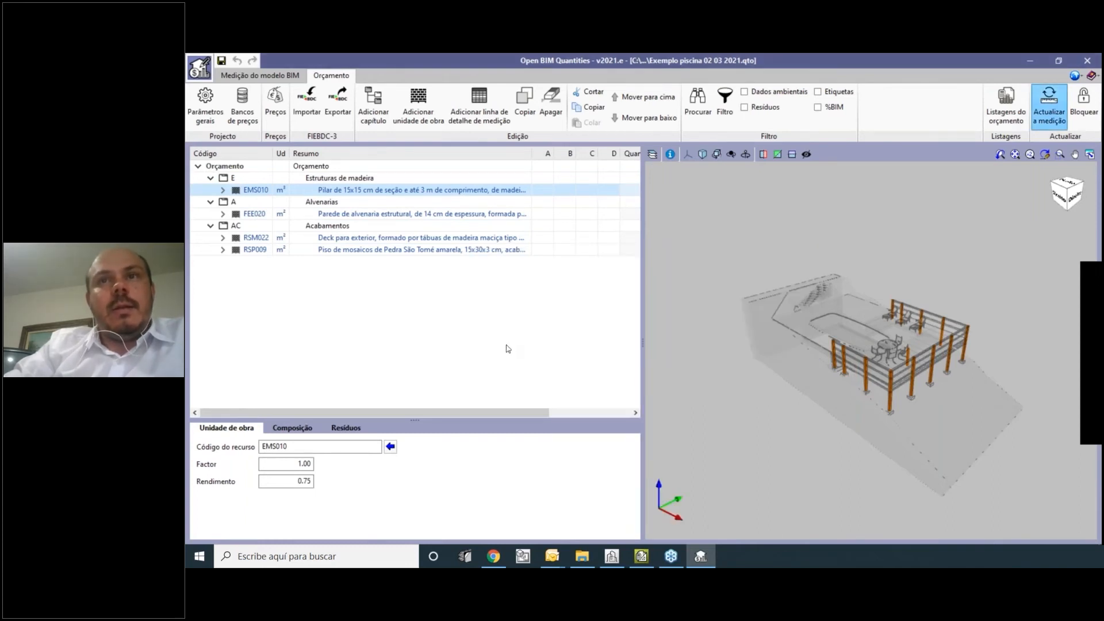
left_click(557, 328)
left_click(647, 339)
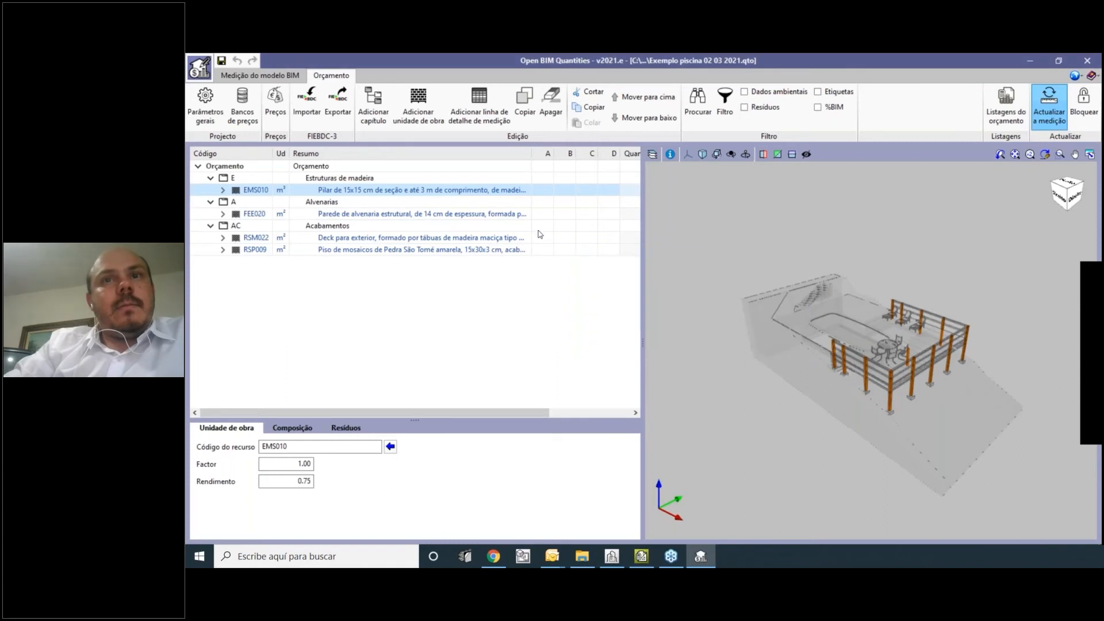
left_click_drag(427, 153, 538, 178)
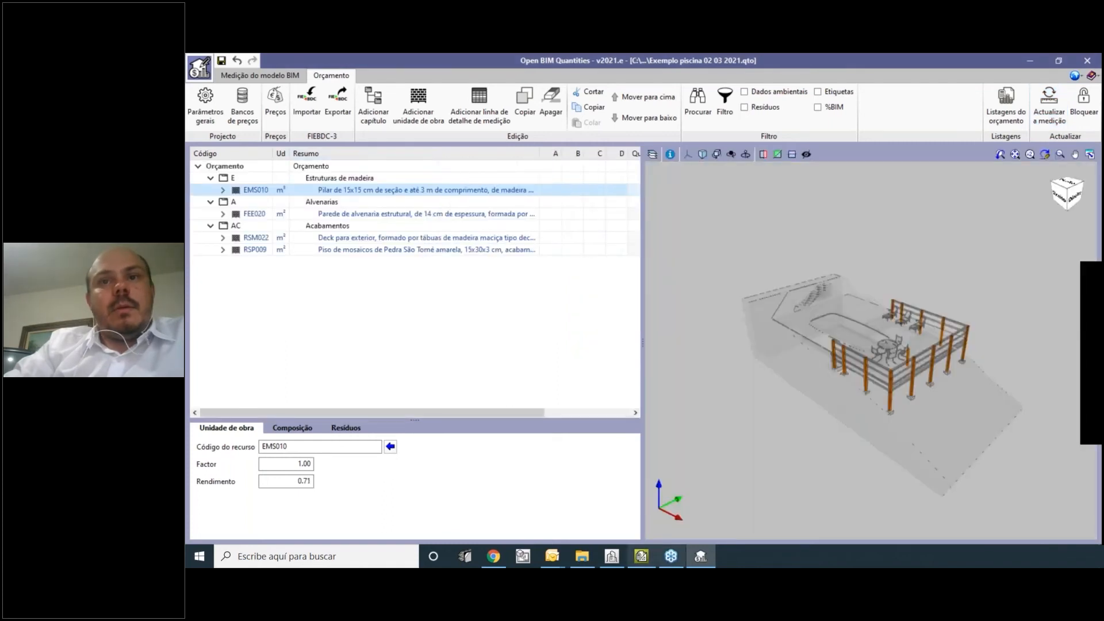
Switch to Arquimedes and check the description of the 15x15 cm pillar item EMS010.
left_click(643, 557)
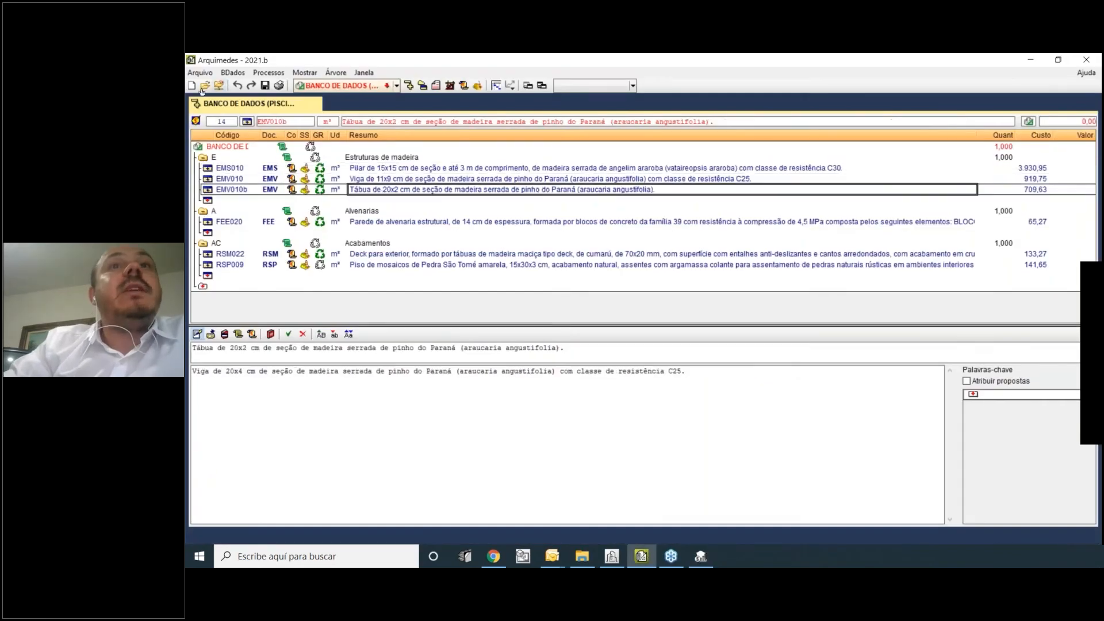
left_click(516, 179)
left_click(510, 168)
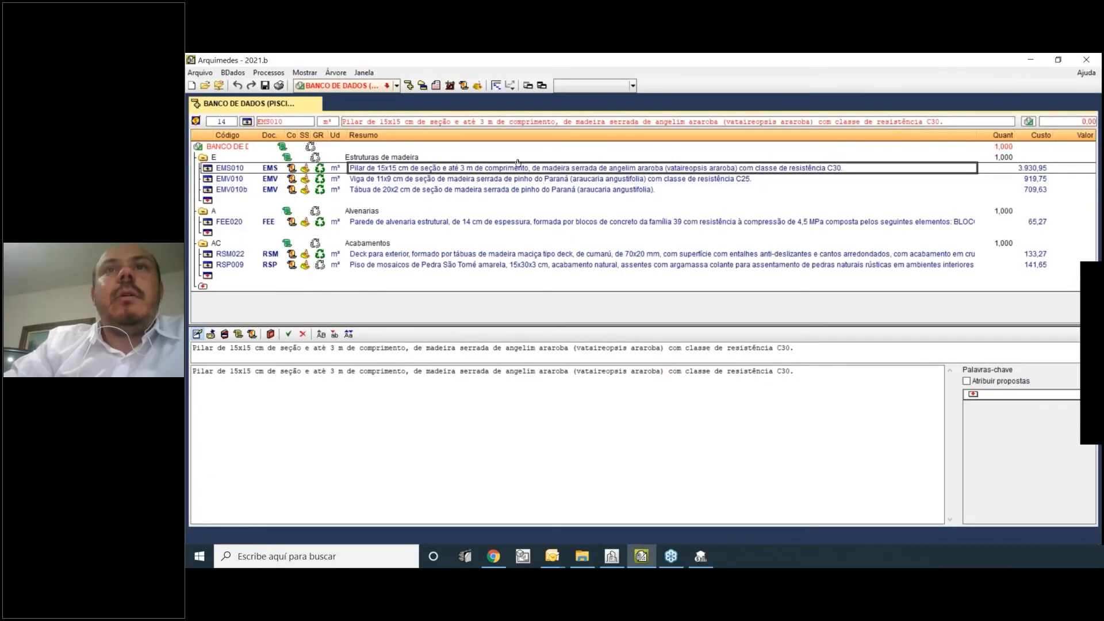
Export the database to FIEBDC-3 as Banco de dados (Piscina) 2 in the Arquimedes projects folder.
left_click(199, 73)
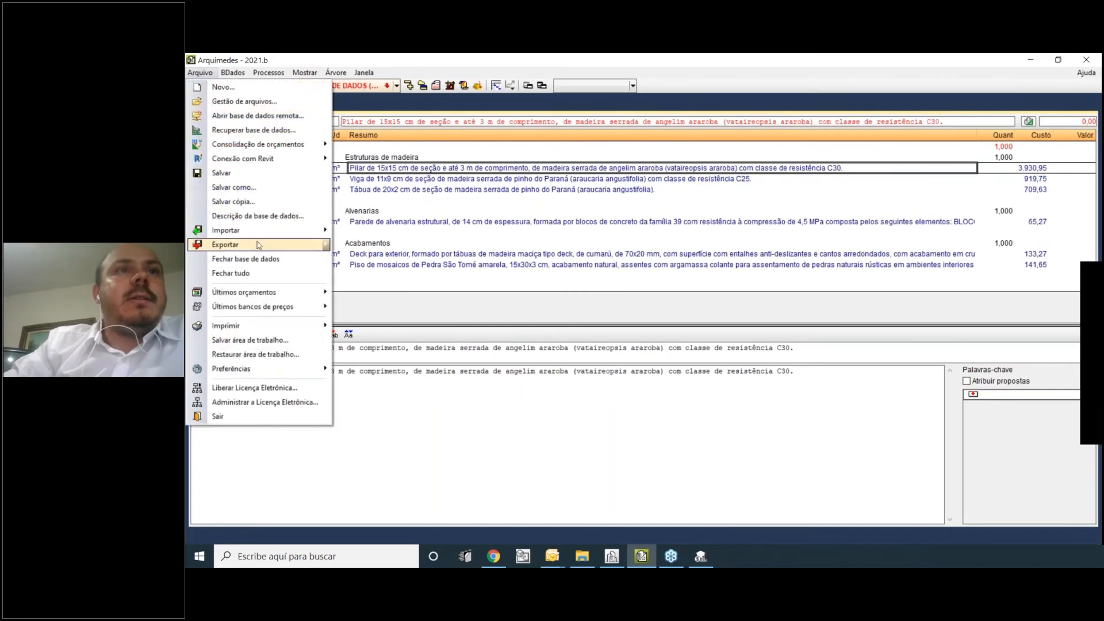
mouse_move(259, 245)
left_click(389, 245)
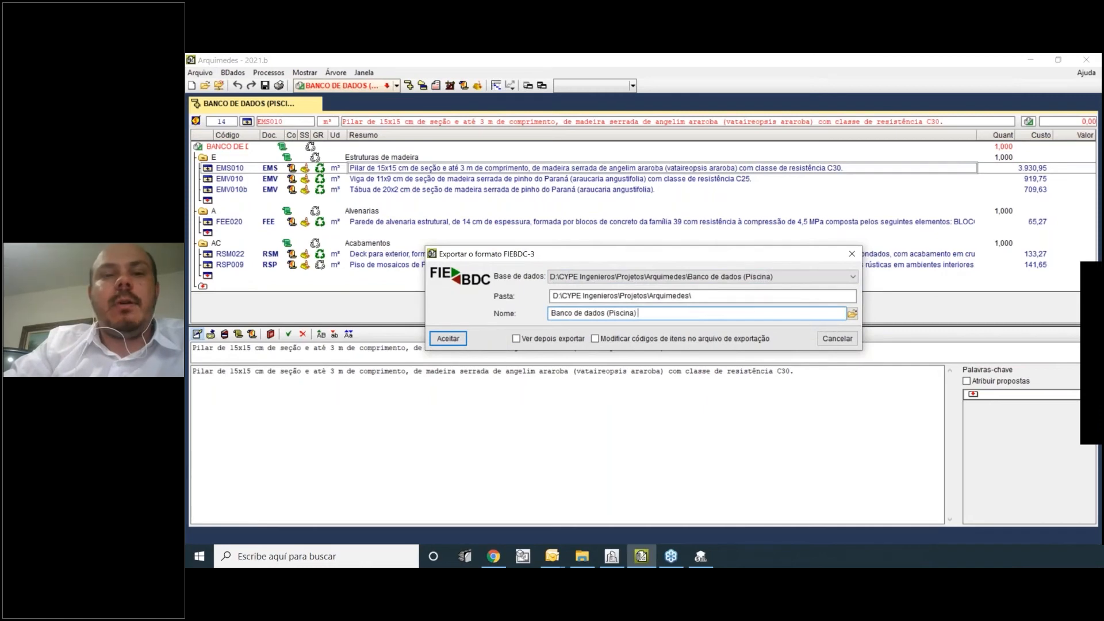
left_click(448, 338)
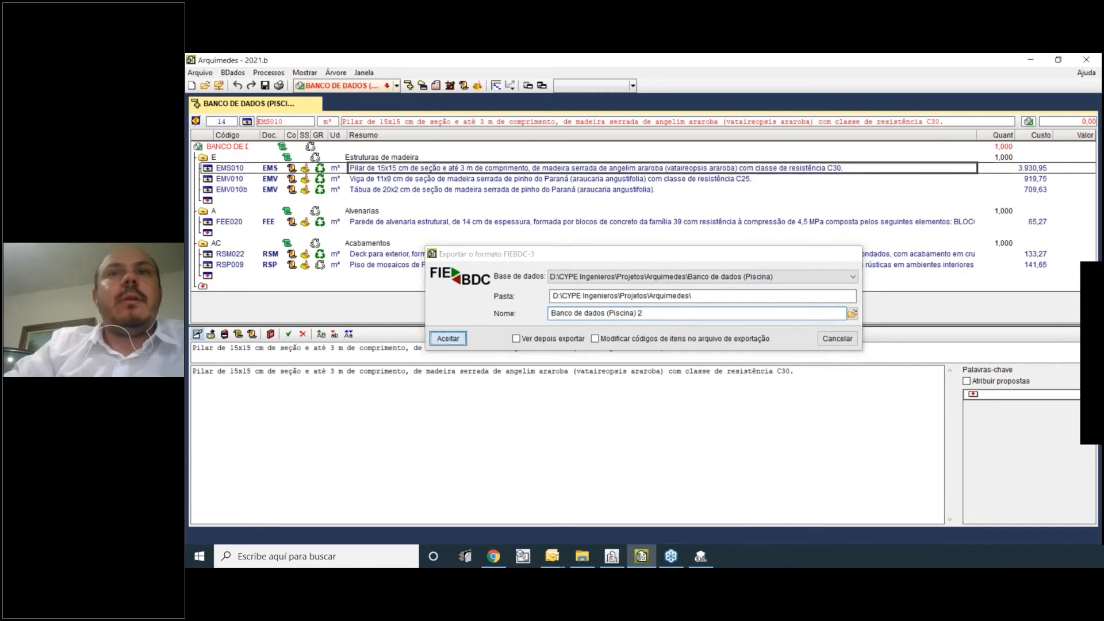
key("Return")
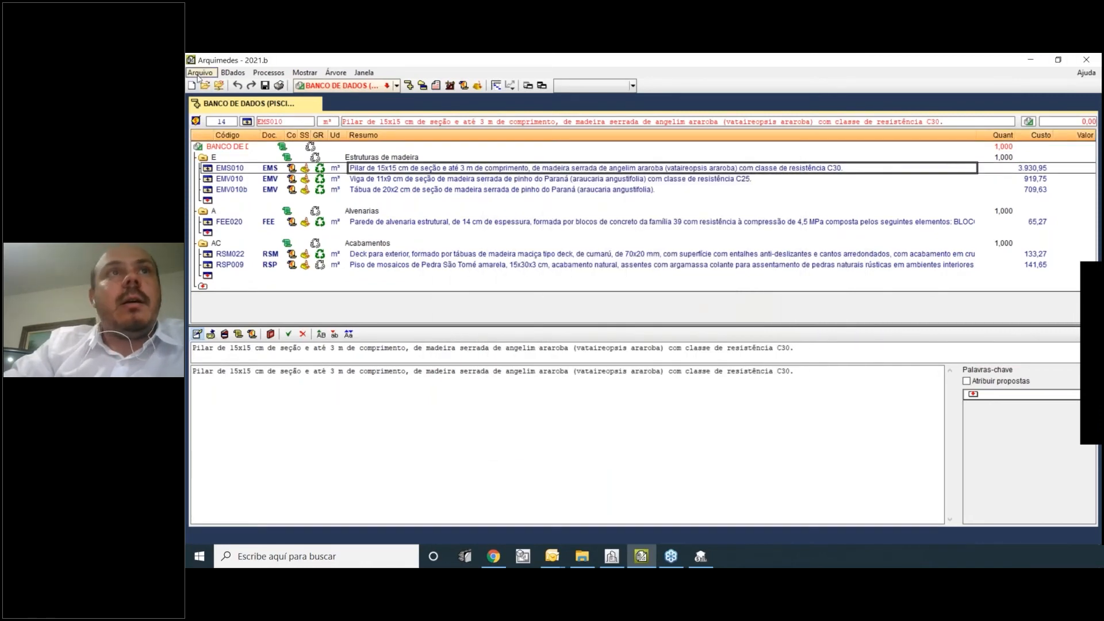
Export the database to FIEBDC-3 on the Desktop as Banco de dados (Piscina) 2.
left_click(201, 73)
mouse_move(299, 244)
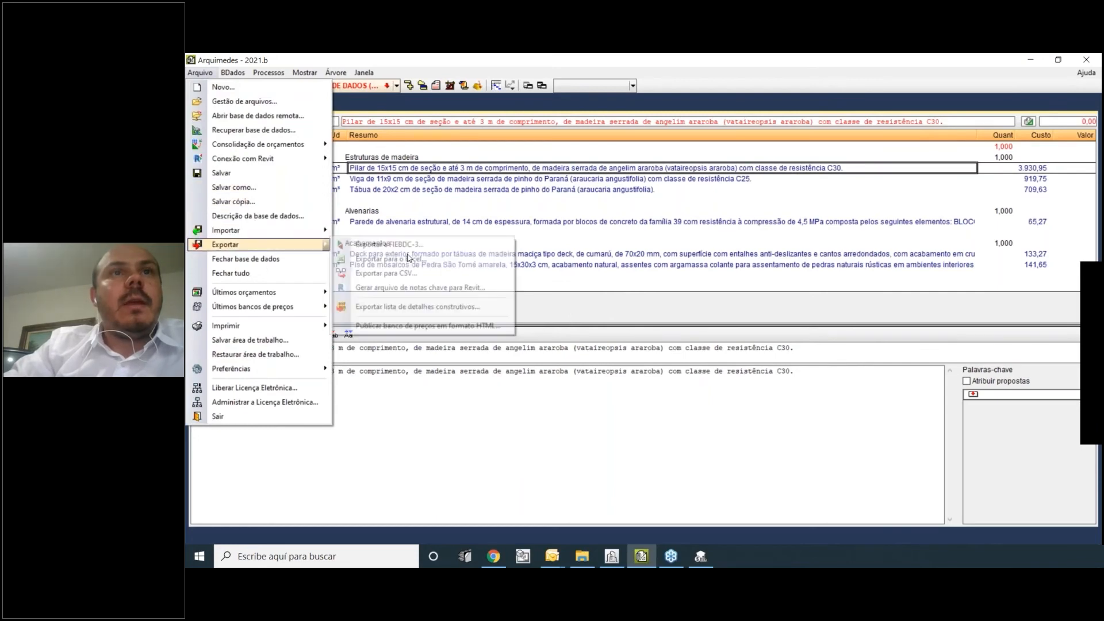
left_click(390, 244)
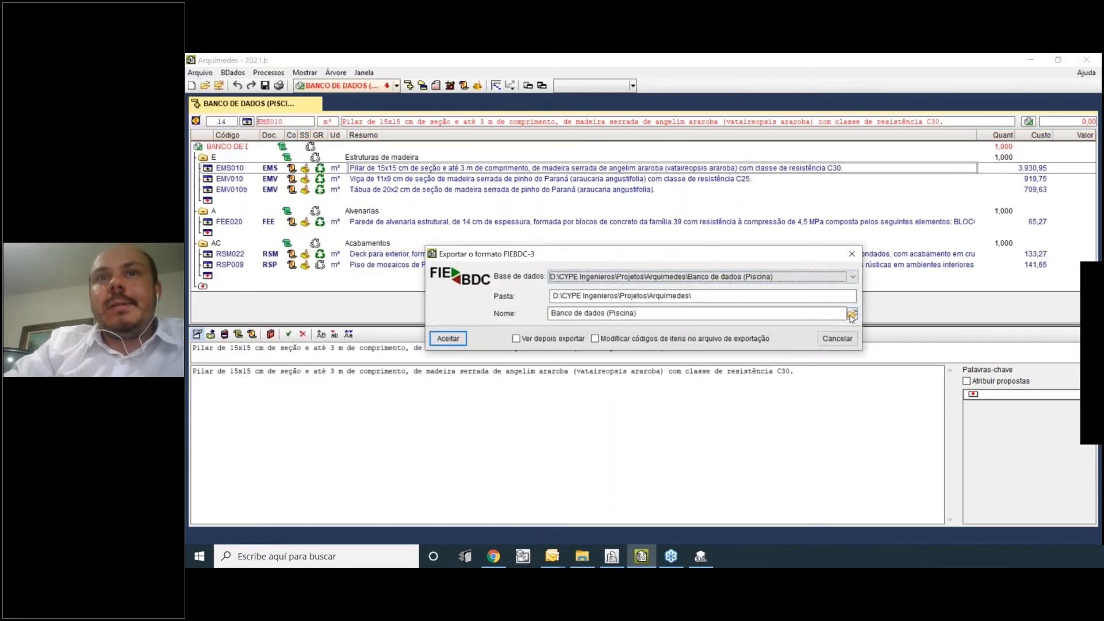
left_click(851, 314)
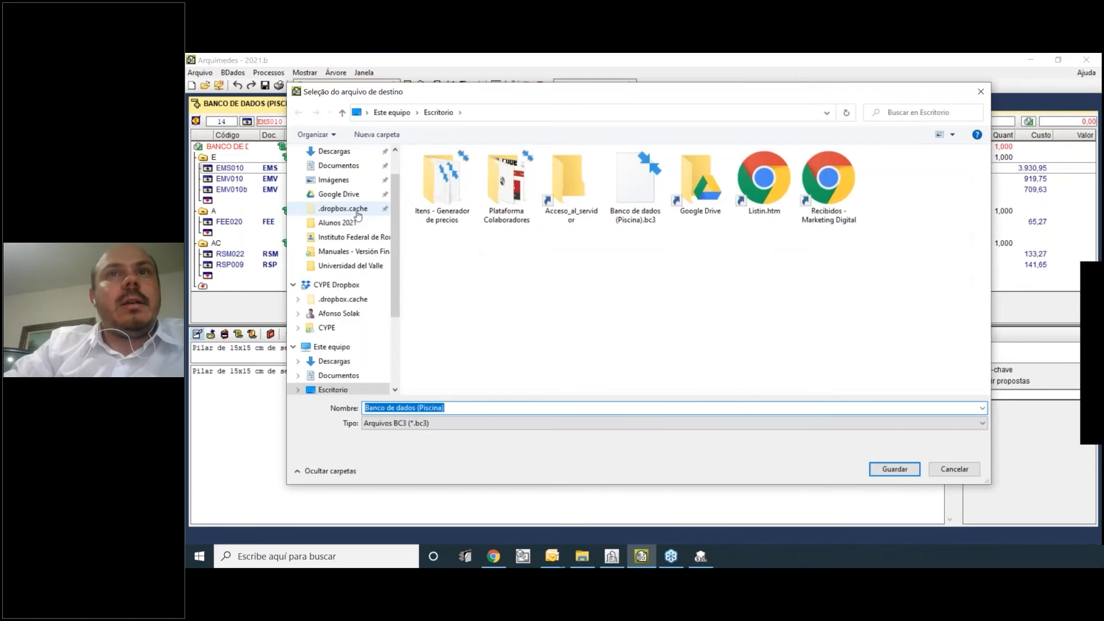
left_click(489, 408)
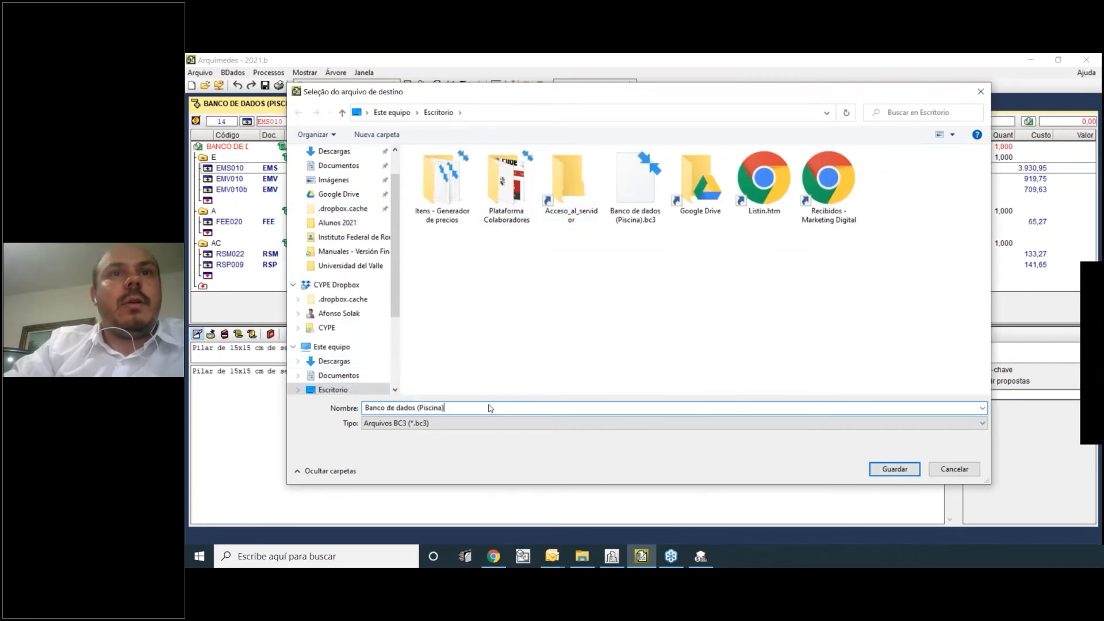
left_click(895, 469)
left_click(448, 339)
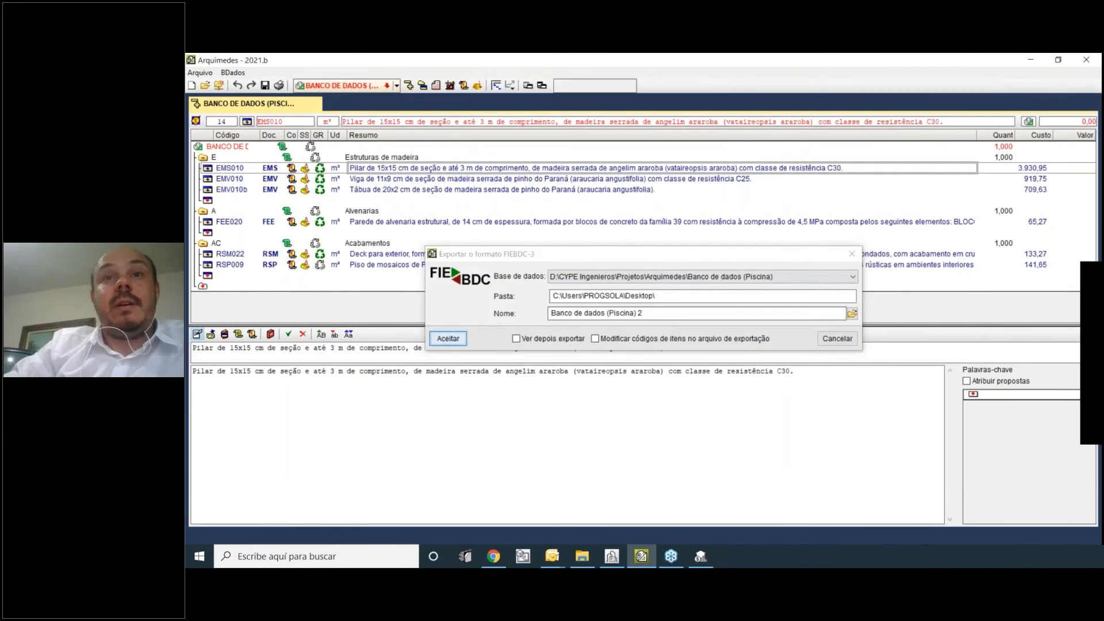
left_click(511, 439)
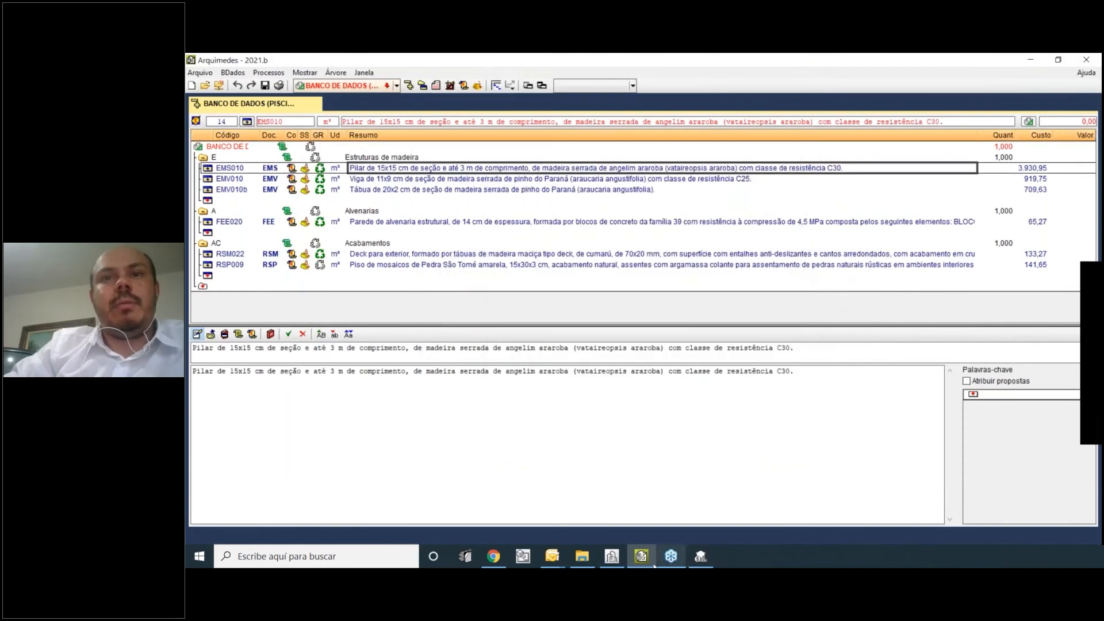
Switch to Open BIM Quantities and open the price bank Banco de dados (Piscina) for editing.
left_click(700, 555)
left_click(260, 75)
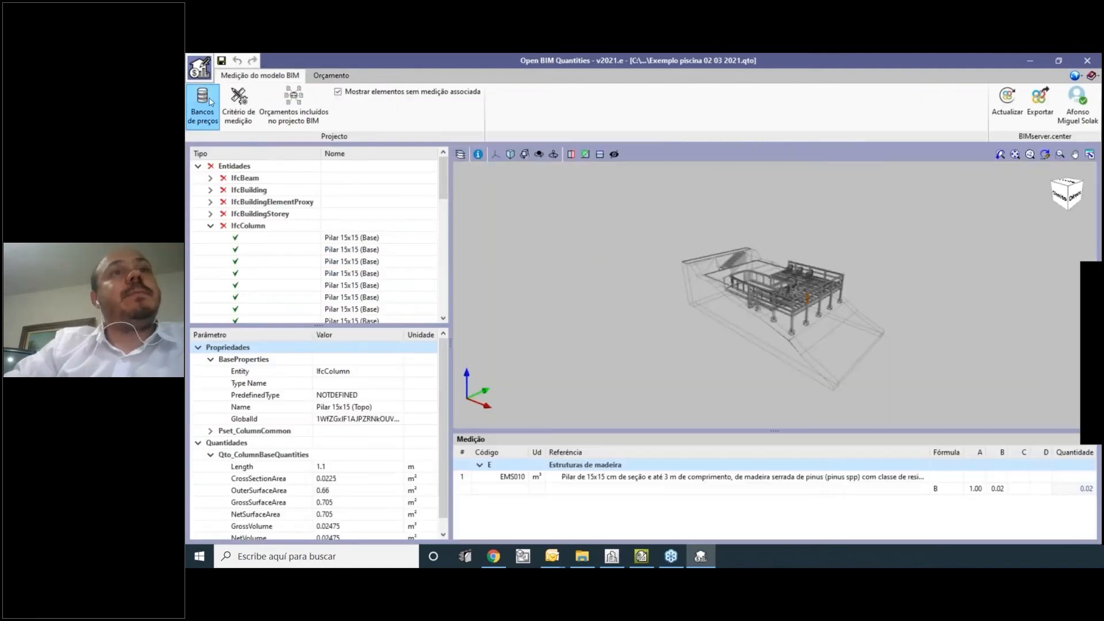
left_click(206, 99)
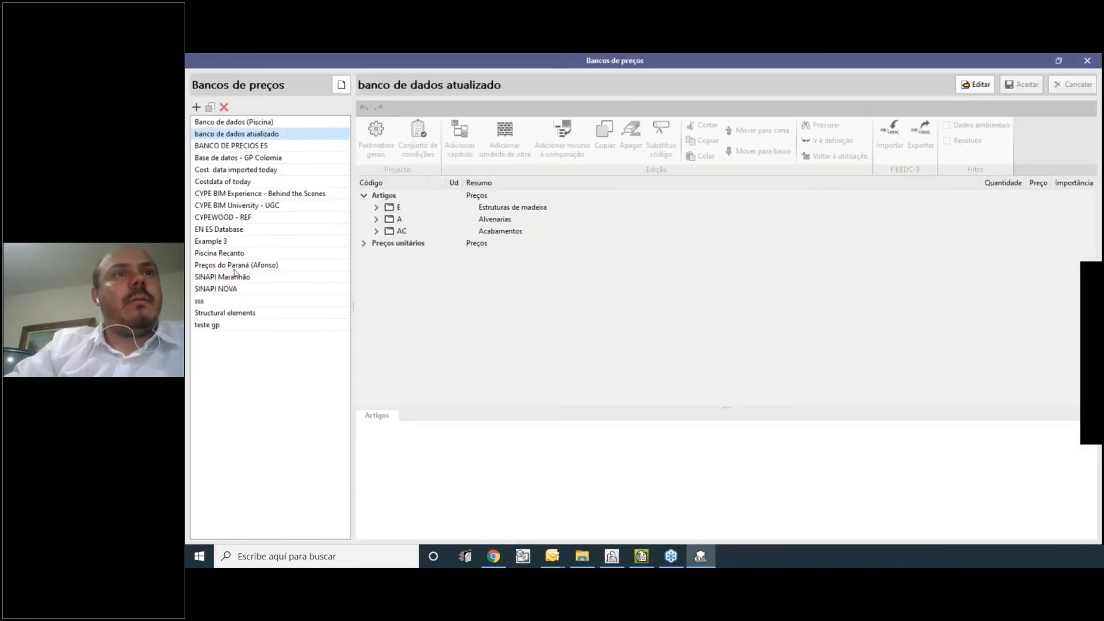
left_click(236, 266)
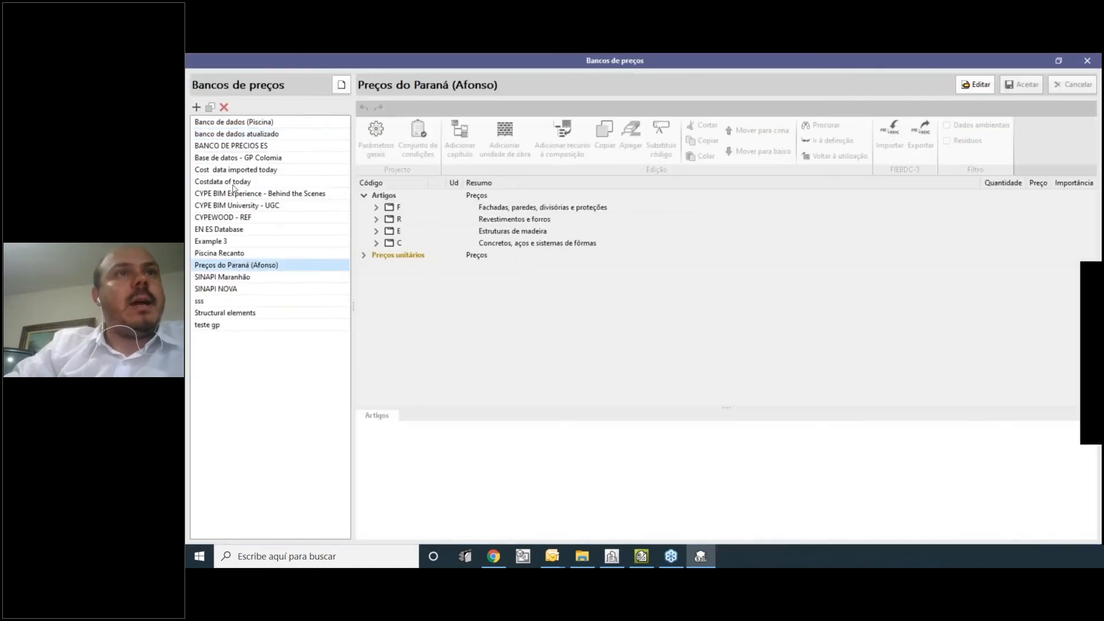
left_click(228, 123)
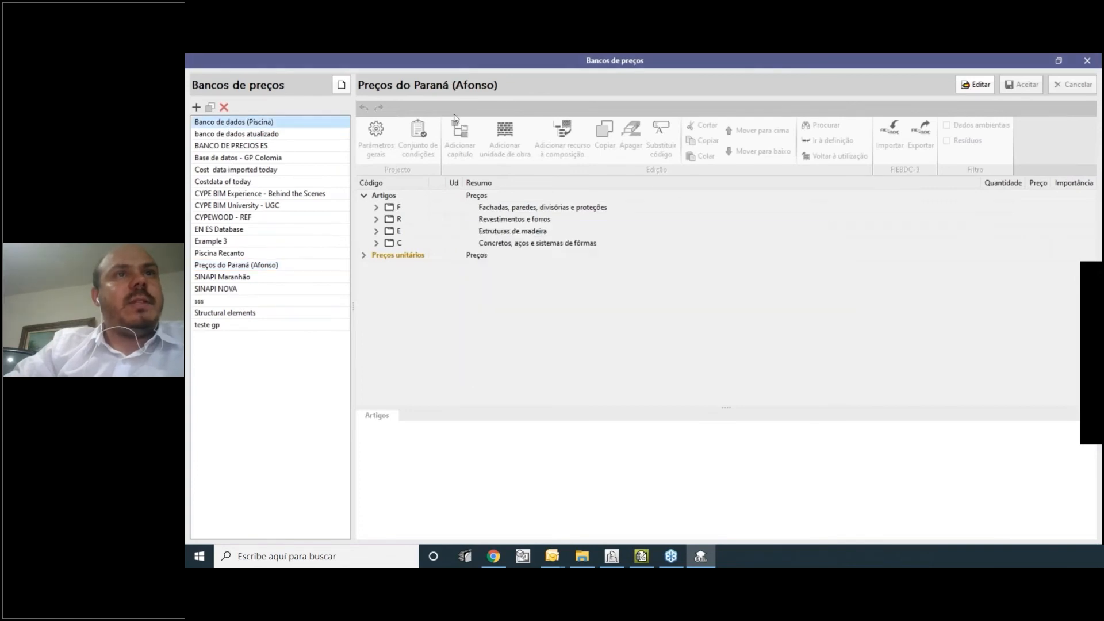
left_click(961, 83)
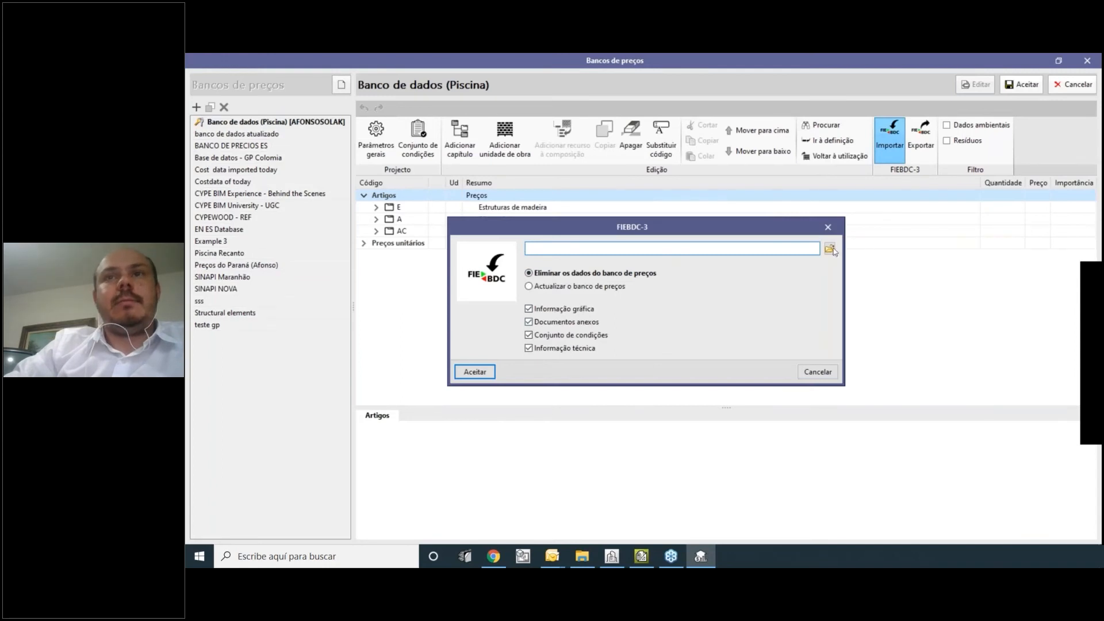
Import Banco de dados (Piscina) 2.bc3 from the Desktop into the price bank, using the Eliminar os dados do banco de preços option.
left_click(828, 249)
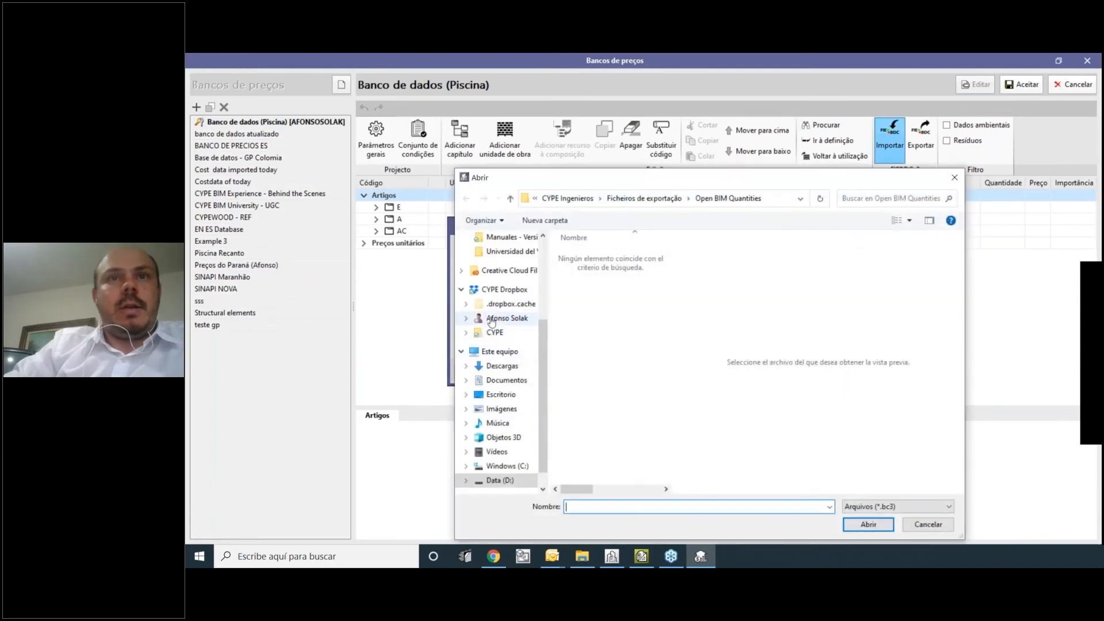
scroll(492, 320, "up", 3)
left_click(500, 261)
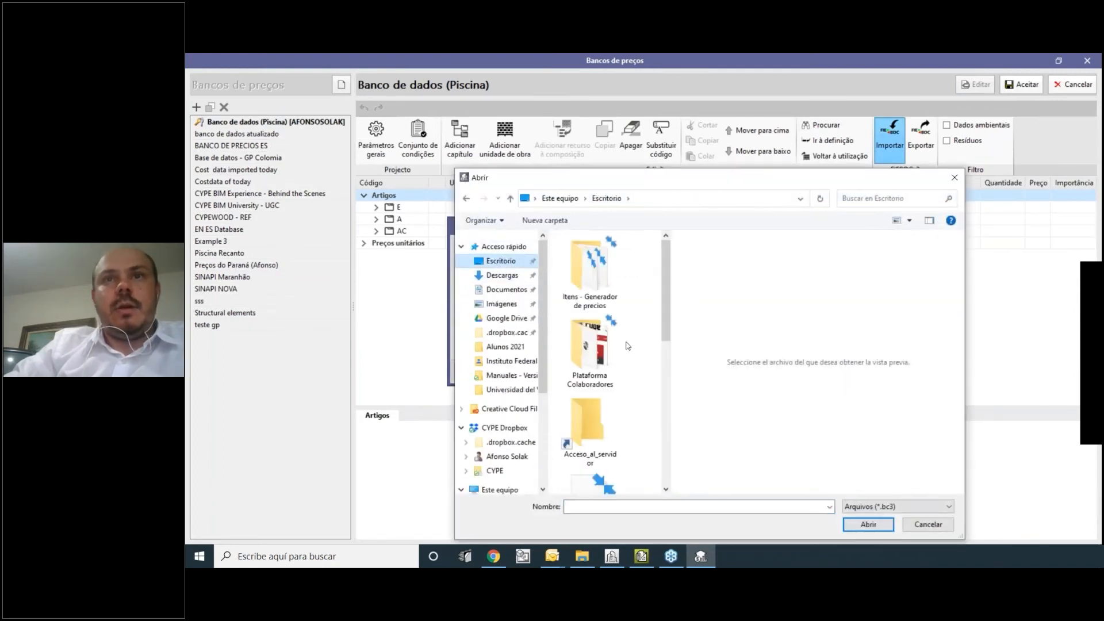
scroll(628, 345, "down", 5)
scroll(596, 376, "up", 5)
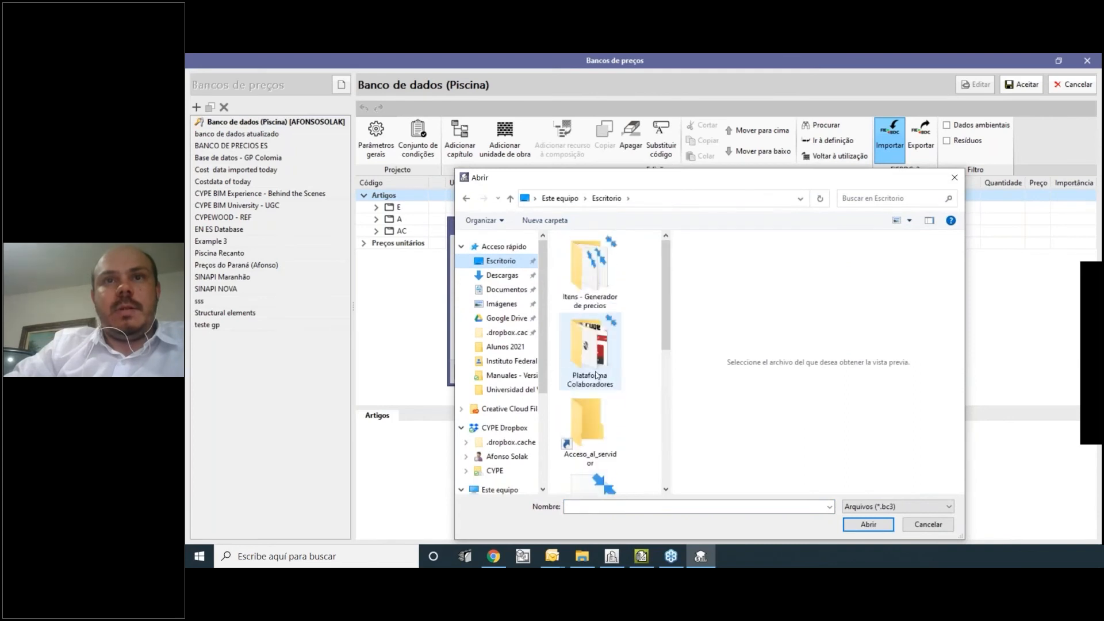
scroll(596, 376, "down", 2)
left_click(595, 380)
left_click(867, 524)
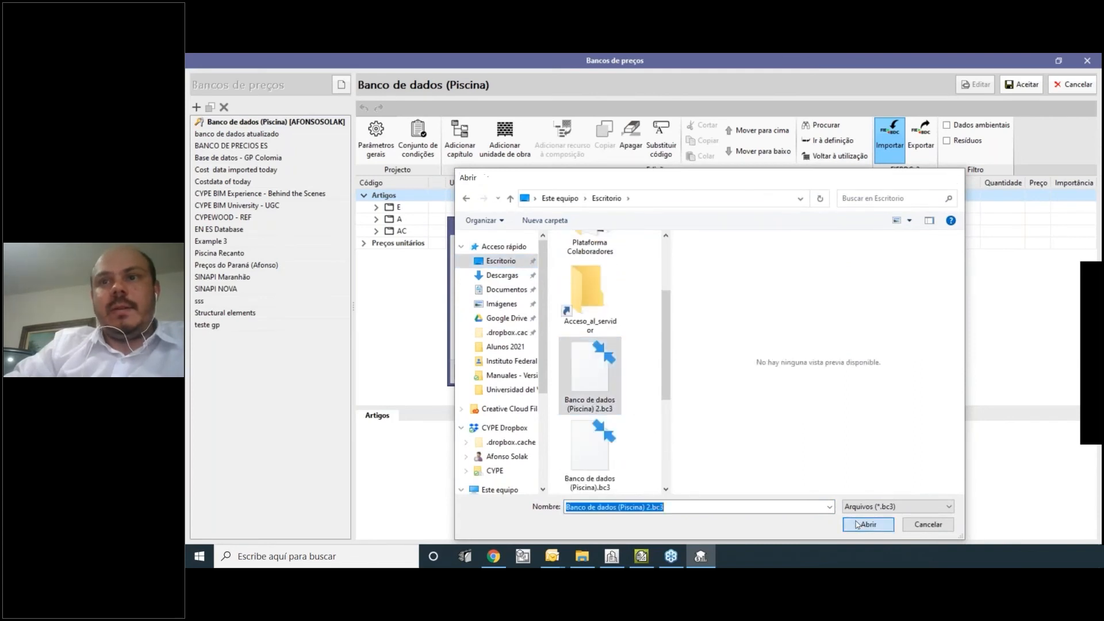
left_click(489, 377)
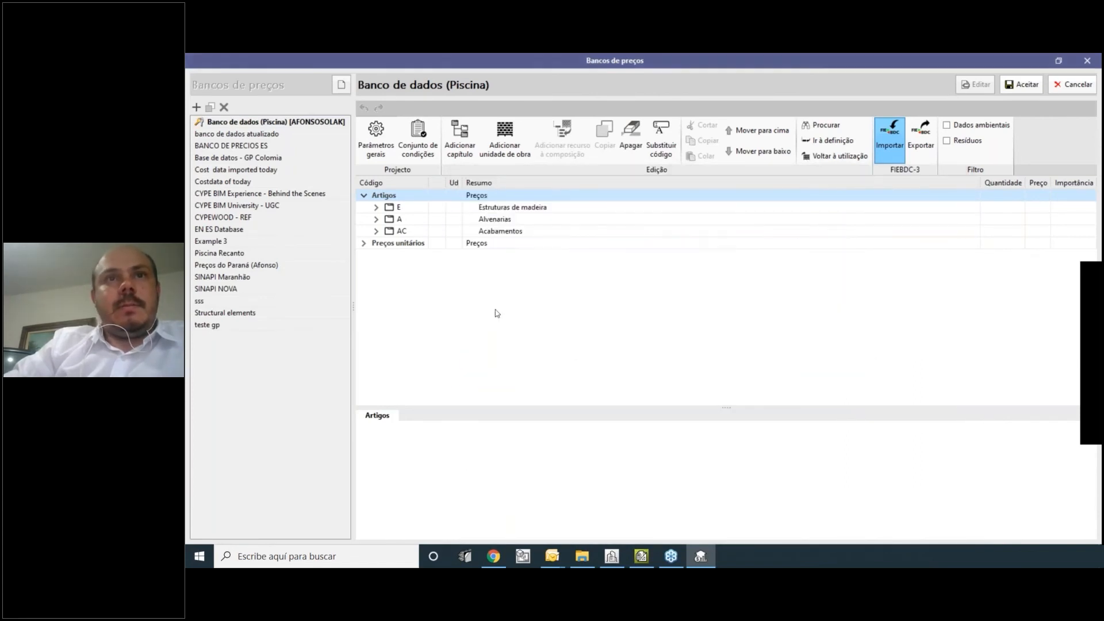
left_click(645, 335)
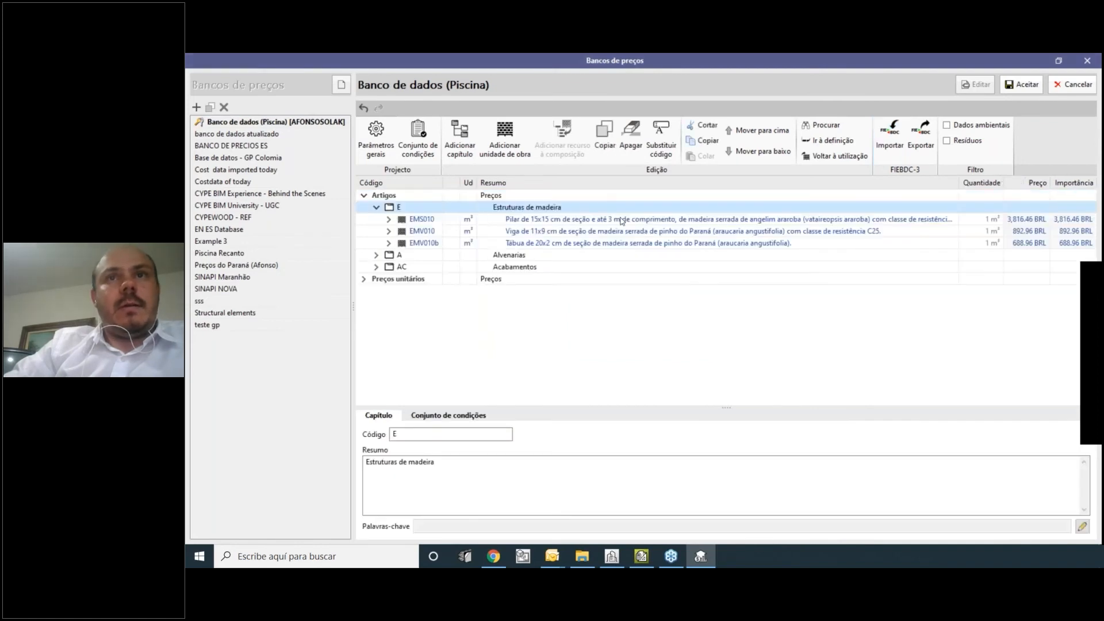
Check the 15x15 cm pillar item EMS010, save the changes to the price bank and close the price bank manager.
left_click(636, 219)
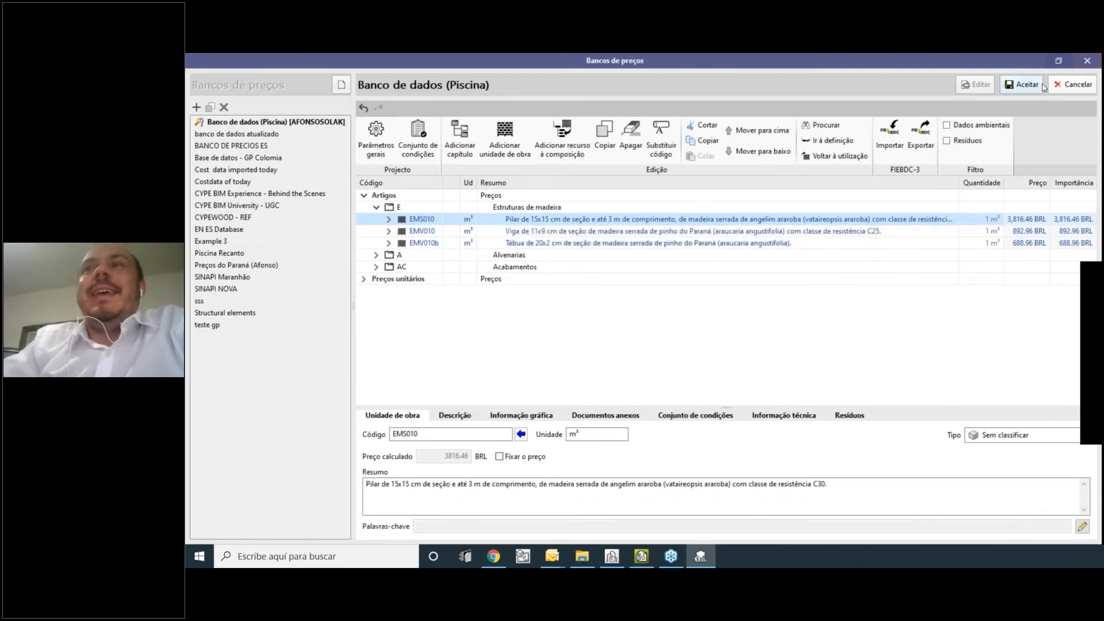
left_click(1024, 85)
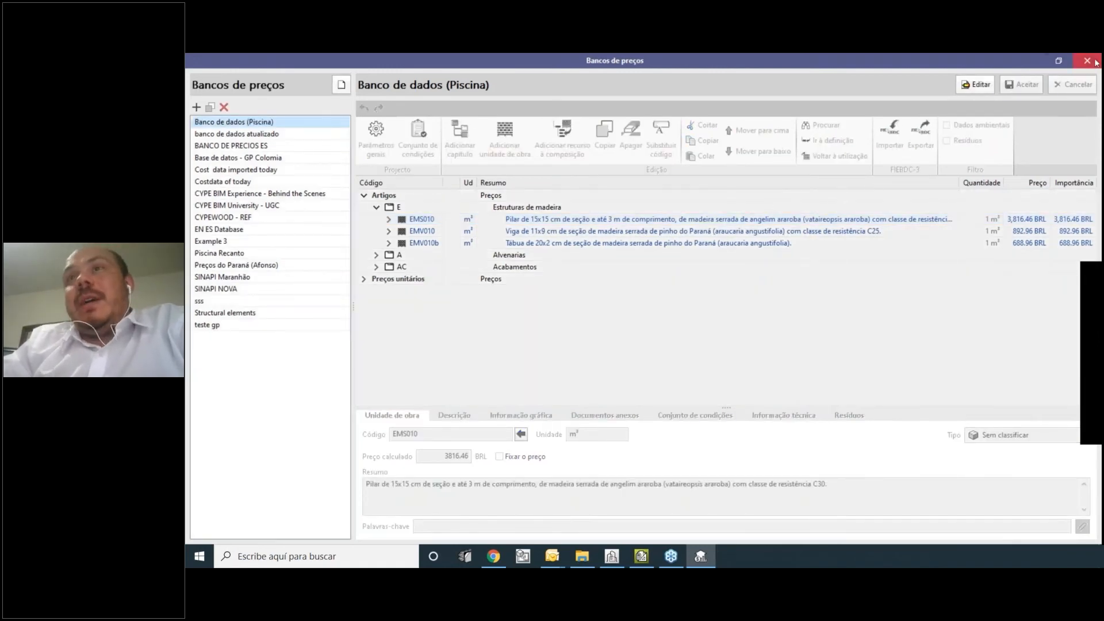
left_click(1085, 61)
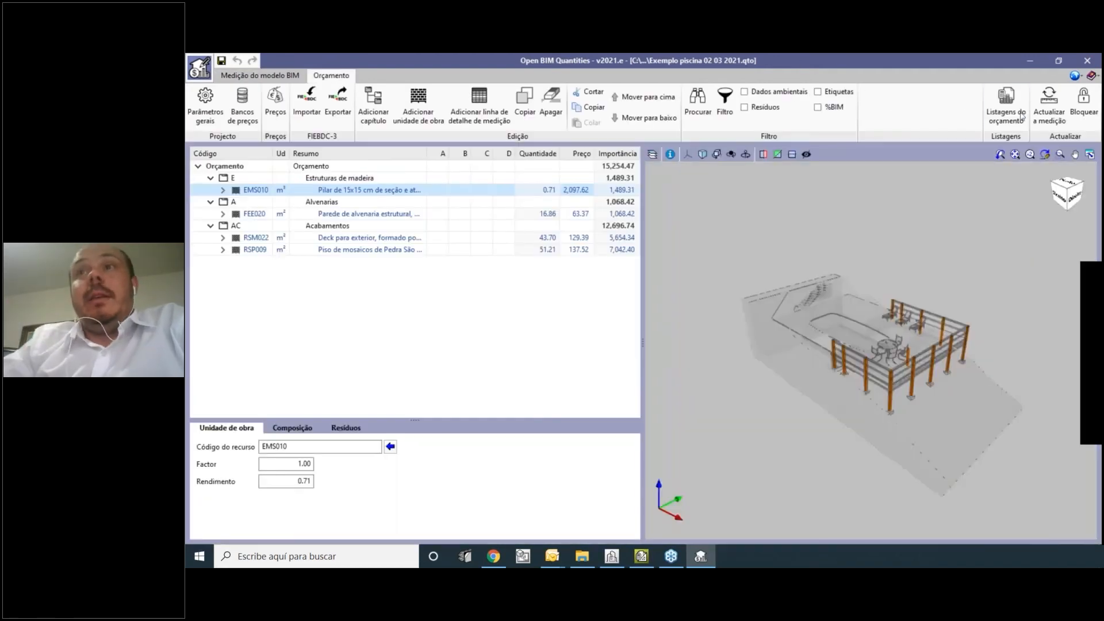
Update the budget's measurement with Banco de dados (Piscina), using the Actualizar o orçamento actual option.
left_click(1049, 106)
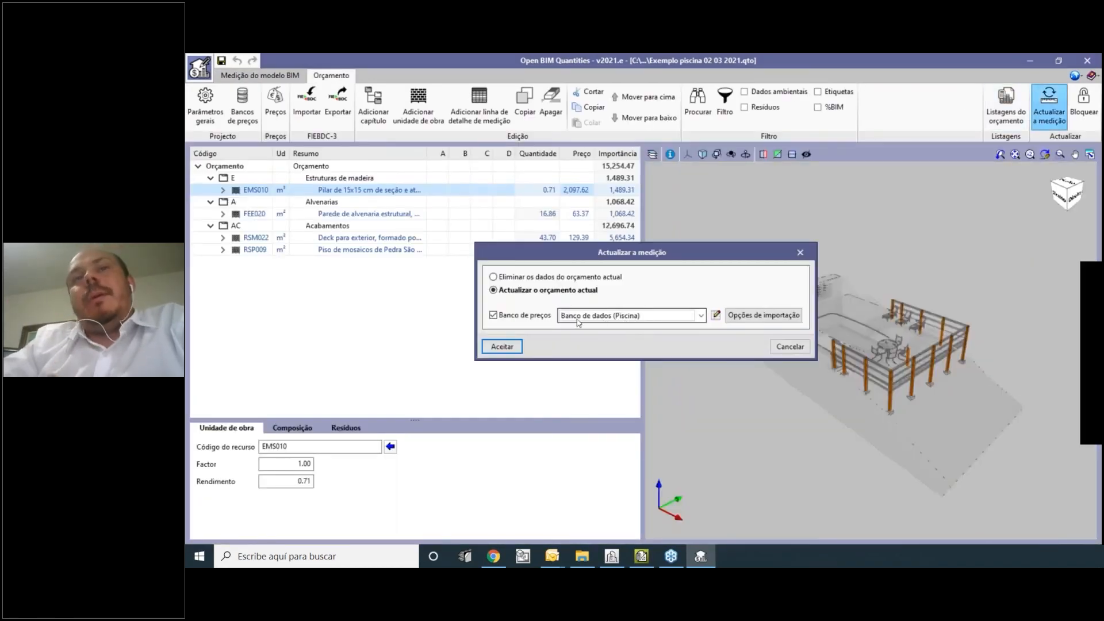
left_click(510, 346)
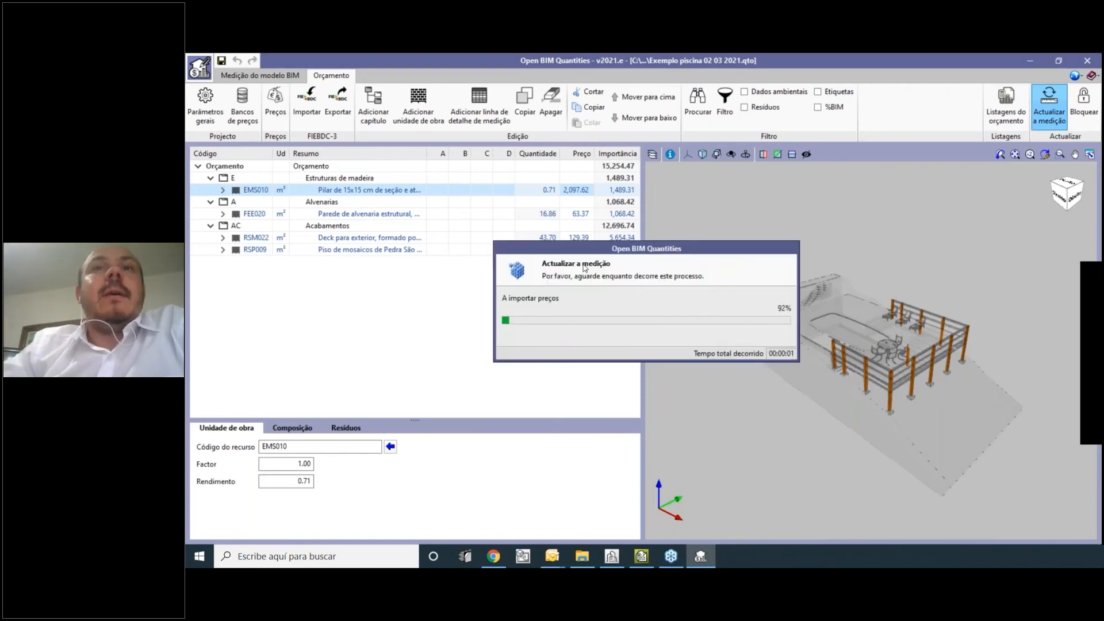
left_click(644, 333)
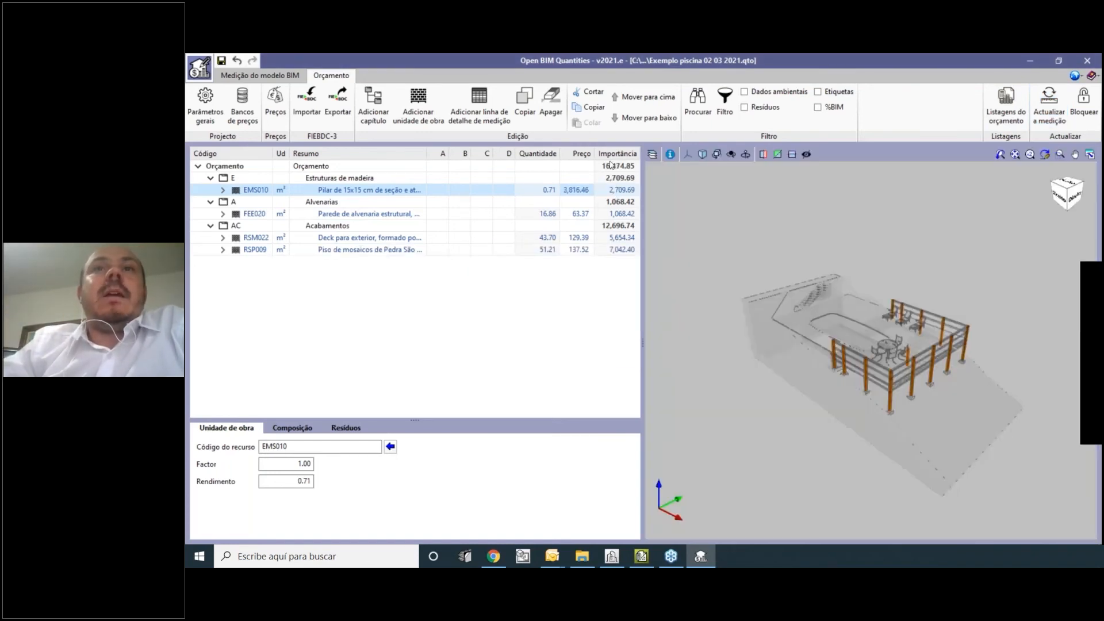
Expand item EMS010, widen the Resumo column and check the pillar's full description and measurement lines.
left_click(223, 190)
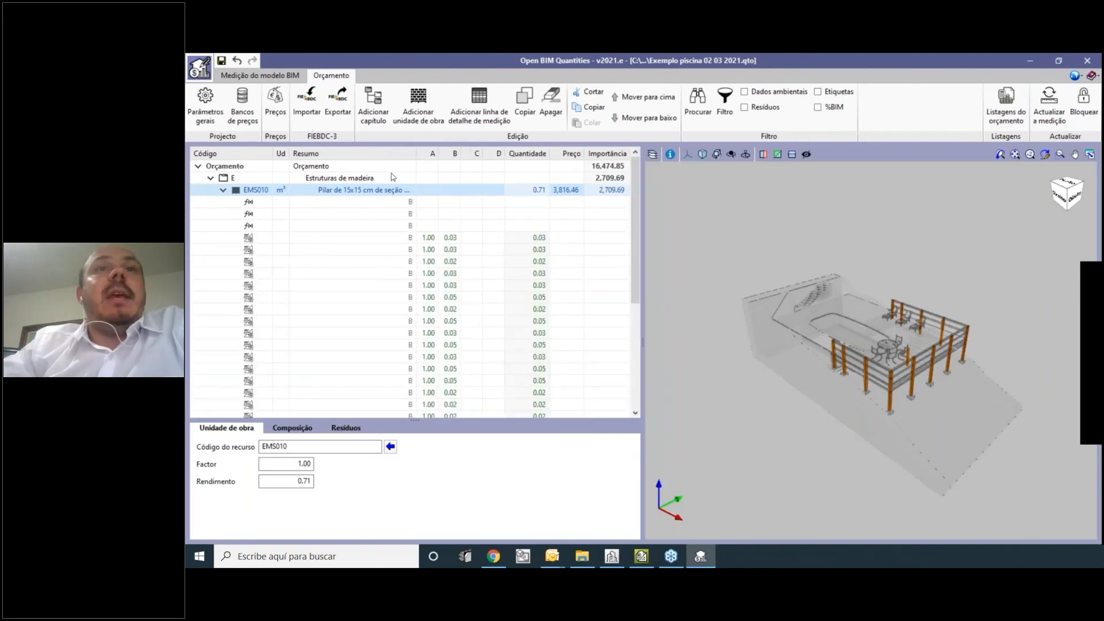
left_click_drag(484, 165, 616, 181)
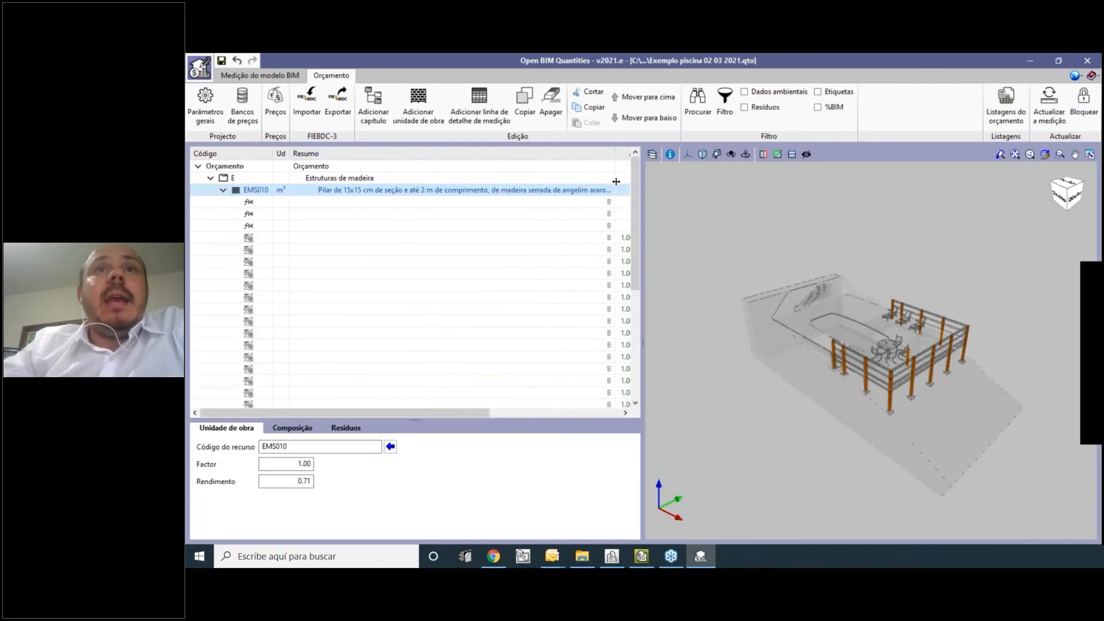
left_click_drag(455, 412, 505, 412)
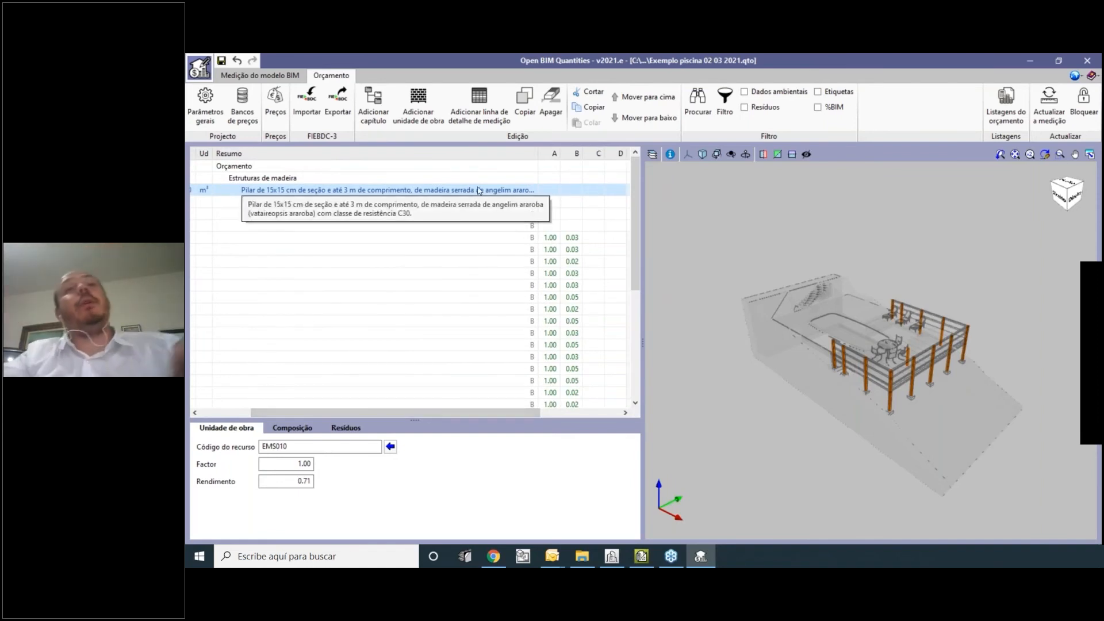
scroll(538, 239, "down", 4)
scroll(932, 458, "up", 2)
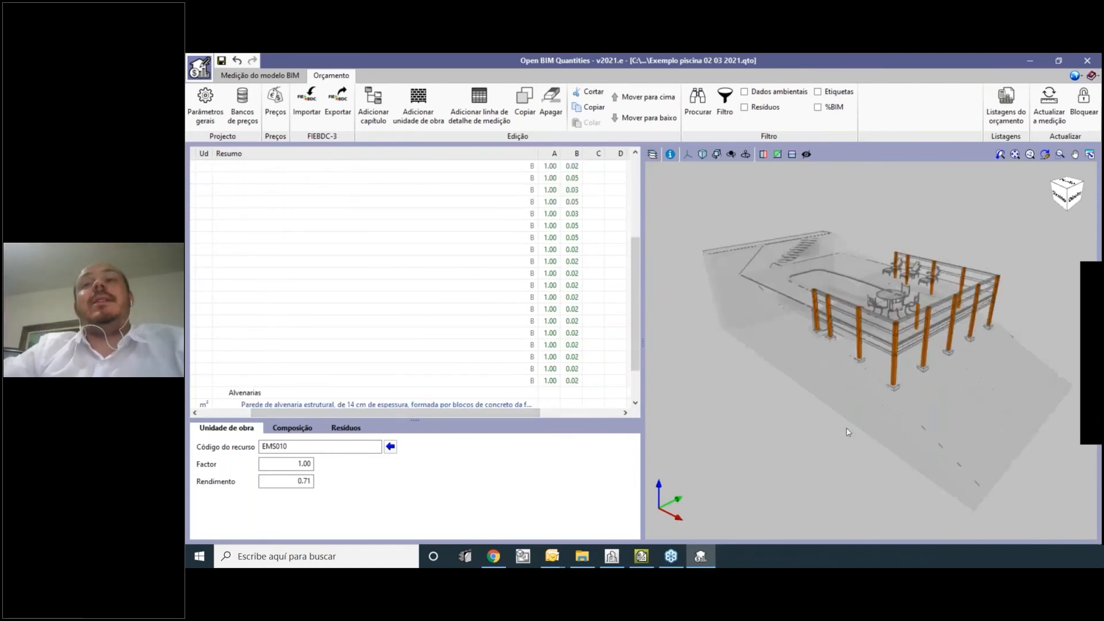
Switch to CYPE Architecture and copy the deck's outer end structure, with its pillars, beams and railings, into the free space beyond the deck.
left_click(616, 565)
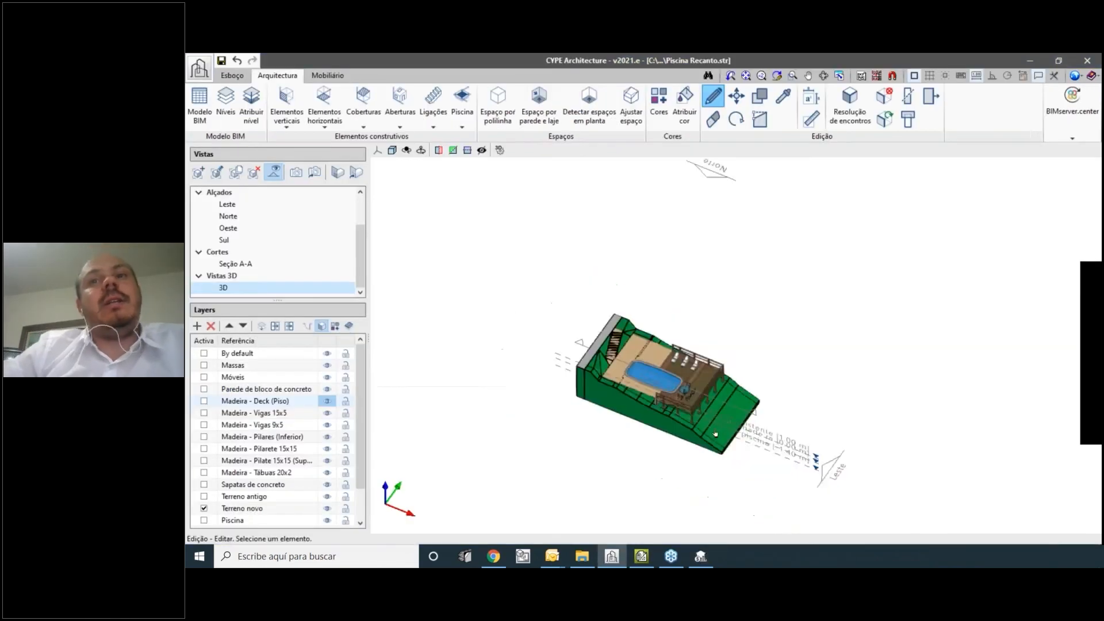
scroll(647, 326, "up", 2)
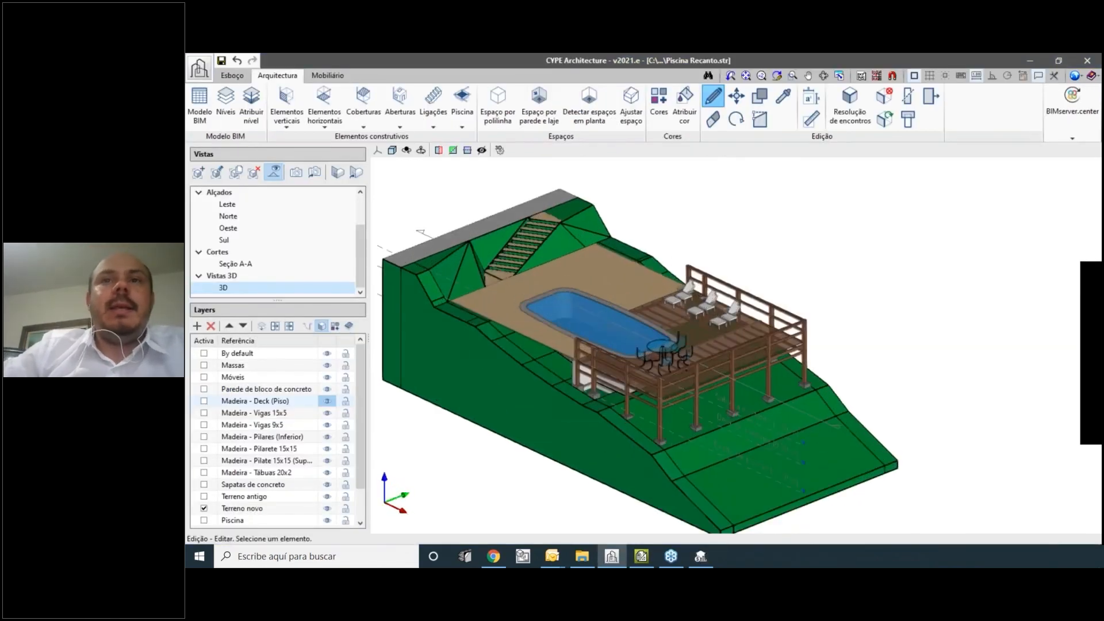
left_click(760, 96)
scroll(783, 268, "up", 1)
left_click_drag(871, 289, 748, 395)
right_click(748, 394)
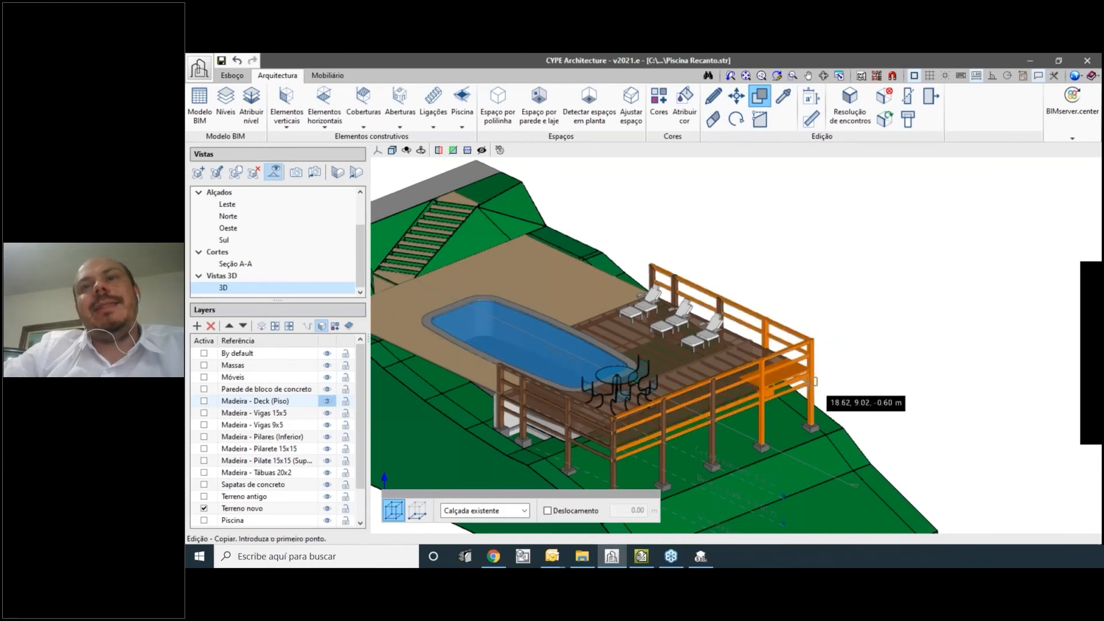
left_click(812, 379)
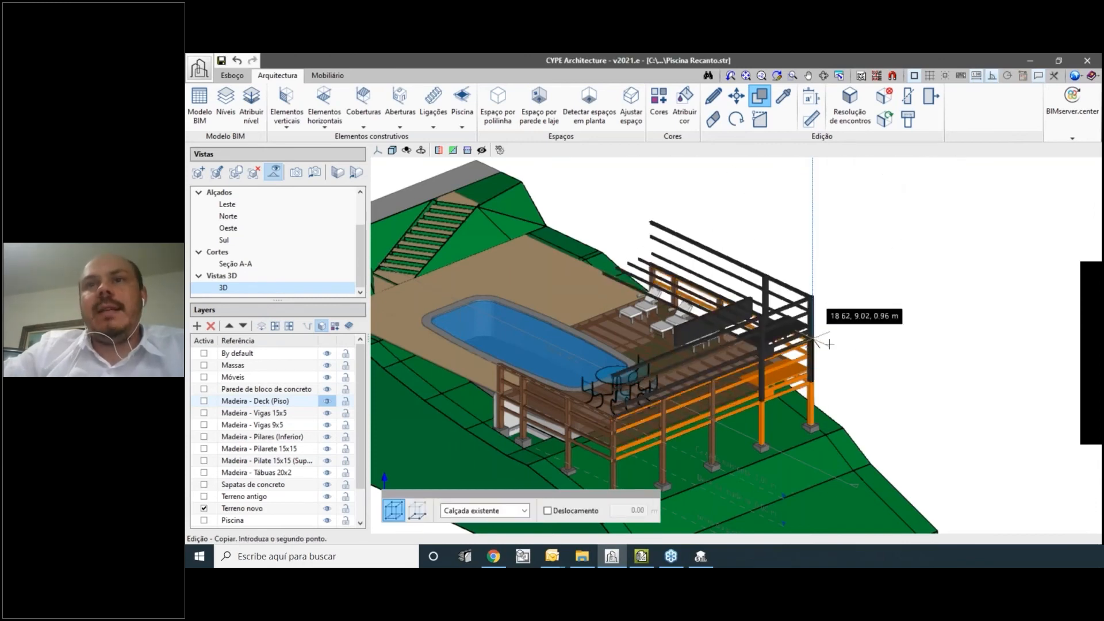
left_click(934, 333)
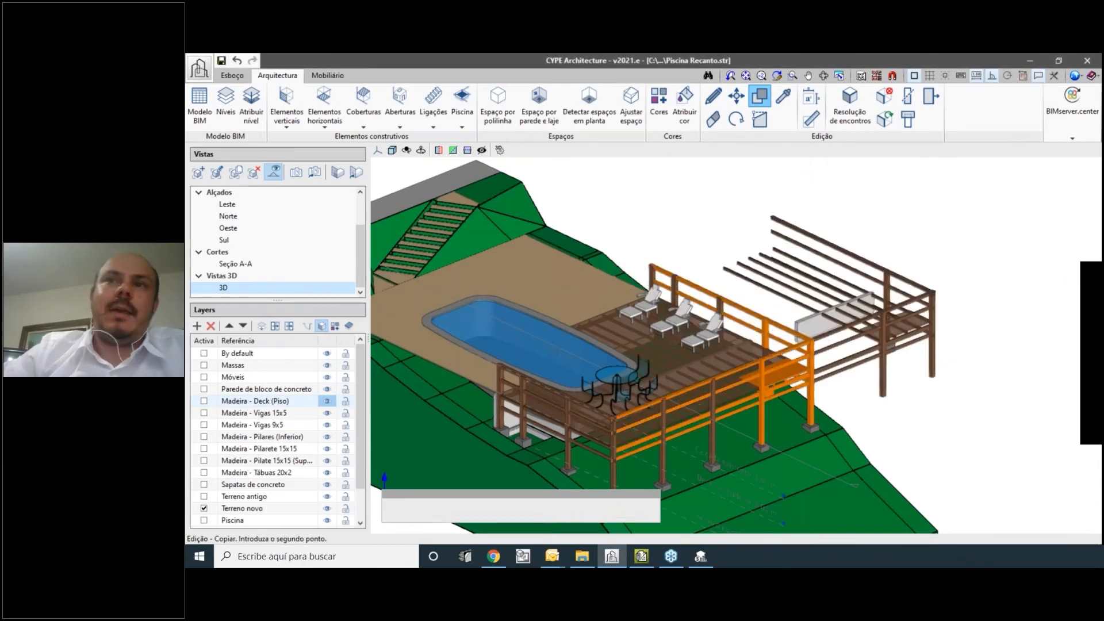
right_click(951, 382)
Examine the copied timber structure next to the original deck from different angles and distances.
scroll(950, 381, "down", 3)
middle_click_drag(999, 396, 897, 451, "shift")
scroll(875, 407, "up", 3)
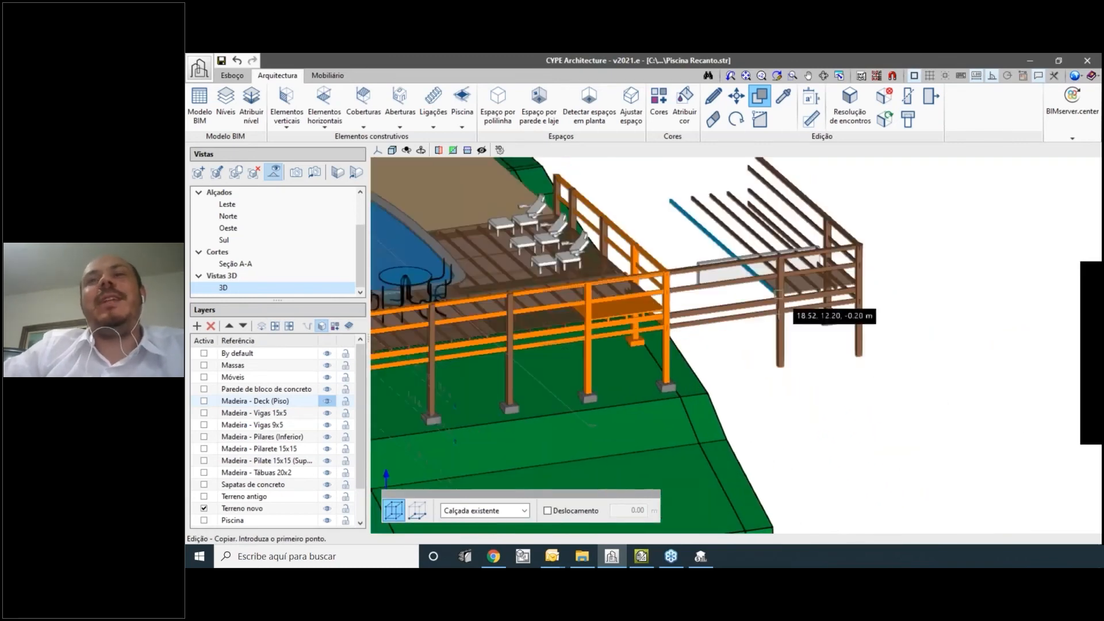
middle_click_drag(874, 385, 913, 386, "shift")
scroll(821, 316, "down", 2)
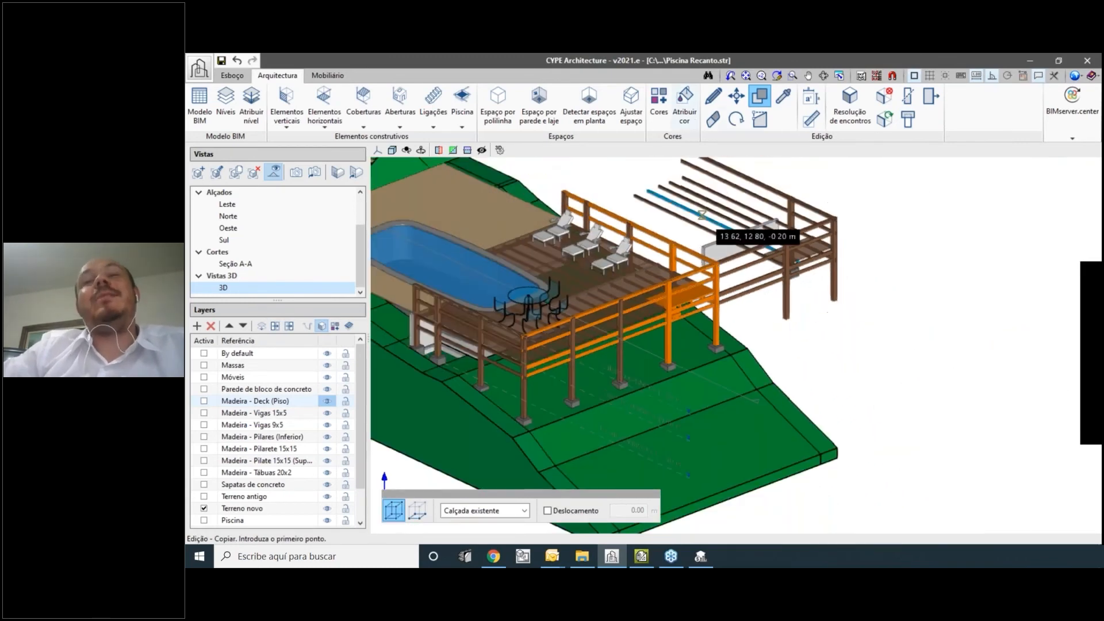
middle_click_drag(700, 215, 742, 299)
scroll(742, 298, "up", 2)
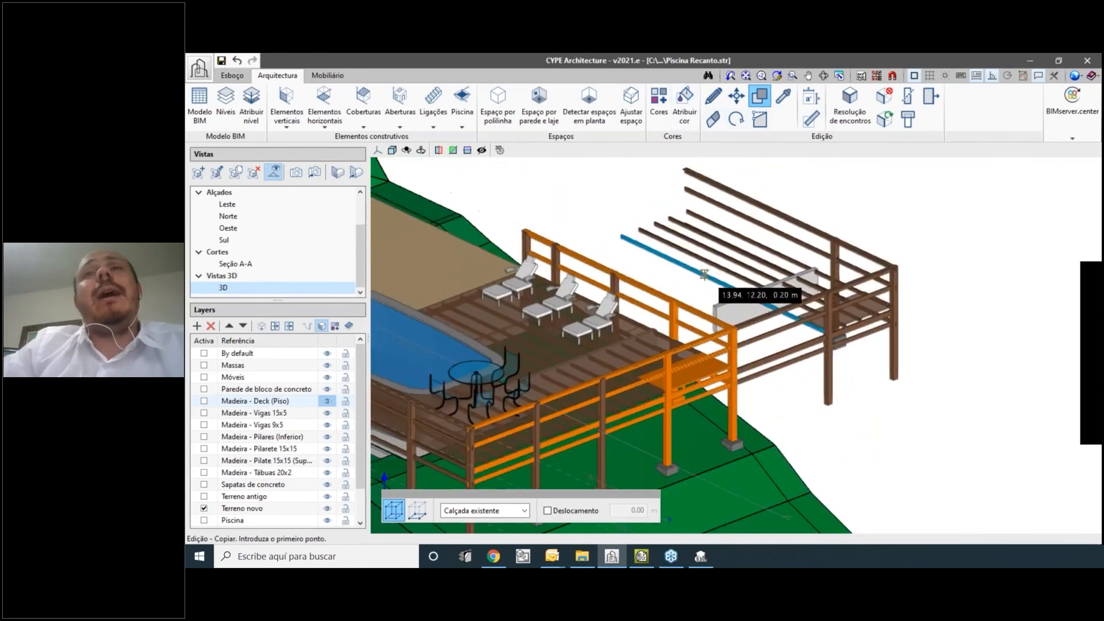
scroll(822, 313, "up", 1)
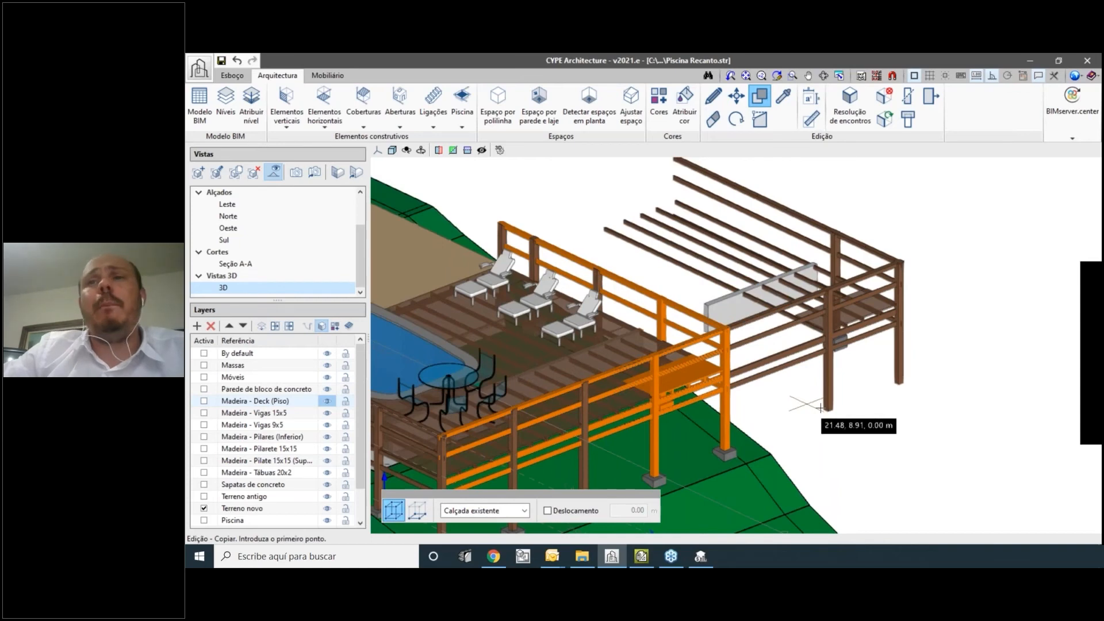
scroll(835, 275, "down", 1)
scroll(834, 275, "down", 1)
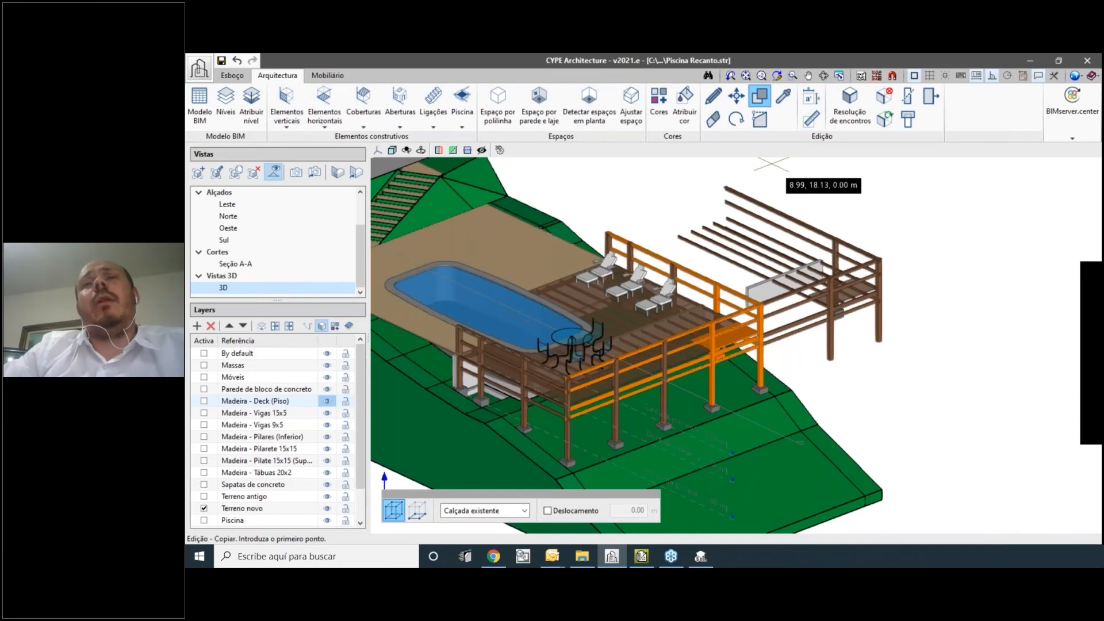
Export the modified architectural model to the BIMserver.center project.
left_click(1072, 104)
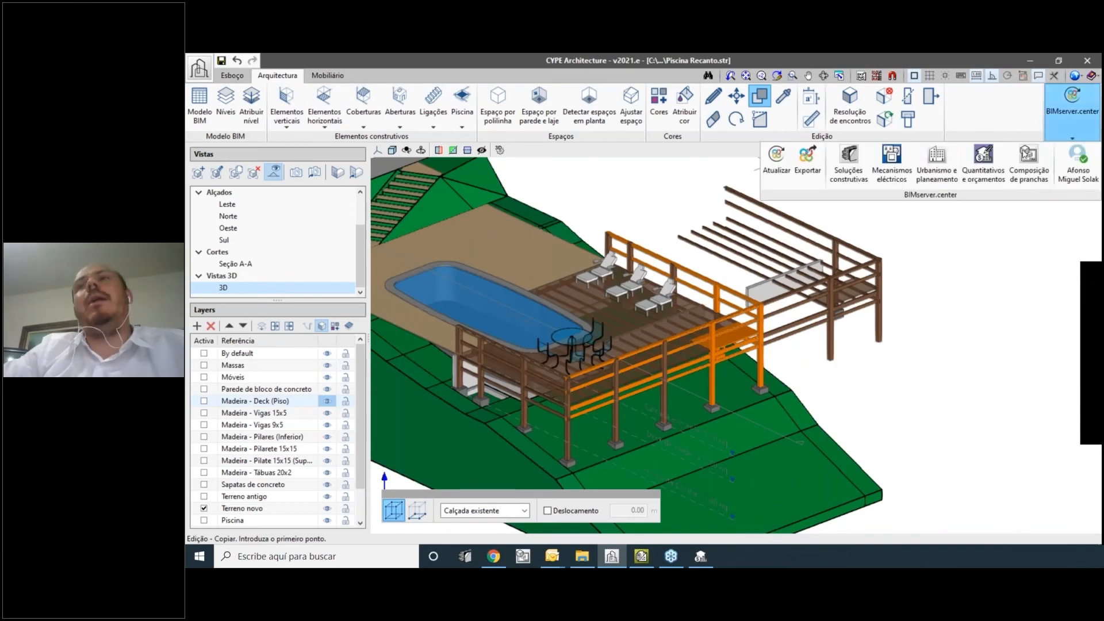
left_click(807, 167)
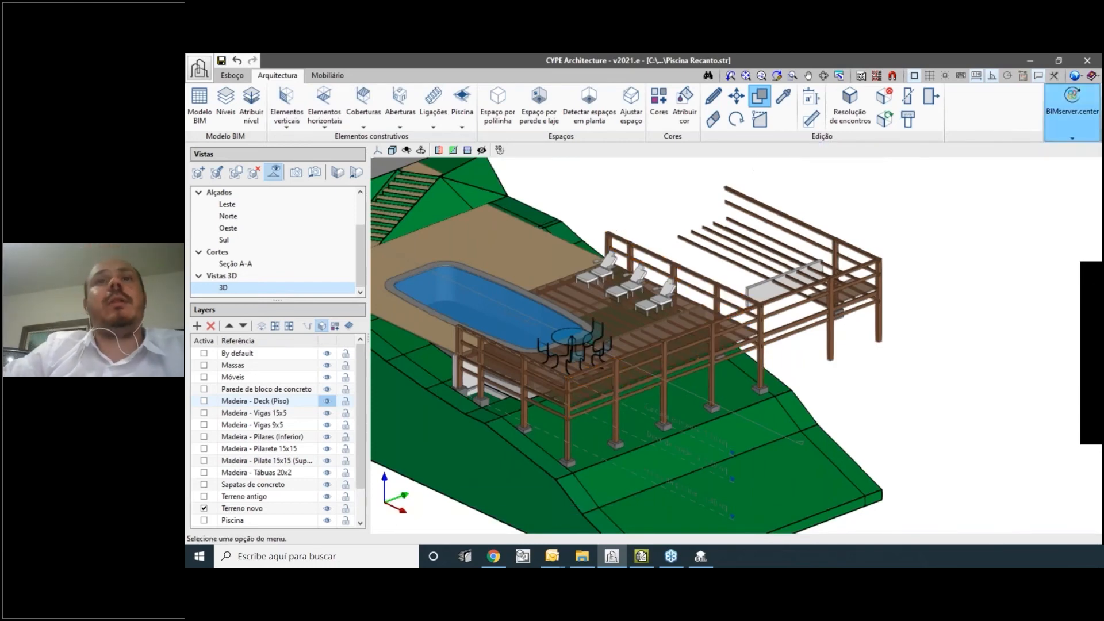
left_click(462, 449)
left_click(514, 341)
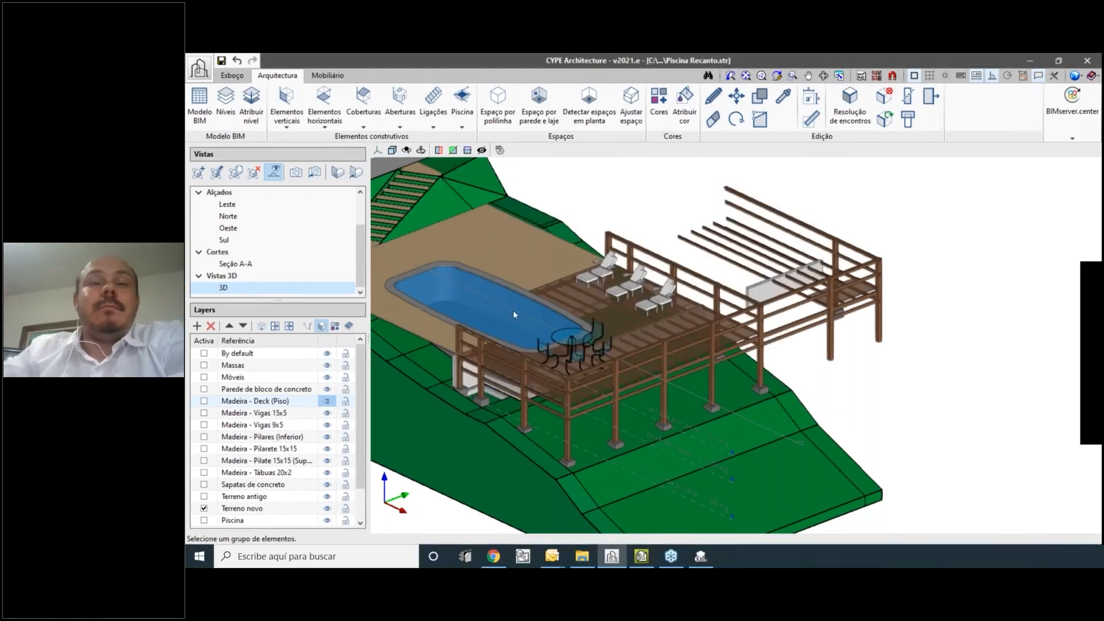
Switch to Open BIM Quantities and update the BIM model of project Piscina Exemplo 02 03 2021 with the modified architecture.
left_click(700, 556)
left_click(299, 77)
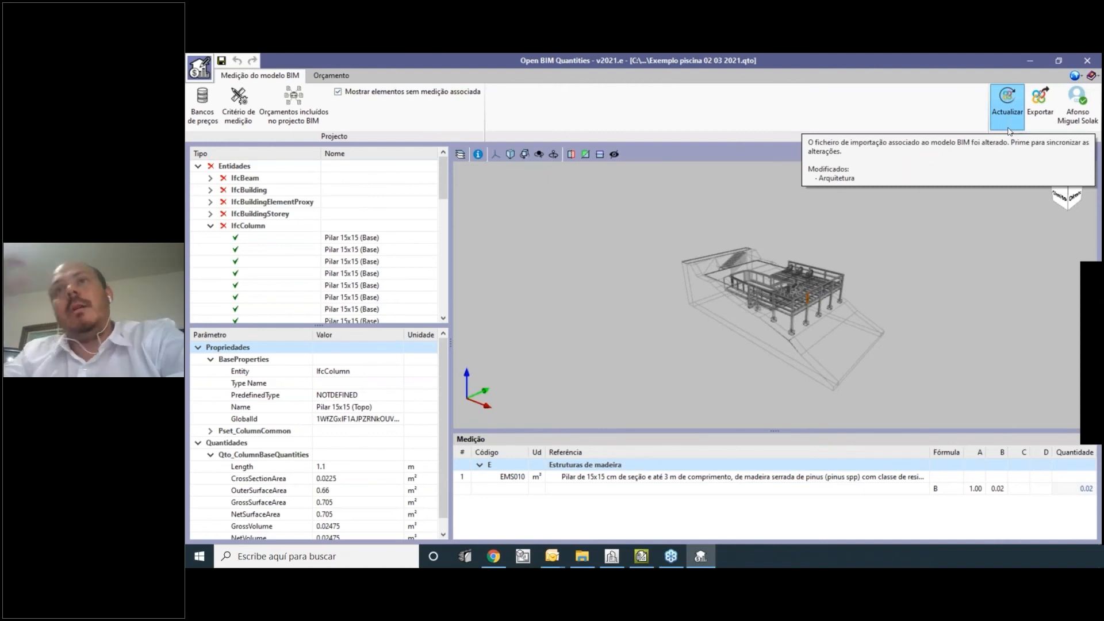
left_click(1007, 125)
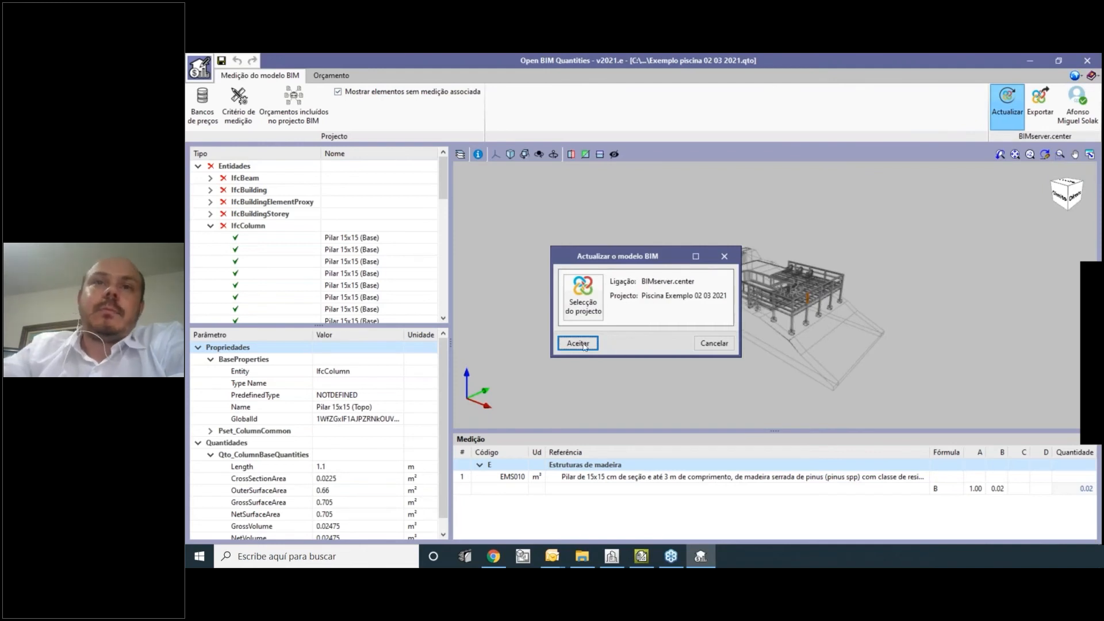
left_click(578, 343)
left_click(577, 436)
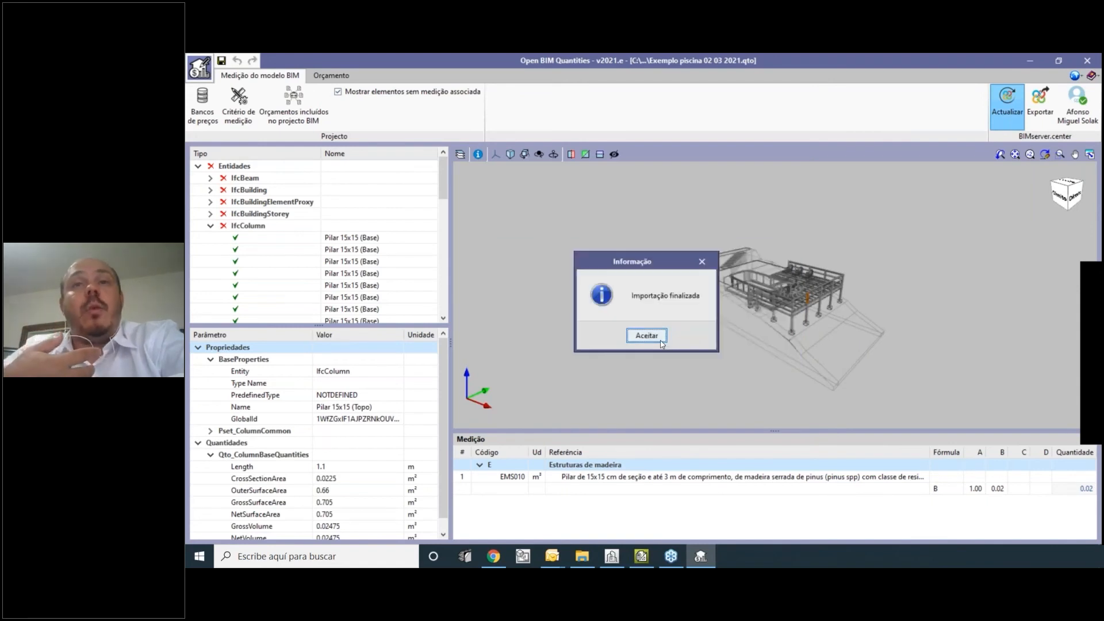
left_click(646, 336)
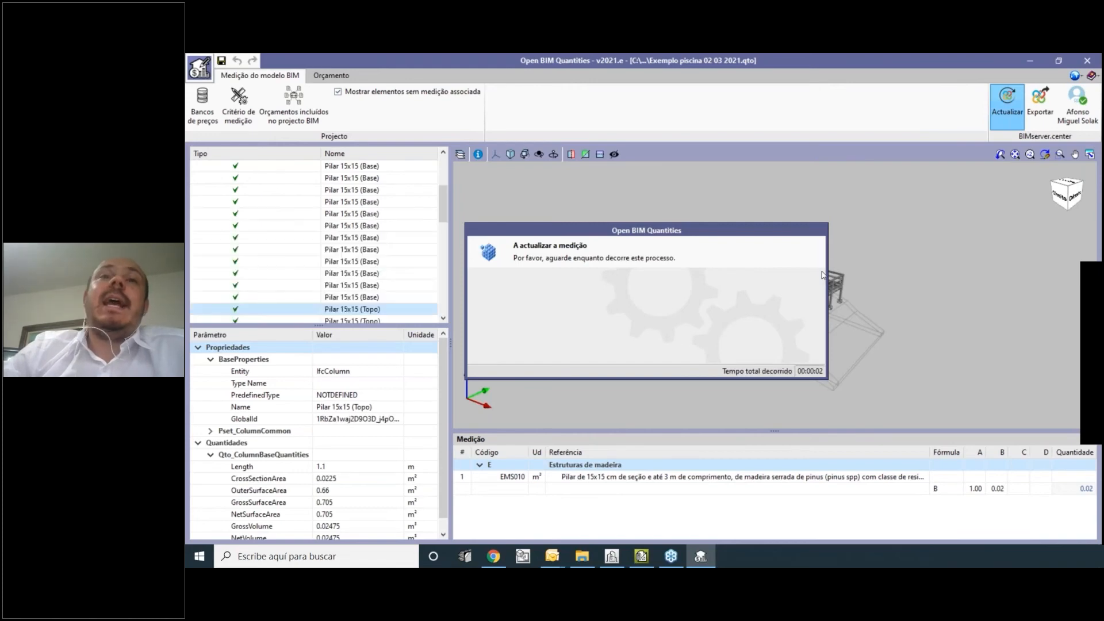
Inspect the copied deck structure in the updated model and go through the IfcColumn entries to one of its base pillars.
middle_click_drag(824, 276, 683, 260)
scroll(819, 256, "up", 3)
left_click_drag(443, 204, 426, 186)
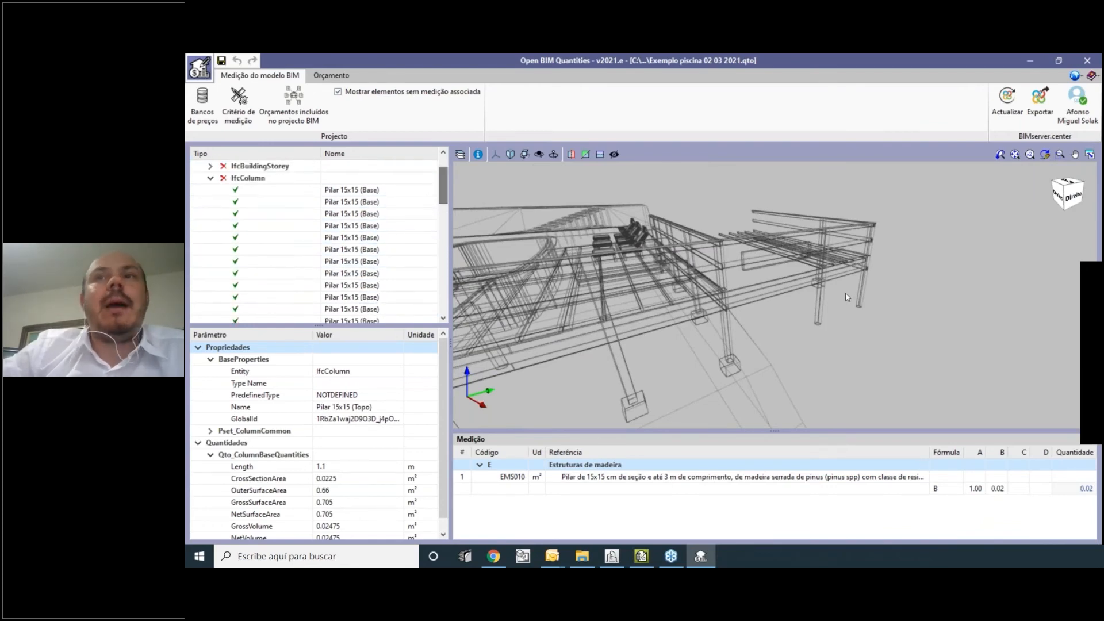
left_click(354, 216)
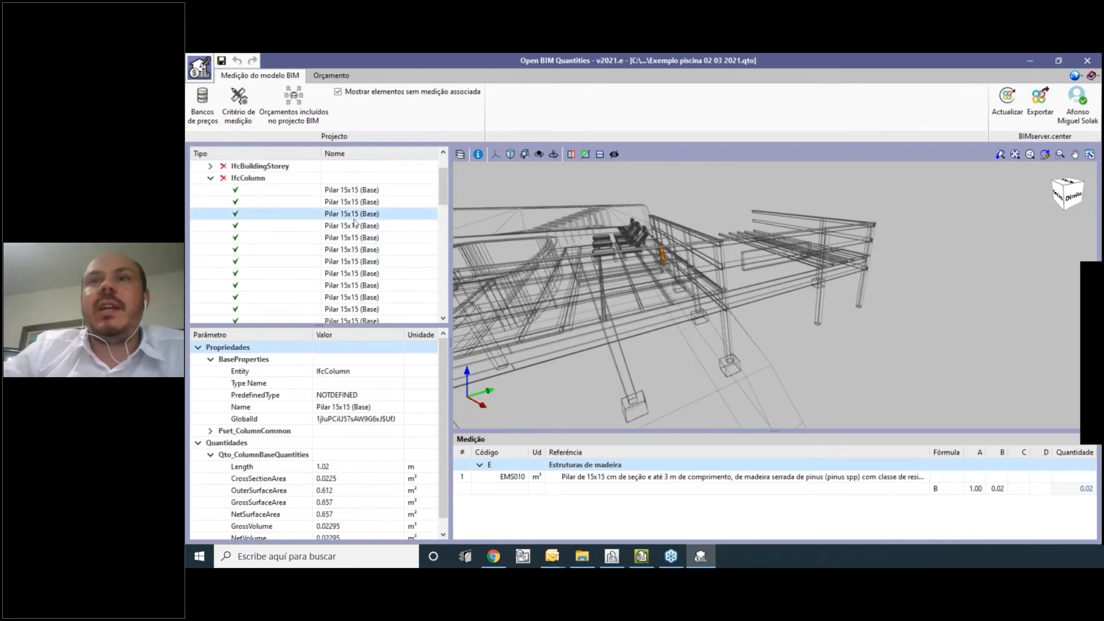
key("Down")
key("Down")
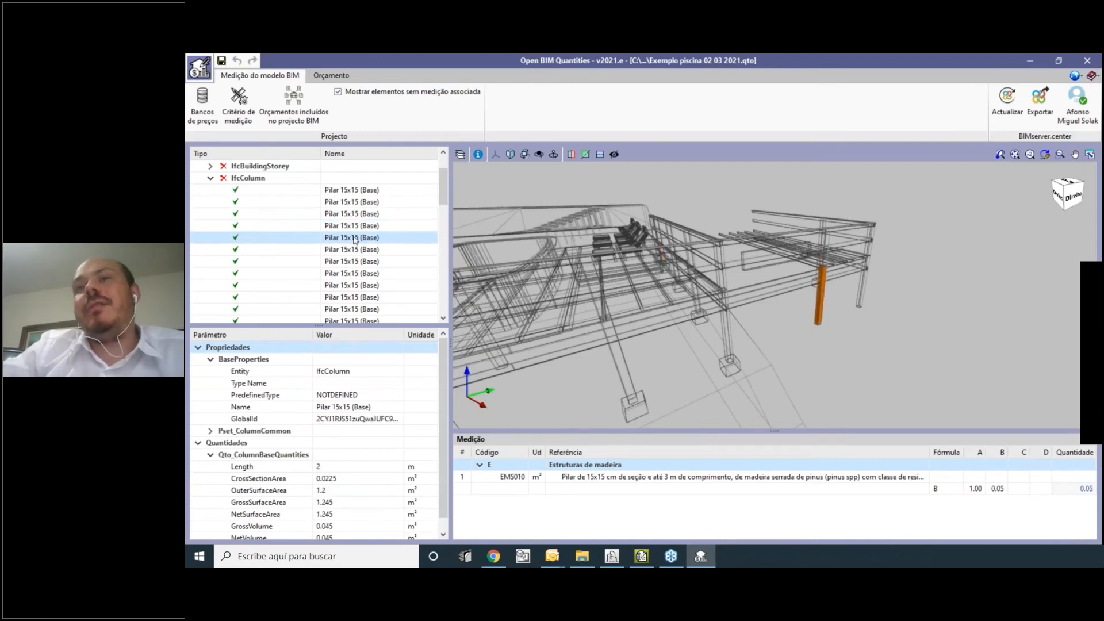
Switch to CYPE Architecture, dismiss the export message and compare the properties of an original base pillar with those of a copied one.
left_click(611, 556)
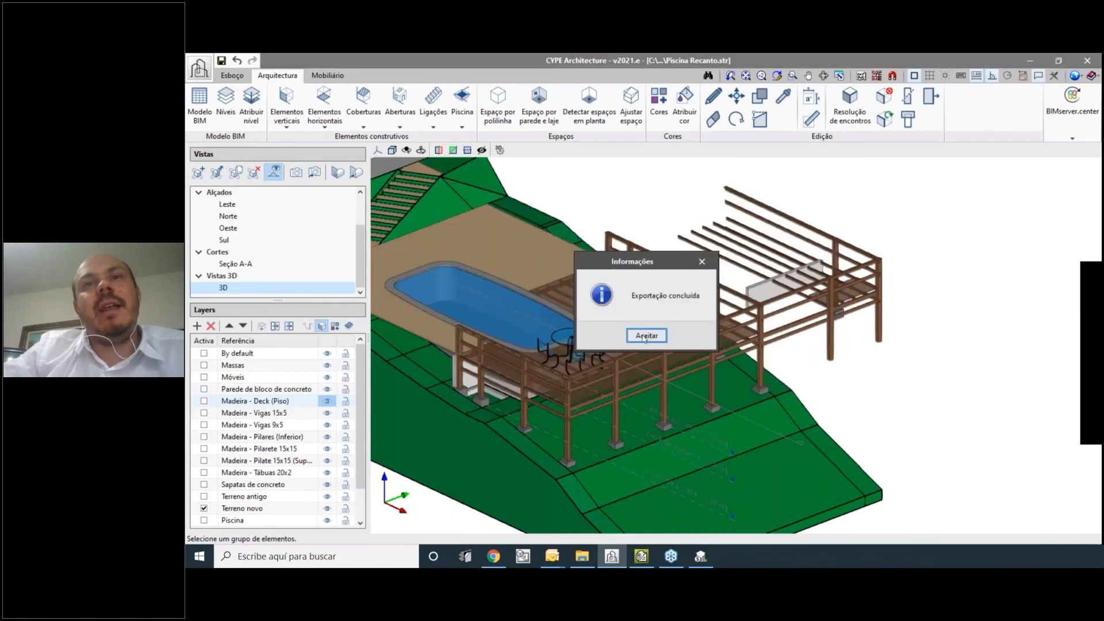
left_click(645, 337)
left_click(721, 104)
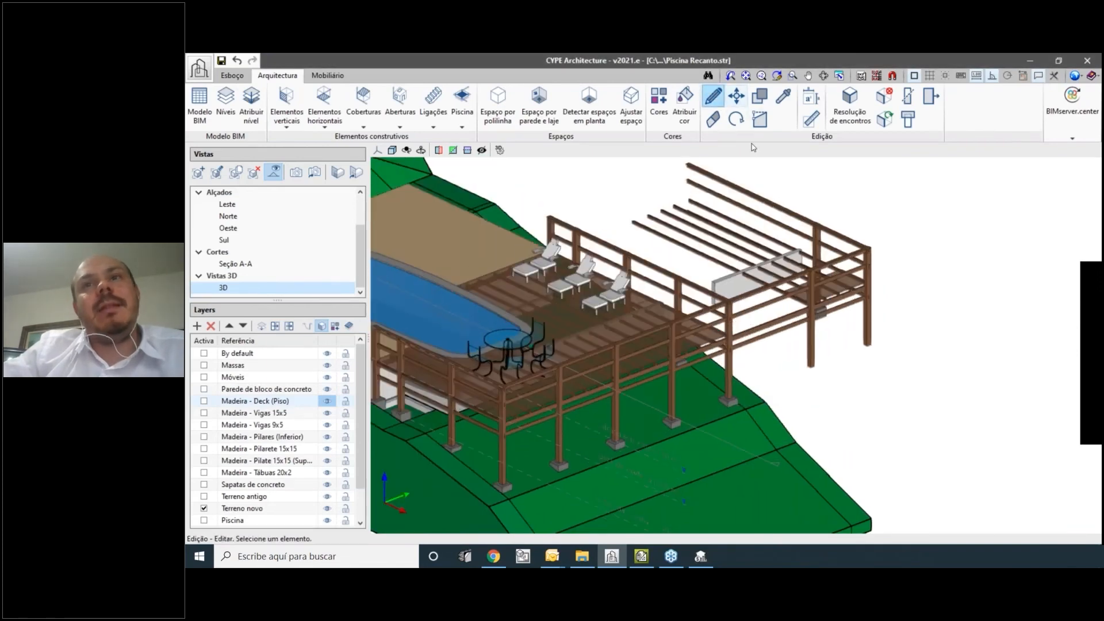
scroll(687, 448, "up", 2)
left_click(688, 442)
left_click(986, 379)
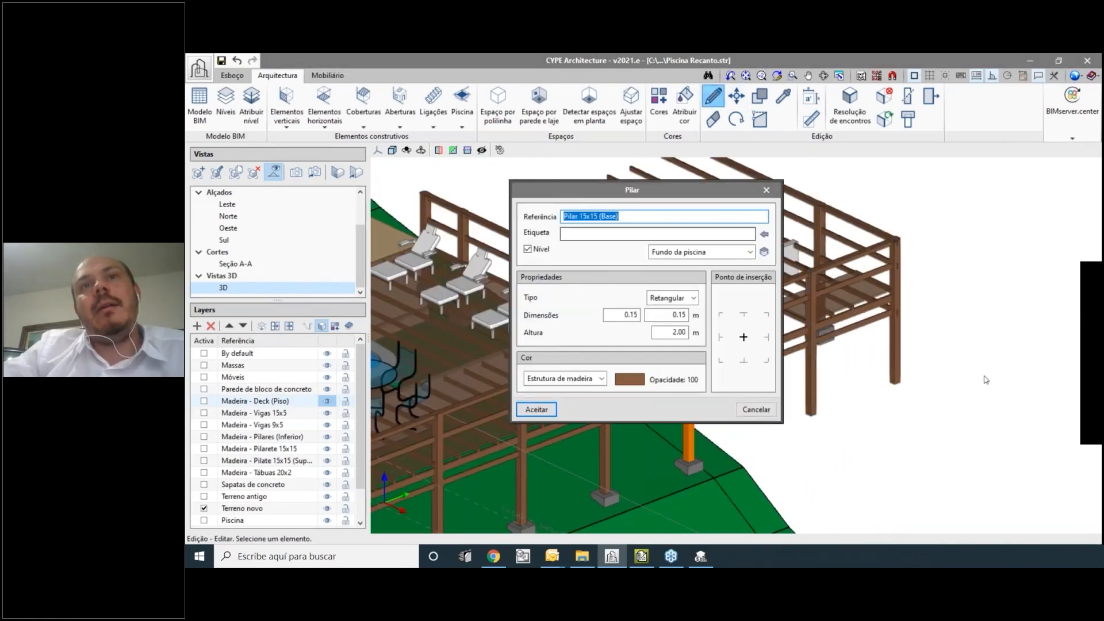
left_click(895, 352)
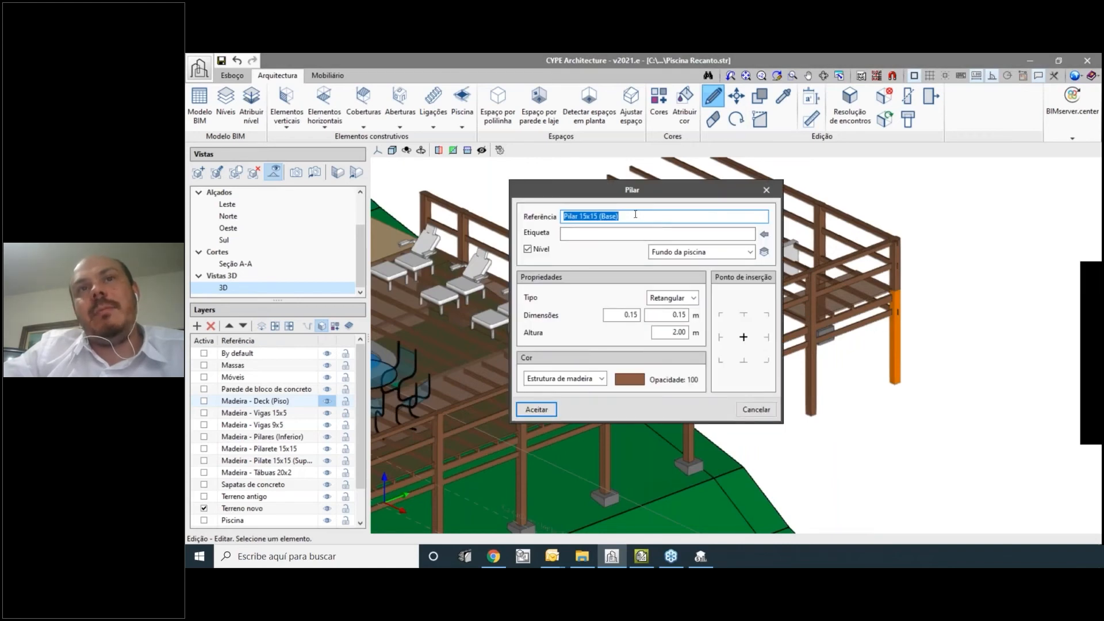
key("Escape")
Return to Open BIM Quantities and update the current budget's measurement using Banco de dados (Piscina) with a currency parity of 1.000000.
left_click(706, 560)
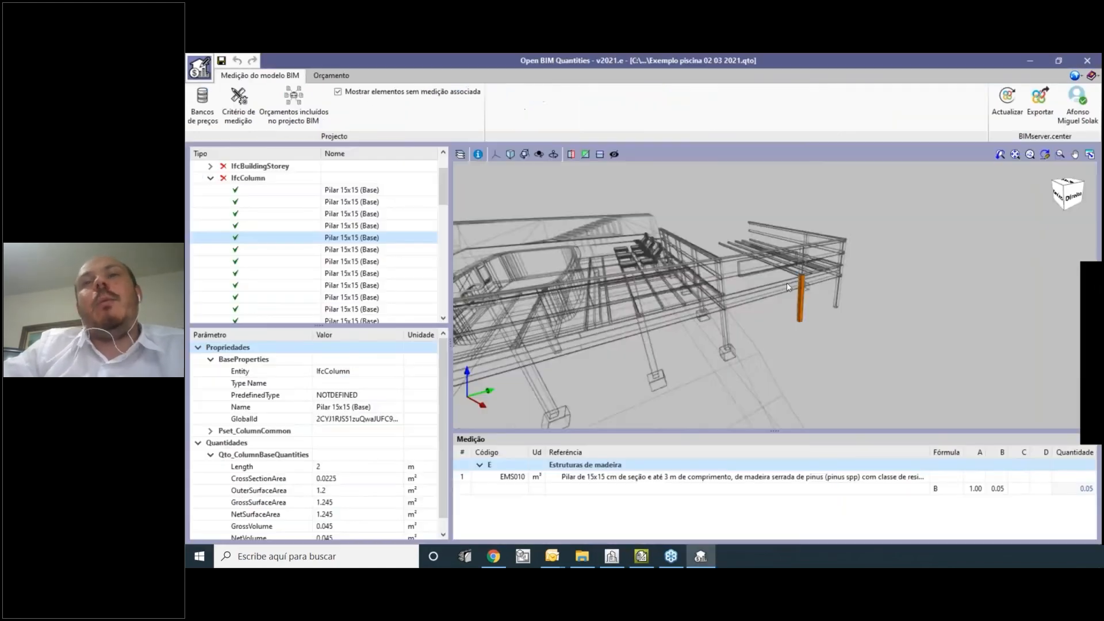
left_click(339, 76)
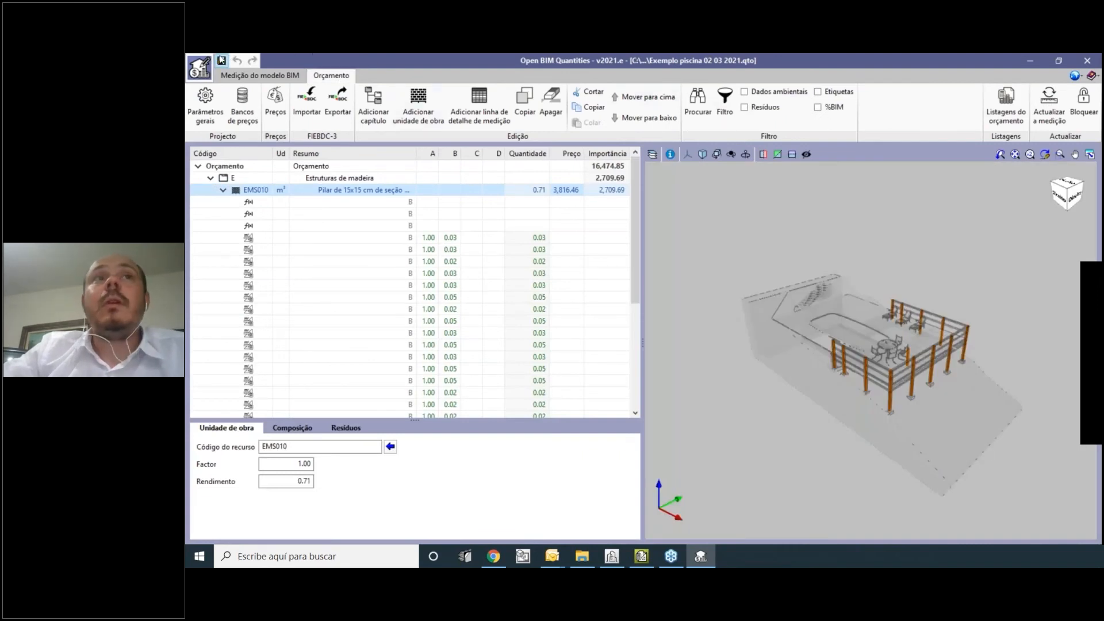
left_click(1054, 126)
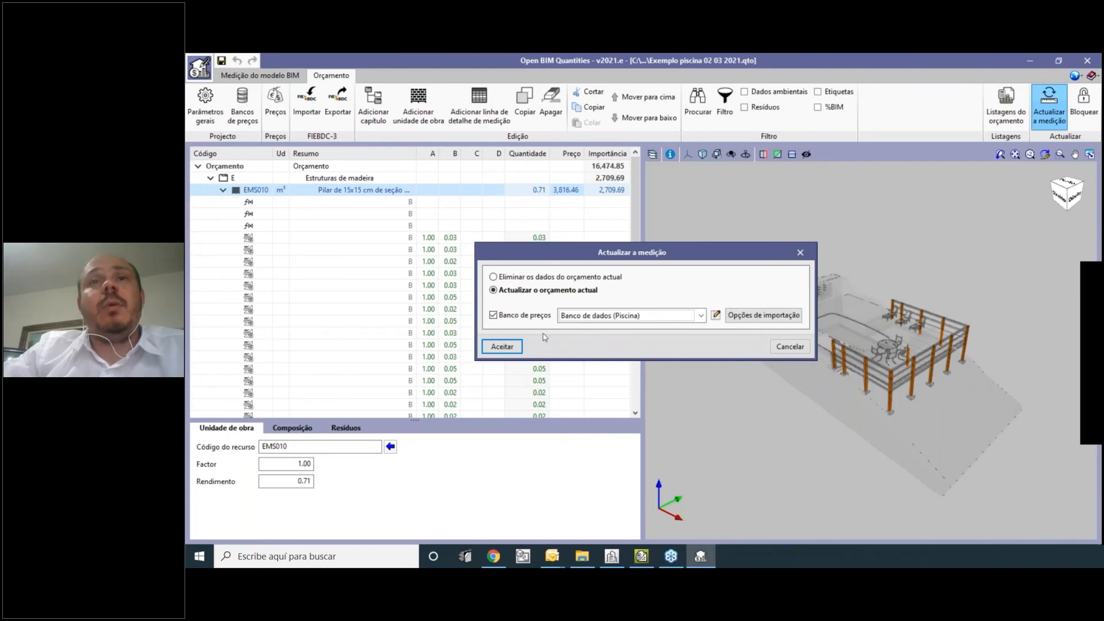
left_click(501, 346)
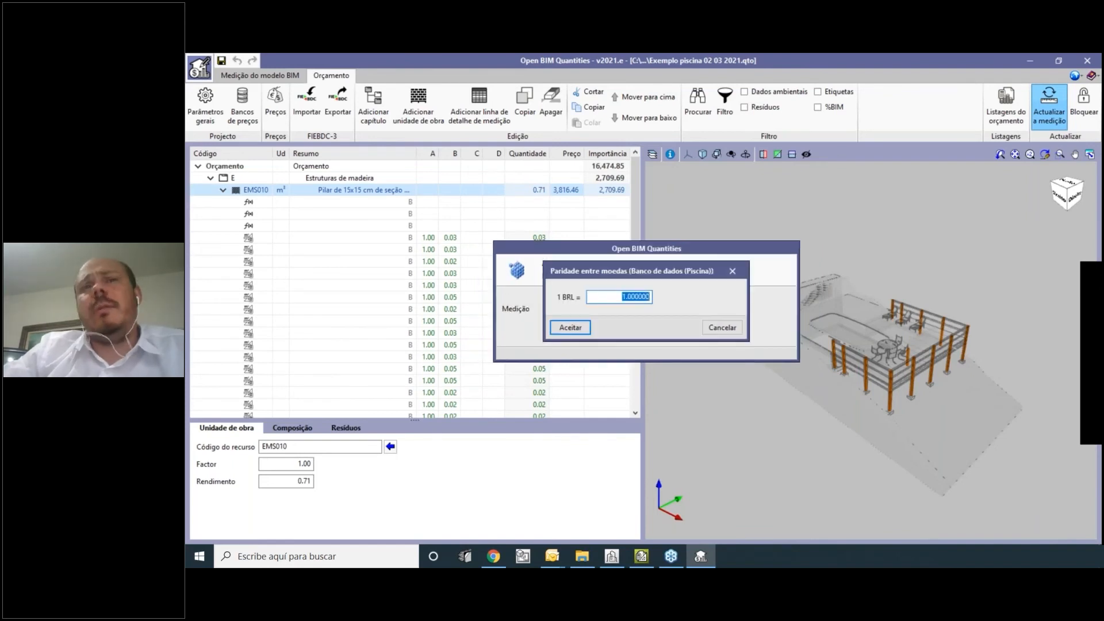
left_click(569, 324)
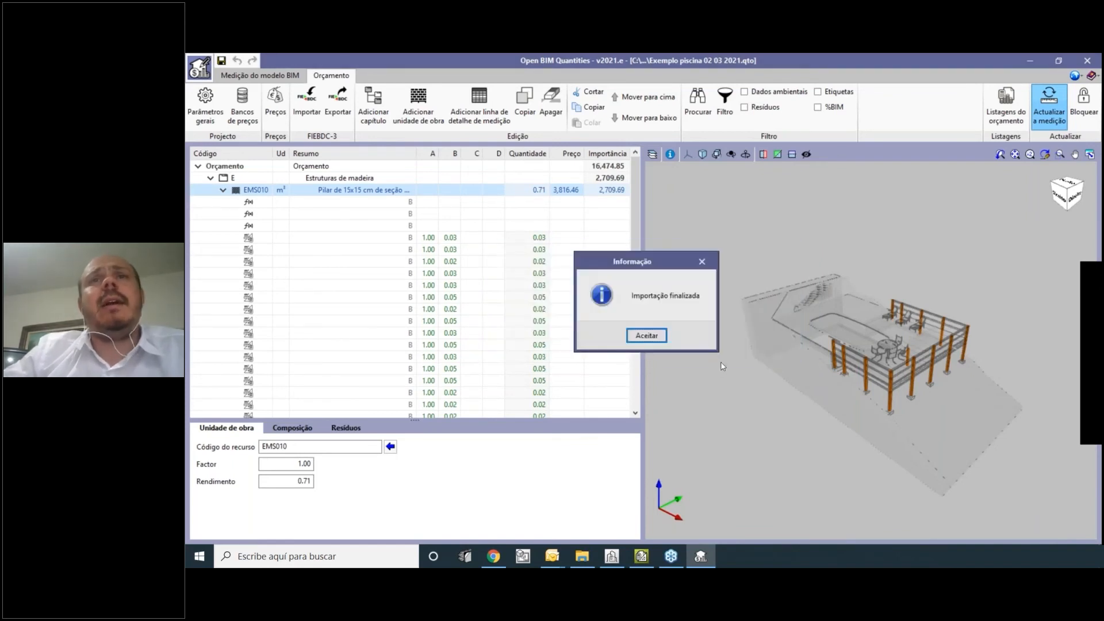
left_click(646, 337)
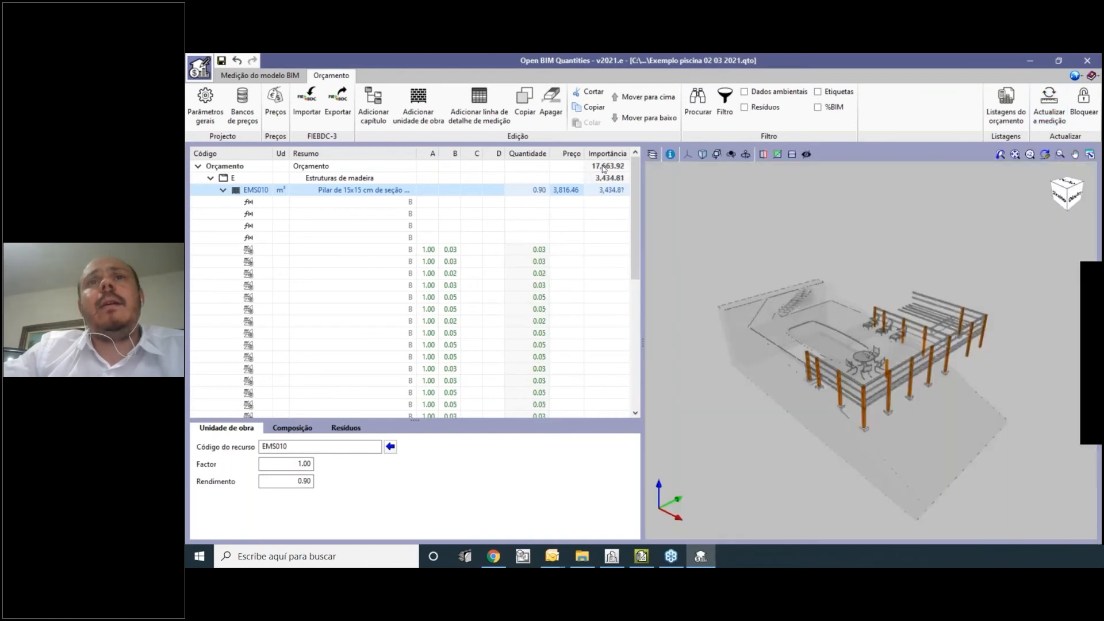
Examine the highlighted EMS010 pillars in the budget's 3D view and look over the BIM model measurement.
scroll(1012, 369, "up", 3)
middle_click_drag(1014, 370, 953, 389)
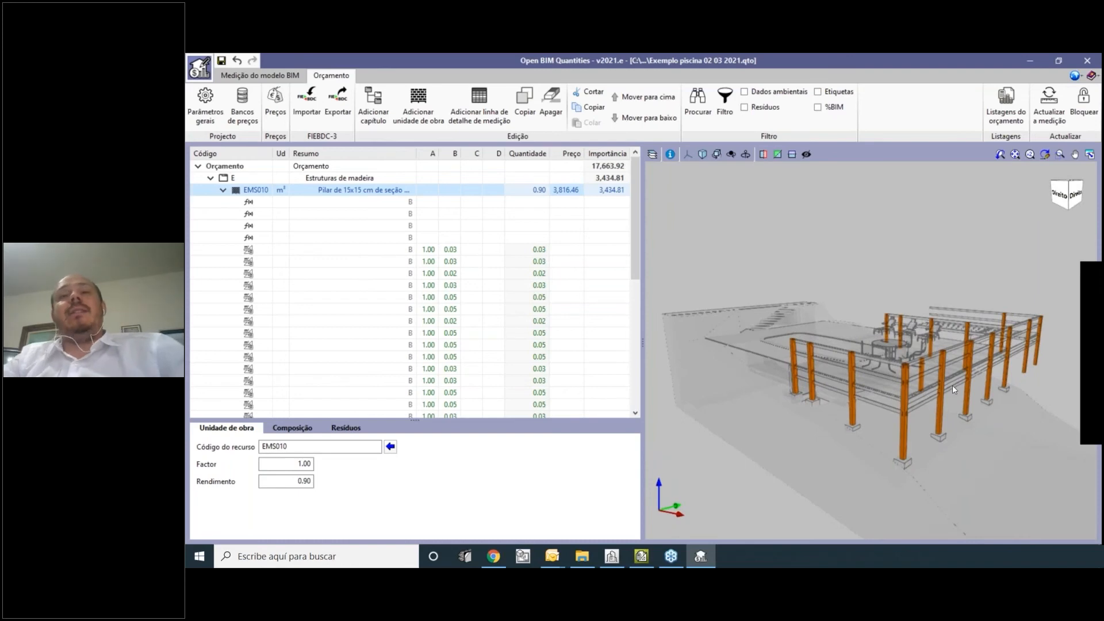
left_click(253, 75)
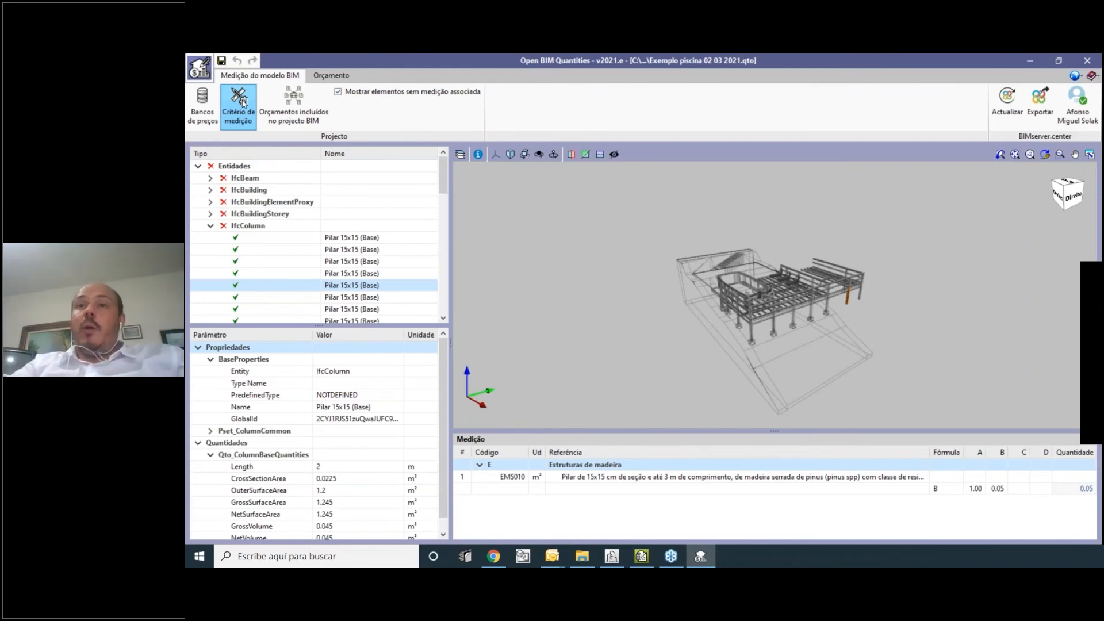
scroll(643, 374, "up", 1)
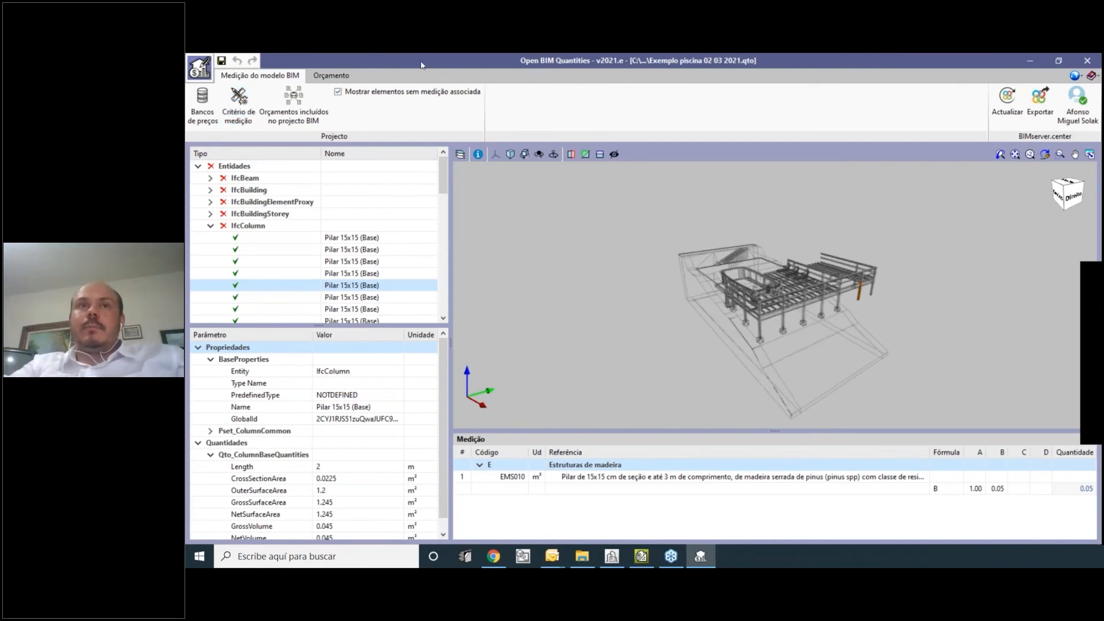
Return to the budget, check its FIEBDC-3 export options and close them without exporting.
left_click(331, 75)
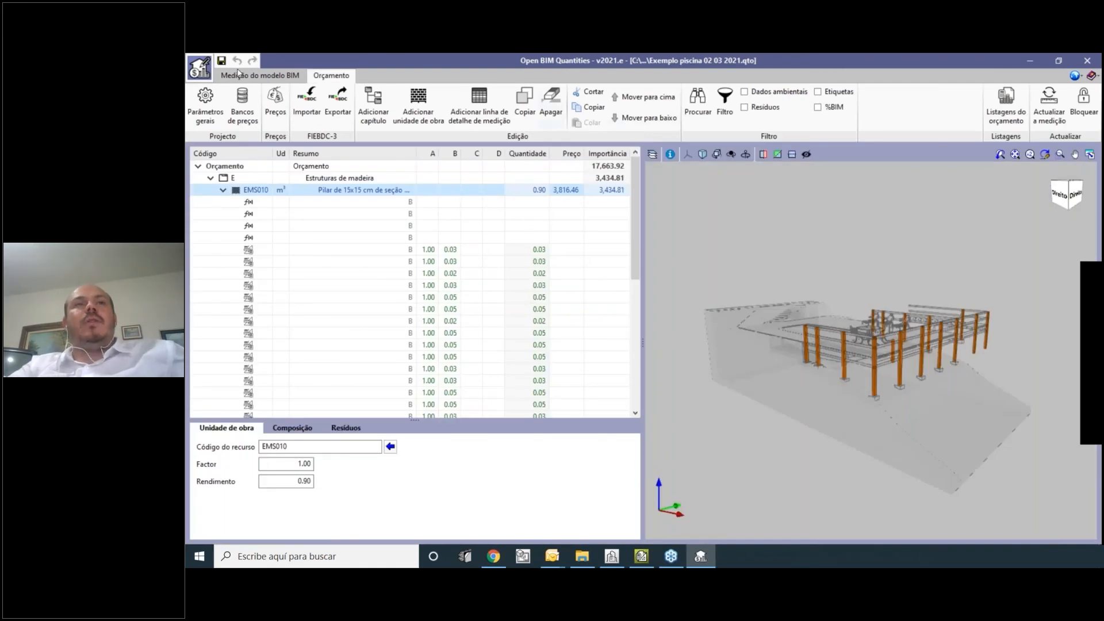
left_click(337, 103)
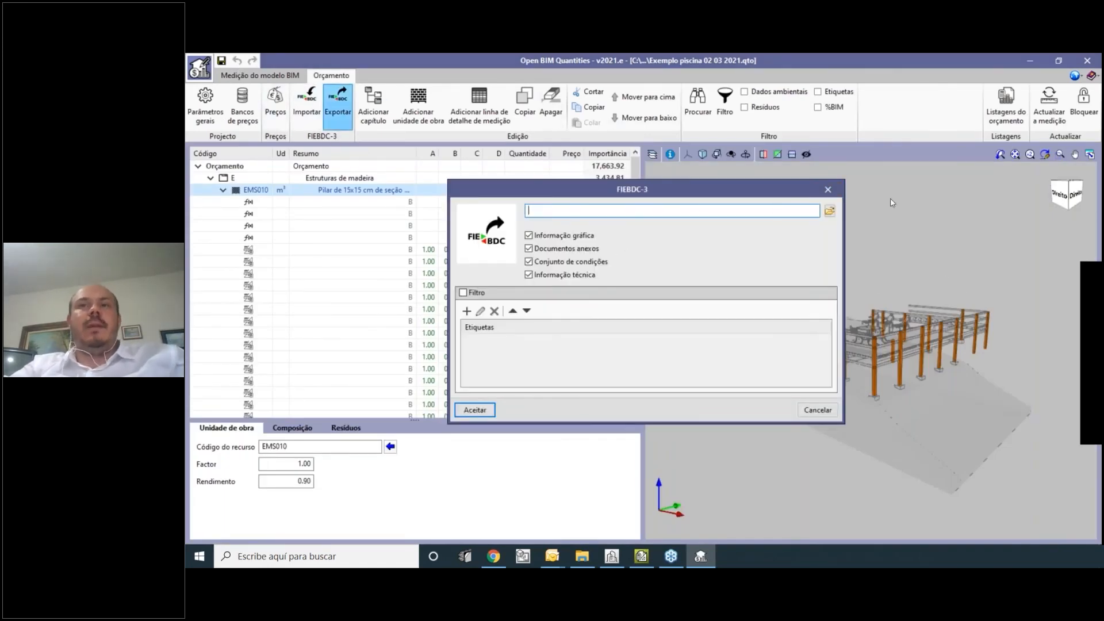
left_click(831, 190)
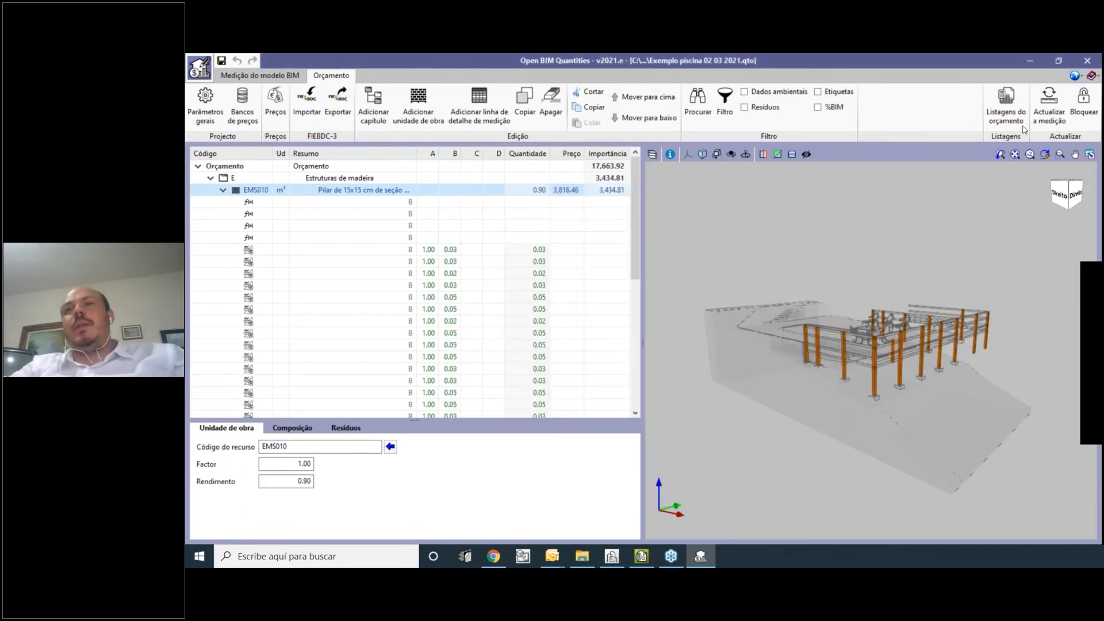
Generate the Orçamento report of the budget with the project name ccxcx.
left_click(1006, 107)
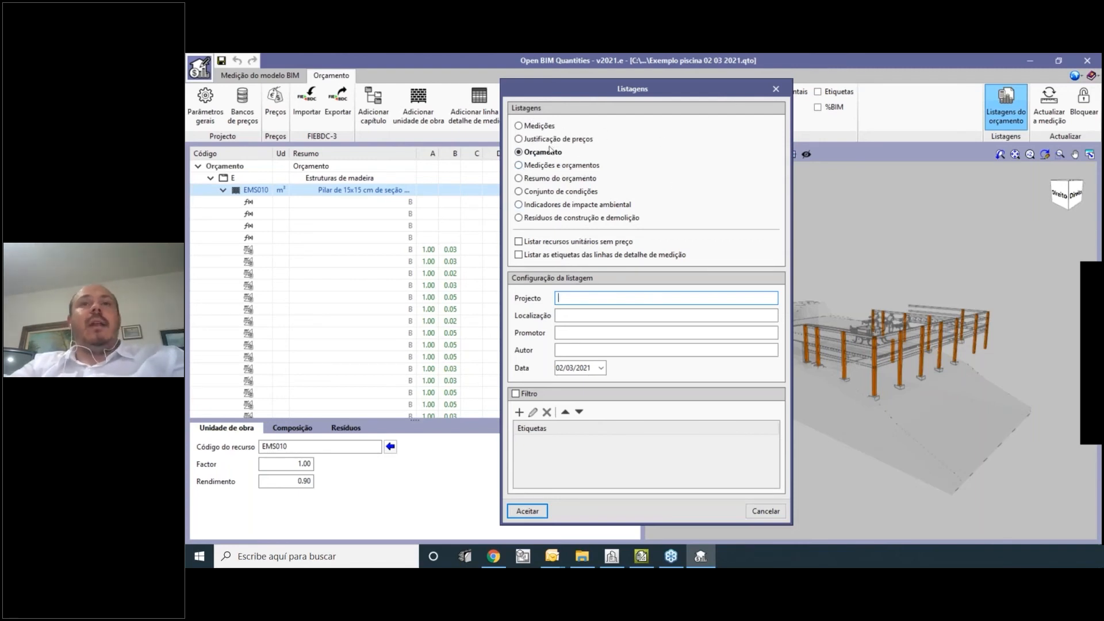
type("ccxcx")
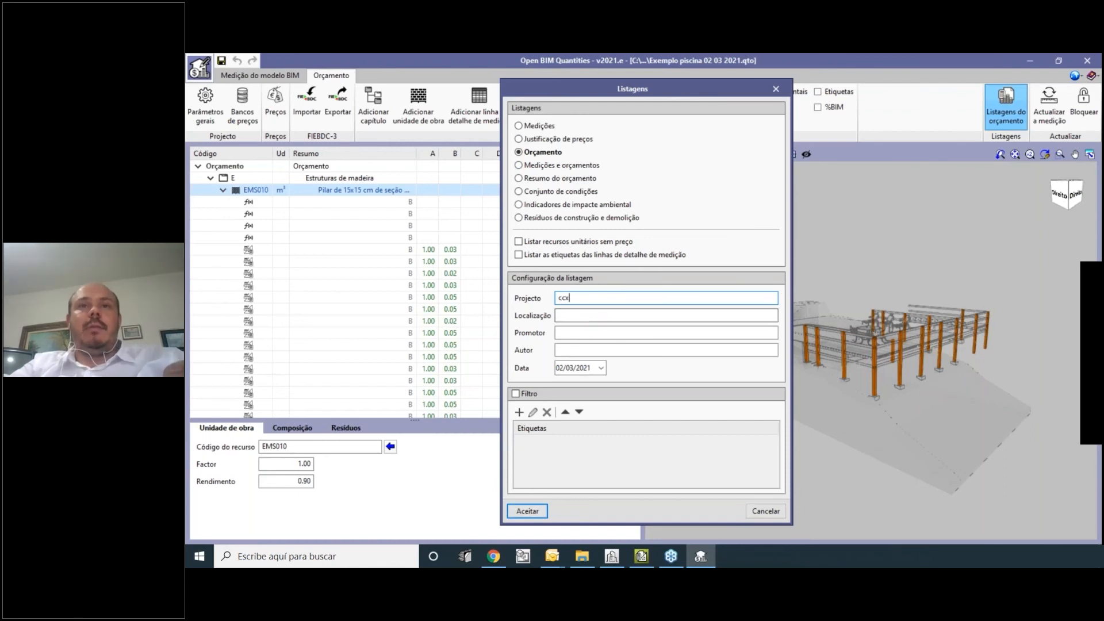
left_click(527, 511)
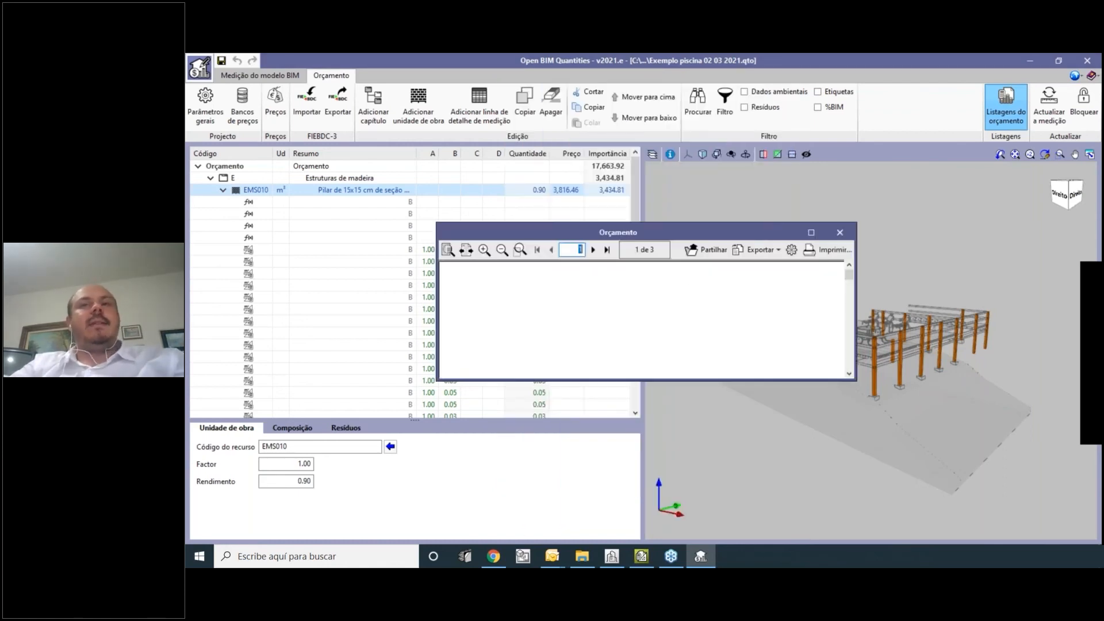
Read through the report's index and its timber structure, masonry and finishes chapters, then close the report and the report settings.
scroll(662, 292, "down", 7)
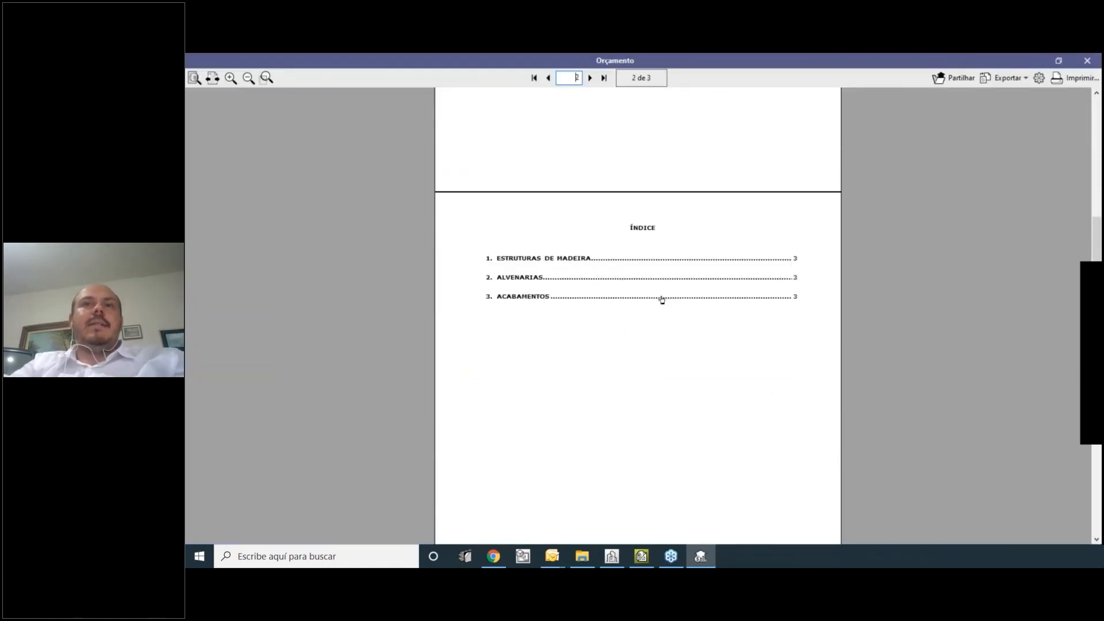
scroll(662, 317, "down", 4)
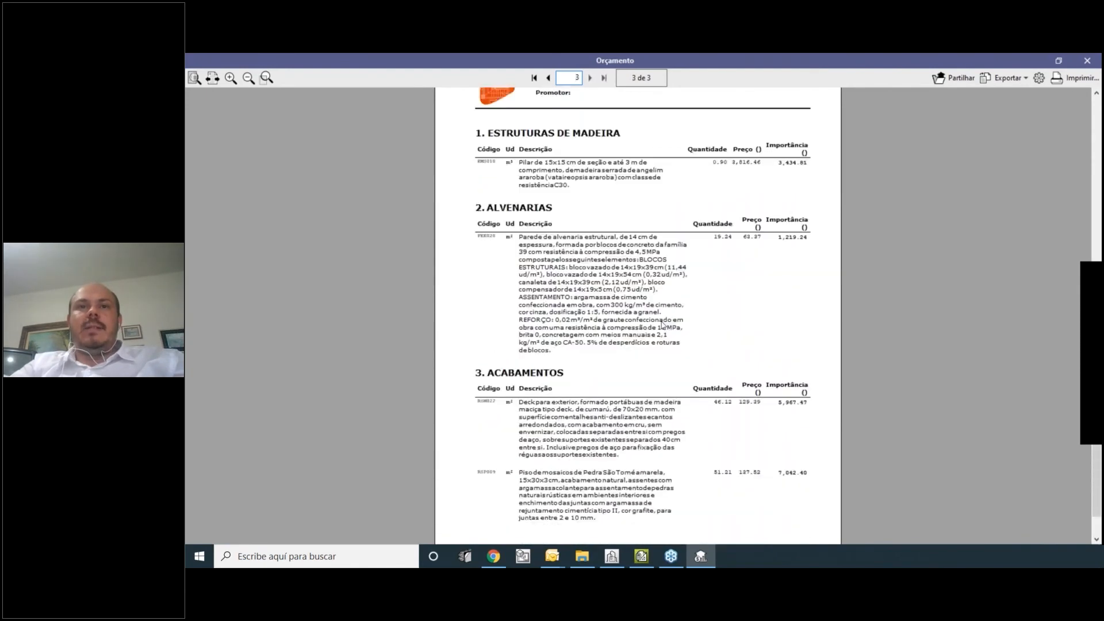
scroll(634, 246, "up", 1, "ctrl")
scroll(615, 246, "down", 3)
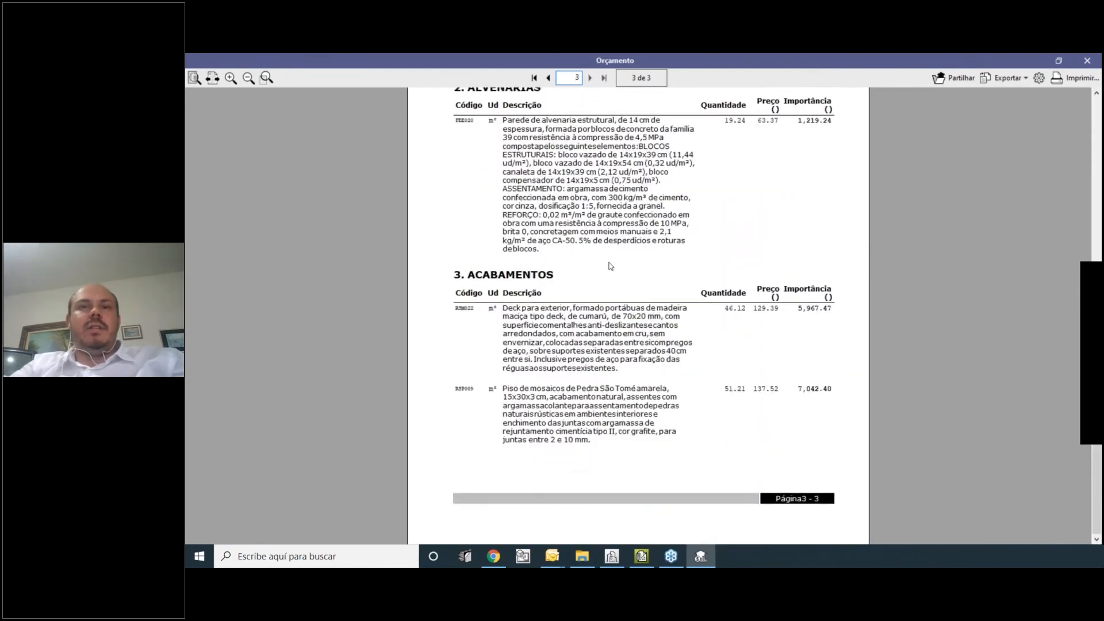
scroll(754, 253, "up", 5)
scroll(754, 252, "up", 2)
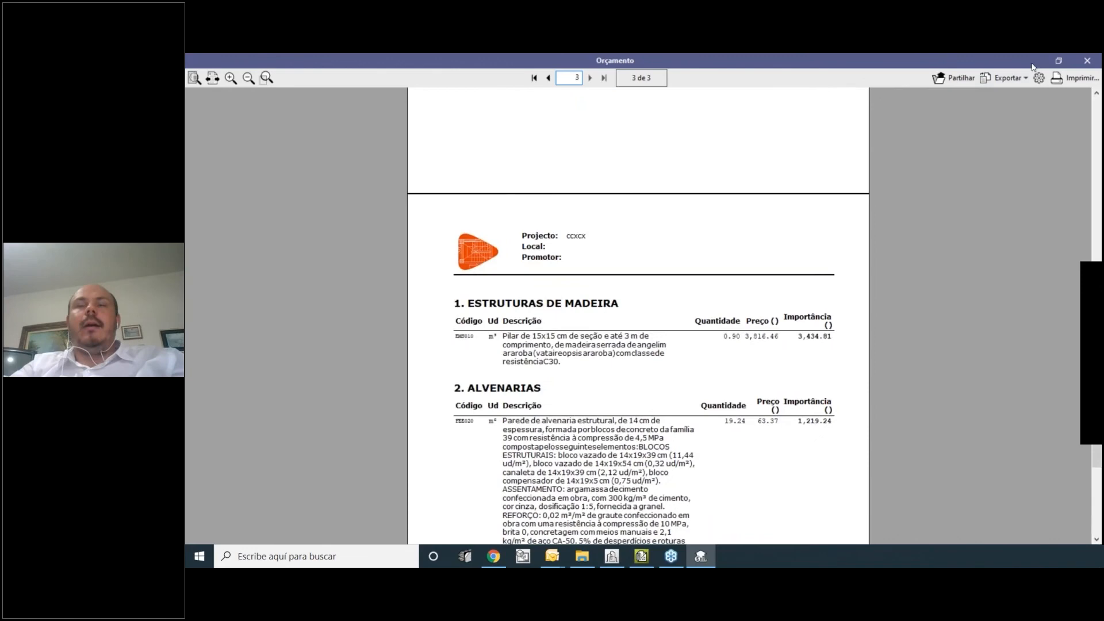
left_click(1087, 59)
left_click(787, 89)
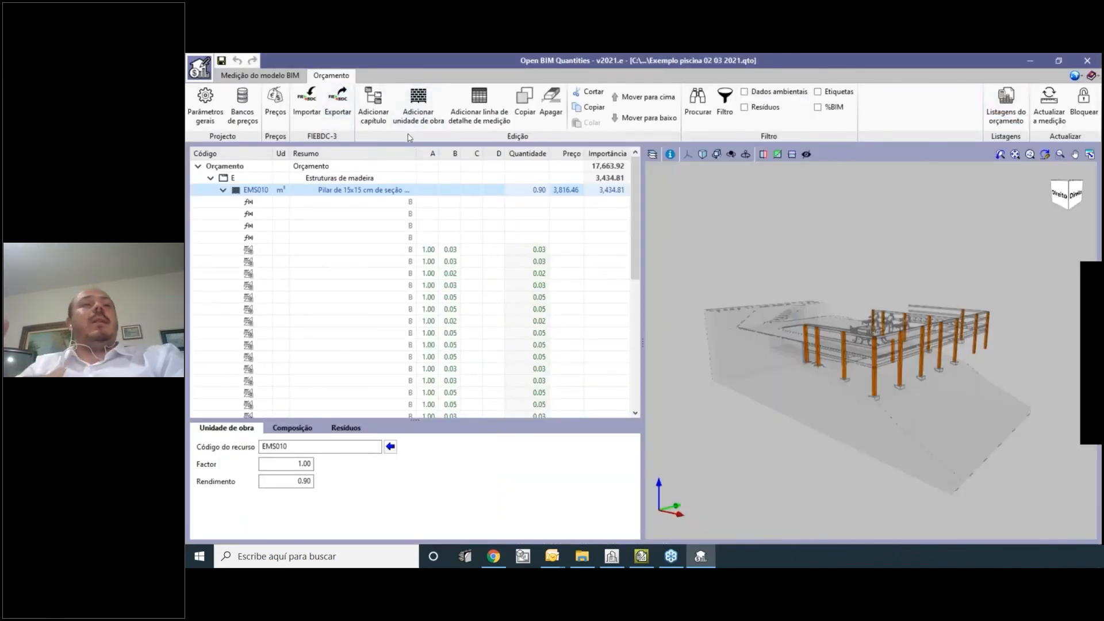
Switch to Arquimedes and look at the export formats offered for the price bank, such as FIEBDC-3, Excel and CSV.
left_click(643, 557)
left_click(202, 73)
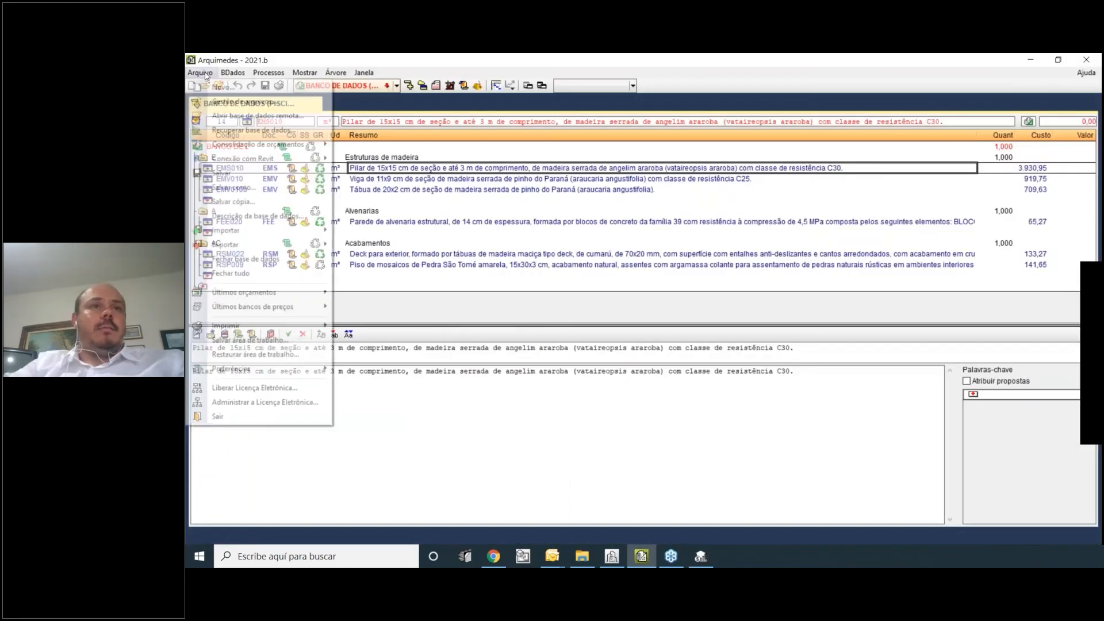
mouse_move(276, 245)
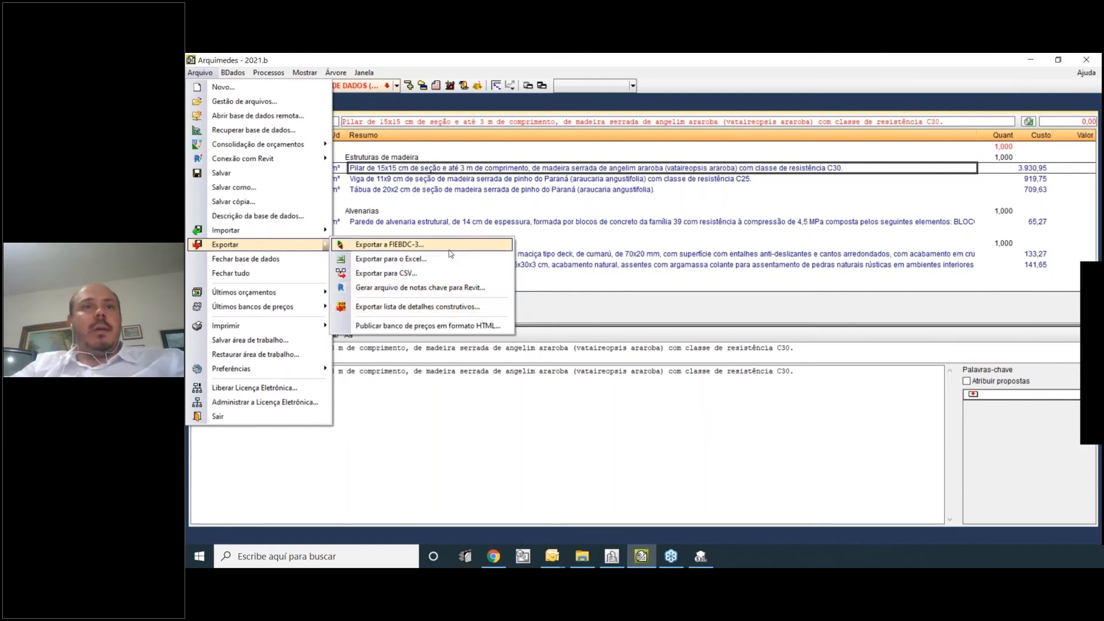
left_click(607, 70)
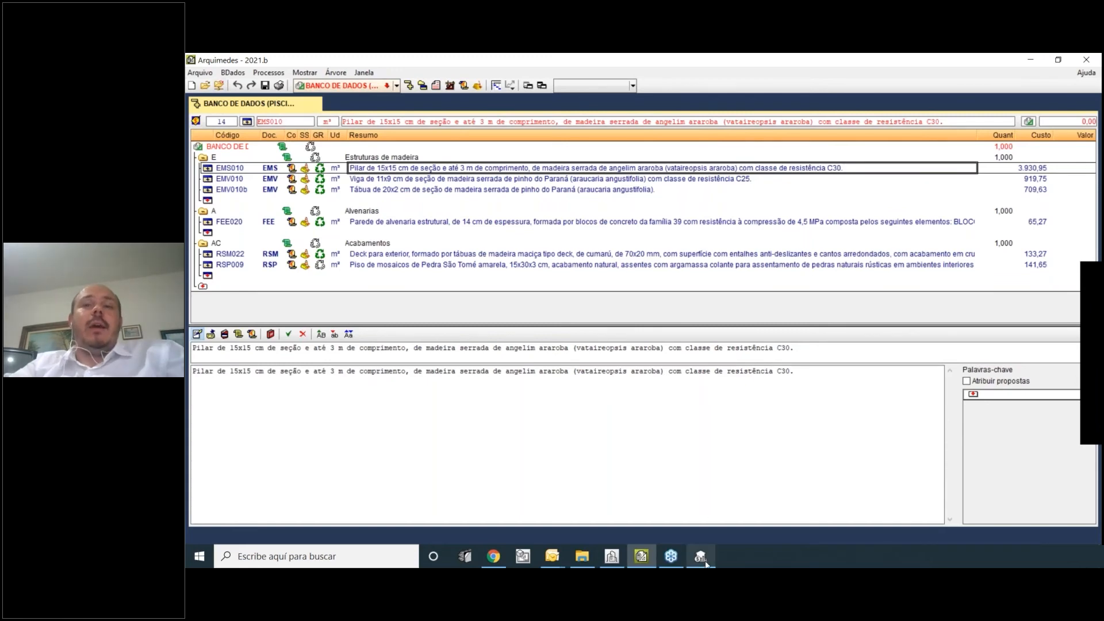
Switch to Open BIM Quantities and export the budget in FIEBDC-3 format to the desktop as Orçamento final.bc3.
left_click(700, 556)
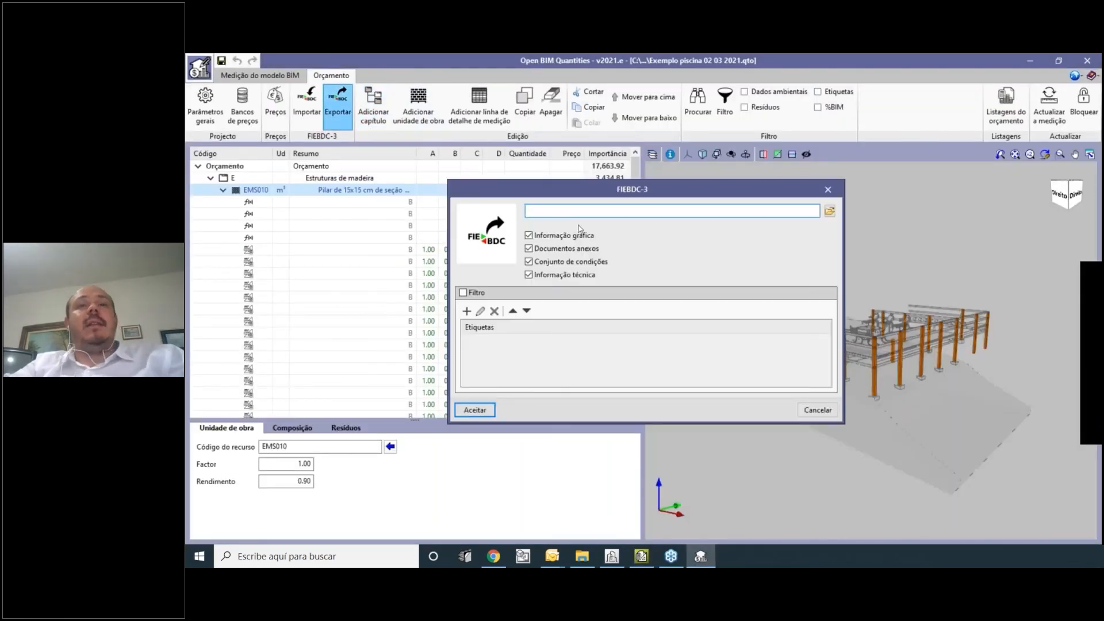
type("Pi")
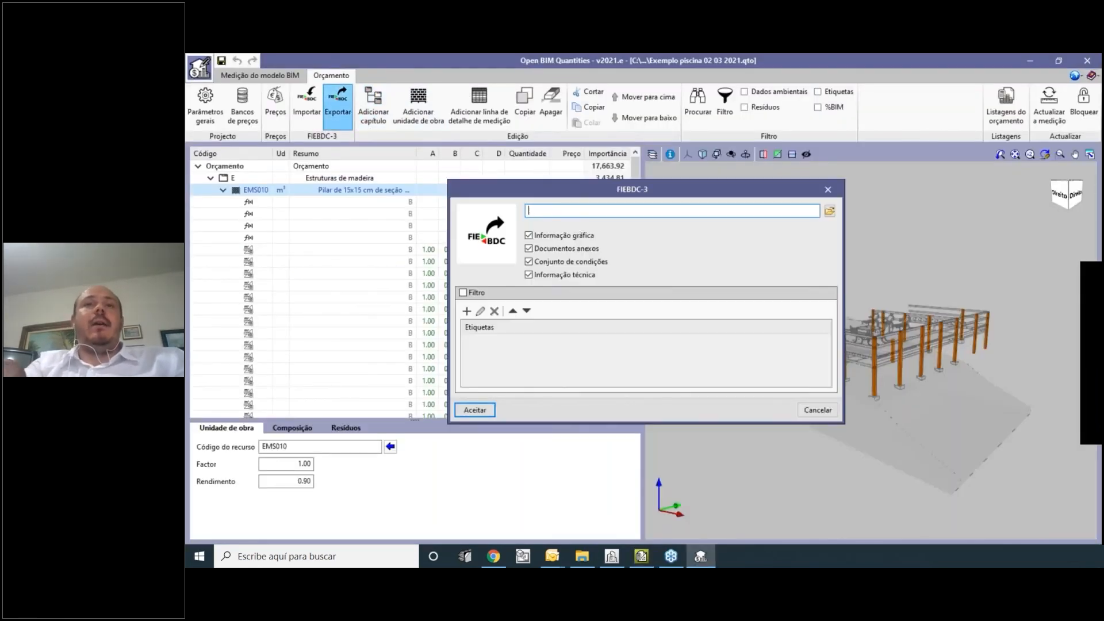
type("çamento final")
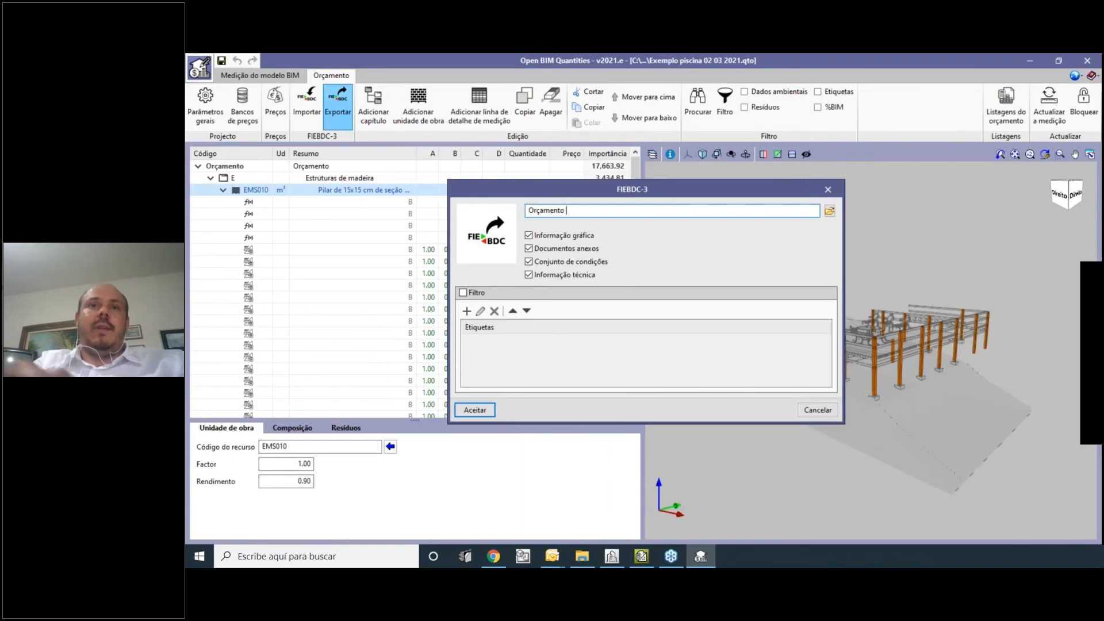
left_click(829, 212)
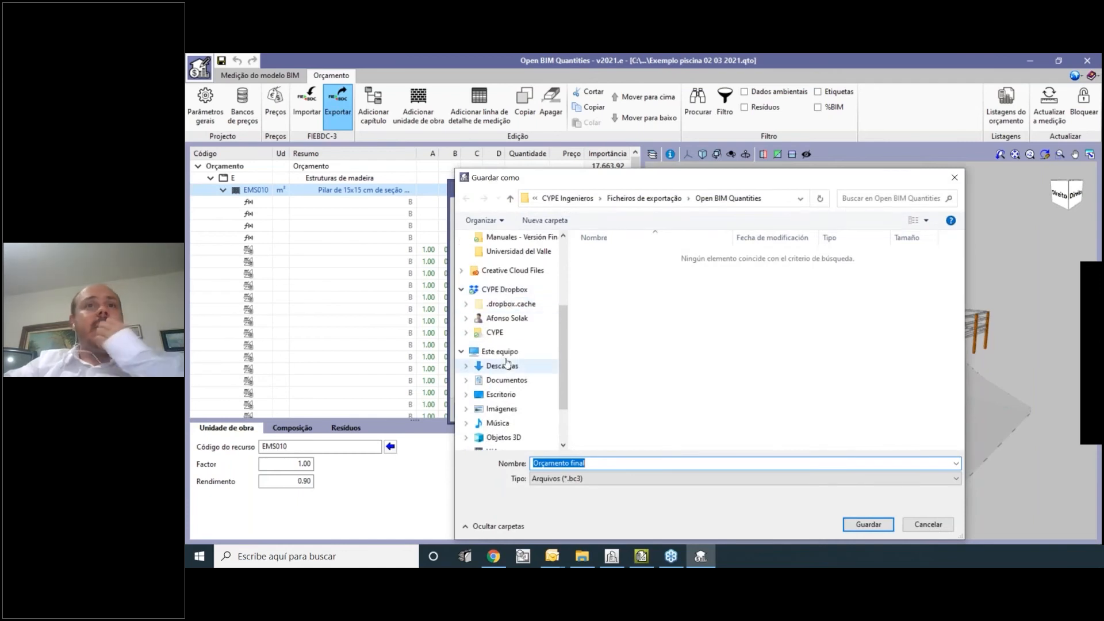
scroll(505, 362, "up", 2)
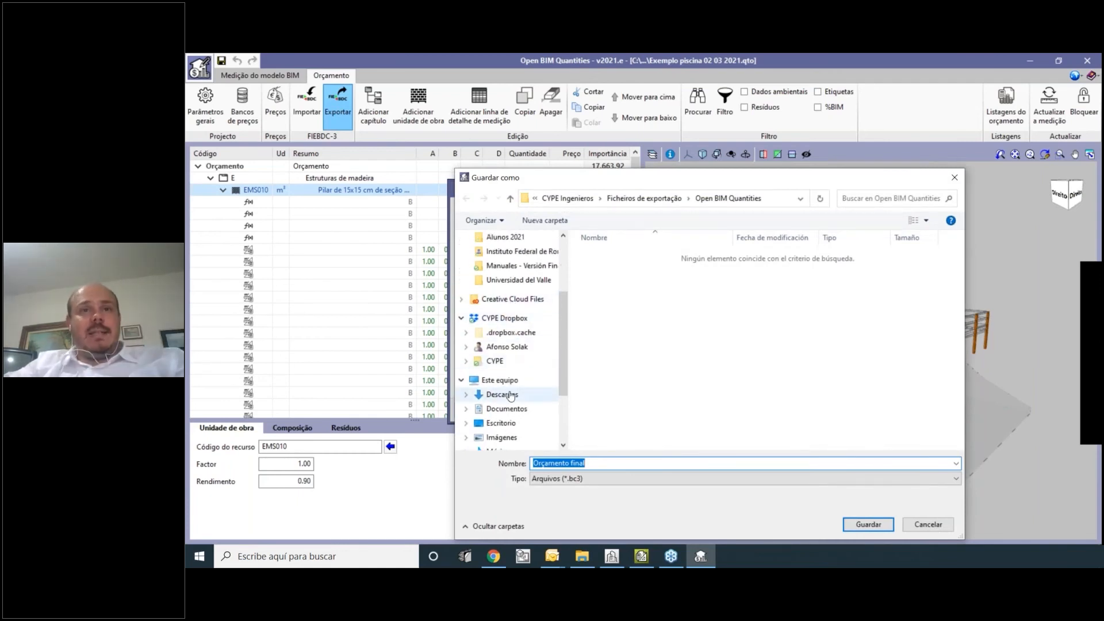
left_click(501, 394)
scroll(510, 345, "up", 3)
left_click(505, 248)
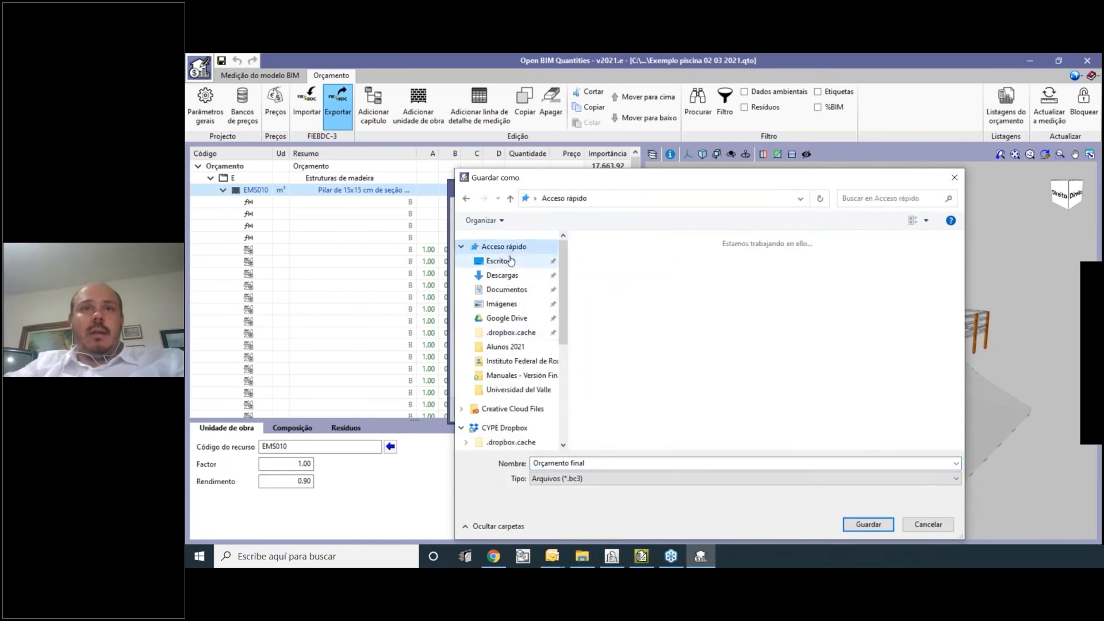
left_click(510, 260)
left_click(868, 524)
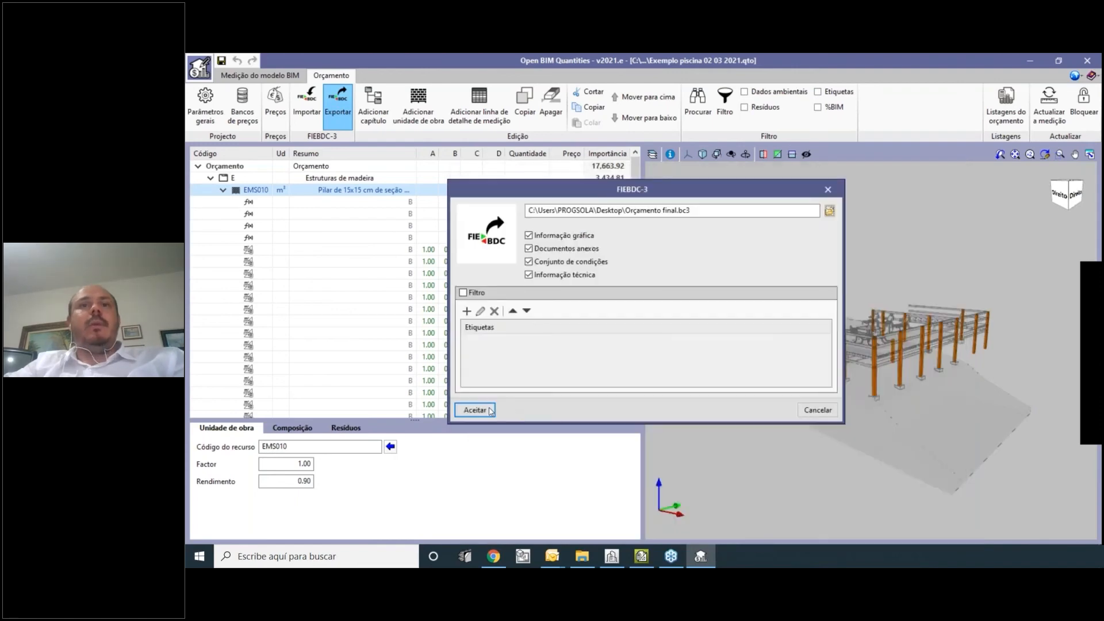
left_click(490, 410)
left_click(645, 332)
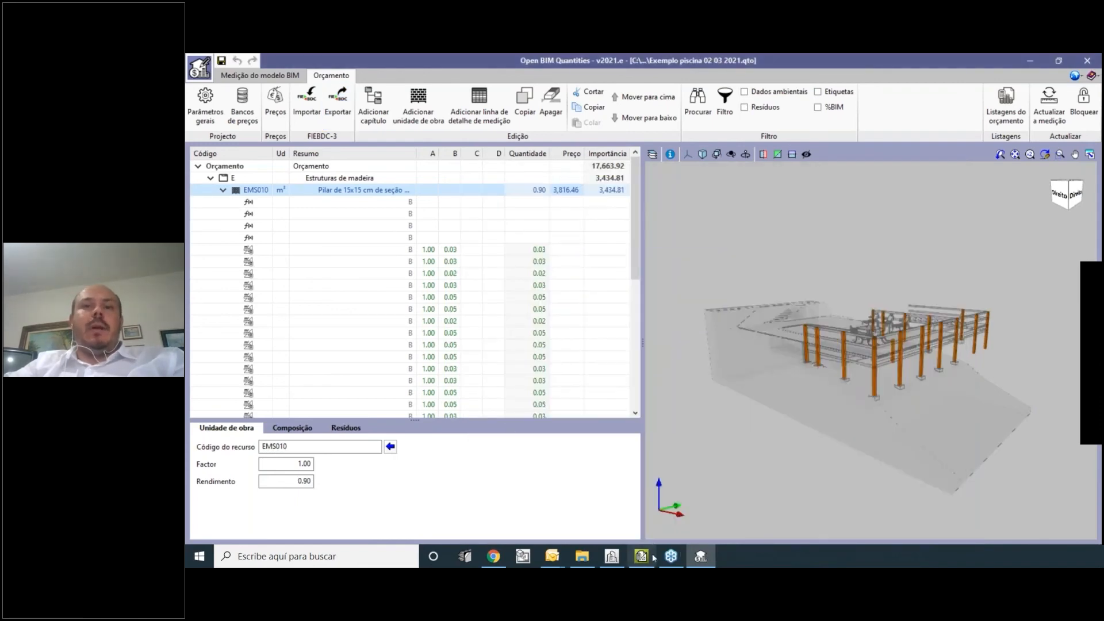
Switch to Arquimedes and import the FIEBDC-3 quantities from Orçamento final.bc3 on the desktop into the price bank.
left_click(641, 556)
left_click(200, 73)
mouse_move(260, 237)
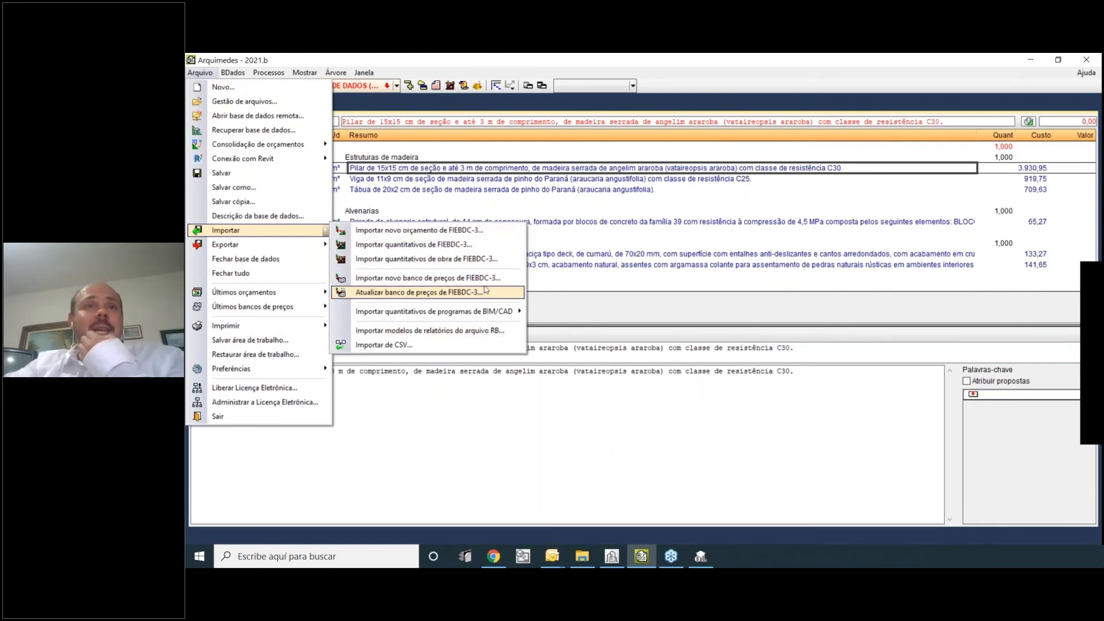
mouse_move(485, 308)
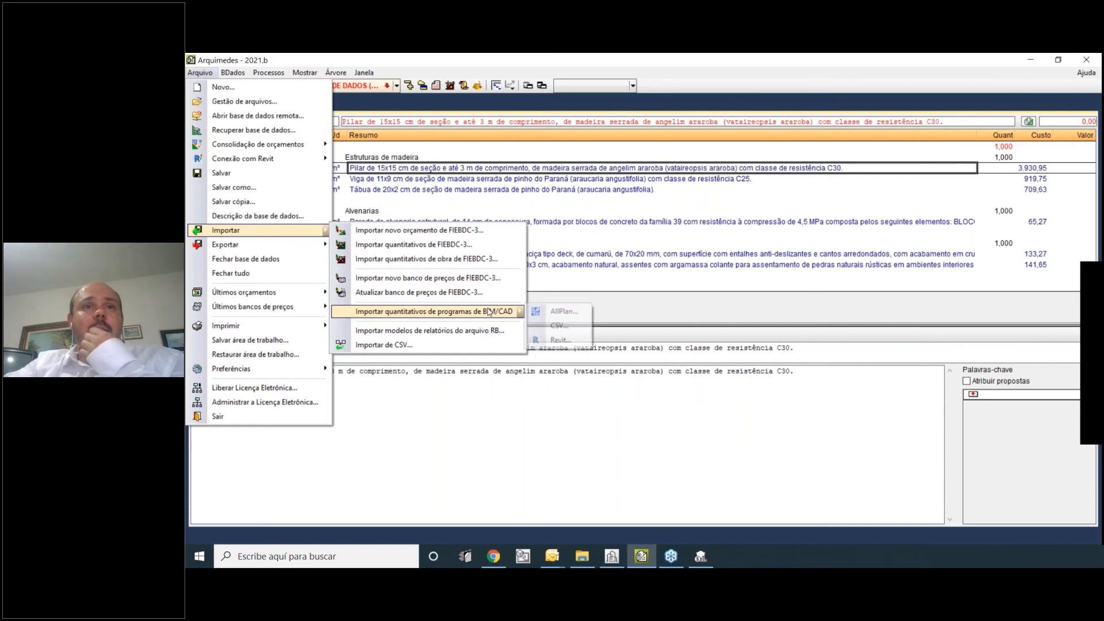
left_click(477, 244)
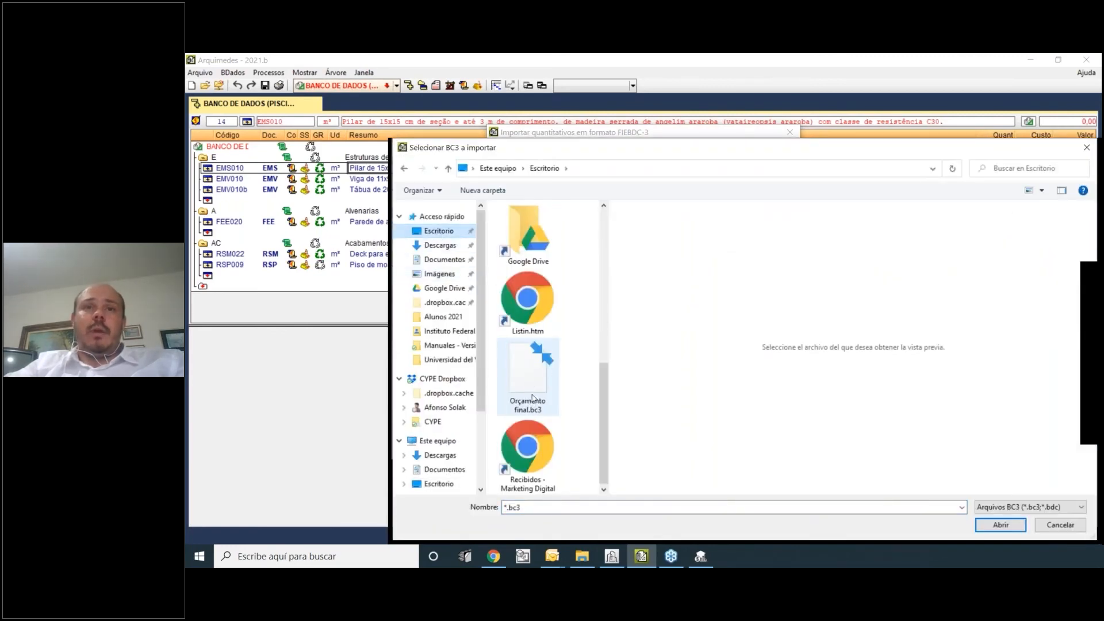
double_click(533, 397)
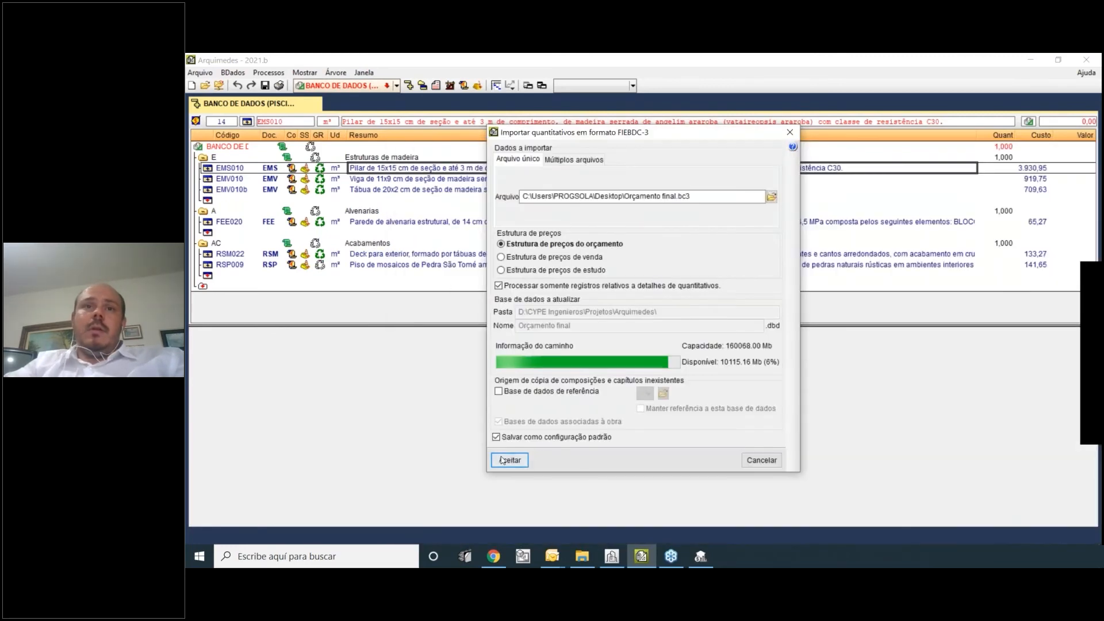
left_click(502, 460)
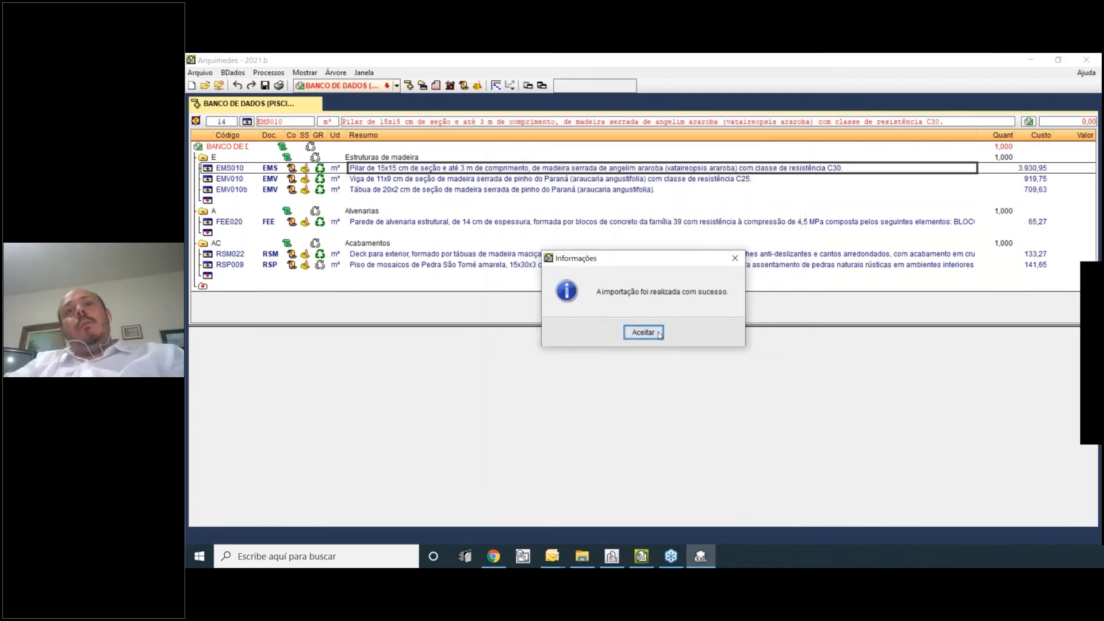
left_click(659, 333)
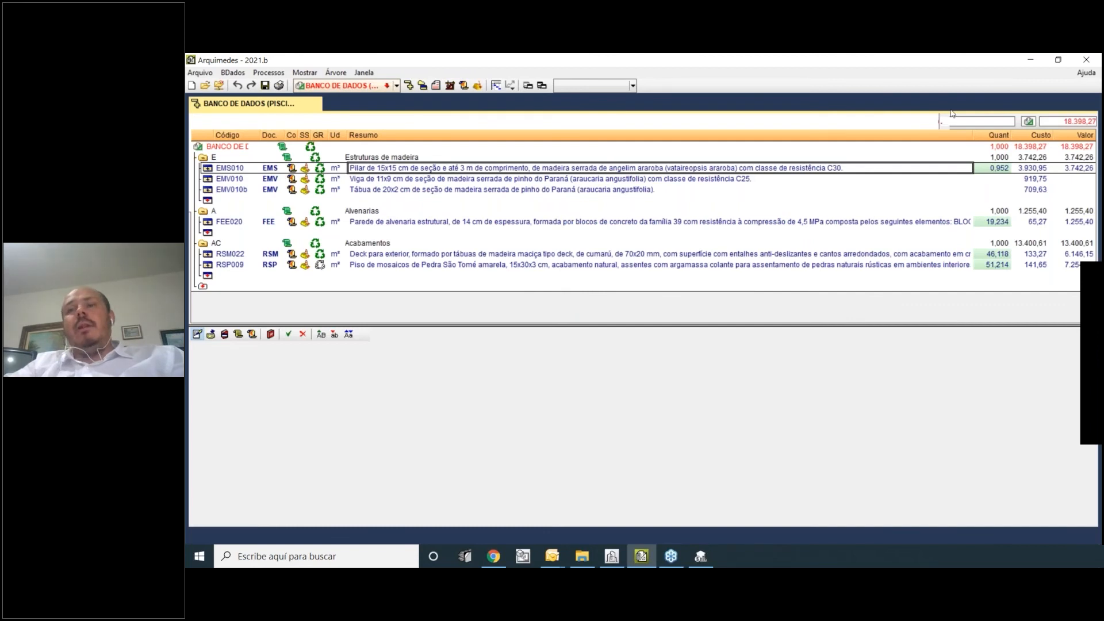
Examine the imported measurement details of the exterior deck, the 15x15 cm timber pillar and the structural masonry wall.
left_click(996, 255)
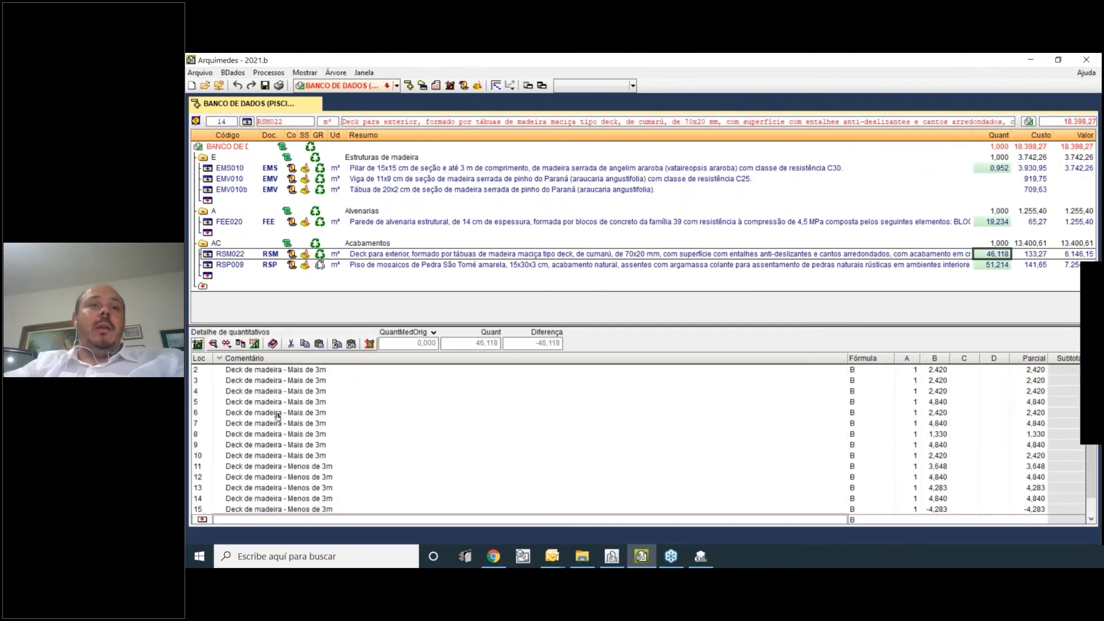
scroll(356, 437, "up", 1)
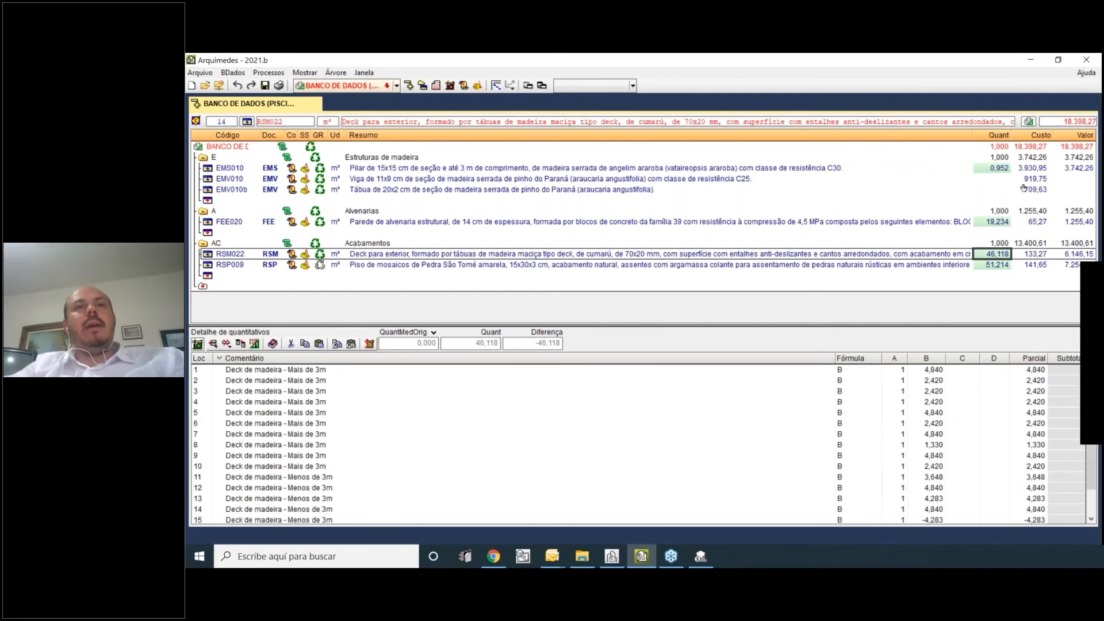
left_click(1008, 170)
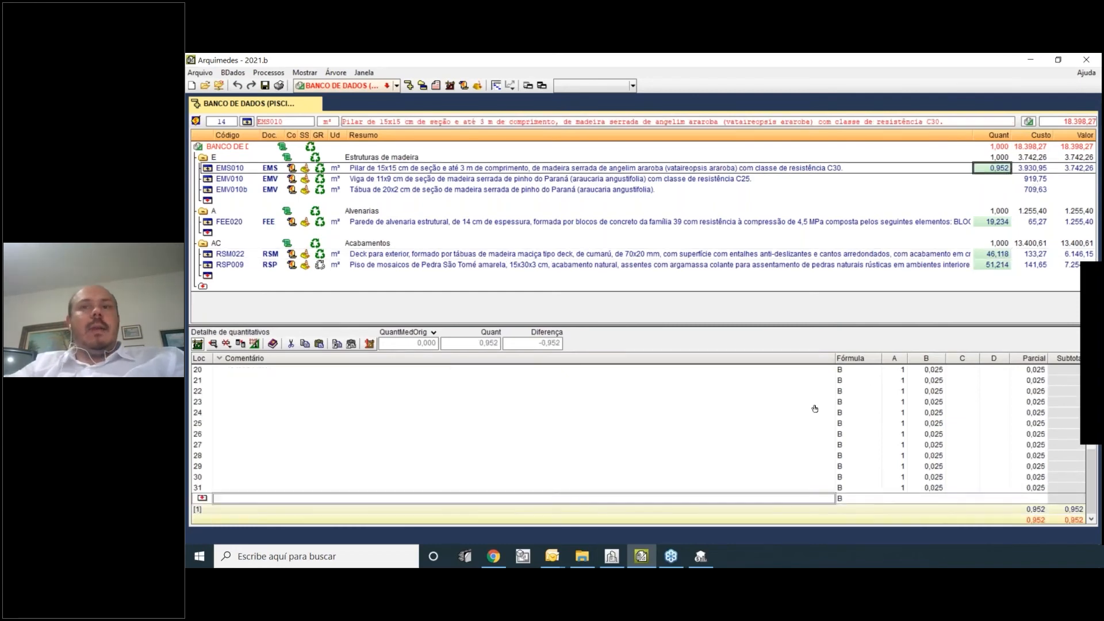
scroll(809, 407, "up", 7)
scroll(631, 411, "down", 7)
scroll(503, 405, "up", 5)
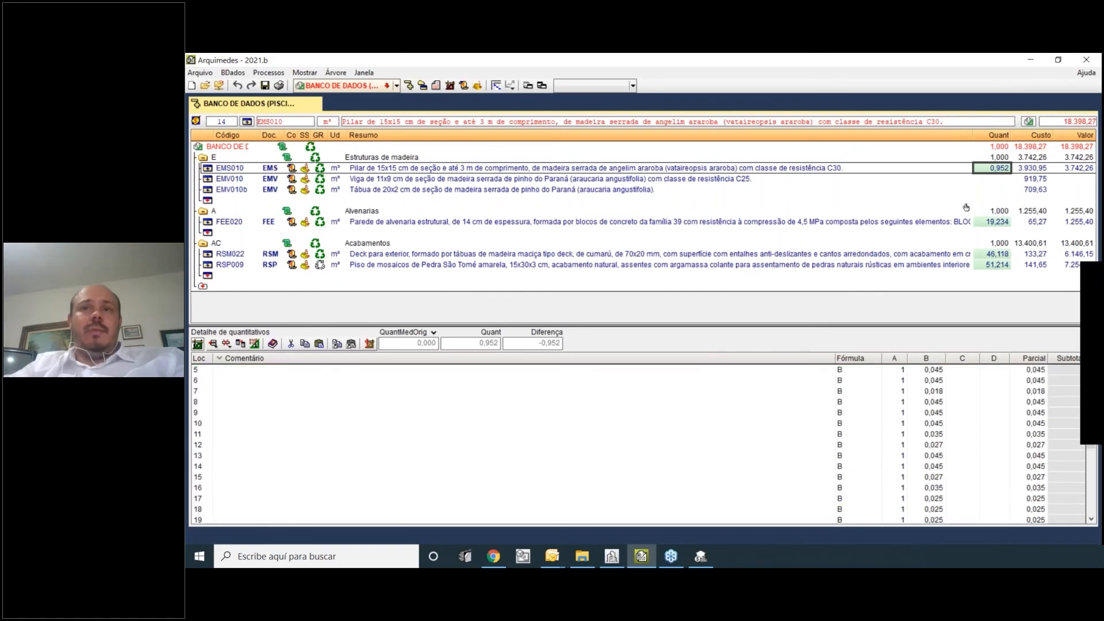
left_click(987, 223)
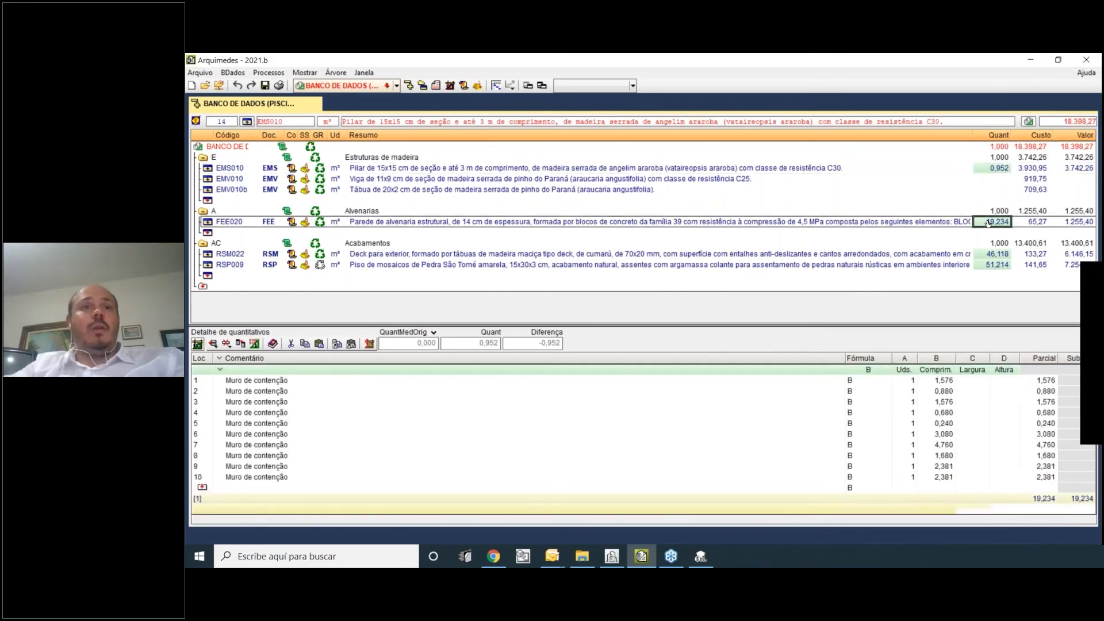
left_click(304, 413)
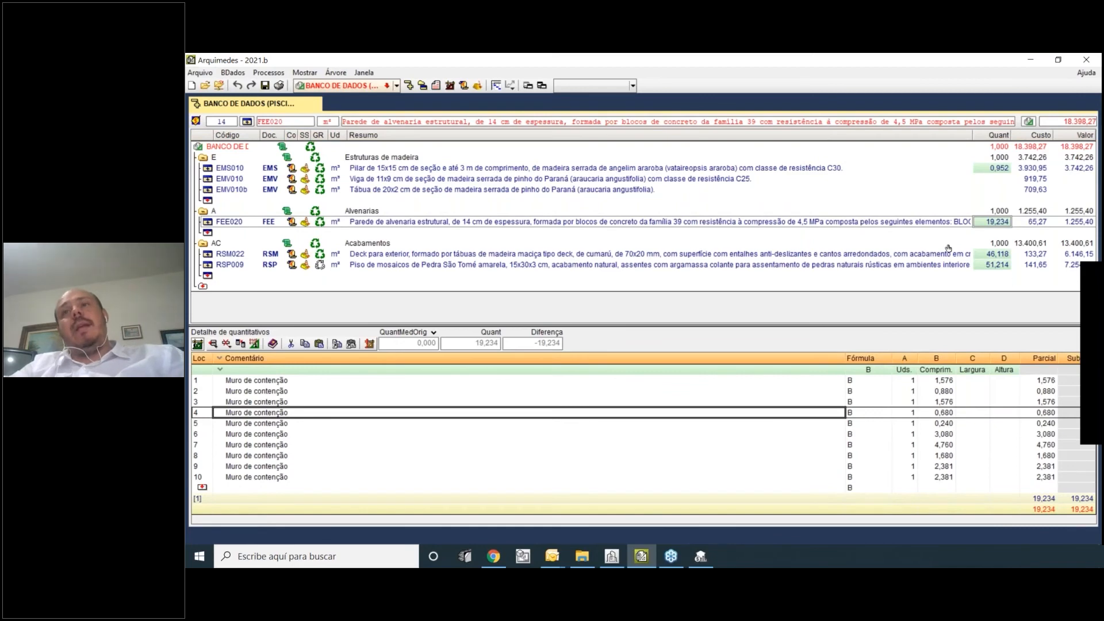
Look through the reports and documents that can be printed from the database, without generating any.
left_click(200, 72)
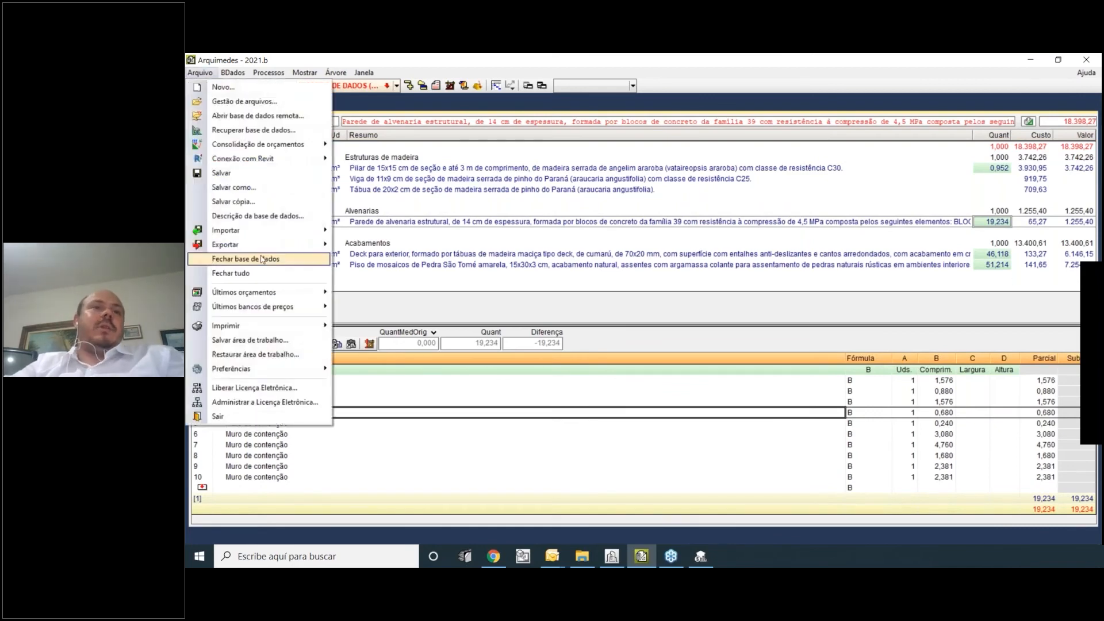
mouse_move(287, 326)
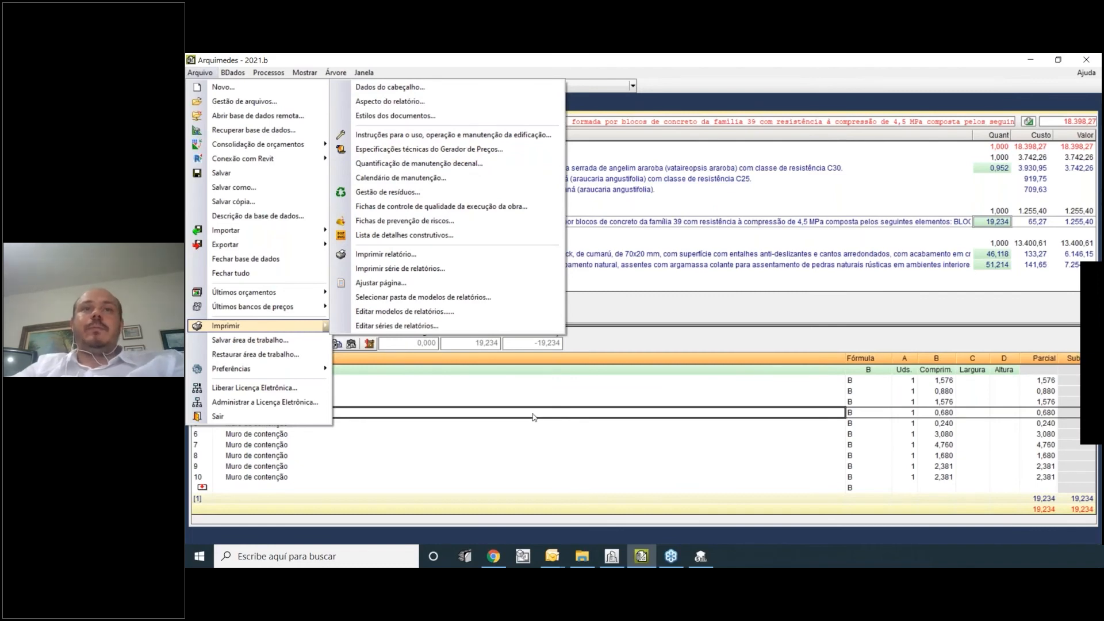
key("Escape")
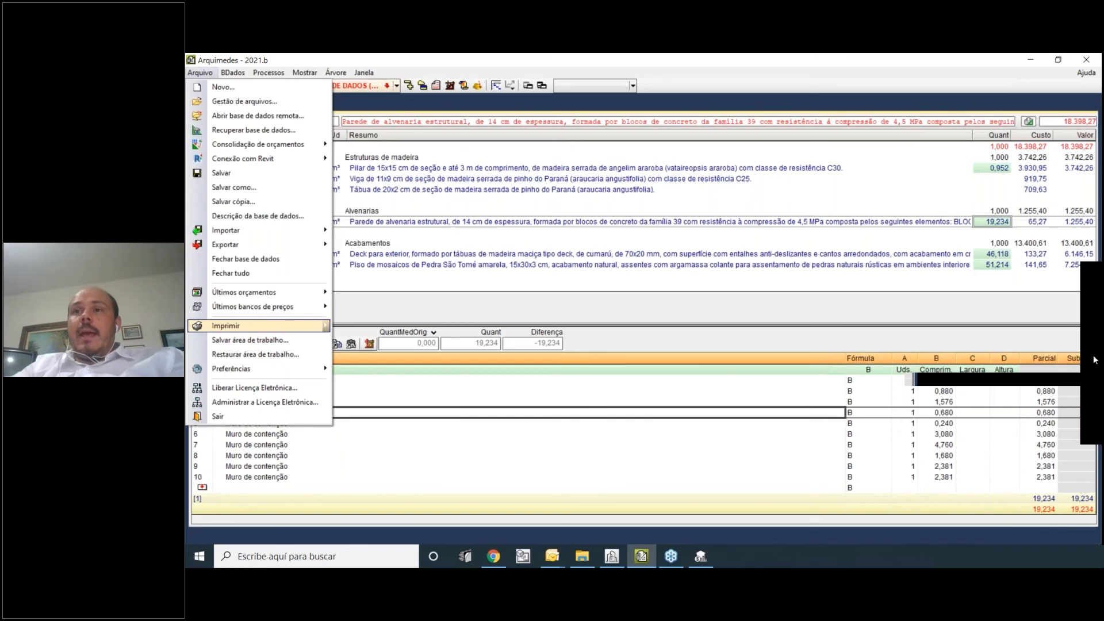
left_click(1095, 422)
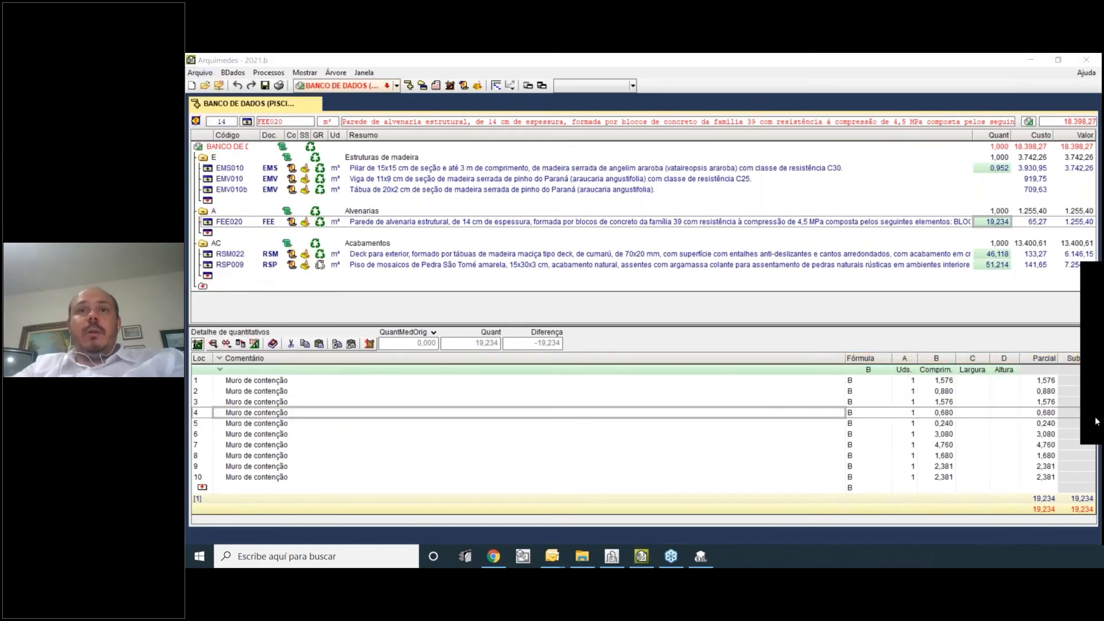
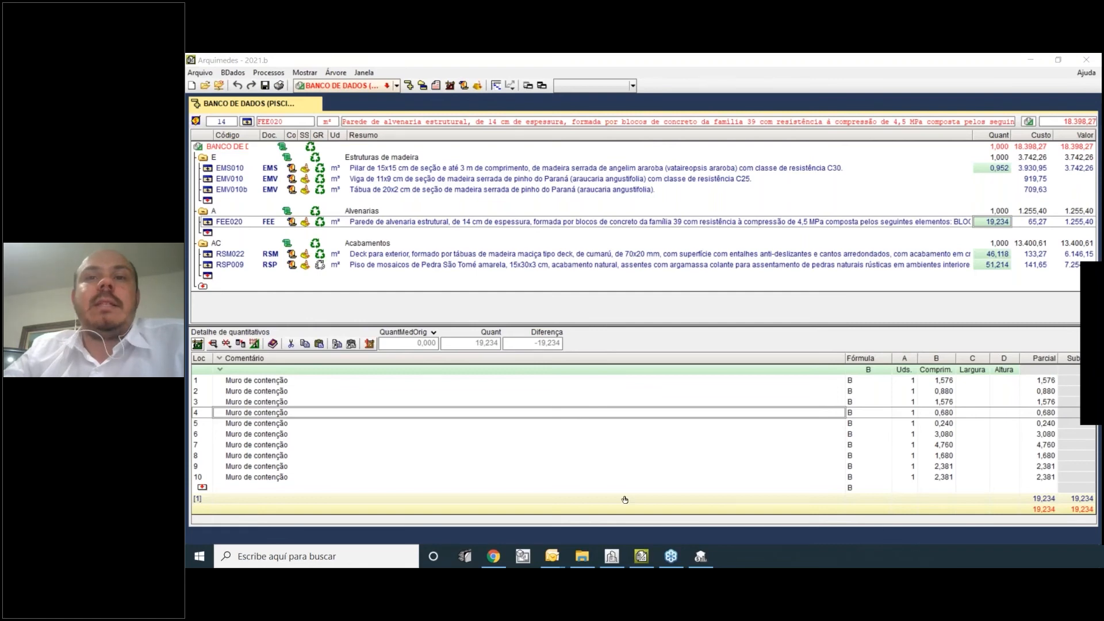
Switch to Open BIM Quantities and open the price bank Banco de dados (Piscina) for editing from the BIM model measurement.
left_click(700, 556)
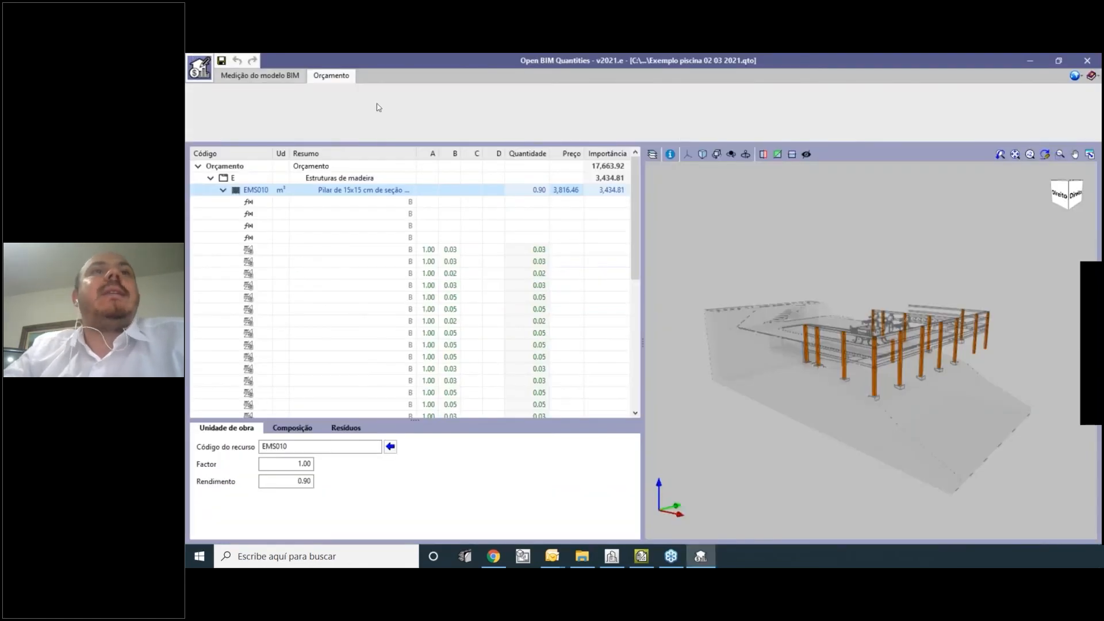
left_click(260, 75)
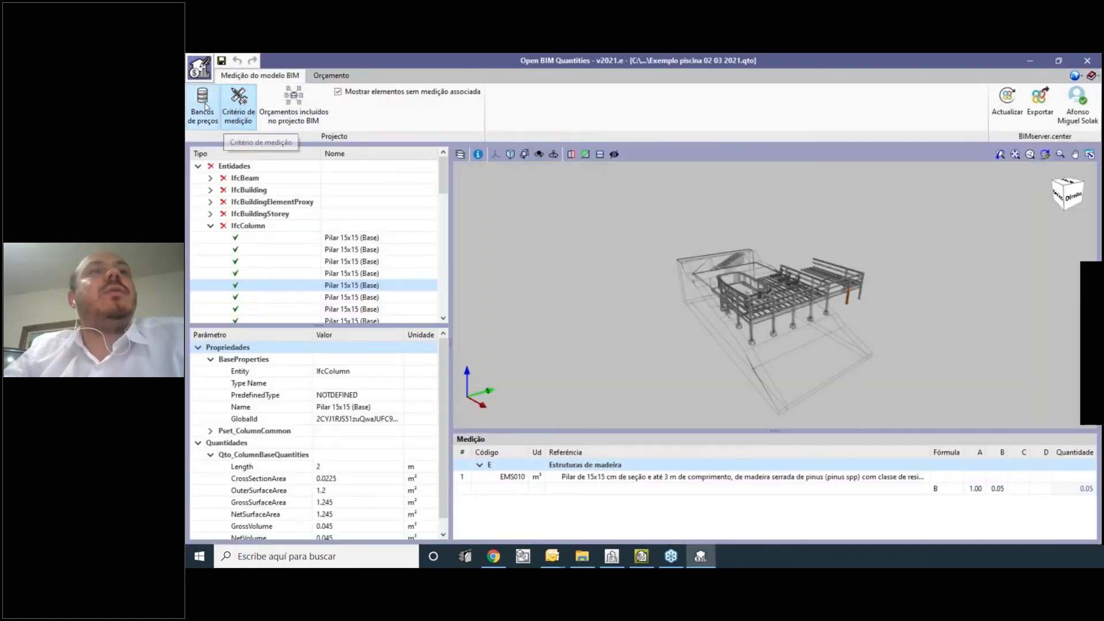
left_click(204, 105)
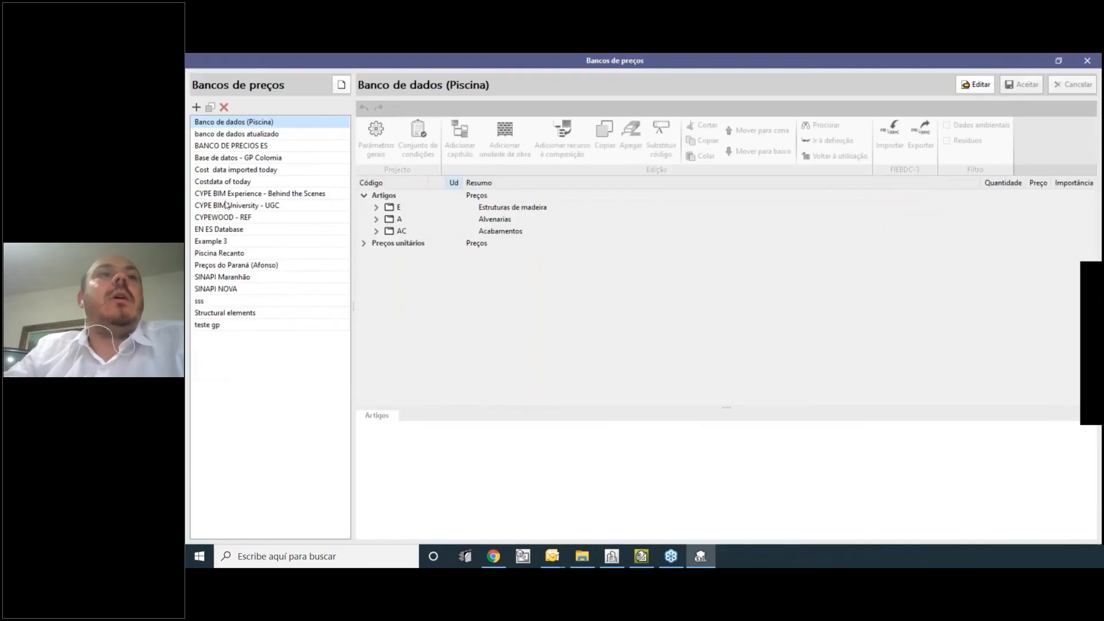
left_click(988, 87)
Add a chapter with code R and summary Revestimentos inside the Acabamentos chapter.
left_click(400, 230)
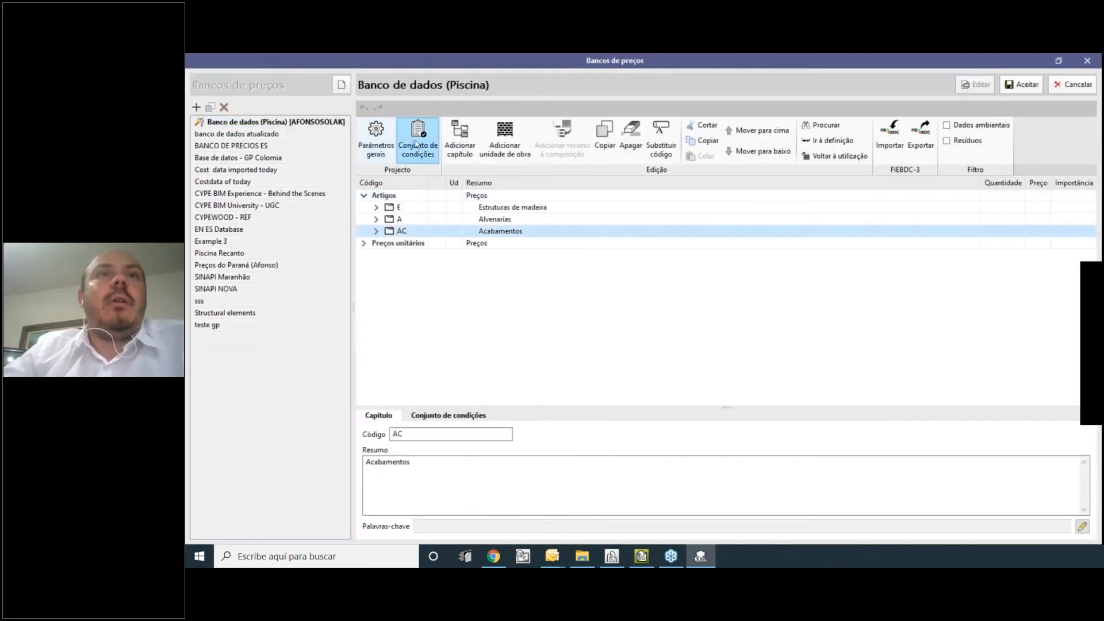
left_click(447, 140)
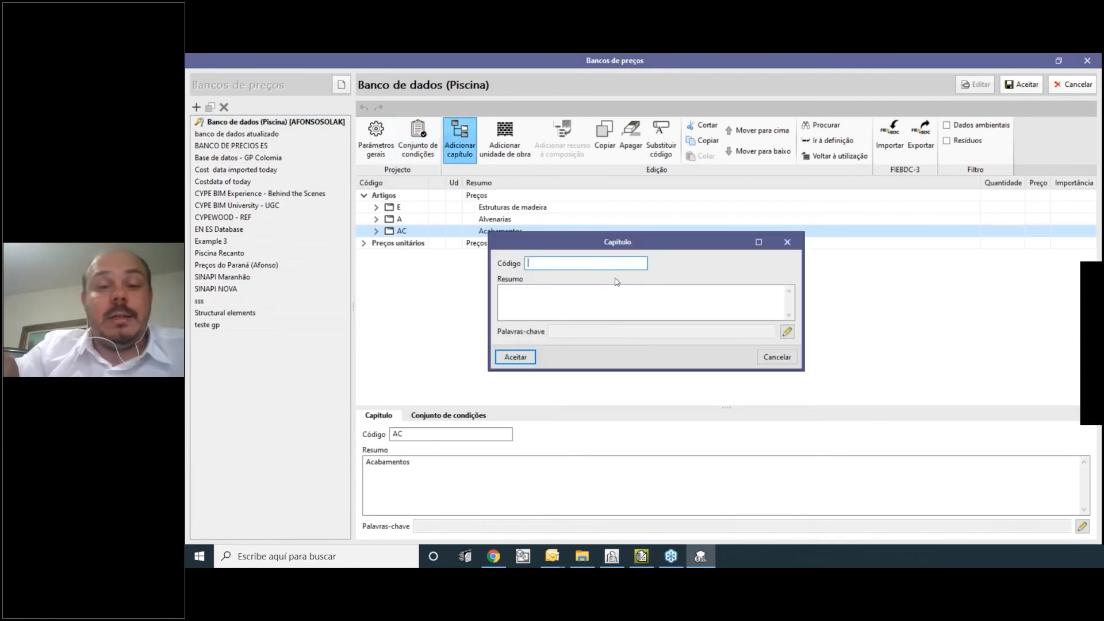
type("R")
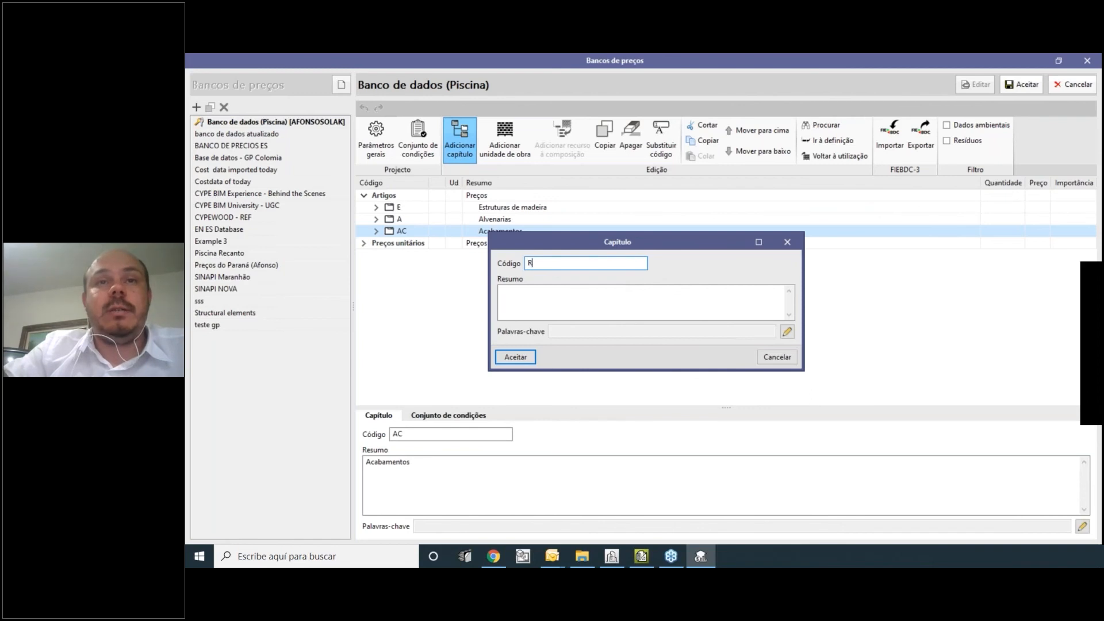
left_click(633, 306)
type("Reves")
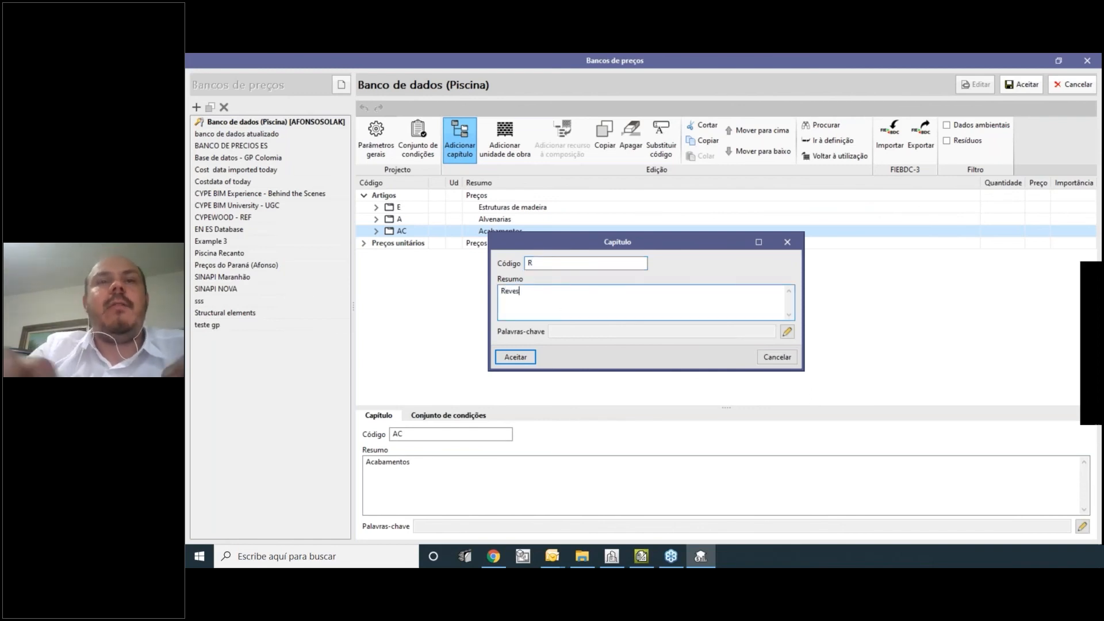
type("timentos")
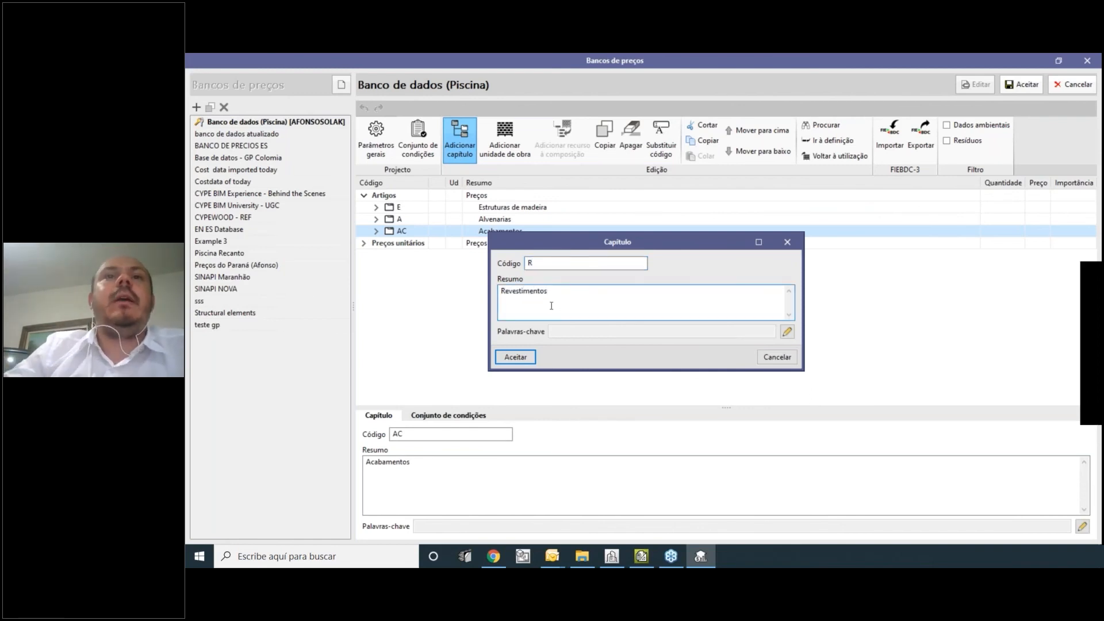
left_click(515, 356)
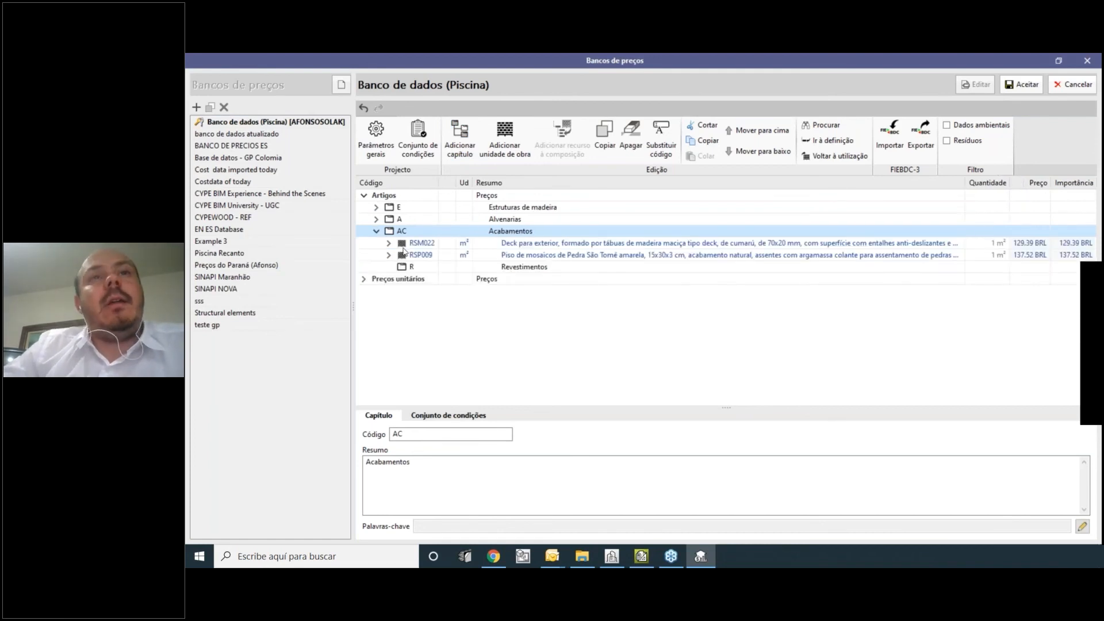
Try to move the Revestimentos chapter out of Acabamentos to the top level of Artigos.
left_click_drag(408, 268, 387, 200)
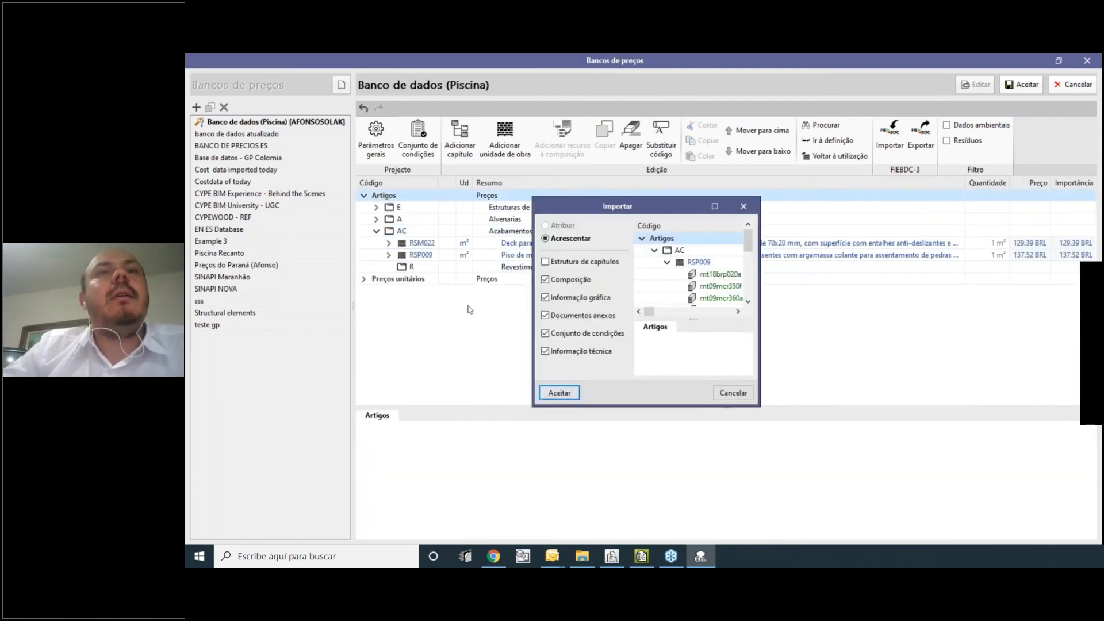
left_click(561, 391)
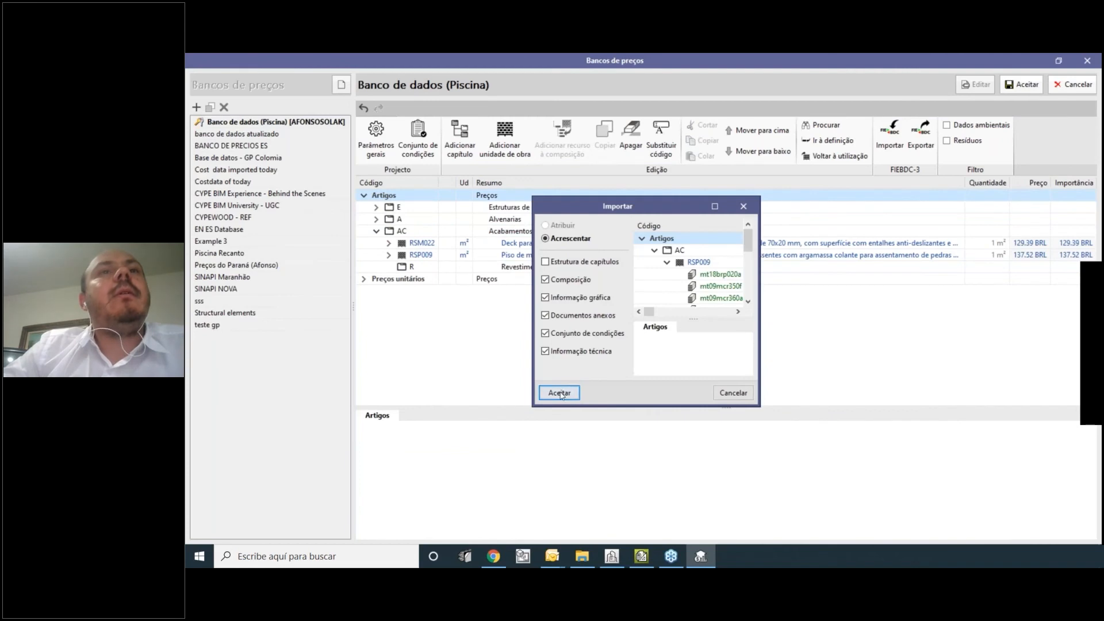
left_click(409, 267)
left_click(401, 280)
left_click_drag(399, 239, 400, 233)
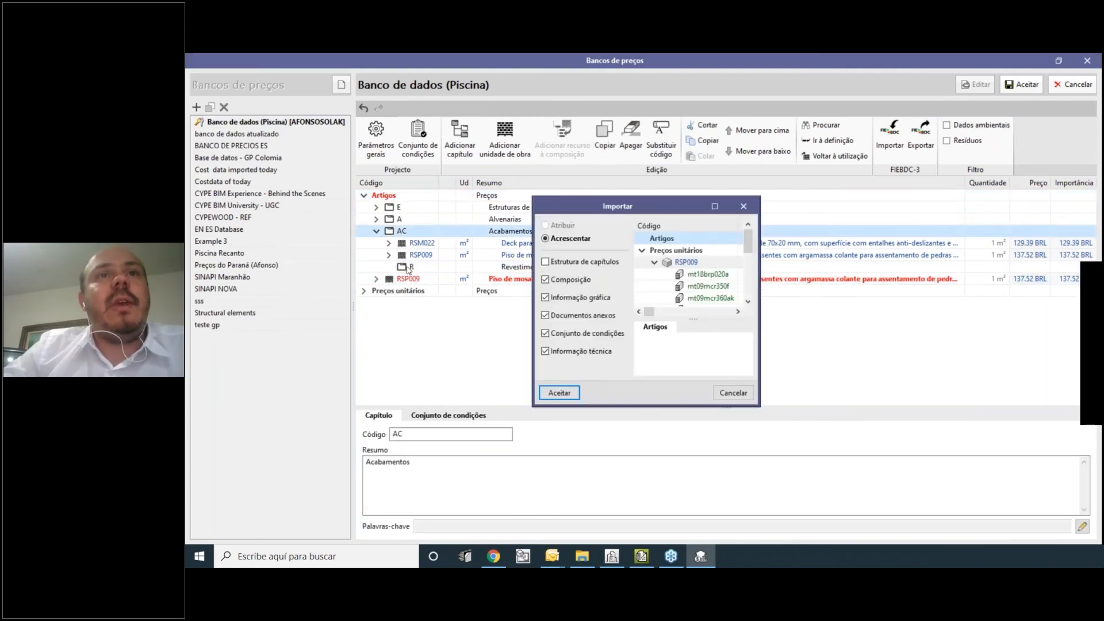
left_click(559, 391)
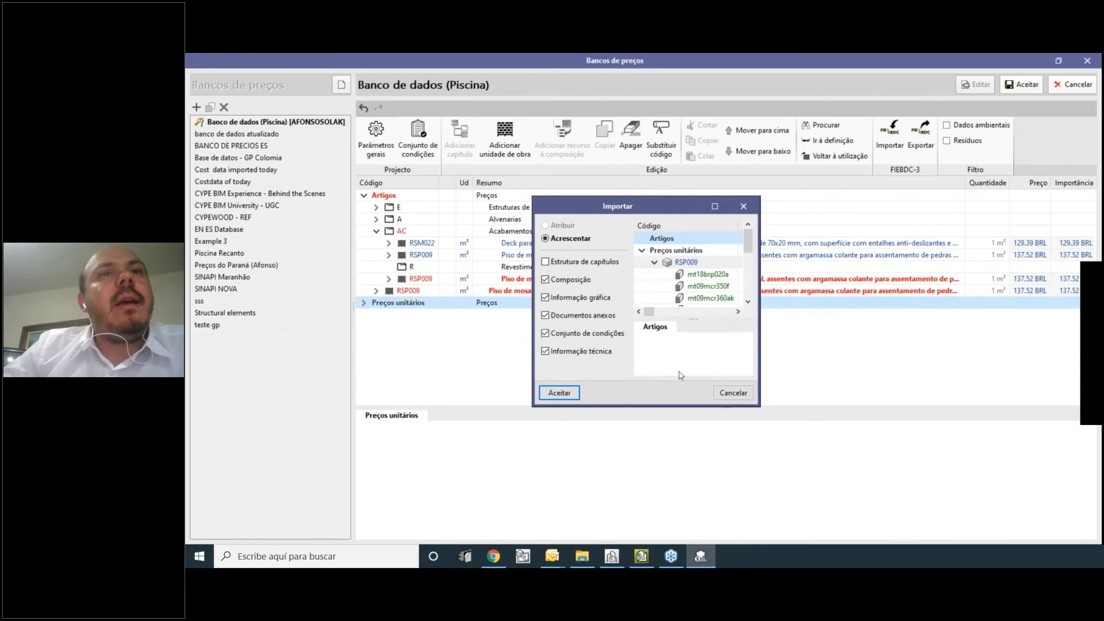
left_click(733, 393)
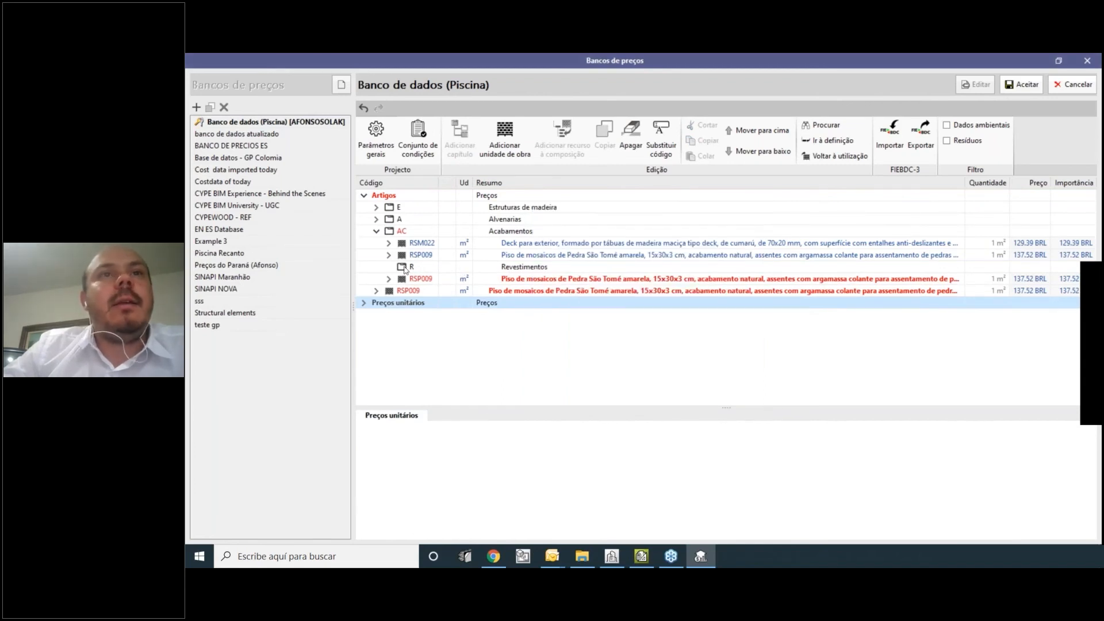
left_click_drag(403, 278, 401, 199)
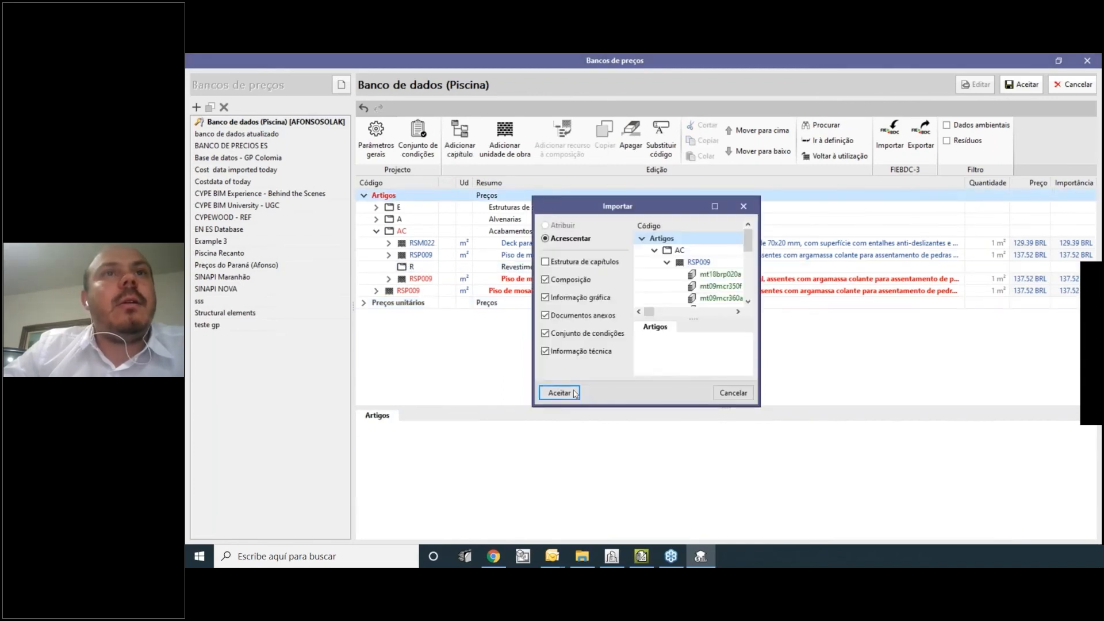
left_click(559, 393)
Delete both duplicate RSP009 work units from the top level of Artigos.
left_click(402, 296)
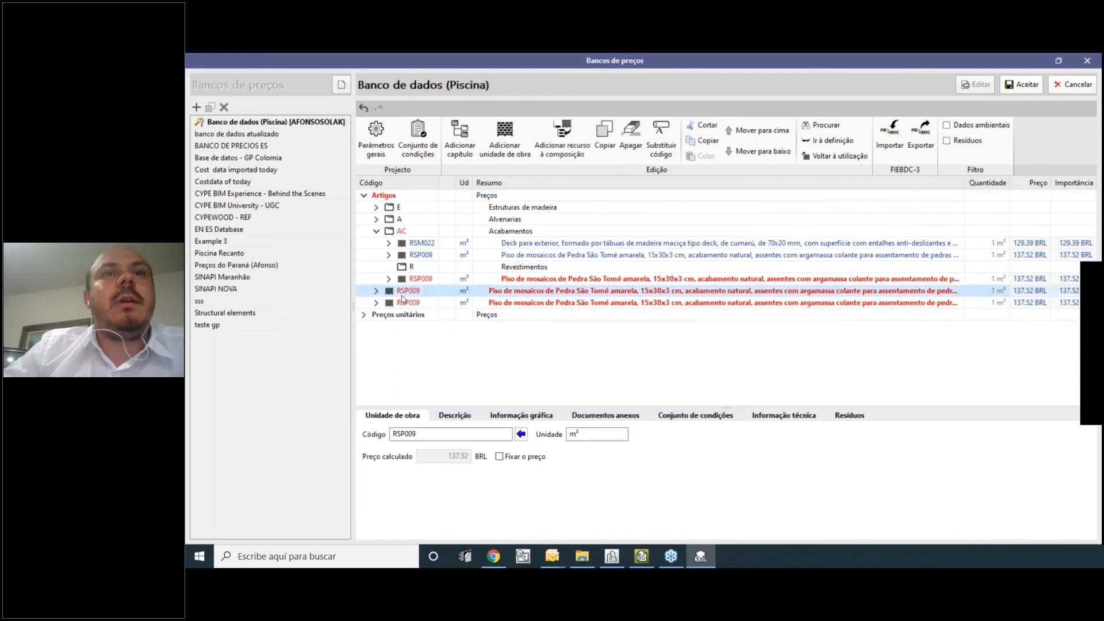
left_click(631, 135)
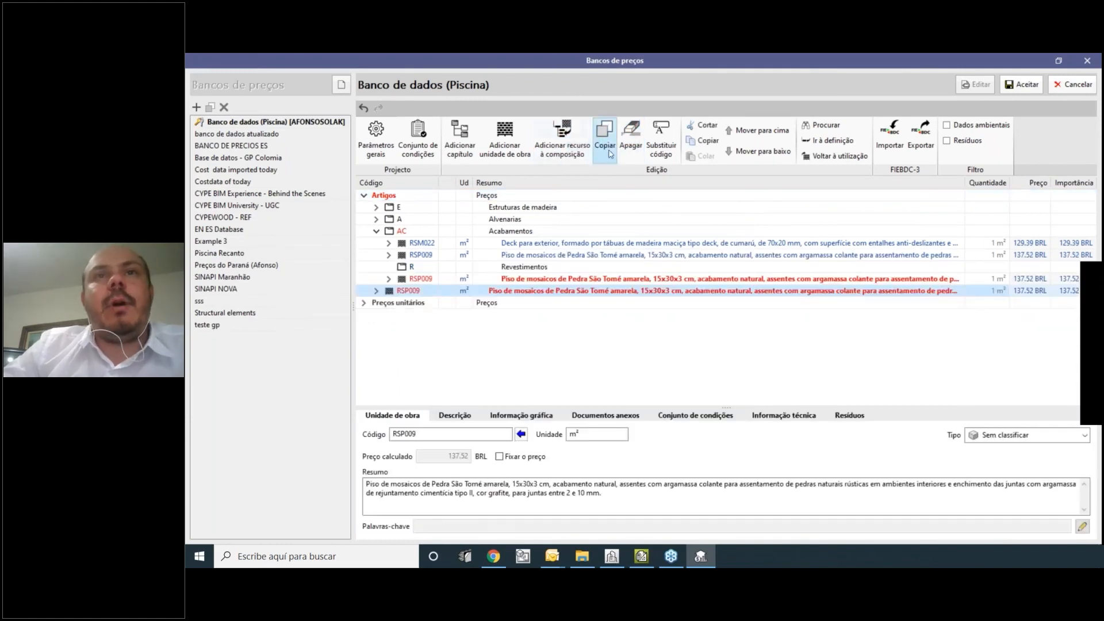
left_click(630, 131)
Move the Revestimentos chapter up to the first position inside the Acabamentos chapter.
left_click(409, 278)
right_click(408, 268)
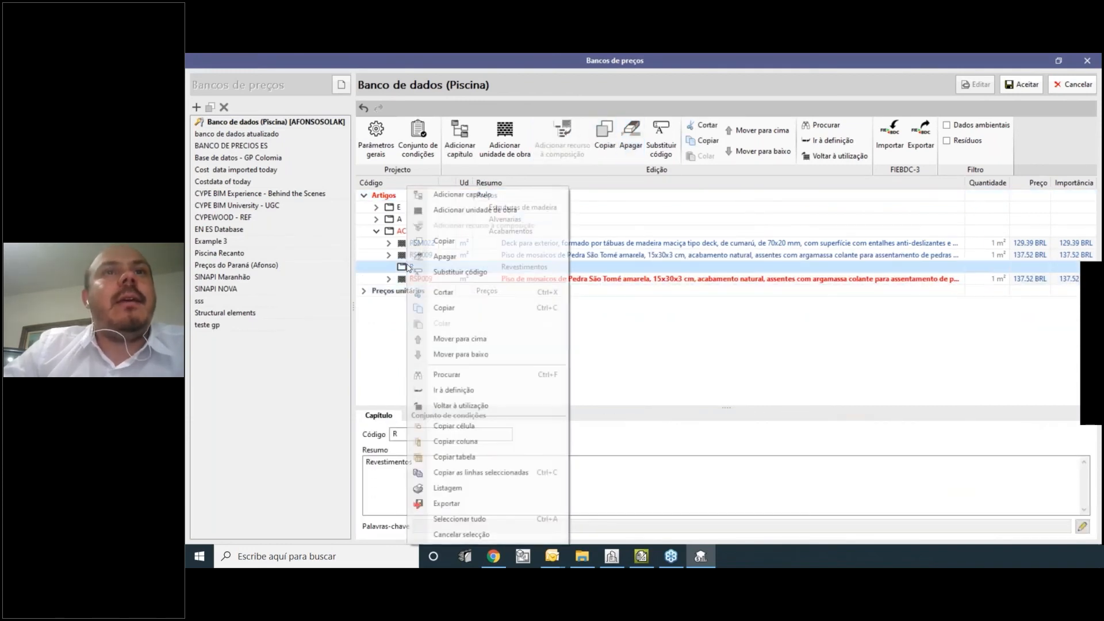
left_click(458, 339)
right_click(428, 257)
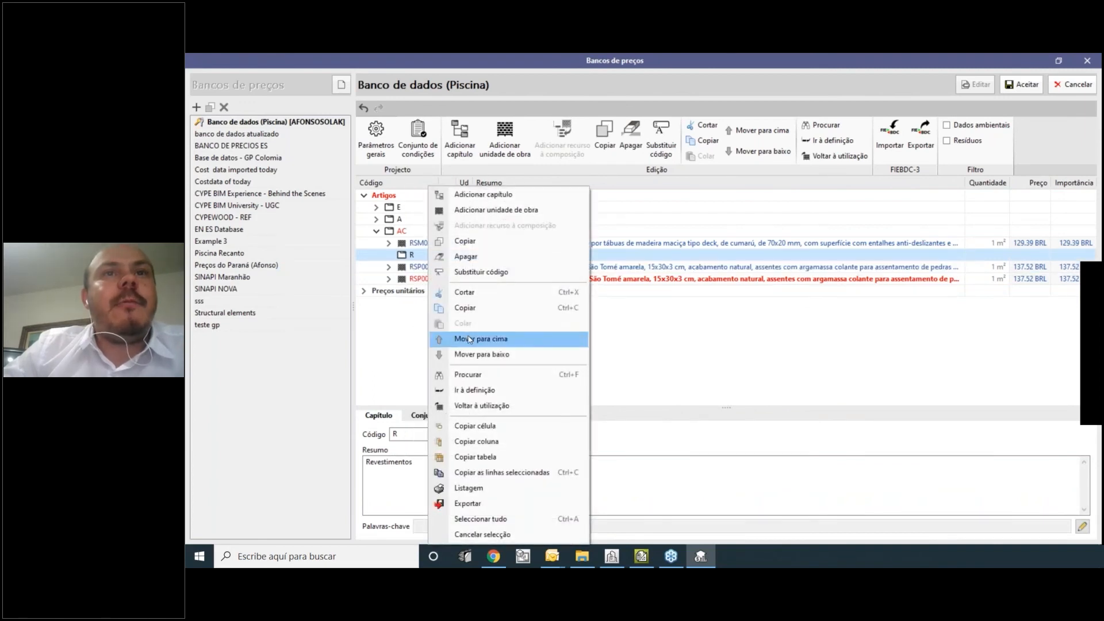
left_click(460, 338)
right_click(418, 245)
left_click(459, 336)
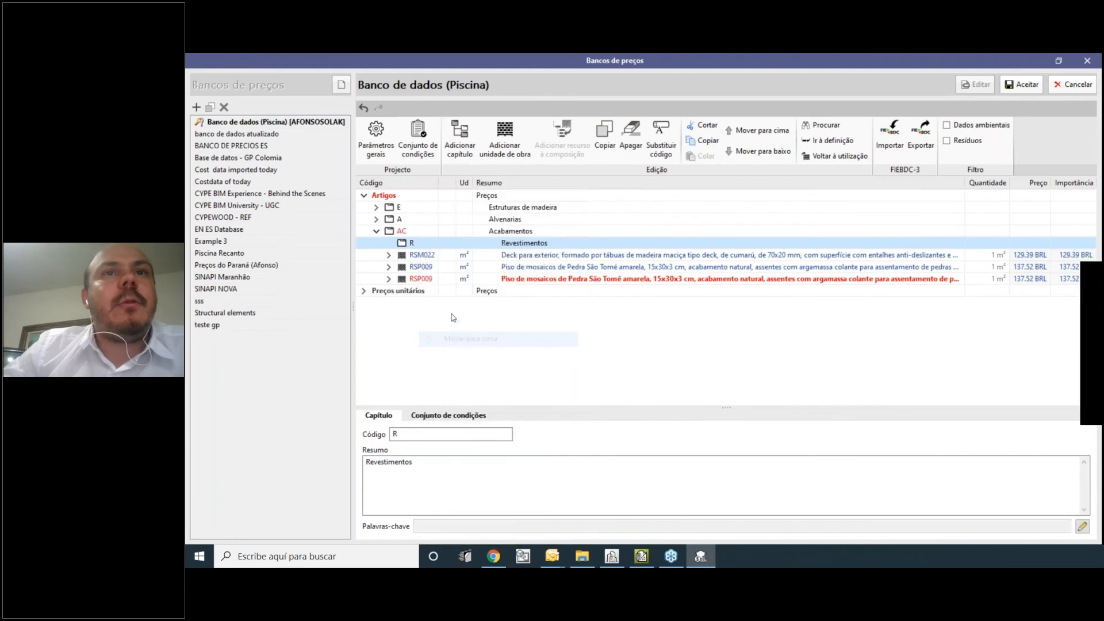
Delete the Revestimentos chapter from Acabamentos and add it directly under Artigos with code R and summary Revestimentos.
left_click(631, 138)
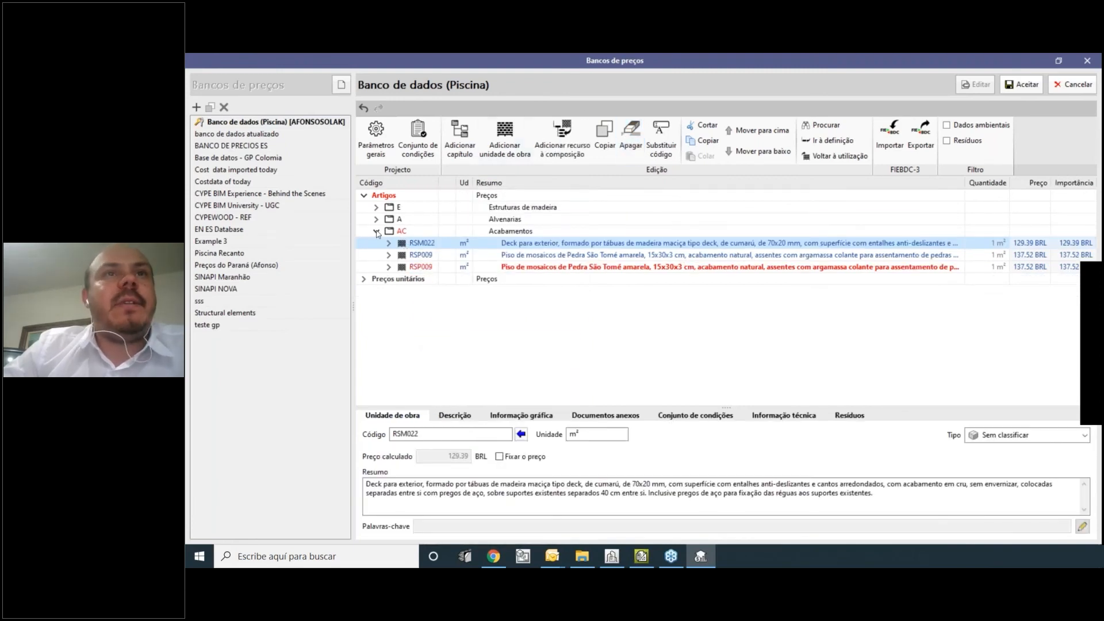
left_click(376, 231)
left_click(384, 196)
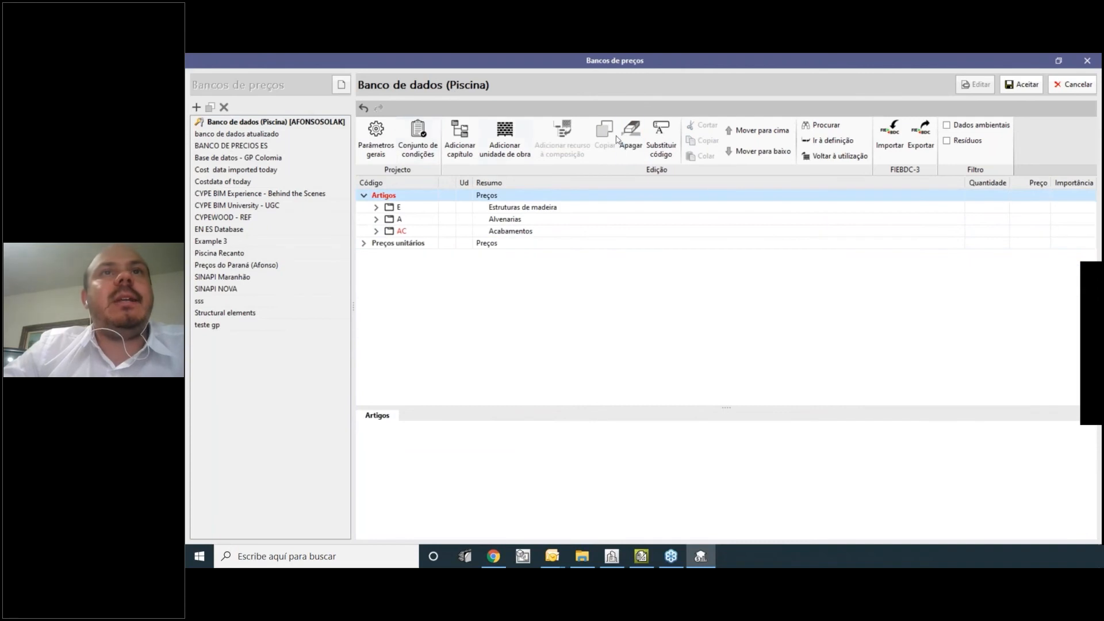
left_click(460, 138)
type("R")
key("Tab")
type("Revrs")
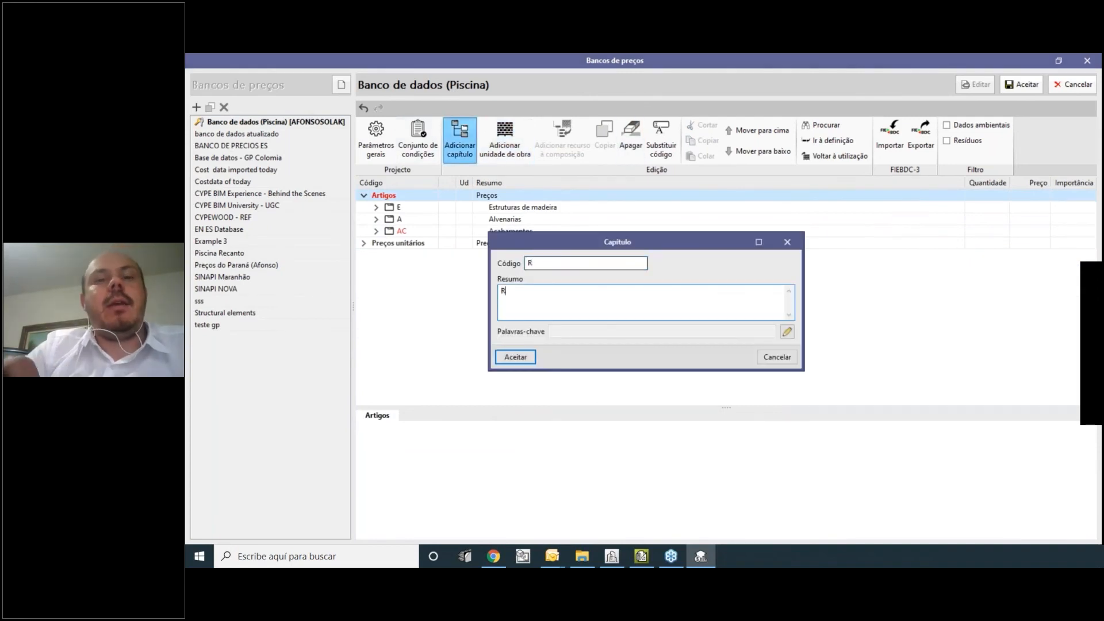
key("BackSpace")
key("BackSpace")
type("estimentos")
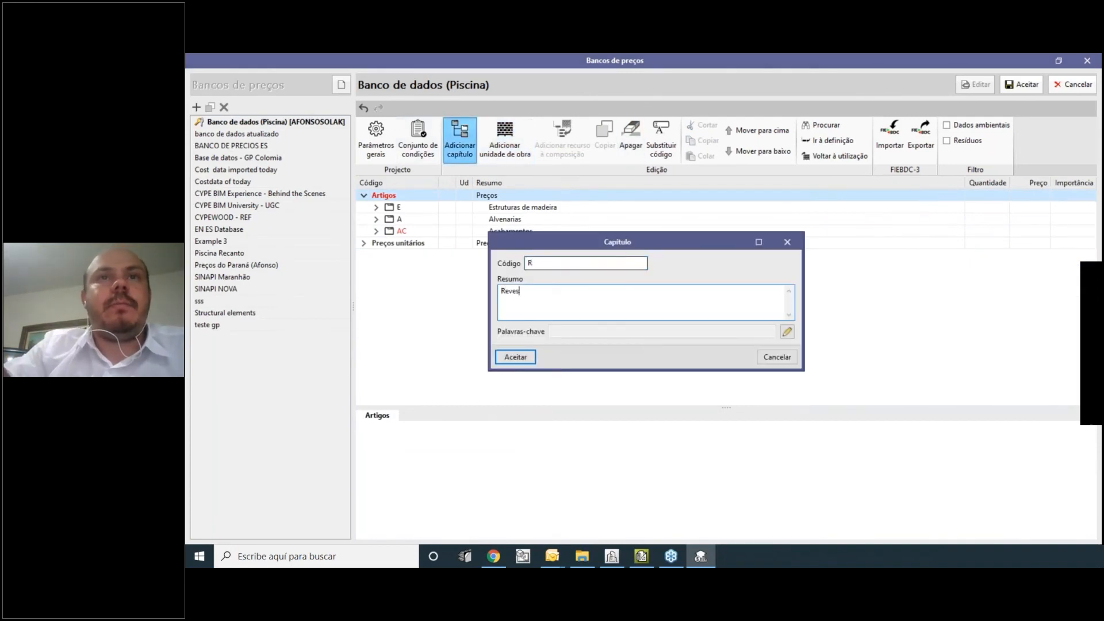
left_click(526, 358)
Add a subchapter with code RE and summary Revestimentos Exterior inside the R chapter, and expand that chapter.
left_click(430, 244)
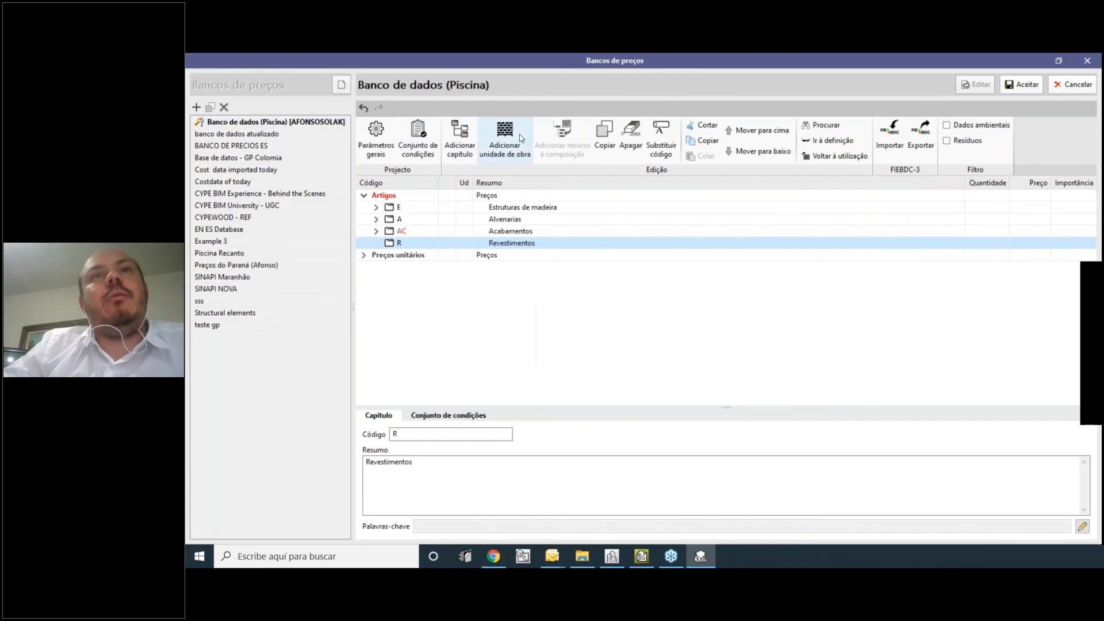
left_click(471, 142)
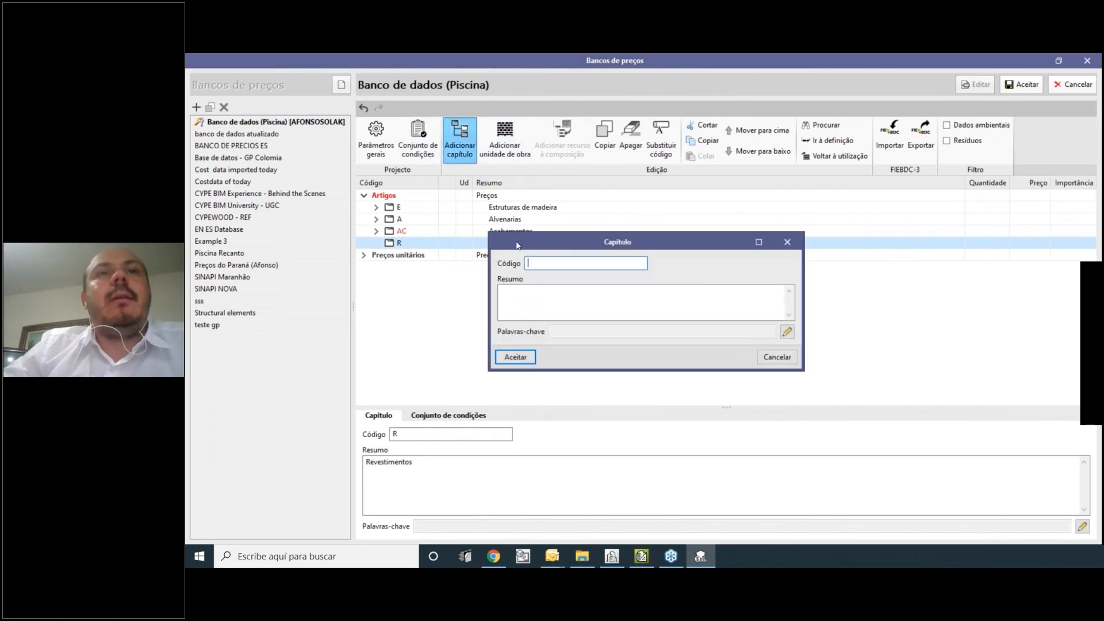
type("RE")
left_click(610, 309)
type("Re")
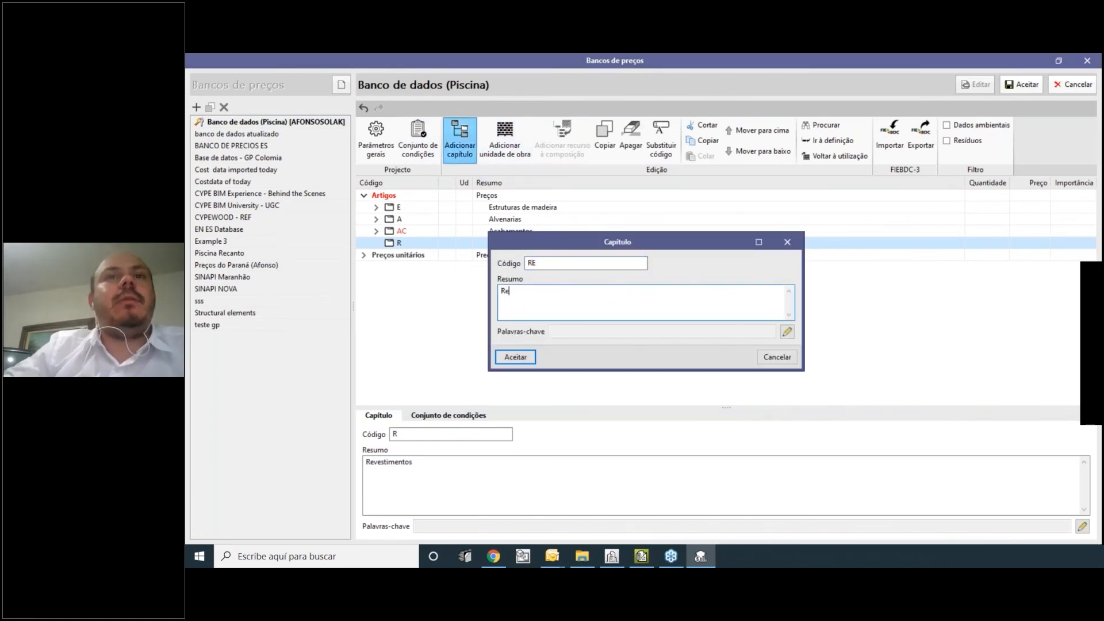
type("vestimentos ")
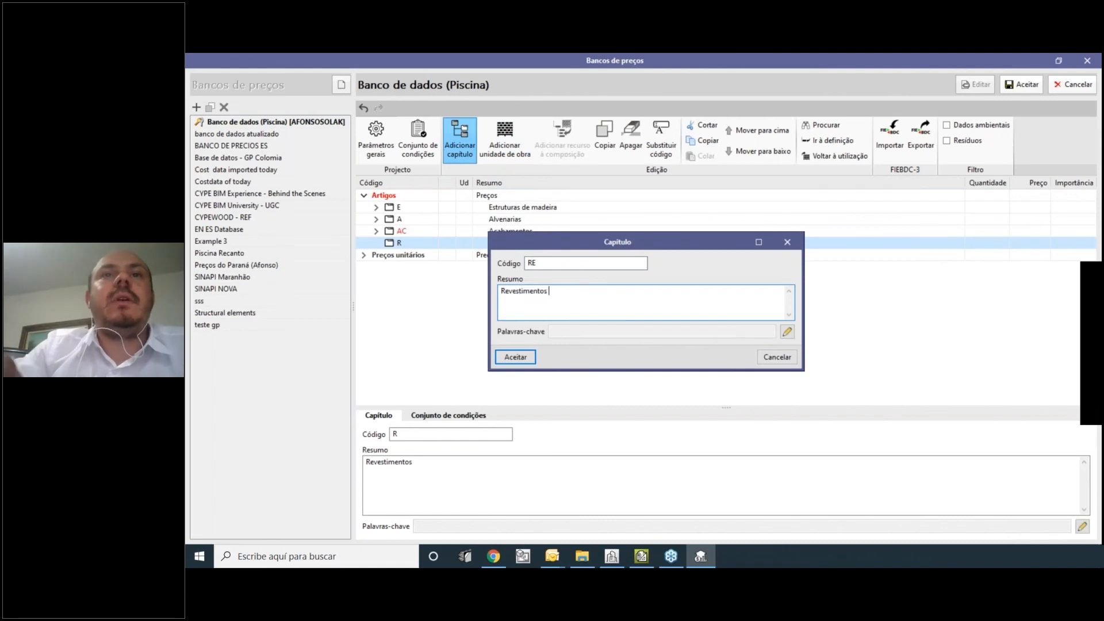
type("Exterior")
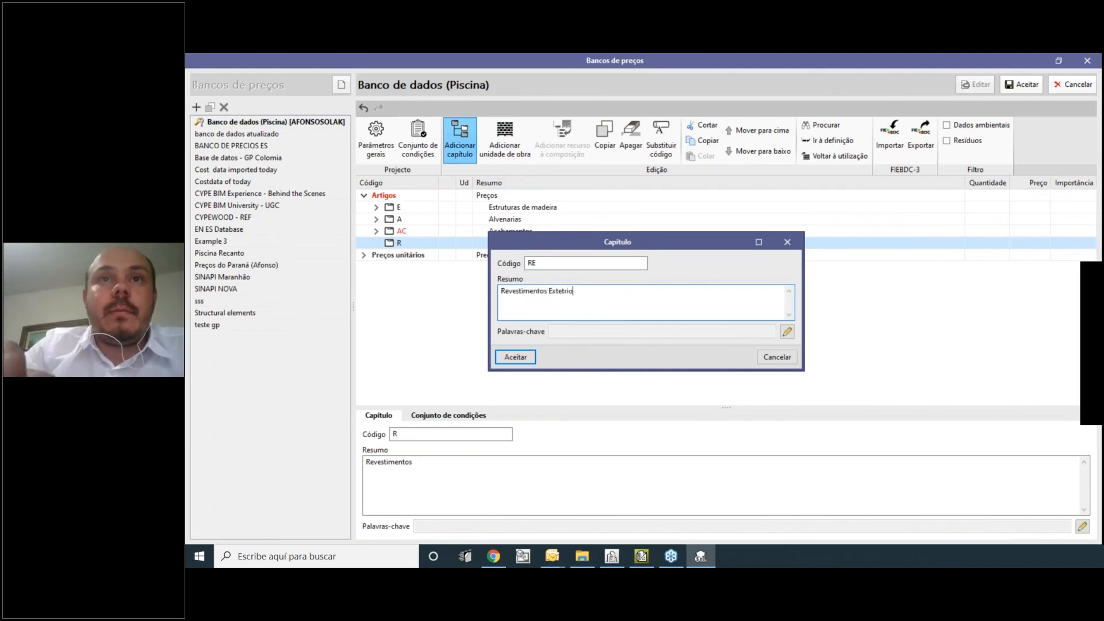
left_click(515, 356)
left_click(377, 243)
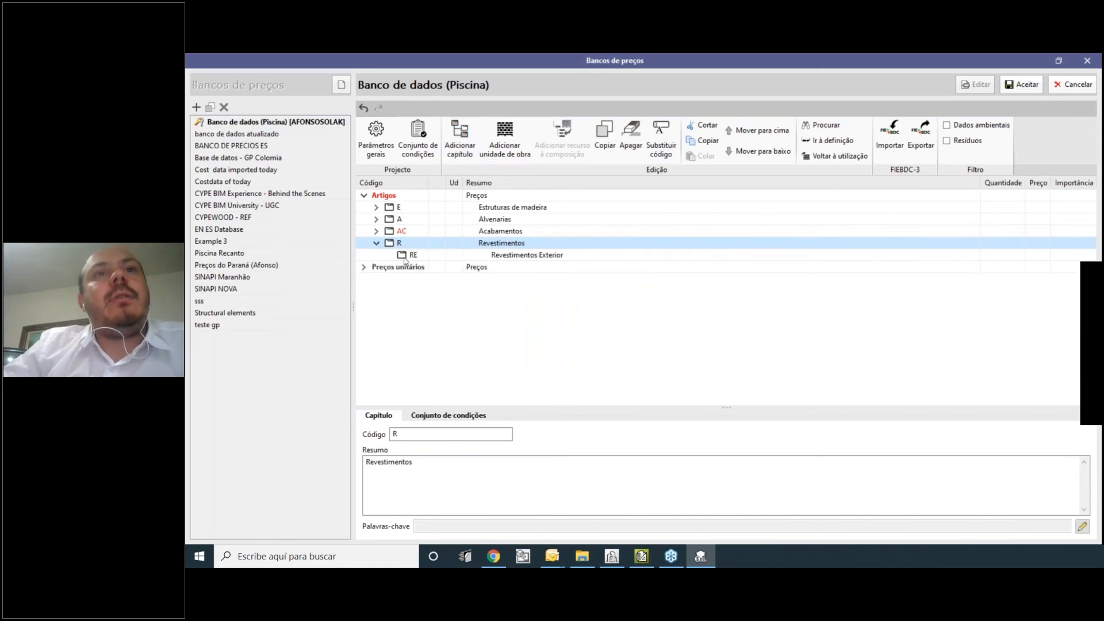
left_click(365, 271)
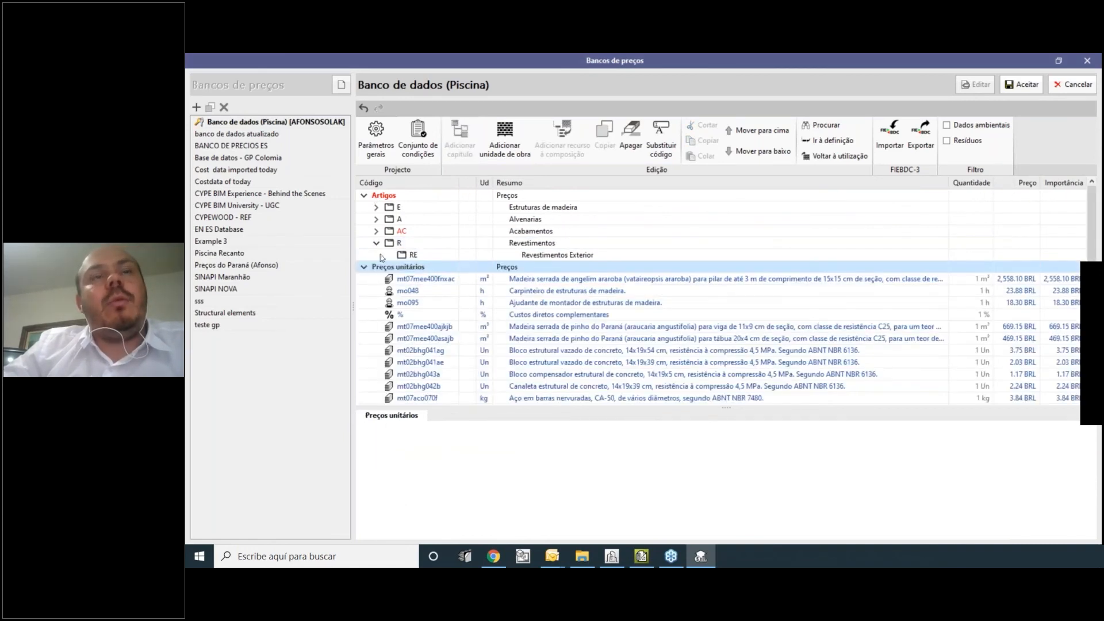
left_click(363, 266)
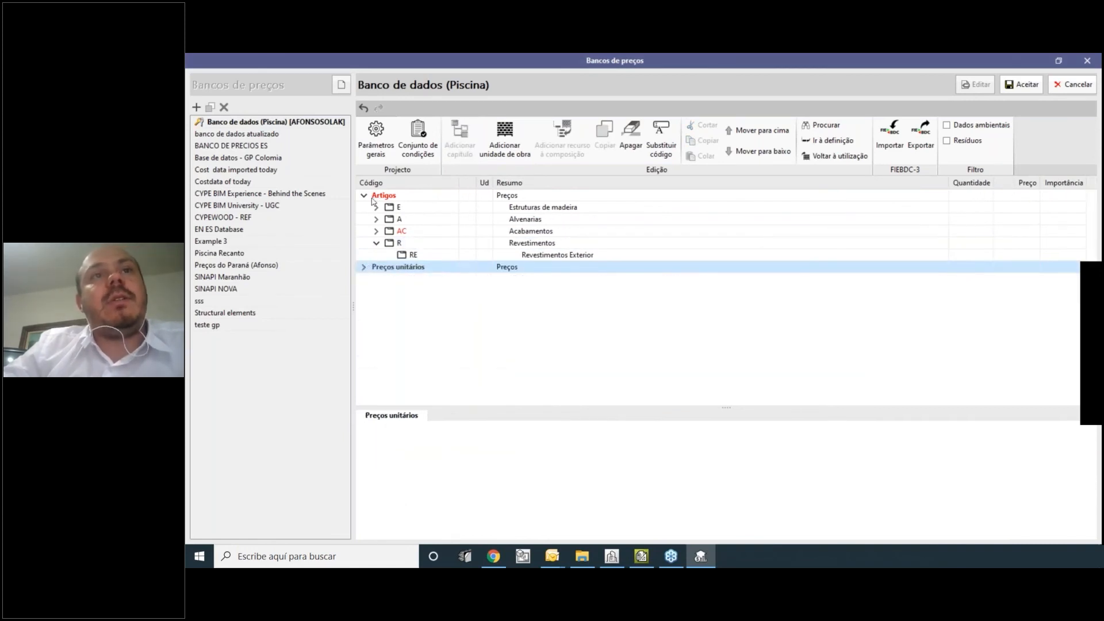
left_click(364, 266)
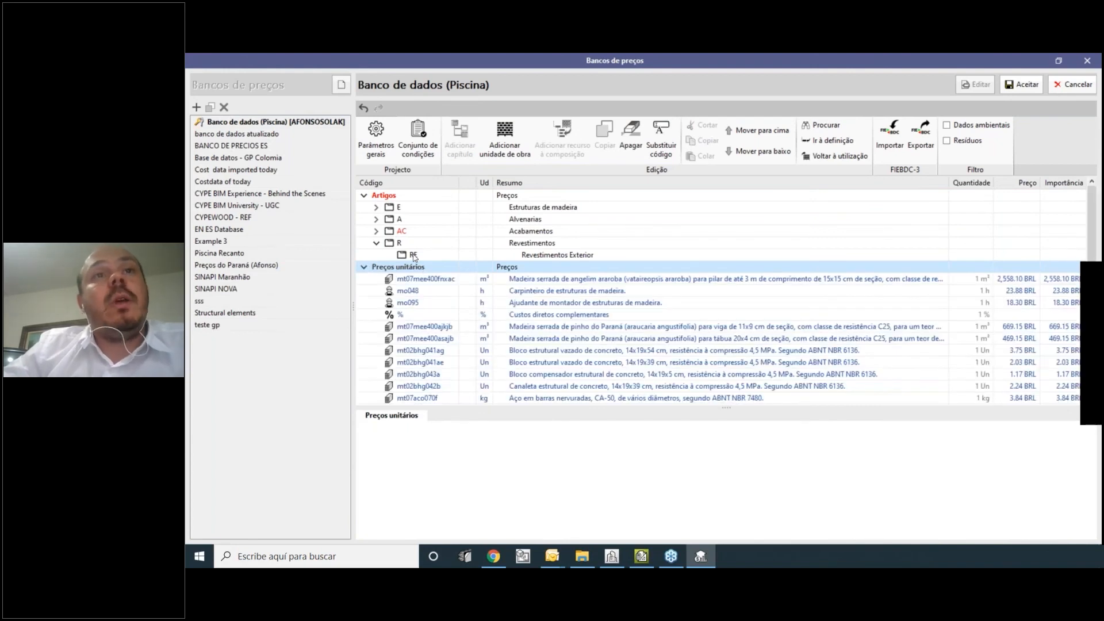
Start a new work unit in the Revestimentos Exterior chapter with code RE010, unit m and type Materiais.
left_click(575, 254)
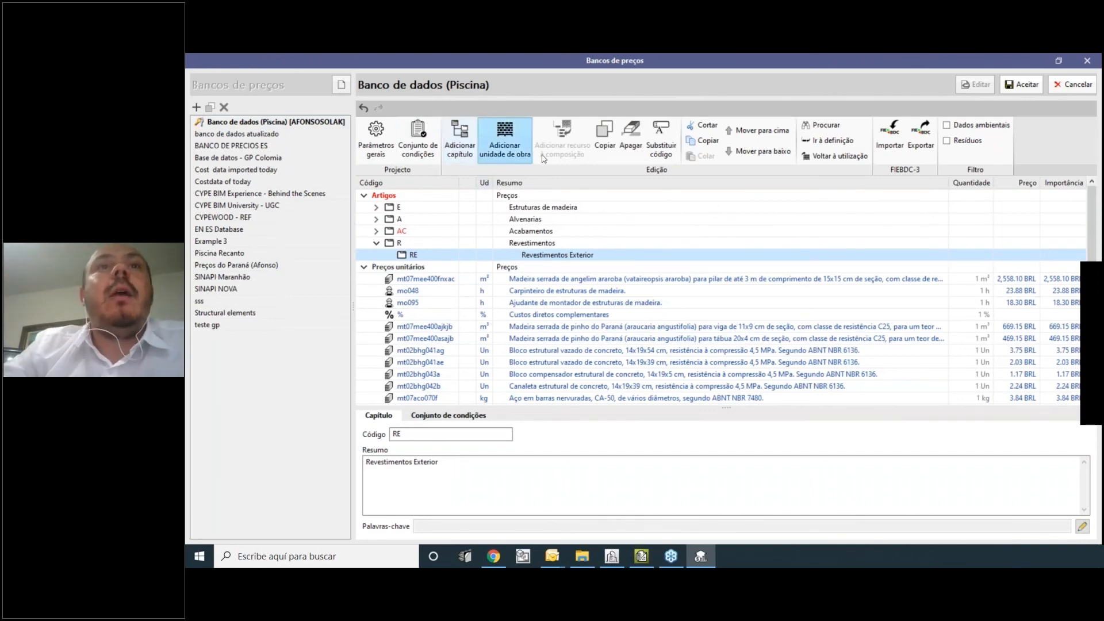
left_click(519, 149)
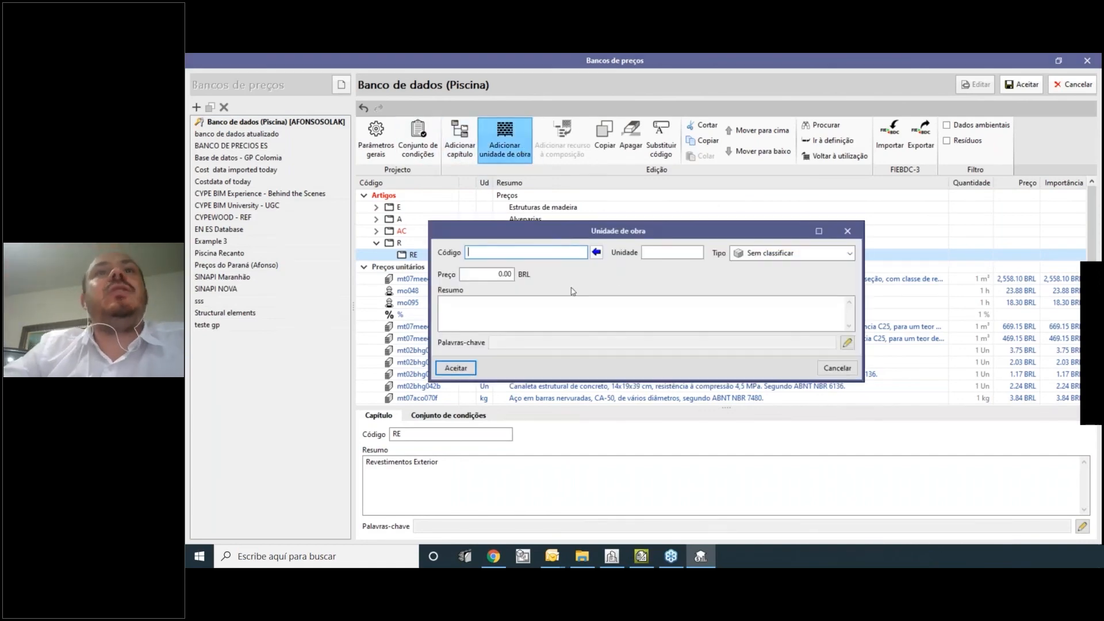
left_click(596, 251)
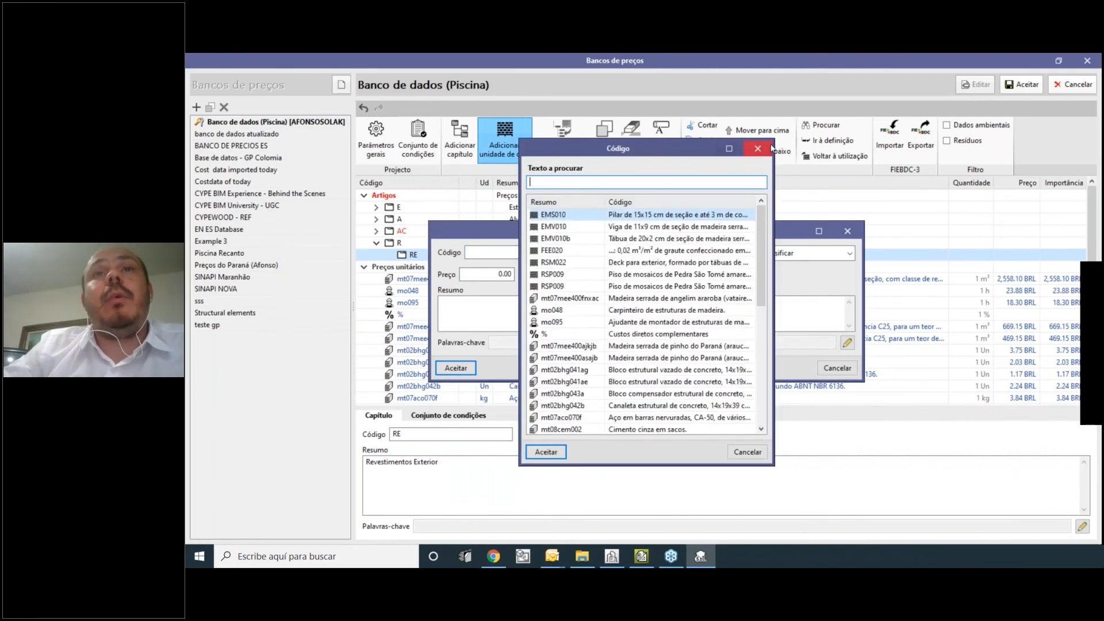
left_click(758, 149)
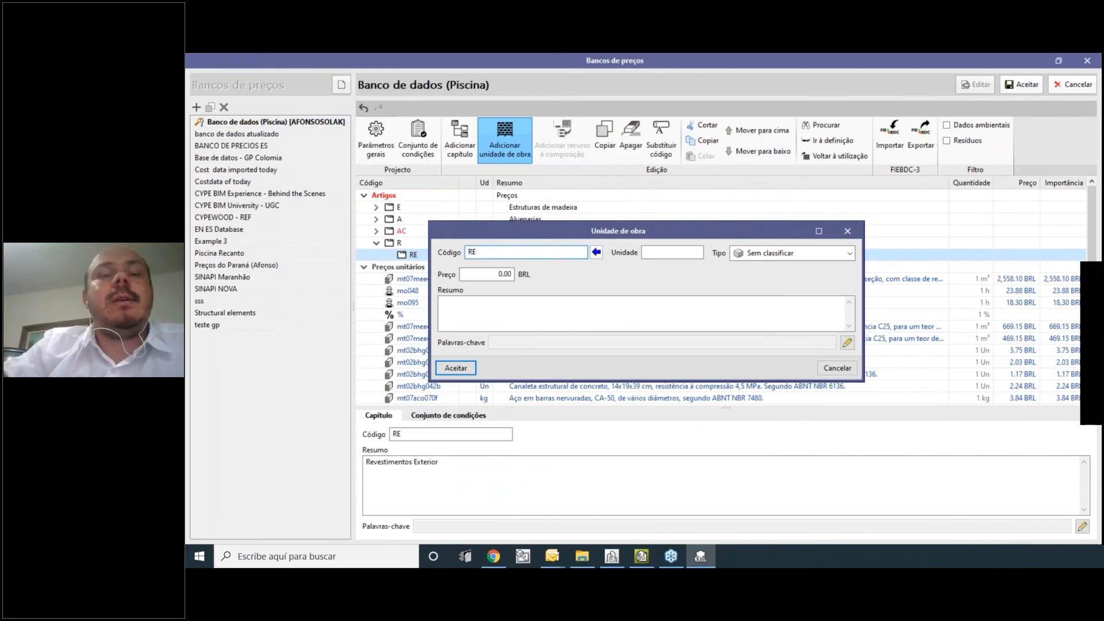
left_click(677, 251)
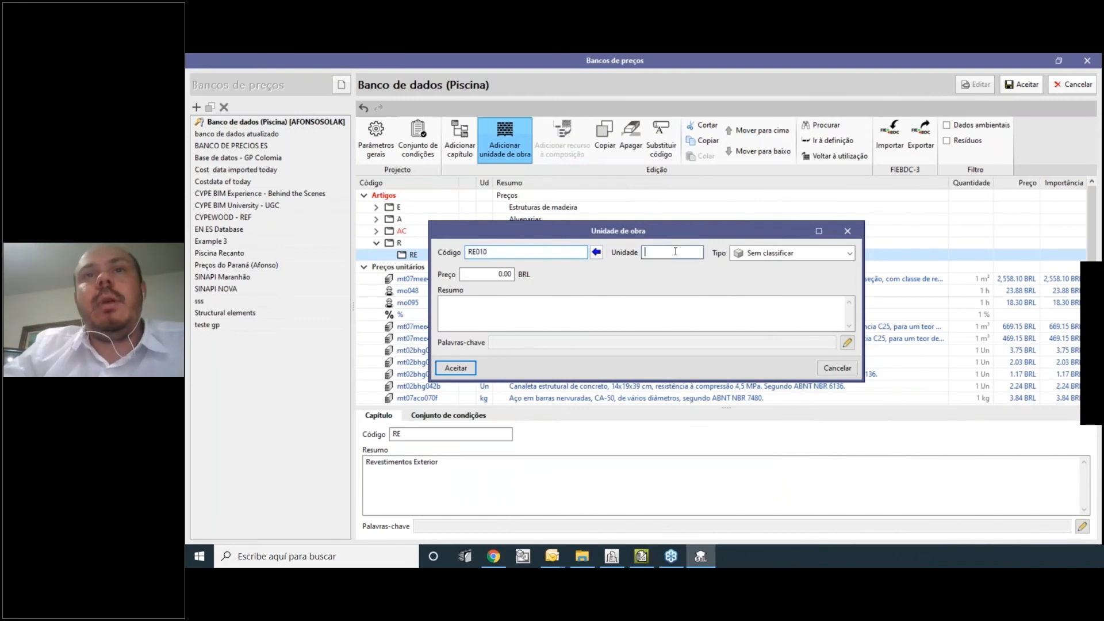
type("m")
left_click(797, 255)
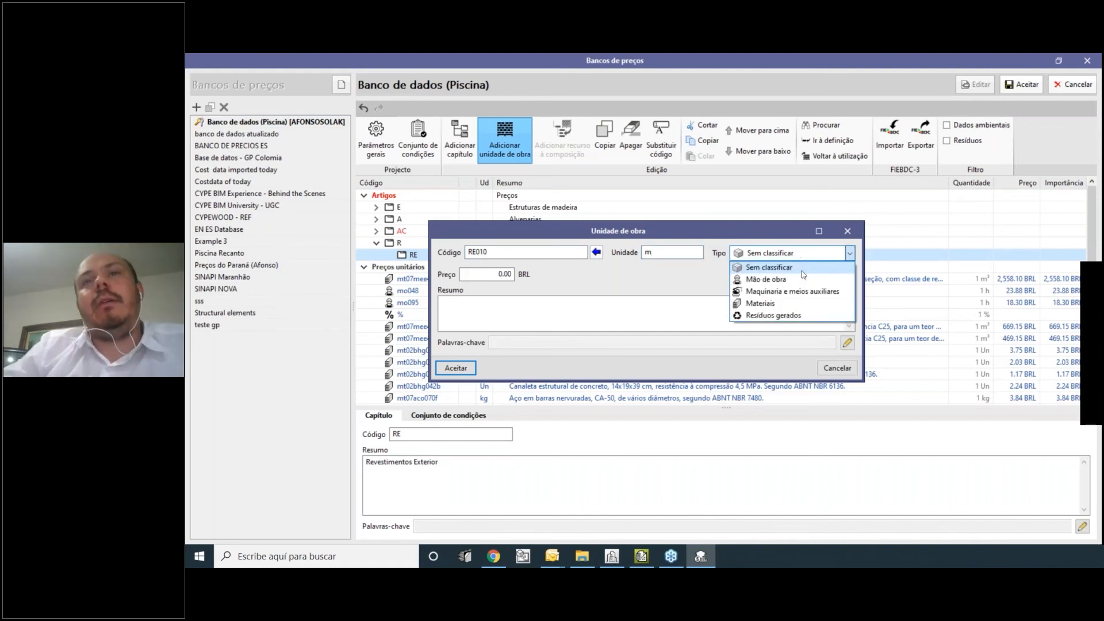
left_click(799, 302)
Set the new work unit's price to 23.00 BRL and its summary to Texto texto texto, and add it to the chapter.
left_click(488, 275)
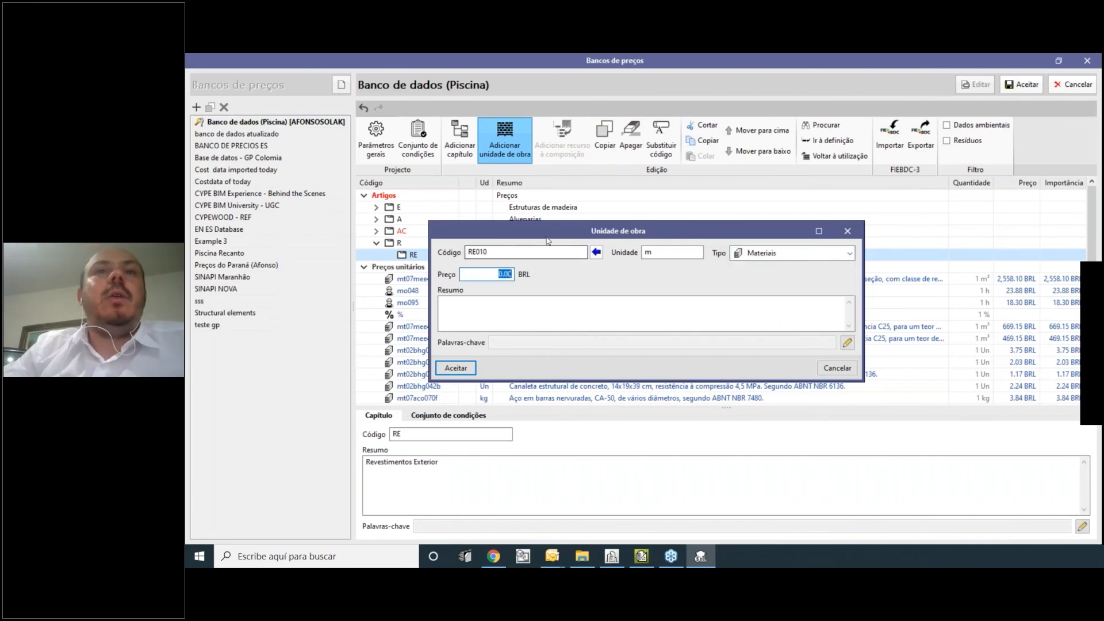
left_click_drag(552, 231, 591, 221)
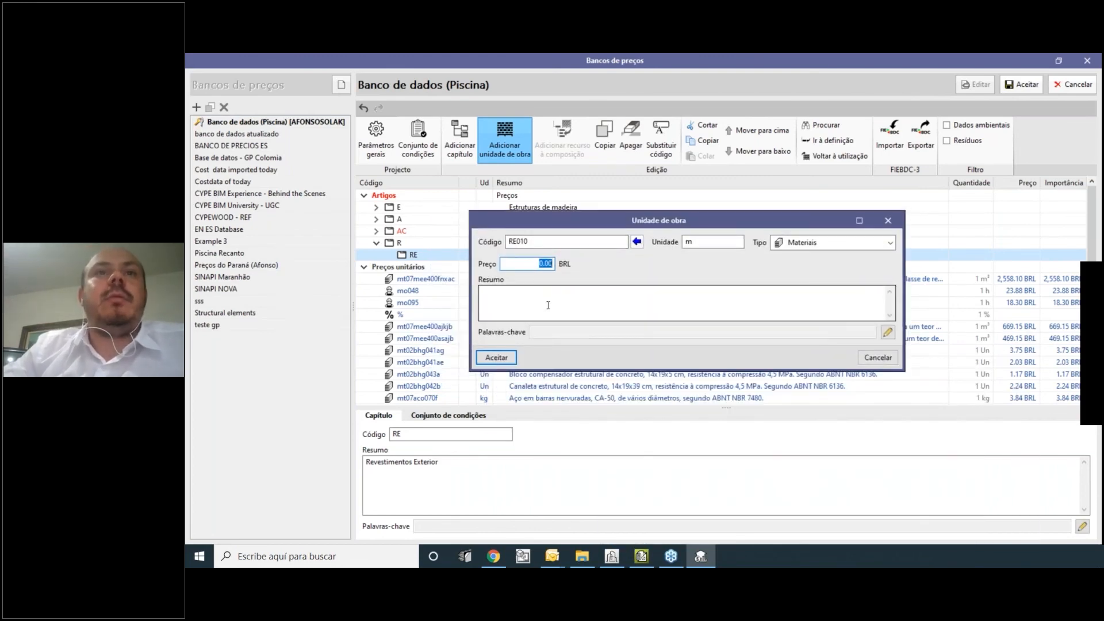
type("23")
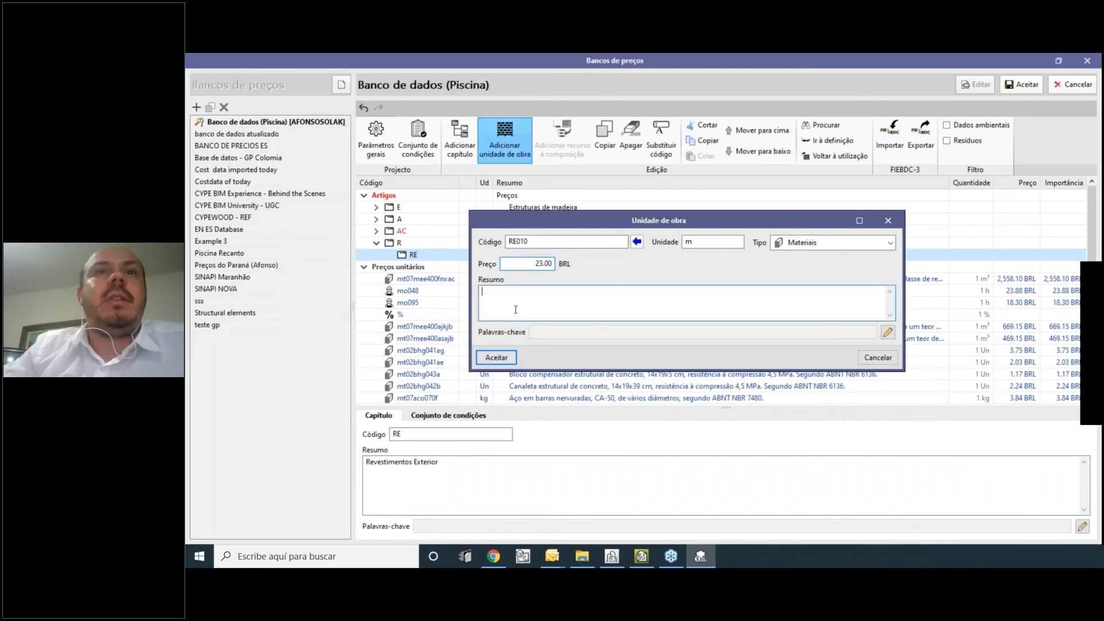
left_click(515, 309)
type("Texto texto text")
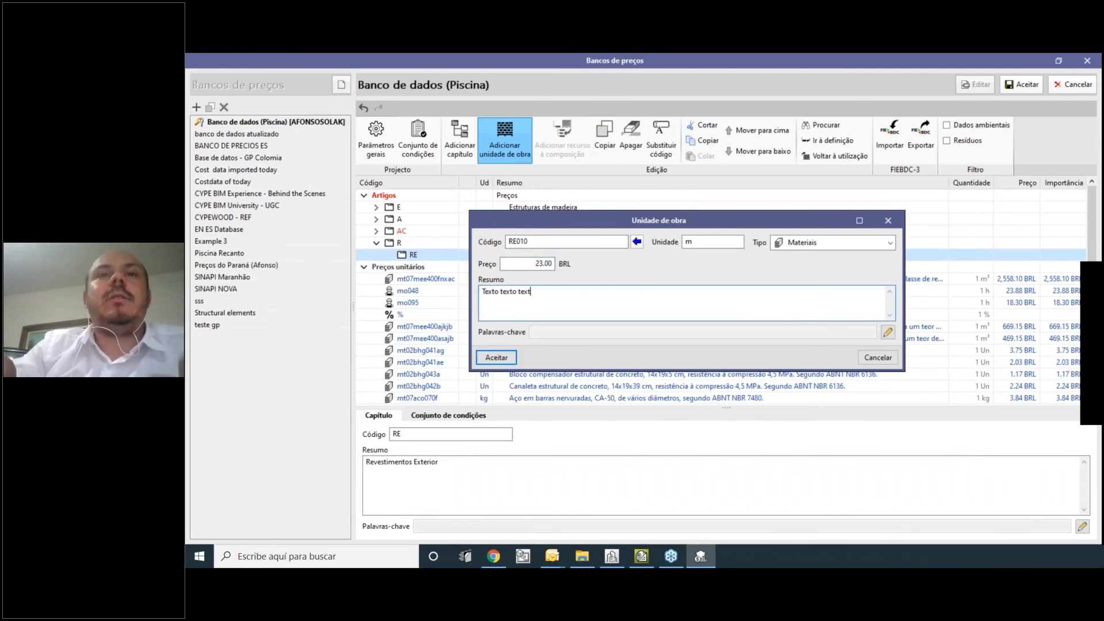
type("o")
left_click(496, 357)
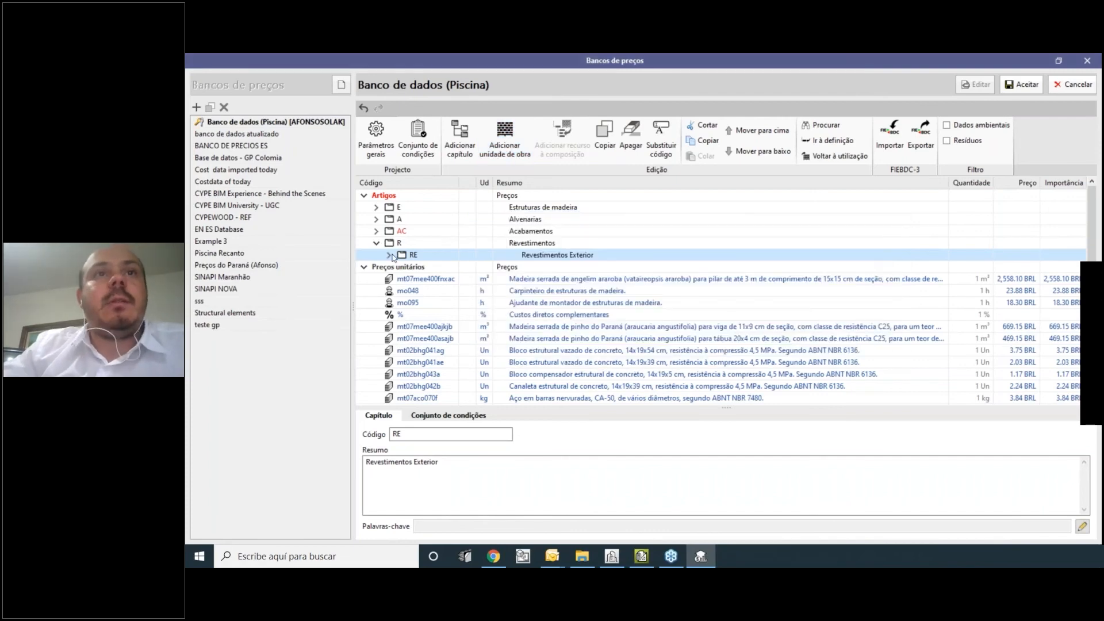
Add resource mt02bhg041ae with quantity 2.000 to the composition of work unit RE010.
left_click(622, 266)
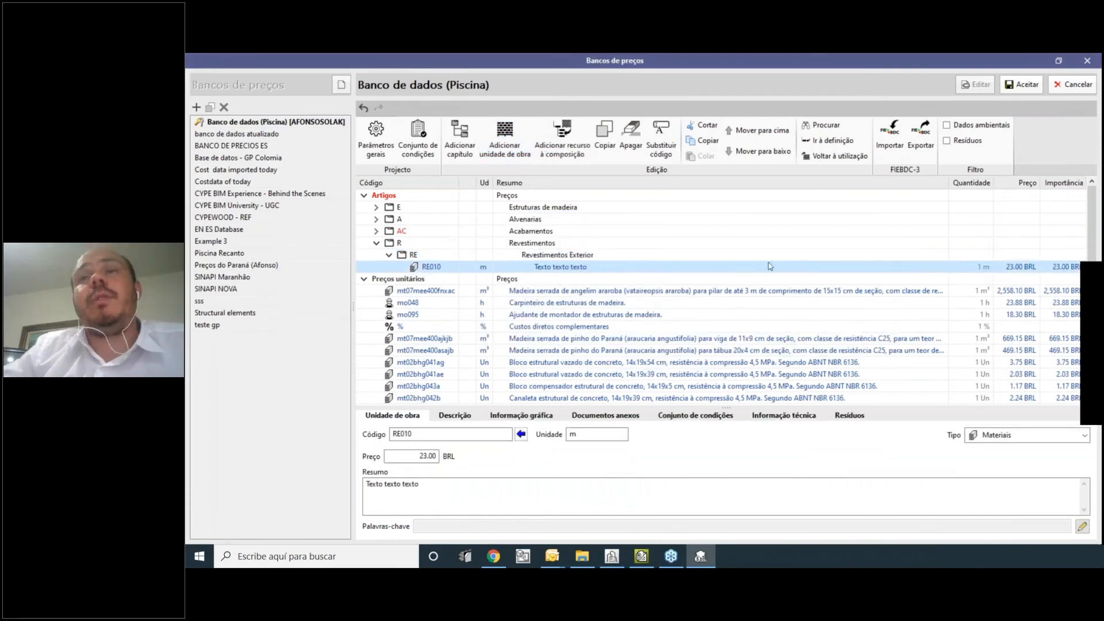
left_click(573, 138)
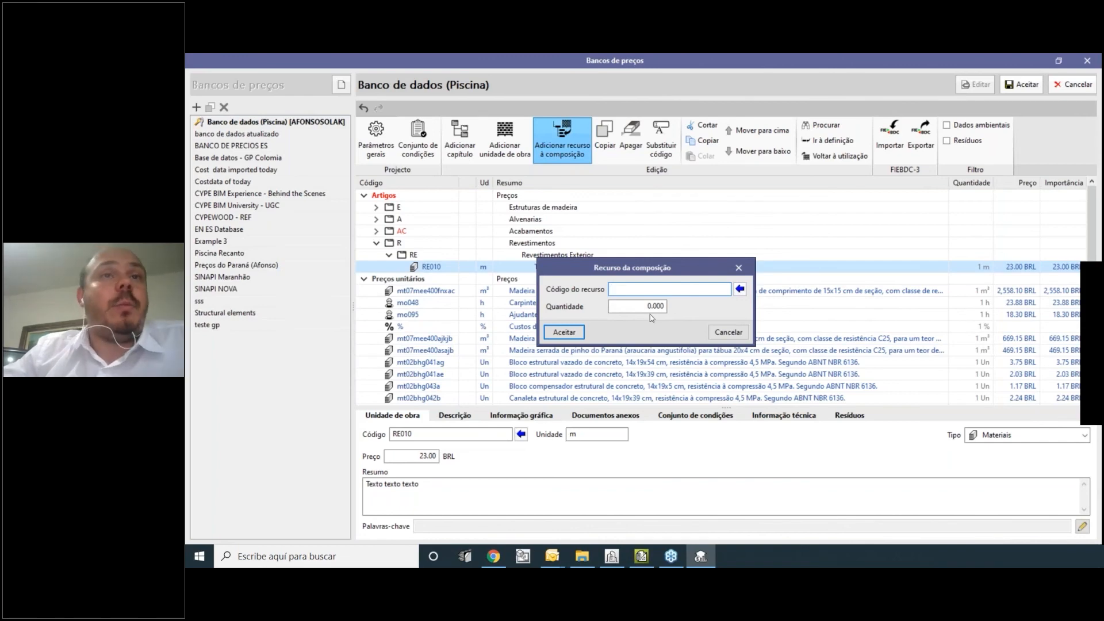
left_click(739, 289)
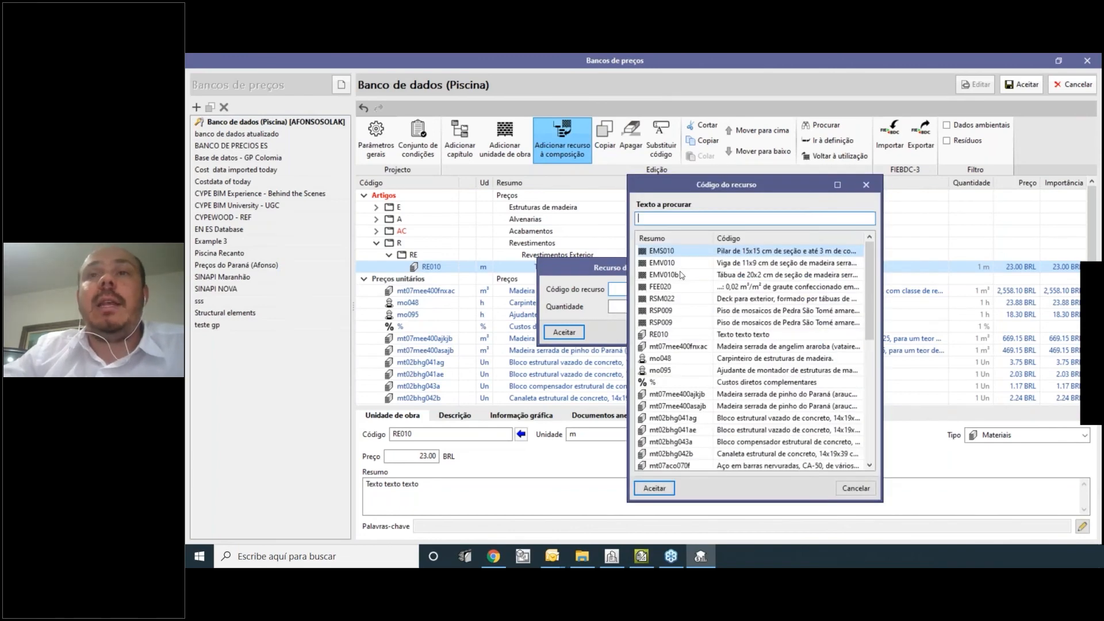
scroll(680, 275, "down", 2)
left_click(672, 358)
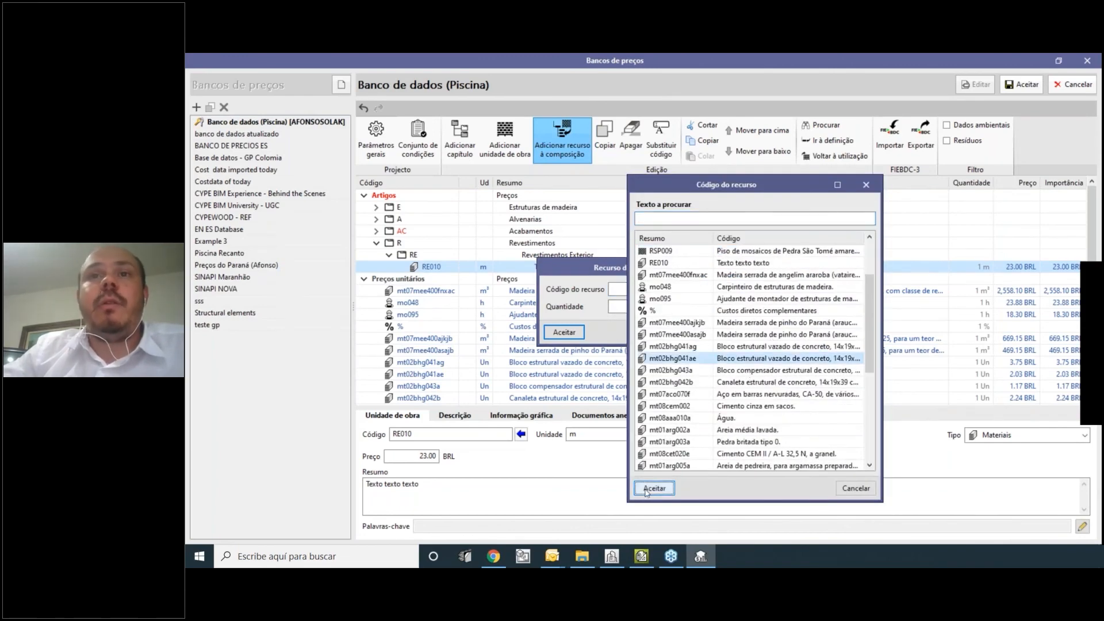
left_click(646, 493)
double_click(654, 307)
type("2")
left_click(571, 335)
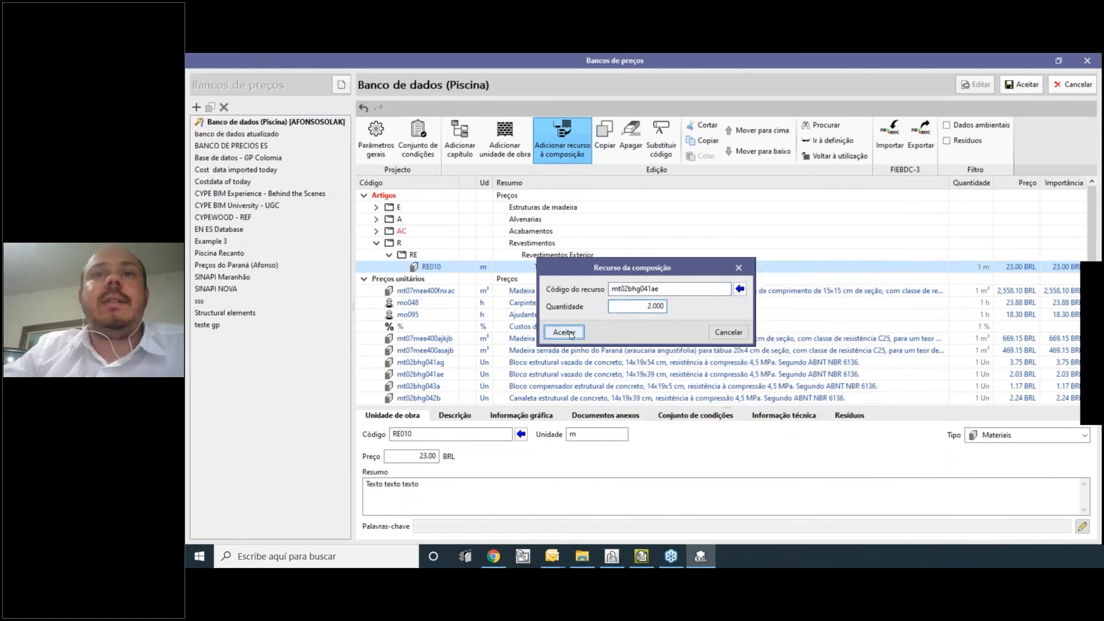
Search the resources for ciment and add cement mt08cet020e with quantity 0.34 to RE010's composition.
left_click(576, 143)
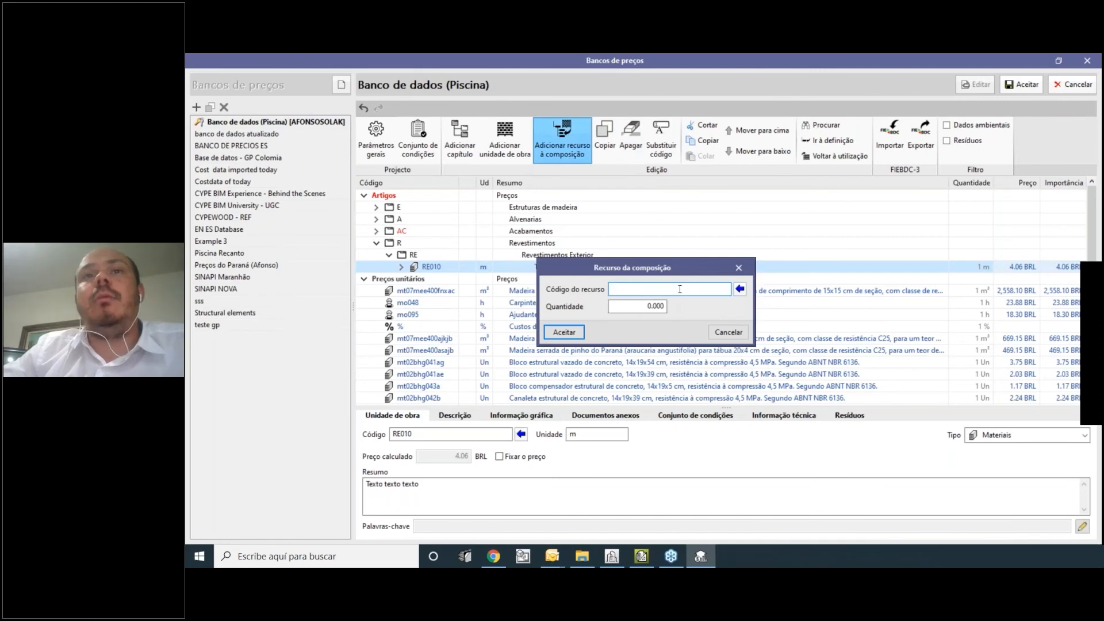
left_click(739, 291)
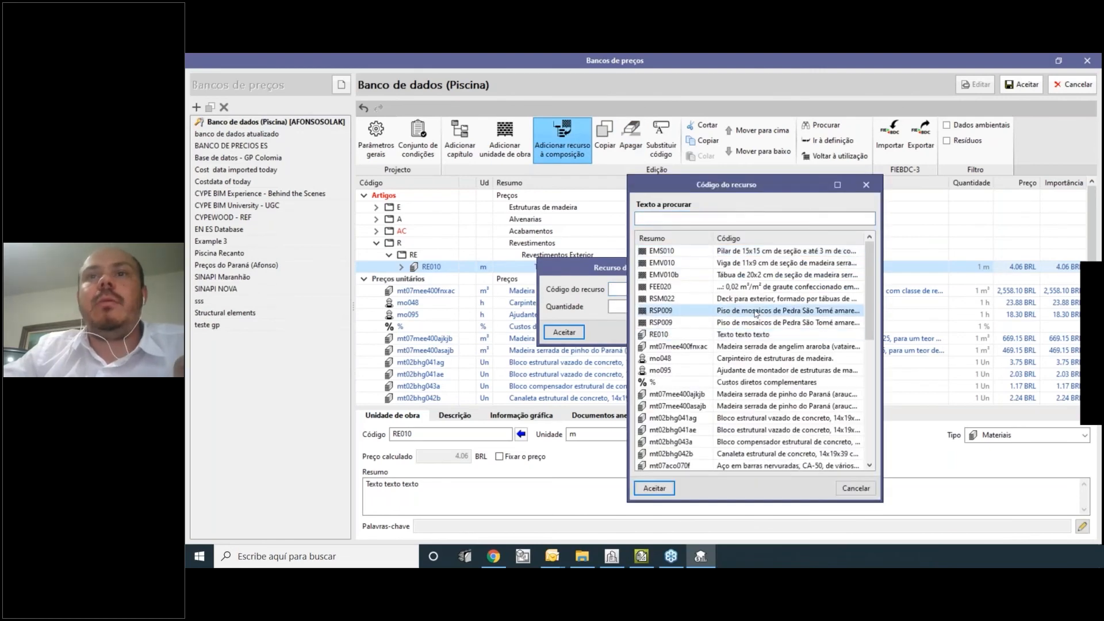
left_click(728, 217)
type("ciment")
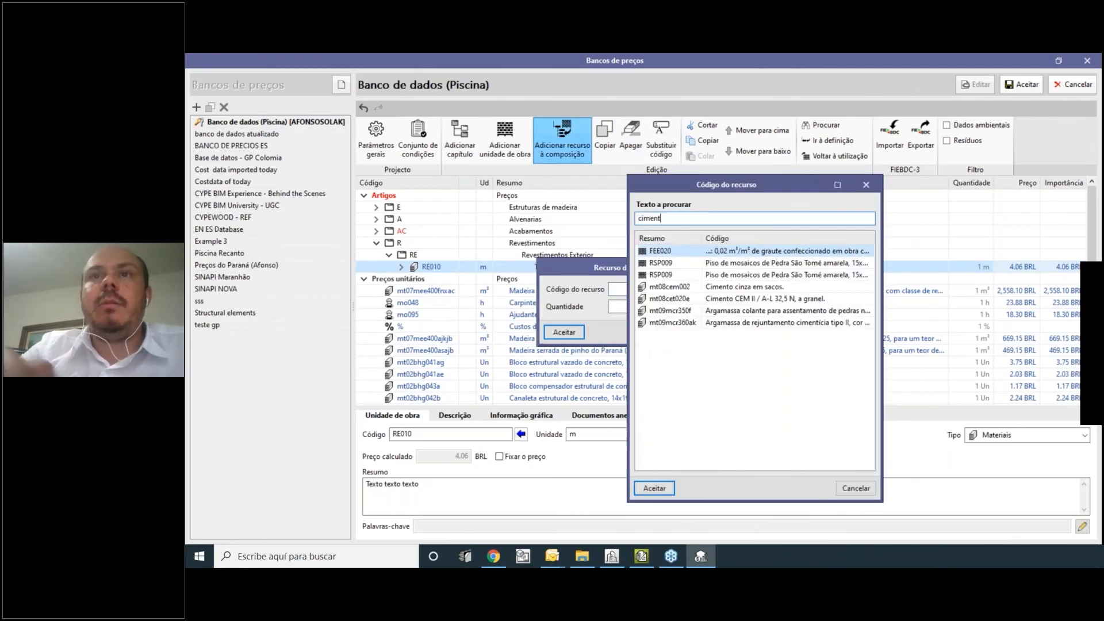
left_click(721, 300)
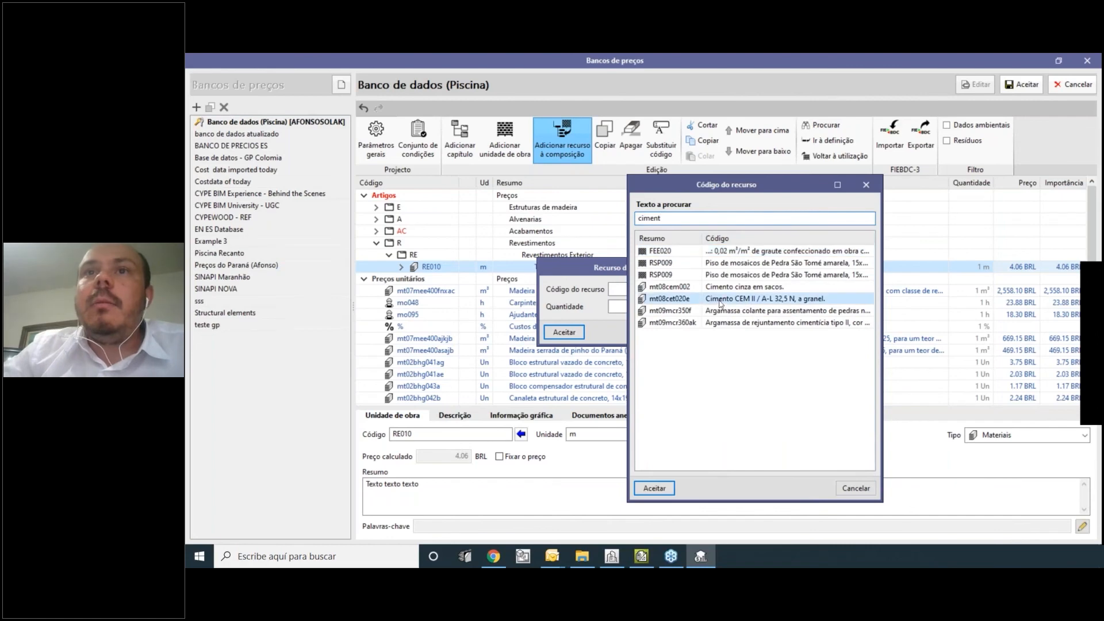
left_click(653, 488)
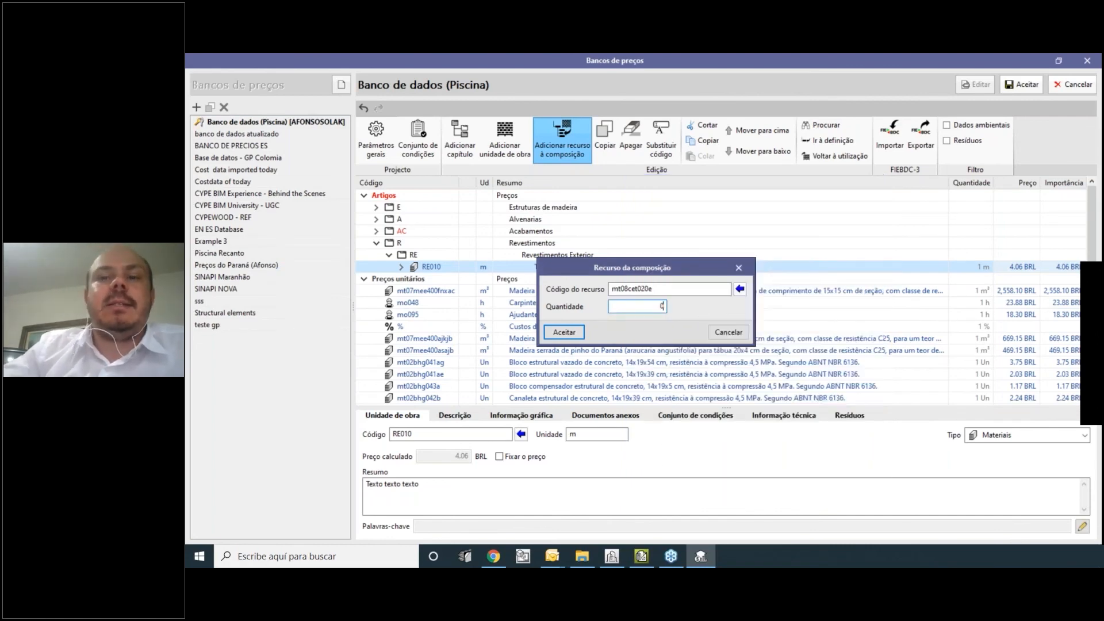
type("0.20")
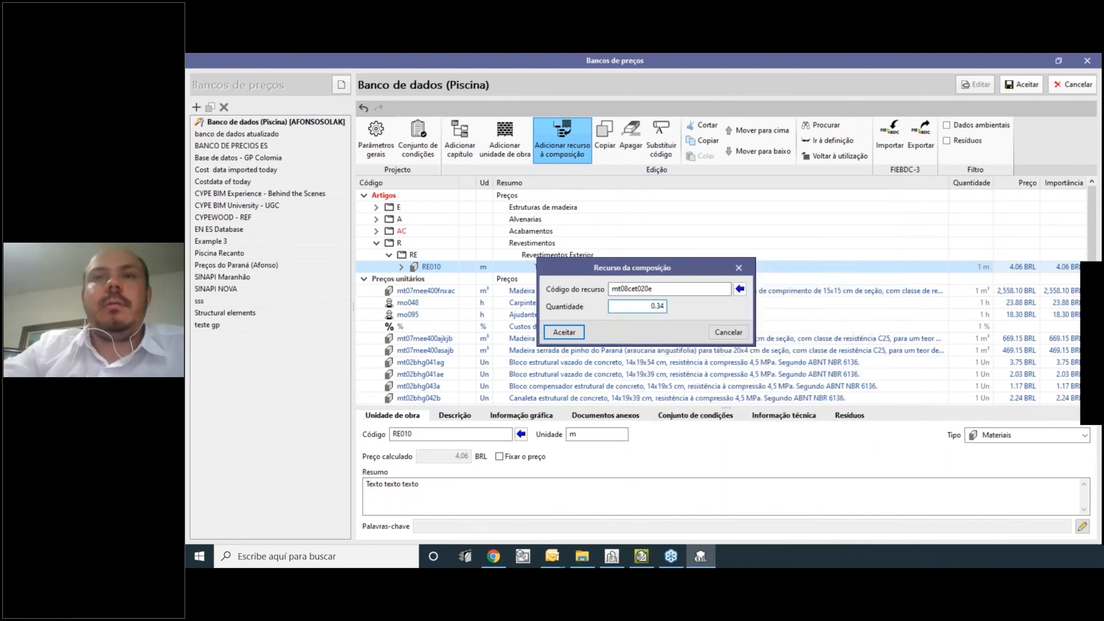
left_click(570, 334)
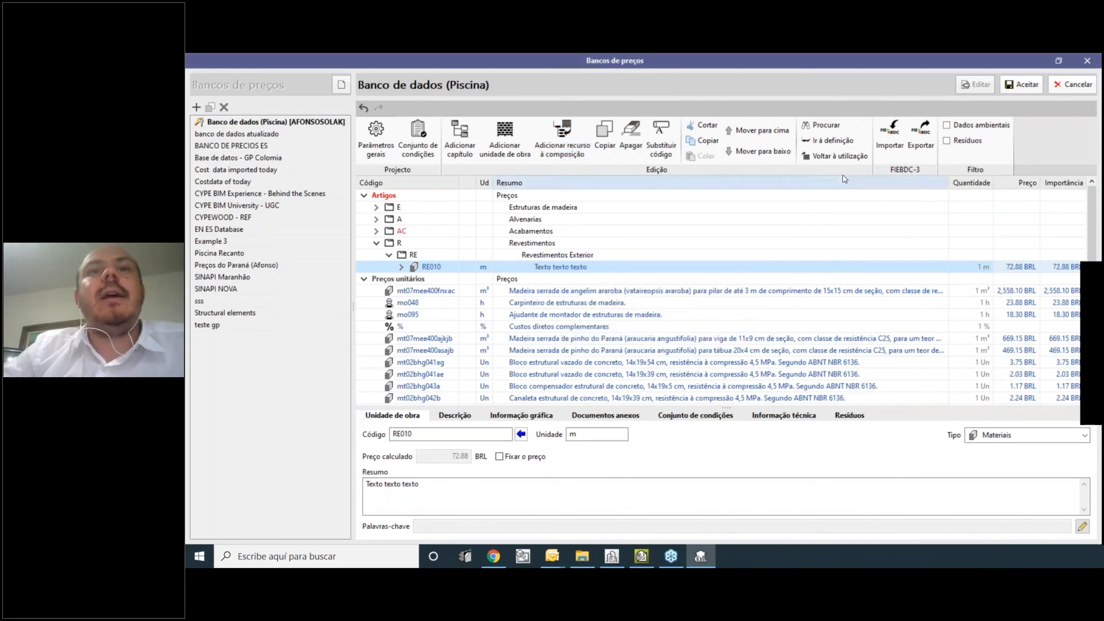
Save the price bank changes and reopen it for editing with the RE010 composition expanded.
left_click(1024, 88)
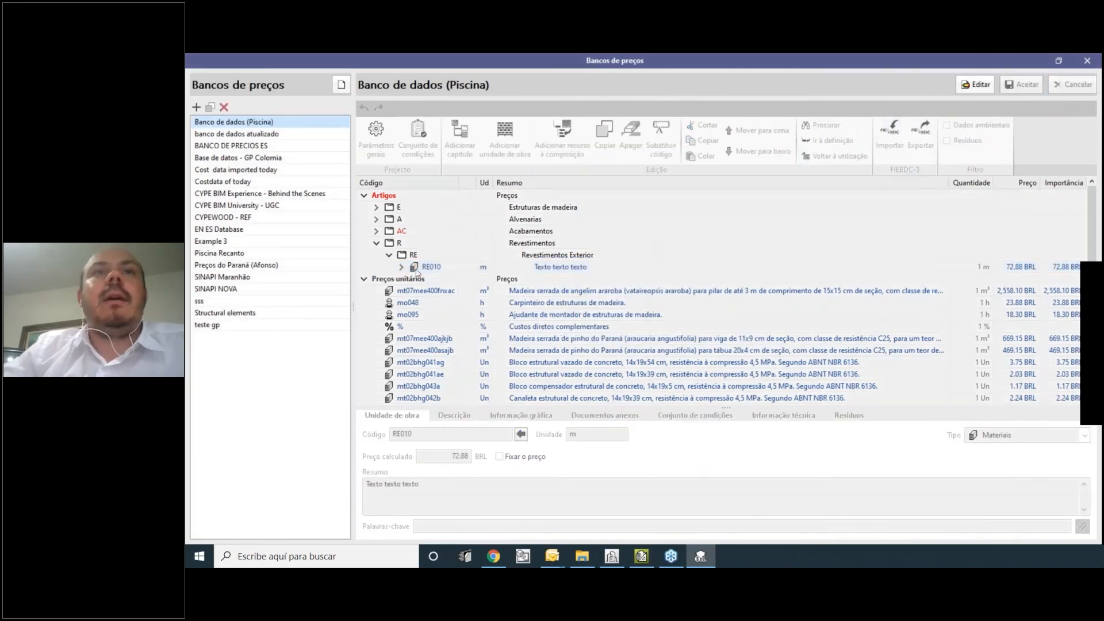
left_click(976, 84)
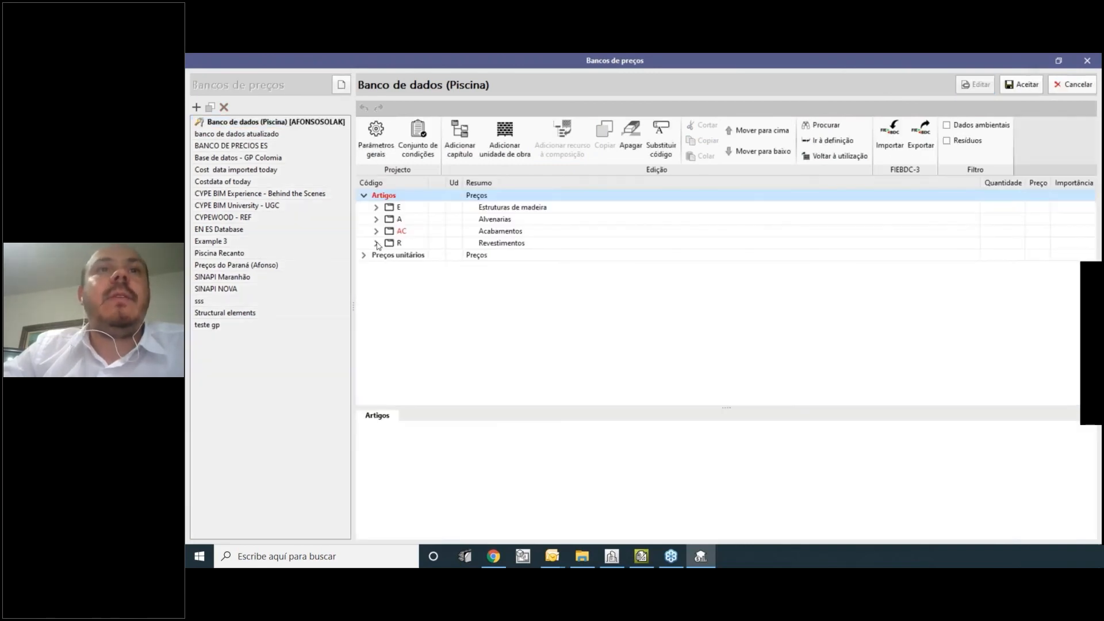
left_click(376, 243)
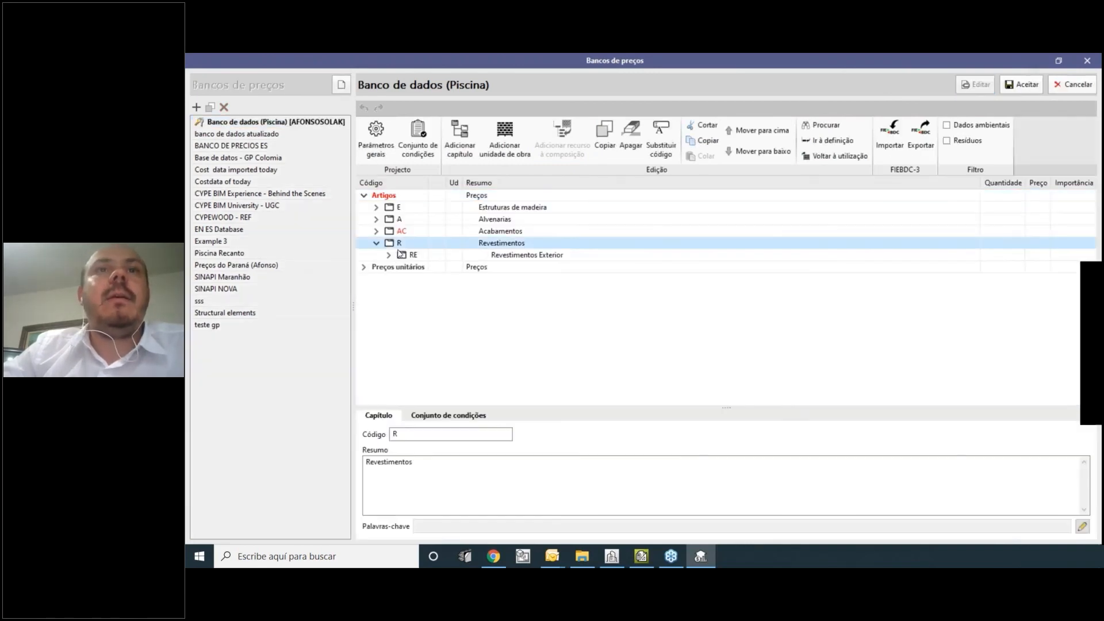
left_click(389, 255)
left_click(402, 267)
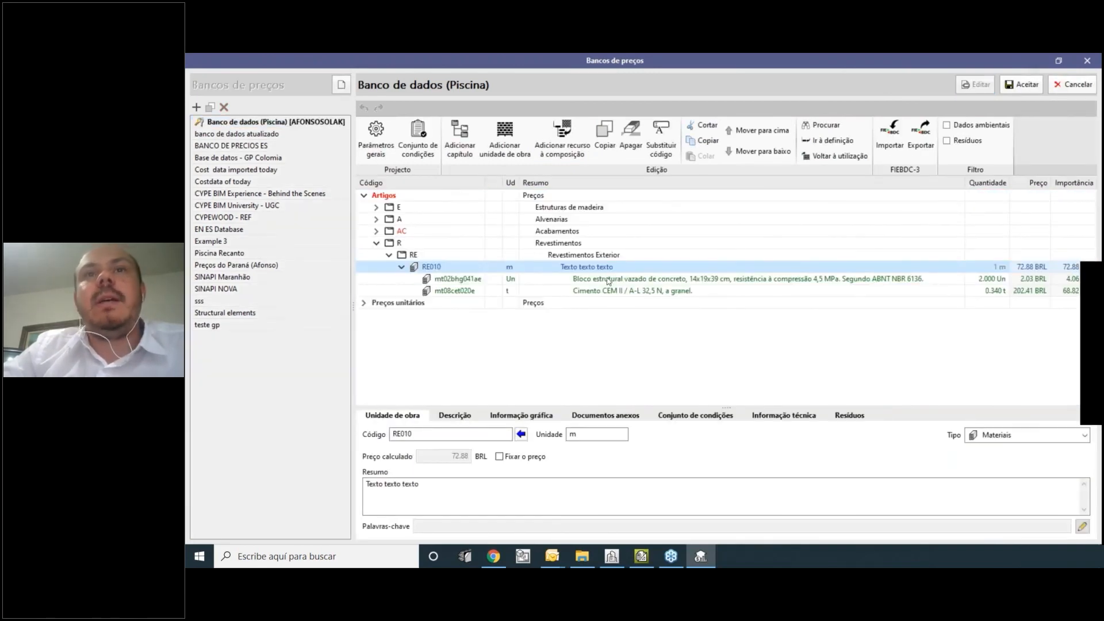
Set the quantity of block resource mt02bhg041ae in RE010's composition to 2.3.
left_click(997, 280)
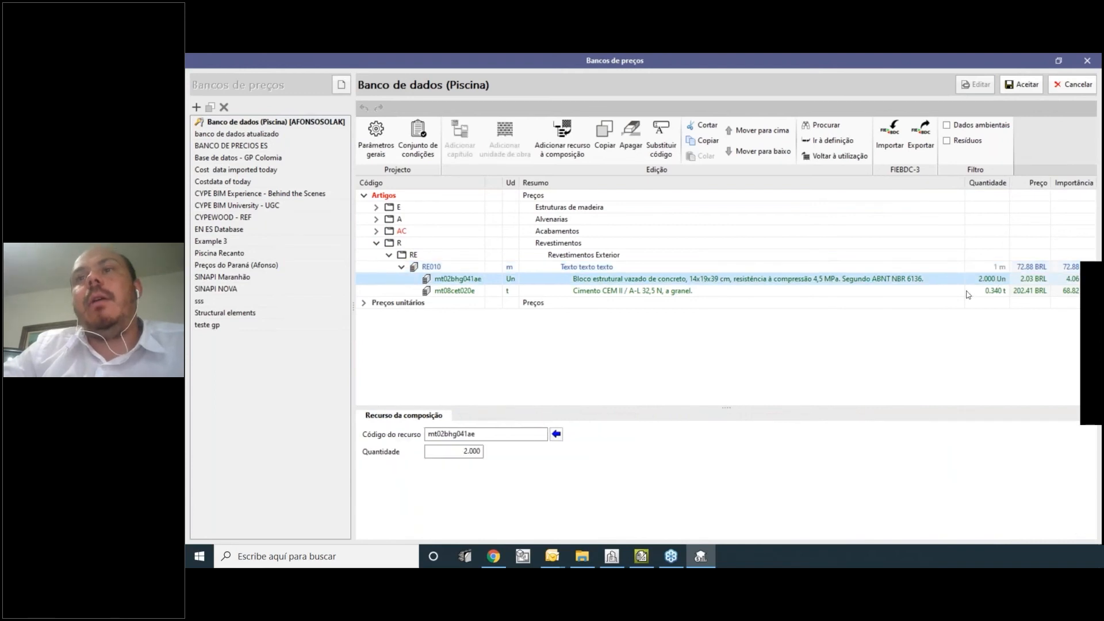
left_click(471, 451)
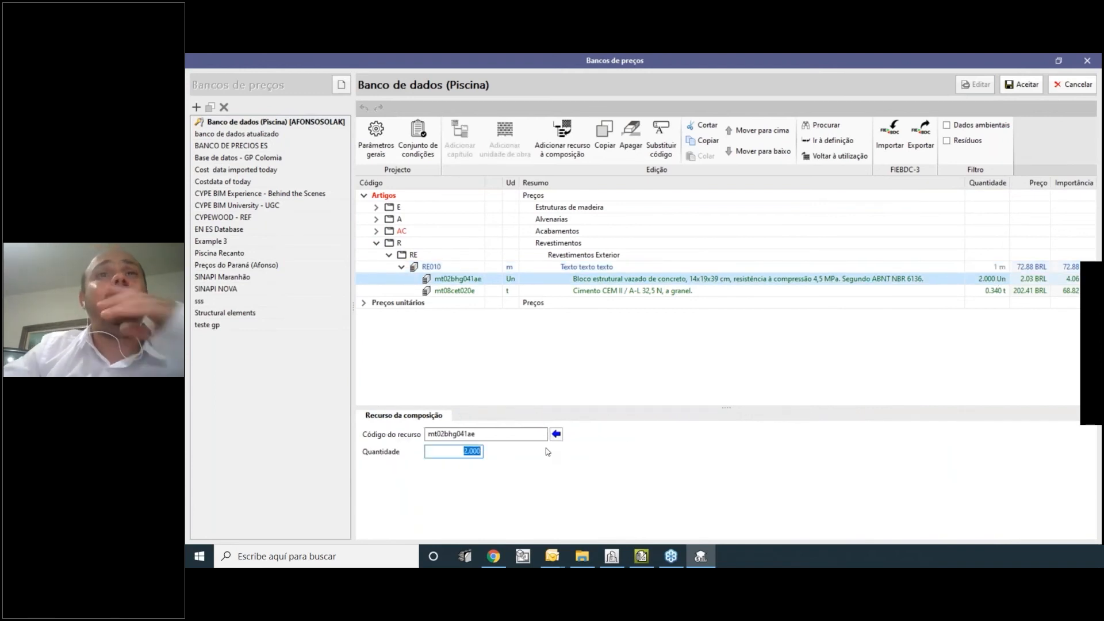
type("2.3")
key("Return")
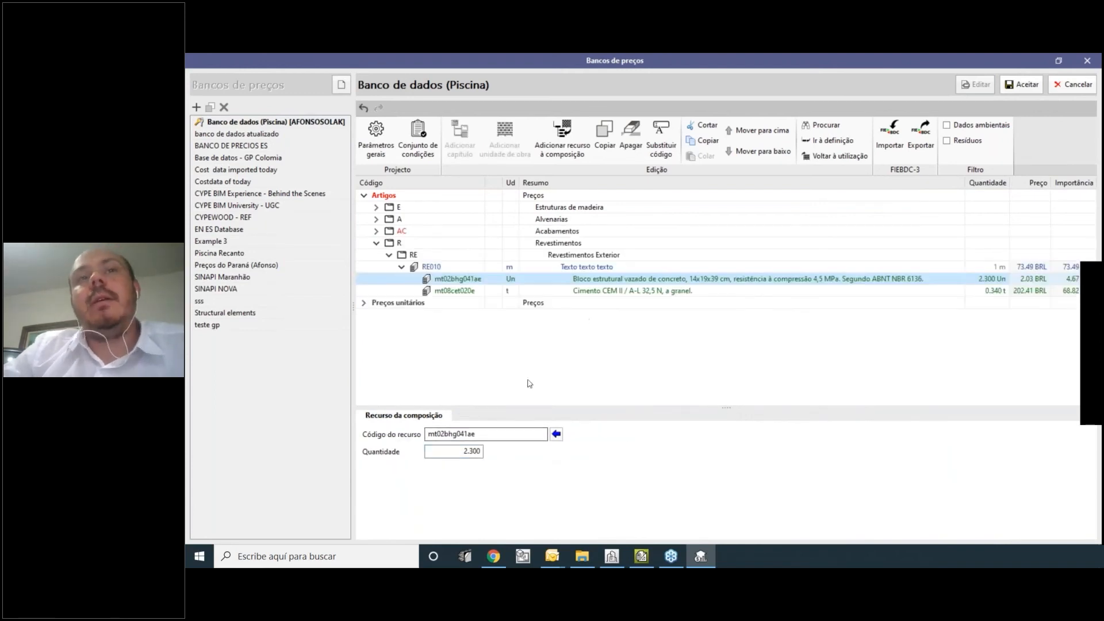
Expand Preços unitários and duplicate the compensator block unit price mt02bhg043a.
left_click(502, 437)
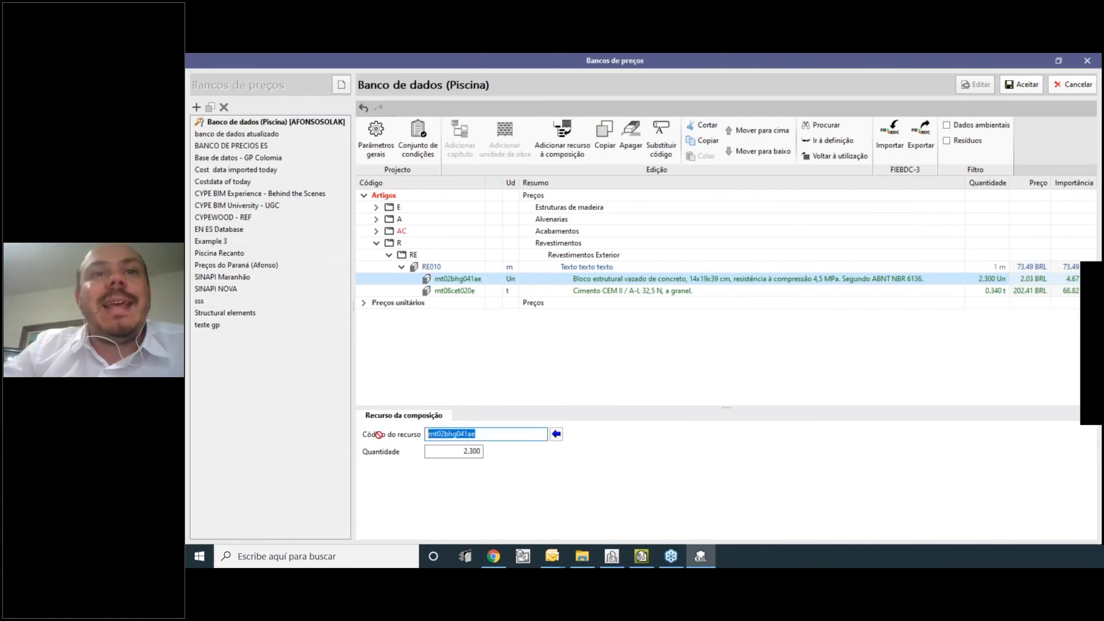
left_click(363, 303)
scroll(451, 315, "down", 4)
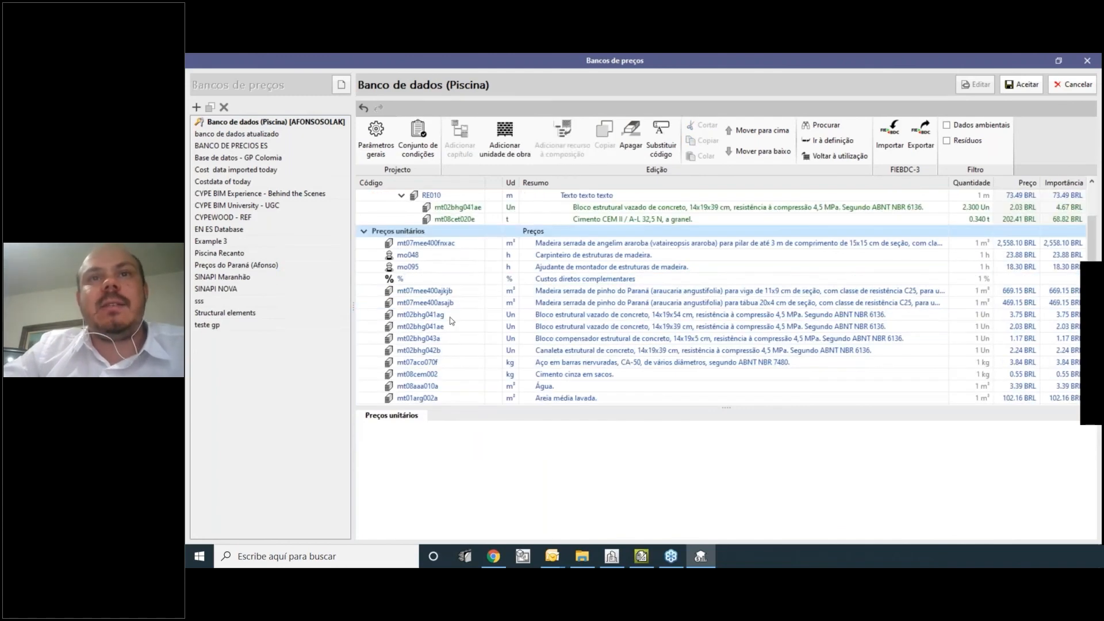
scroll(451, 316, "up", 4)
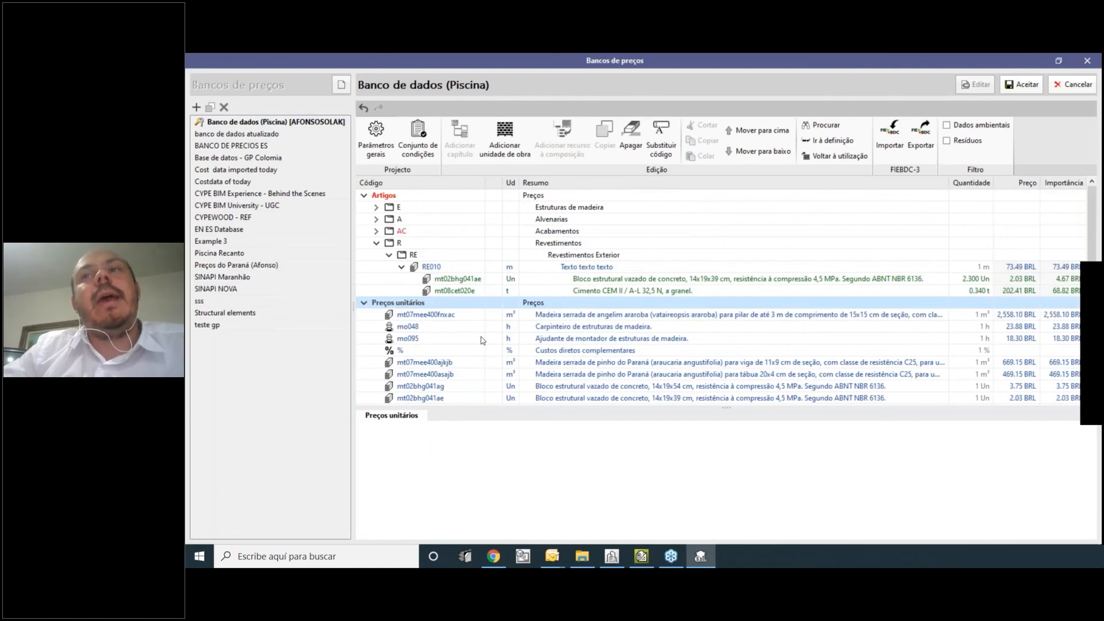
scroll(482, 340, "down", 3)
left_click(552, 303)
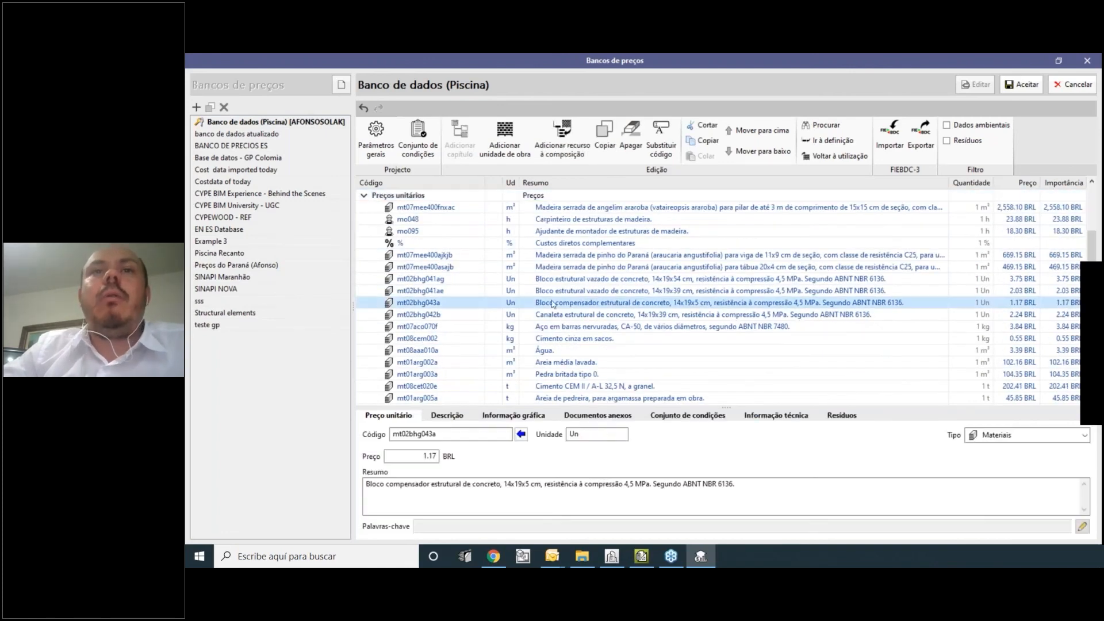
right_click(426, 305)
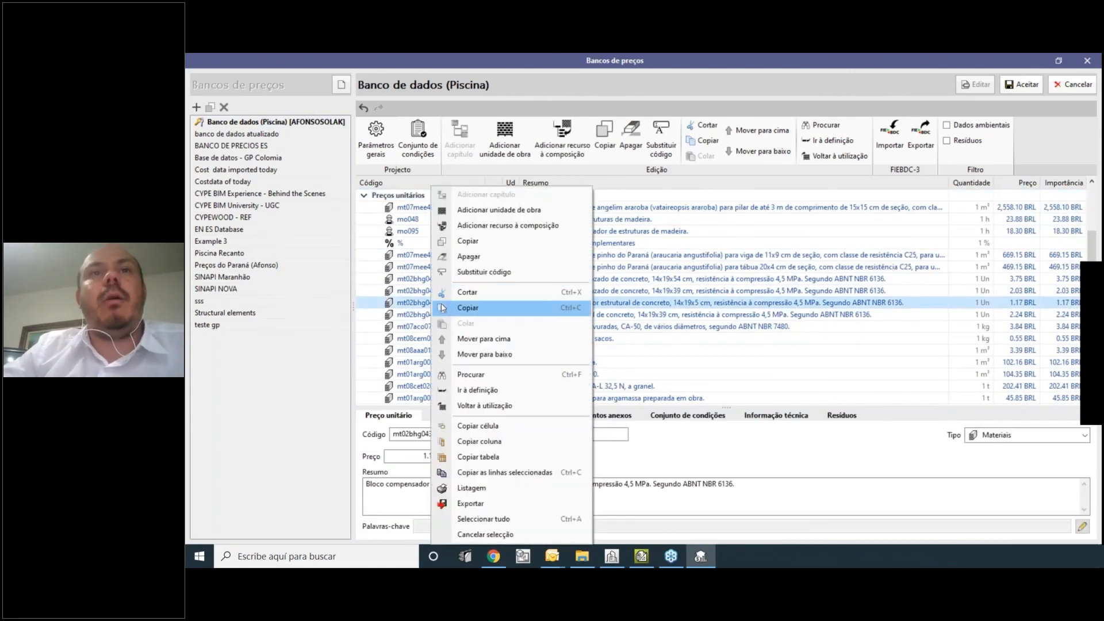
left_click(443, 306)
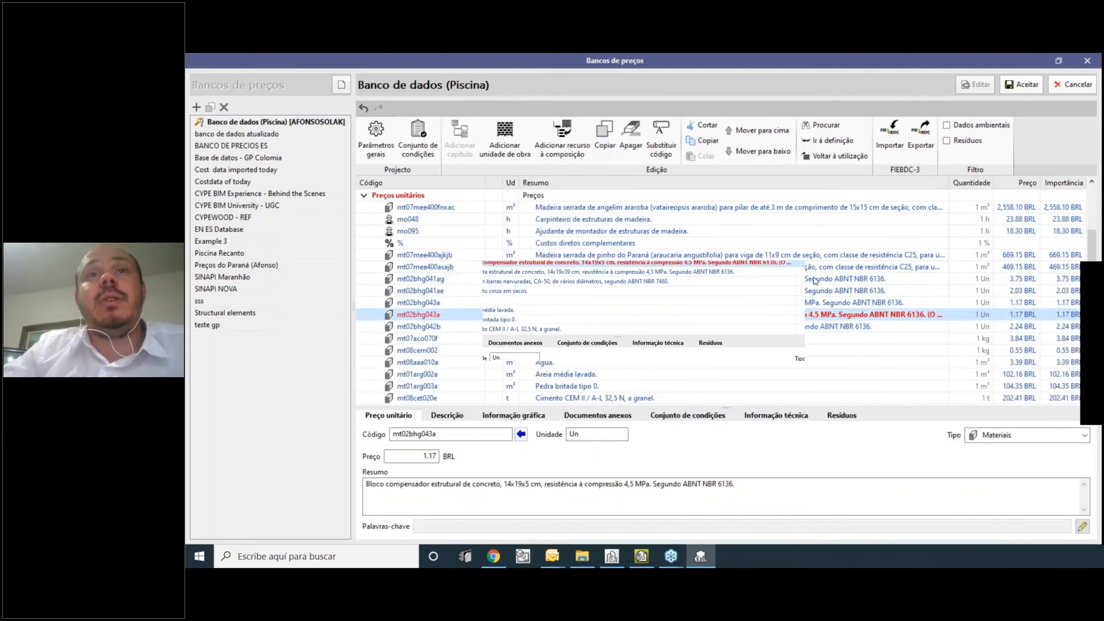
left_click(795, 270)
Give the duplicated block code mt02bhg043b, price 1.21 BRL and dimensions 20x19x5 cm in its summary.
left_click(443, 432)
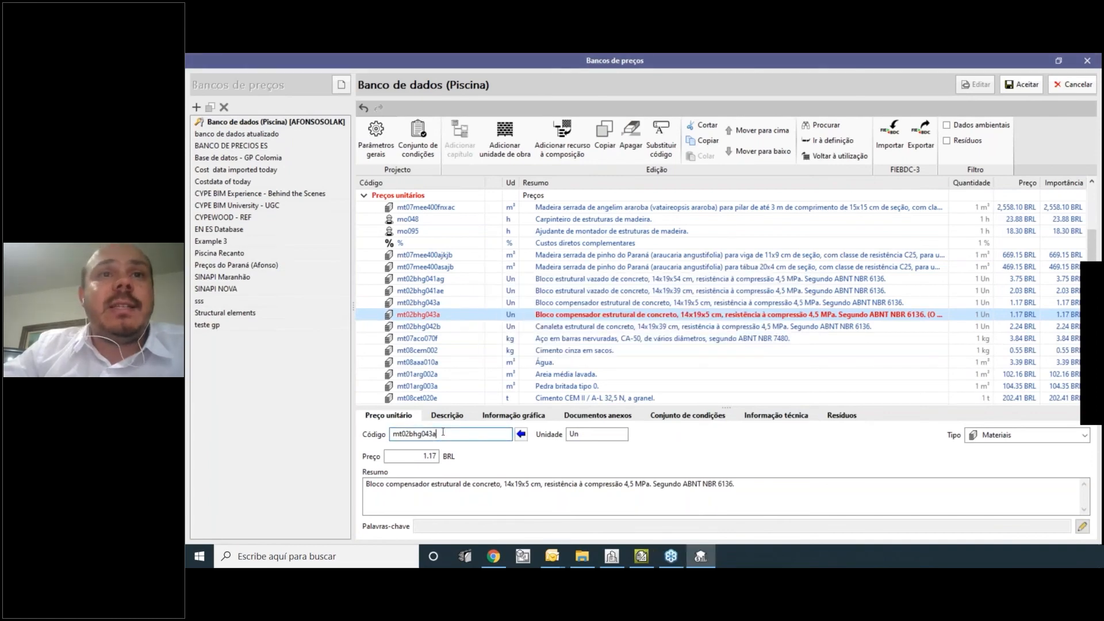
double_click(430, 457)
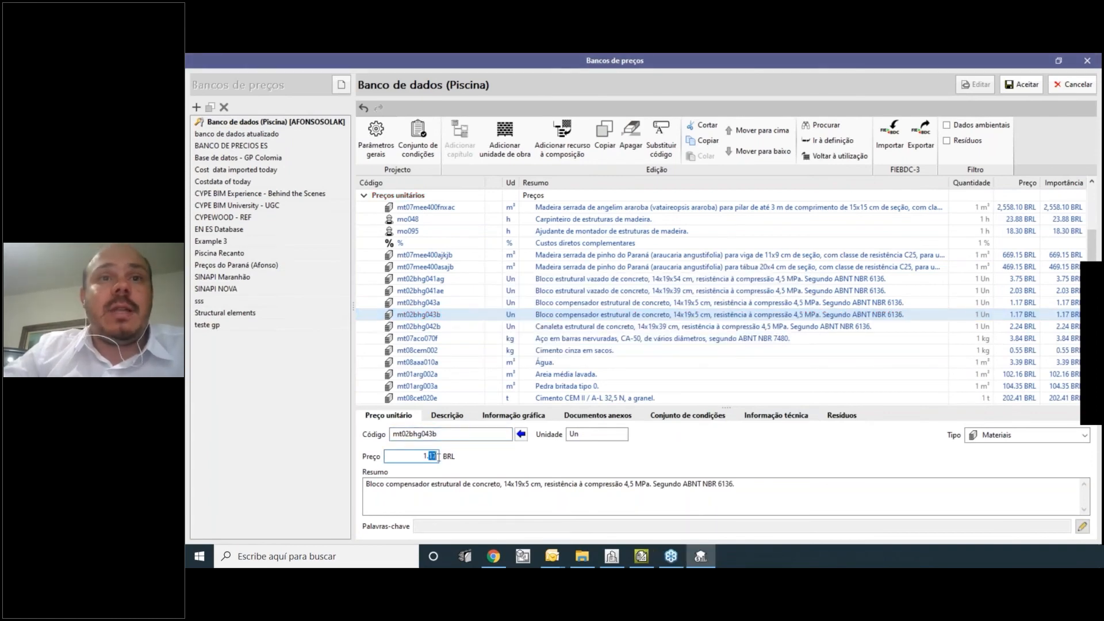
type("1.21")
left_click(512, 483)
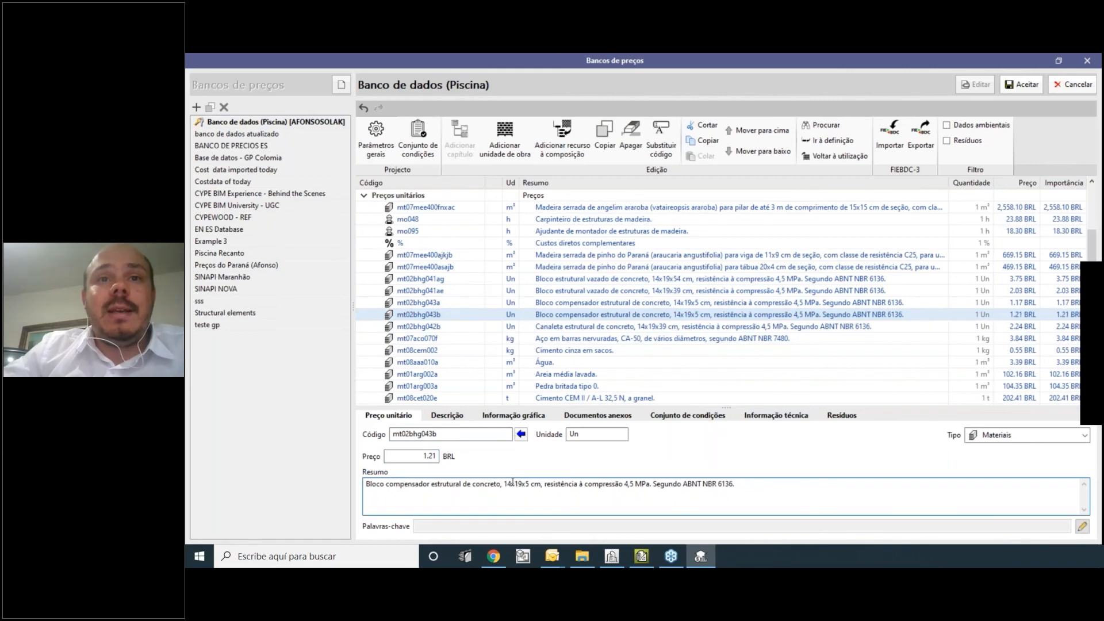
type("20")
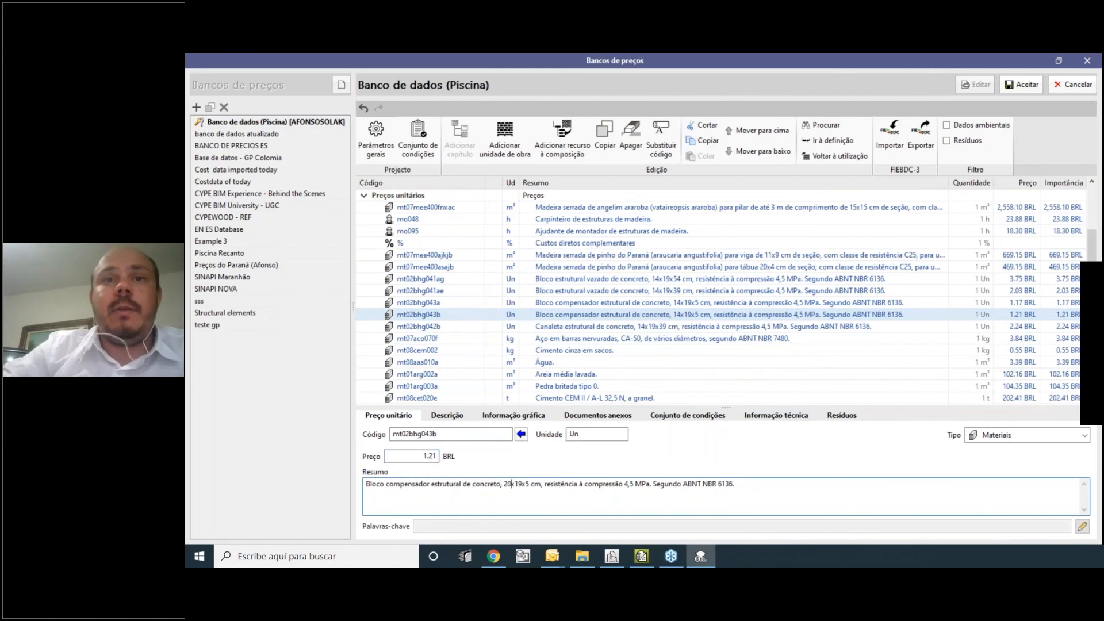
scroll(607, 258, "down", 2)
scroll(608, 258, "up", 1)
left_click(607, 256)
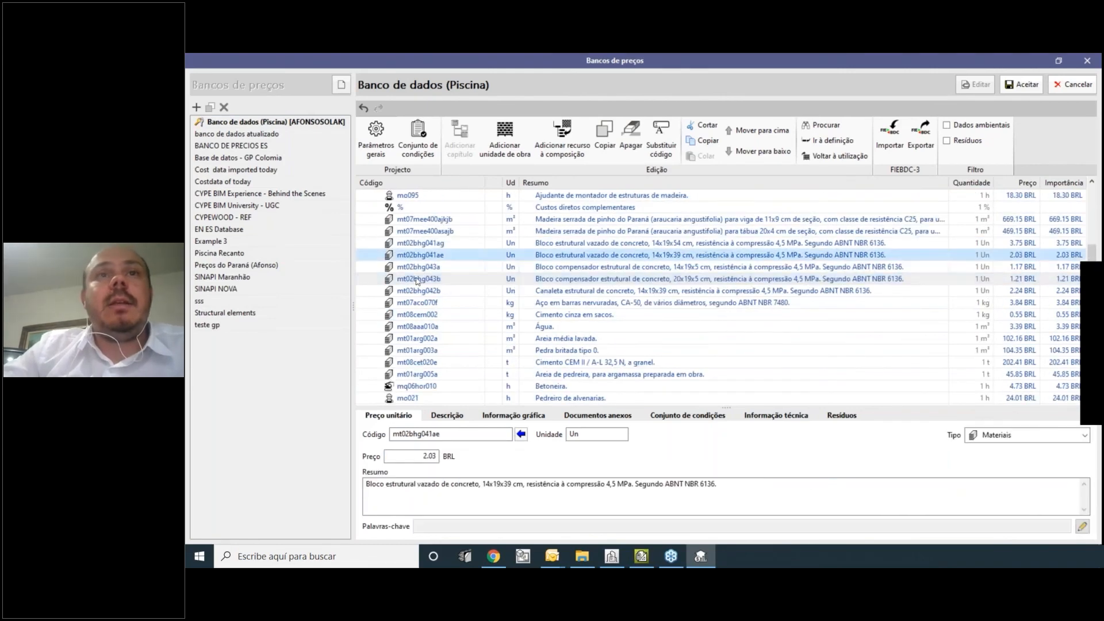
left_click(438, 278)
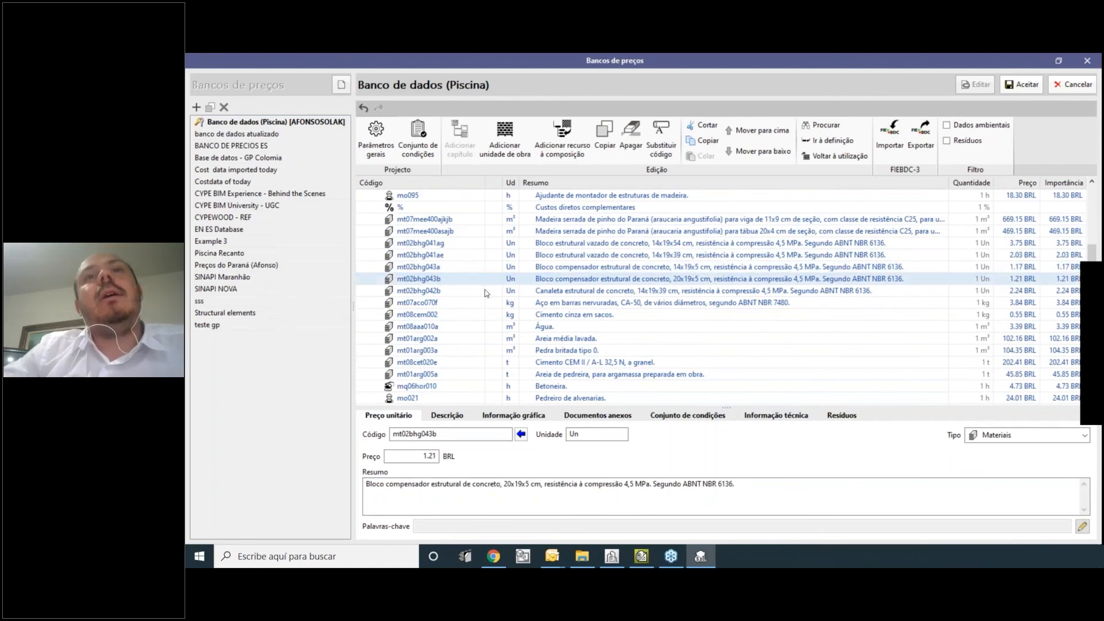
Replace block resource mt02bhg041ae in RE010's composition with the channel block unit price code mt02bhg042b.
scroll(484, 293, "up", 3)
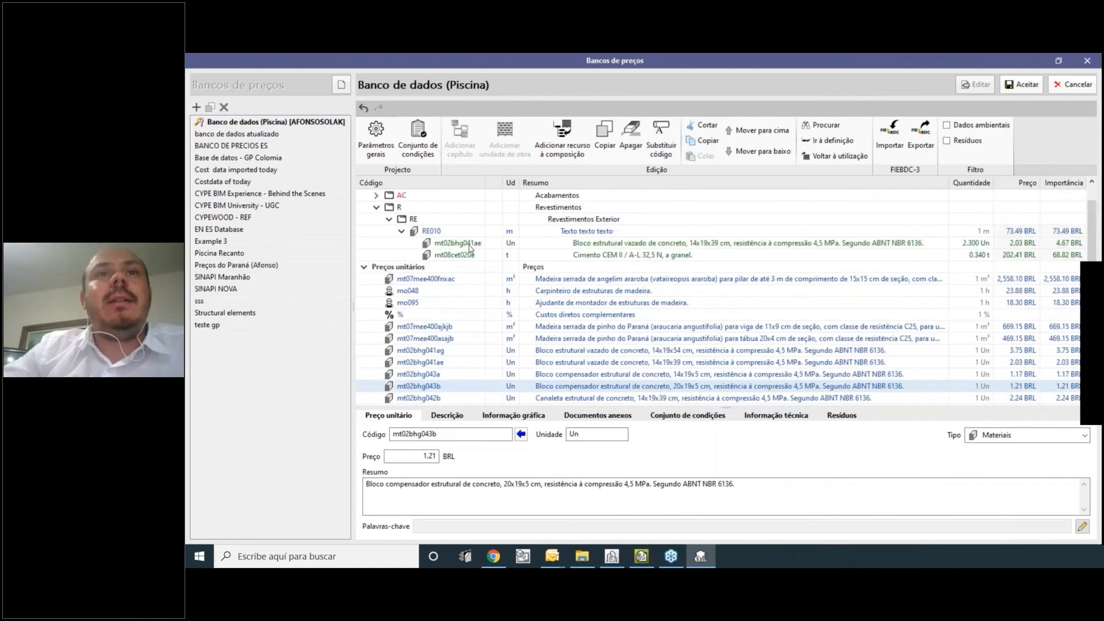
left_click(470, 248)
scroll(440, 328, "down", 2)
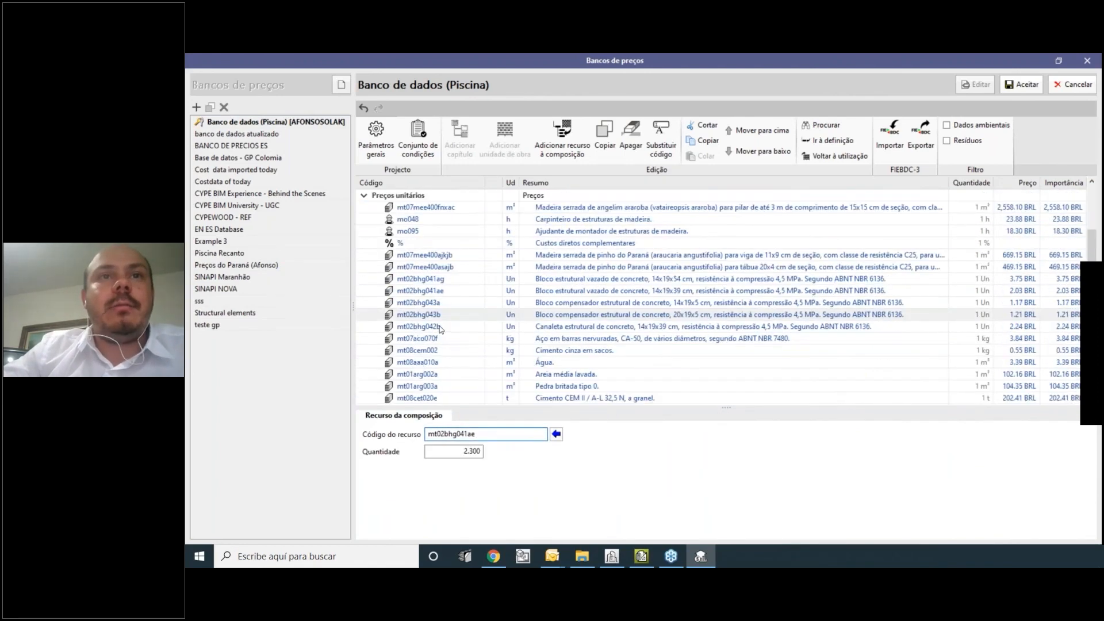
left_click(443, 328)
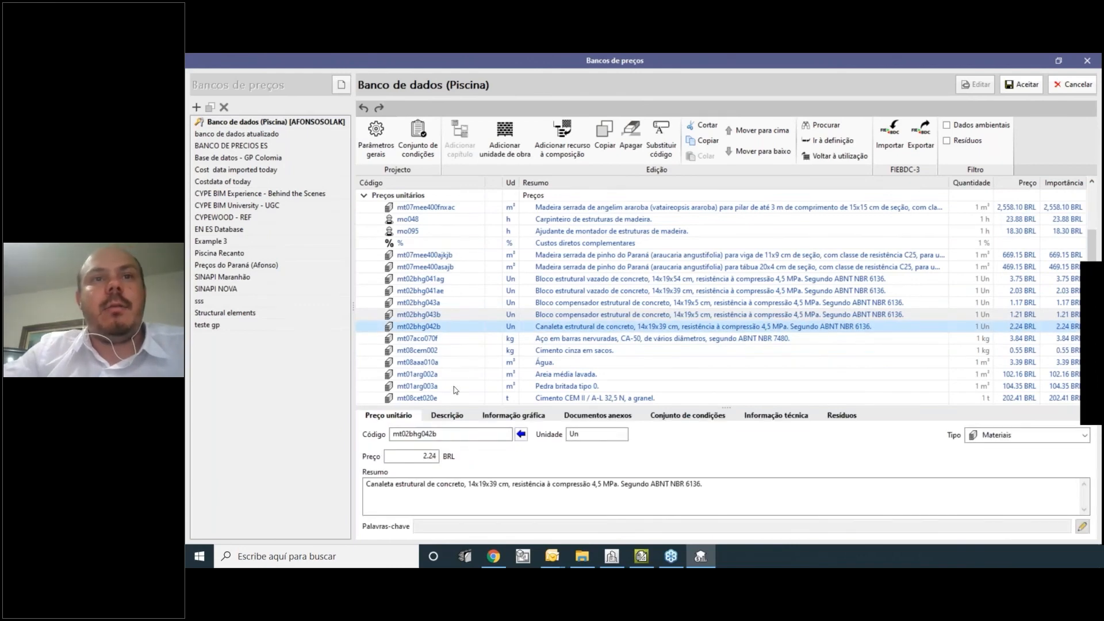
double_click(424, 434)
key("ctrl+c")
scroll(466, 299, "up", 3)
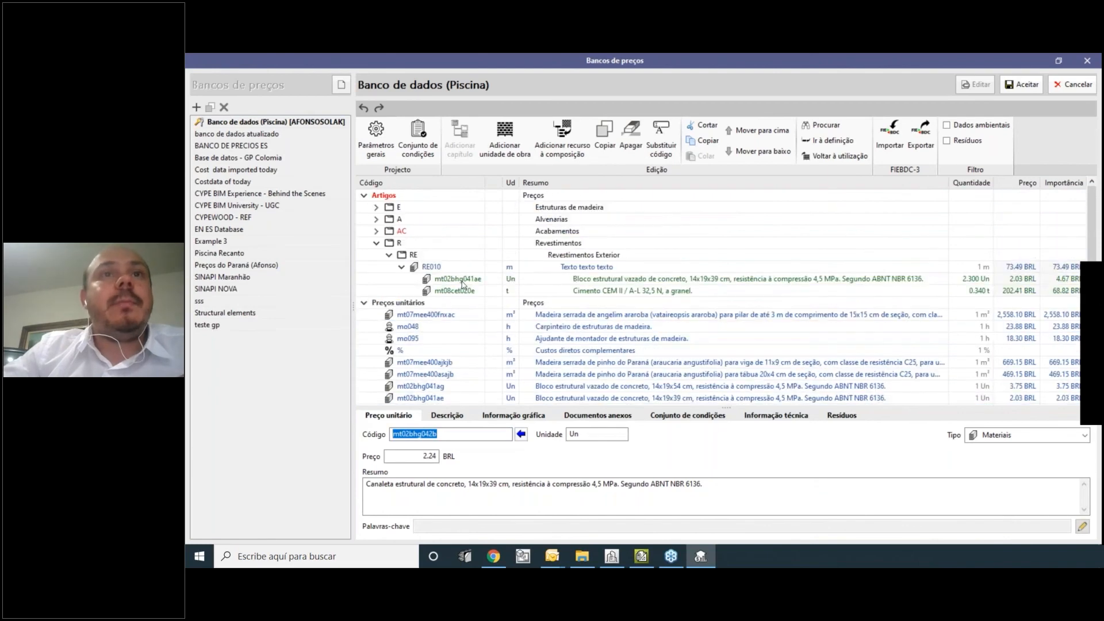
left_click(454, 280)
left_click_drag(494, 434, 413, 434)
key("ctrl+v")
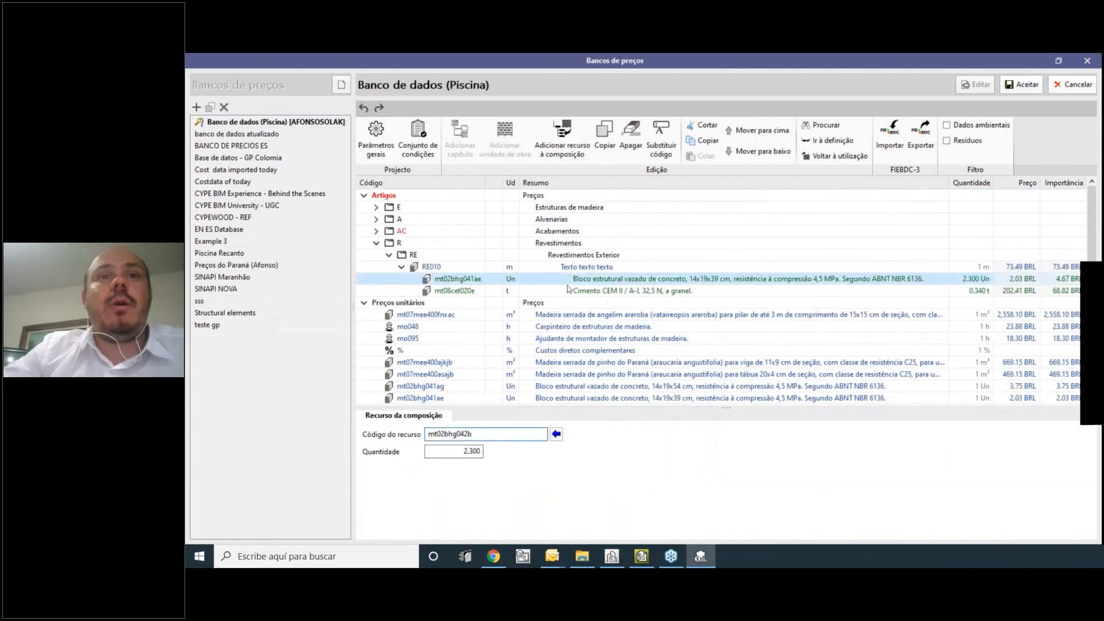
left_click(585, 257)
left_click(703, 280)
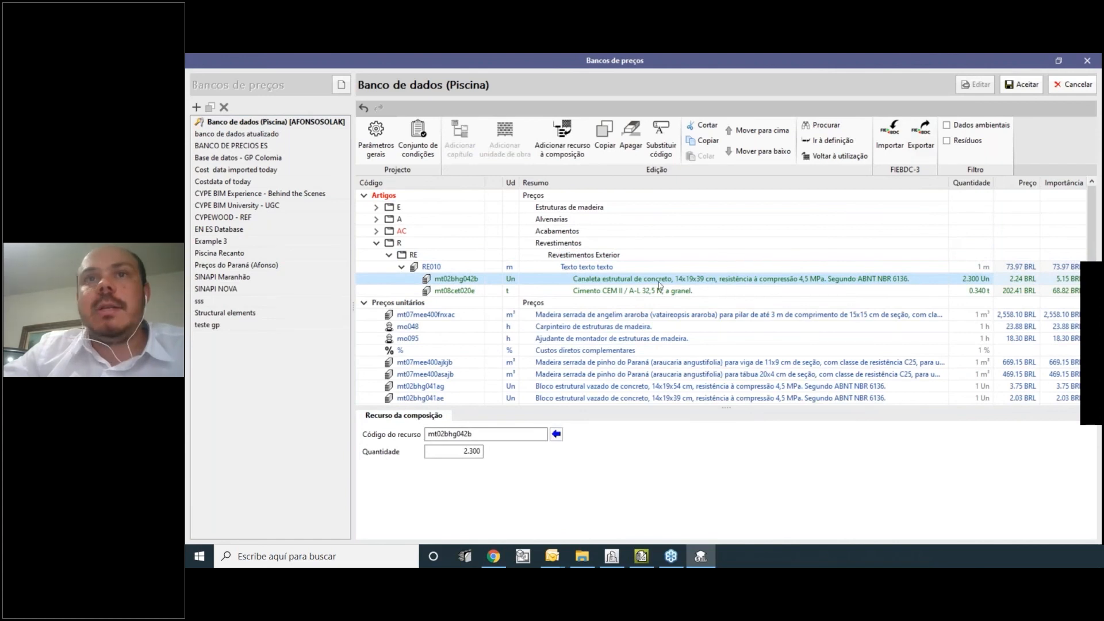
Look up "bloc" in the resource list and assign compensator block mt02bhg043b as RE010's block resource.
left_click(556, 434)
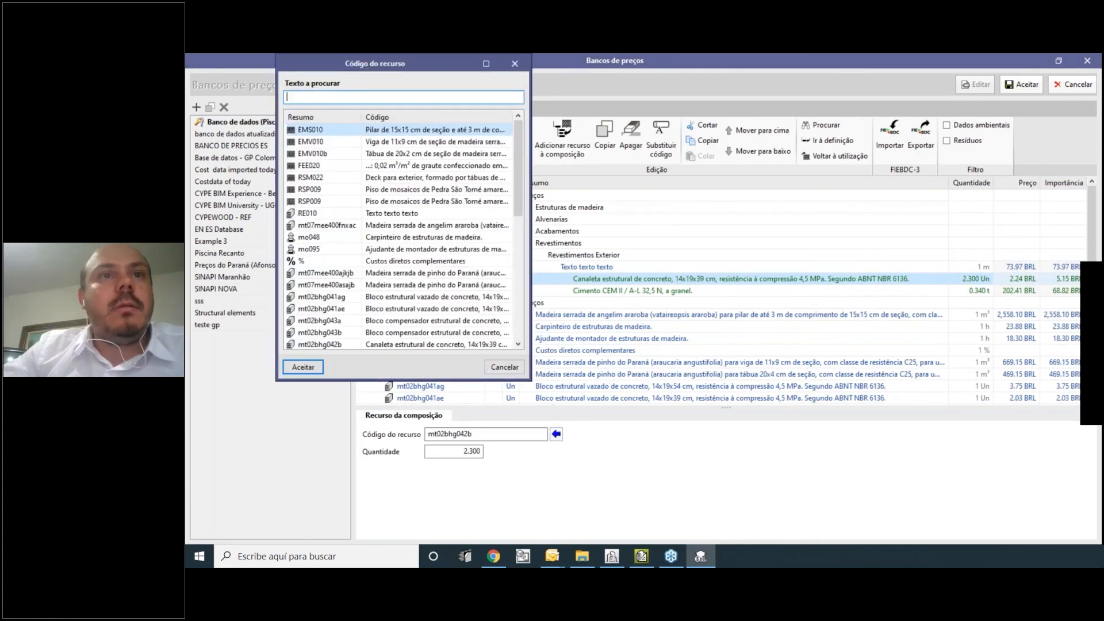
left_click(304, 368)
left_click(554, 433)
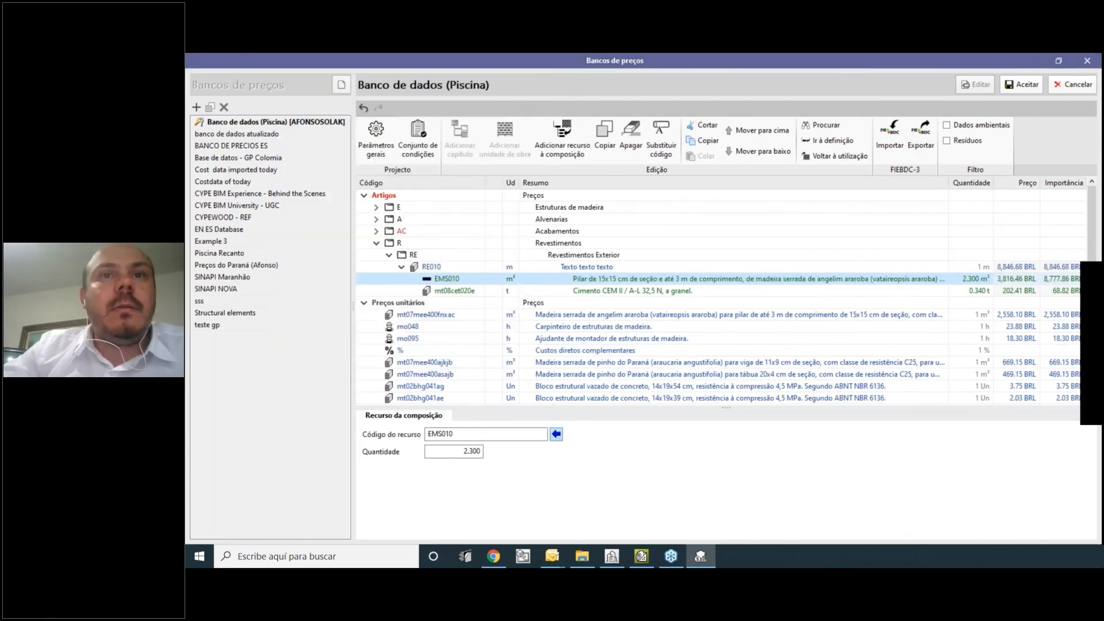
scroll(417, 159, "down", 6)
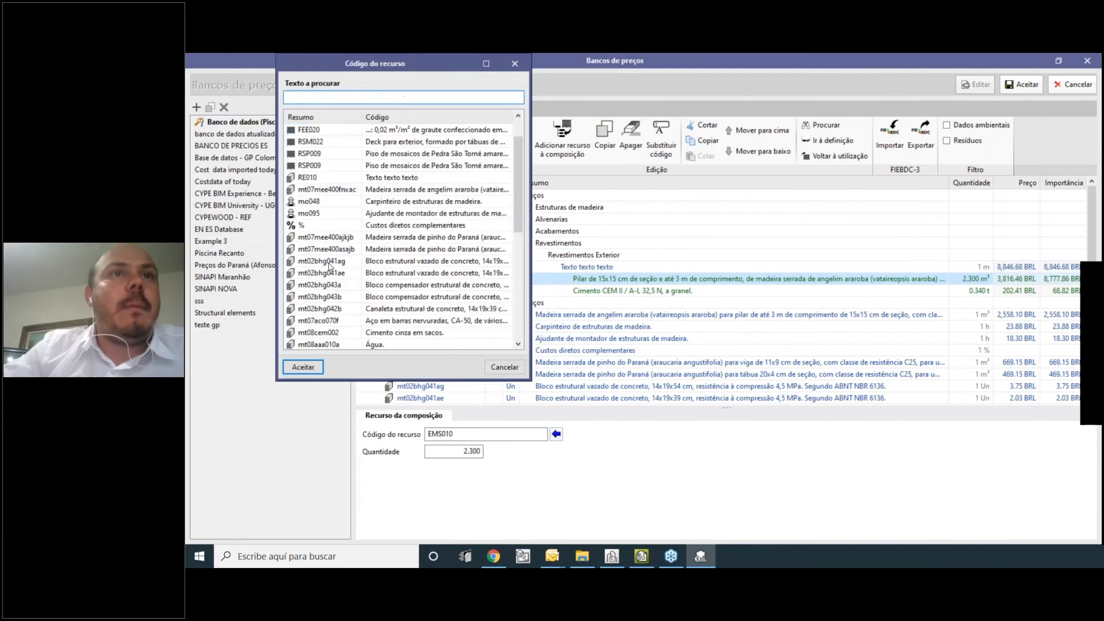
scroll(416, 159, "up", 4)
scroll(416, 159, "up", 2)
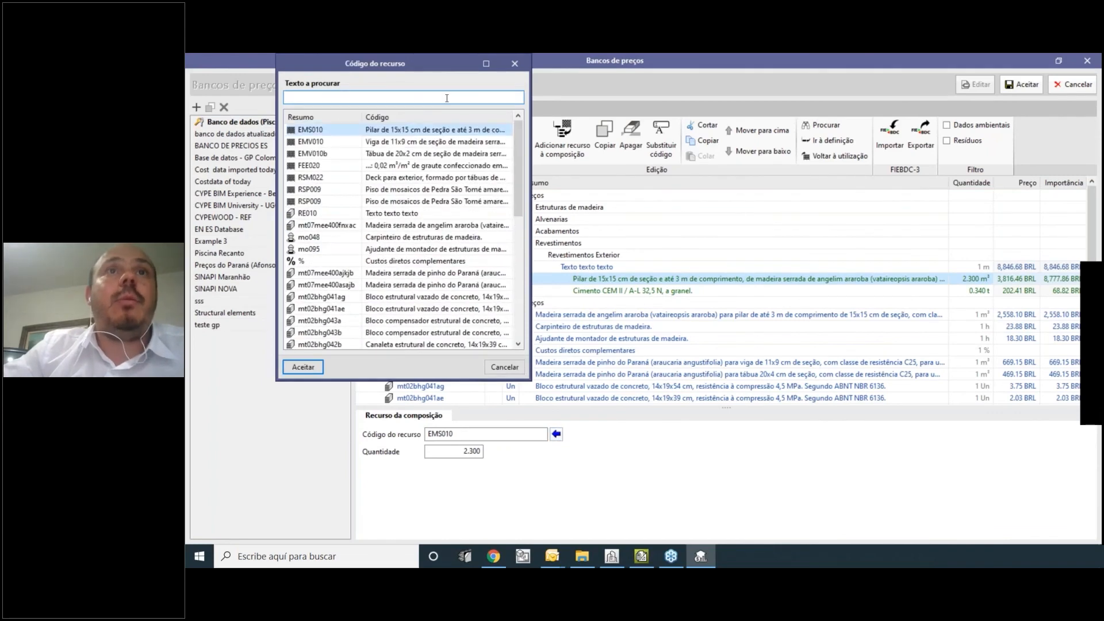
type("blovo")
key("BackSpace")
key("BackSpace")
type("c")
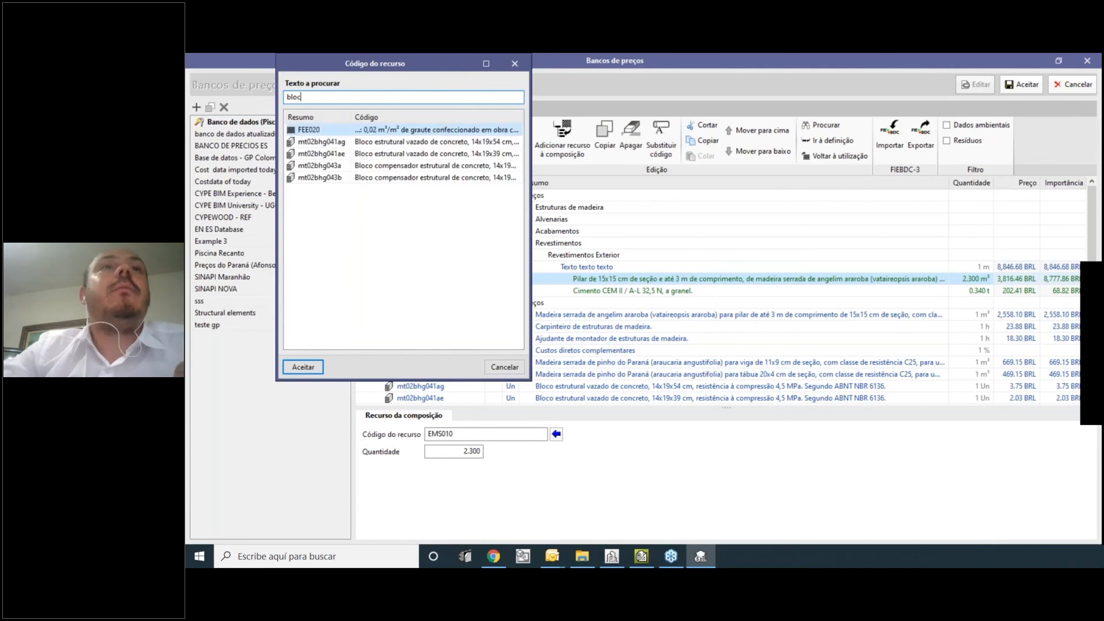
left_click(333, 178)
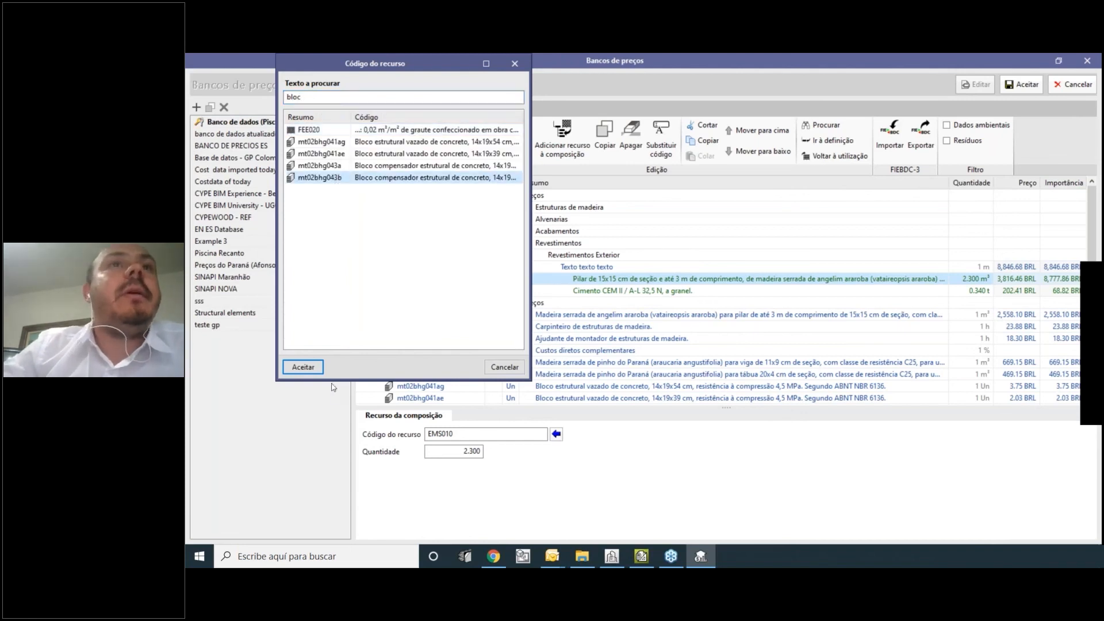
left_click(303, 367)
left_click(598, 256)
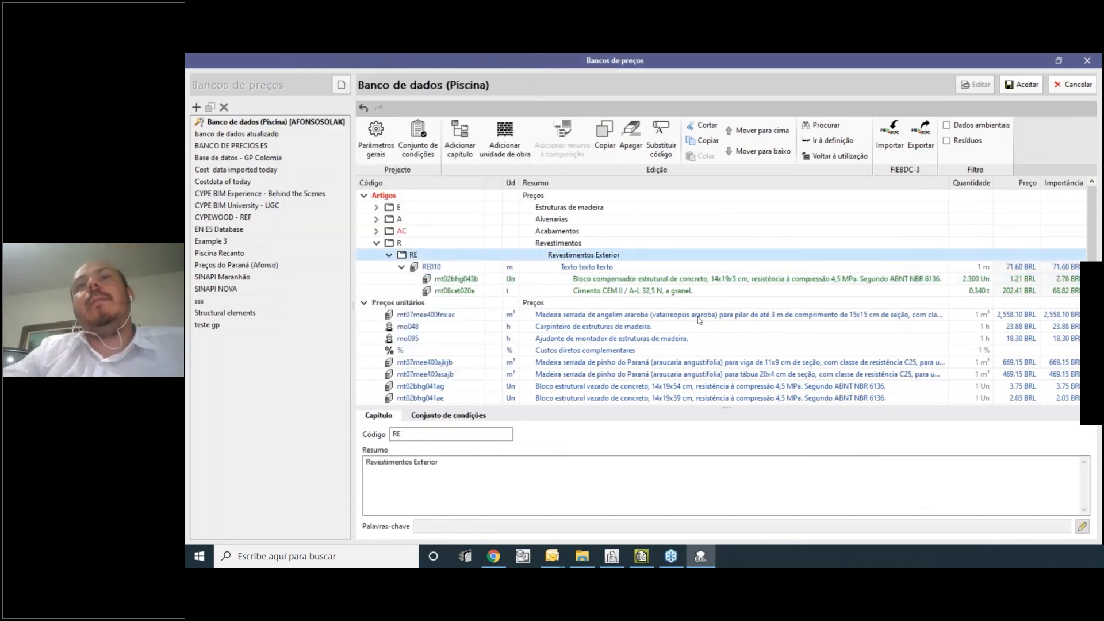
left_click(699, 316)
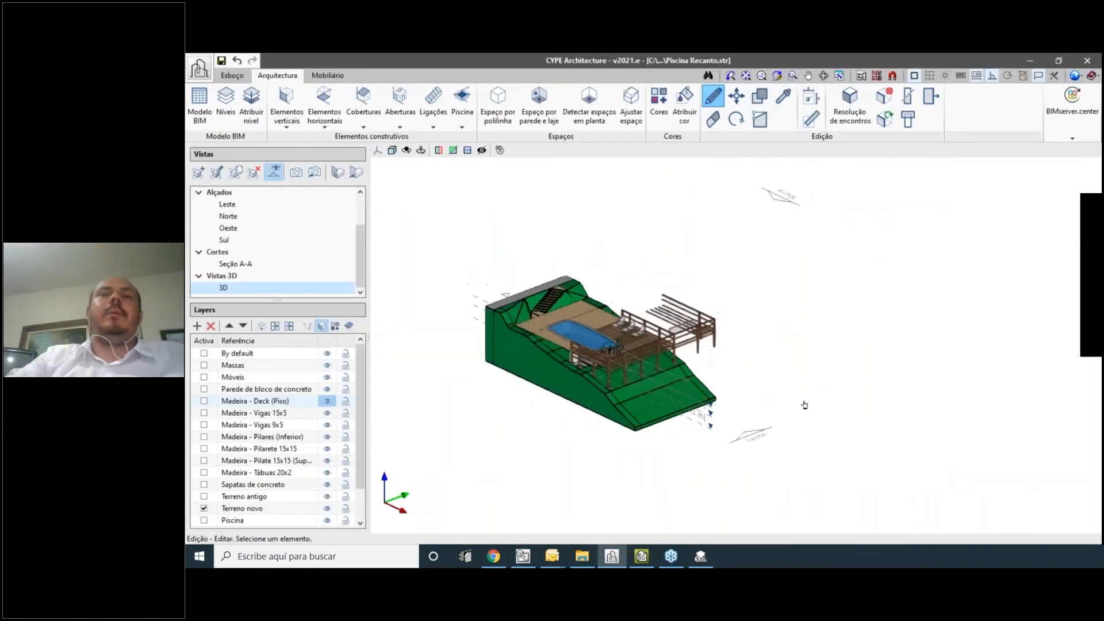
In the CYPE Architecture pool model, erase the separate timber structure standing beside the deck.
middle_click_drag(804, 405, 765, 396)
left_click(712, 119)
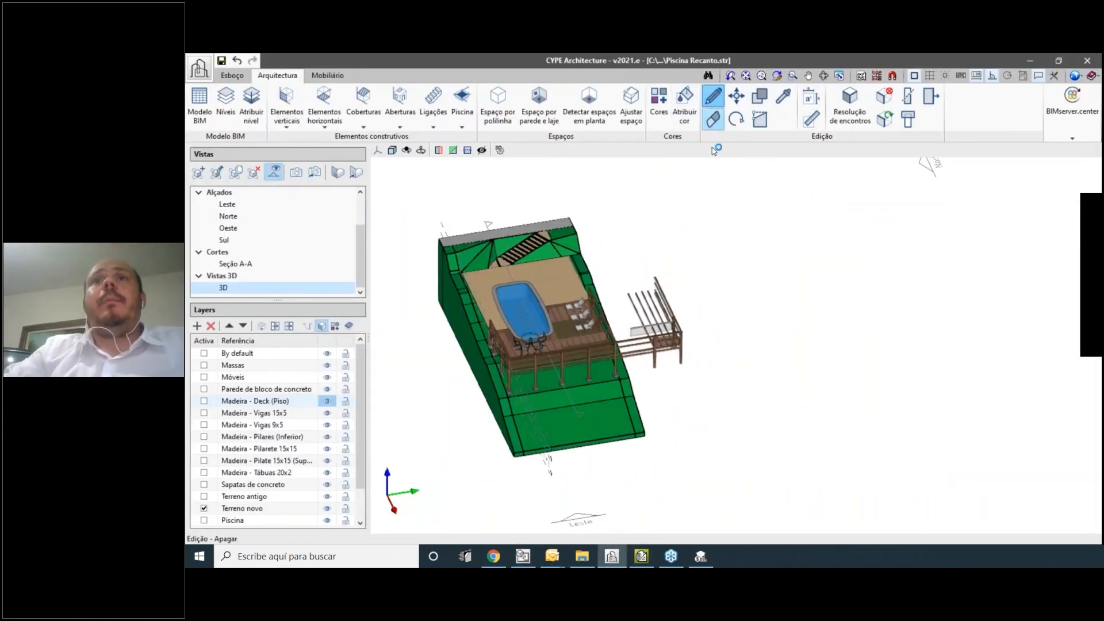
left_click_drag(778, 370, 629, 232)
right_click(629, 231)
scroll(698, 358, "up", 2)
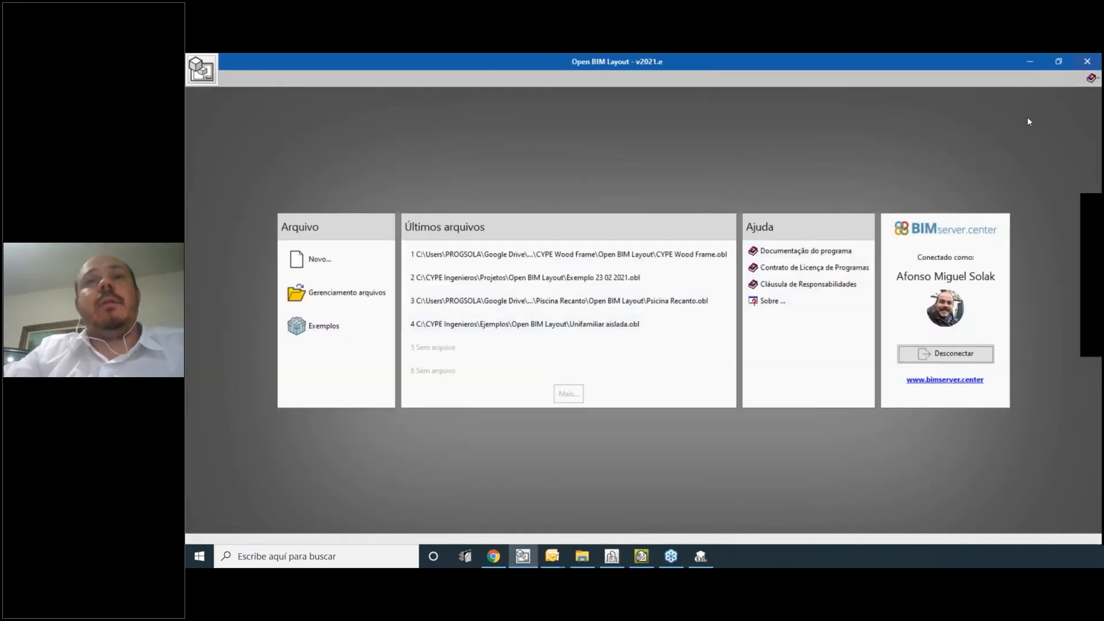
Return to CYPE Architecture and draw a closed upright right triangle with a base about 9.78 m long beside the terrain.
left_click(611, 556)
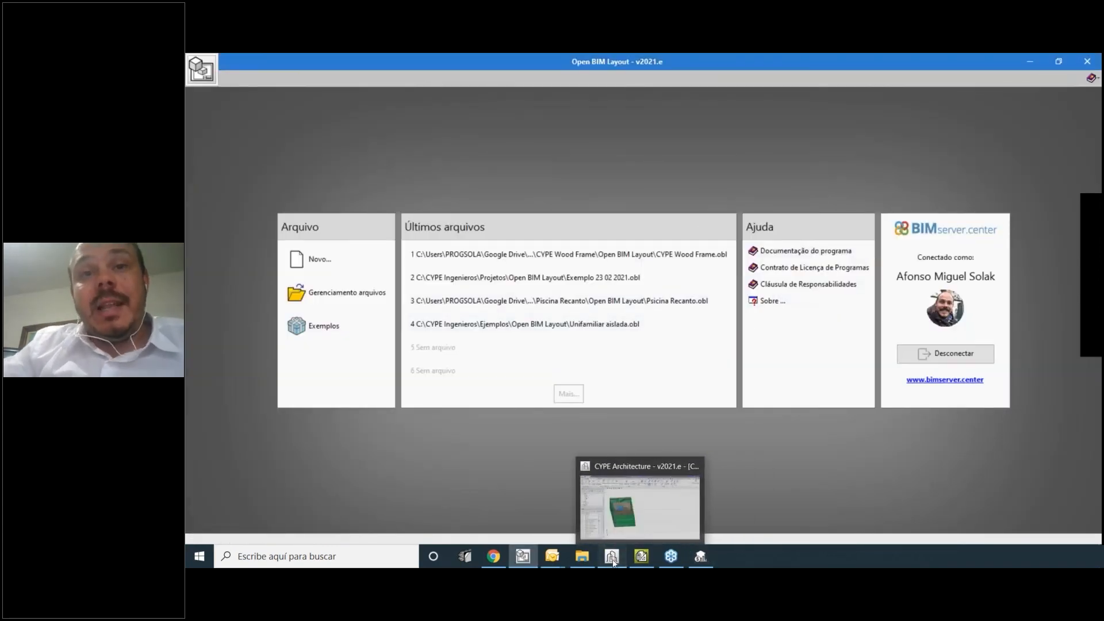
middle_click_drag(717, 360, 741, 381, "shift")
middle_click_drag(724, 281, 682, 323, "shift")
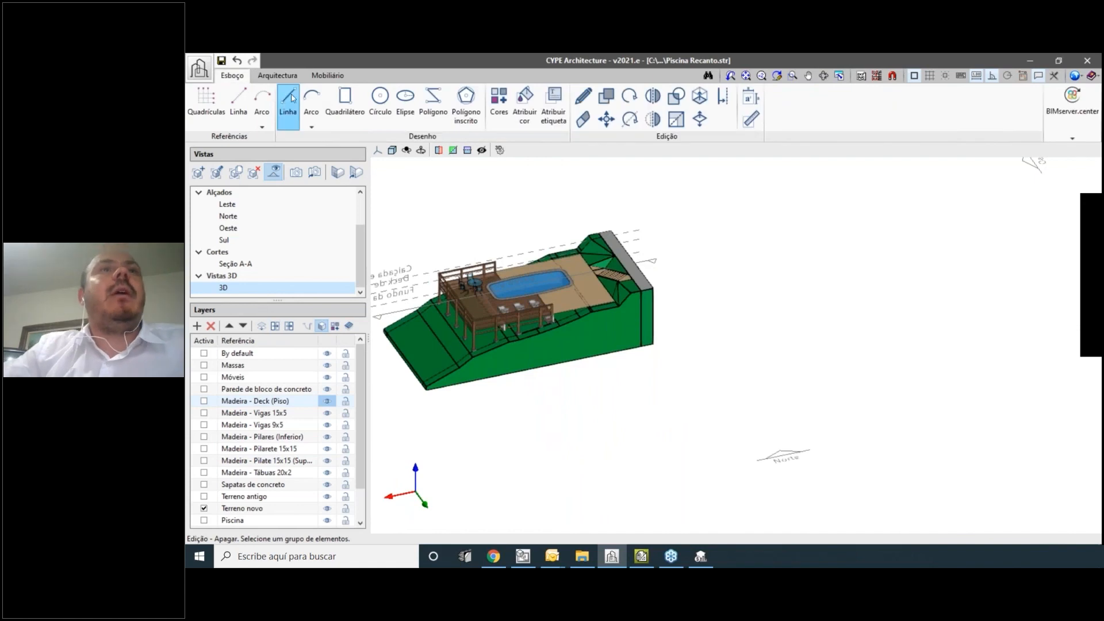
left_click(288, 103)
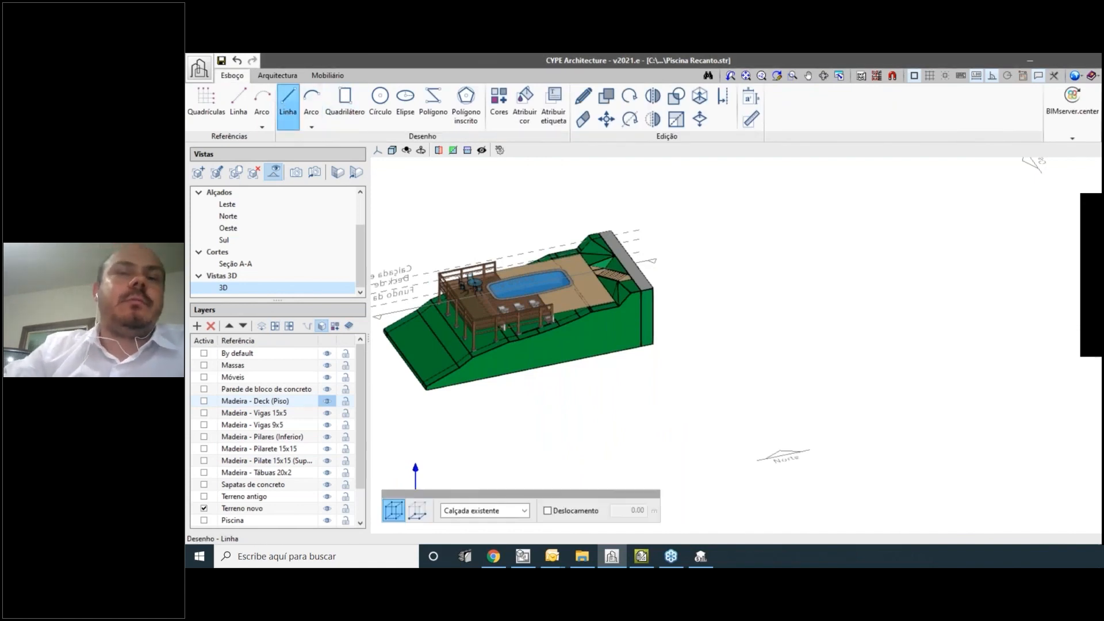
middle_click_drag(729, 455, 775, 381)
left_click(589, 415)
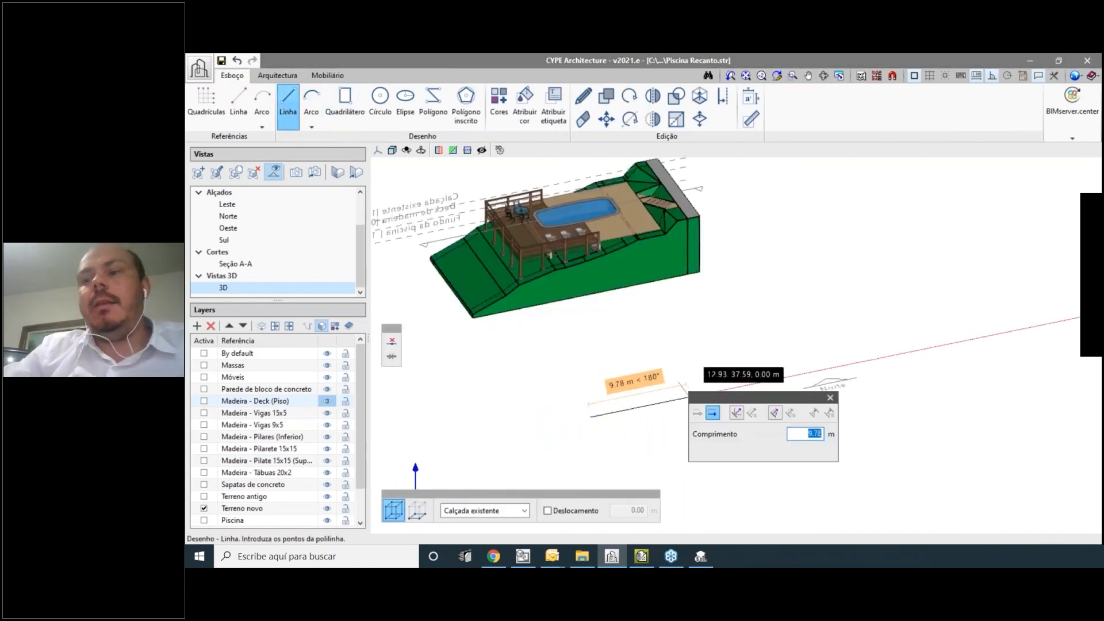
left_click(688, 392)
left_click(689, 240)
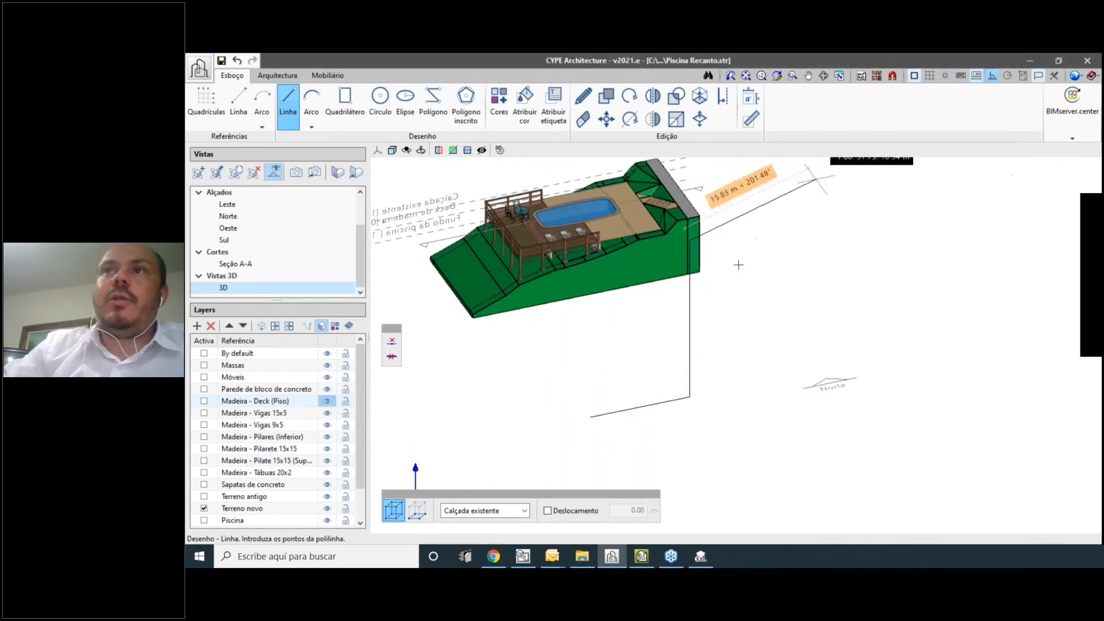
left_click(594, 414)
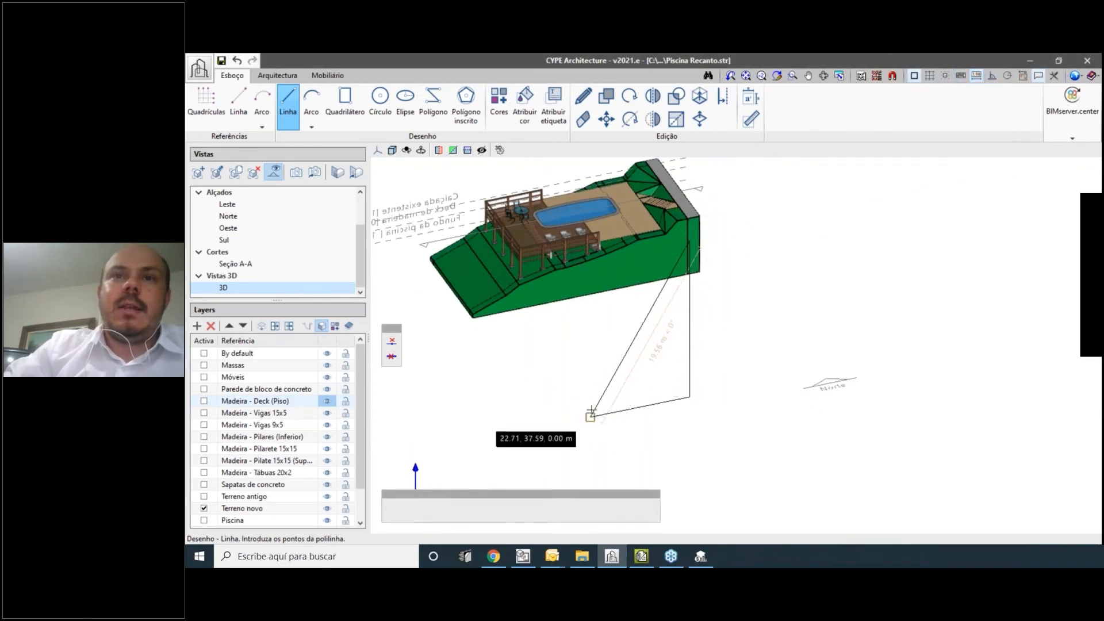
Extrude the triangle freehand by about 26 m into a long prism.
middle_click_drag(705, 370, 633, 279)
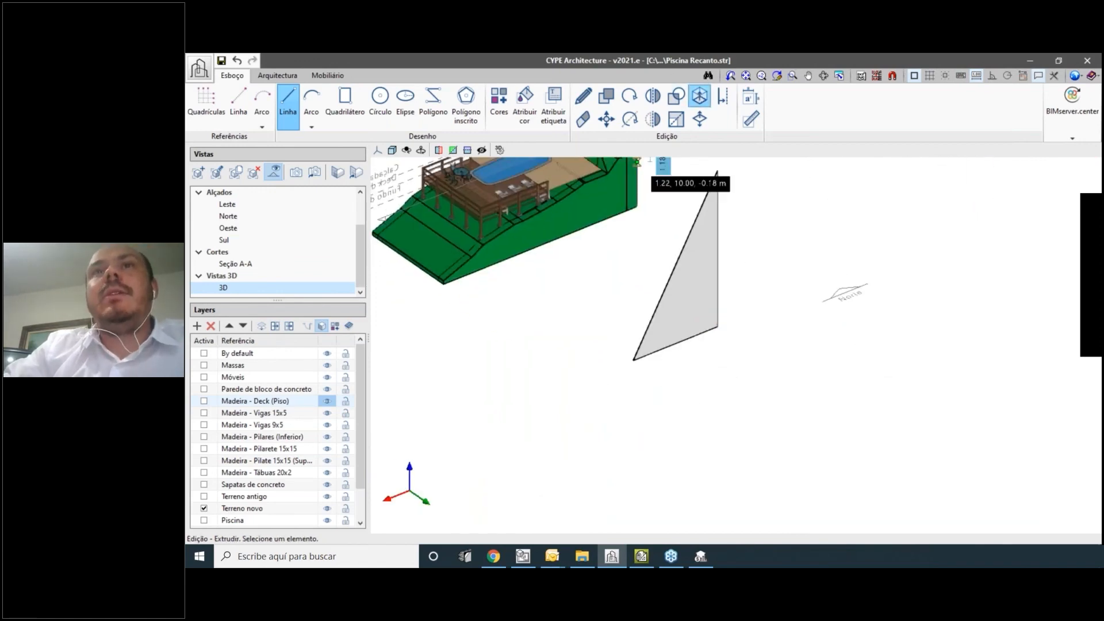
left_click(699, 95)
left_click(756, 312)
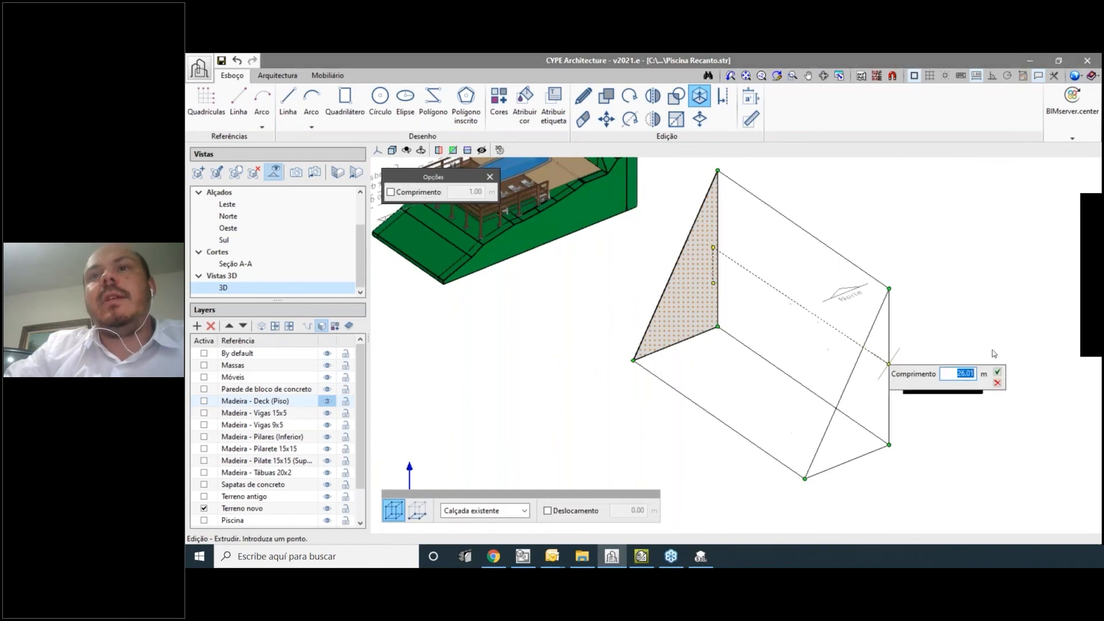
left_click(948, 343)
middle_click_drag(949, 343, 621, 483)
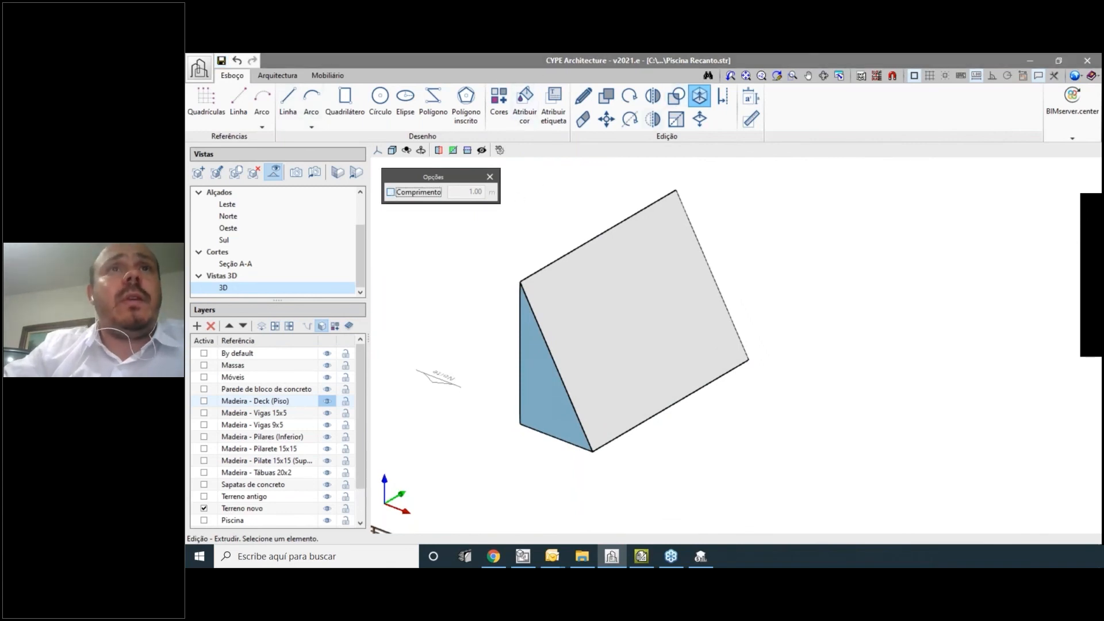
Extrude the prism's original triangular end face by a fixed length of 1 m.
double_click(467, 194)
type("1")
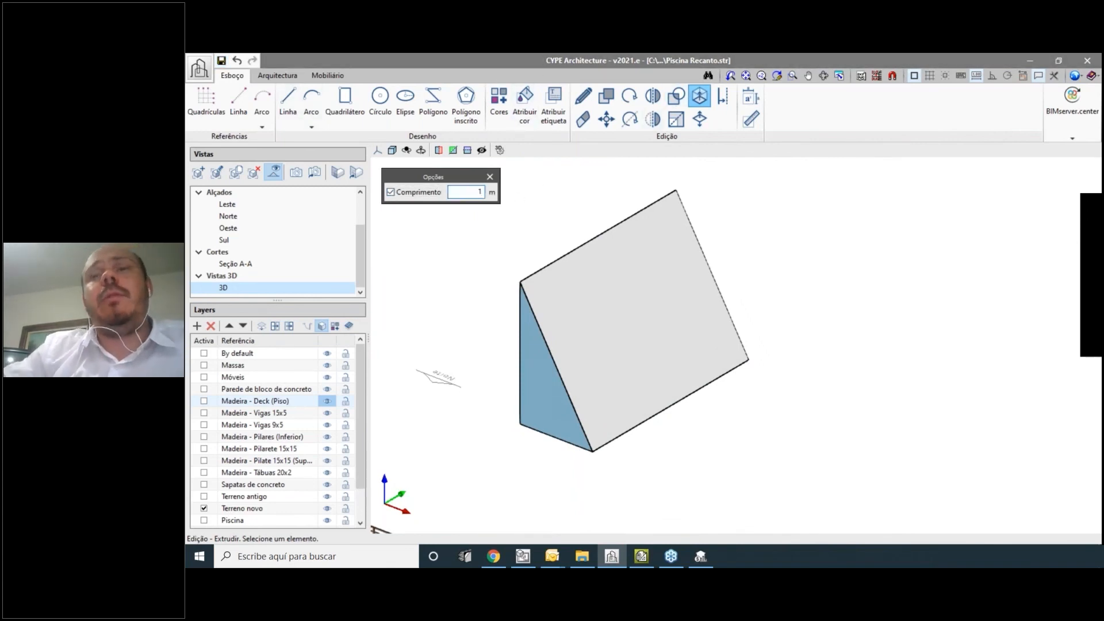
key("Return")
left_click(562, 381)
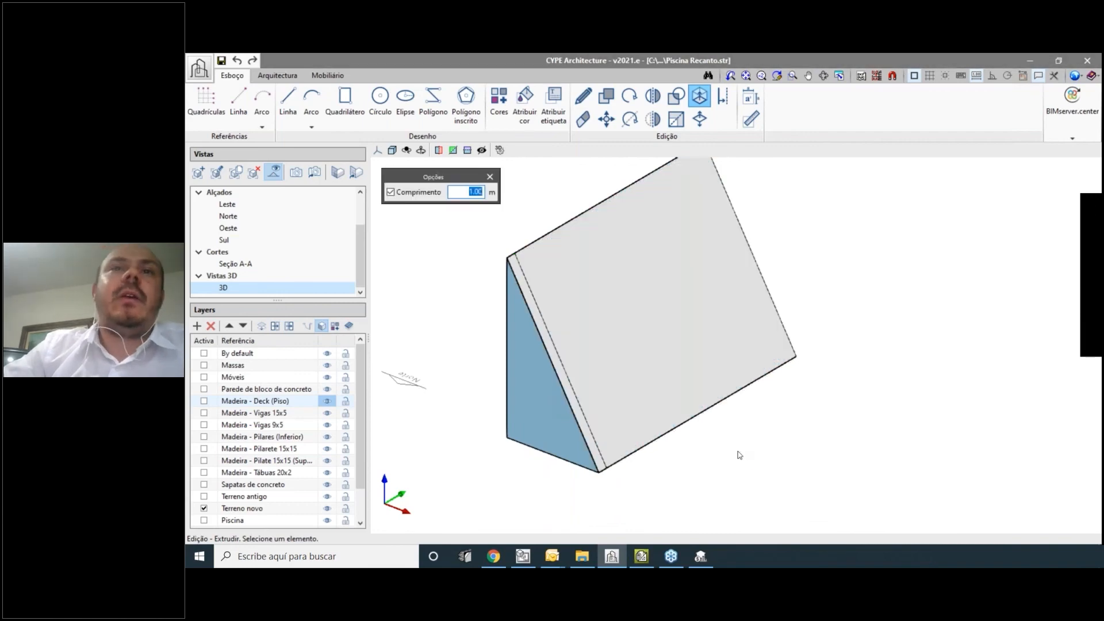
middle_click_drag(737, 454, 632, 423)
Erase the long part of the prism beyond the 1 m thick triangular slab.
left_click(594, 124)
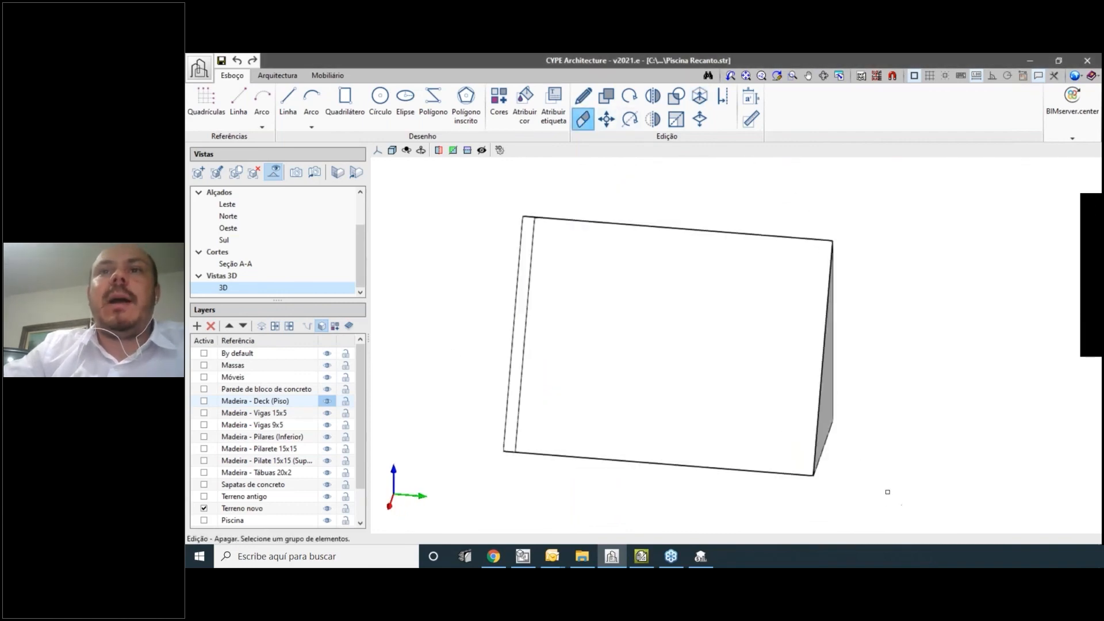
left_click(712, 222)
middle_click_drag(698, 316, 616, 313)
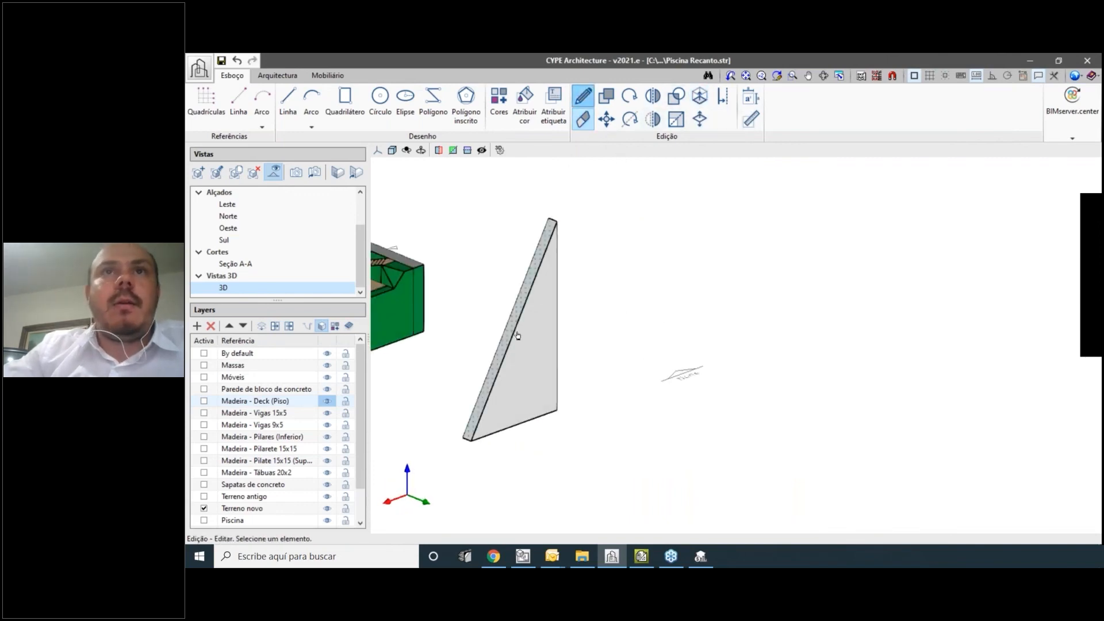
Divide the slab's narrow sloping face into eight equal segments with lines drawn across it between successive edge midpoints.
scroll(518, 336, "up", 2)
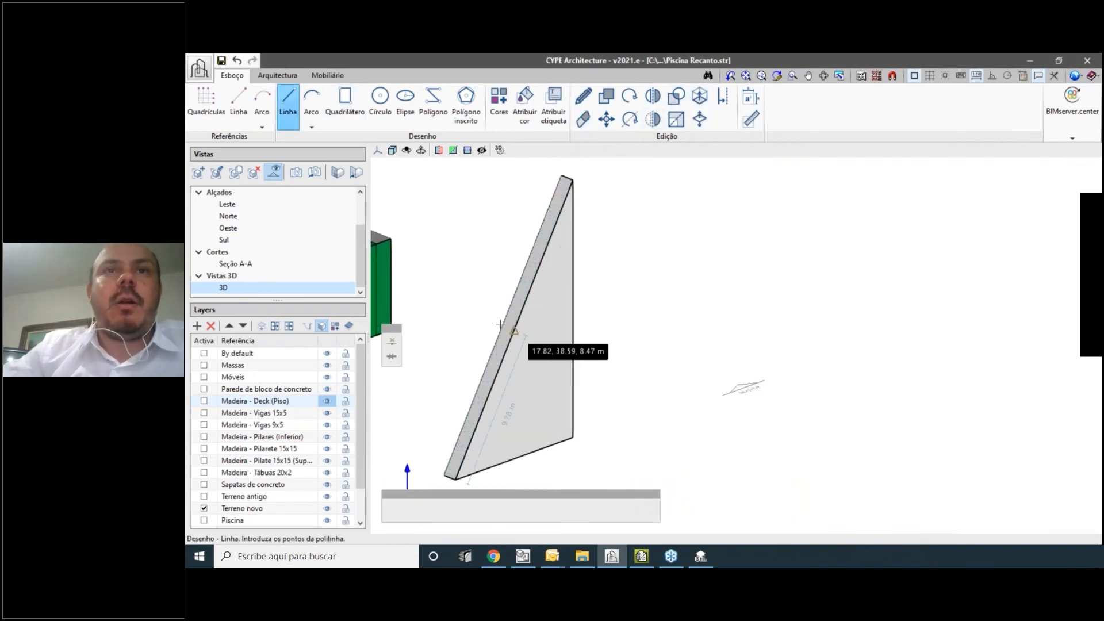
left_click(479, 400)
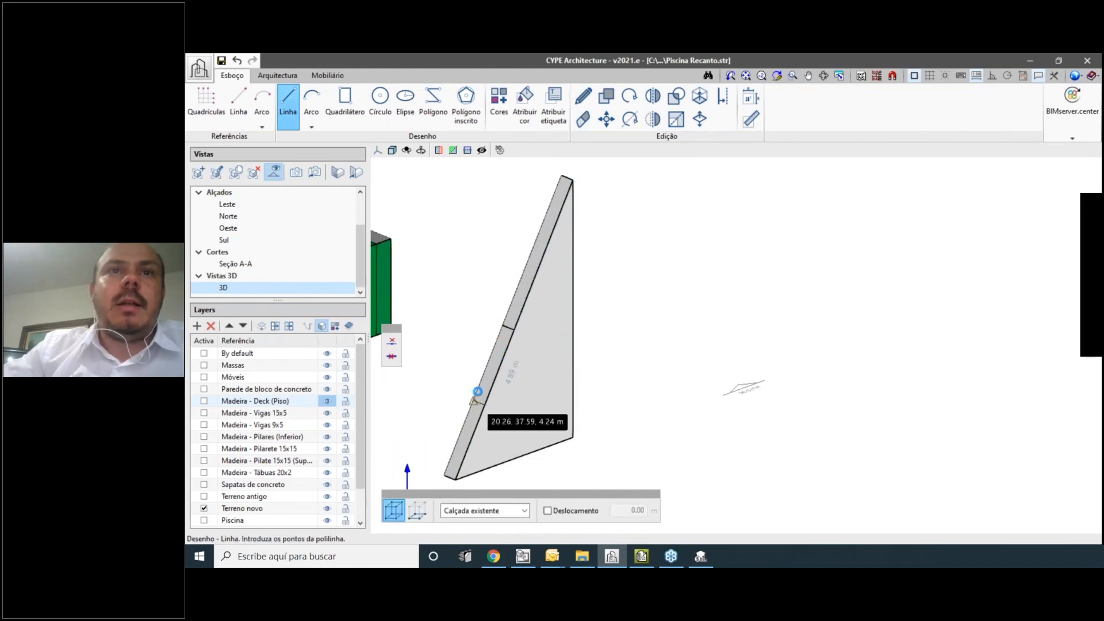
left_click(530, 251)
left_click(558, 217)
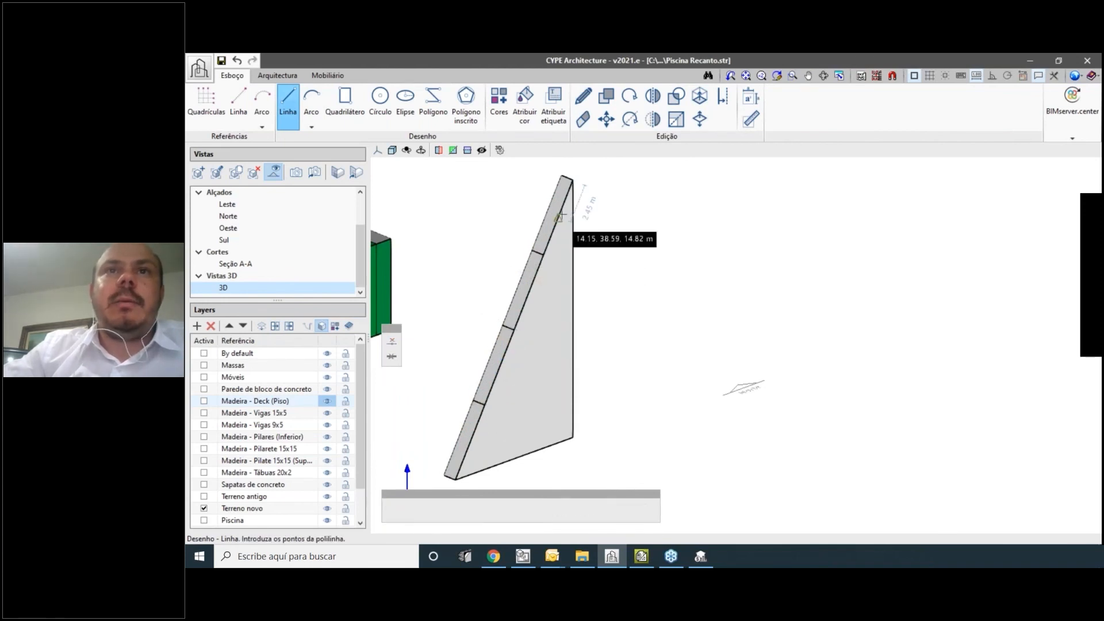
left_click(546, 212)
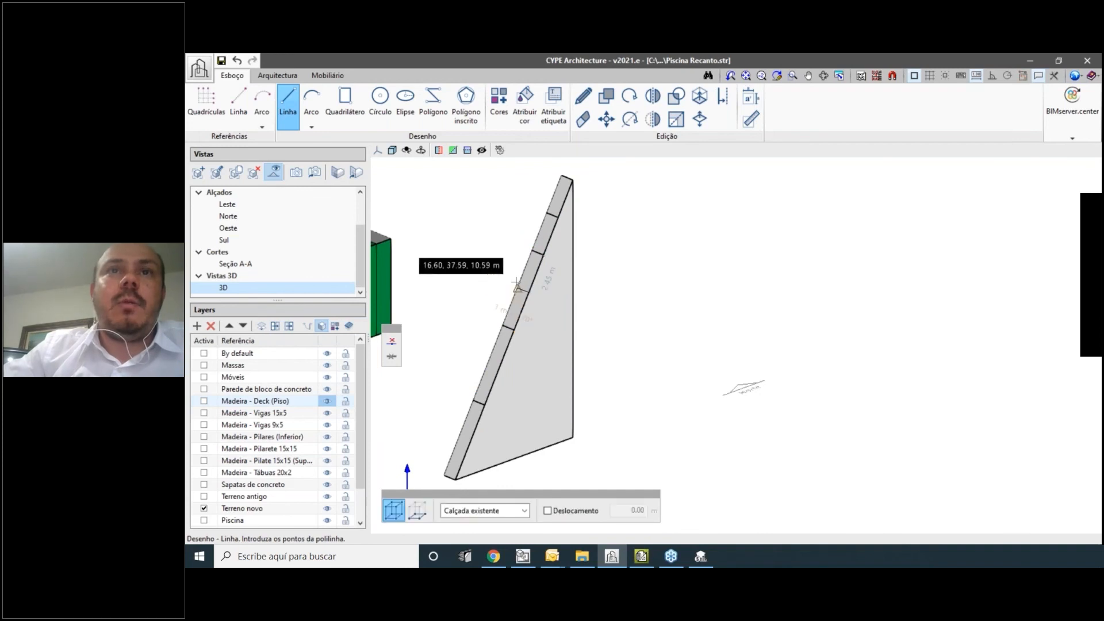
left_click(516, 284)
left_click(504, 364)
left_click(487, 360)
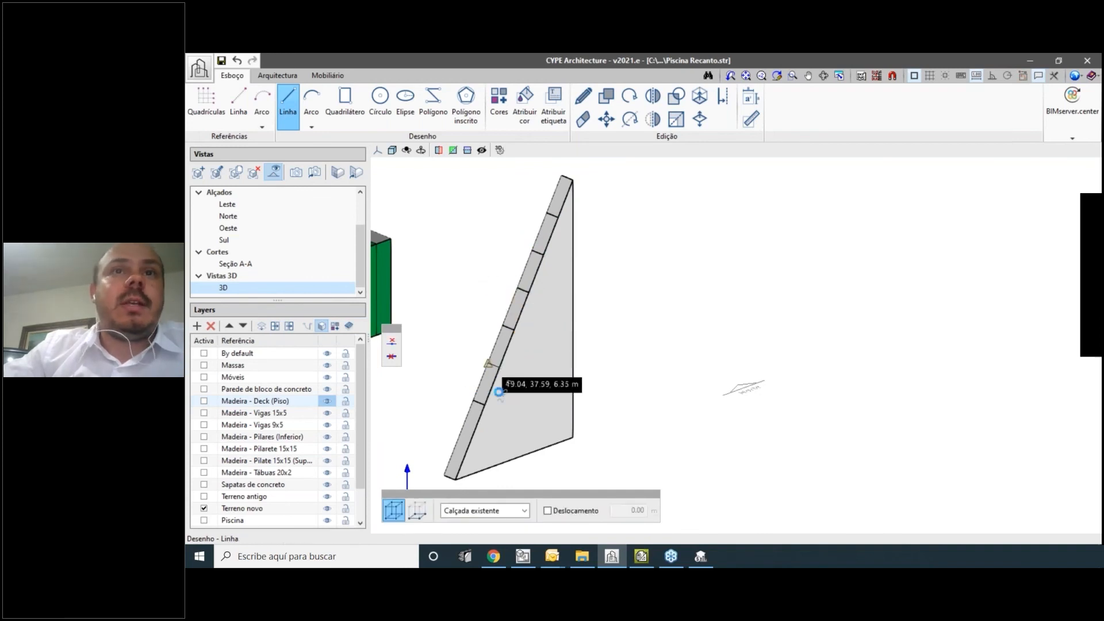
left_click(471, 442)
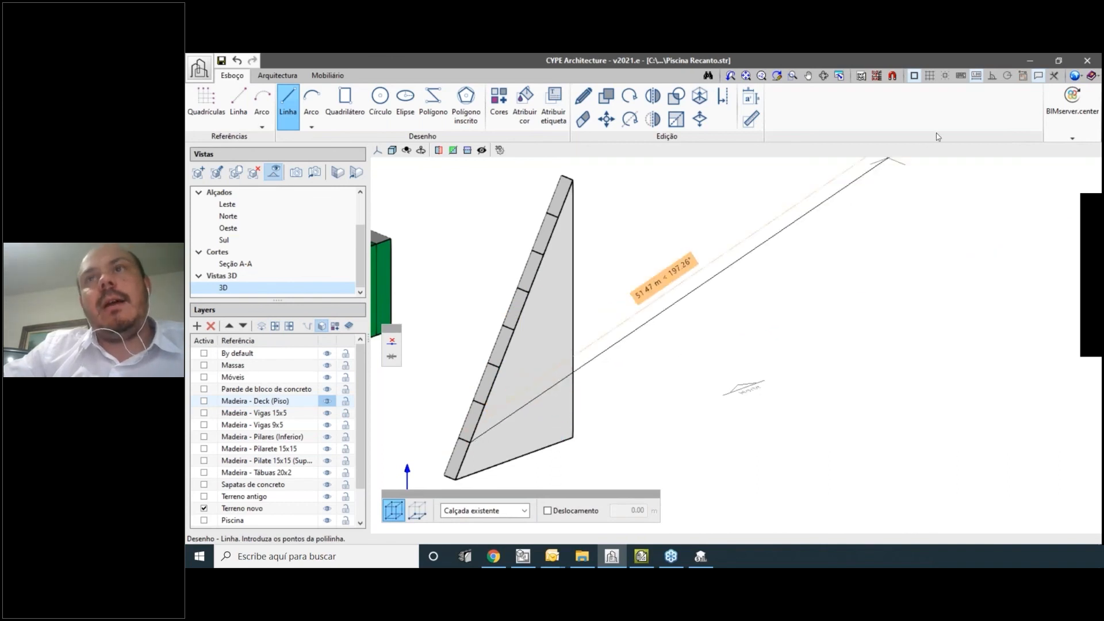
Copy the divided triangular slab side by side along its thickness until the block is nine slabs wide.
scroll(793, 259, "down", 3)
right_click(722, 312)
right_click(722, 312)
middle_click_drag(722, 299, 768, 278, "shift")
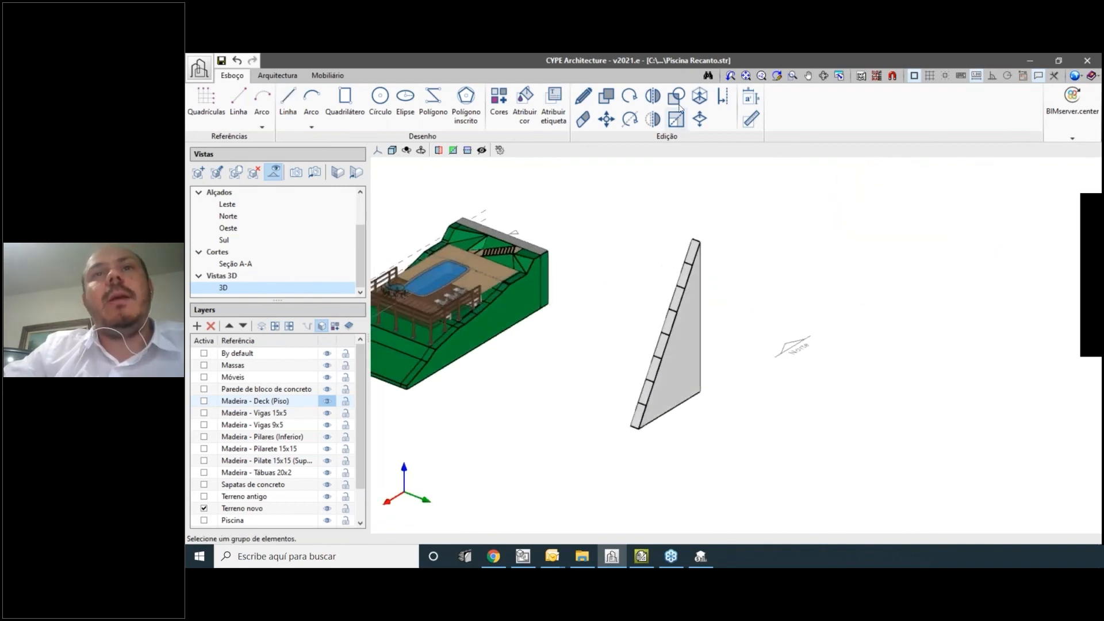
left_click(616, 97)
left_click_drag(621, 170, 743, 461)
right_click(741, 458)
scroll(678, 445, "up", 3)
left_click(593, 412)
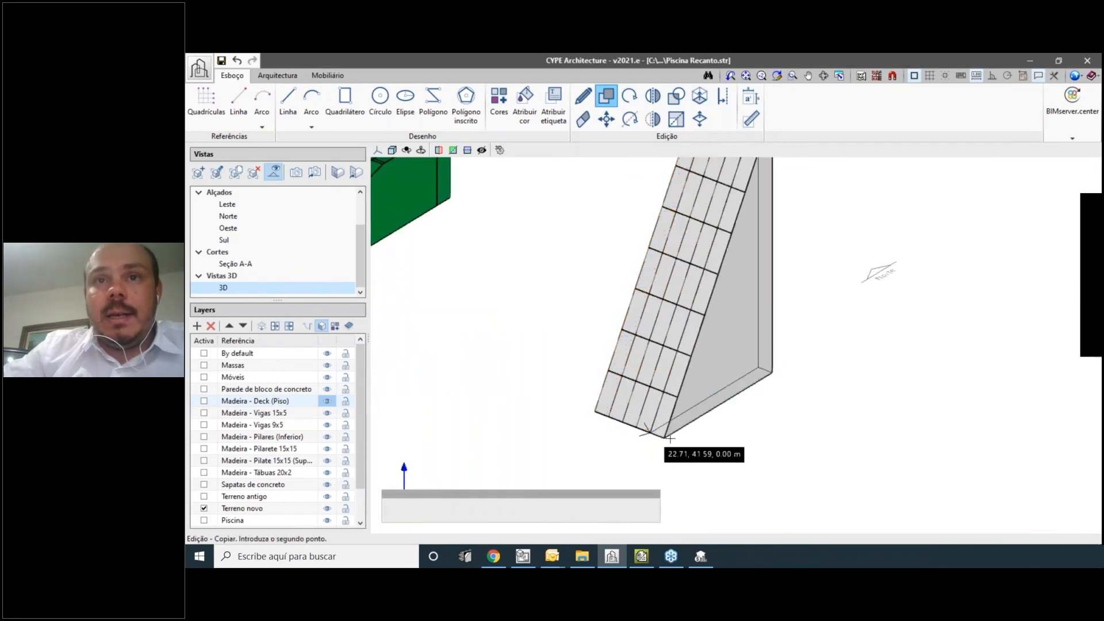
left_click(705, 454)
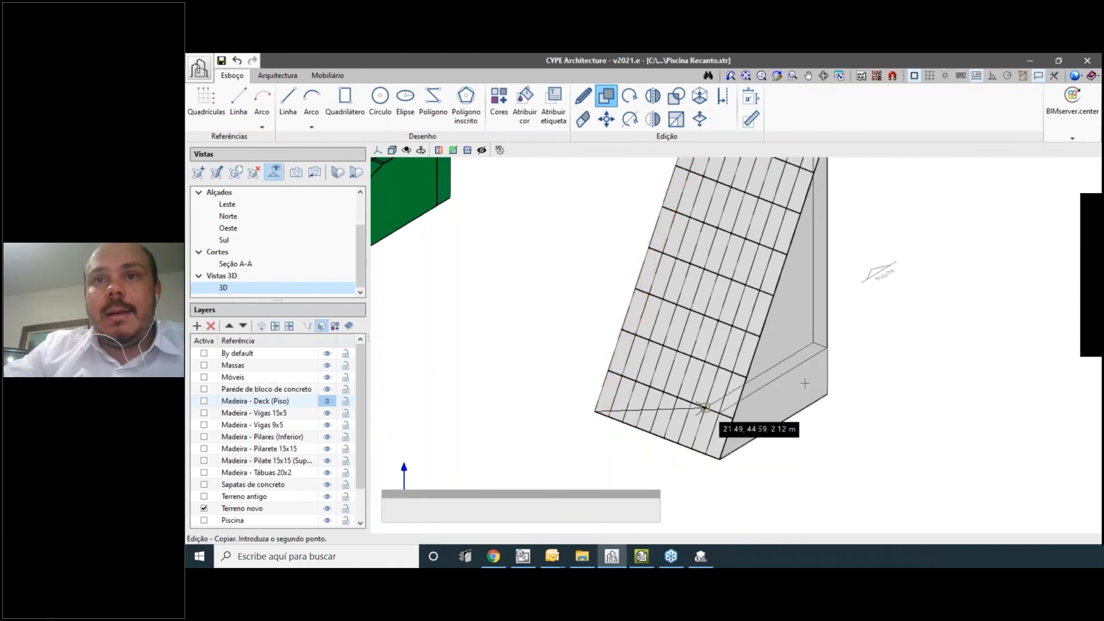
scroll(709, 403, "down", 2)
right_click(819, 379)
Set up a glazed surface (Superfície envidraçada) with a 0.05 m frame thickness, introduced by picking existing faces.
middle_click_drag(913, 300, 967, 371, "shift")
middle_click_drag(965, 210, 773, 374)
middle_click_drag(806, 340, 806, 314, "shift")
scroll(840, 347, "up", 4)
scroll(840, 347, "down", 6)
scroll(840, 347, "up", 2)
scroll(771, 242, "up", 1)
scroll(771, 242, "down", 2)
middle_click_drag(771, 242, 784, 245, "shift")
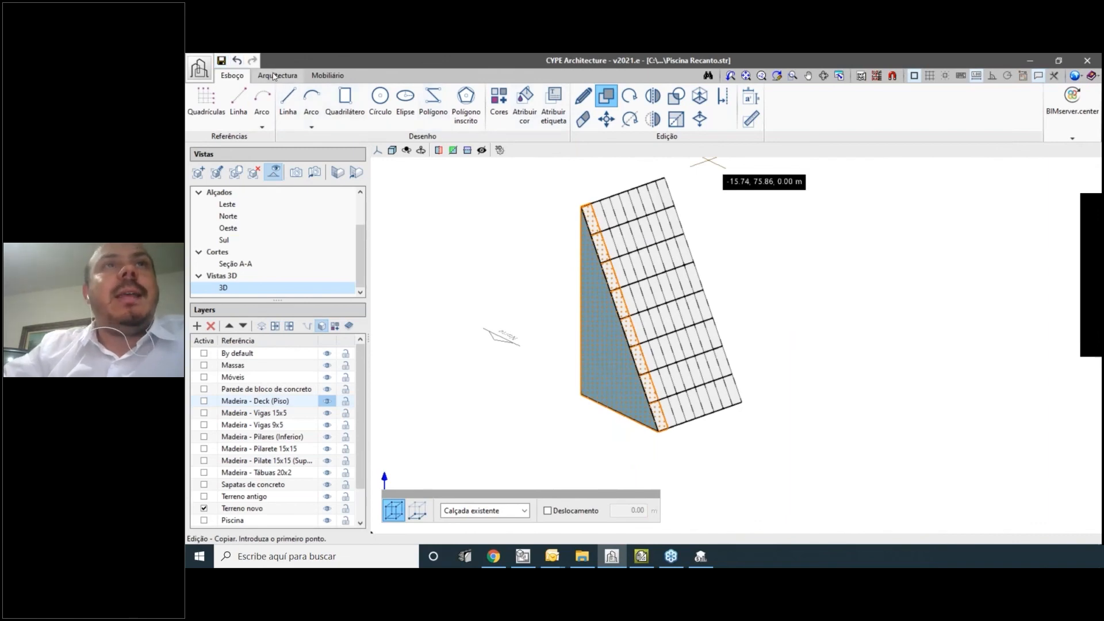
left_click(274, 76)
left_click(407, 114)
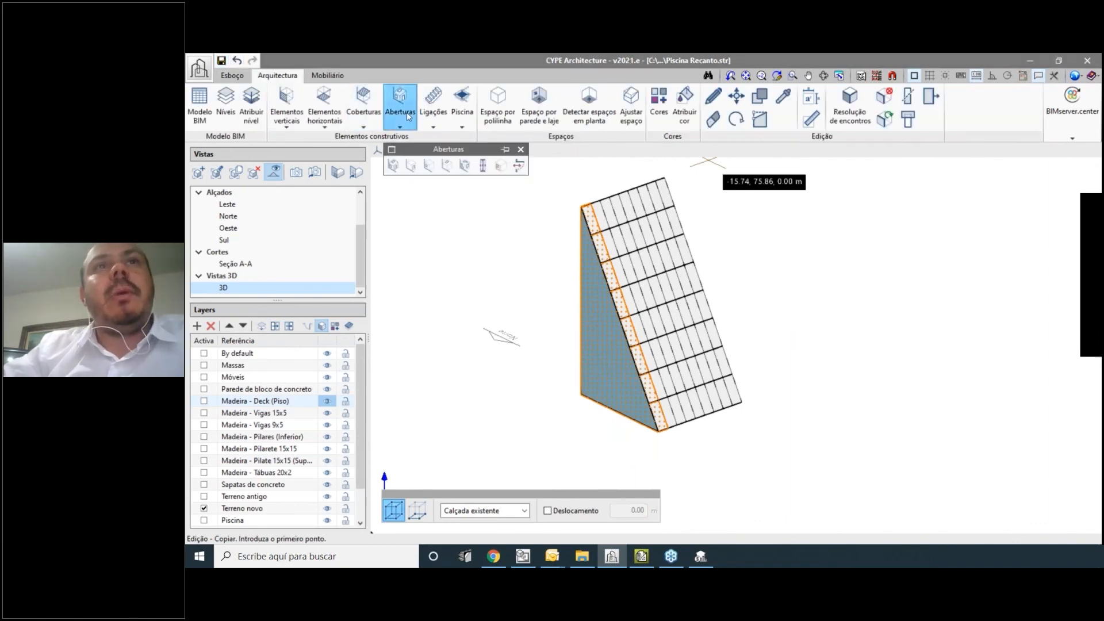
left_click(465, 166)
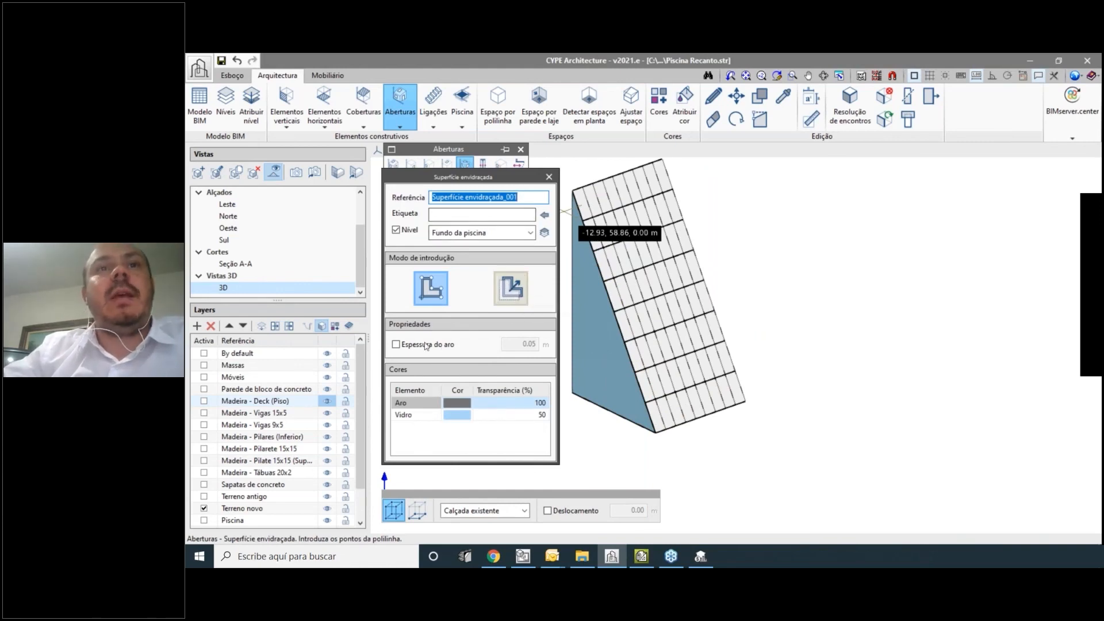
left_click(396, 345)
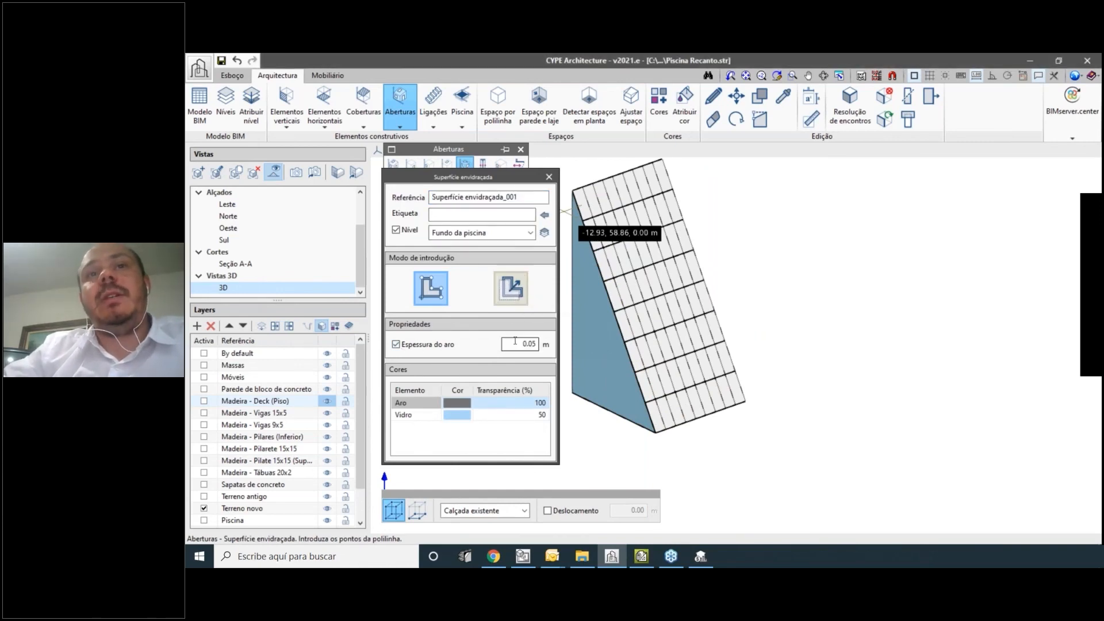
left_click(515, 341)
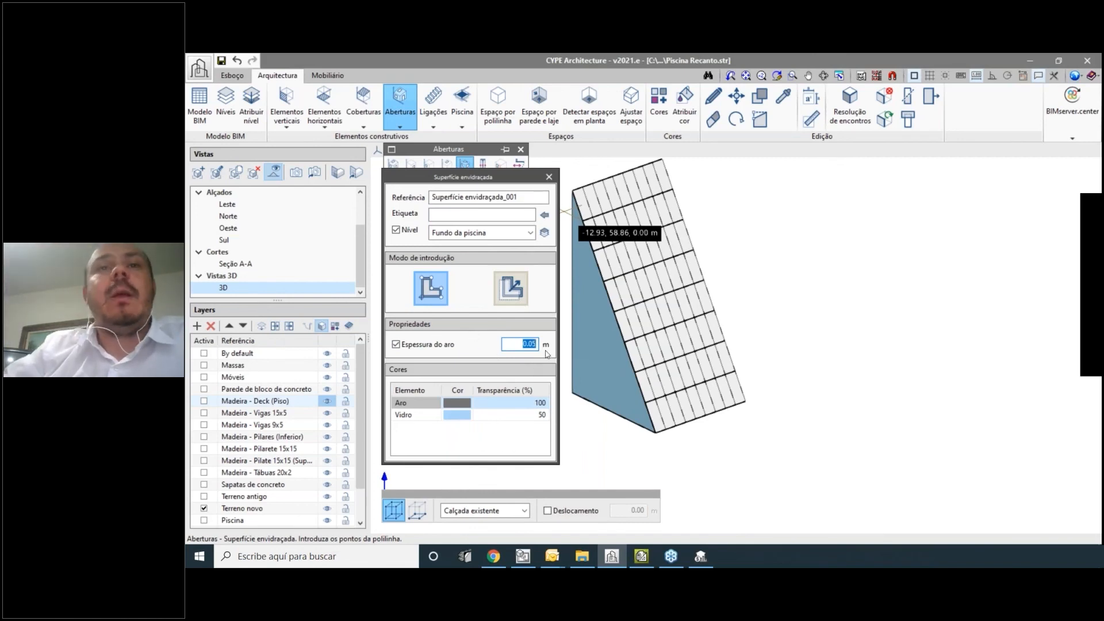
scroll(641, 396, "up", 4)
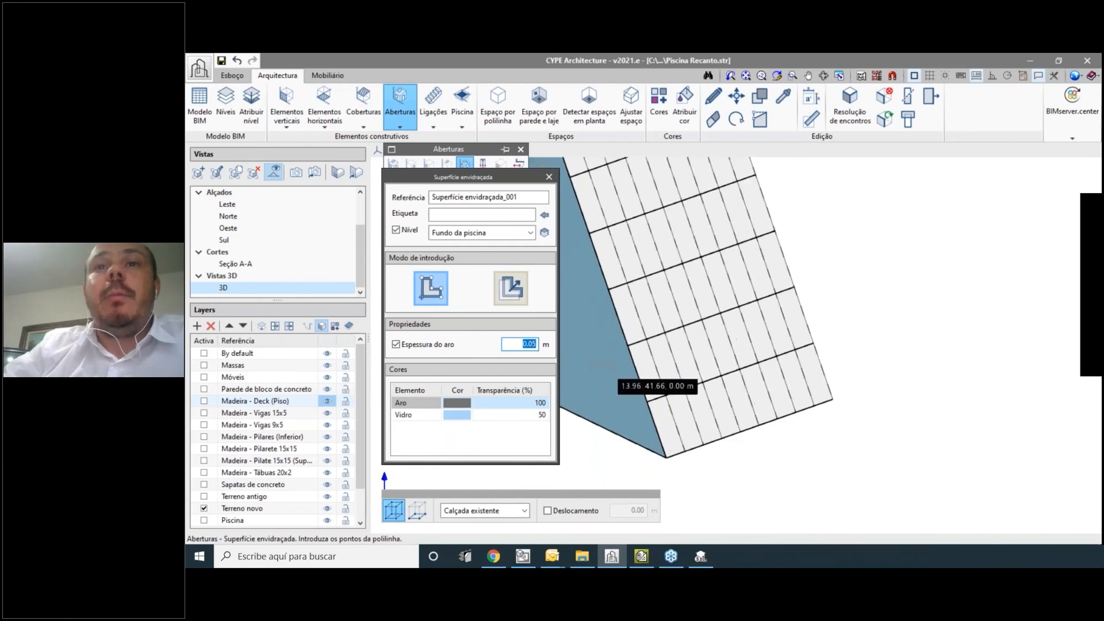
left_click(511, 289)
Turn each of the nine faces in the lowest row of the sloping side into a glazed surface.
scroll(666, 434, "up", 3)
left_click(666, 432)
left_click(692, 419)
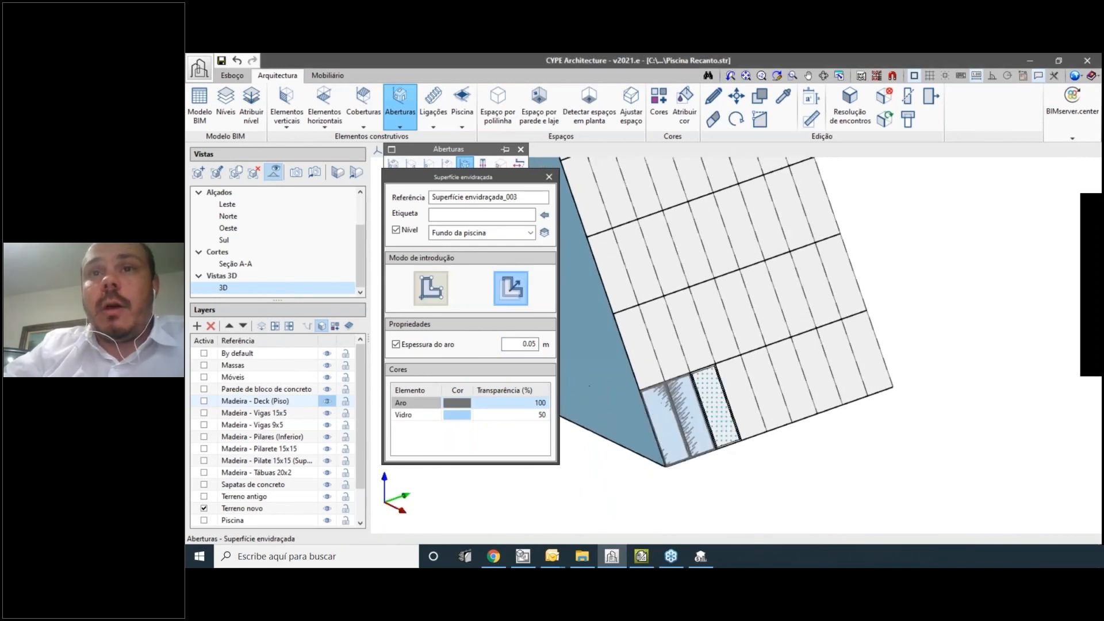
left_click(715, 405)
left_click(740, 396)
left_click(764, 388)
left_click(788, 380)
left_click(817, 370)
left_click(841, 362)
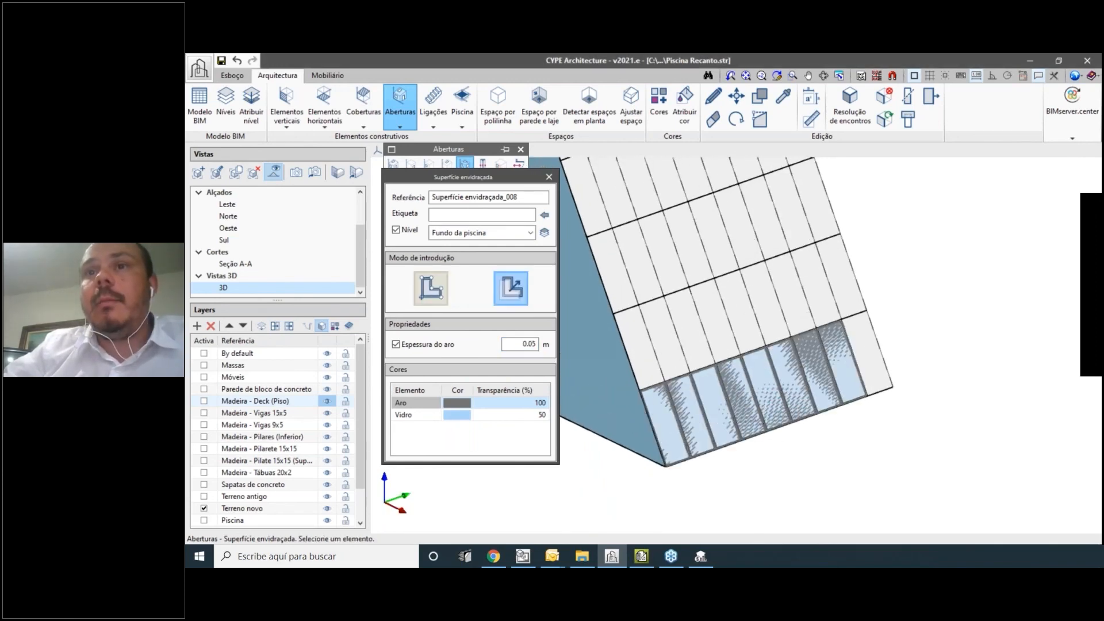
left_click(865, 352)
Glaze all nine faces in the second row from the ground of the sloping side.
left_click(635, 340)
left_click(661, 332)
left_click(687, 322)
left_click(714, 314)
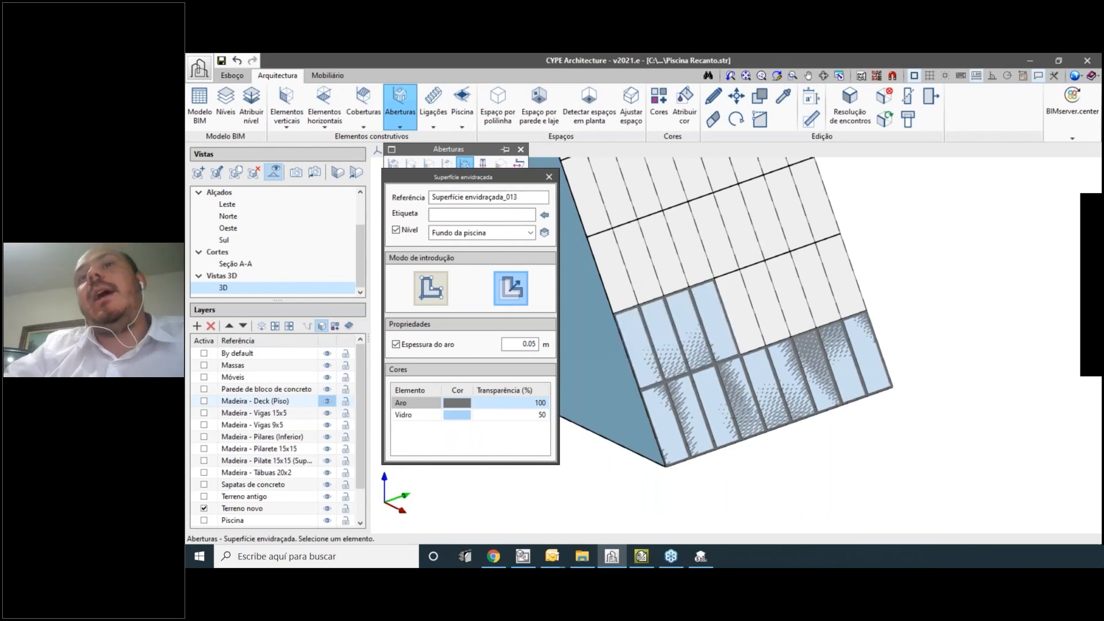
left_click(740, 305)
left_click(765, 297)
left_click(789, 288)
left_click(808, 294)
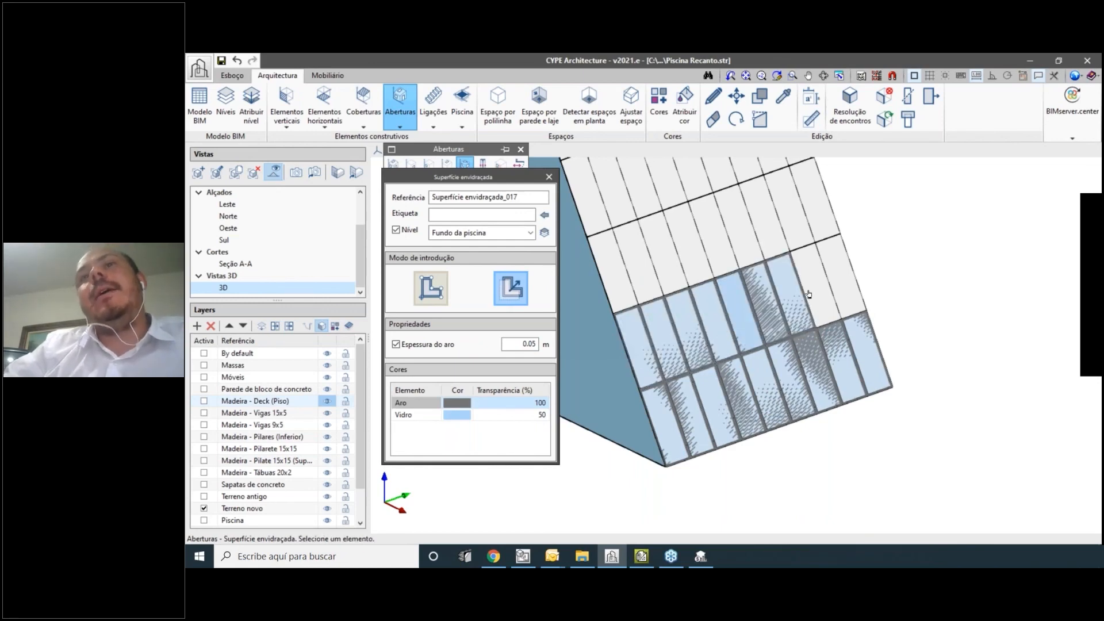
left_click(808, 294)
left_click(837, 282)
scroll(914, 386, "down", 5)
left_click(858, 332)
Glaze all nine faces in the third row from the ground of the sloping side.
scroll(803, 284, "up", 5)
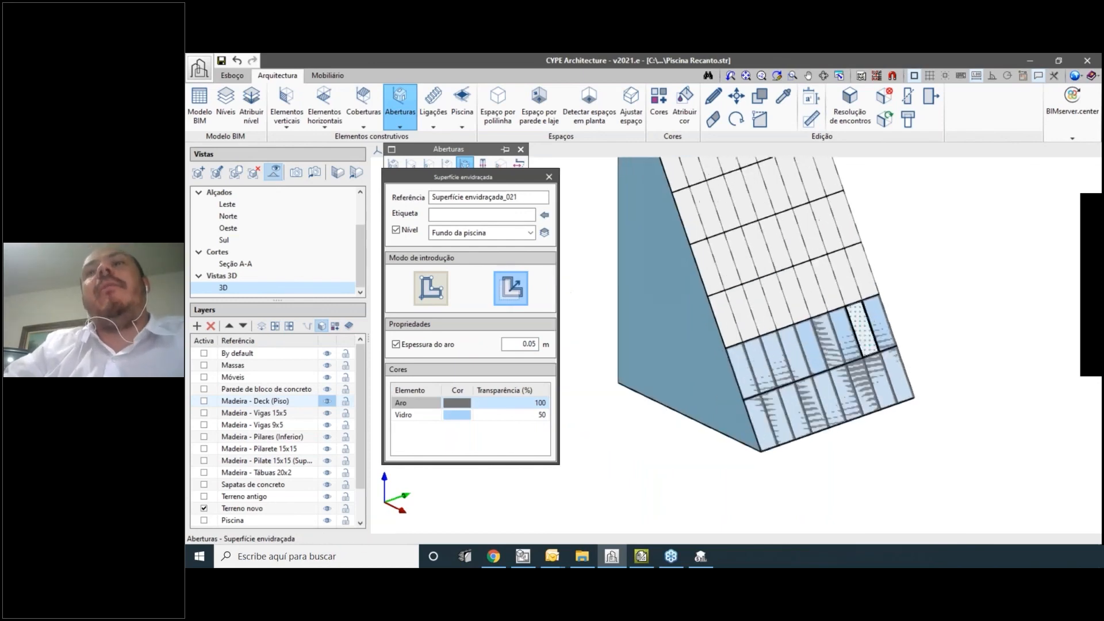
left_click(686, 332)
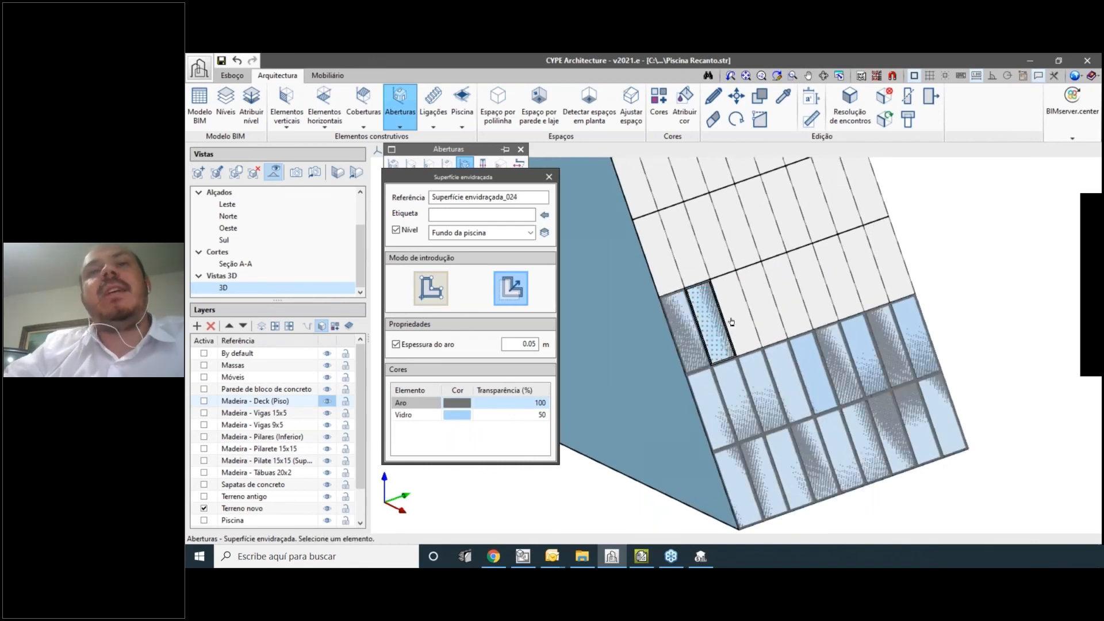
left_click(711, 323)
left_click(737, 314)
left_click(762, 305)
left_click(788, 295)
left_click(815, 286)
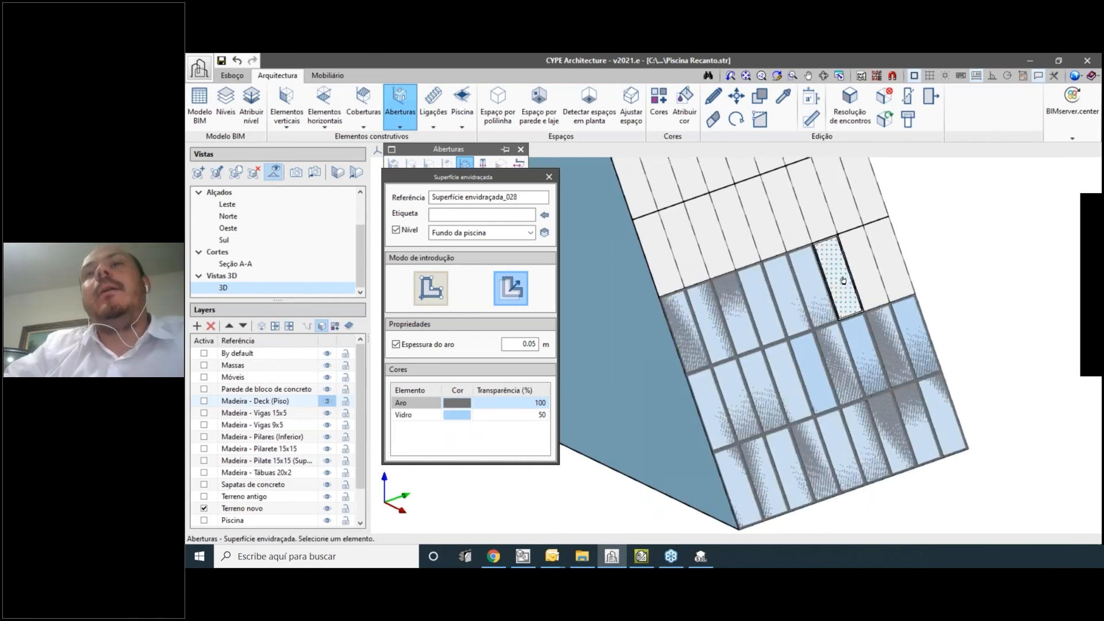
left_click(841, 277)
left_click(866, 268)
left_click(892, 259)
scroll(797, 446, "down", 5)
scroll(798, 446, "down", 3)
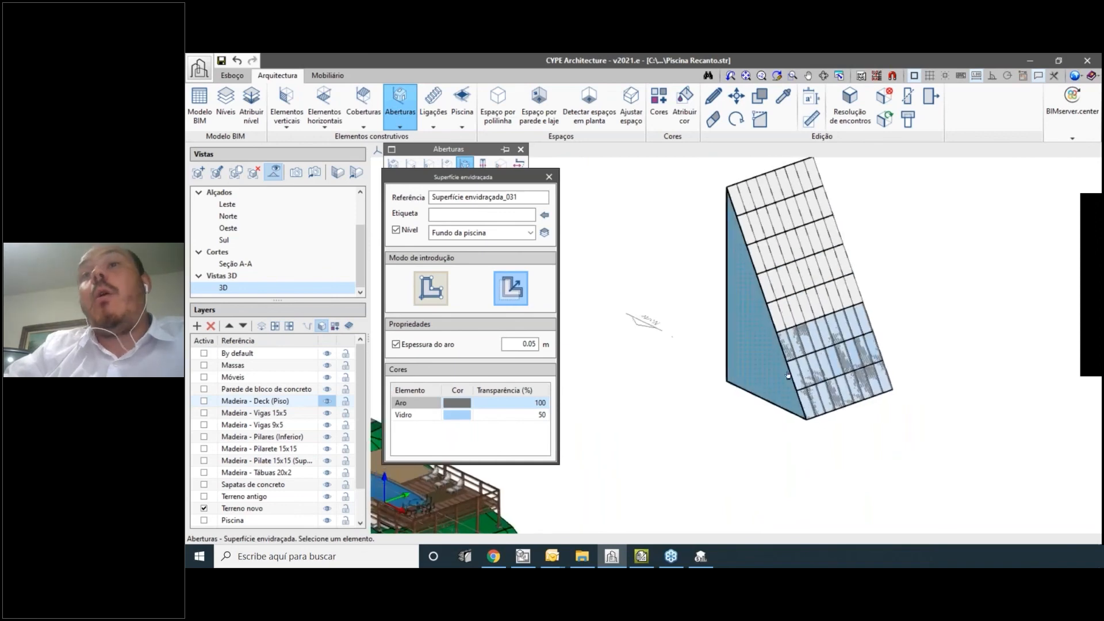
Draw three mutually overlapping 32-sided circles on the block's triangular end face, the second about 2 m in radius.
scroll(798, 446, "up", 3)
middle_click_drag(798, 446, 856, 358, "shift")
left_click(246, 77)
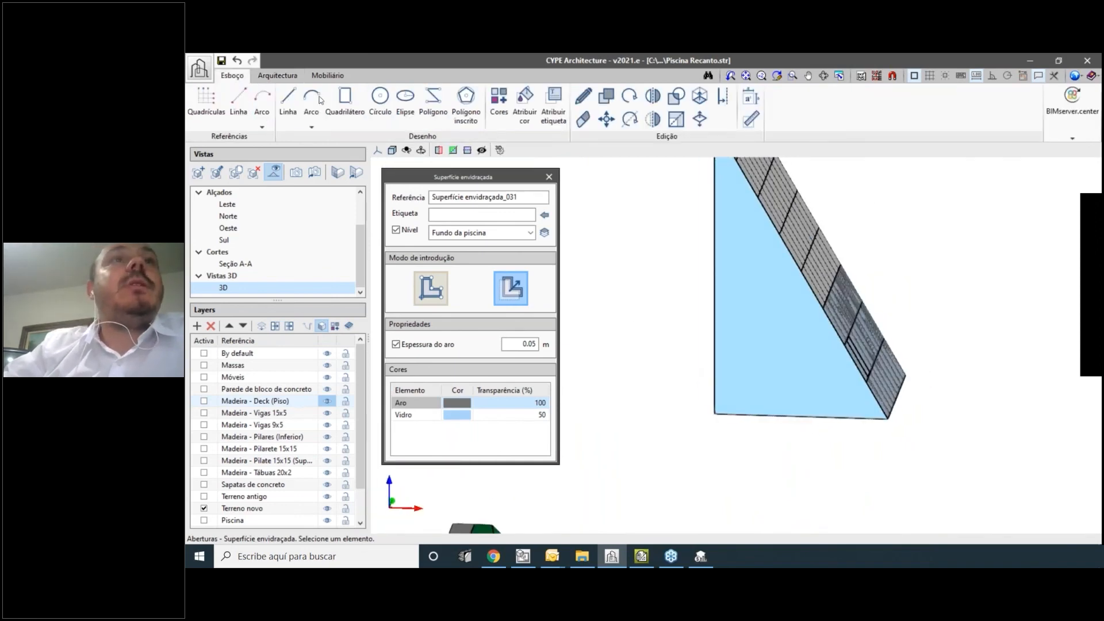
left_click(380, 104)
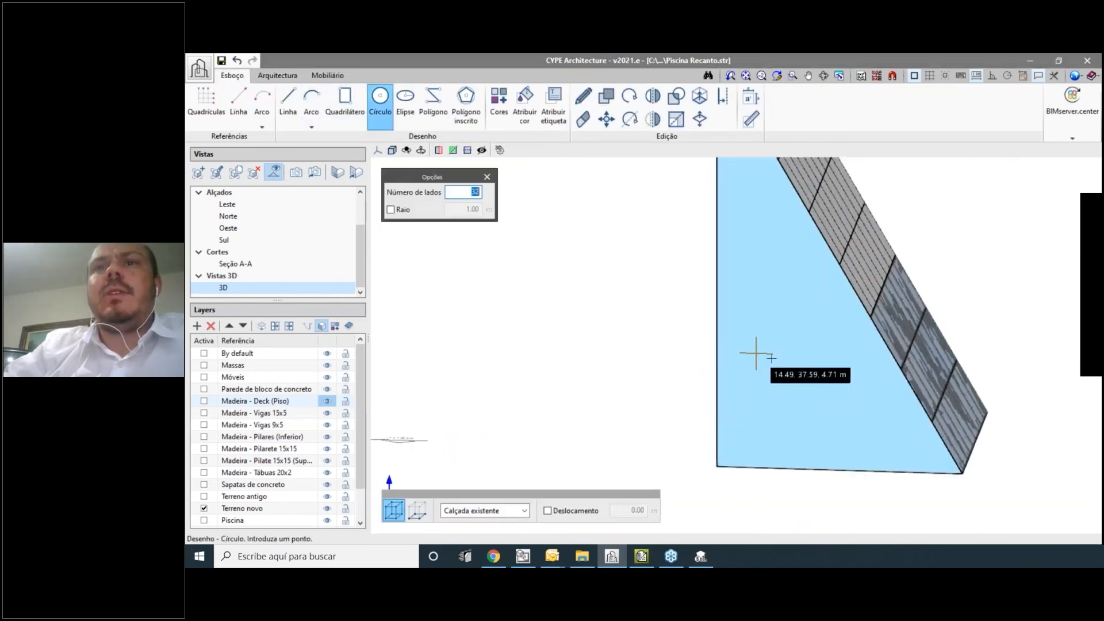
left_click(789, 361)
left_click(758, 376)
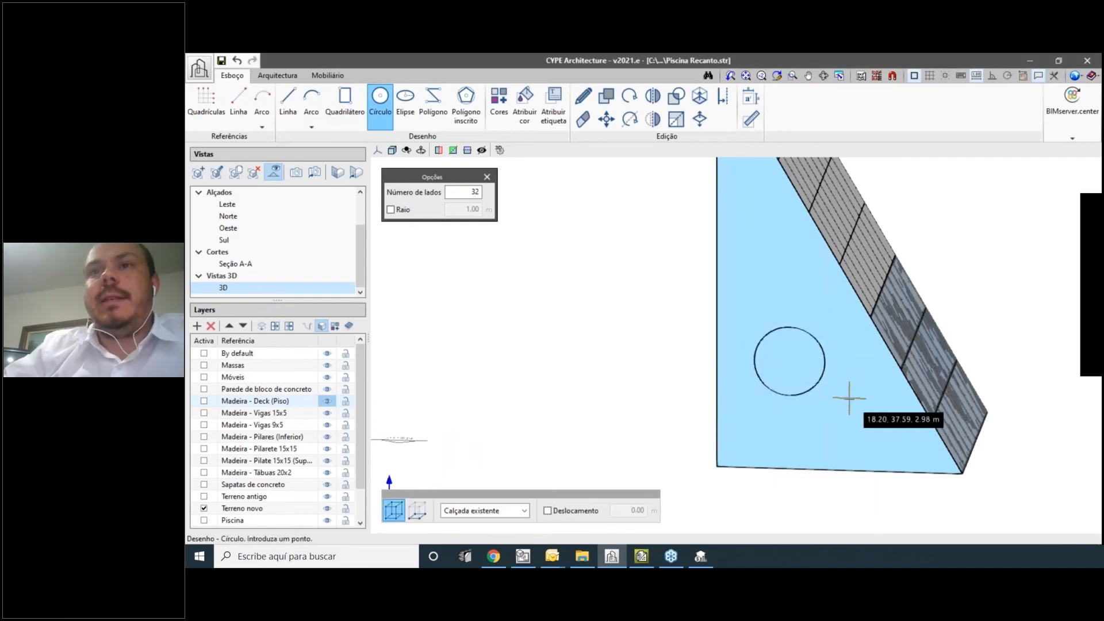
left_click(842, 401)
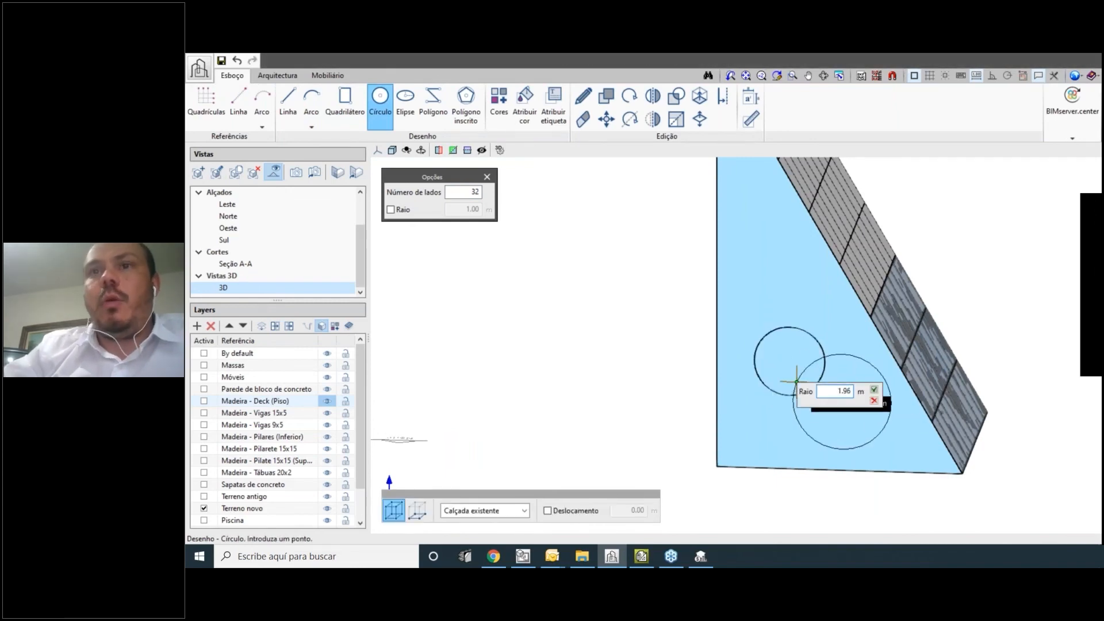
left_click(795, 384)
left_click(757, 431)
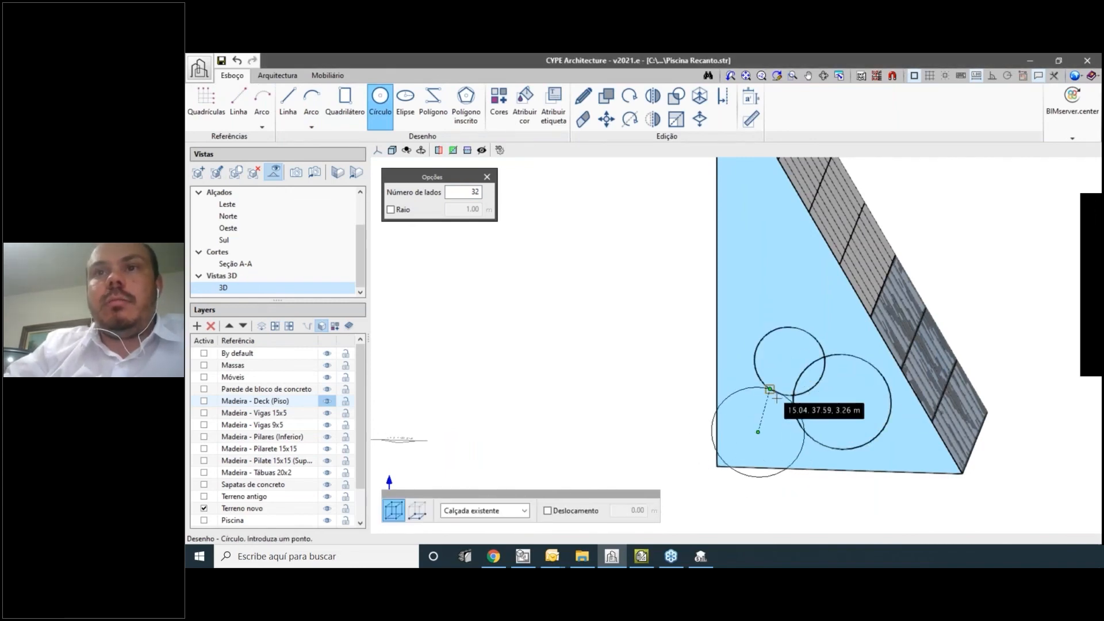
scroll(788, 402, "up", 3)
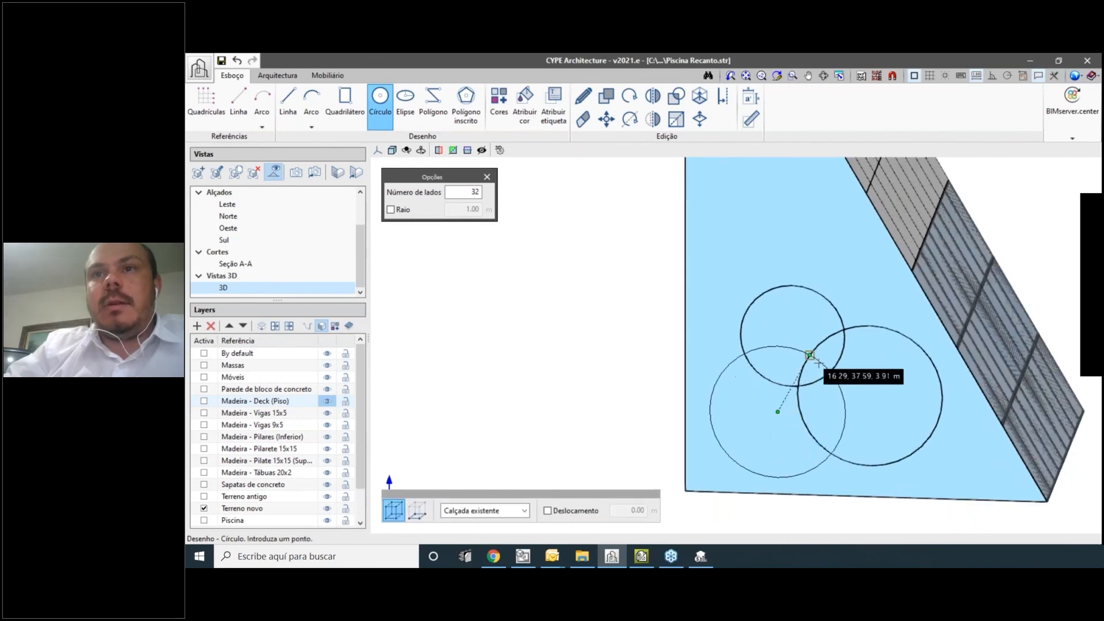
left_click(807, 350)
scroll(823, 299, "up", 4)
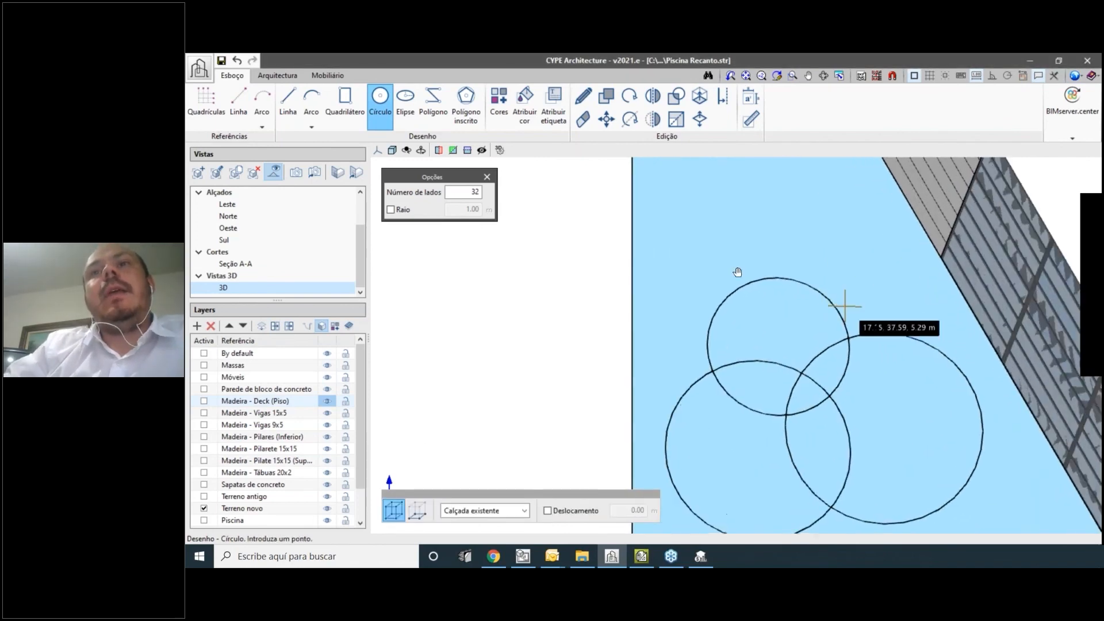
Create glazed surfaces with a 0.05 m frame in all seven regions formed by the three overlapping circles.
left_click(328, 75)
left_click(296, 76)
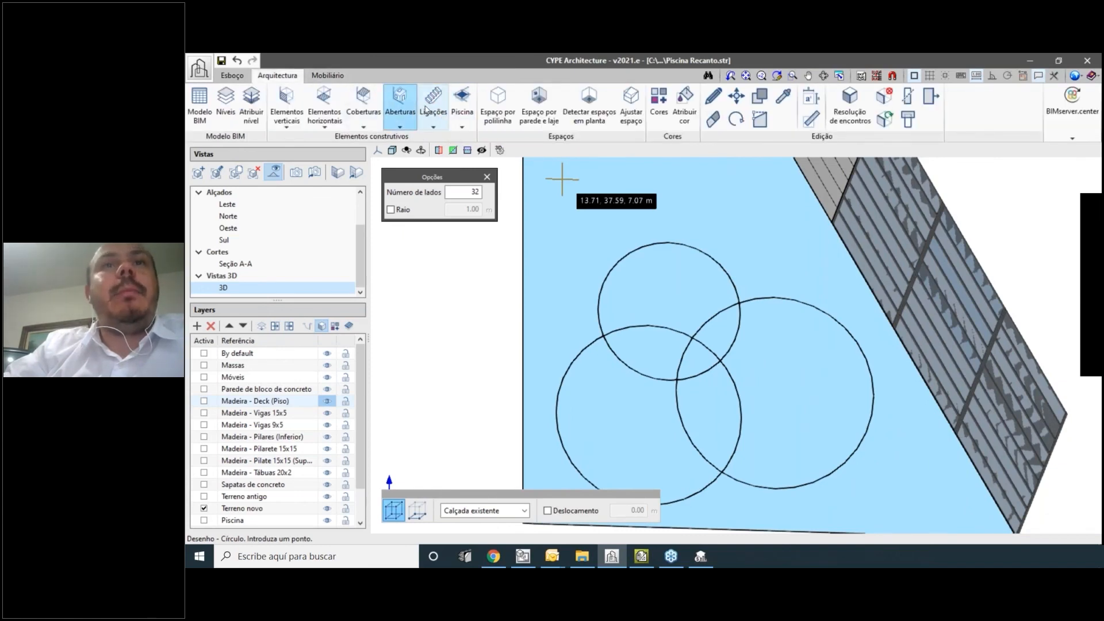
left_click(400, 104)
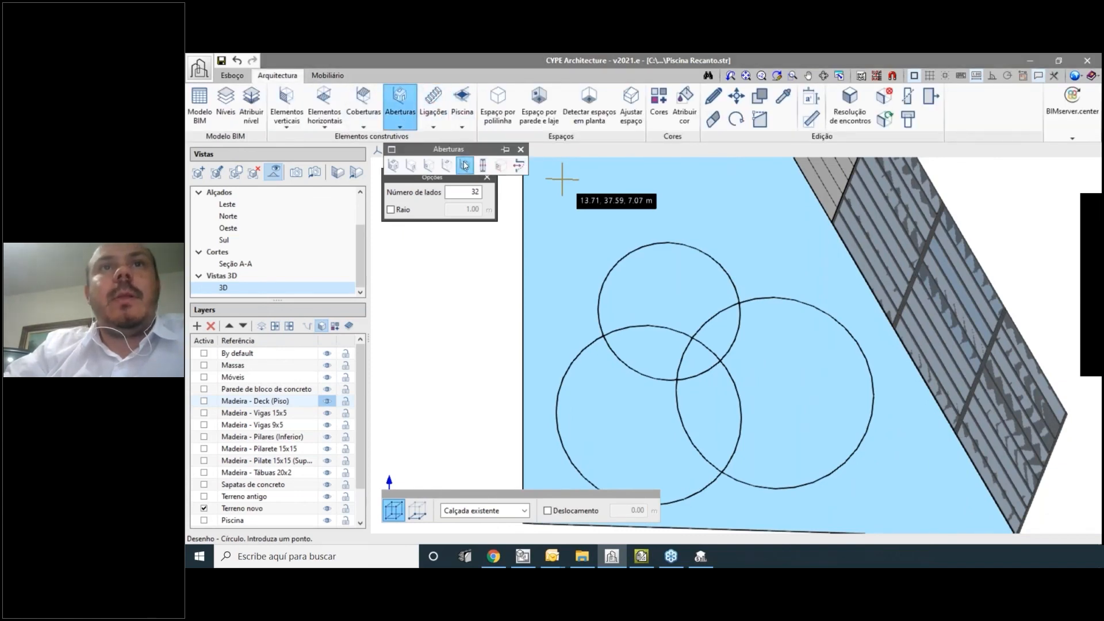
left_click(465, 166)
scroll(707, 361, "up", 1)
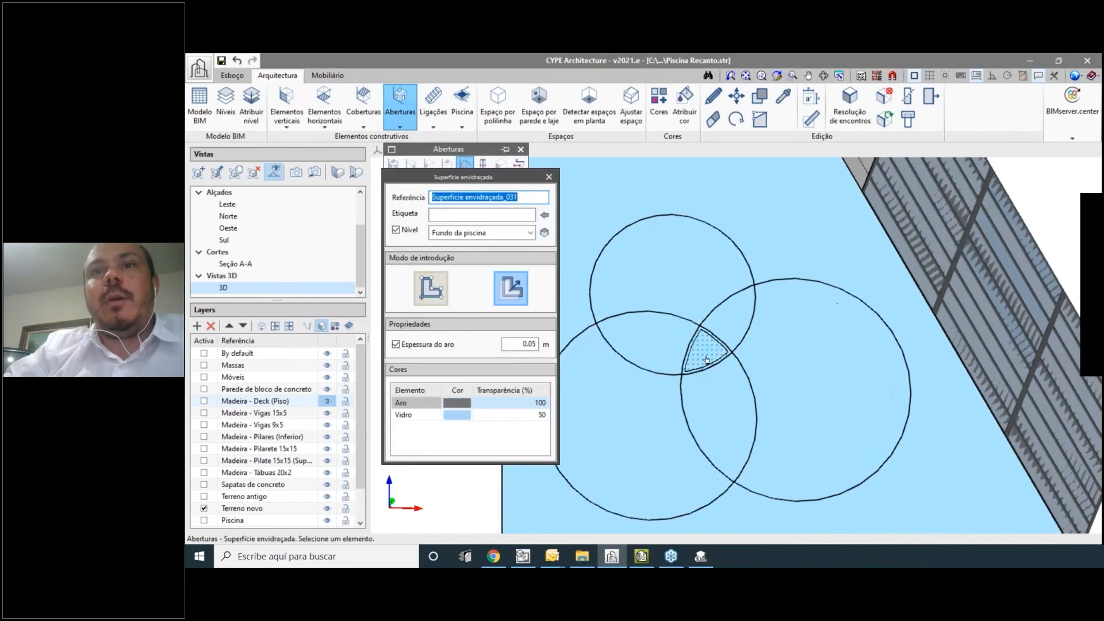
left_click(706, 359)
left_click(717, 402)
left_click(655, 402)
left_click(661, 339)
left_click(679, 288)
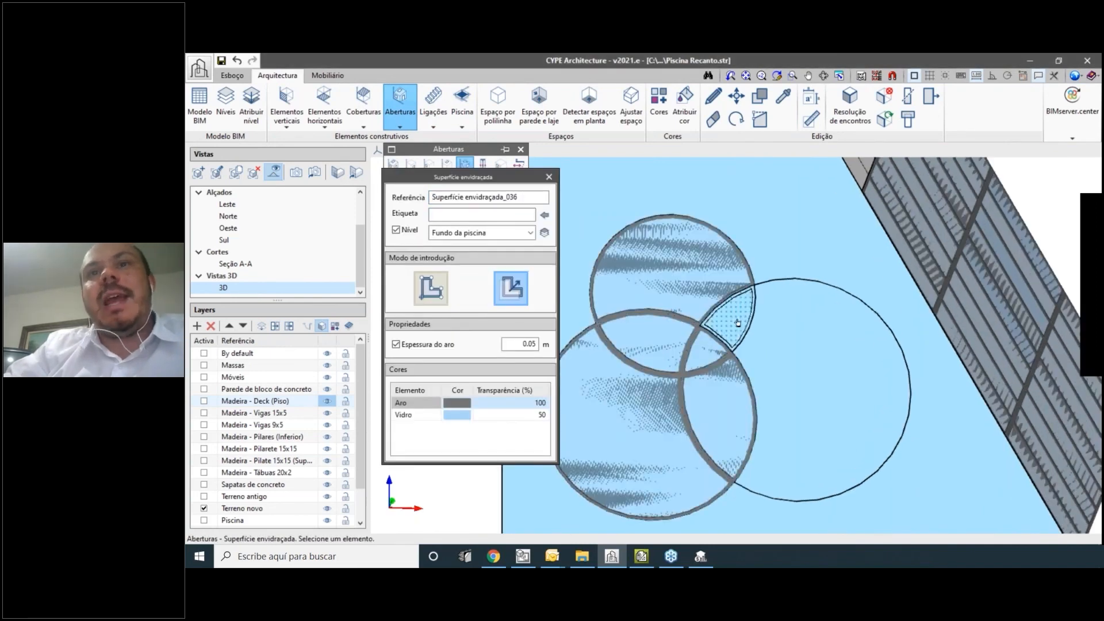
left_click(735, 321)
left_click(806, 391)
scroll(807, 390, "down", 4)
scroll(735, 451, "up", 3)
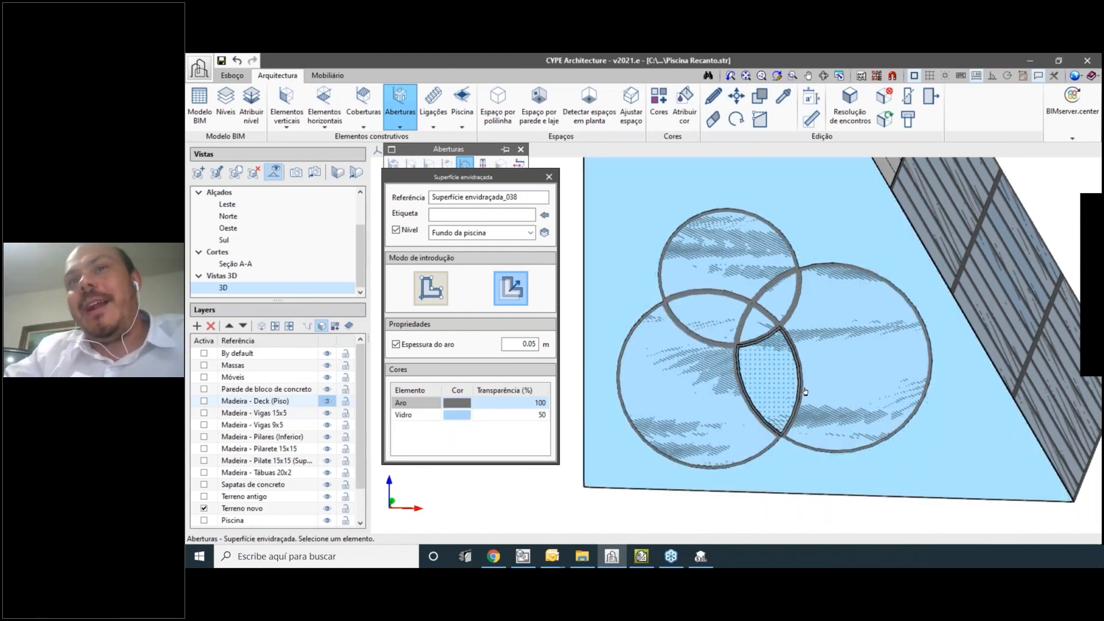
Hide the sketch geometry so that only the framed glazed surfaces are displayed in the 3D view.
scroll(829, 372, "up", 2)
scroll(829, 372, "down", 4)
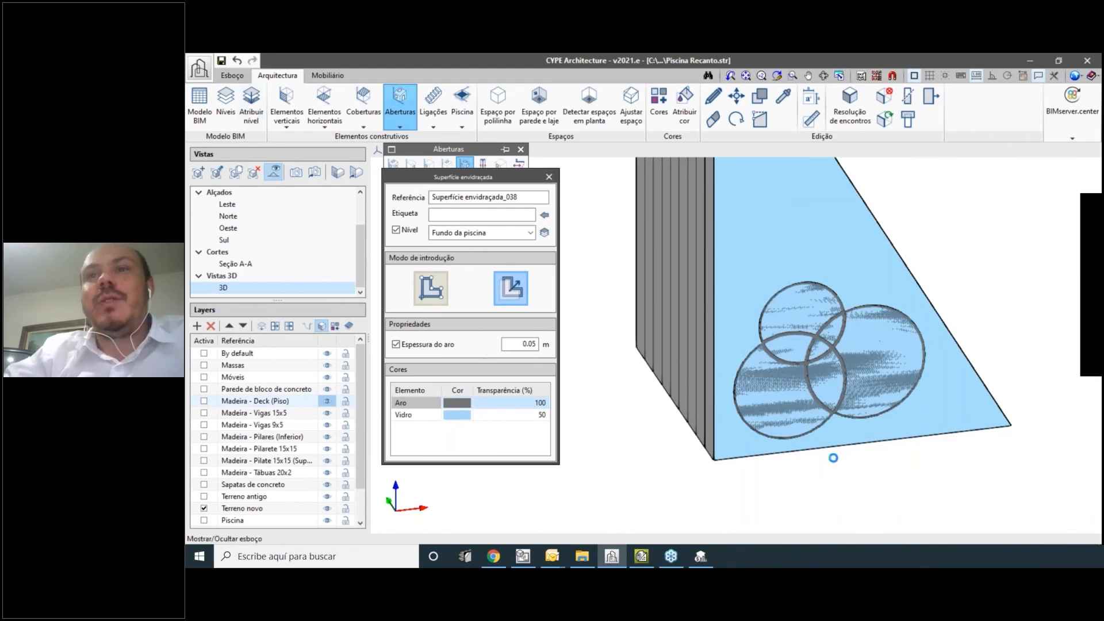
middle_click_drag(832, 457, 794, 474)
scroll(794, 473, "up", 1)
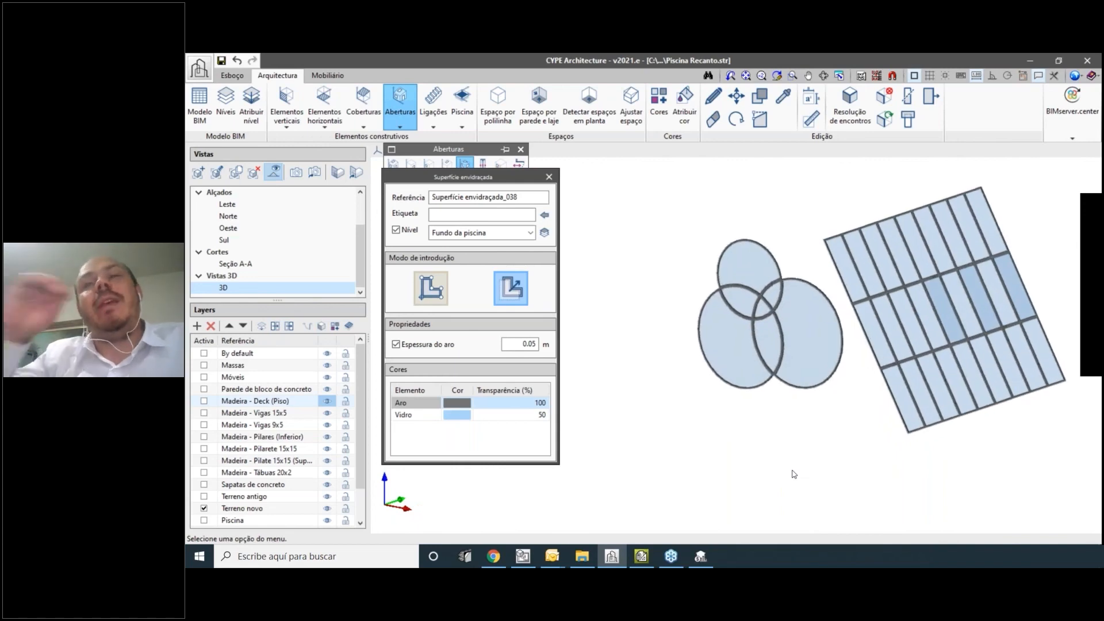
scroll(795, 388, "up", 2)
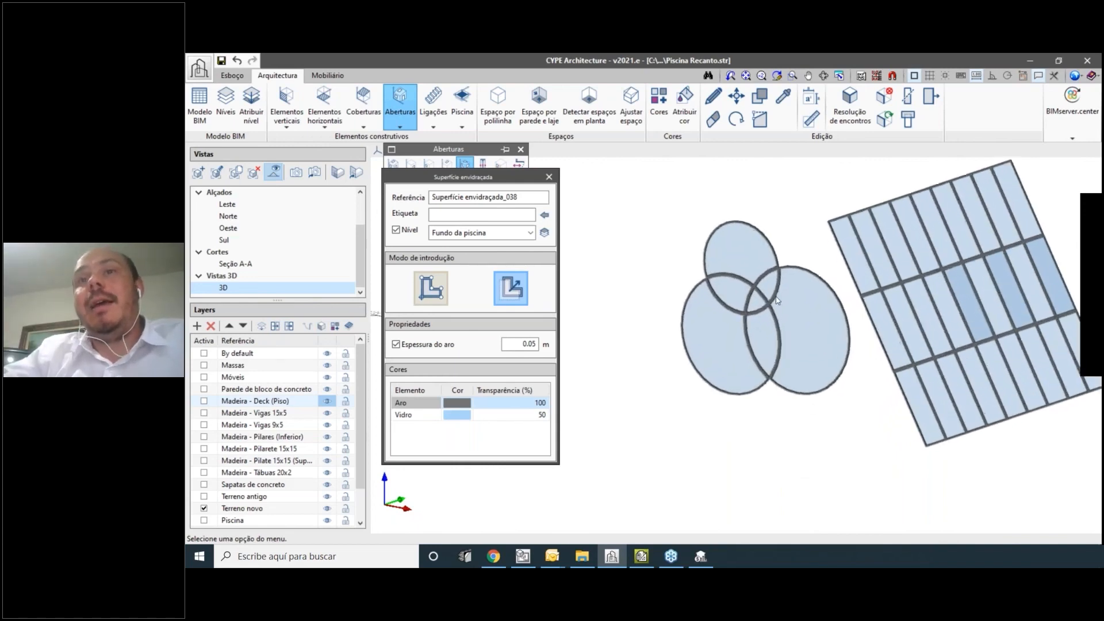
Delete the glazed surfaces of the overlapping circles and the gridded sloping side from the pool model.
left_click(720, 117)
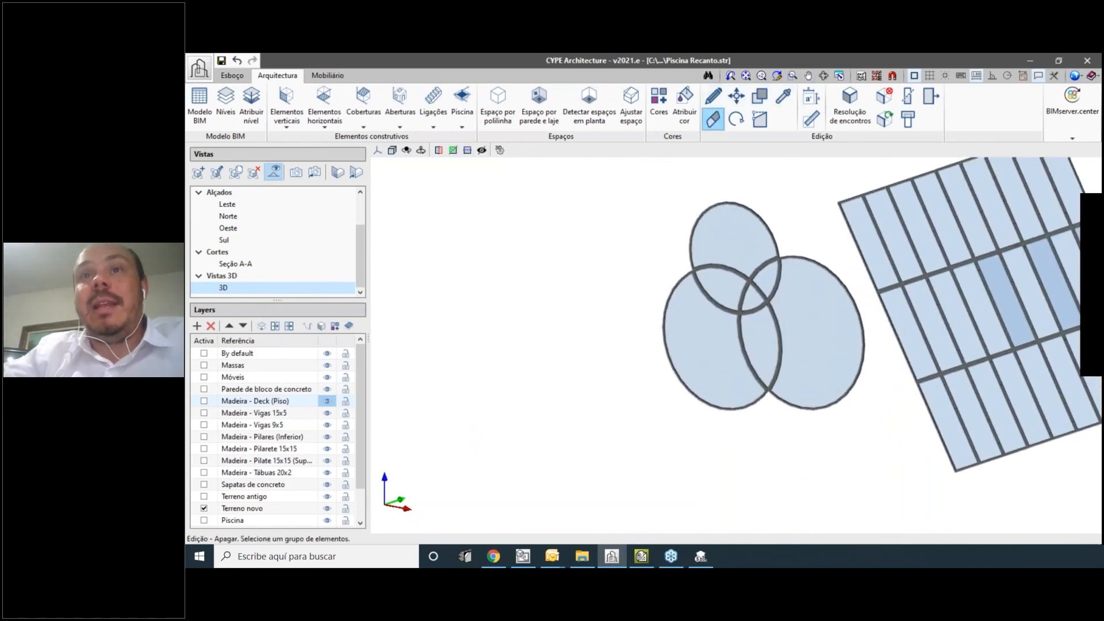
left_click(819, 404)
scroll(813, 431, "down", 3)
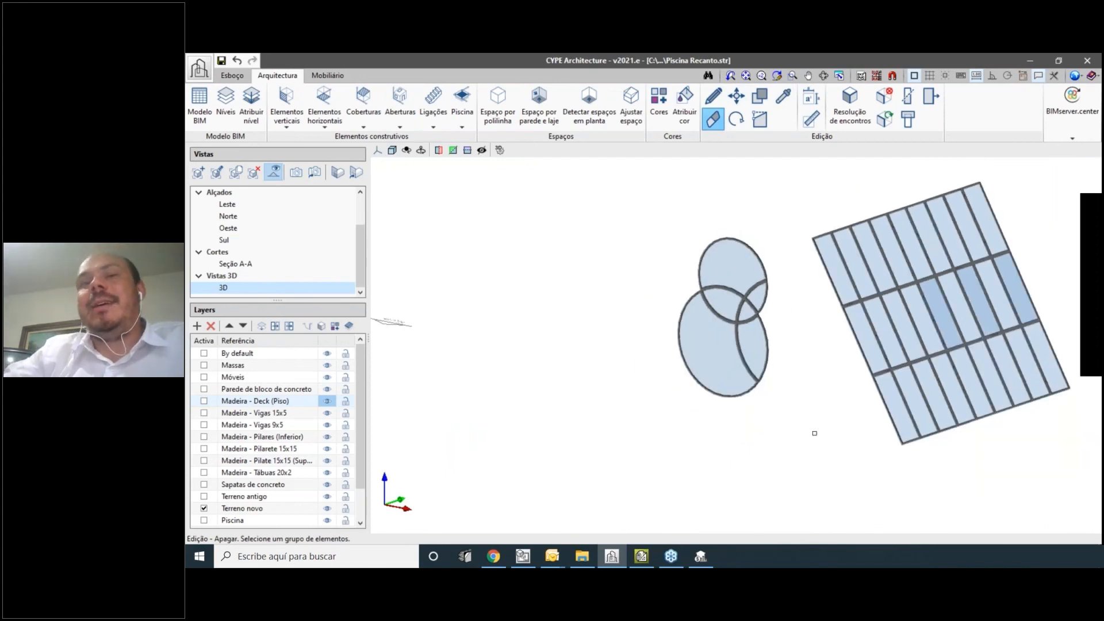
scroll(749, 432, "down", 4)
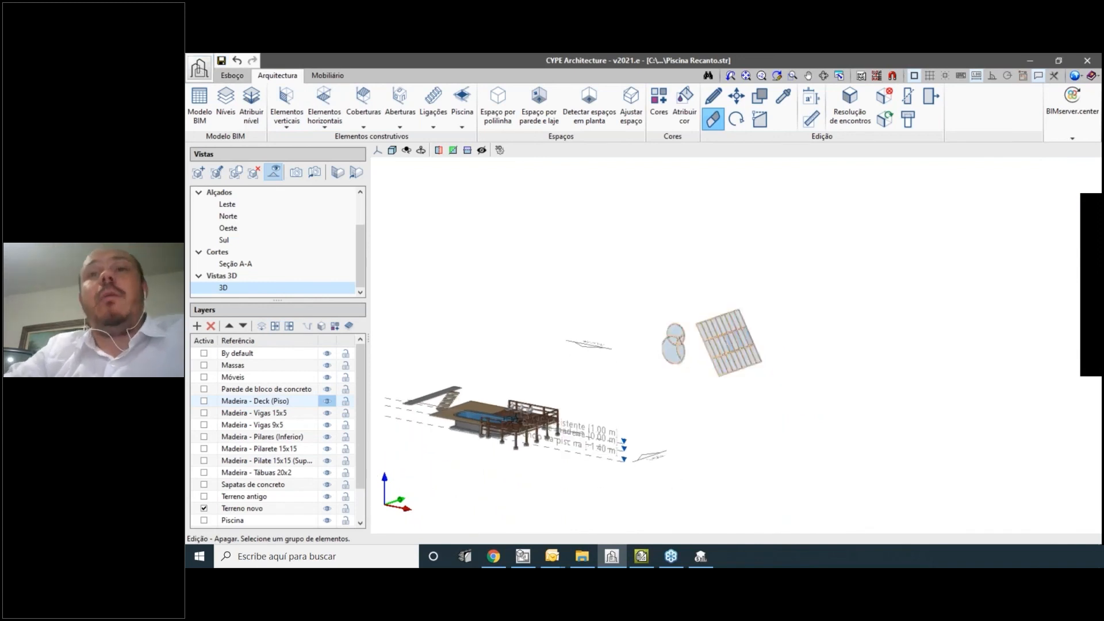
Open the recent project "CEFI 2020e - Sin boceto.str" without saving the current pool project.
left_click(198, 69)
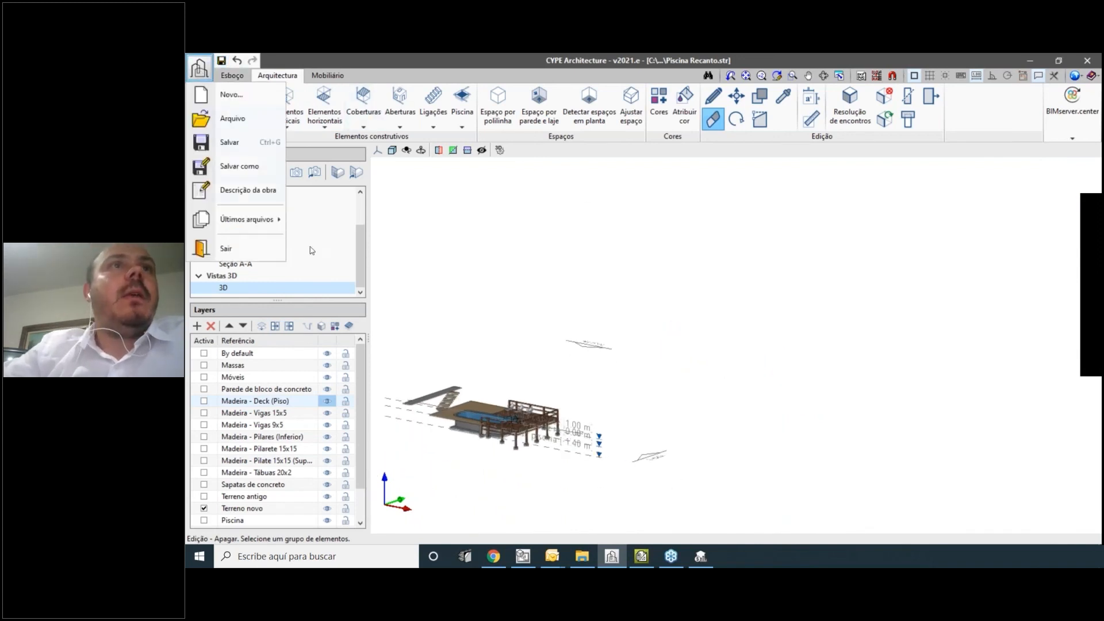
mouse_move(268, 230)
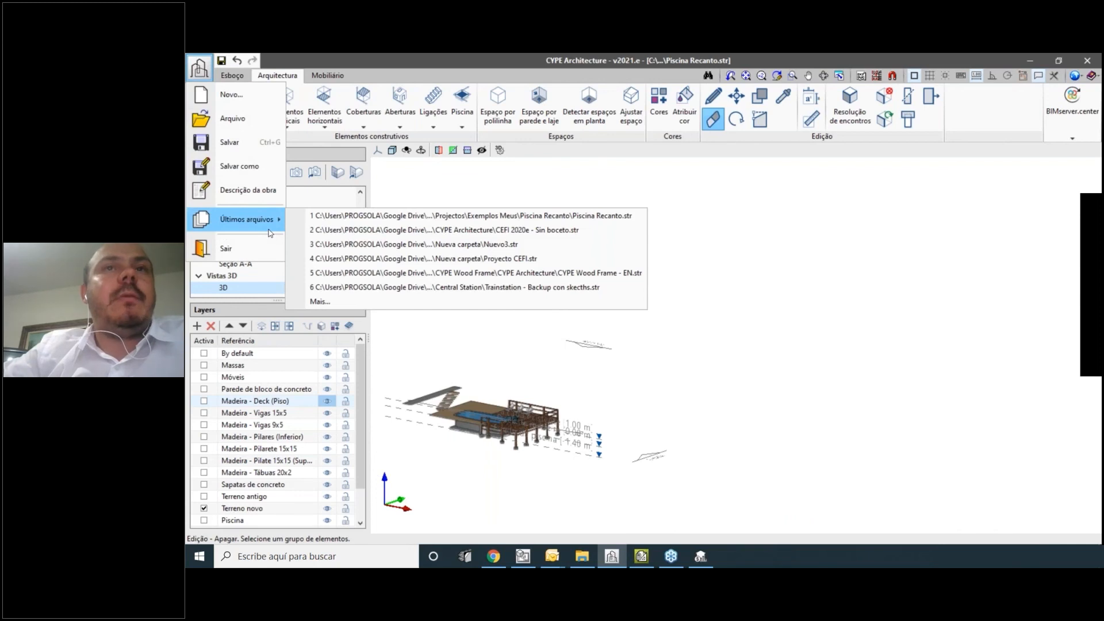
left_click(626, 231)
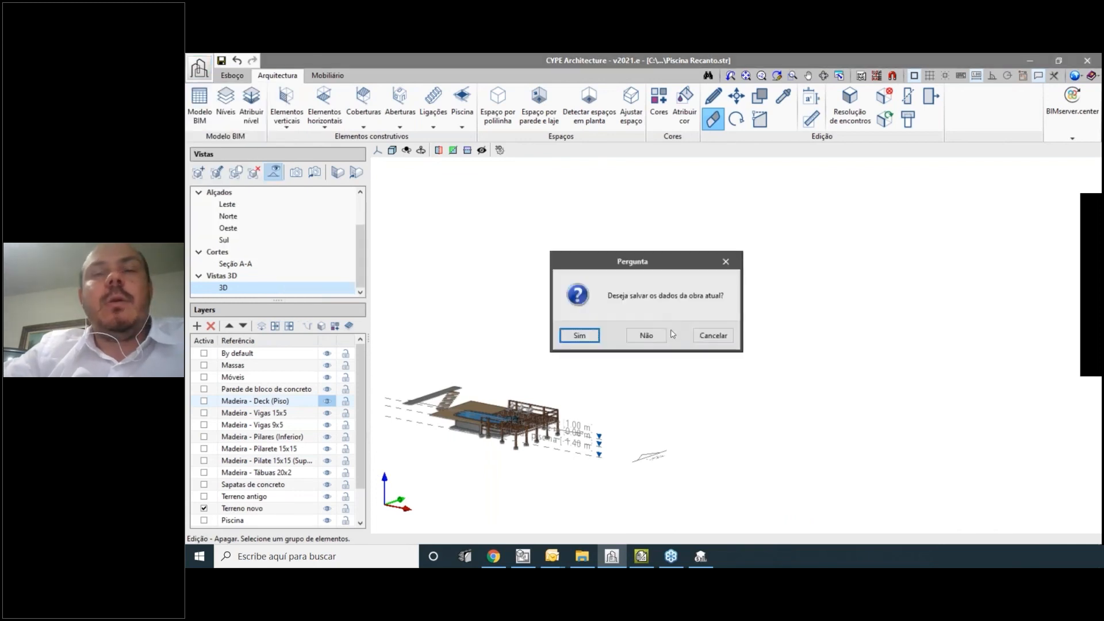
left_click(646, 335)
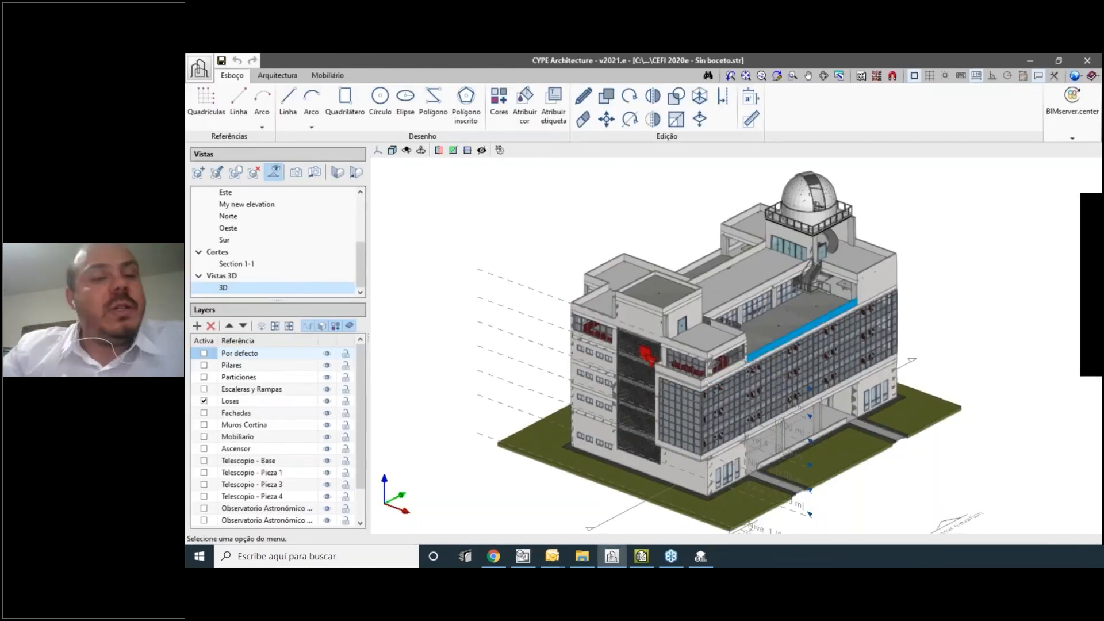
Examine the CEFI building from several sides and display it in the frontal XZ elevation.
scroll(841, 343, "up", 5)
middle_click_drag(841, 343, 947, 307, "shift")
scroll(942, 405, "down", 3)
scroll(920, 371, "up", 2)
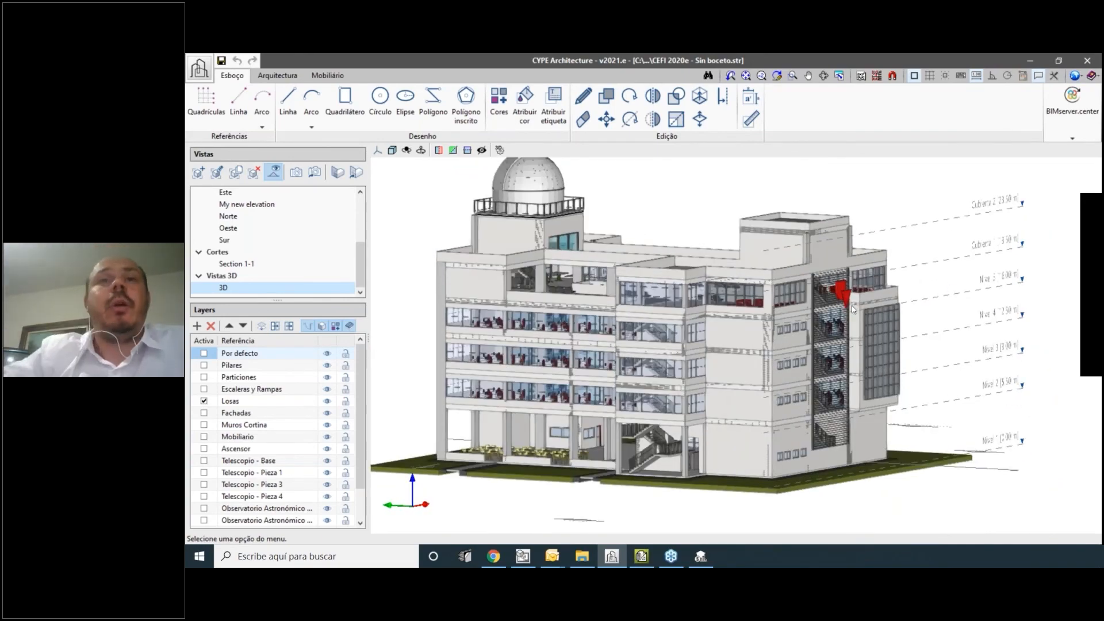
scroll(853, 308, "down", 2)
scroll(911, 320, "up", 3)
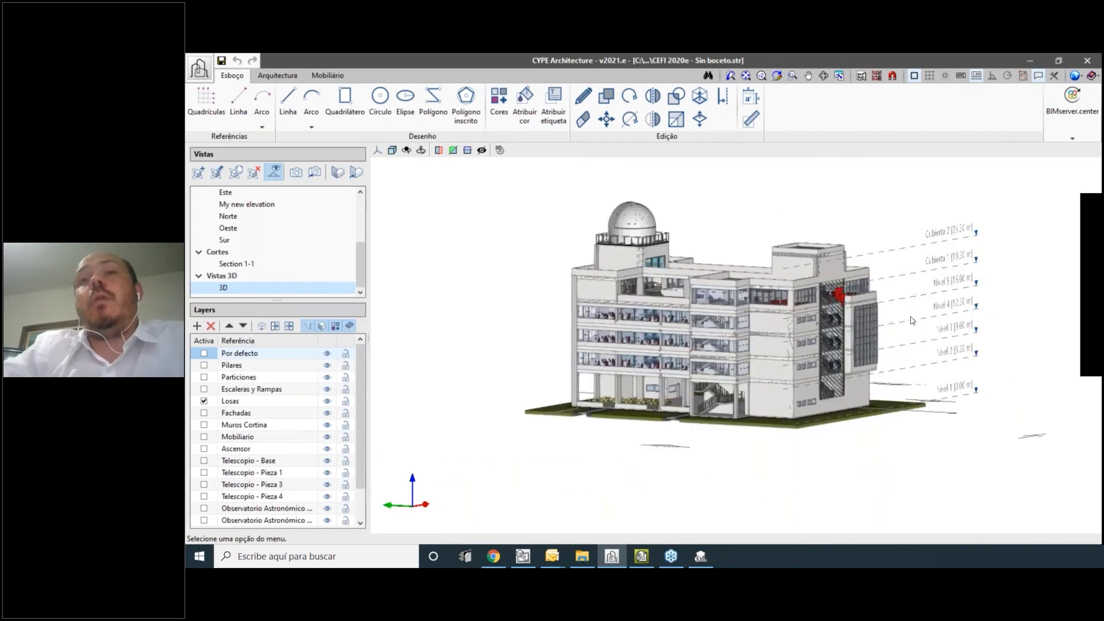
left_click(376, 154)
left_click(407, 172)
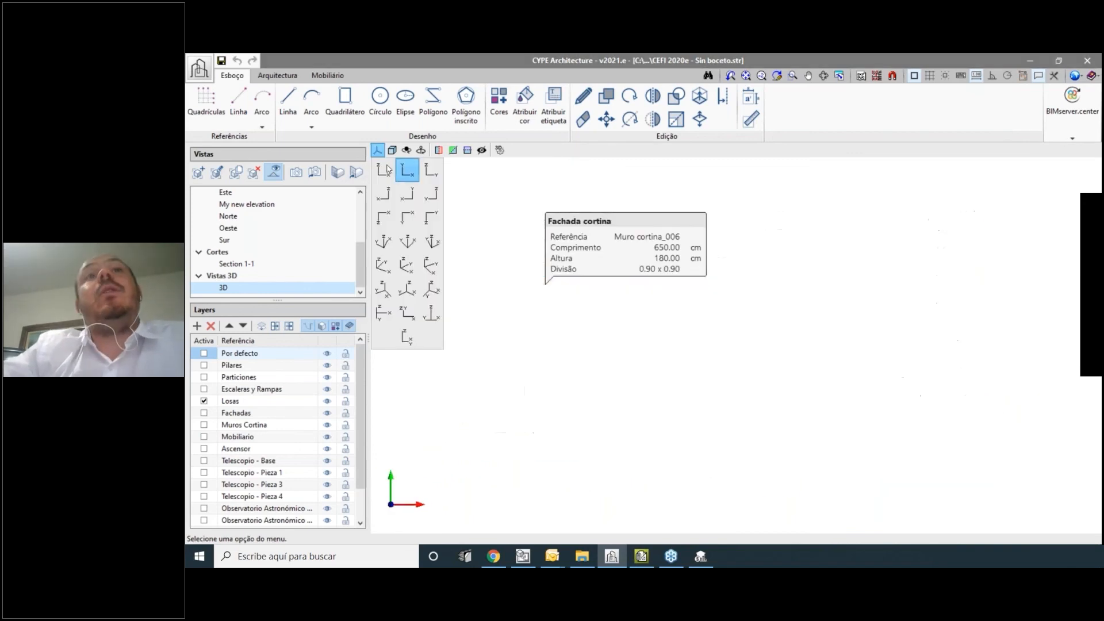
left_click(383, 172)
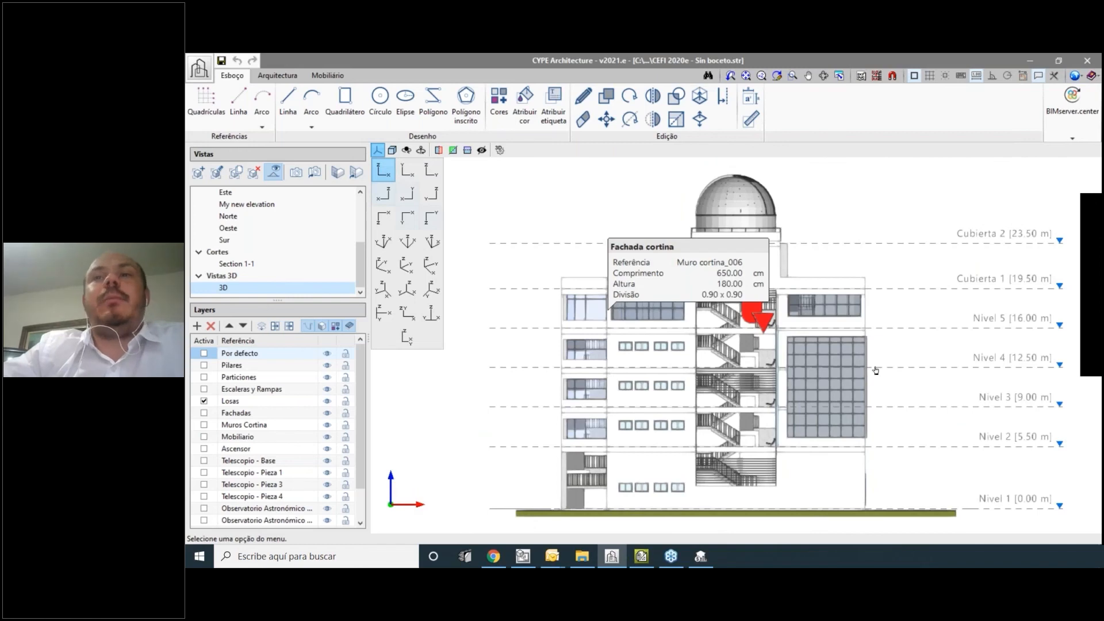
middle_click_drag(874, 371, 897, 346)
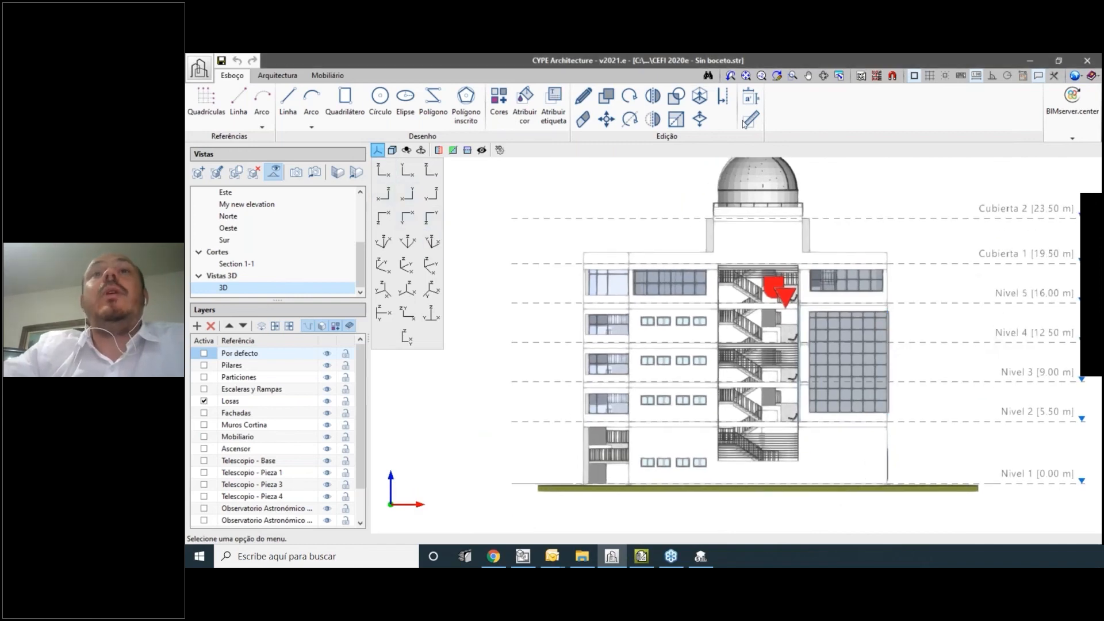
Copy the building elements crossing the Nivel 4 and Nivel 5 storeys vertically upward by 22.75 m, using orthogonal tracking.
left_click(278, 76)
left_click(759, 96)
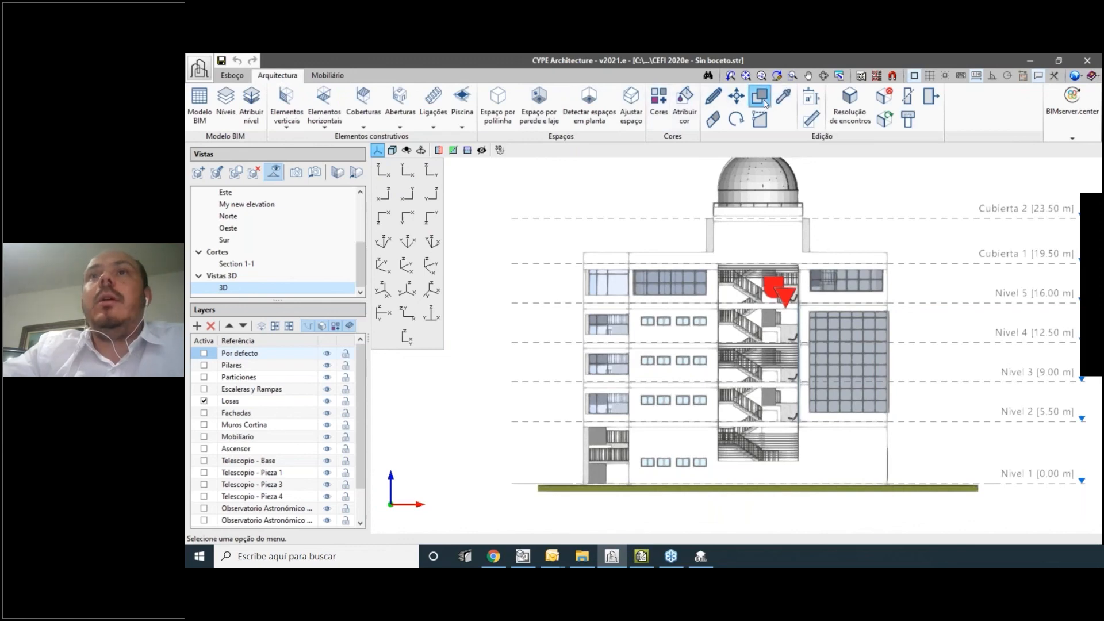
left_click(967, 289)
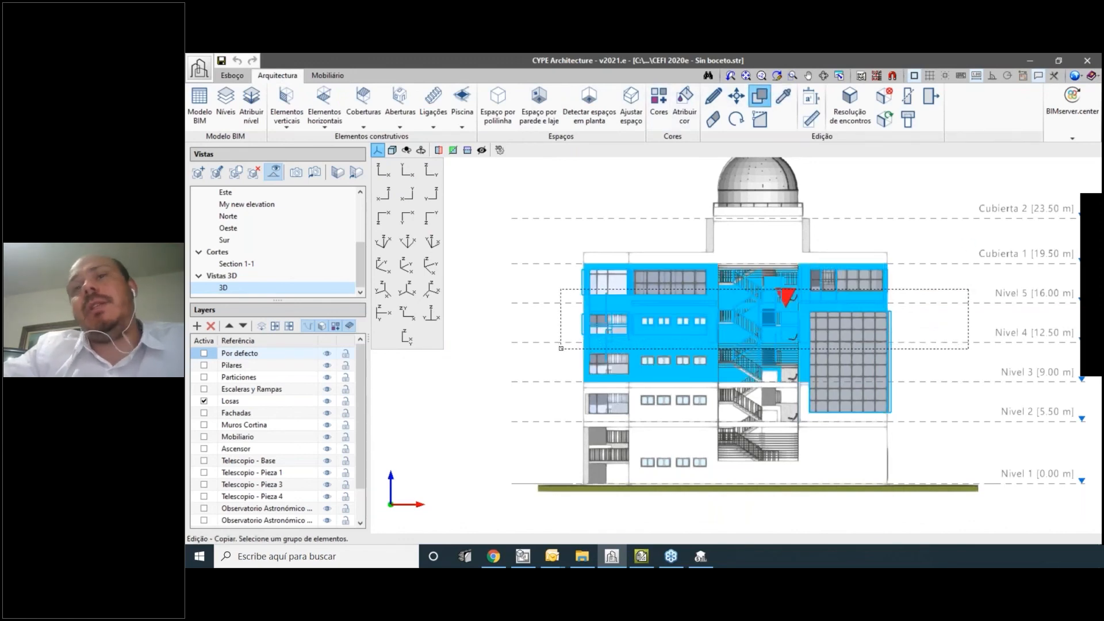
left_click(560, 348)
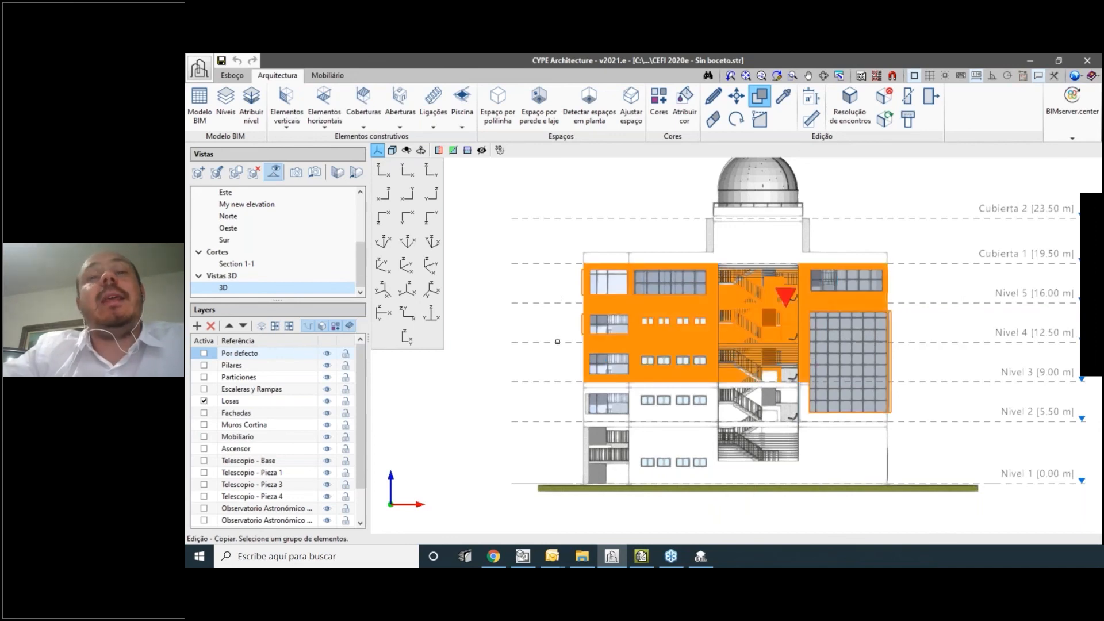
right_click(562, 345)
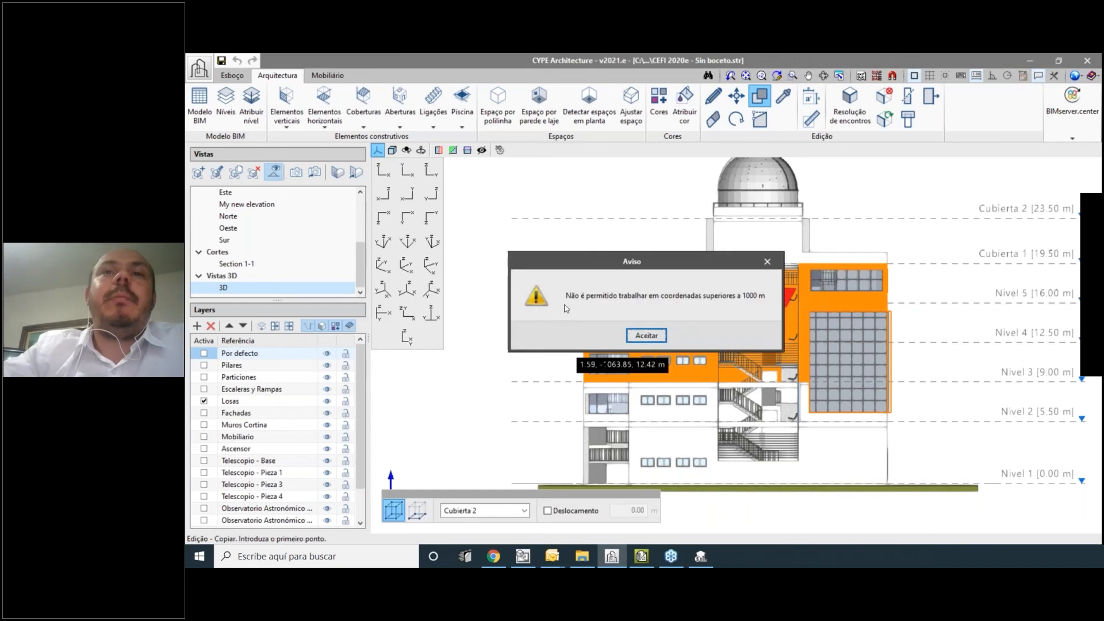
left_click(646, 335)
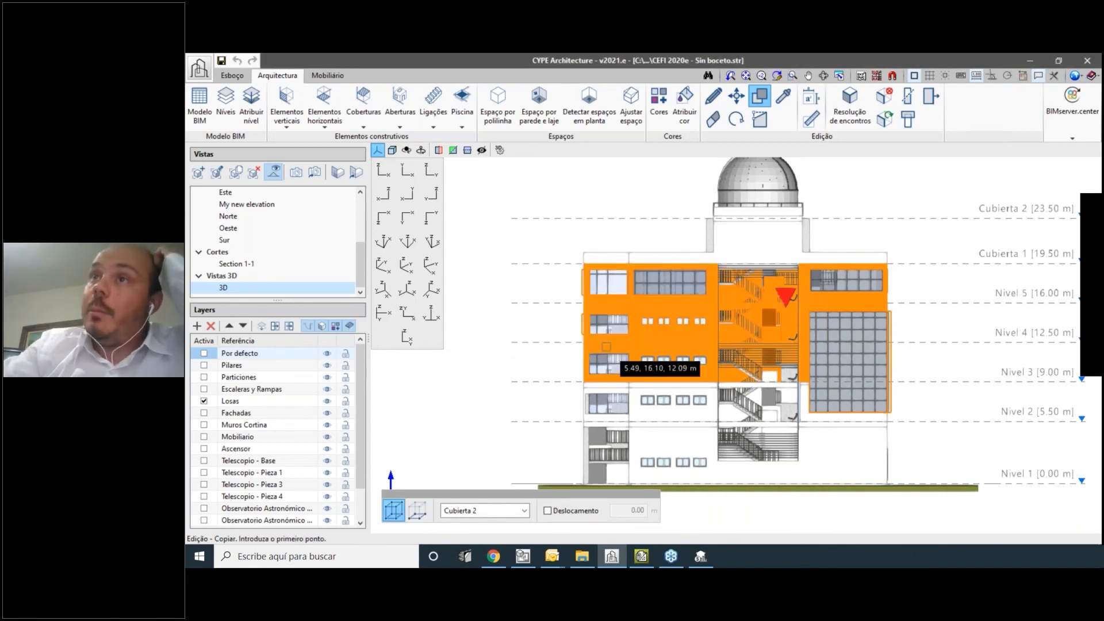
left_click(606, 346)
middle_click_drag(617, 221, 618, 388)
left_click(994, 78)
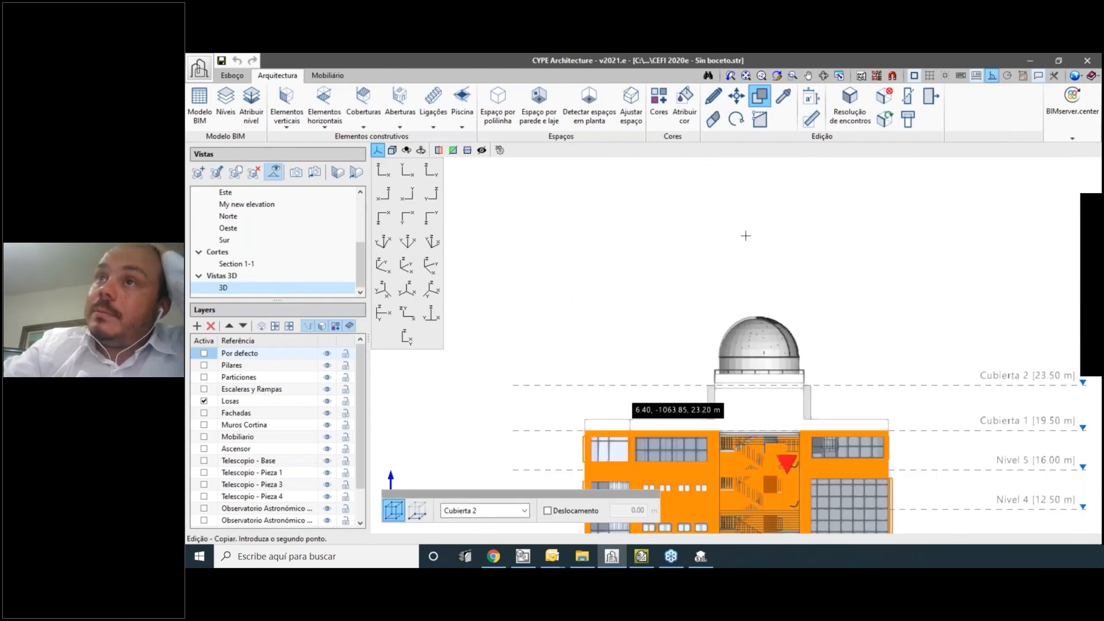
scroll(718, 253, "down", 2)
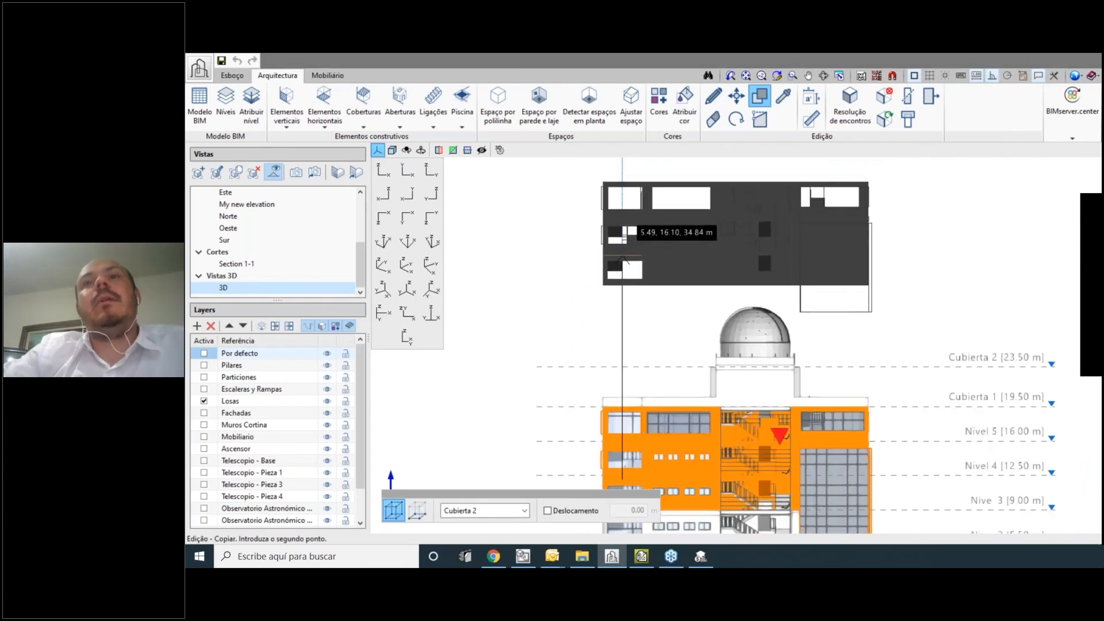
left_click(717, 255)
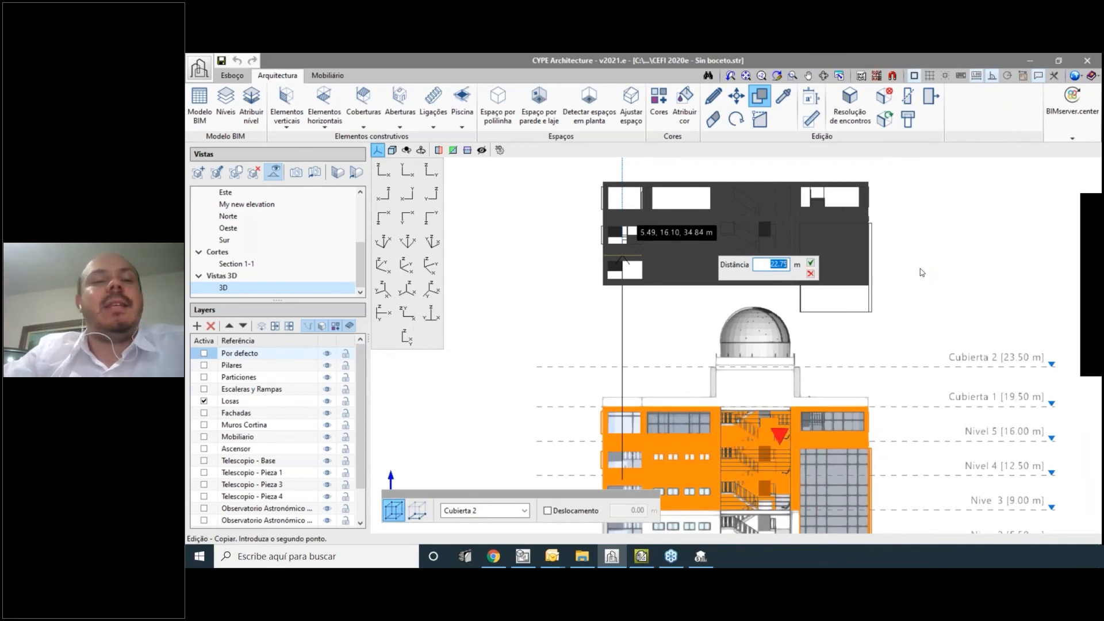
left_click(810, 263)
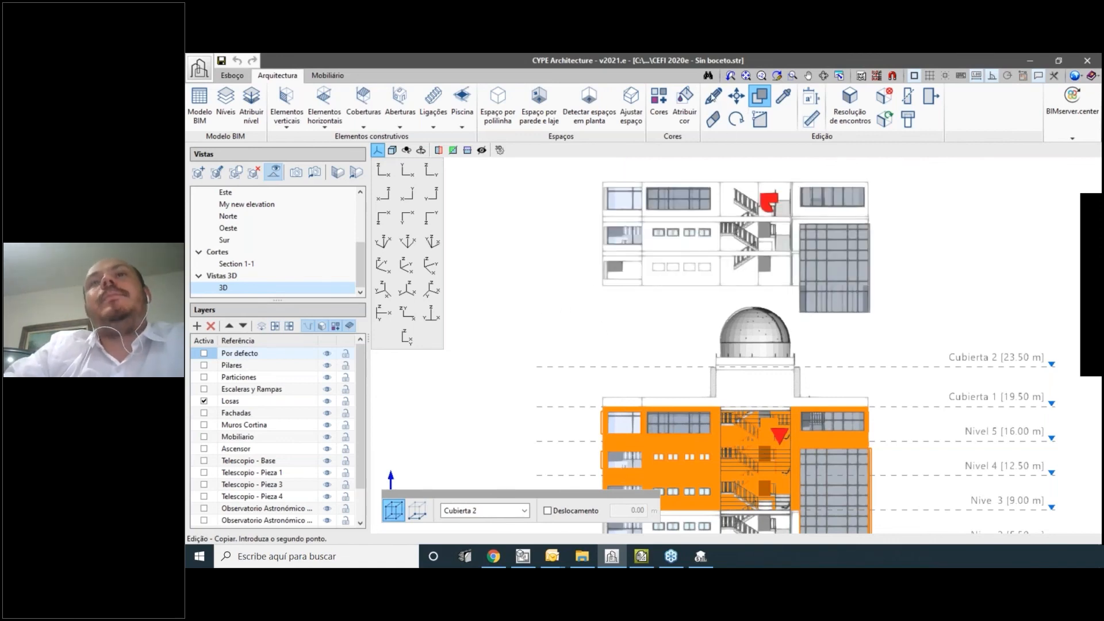
Undo the copy of the upper storeys placed above the building.
middle_click_drag(552, 224, 619, 281)
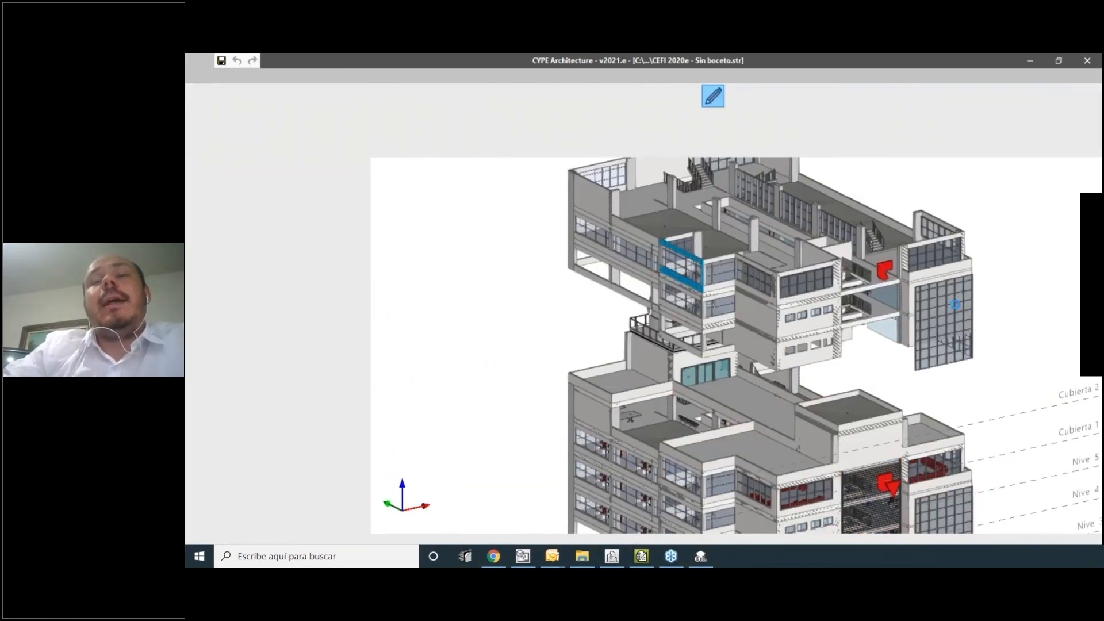
scroll(954, 304, "down", 2)
middle_click_drag(851, 311, 853, 264)
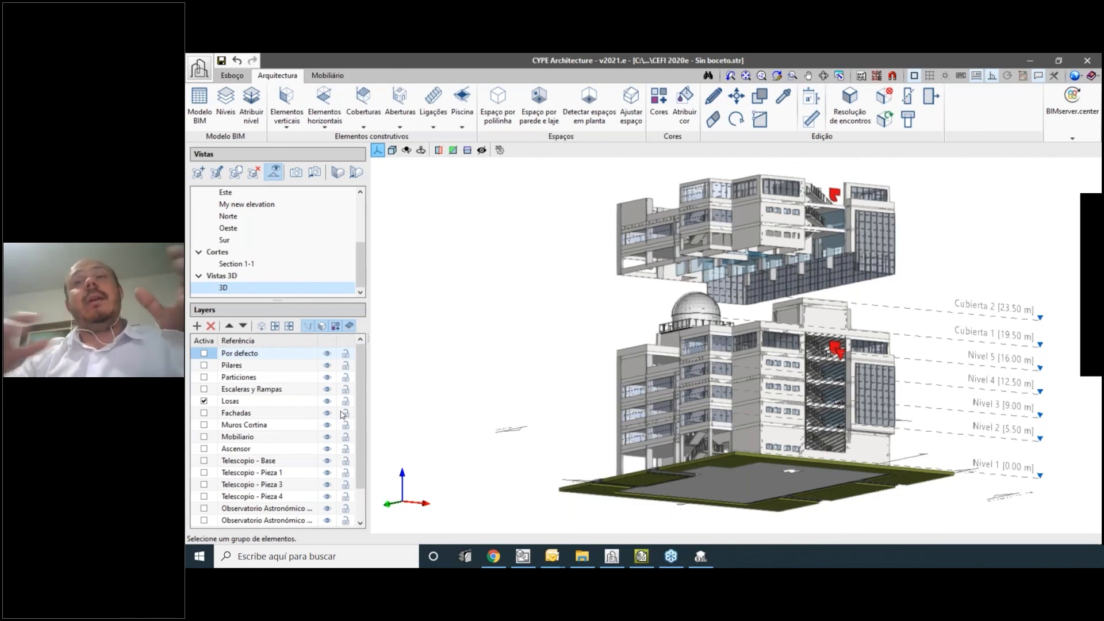
scroll(400, 435, "down", 3)
middle_click_drag(742, 309, 745, 335, "shift")
scroll(615, 230, "up", 2)
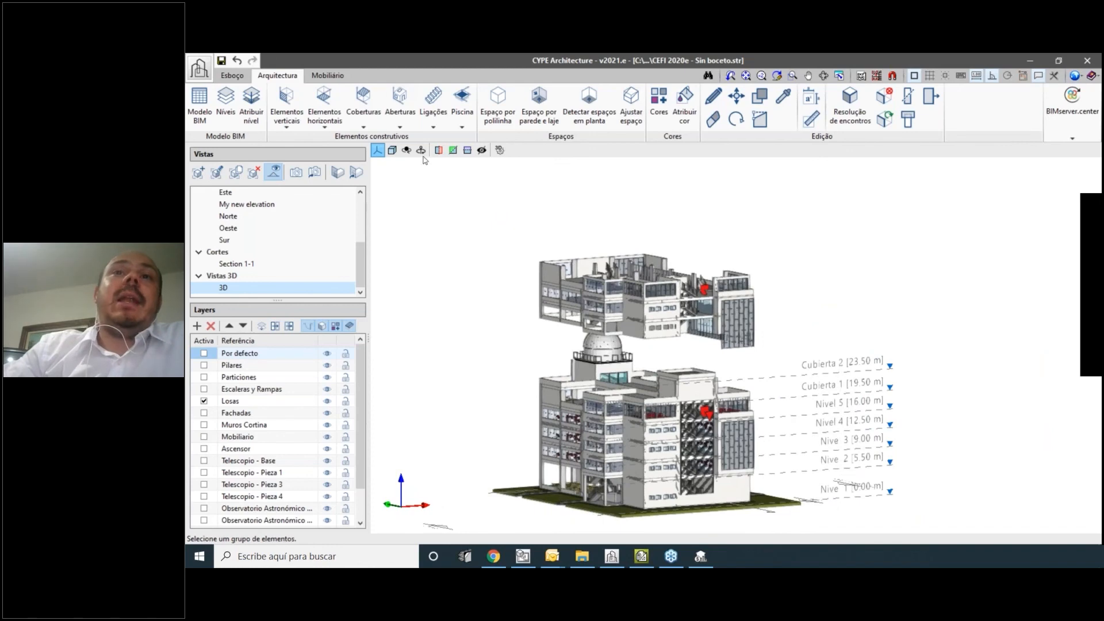
left_click(239, 62)
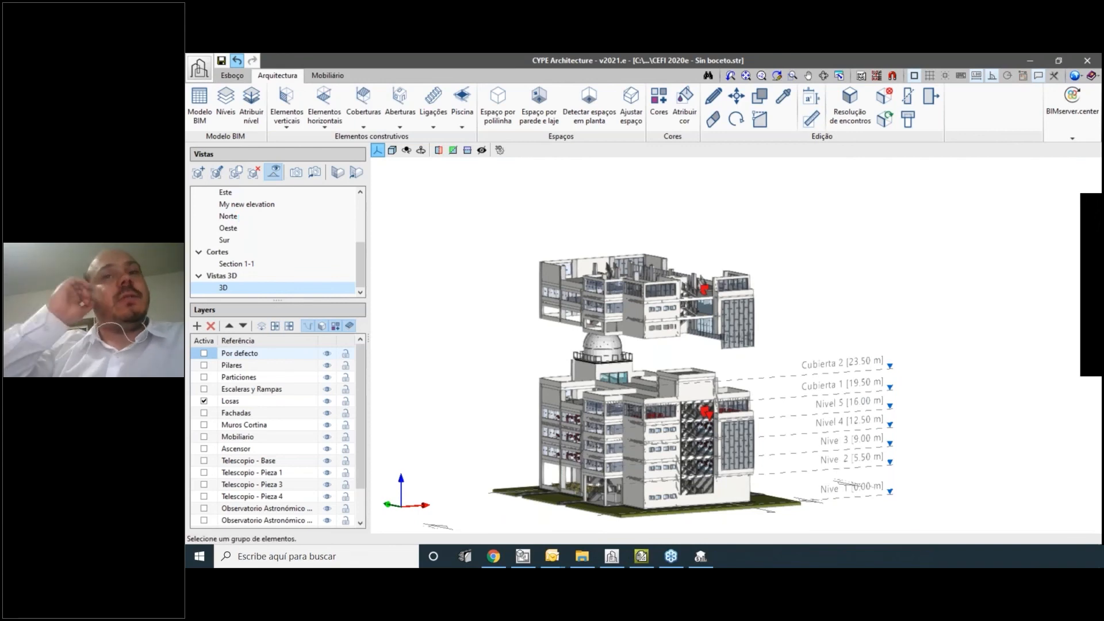
Display only the Nivel 3 floor plan view, showing the whole storey in perspective.
scroll(250, 239, "up", 3)
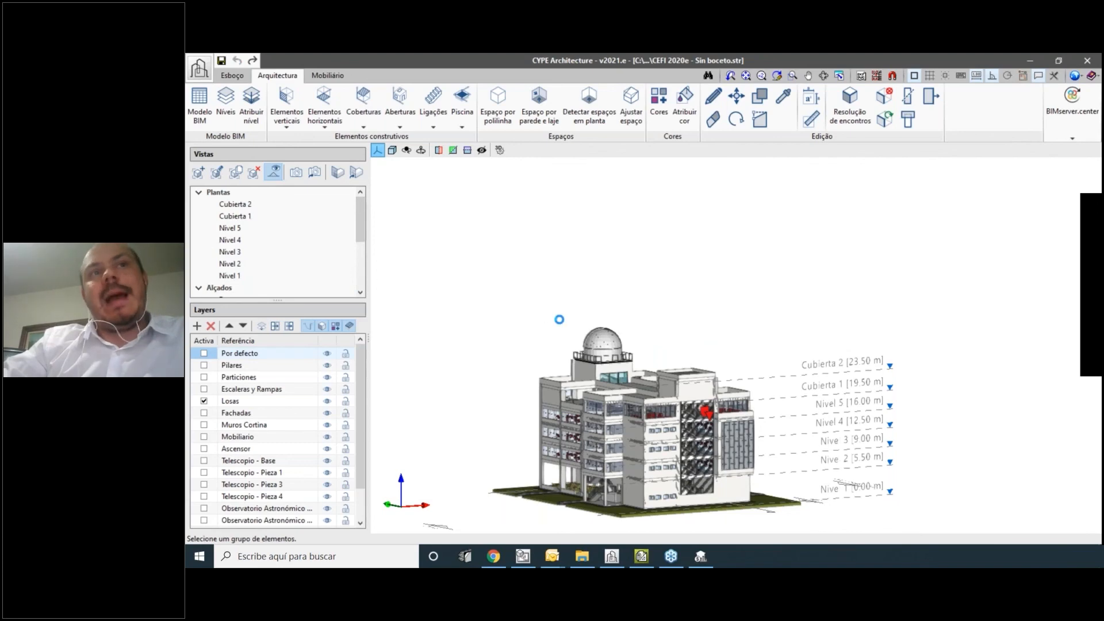
left_click(229, 251)
middle_click_drag(515, 420, 545, 397)
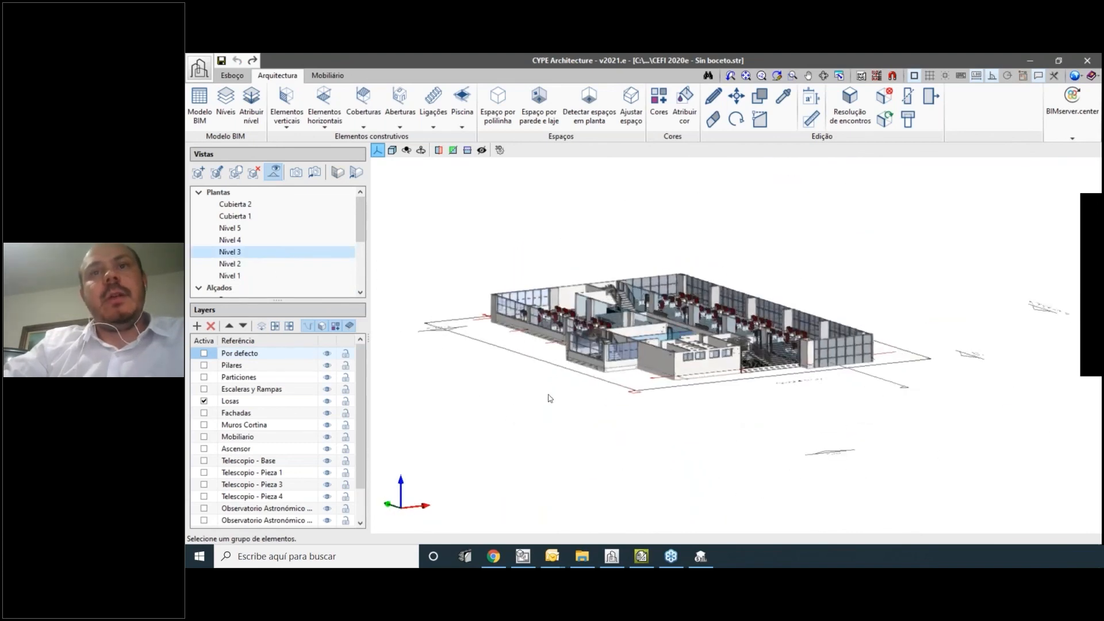
scroll(549, 396, "down", 2)
Start copying the Nivel 3 storey by selecting all of its elements as the group to copy.
left_click(759, 96)
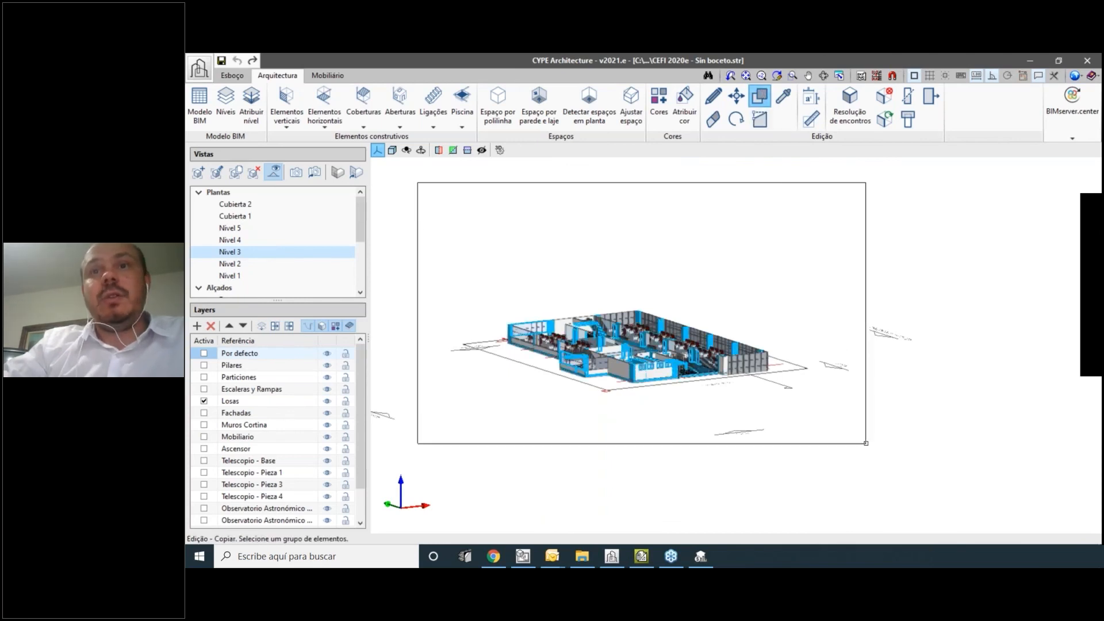
left_click(866, 443)
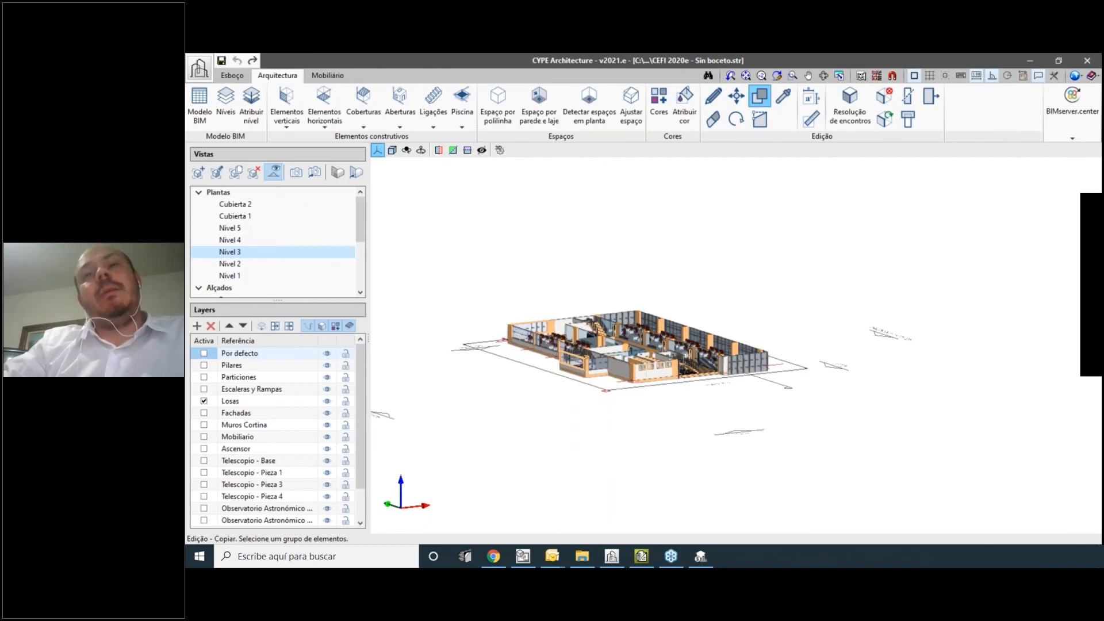
scroll(739, 365, "up", 1)
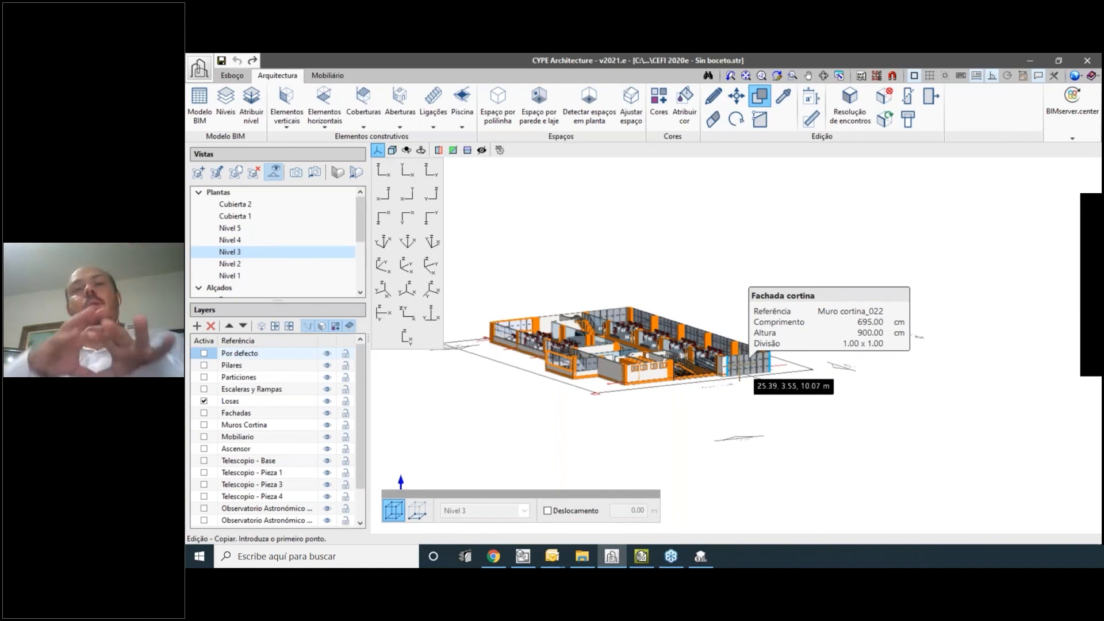
scroll(577, 316, "up", 1)
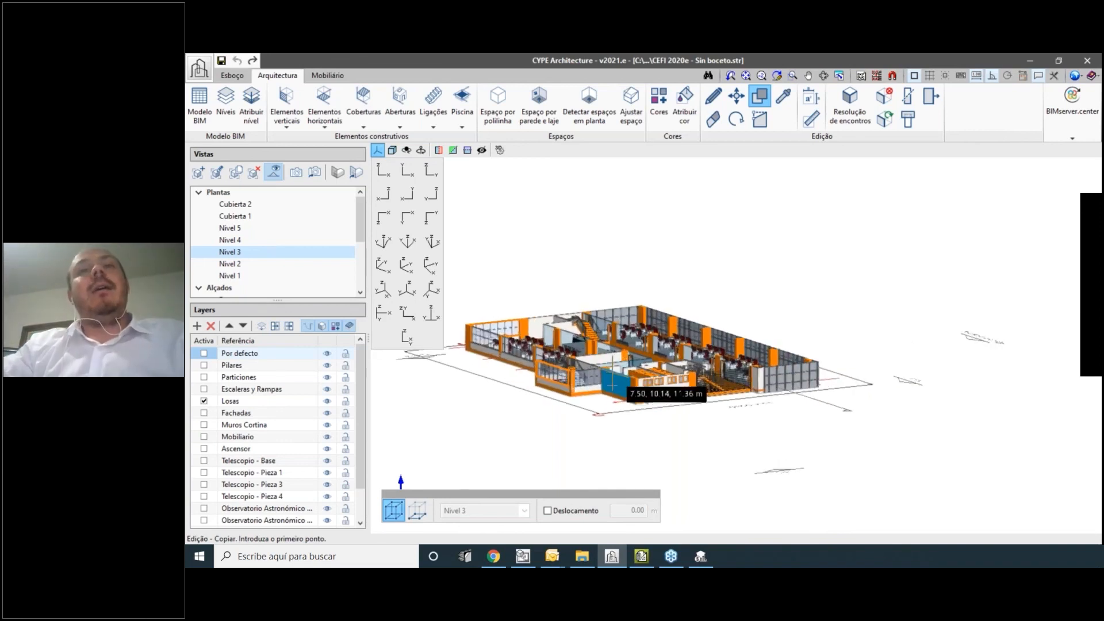
scroll(612, 390, "up", 2)
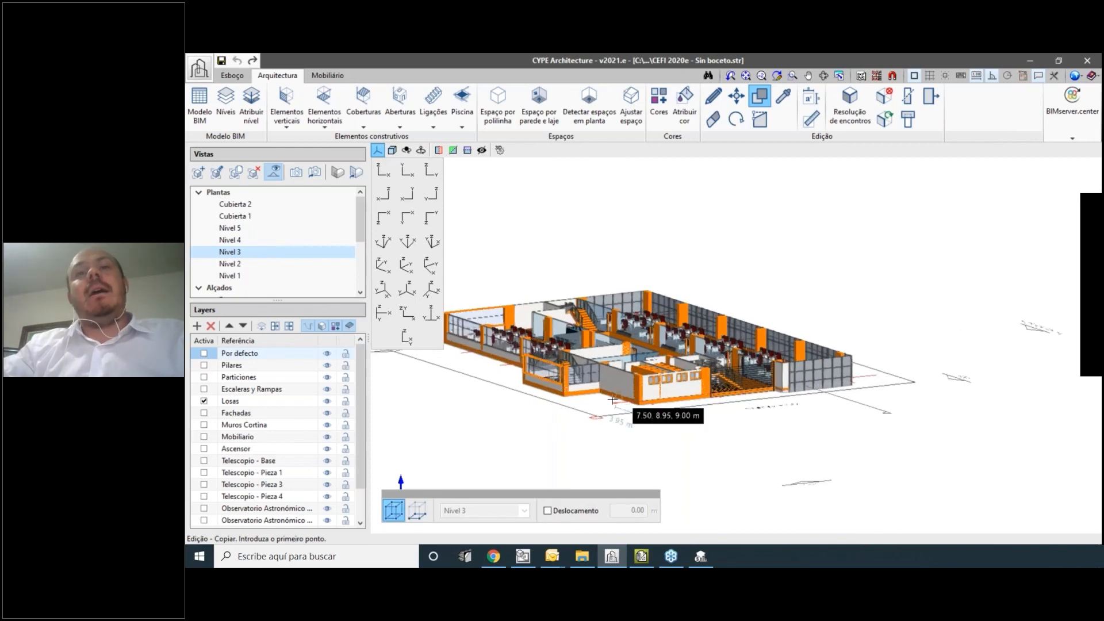
scroll(625, 383, "down", 2)
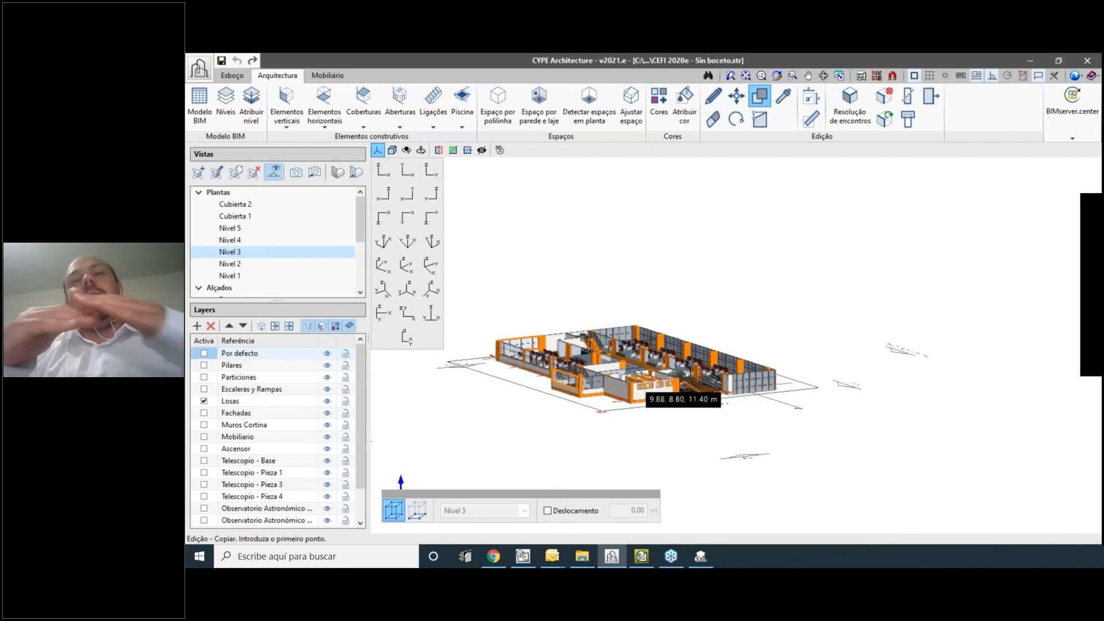
scroll(574, 443, "up", 2)
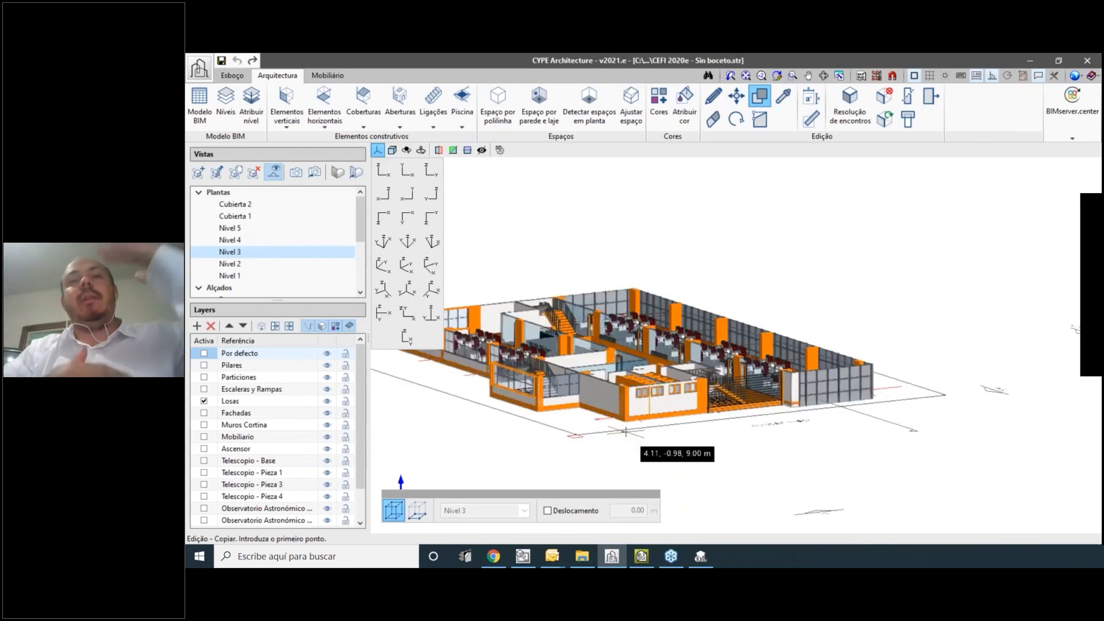
scroll(626, 447, "up", 4)
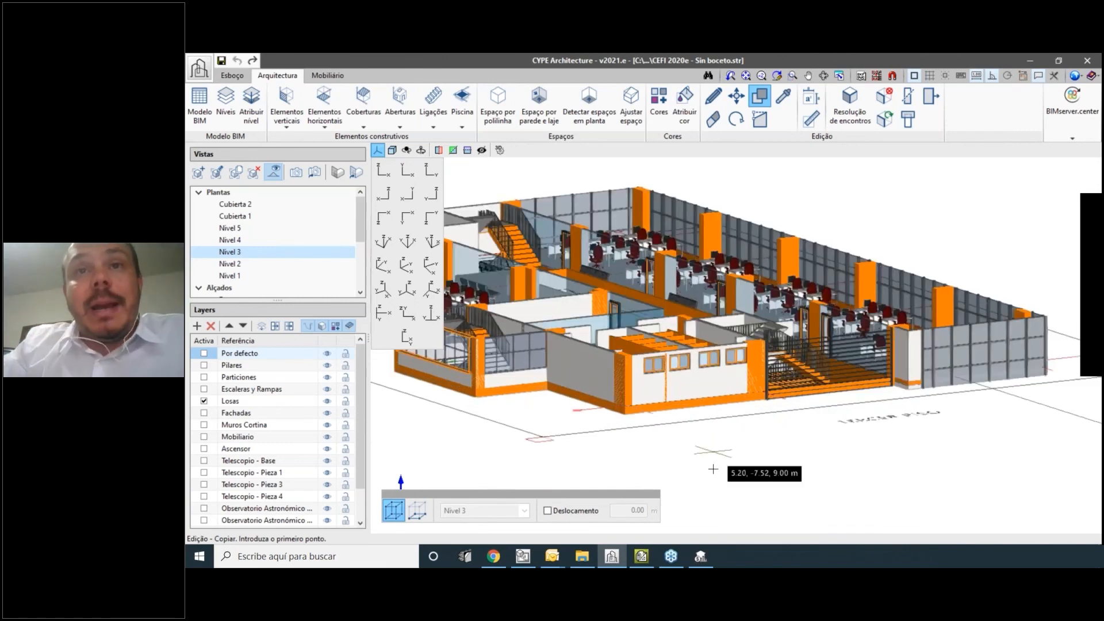
scroll(679, 425, "up", 1)
scroll(690, 385, "down", 4)
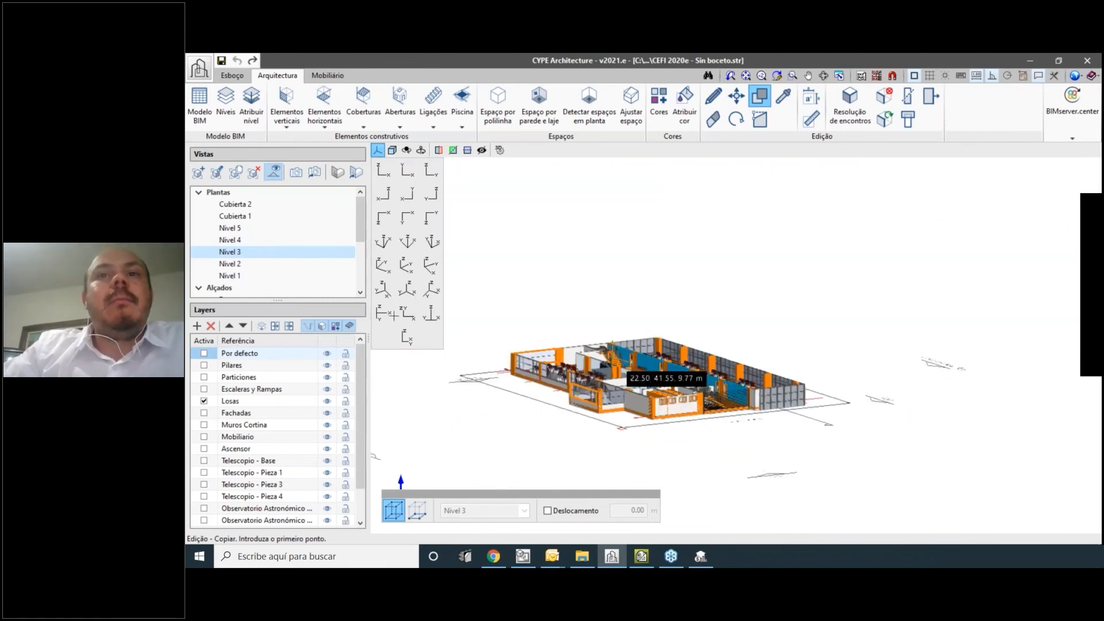
Display the whole building in the 3D view and discard the pending copy of the Nivel 3 elements.
scroll(251, 266, "down", 3)
double_click(231, 288)
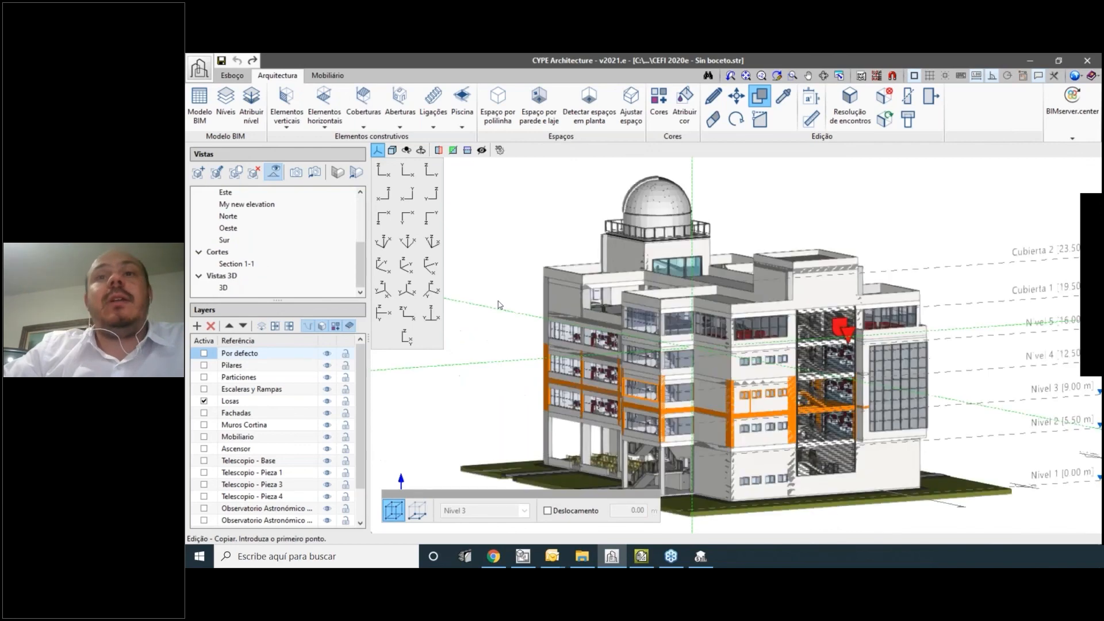
scroll(667, 390, "down", 2)
scroll(825, 507, "up", 3)
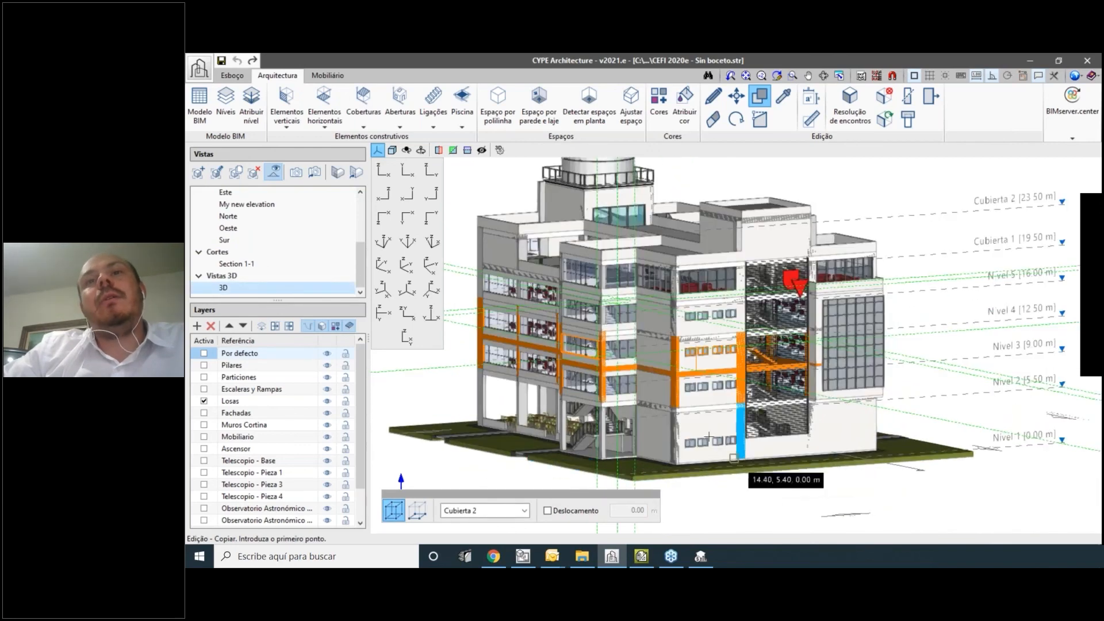
right_click(685, 388)
left_click(680, 391)
scroll(702, 420, "down", 2)
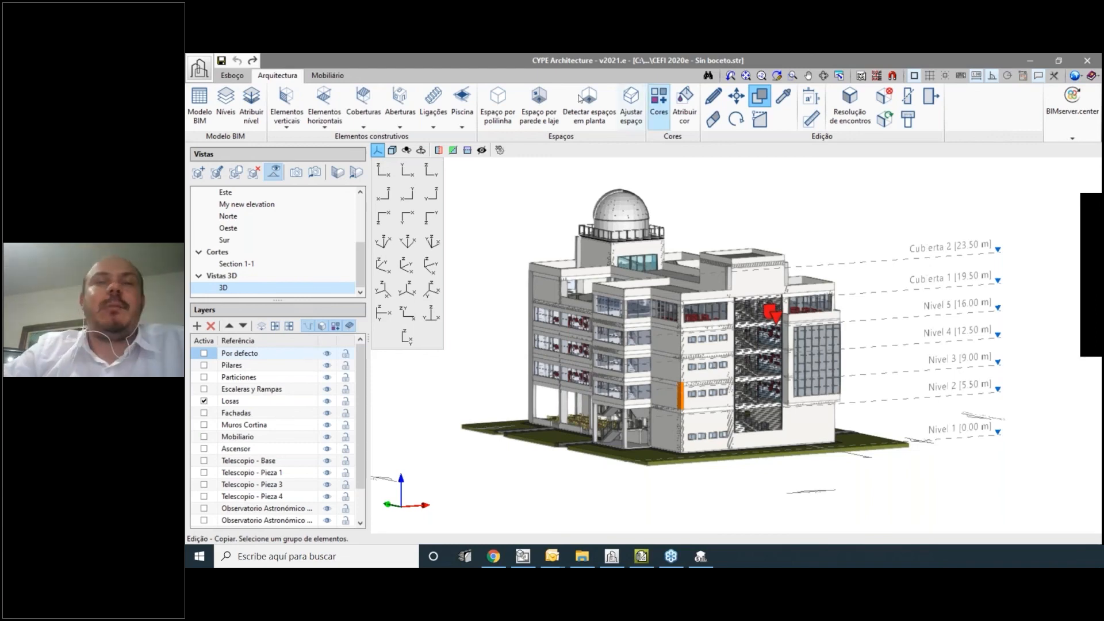
Examine the astronomical observatory's faceted dome, its opening and the surrounding railing from several sides.
scroll(628, 214, "up", 3)
middle_click_drag(620, 204, 518, 230, "shift")
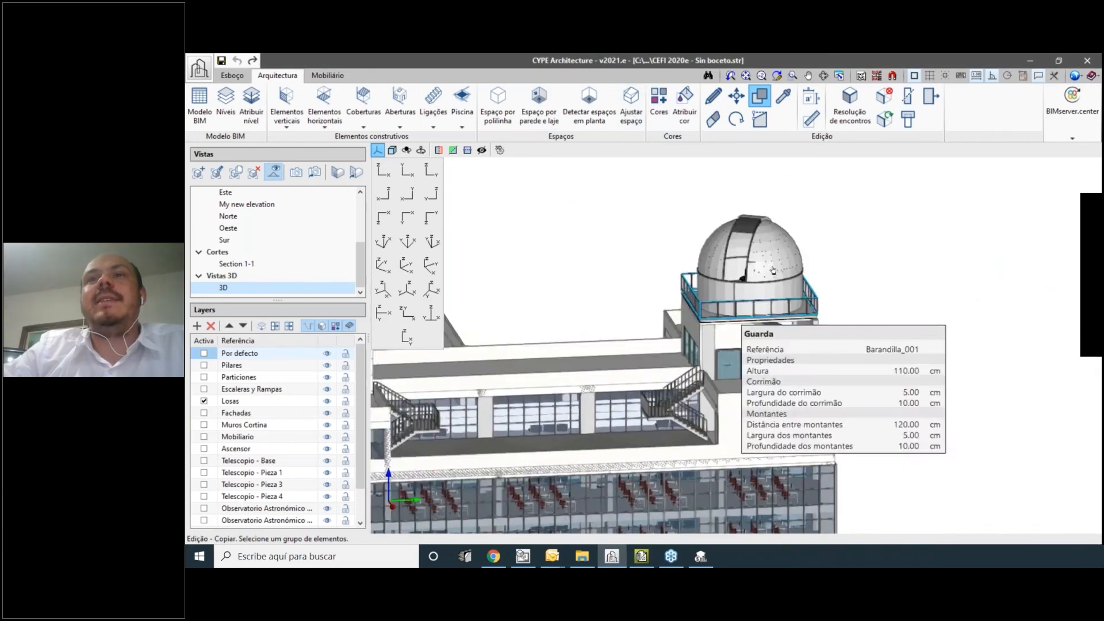
scroll(888, 238, "up", 4)
middle_click_drag(833, 244, 820, 317, "shift")
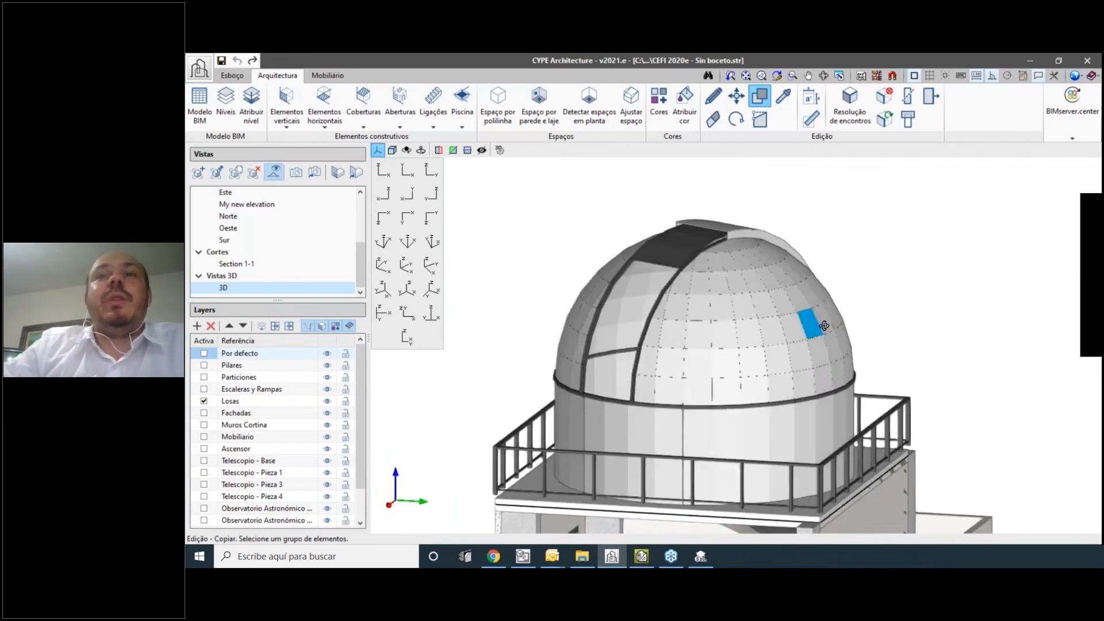
scroll(702, 341, "up", 2)
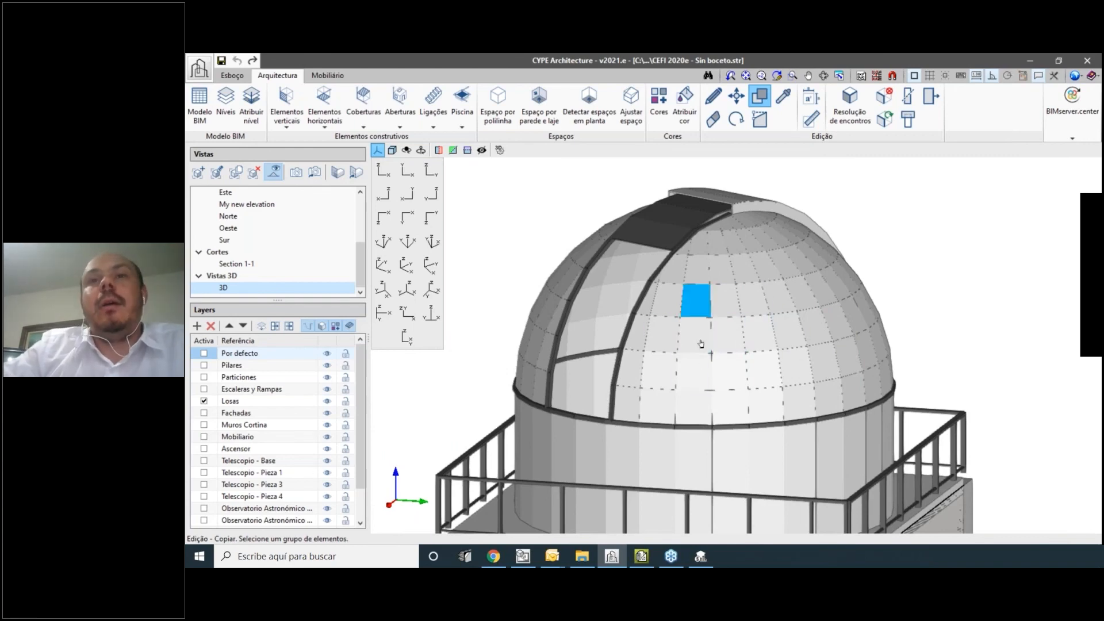
scroll(698, 338, "up", 1)
scroll(699, 338, "up", 3)
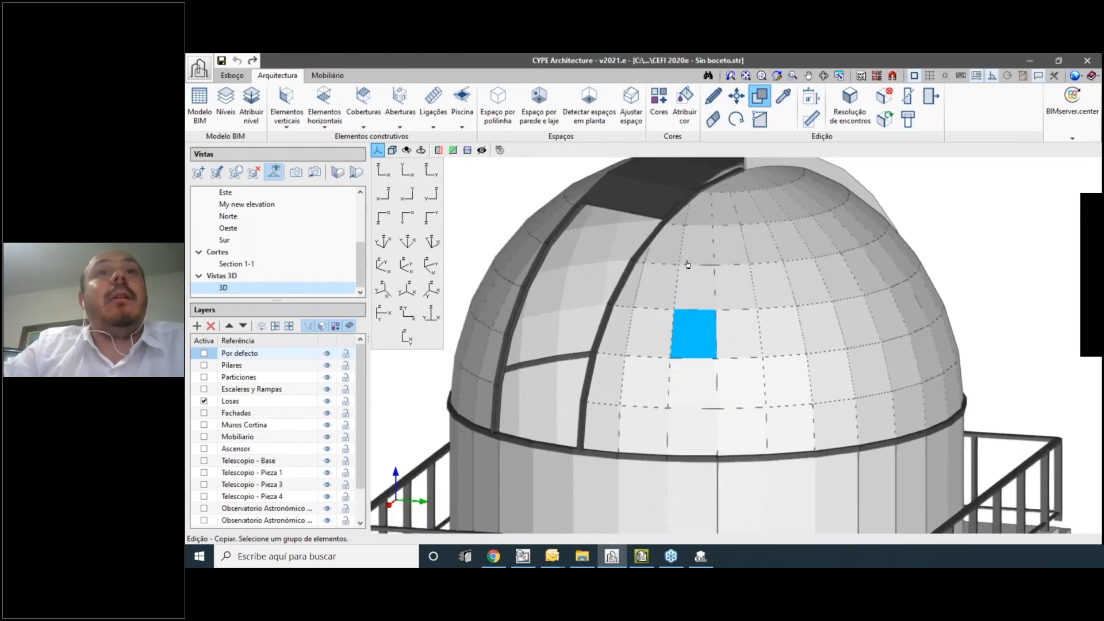
scroll(697, 334, "down", 3)
middle_click_drag(699, 336, 856, 320, "shift")
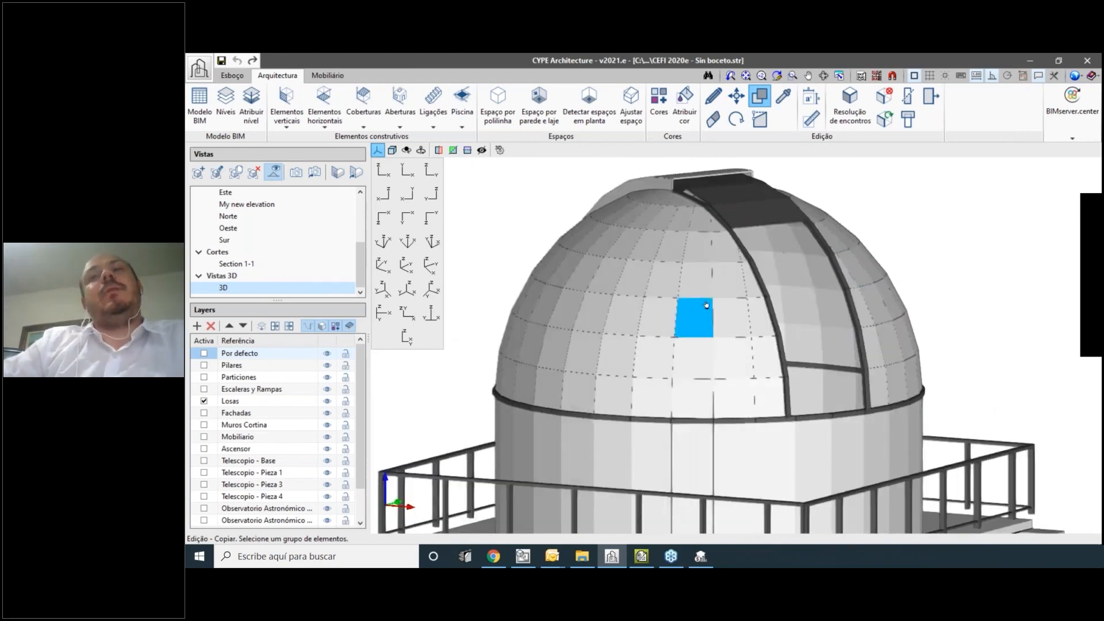
scroll(697, 315, "down", 2)
scroll(697, 316, "up", 2)
scroll(661, 326, "down", 2)
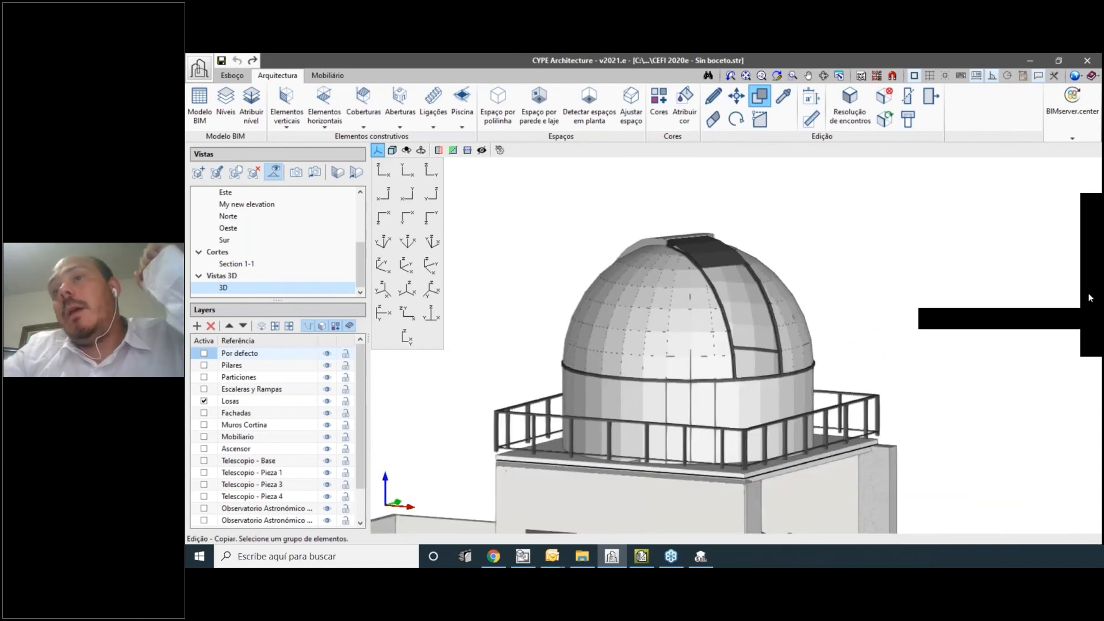
scroll(811, 350, "up", 1)
middle_click_drag(807, 347, 804, 368, "shift")
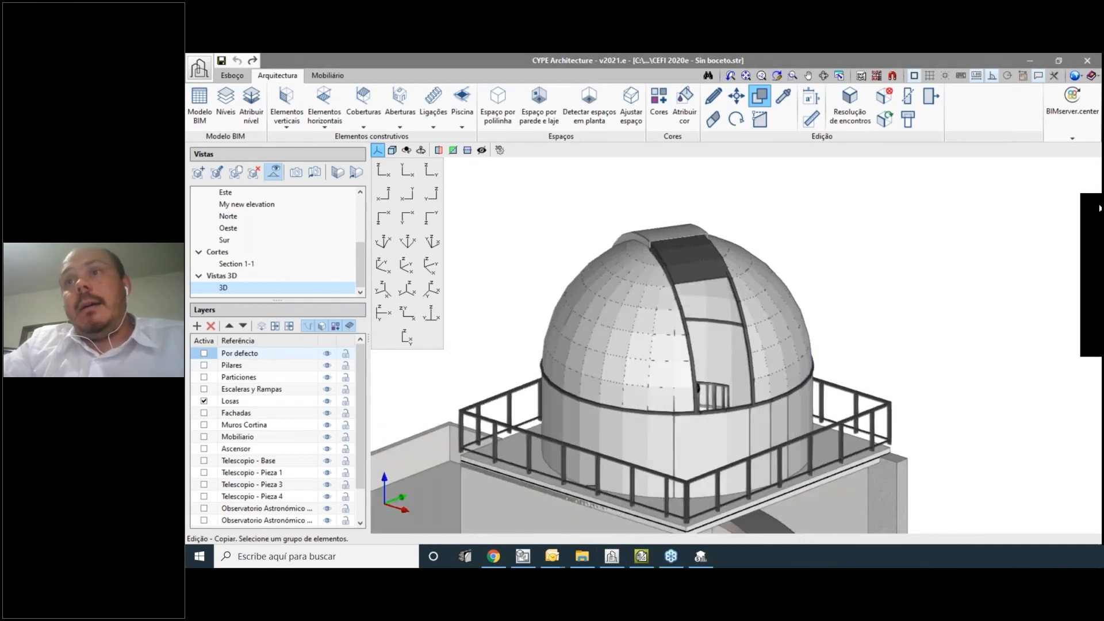